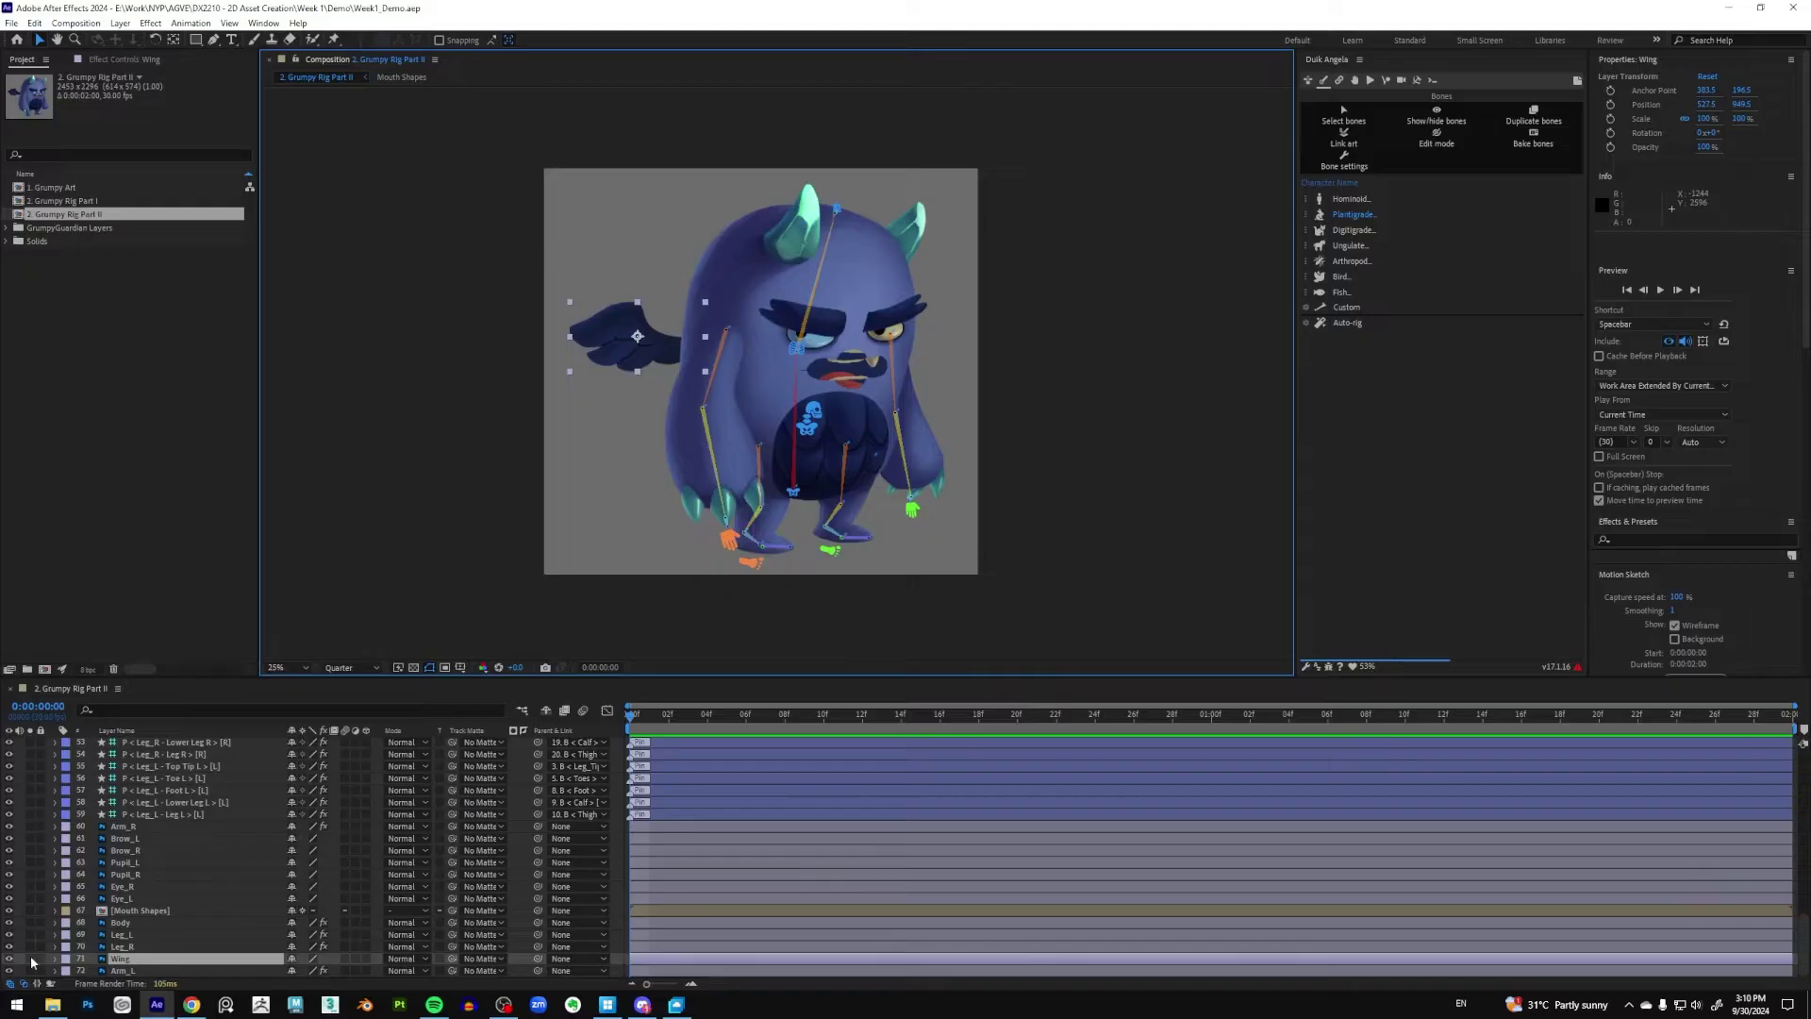
Solo the Wing layer so that only the wing artwork shows in the composition
{"action": "left_click", "coordinate": [29, 958]}
{"action": "scroll", "coordinate": [778, 369], "scroll_direction": "up", "scroll_amount": 2}
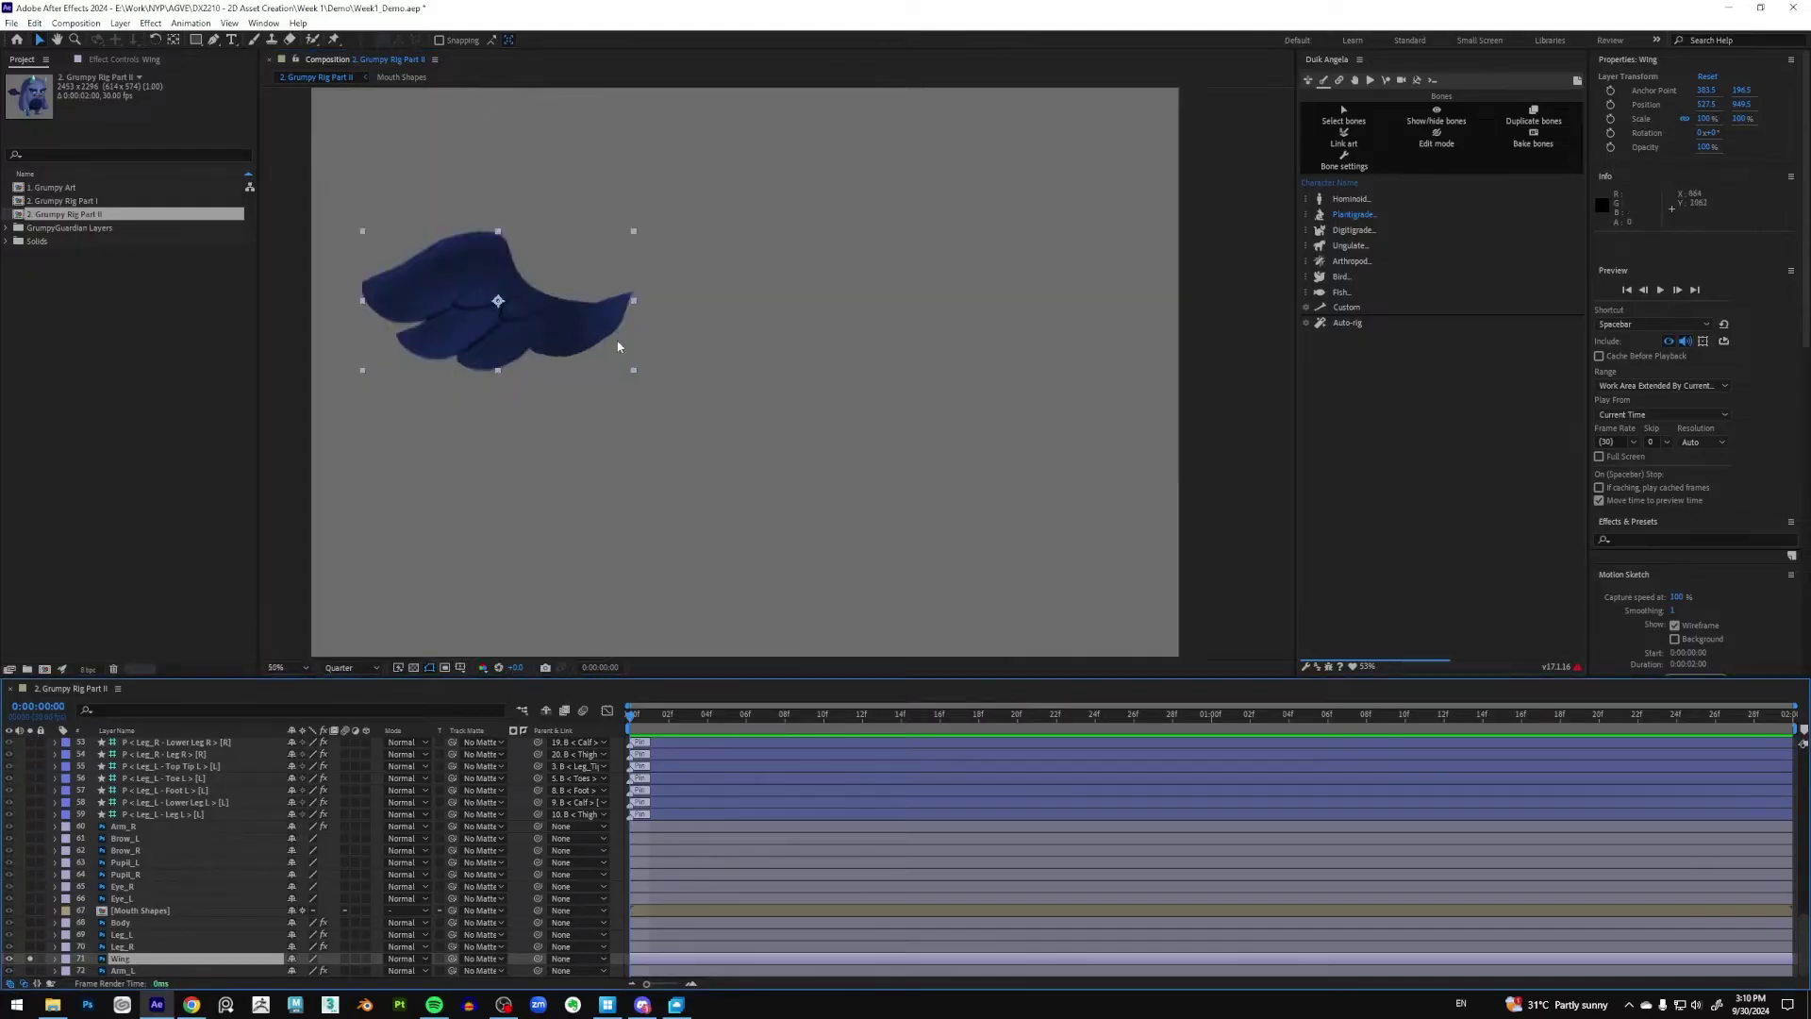
{"action": "scroll", "coordinate": [660, 368], "scroll_direction": "up", "scroll_amount": 2}
{"action": "left_click_drag", "start_coordinate": [643, 380], "coordinate": [998, 497]}
{"action": "key", "text": "v"}
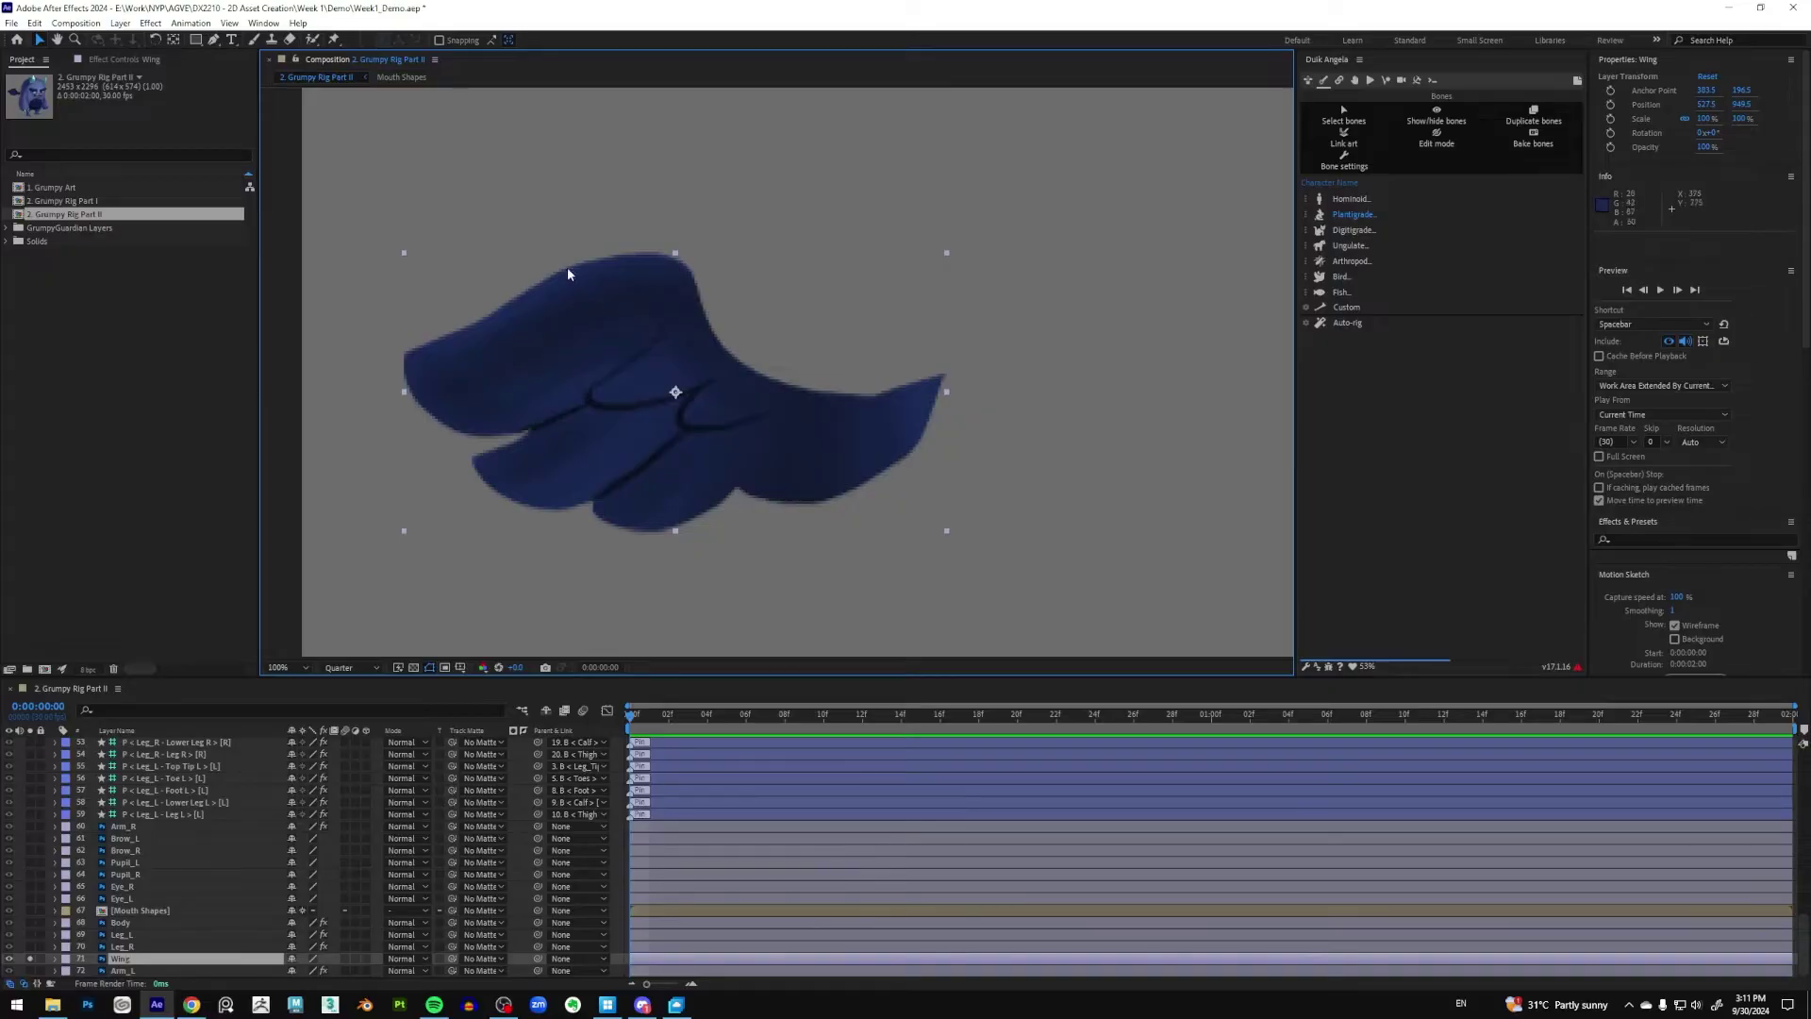
Place four puppet pins on the wing in order: body end, lower middle joint, upper bend and outer feather tip
{"action": "left_click", "coordinate": [333, 40]}
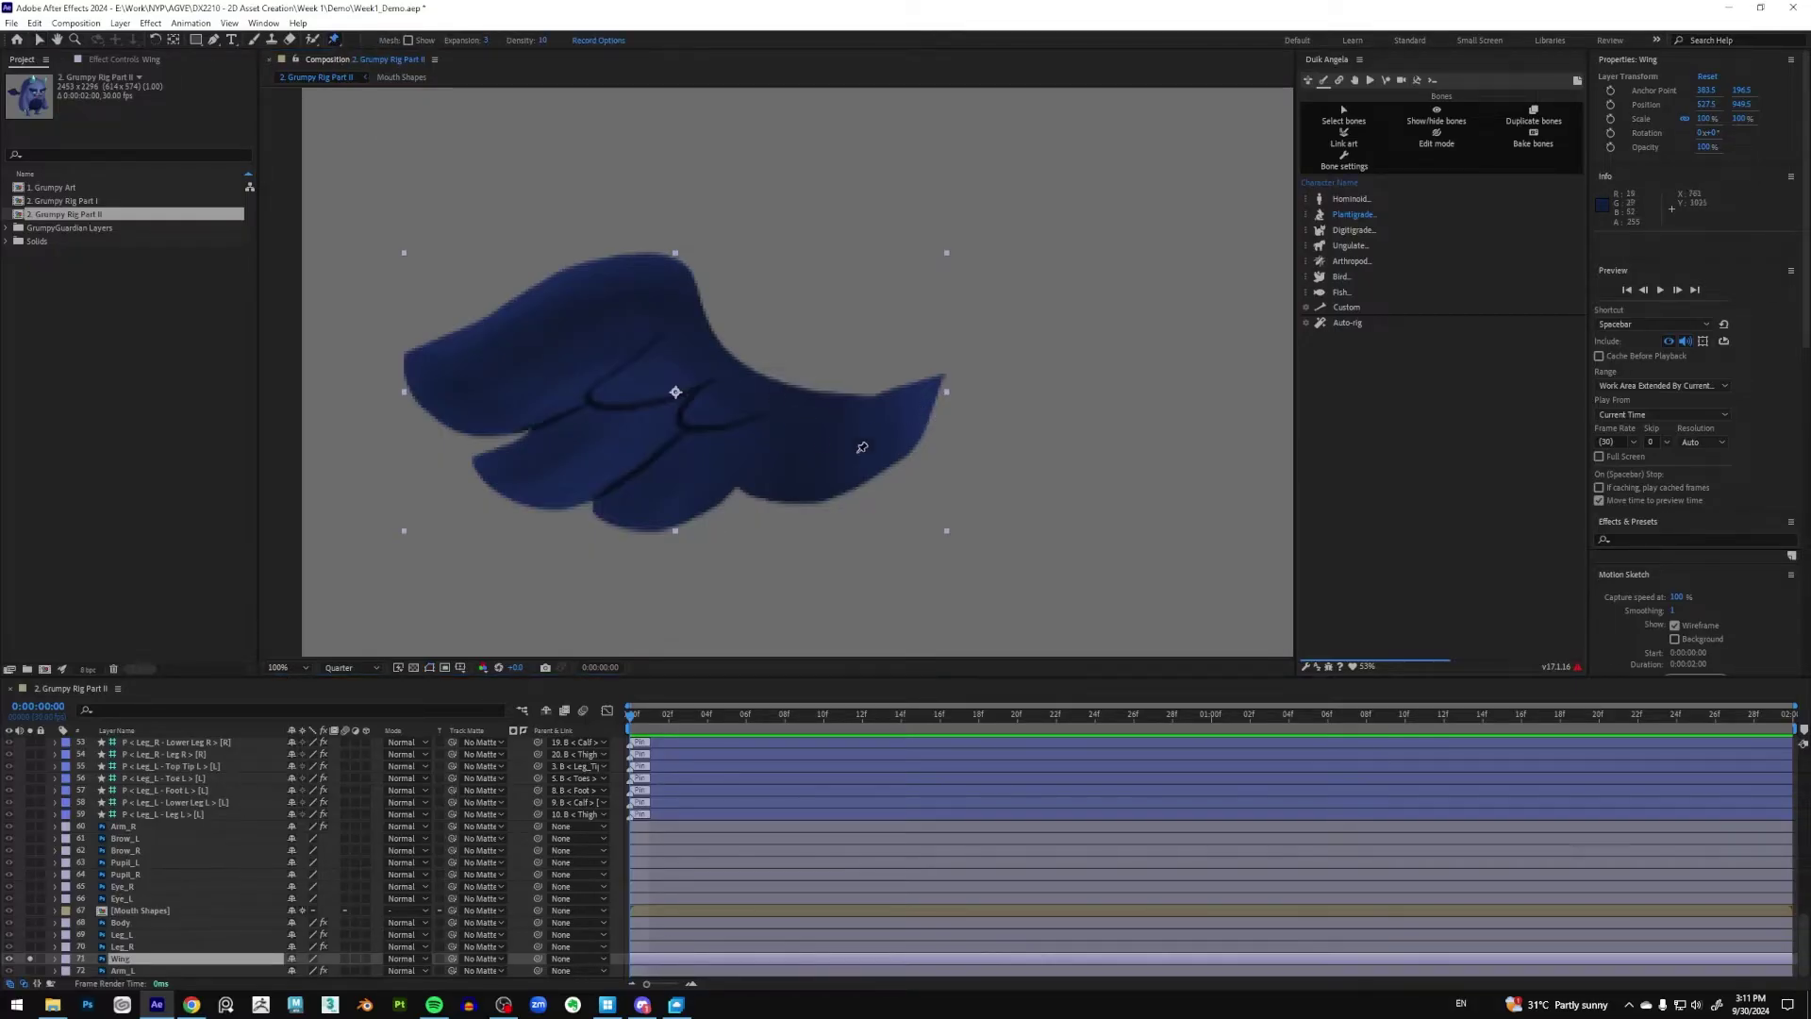
{"action": "left_click", "coordinate": [920, 415]}
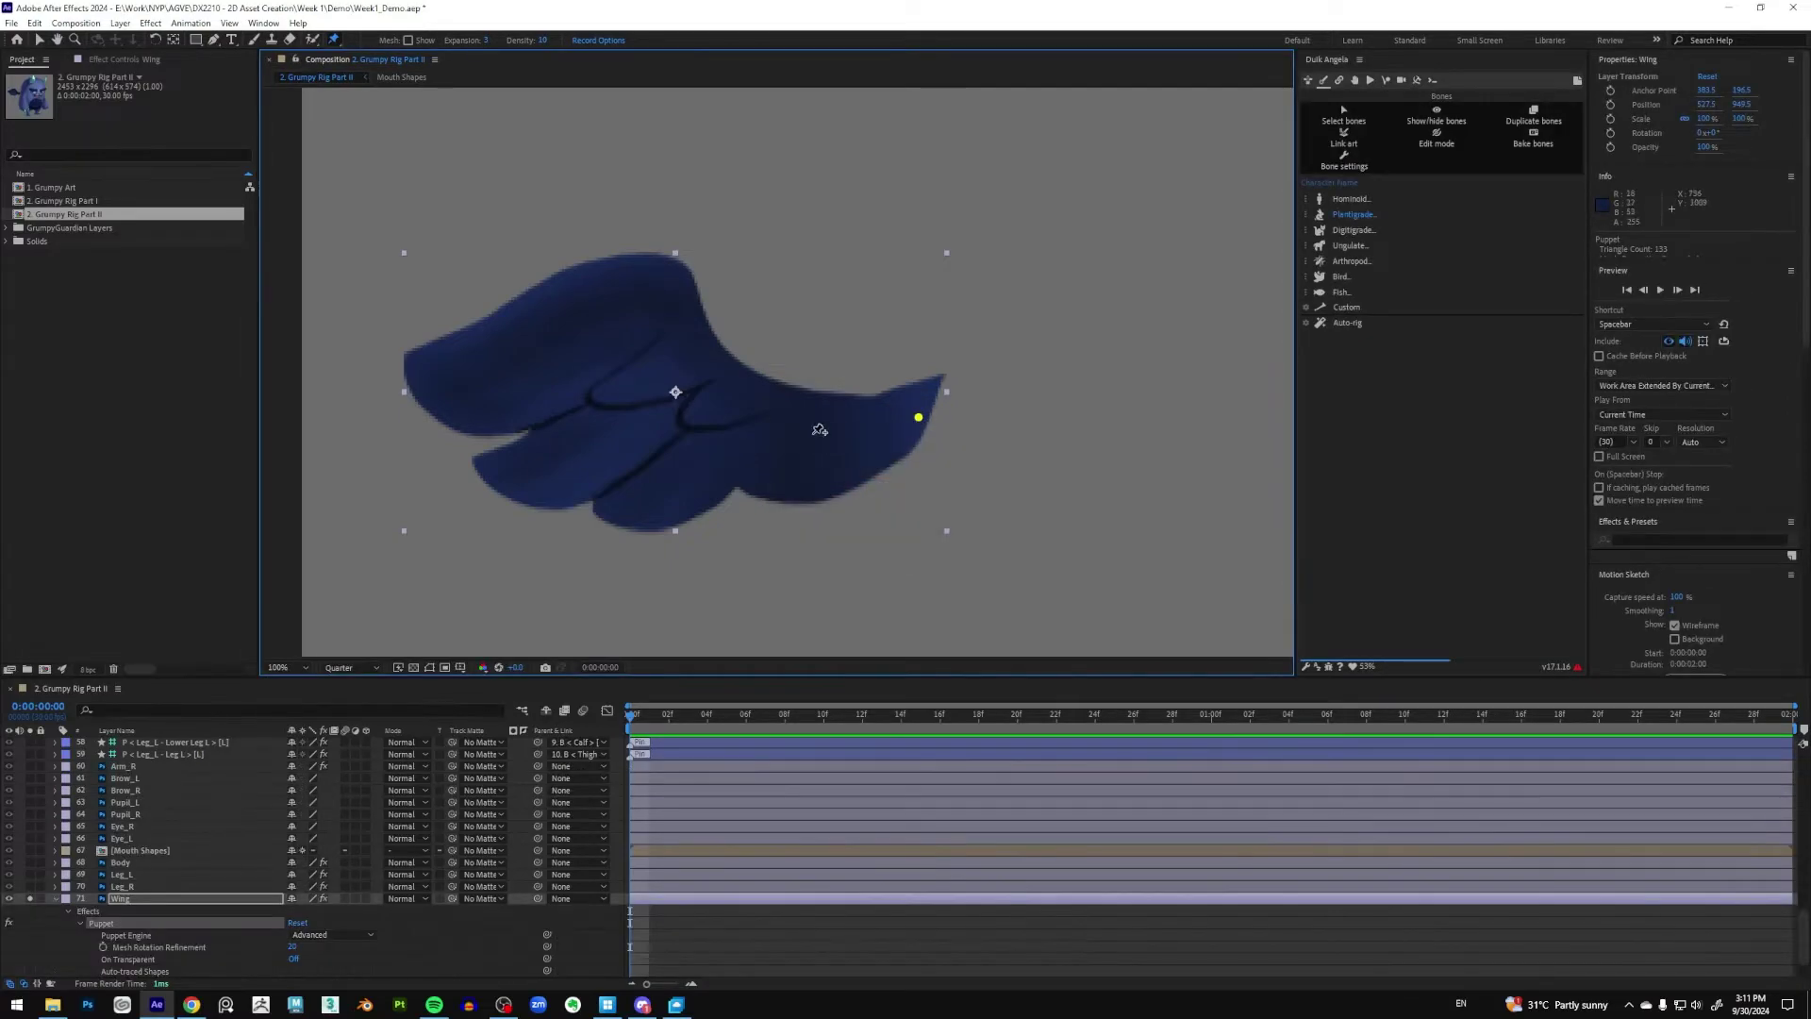
{"action": "left_click", "coordinate": [731, 413]}
{"action": "left_click", "coordinate": [657, 269]}
{"action": "left_click", "coordinate": [419, 375]}
Expand the Wing layer's puppet mesh deform pins and rename Puppet Pin 4 as Feather
{"action": "scroll", "coordinate": [205, 818], "scroll_direction": "down", "scroll_amount": 2}
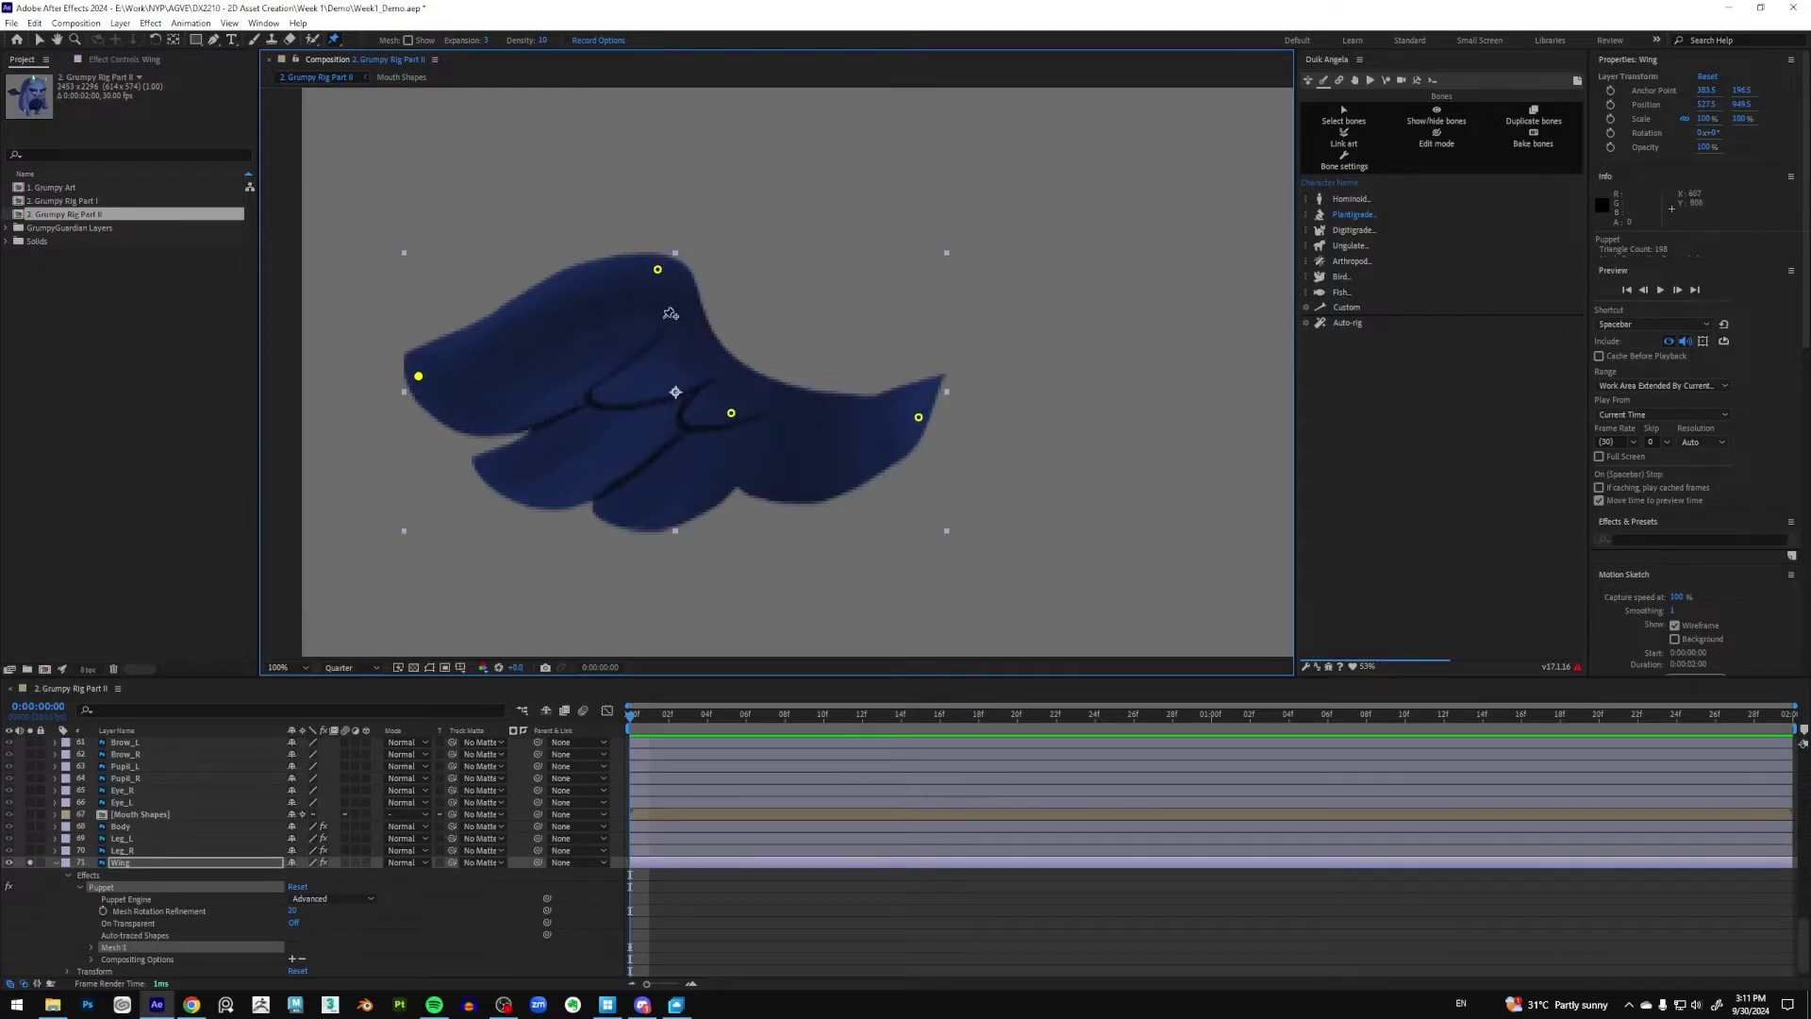
{"action": "scroll", "coordinate": [146, 896], "scroll_direction": "down", "scroll_amount": 1}
{"action": "left_click", "coordinate": [91, 935]}
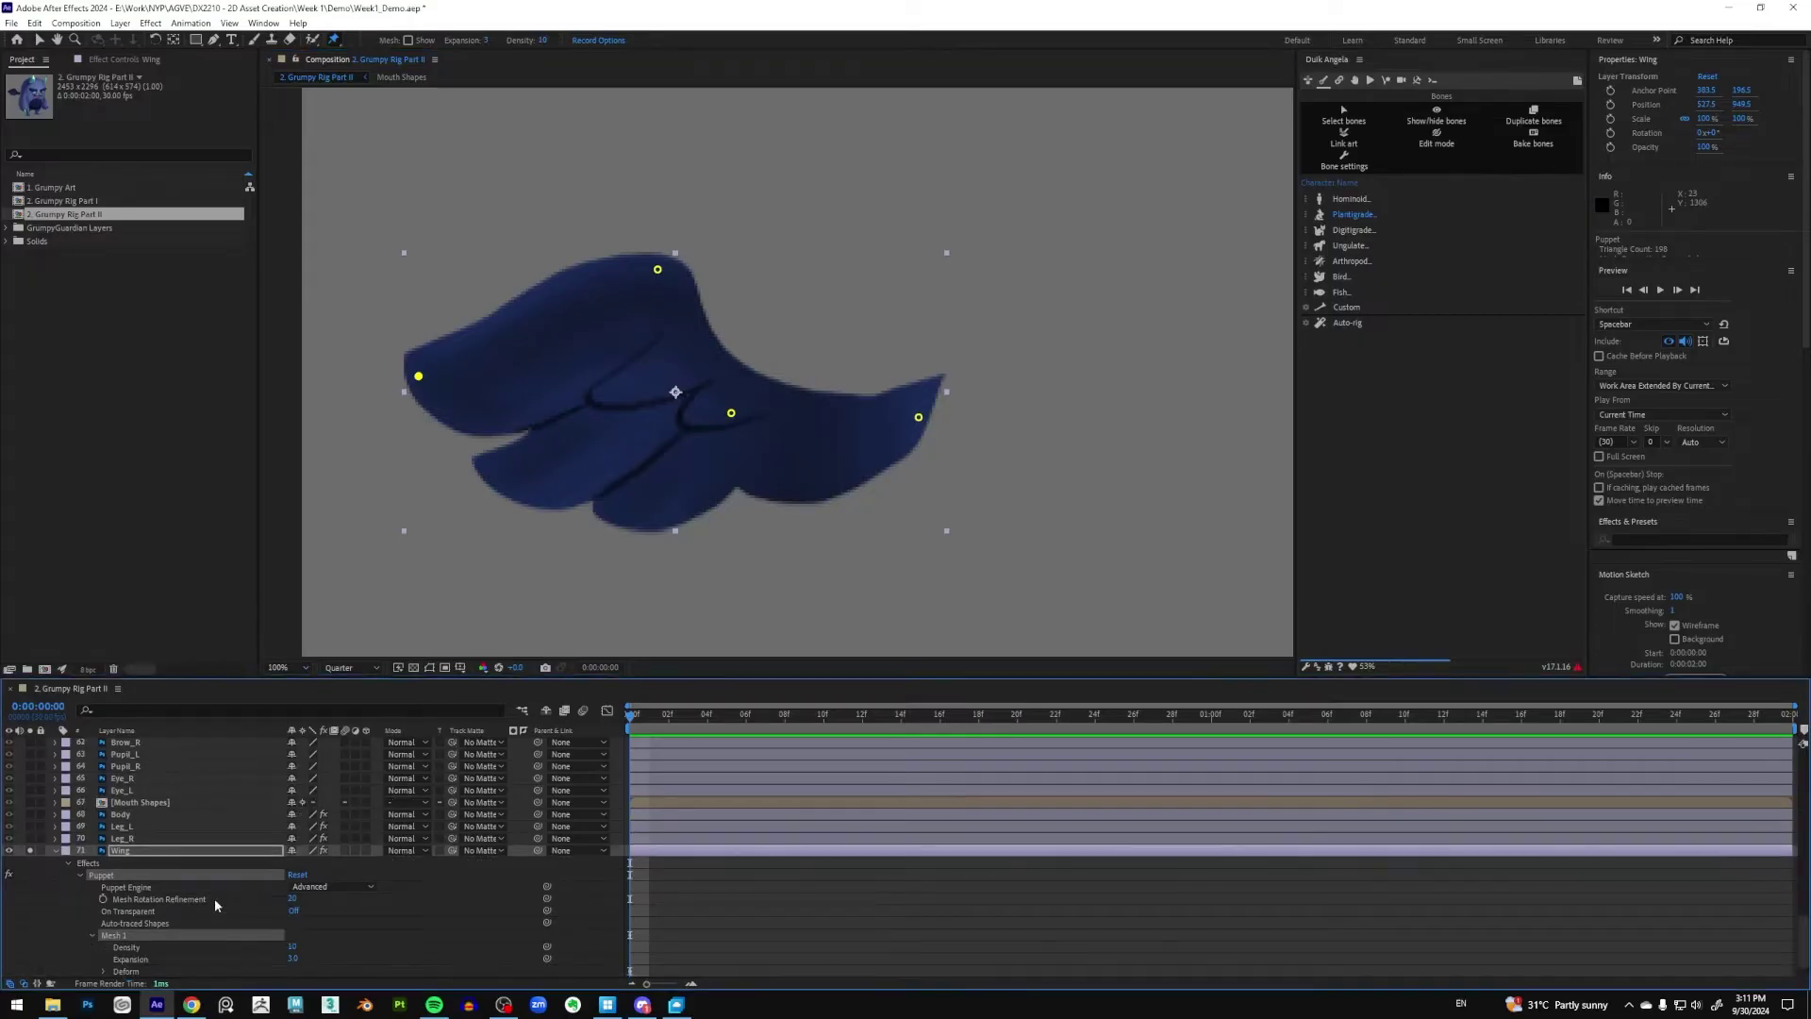
{"action": "scroll", "coordinate": [214, 898], "scroll_direction": "down", "scroll_amount": 2}
{"action": "left_click", "coordinate": [106, 935]}
{"action": "scroll", "coordinate": [198, 903], "scroll_direction": "down", "scroll_amount": 2}
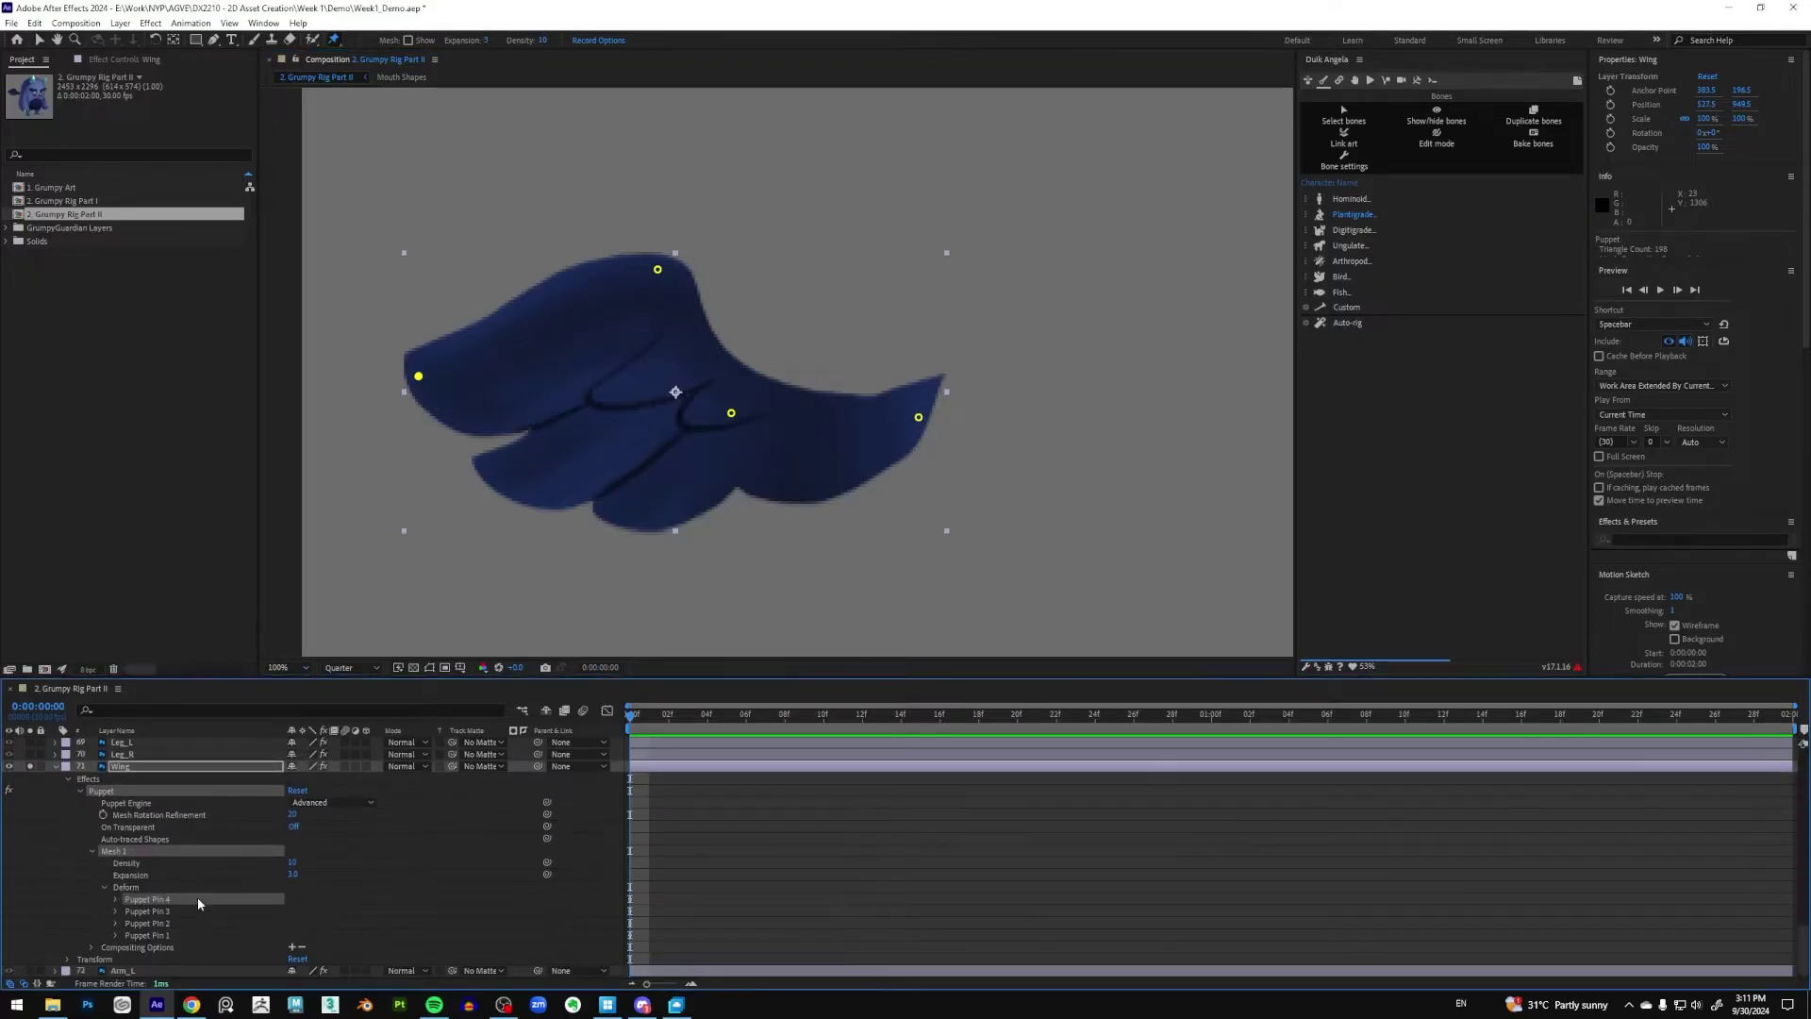
{"action": "key", "text": "Return"}
{"action": "type", "text": "F"}
{"action": "type", "text": "eather"}
{"action": "key", "text": "Return"}
Rename Puppet Pin 3 as Hand and Puppet Pin 2 as Lower Arm
{"action": "left_click", "coordinate": [163, 911]}
{"action": "key", "text": "Return"}
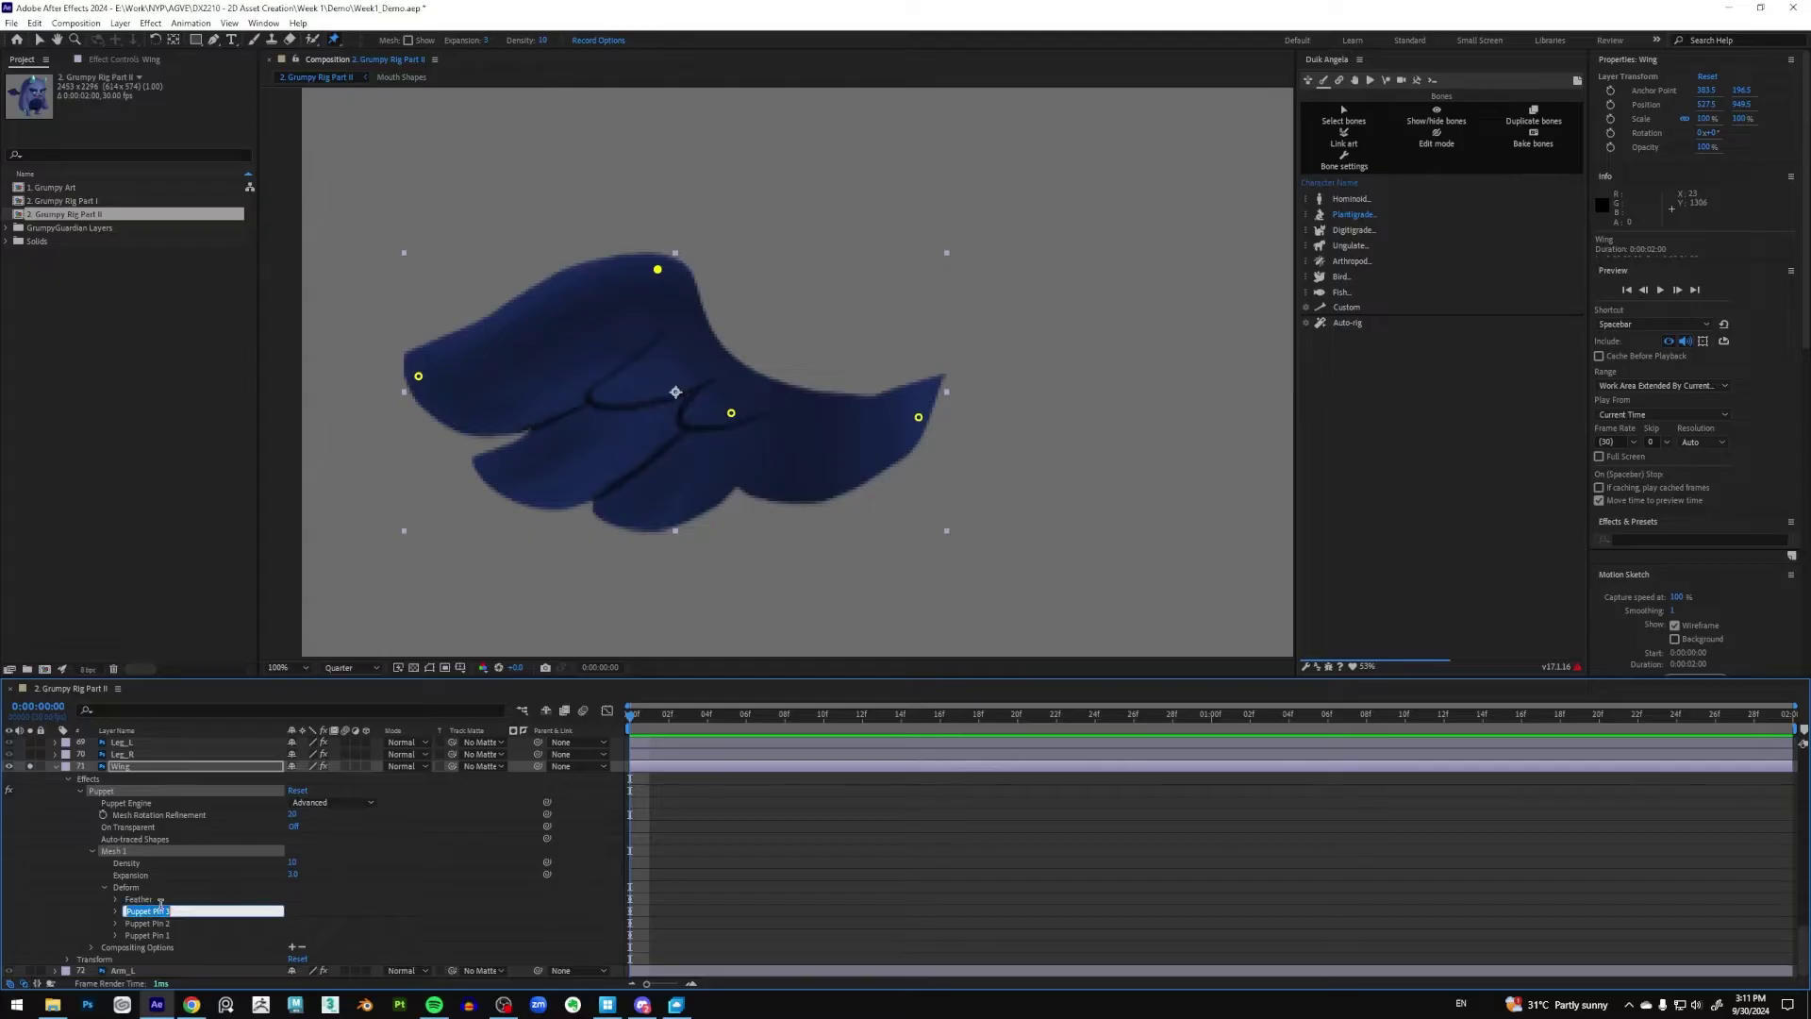
{"action": "type", "text": "Hand"}
{"action": "key", "text": "Return"}
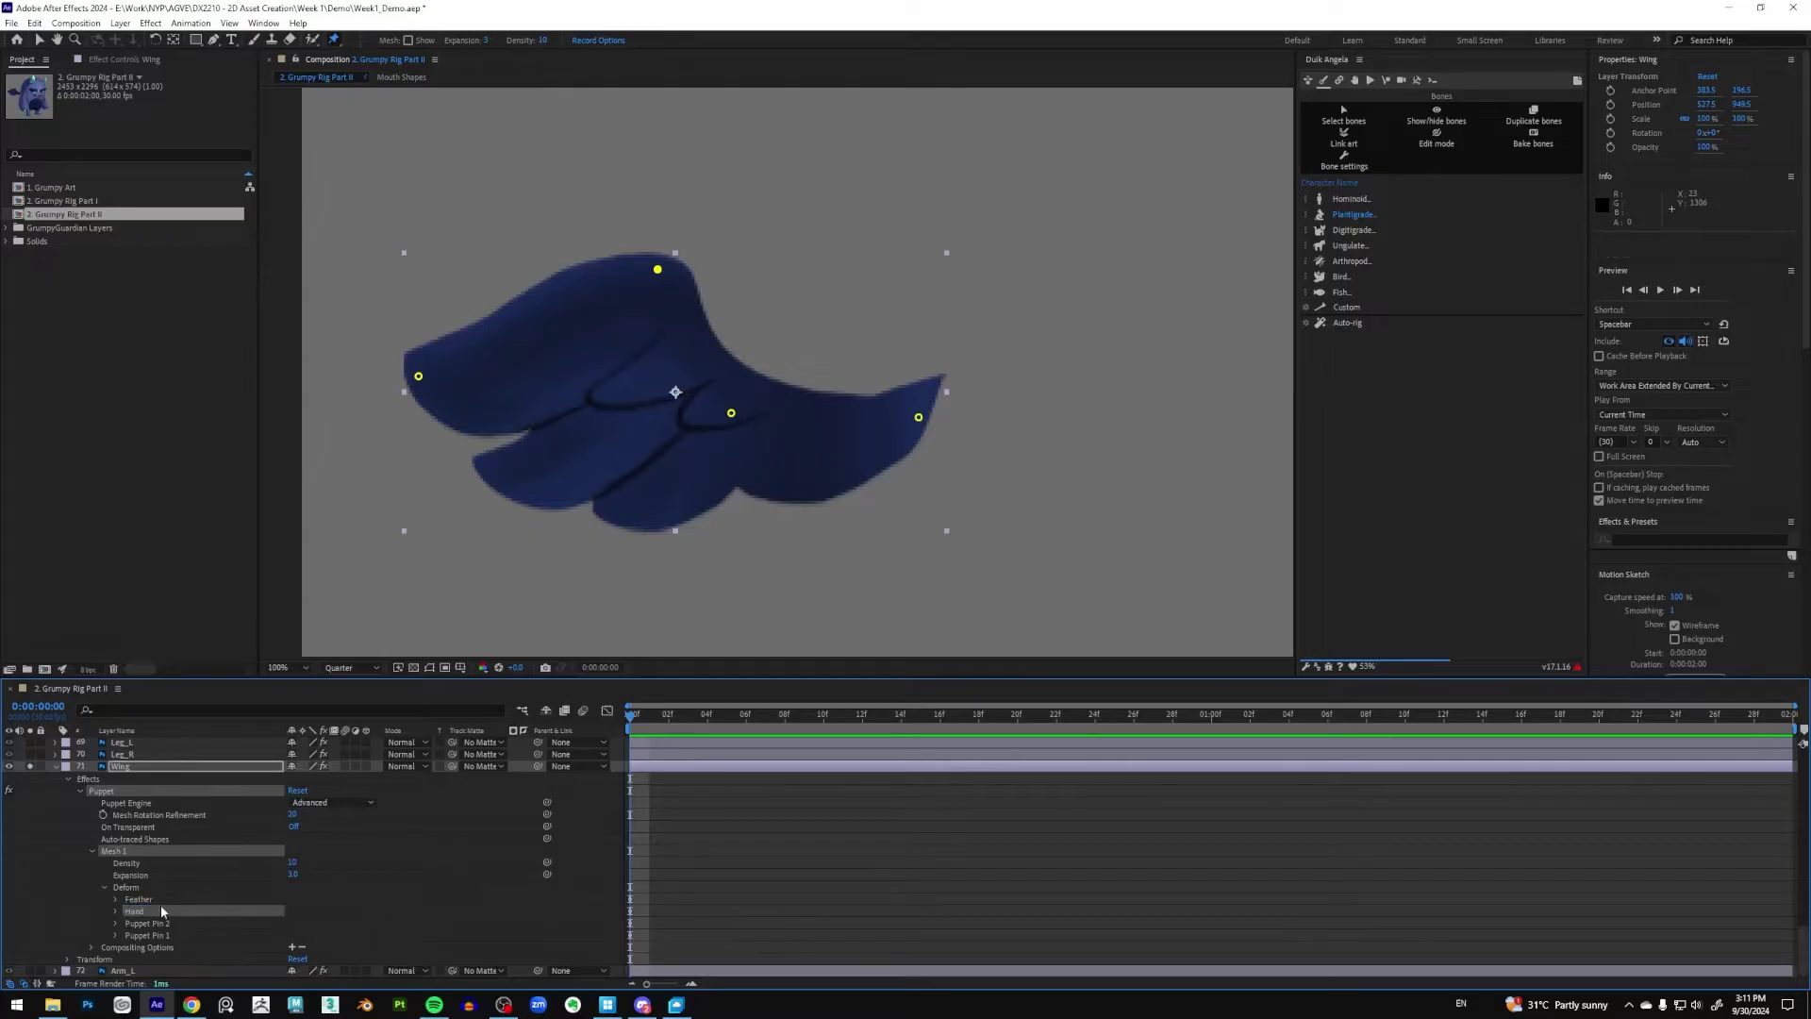
{"action": "left_click", "coordinate": [163, 923]}
{"action": "key", "text": "Return"}
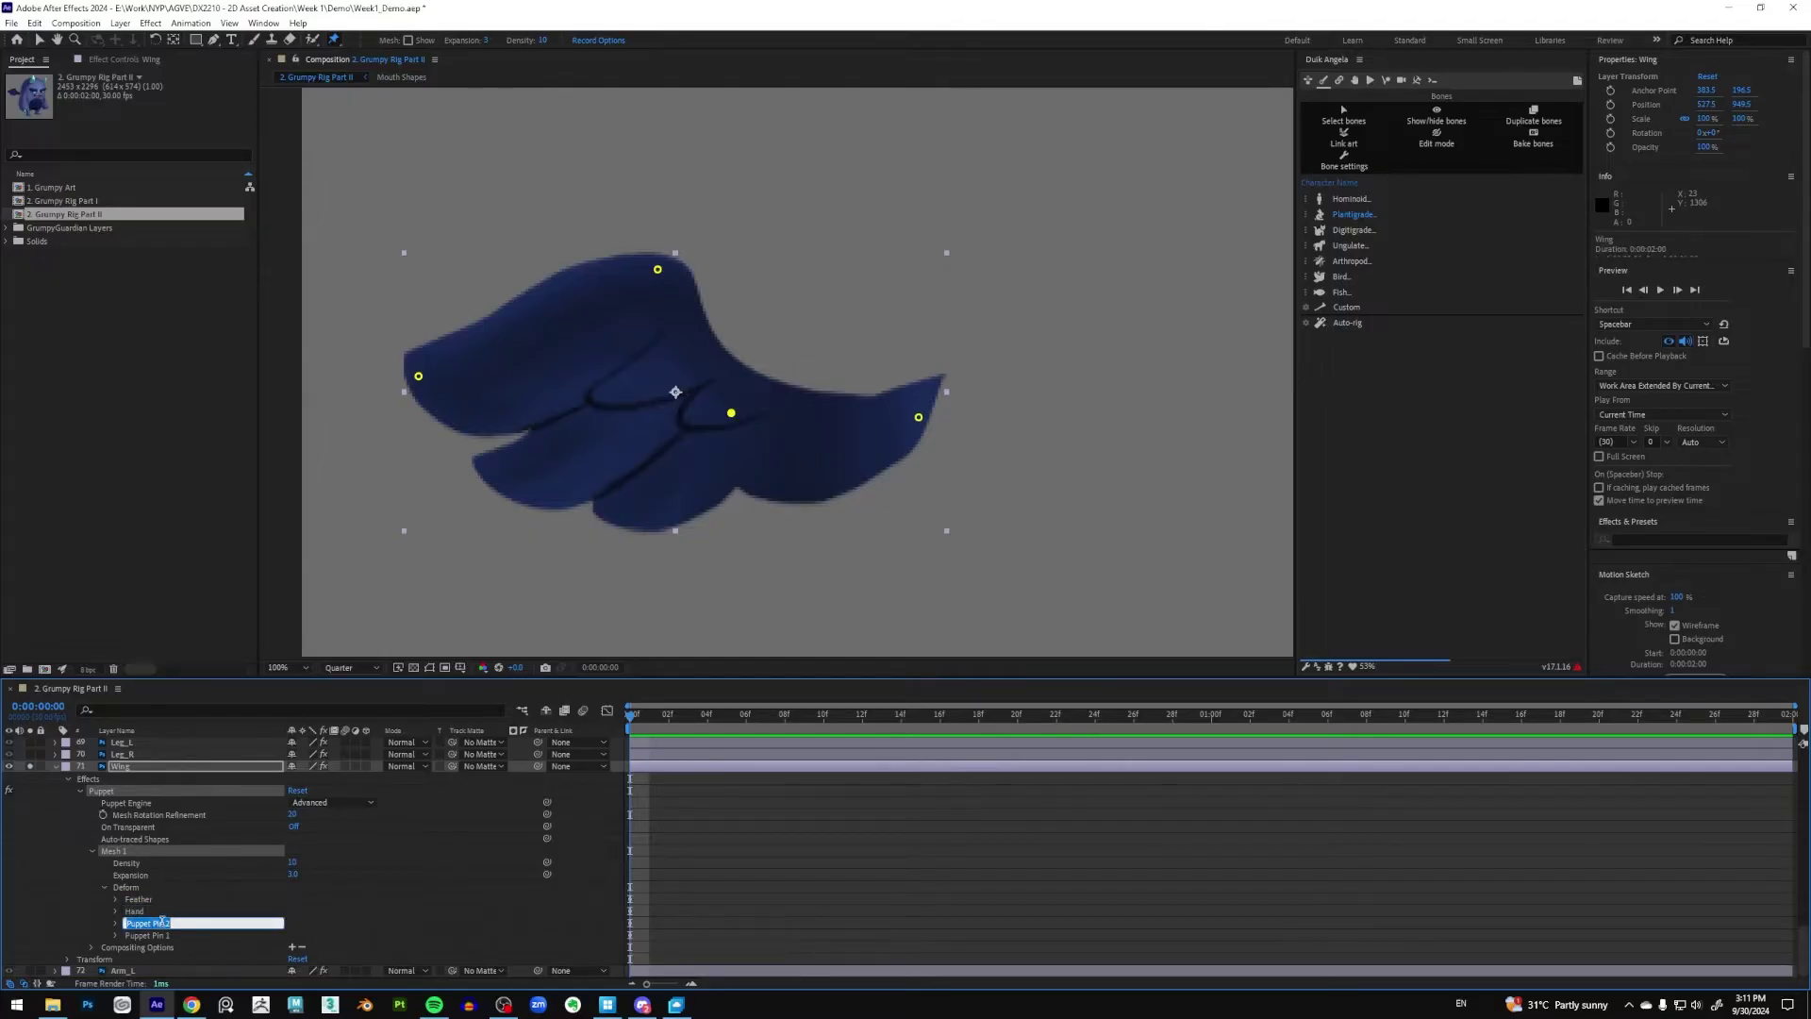
{"action": "type", "text": "Lower Arm"}
{"action": "key", "text": "Return"}
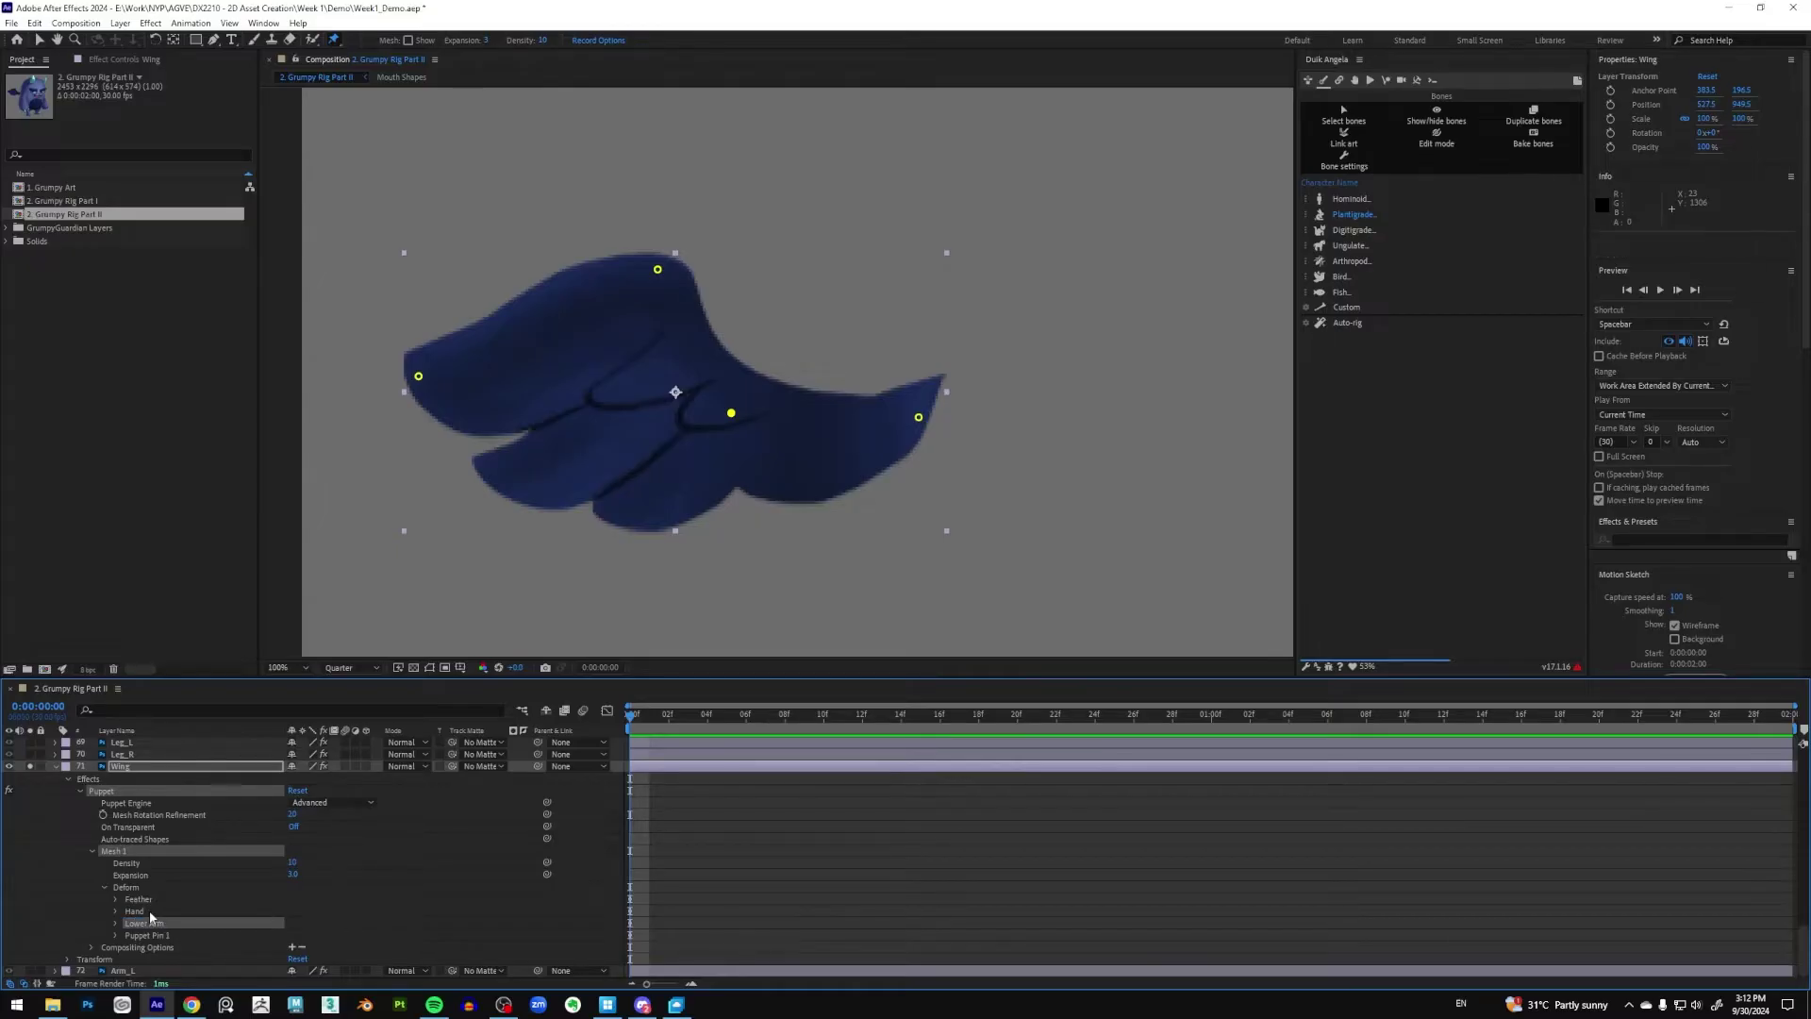
Rename Puppet Pin 1 as Arm and return to the Selection tool
{"action": "left_click", "coordinate": [165, 935]}
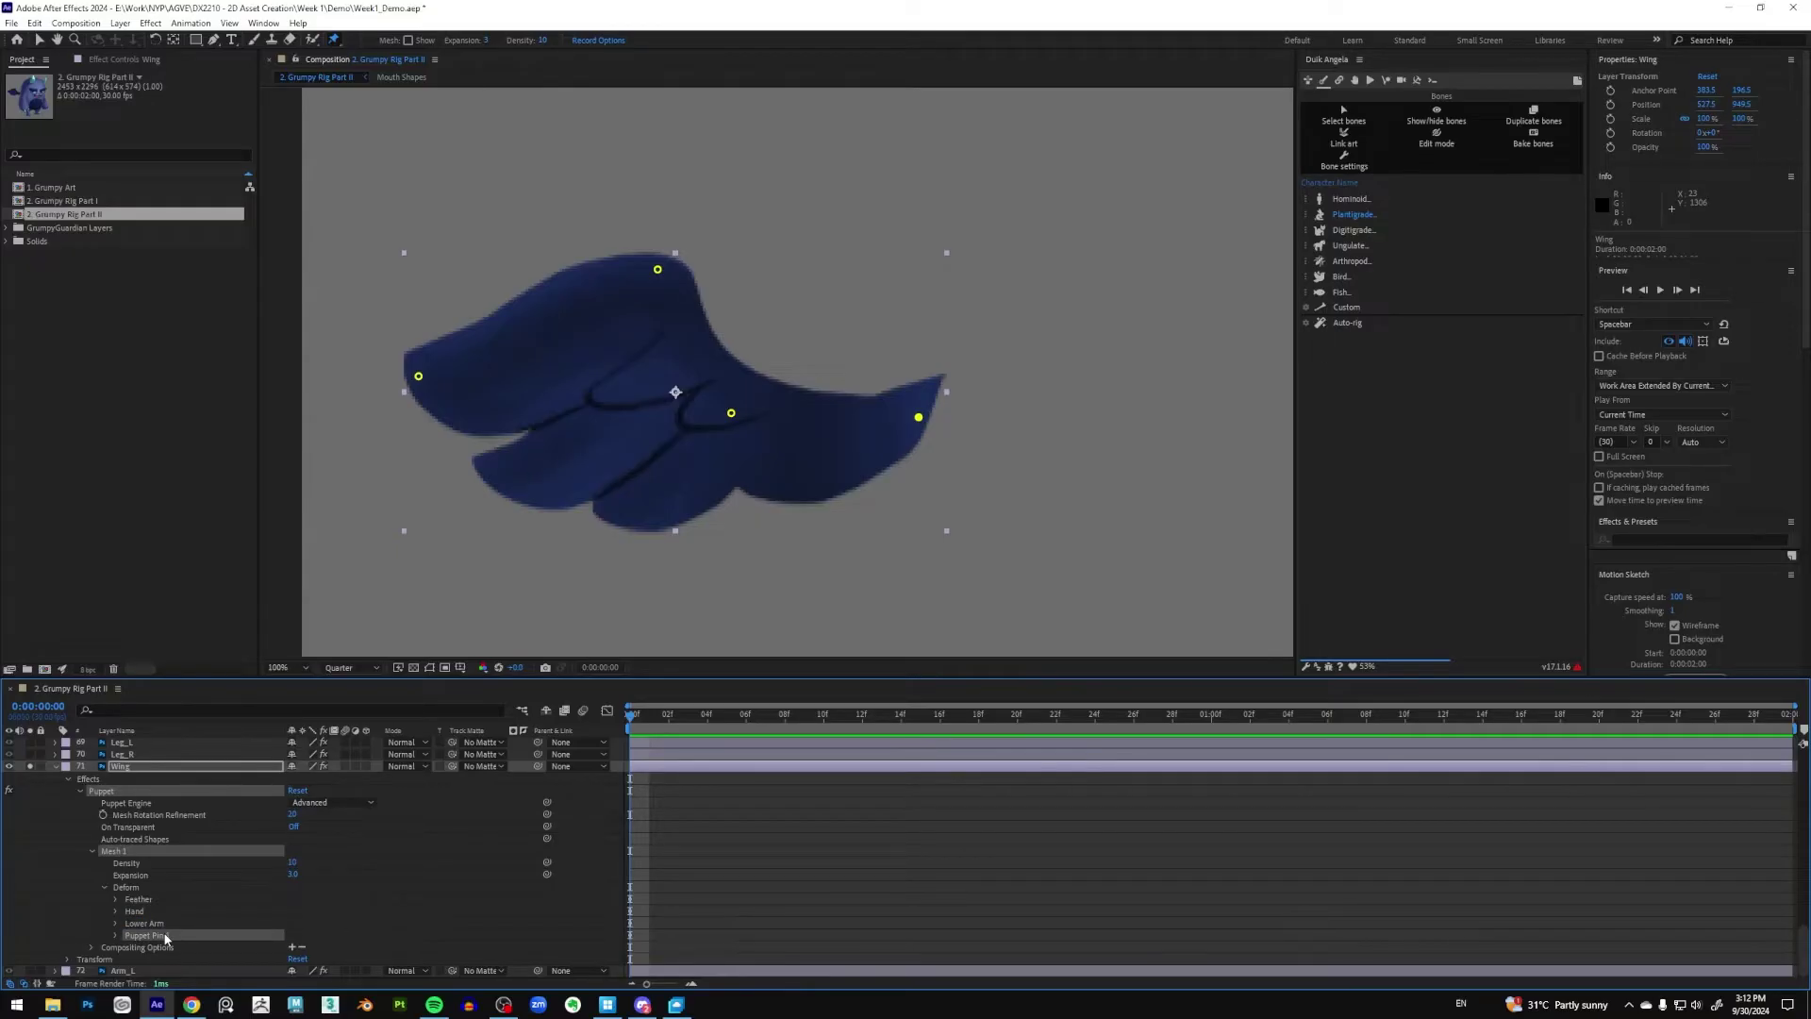
{"action": "key", "text": "Return"}
{"action": "type", "text": "Arm"}
{"action": "key", "text": "Return"}
{"action": "key", "text": "v"}
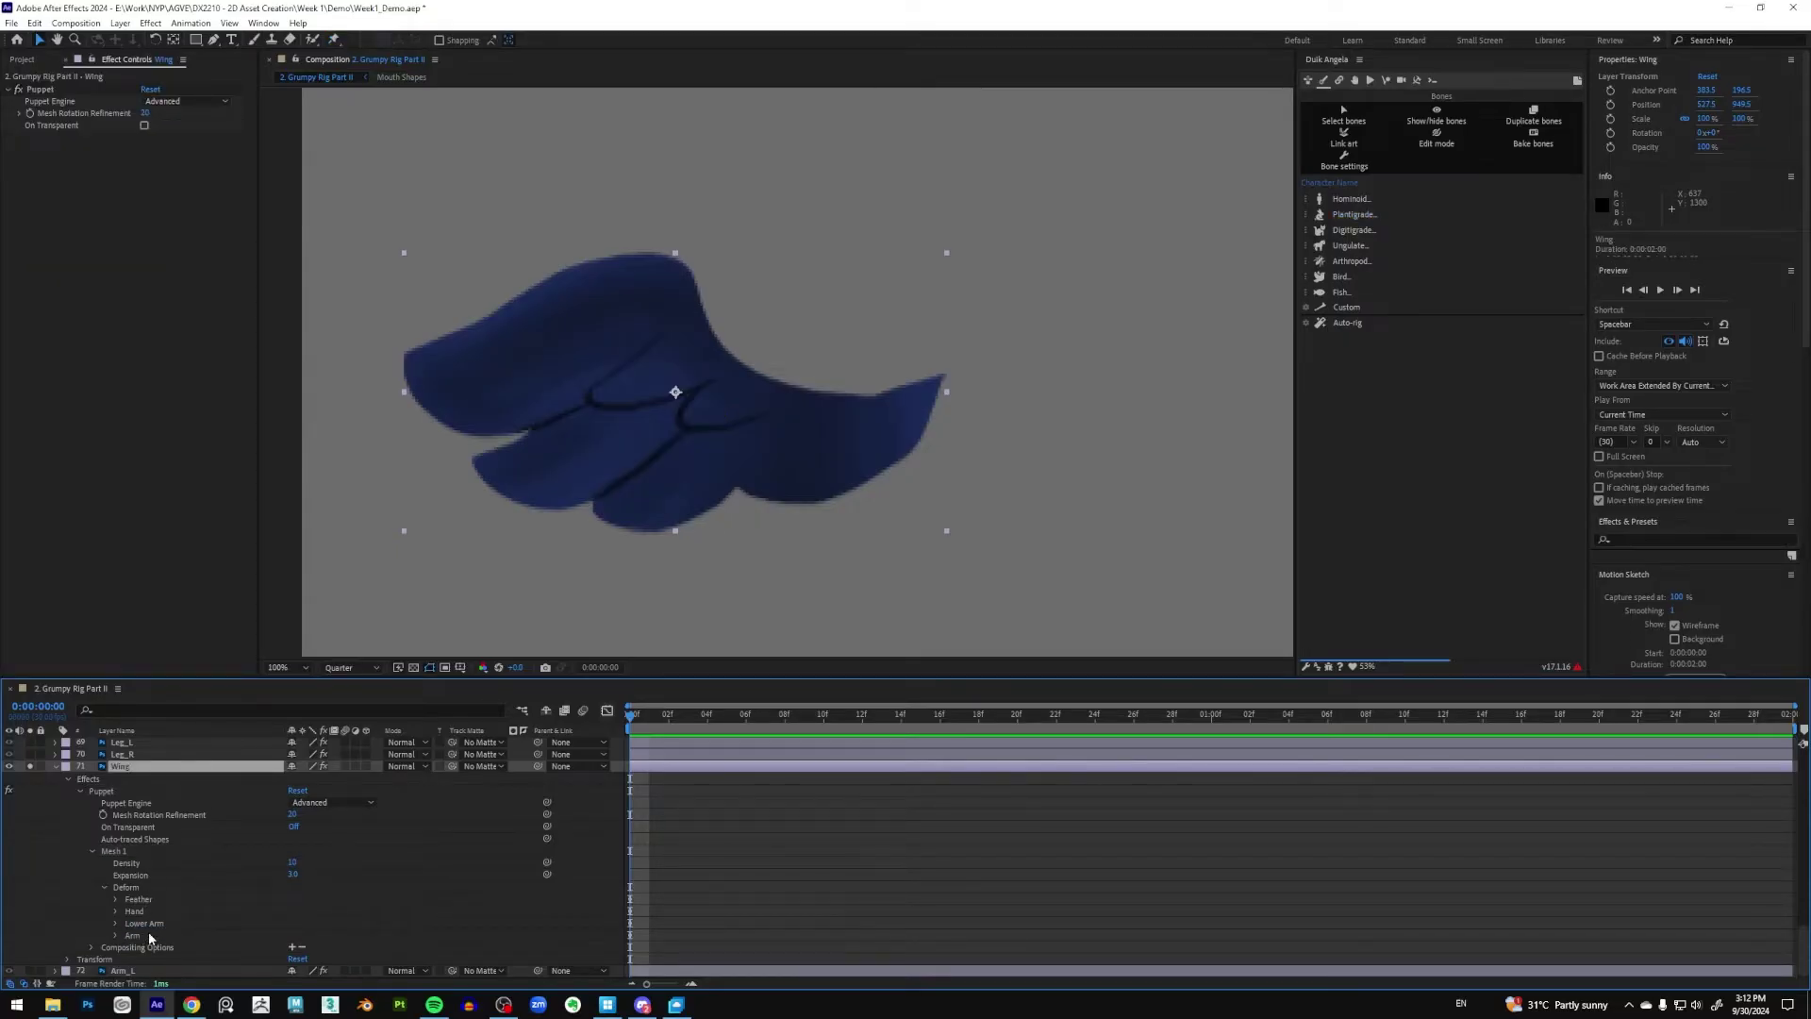
Use Duik's Add Pins on the Feather, Hand, Lower Arm and Arm puppet pins, choosing to hide layer controls
{"action": "left_click_drag", "start_coordinate": [151, 938], "coordinate": [171, 896]}
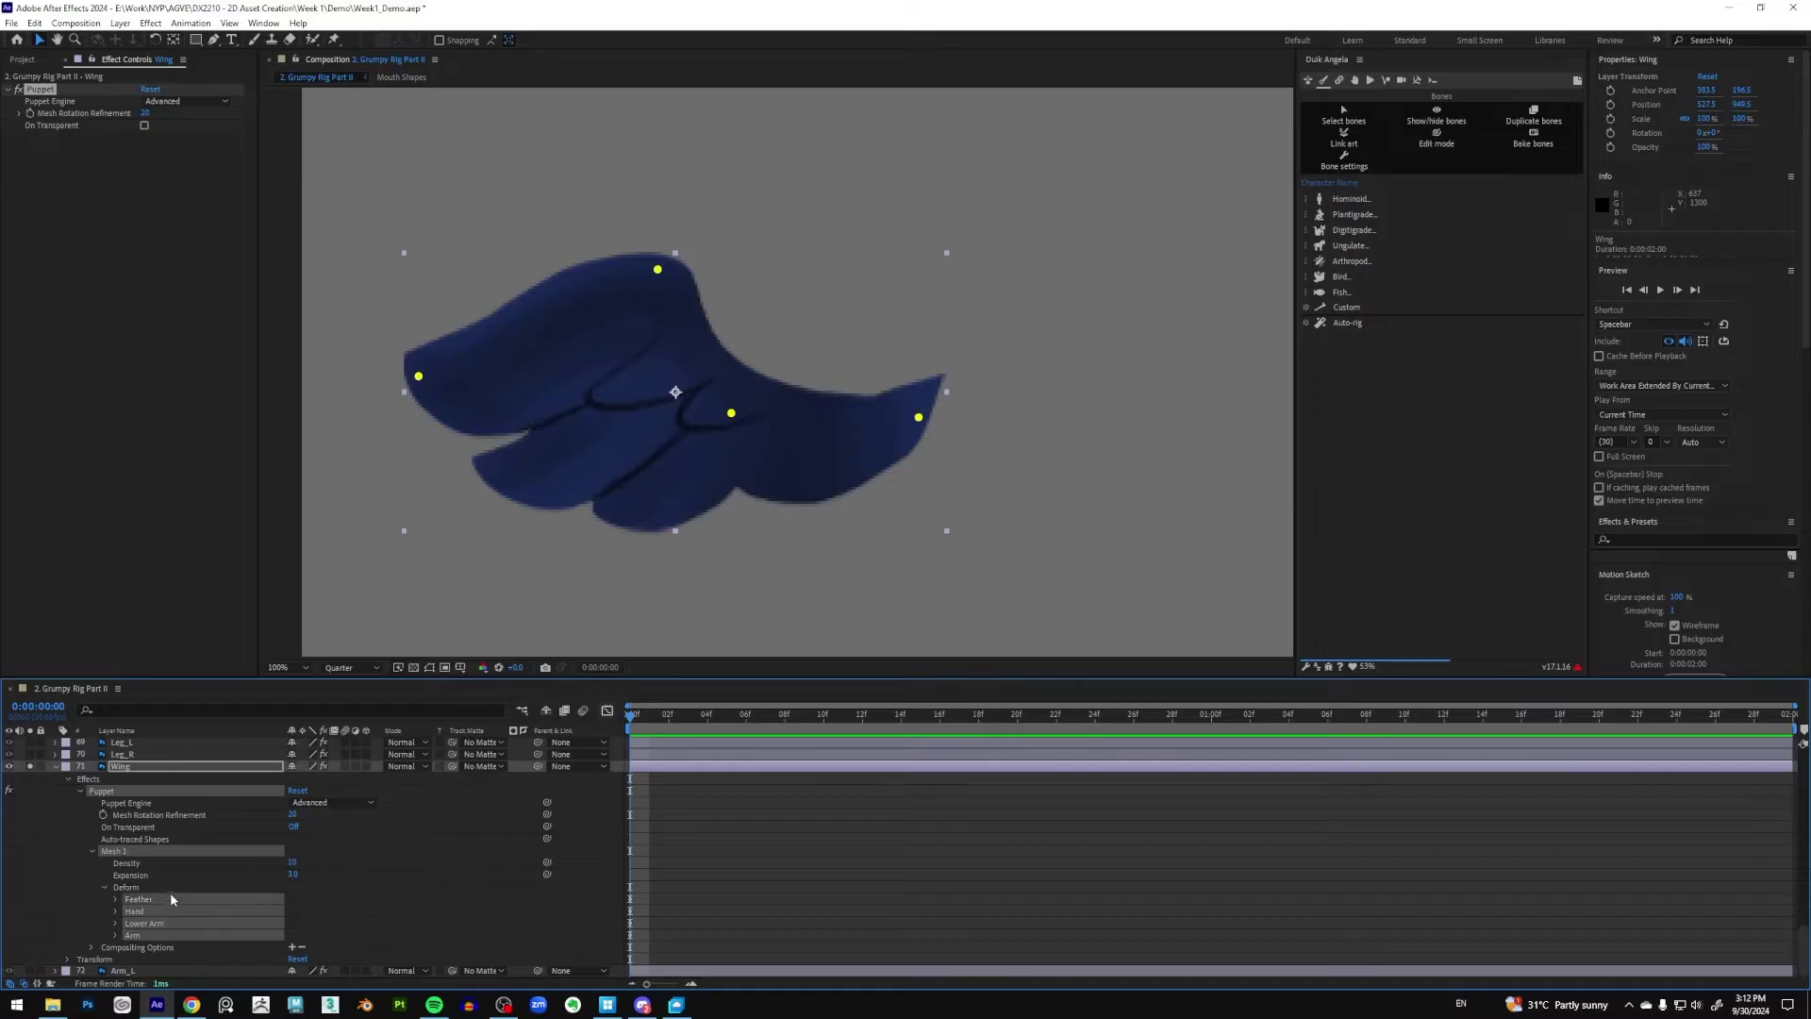
{"action": "left_click", "coordinate": [1339, 81]}
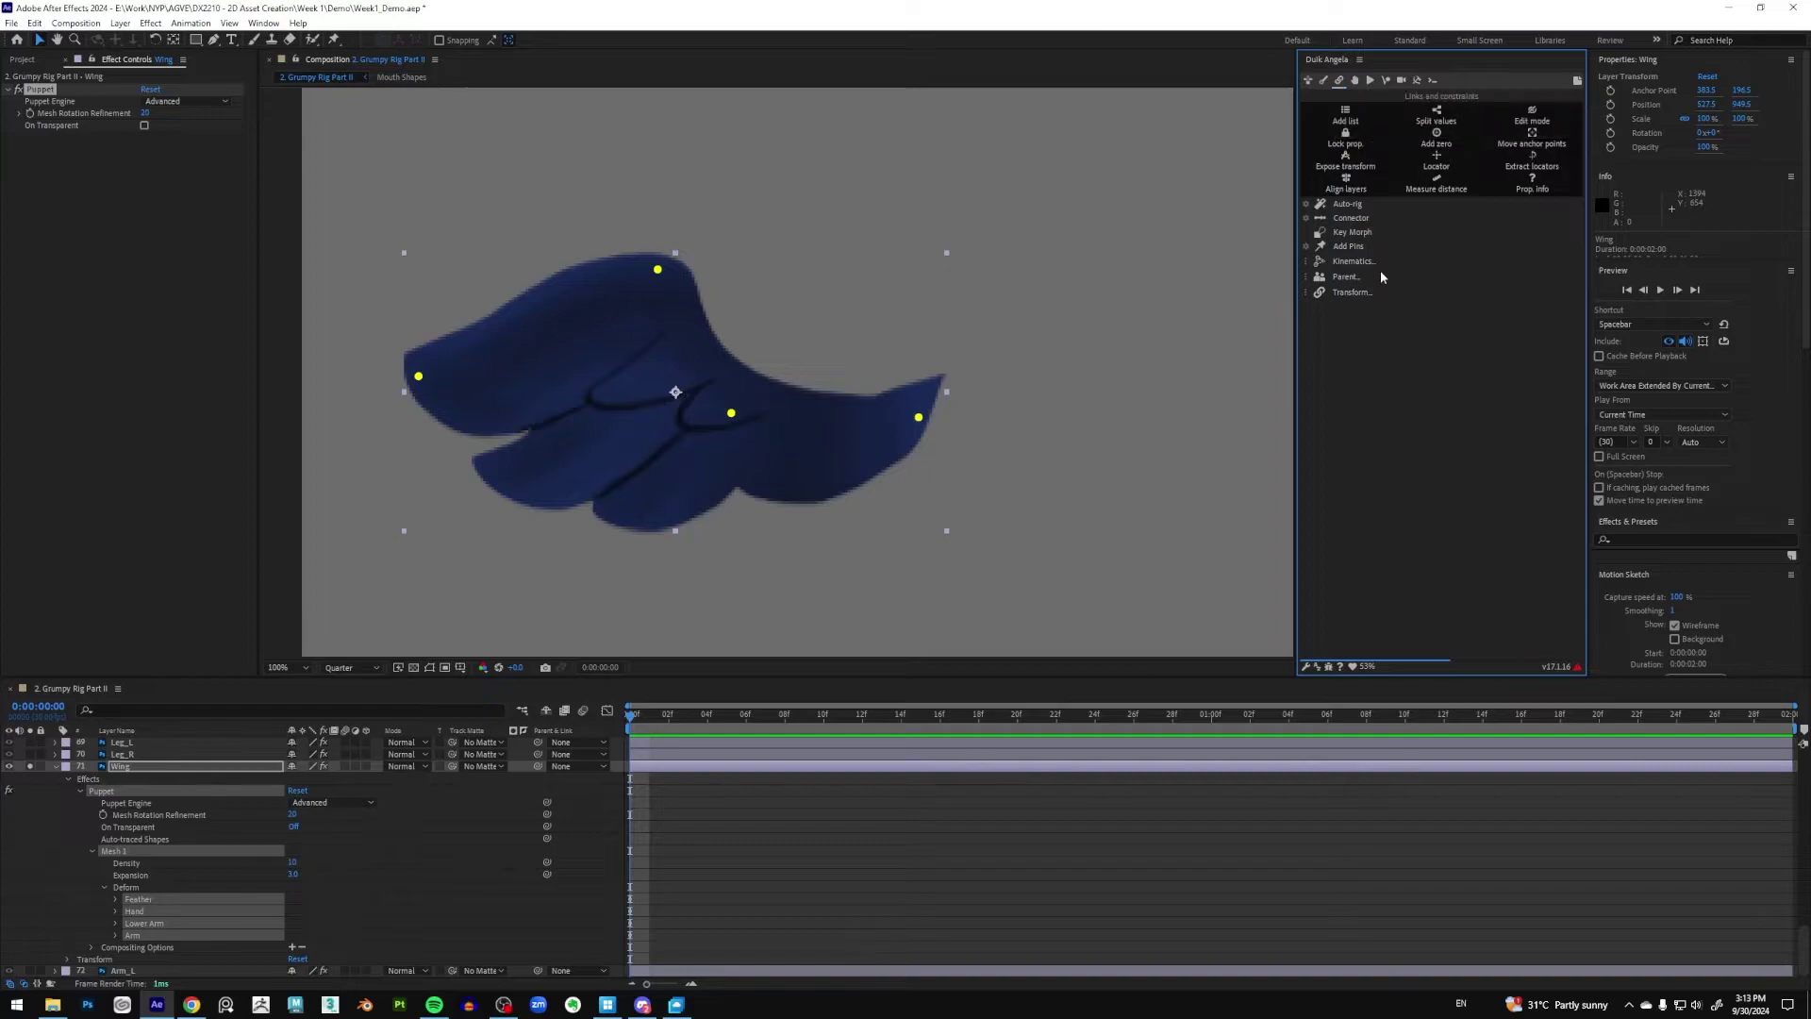
{"action": "left_click", "coordinate": [1341, 251]}
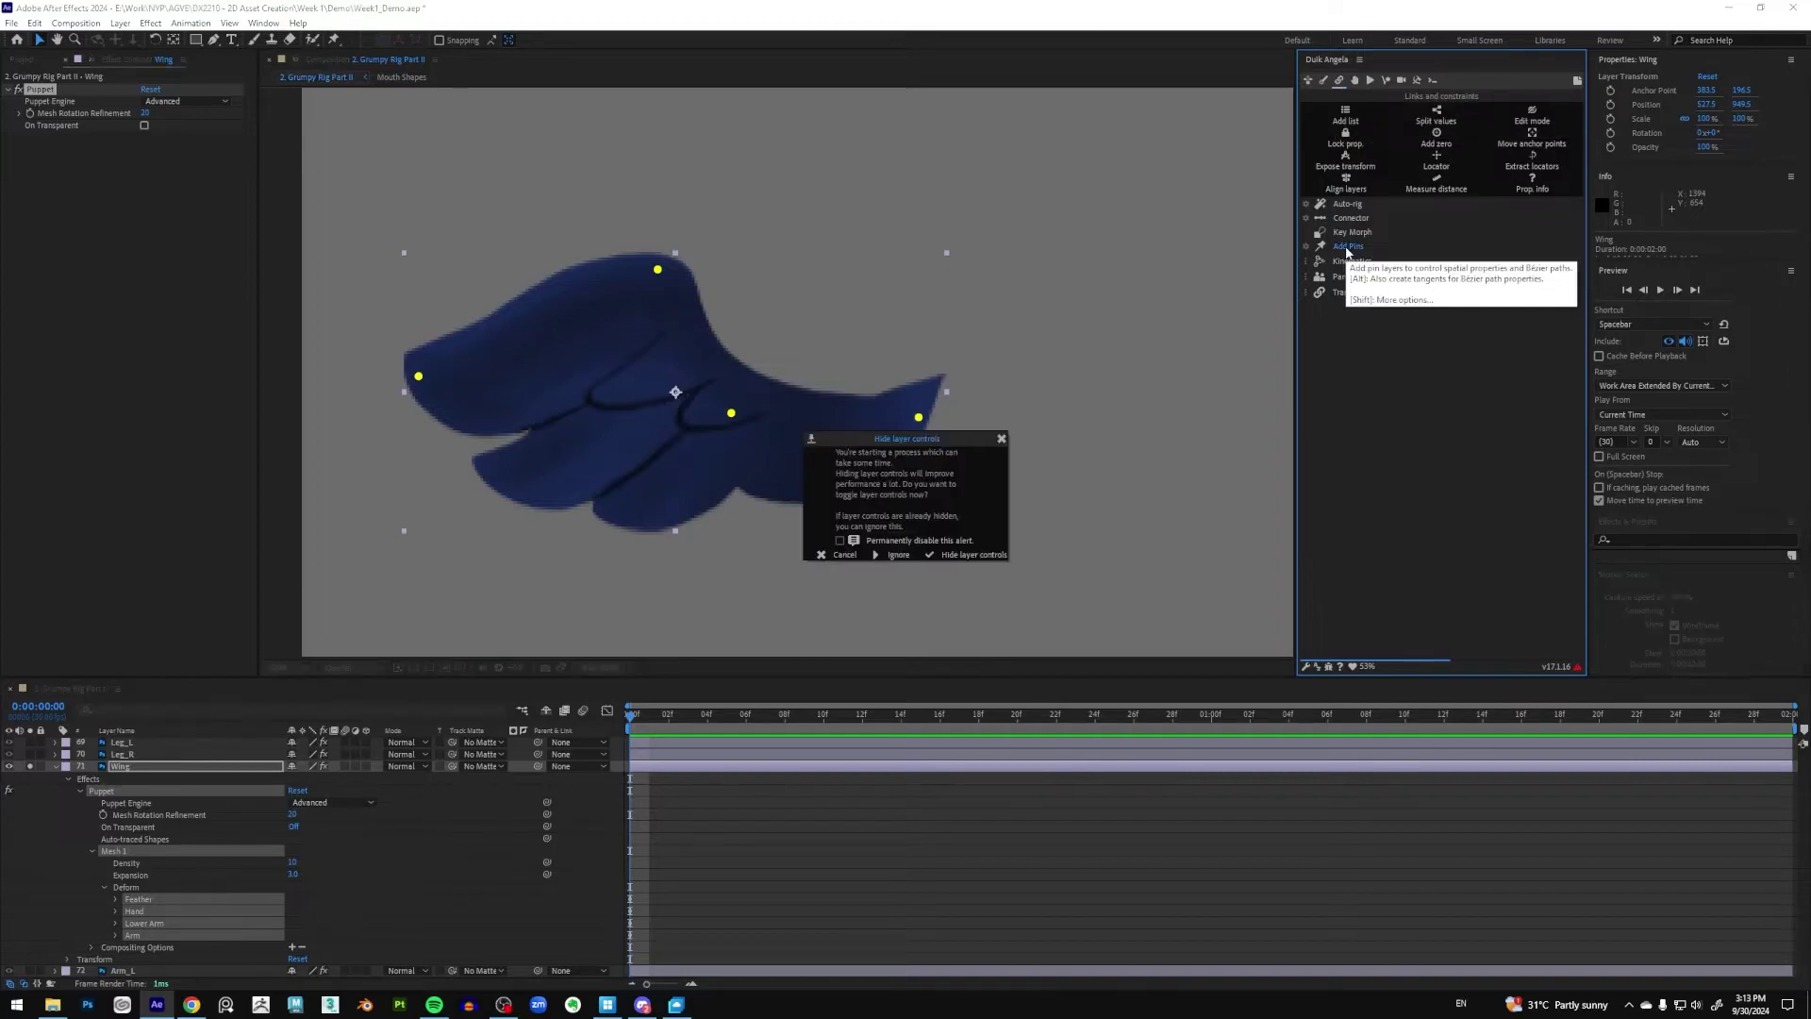
{"action": "left_click", "coordinate": [974, 555]}
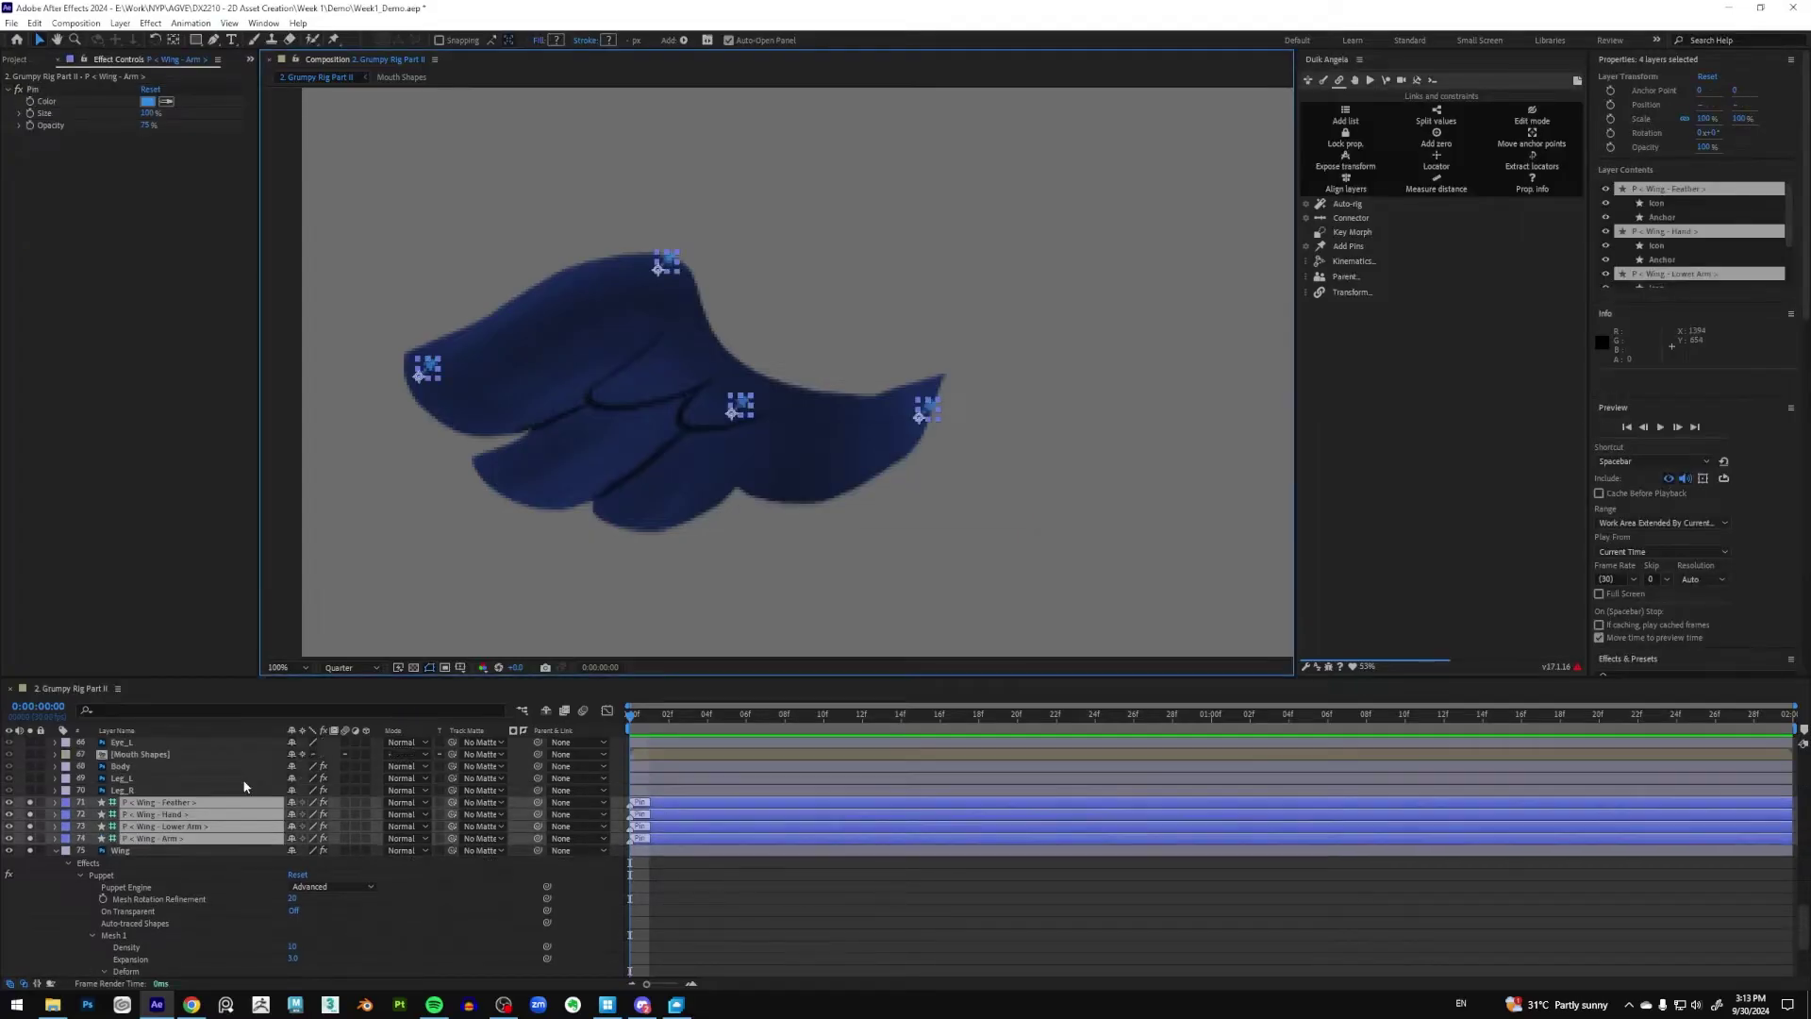
Move the four new wing pin layers up the layer stack, directly above the Arm_R layer
{"action": "left_click_drag", "start_coordinate": [188, 917], "coordinate": [189, 773]}
{"action": "left_click", "coordinate": [204, 826]}
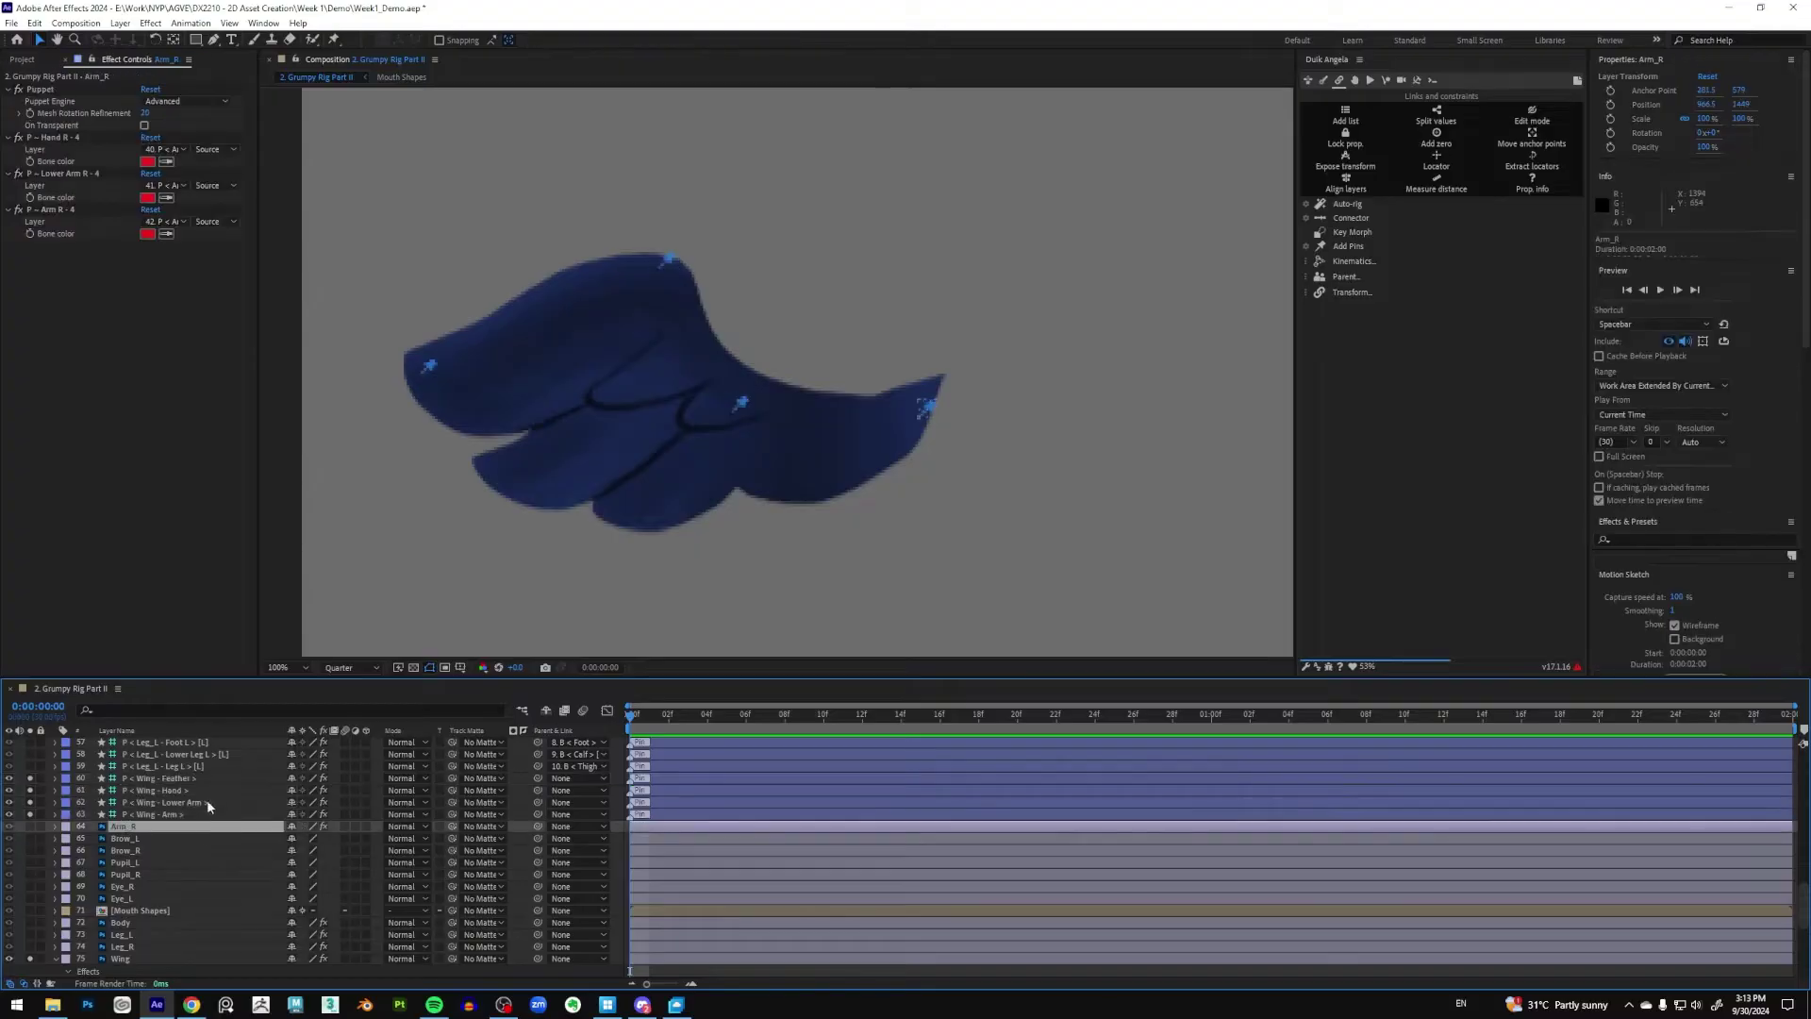
{"action": "left_click", "coordinate": [211, 815]}
Parent the wing pin layers in a chain: Feather to Hand, Hand to Lower Arm, and Lower Arm to Arm
{"action": "left_click", "coordinate": [211, 777]}
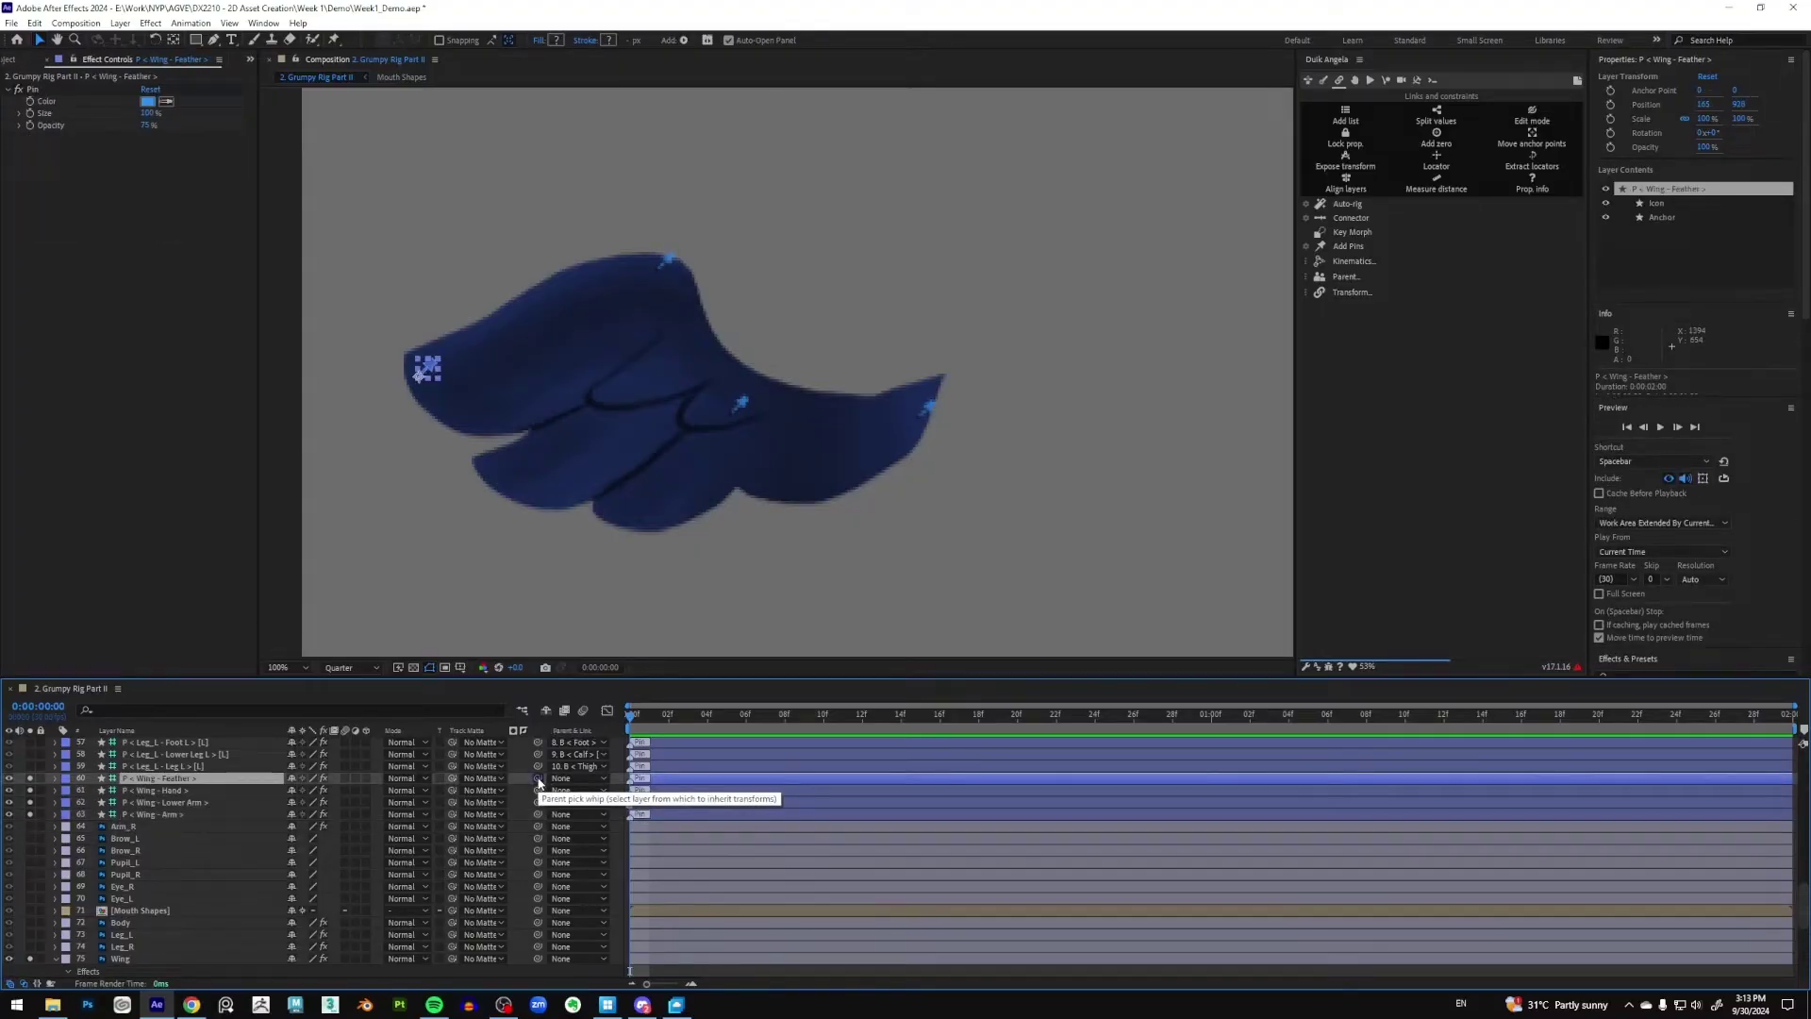
{"action": "left_click_drag", "start_coordinate": [537, 785], "coordinate": [199, 790]}
{"action": "left_click", "coordinate": [198, 791]}
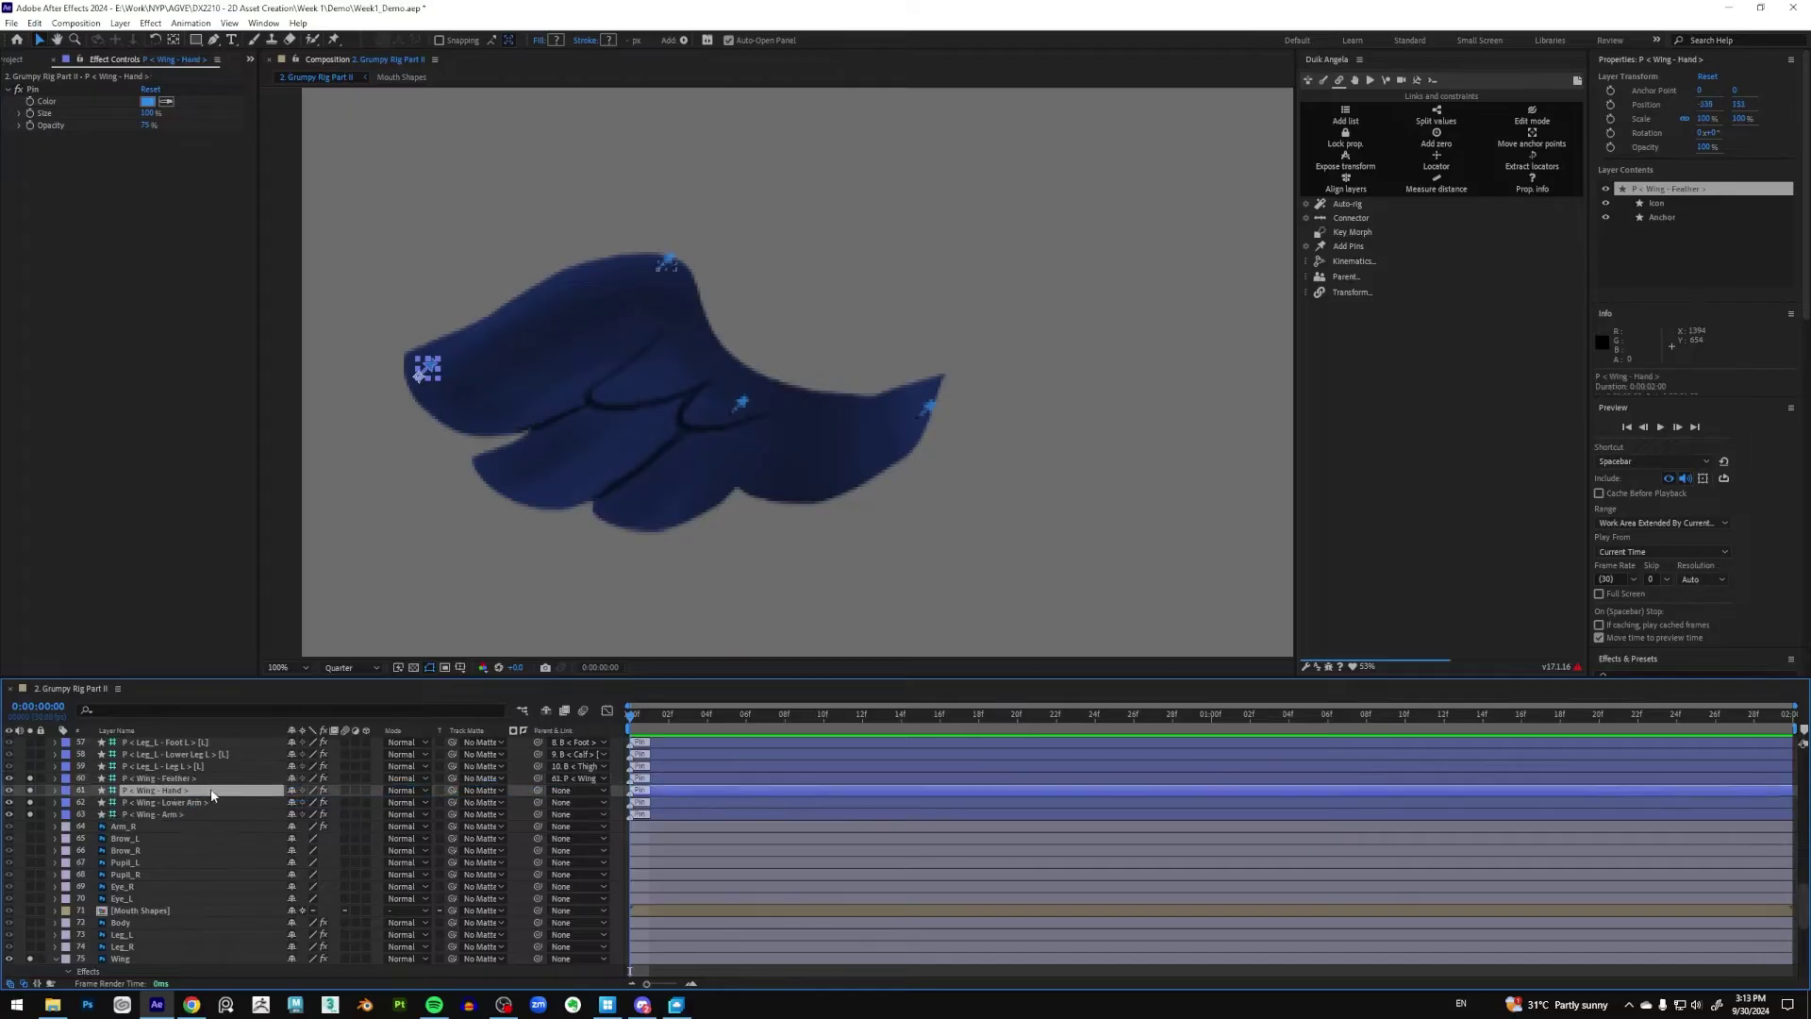
{"action": "left_click_drag", "start_coordinate": [540, 793], "coordinate": [206, 803]}
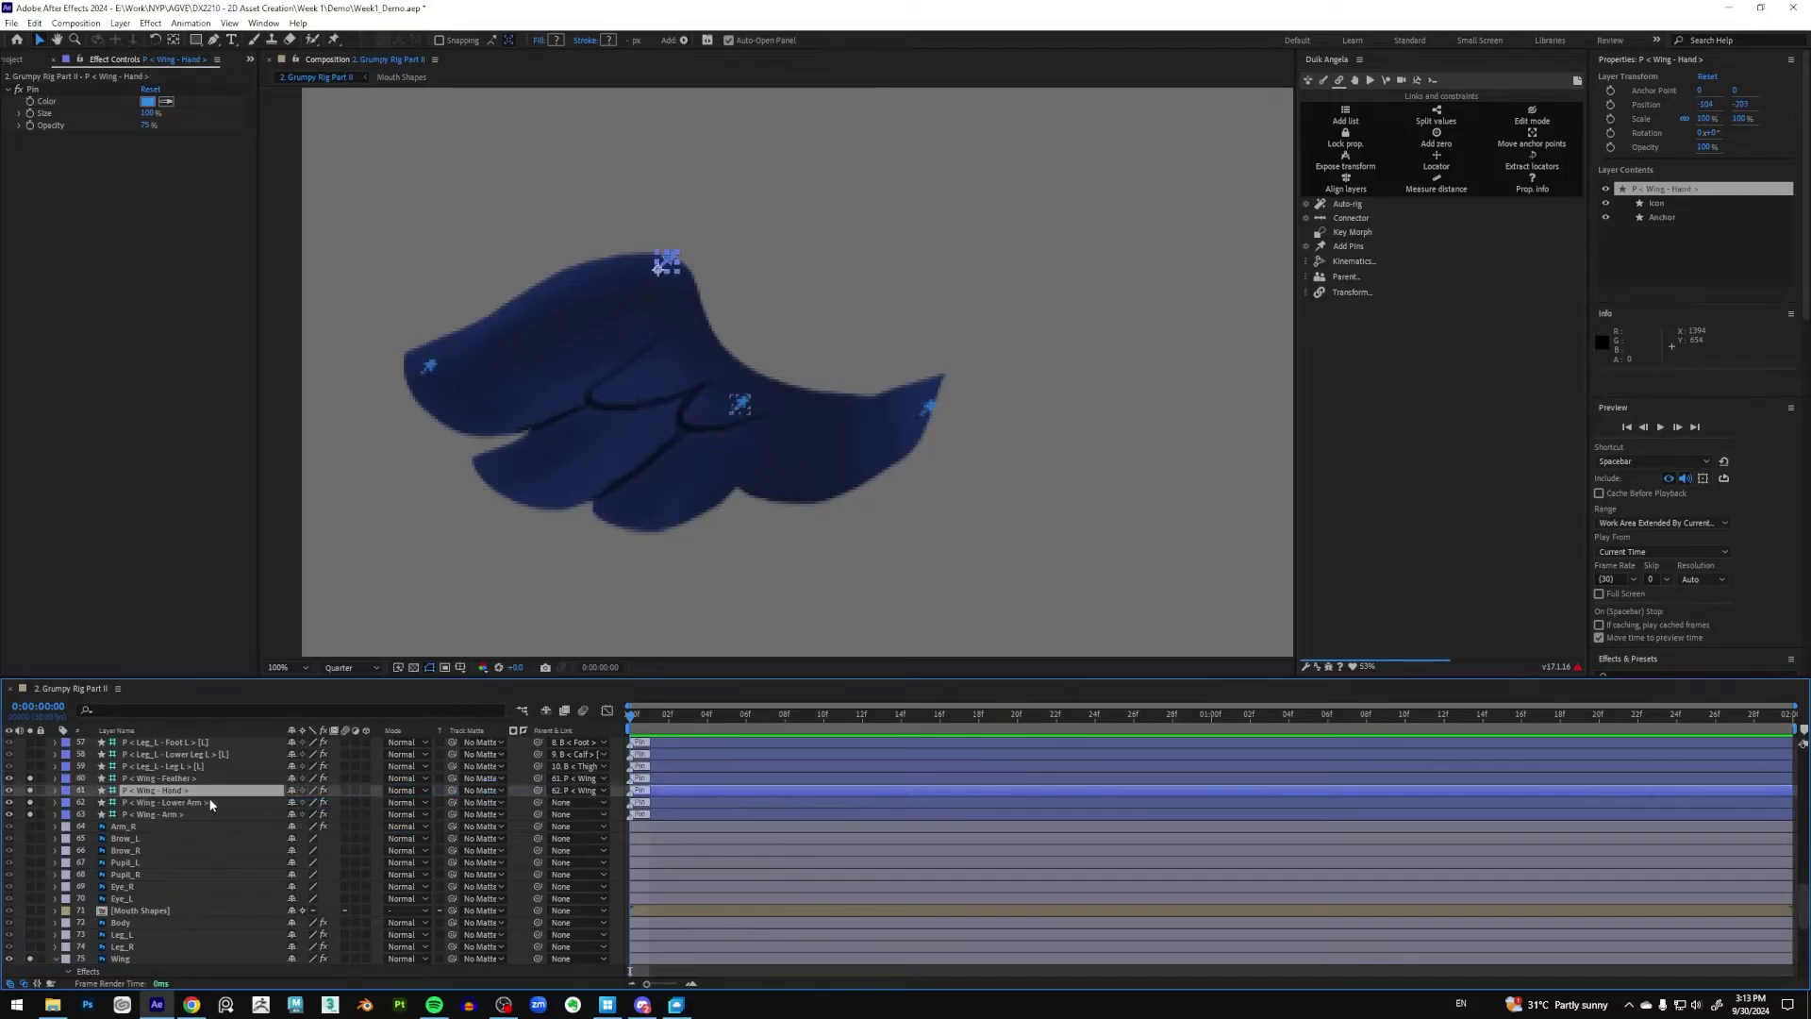
{"action": "left_click", "coordinate": [206, 802]}
{"action": "left_click_drag", "start_coordinate": [537, 802], "coordinate": [175, 813]}
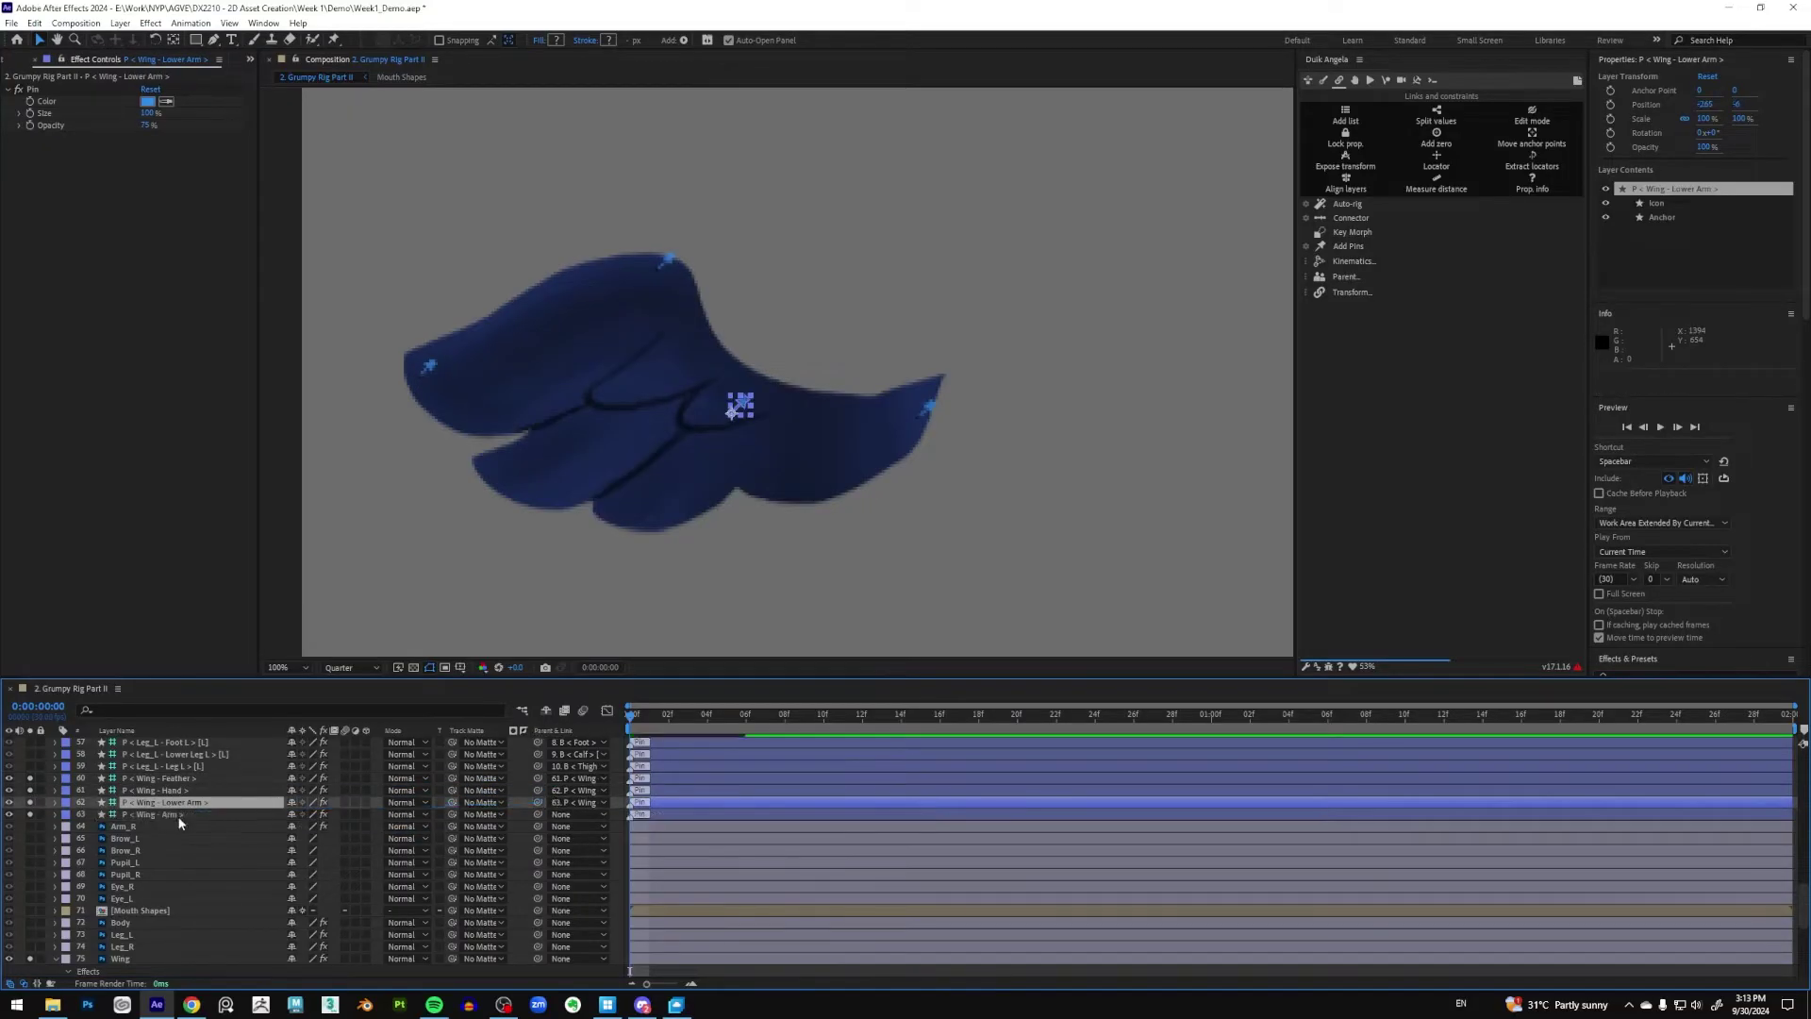
{"action": "left_click", "coordinate": [195, 834]}
Create Duik's left Bird wing bones from the four wing pins, without feathers, with the pins parented to the bones
{"action": "left_click", "coordinate": [186, 813]}
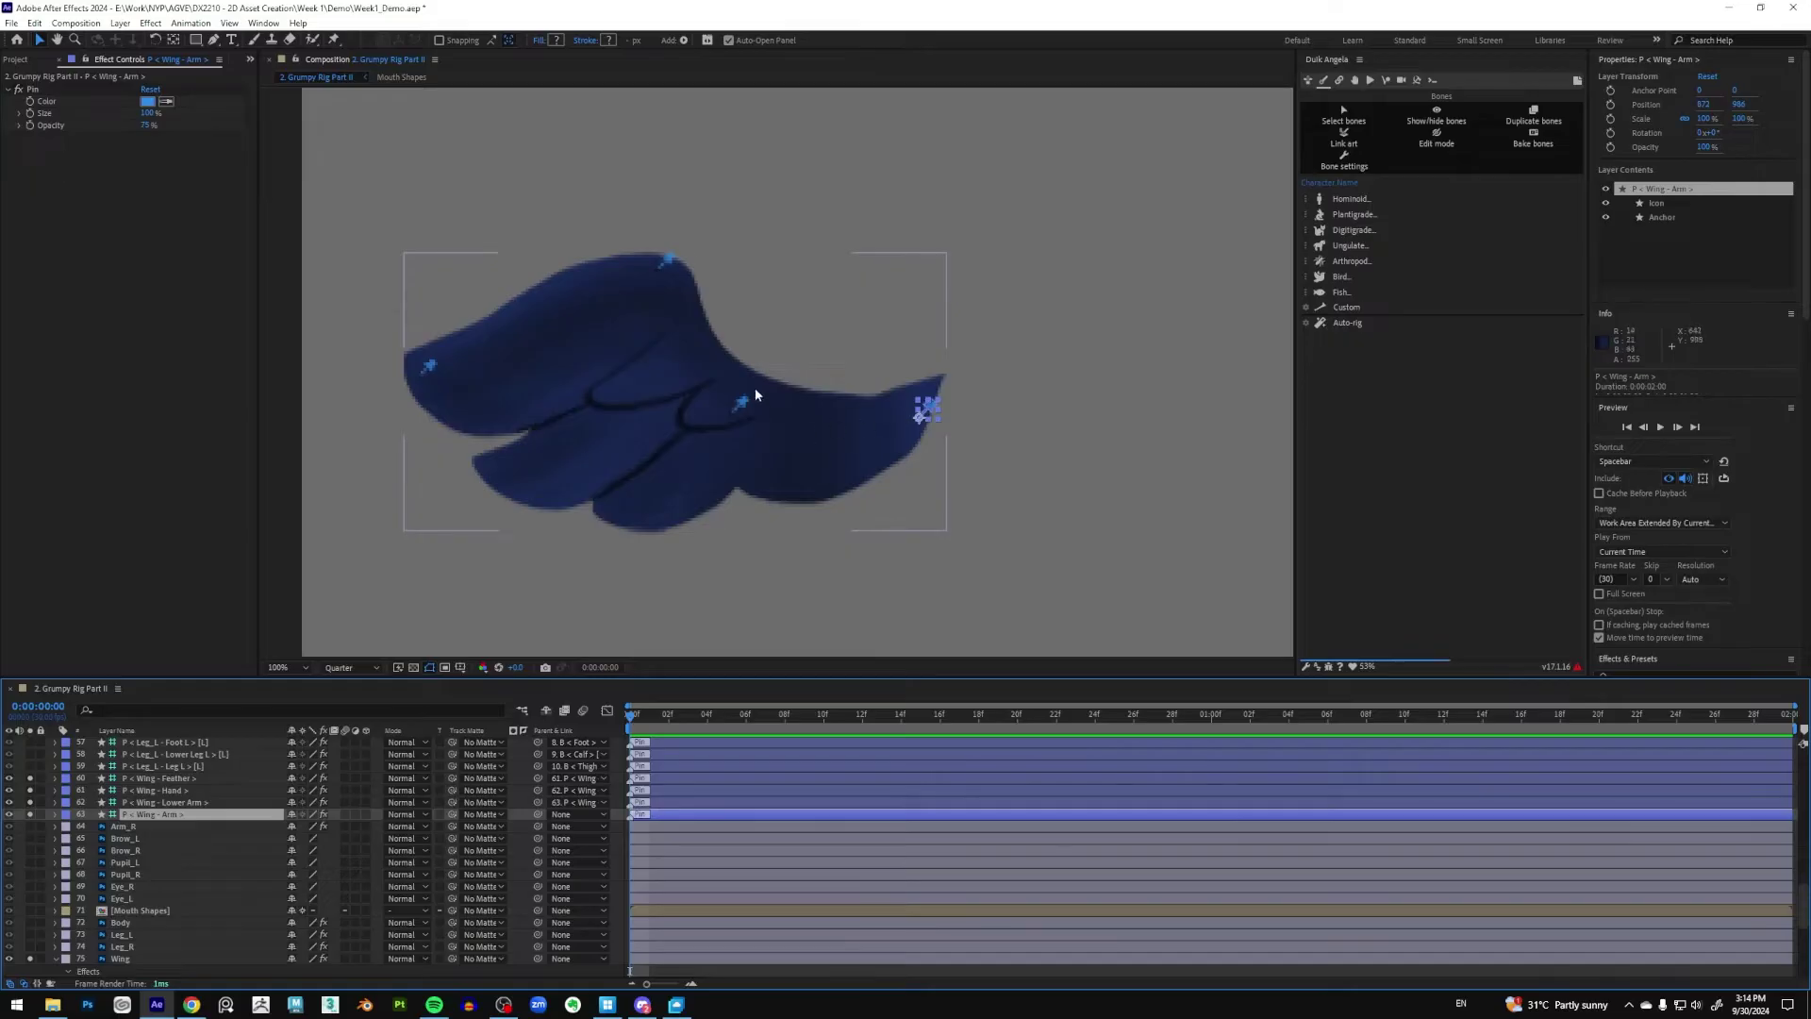
{"action": "left_click", "coordinate": [189, 802], "text": "ctrl"}
{"action": "left_click", "coordinate": [194, 790], "text": "ctrl"}
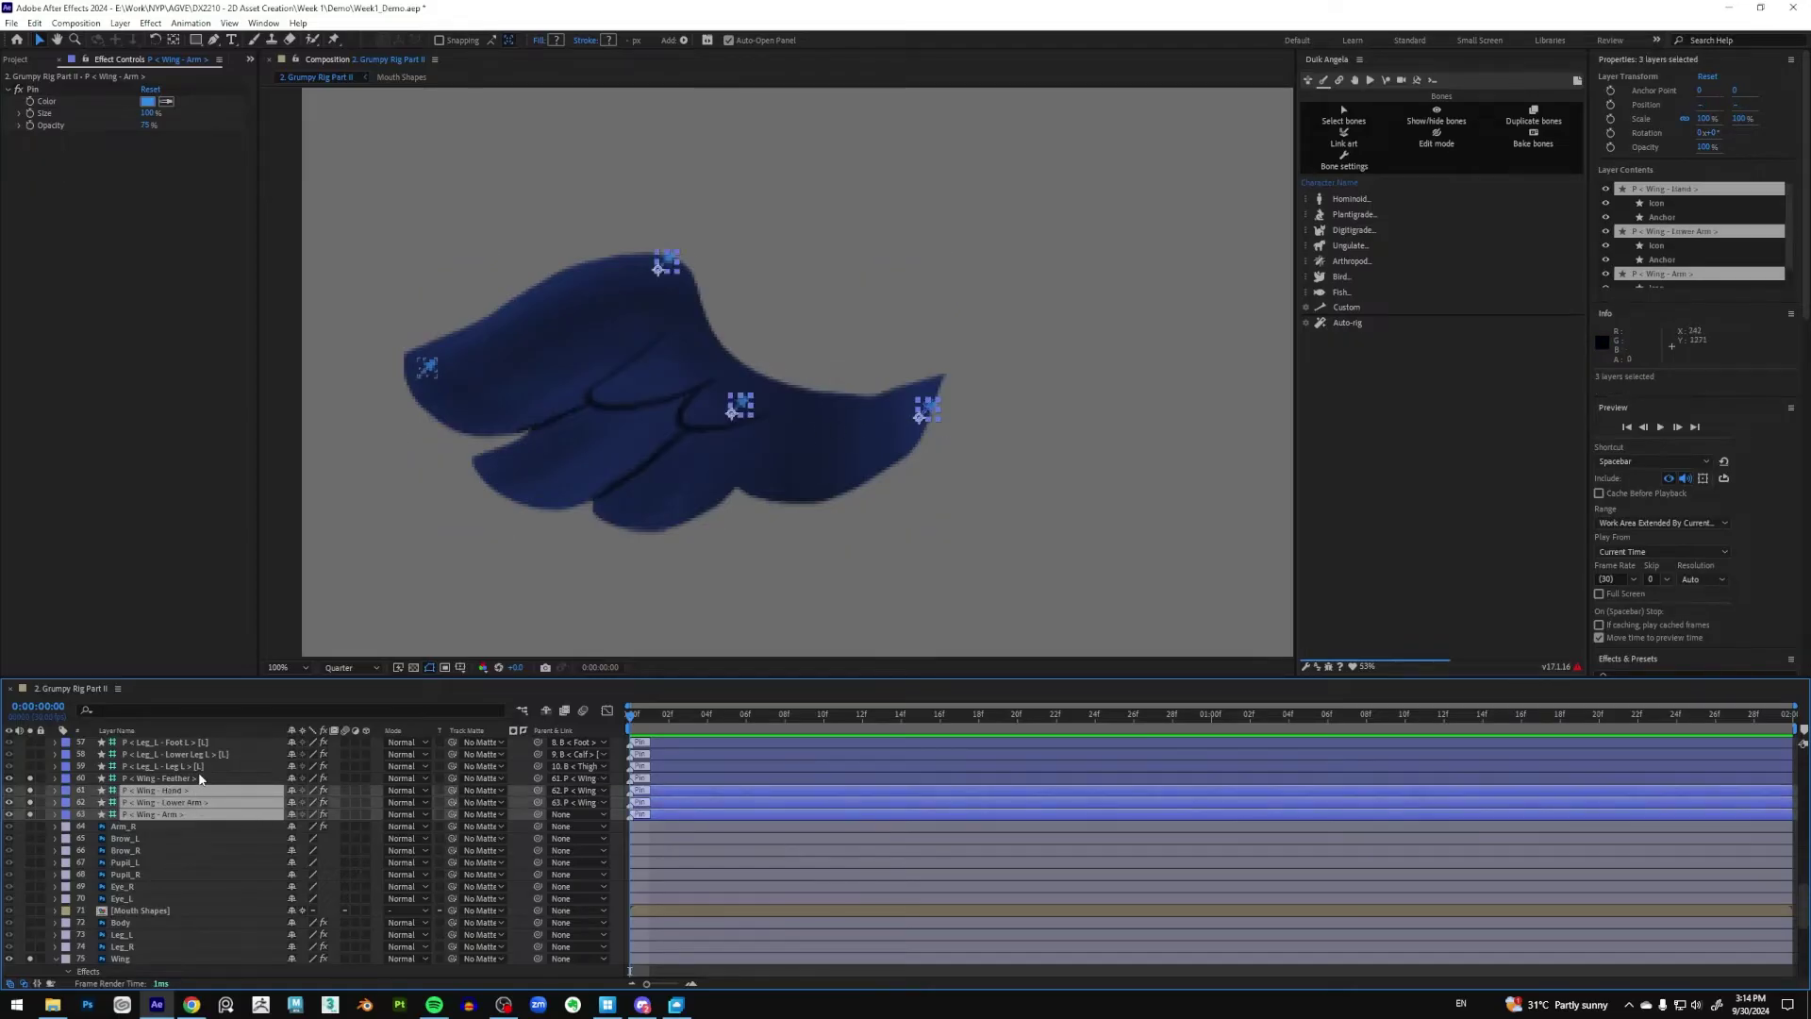
{"action": "left_click", "coordinate": [200, 778], "text": "ctrl"}
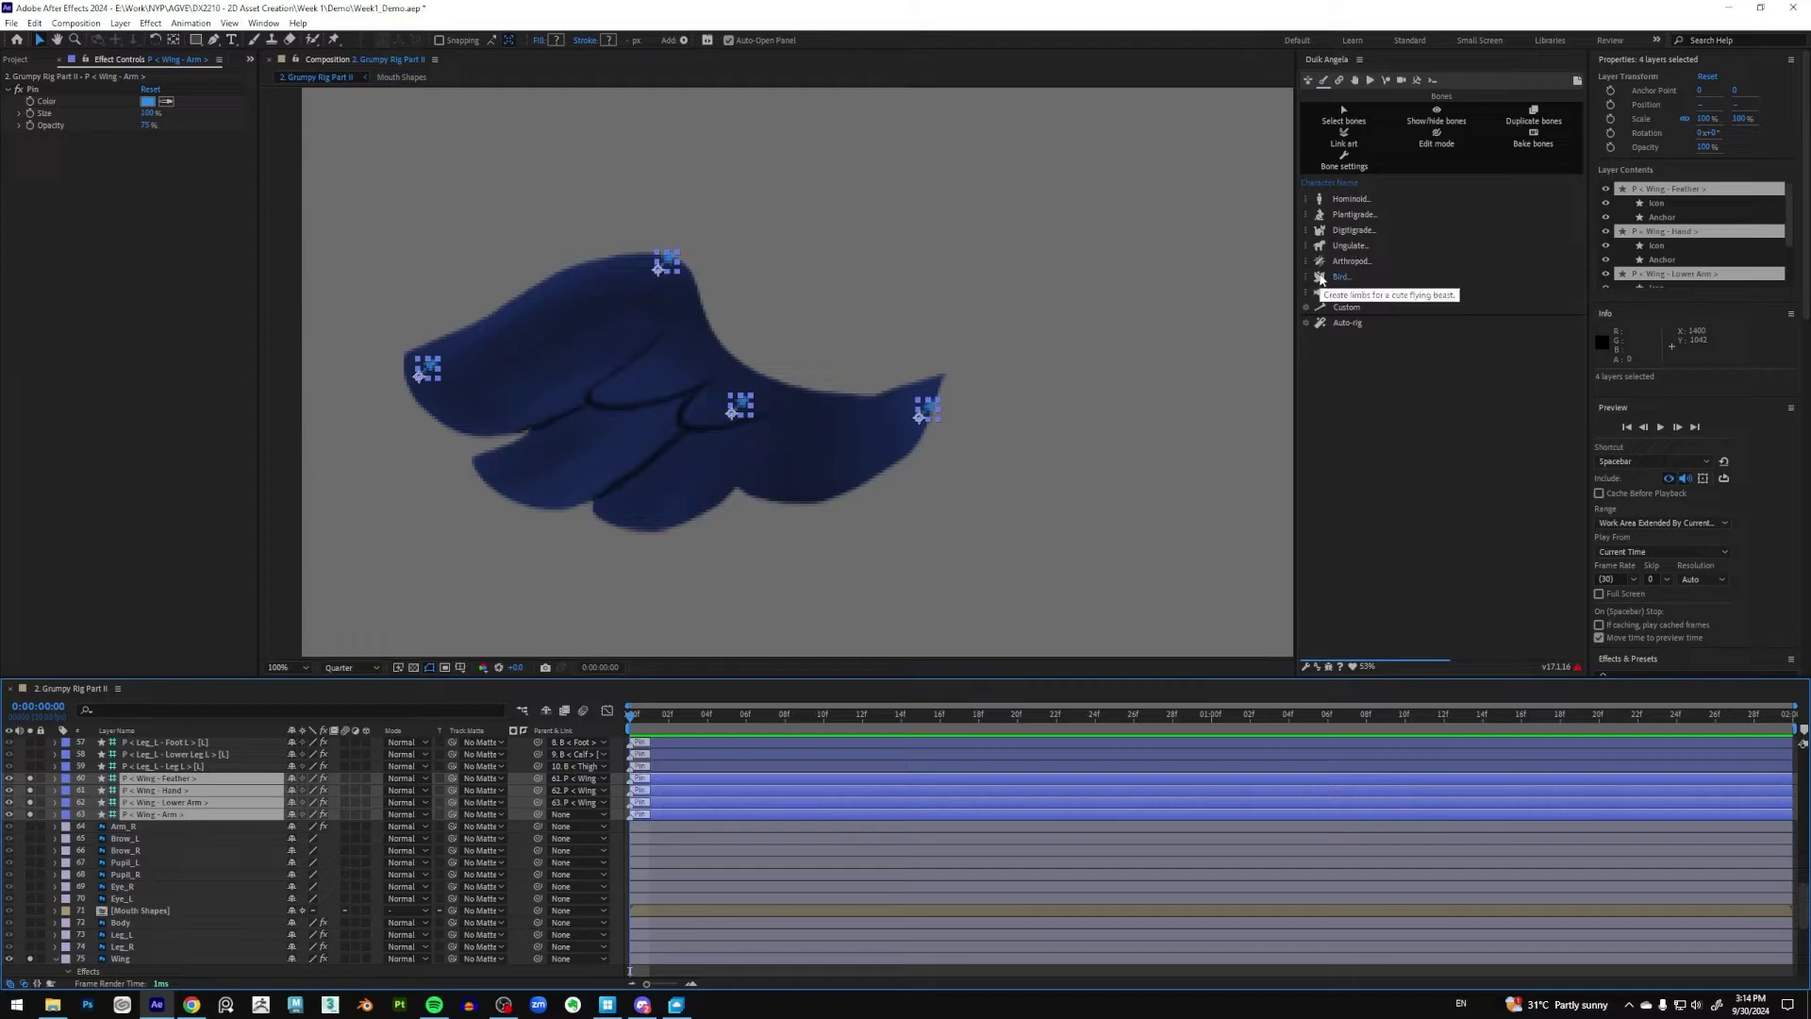
{"action": "left_click", "coordinate": [1321, 278]}
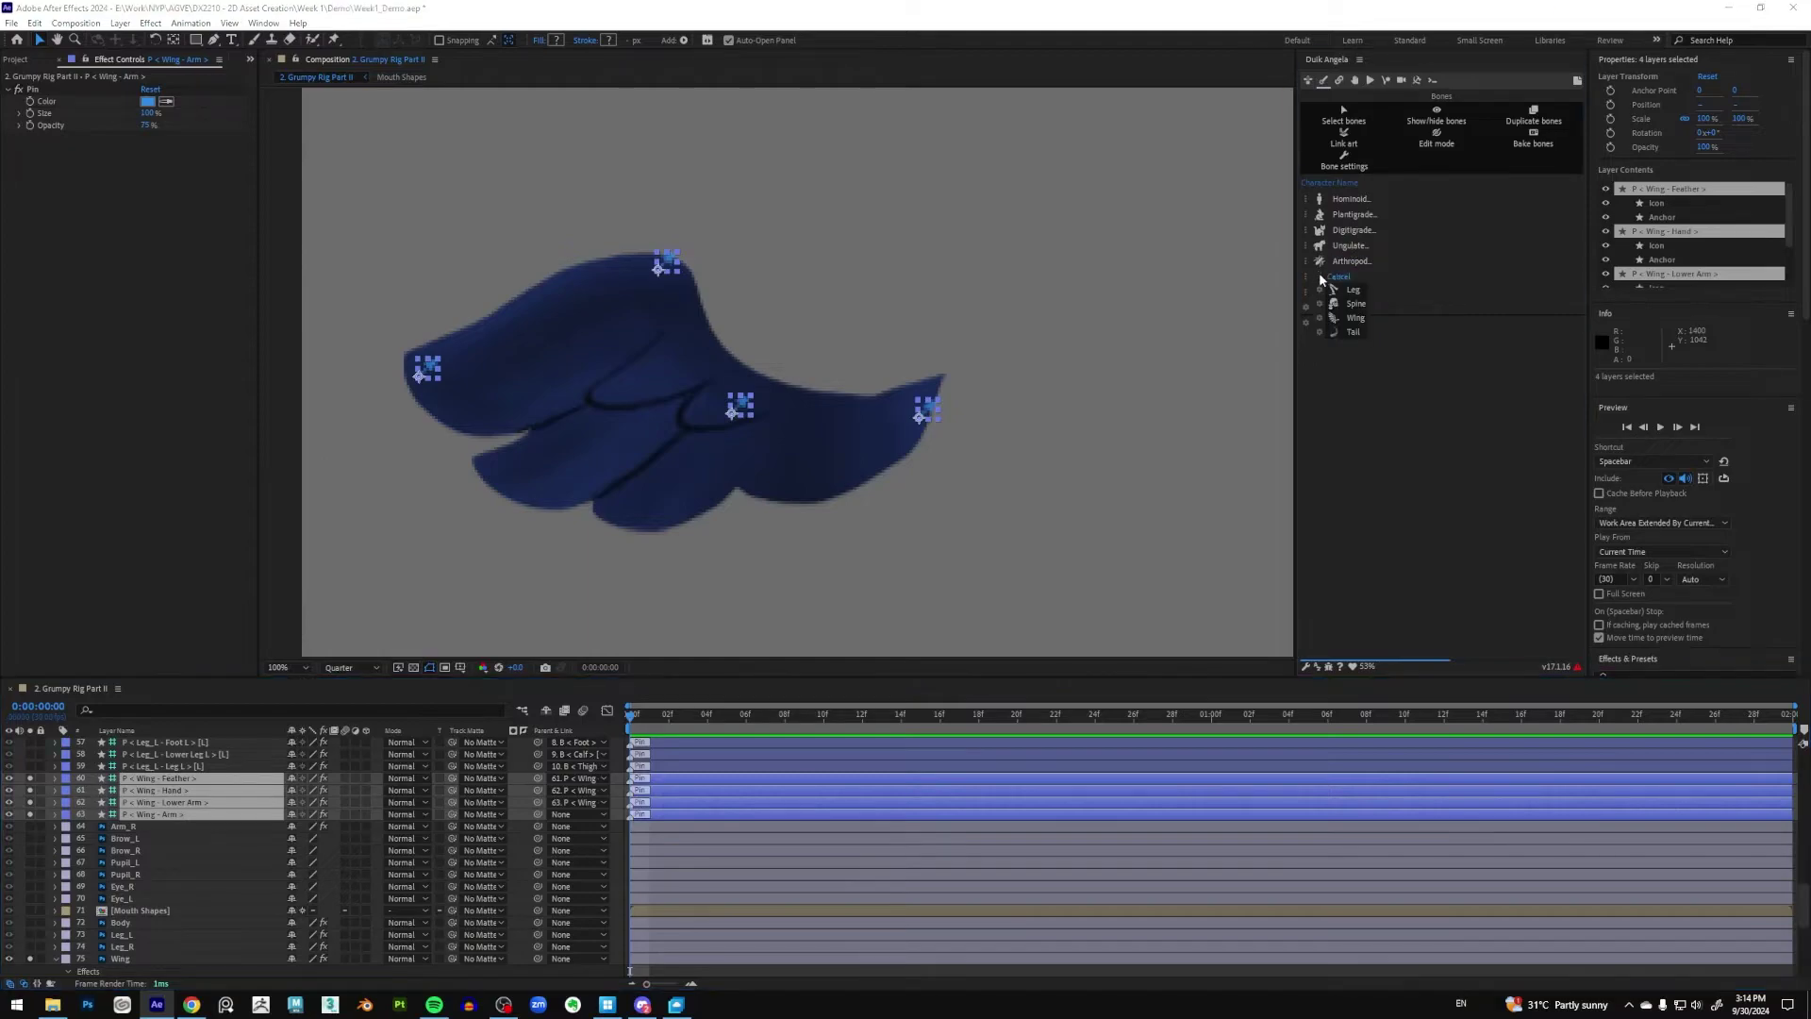
{"action": "left_click", "coordinate": [1322, 323]}
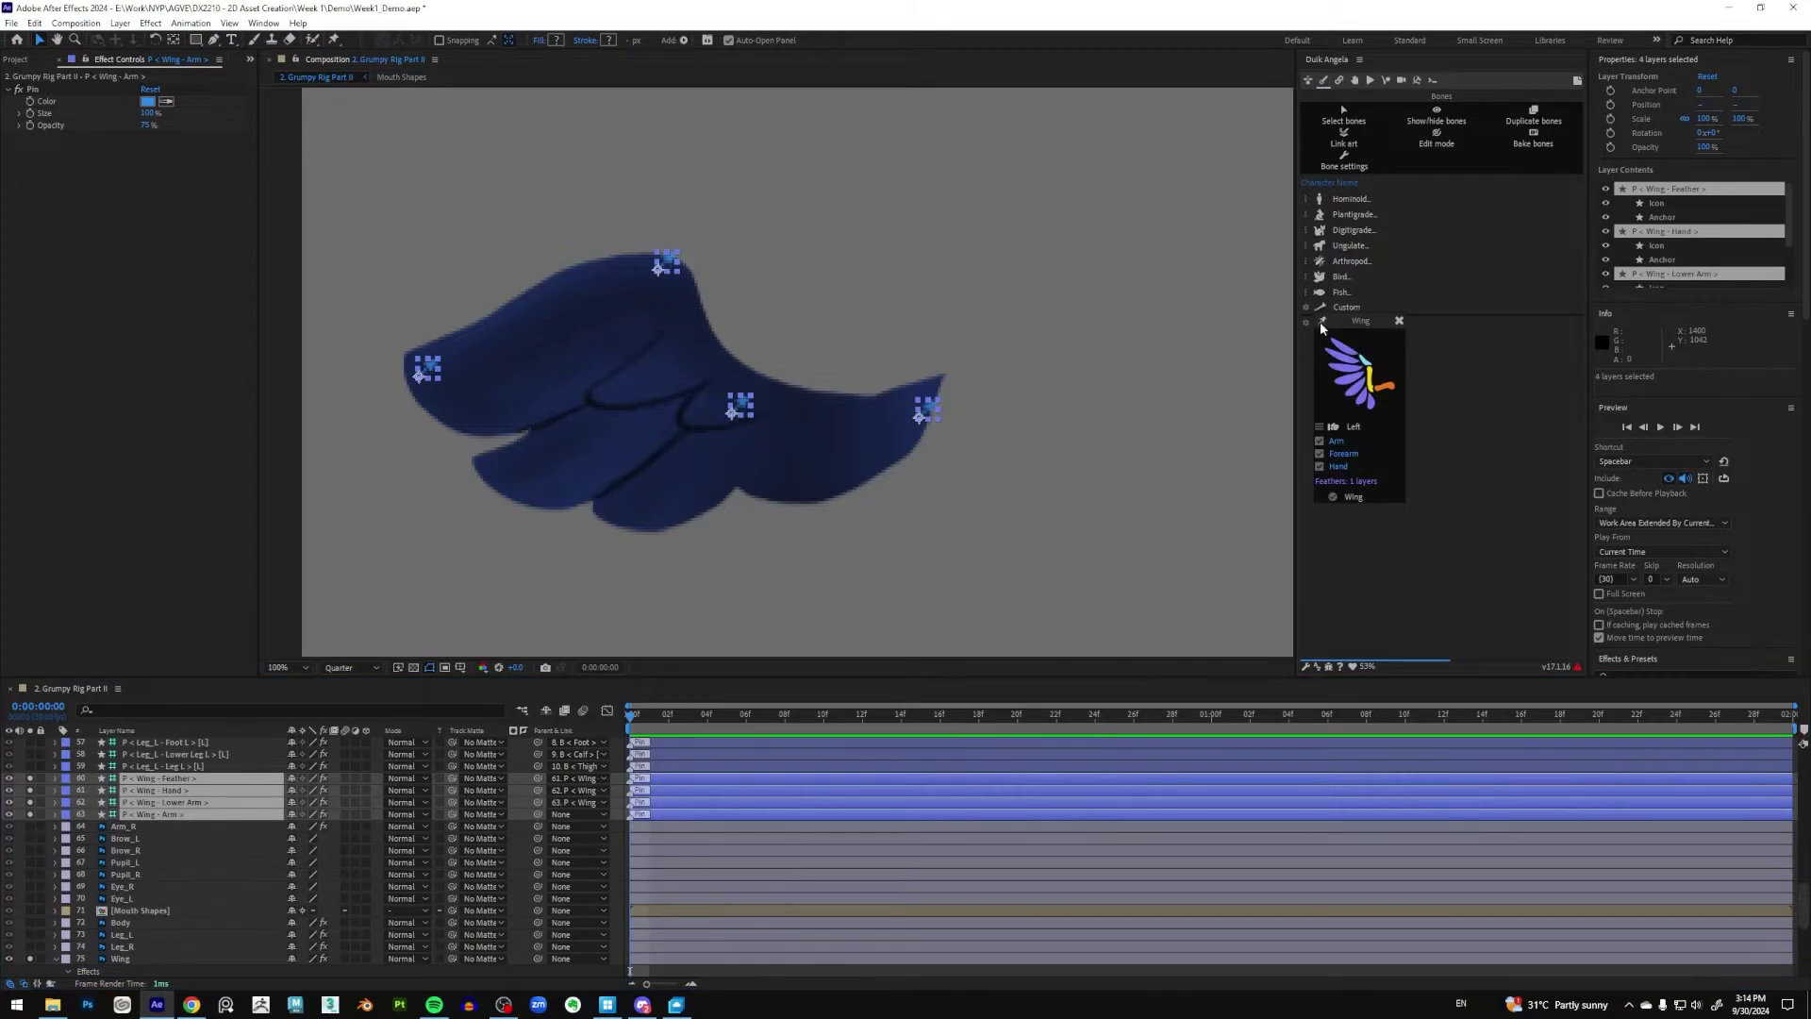
{"action": "left_click", "coordinate": [1368, 482]}
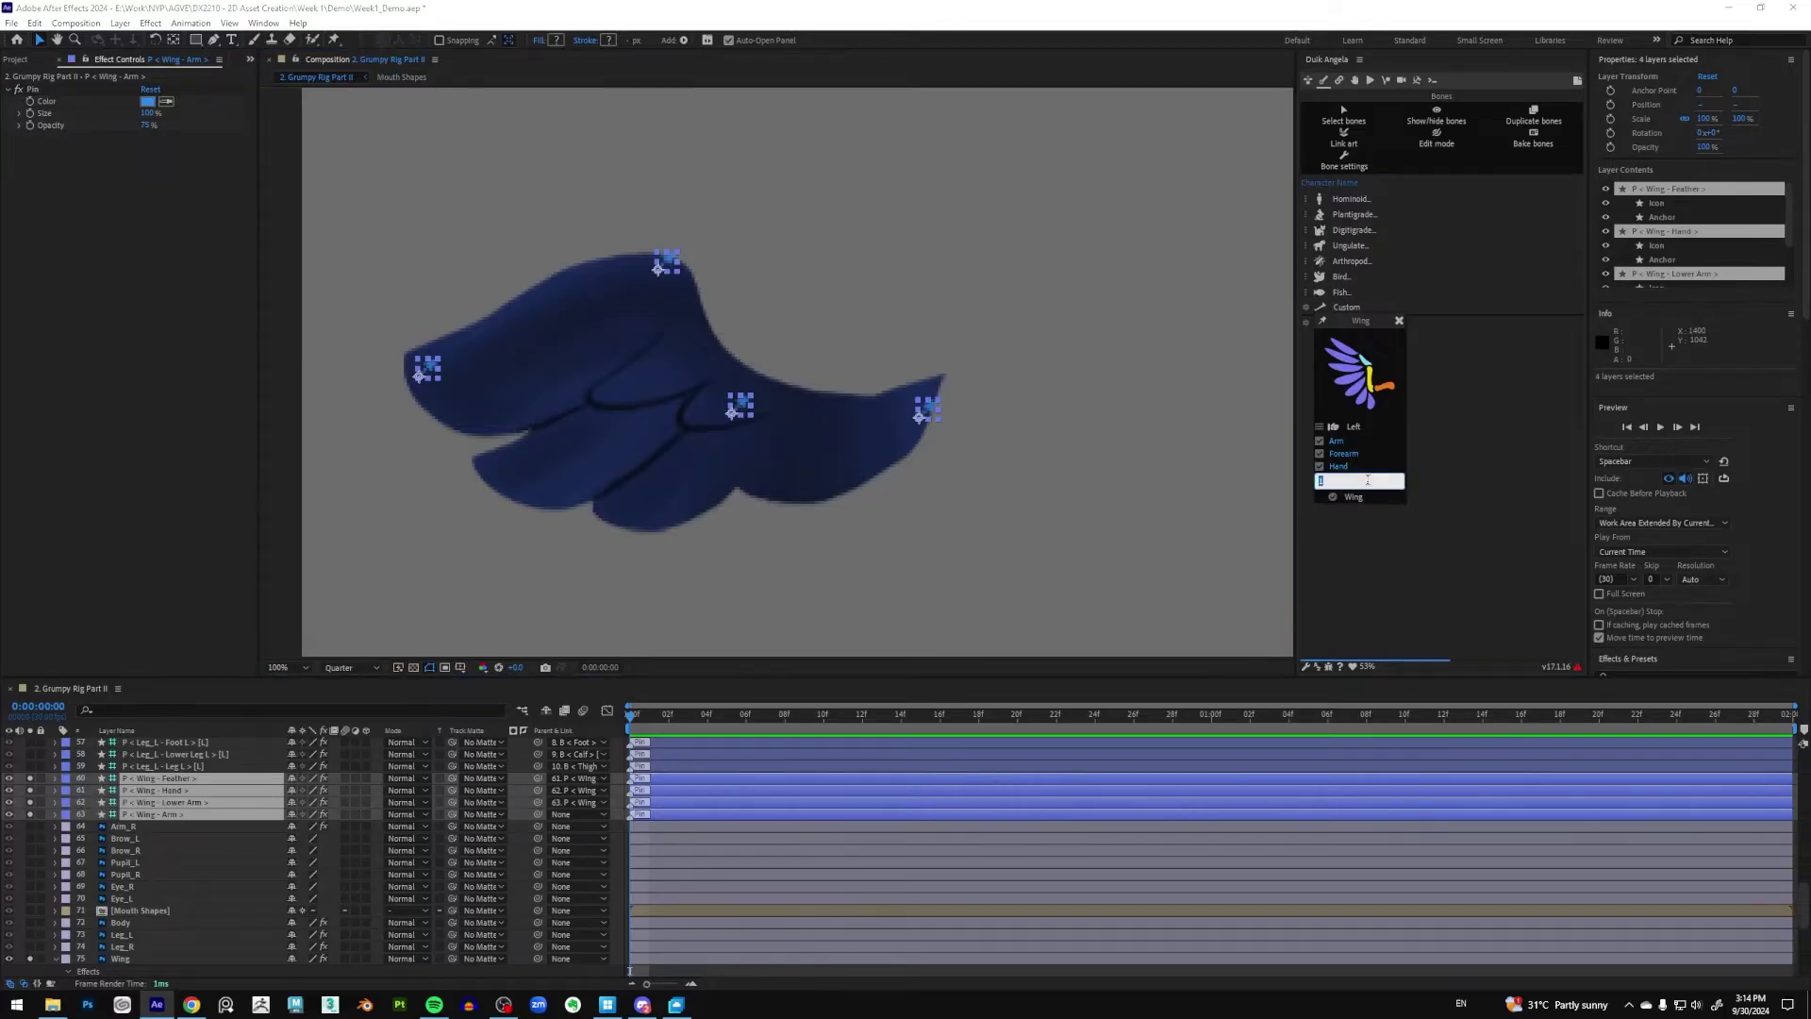
{"action": "key", "text": "Return"}
{"action": "left_click", "coordinate": [1351, 496], "text": "ctrl"}
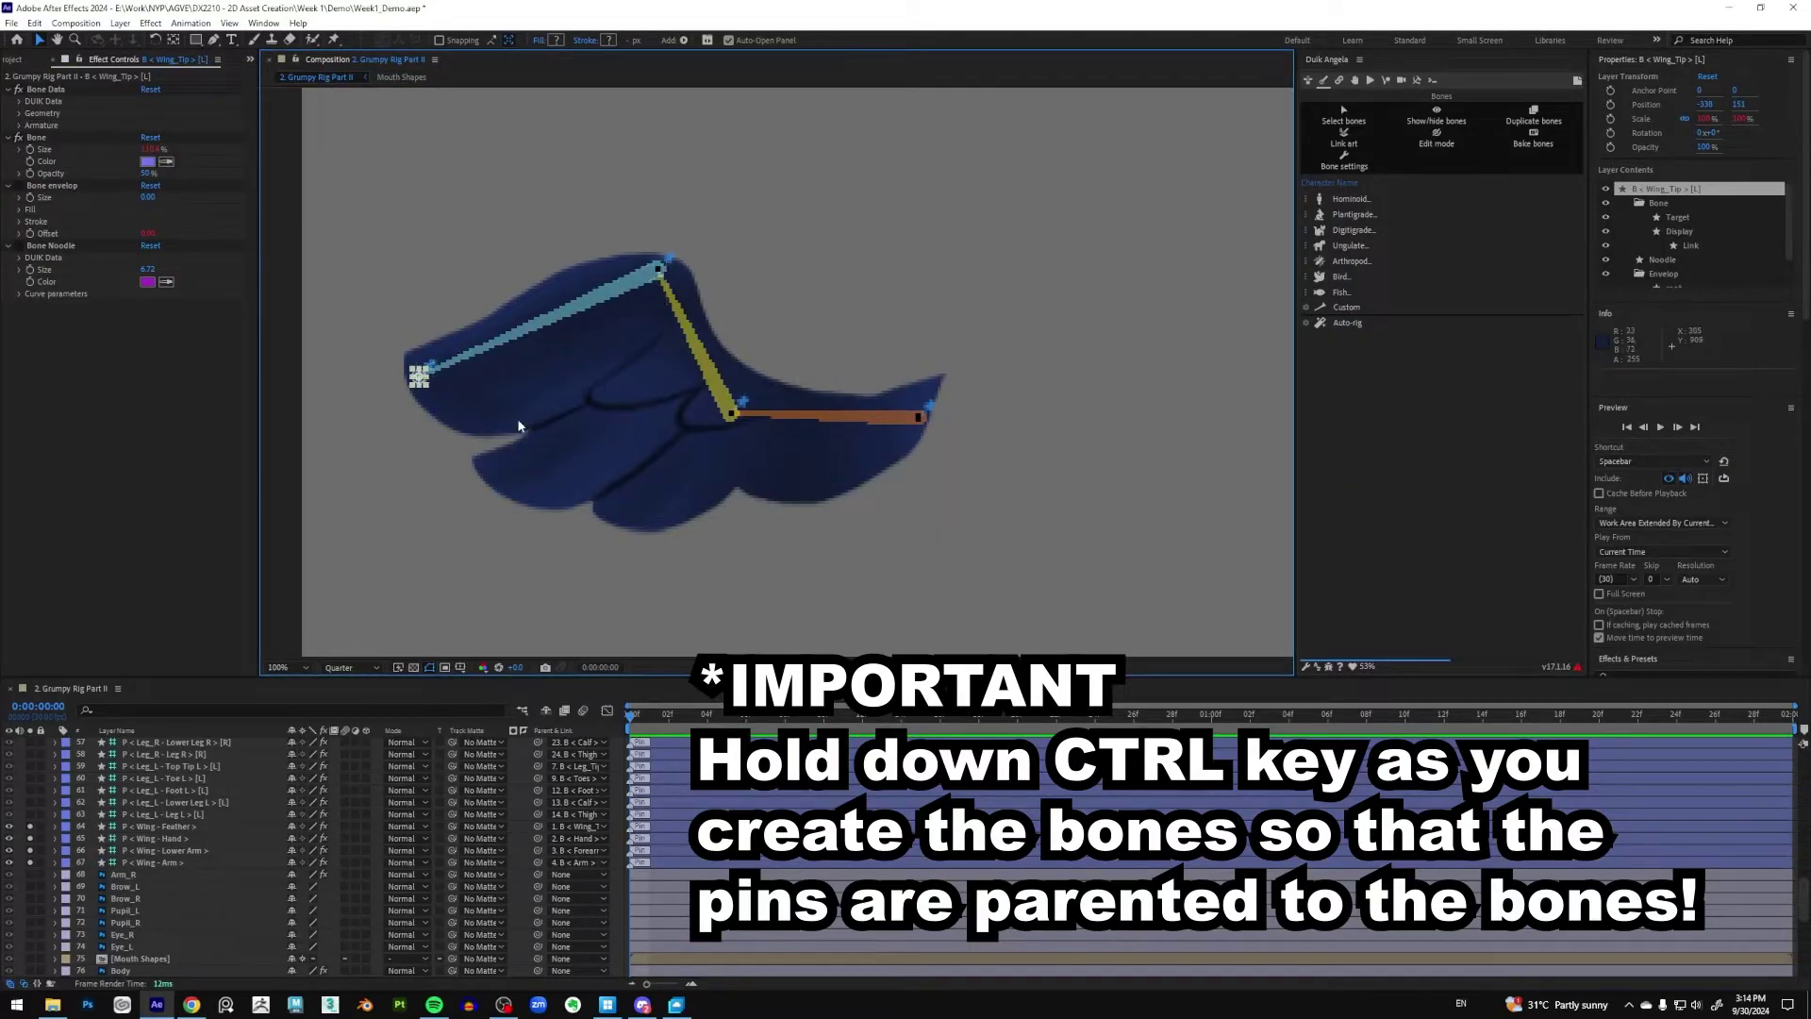
Auto-rig the wing's Arm, Forearm, Hand and Wing_Tip bones, choosing to hide layer controls
{"action": "scroll", "coordinate": [207, 868], "scroll_direction": "up", "scroll_amount": 15}
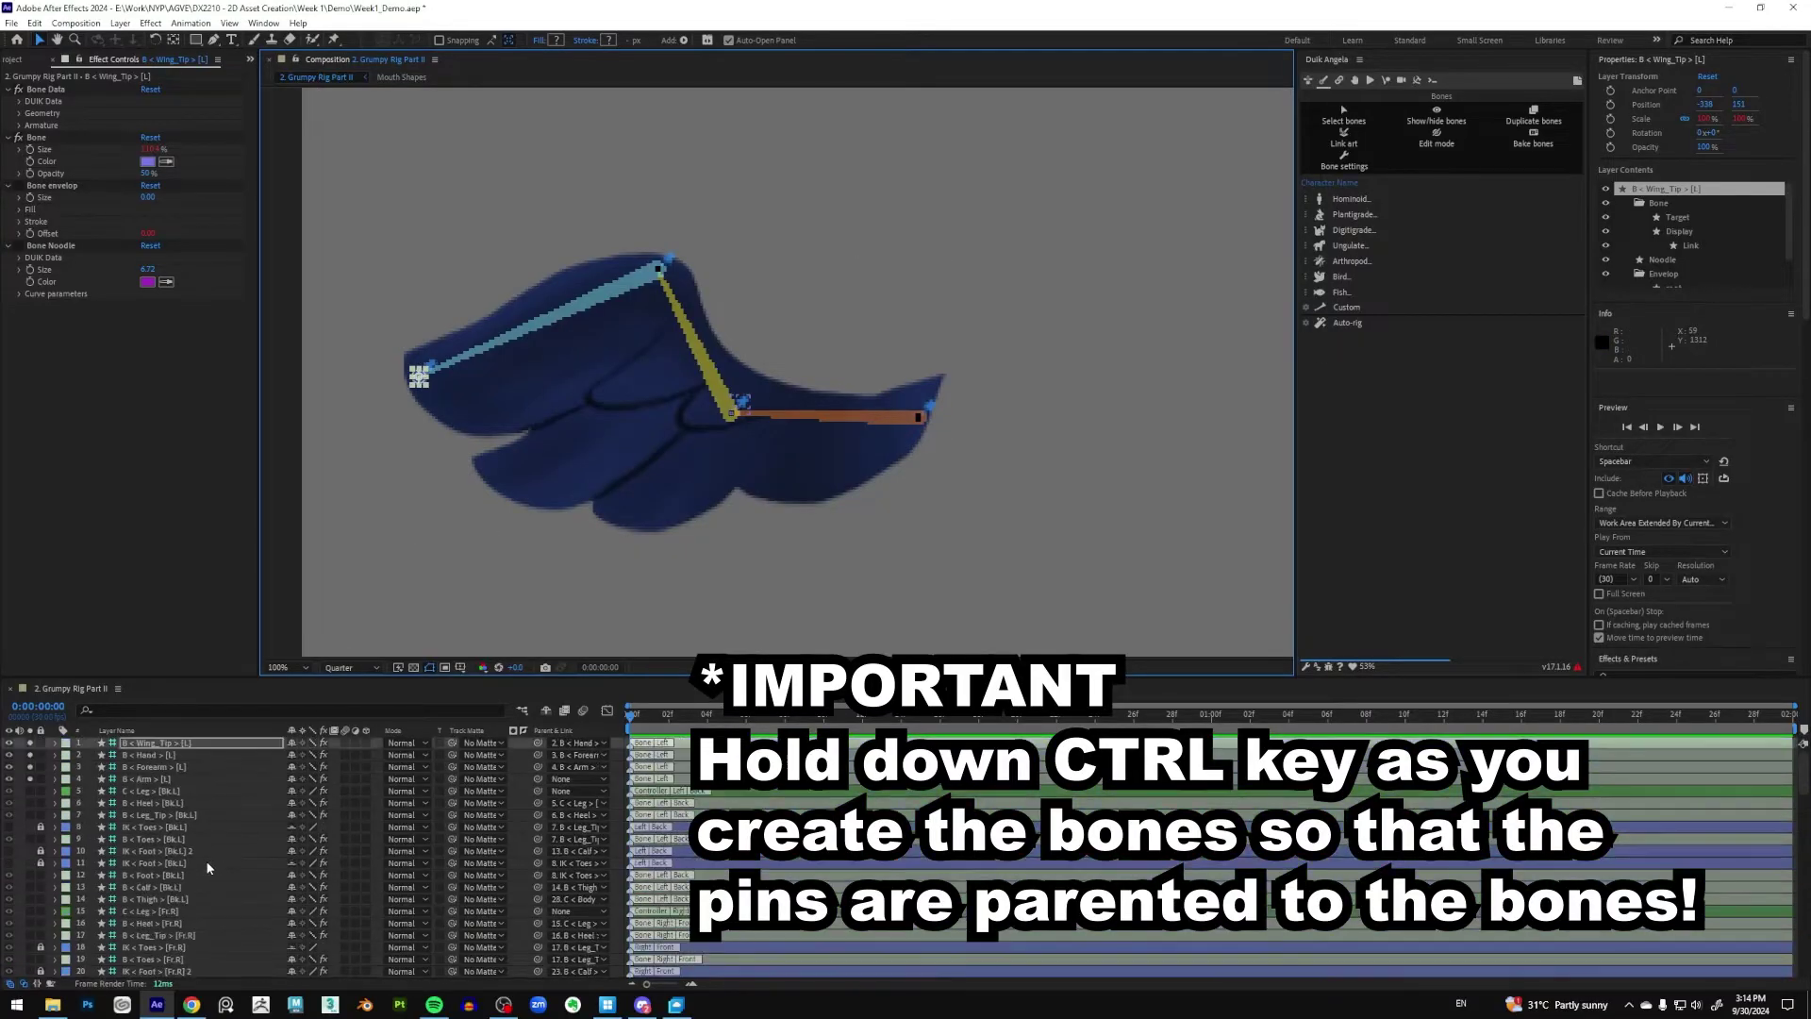
{"action": "left_click", "coordinate": [155, 780]}
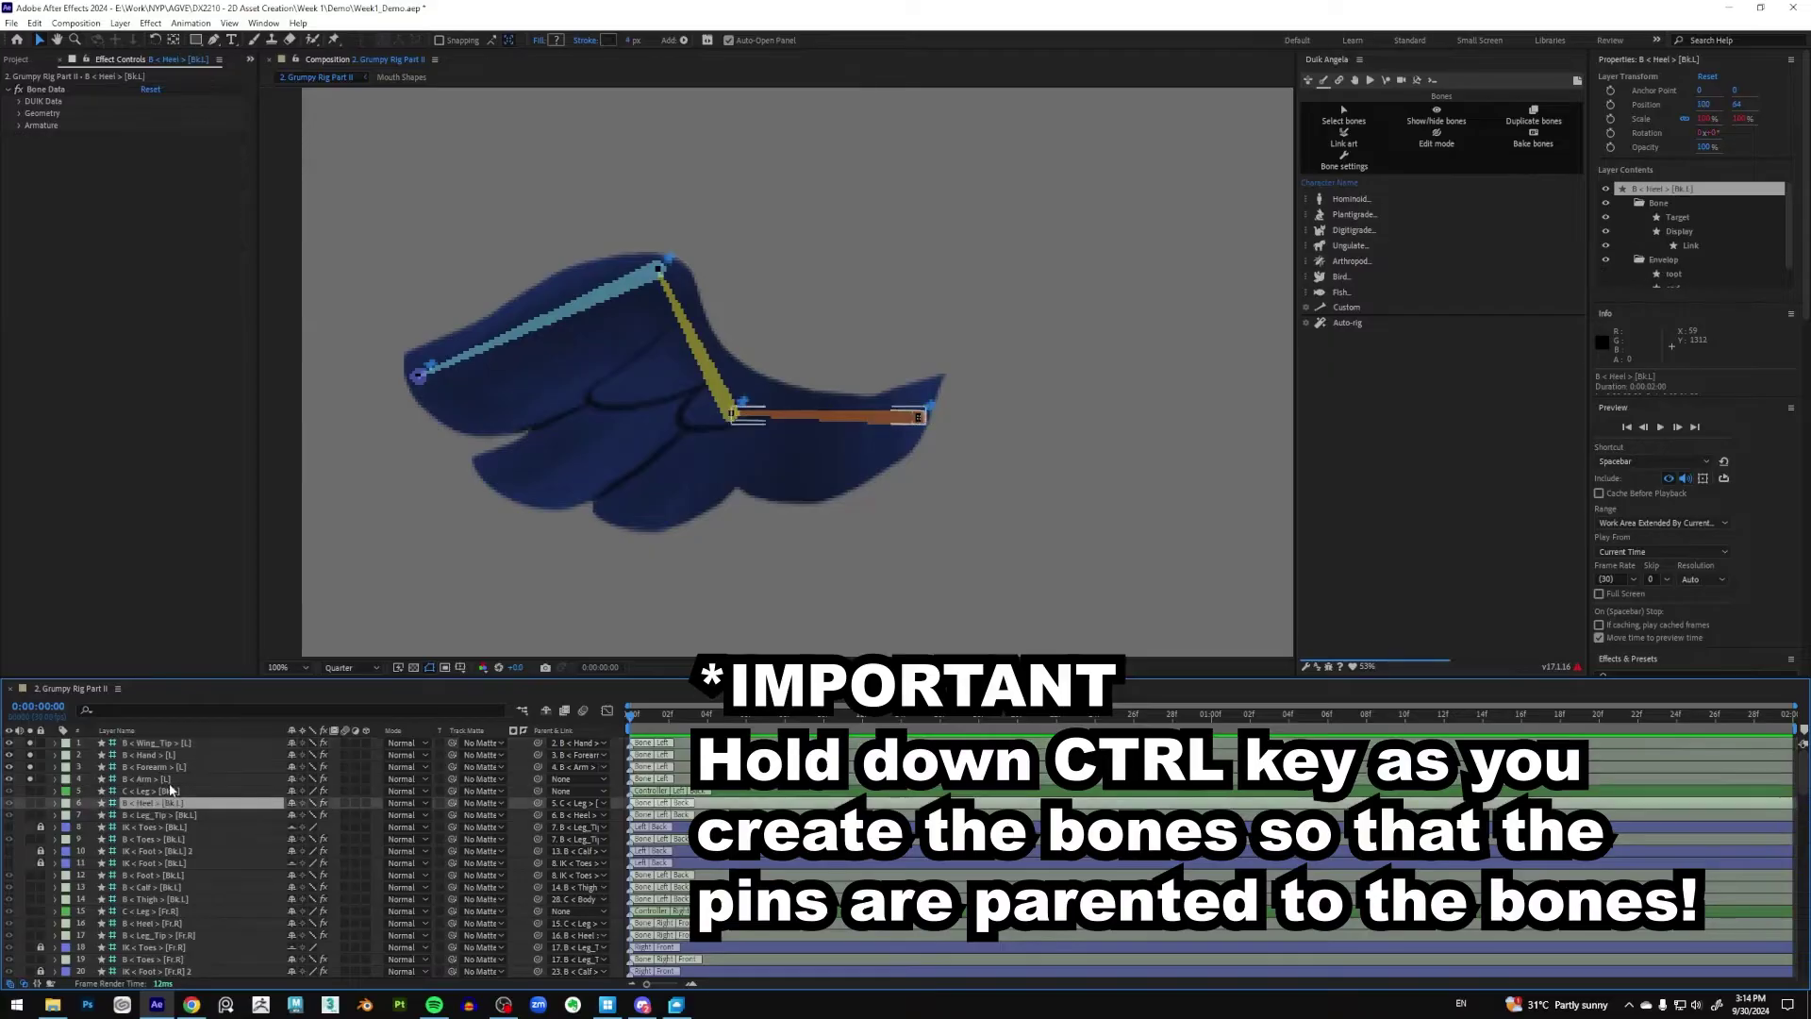
{"action": "left_click", "coordinate": [170, 766], "text": "ctrl"}
{"action": "left_click", "coordinate": [176, 755], "text": "ctrl"}
{"action": "left_click", "coordinate": [165, 743], "text": "ctrl"}
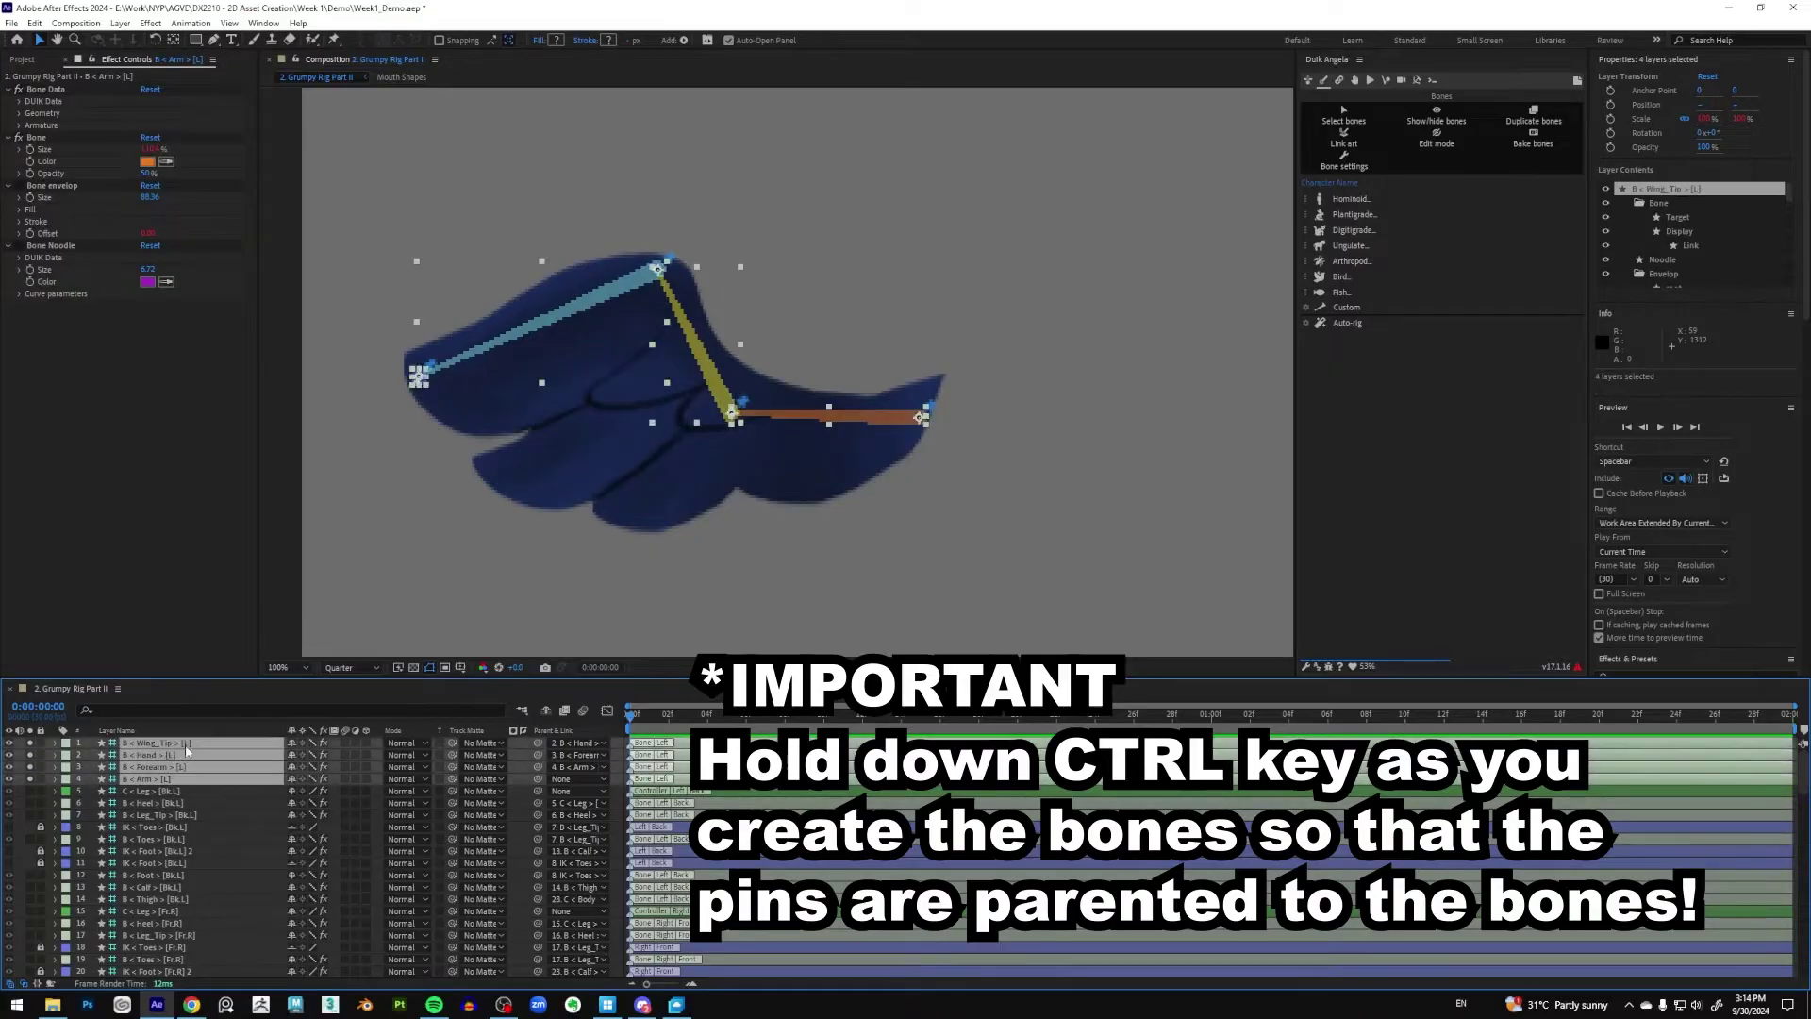
{"action": "left_click", "coordinate": [1340, 324]}
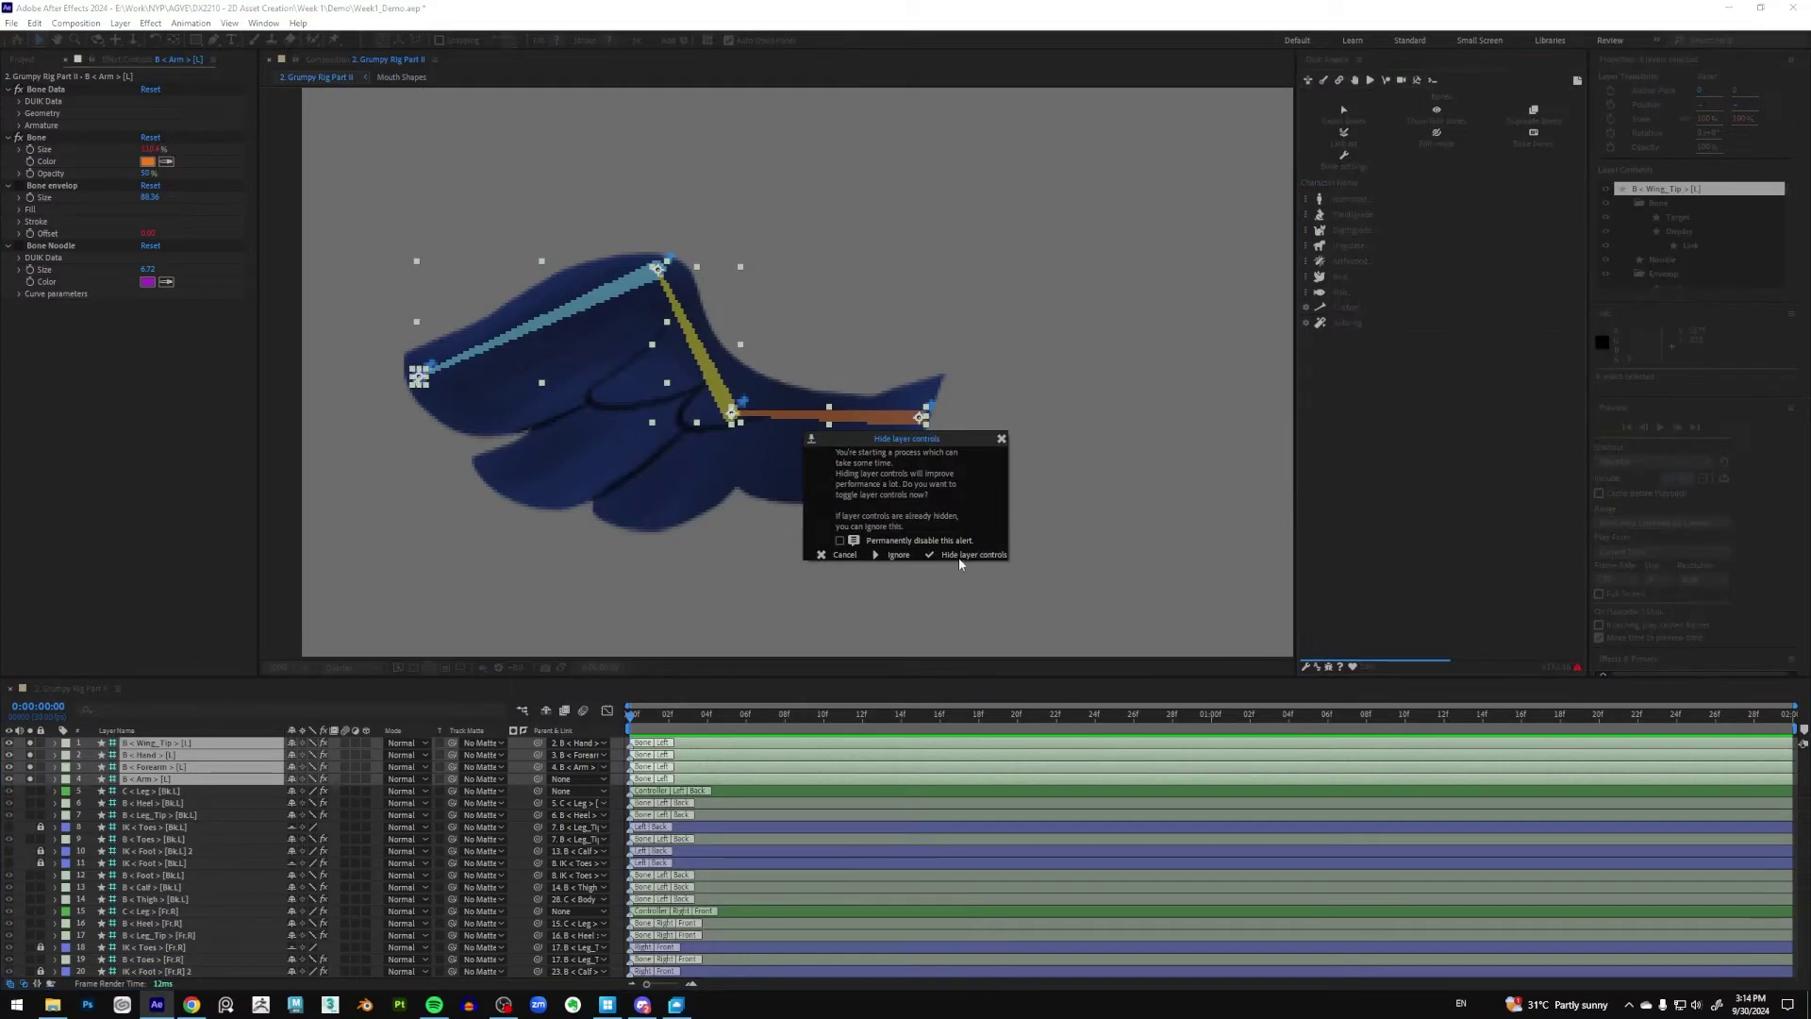
{"action": "left_click", "coordinate": [969, 555]}
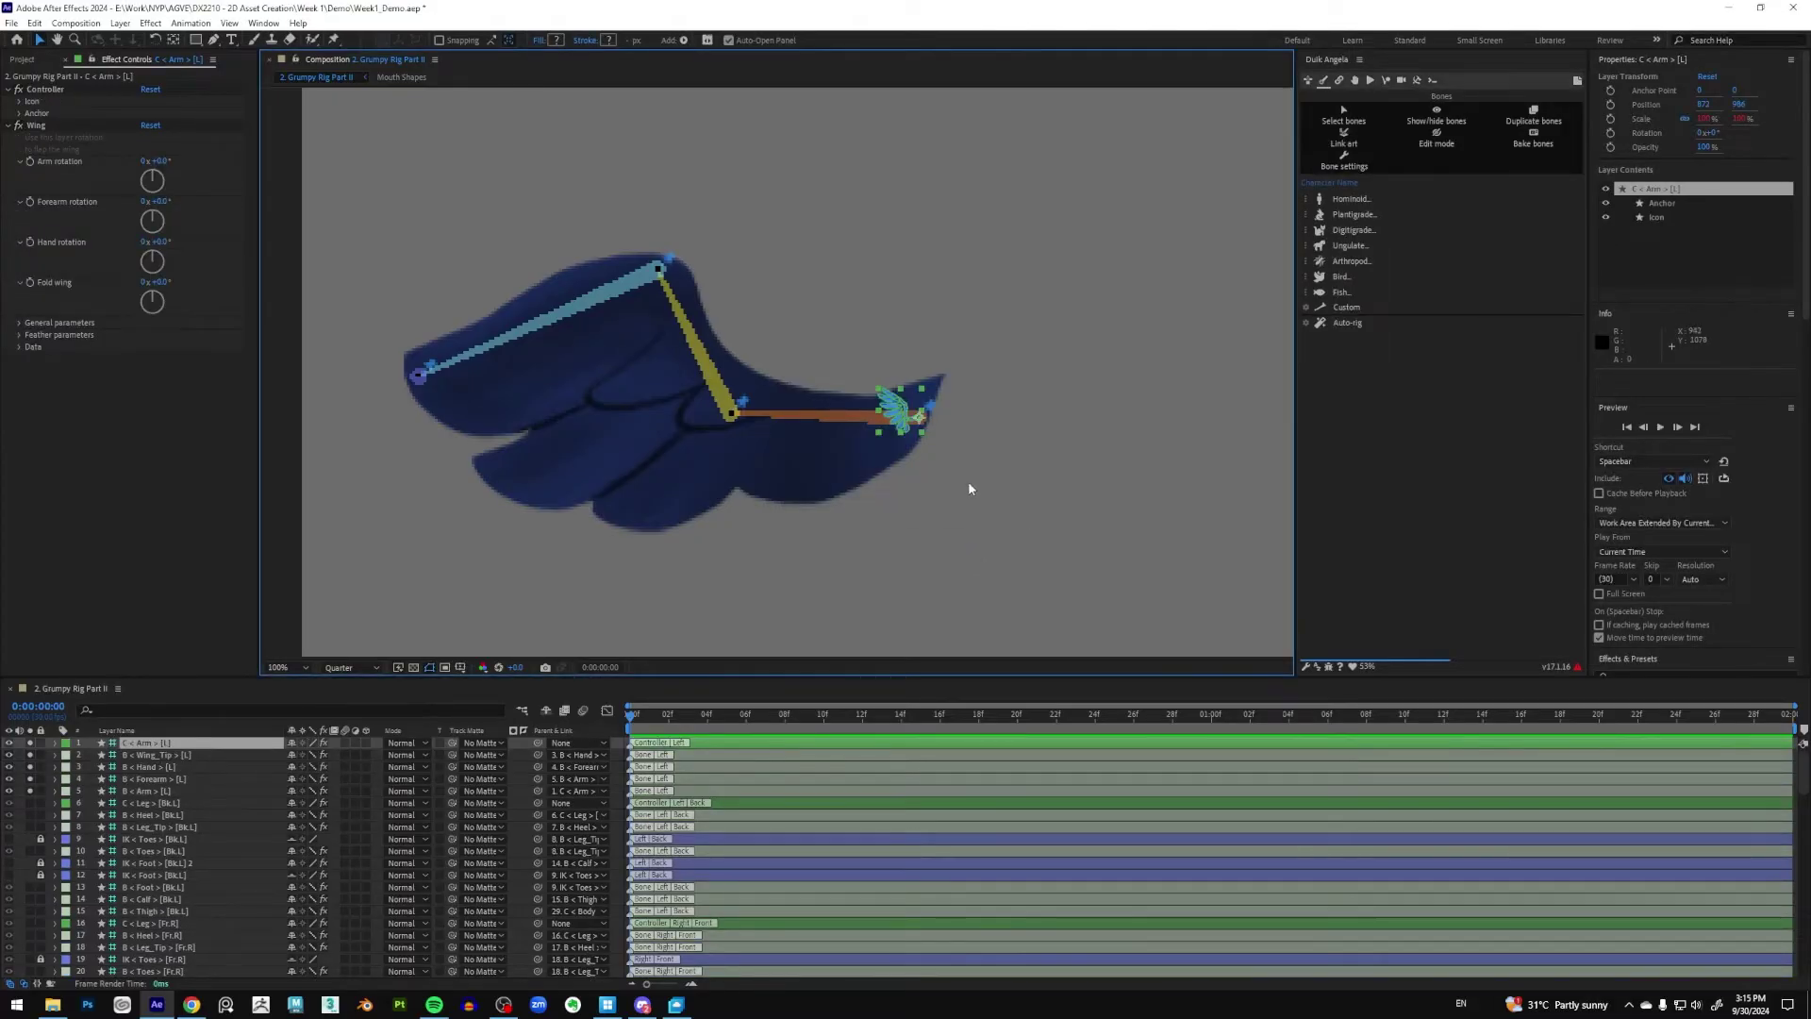
Select the wing controller and set the composition preview resolution to Full
{"action": "left_click", "coordinate": [969, 488]}
{"action": "left_click", "coordinate": [897, 410]}
{"action": "left_click", "coordinate": [374, 668]}
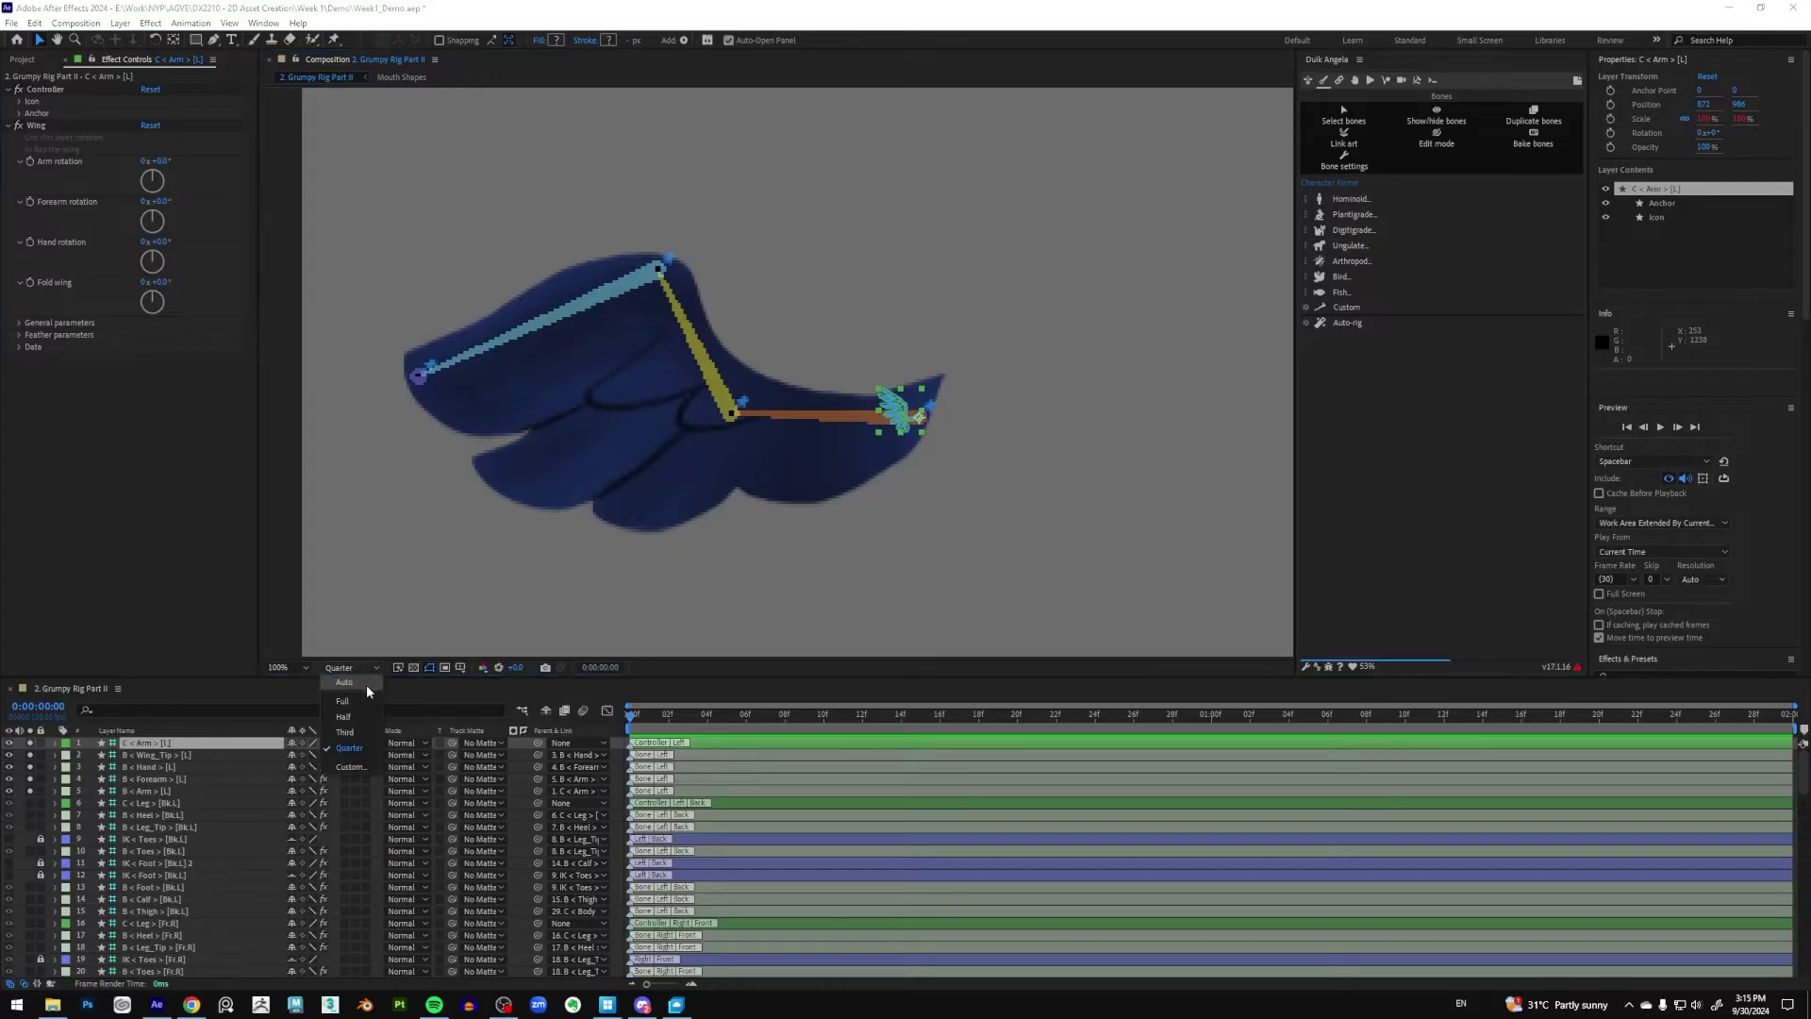
{"action": "left_click", "coordinate": [370, 700]}
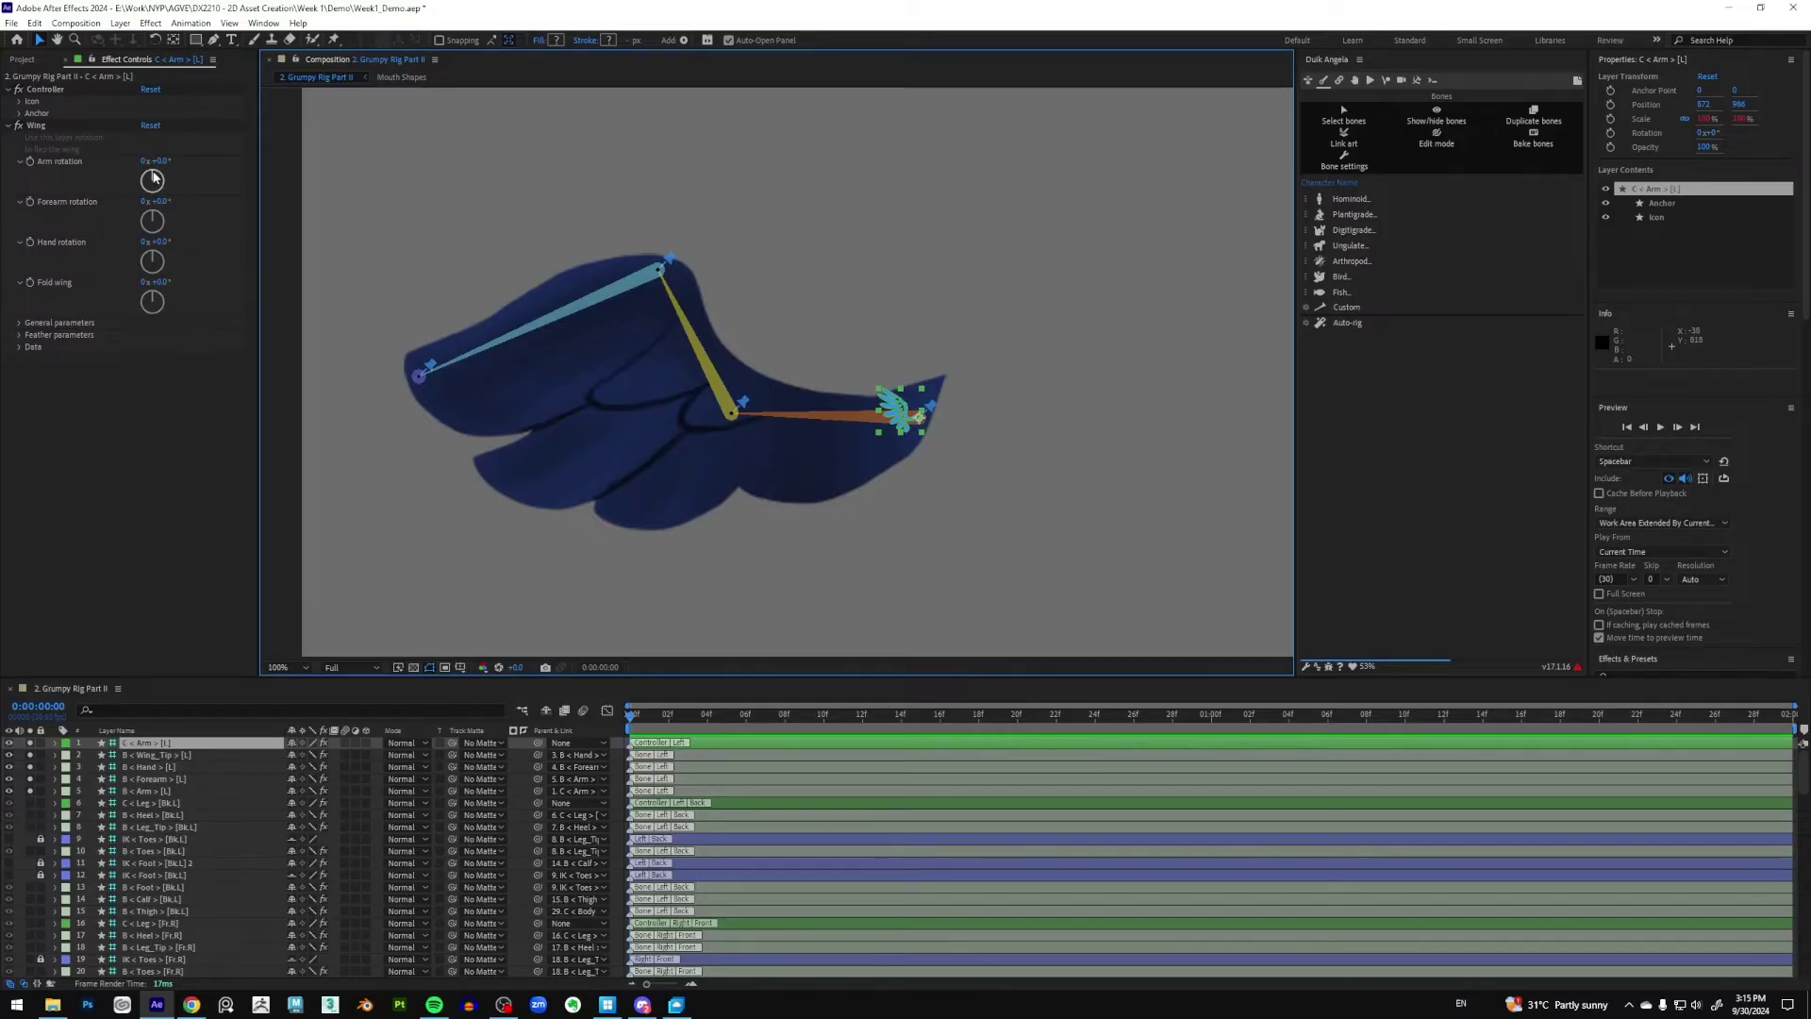
Test the wing controller's rotation controls on the rig and undo the test changes
{"action": "left_click_drag", "start_coordinate": [154, 177], "coordinate": [157, 300]}
{"action": "key", "text": "ctrl+z"}
{"action": "key", "text": "ctrl+z"}
{"action": "key", "text": "ctrl+z"}
{"action": "key", "text": "ctrl+z"}
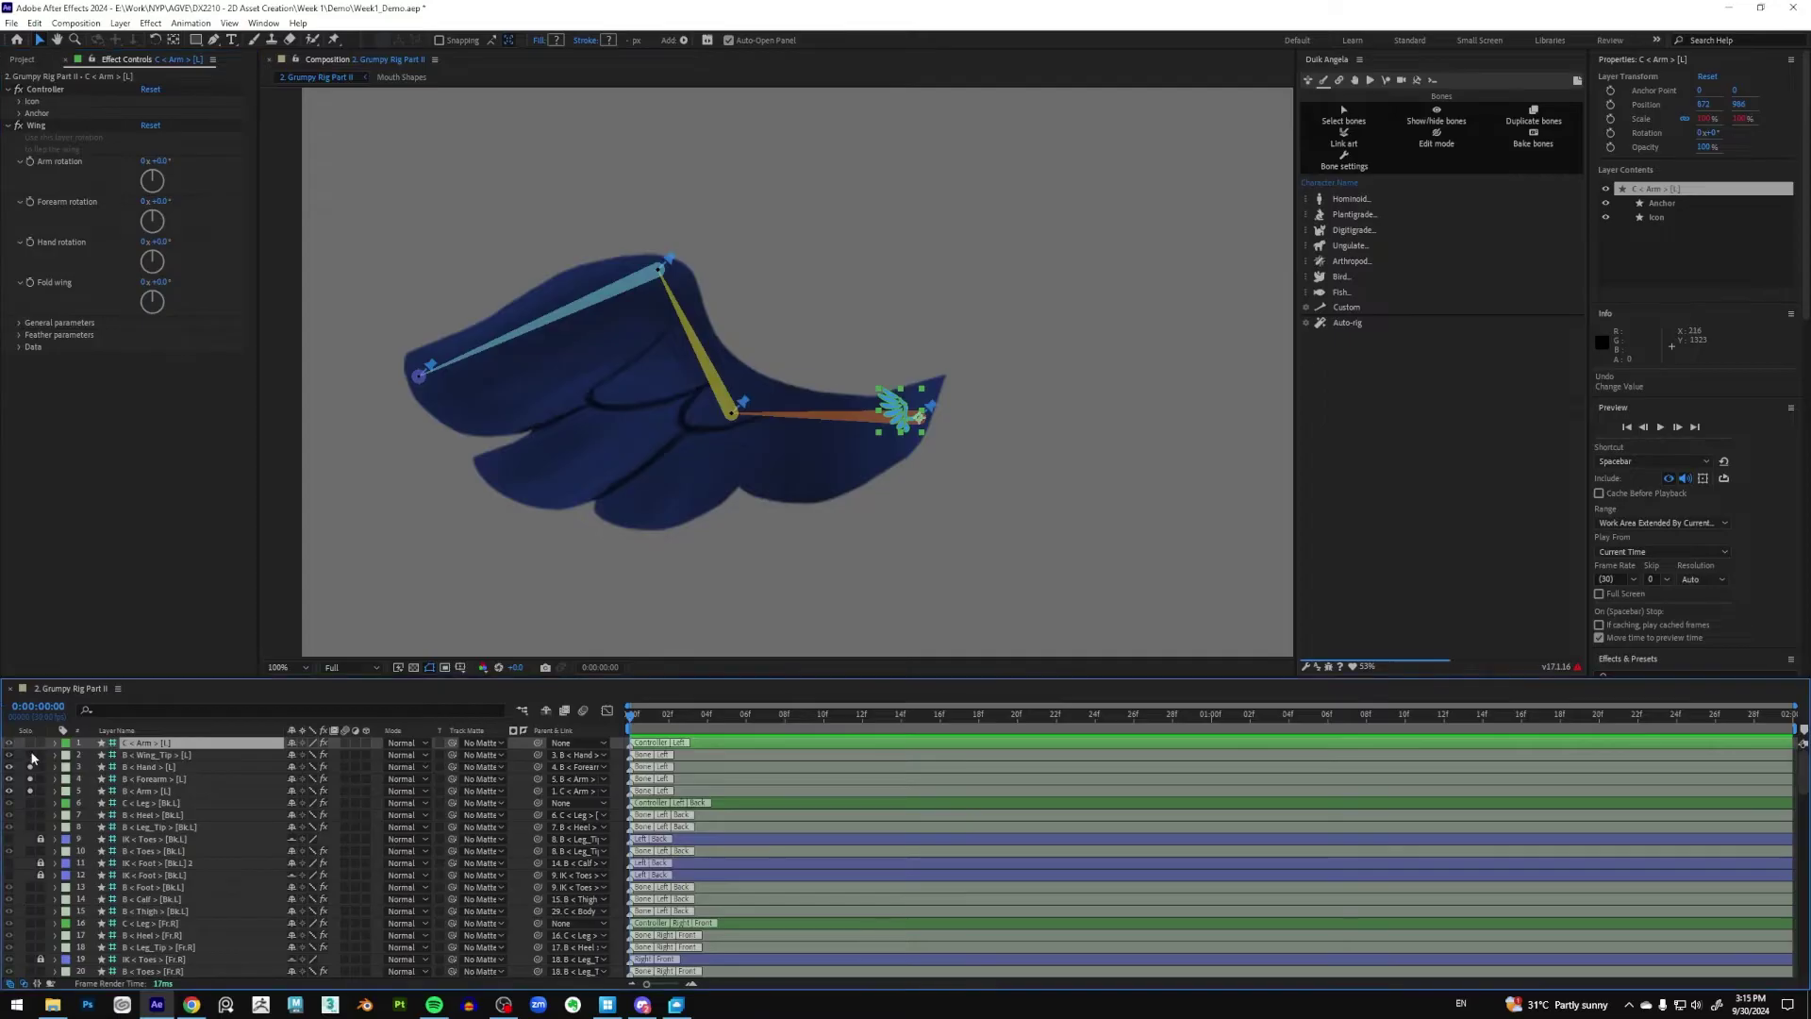
Turn off solo for the wing bone, wing pin and Wing artwork layers to bring back the whole character
{"action": "left_click_drag", "start_coordinate": [33, 758], "coordinate": [34, 798]}
{"action": "scroll", "coordinate": [65, 842], "scroll_direction": "down", "scroll_amount": 4}
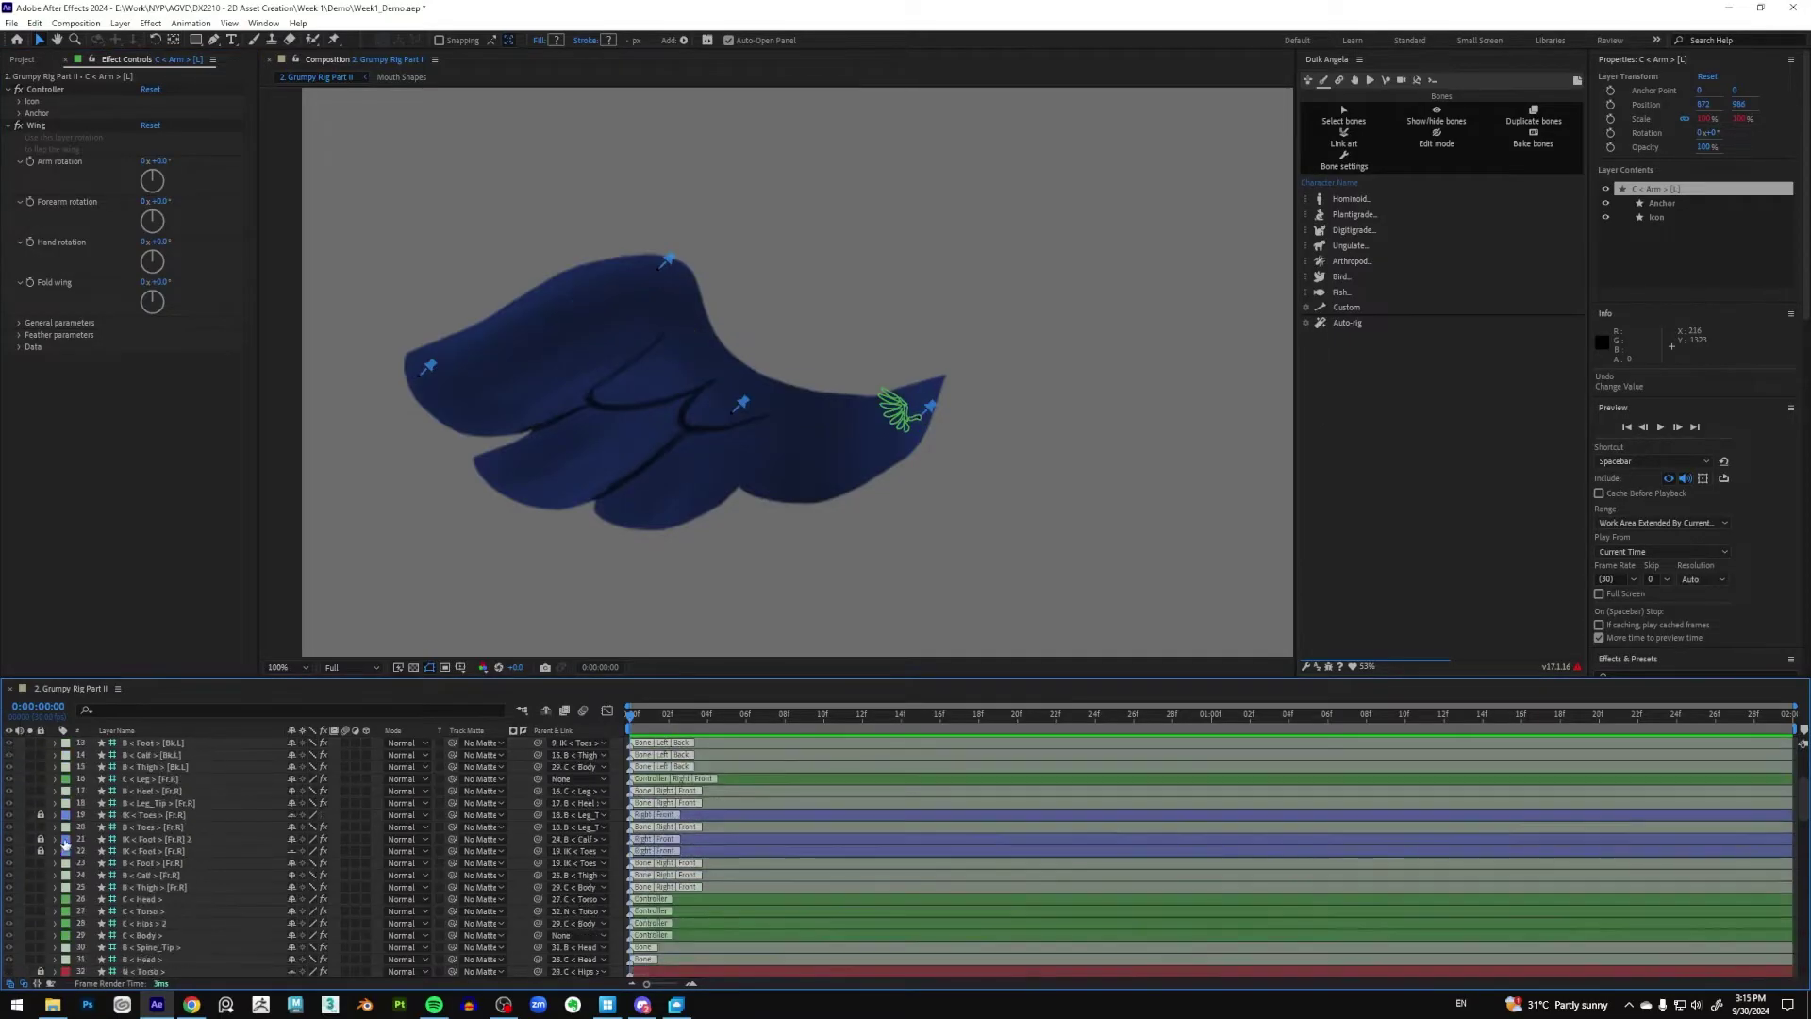
{"action": "scroll", "coordinate": [65, 843], "scroll_direction": "down", "scroll_amount": 18}
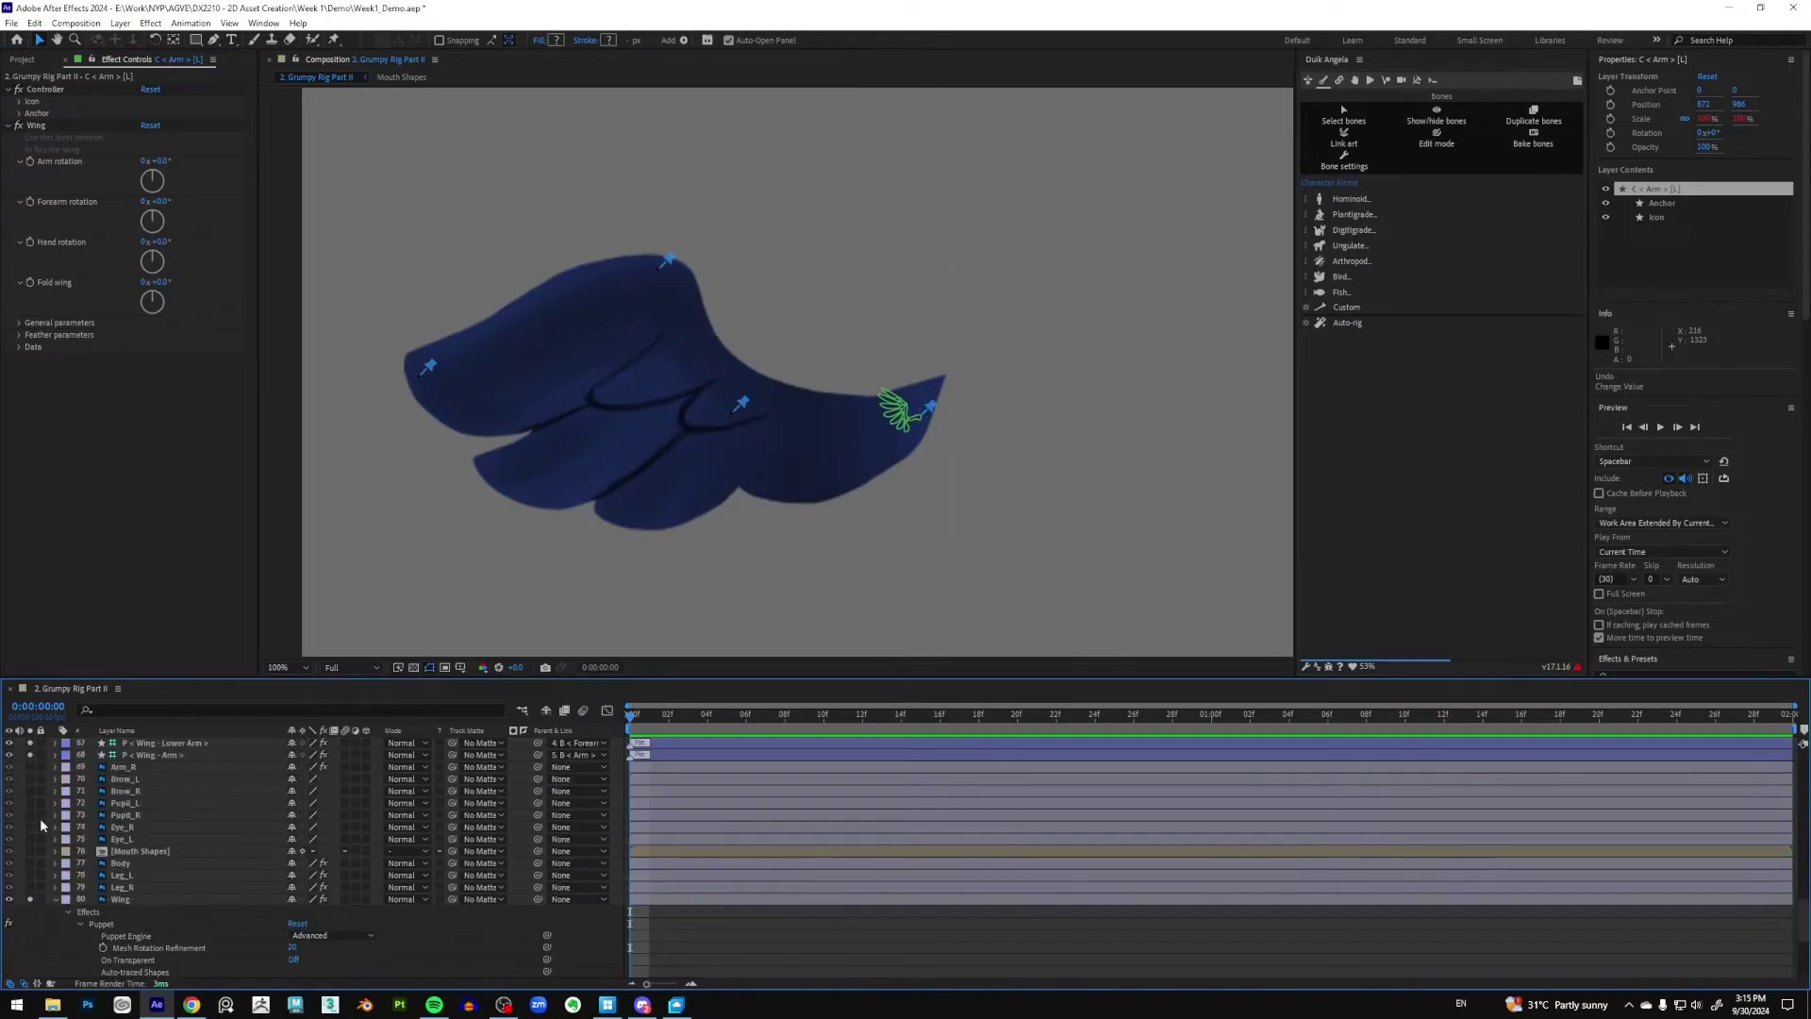
{"action": "left_click", "coordinate": [41, 901]}
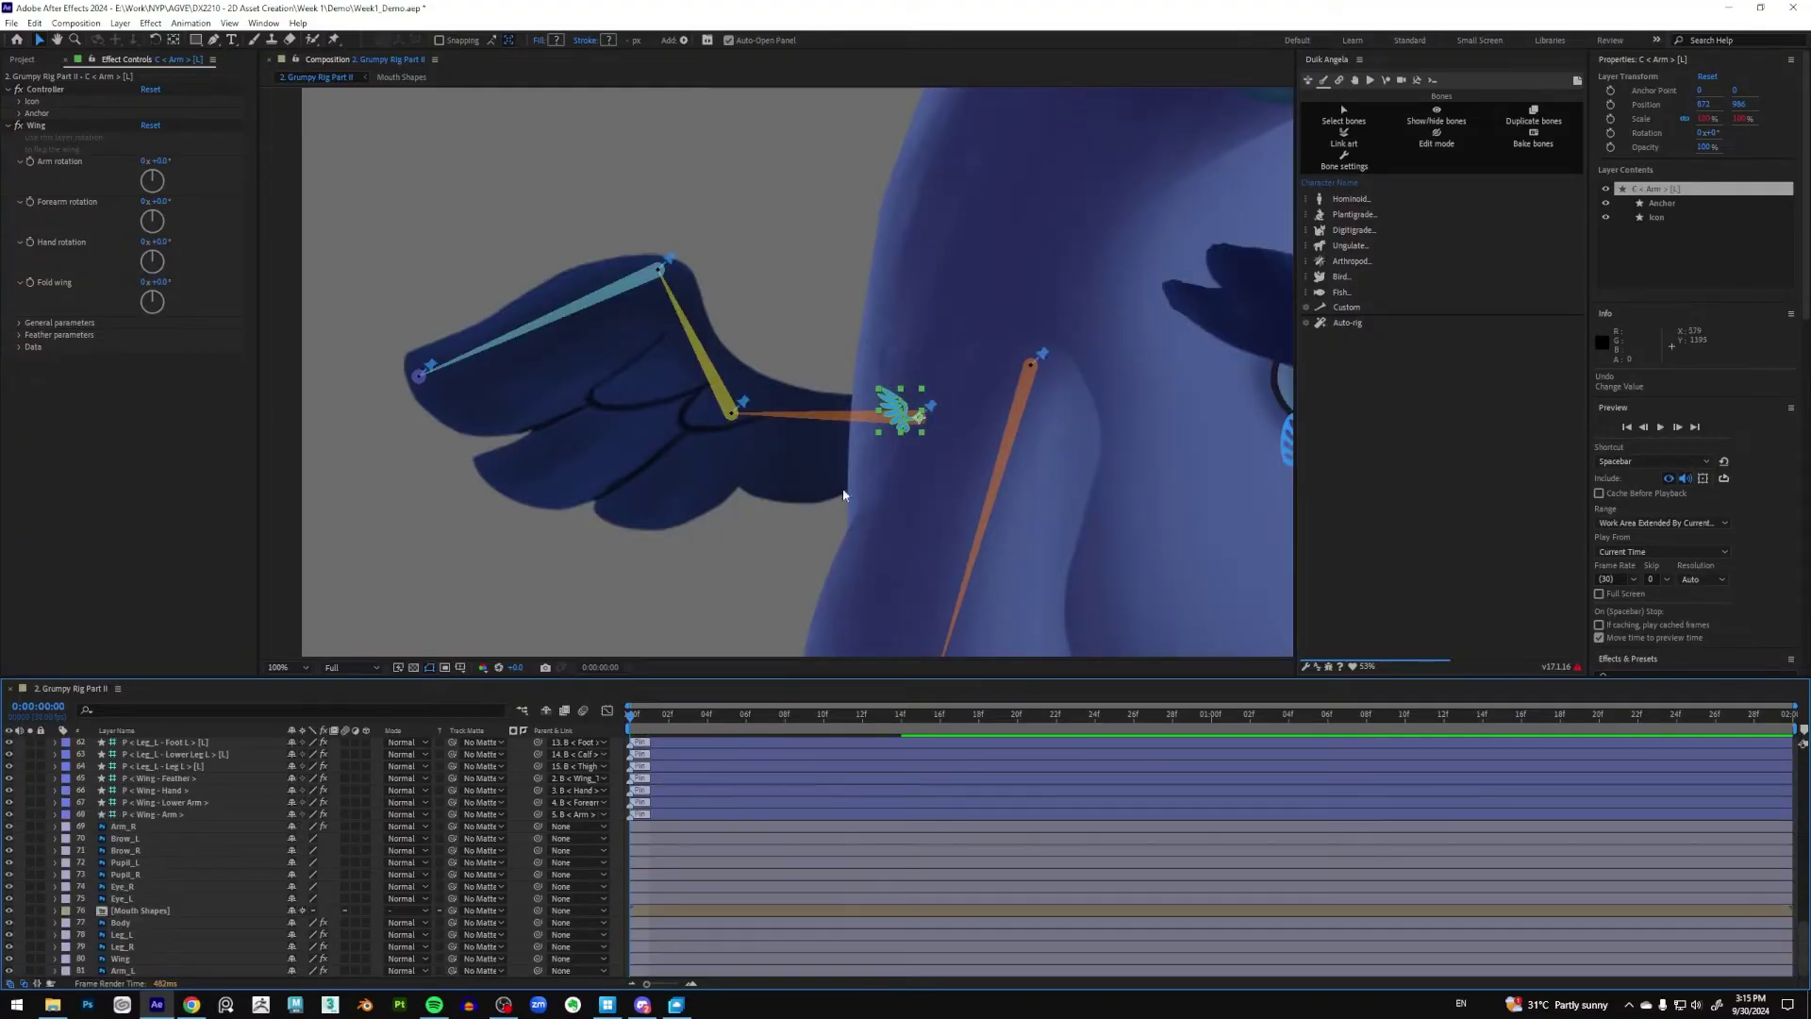
Rename the wing's arm controller layer to C < Wing > [L]
{"action": "key", "text": "comma"}
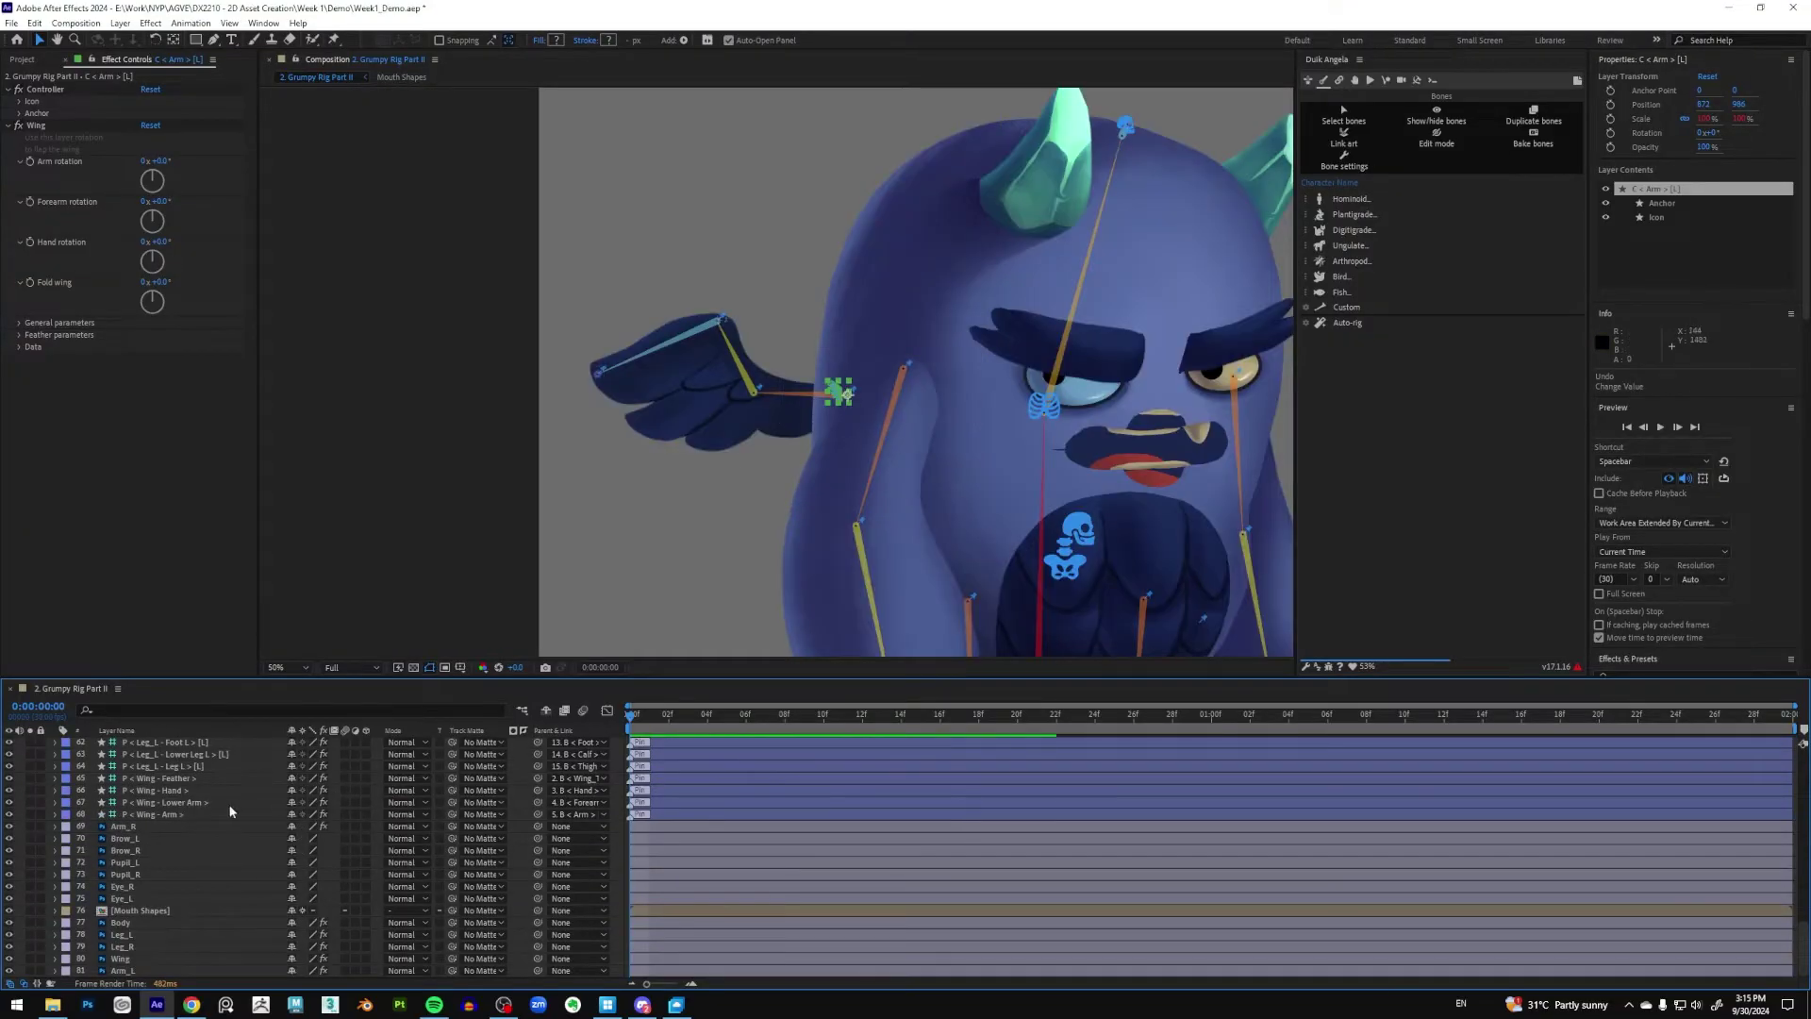
{"action": "scroll", "coordinate": [228, 812], "scroll_direction": "up", "scroll_amount": 15}
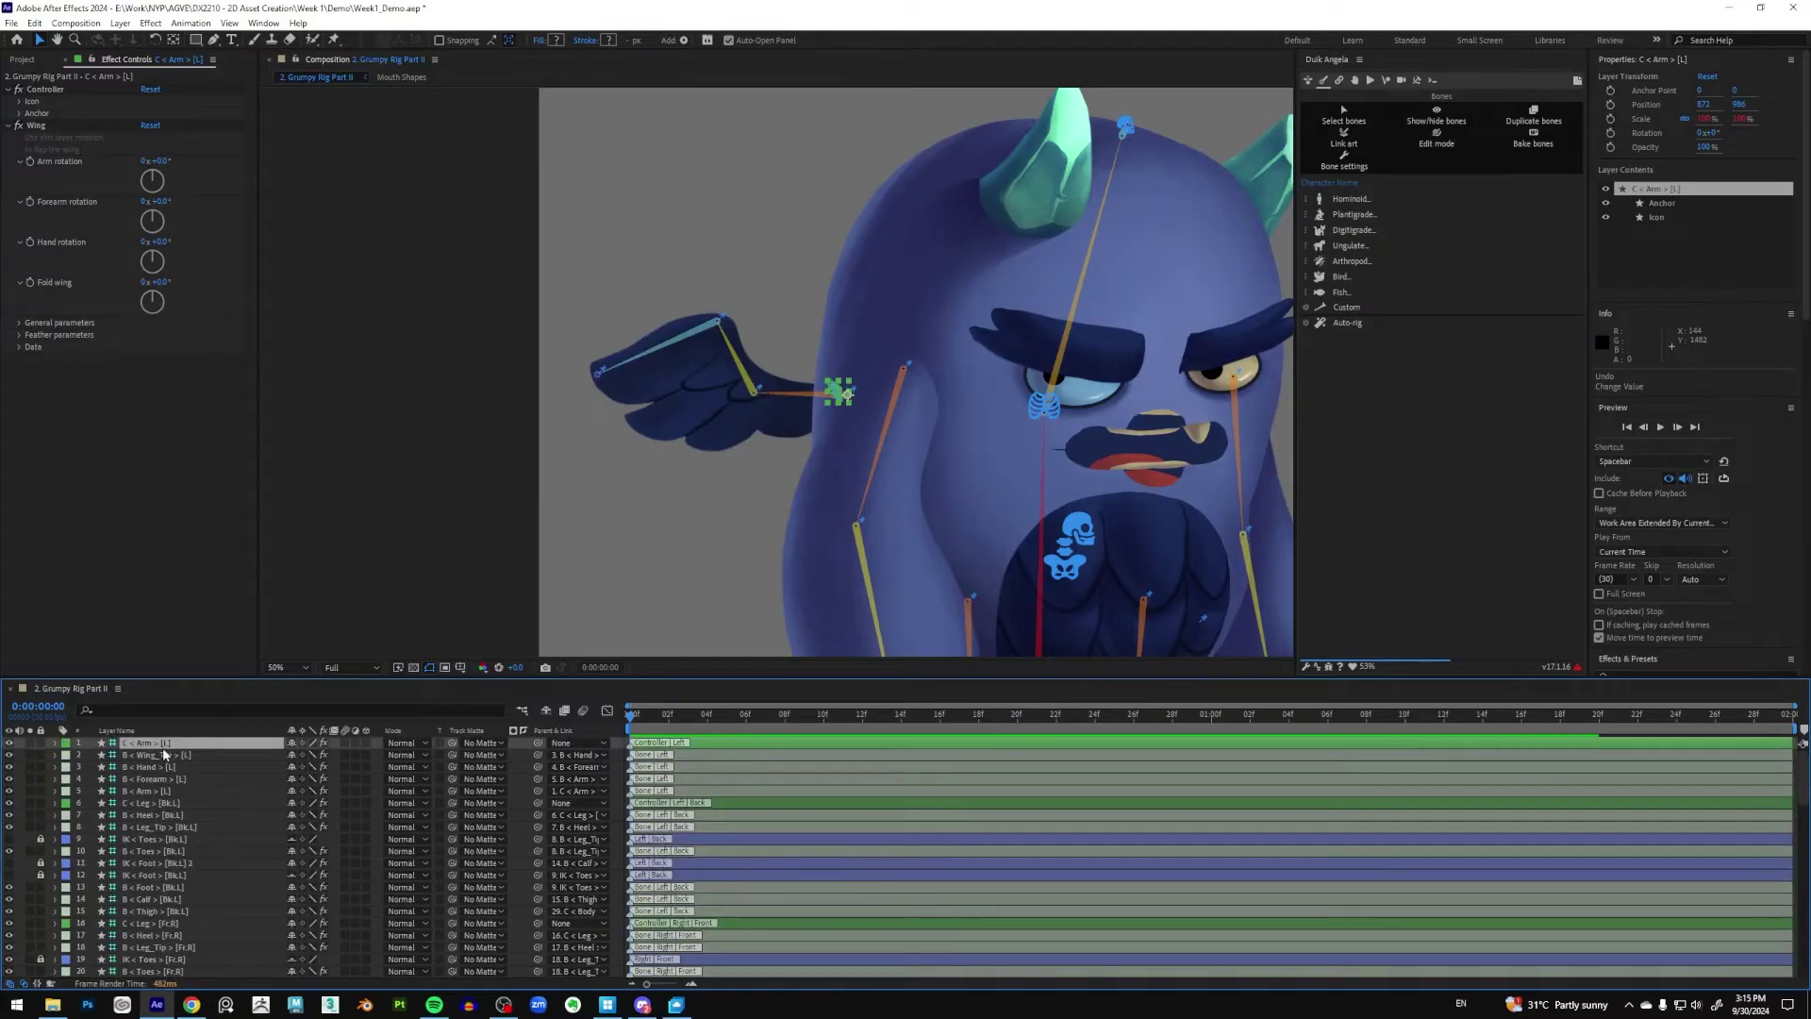
{"action": "left_click", "coordinate": [165, 754]}
{"action": "left_click", "coordinate": [165, 744]}
{"action": "key", "text": "Return"}
{"action": "left_click_drag", "start_coordinate": [139, 743], "coordinate": [130, 745]}
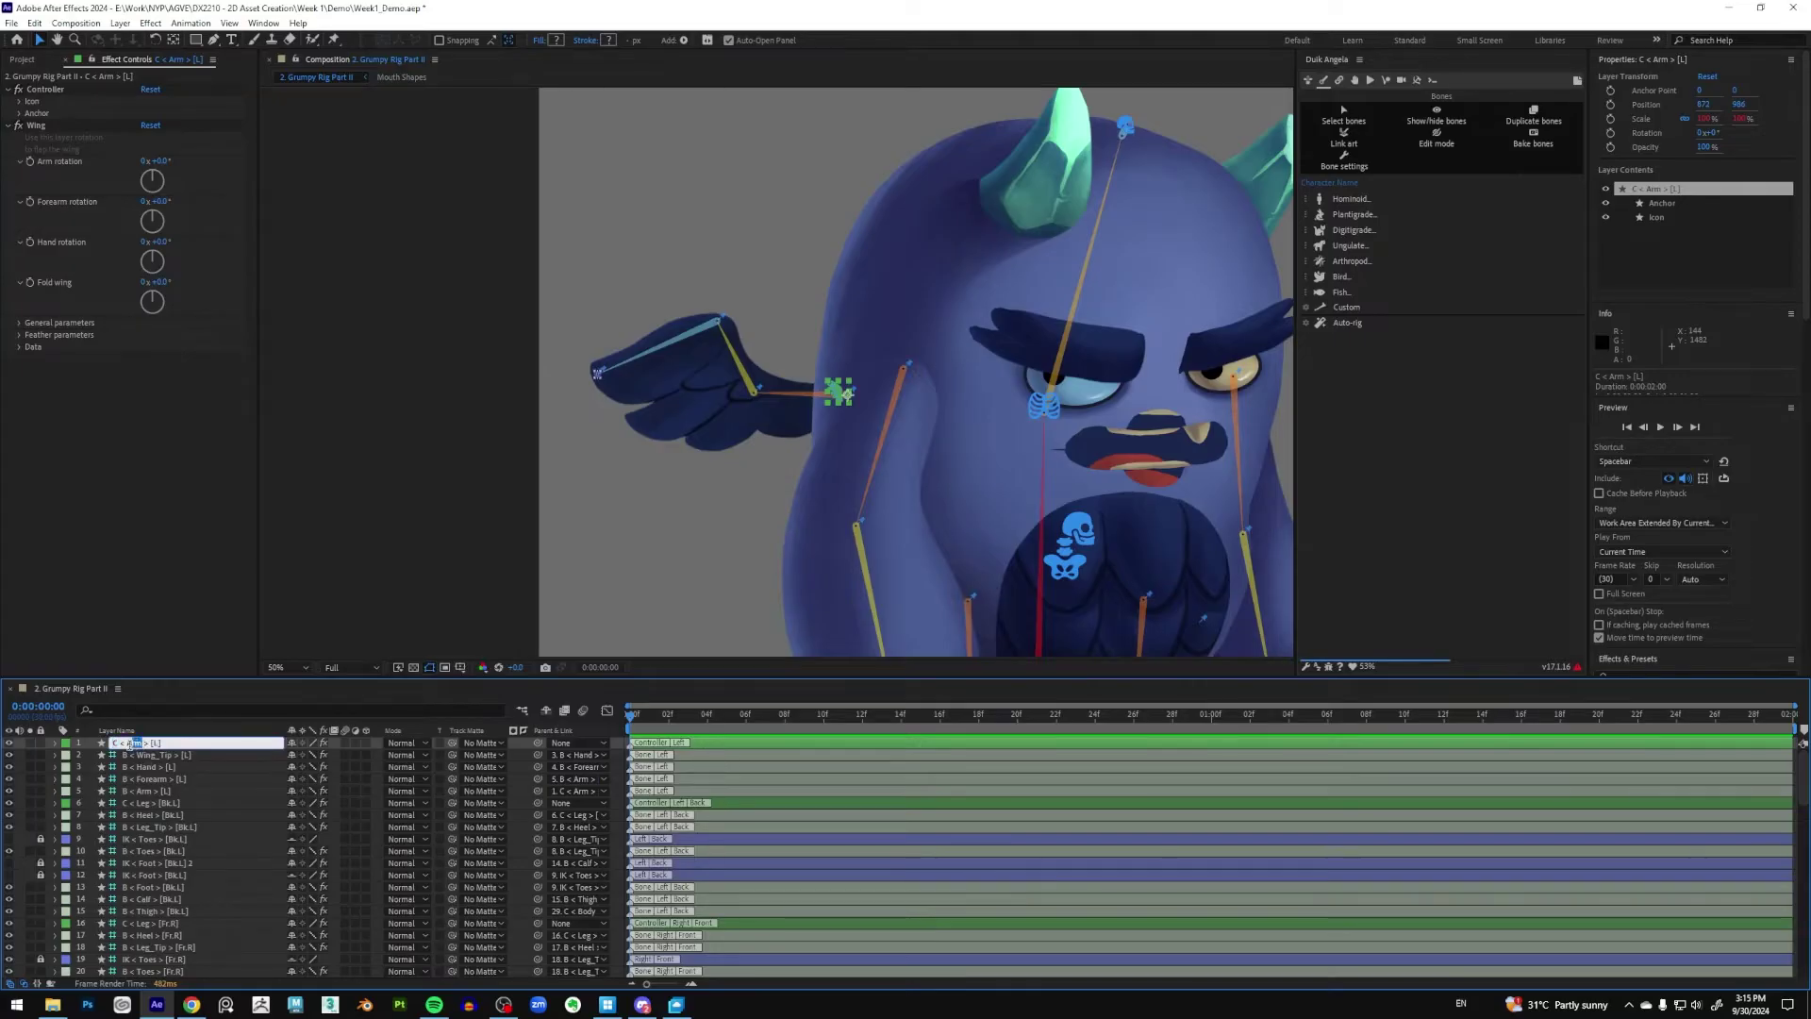
{"action": "type", "text": "Wing"}
{"action": "key", "text": "Return"}
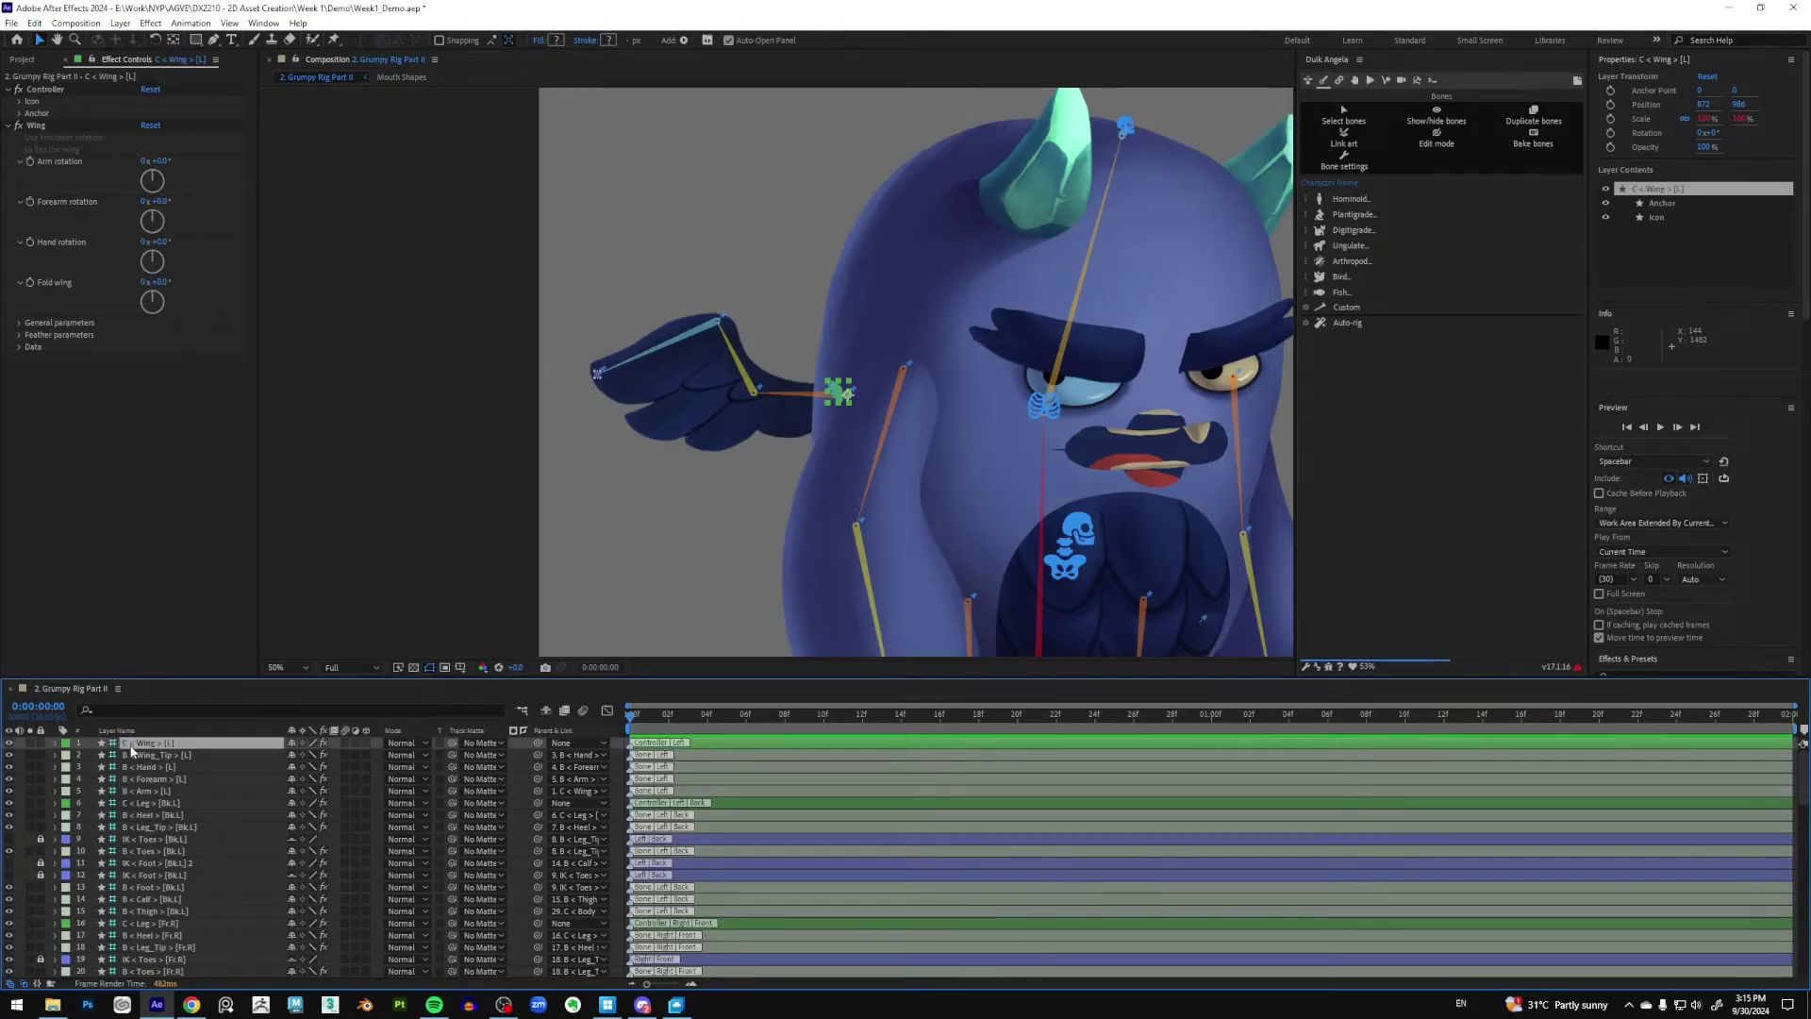
Move the C < Body > controller to test whether the wing follows the body, and undo the move
{"action": "left_click", "coordinate": [739, 358]}
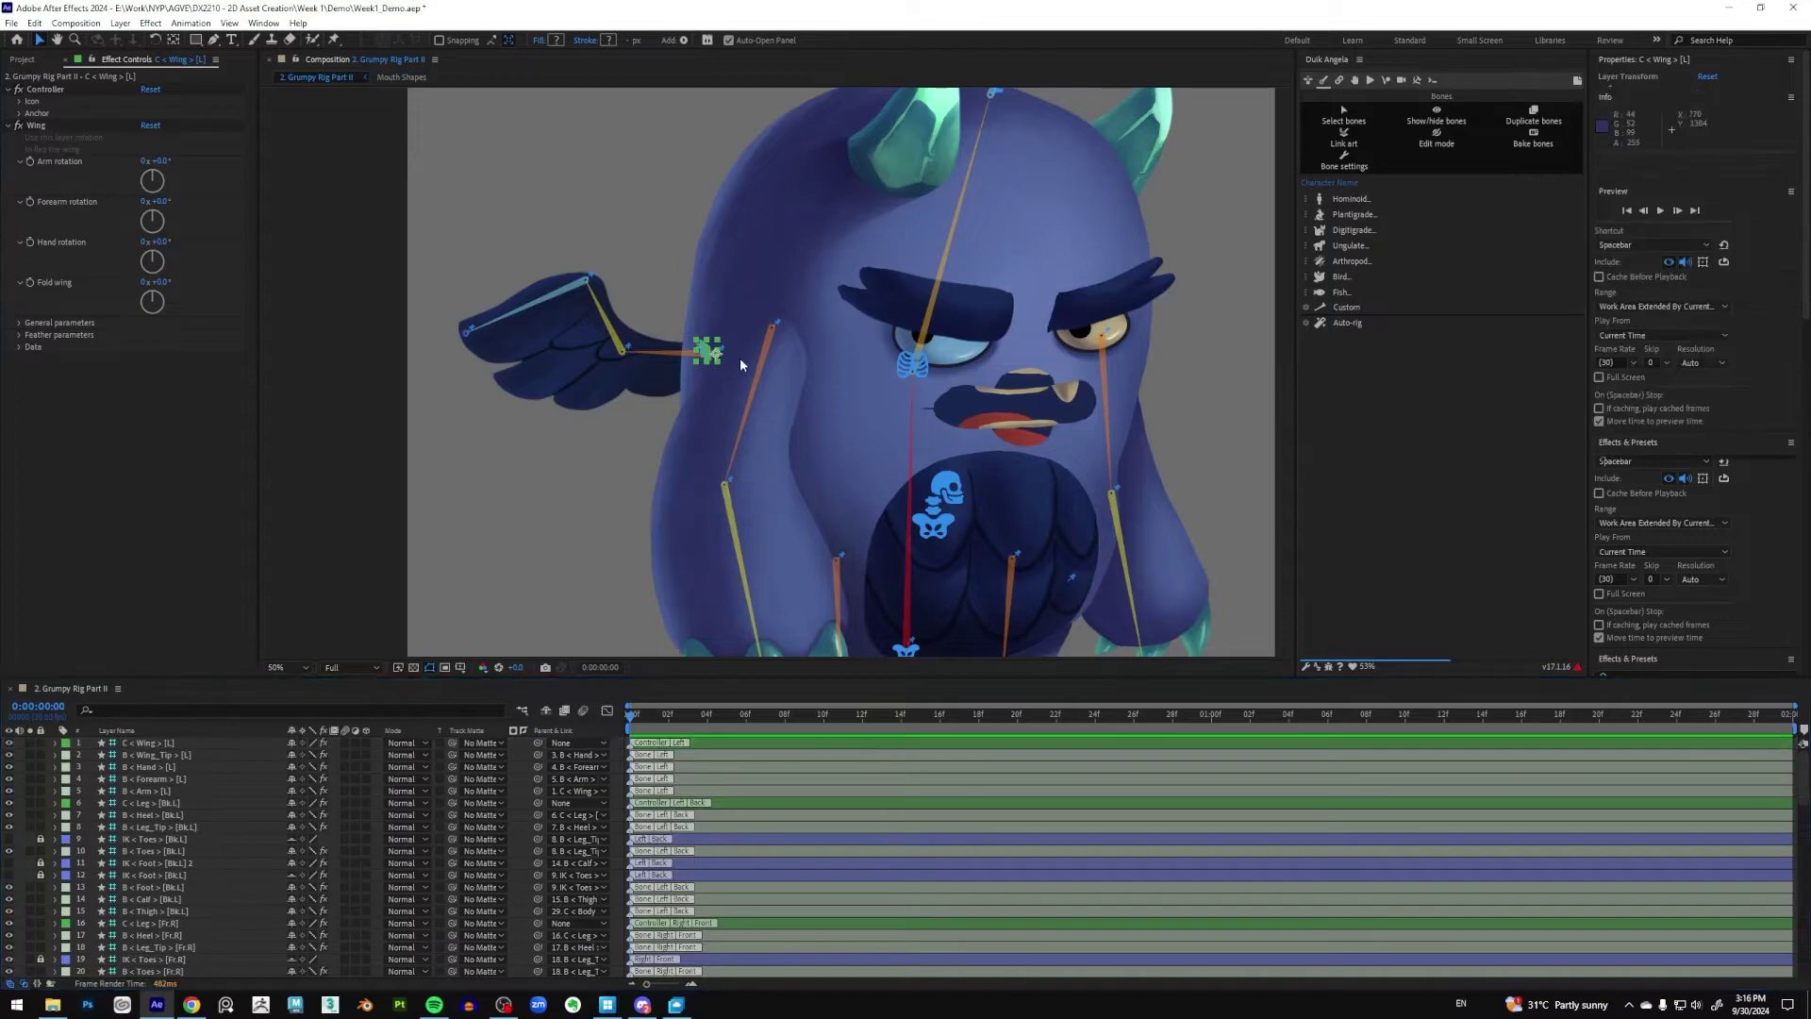
{"action": "left_click", "coordinate": [940, 507]}
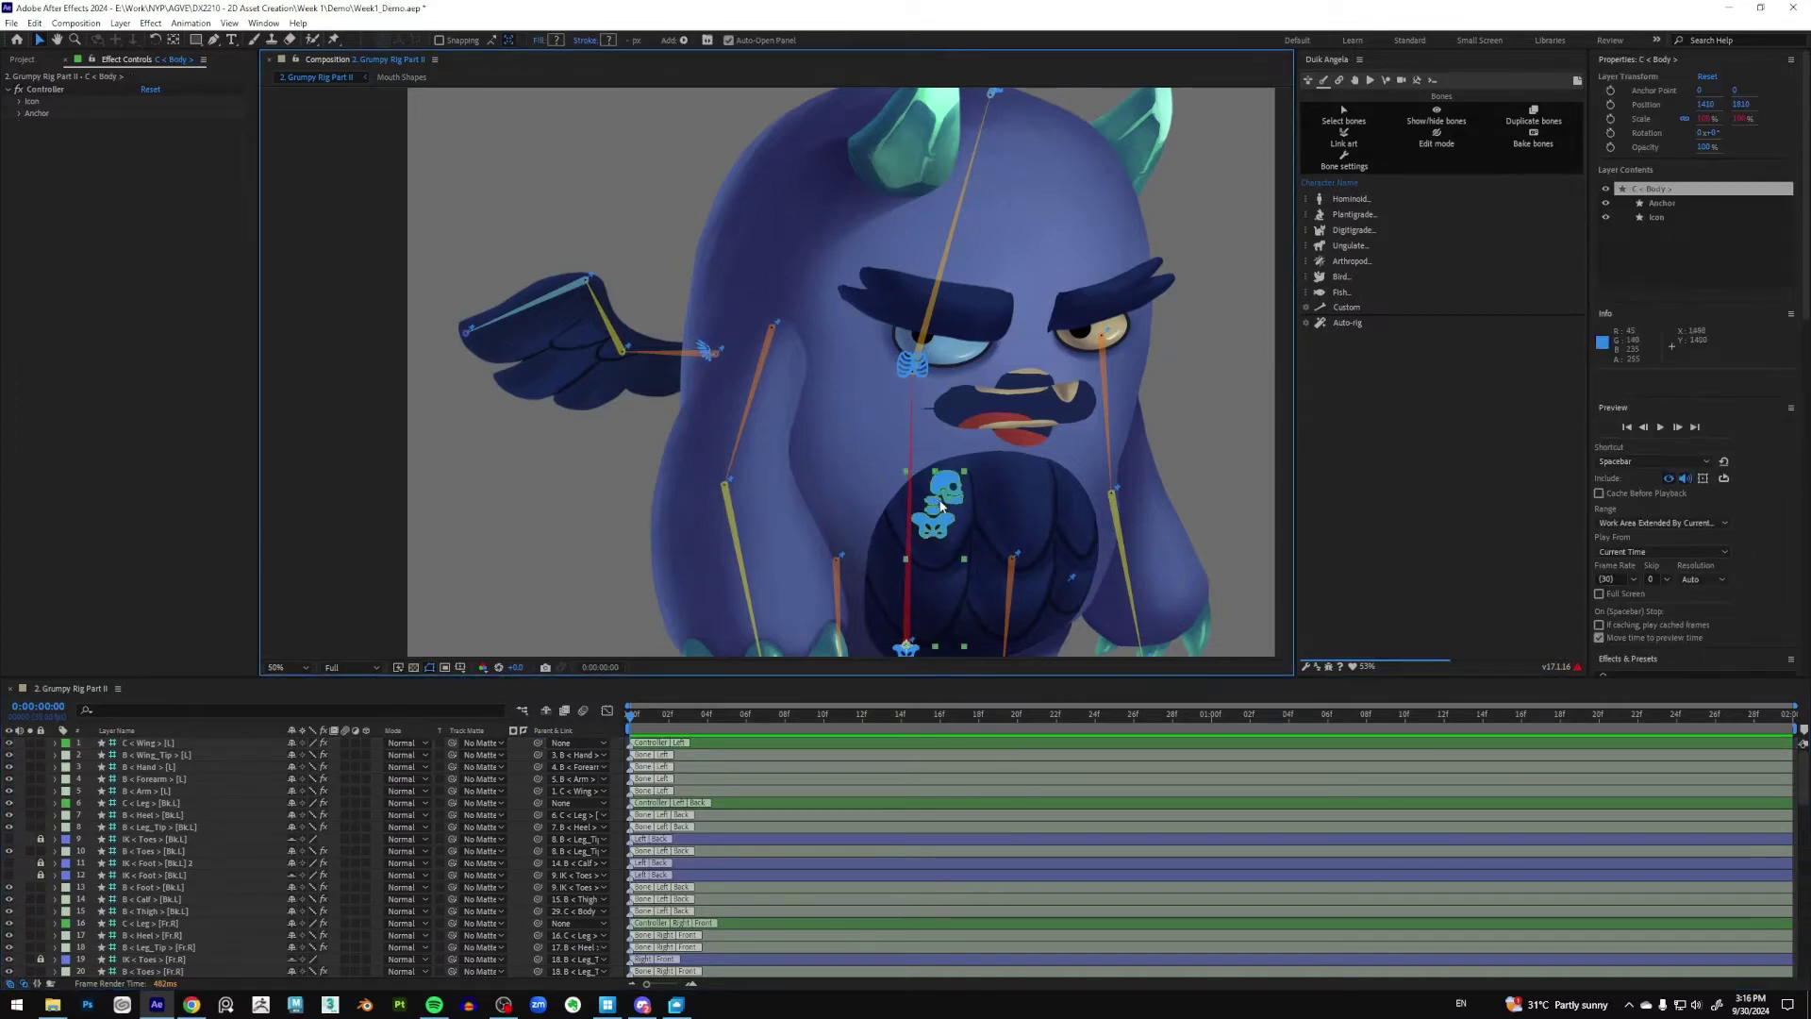
{"action": "left_click_drag", "start_coordinate": [950, 500], "coordinate": [901, 488]}
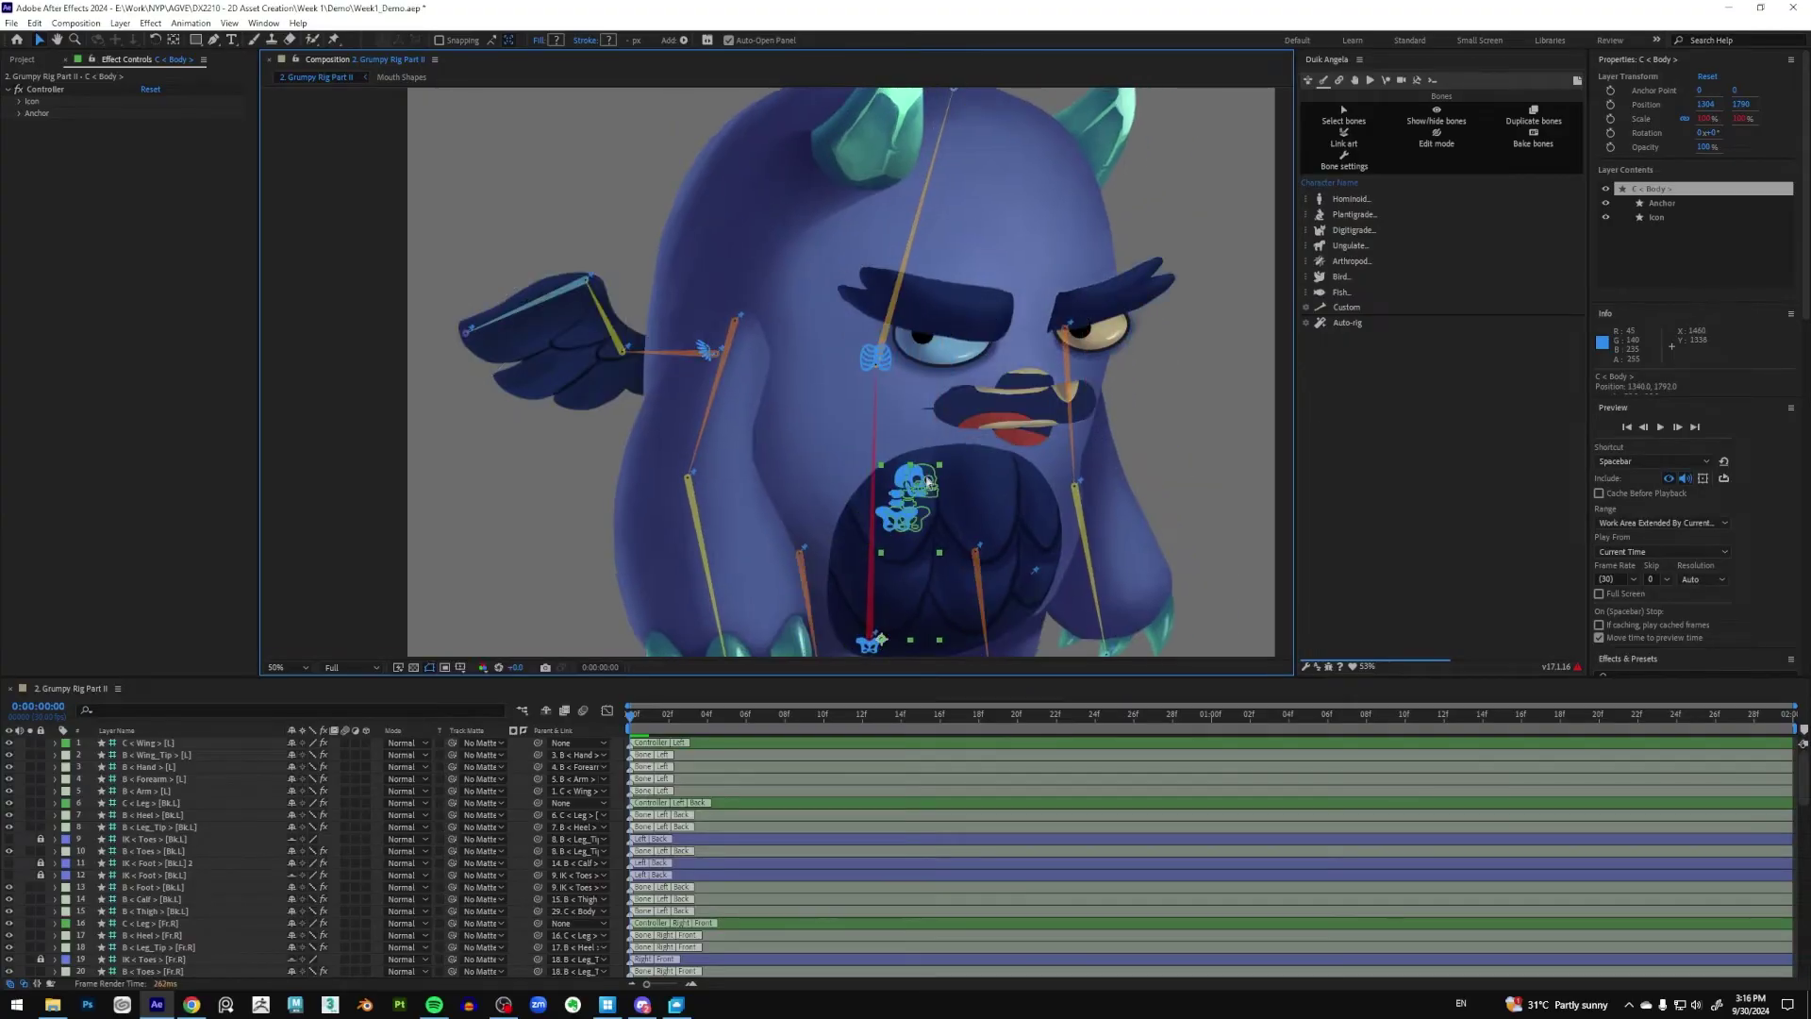
{"action": "key", "text": "ctrl+z"}
{"action": "key", "text": "ctrl+z"}
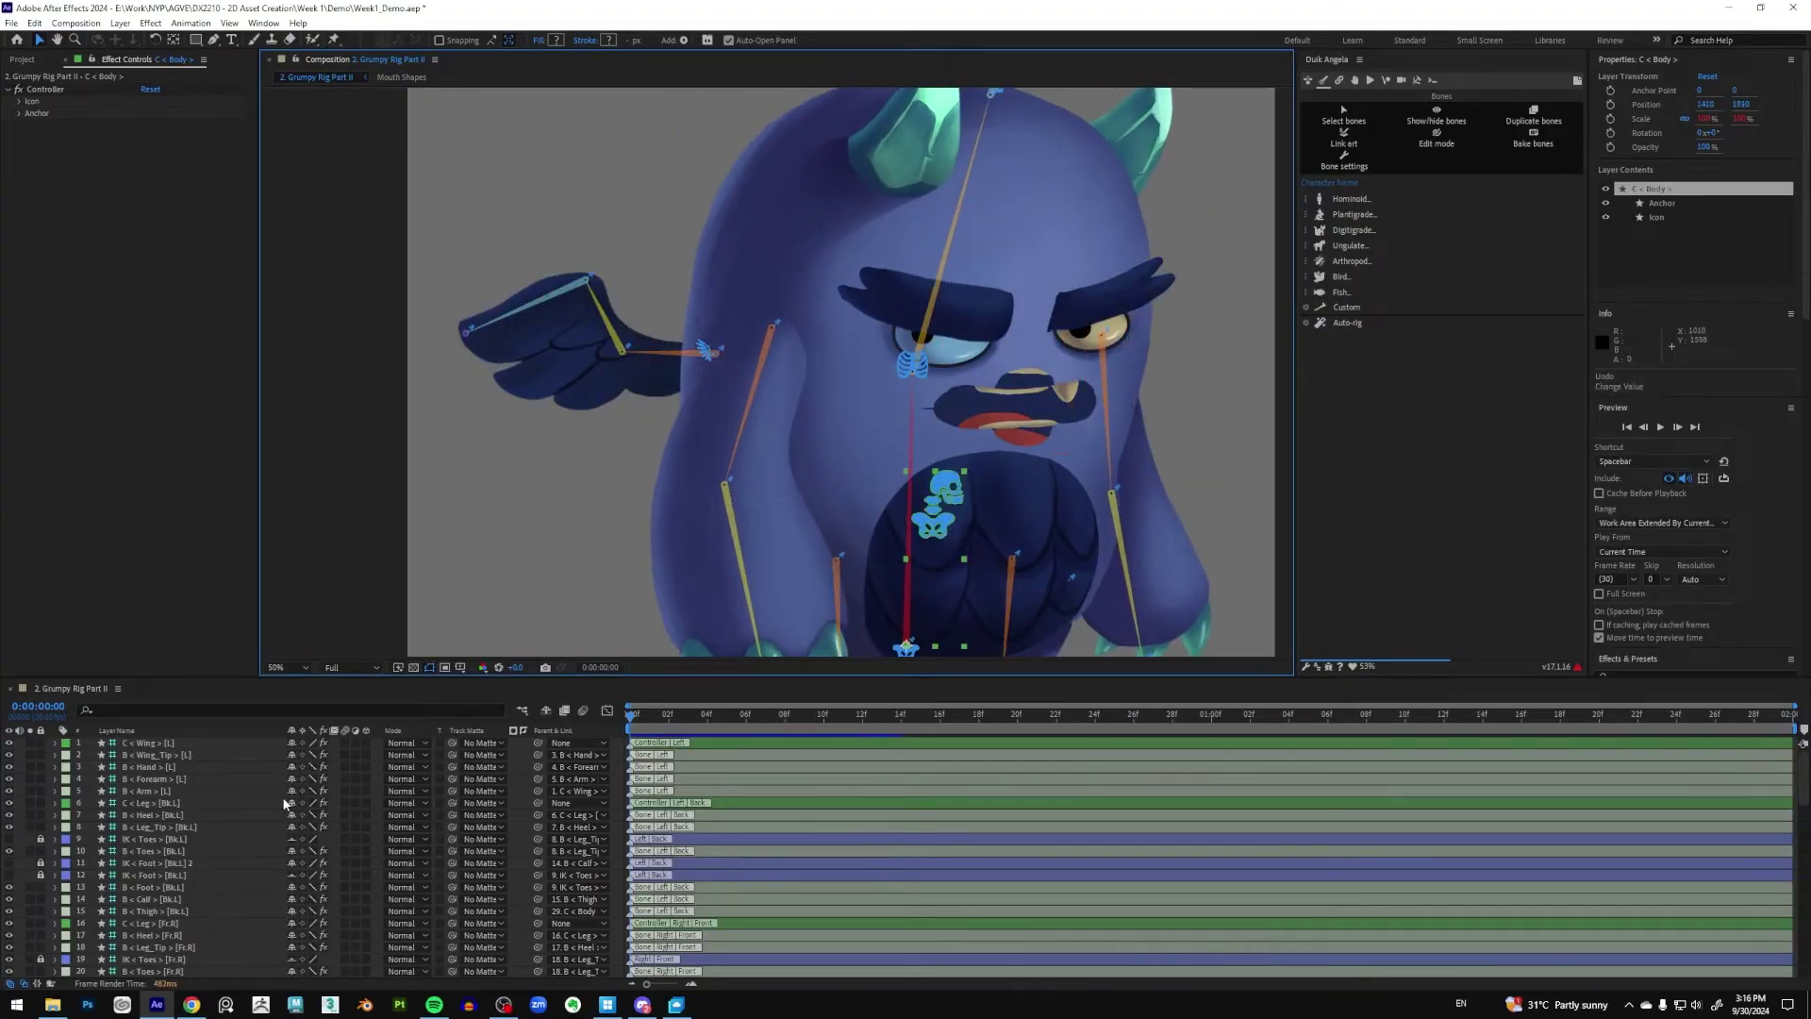
Parent the C < Wing > [L] controller layer to C < Body >
{"action": "left_click", "coordinate": [152, 744]}
{"action": "left_click", "coordinate": [578, 743]}
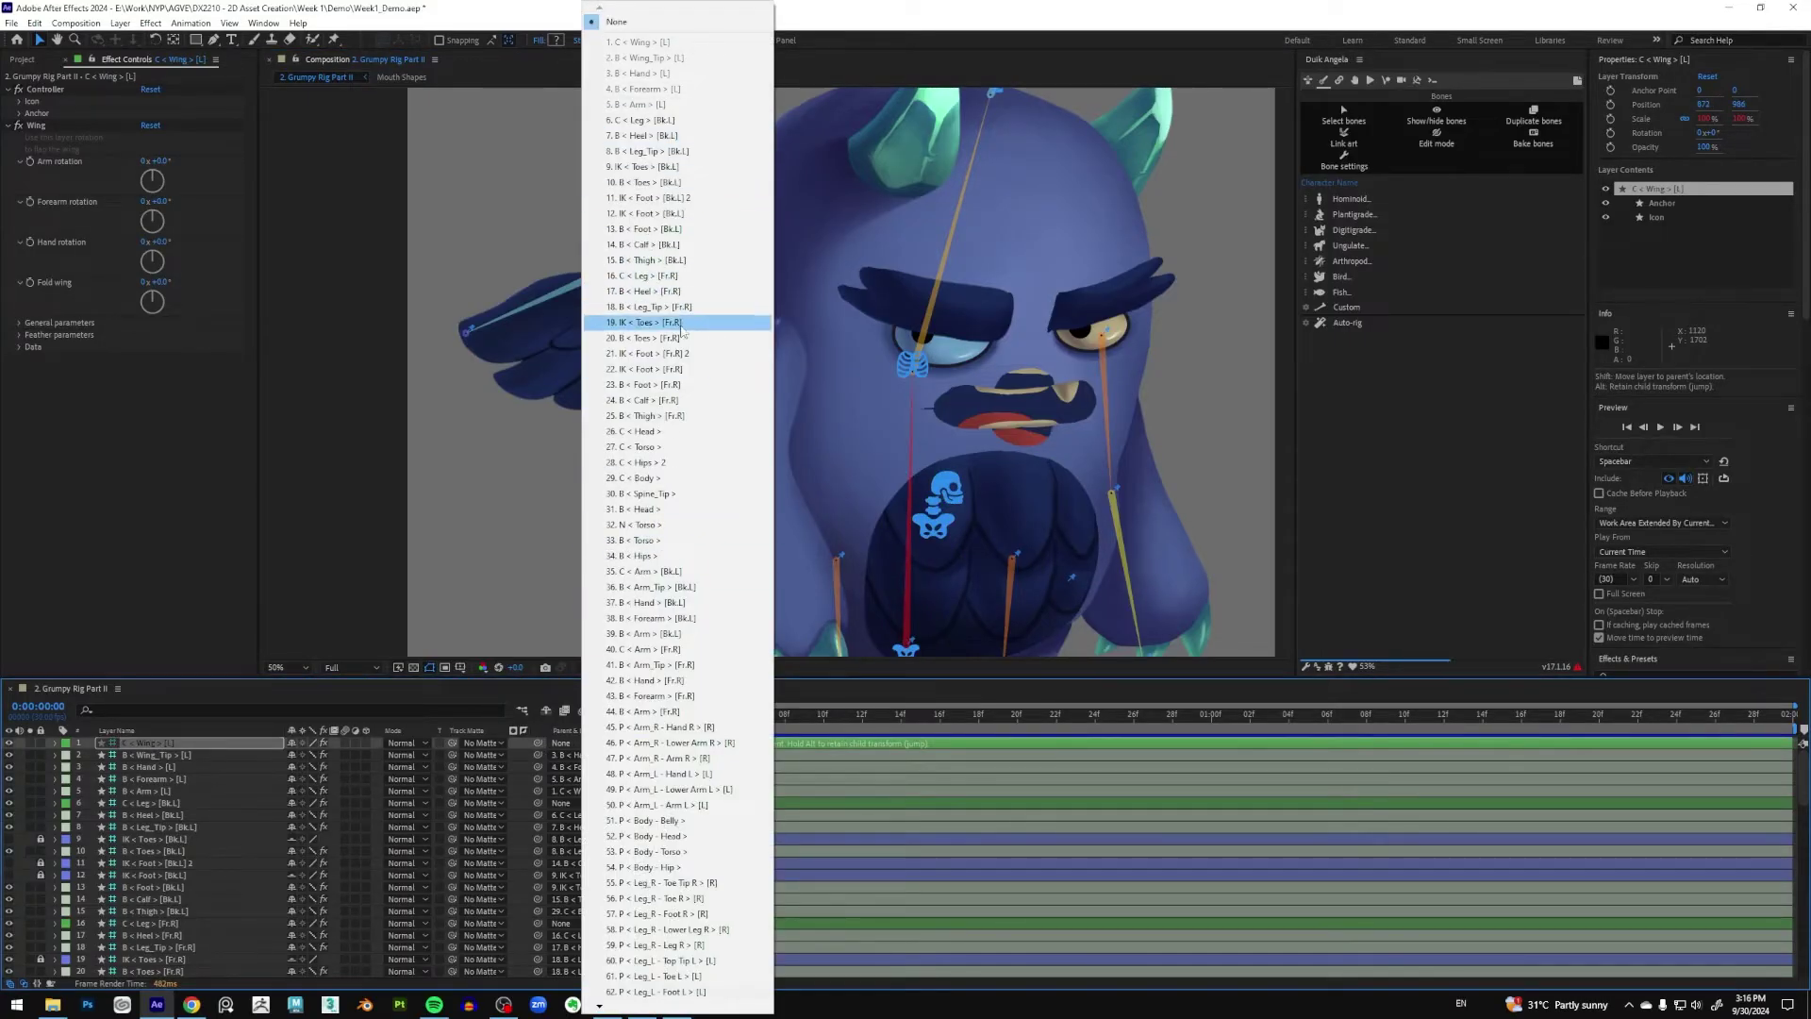
{"action": "left_click", "coordinate": [651, 482]}
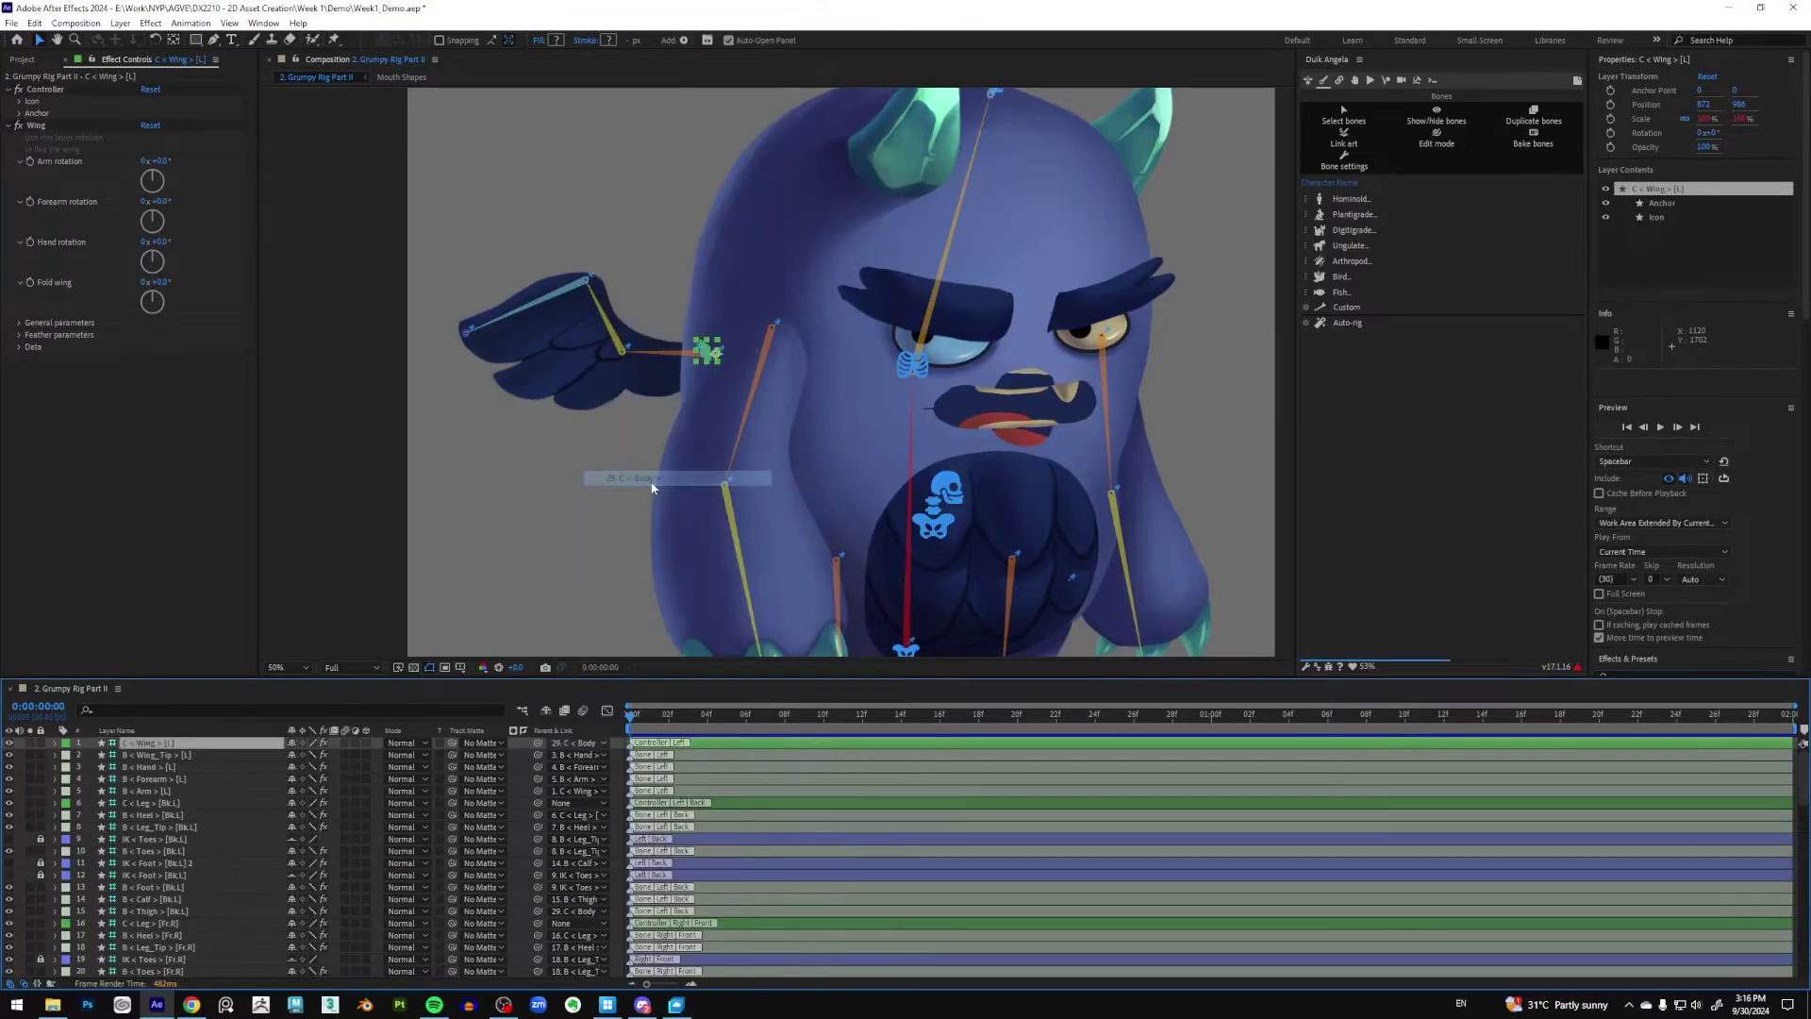
Test the wing's new parenting by moving the C < Body > controller, and undo the move
{"action": "left_click", "coordinate": [920, 534]}
{"action": "key", "text": "comma"}
{"action": "key", "text": "comma"}
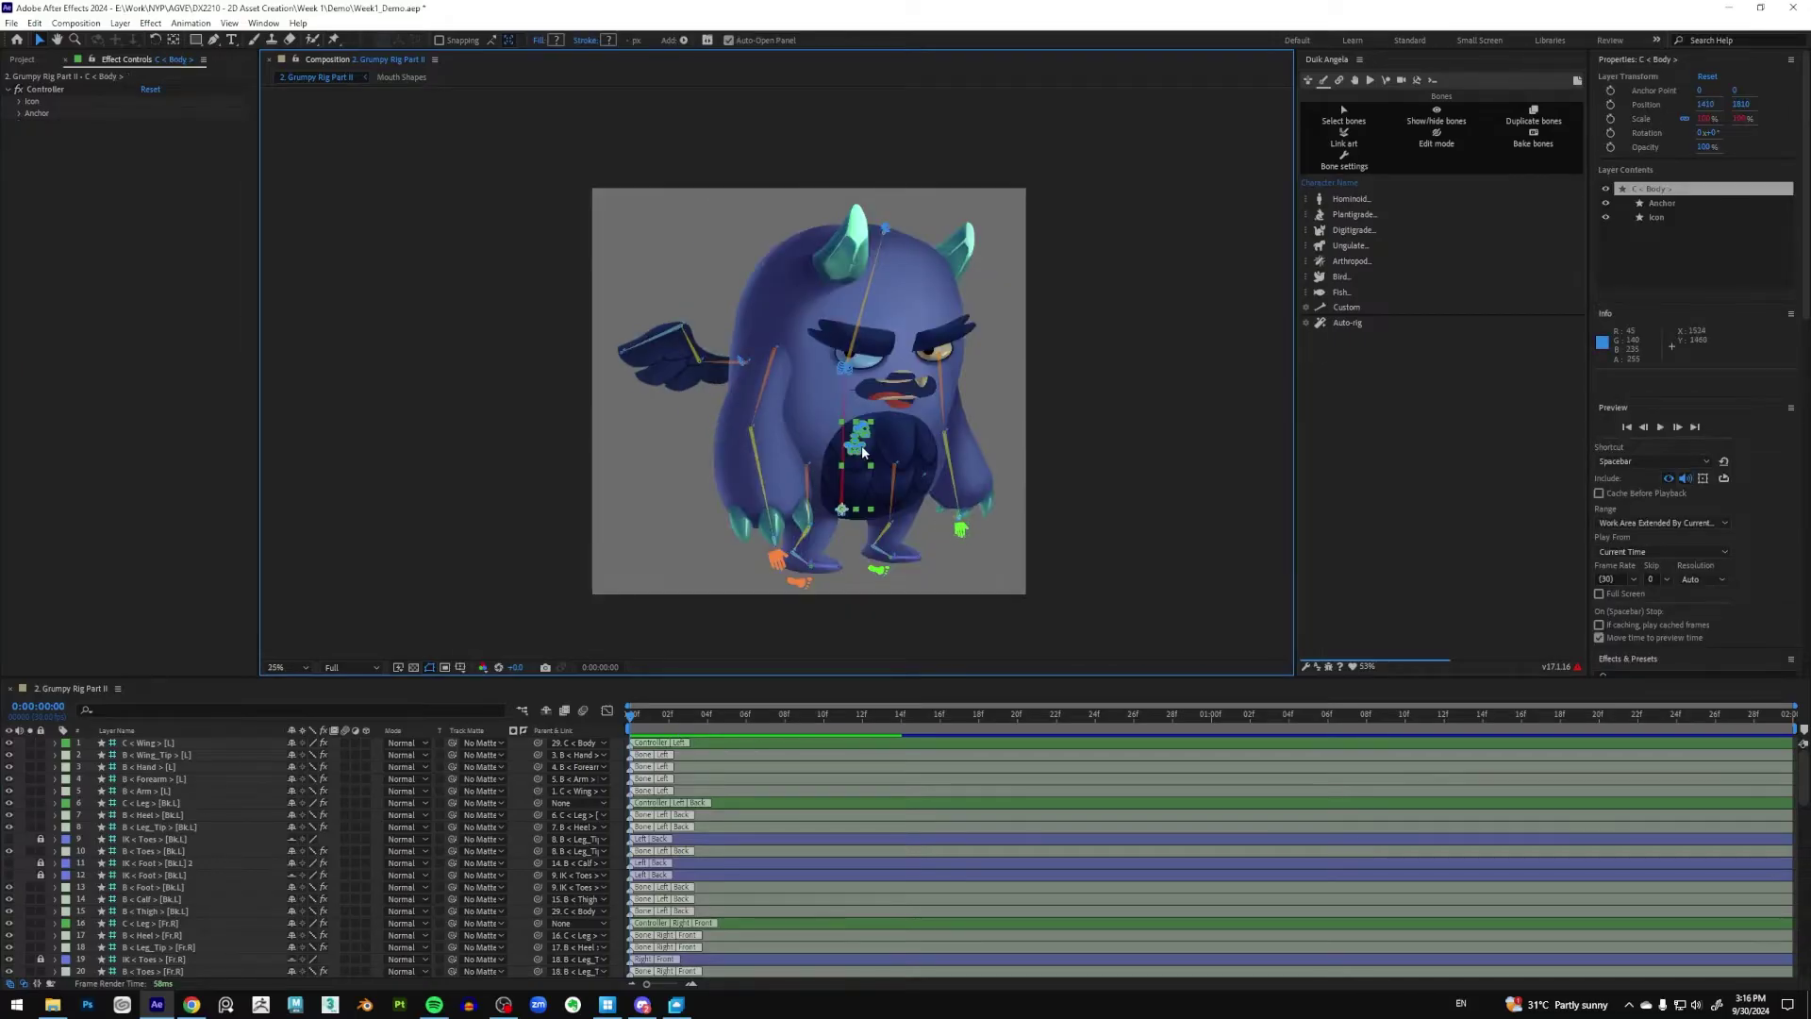
{"action": "left_click_drag", "start_coordinate": [861, 454], "coordinate": [913, 439]}
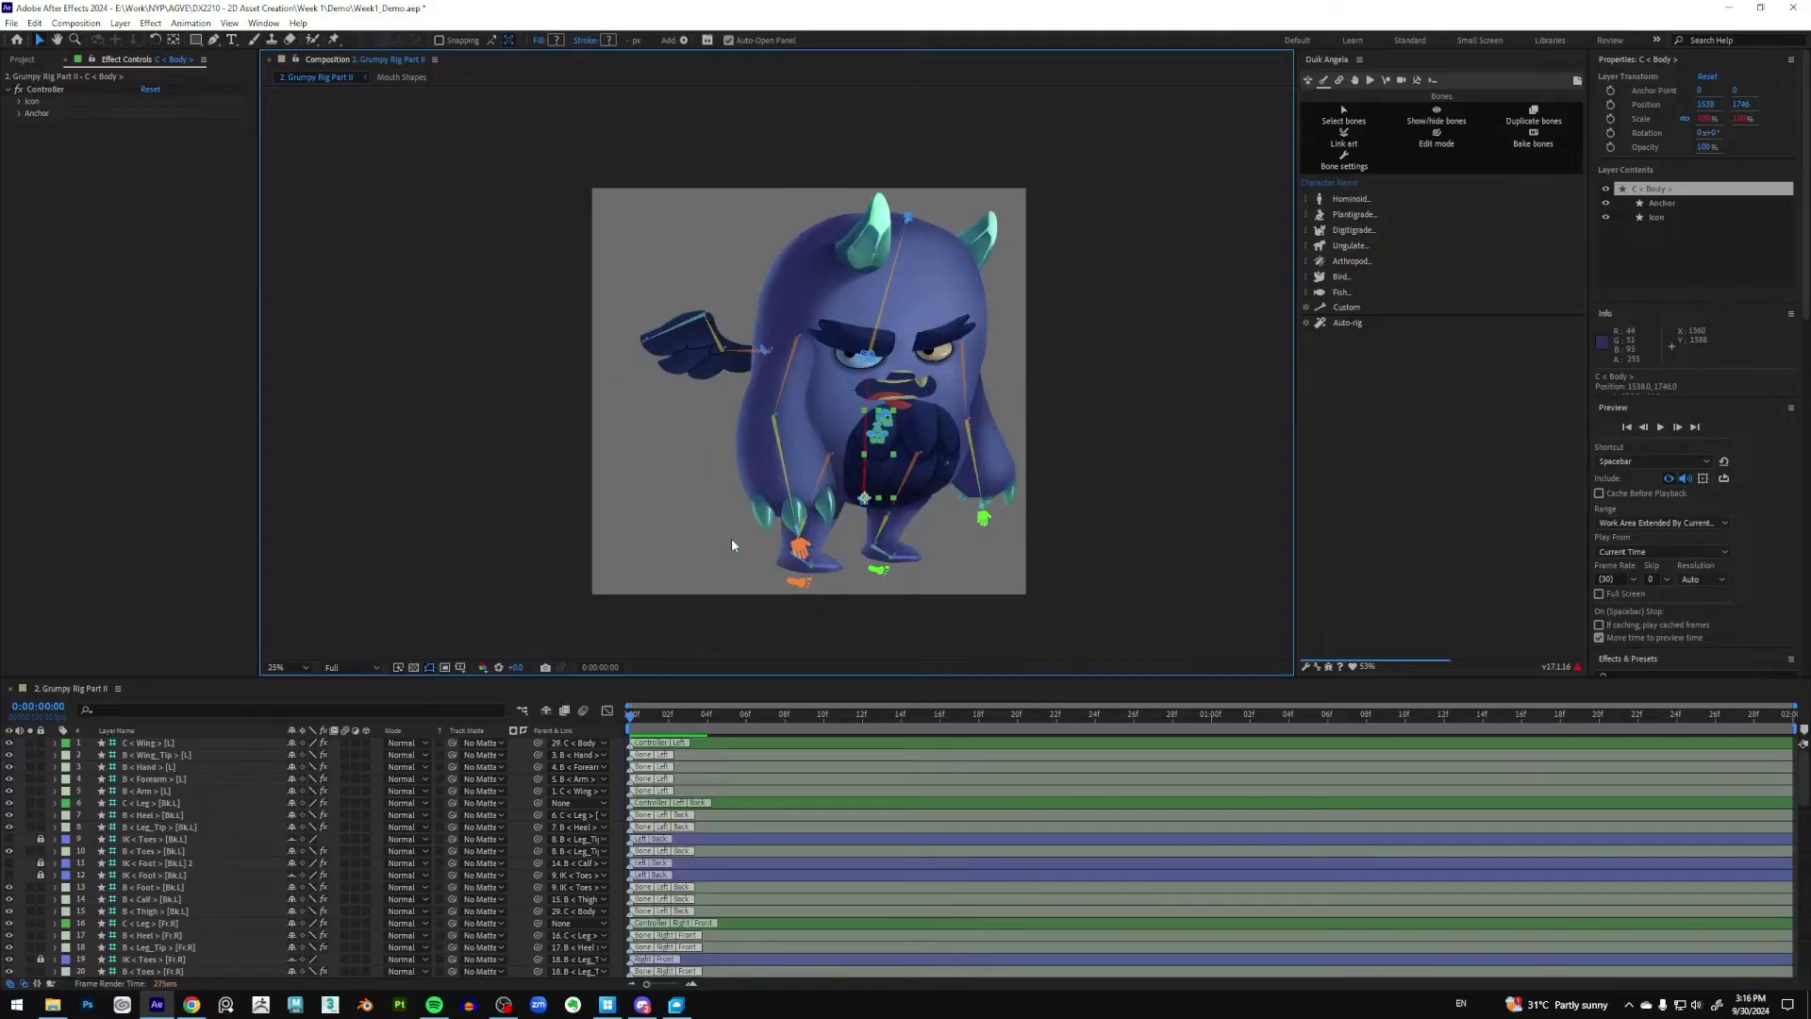
{"action": "key", "text": "ctrl+z"}
Set the composition preview resolution to Quarter and save the project
{"action": "left_click", "coordinate": [351, 668]}
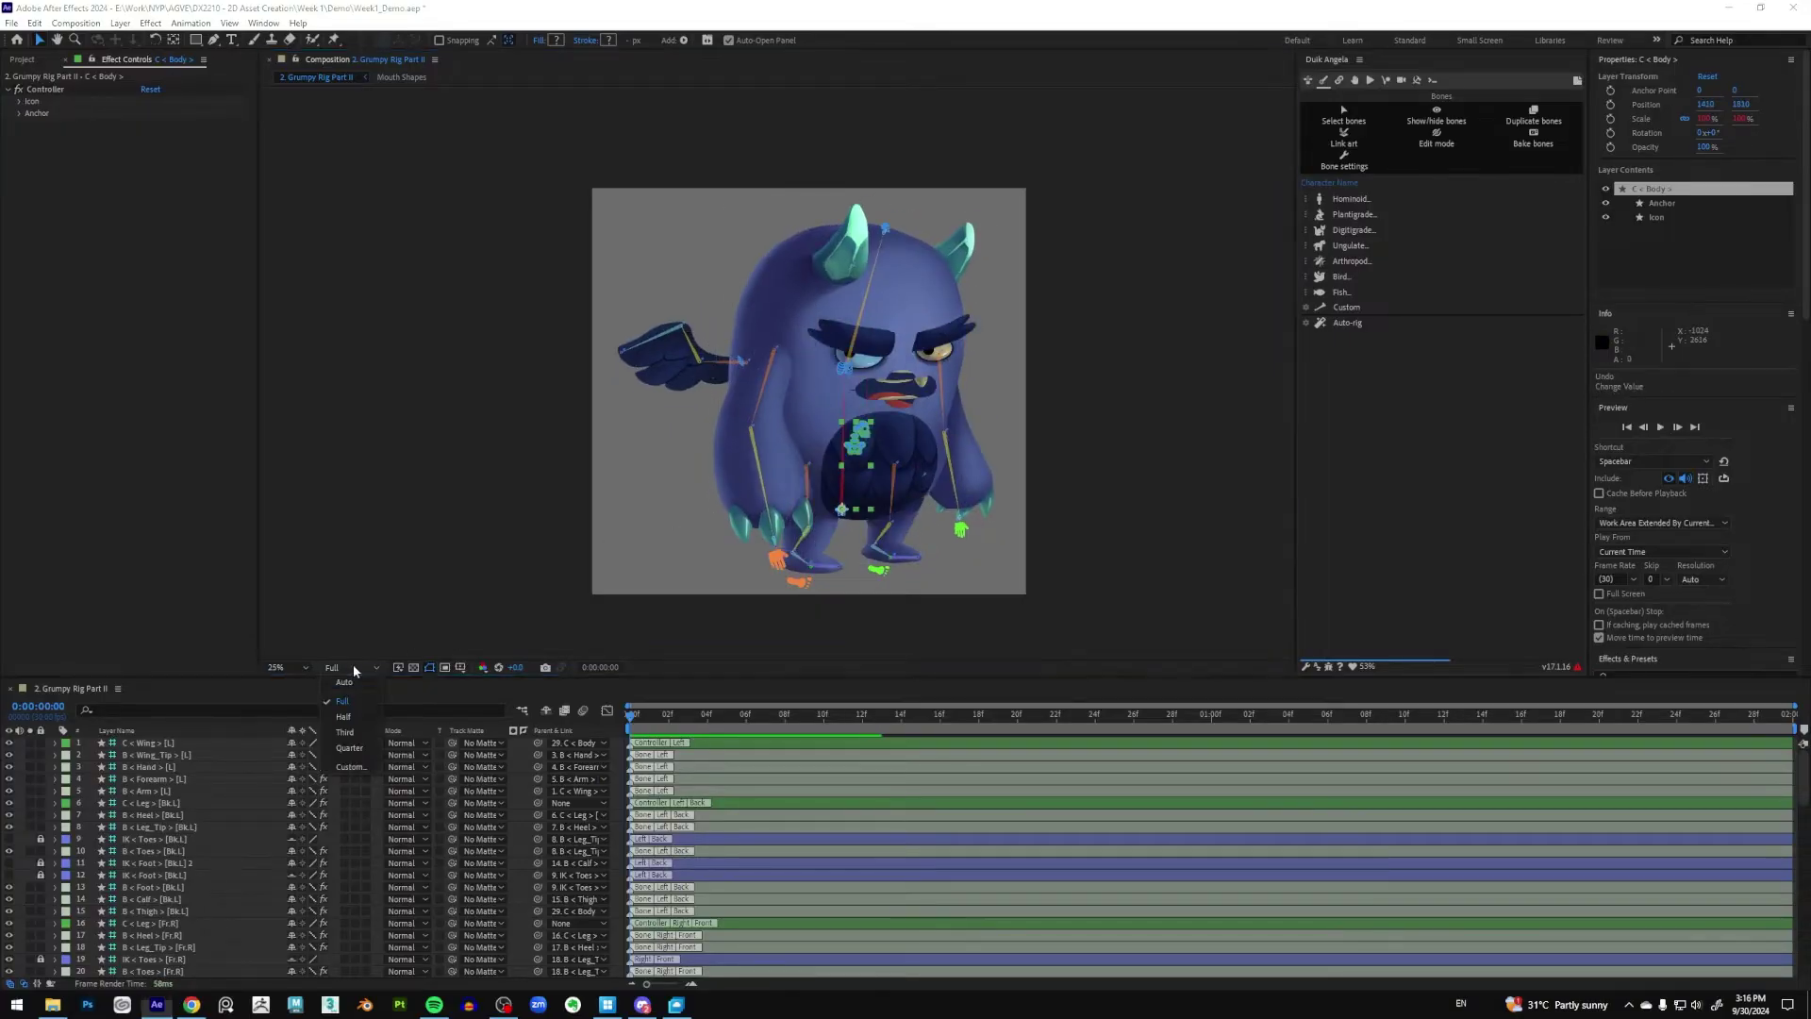
{"action": "left_click", "coordinate": [348, 749]}
{"action": "left_click_drag", "start_coordinate": [1090, 415], "coordinate": [1006, 403]}
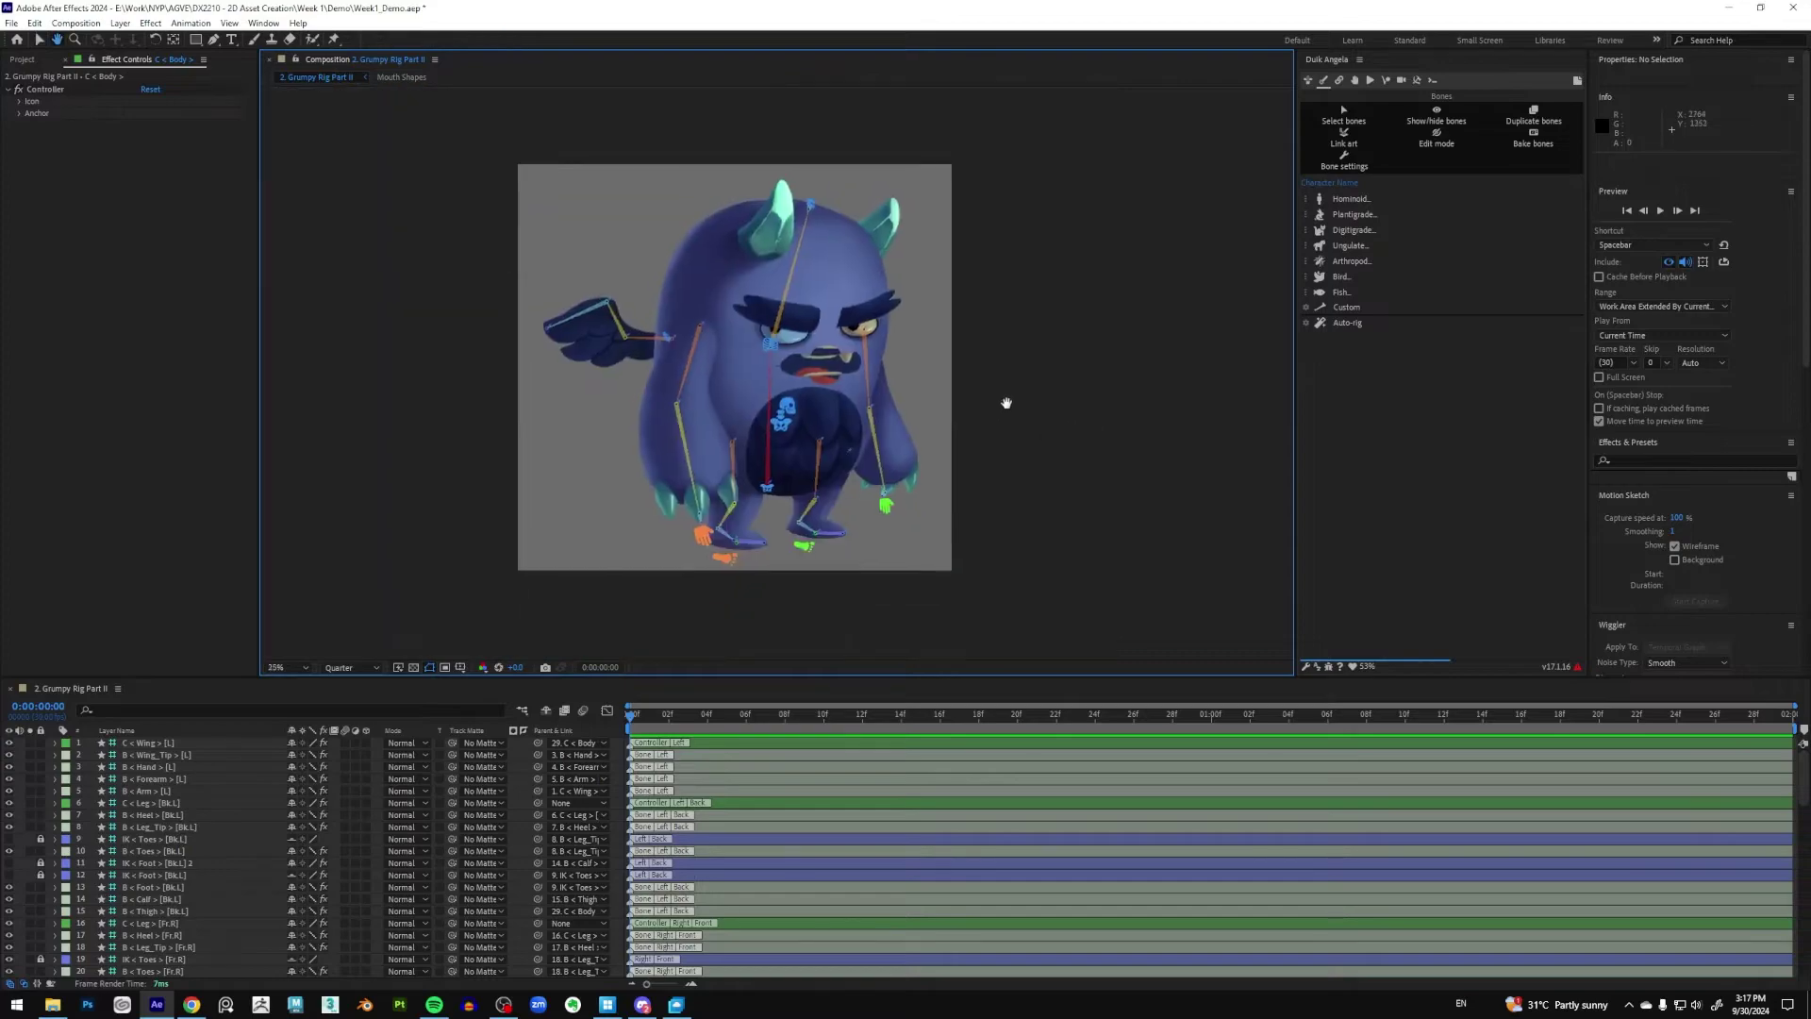
{"action": "key", "text": "period"}
{"action": "key", "text": "v"}
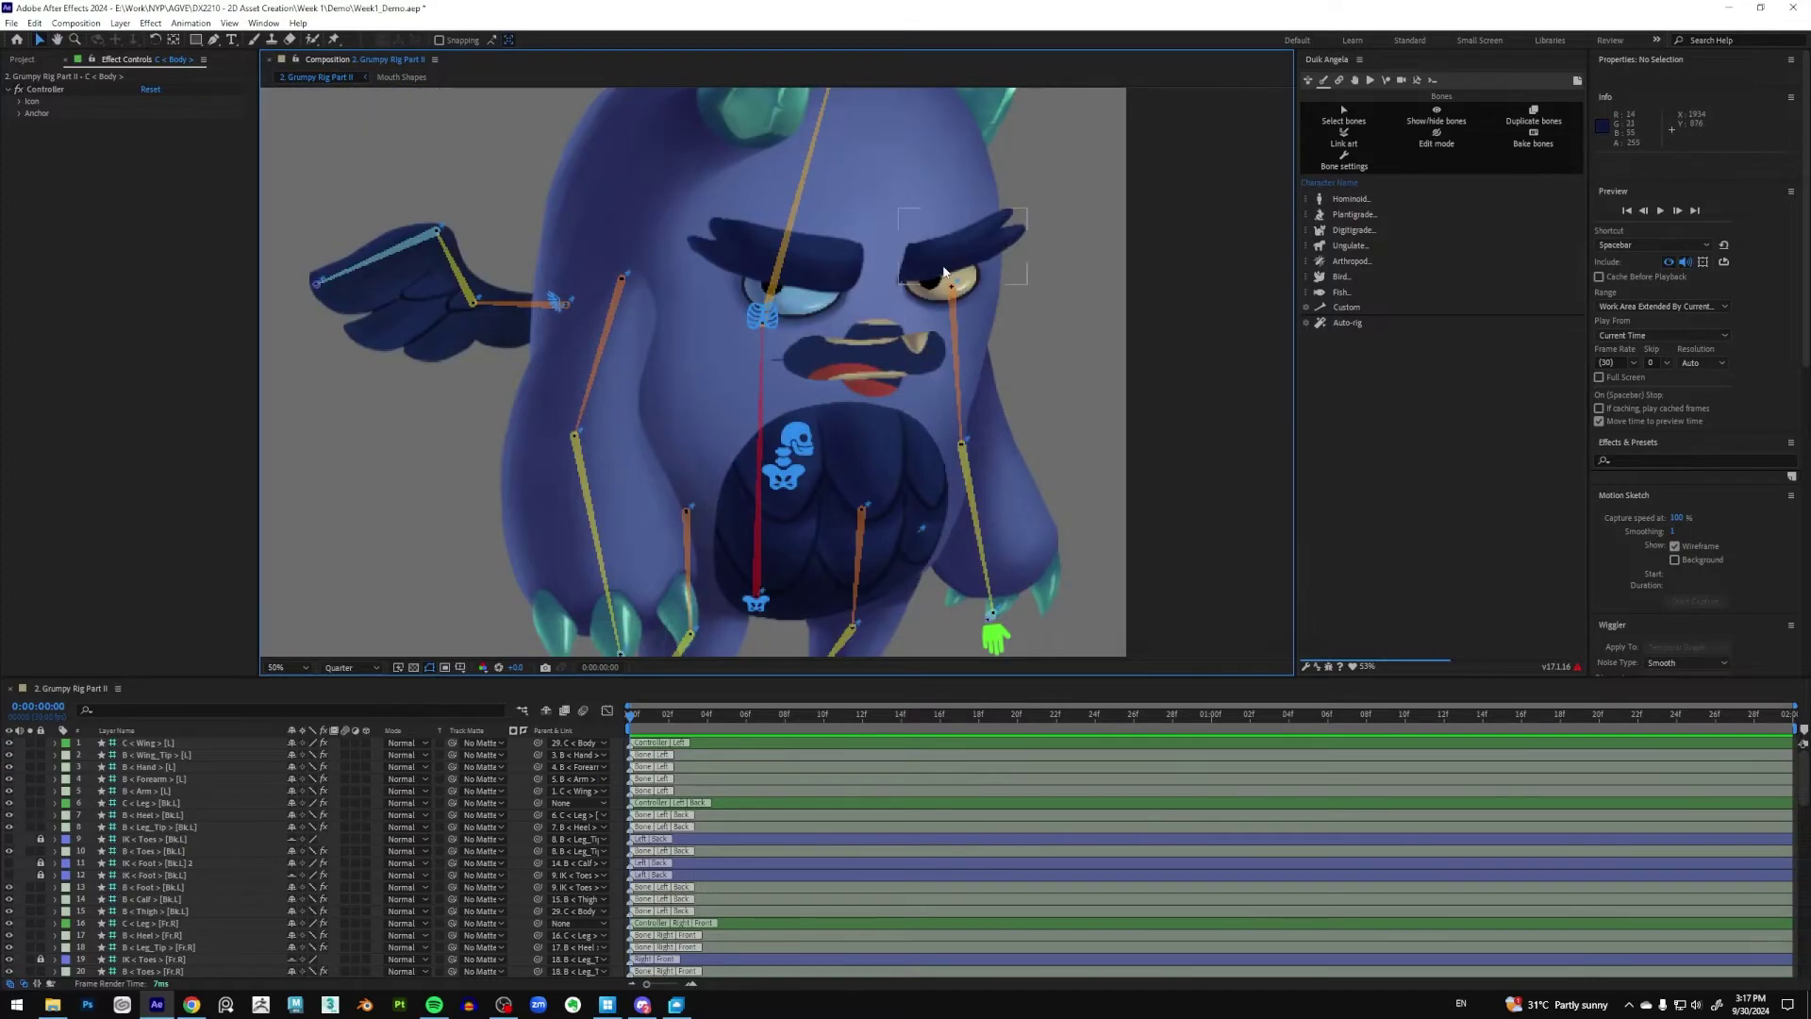
{"action": "left_click", "coordinate": [11, 23]}
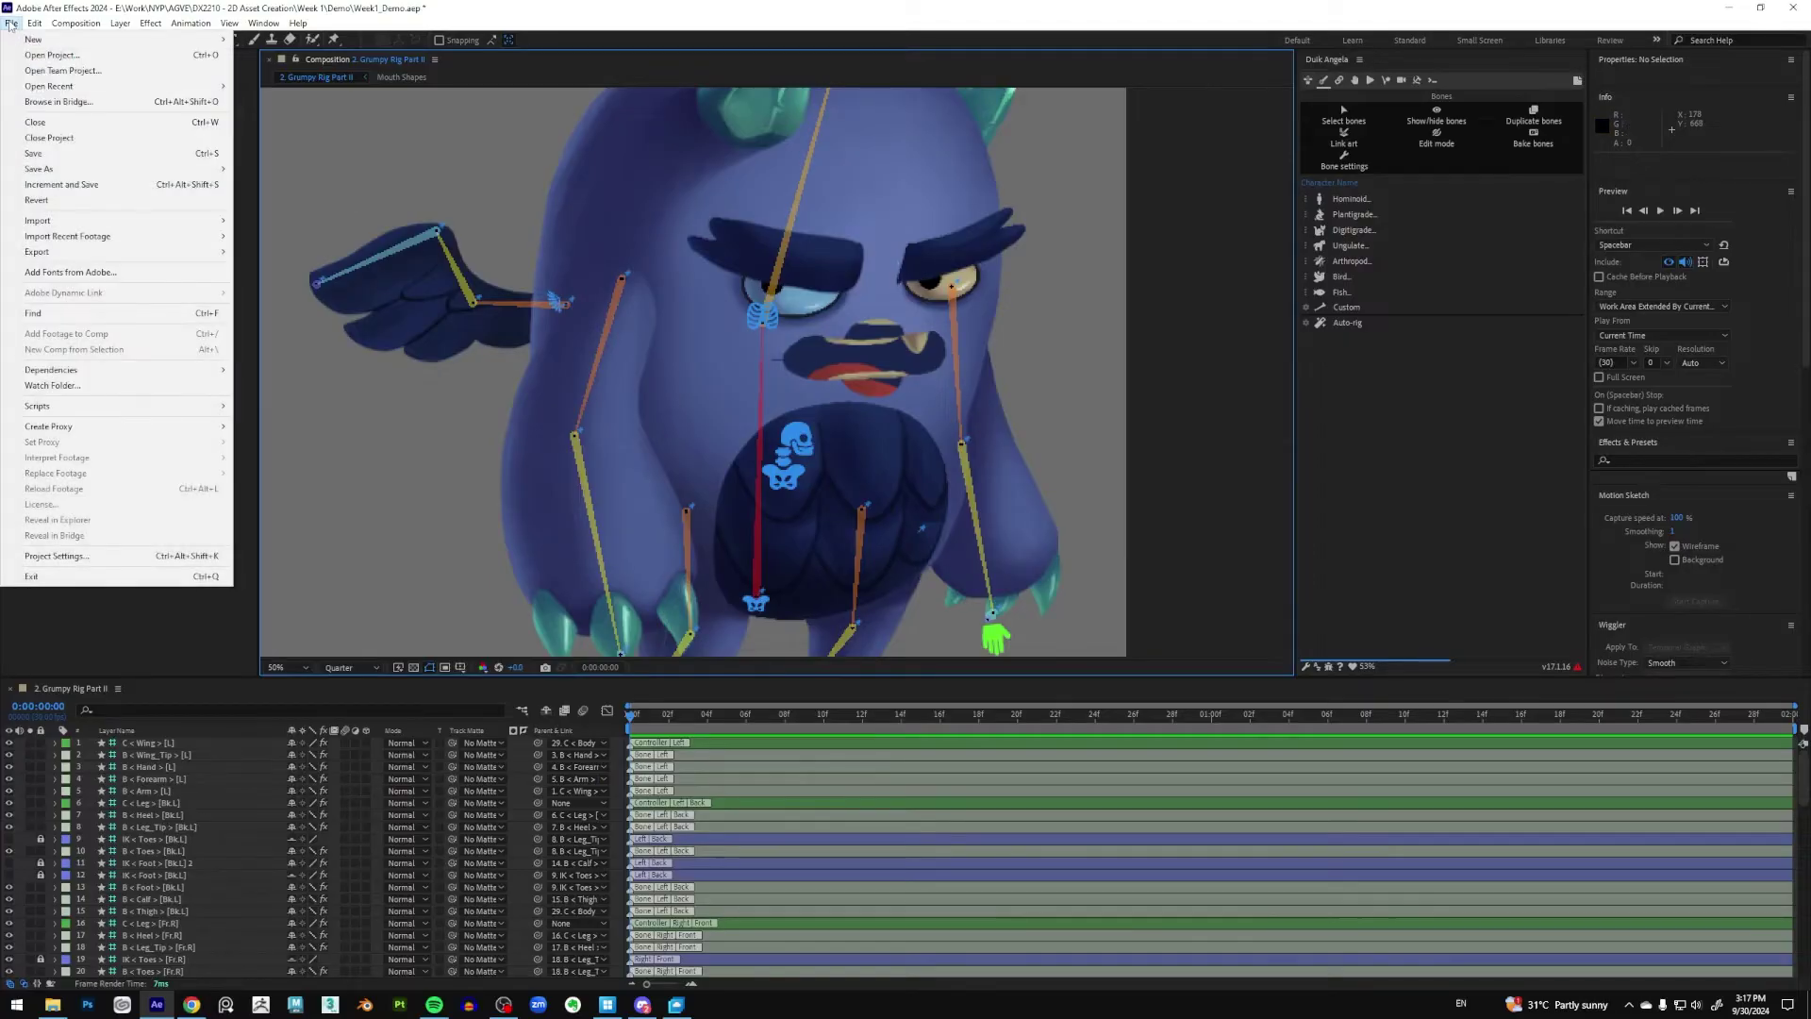
{"action": "left_click", "coordinate": [59, 156]}
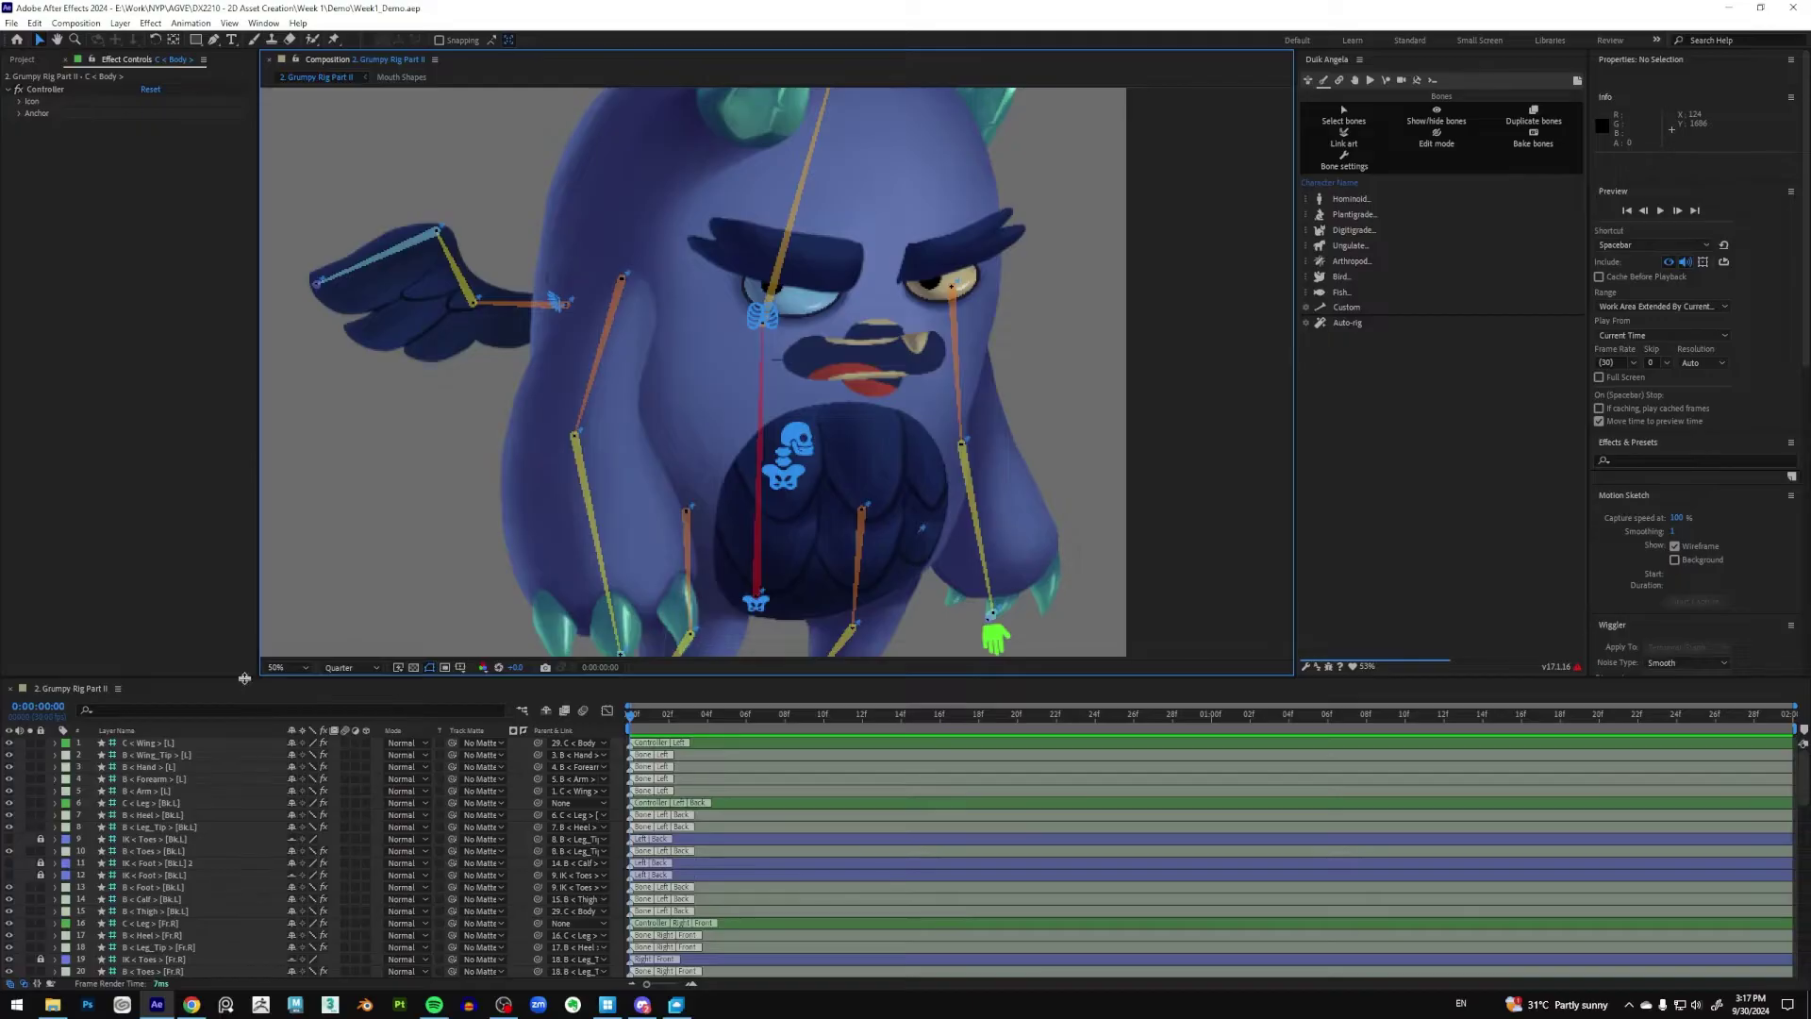
Enlarge the timeline area to show more of the layer stack and look through the layers
{"action": "left_click_drag", "start_coordinate": [247, 677], "coordinate": [251, 534]}
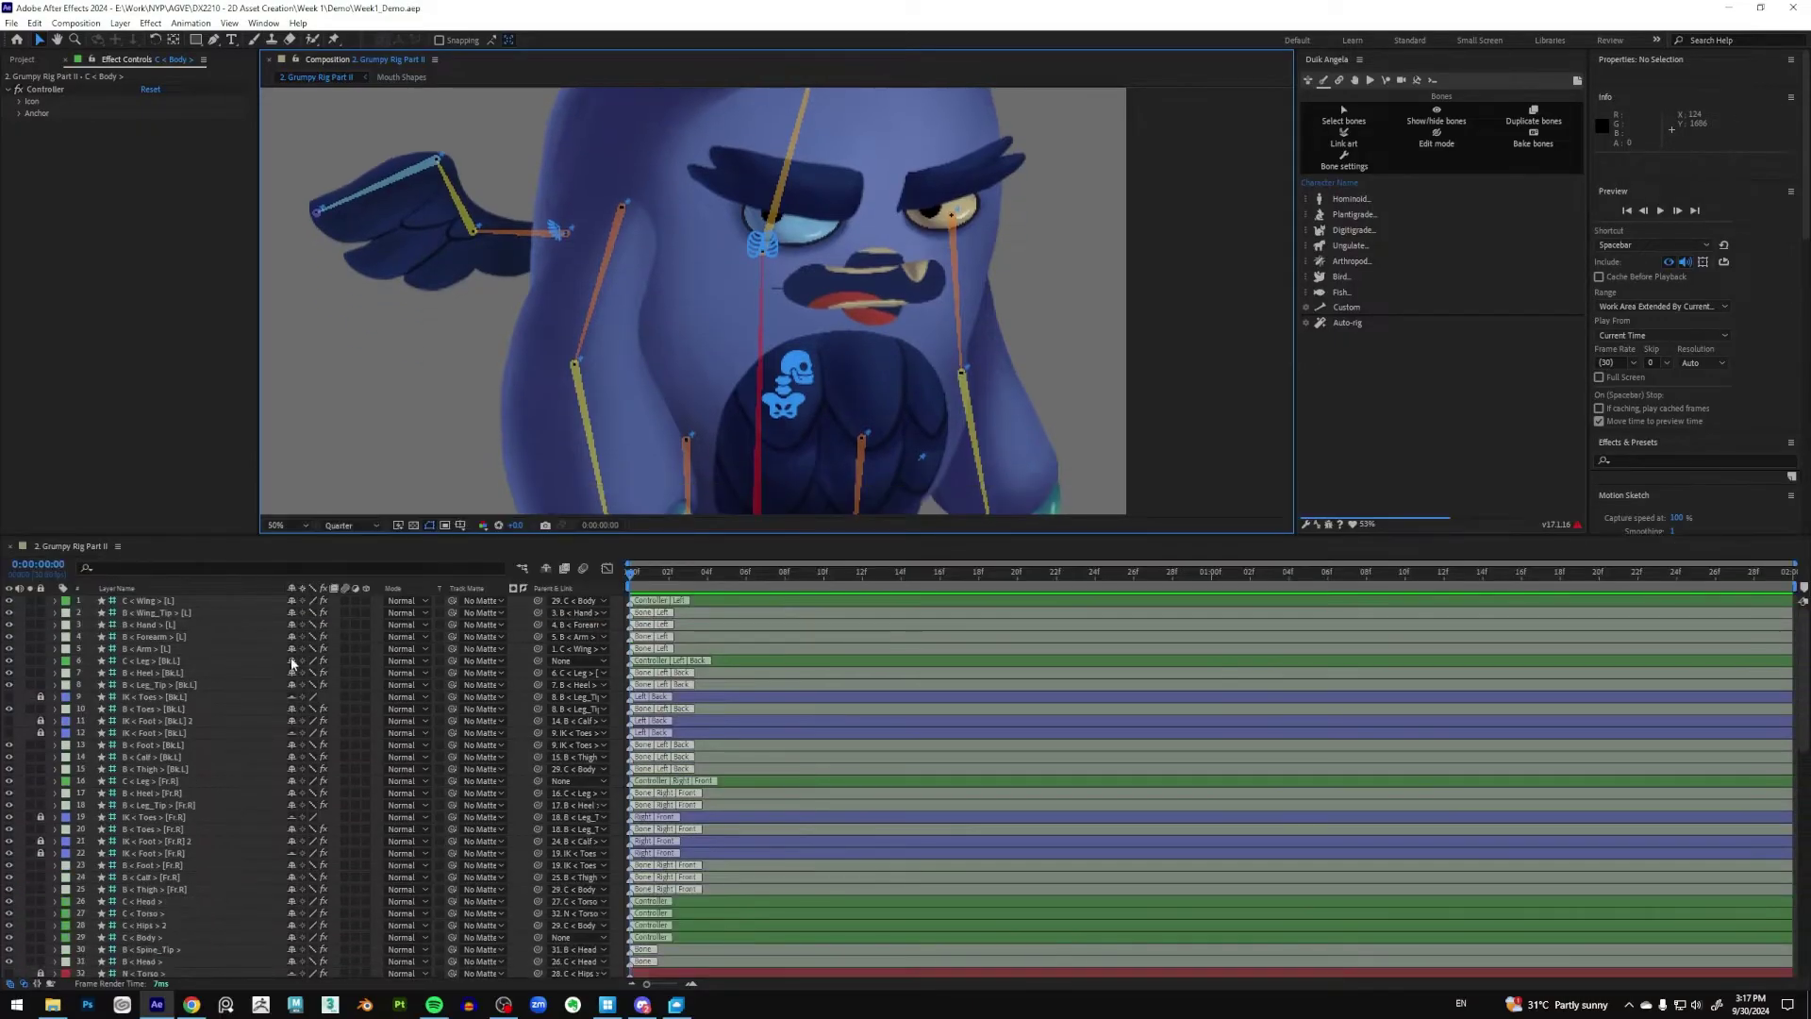
{"action": "scroll", "coordinate": [293, 666], "scroll_direction": "down", "scroll_amount": 10}
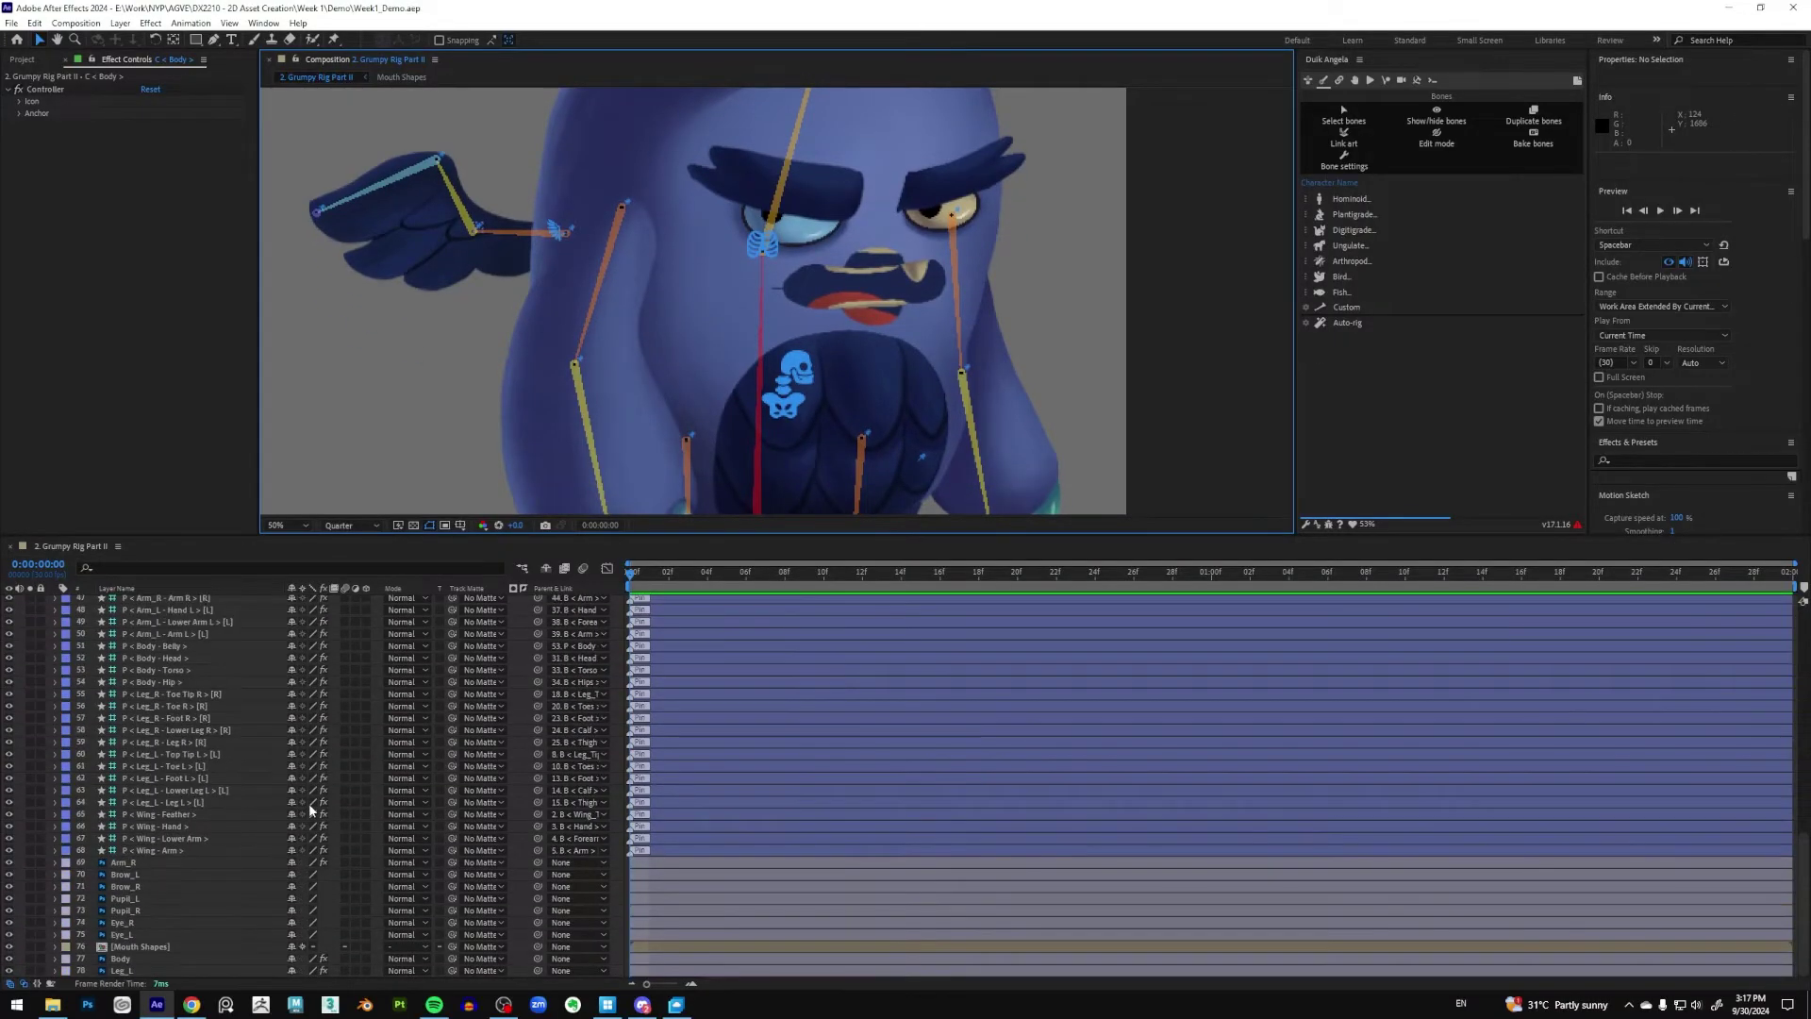
{"action": "scroll", "coordinate": [300, 736], "scroll_direction": "up", "scroll_amount": 10}
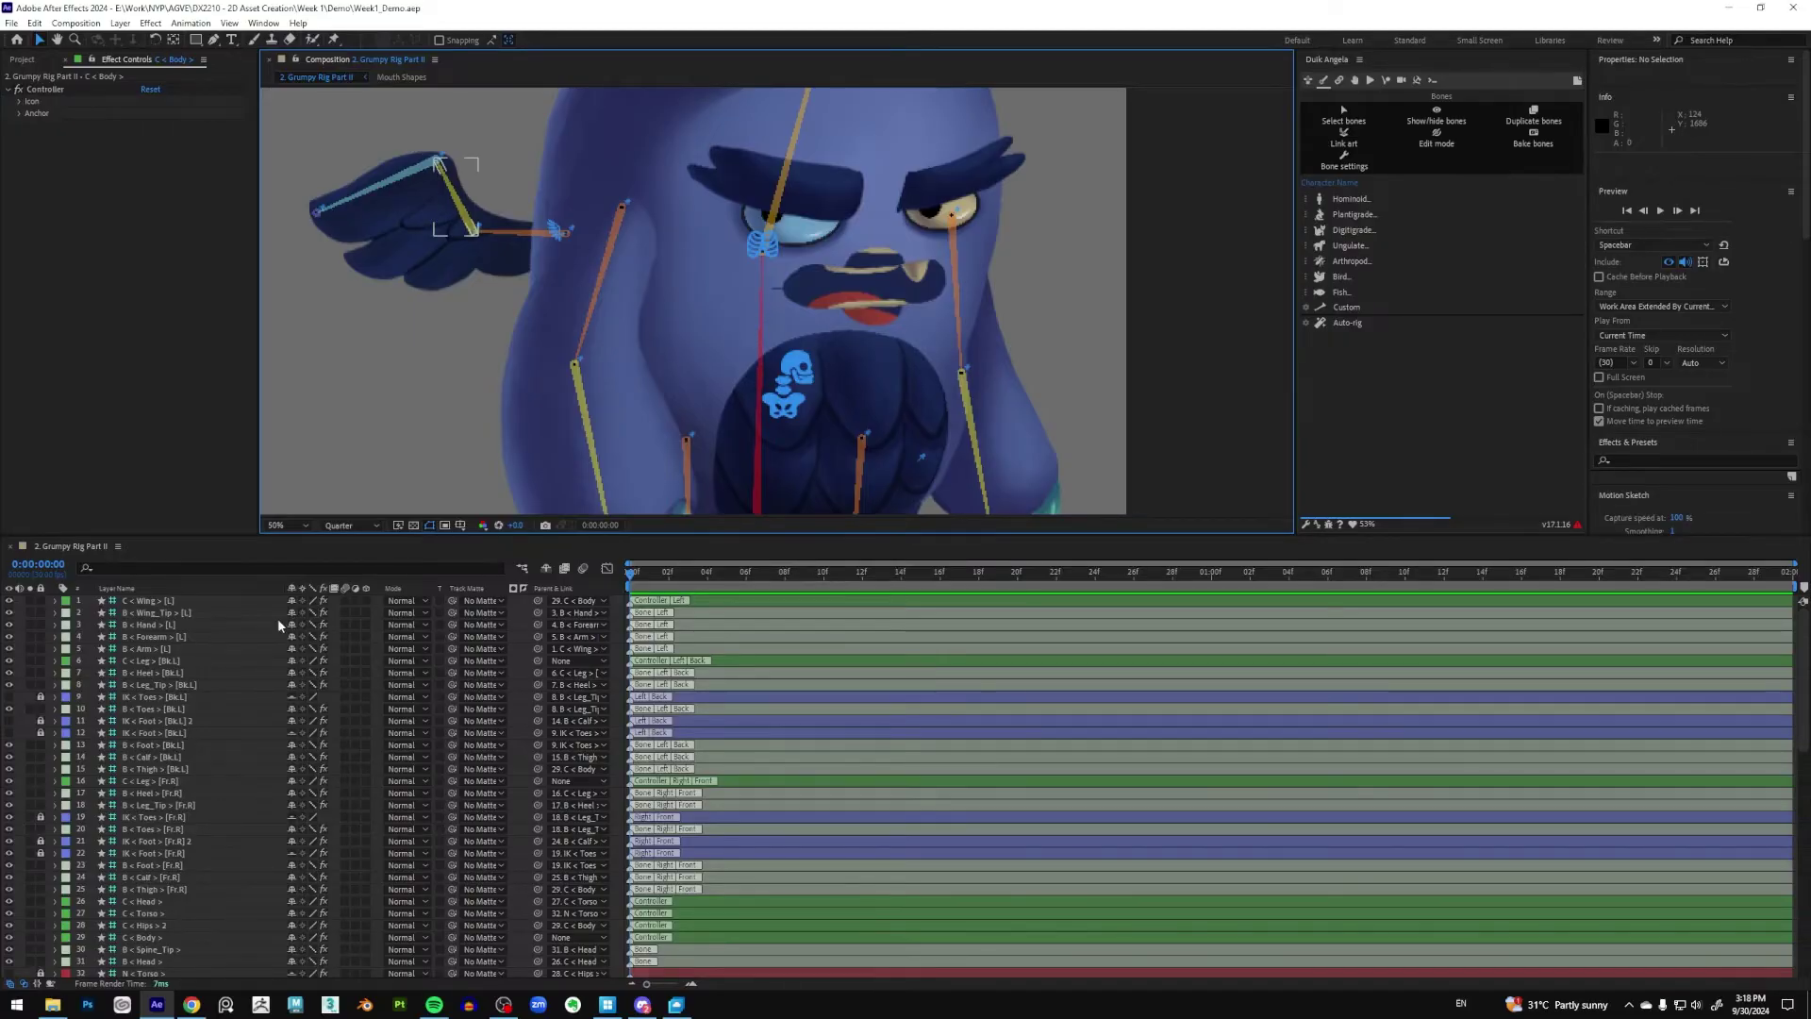
Mark every bone layer (B) of the wing, legs, spine and arms as shy, leaving out the controller layers
{"action": "left_click", "coordinate": [143, 614]}
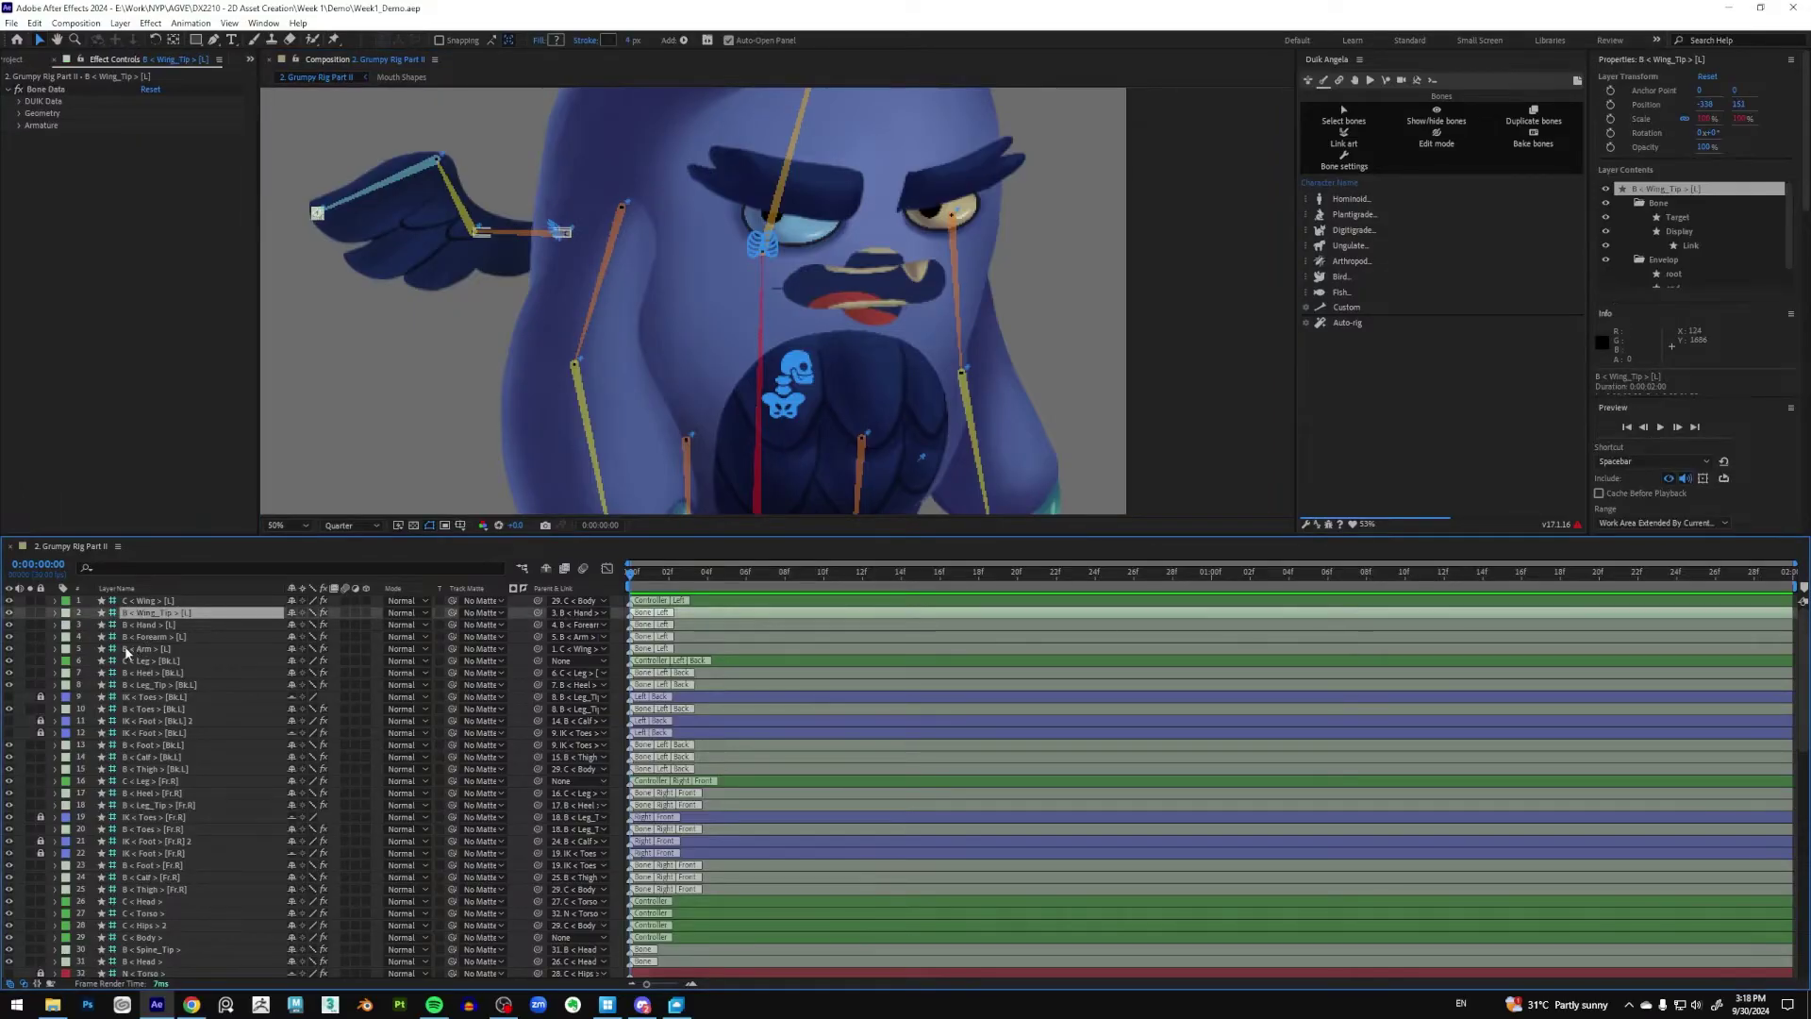
{"action": "left_click", "coordinate": [141, 649], "text": "shift"}
{"action": "left_click", "coordinate": [166, 672], "text": "ctrl"}
{"action": "left_click", "coordinate": [152, 685], "text": "ctrl"}
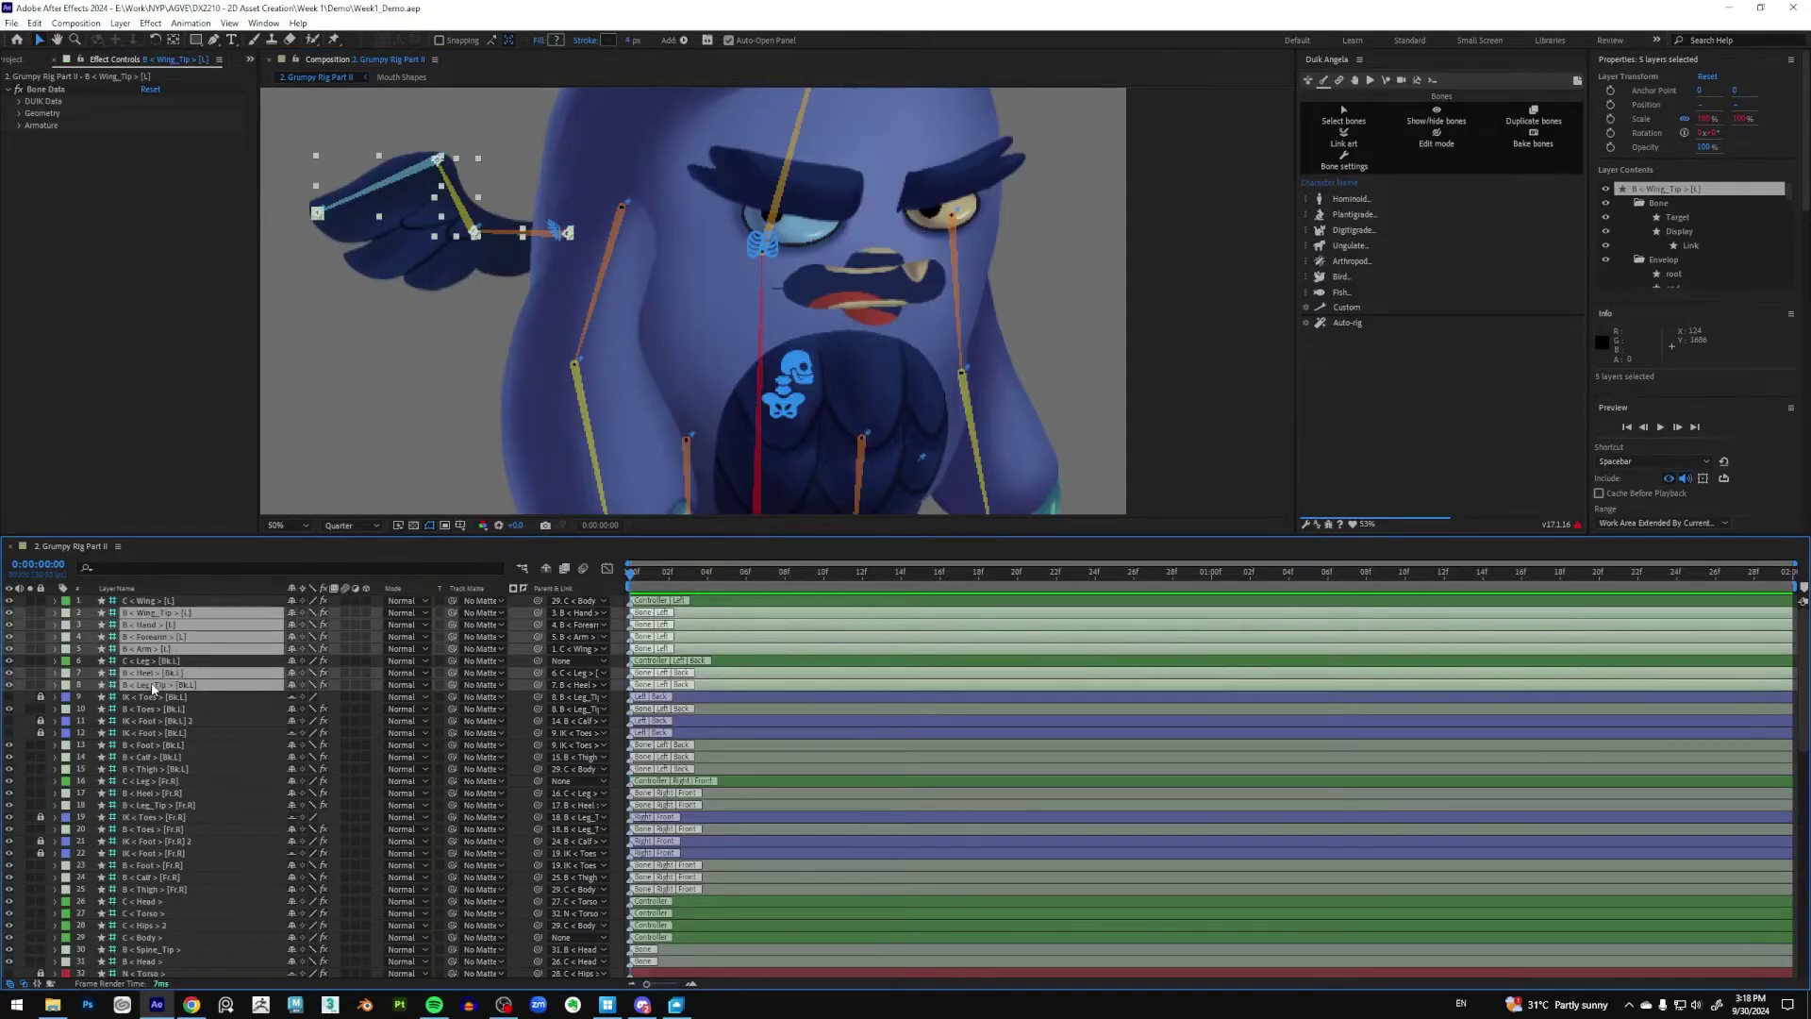
{"action": "left_click", "coordinate": [152, 709], "text": "ctrl"}
{"action": "left_click", "coordinate": [151, 745], "text": "ctrl"}
{"action": "left_click", "coordinate": [149, 756], "text": "ctrl"}
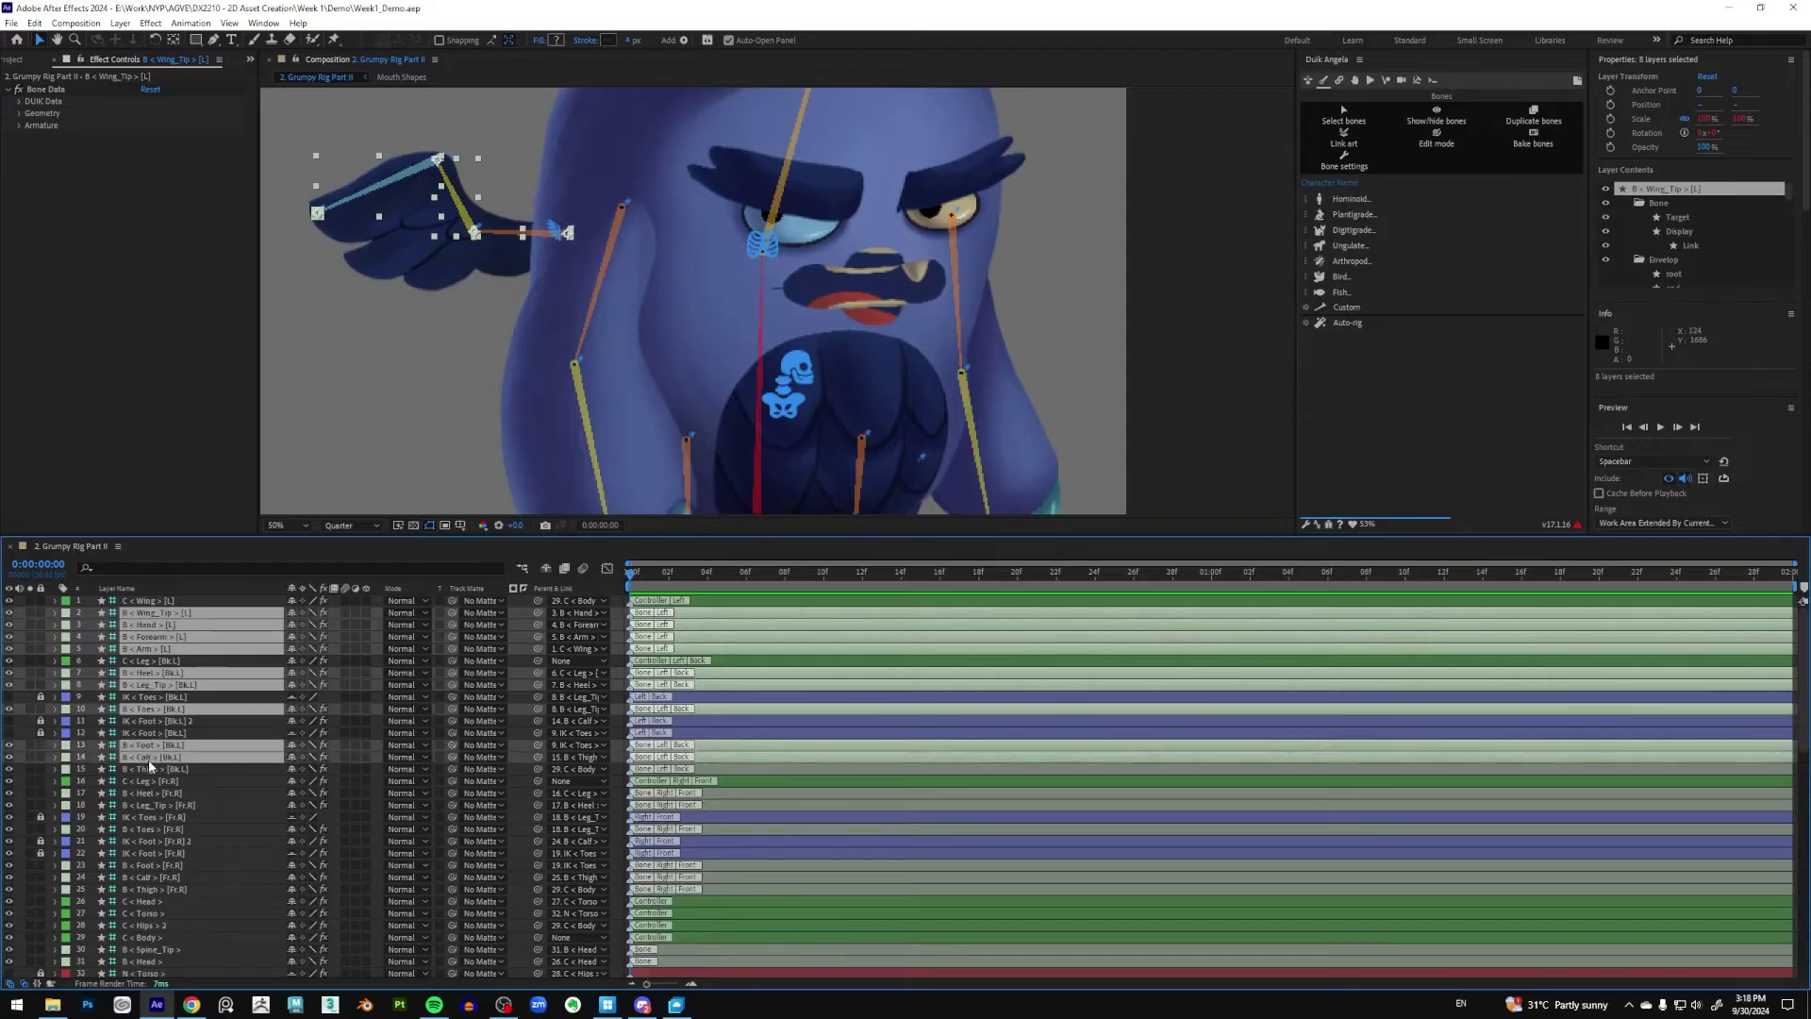
{"action": "left_click", "coordinate": [149, 768], "text": "ctrl"}
{"action": "left_click", "coordinate": [149, 794], "text": "ctrl"}
{"action": "left_click", "coordinate": [149, 806], "text": "ctrl"}
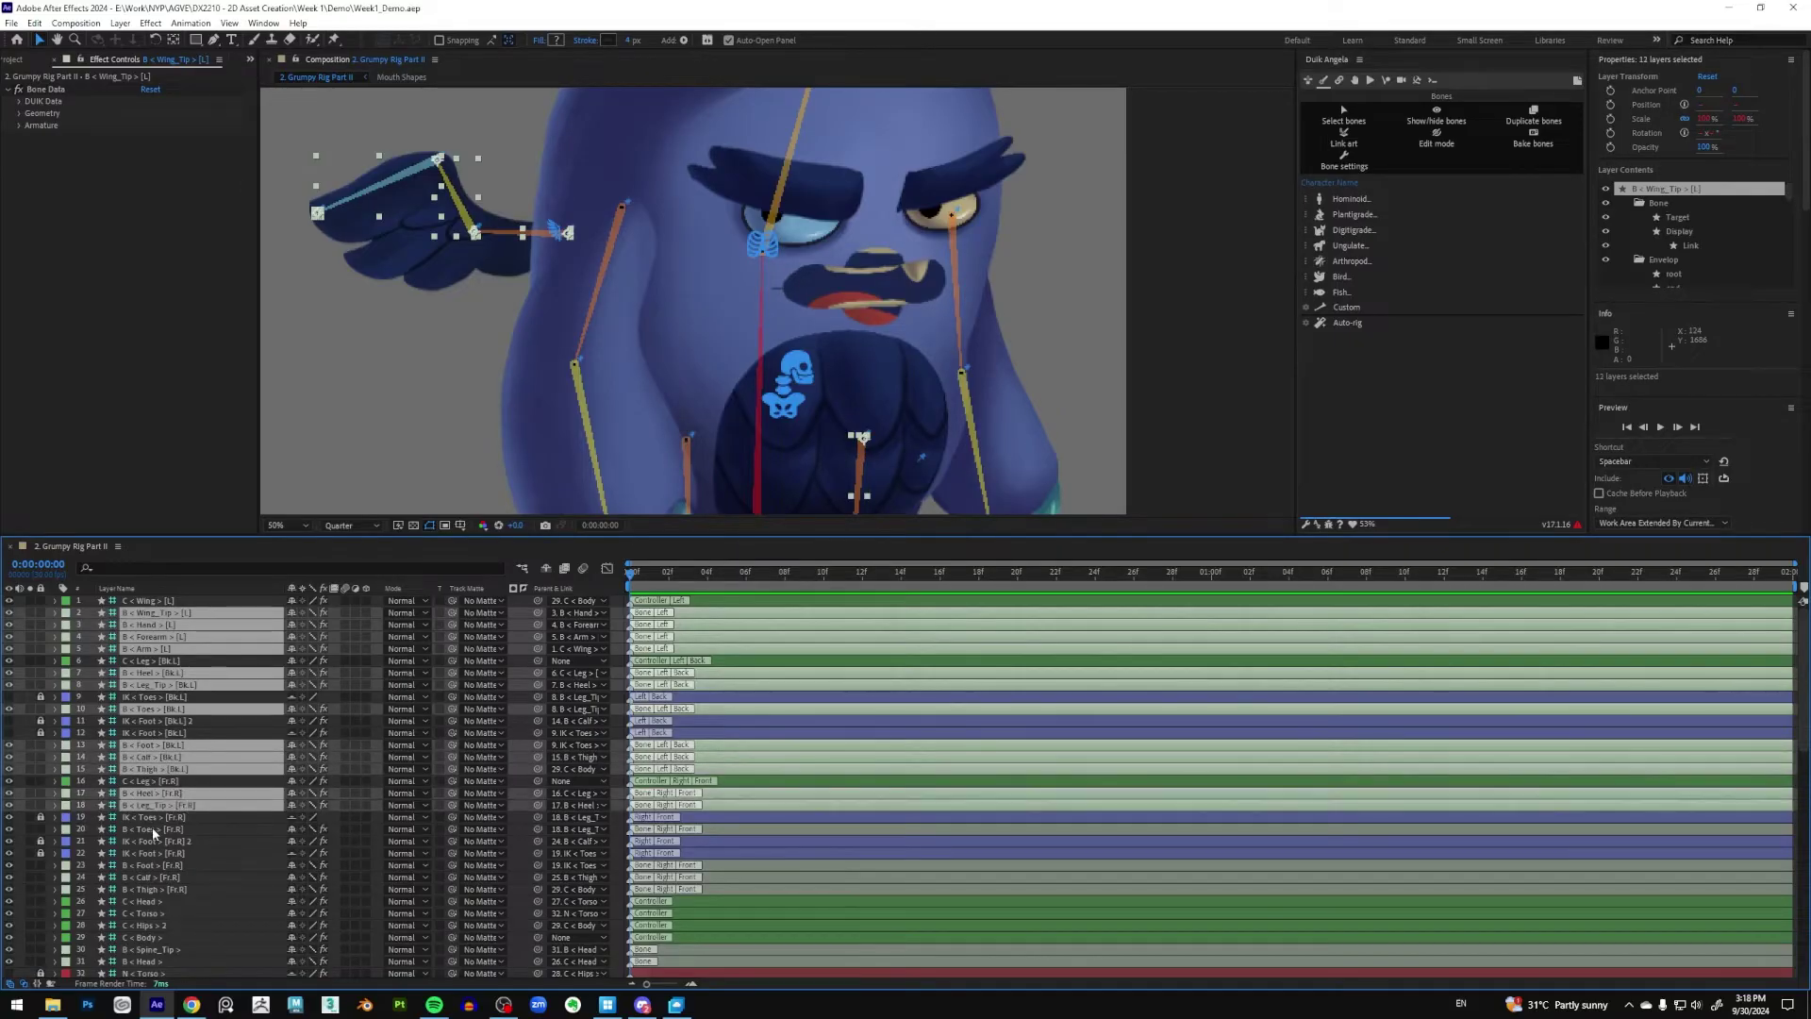
{"action": "left_click", "coordinate": [151, 829], "text": "ctrl"}
{"action": "left_click", "coordinate": [151, 865], "text": "ctrl"}
{"action": "left_click", "coordinate": [150, 875], "text": "ctrl"}
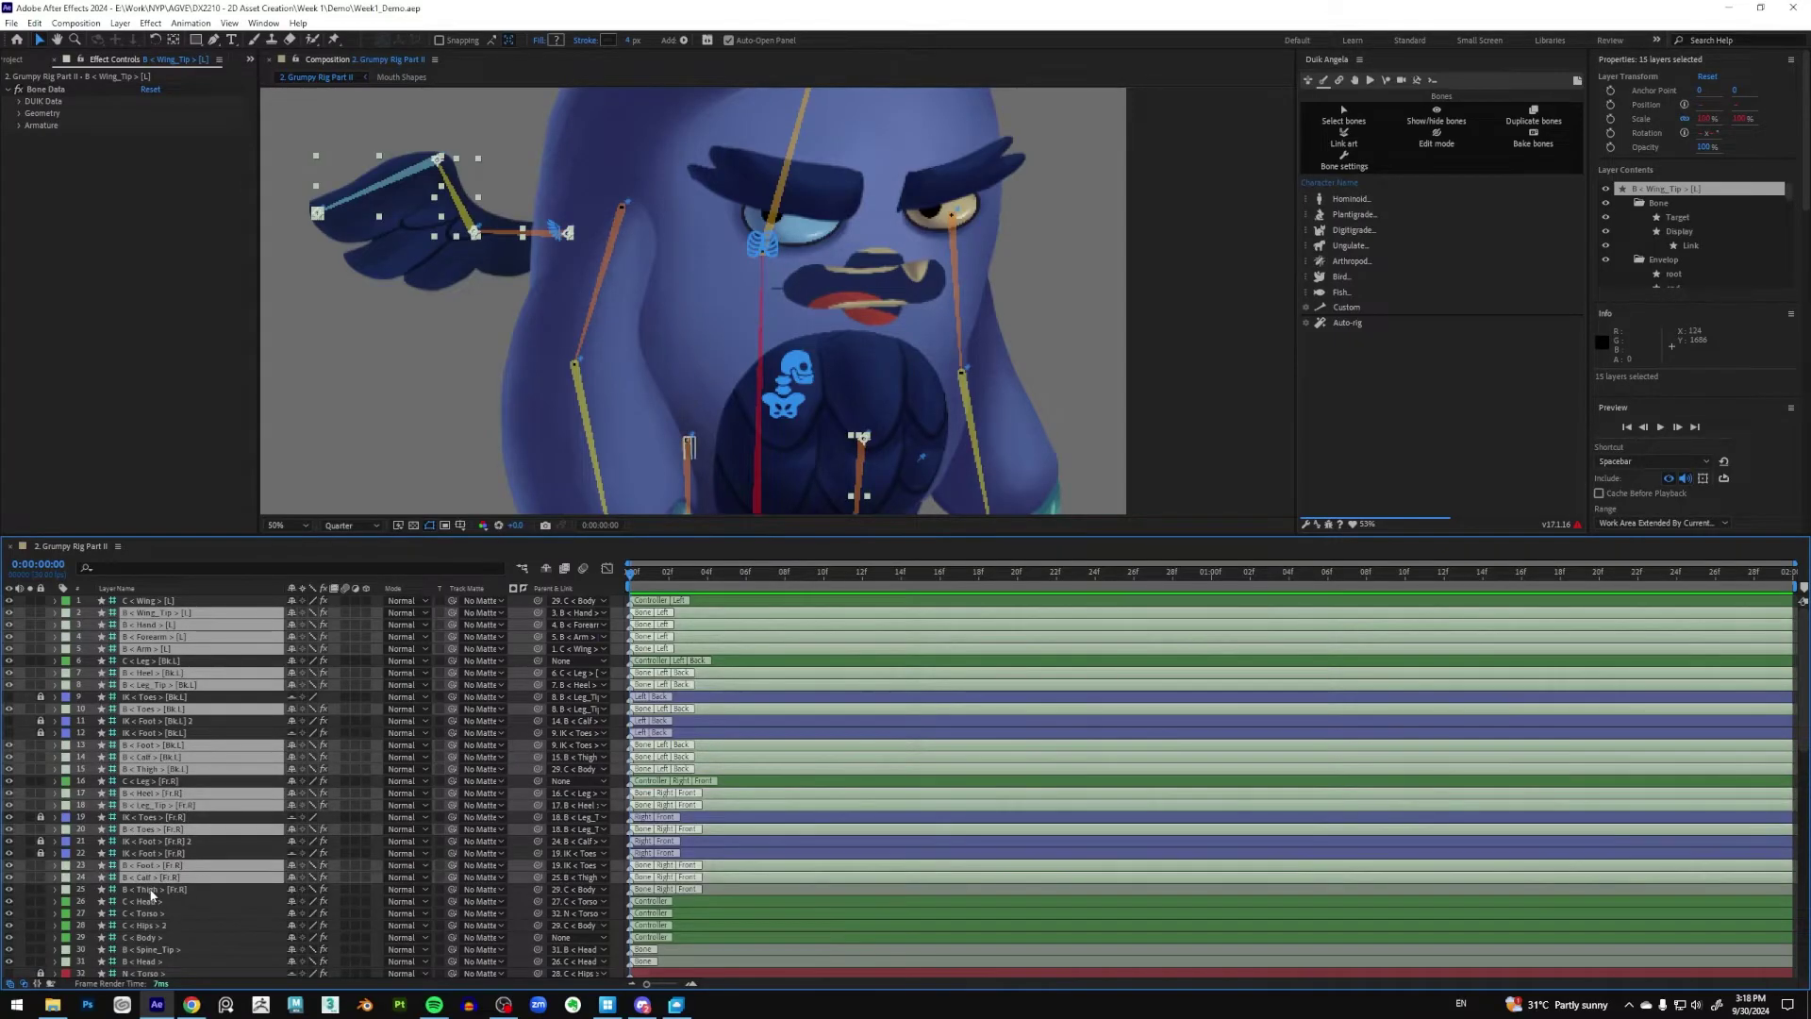
{"action": "left_click", "coordinate": [150, 889], "text": "ctrl"}
{"action": "scroll", "coordinate": [159, 849], "scroll_direction": "down", "scroll_amount": 4}
{"action": "left_click", "coordinate": [161, 806], "text": "ctrl"}
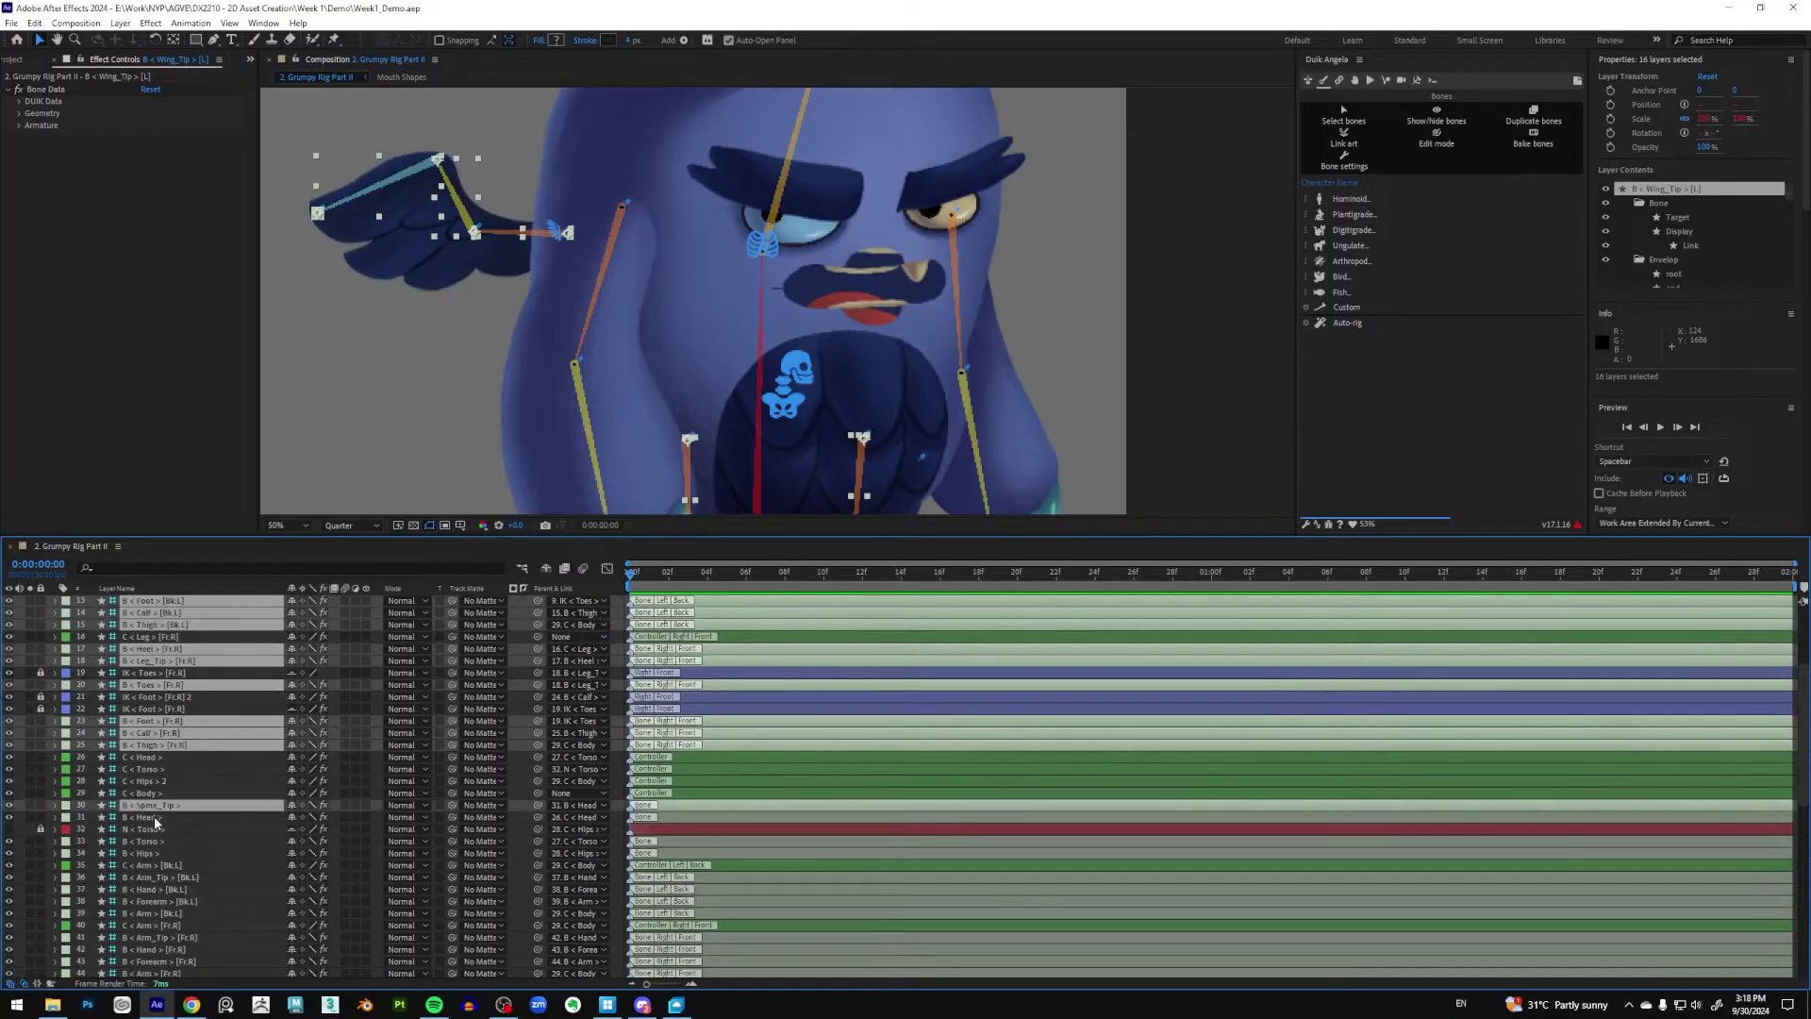
{"action": "left_click", "coordinate": [157, 817], "text": "ctrl"}
{"action": "left_click", "coordinate": [148, 842], "text": "ctrl"}
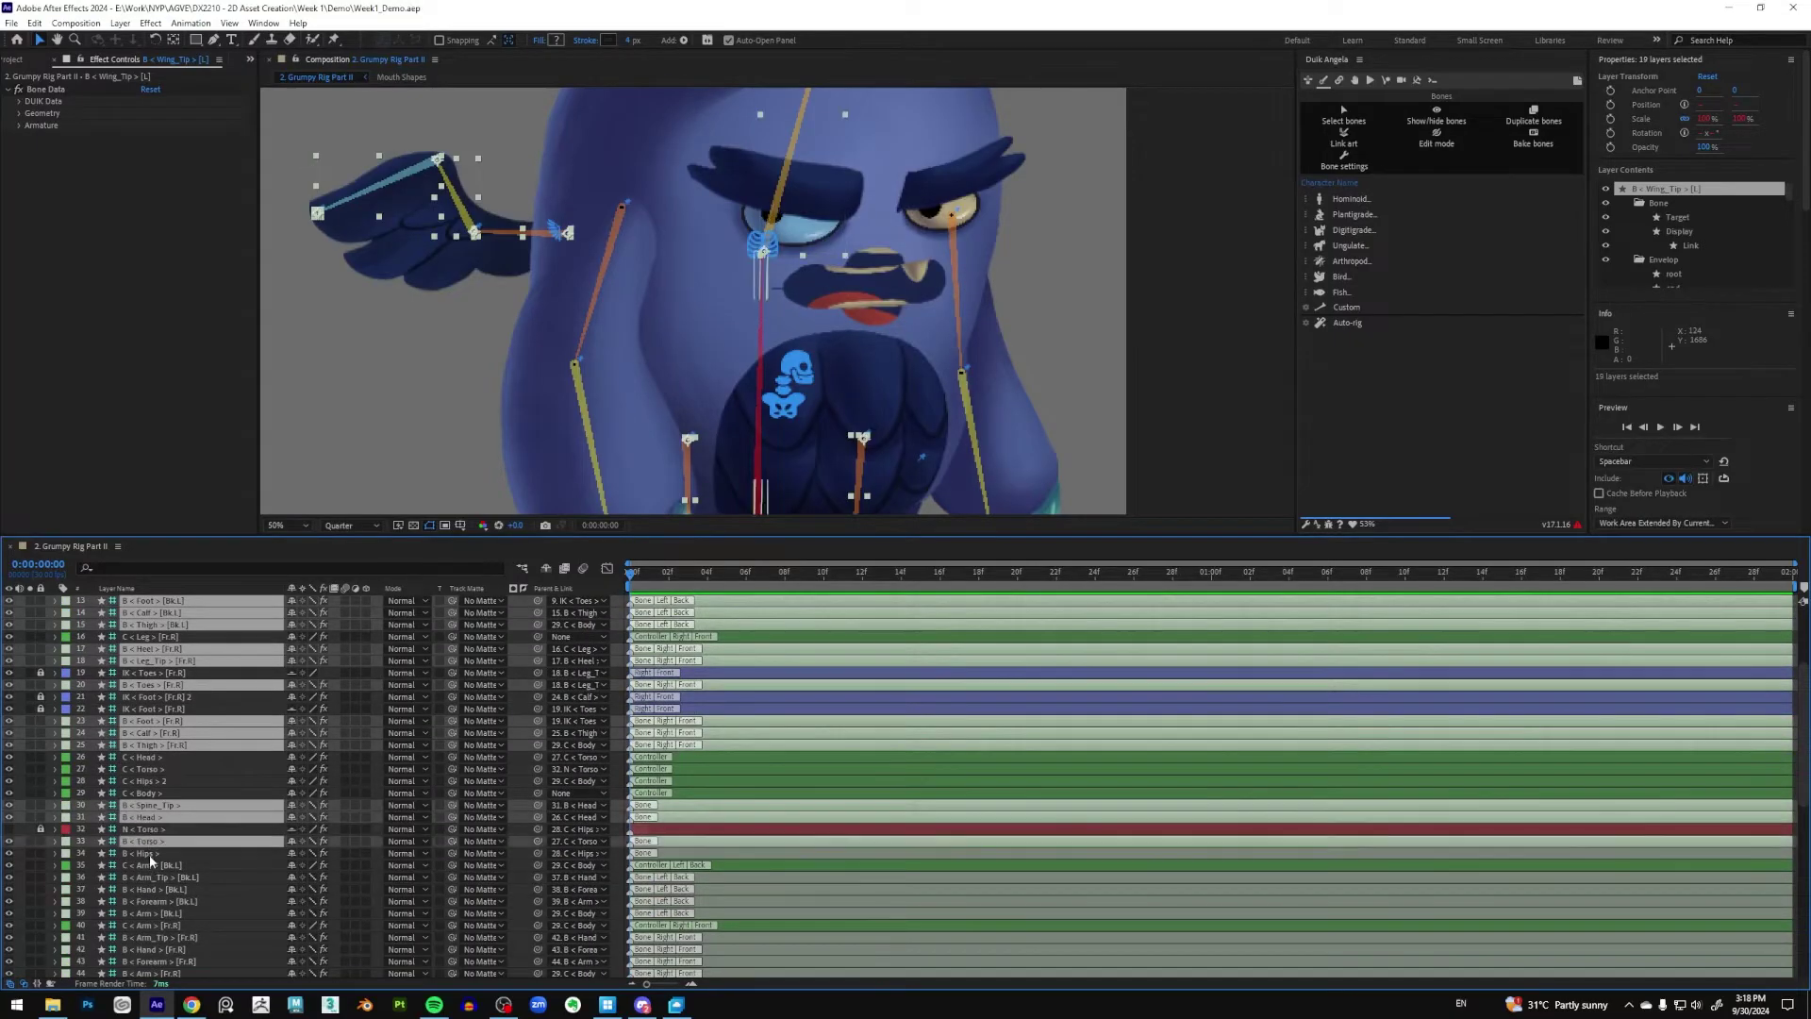
{"action": "left_click", "coordinate": [151, 854], "text": "ctrl"}
{"action": "left_click", "coordinate": [153, 877], "text": "ctrl"}
{"action": "left_click", "coordinate": [151, 889], "text": "ctrl"}
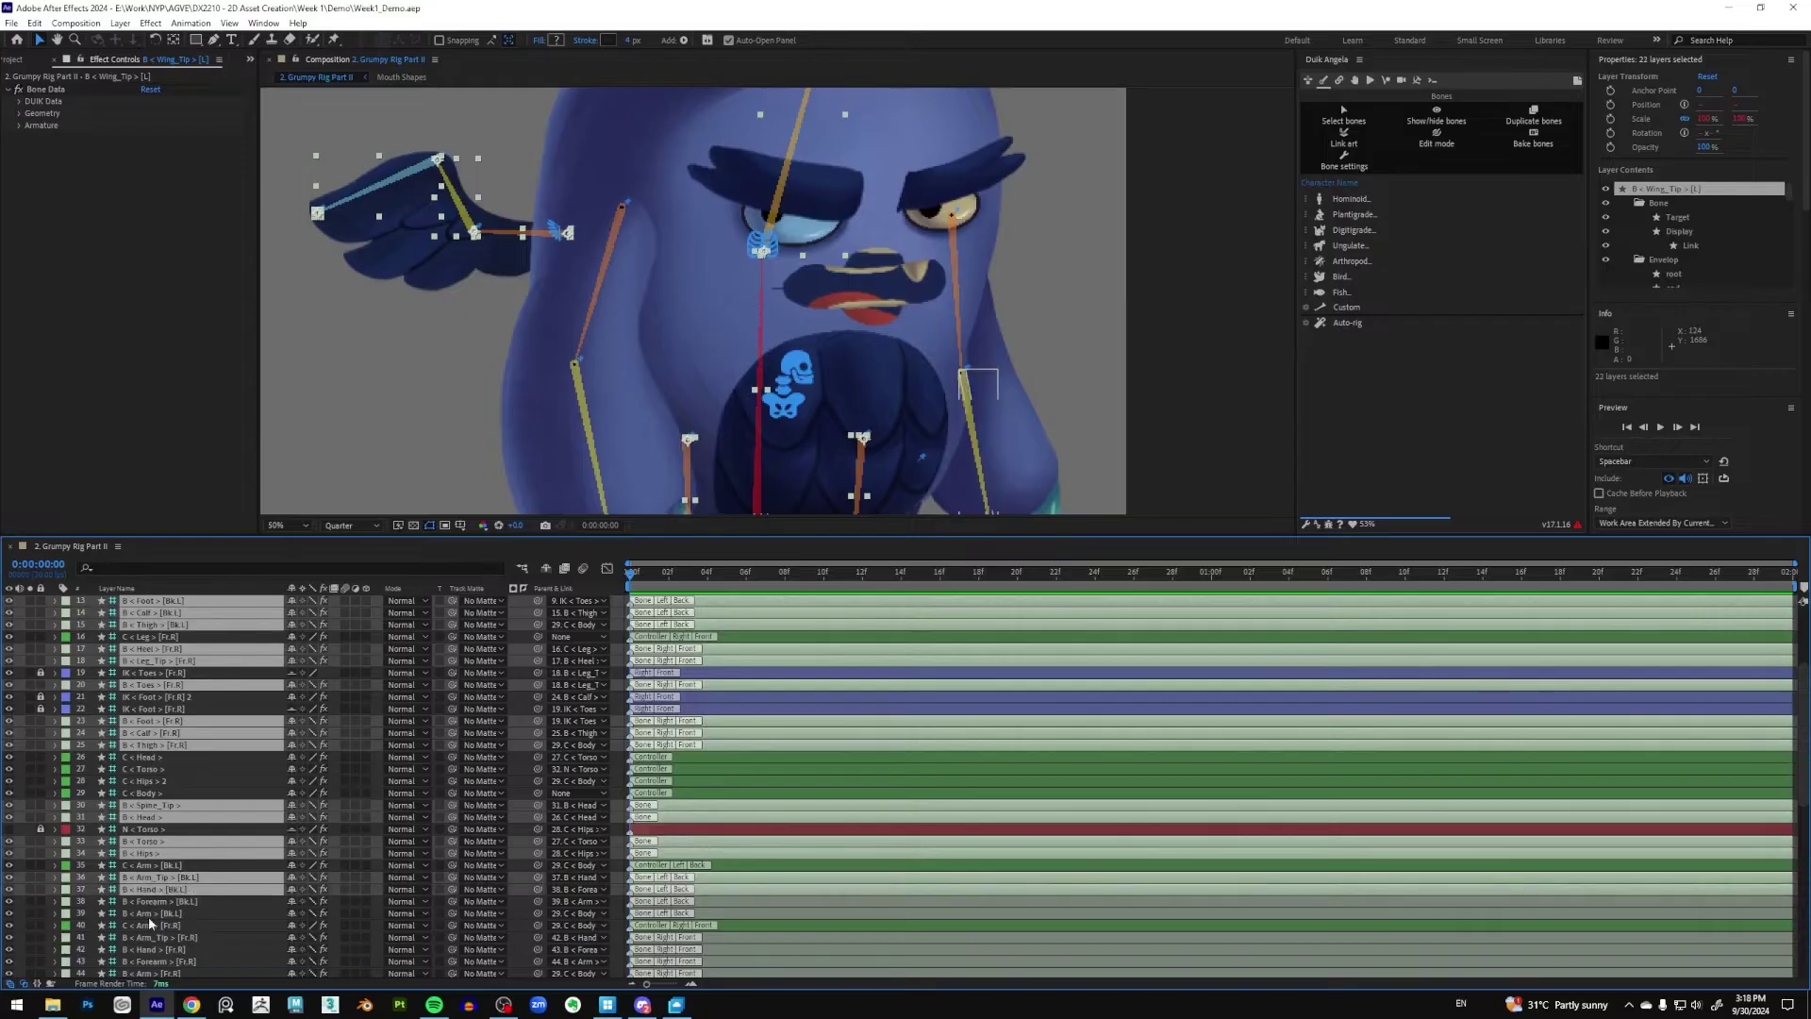
{"action": "left_click", "coordinate": [153, 901], "text": "ctrl"}
{"action": "left_click", "coordinate": [153, 913], "text": "ctrl"}
{"action": "scroll", "coordinate": [232, 889], "scroll_direction": "down", "scroll_amount": 5}
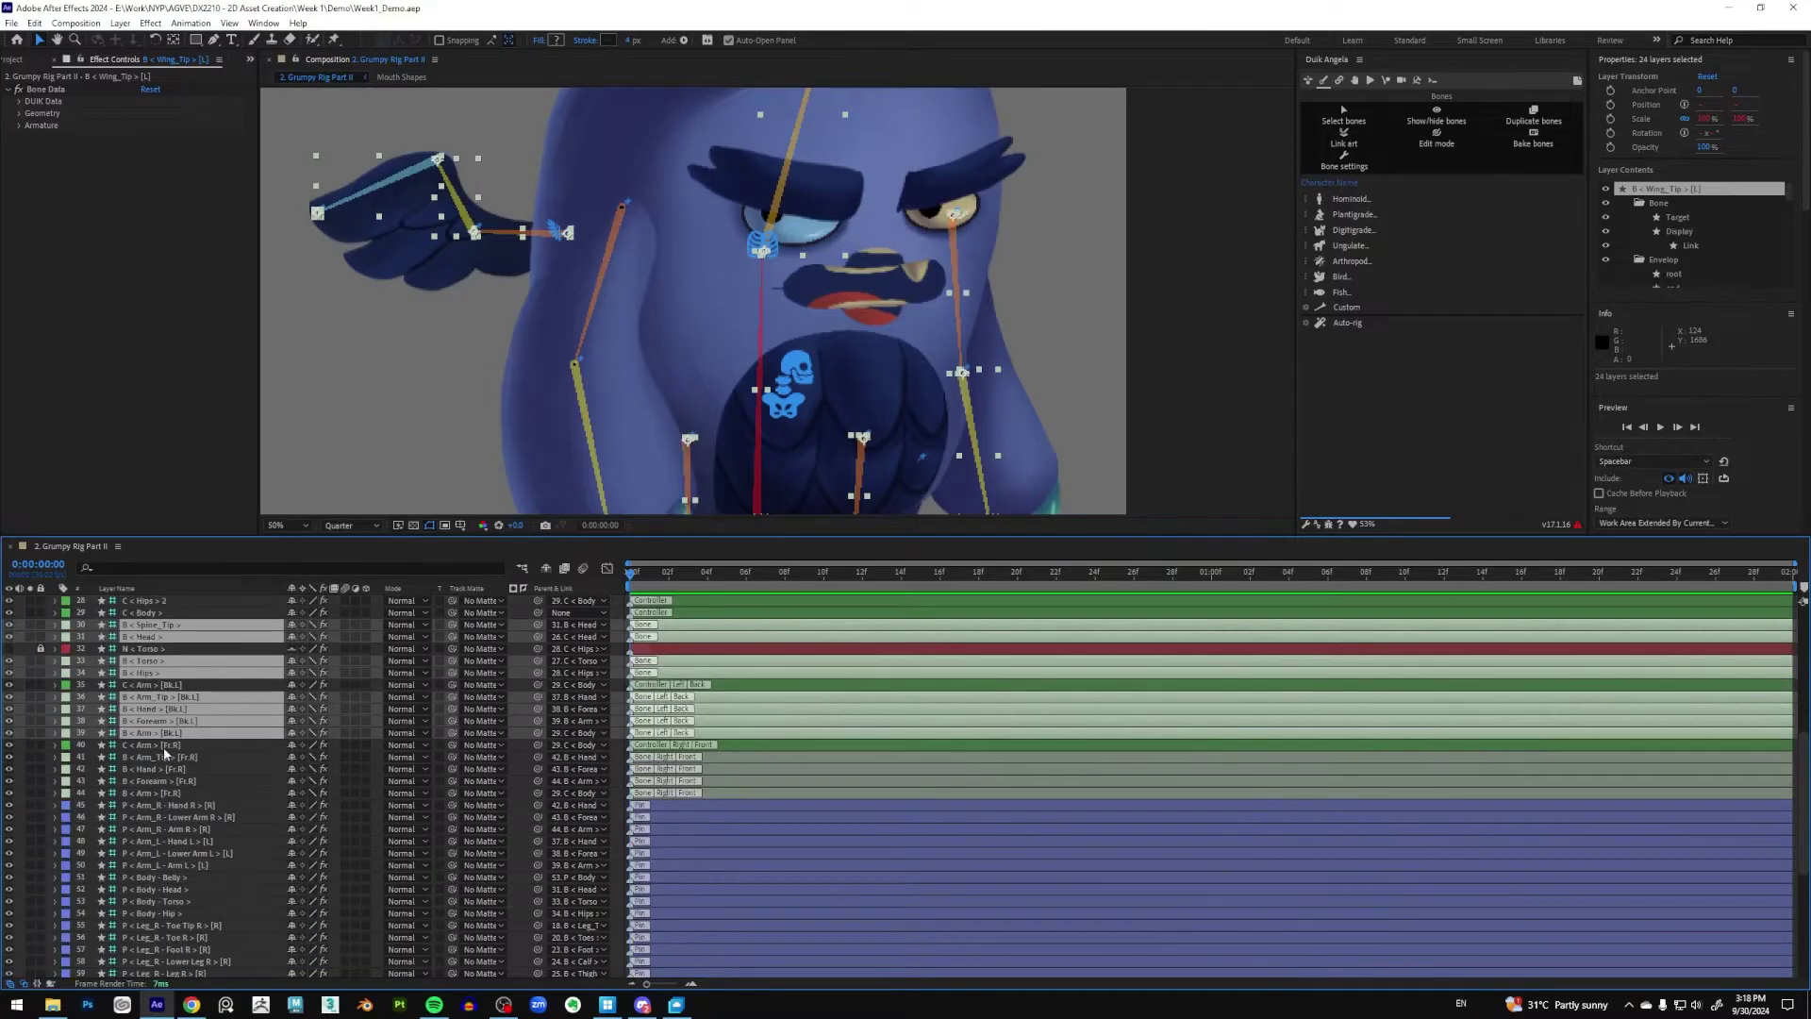
{"action": "left_click", "coordinate": [153, 758], "text": "ctrl"}
{"action": "left_click", "coordinate": [153, 769], "text": "ctrl"}
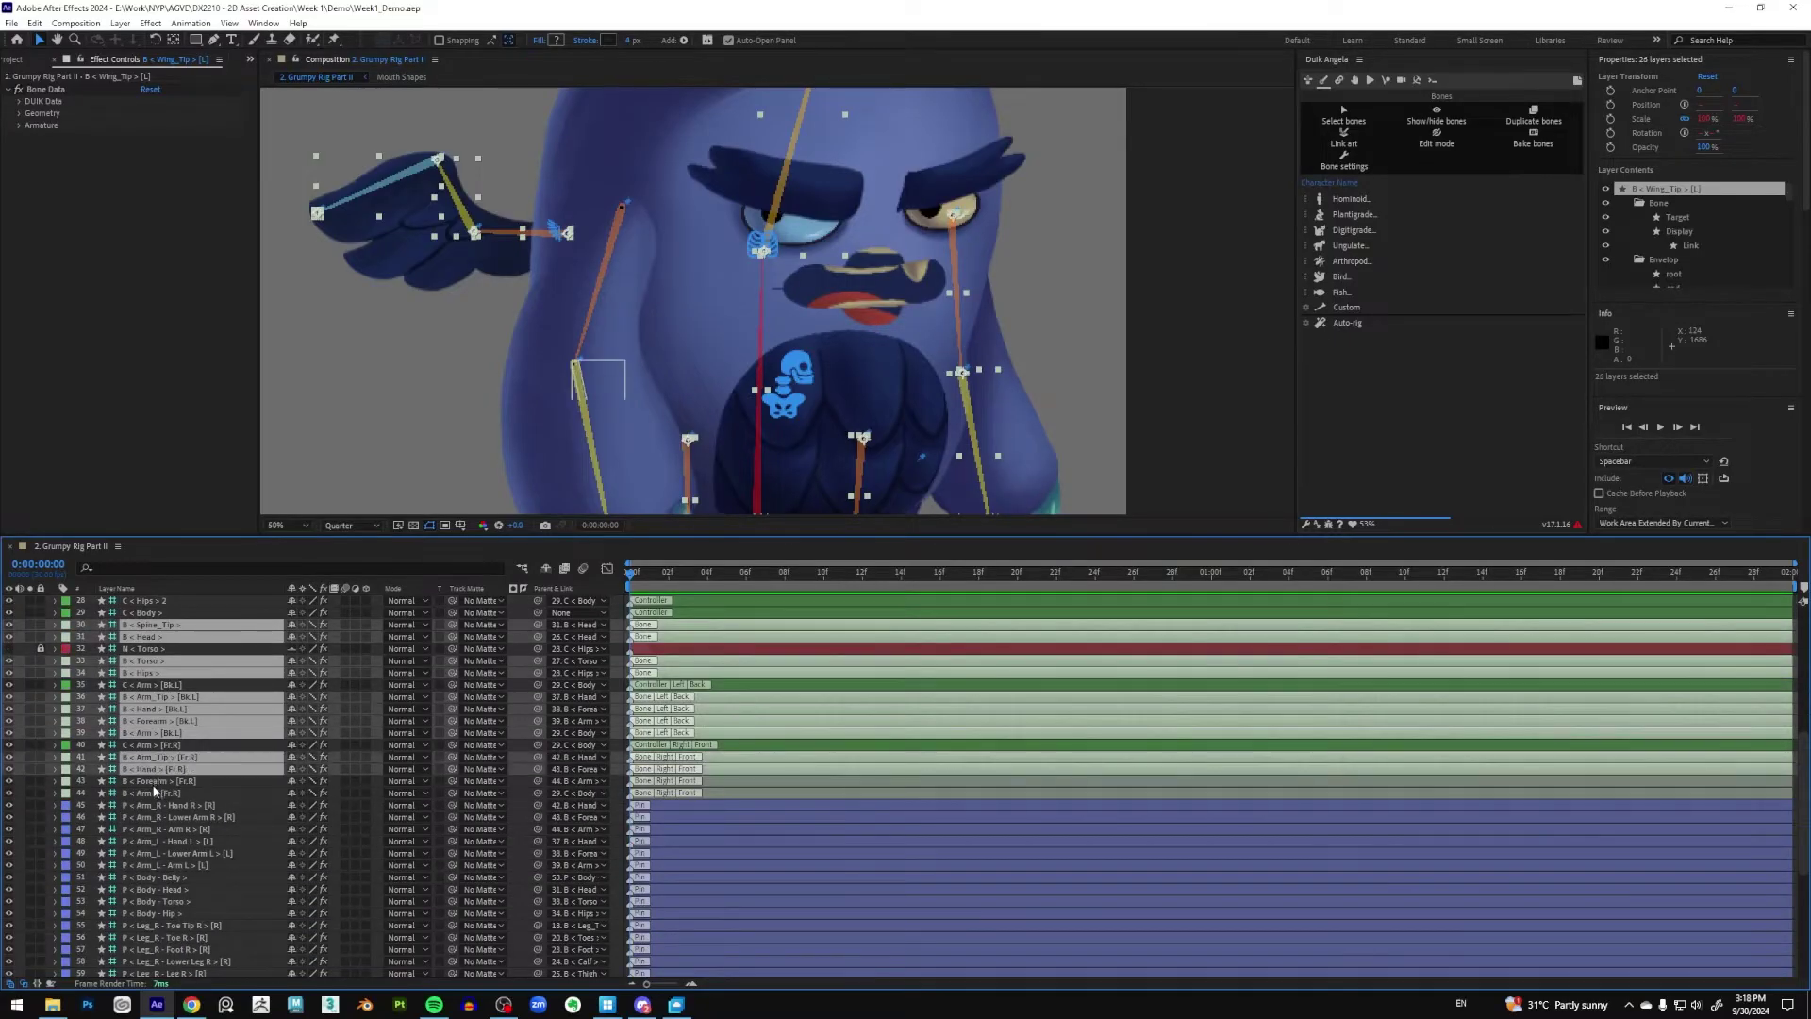
{"action": "left_click", "coordinate": [153, 781], "text": "ctrl"}
{"action": "left_click", "coordinate": [153, 793], "text": "ctrl"}
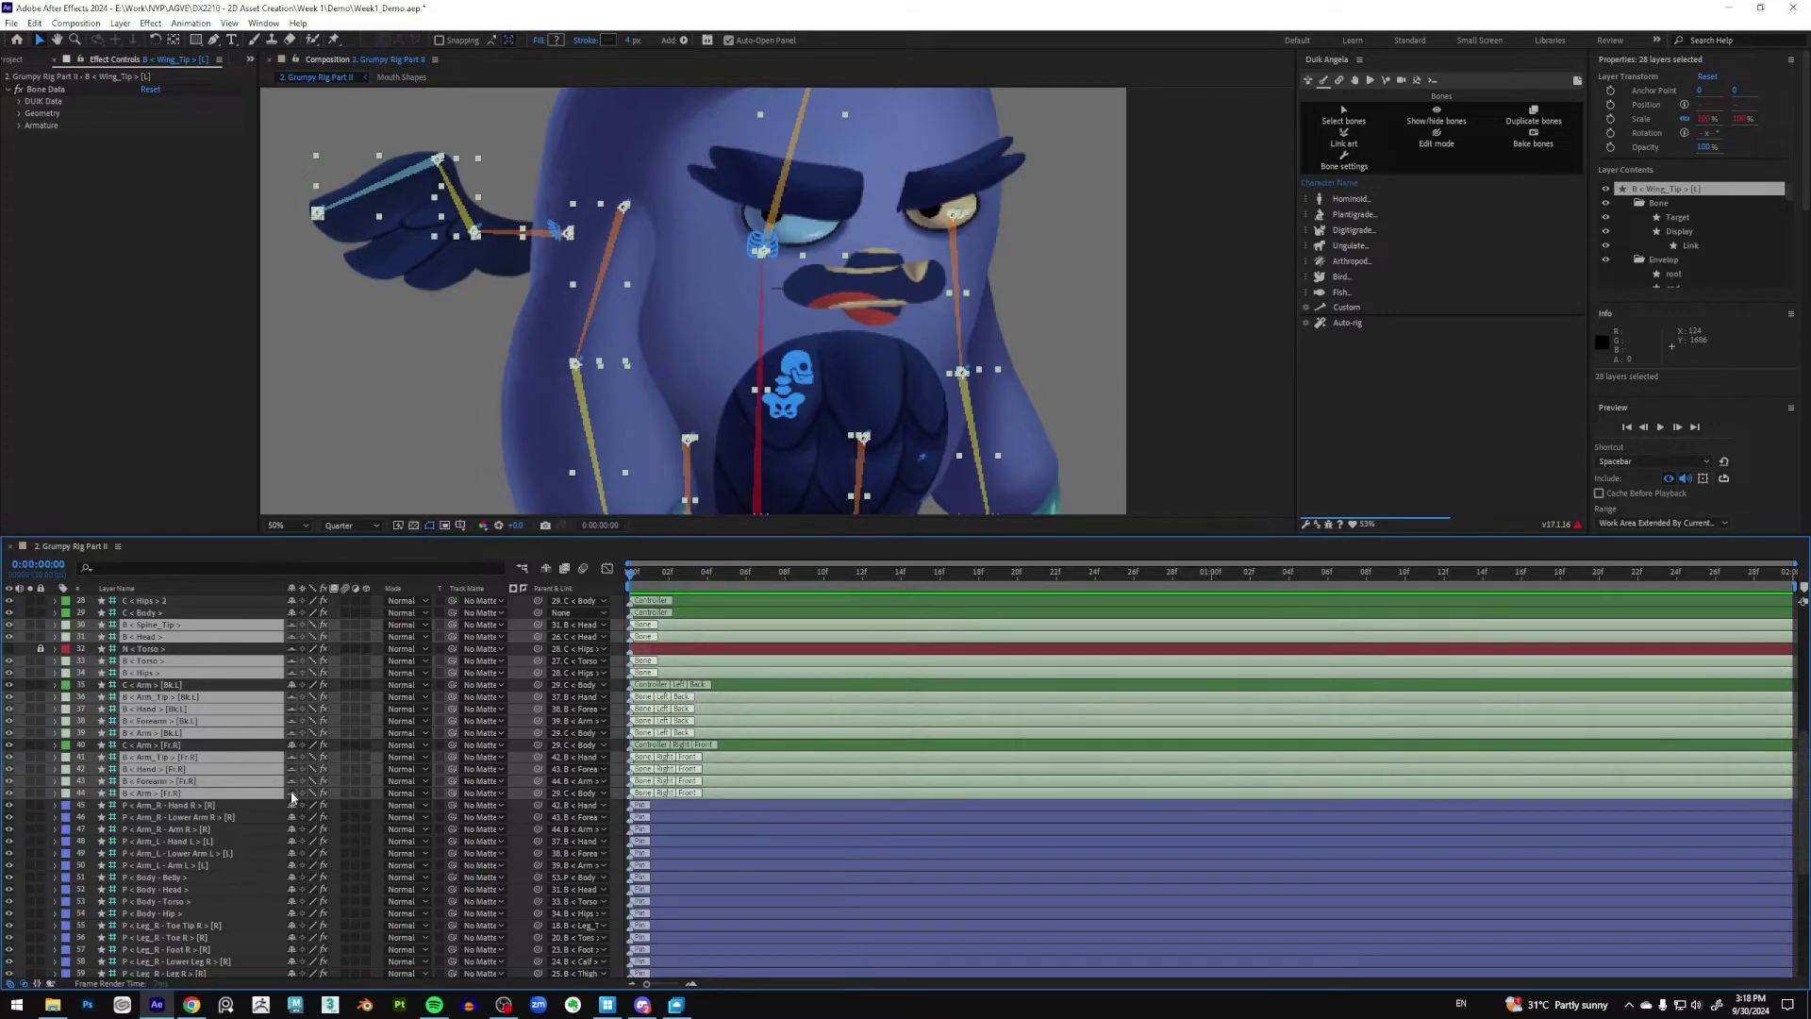
{"action": "scroll", "coordinate": [291, 661], "scroll_direction": "up", "scroll_amount": 9}
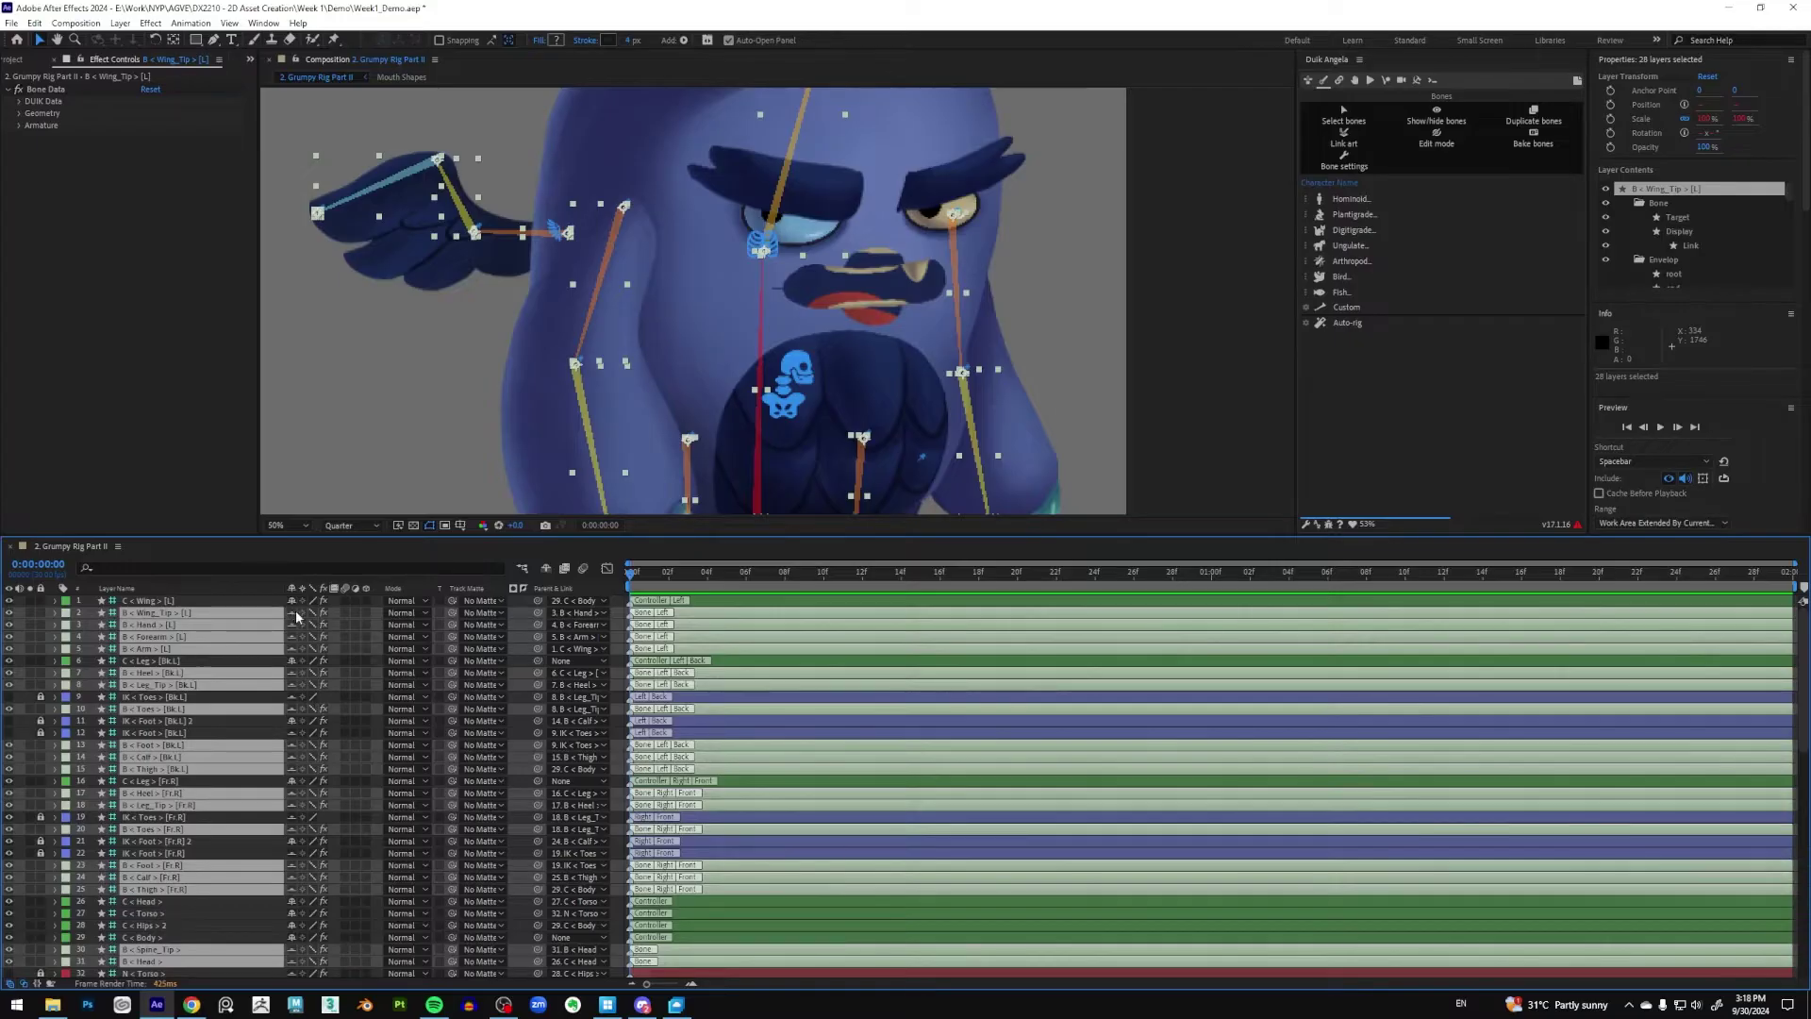
Check the layer stack with shy layers hidden, and mark the two leftover IK < Foot > 2 layers as shy
{"action": "left_click", "coordinate": [247, 601]}
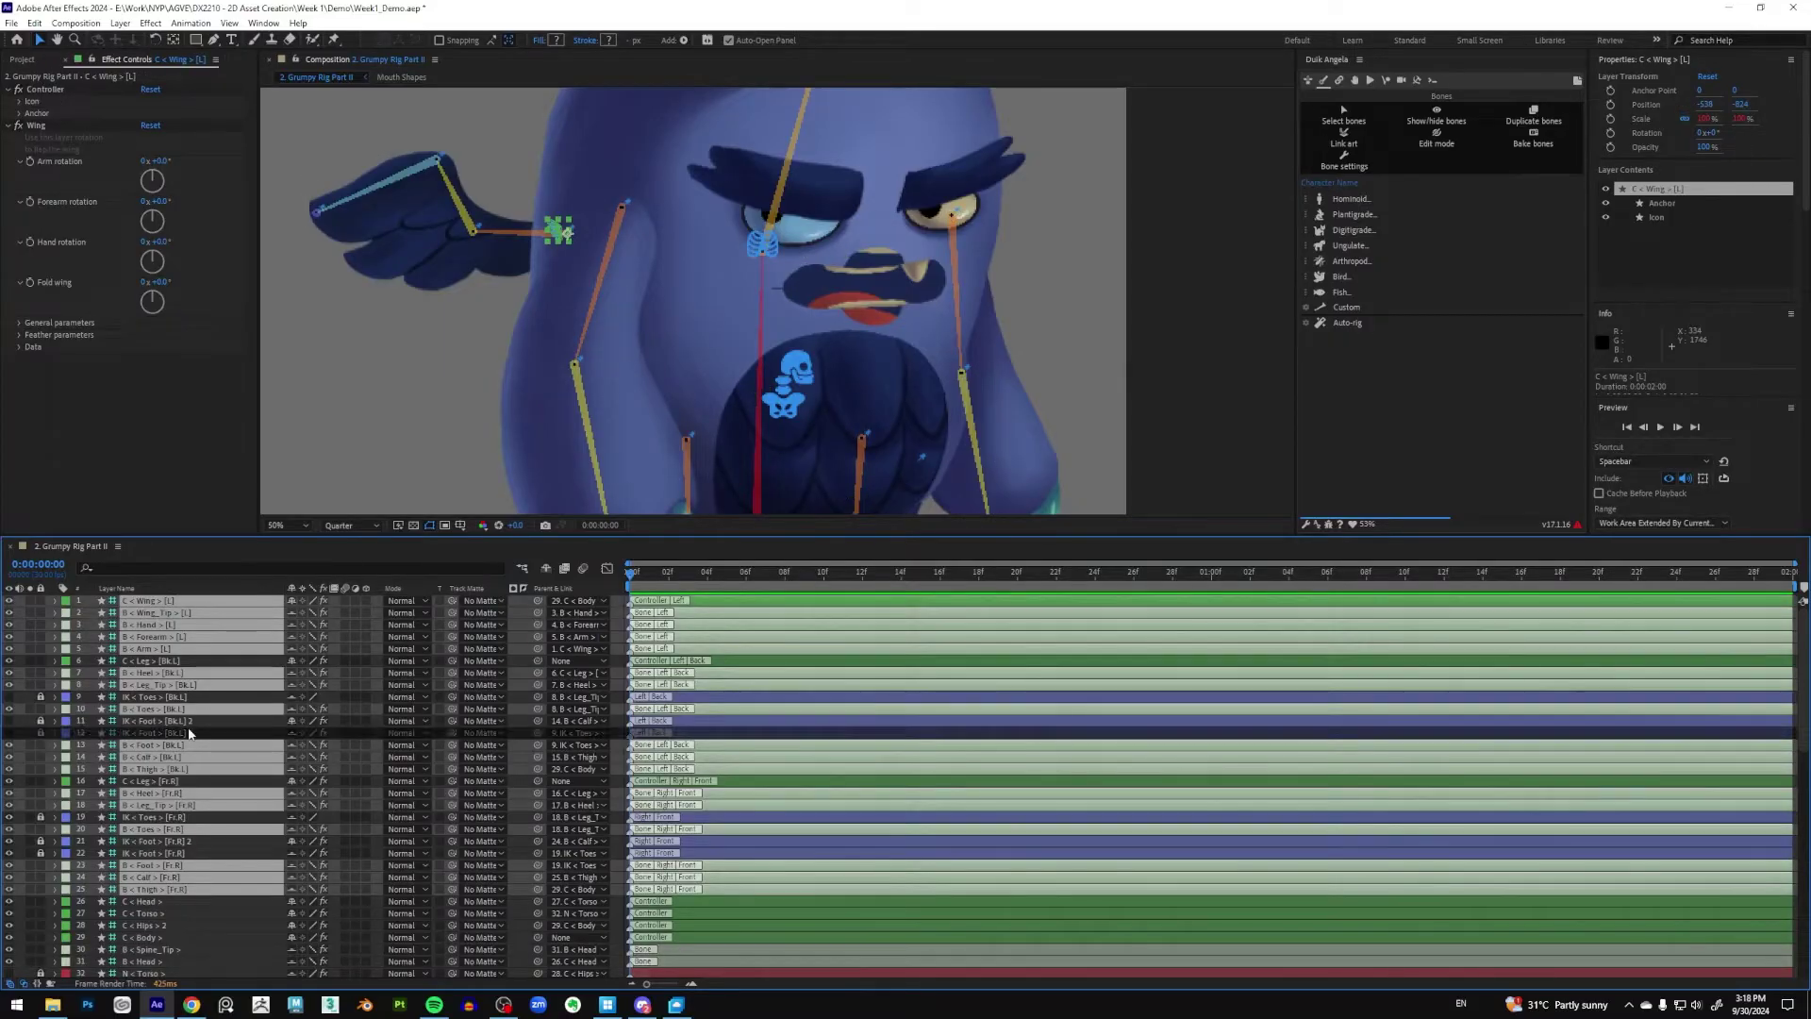
{"action": "left_click", "coordinate": [188, 734]}
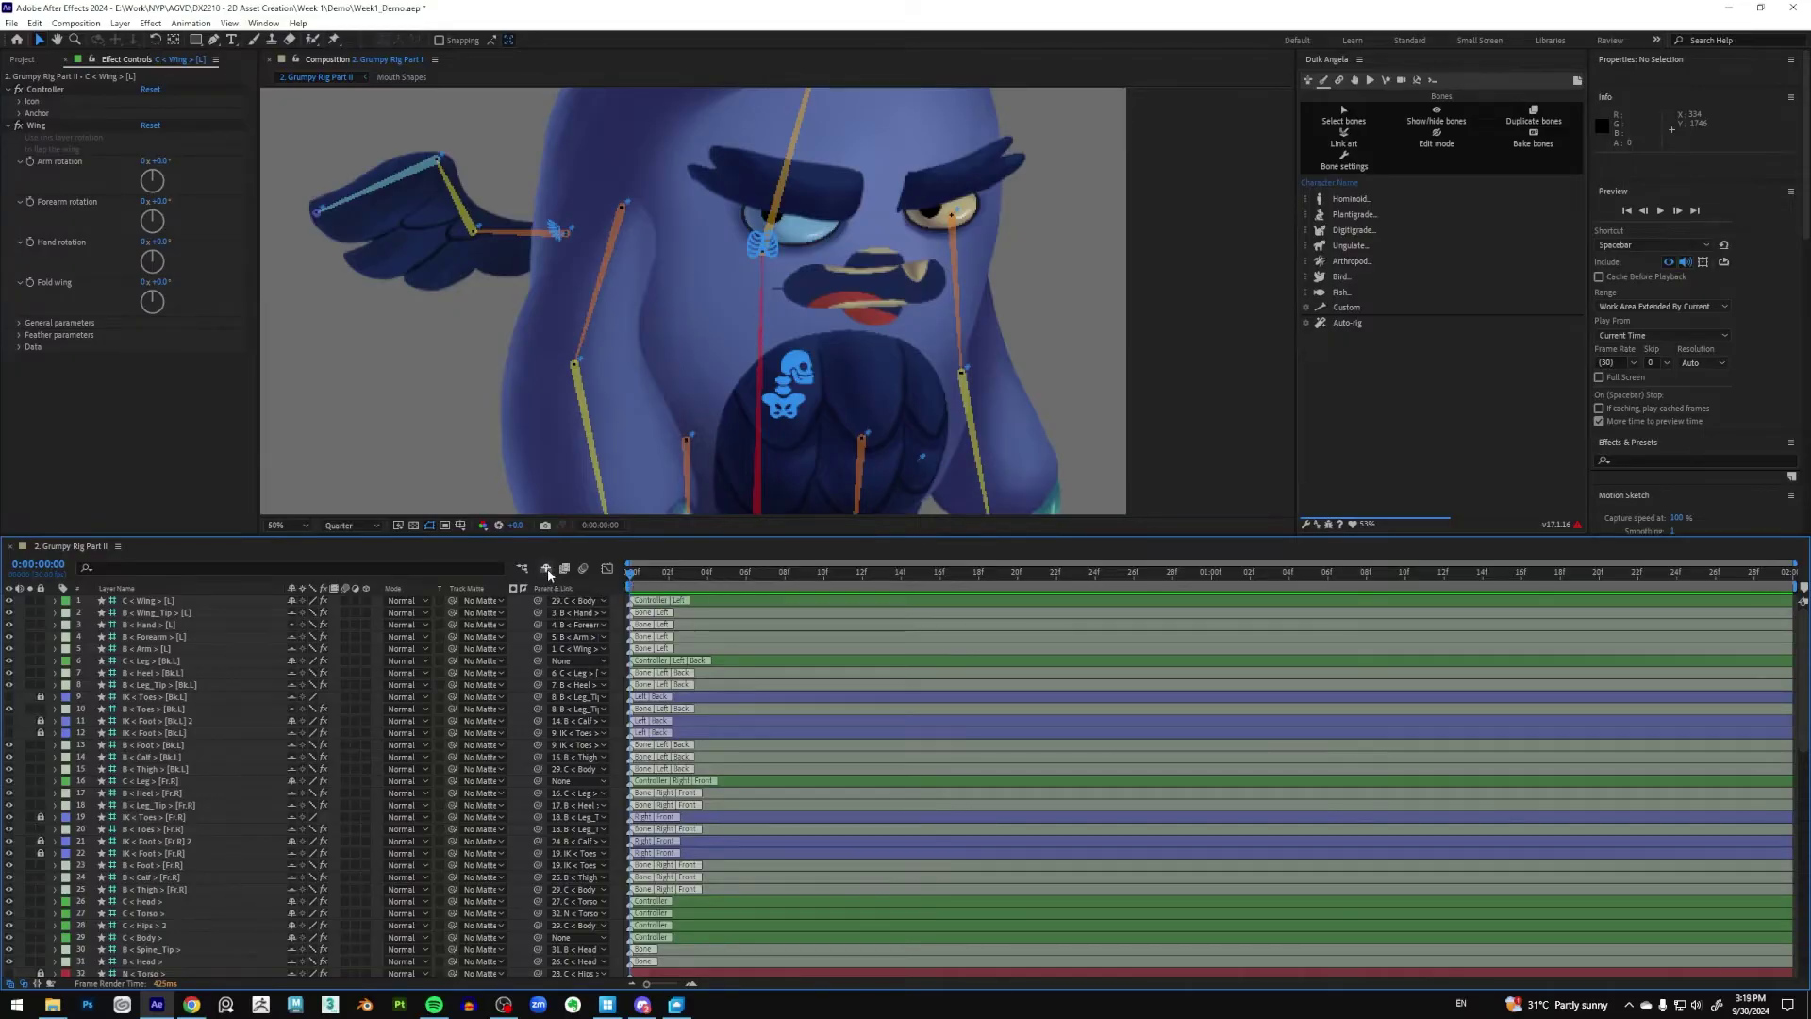
{"action": "left_click", "coordinate": [546, 570]}
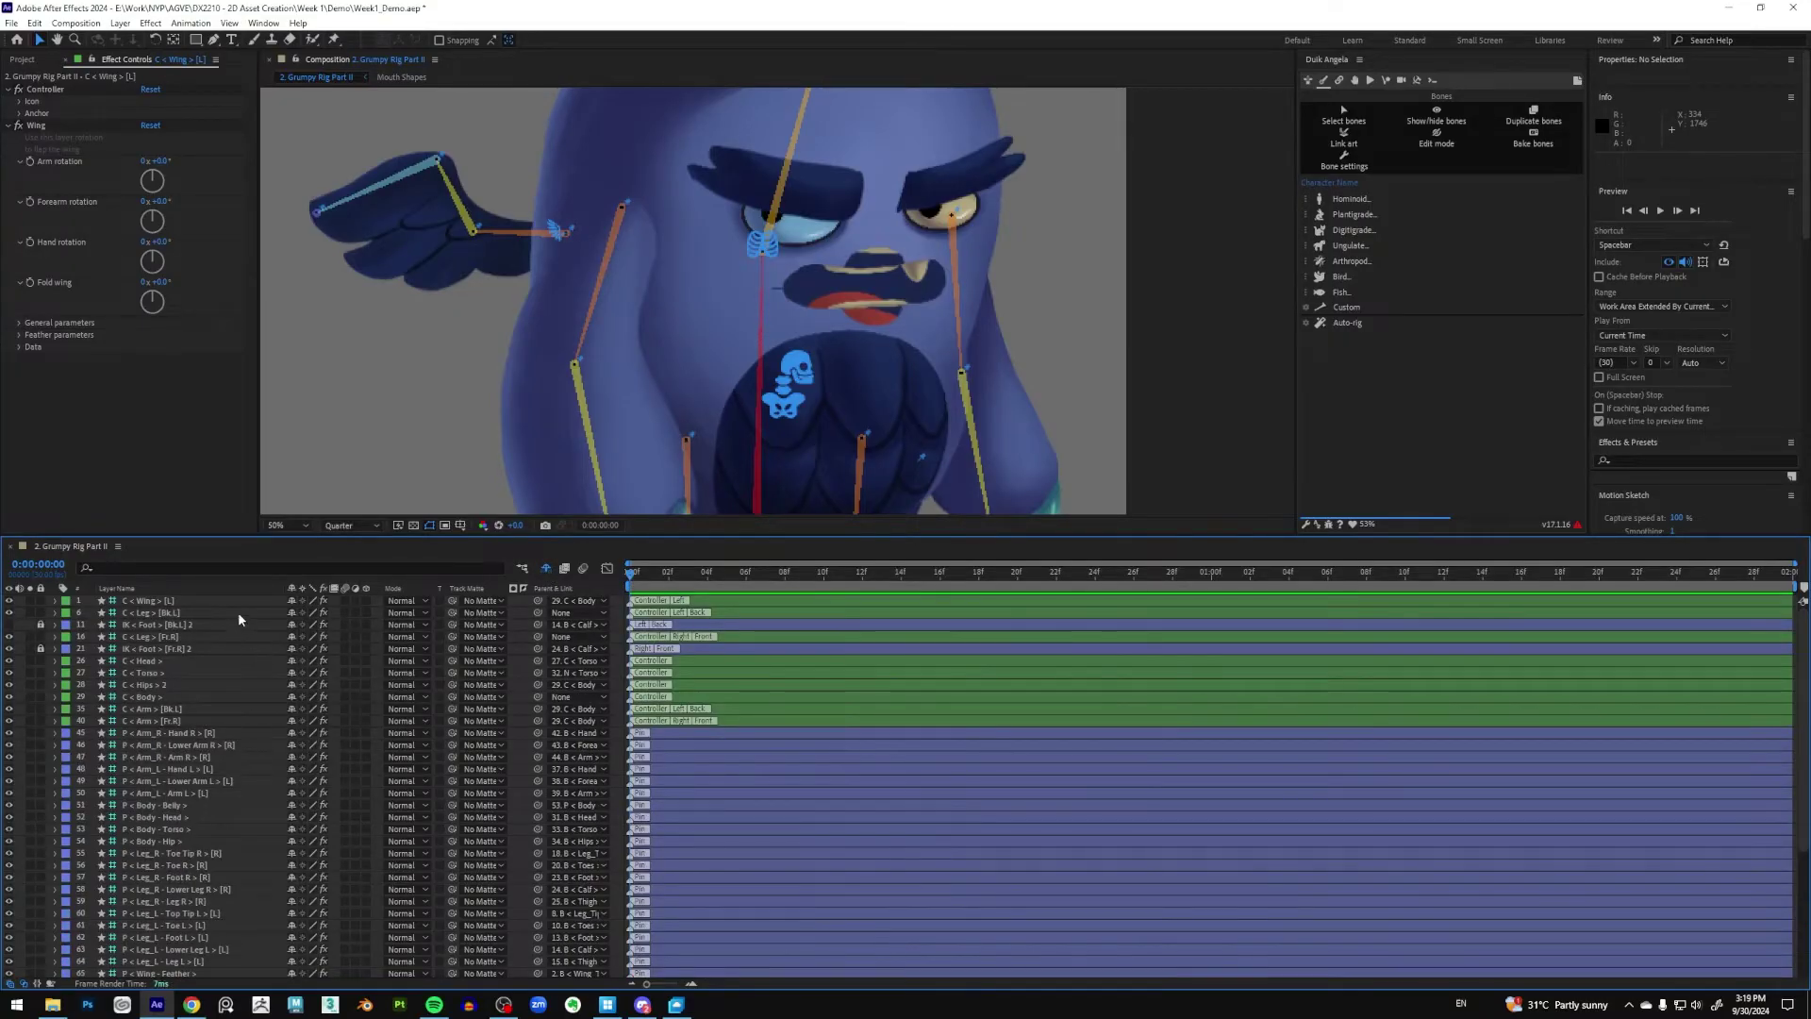
{"action": "left_click", "coordinate": [546, 570]}
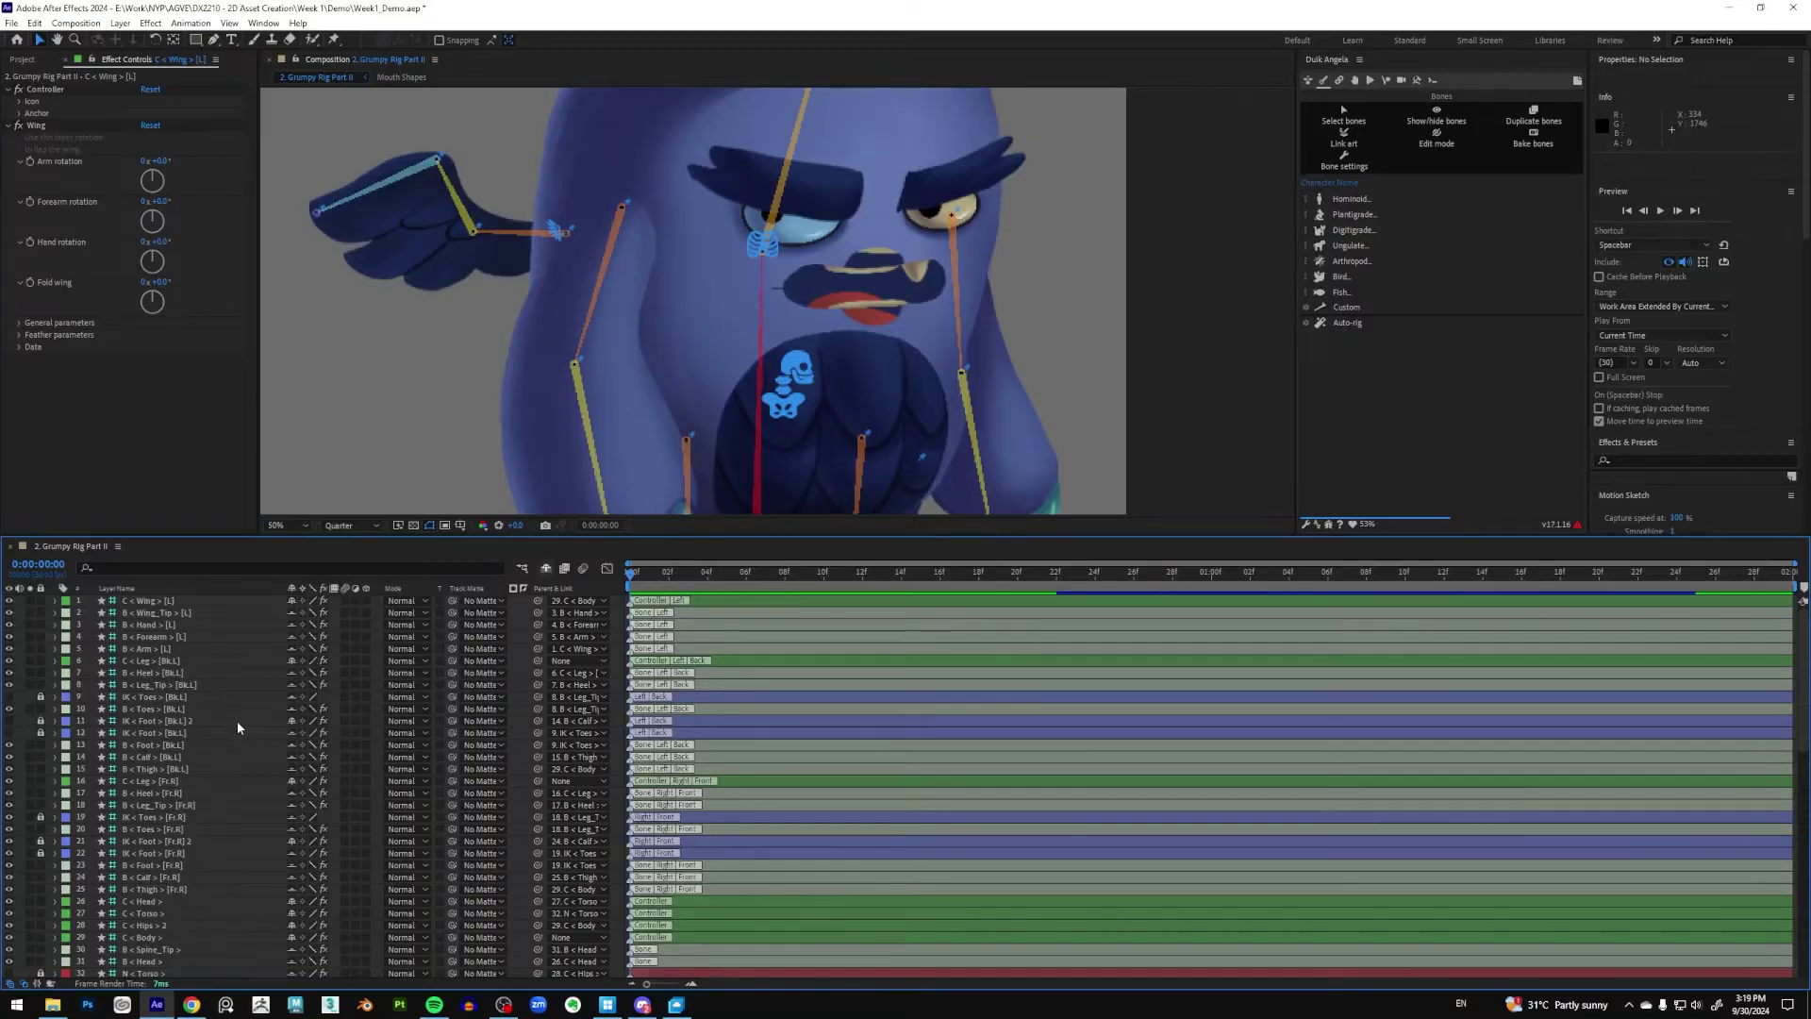
{"action": "scroll", "coordinate": [236, 721], "scroll_direction": "down", "scroll_amount": 1}
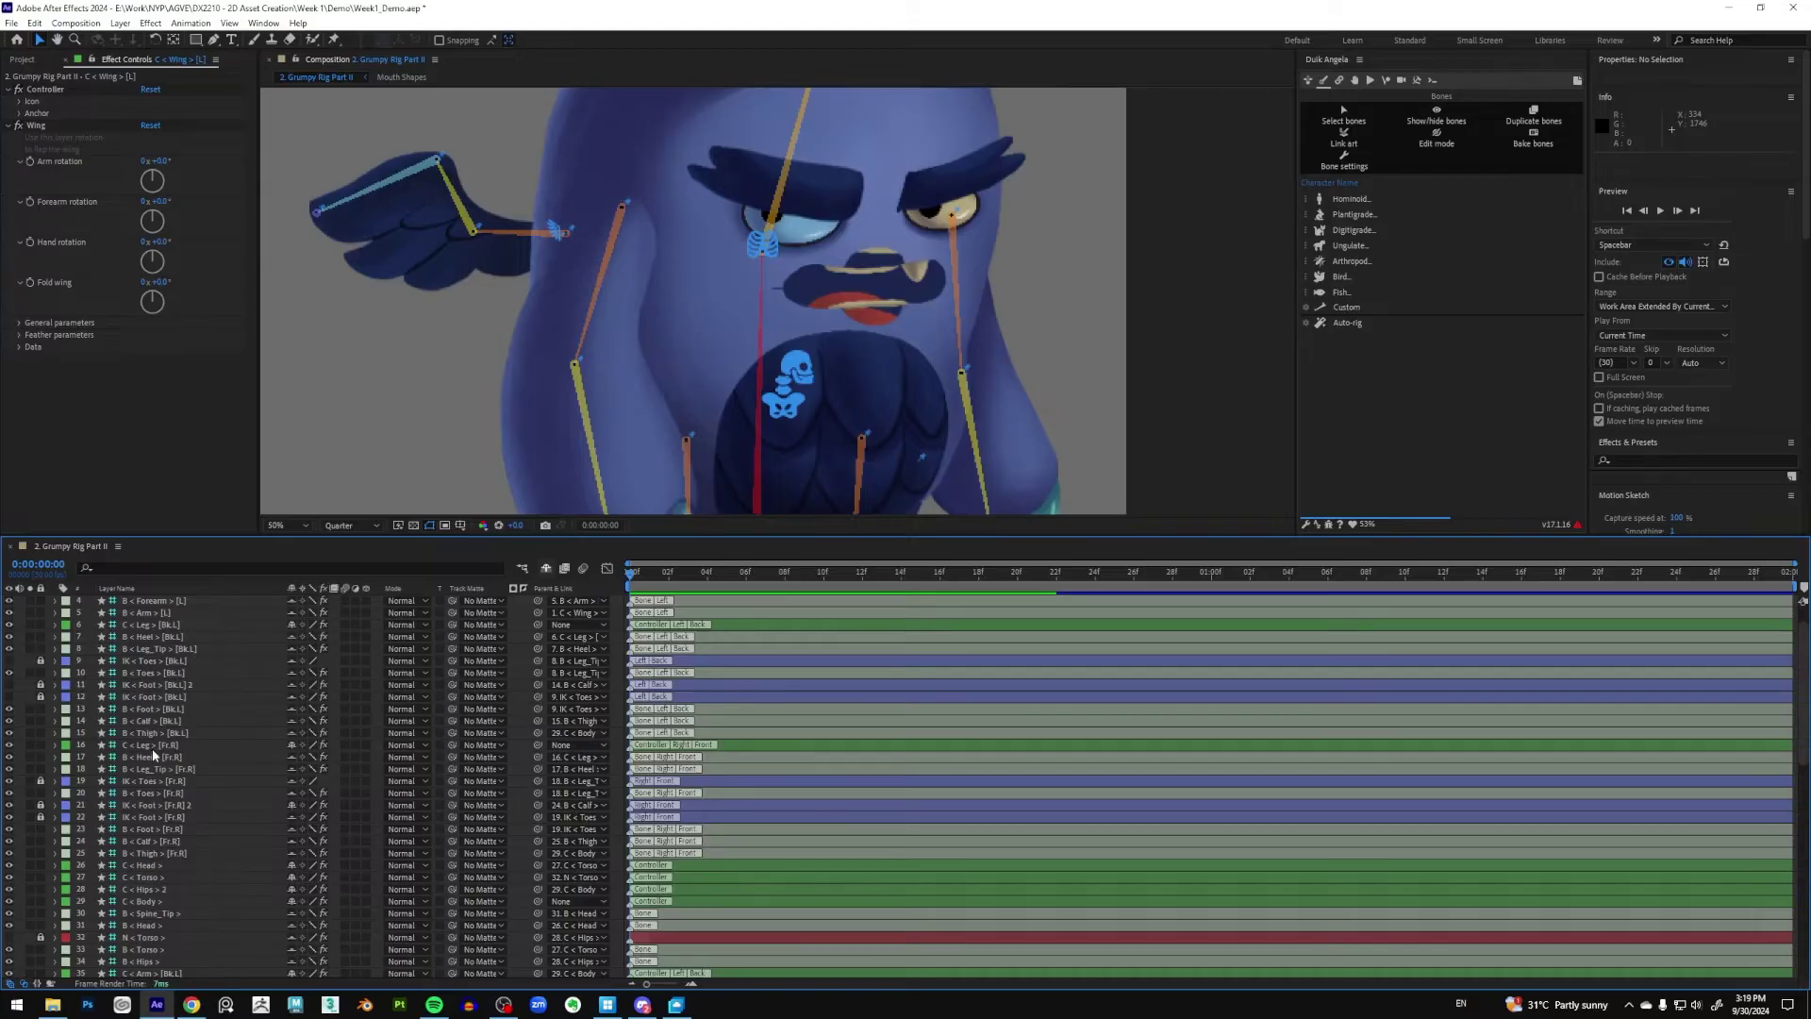
{"action": "scroll", "coordinate": [251, 785], "scroll_direction": "down", "scroll_amount": 1}
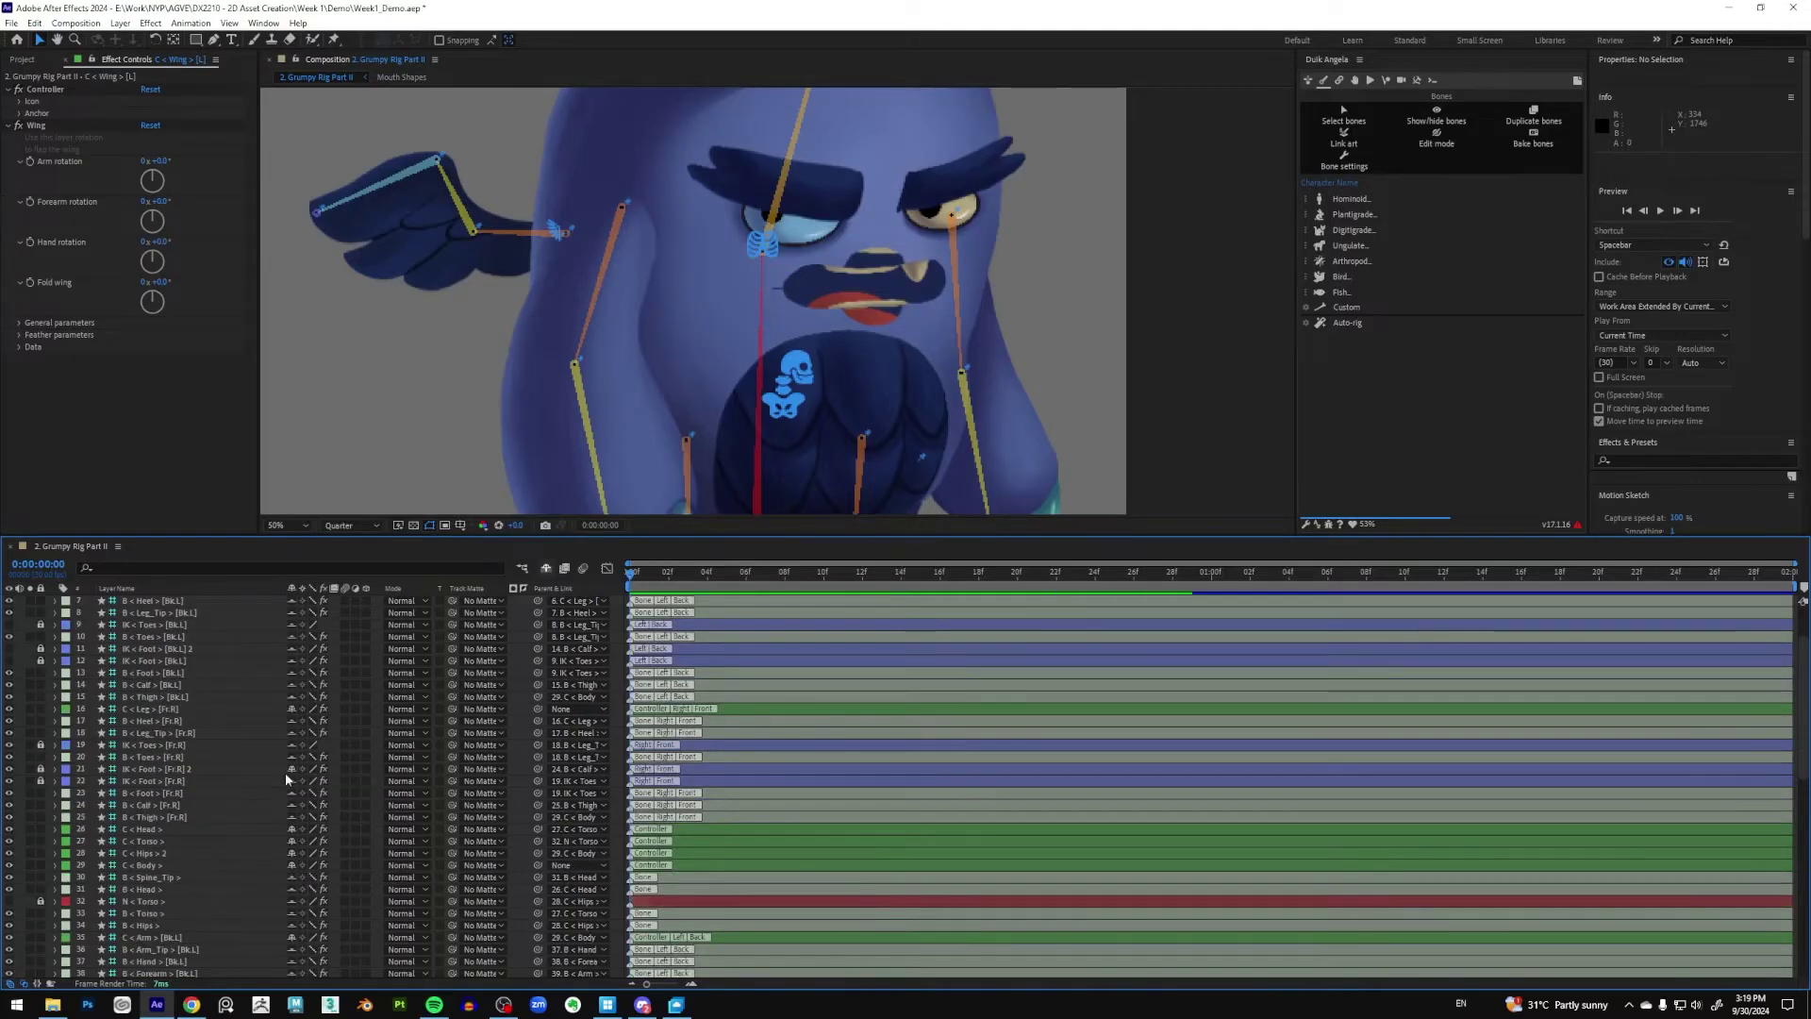
{"action": "scroll", "coordinate": [243, 798], "scroll_direction": "down", "scroll_amount": 2}
{"action": "scroll", "coordinate": [242, 799], "scroll_direction": "down", "scroll_amount": 1}
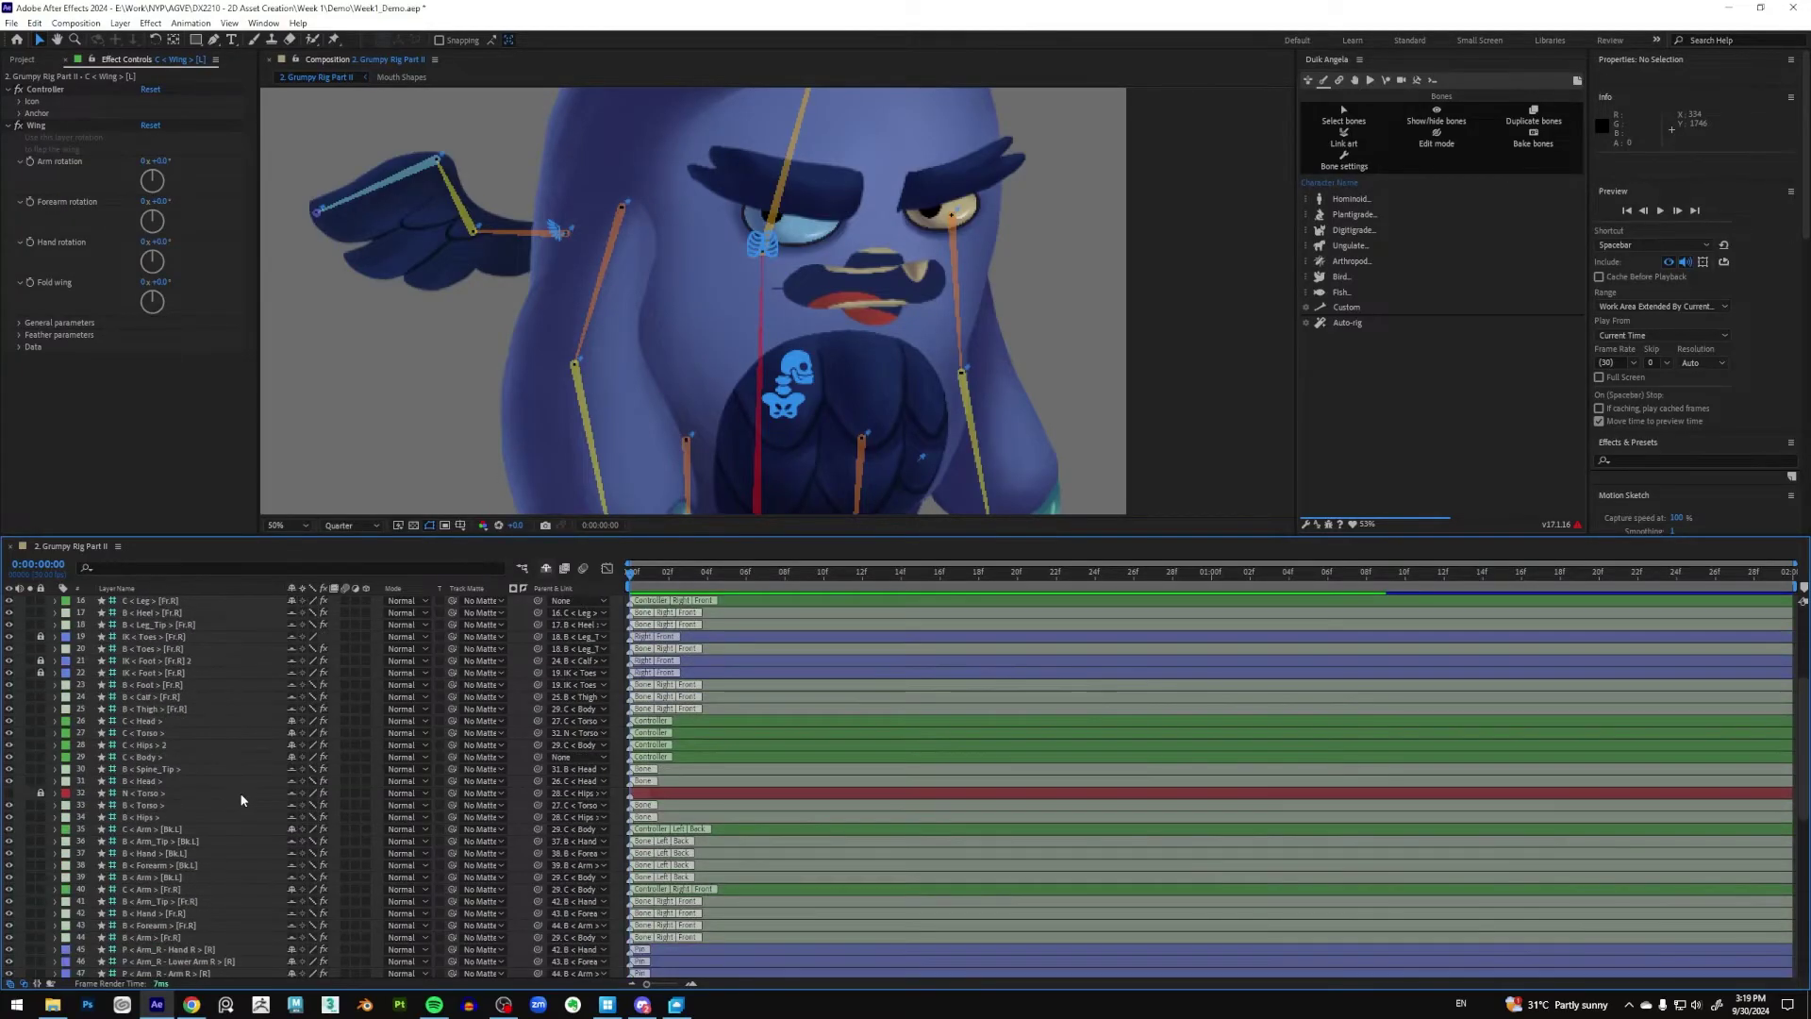
Mark all pin layers from P < Arm_R - Hand R > to P < Wing - Arm > as shy, except P < Body - Belly >
{"action": "scroll", "coordinate": [205, 771], "scroll_direction": "down", "scroll_amount": 4}
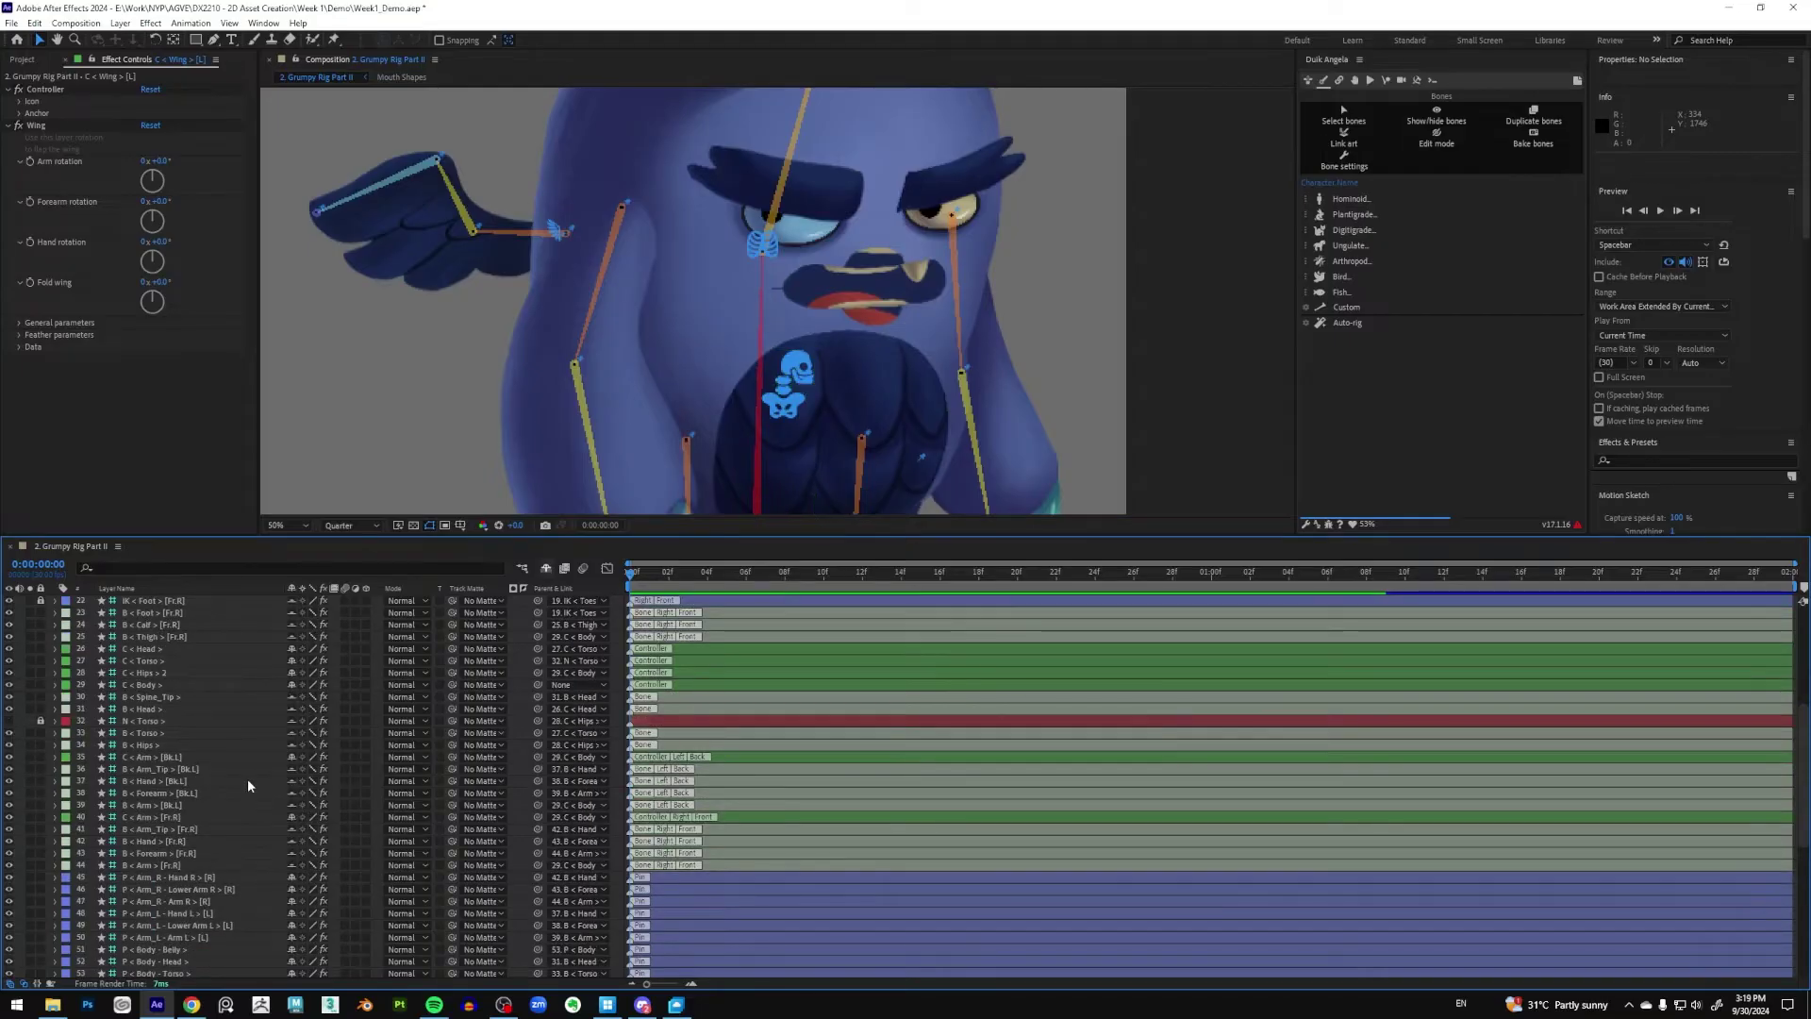
{"action": "scroll", "coordinate": [247, 778], "scroll_direction": "down", "scroll_amount": 2}
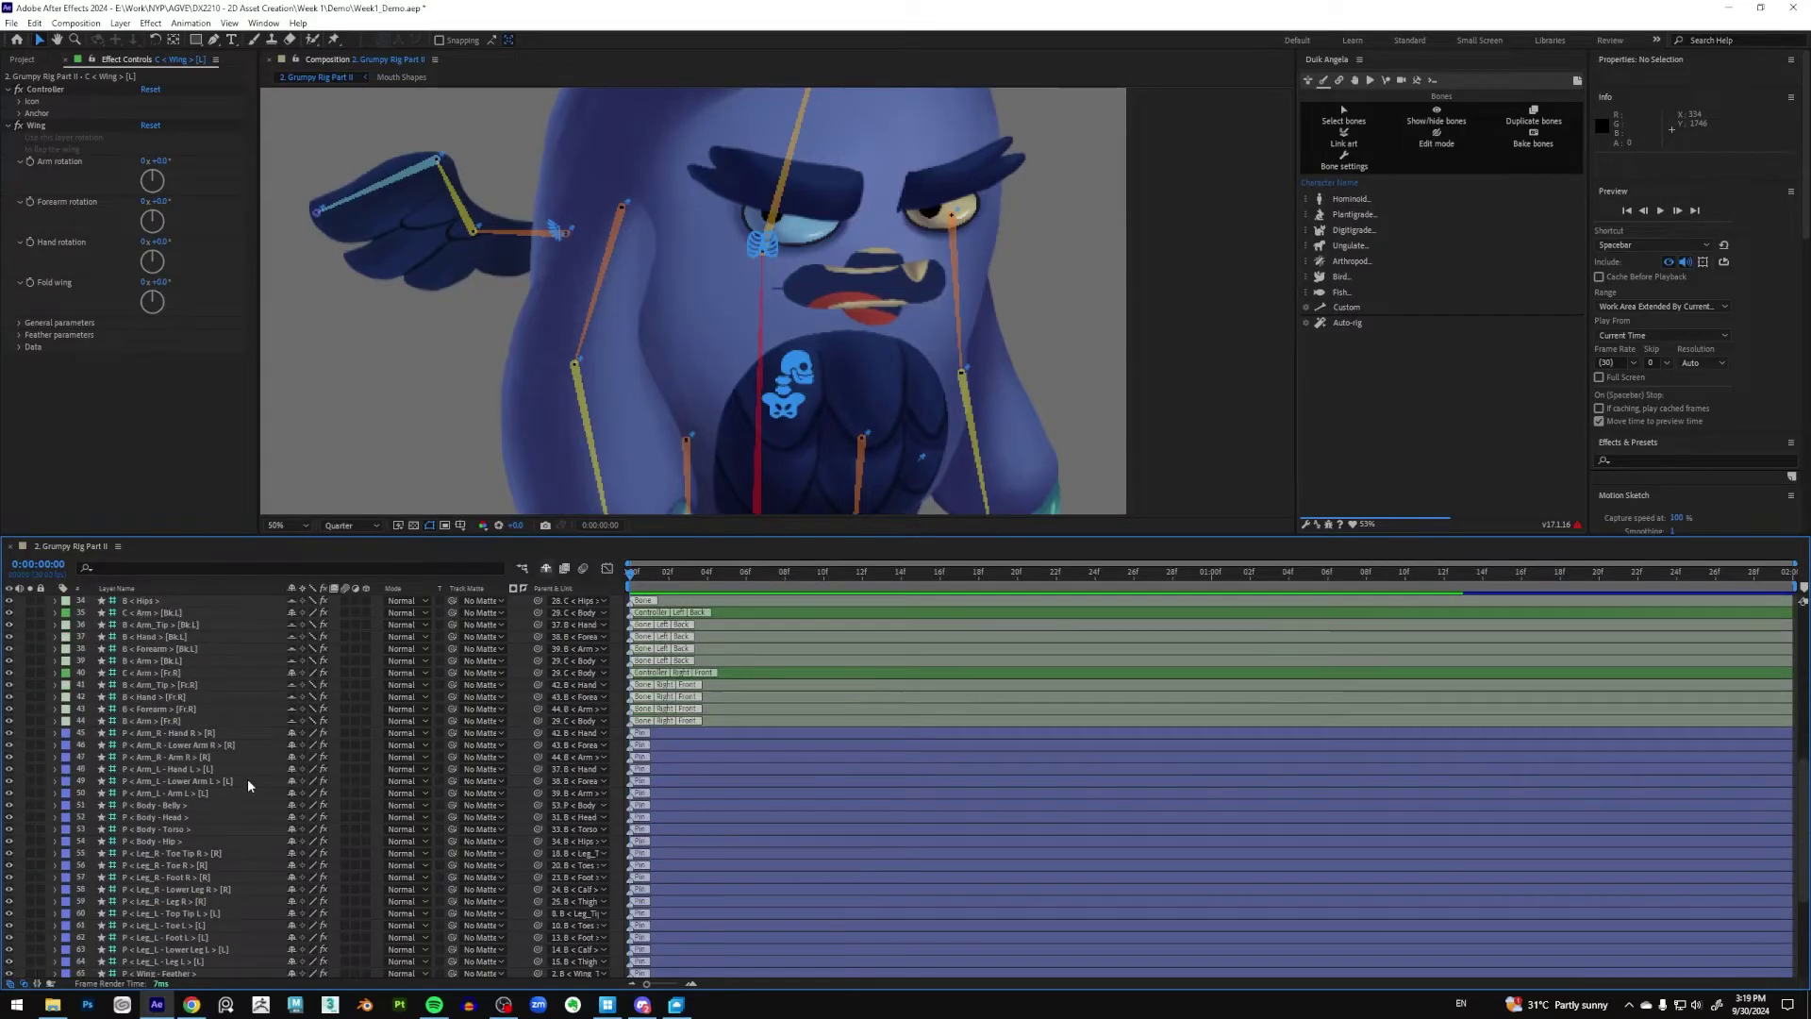
{"action": "left_click", "coordinate": [155, 731]}
{"action": "scroll", "coordinate": [209, 801], "scroll_direction": "down", "scroll_amount": 3}
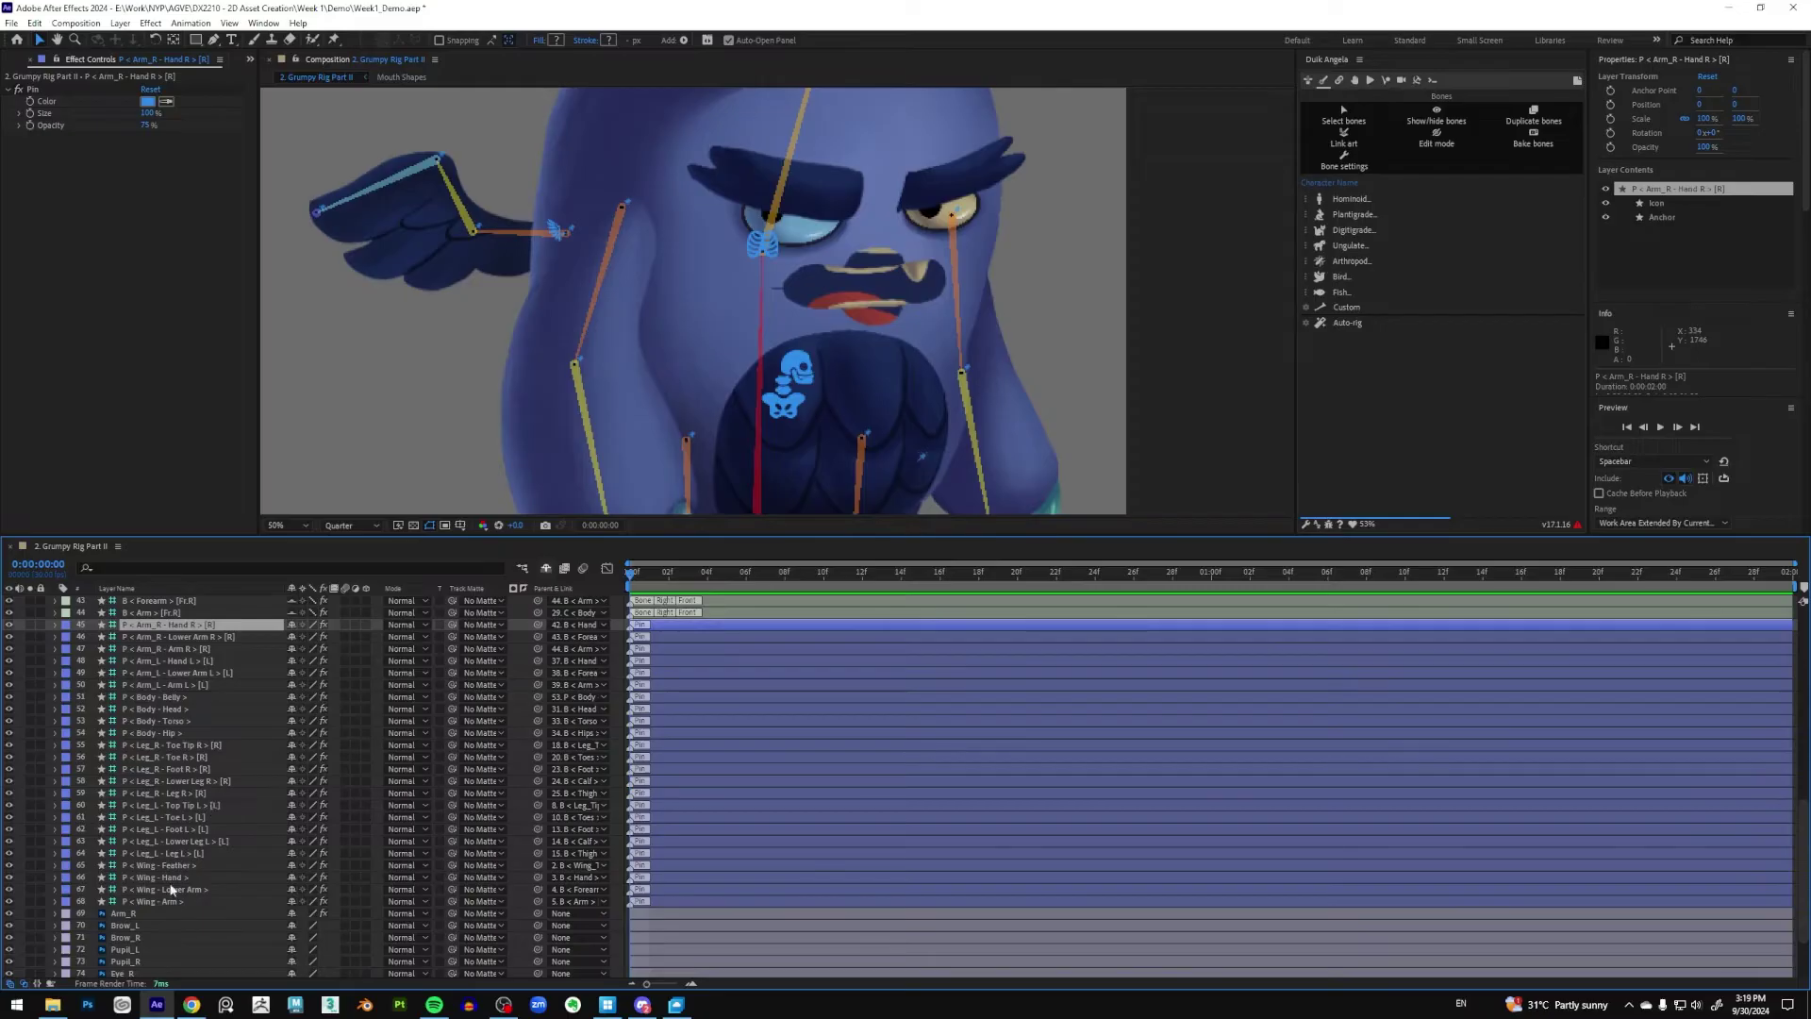
{"action": "left_click", "coordinate": [171, 901], "text": "shift"}
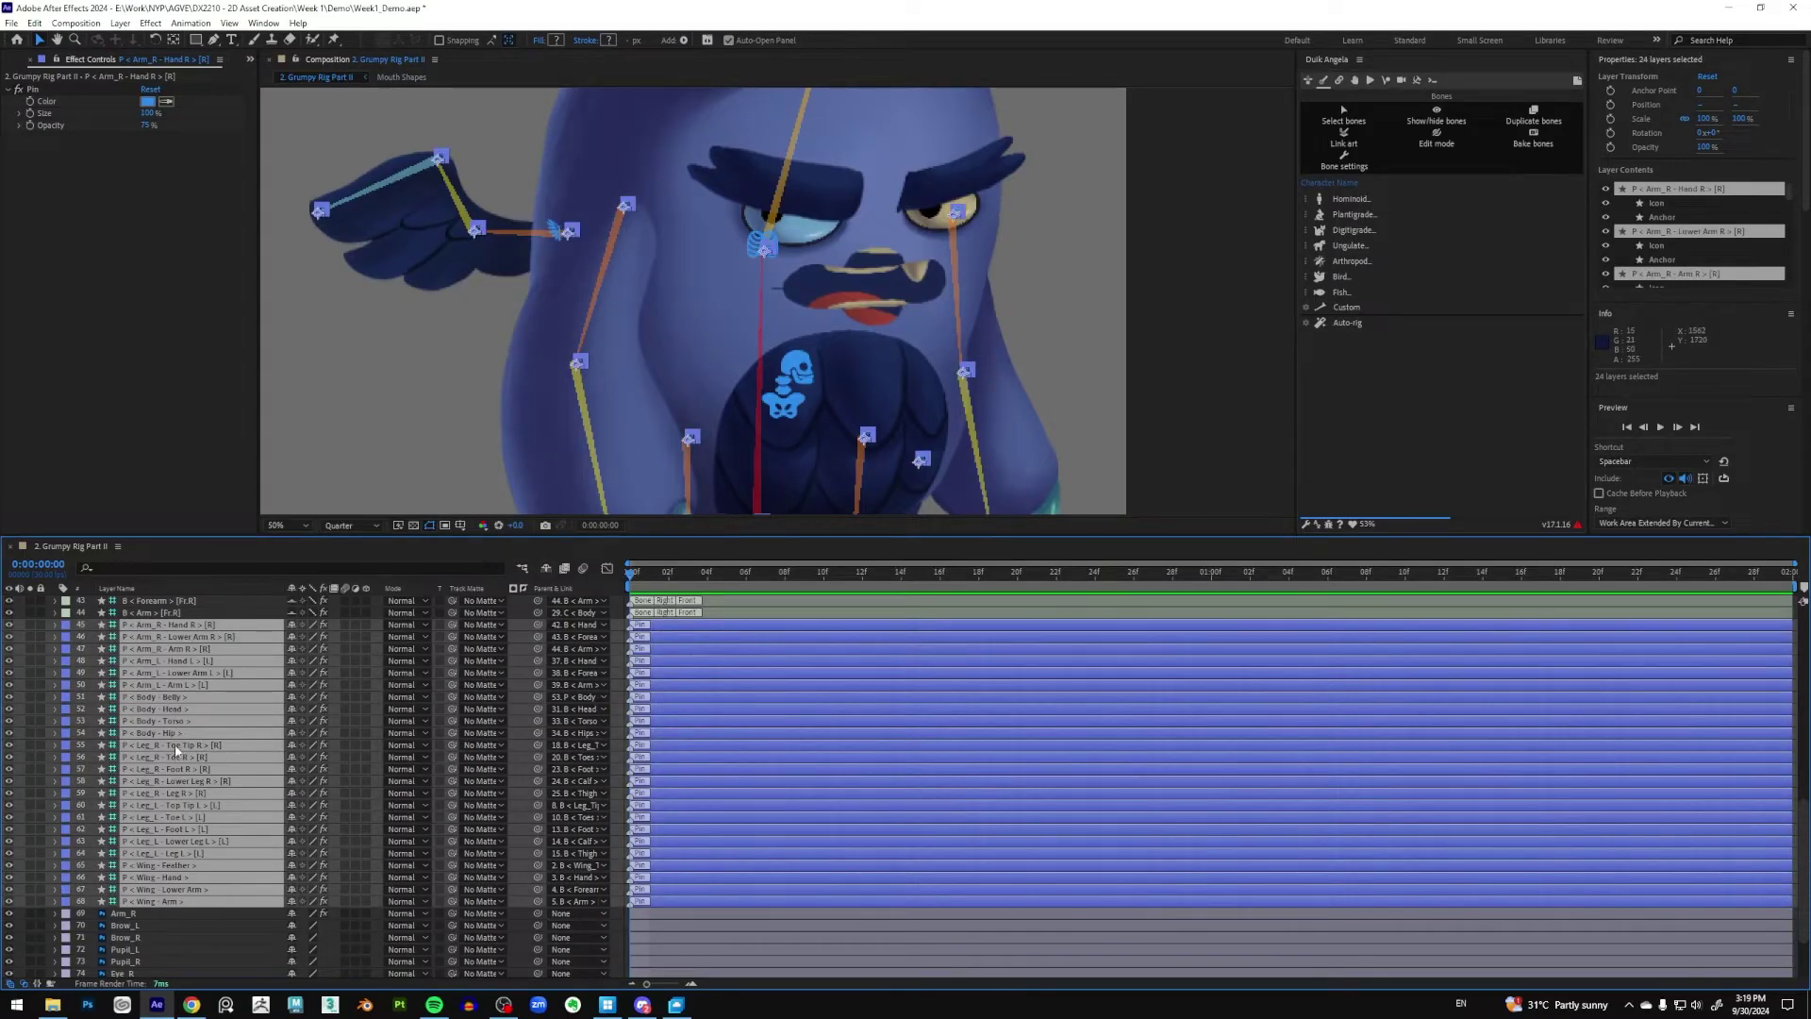
{"action": "left_click", "coordinate": [192, 698], "text": "ctrl"}
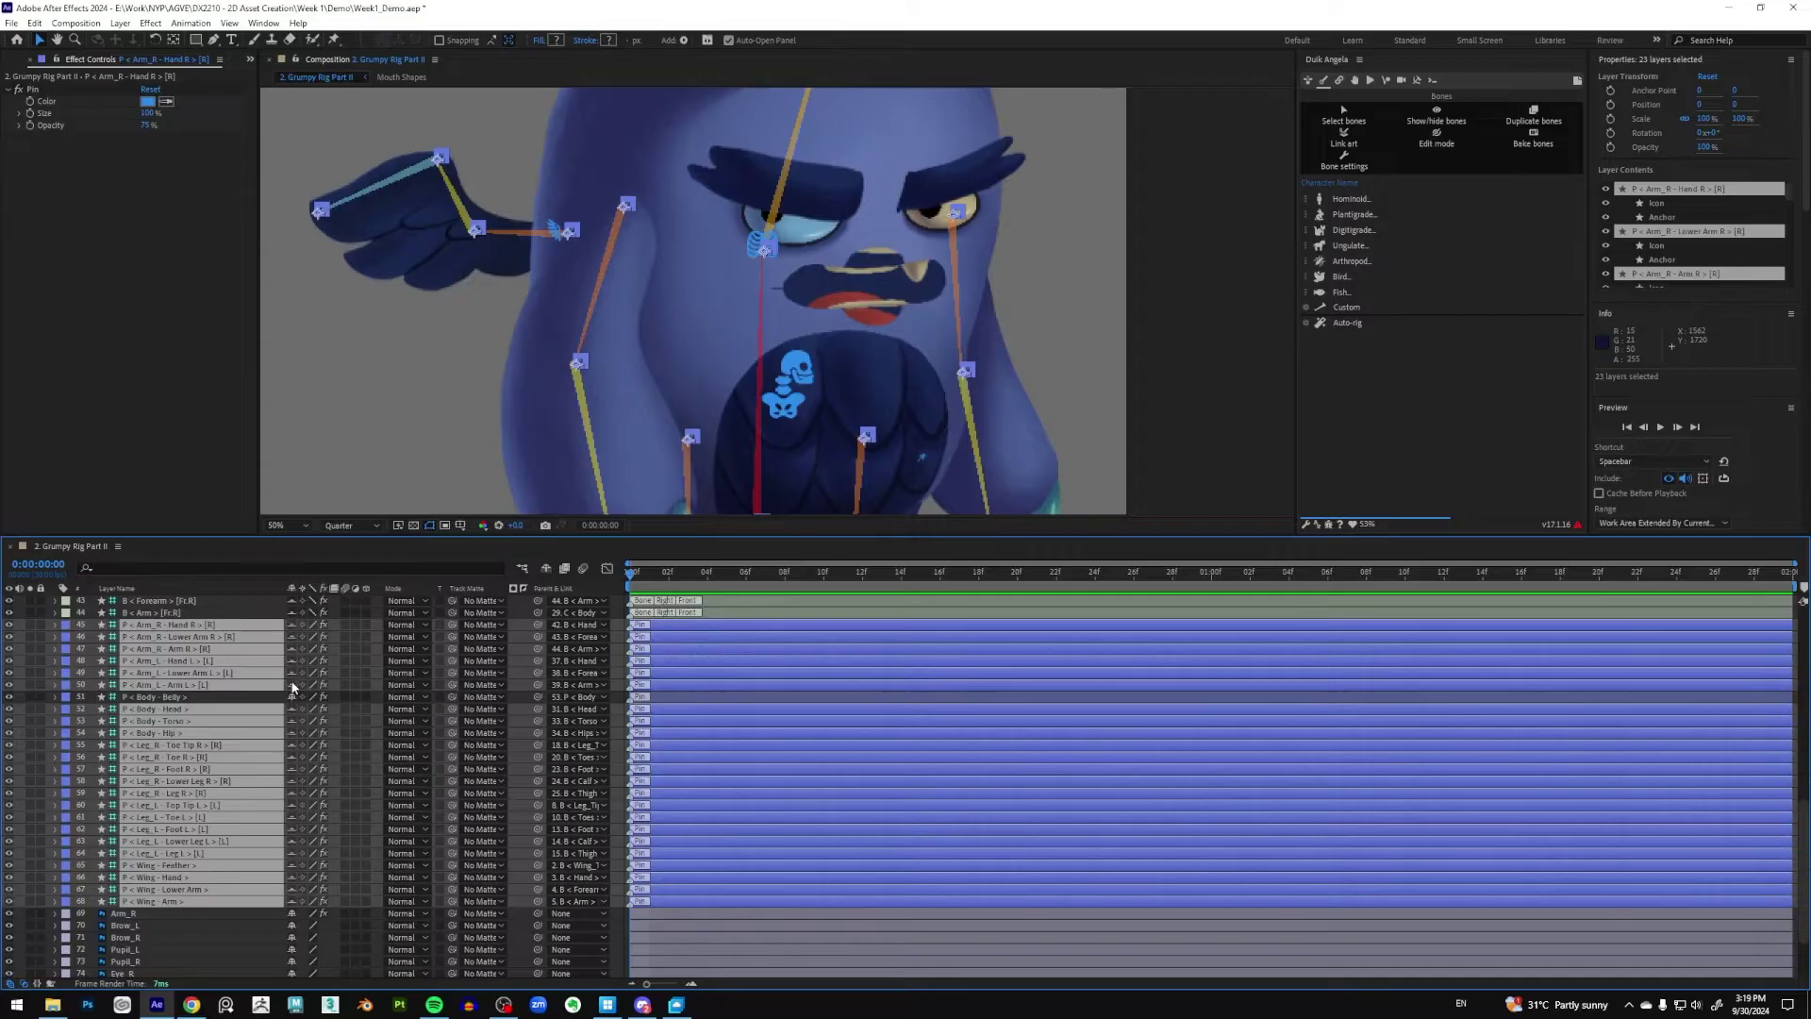
{"action": "scroll", "coordinate": [245, 888], "scroll_direction": "up", "scroll_amount": 10}
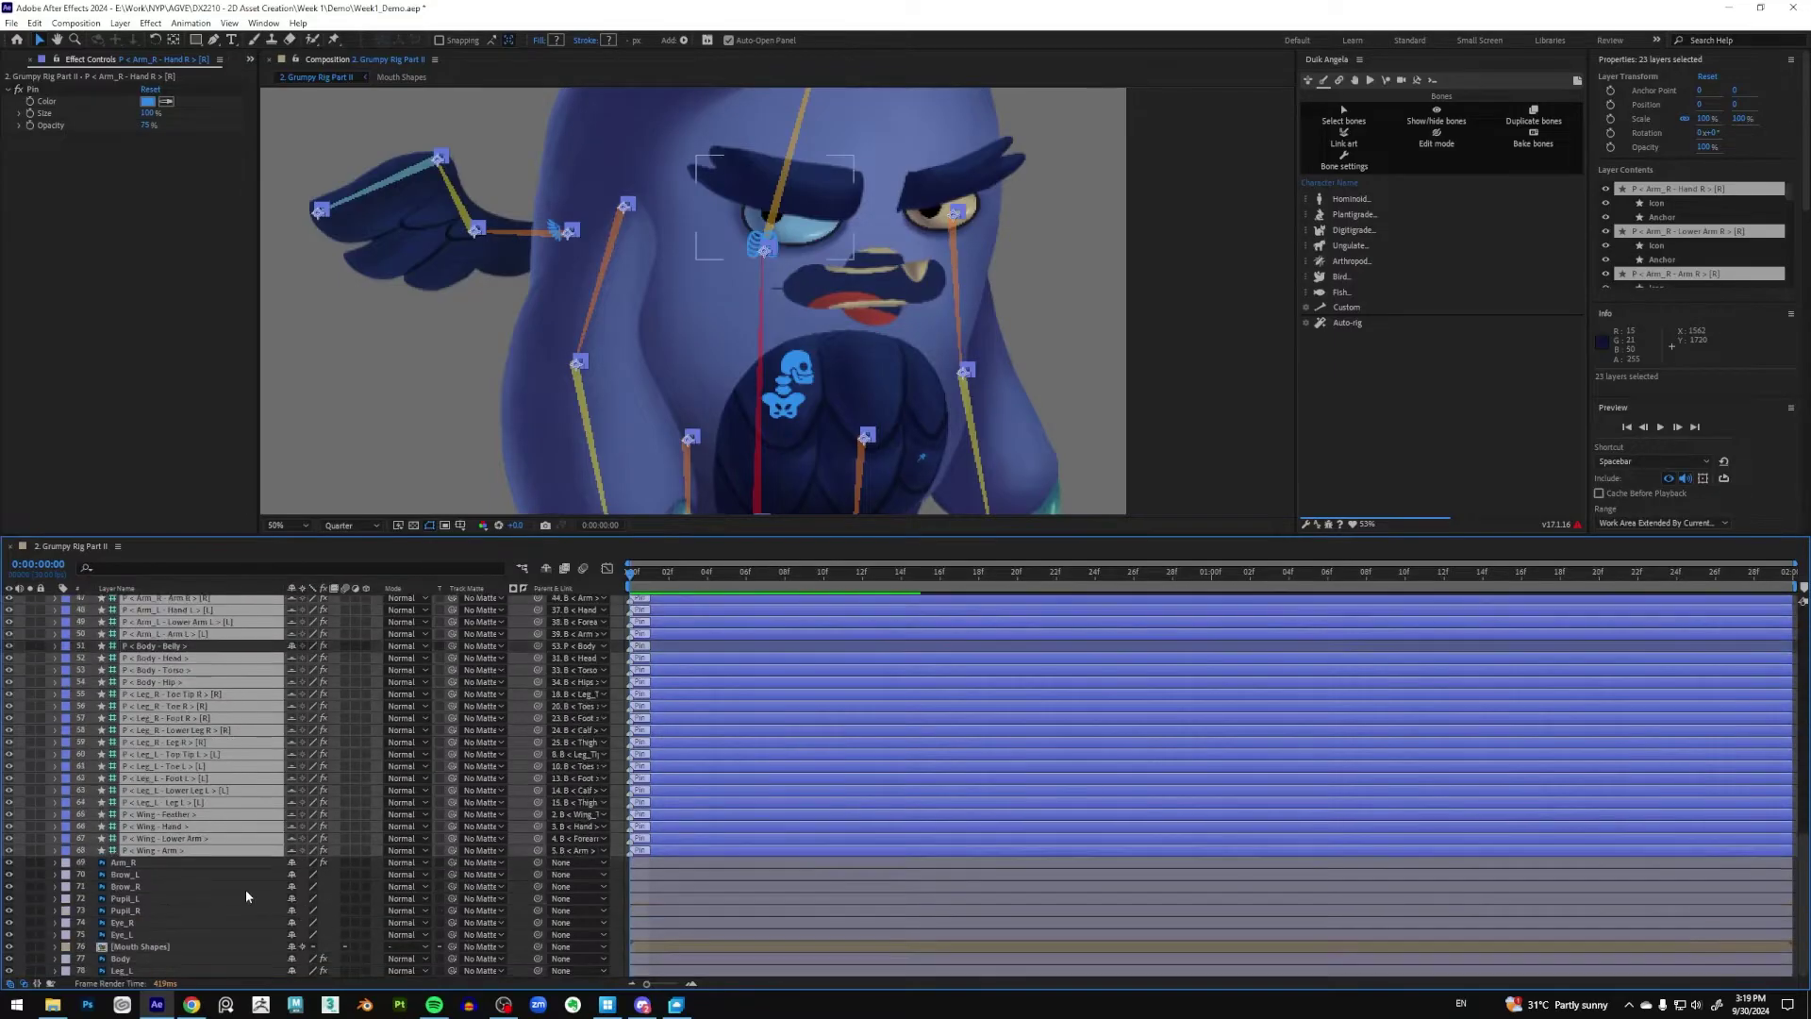
Hide the shy layers in the timeline and enlarge the composition viewer, zoomed out to 25% to show the whole character
{"action": "left_click", "coordinate": [240, 789]}
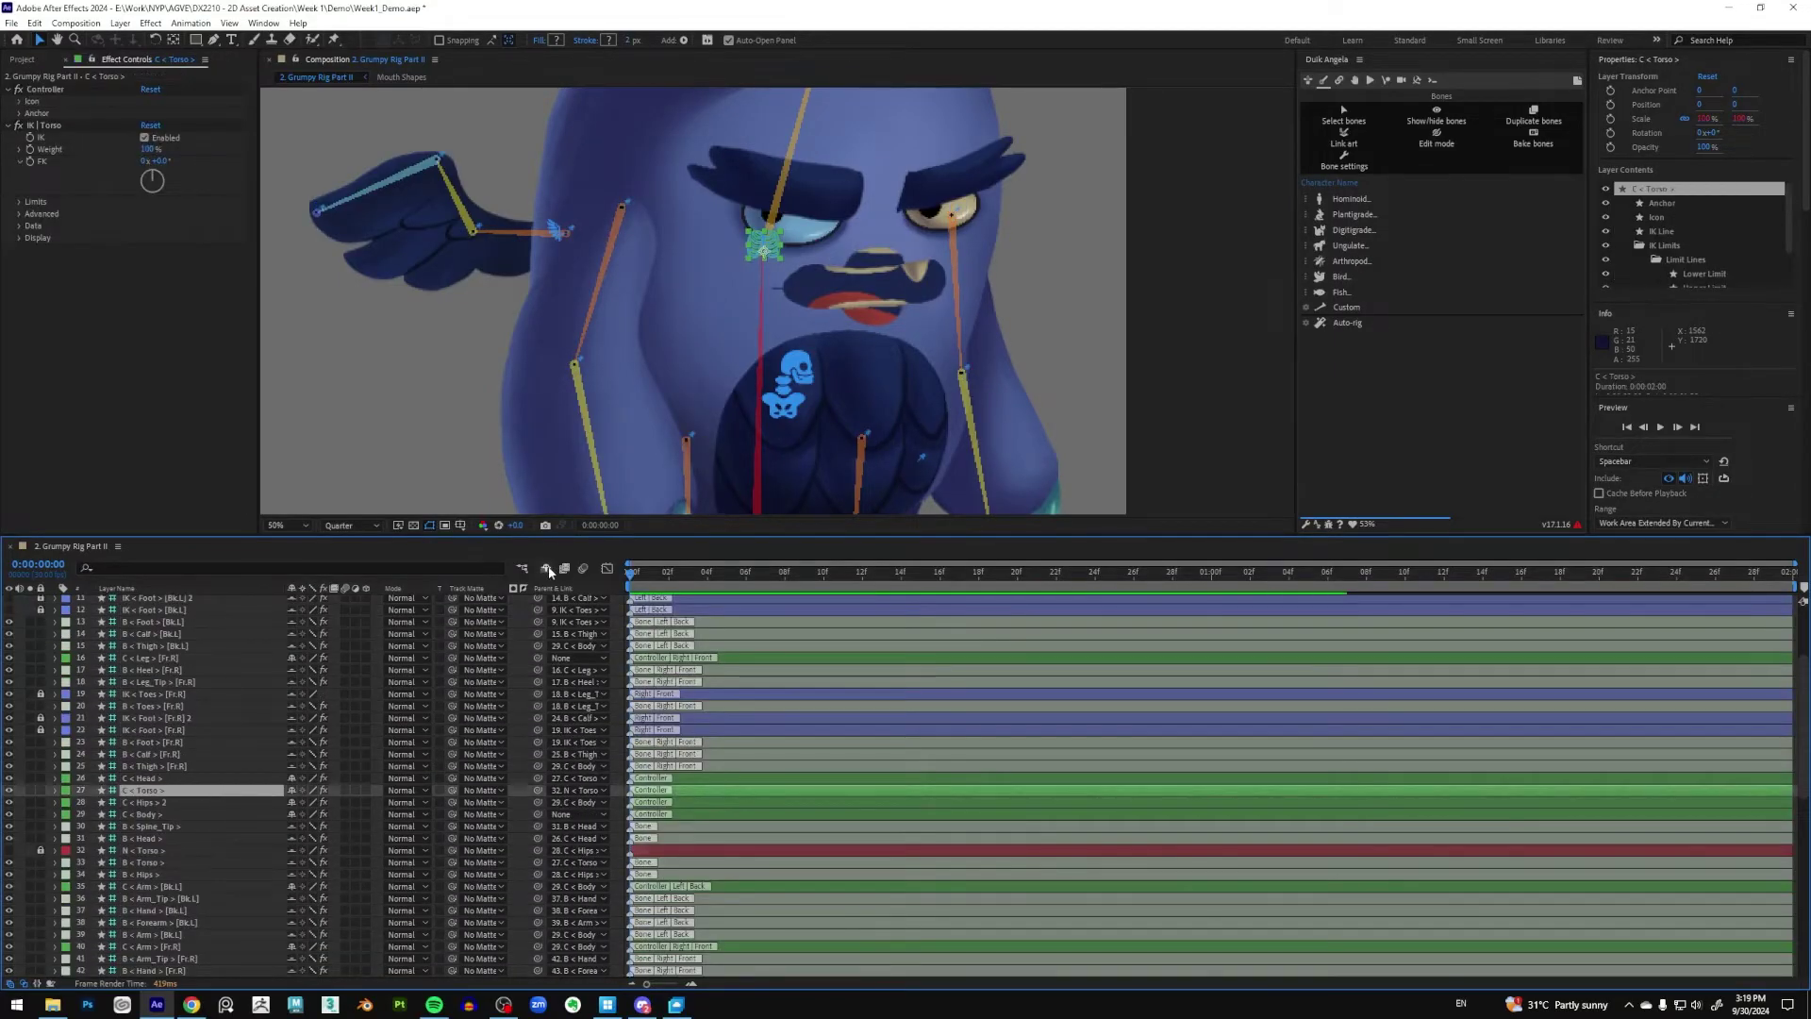
{"action": "left_click", "coordinate": [548, 569]}
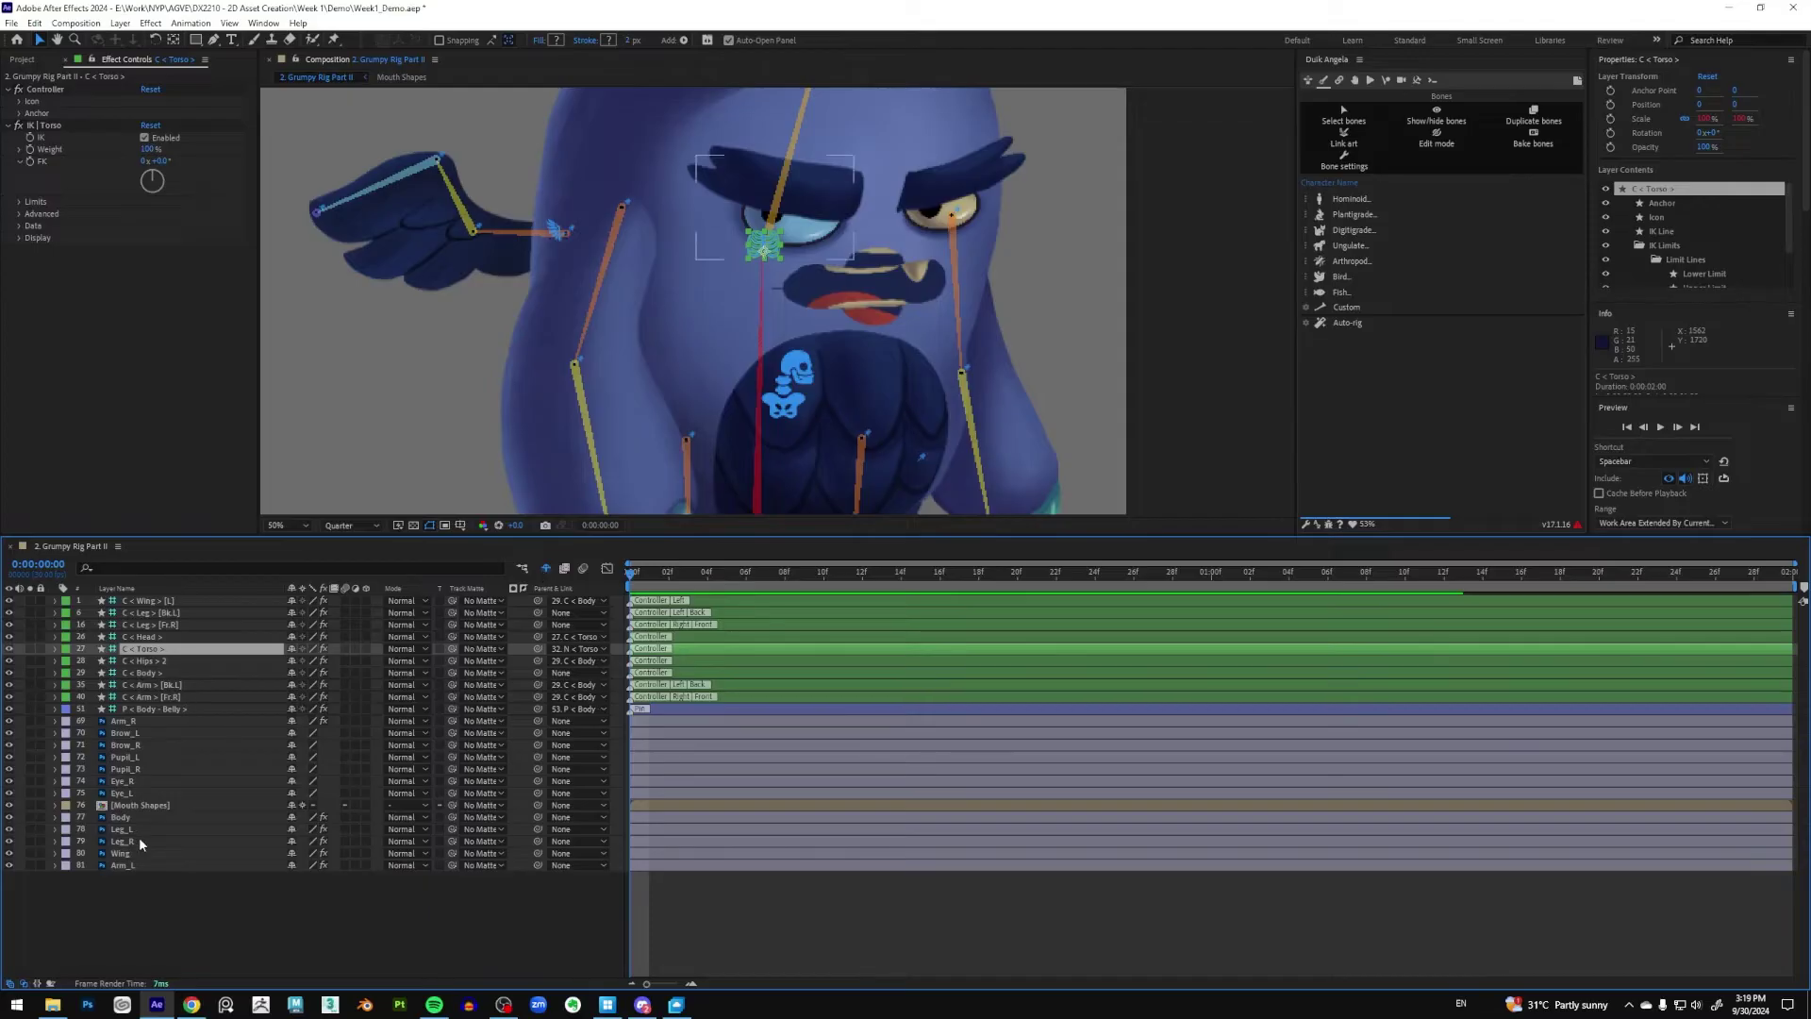
{"action": "left_click_drag", "start_coordinate": [315, 537], "coordinate": [315, 621]}
{"action": "left_click", "coordinate": [177, 689]}
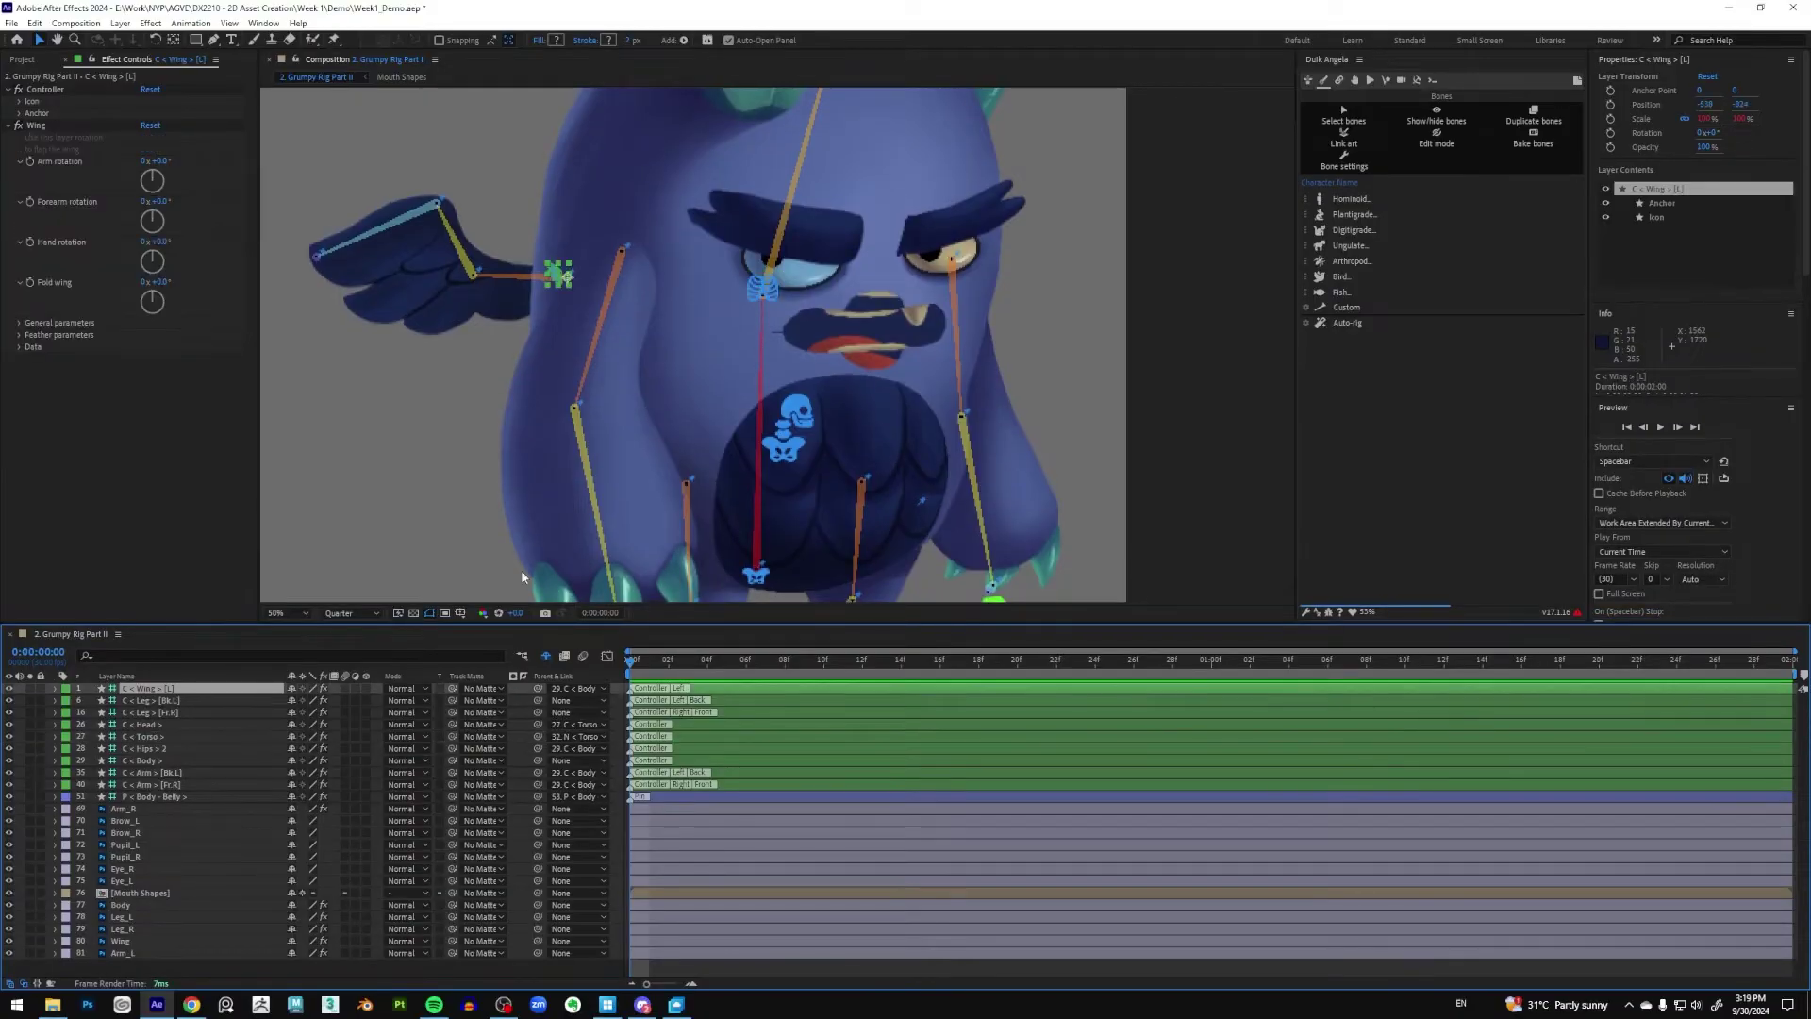
{"action": "scroll", "coordinate": [919, 395], "scroll_direction": "down", "scroll_amount": 2}
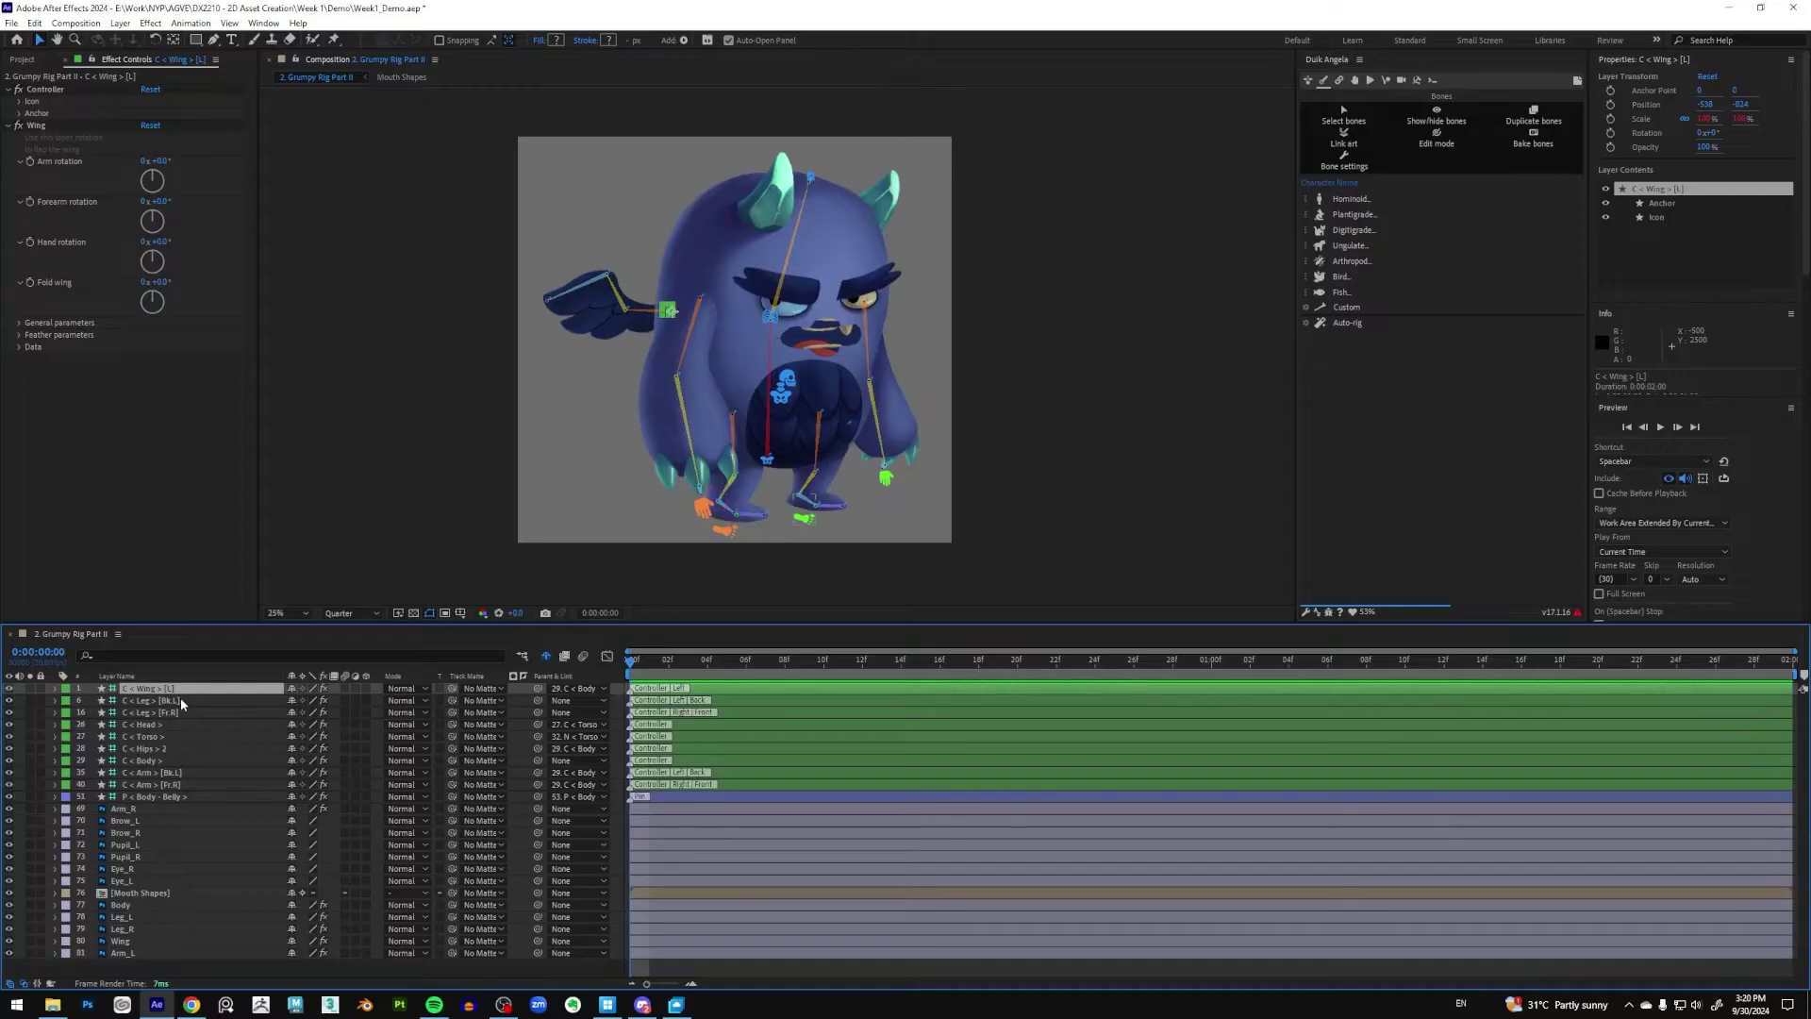
{"action": "left_click", "coordinate": [163, 798]}
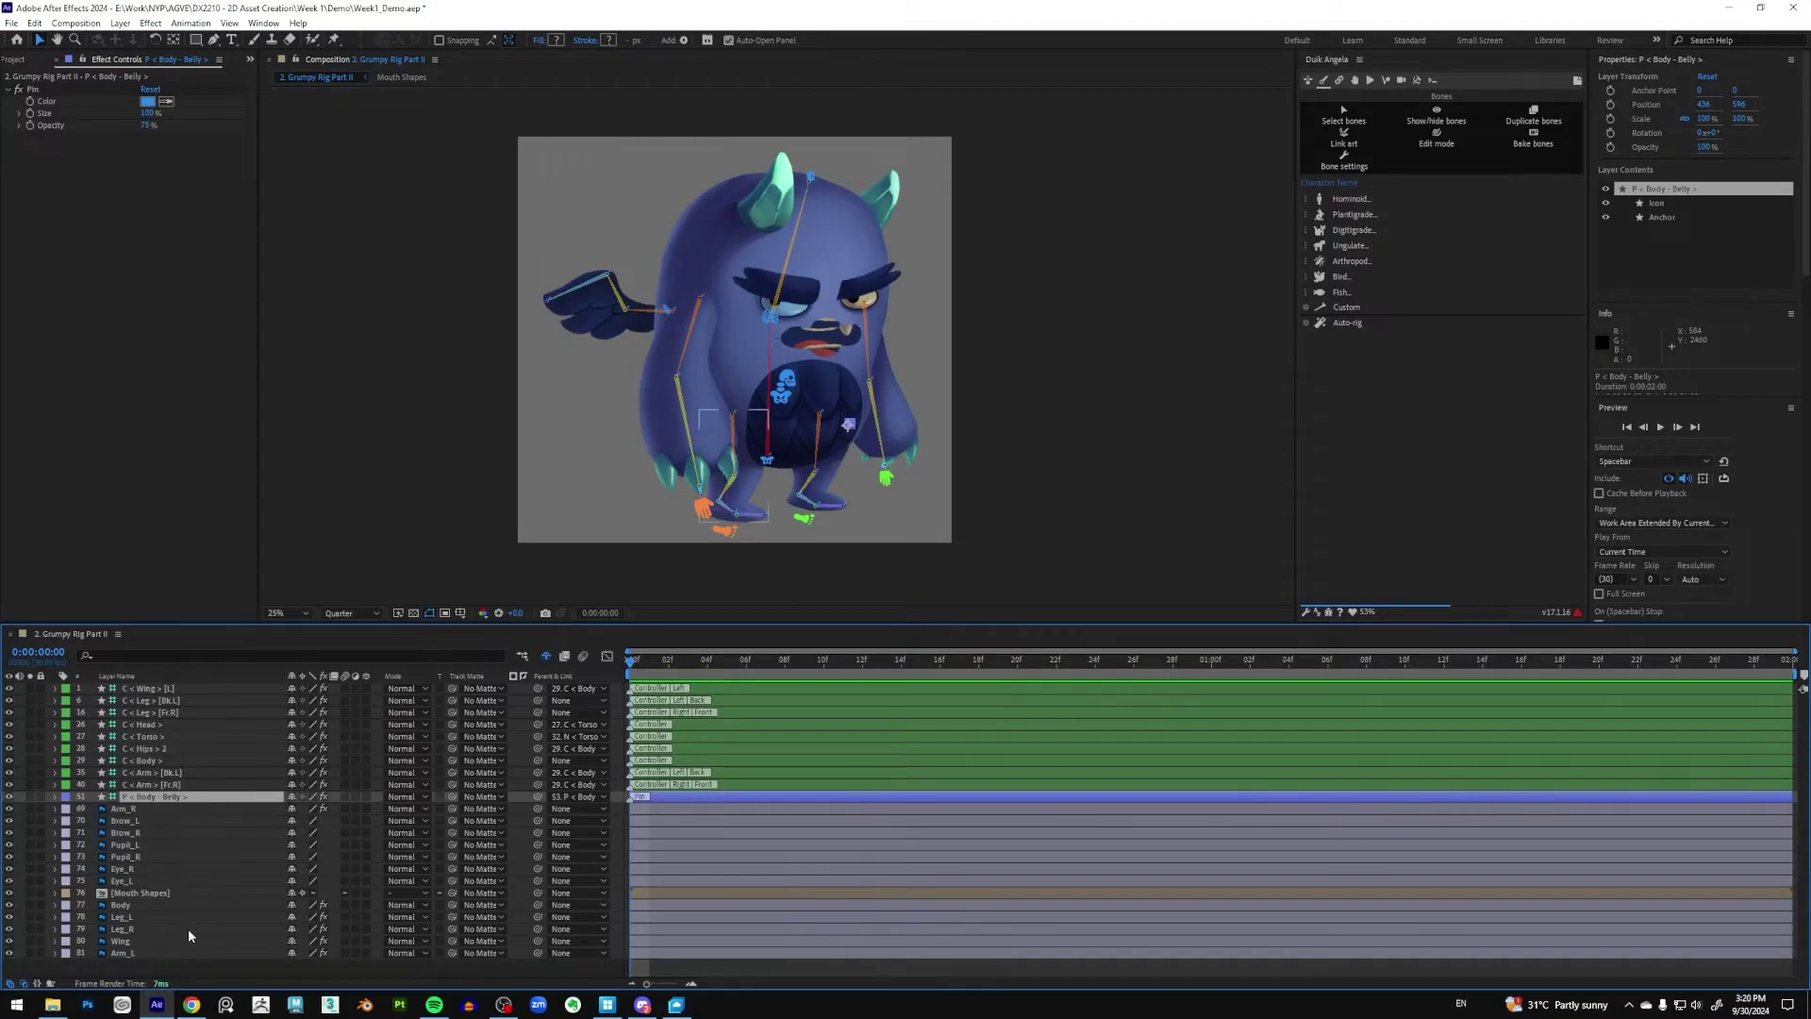
Lock all the artwork layers from Arm_R down to Arm_L, including Mouth Shapes
{"action": "left_click", "coordinate": [142, 808]}
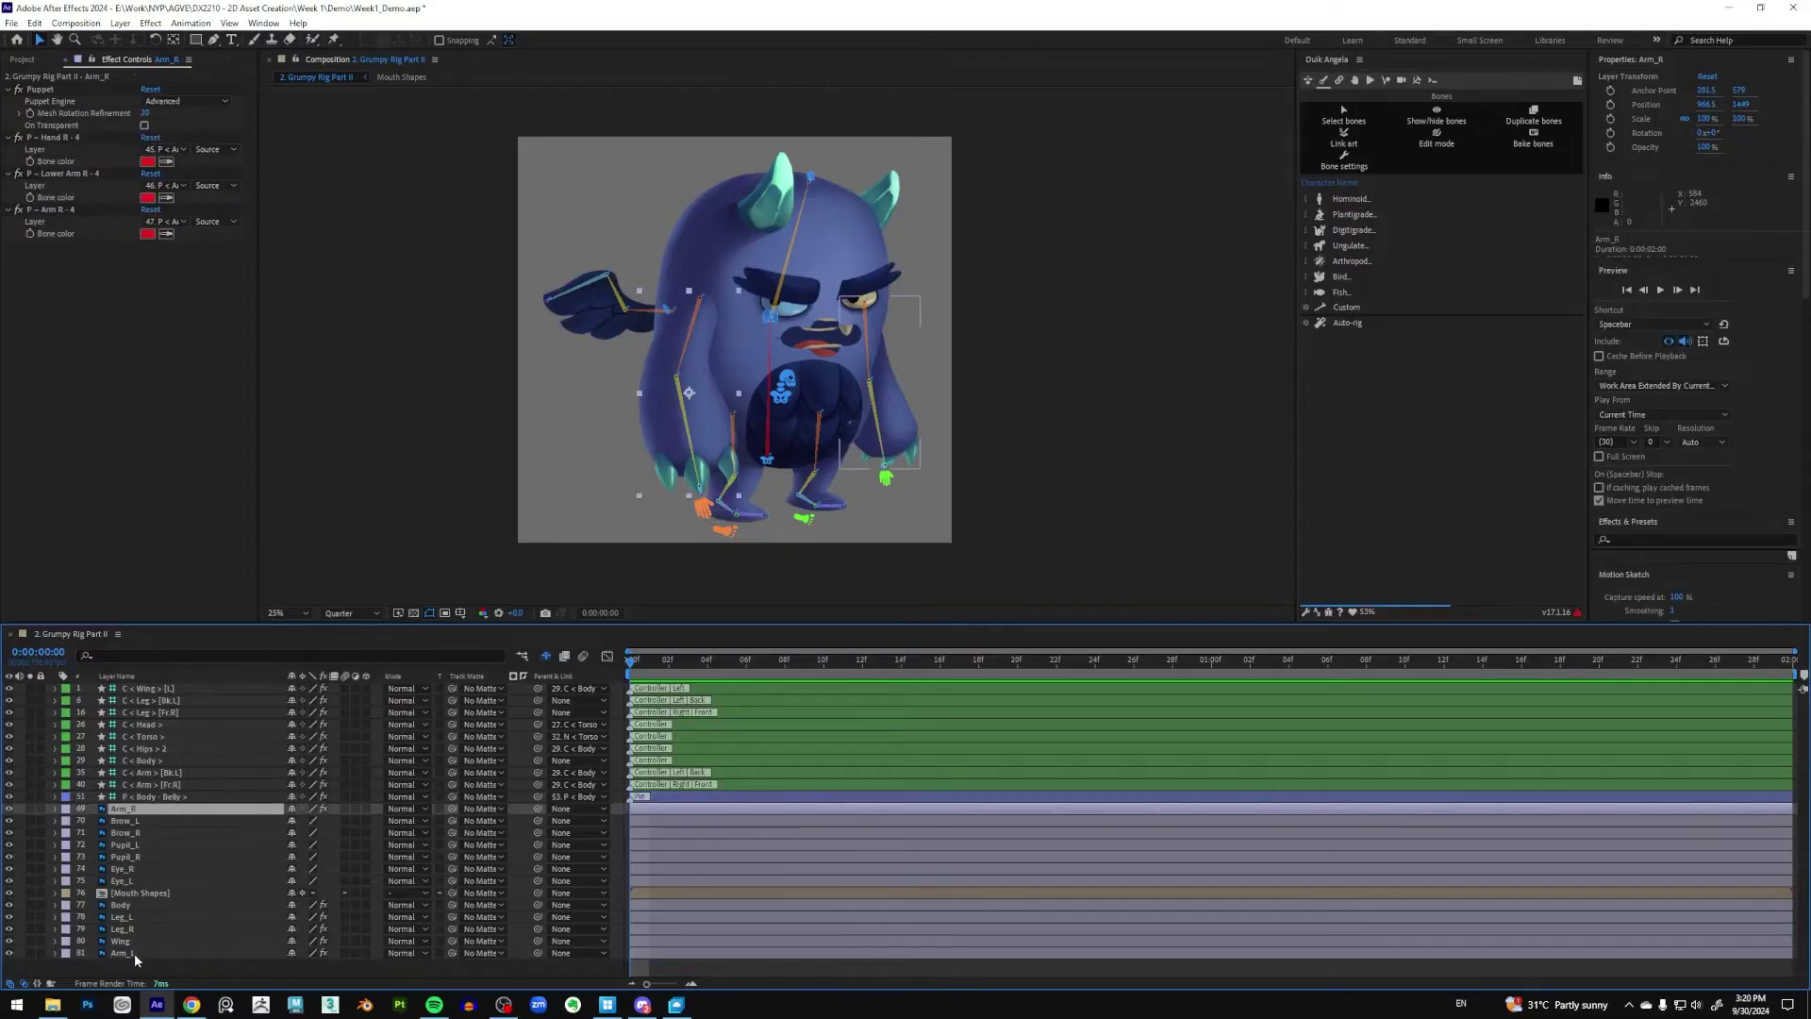
{"action": "left_click", "coordinate": [135, 954], "text": "shift"}
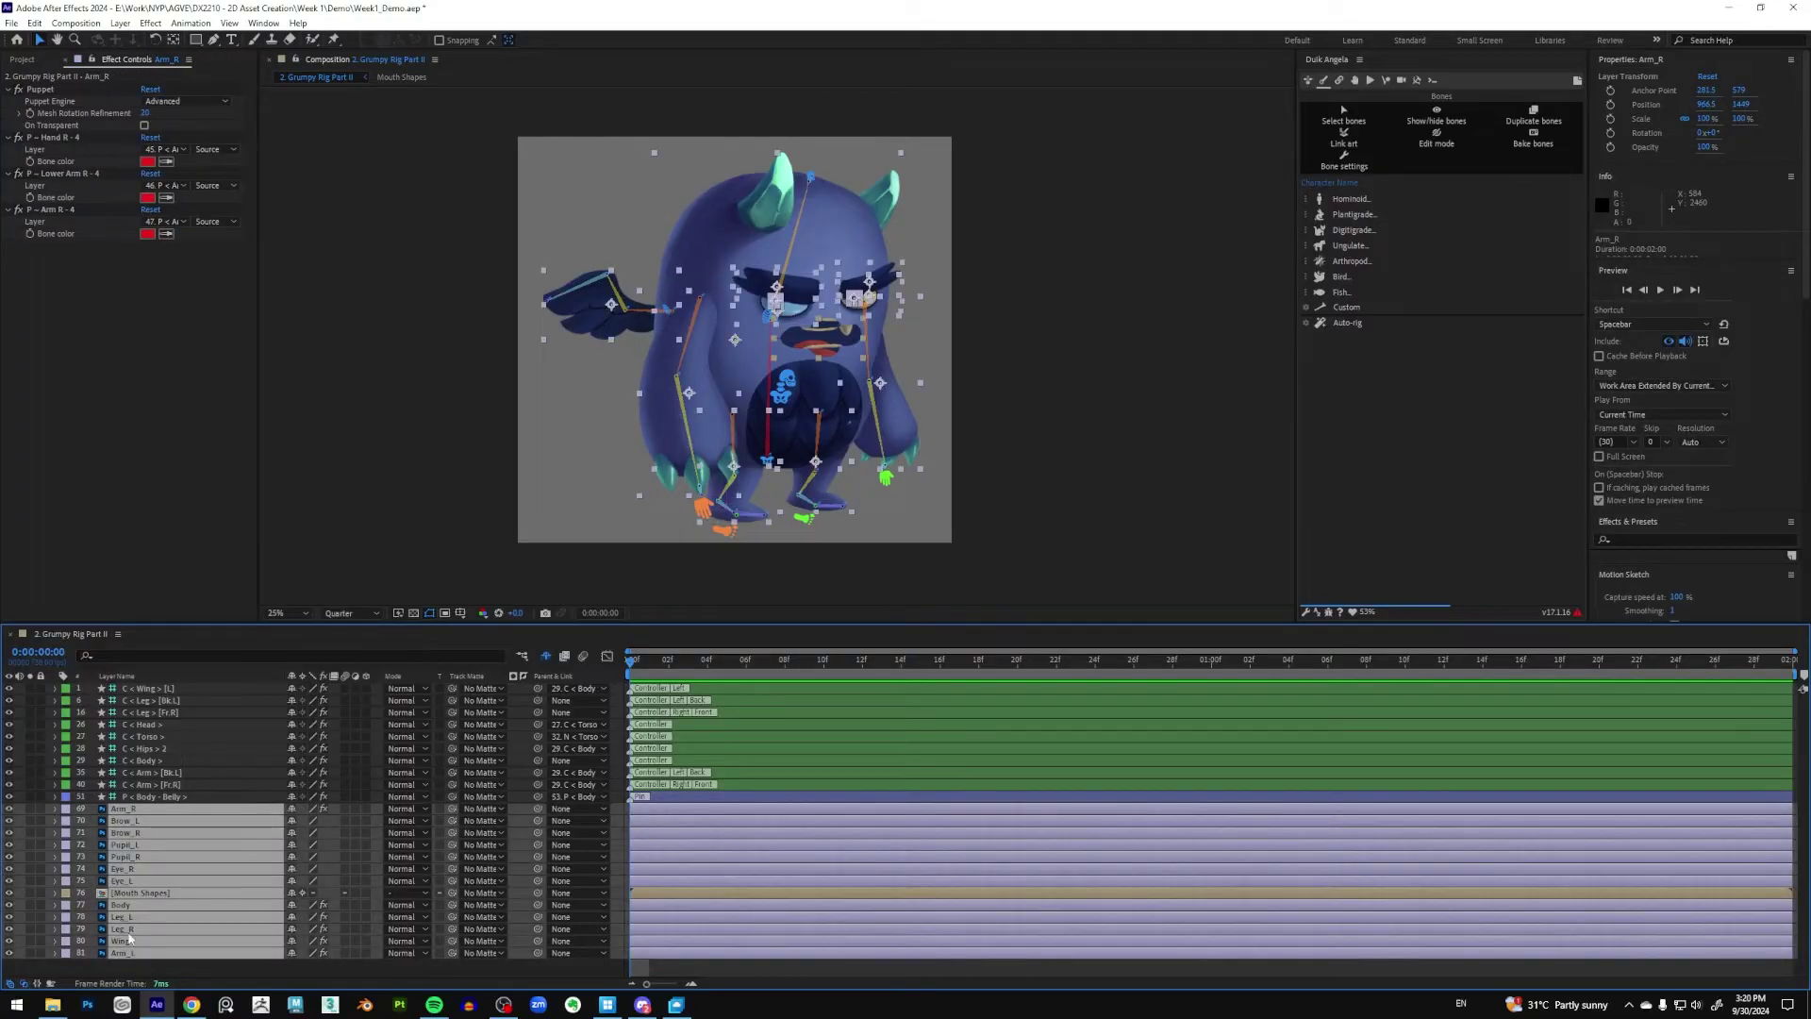
{"action": "left_click", "coordinate": [41, 808]}
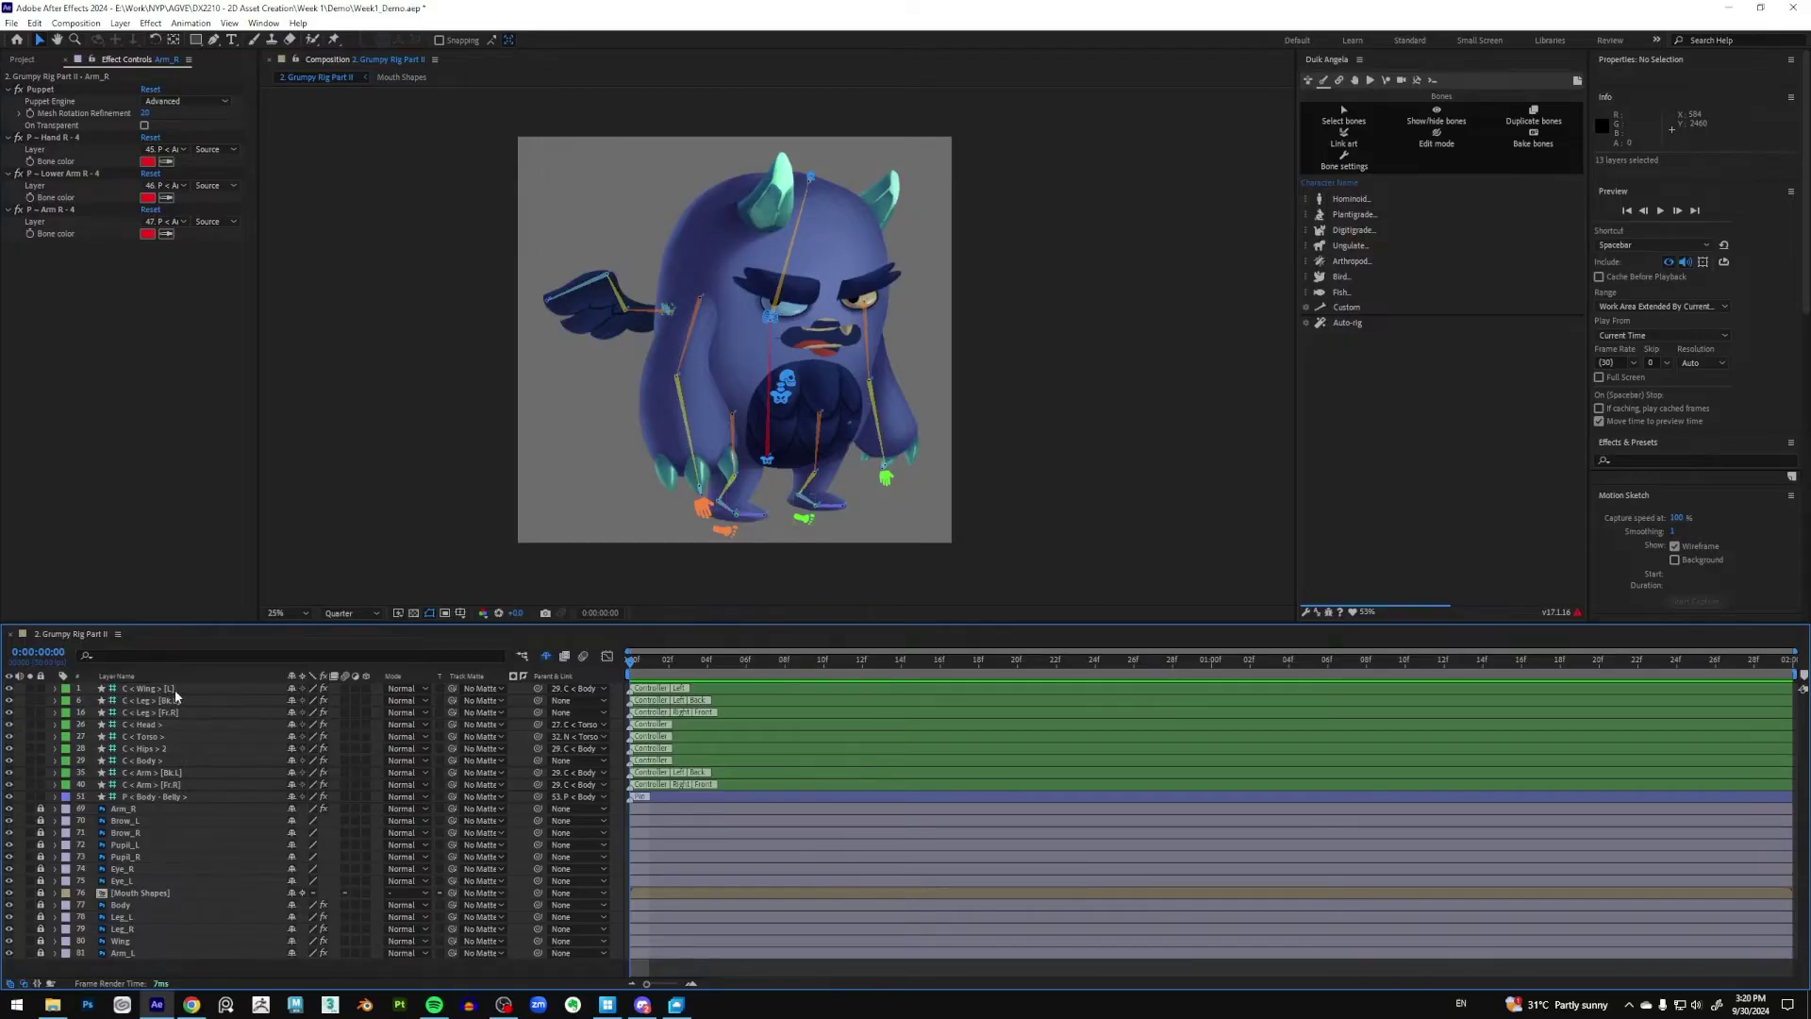
Select all controller layers from C < Wing > [L] to C < Arm > [Fr.R] and reveal their Position properties
{"action": "left_click", "coordinate": [160, 690]}
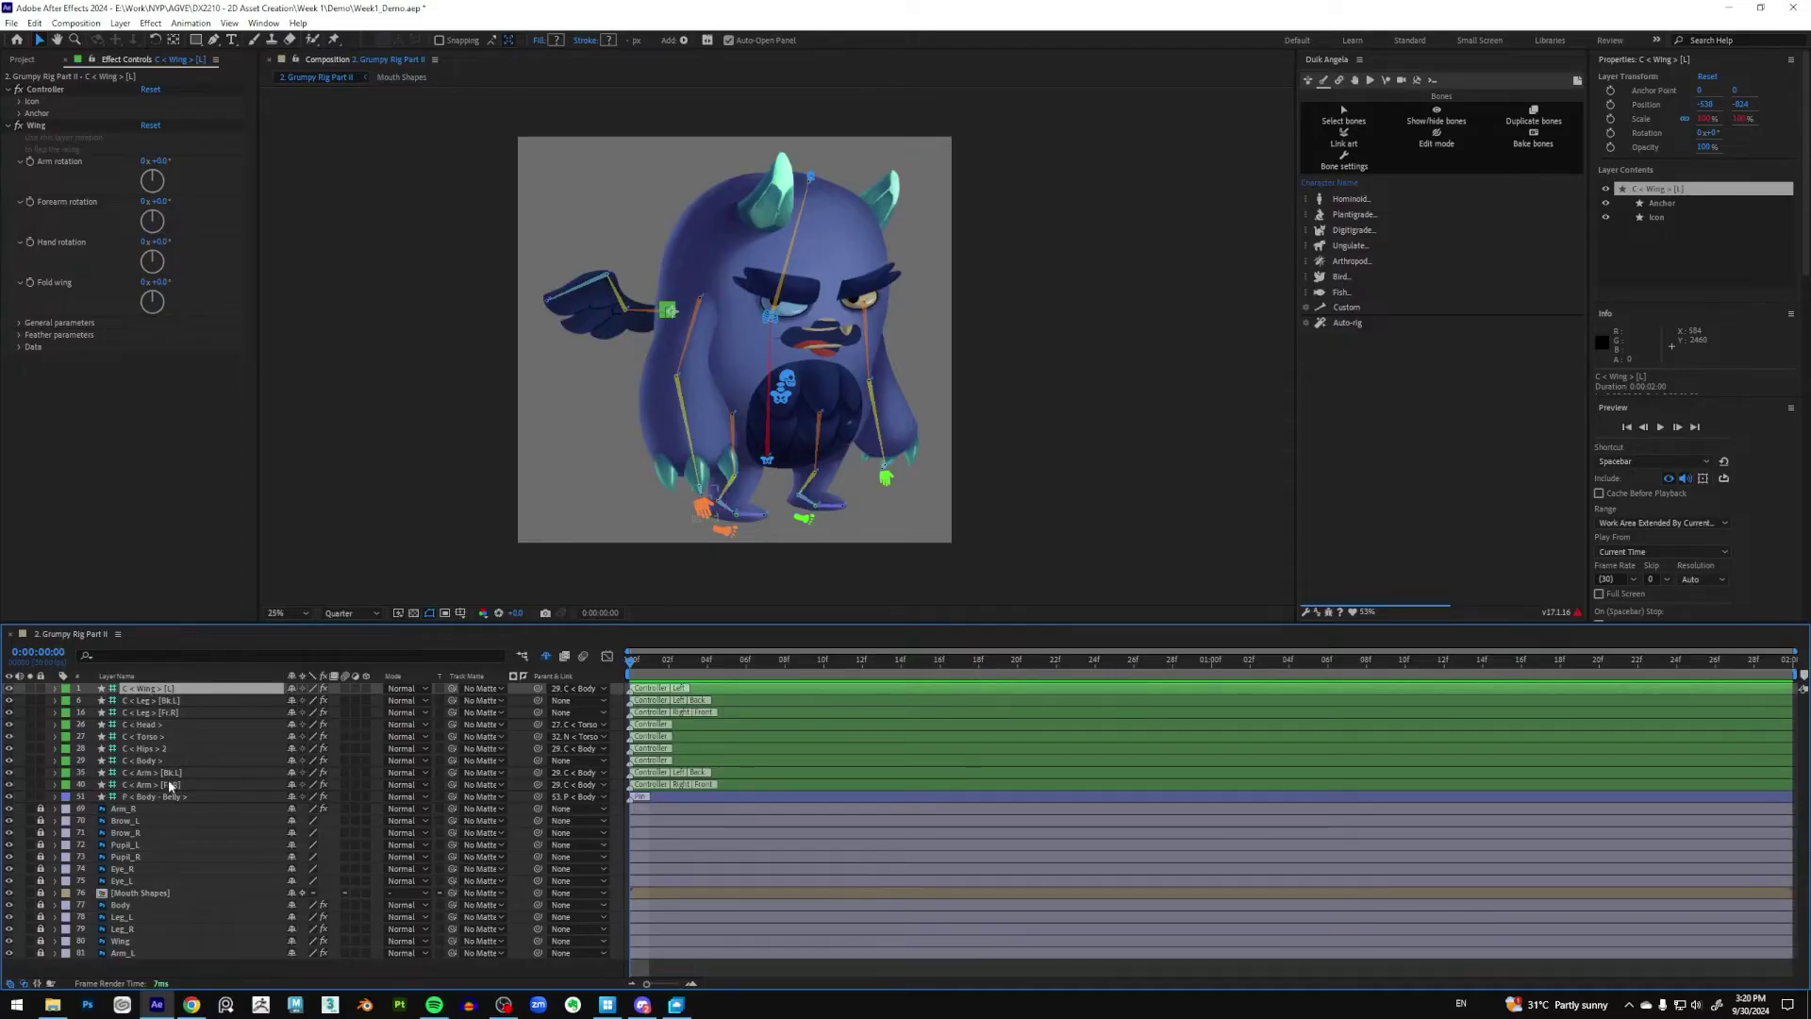
{"action": "left_click", "coordinate": [173, 786], "text": "shift"}
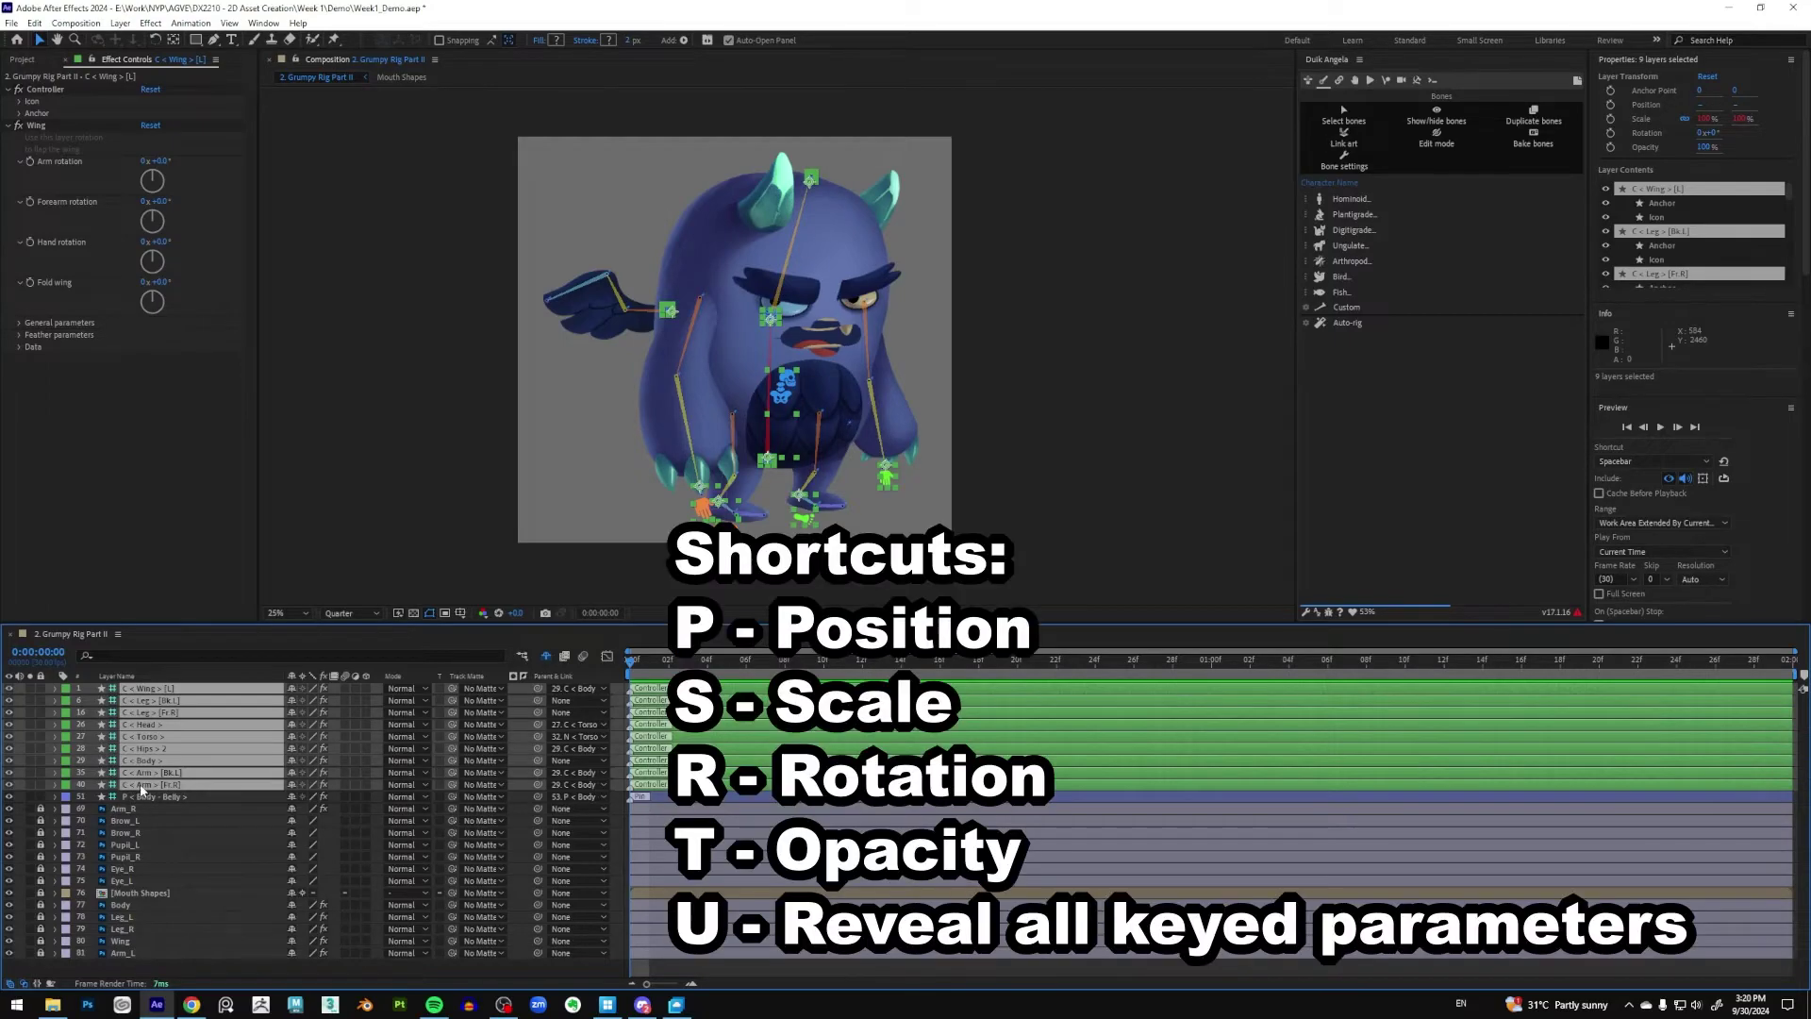
{"action": "key", "text": "p"}
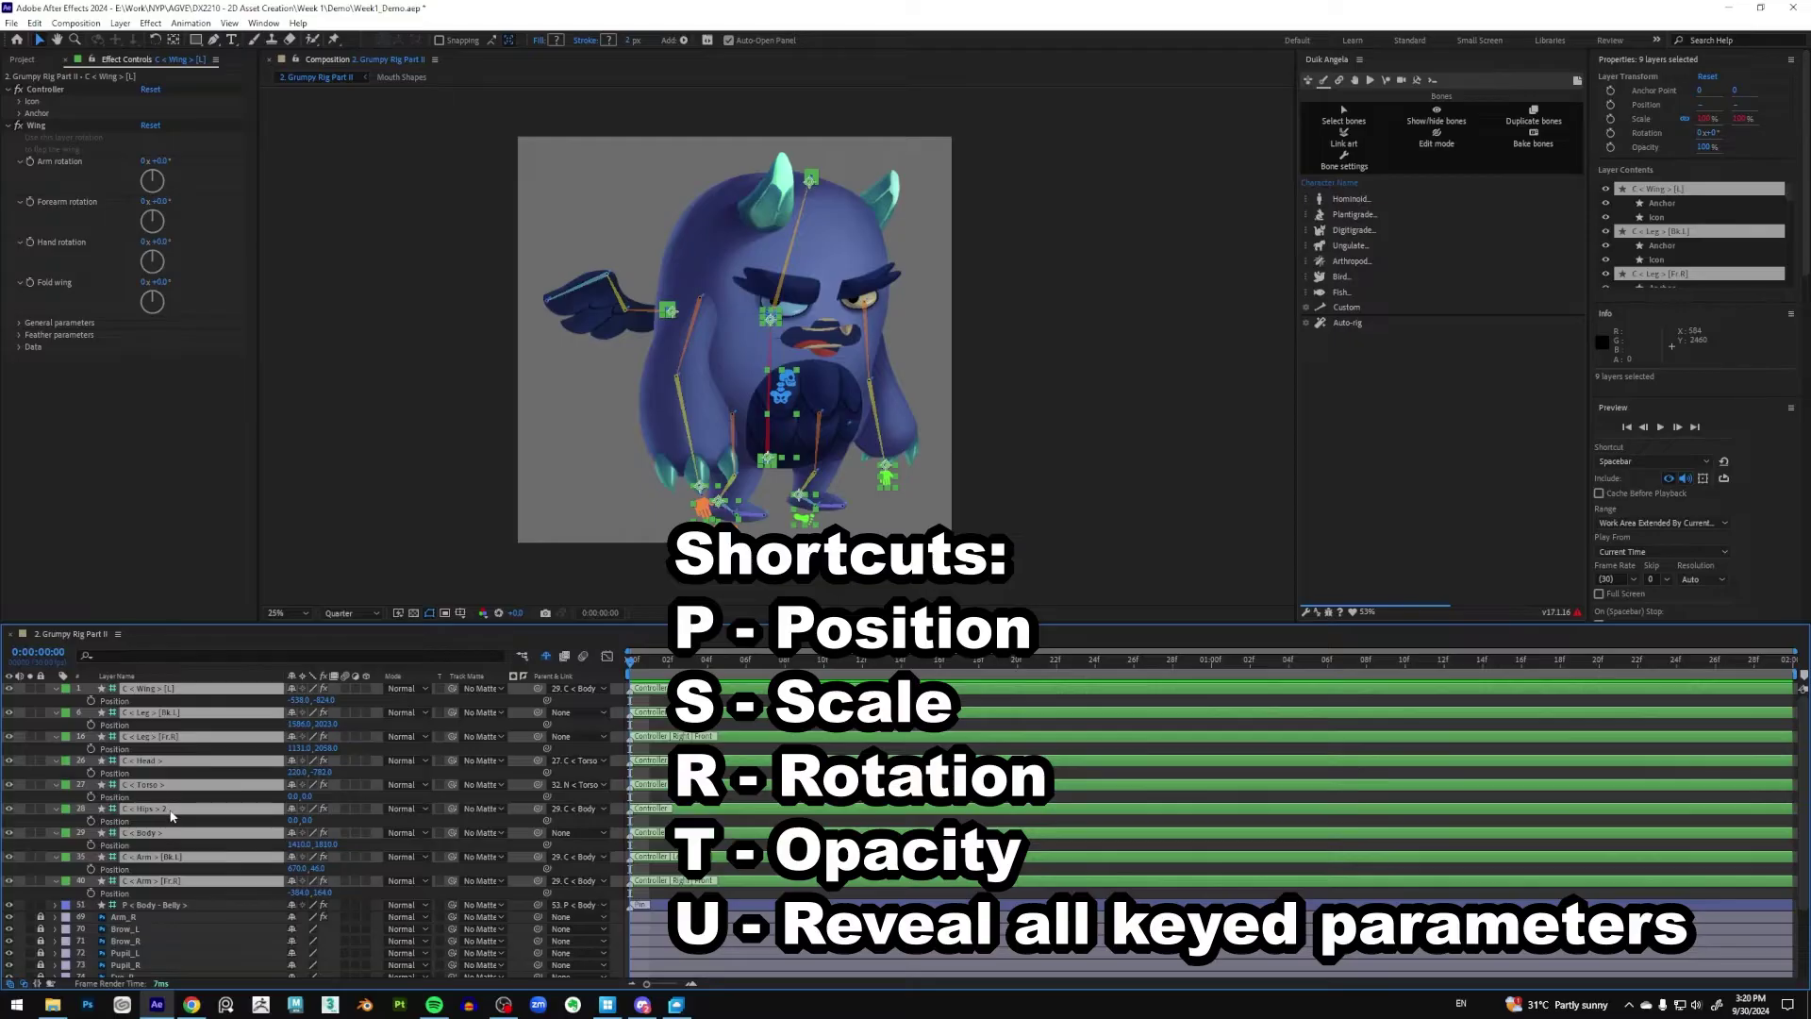
Exclude C < Hips > 2 and C < Torso > from the selection and add Duik zeros to the remaining controllers
{"action": "left_click", "coordinate": [170, 811], "text": "ctrl"}
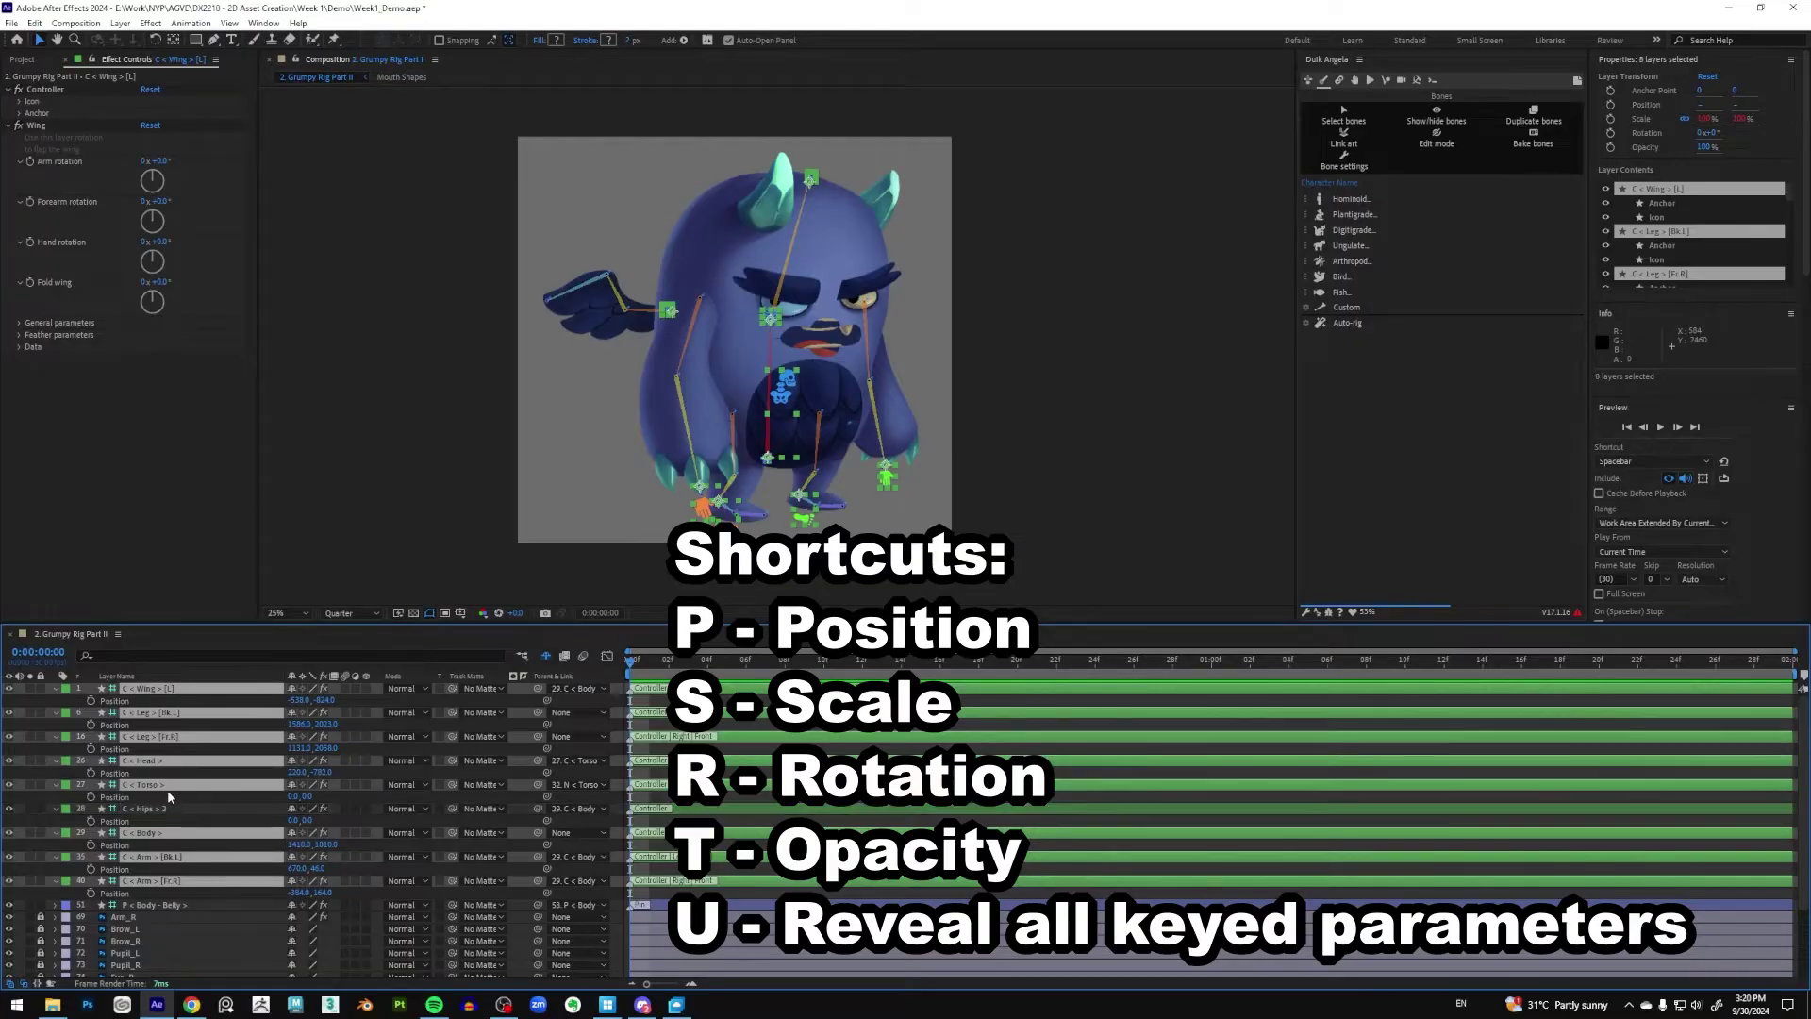
{"action": "left_click", "coordinate": [157, 788], "text": "ctrl"}
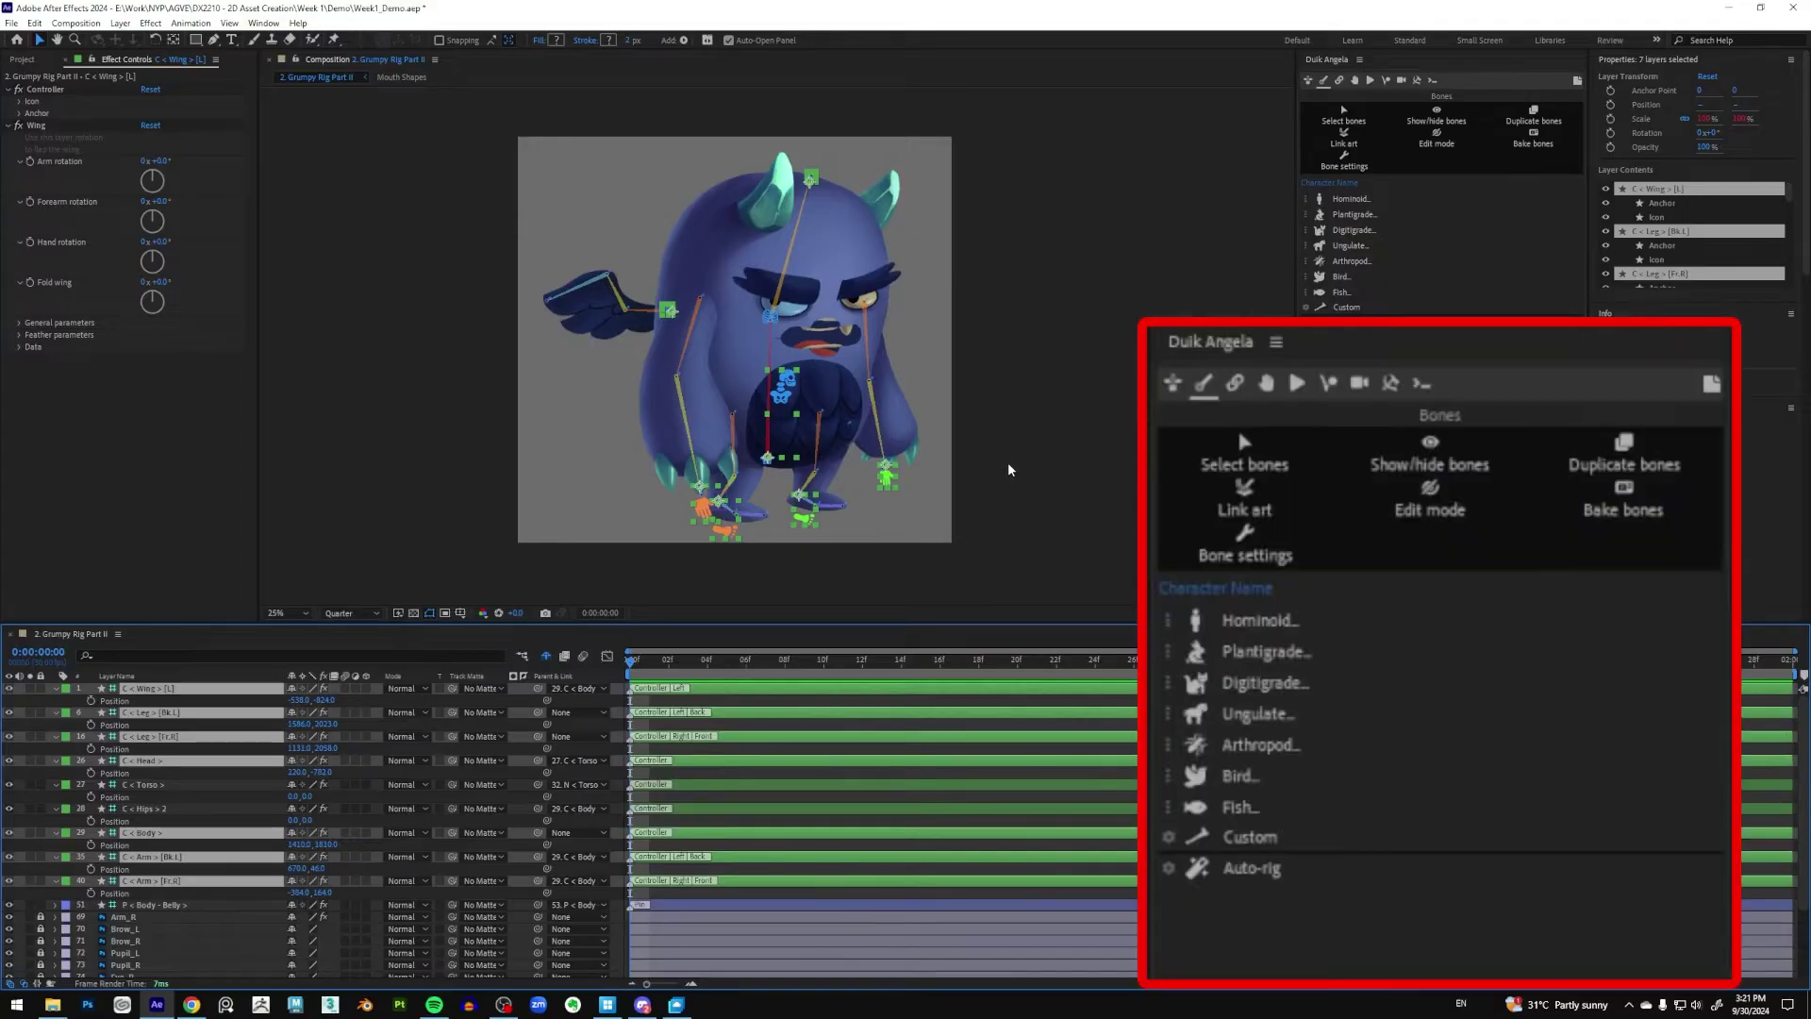
{"action": "left_click", "coordinate": [1340, 82]}
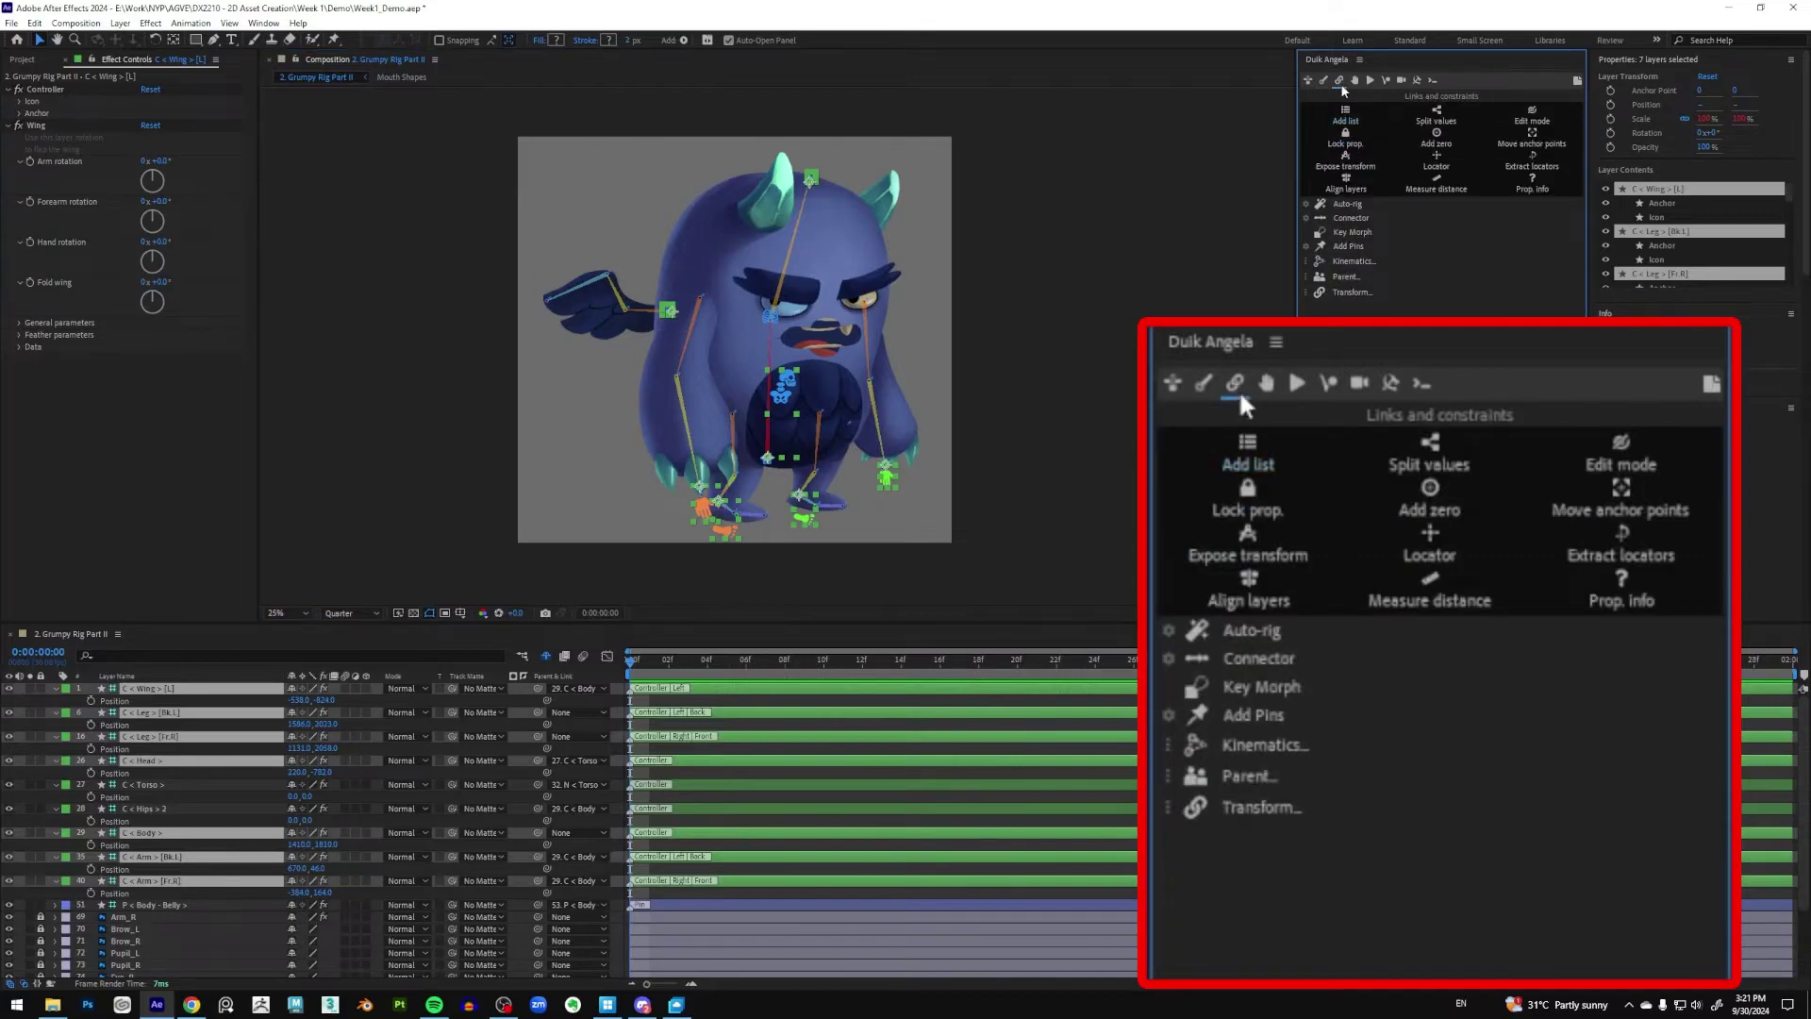
{"action": "left_click", "coordinate": [1439, 143]}
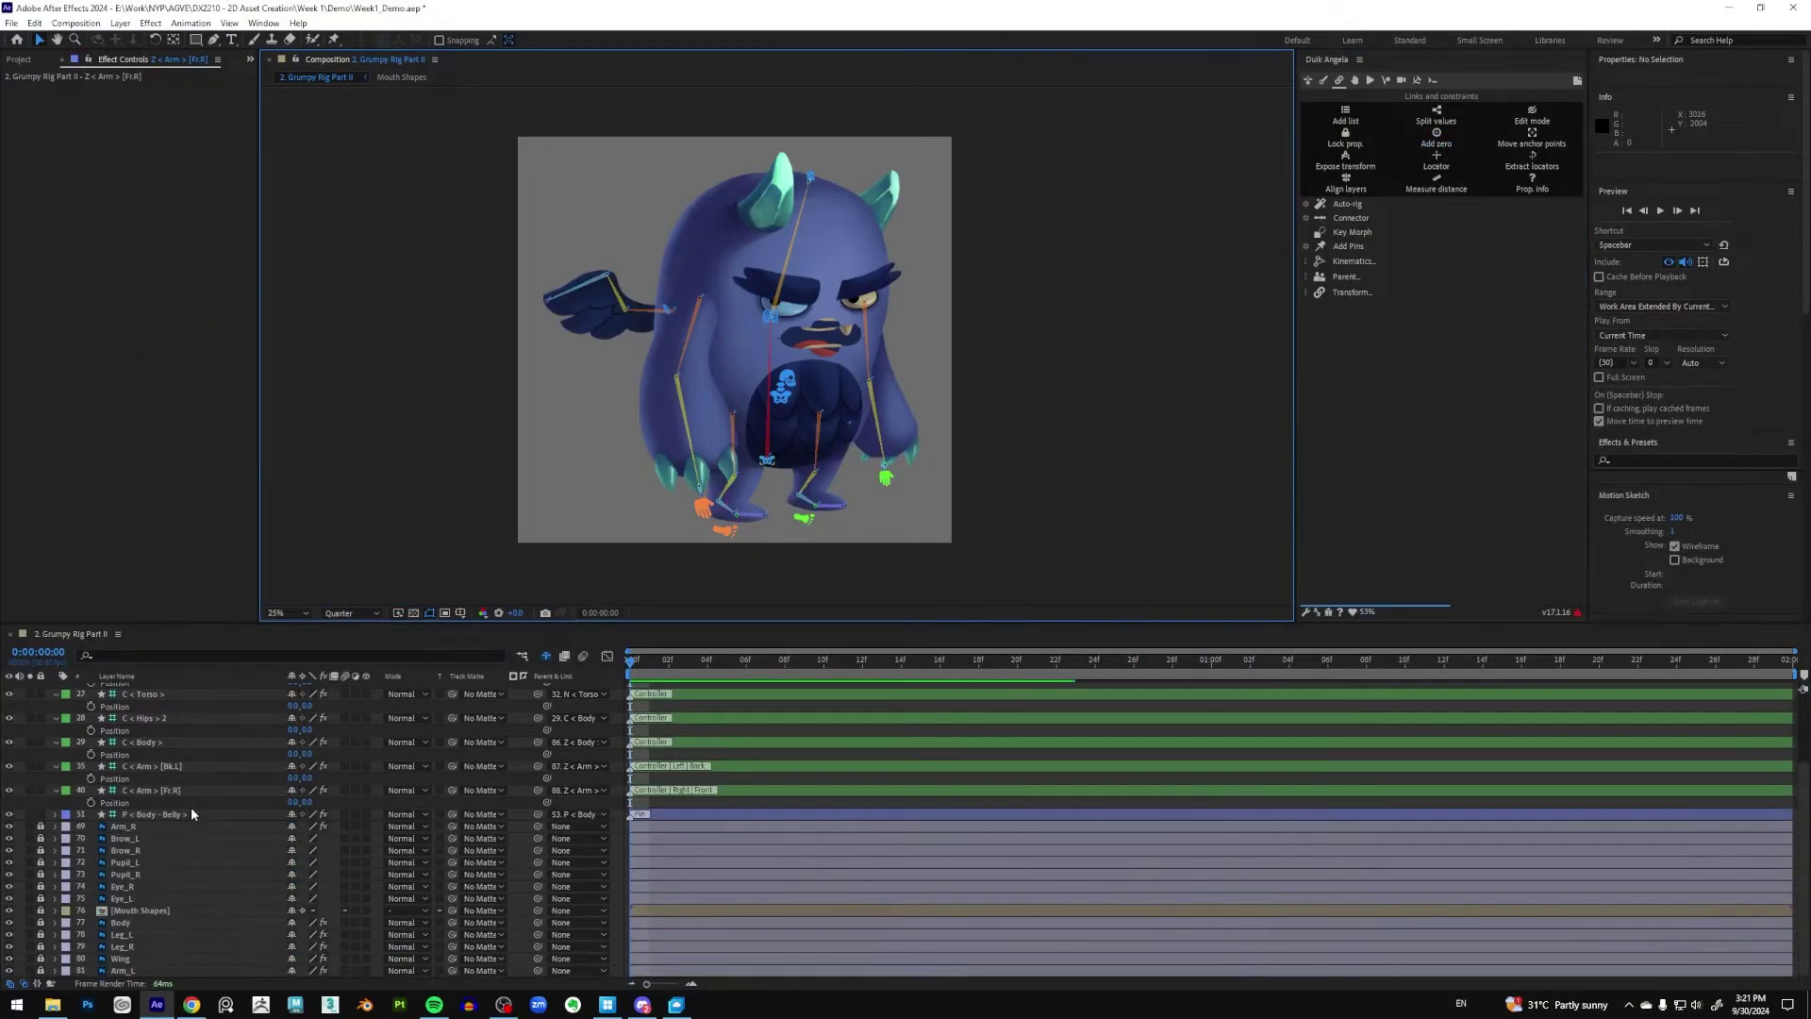
Check the Position values of all controller layers from C < Wing > [L] to C < Arm > [Fr.R]
{"action": "scroll", "coordinate": [179, 866], "scroll_direction": "up", "scroll_amount": 3}
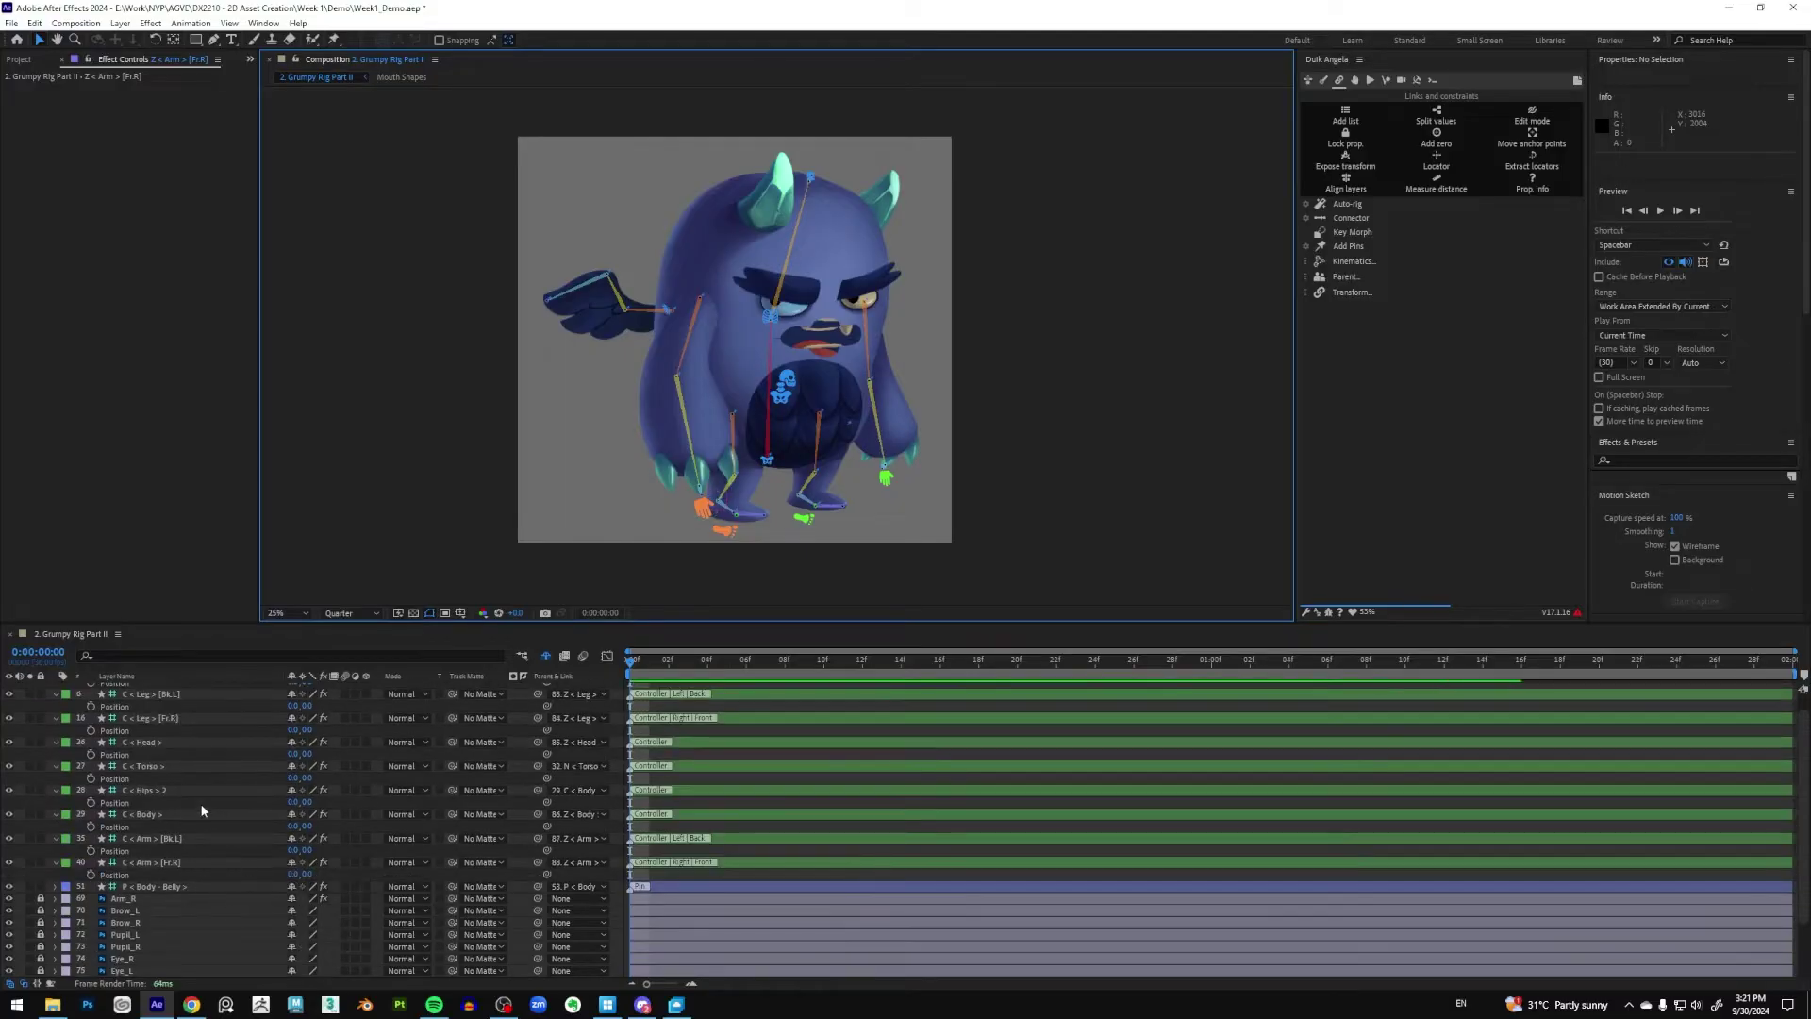
{"action": "scroll", "coordinate": [195, 824], "scroll_direction": "up", "scroll_amount": 1}
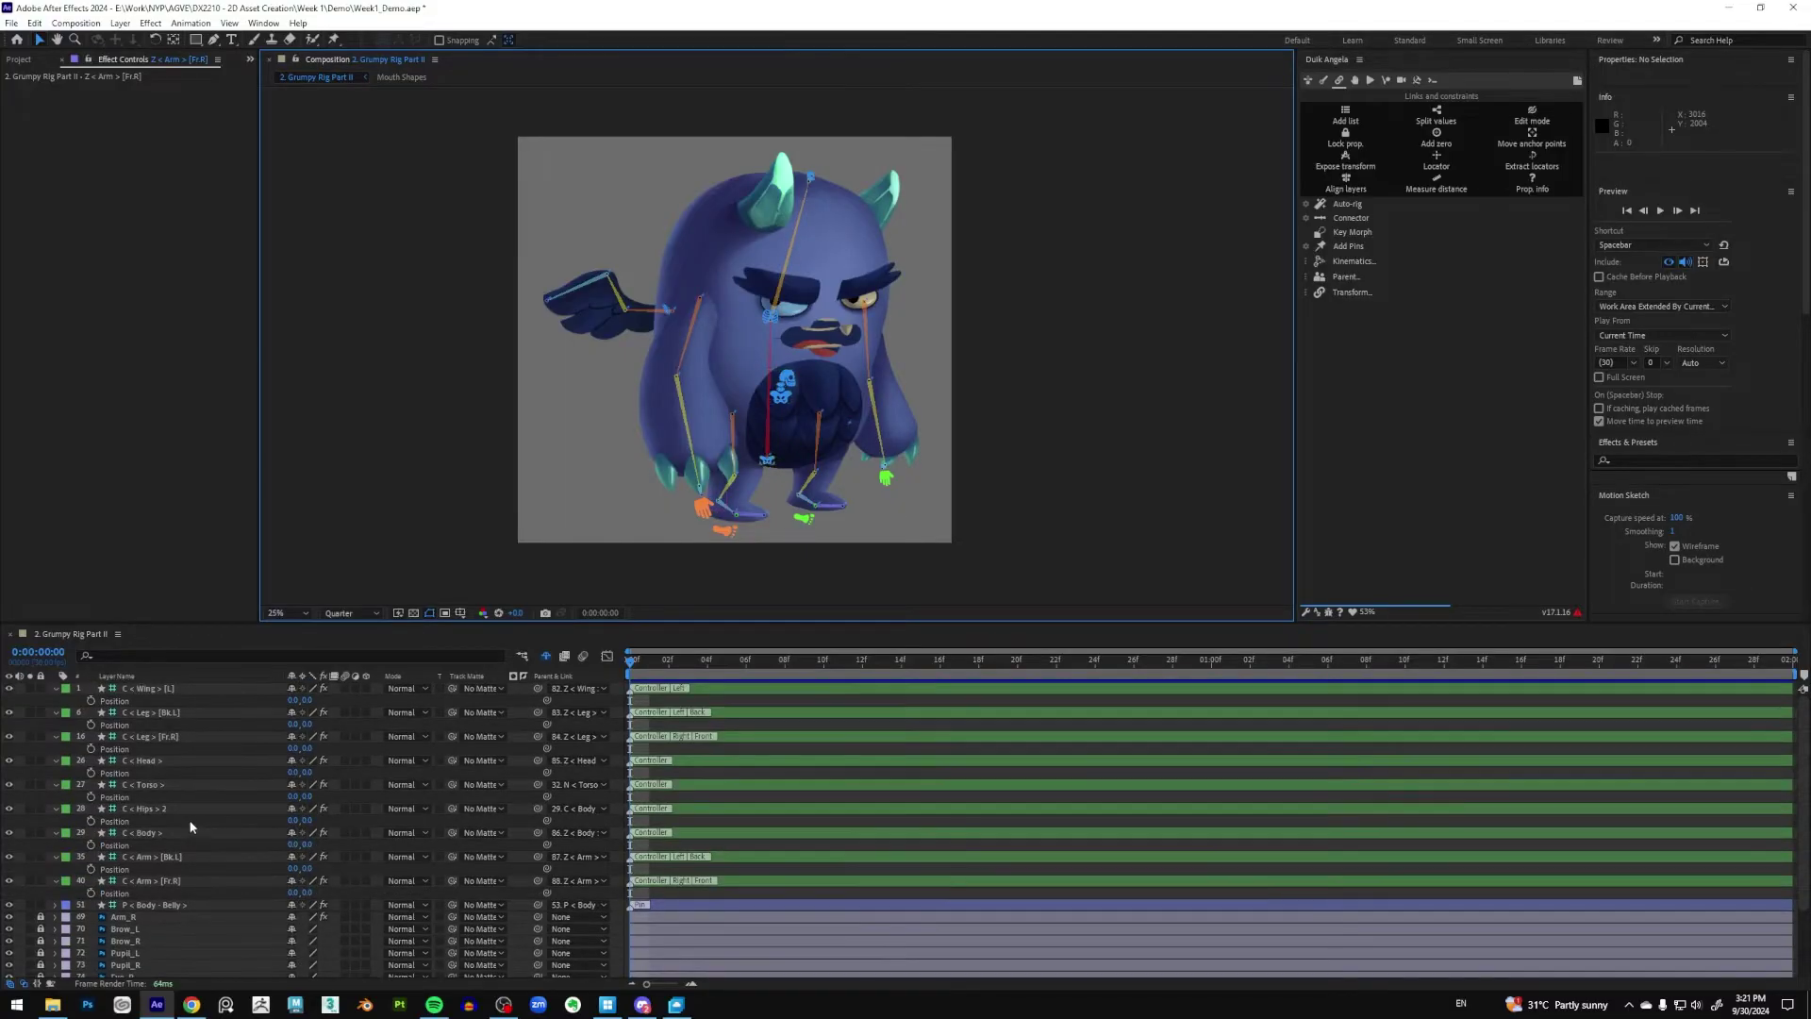
{"action": "left_click", "coordinate": [201, 689]}
{"action": "left_click", "coordinate": [181, 880], "text": "shift"}
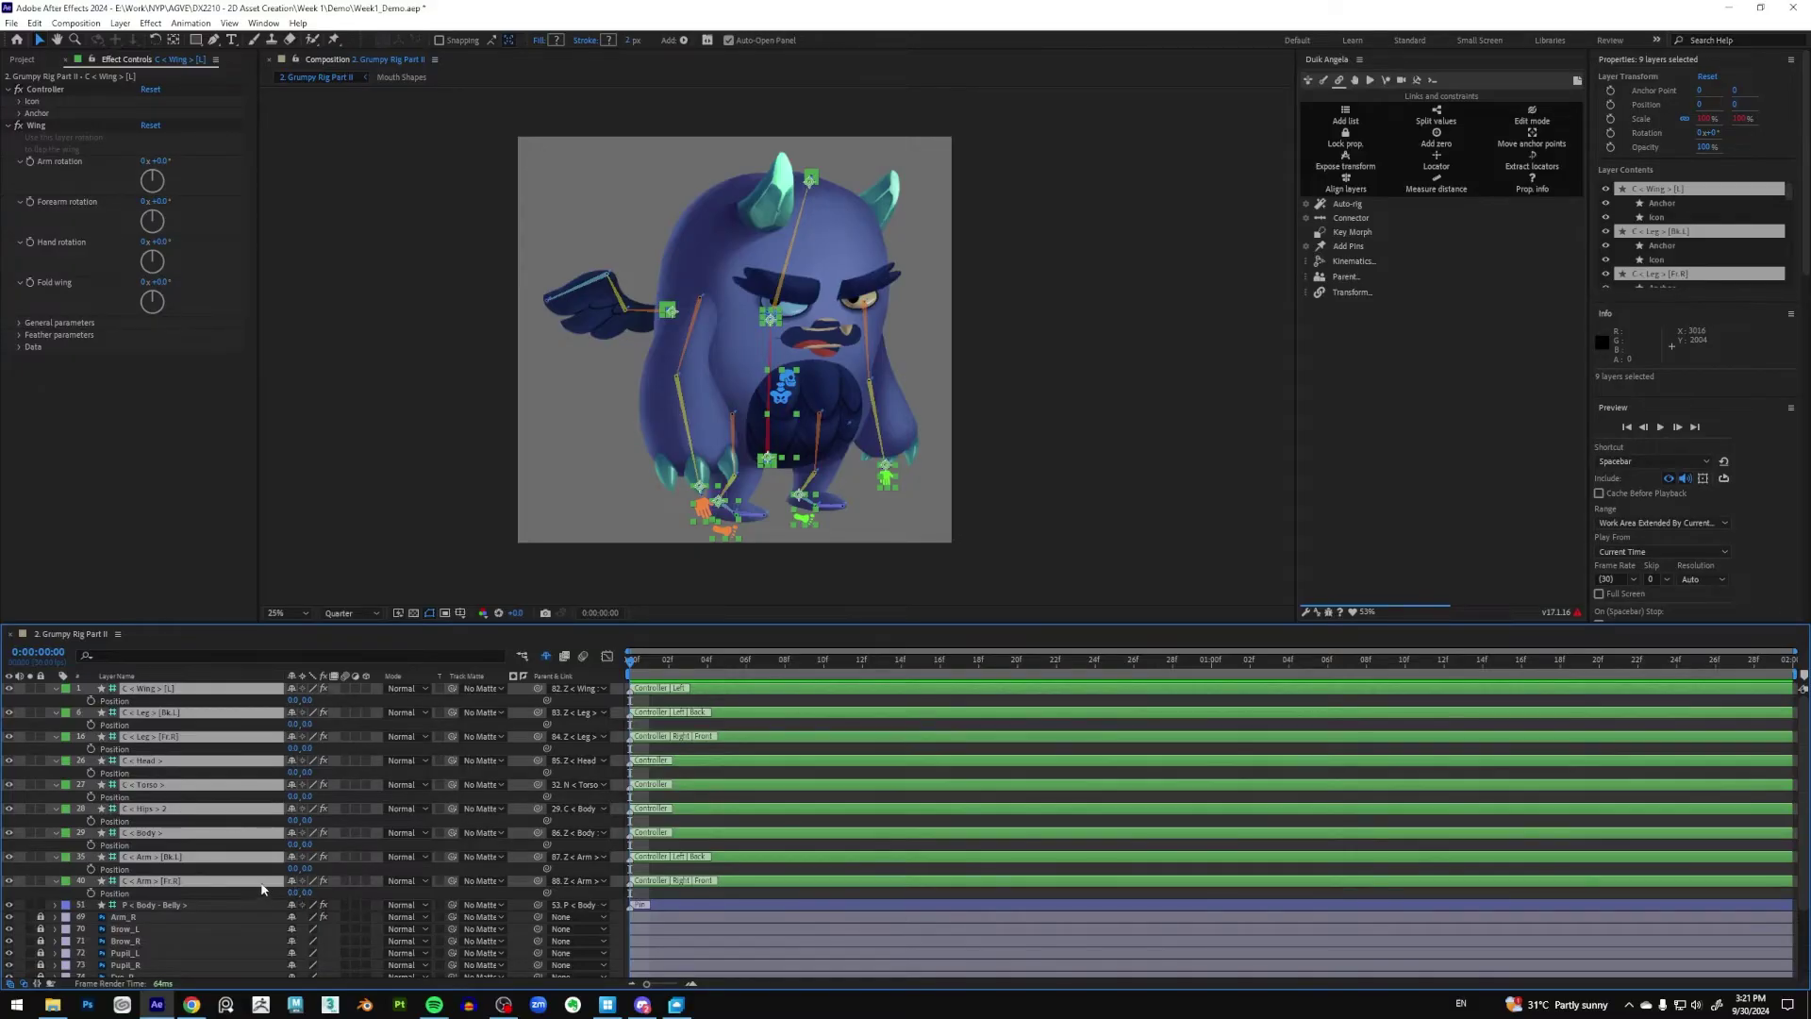
{"action": "left_click", "coordinate": [469, 518]}
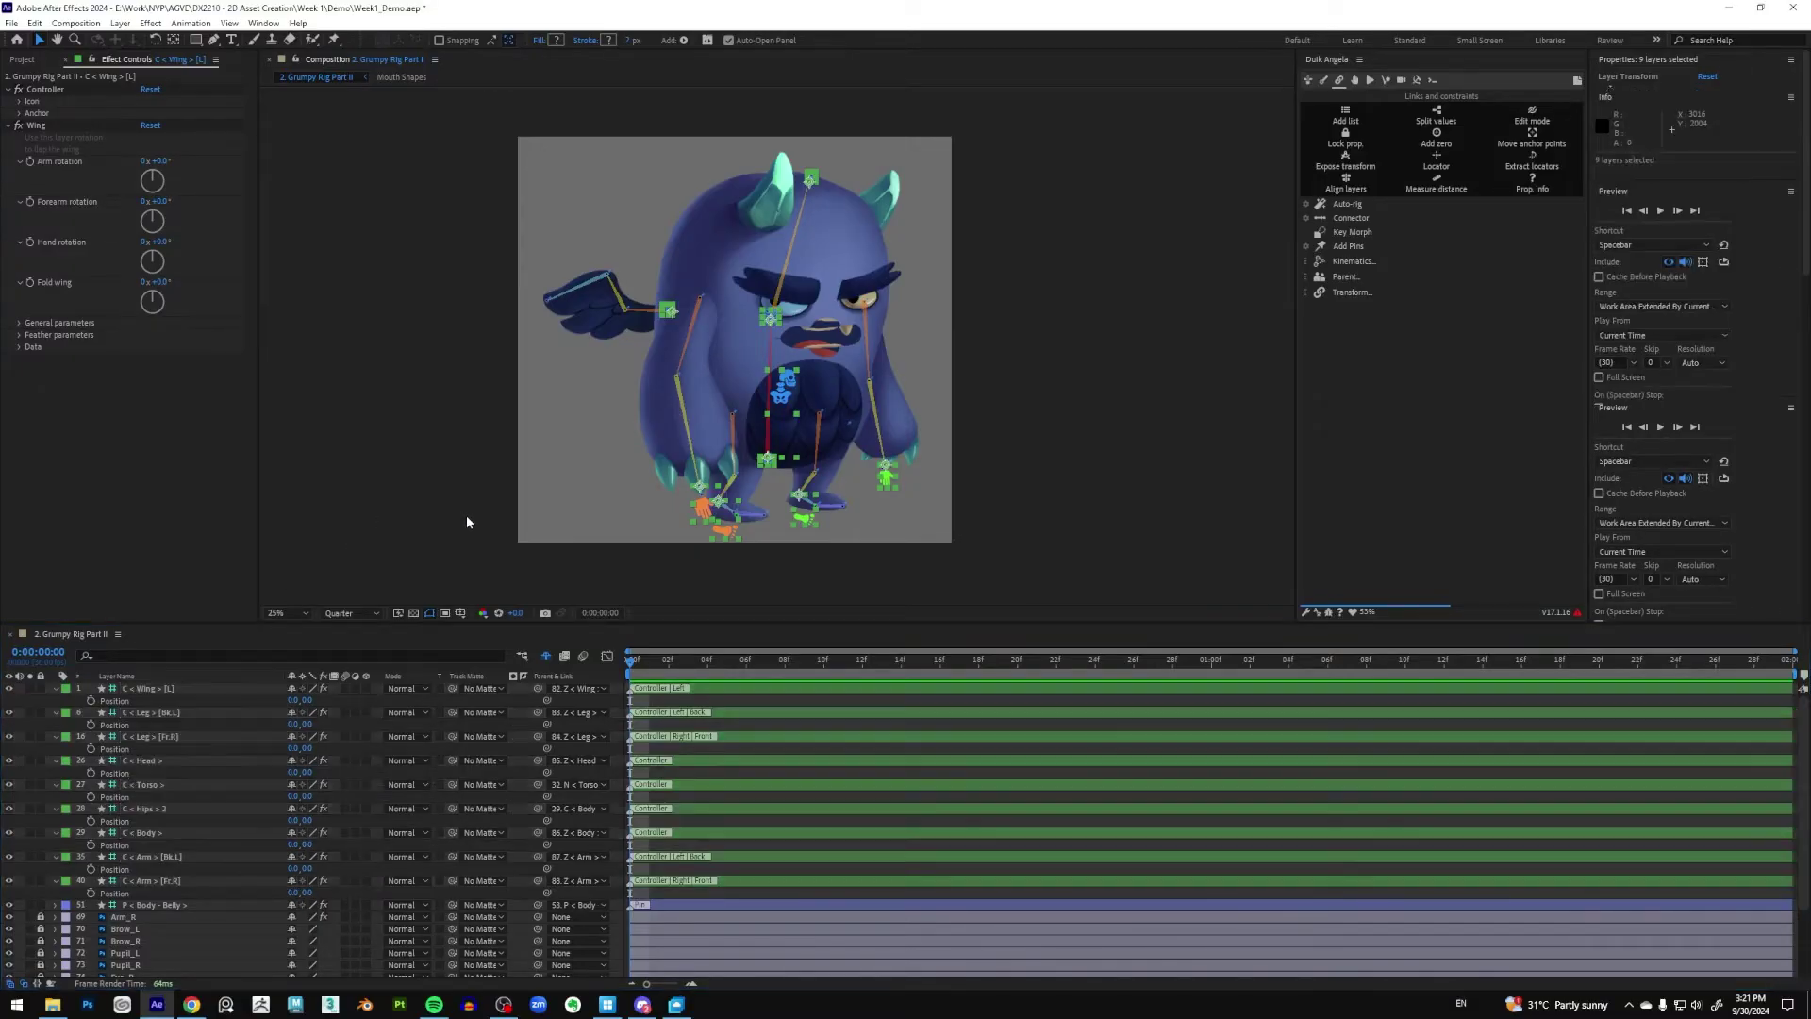
Move the C < Arm > [Fr.R] hand controller up onto the character's belly to test the arm
{"action": "left_click", "coordinate": [705, 513]}
{"action": "left_click_drag", "start_coordinate": [706, 512], "coordinate": [757, 444]}
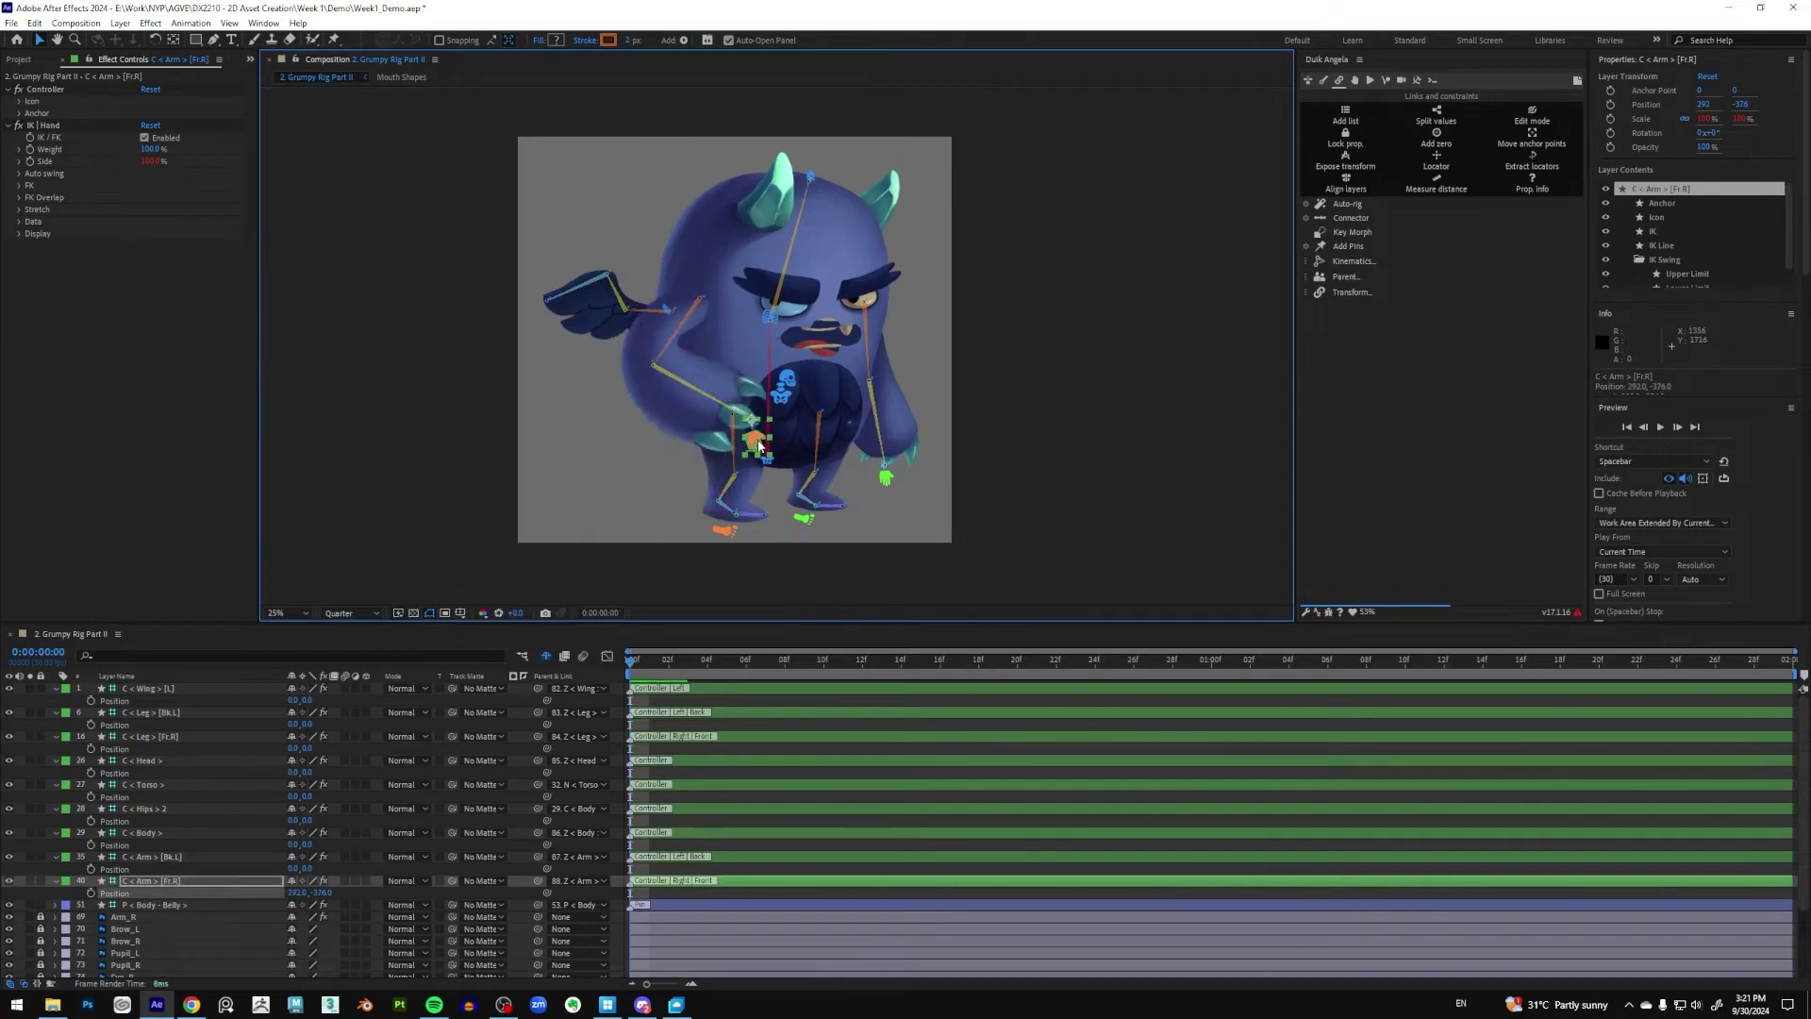
{"action": "scroll", "coordinate": [744, 462], "scroll_direction": "up", "scroll_amount": 2}
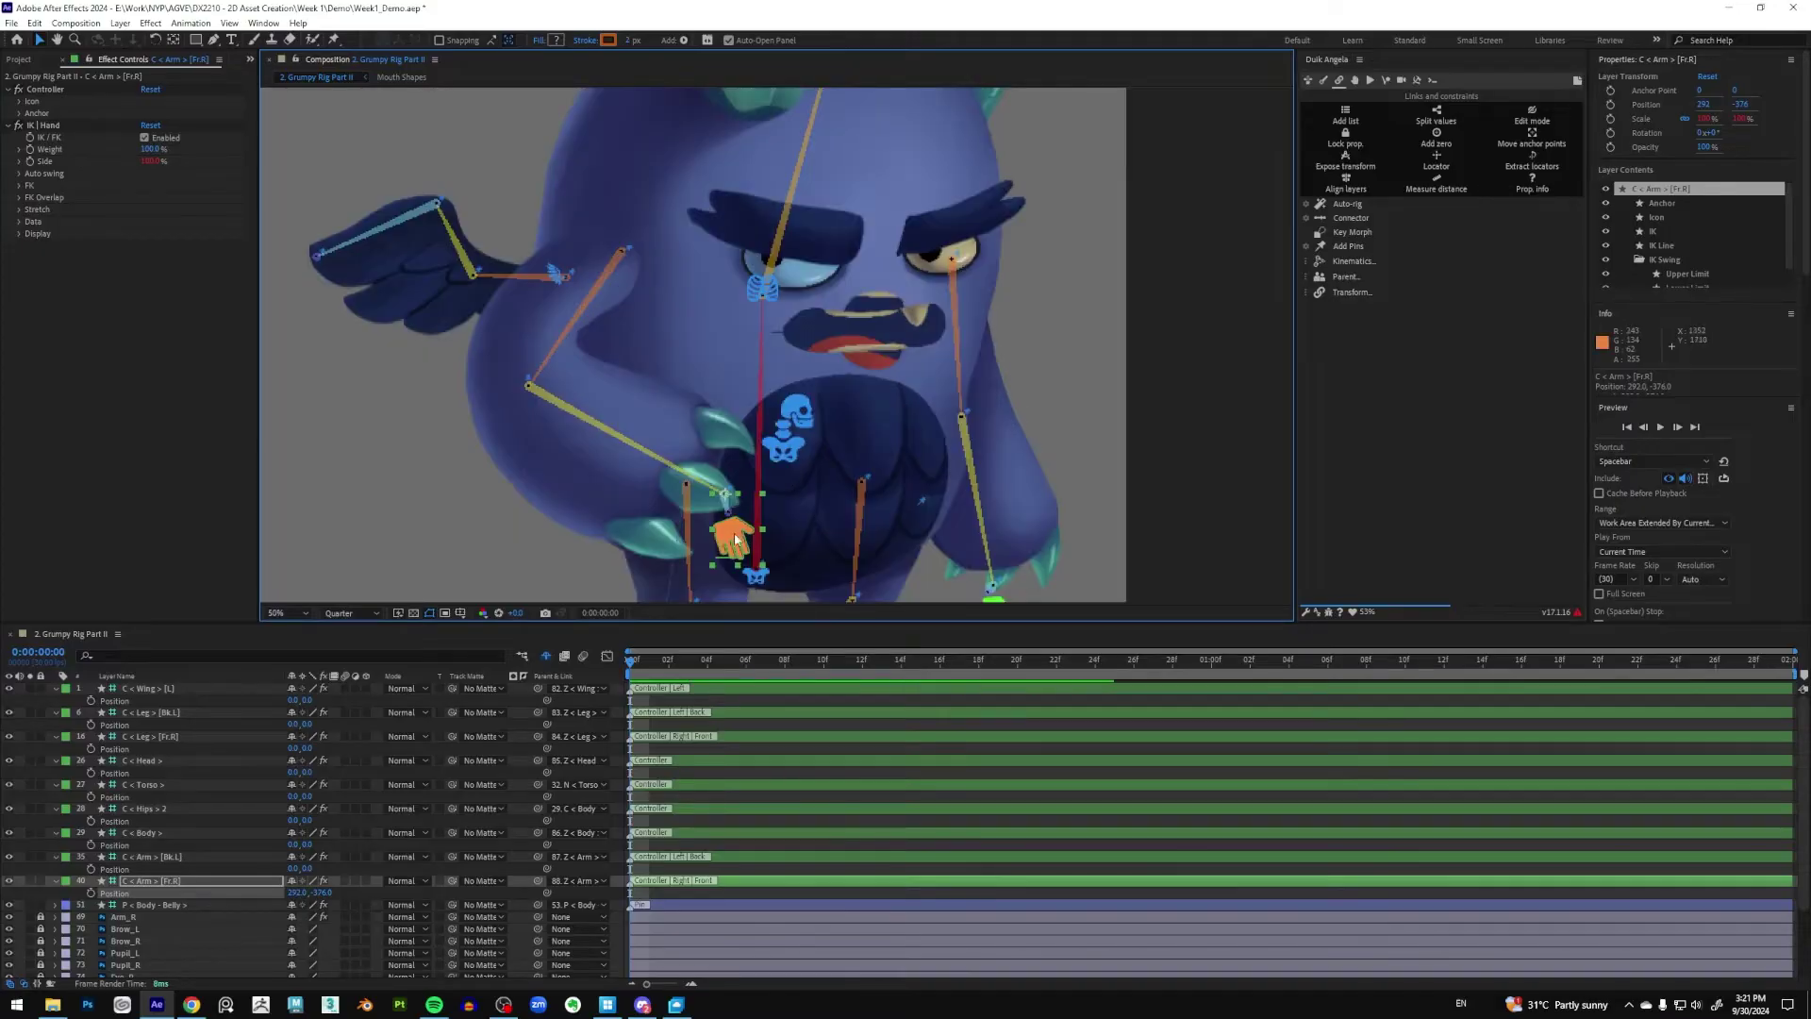
Set the Position of C < Arm > [Fr.R] to 0, 0 and deselect the controller
{"action": "left_click", "coordinate": [299, 894]}
{"action": "left_click", "coordinate": [299, 893]}
{"action": "type", "text": "0"}
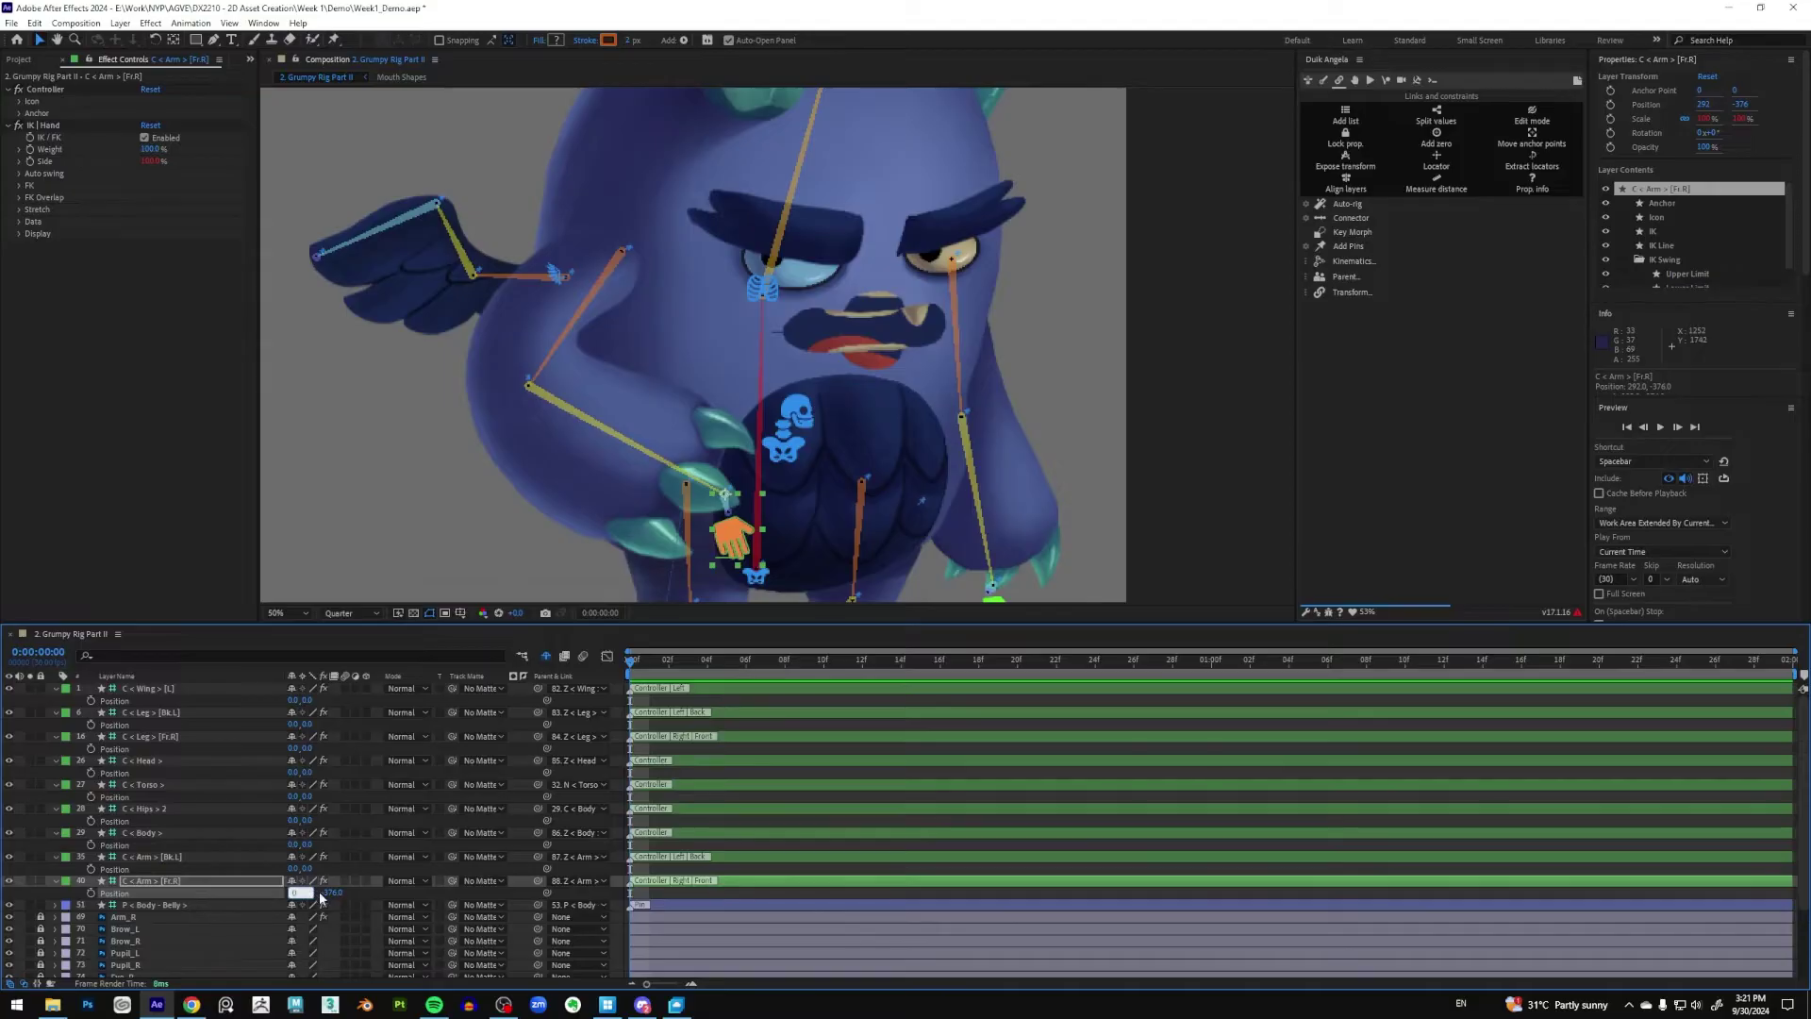
{"action": "key", "text": "Tab"}
{"action": "type", "text": "0"}
{"action": "key", "text": "Return"}
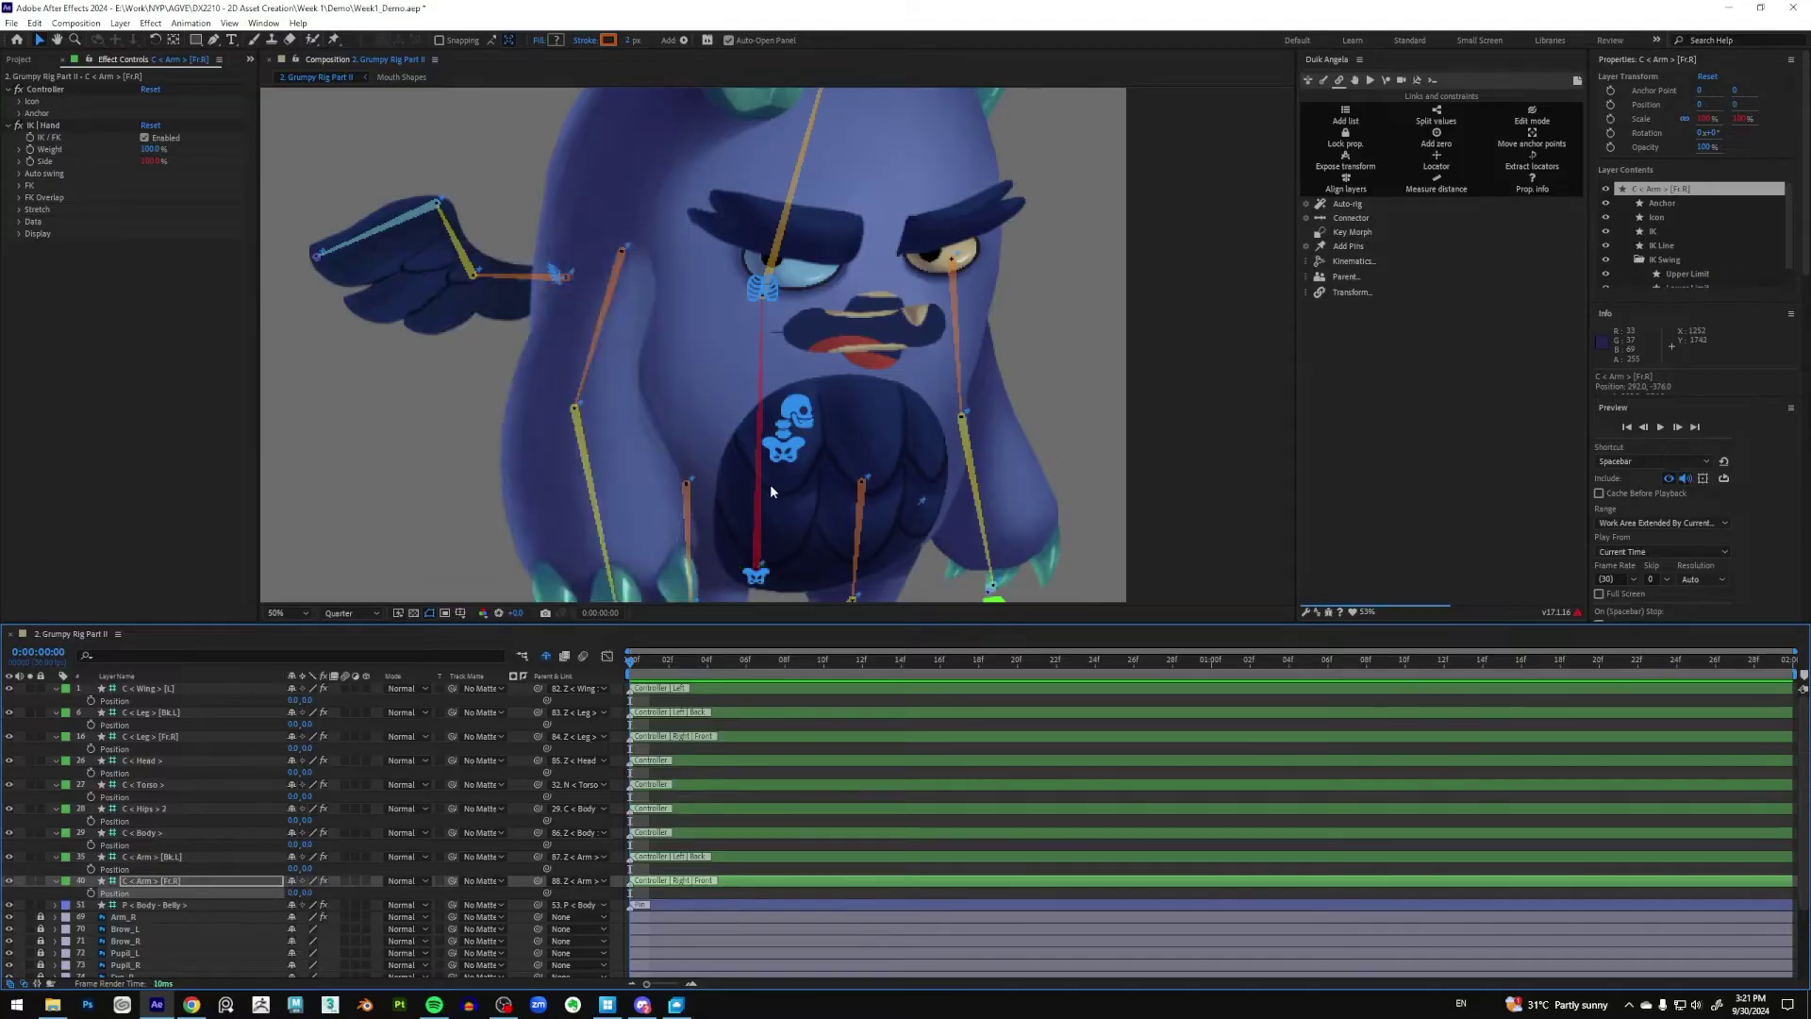
{"action": "scroll", "coordinate": [719, 499], "scroll_direction": "down", "scroll_amount": 2}
{"action": "left_click", "coordinate": [1078, 478]}
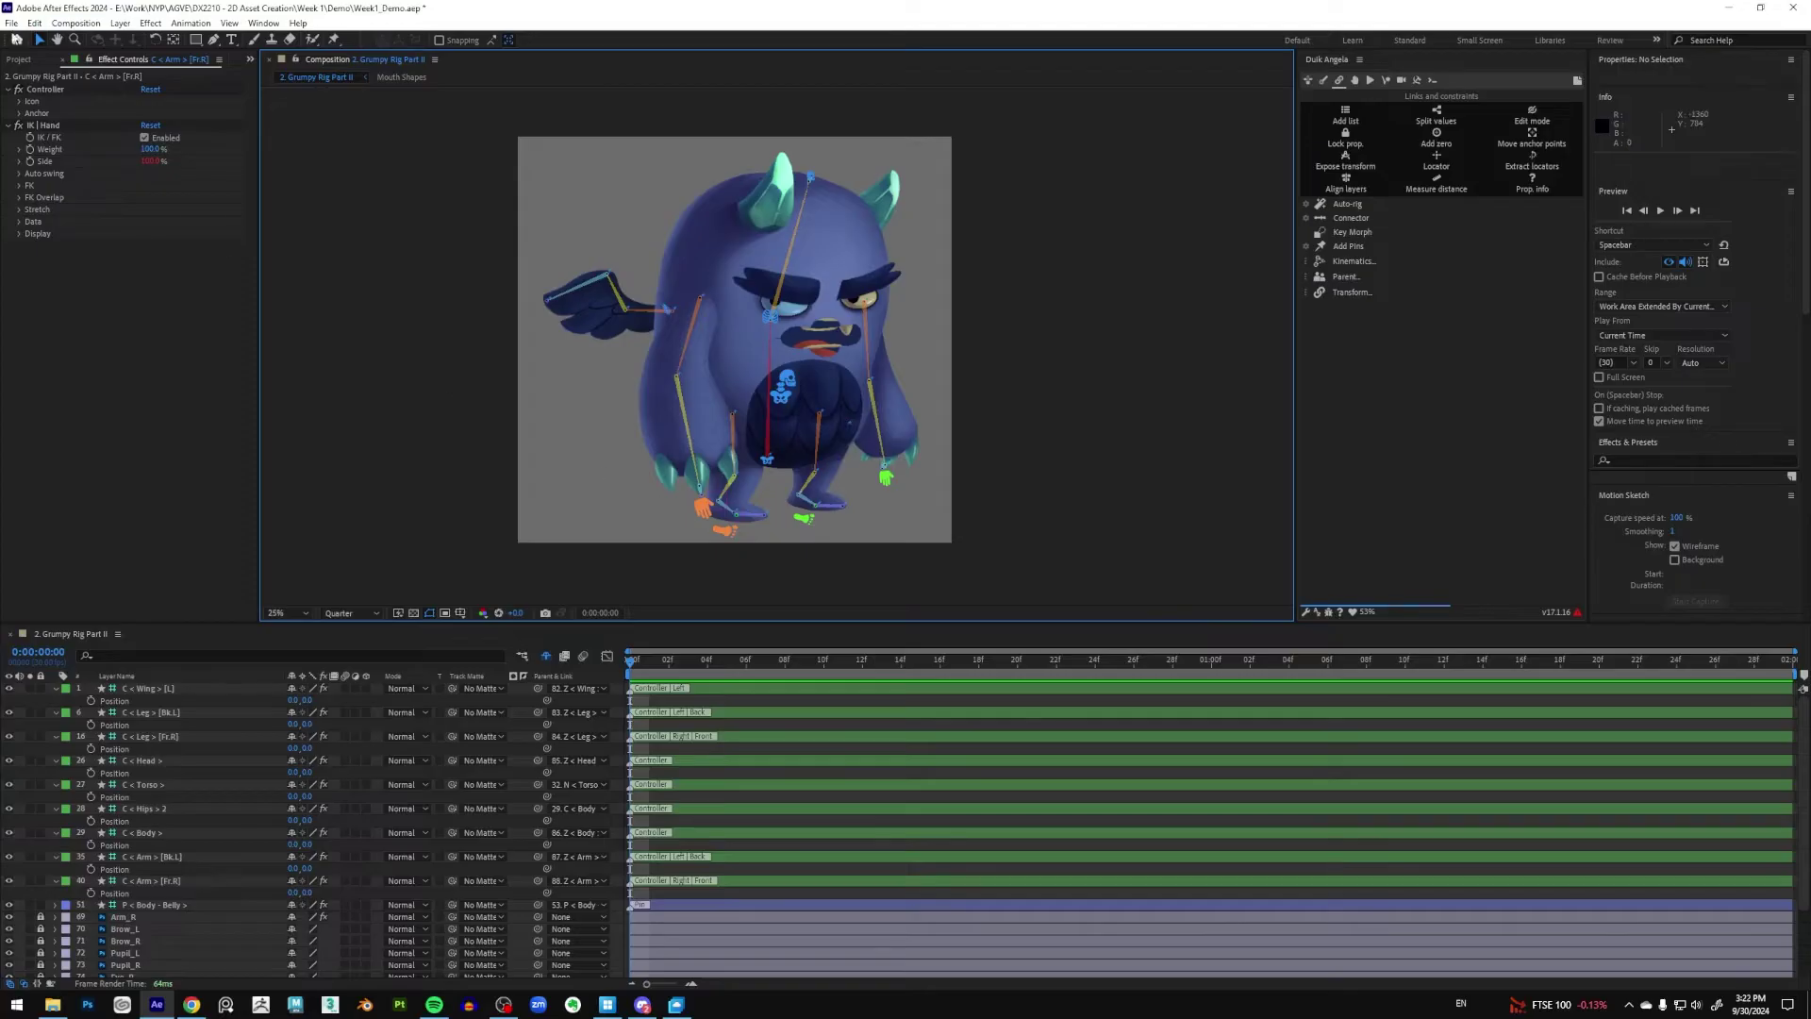
Save the project
{"action": "left_click", "coordinate": [12, 25]}
{"action": "left_click", "coordinate": [47, 153]}
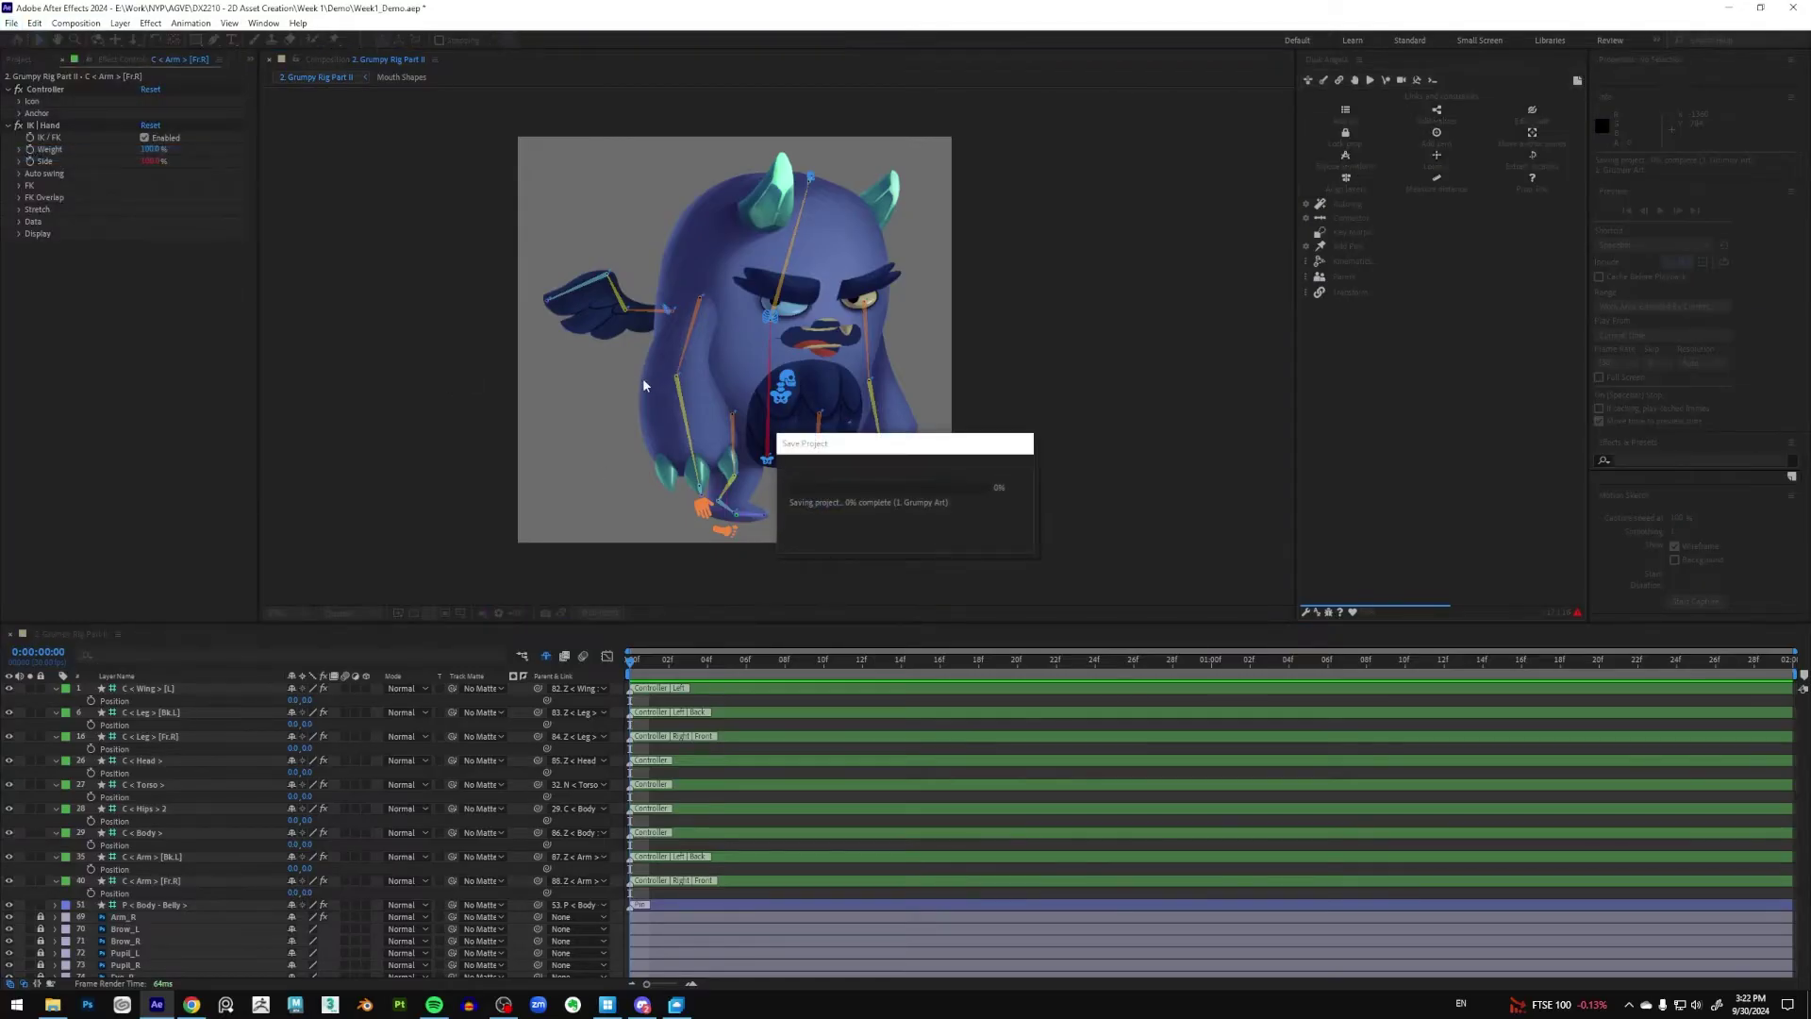
Offset the icon of the C < Wing > [L] controller up and away from the body, to about -130, -117
{"action": "left_click", "coordinate": [672, 314]}
{"action": "key", "text": "period"}
{"action": "key", "text": "period"}
{"action": "key", "text": "period"}
{"action": "key", "text": "period"}
{"action": "scroll", "coordinate": [613, 325], "scroll_direction": "up", "scroll_amount": 3}
{"action": "scroll", "coordinate": [667, 355], "scroll_direction": "left", "scroll_amount": 8}
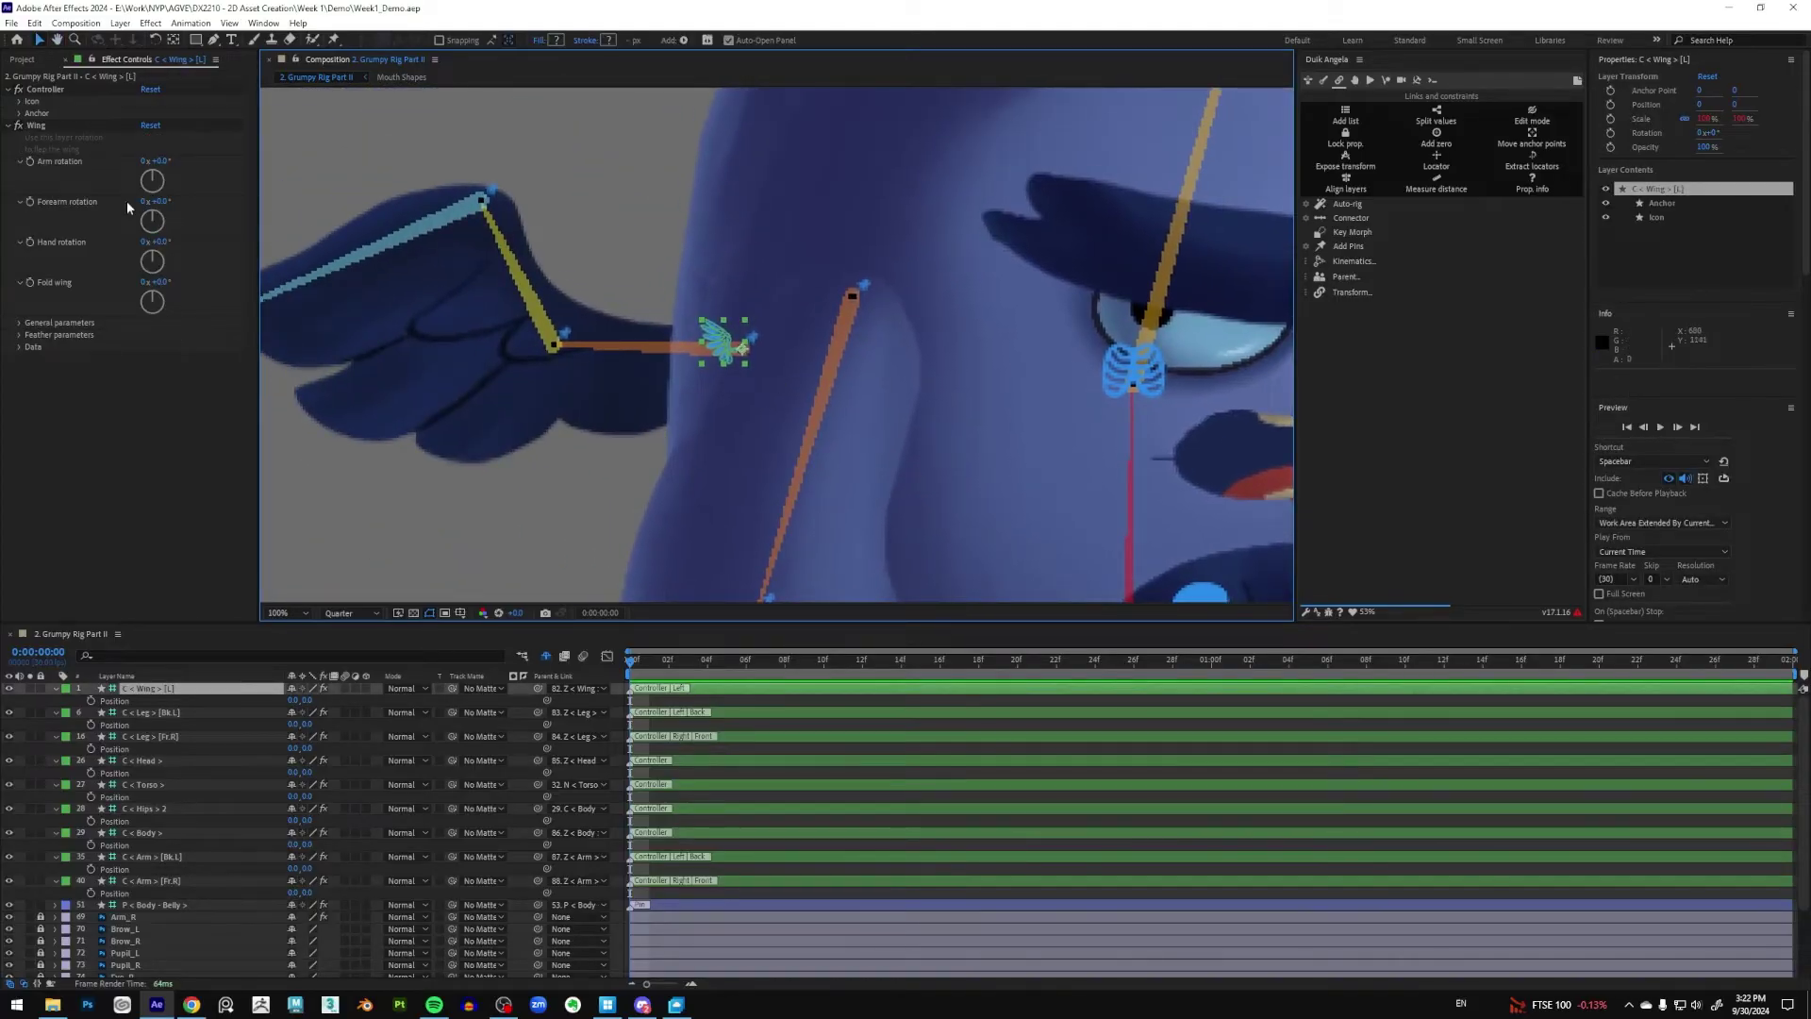
{"action": "left_click", "coordinate": [20, 102]}
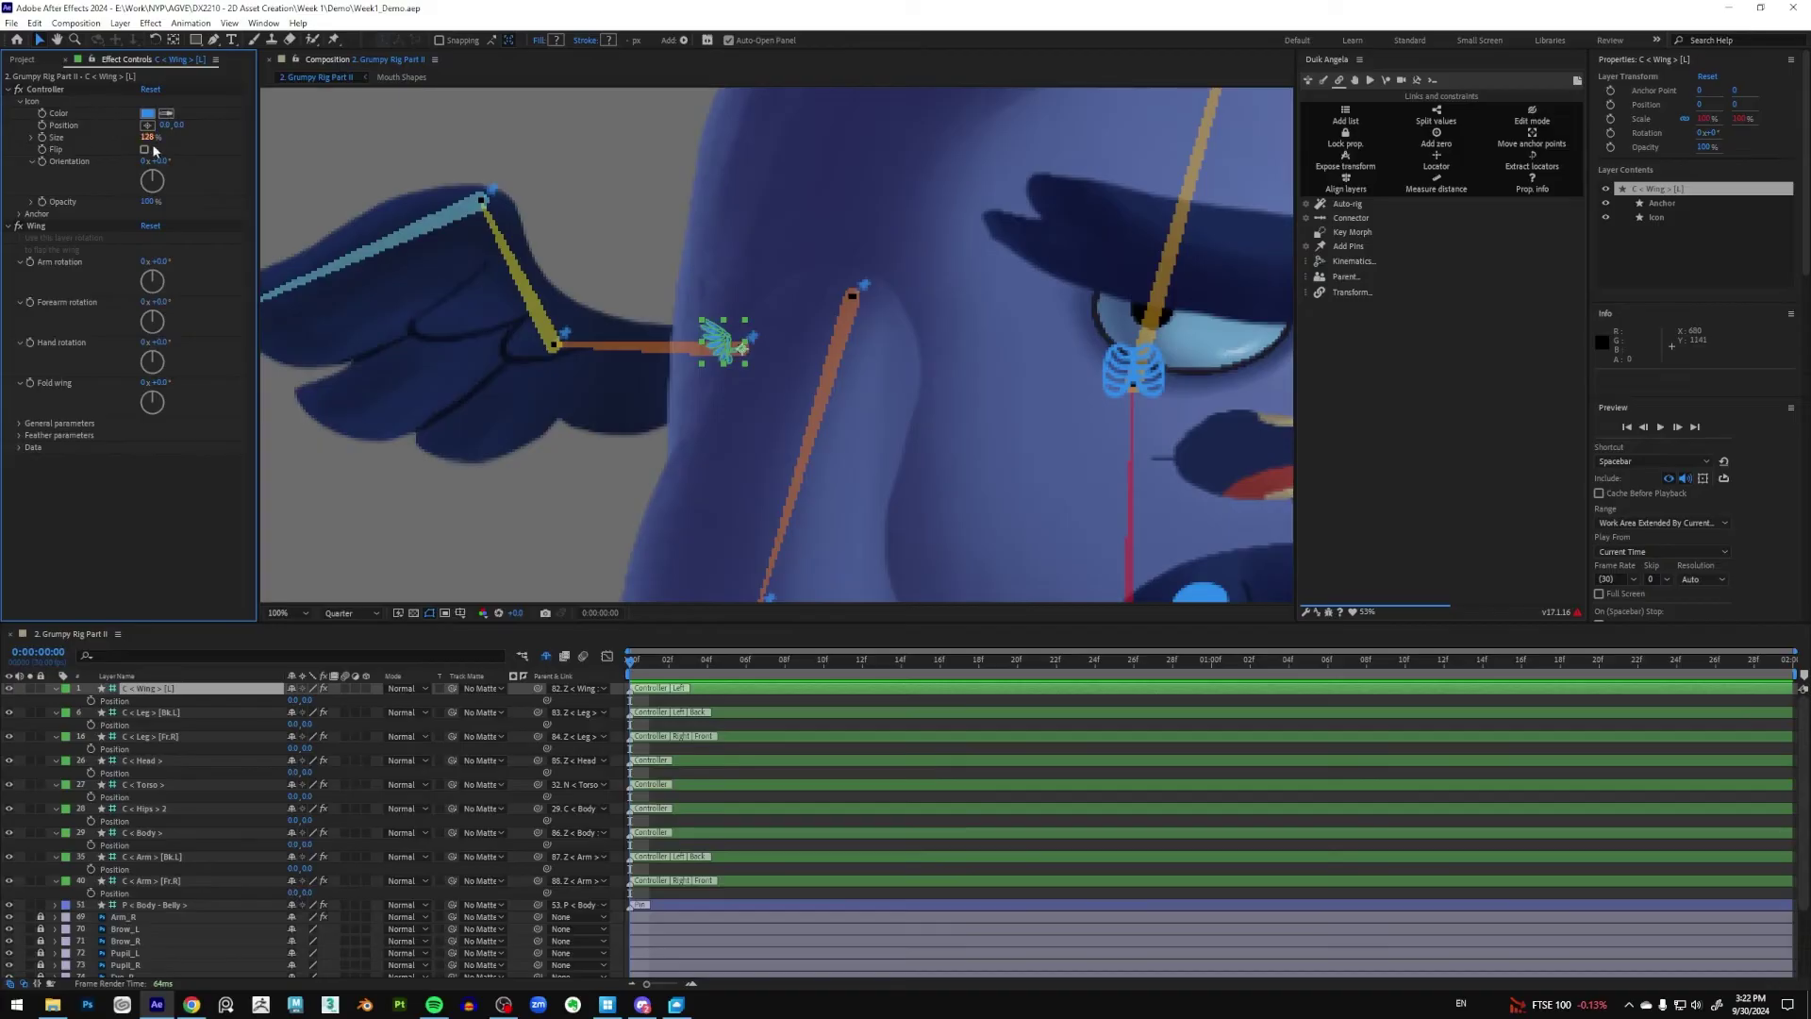
{"action": "left_click", "coordinate": [193, 124]}
{"action": "left_click_drag", "start_coordinate": [195, 124], "coordinate": [67, 115]}
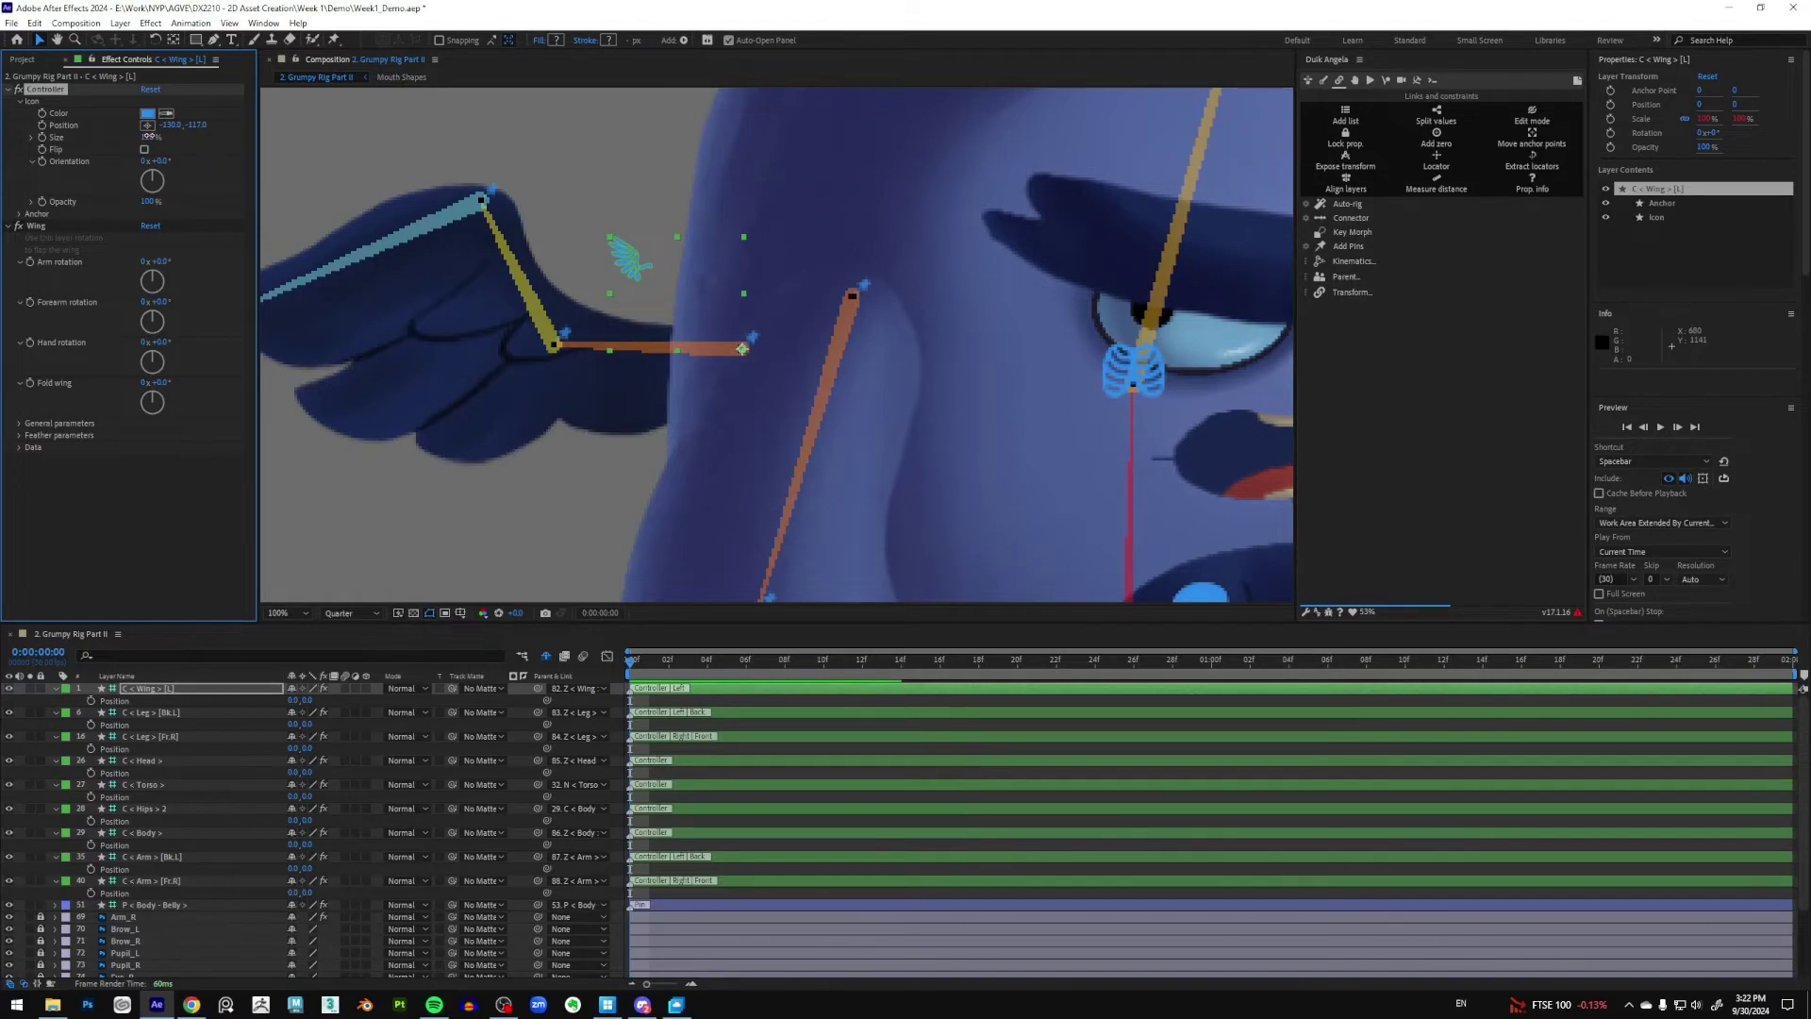
Enlarge the C < Wing > [L] controller's icon and check that it can be picked with the whole character in view
{"action": "left_click_drag", "start_coordinate": [147, 136], "coordinate": [152, 136]}
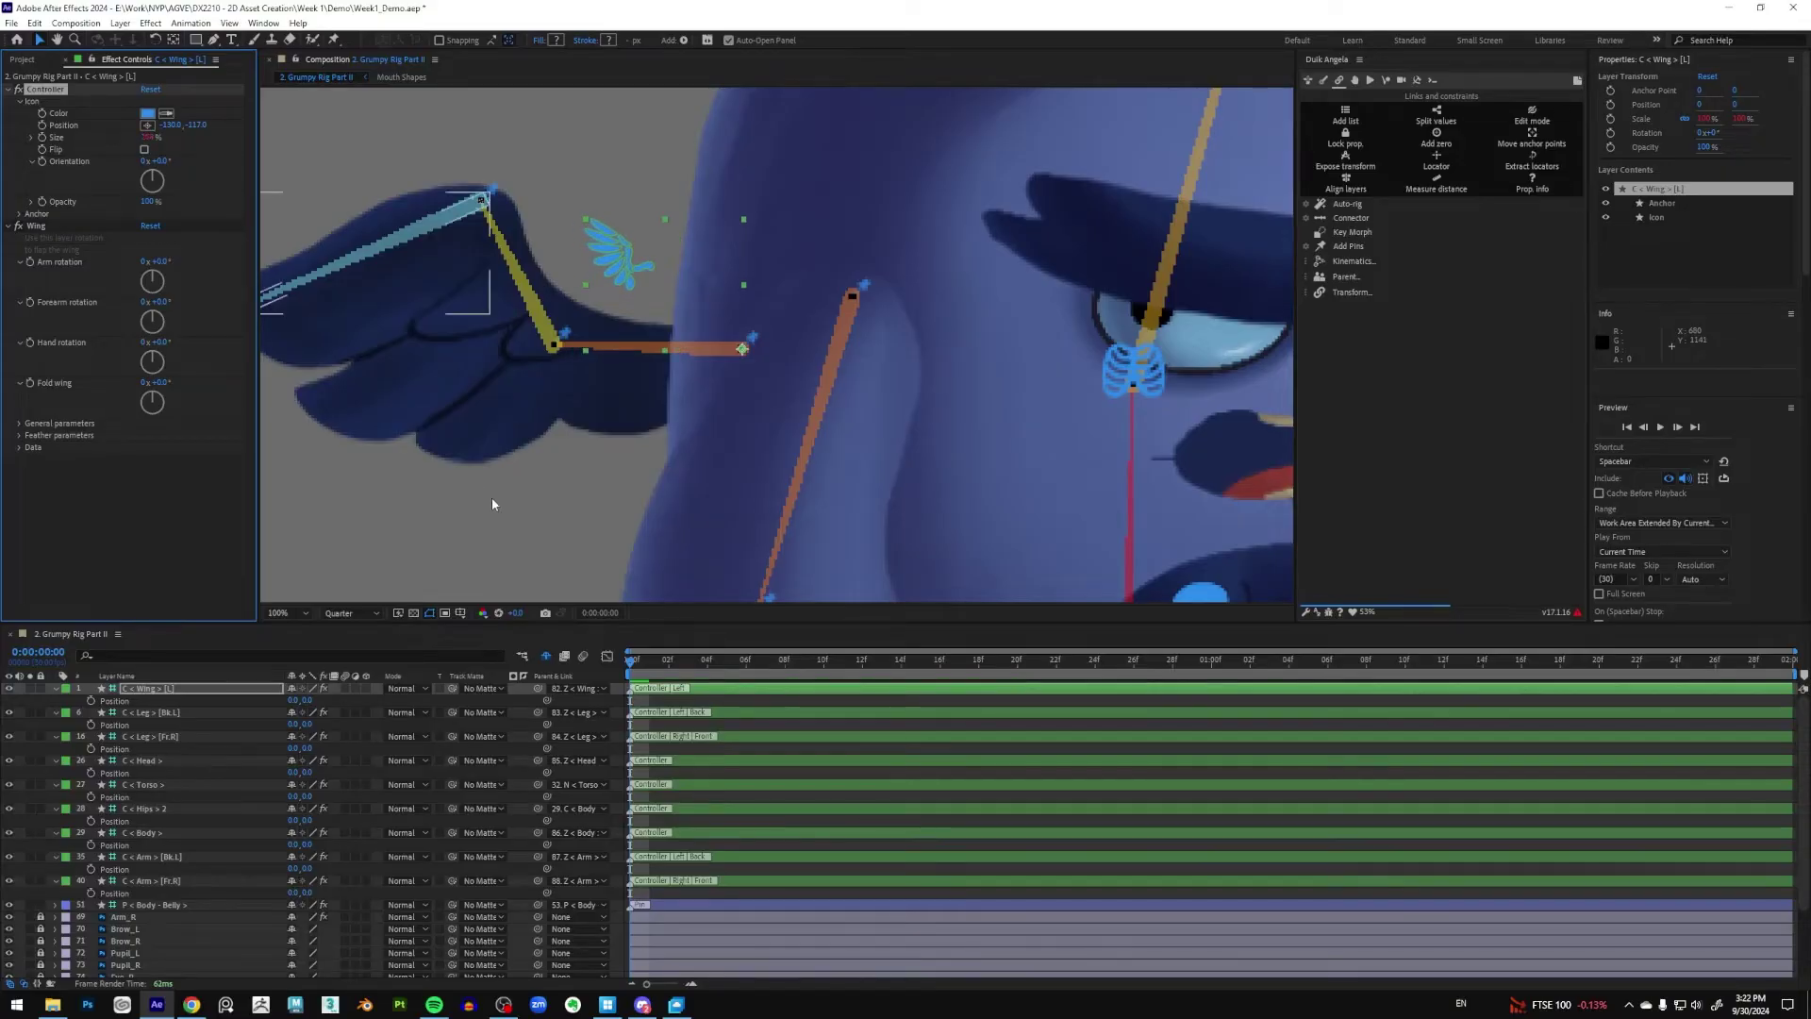
{"action": "left_click", "coordinate": [533, 510]}
{"action": "key", "text": "comma"}
{"action": "key", "text": "comma"}
{"action": "key", "text": "comma"}
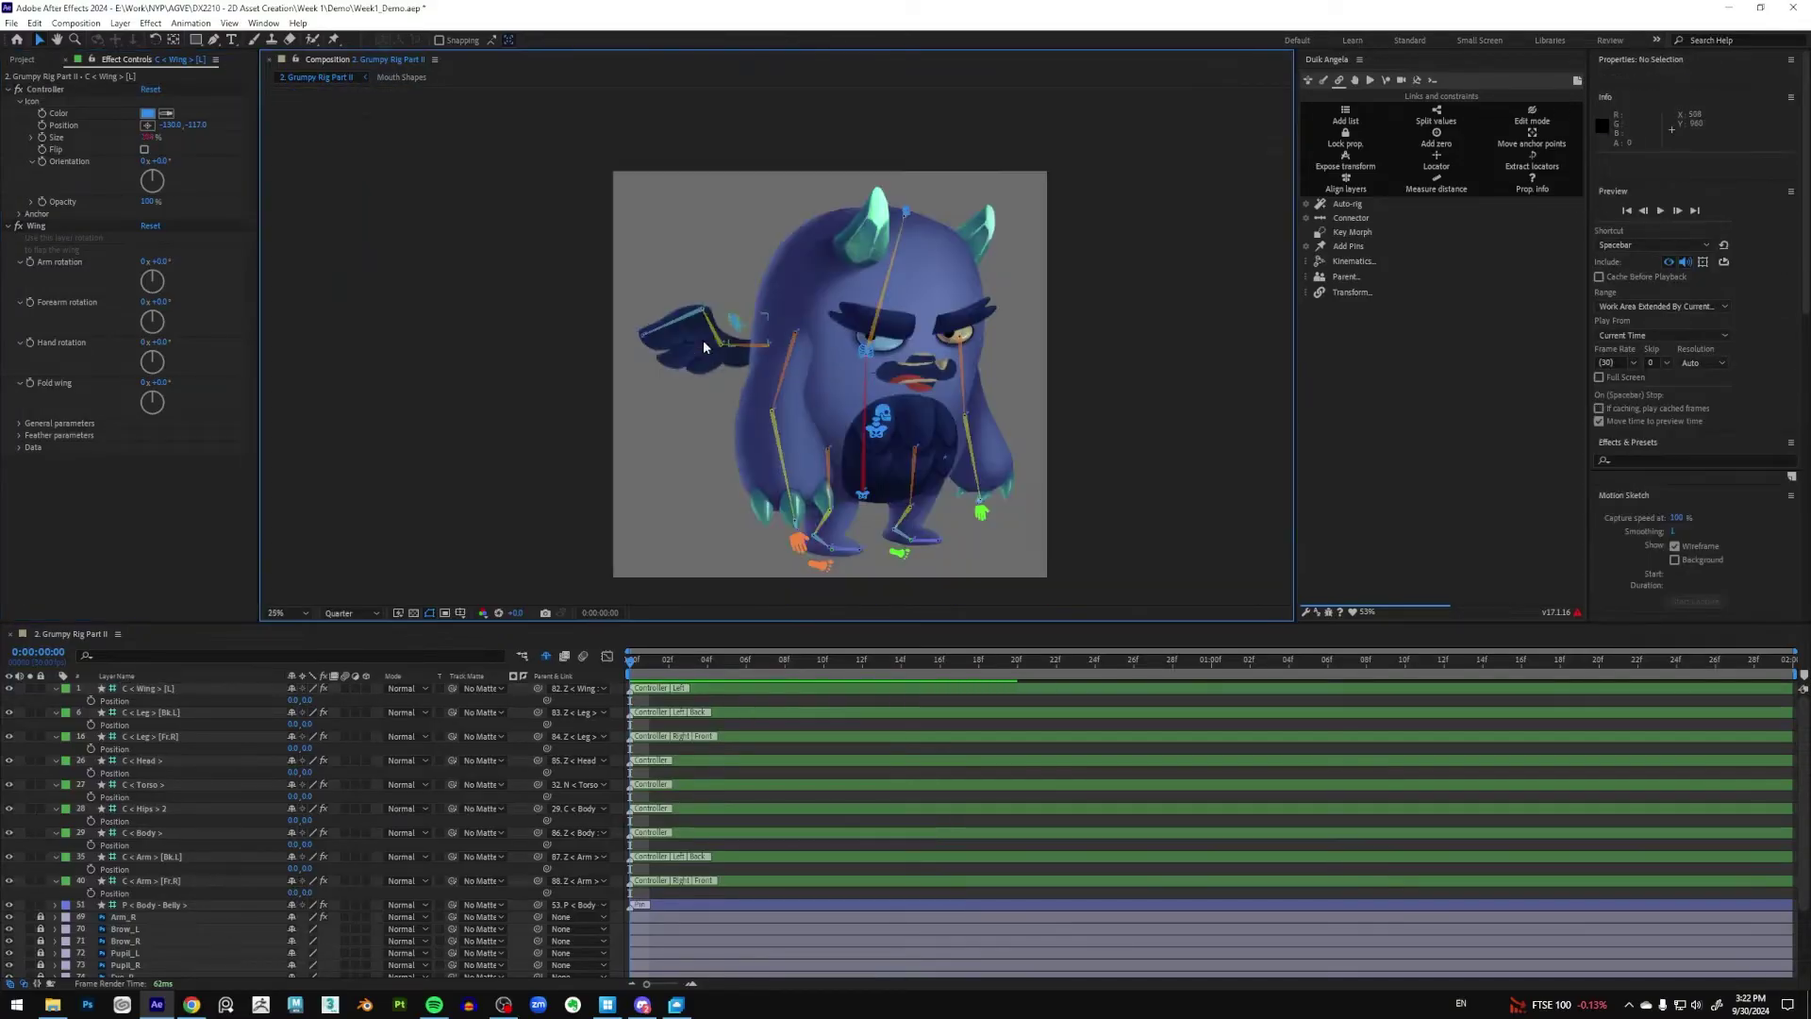
{"action": "left_click", "coordinate": [746, 325]}
{"action": "left_click", "coordinate": [707, 422]}
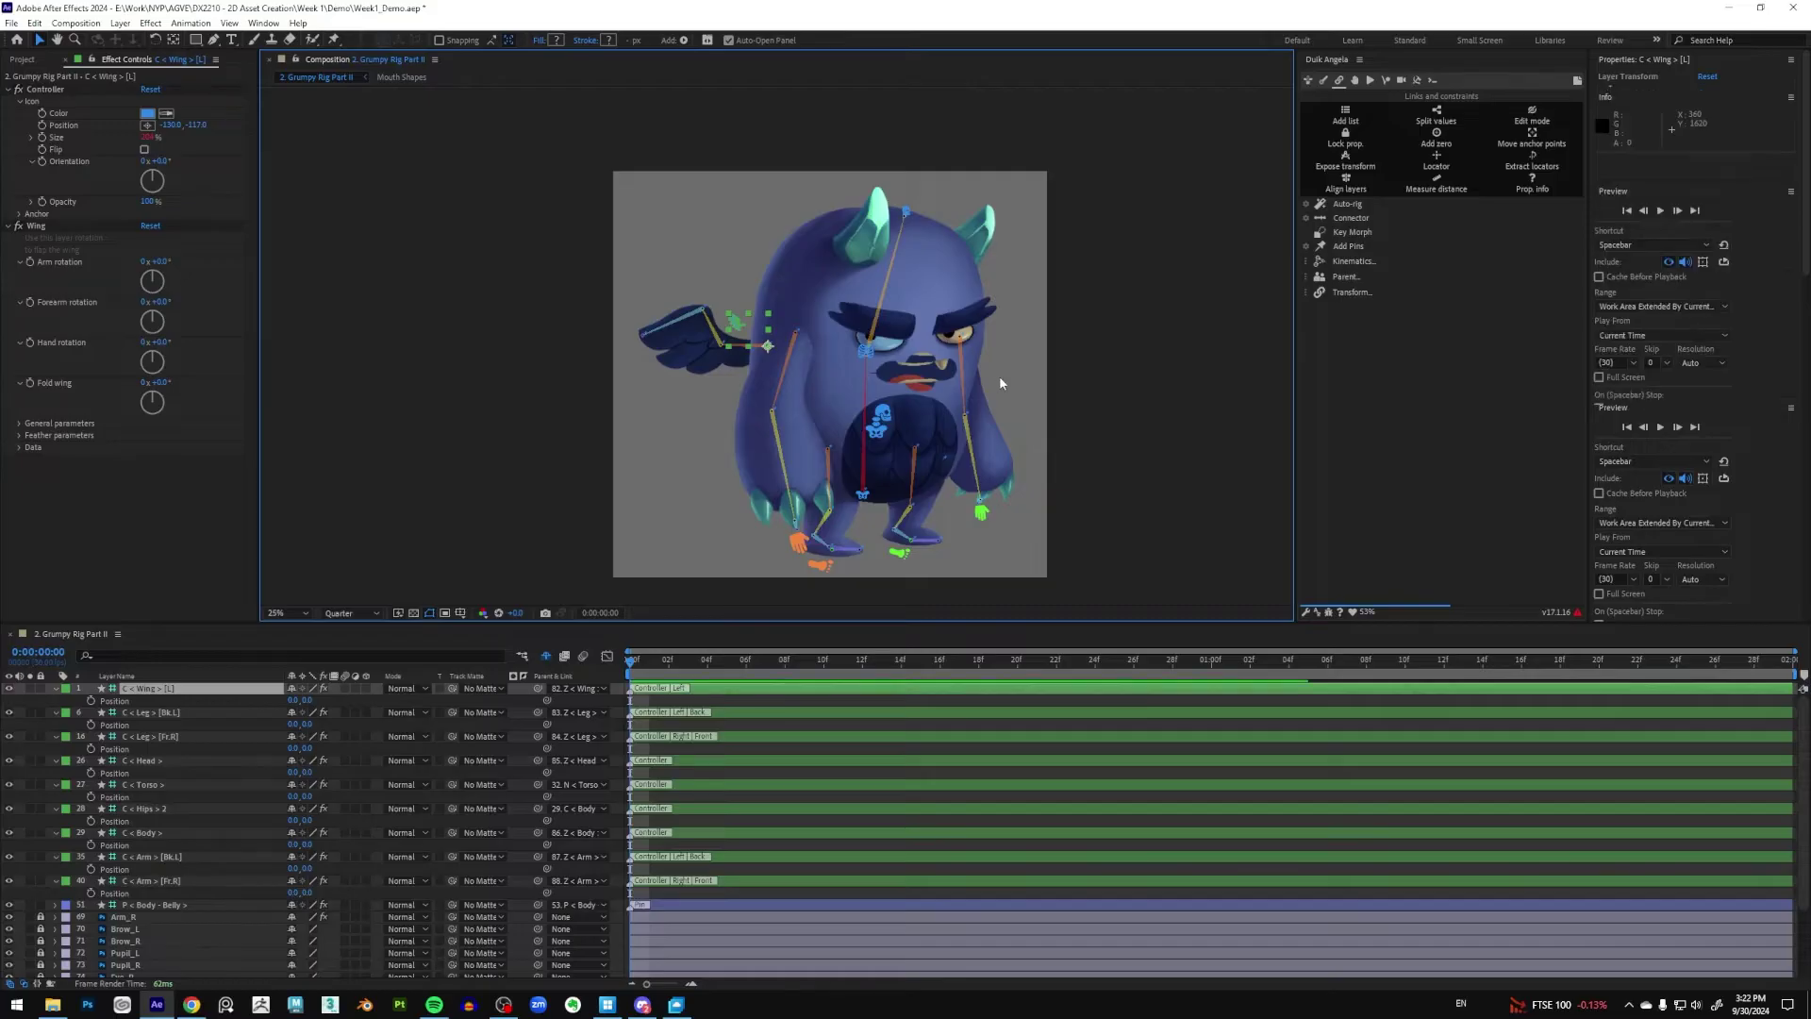
Examine the hand and foot controller icons up close, starting from the C < Arm > [Fr.R] controller
{"action": "left_click", "coordinate": [792, 537]}
{"action": "left_click_drag", "start_coordinate": [793, 538], "coordinate": [804, 456]}
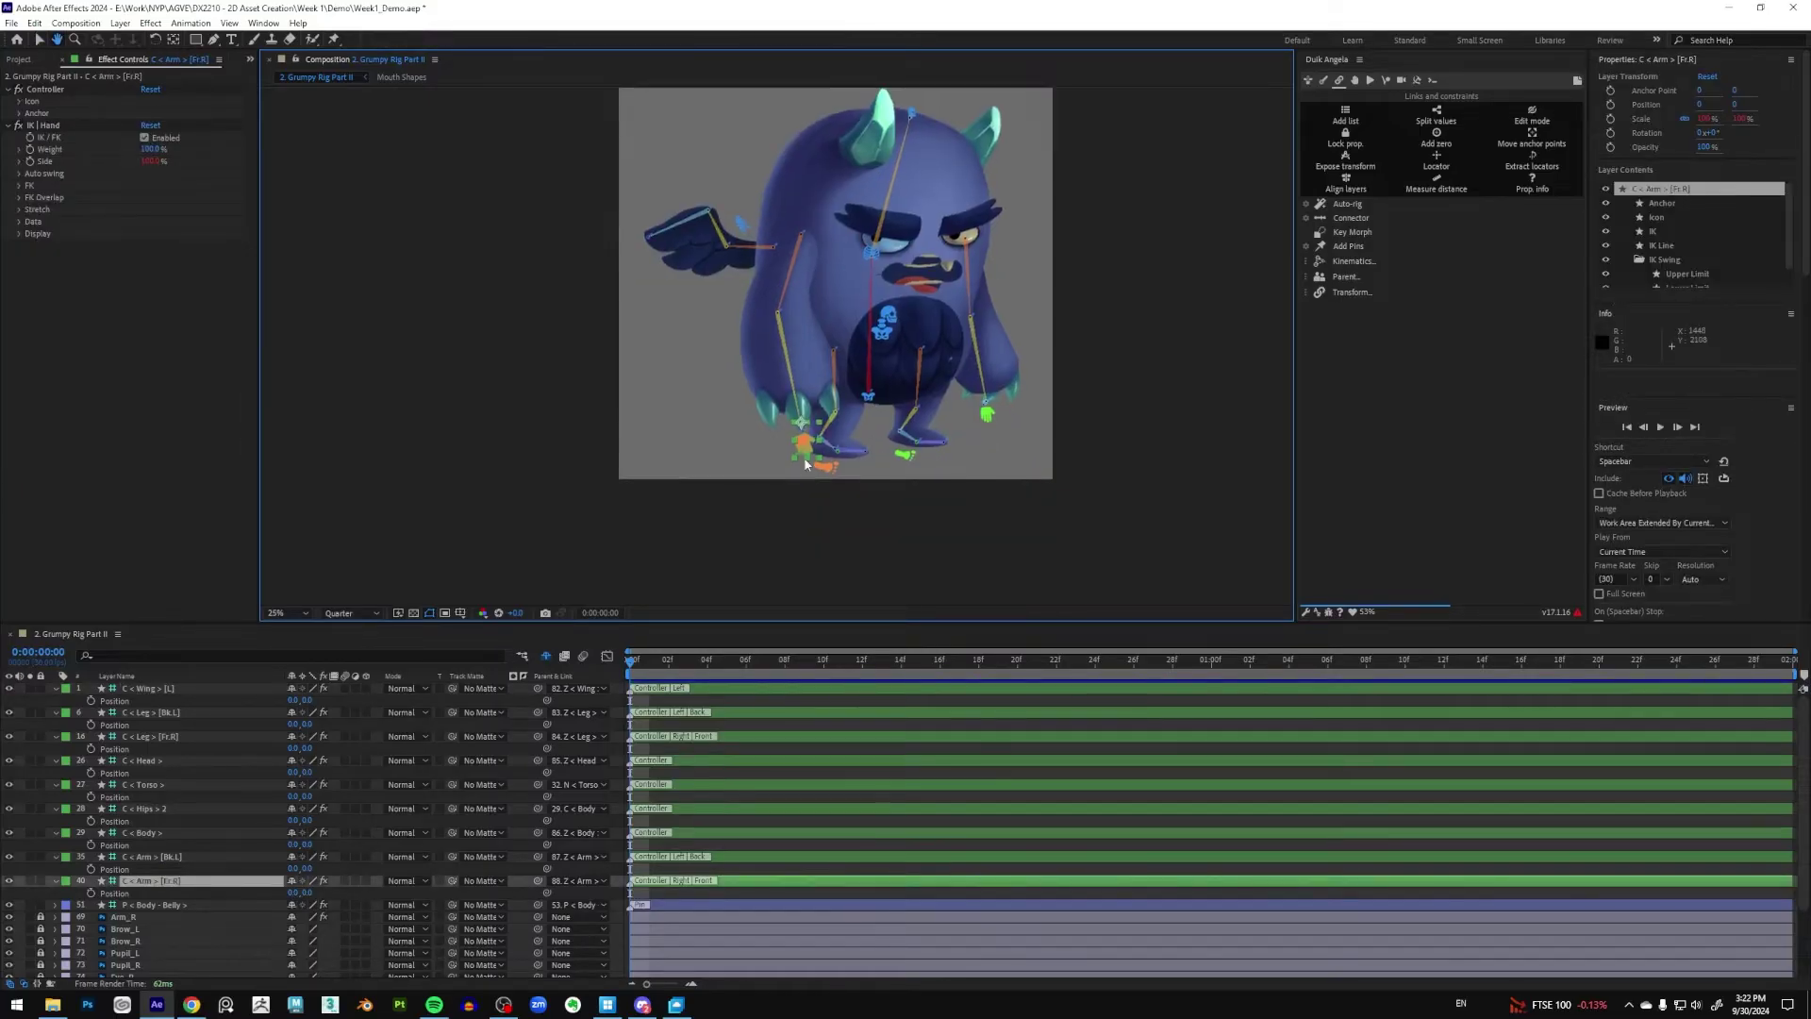
{"action": "scroll", "coordinate": [803, 457], "scroll_direction": "up", "scroll_amount": 6}
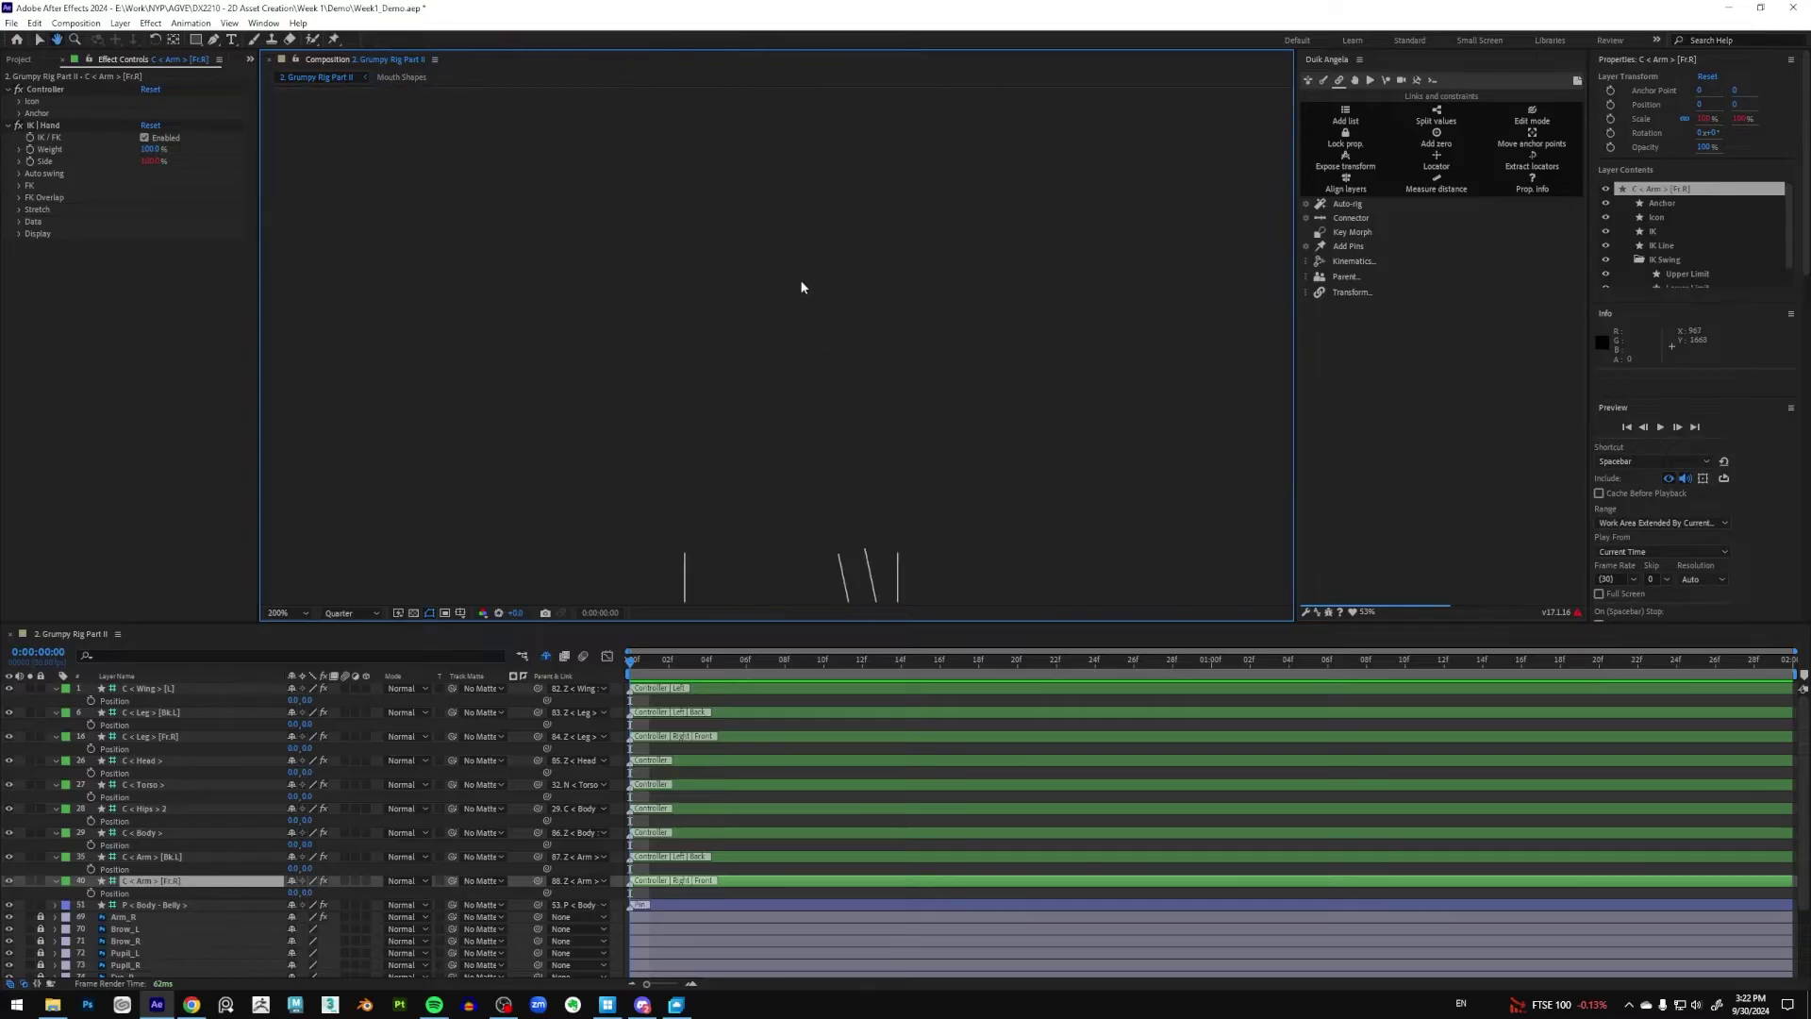
{"action": "scroll", "coordinate": [802, 287], "scroll_direction": "down", "scroll_amount": 3}
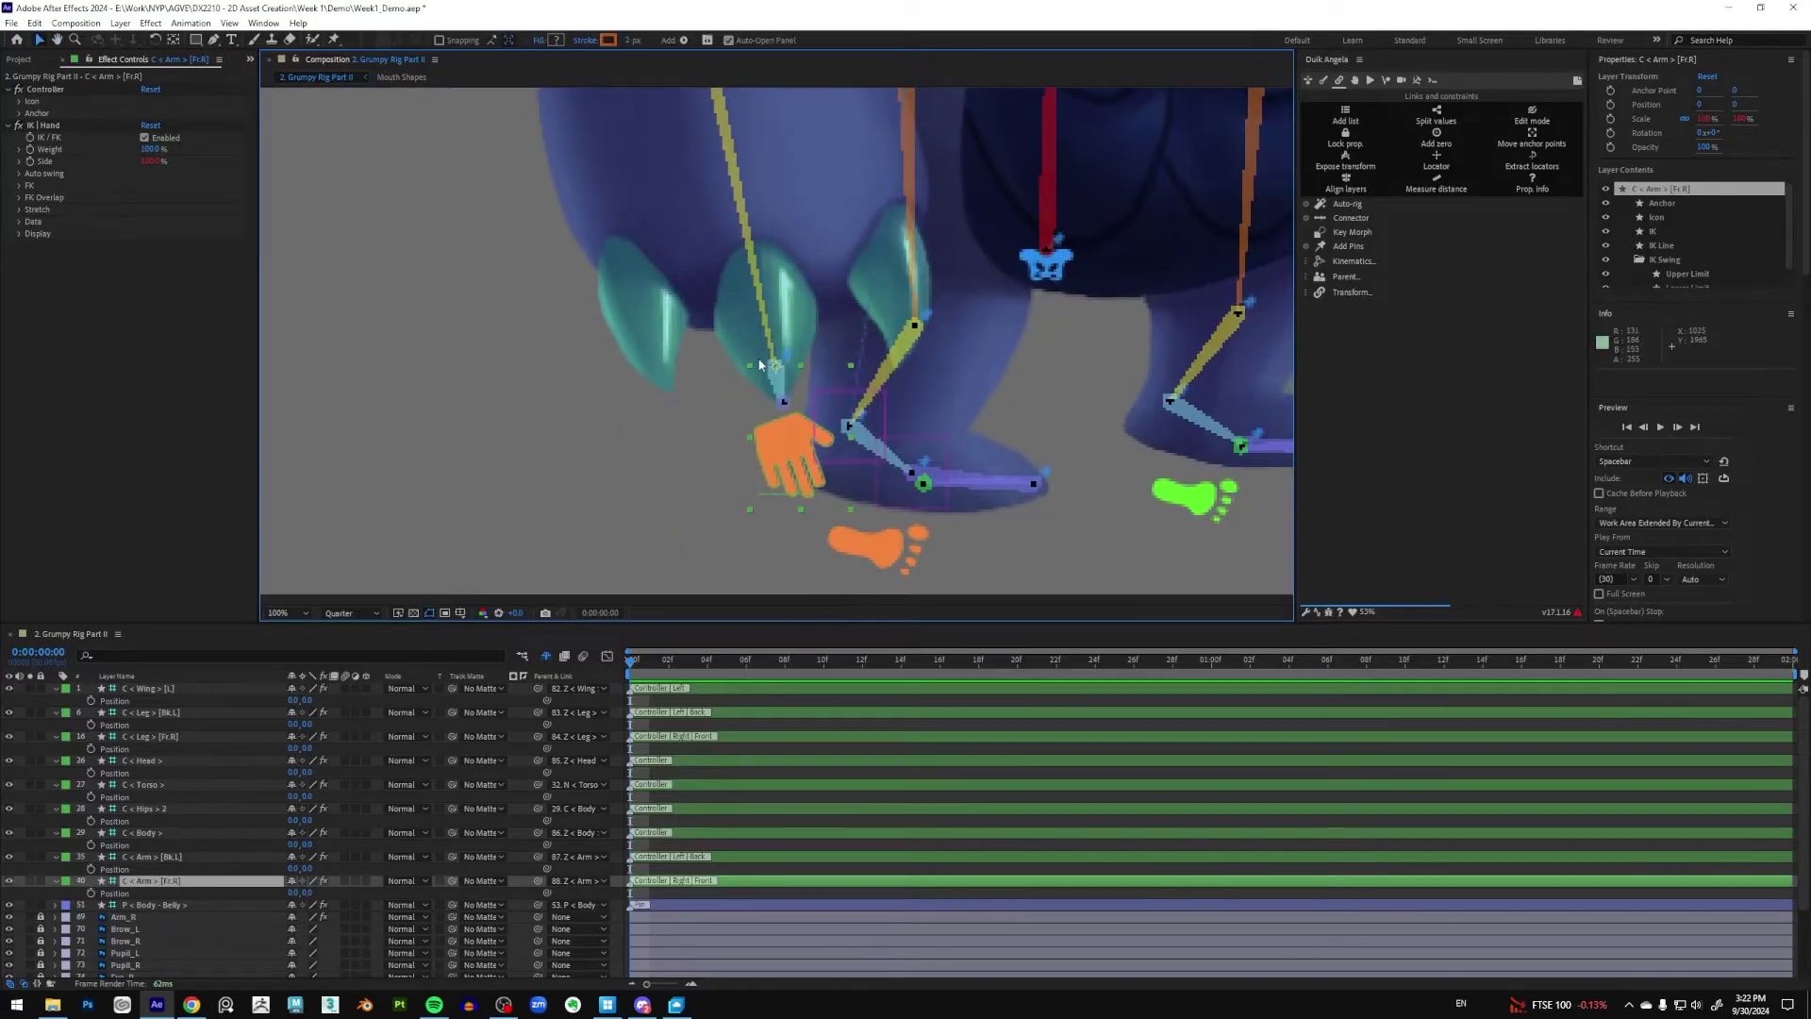
{"action": "scroll", "coordinate": [766, 406], "scroll_direction": "down", "scroll_amount": 2}
{"action": "left_click_drag", "start_coordinate": [703, 104], "coordinate": [722, 194]}
Select all controllers from C < Wing > [L] to C < Arm > [Fr.R] and filter the timeline properties by "size"
{"action": "left_click", "coordinate": [705, 193]}
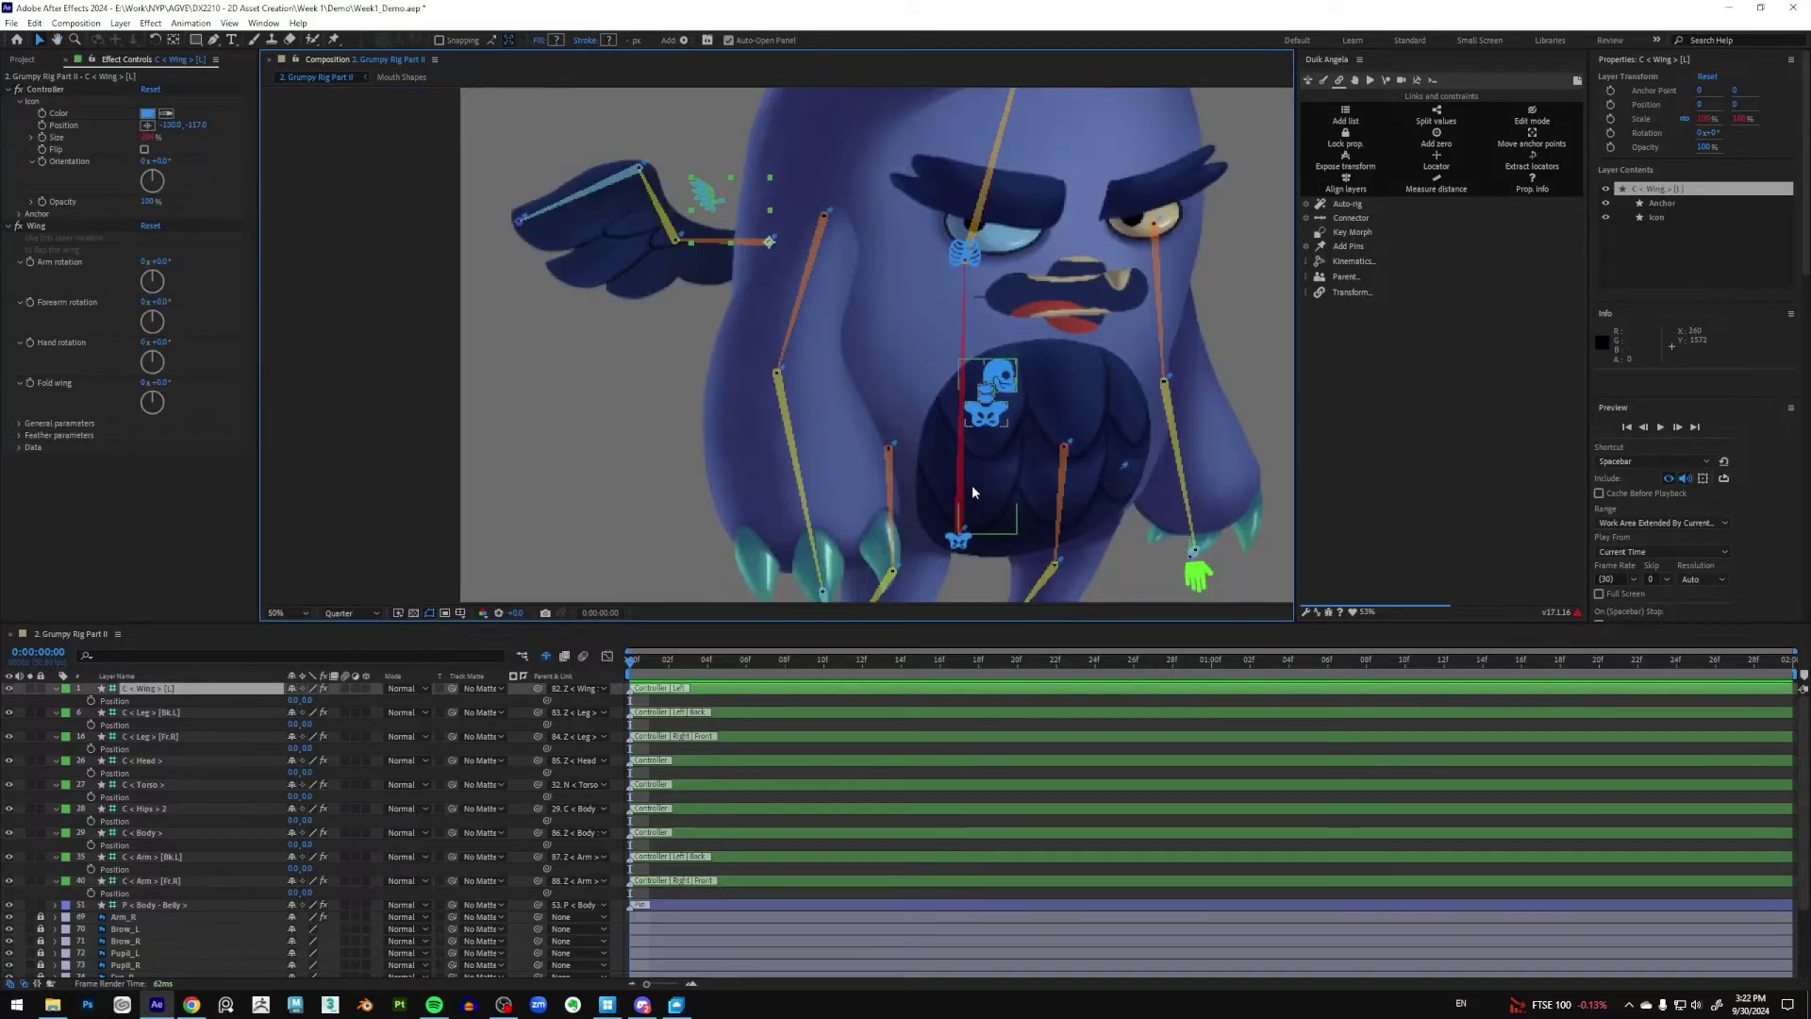
{"action": "scroll", "coordinate": [971, 485], "scroll_direction": "down", "scroll_amount": 1}
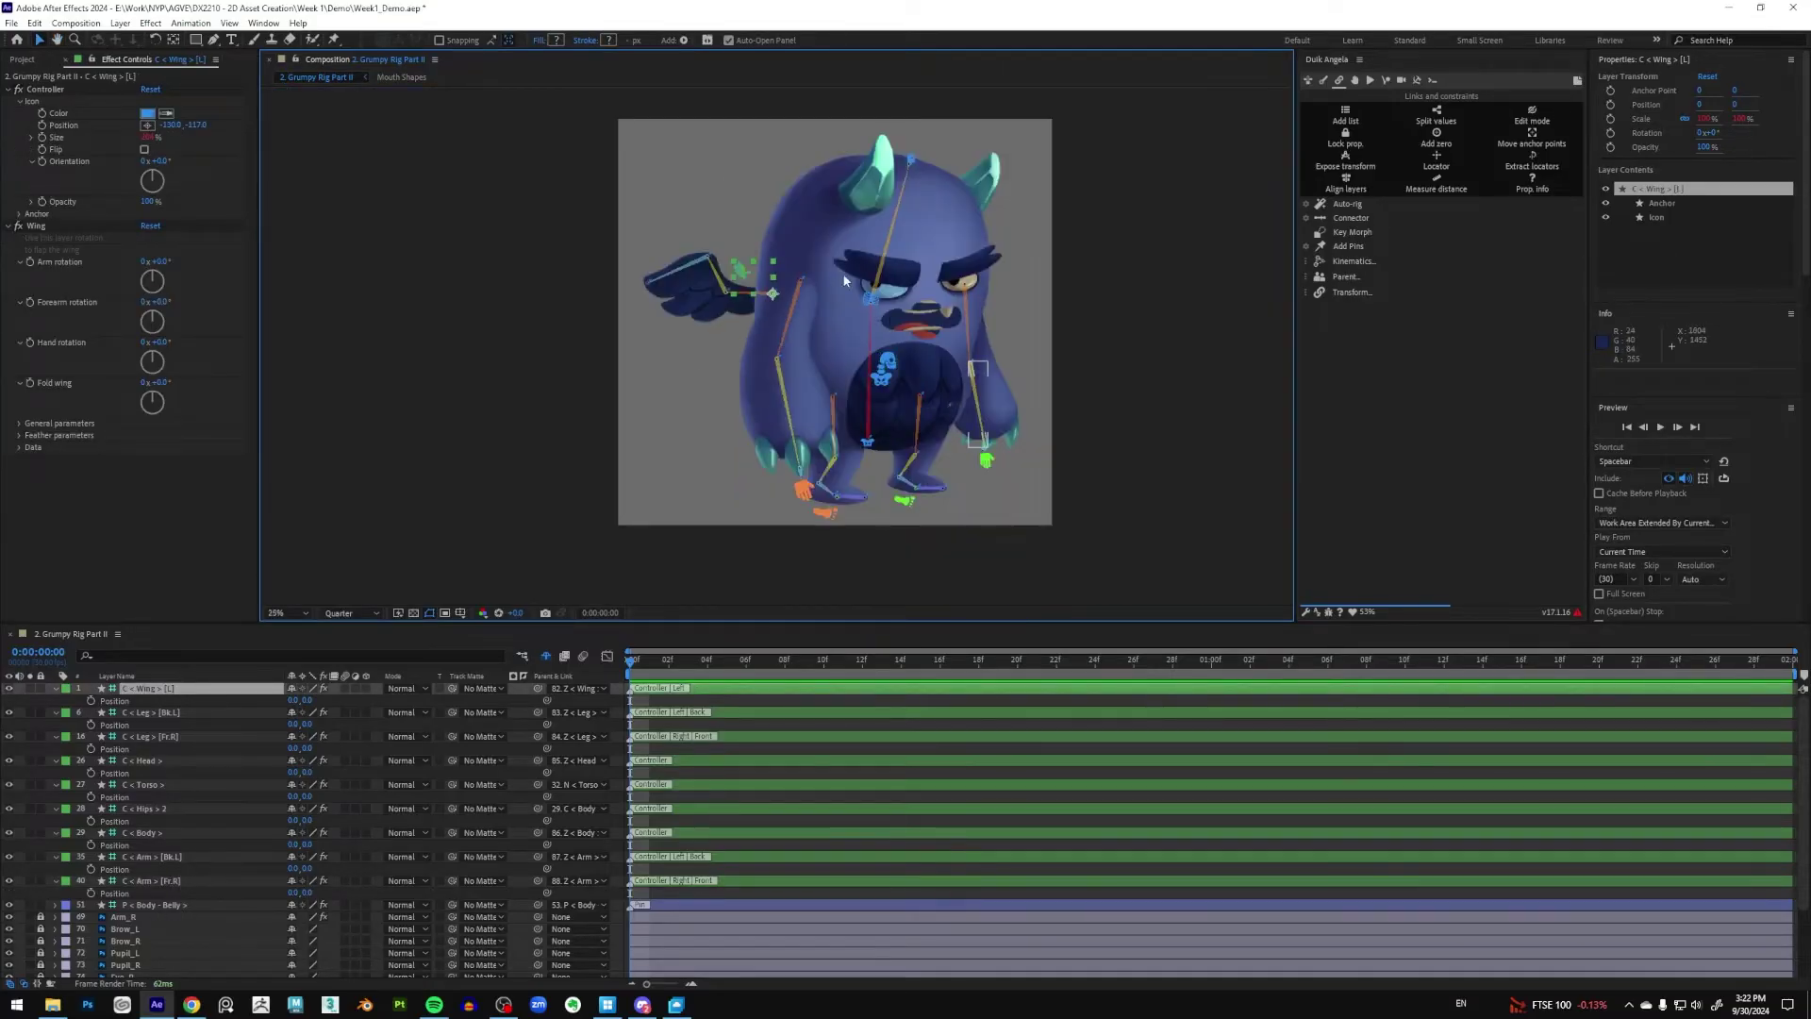
{"action": "left_click", "coordinate": [164, 882], "text": "shift"}
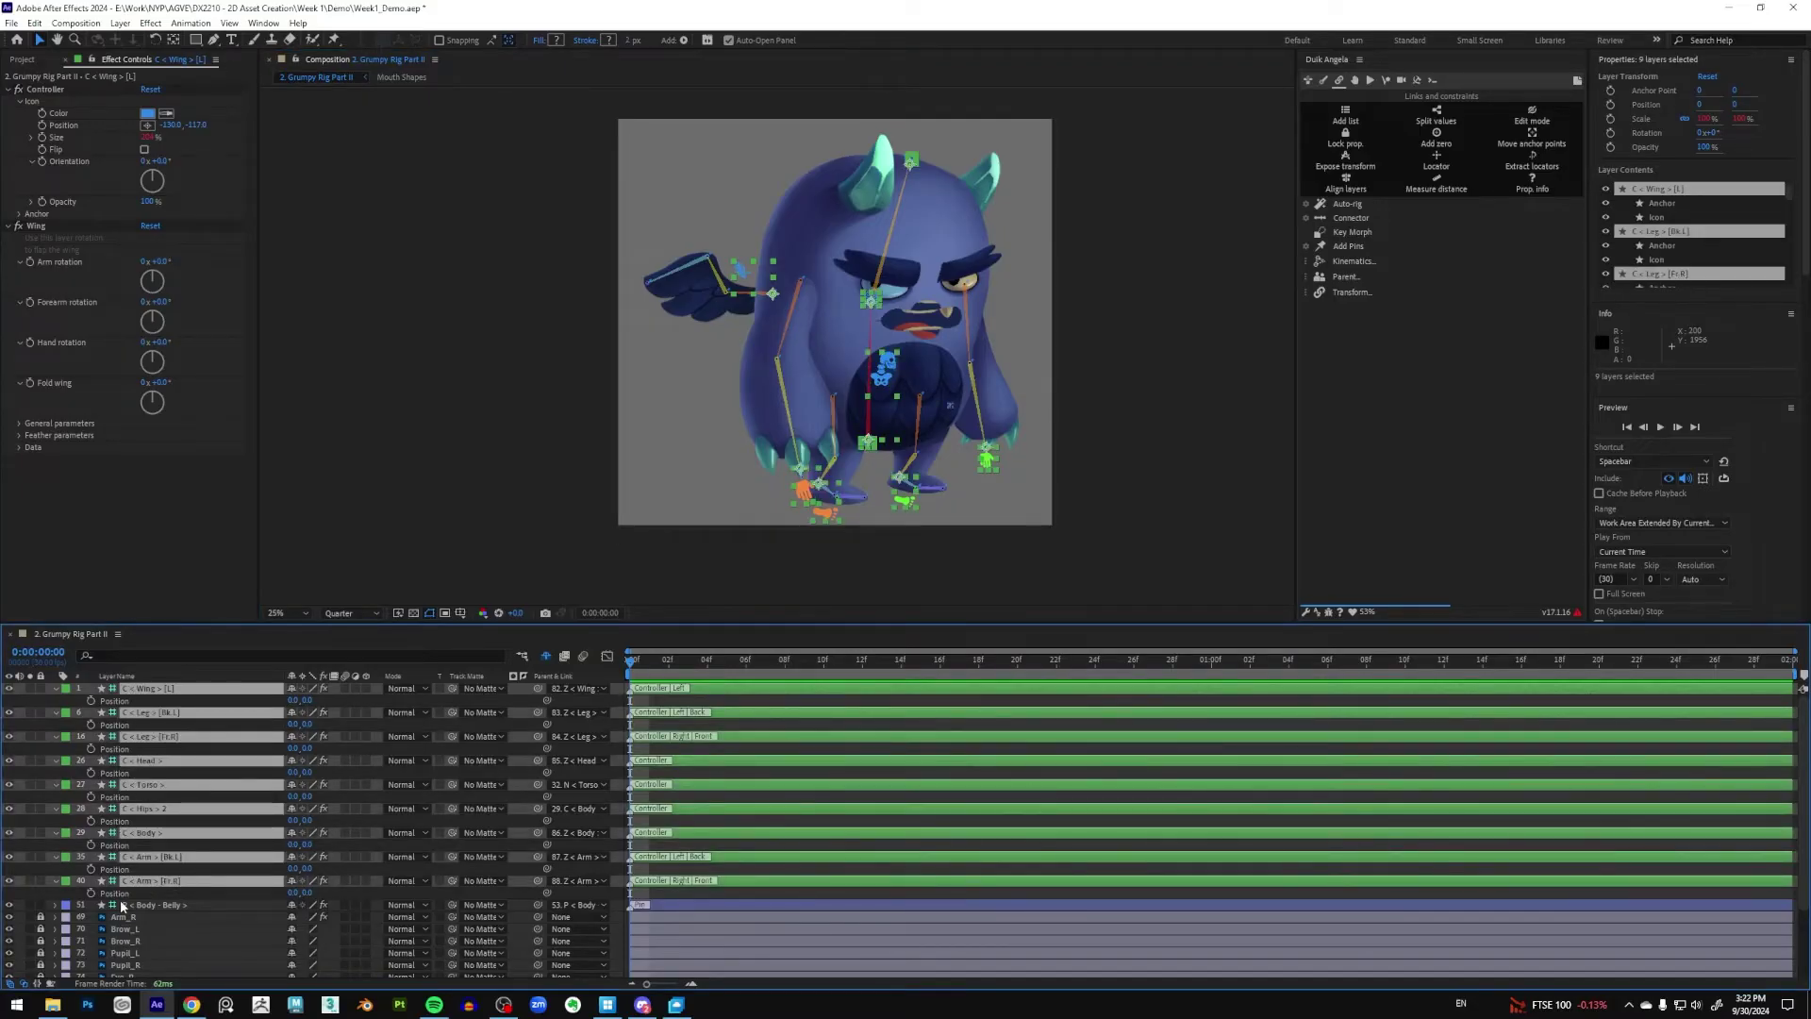
{"action": "left_click", "coordinate": [94, 656]}
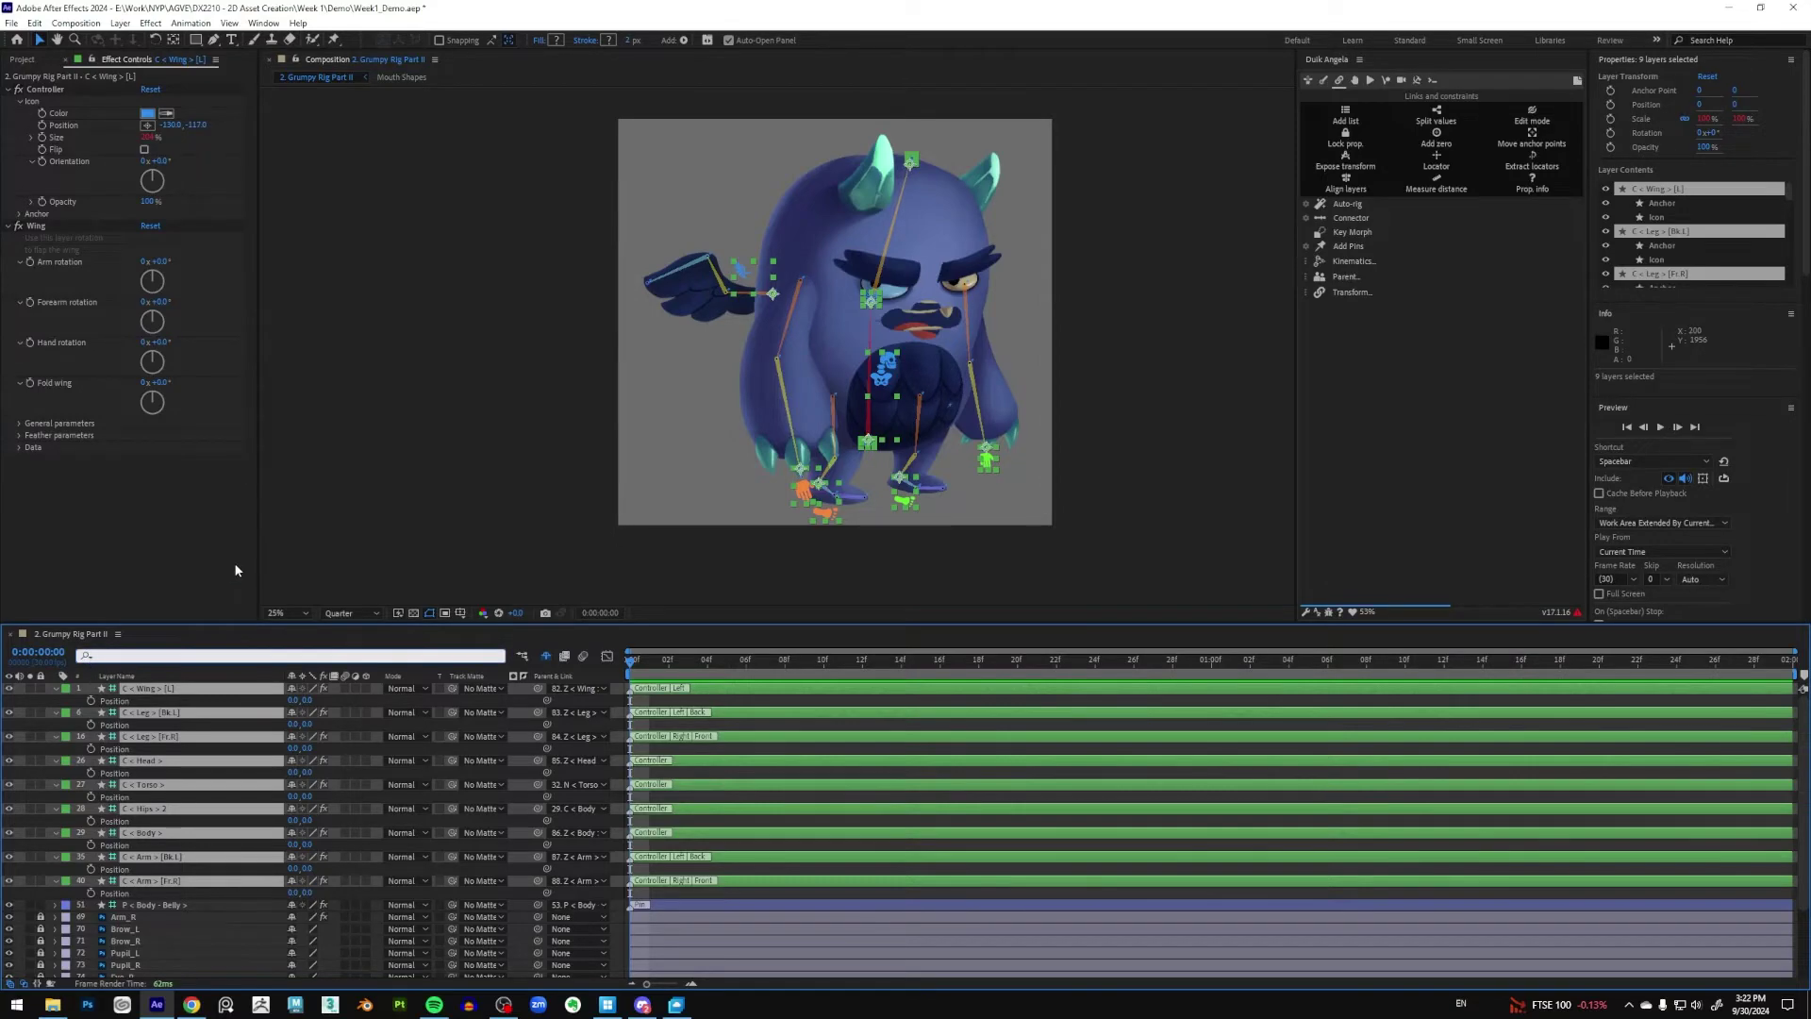
{"action": "type", "text": "size"}
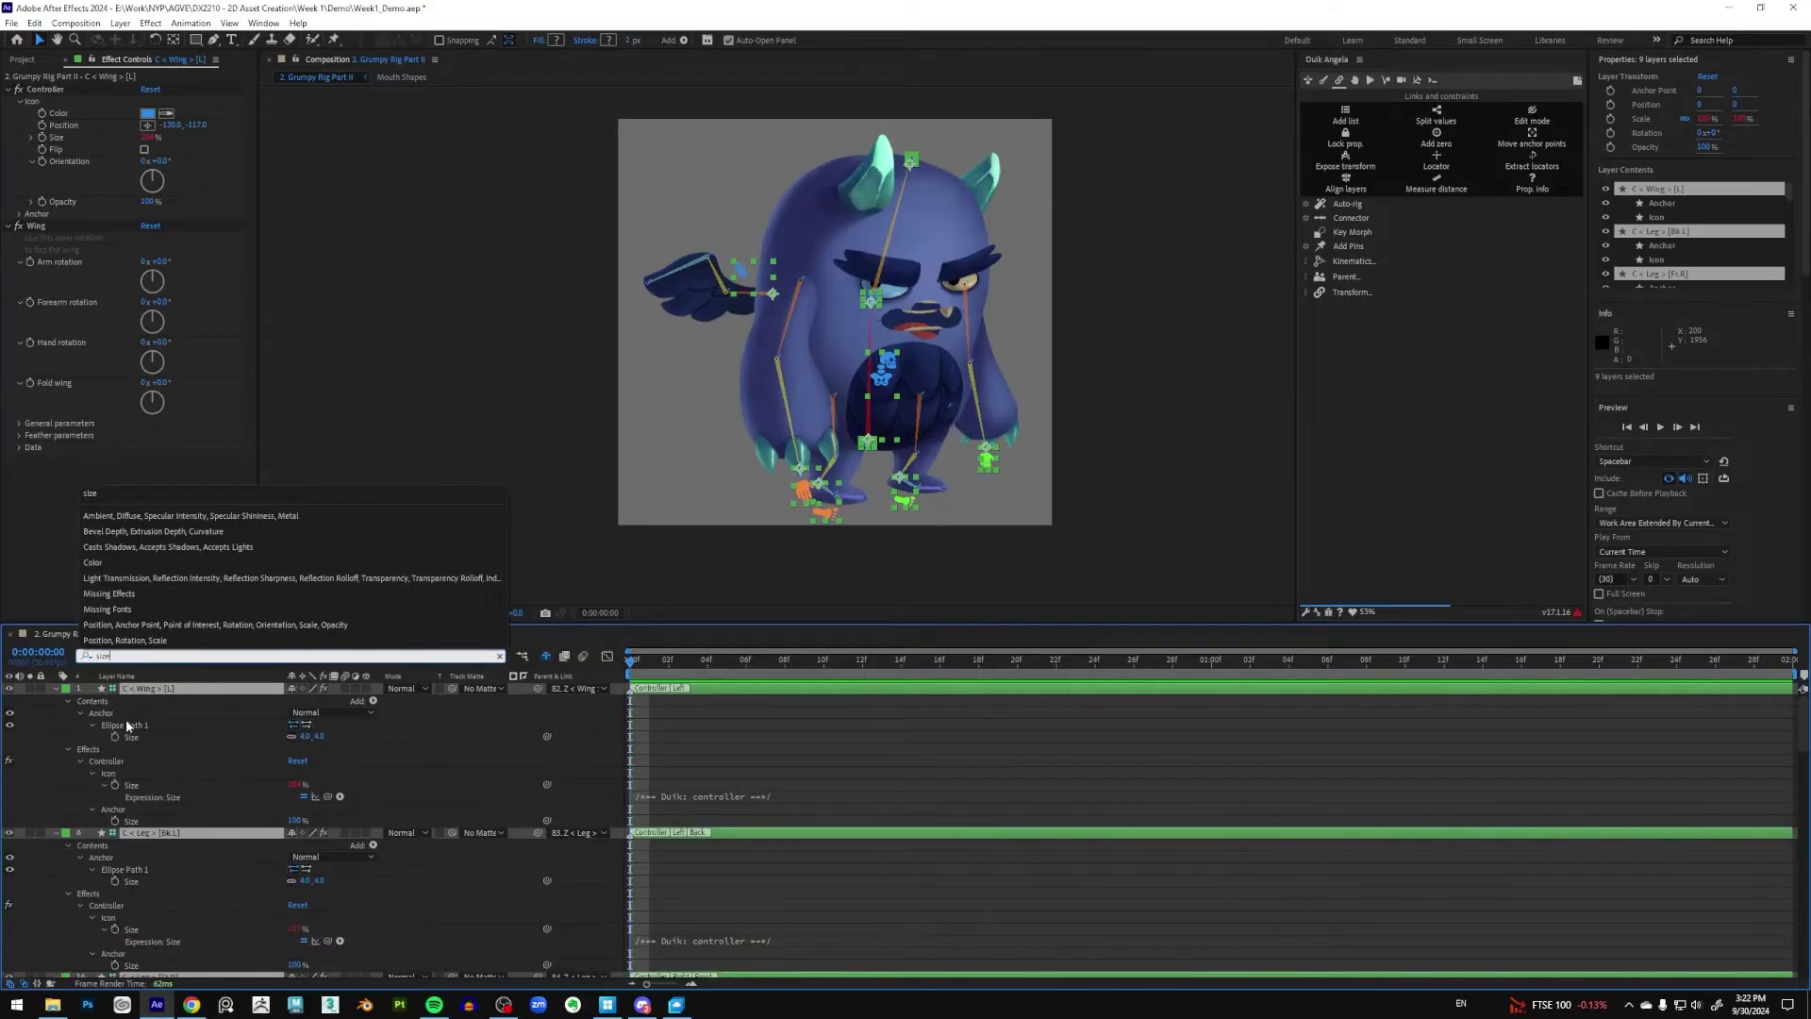
{"action": "left_click", "coordinate": [185, 788]}
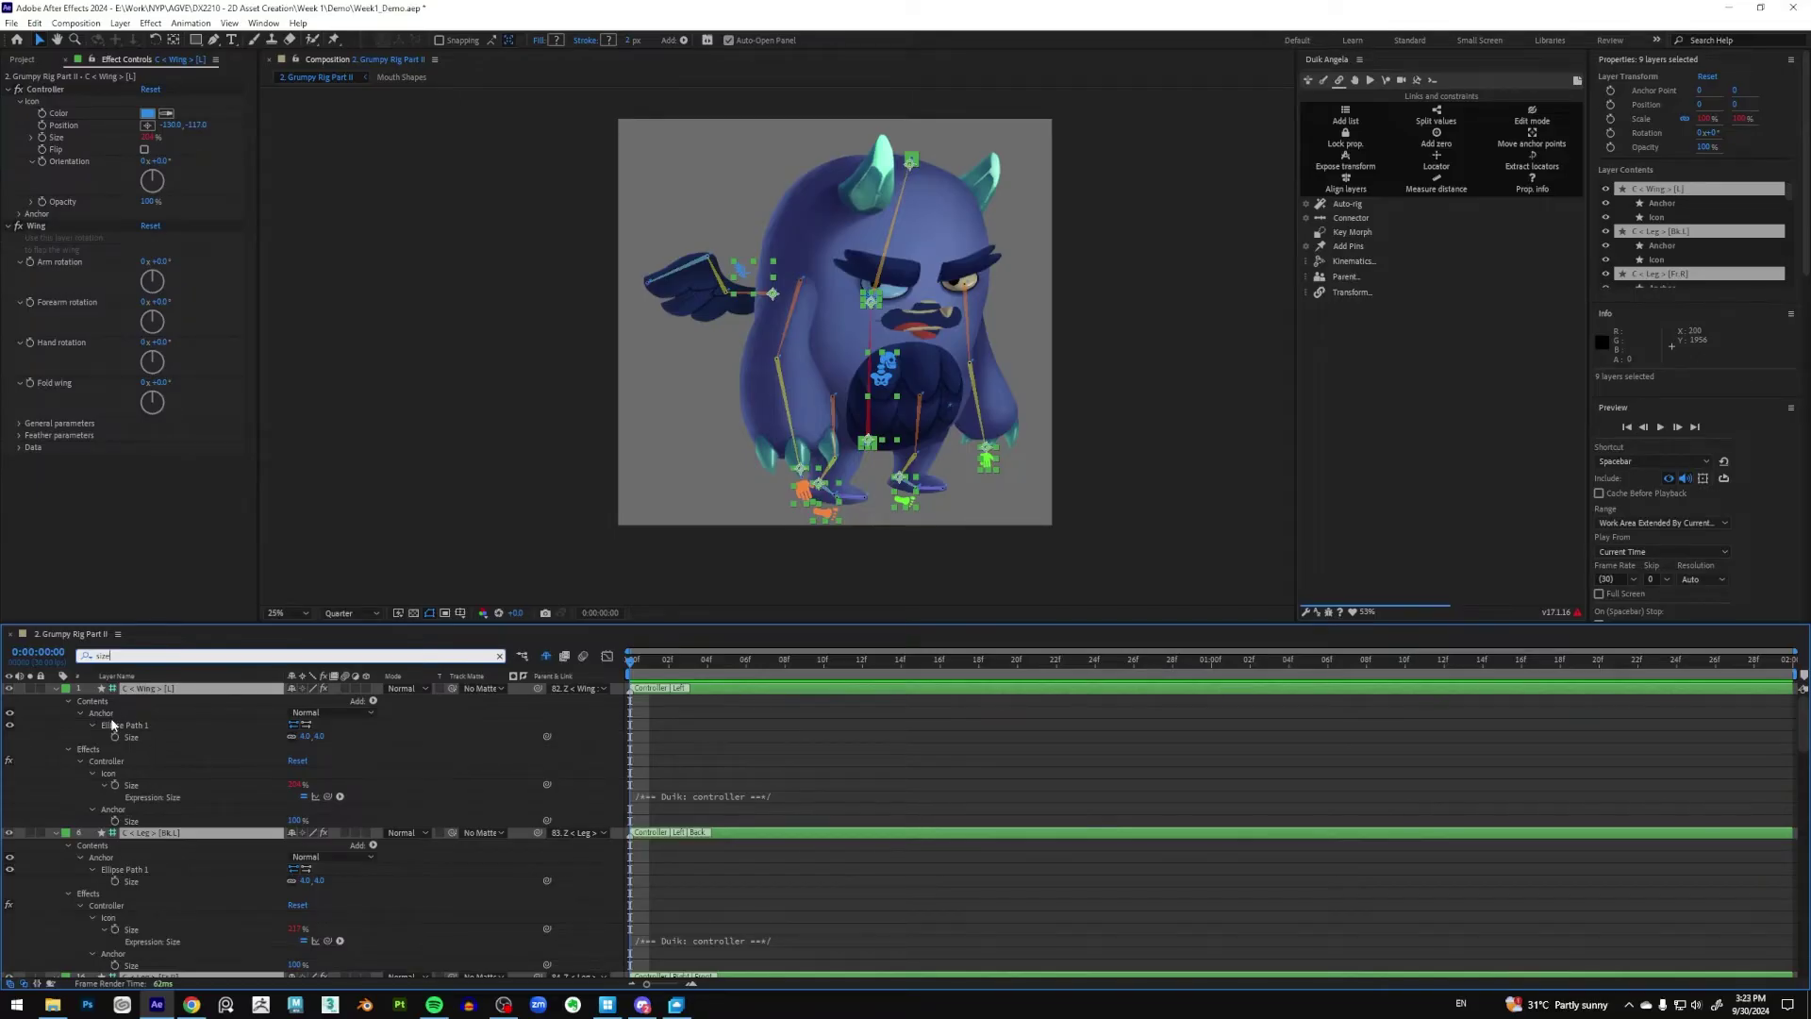
Select the Anchor Size property of the C < Wing > [L], C < Leg > [Bk.L] and C < Leg > [Fr.R] controllers
{"action": "left_click", "coordinate": [132, 820]}
{"action": "scroll", "coordinate": [189, 839], "scroll_direction": "down", "scroll_amount": 1}
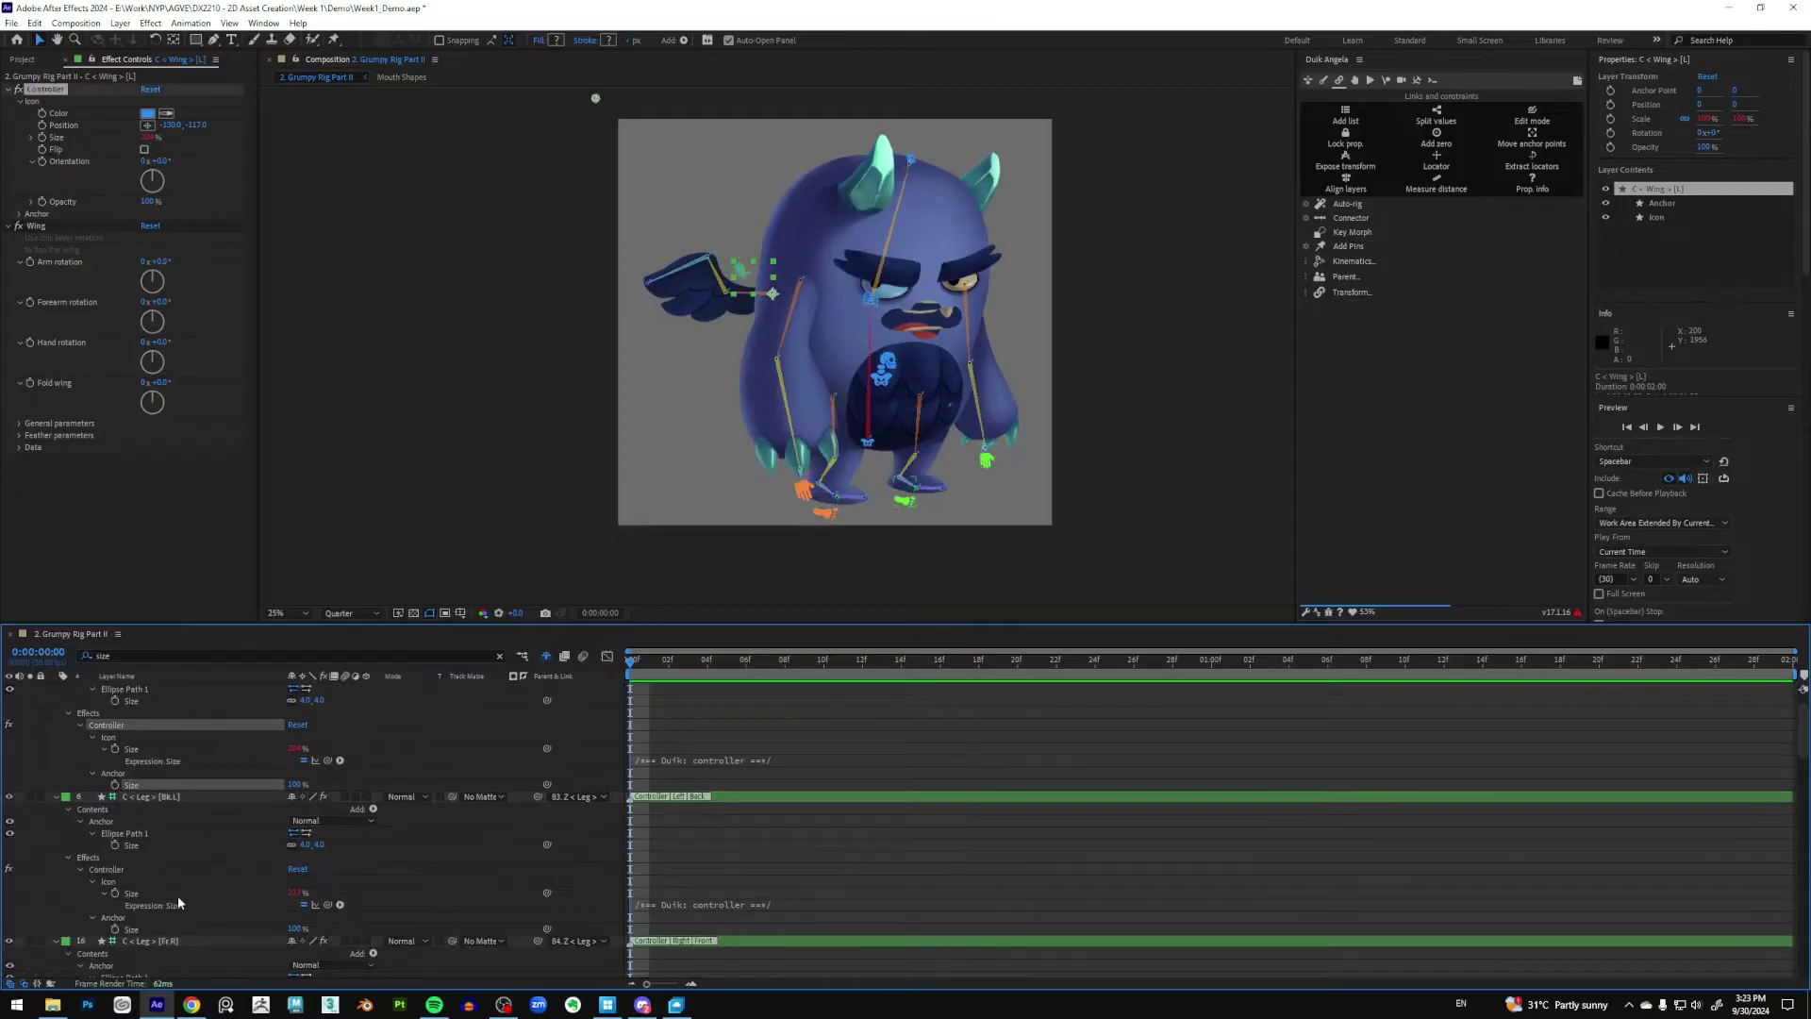
{"action": "left_click", "coordinate": [142, 931], "text": "ctrl"}
{"action": "scroll", "coordinate": [229, 879], "scroll_direction": "down", "scroll_amount": 2}
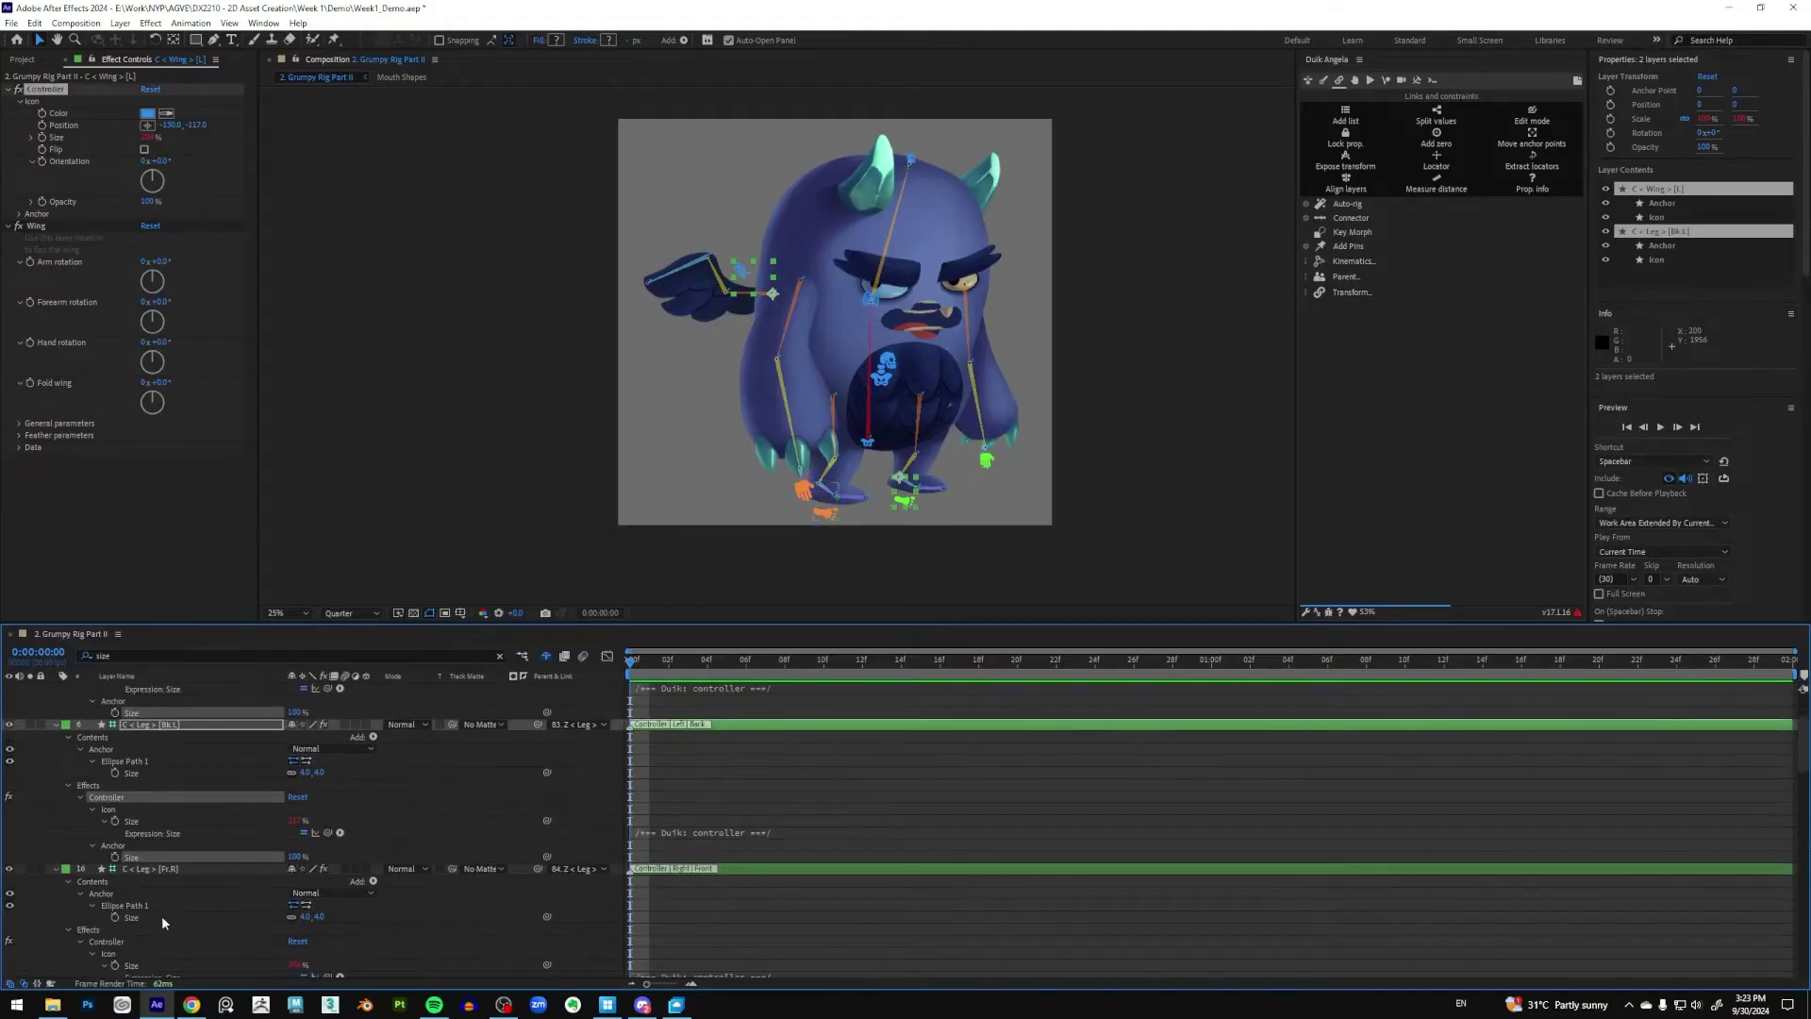
{"action": "scroll", "coordinate": [197, 942], "scroll_direction": "down", "scroll_amount": 2}
{"action": "left_click", "coordinate": [147, 925], "text": "ctrl"}
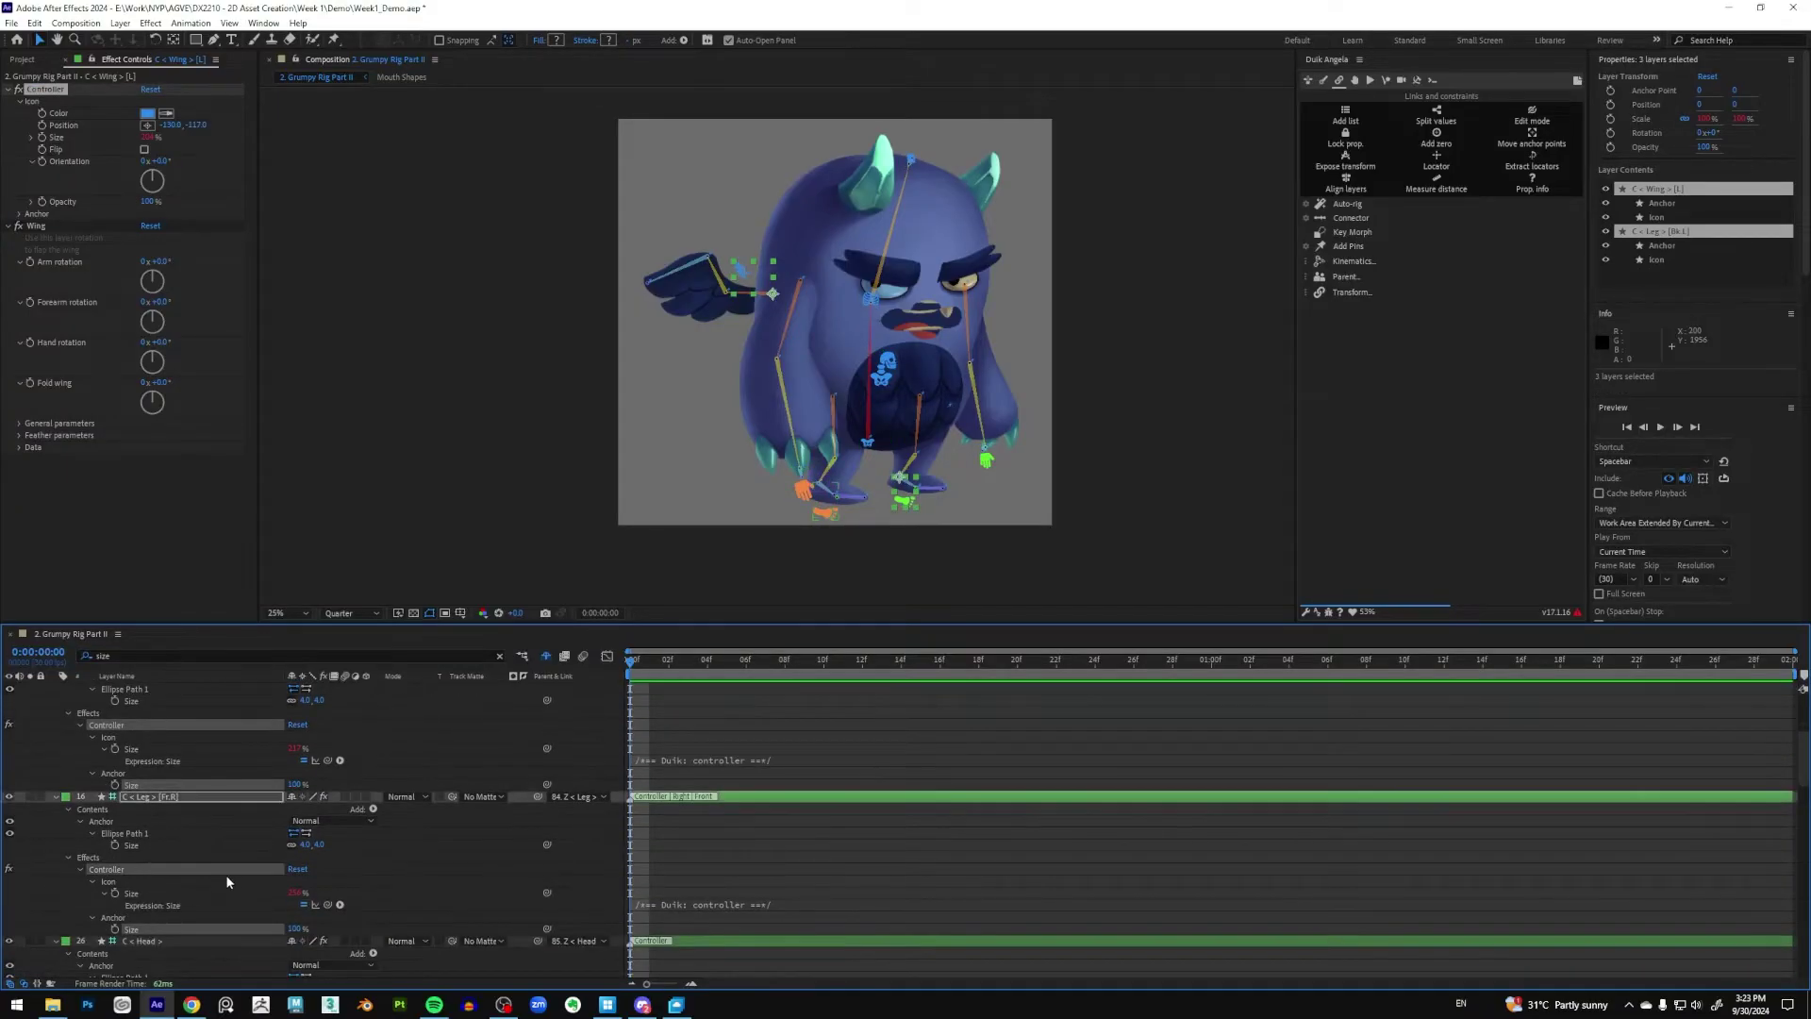
Add the Anchor Size properties of the C < Head >, C < Torso > and C < Hips > 2 controllers to the selection
{"action": "scroll", "coordinate": [225, 874], "scroll_direction": "down", "scroll_amount": 3}
{"action": "scroll", "coordinate": [228, 870], "scroll_direction": "down", "scroll_amount": 2}
{"action": "left_click", "coordinate": [141, 894], "text": "ctrl"}
{"action": "scroll", "coordinate": [215, 889], "scroll_direction": "down", "scroll_amount": 2}
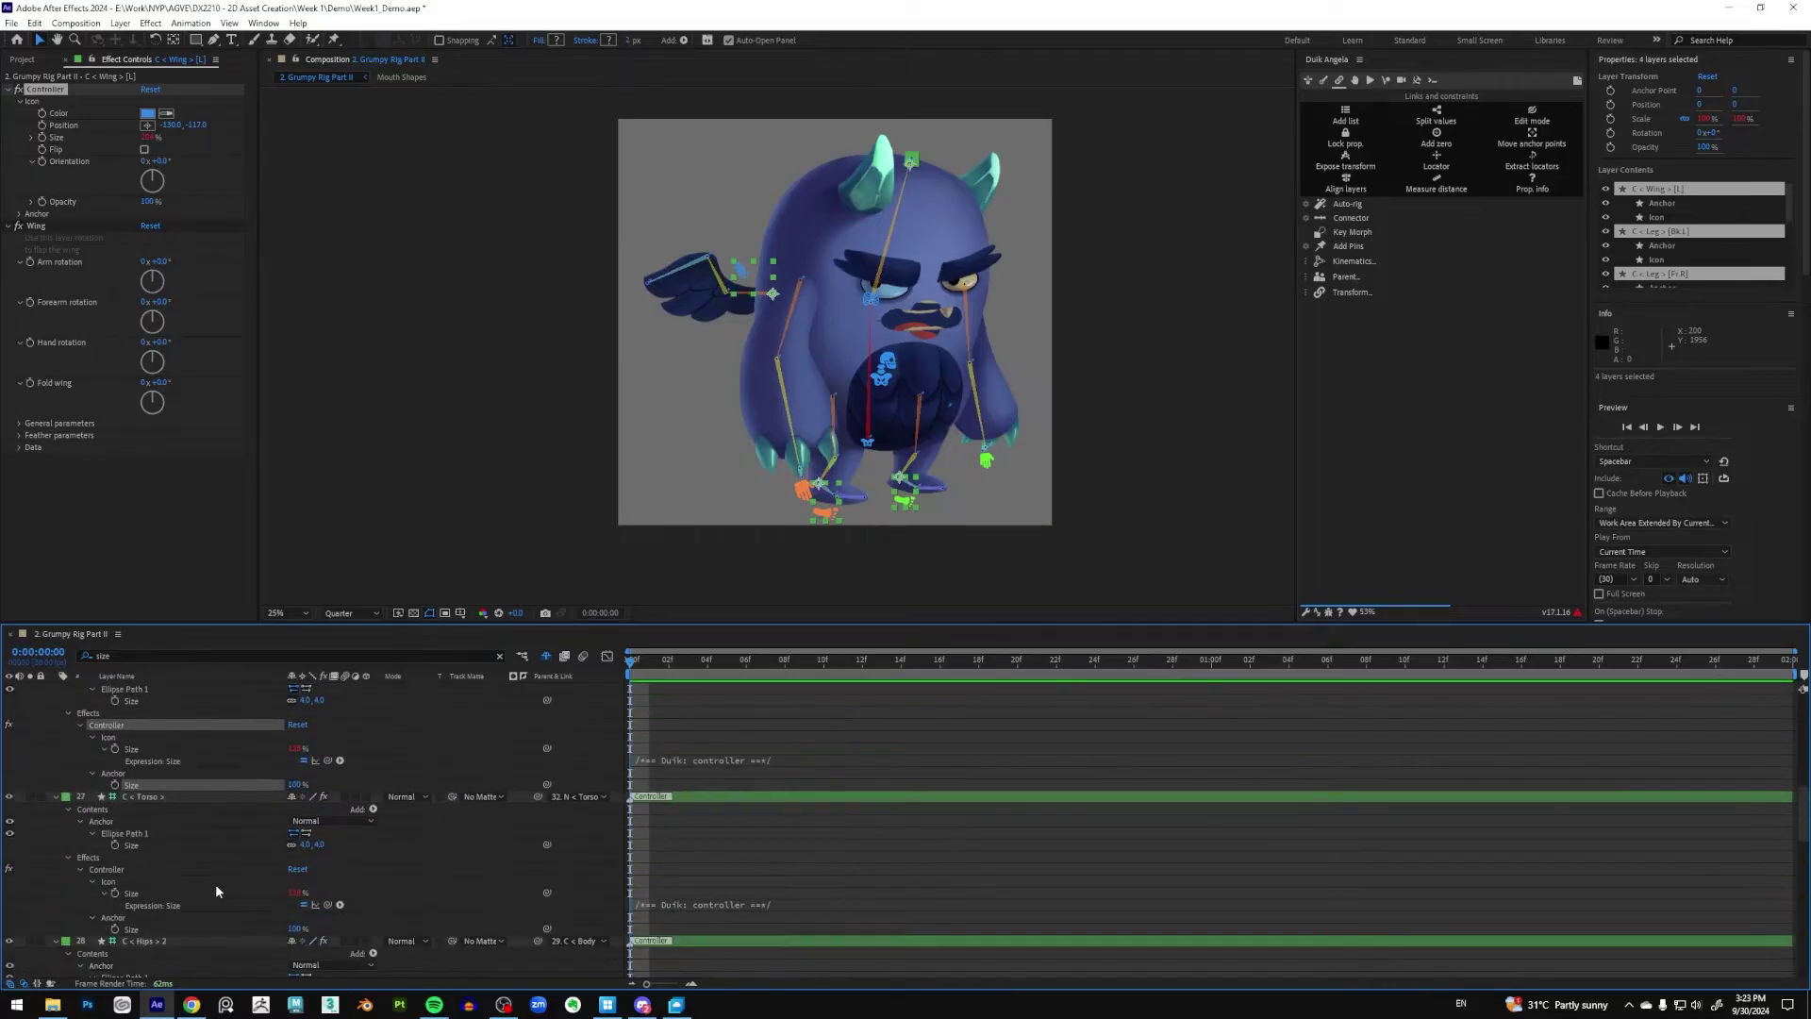
{"action": "left_click", "coordinate": [153, 925], "text": "ctrl"}
{"action": "scroll", "coordinate": [214, 907], "scroll_direction": "down", "scroll_amount": 5}
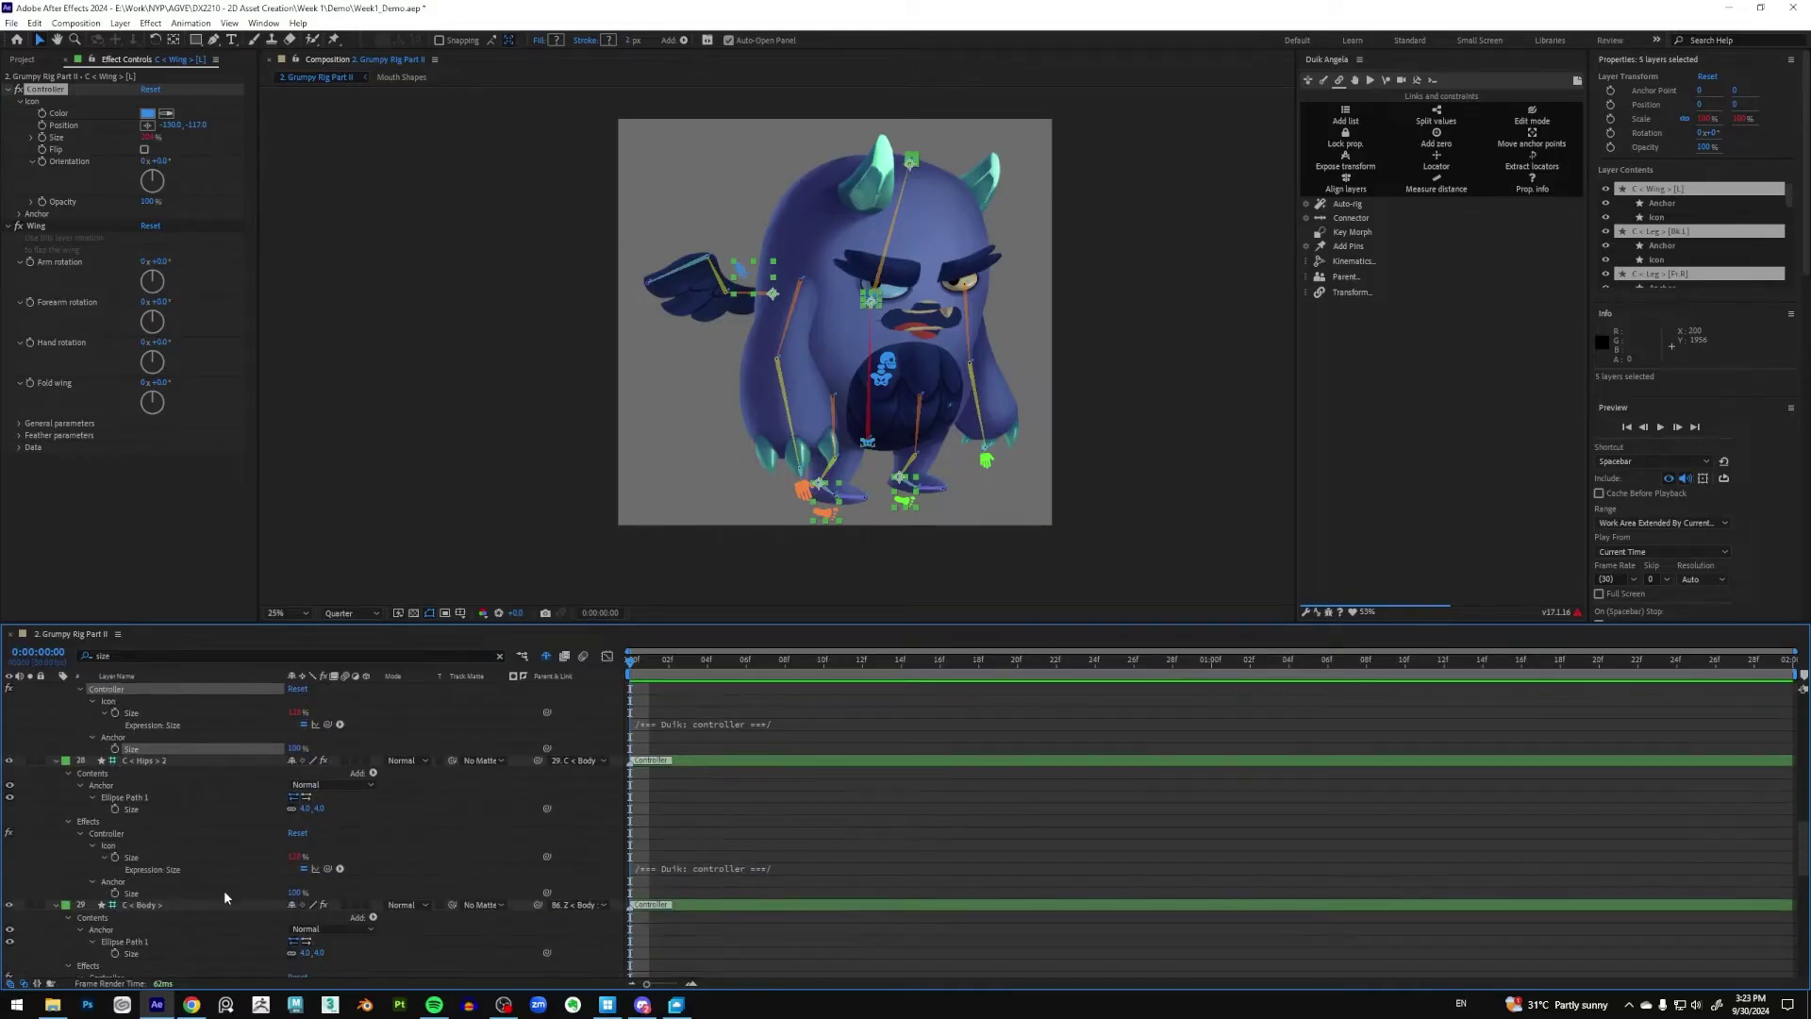
{"action": "left_click", "coordinate": [151, 894], "text": "ctrl"}
Add the Anchor Size properties of C < Body >, C < Arm > [Bk.L] and C < Arm > [Fr.R] to the selection
{"action": "scroll", "coordinate": [211, 886], "scroll_direction": "down", "scroll_amount": 3}
{"action": "left_click", "coordinate": [212, 892], "text": "ctrl"}
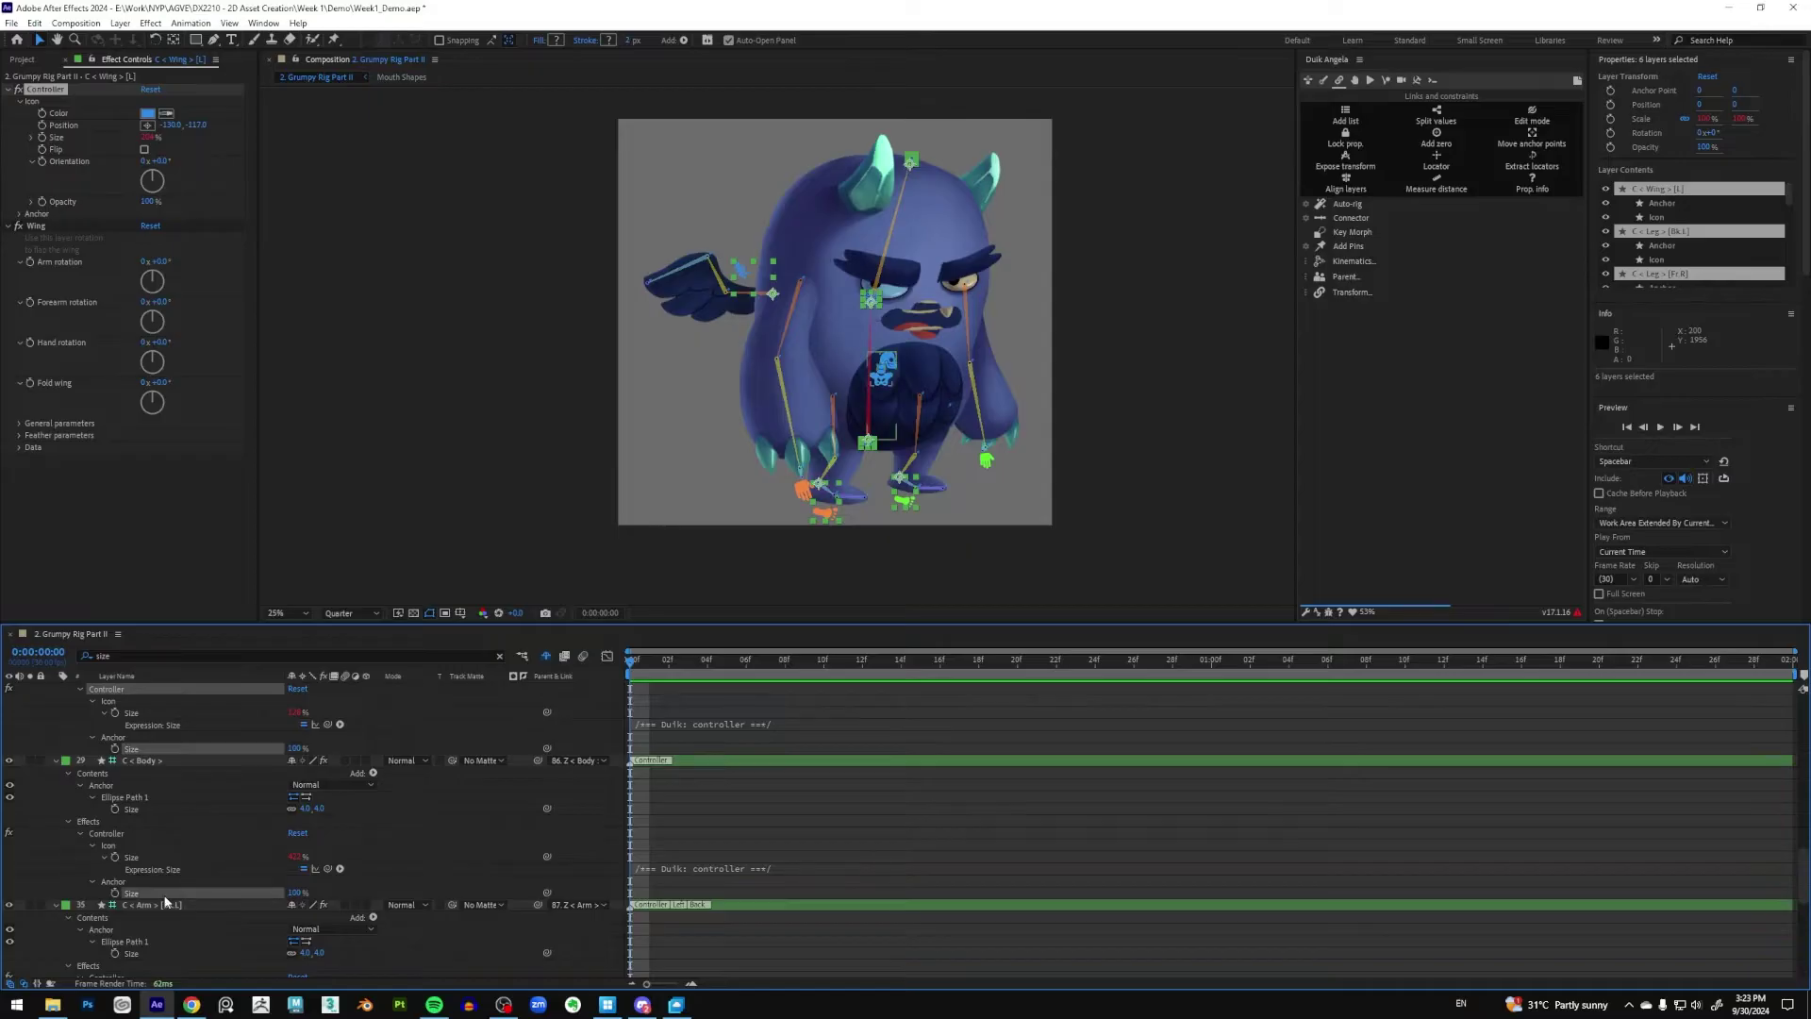
{"action": "scroll", "coordinate": [213, 894], "scroll_direction": "down", "scroll_amount": 2}
{"action": "scroll", "coordinate": [214, 896], "scroll_direction": "down", "scroll_amount": 2}
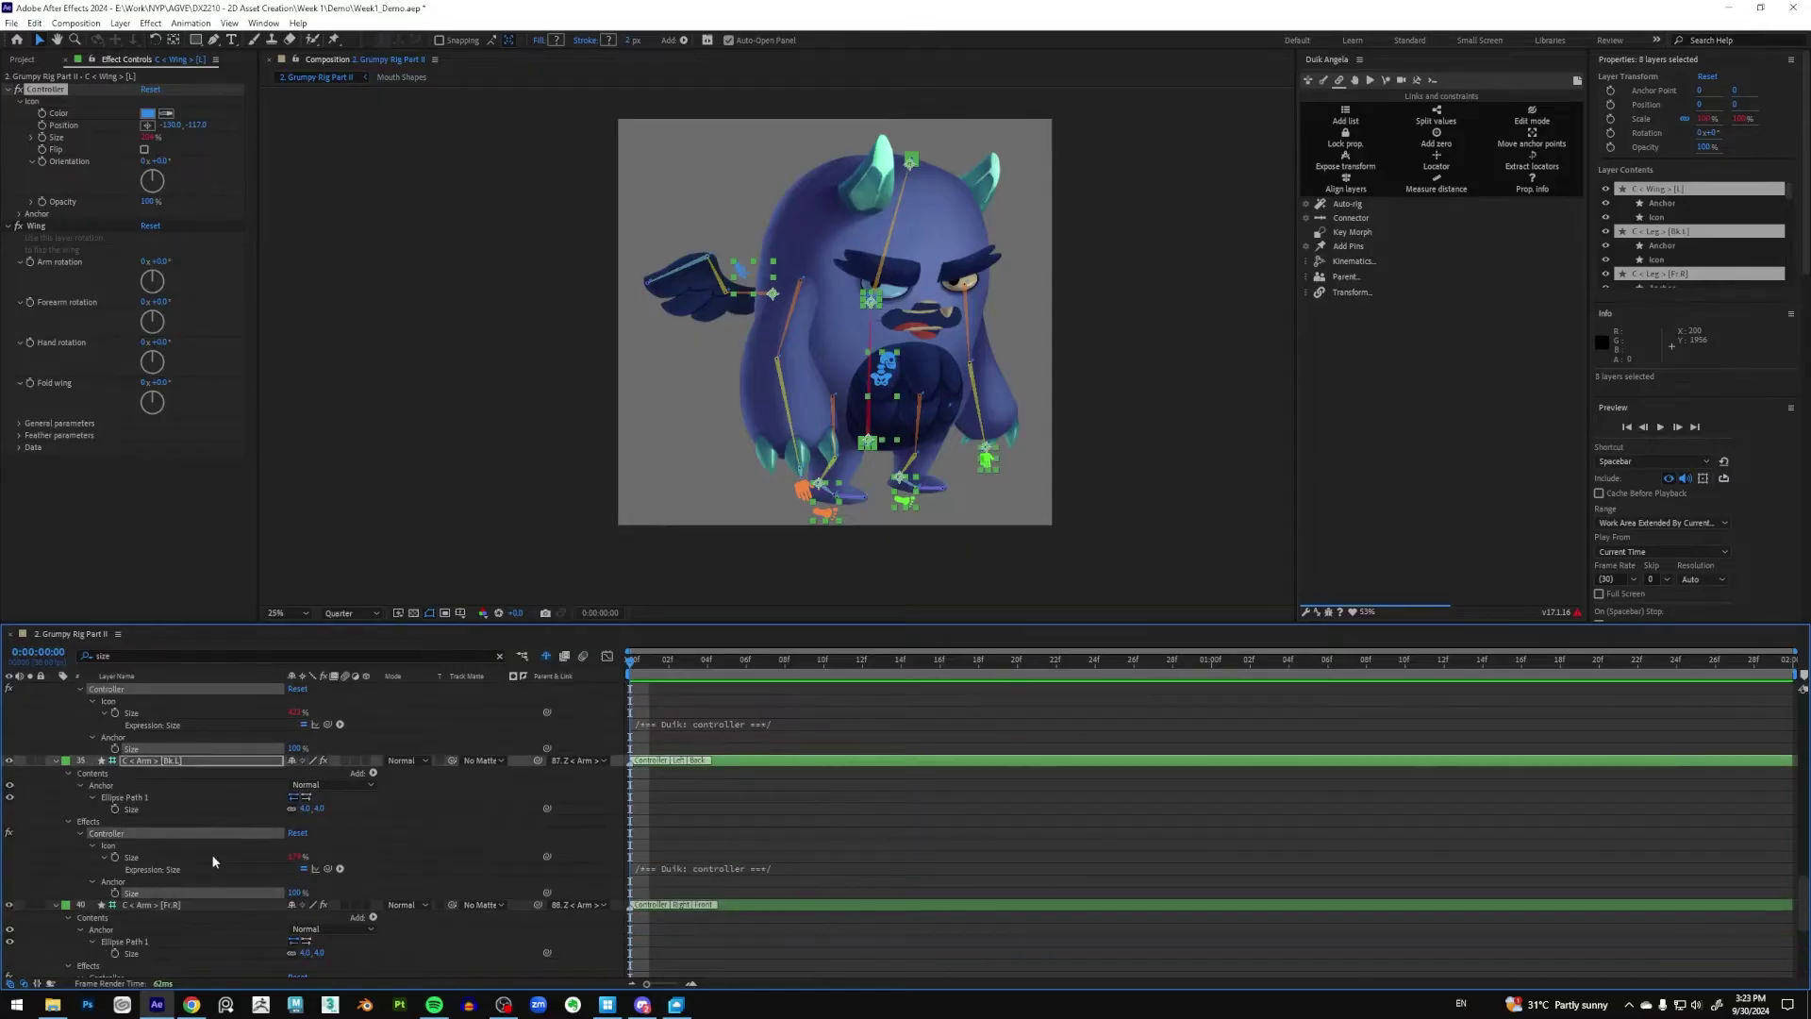
{"action": "scroll", "coordinate": [212, 853], "scroll_direction": "down", "scroll_amount": 5}
{"action": "left_click", "coordinate": [153, 890], "text": "ctrl"}
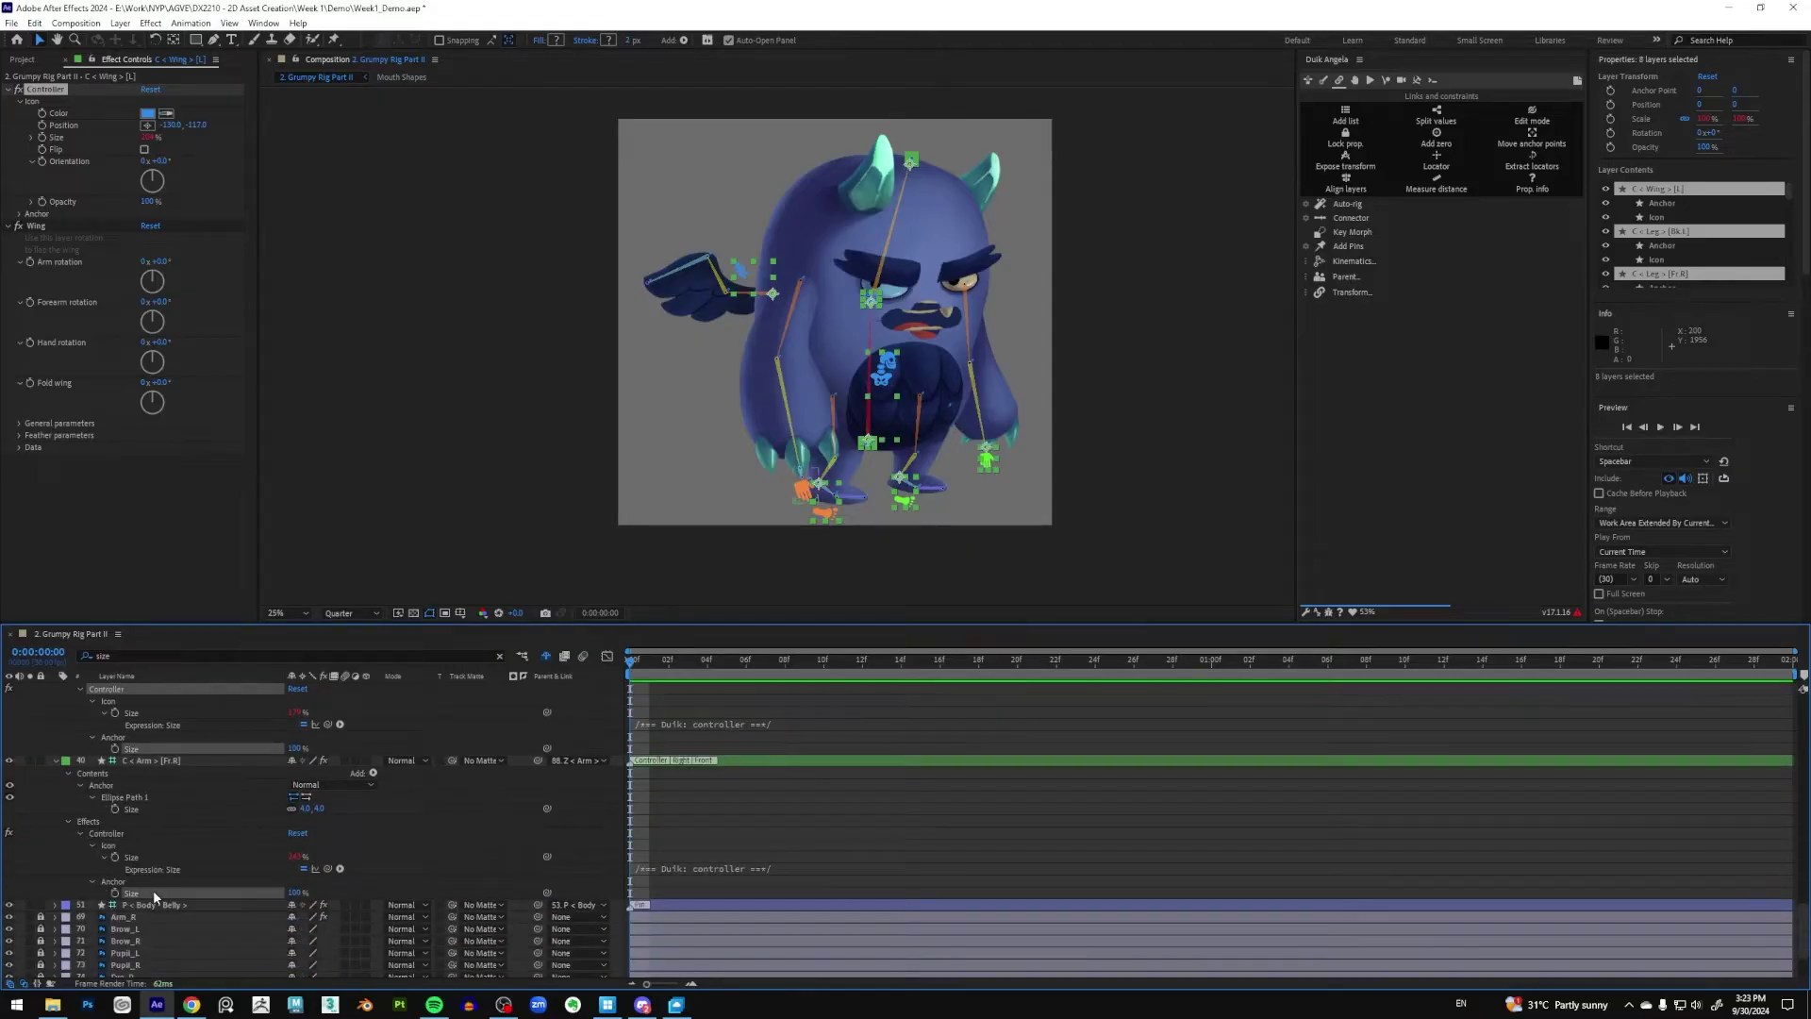
Set the Anchor Size of all selected controllers to 0% and inspect the anchors around the wing, then deselect the layers
{"action": "left_click", "coordinate": [298, 892]}
{"action": "type", "text": "6"}
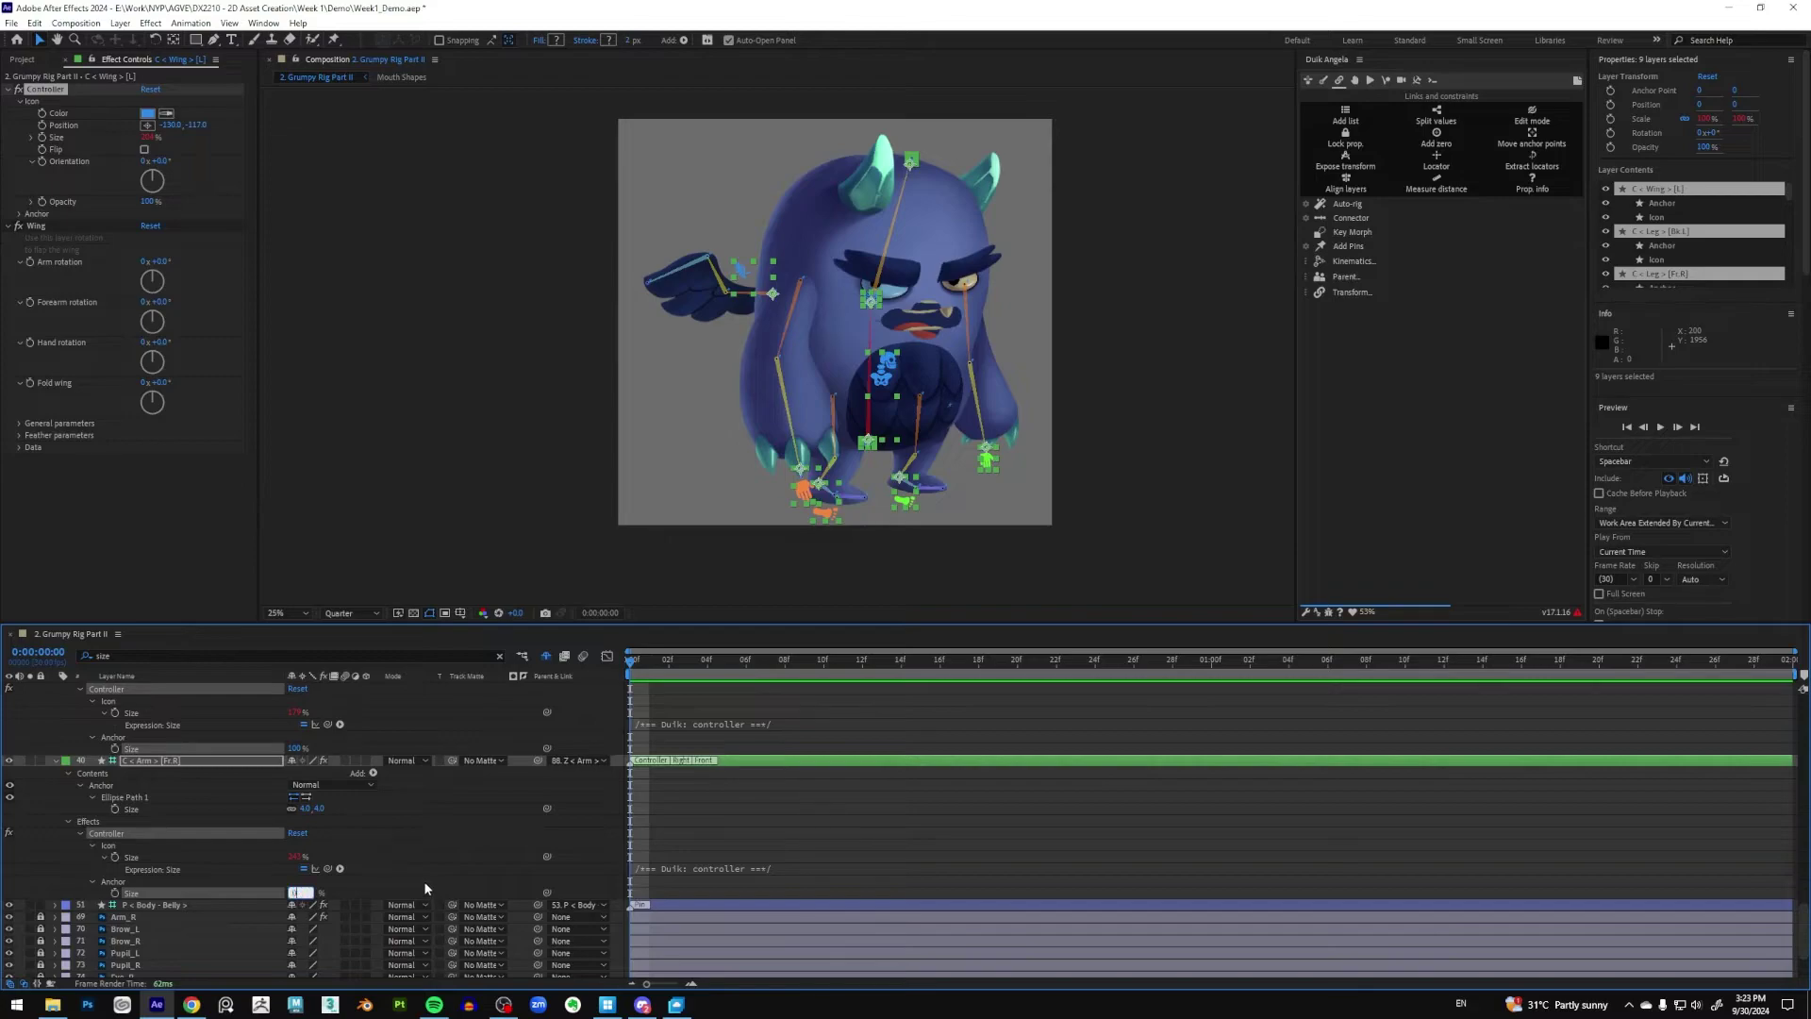
{"action": "key", "text": "Return"}
{"action": "scroll", "coordinate": [743, 267], "scroll_direction": "up", "scroll_amount": 2}
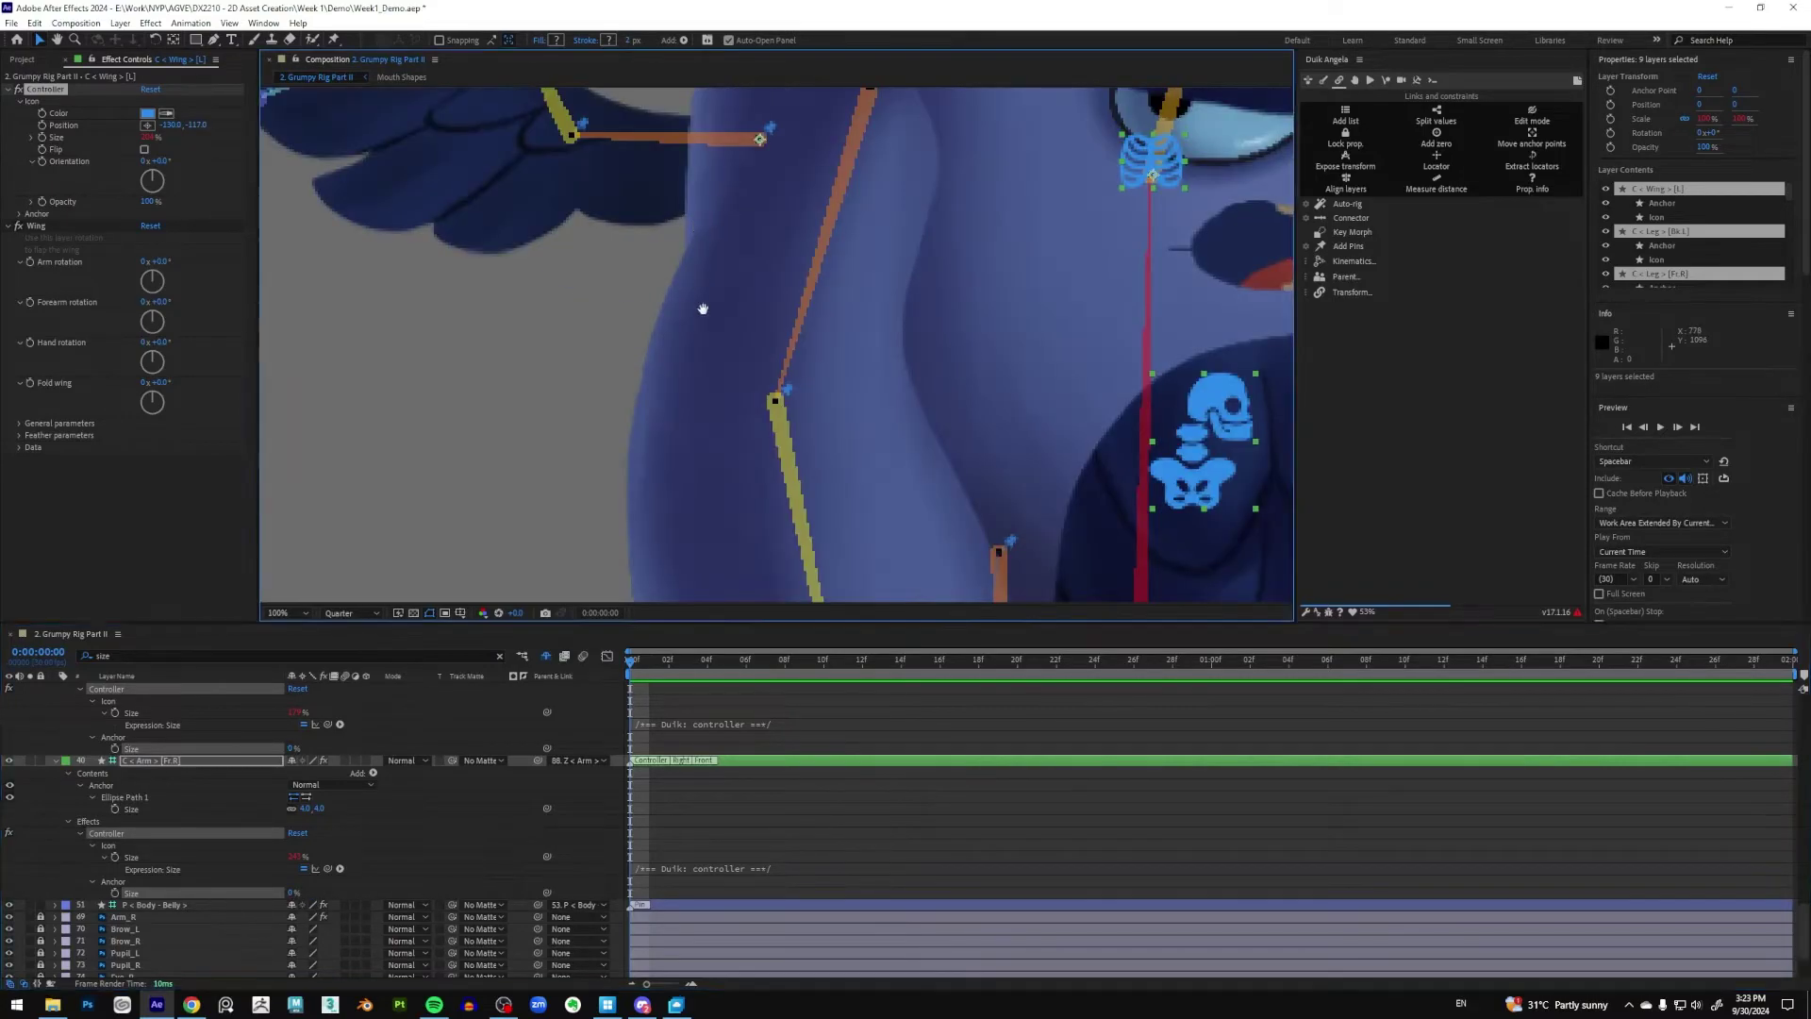
{"action": "left_click_drag", "start_coordinate": [696, 219], "coordinate": [721, 430]}
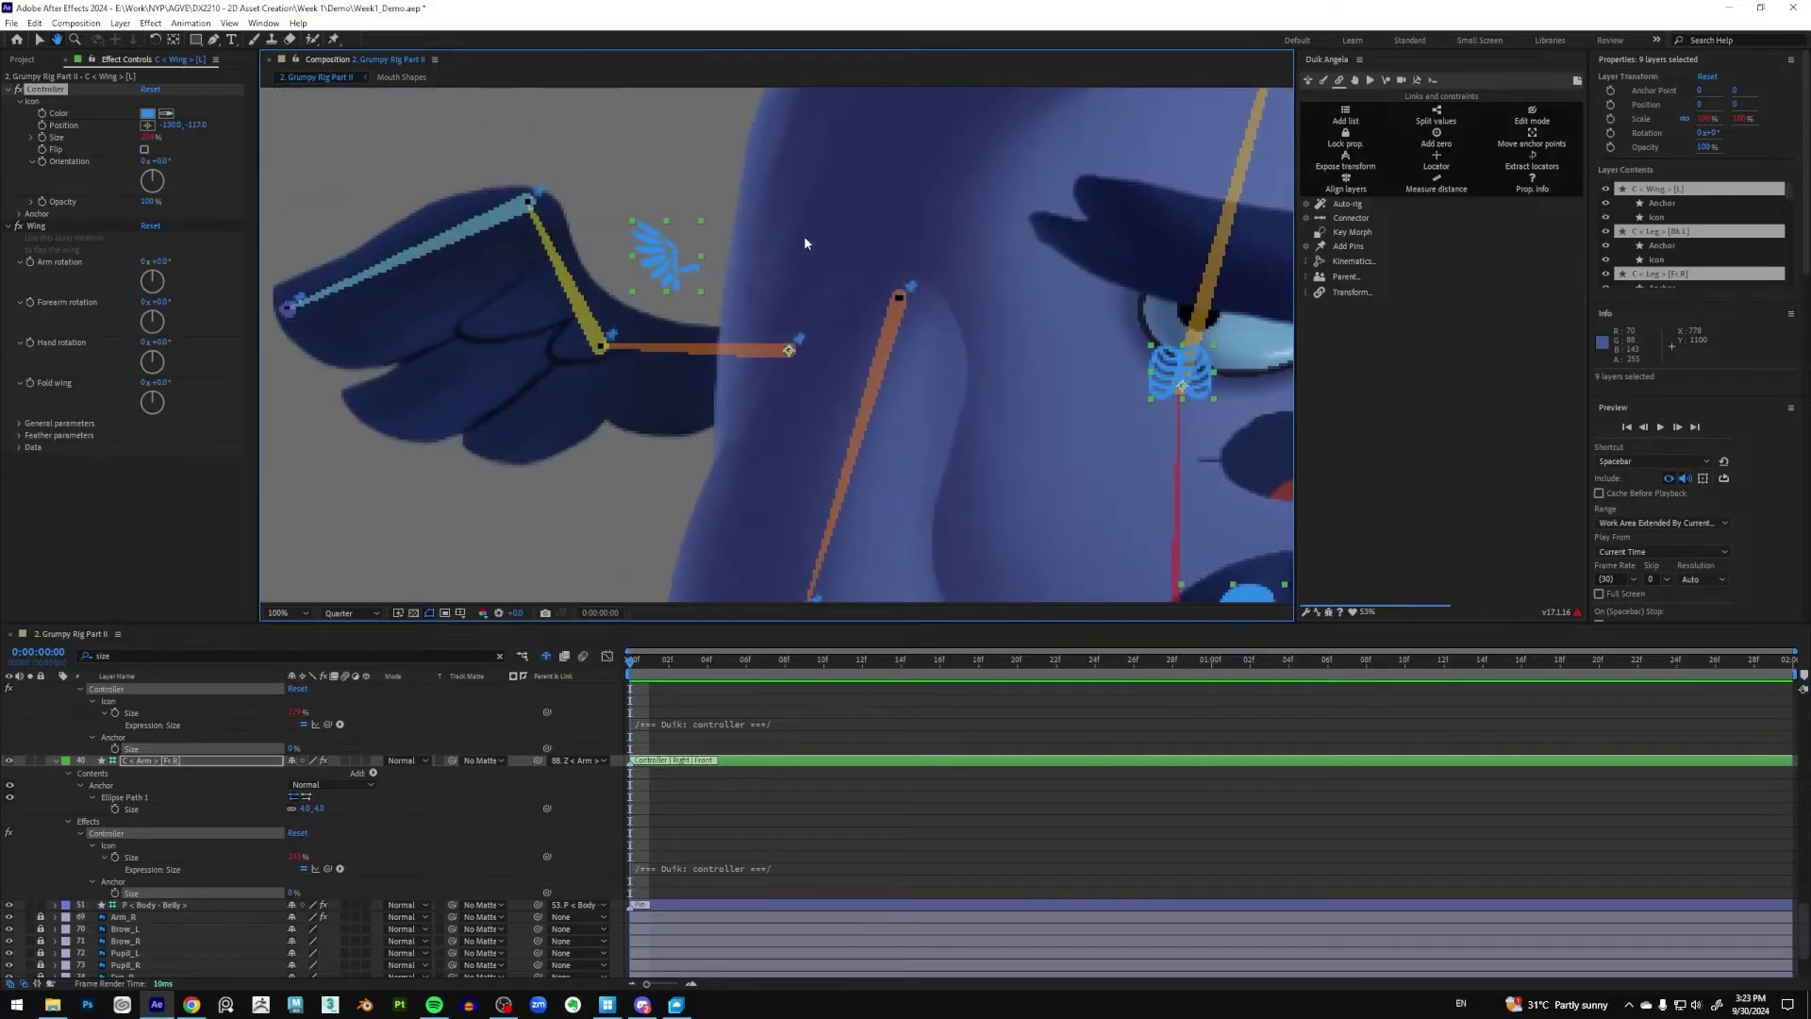
{"action": "left_click", "coordinate": [728, 258]}
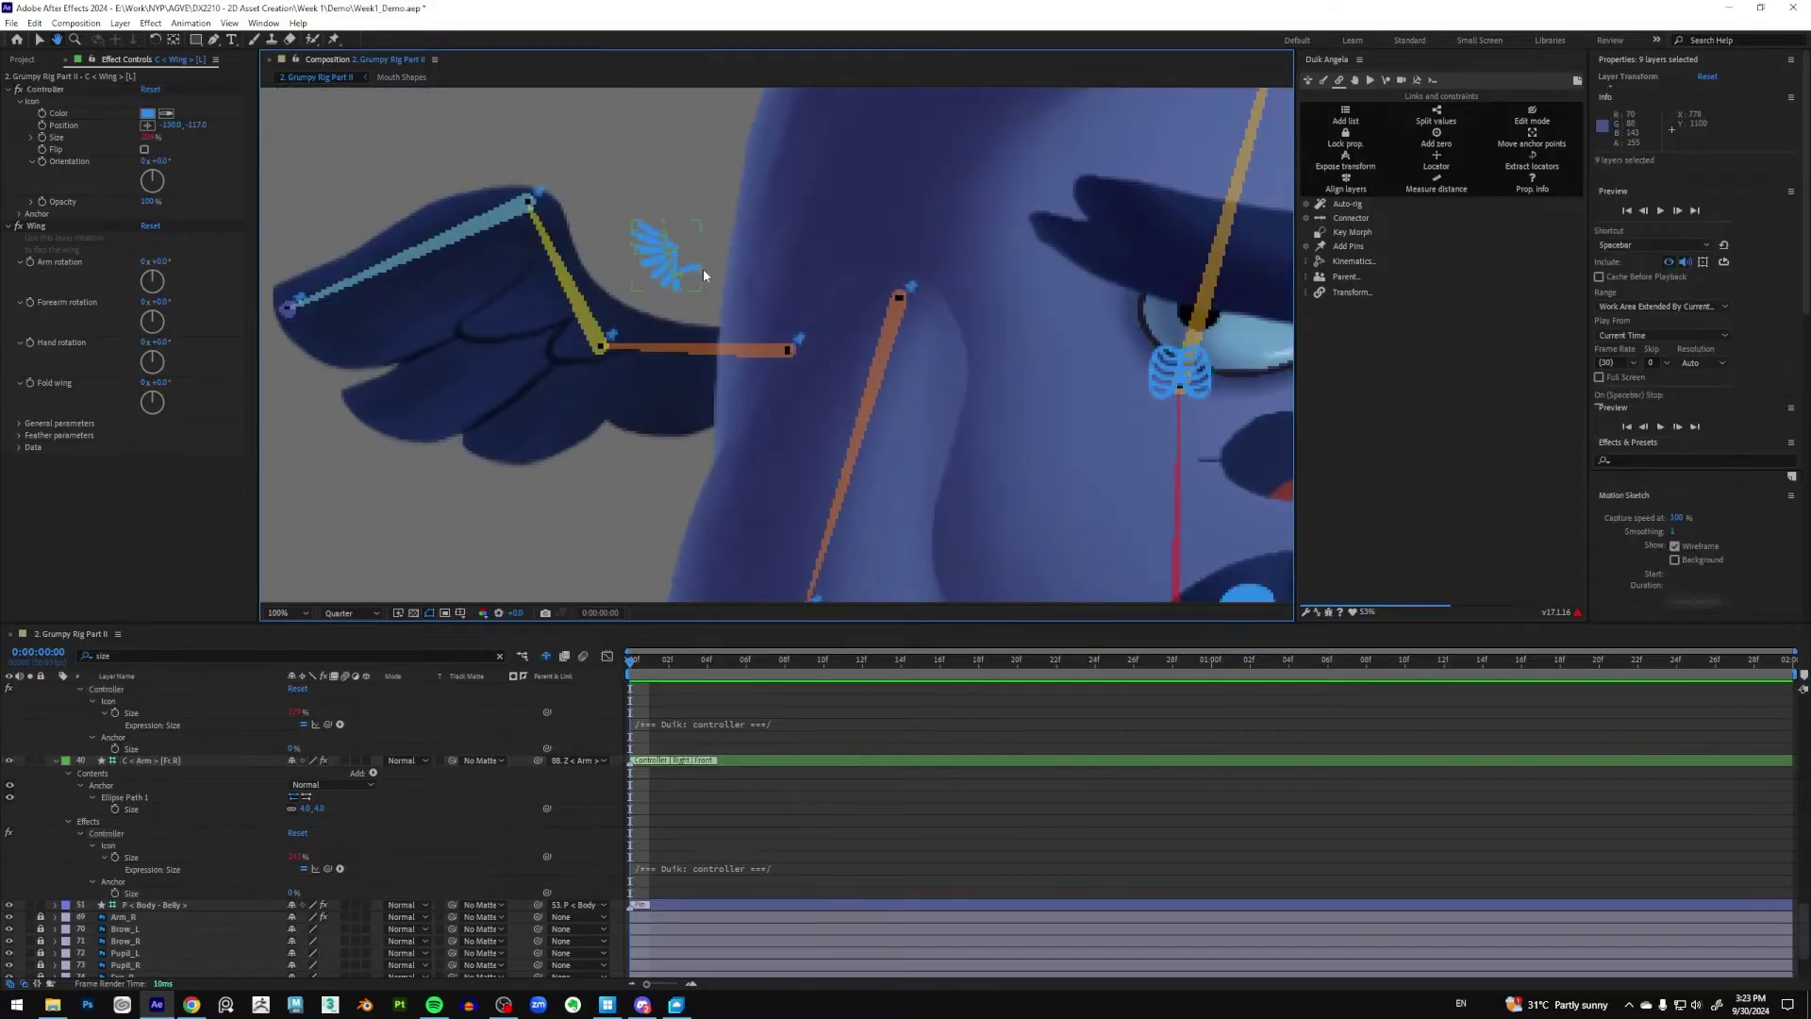
Select all controller layers from C < Wing > [L] to C < Arm > [Fr.R] and collapse their filtered properties
{"action": "left_click", "coordinate": [194, 772]}
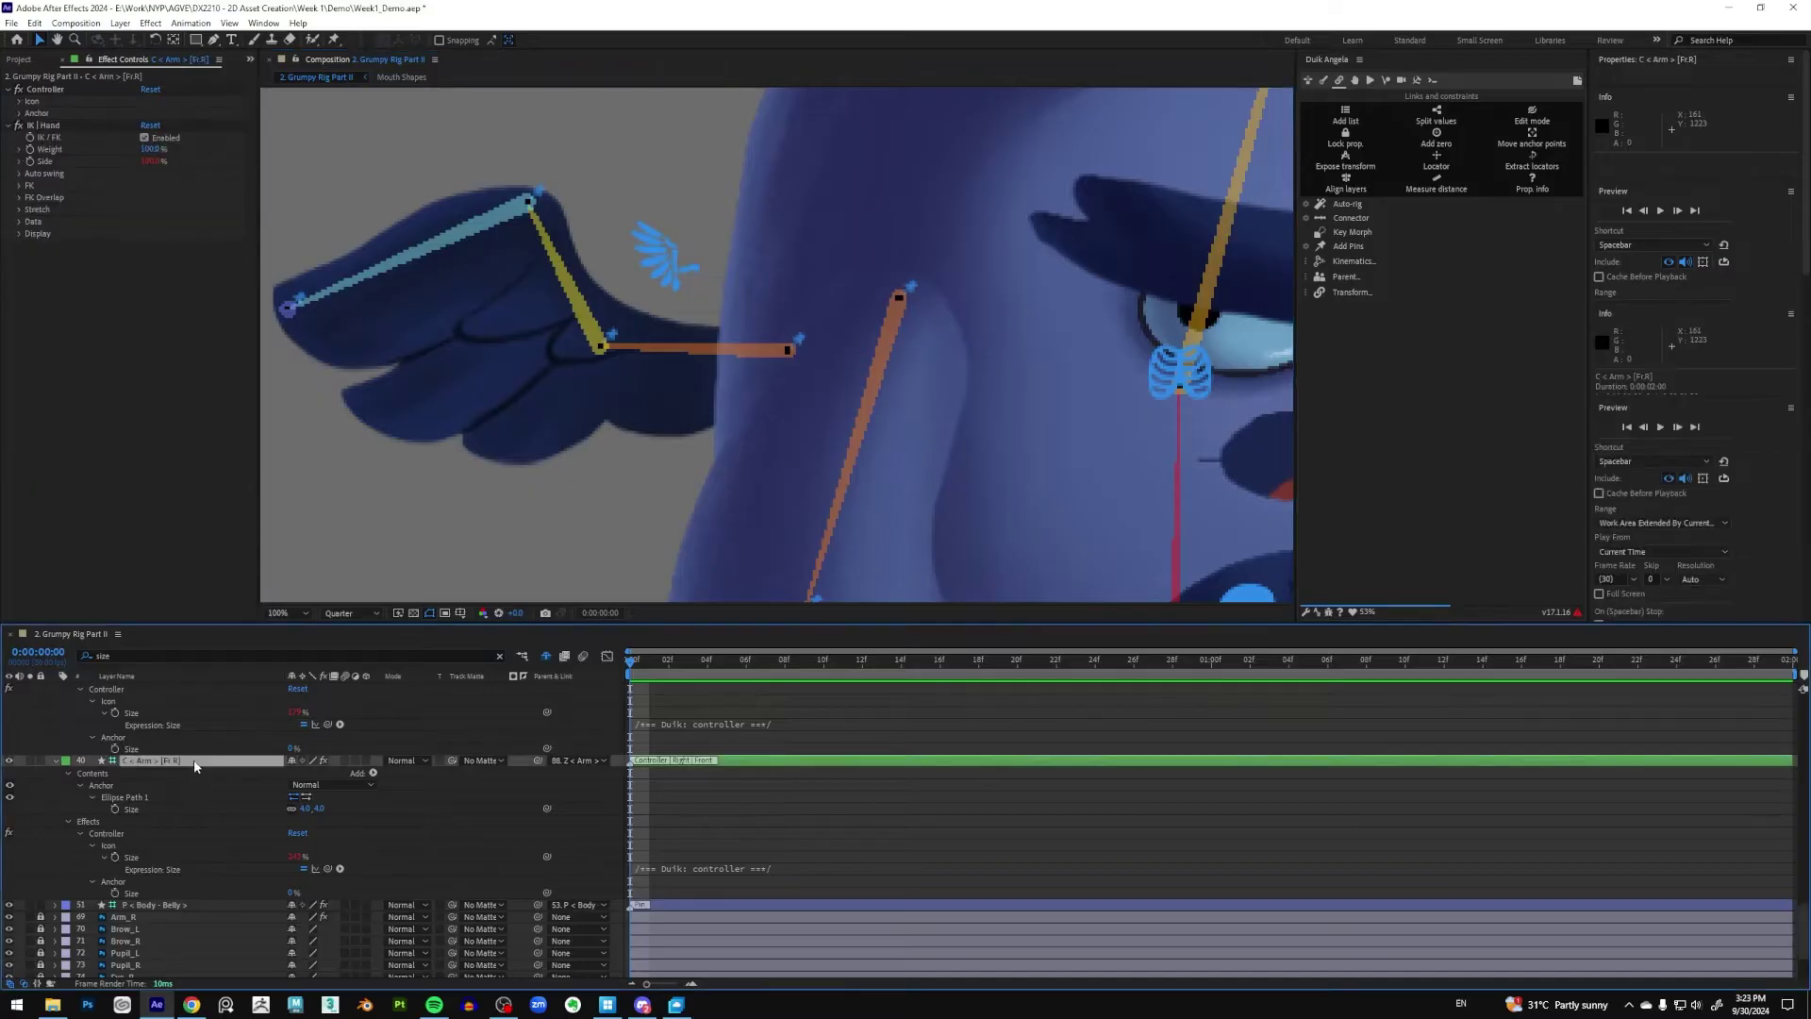
{"action": "scroll", "coordinate": [205, 762], "scroll_direction": "up", "scroll_amount": 5}
{"action": "scroll", "coordinate": [206, 760], "scroll_direction": "up", "scroll_amount": 5}
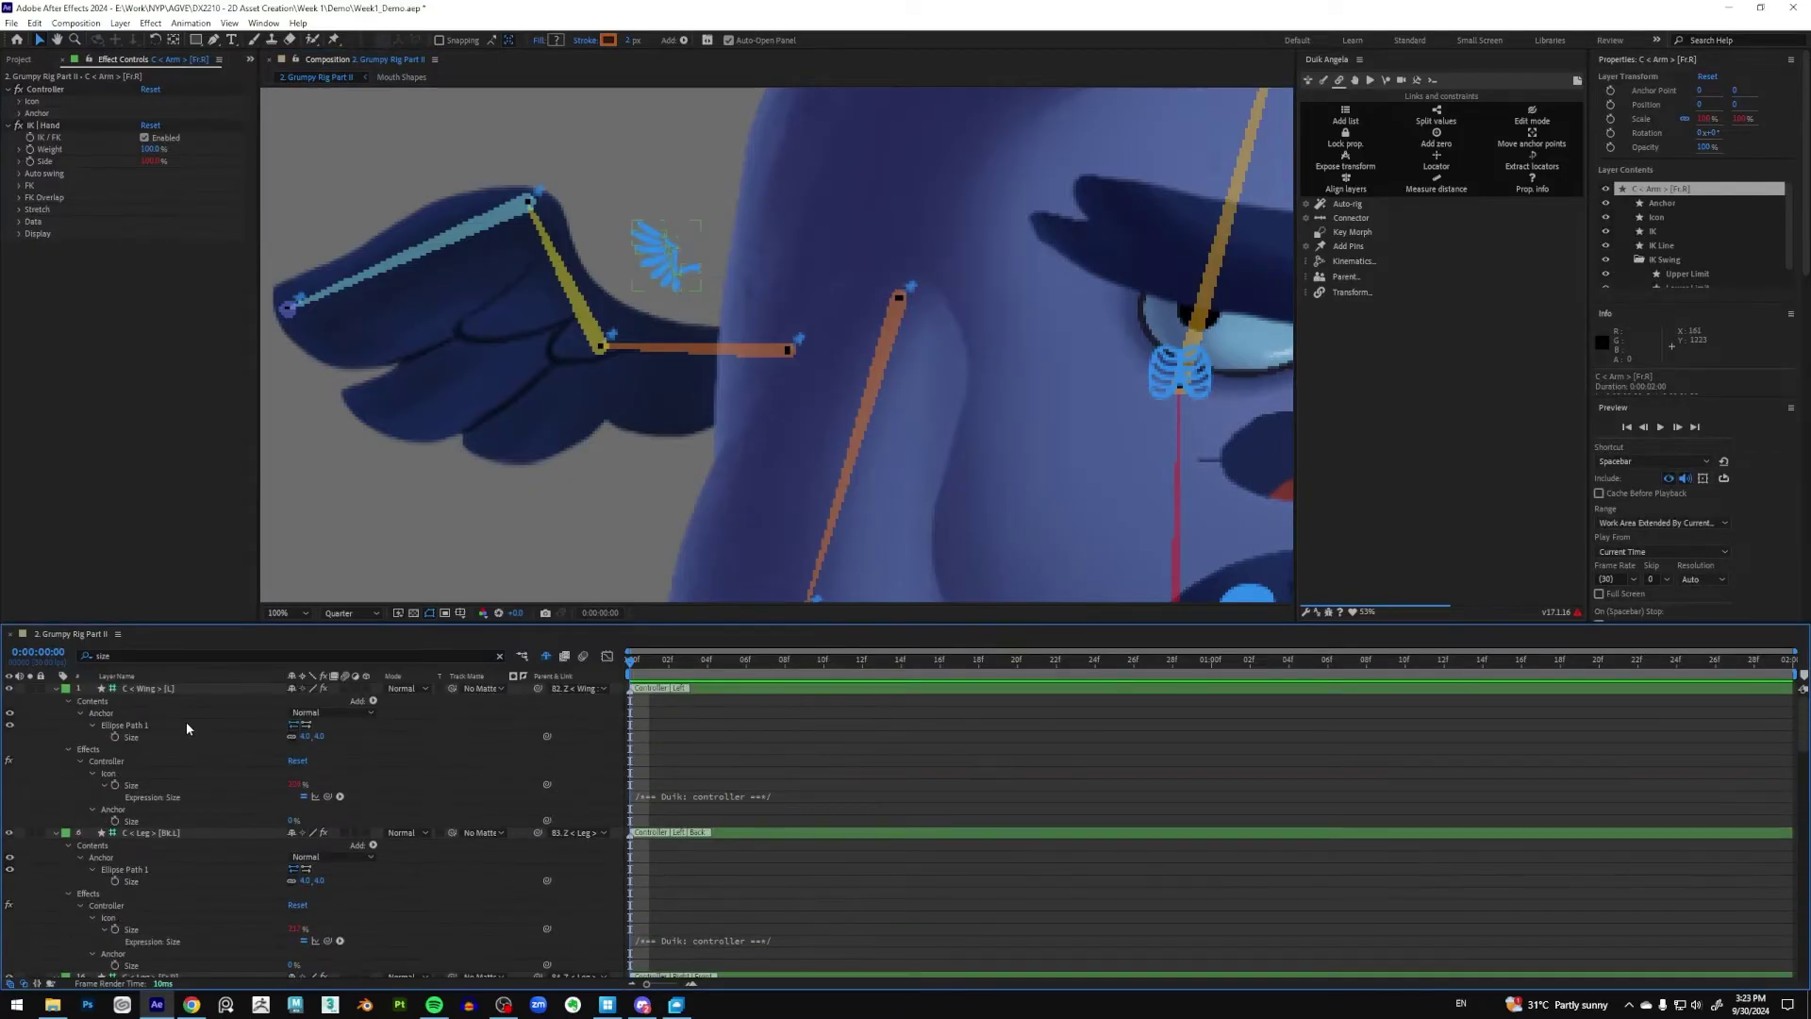
{"action": "key", "text": "ctrl+a"}
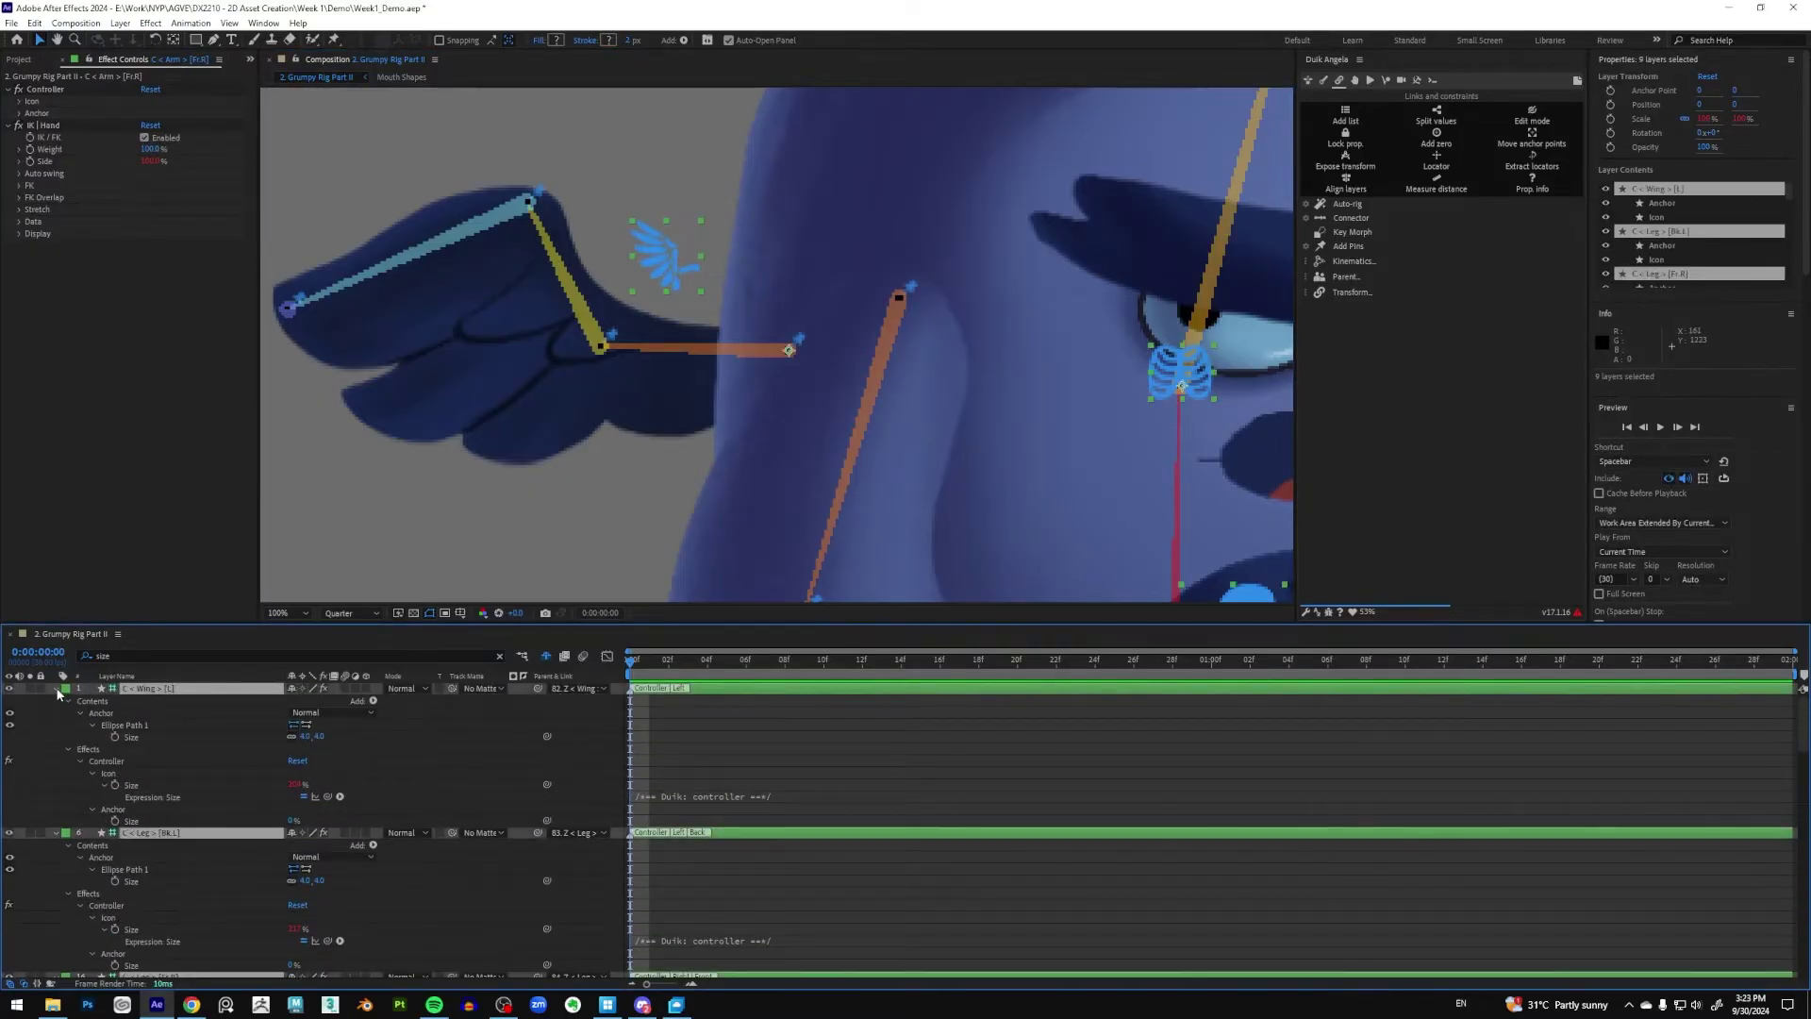
{"action": "left_click", "coordinate": [56, 690]}
{"action": "left_click", "coordinate": [195, 834]}
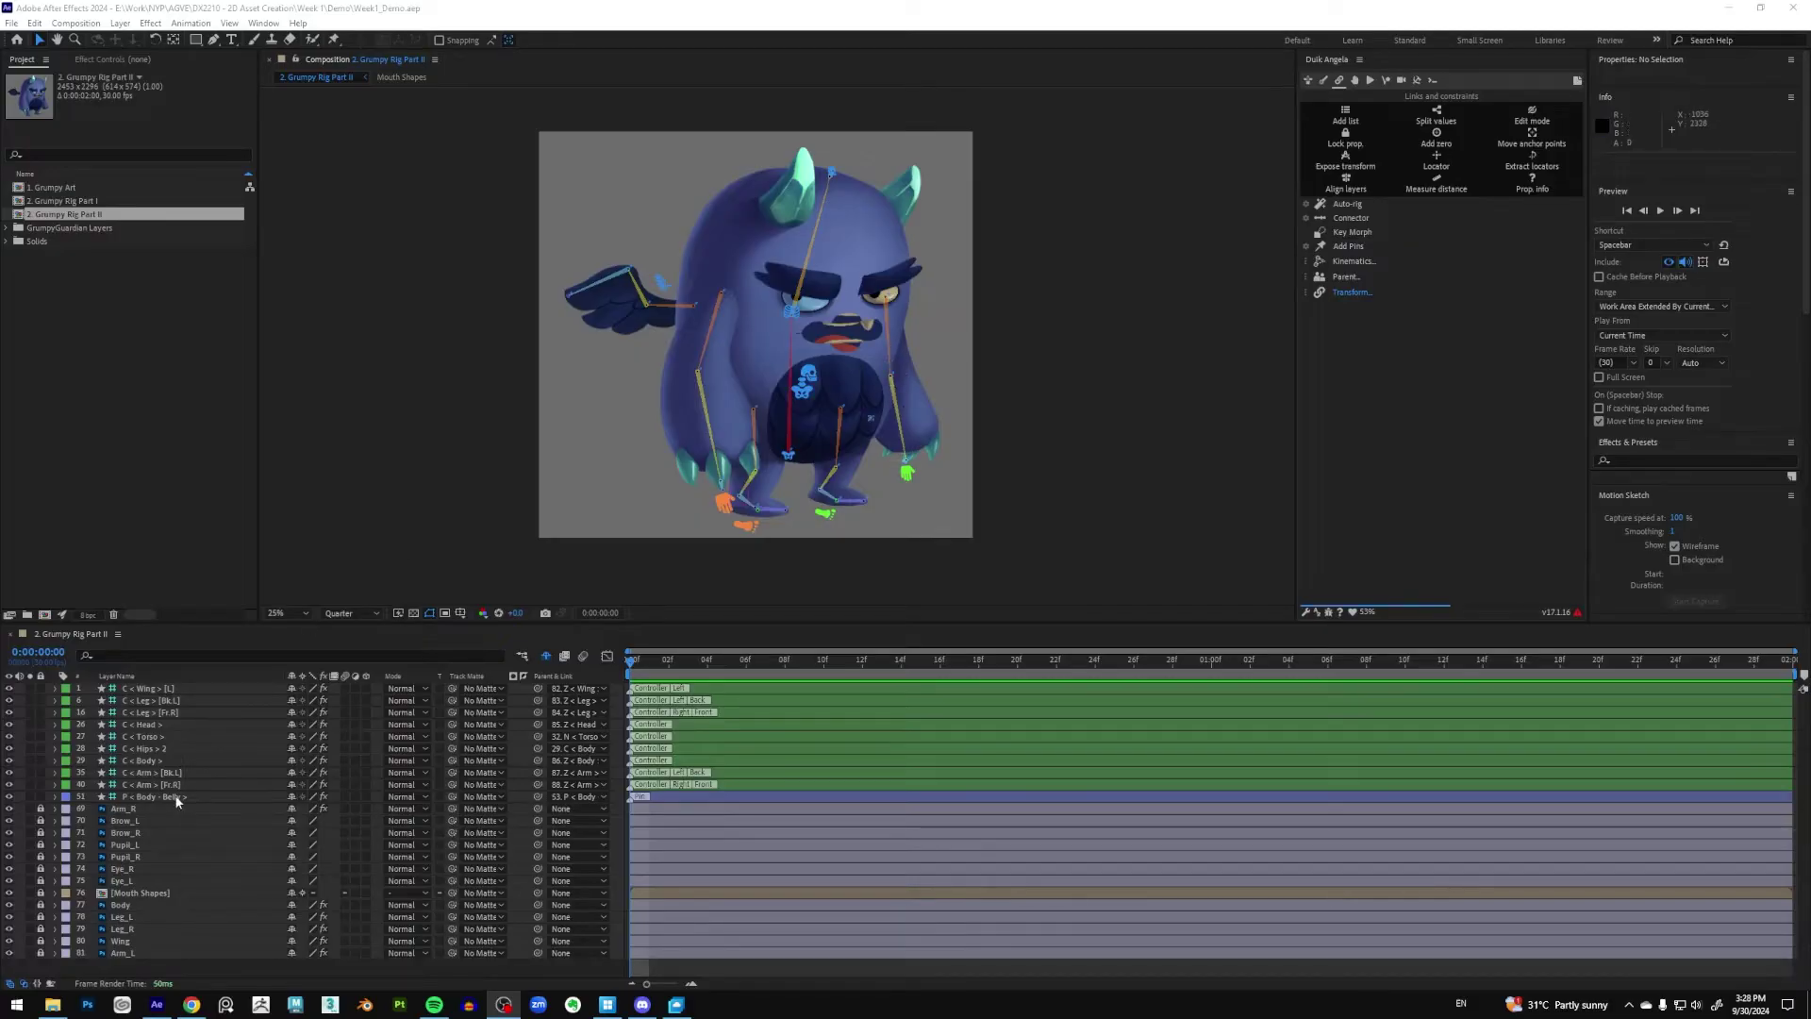
Reveal the hidden shy layers in the timeline and look through the bone layers
{"action": "left_click", "coordinate": [546, 660]}
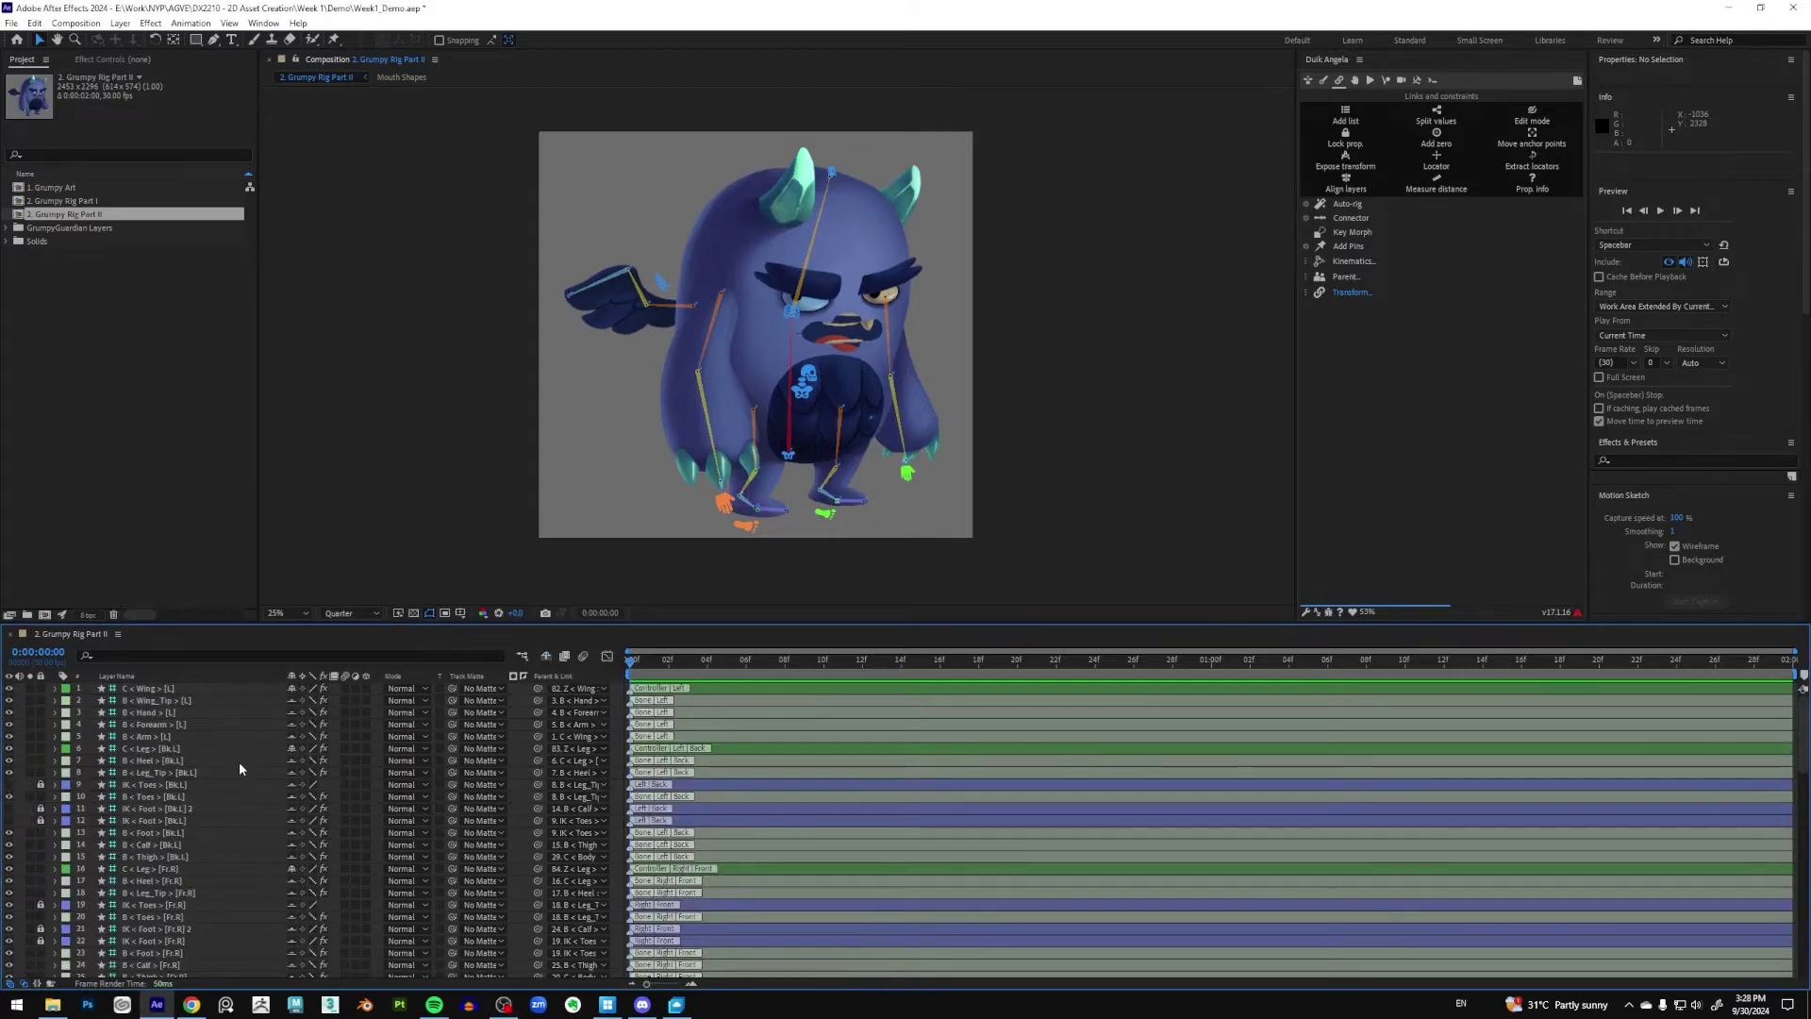
{"action": "scroll", "coordinate": [240, 761], "scroll_direction": "down", "scroll_amount": 4}
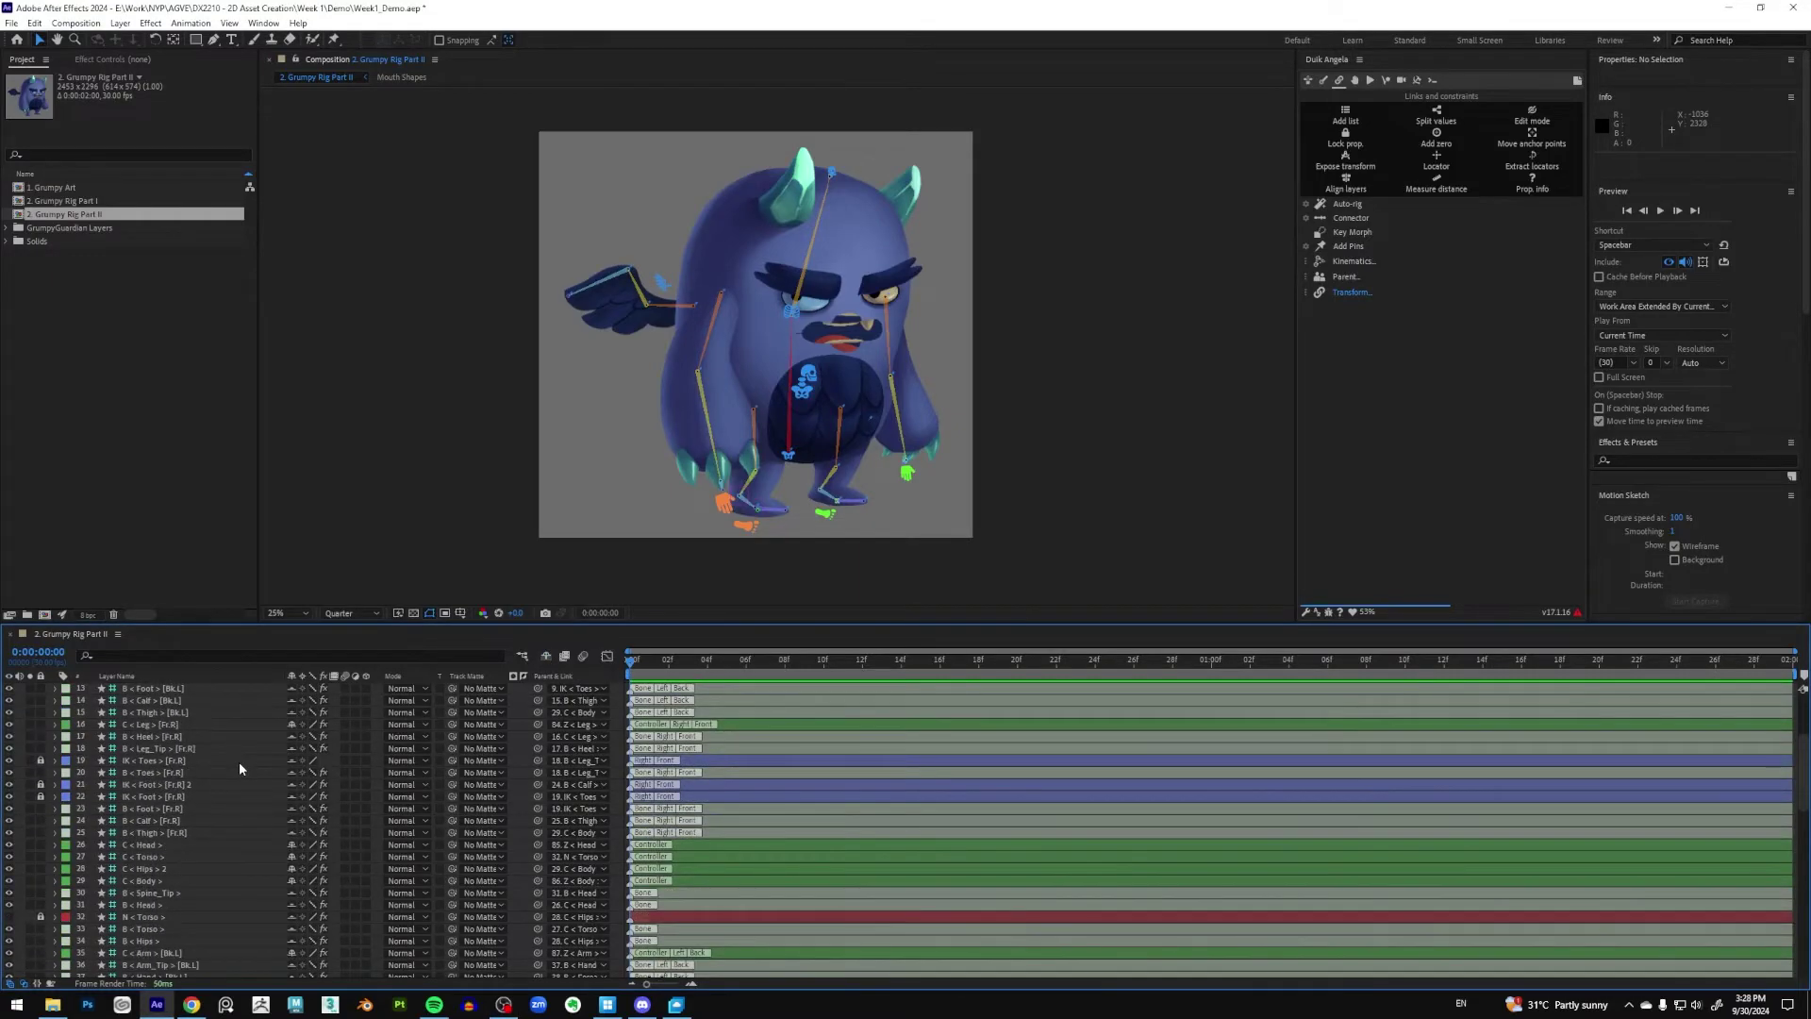
{"action": "scroll", "coordinate": [239, 761], "scroll_direction": "up", "scroll_amount": 3}
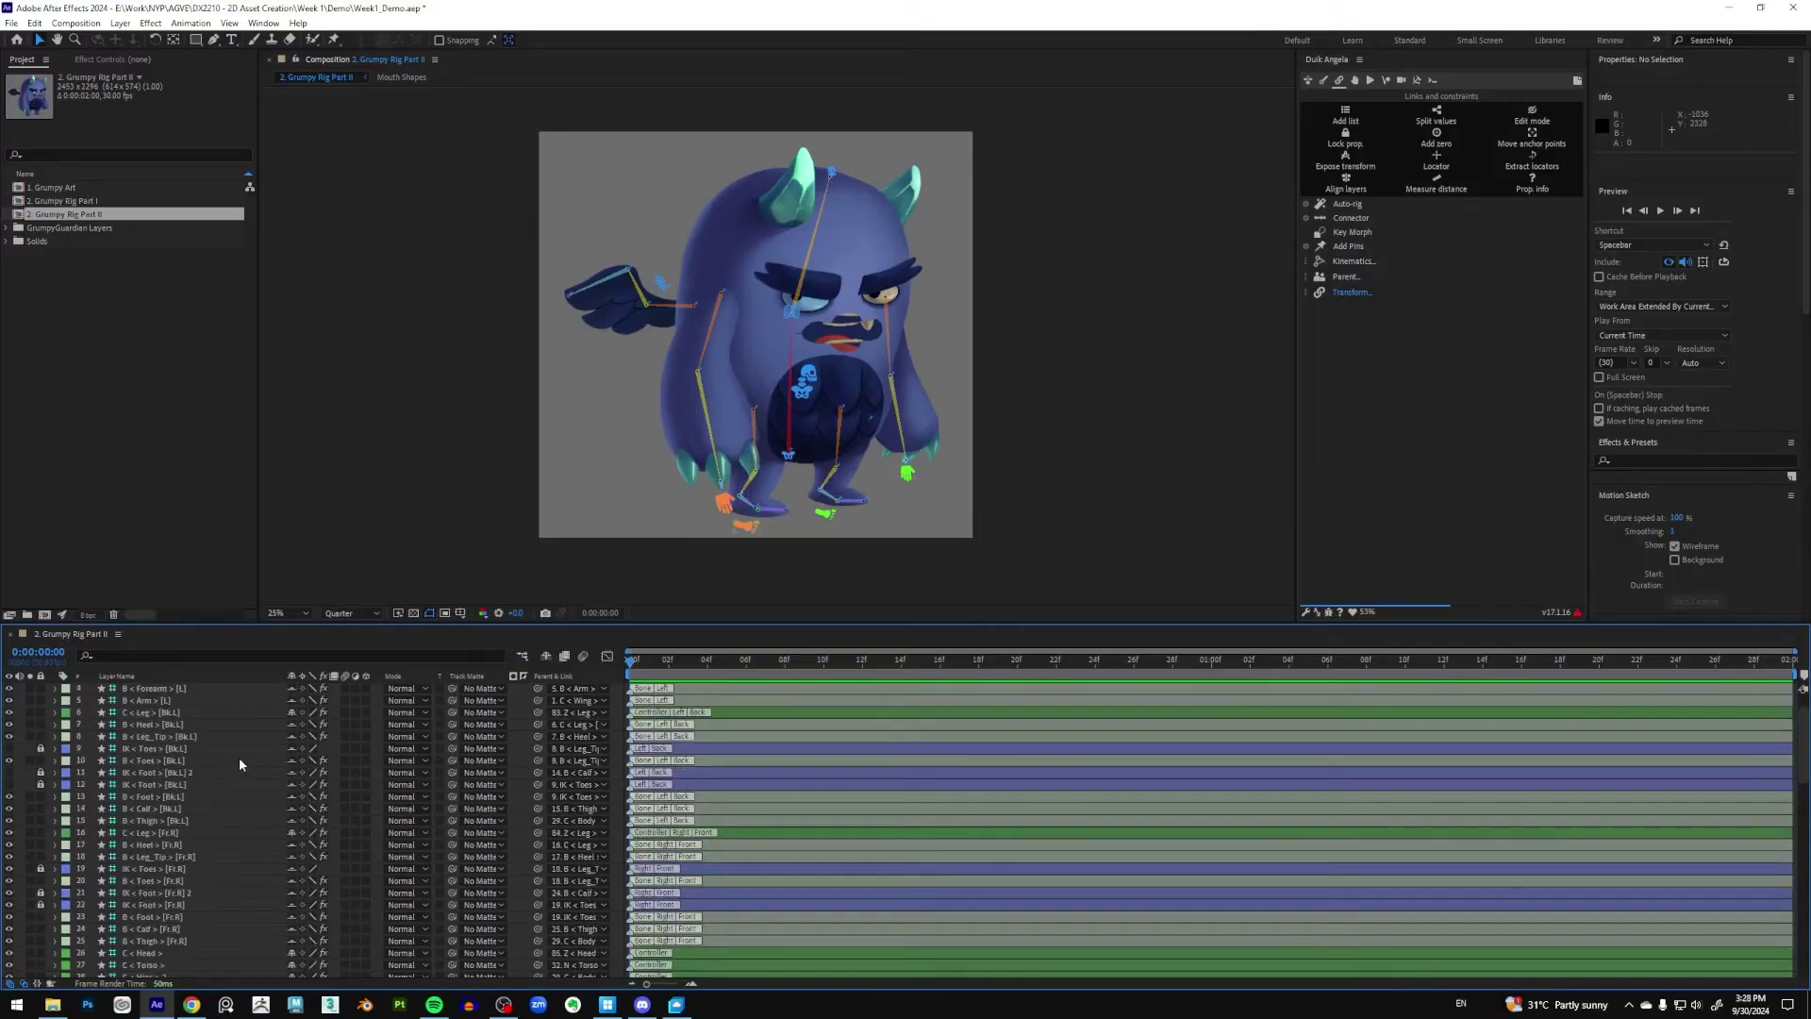
{"action": "scroll", "coordinate": [239, 756], "scroll_direction": "up", "scroll_amount": 1}
Select the wing bones from B < Wing_Tip > [L] to B < Arm > [L] and the [Bk.L] leg bones from Heel to Thigh
{"action": "left_click", "coordinate": [184, 701]}
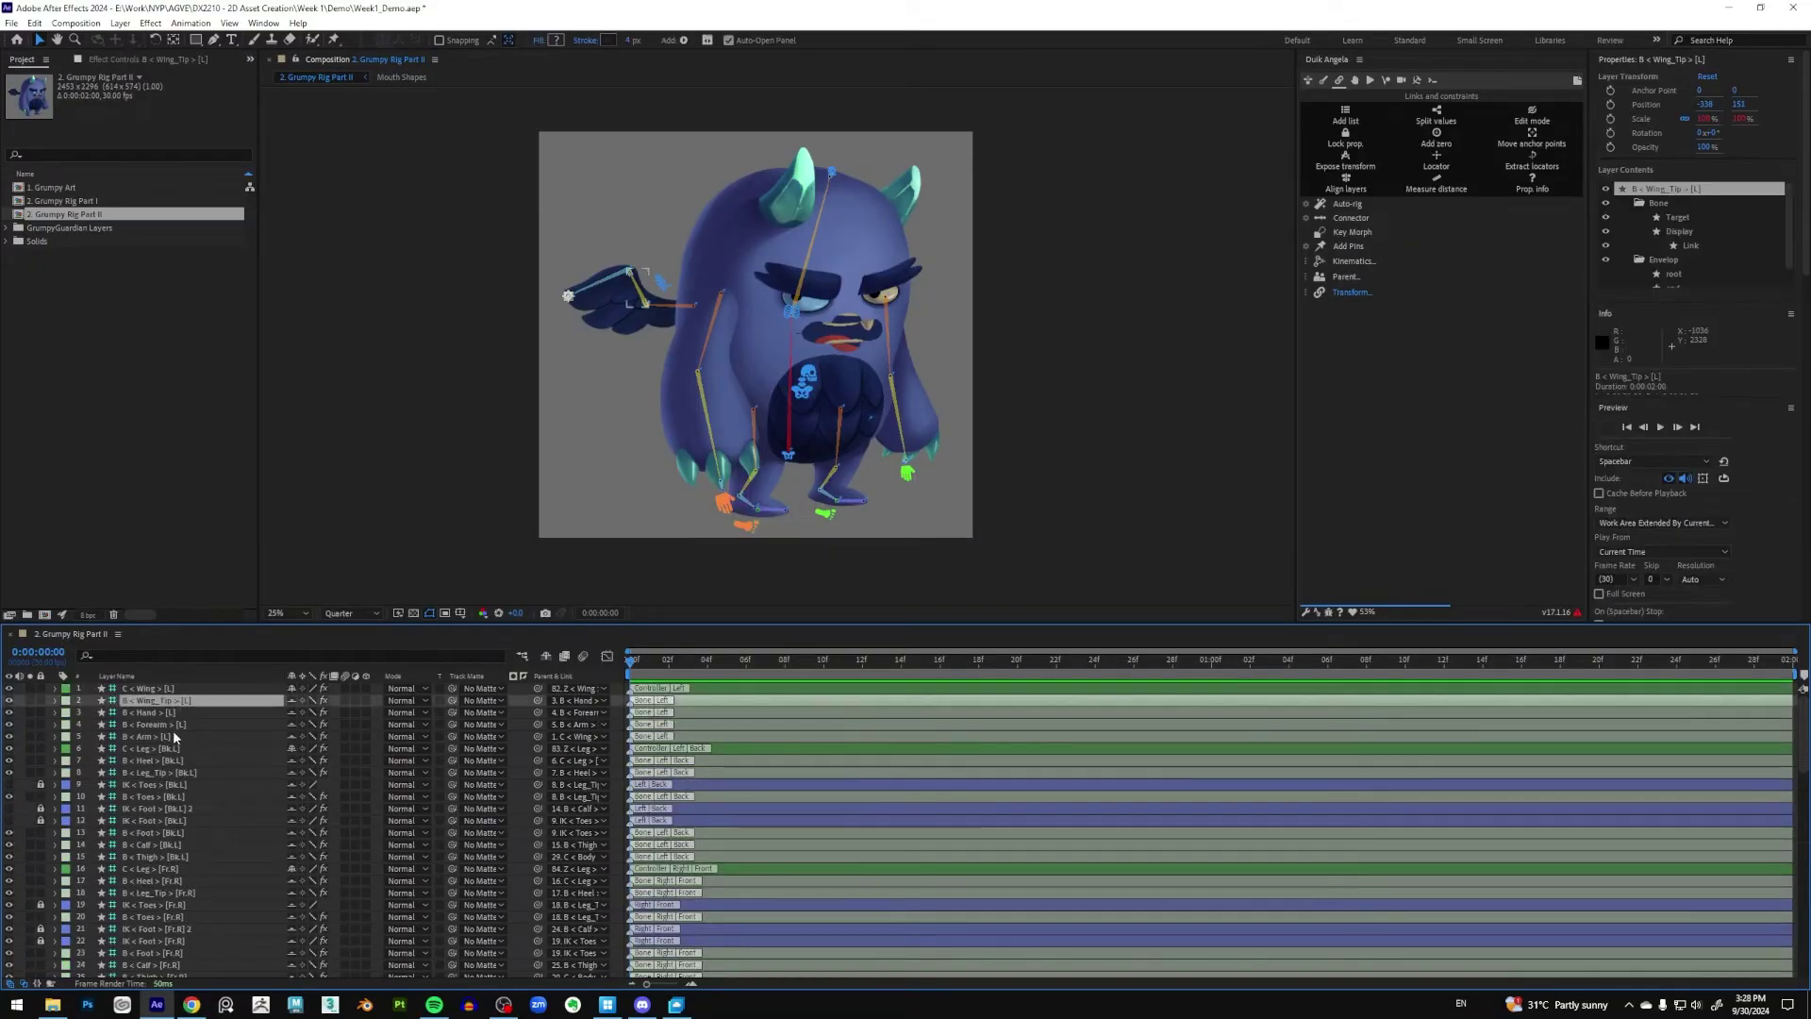
{"action": "left_click", "coordinate": [172, 736], "text": "shift"}
{"action": "left_click", "coordinate": [168, 761], "text": "ctrl"}
{"action": "left_click", "coordinate": [169, 772], "text": "ctrl"}
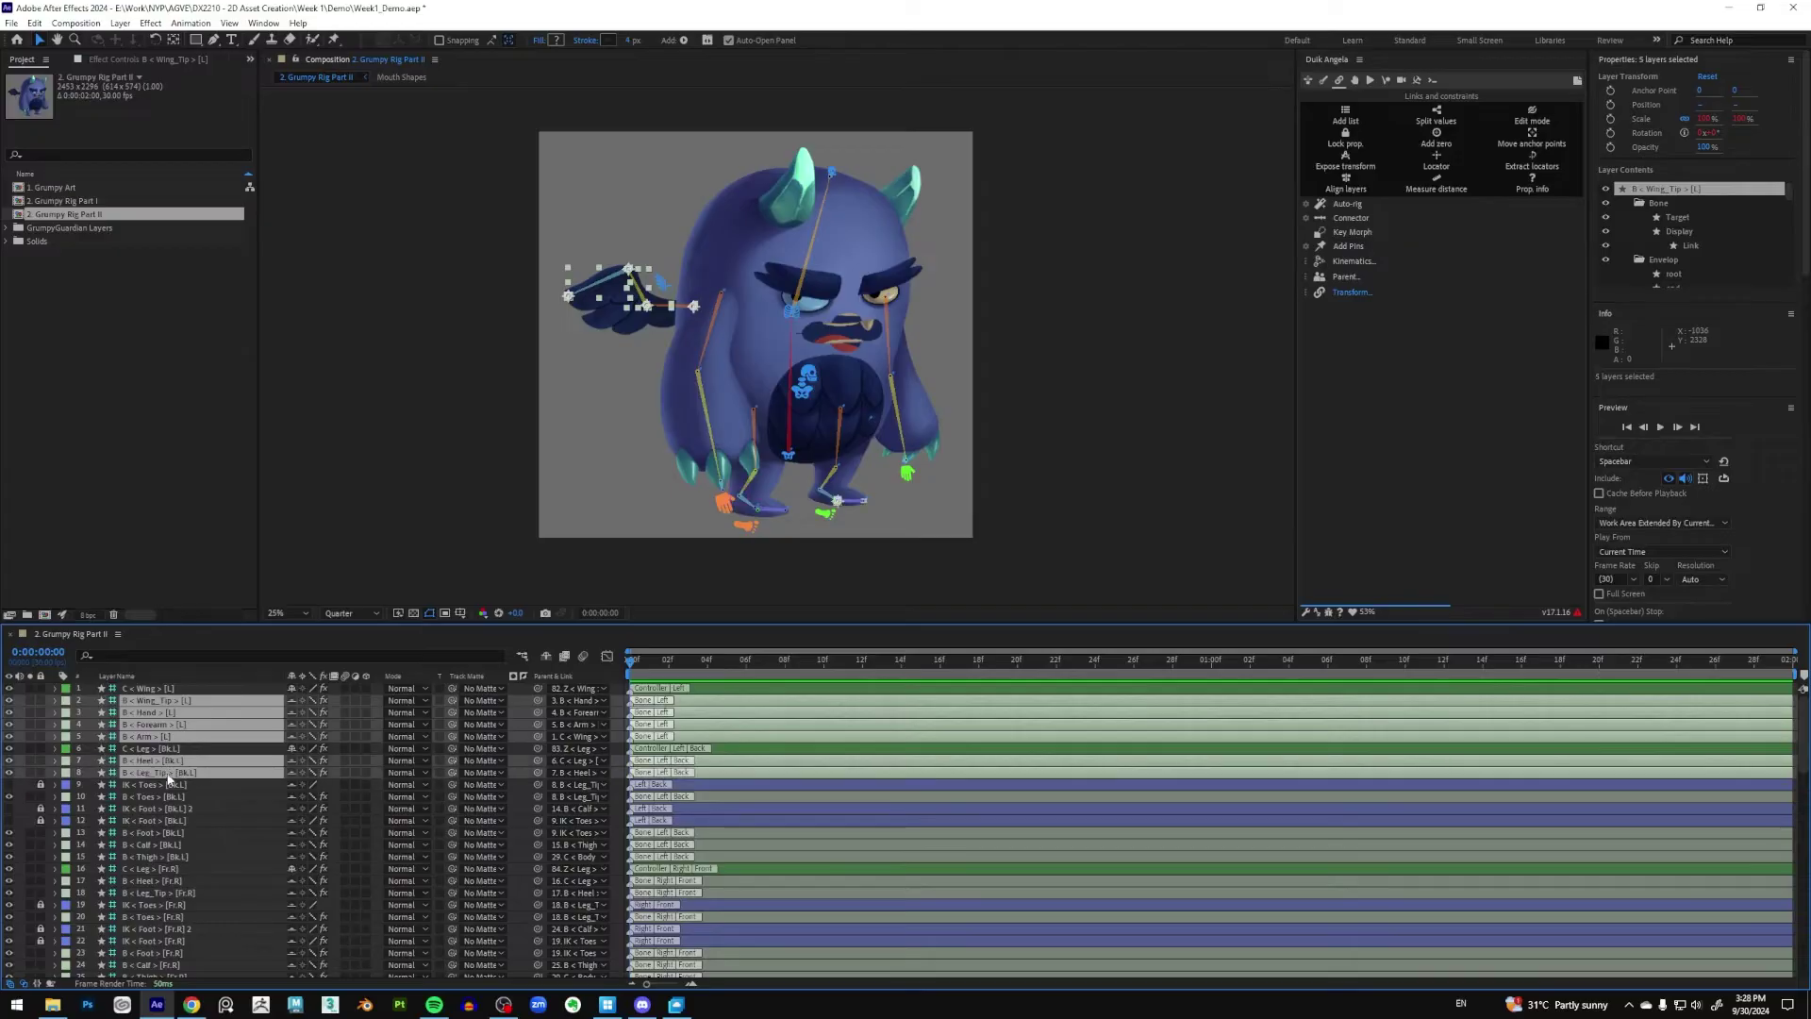
{"action": "left_click", "coordinate": [162, 798], "text": "ctrl"}
{"action": "left_click", "coordinate": [164, 833], "text": "ctrl"}
{"action": "left_click", "coordinate": [164, 845], "text": "ctrl"}
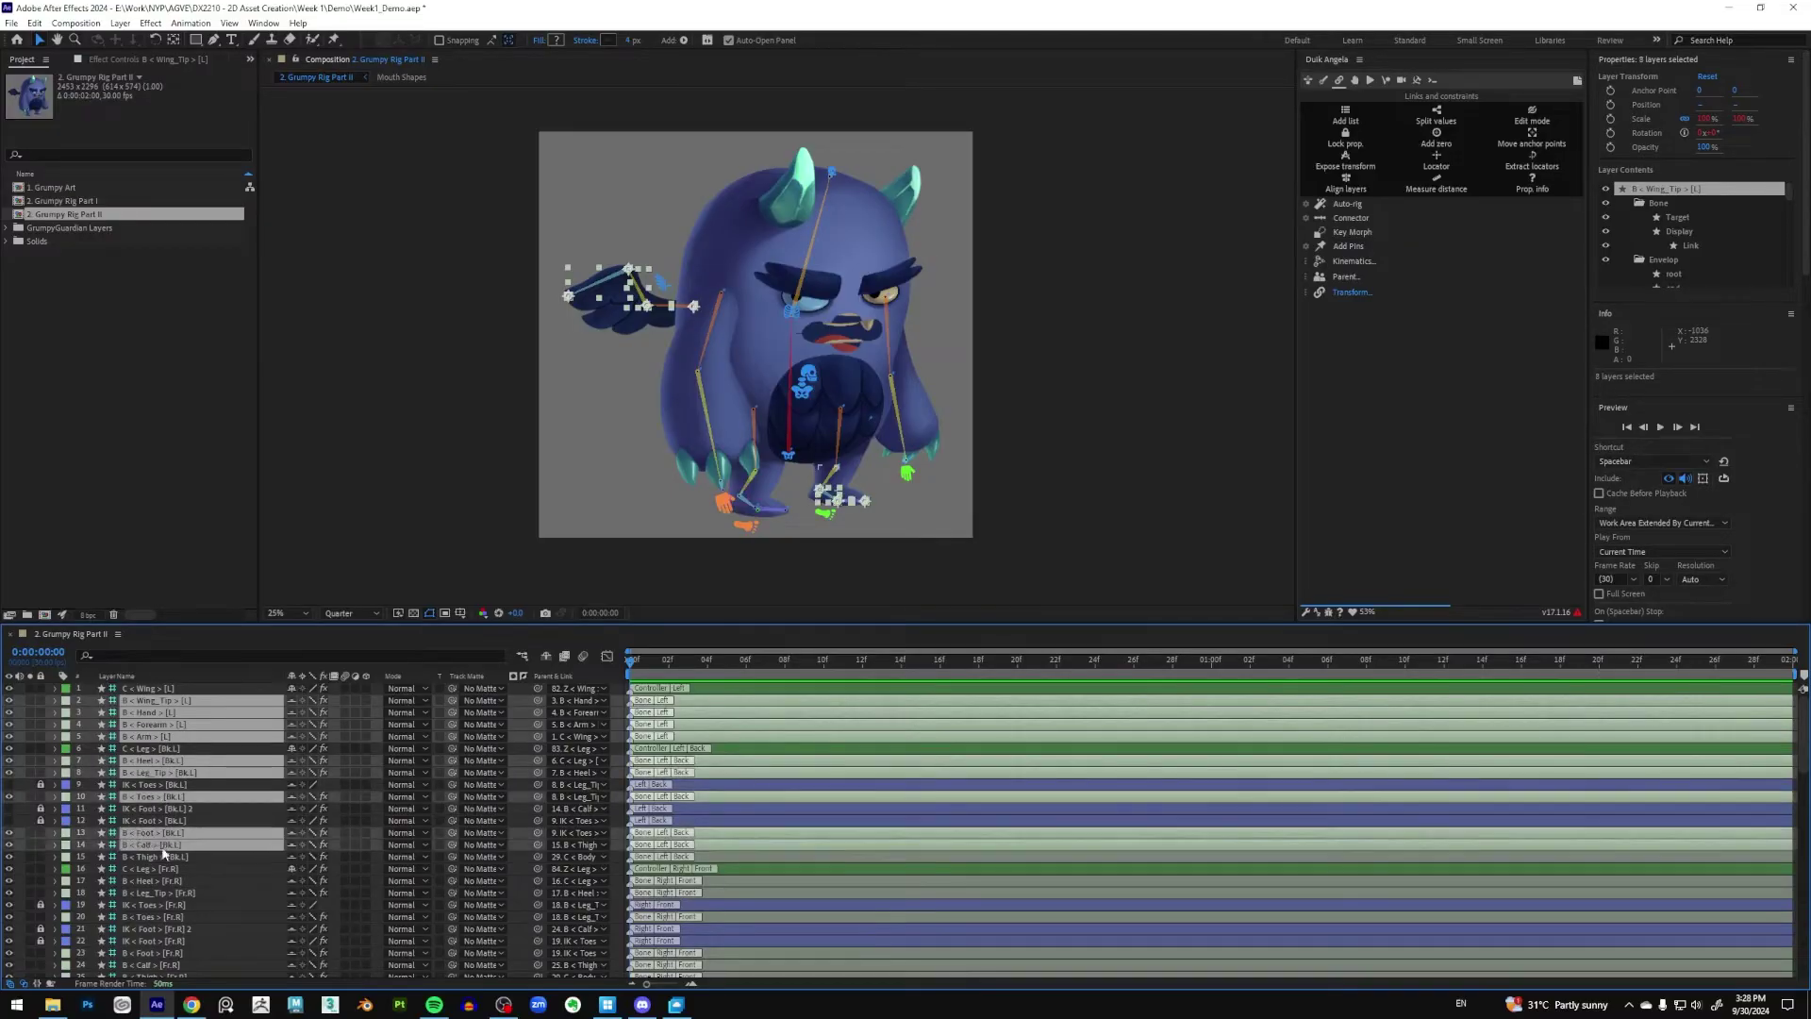
{"action": "left_click", "coordinate": [163, 856], "text": "ctrl"}
Add the [Fr.R] leg bones Heel, Leg_Tip, Toes, Foot, Calf and Thigh to the layer selection
{"action": "left_click", "coordinate": [162, 881], "text": "ctrl"}
{"action": "left_click", "coordinate": [164, 892], "text": "ctrl"}
{"action": "scroll", "coordinate": [190, 868], "scroll_direction": "down", "scroll_amount": 1}
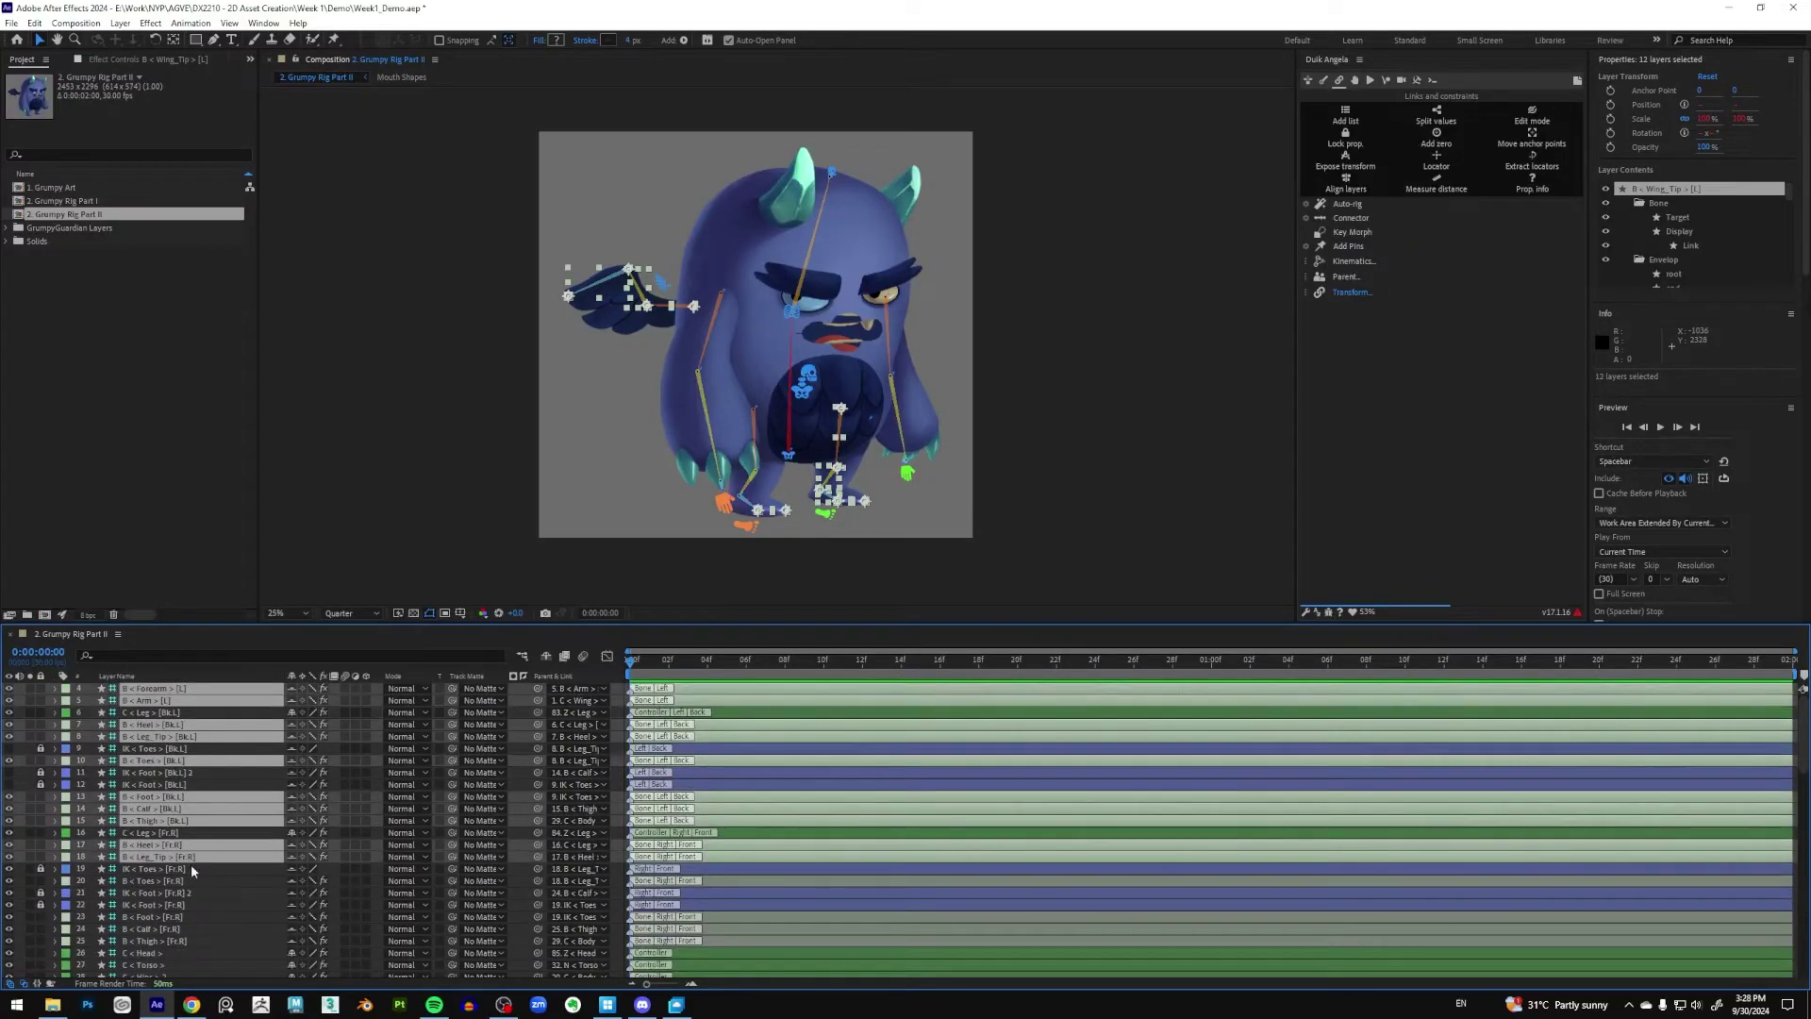
{"action": "scroll", "coordinate": [190, 864], "scroll_direction": "down", "scroll_amount": 1}
{"action": "left_click", "coordinate": [156, 845], "text": "ctrl"}
{"action": "left_click", "coordinate": [149, 881], "text": "ctrl"}
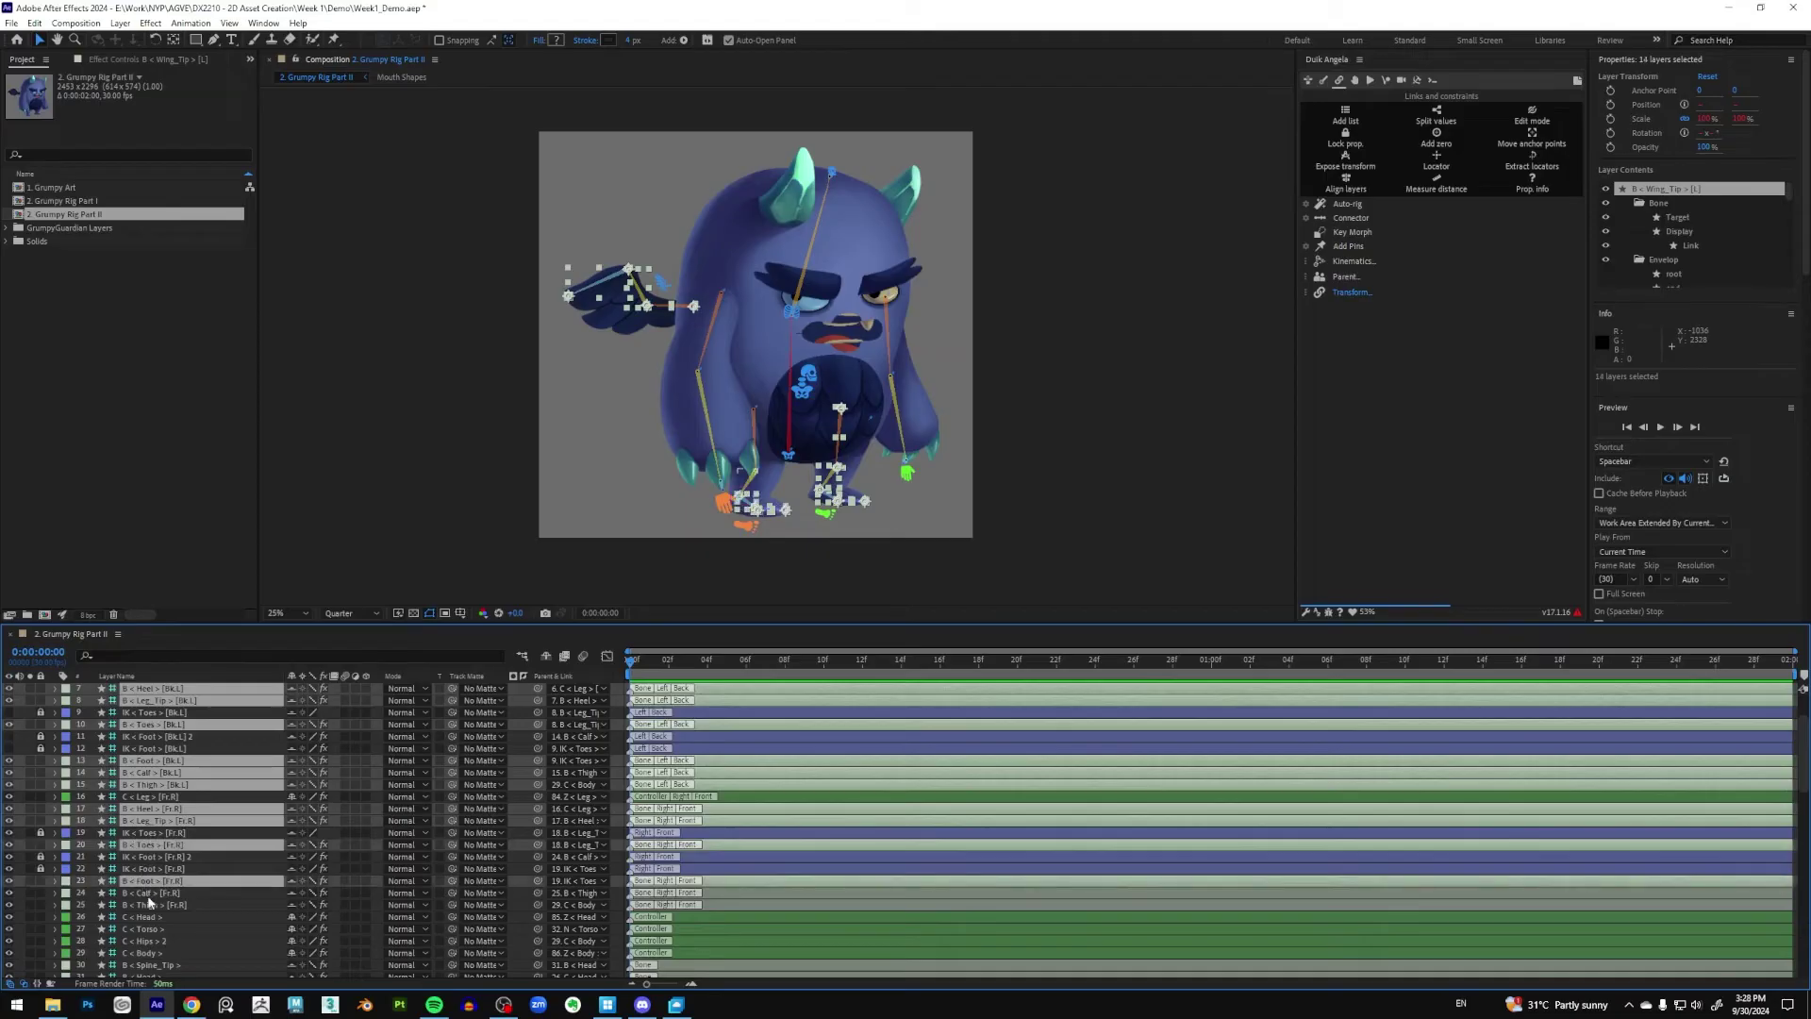
{"action": "left_click", "coordinate": [153, 892], "text": "ctrl"}
{"action": "left_click", "coordinate": [155, 904], "text": "ctrl"}
Add the spine bones B < Spine_Tip >, B < Head >, B < Torso > and B < Hips > to the selection
{"action": "scroll", "coordinate": [158, 877], "scroll_direction": "down", "scroll_amount": 4}
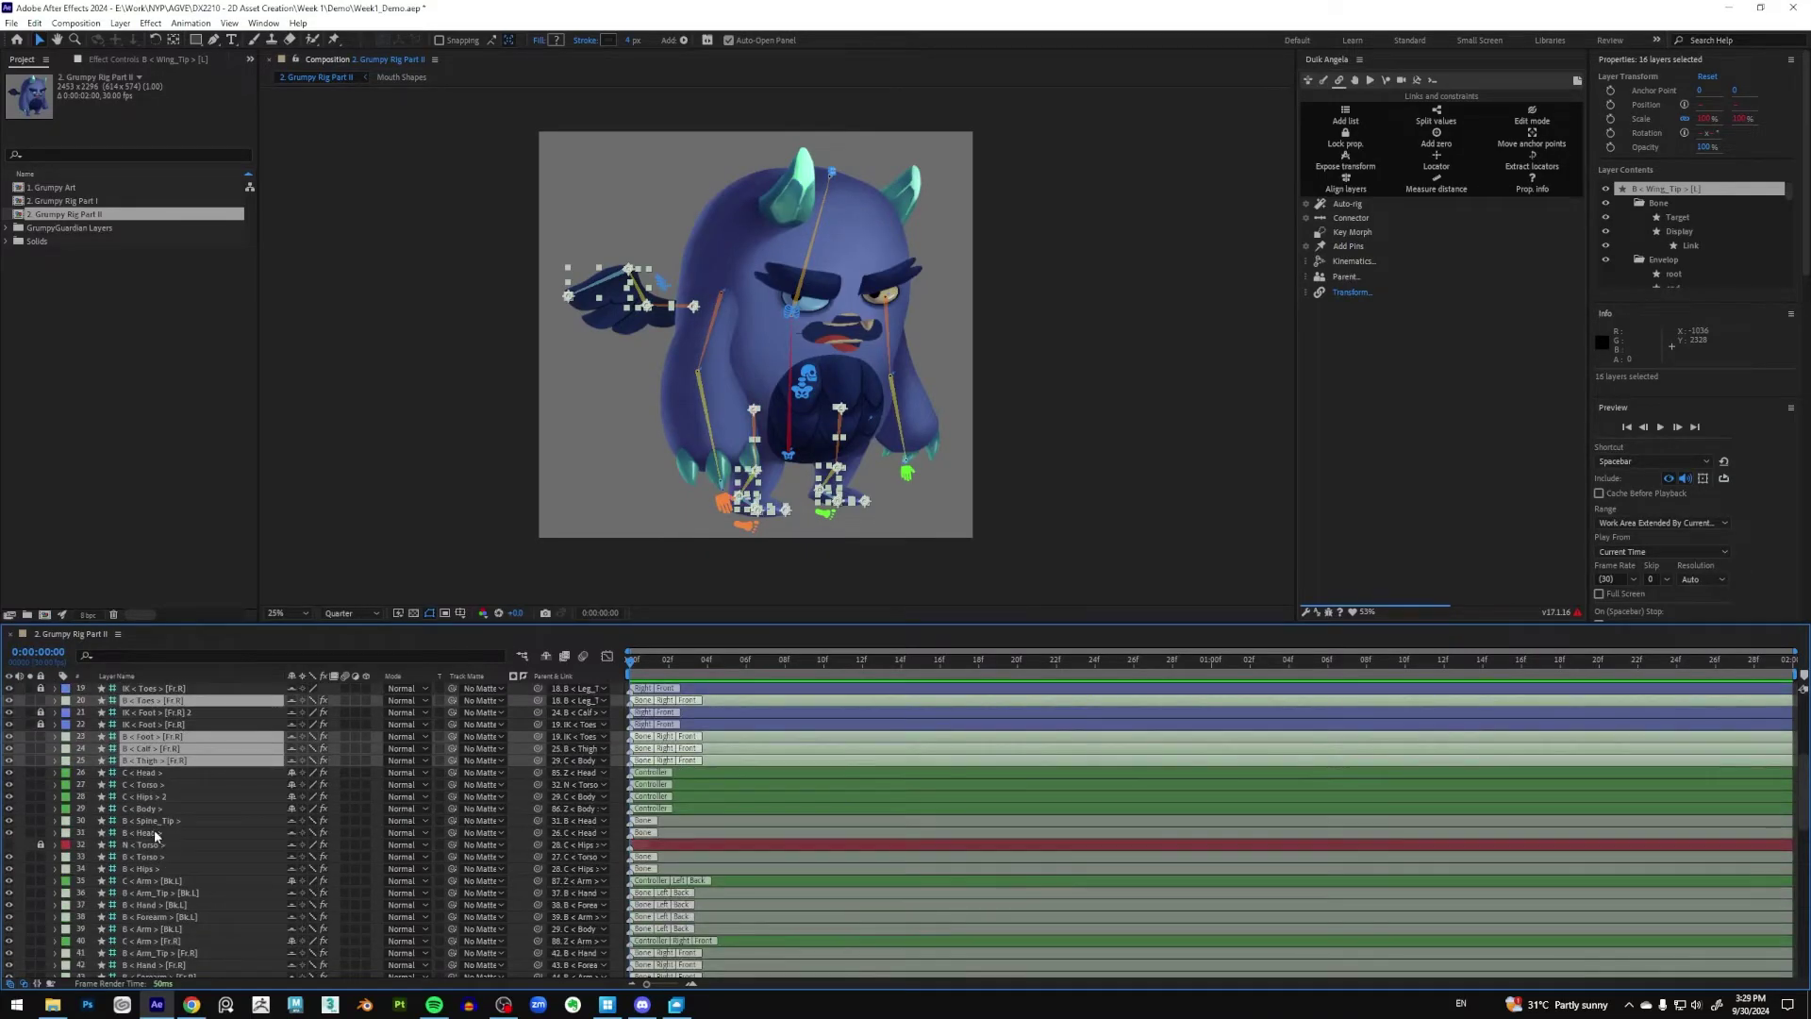
{"action": "left_click", "coordinate": [159, 822], "text": "ctrl"}
{"action": "left_click", "coordinate": [155, 833], "text": "ctrl"}
{"action": "left_click", "coordinate": [151, 856], "text": "ctrl"}
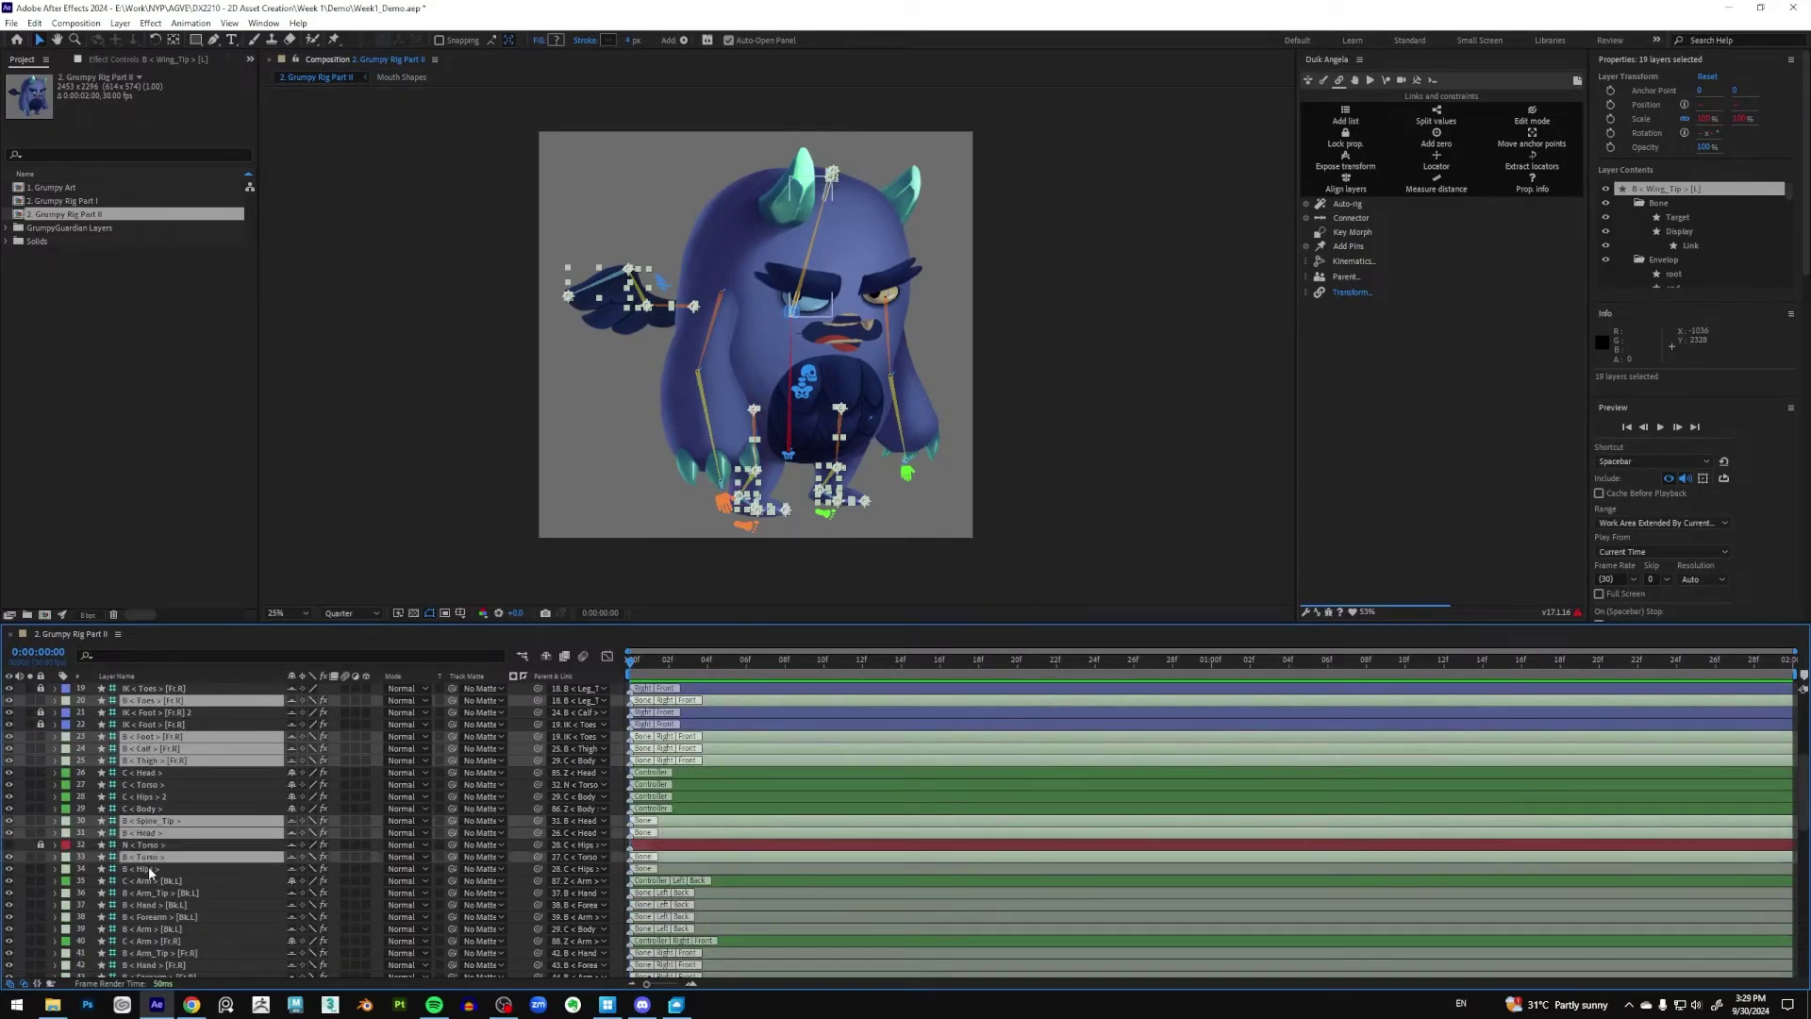
{"action": "left_click", "coordinate": [151, 869], "text": "ctrl"}
Add the [Bk.L] arm bones Arm_Tip, Hand, Forearm and Arm to the layer selection
{"action": "left_click", "coordinate": [154, 893], "text": "ctrl"}
{"action": "left_click", "coordinate": [154, 906], "text": "ctrl"}
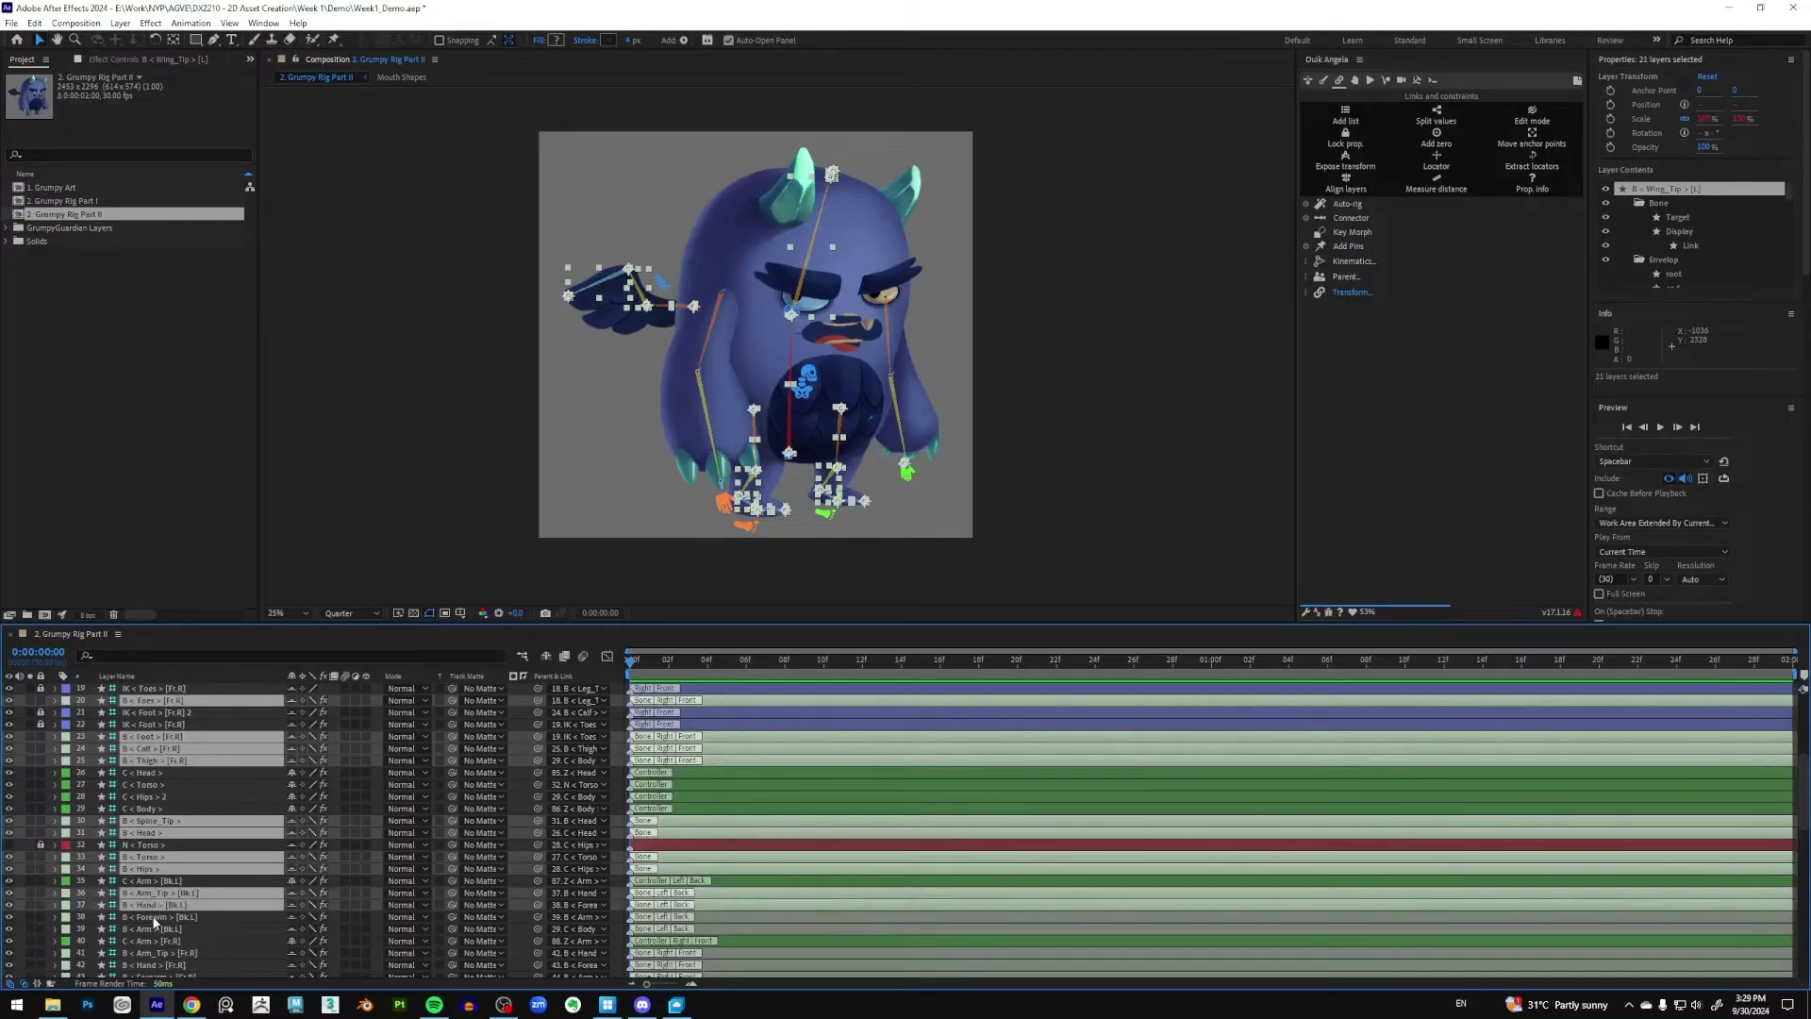
{"action": "left_click", "coordinate": [154, 917], "text": "ctrl"}
{"action": "left_click", "coordinate": [154, 929], "text": "ctrl"}
Add the [Fr.R] arm bones Arm_Tip, Hand, Forearm and Arm to the layer selection
{"action": "scroll", "coordinate": [238, 903], "scroll_direction": "down", "scroll_amount": 1}
{"action": "scroll", "coordinate": [238, 904], "scroll_direction": "down", "scroll_amount": 2}
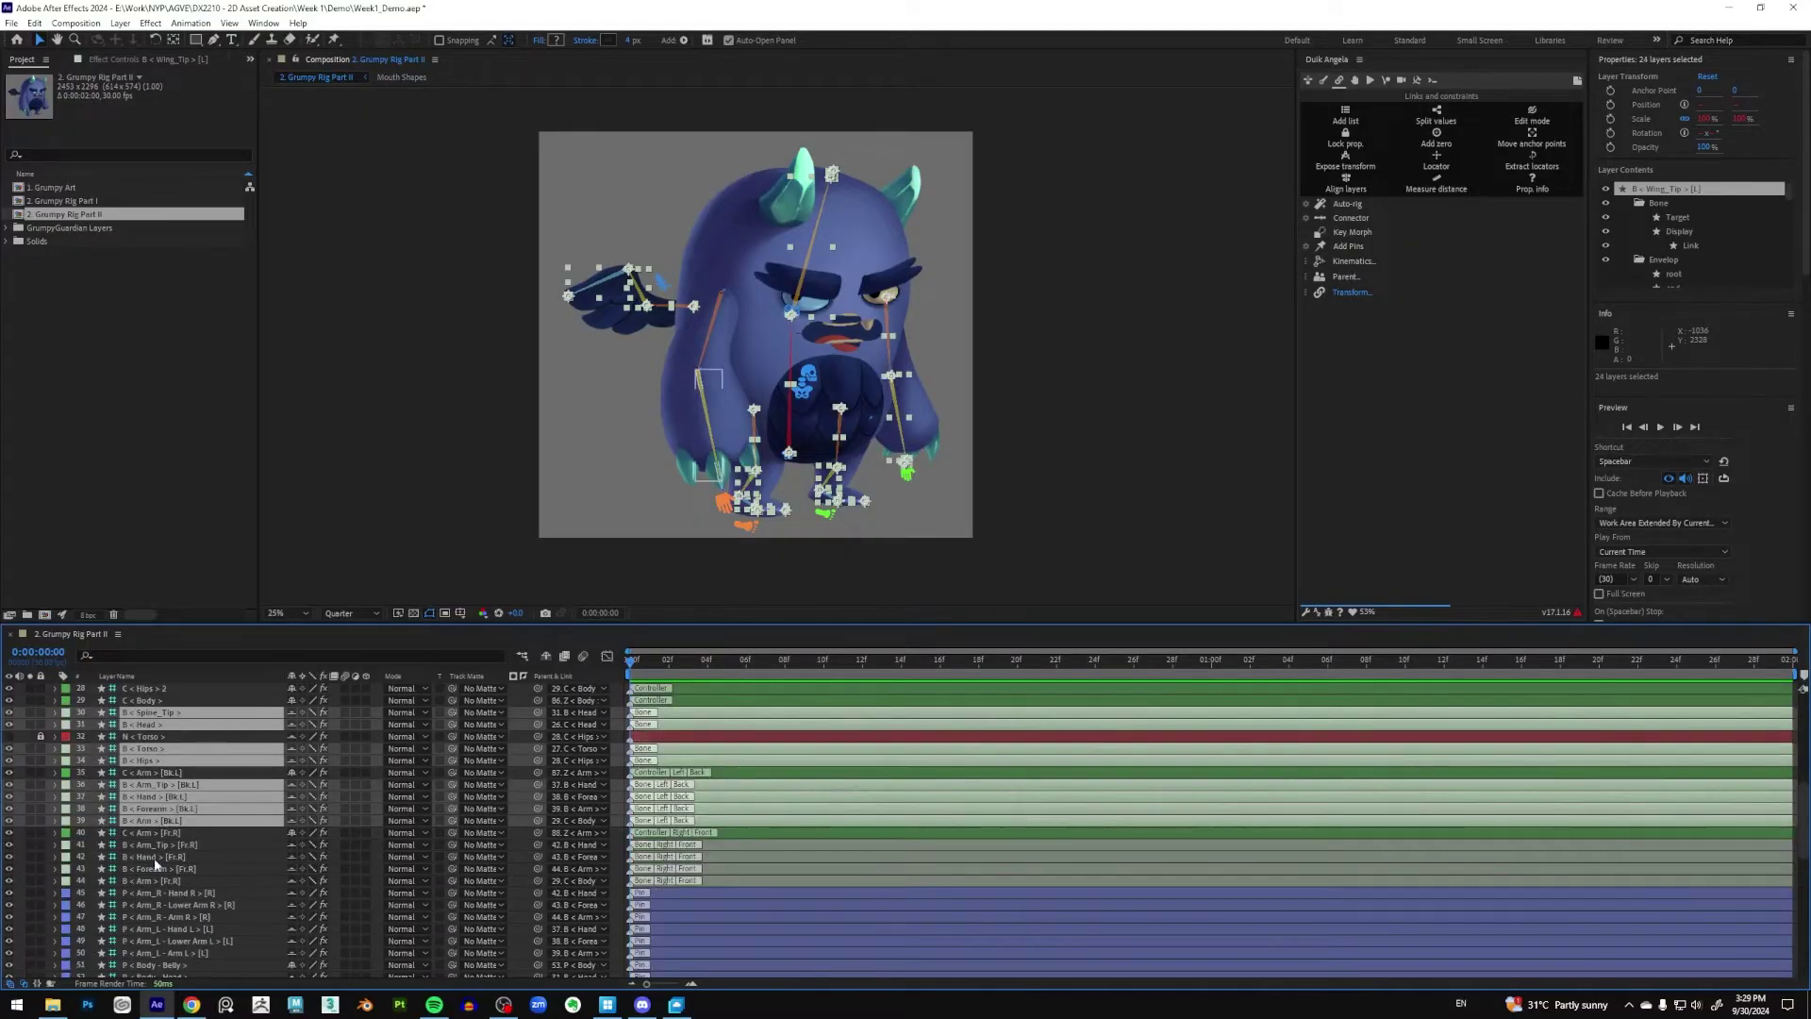
{"action": "left_click", "coordinate": [154, 844], "text": "ctrl"}
{"action": "left_click", "coordinate": [153, 856], "text": "ctrl"}
{"action": "left_click", "coordinate": [154, 869], "text": "ctrl"}
{"action": "left_click", "coordinate": [156, 868], "text": "ctrl"}
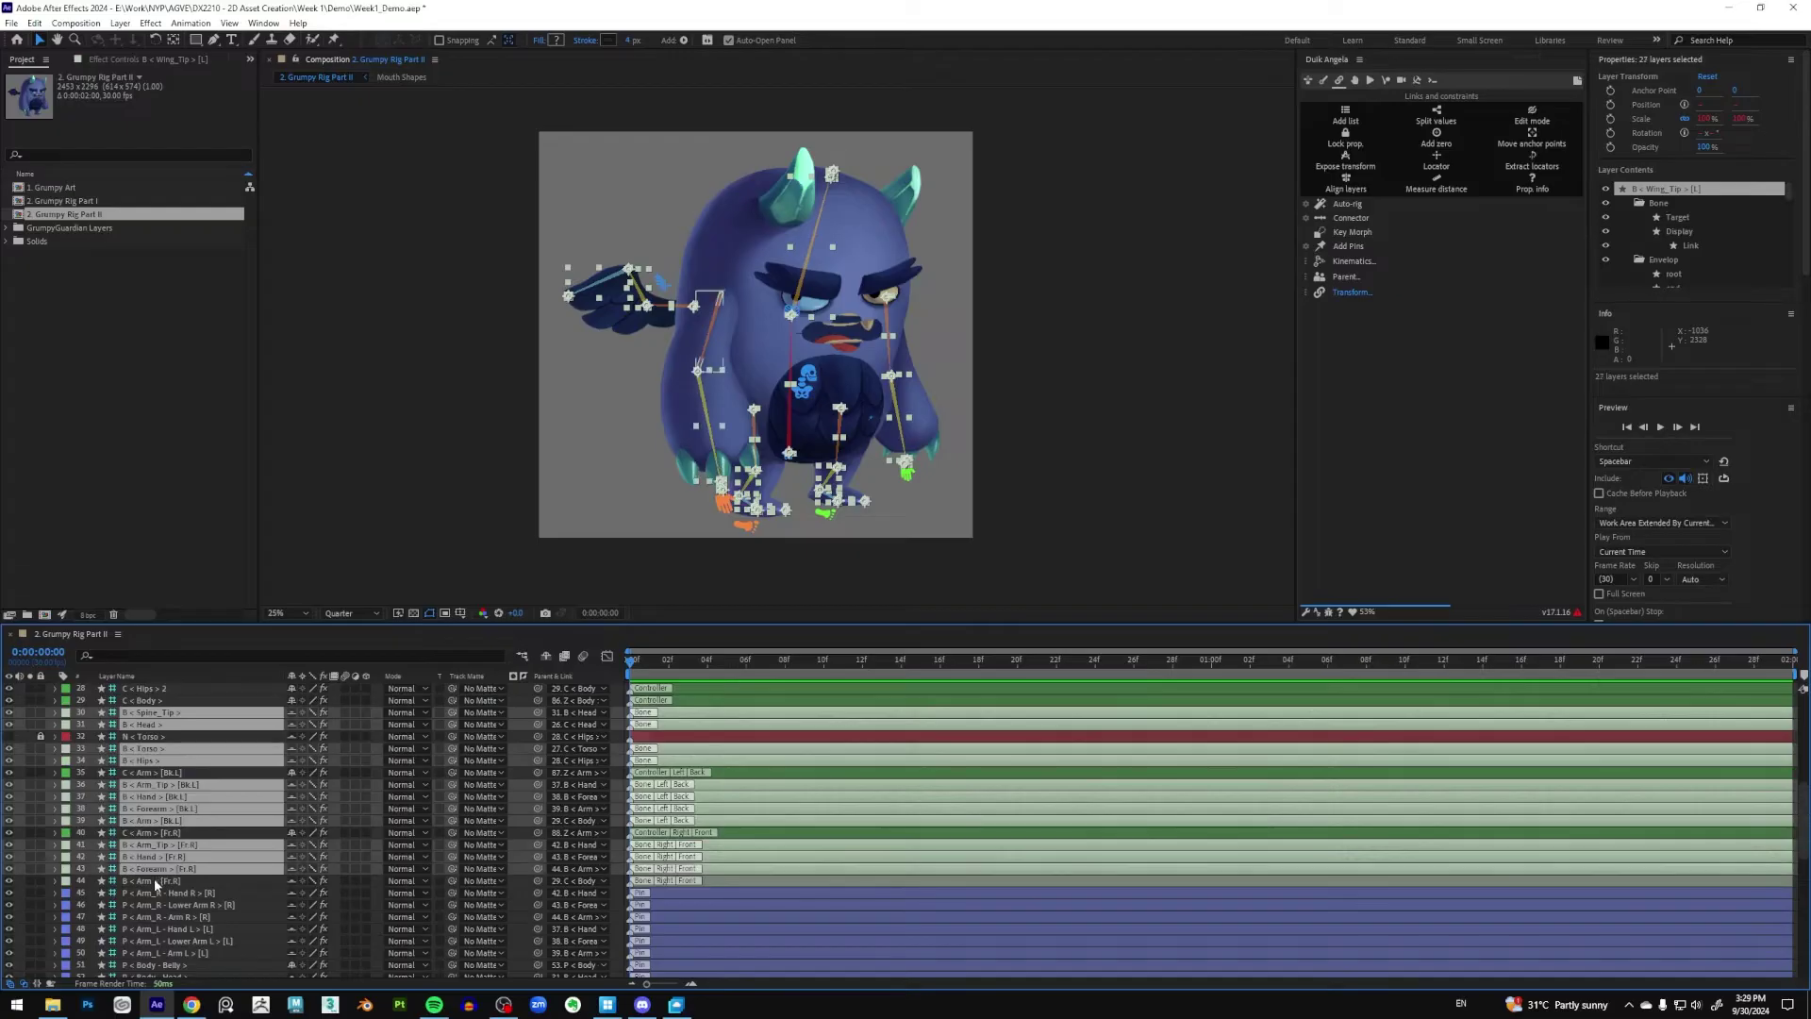
{"action": "left_click", "coordinate": [197, 880], "text": "ctrl"}
{"action": "scroll", "coordinate": [217, 877], "scroll_direction": "down", "scroll_amount": 4}
Hide all the selected bone layers and lock them
{"action": "scroll", "coordinate": [225, 875], "scroll_direction": "up", "scroll_amount": 5}
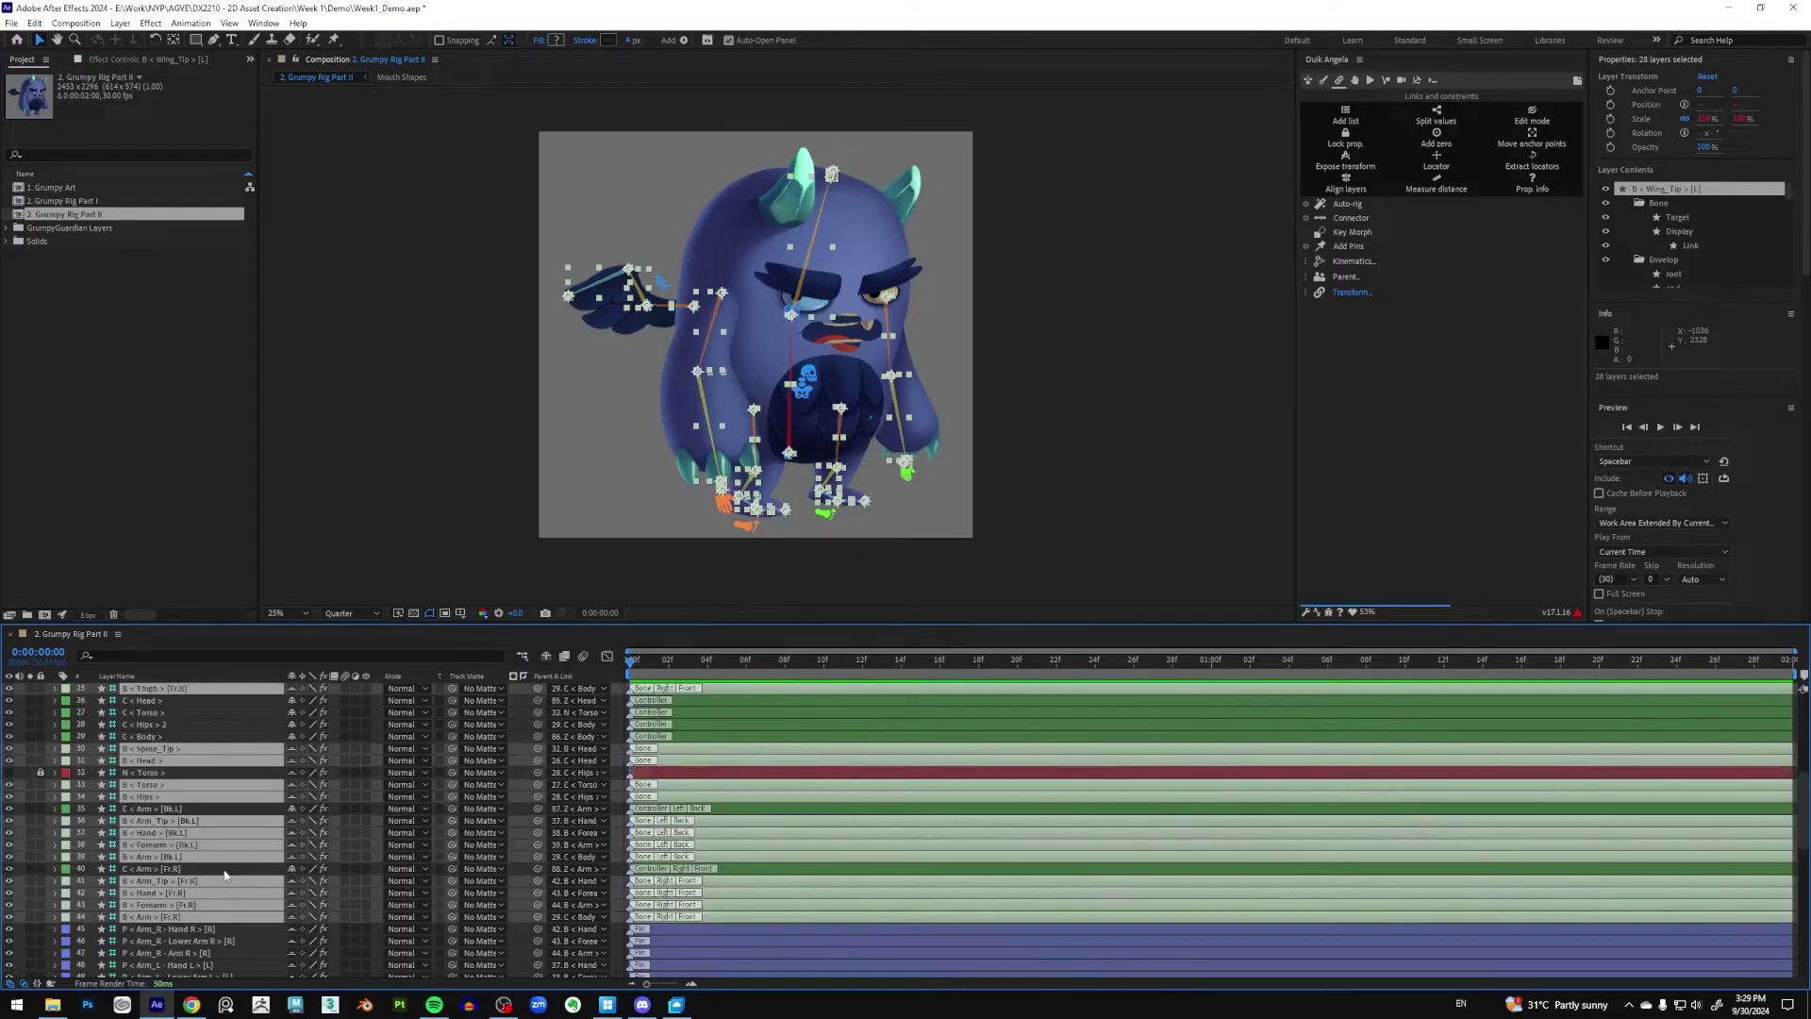
{"action": "left_click", "coordinate": [10, 917]}
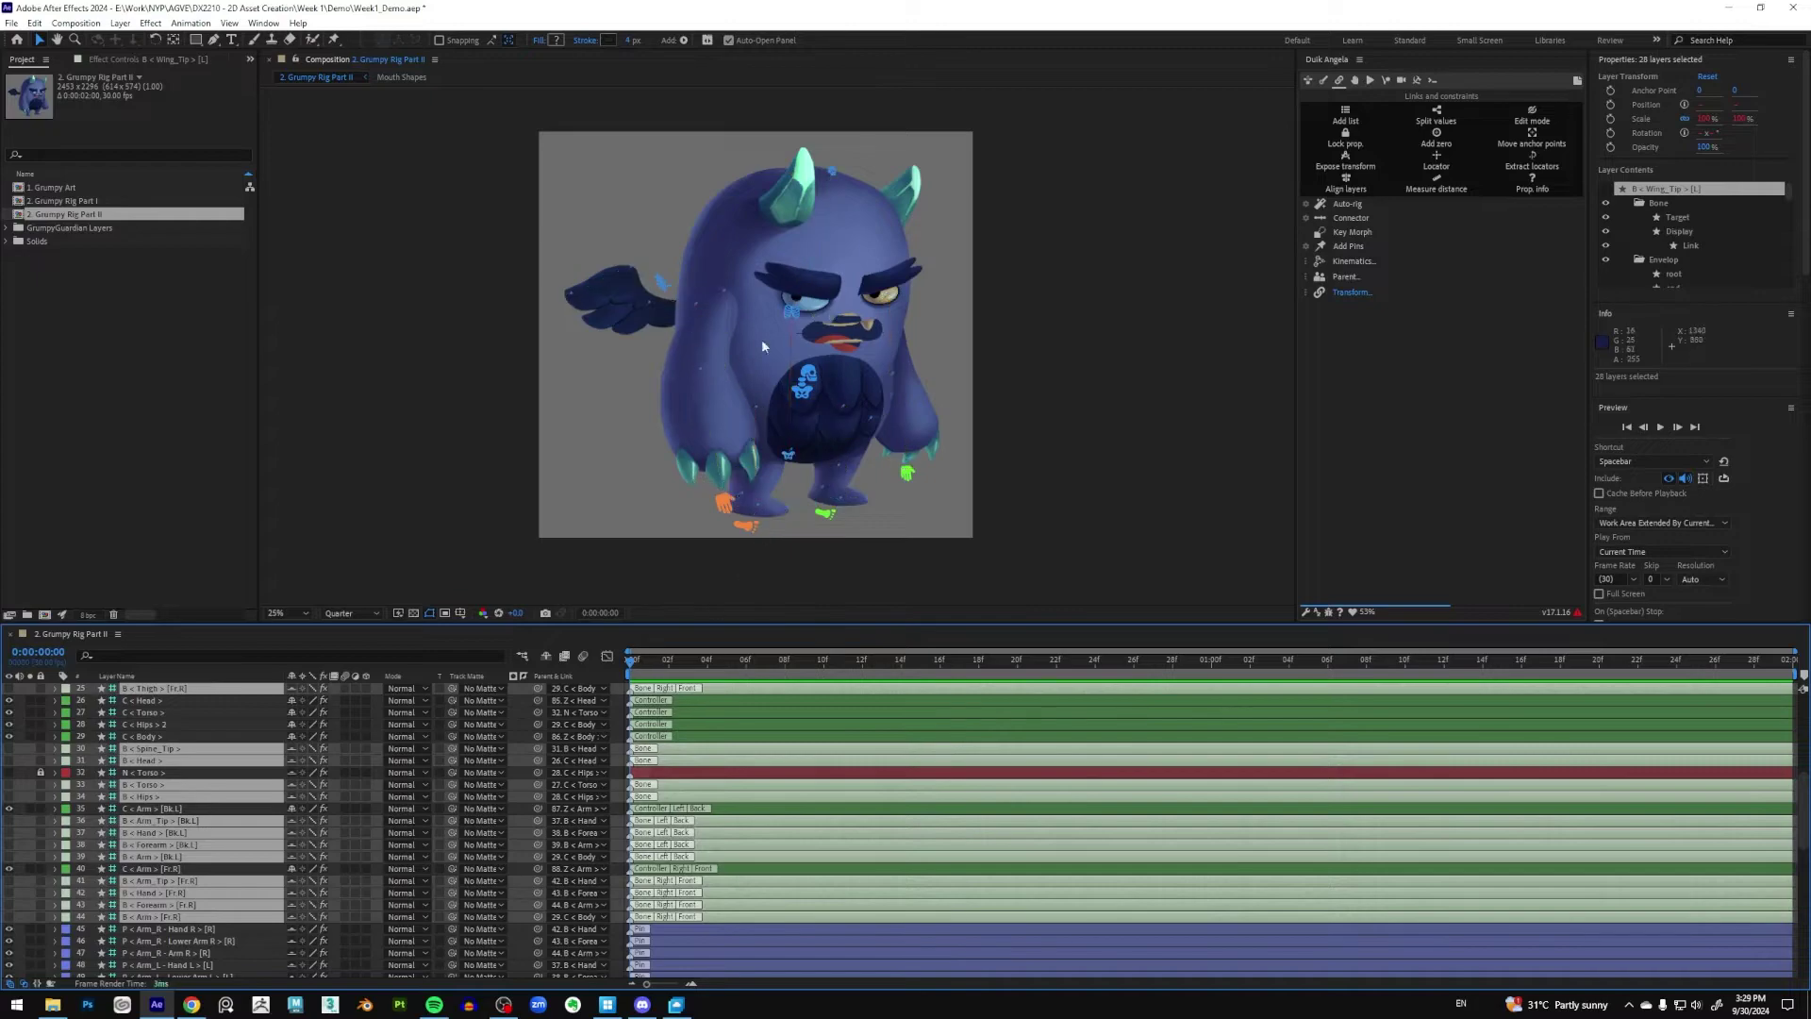
{"action": "scroll", "coordinate": [212, 893], "scroll_direction": "up", "scroll_amount": 8}
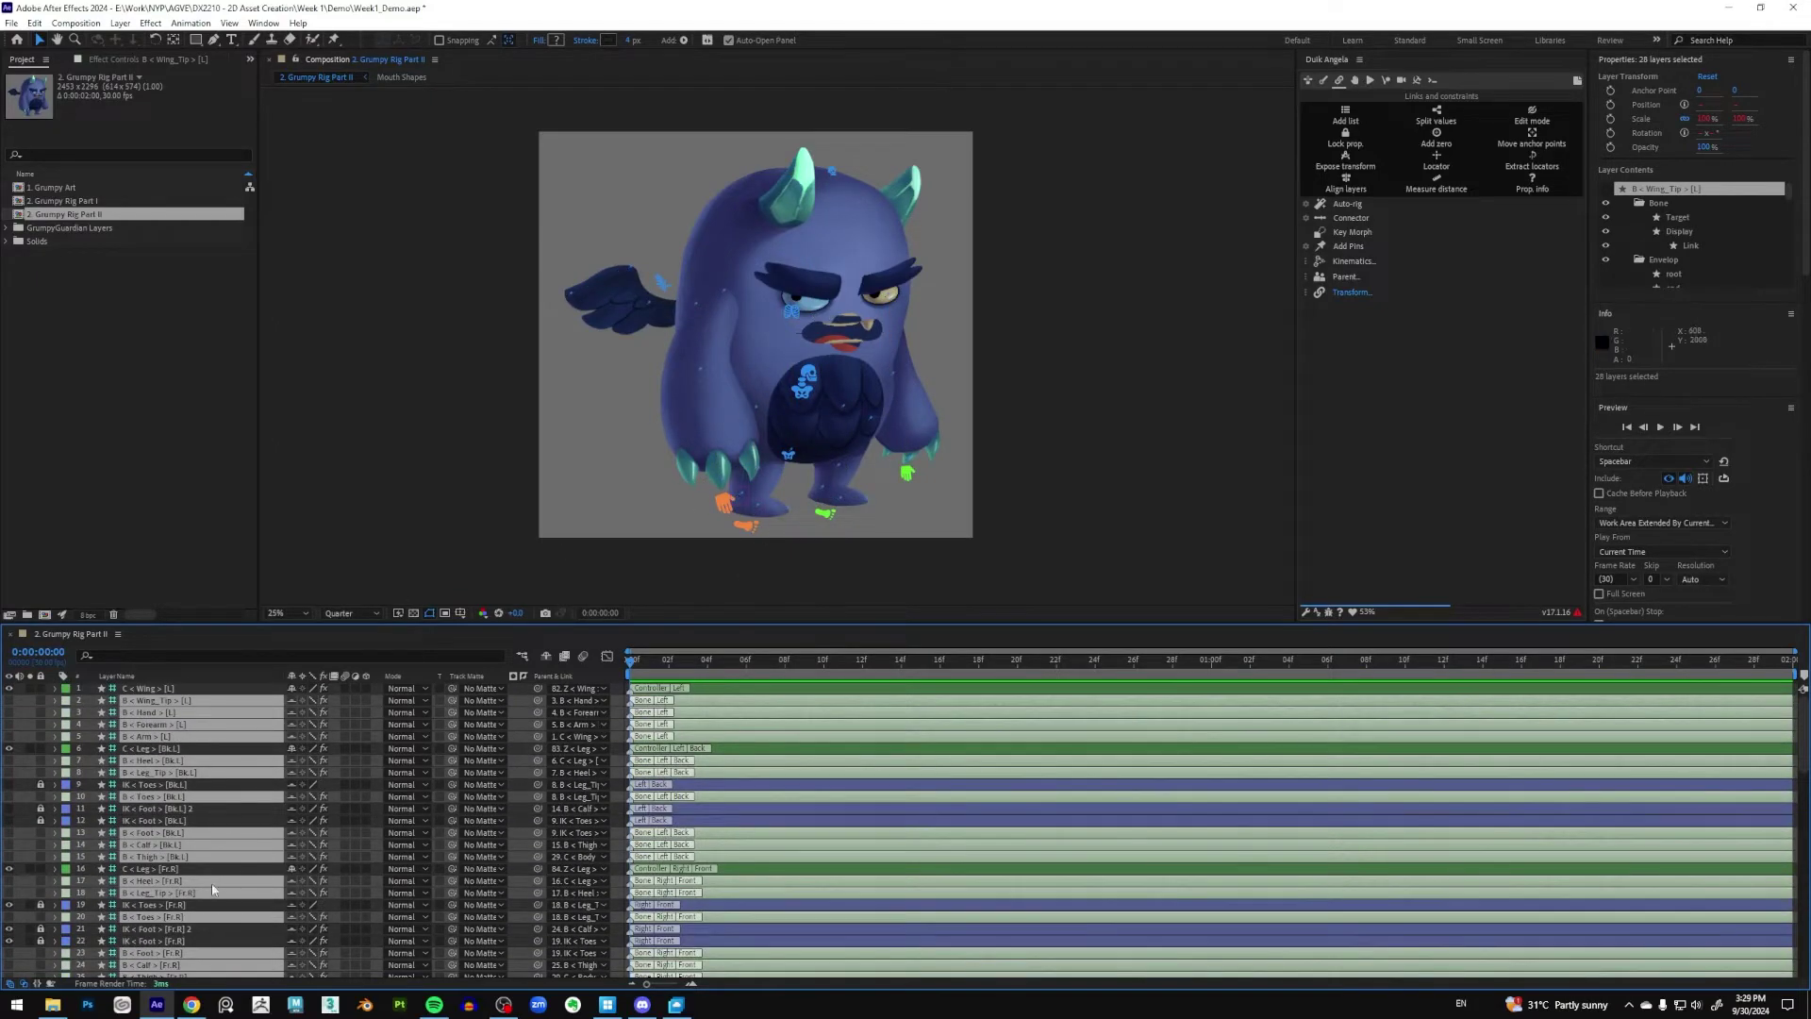
{"action": "scroll", "coordinate": [204, 870], "scroll_direction": "down", "scroll_amount": 4}
{"action": "scroll", "coordinate": [204, 878], "scroll_direction": "down", "scroll_amount": 2}
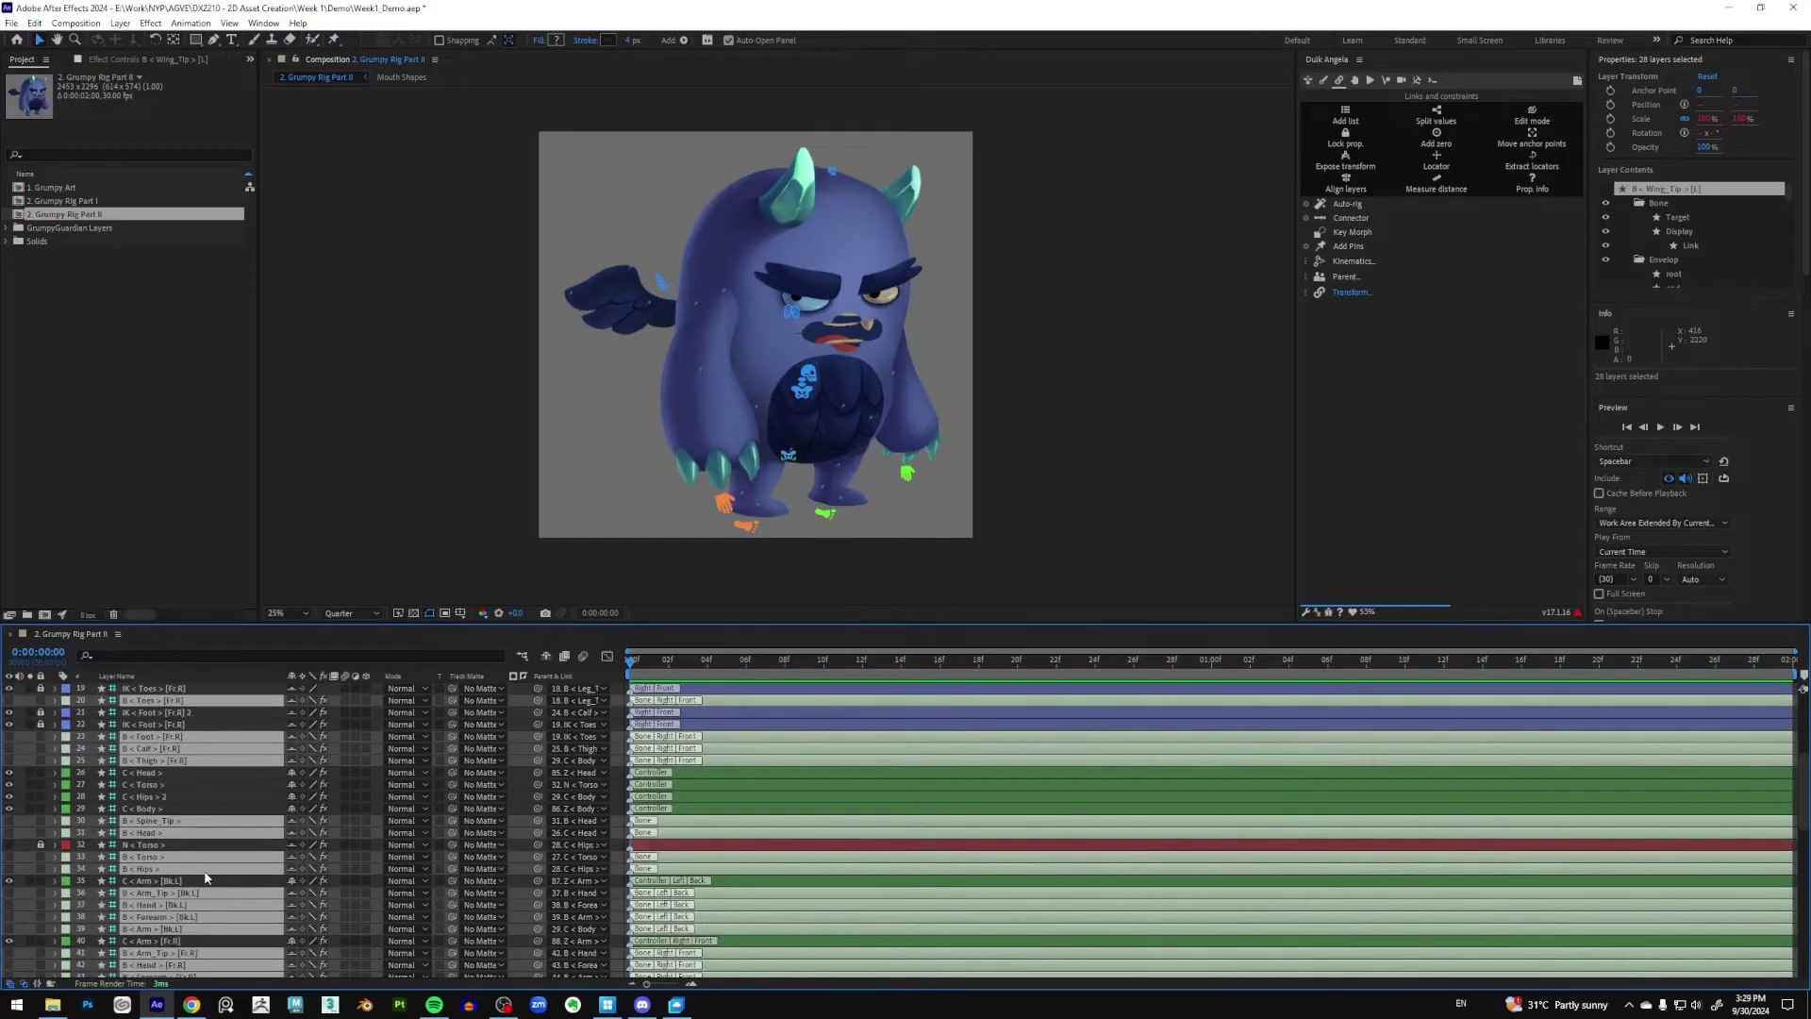
{"action": "scroll", "coordinate": [205, 877], "scroll_direction": "down", "scroll_amount": 1}
{"action": "left_click", "coordinate": [41, 819]}
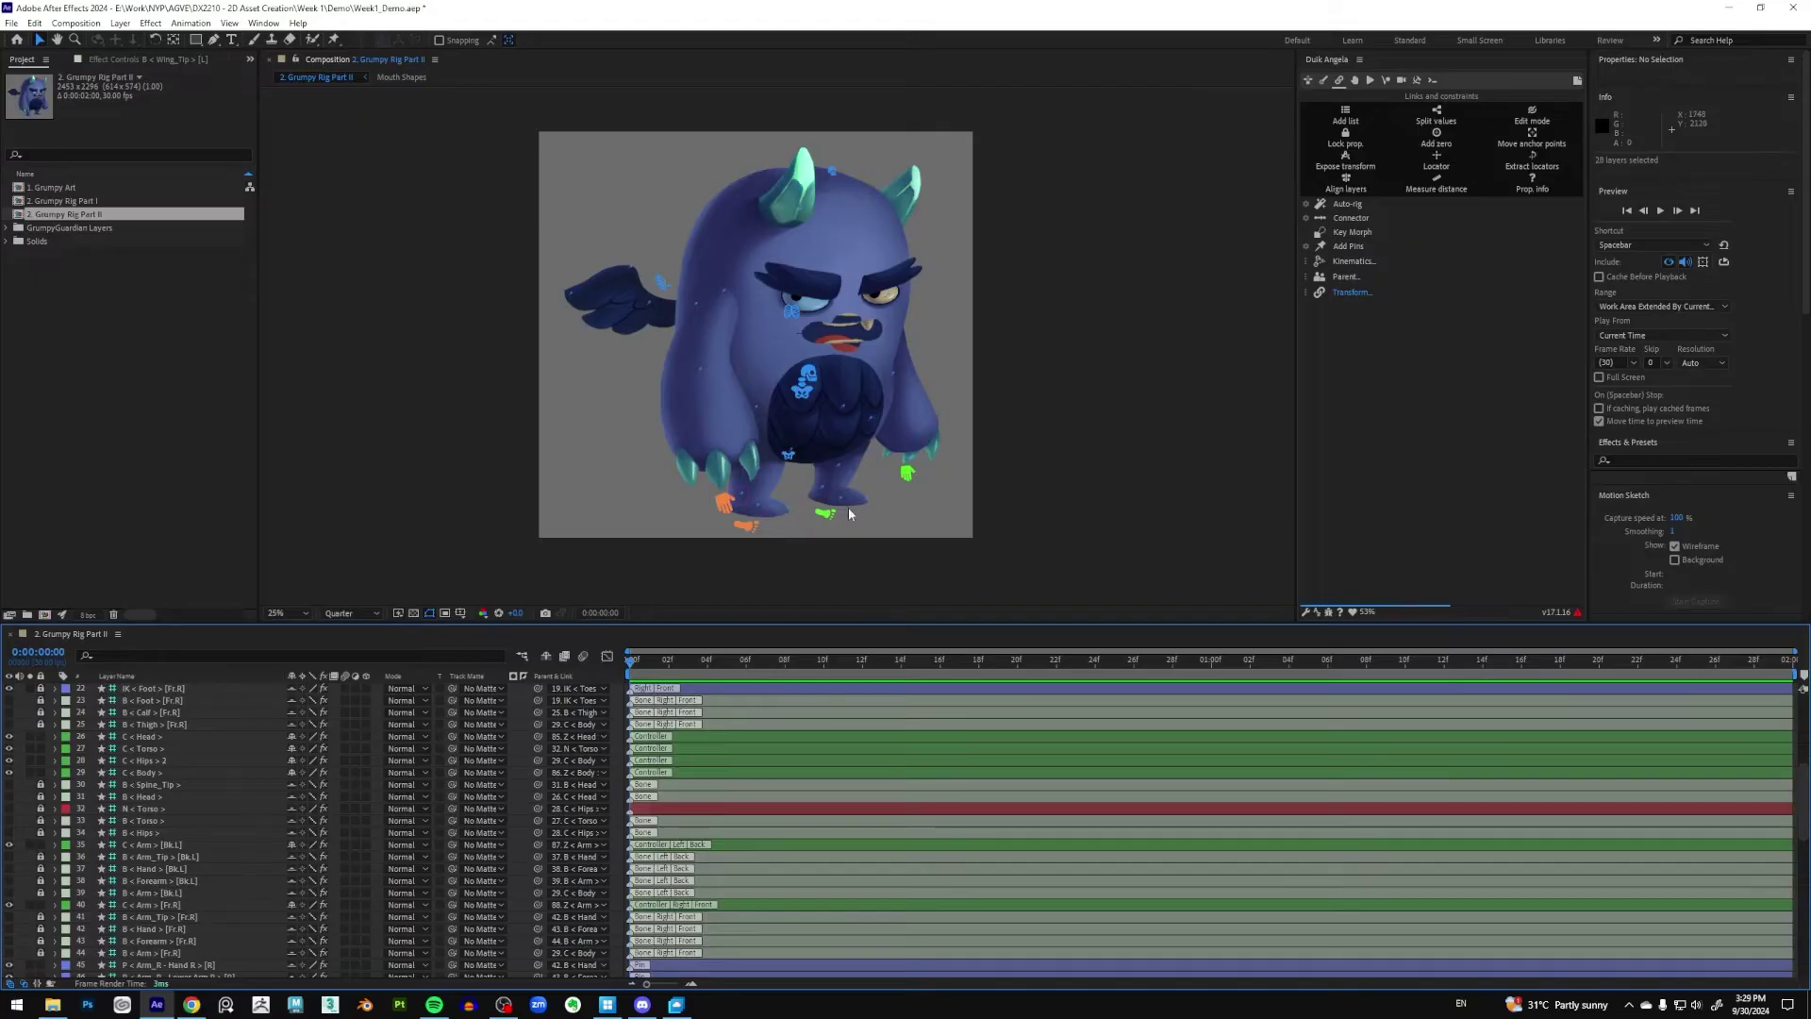
{"action": "scroll", "coordinate": [218, 864], "scroll_direction": "down", "scroll_amount": 4}
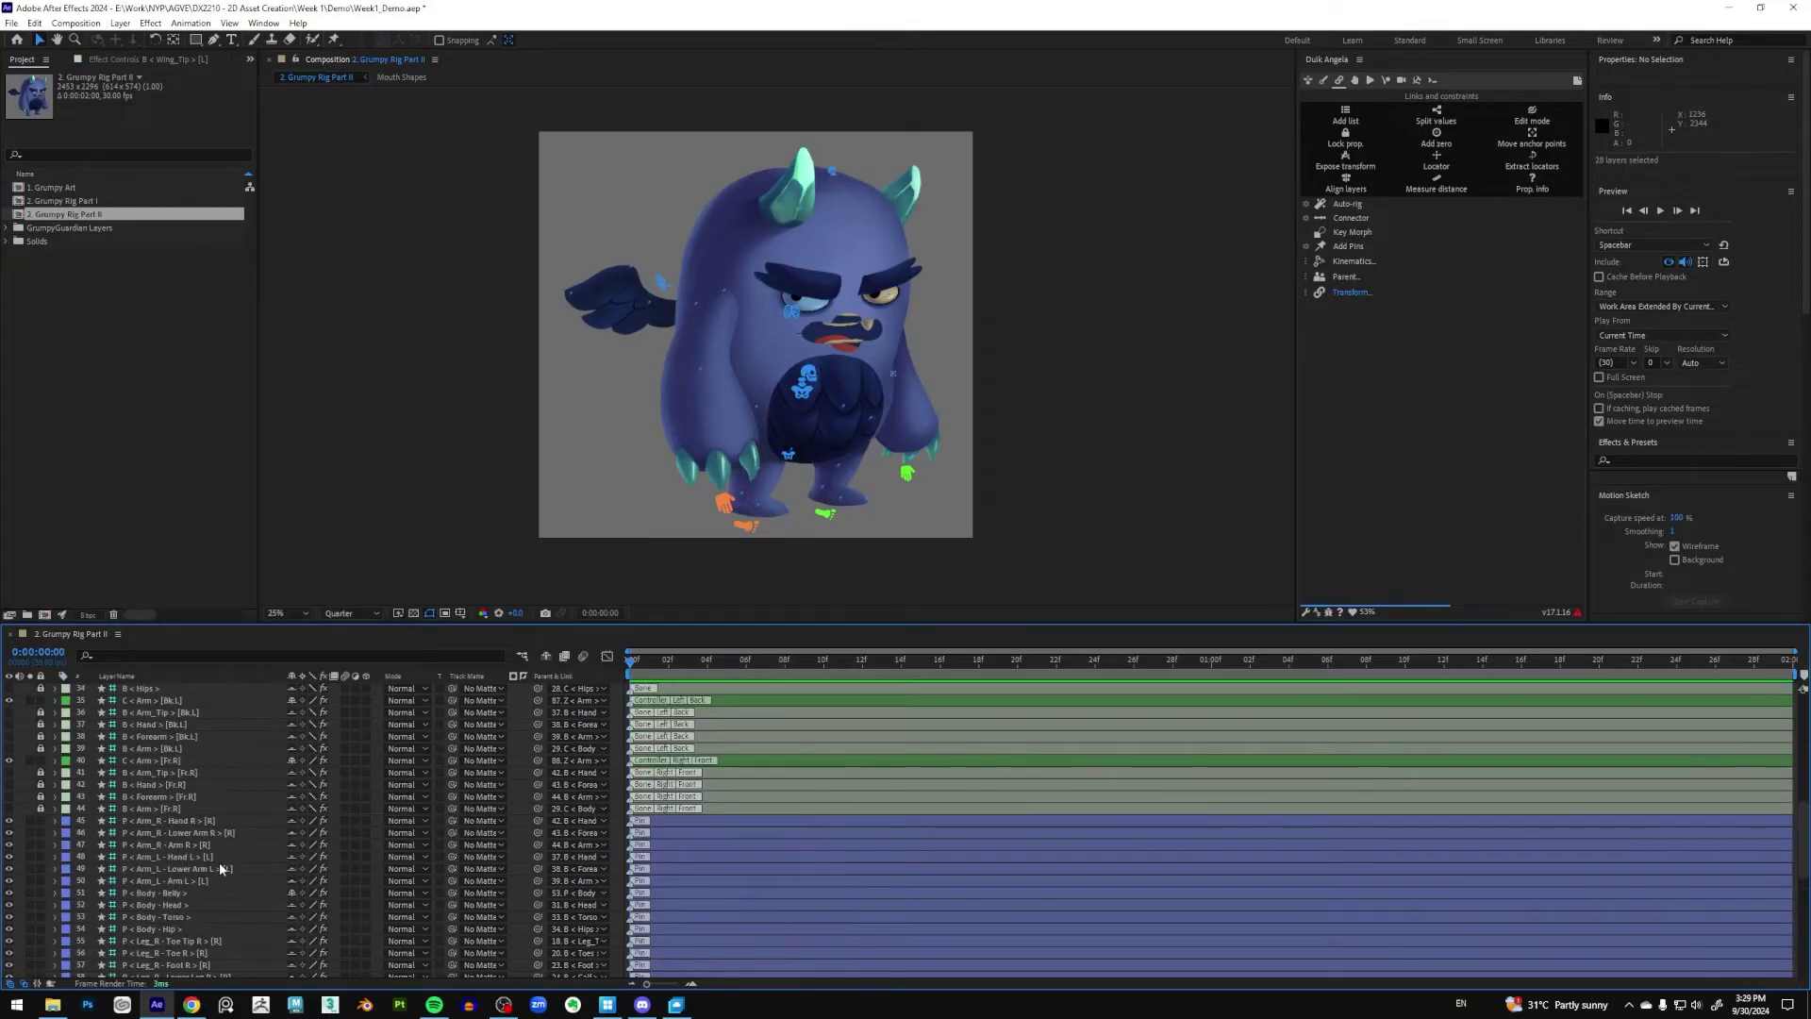
Hide and lock every P < > pin layer of the arms, body, legs and wing except P < Body - Belly >
{"action": "left_click", "coordinate": [182, 821]}
{"action": "scroll", "coordinate": [230, 892], "scroll_direction": "down", "scroll_amount": 4}
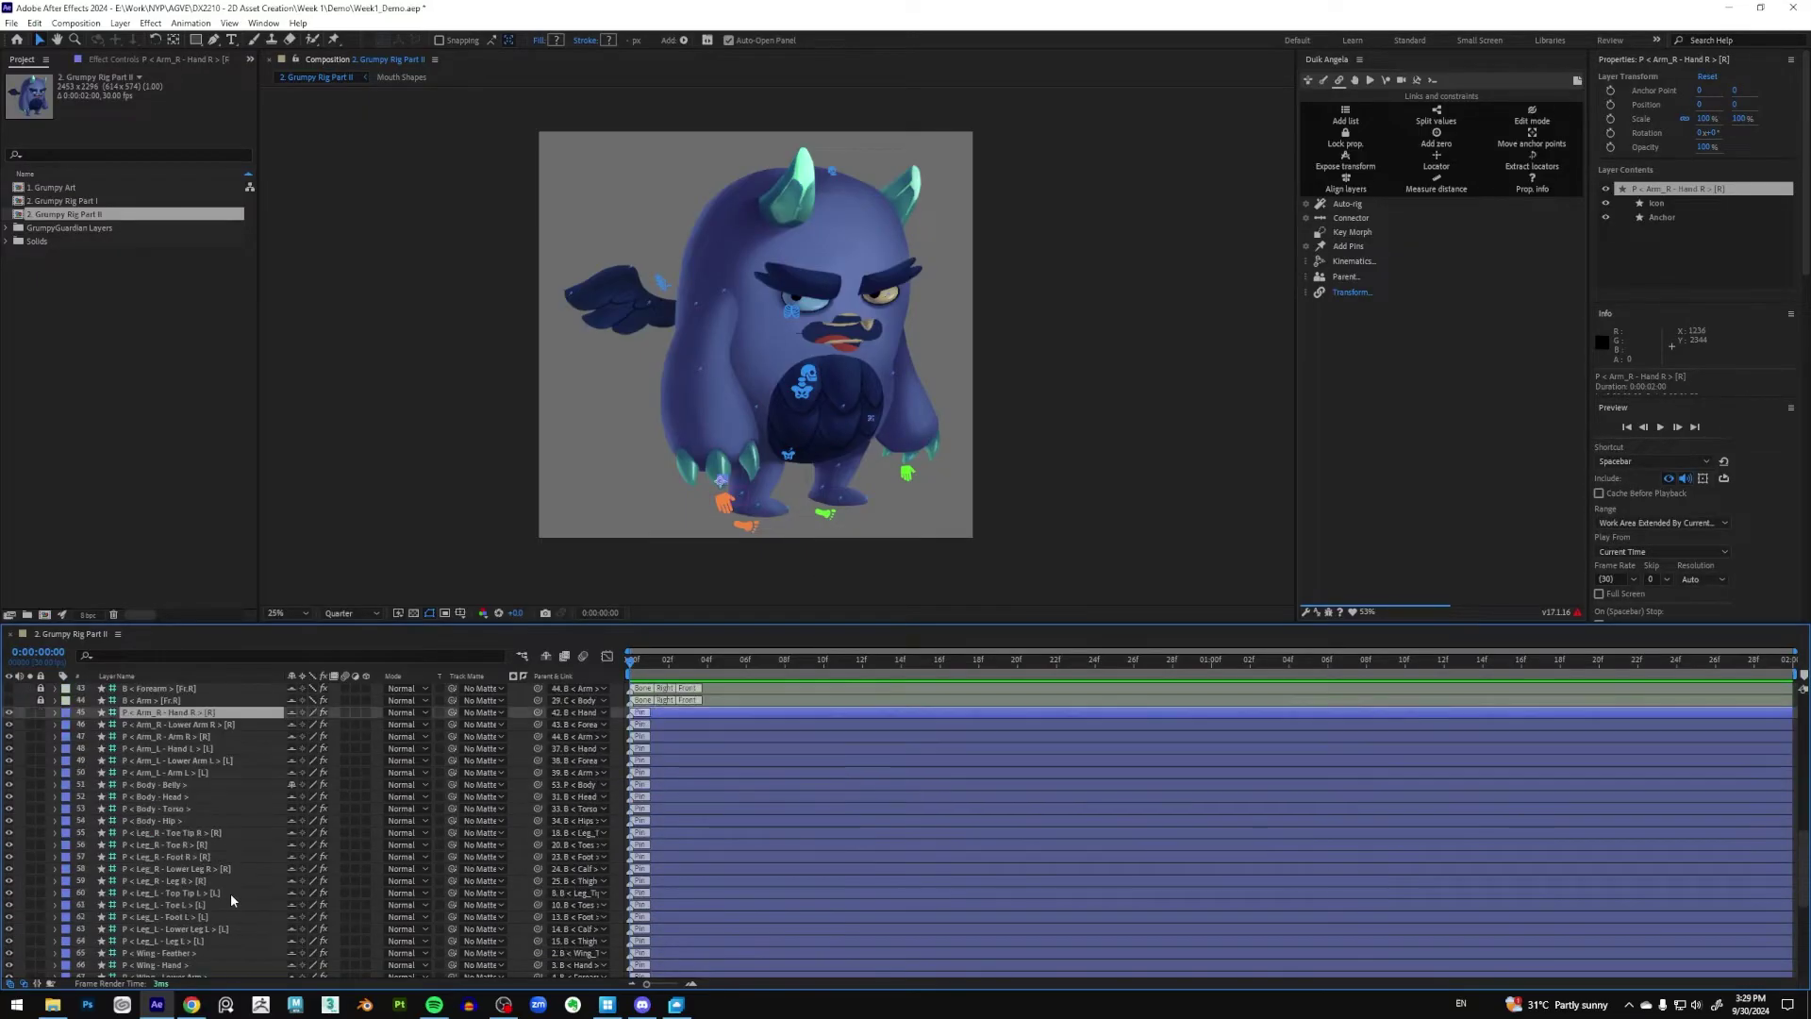
{"action": "left_click", "coordinate": [164, 954], "text": "shift"}
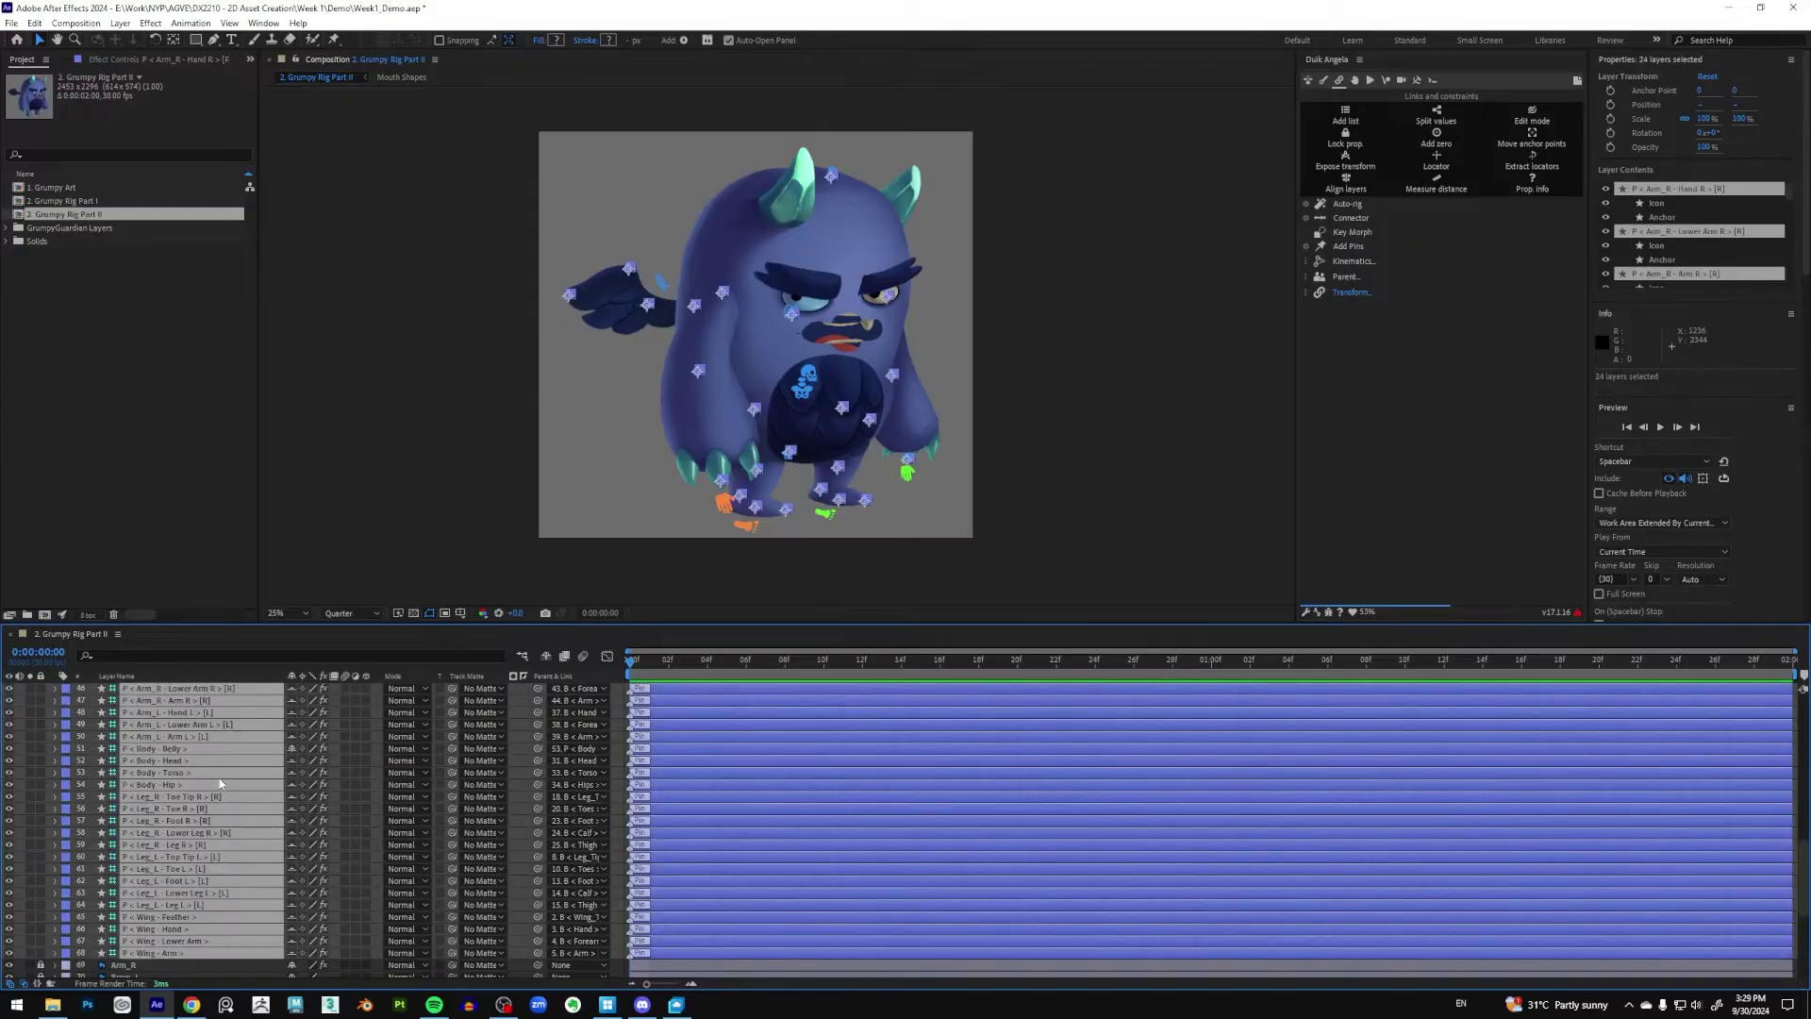
{"action": "left_click", "coordinate": [183, 747], "text": "ctrl"}
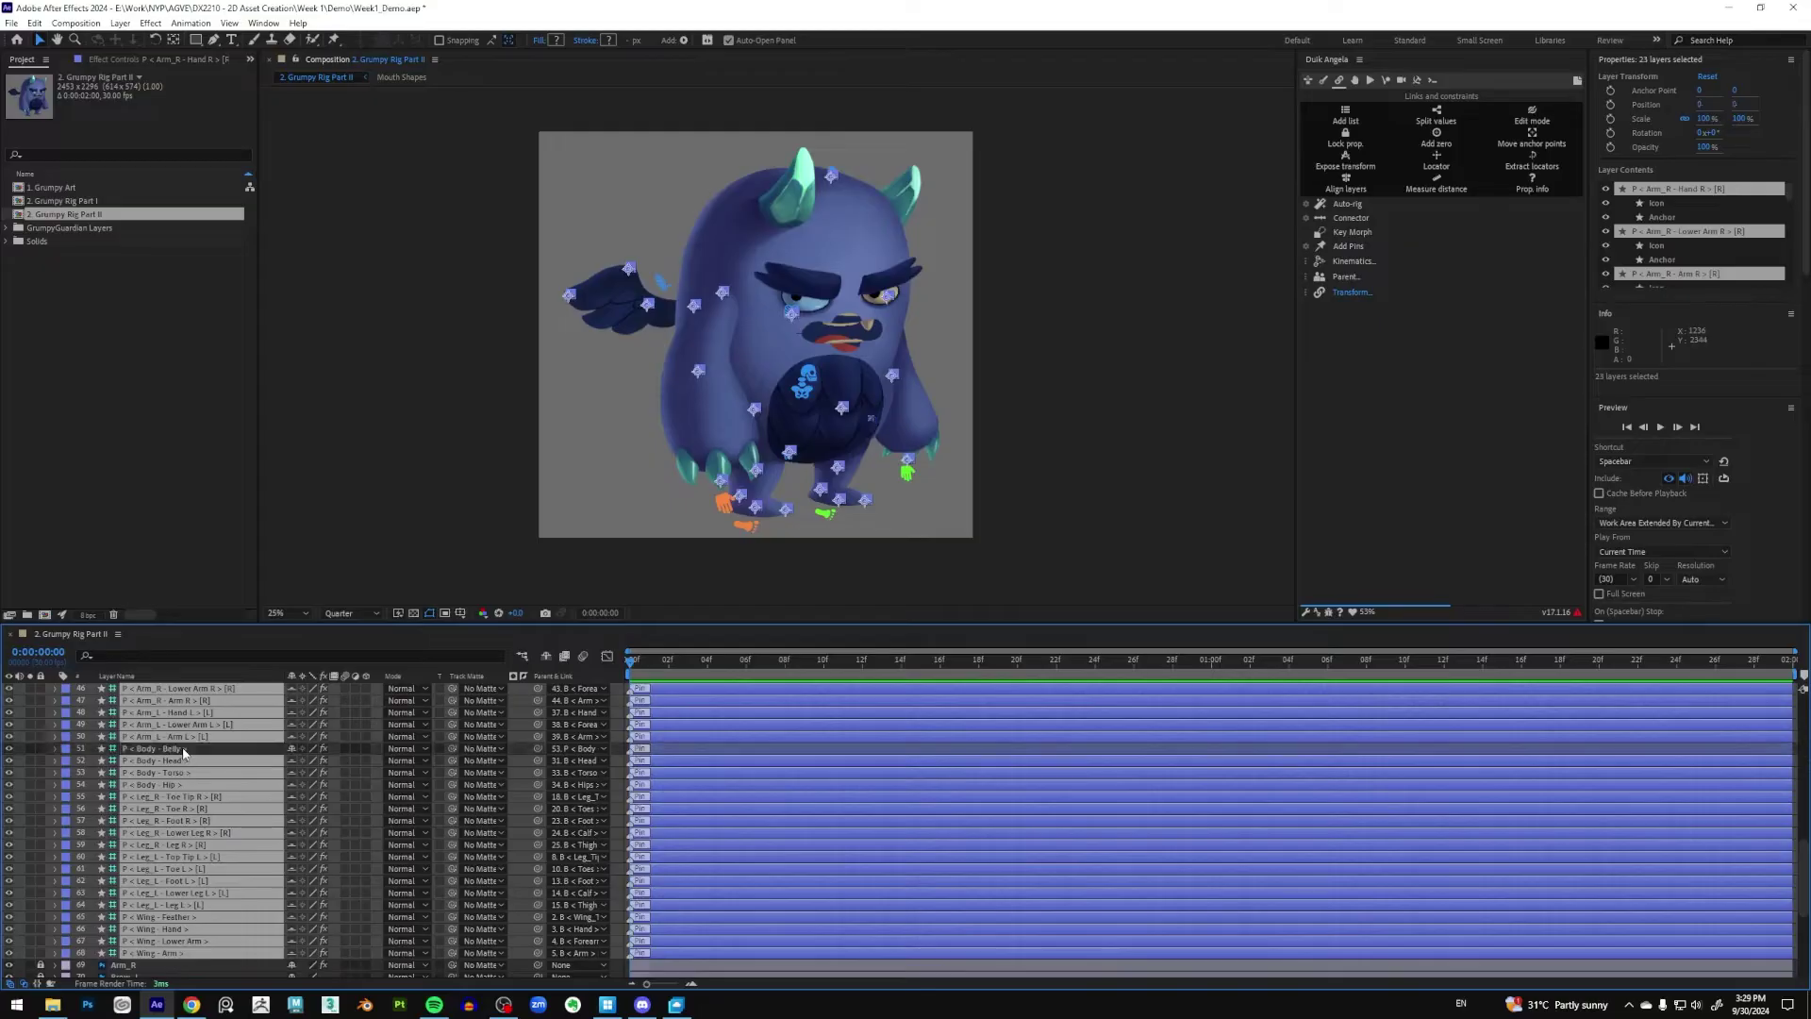
{"action": "left_click", "coordinate": [10, 738]}
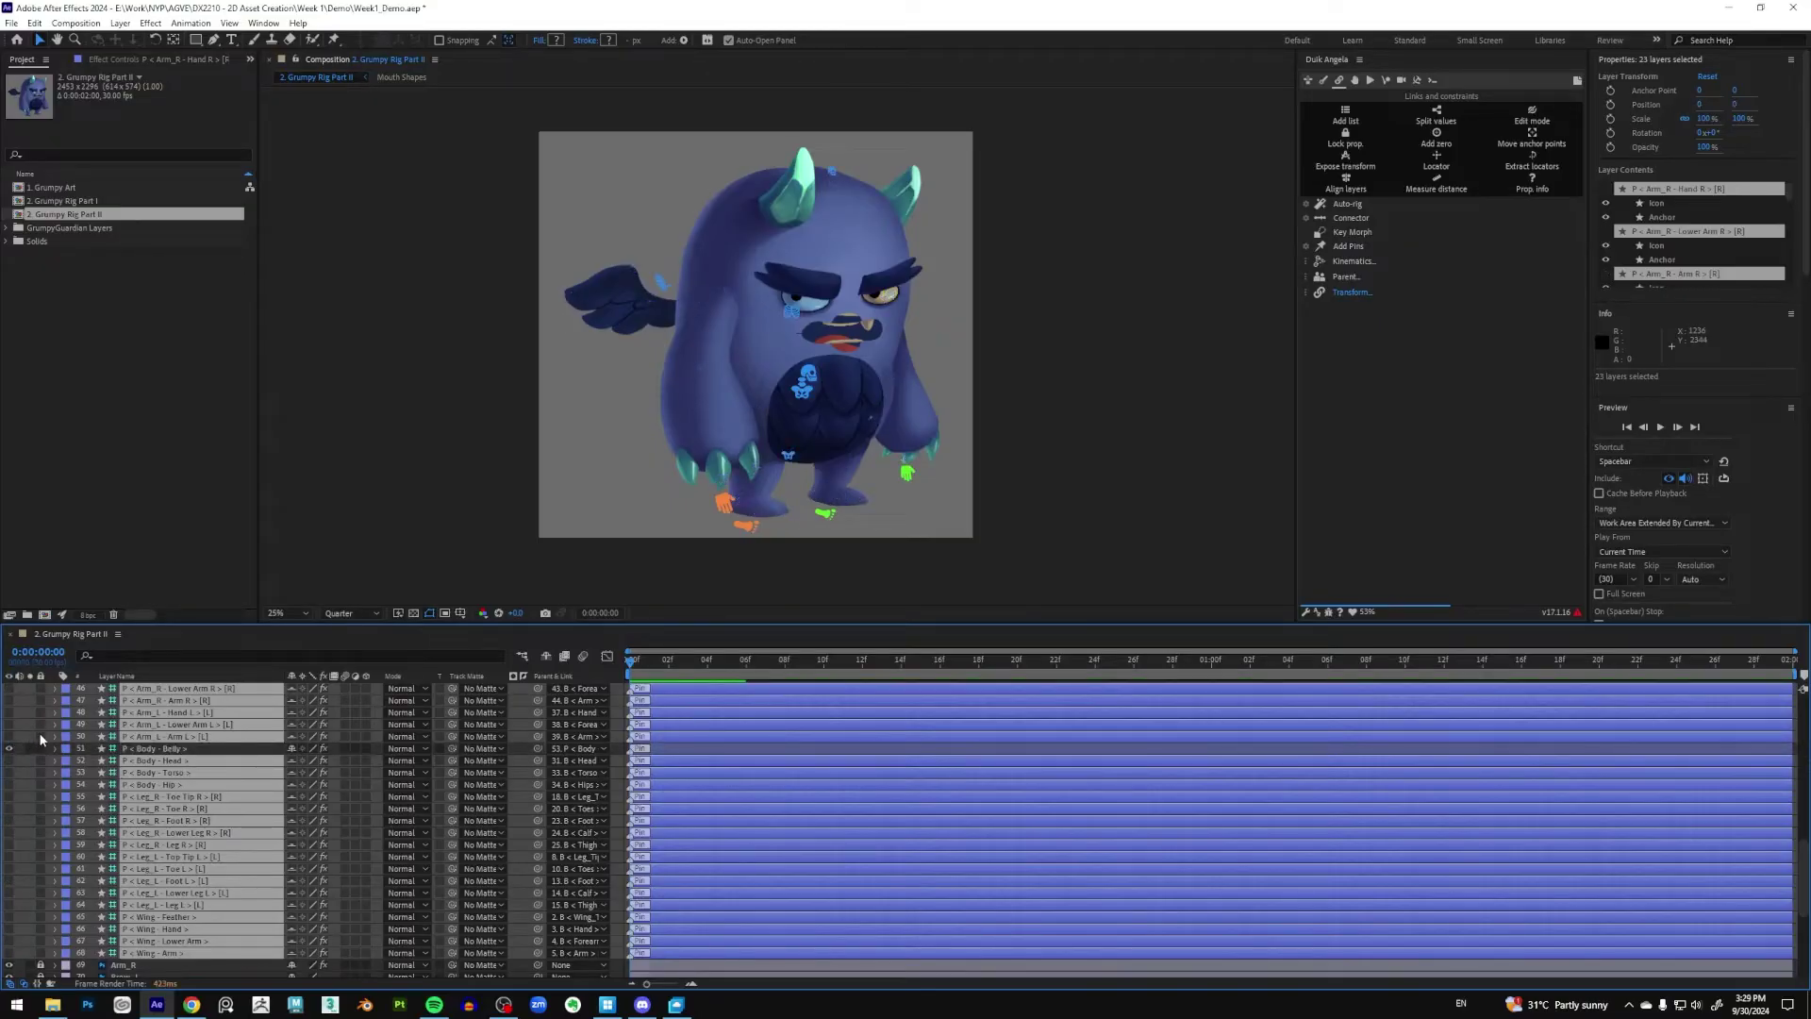
{"action": "left_click", "coordinate": [41, 737]}
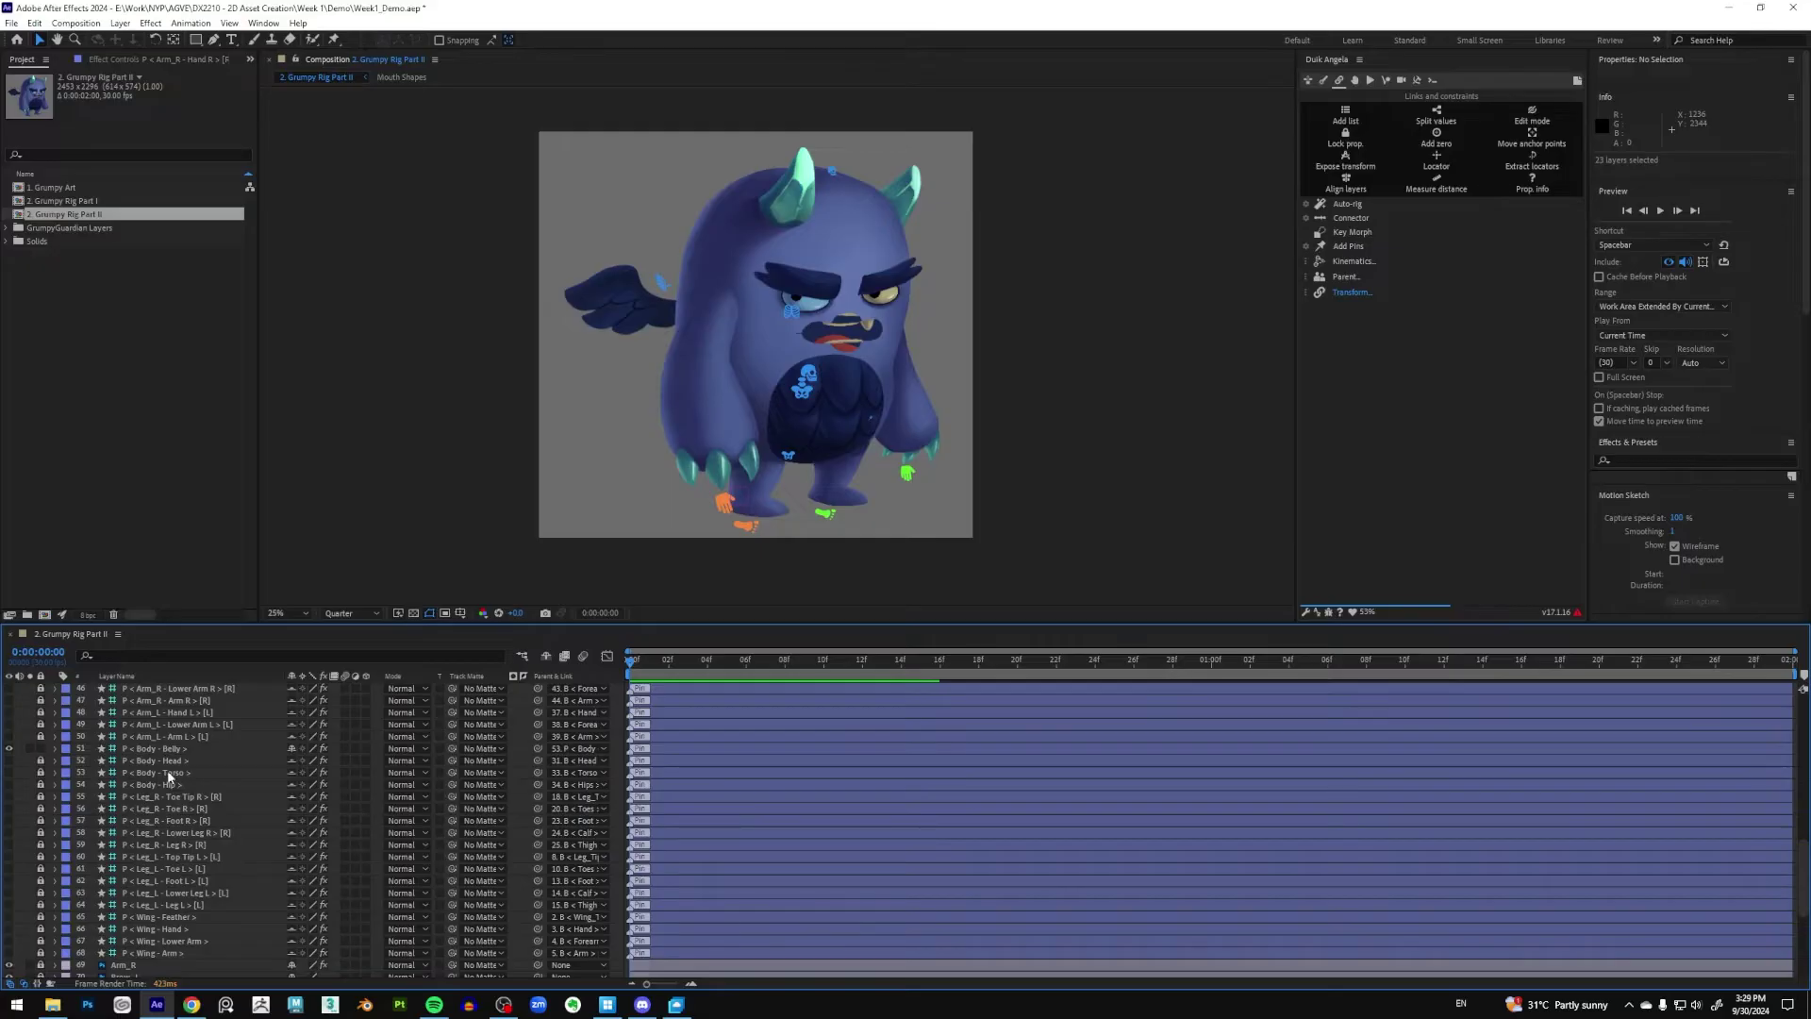
Hide the shy layers from the timeline so only controllers, the belly pin and artwork layers are listed
{"action": "scroll", "coordinate": [168, 775], "scroll_direction": "up", "scroll_amount": 15}
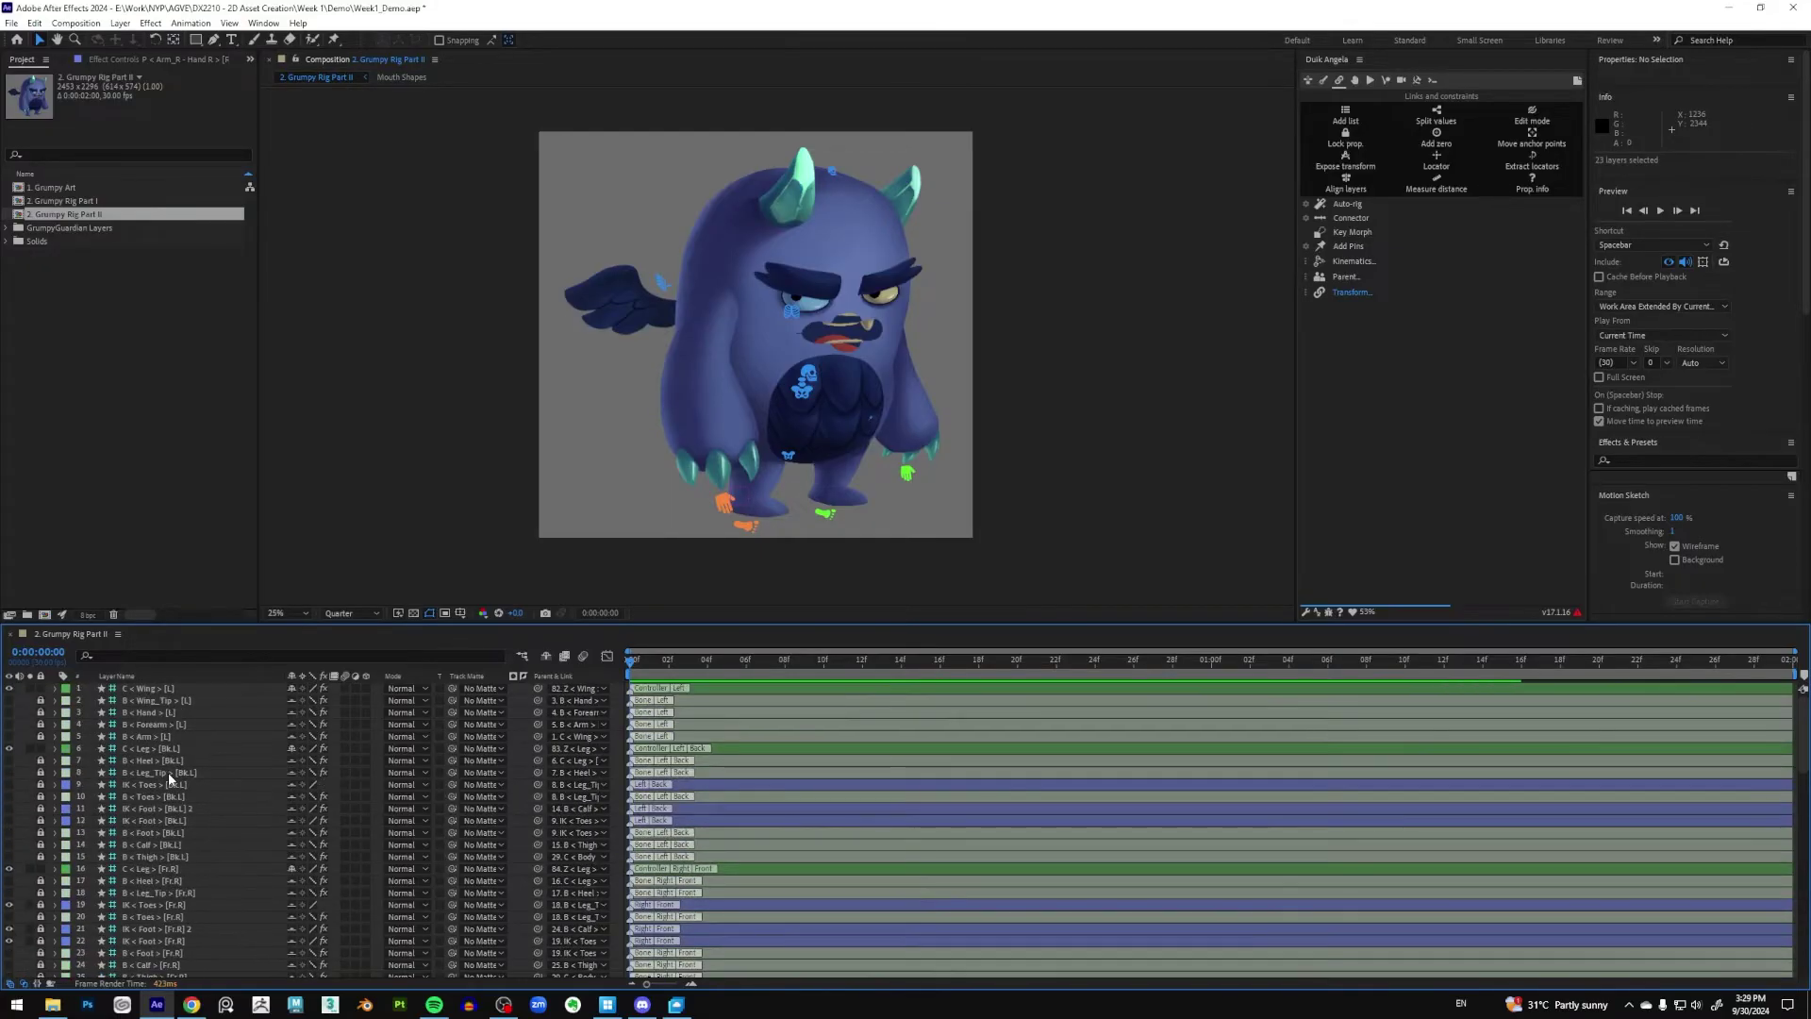
{"action": "left_click", "coordinate": [547, 656]}
{"action": "left_click", "coordinate": [1100, 406]}
{"action": "key", "text": "period"}
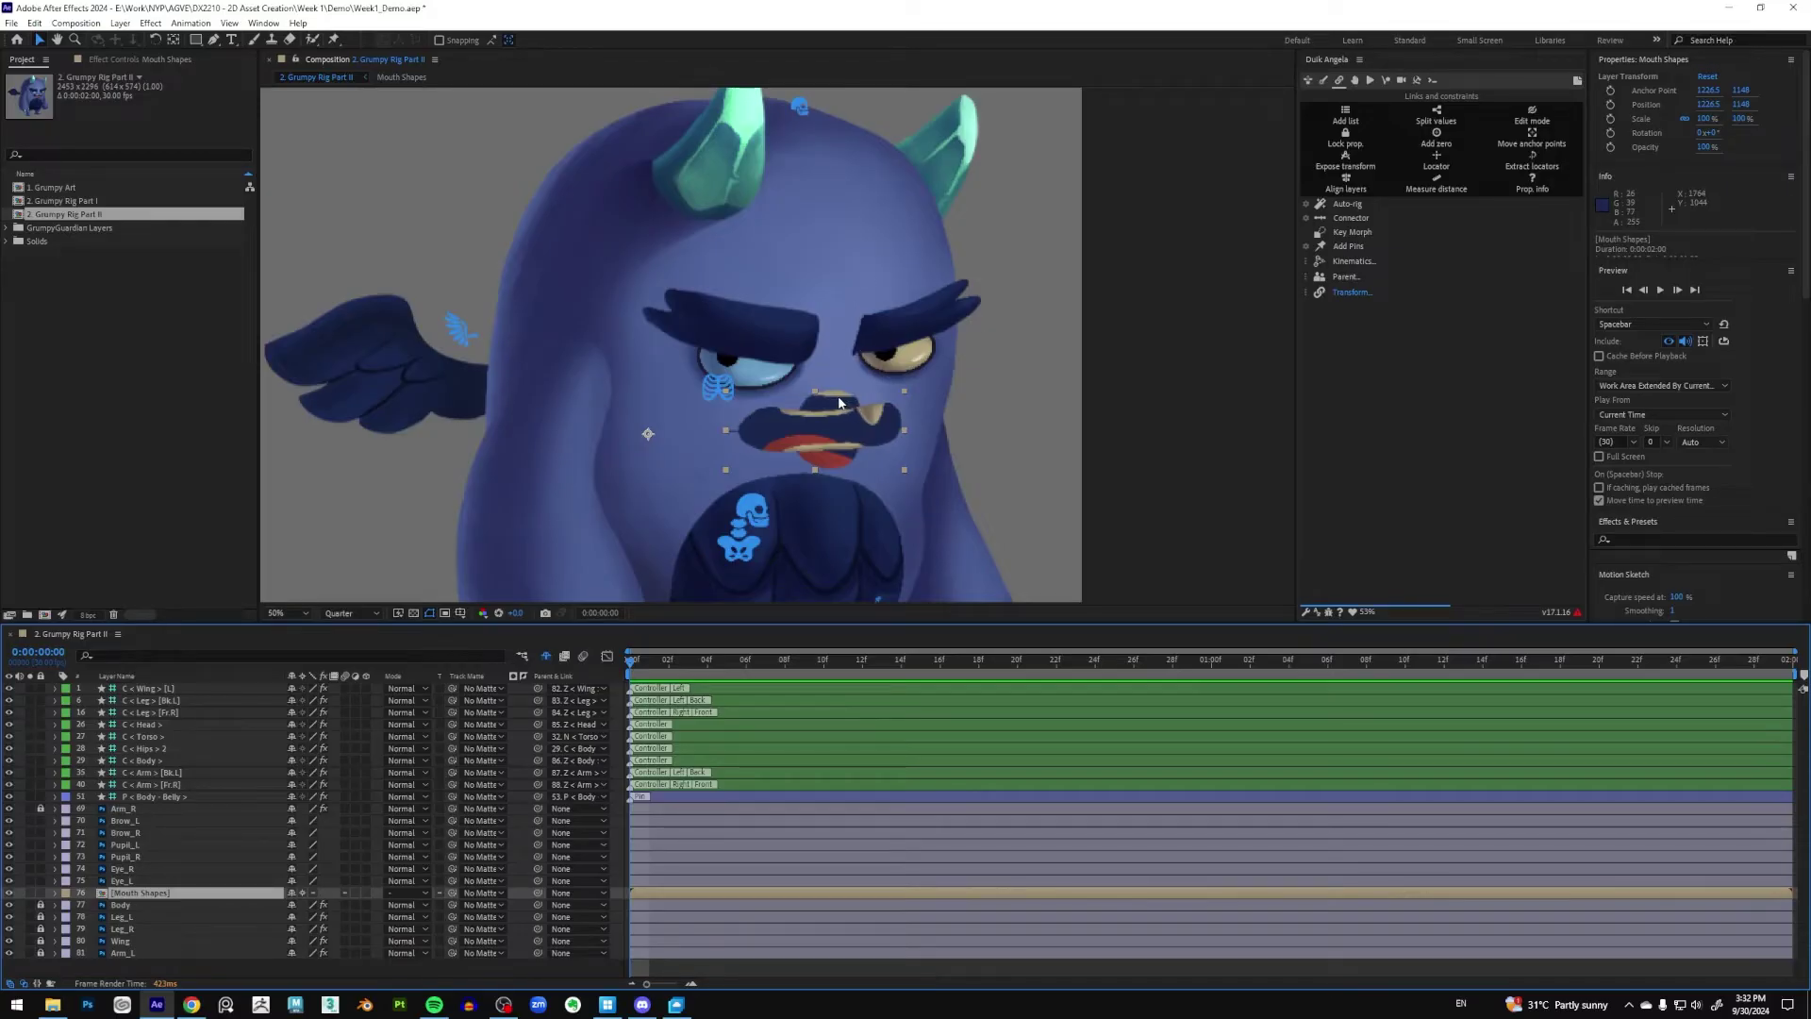
Examine which facial parts the brow and pupil layers cover on the character
{"action": "left_click", "coordinate": [143, 820]}
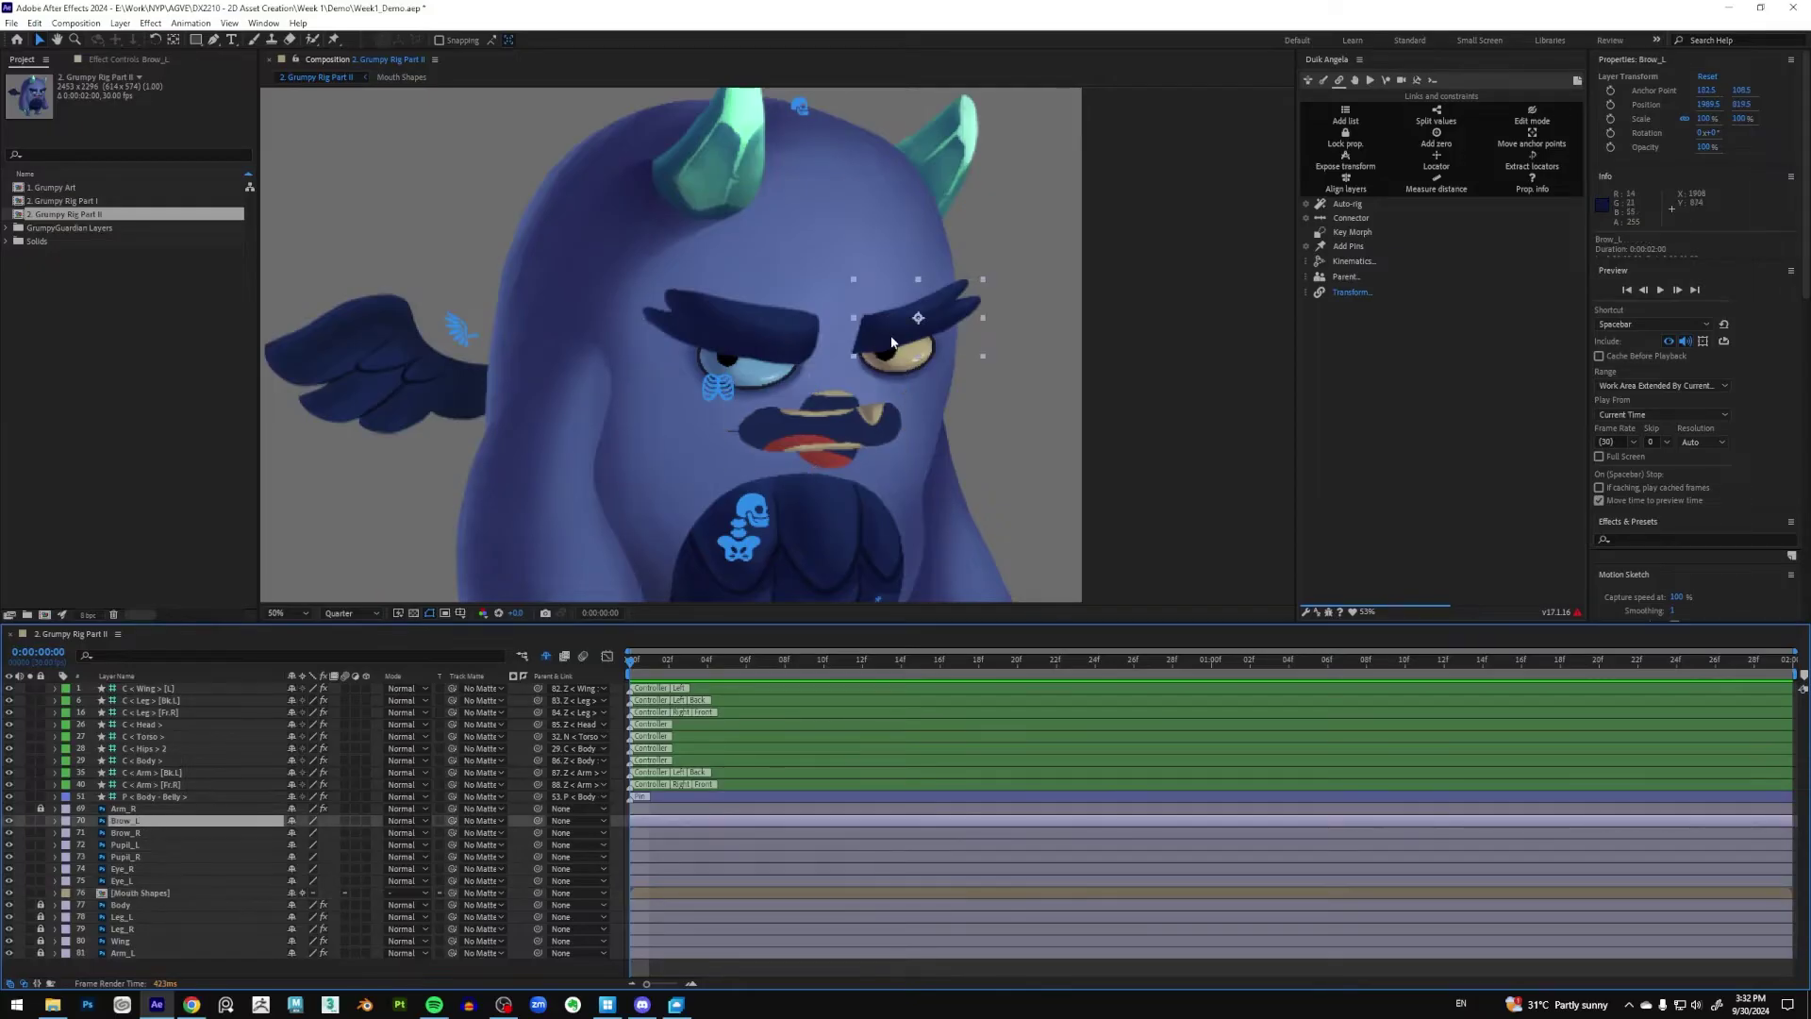
{"action": "left_click", "coordinate": [137, 834]}
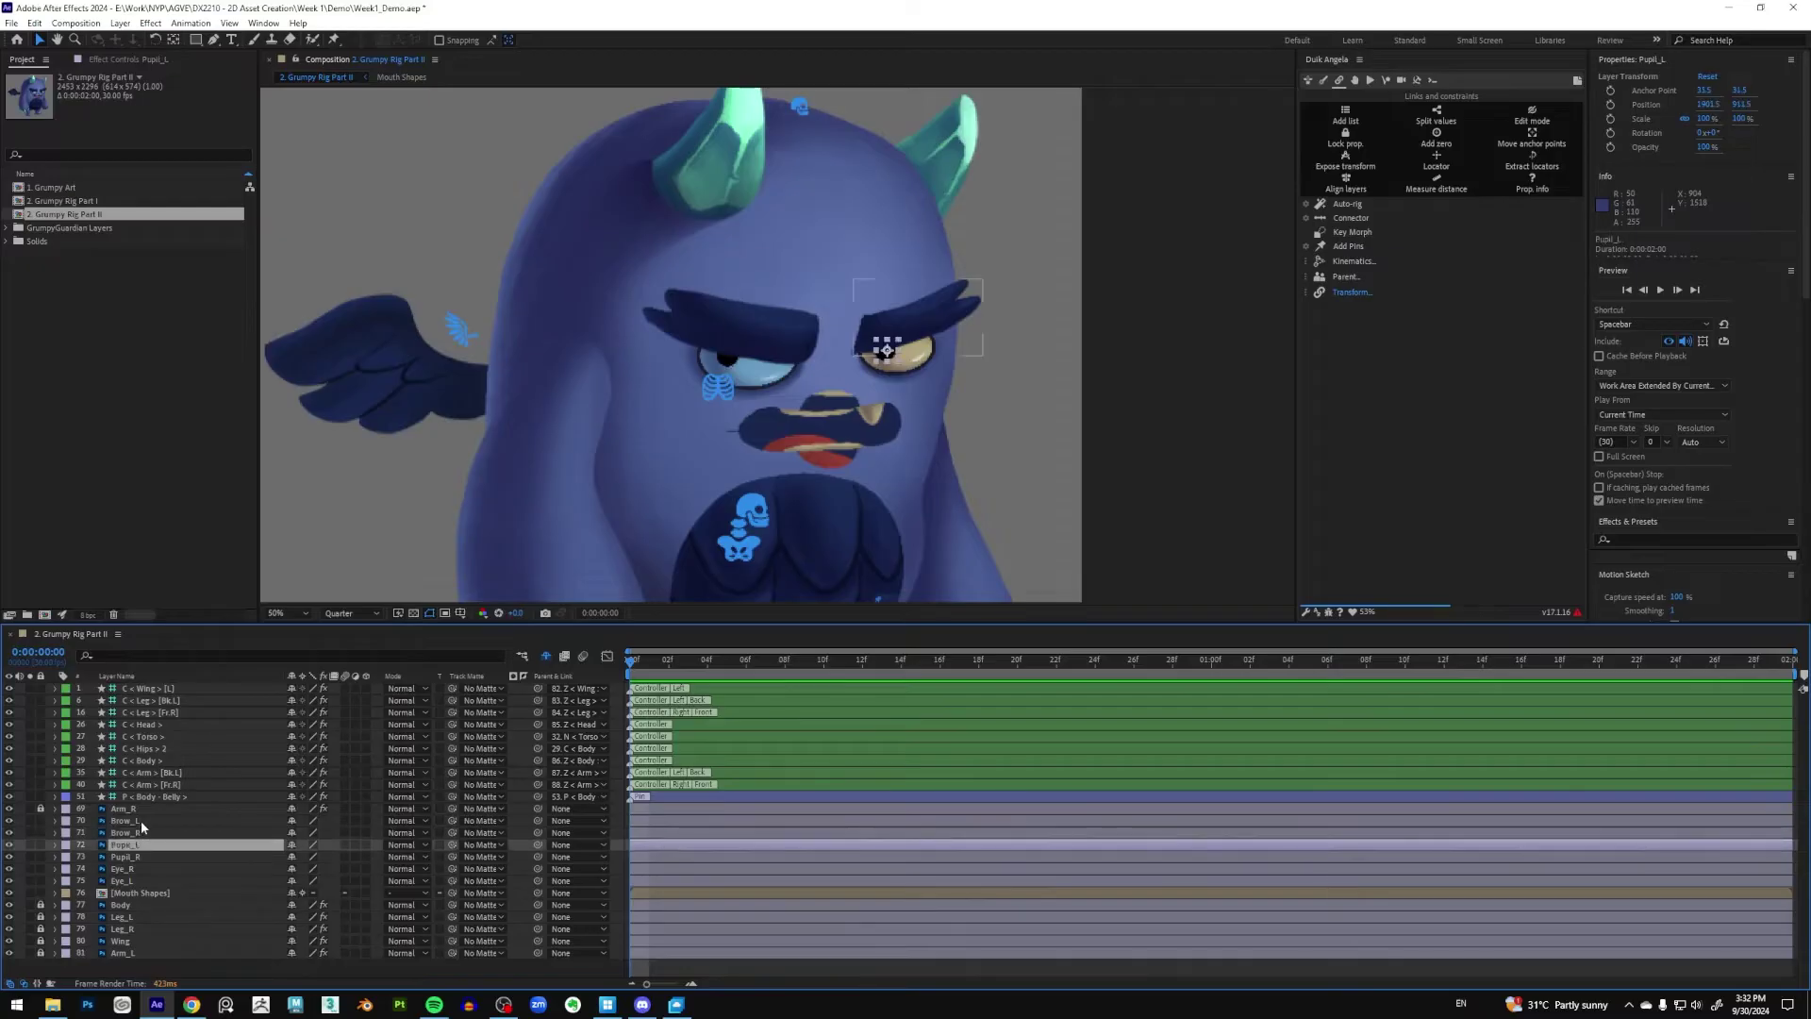
{"action": "left_click", "coordinate": [141, 821]}
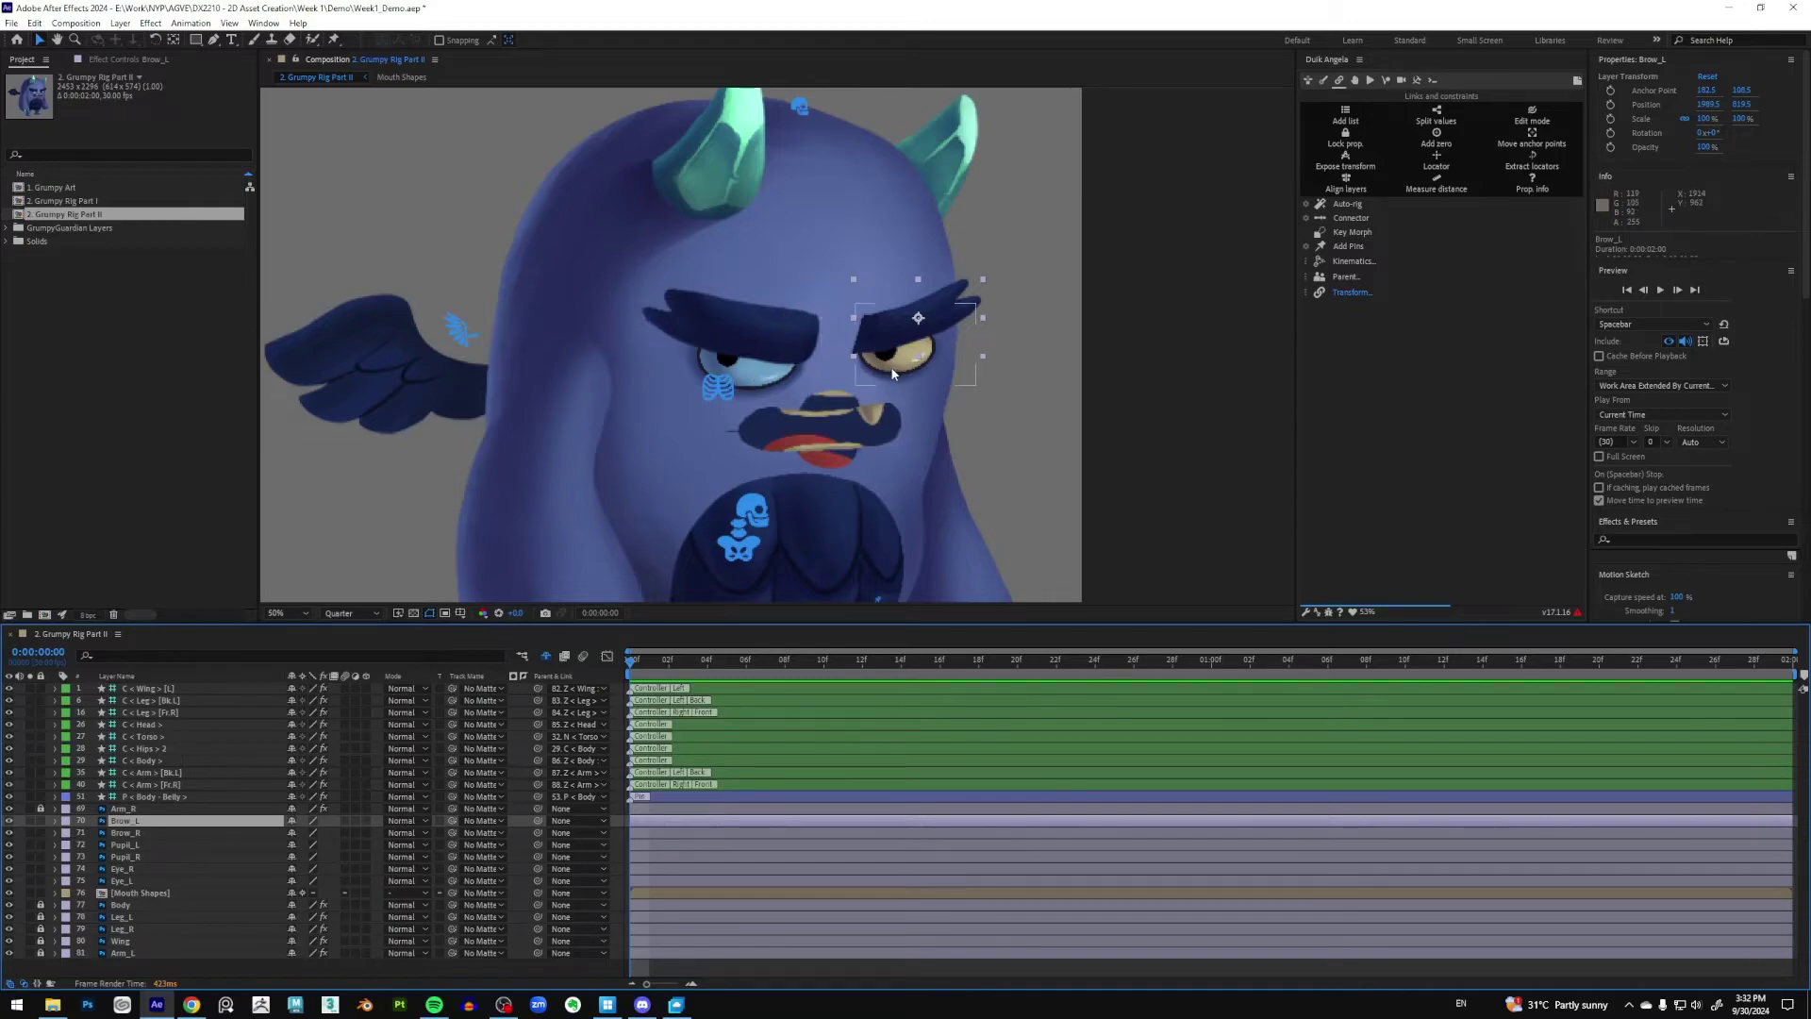
{"action": "left_click", "coordinate": [177, 829]}
{"action": "left_click", "coordinate": [167, 821]}
Move the anchor point of the Mouth Shapes layer to the middle of the mouth
{"action": "left_click", "coordinate": [162, 892]}
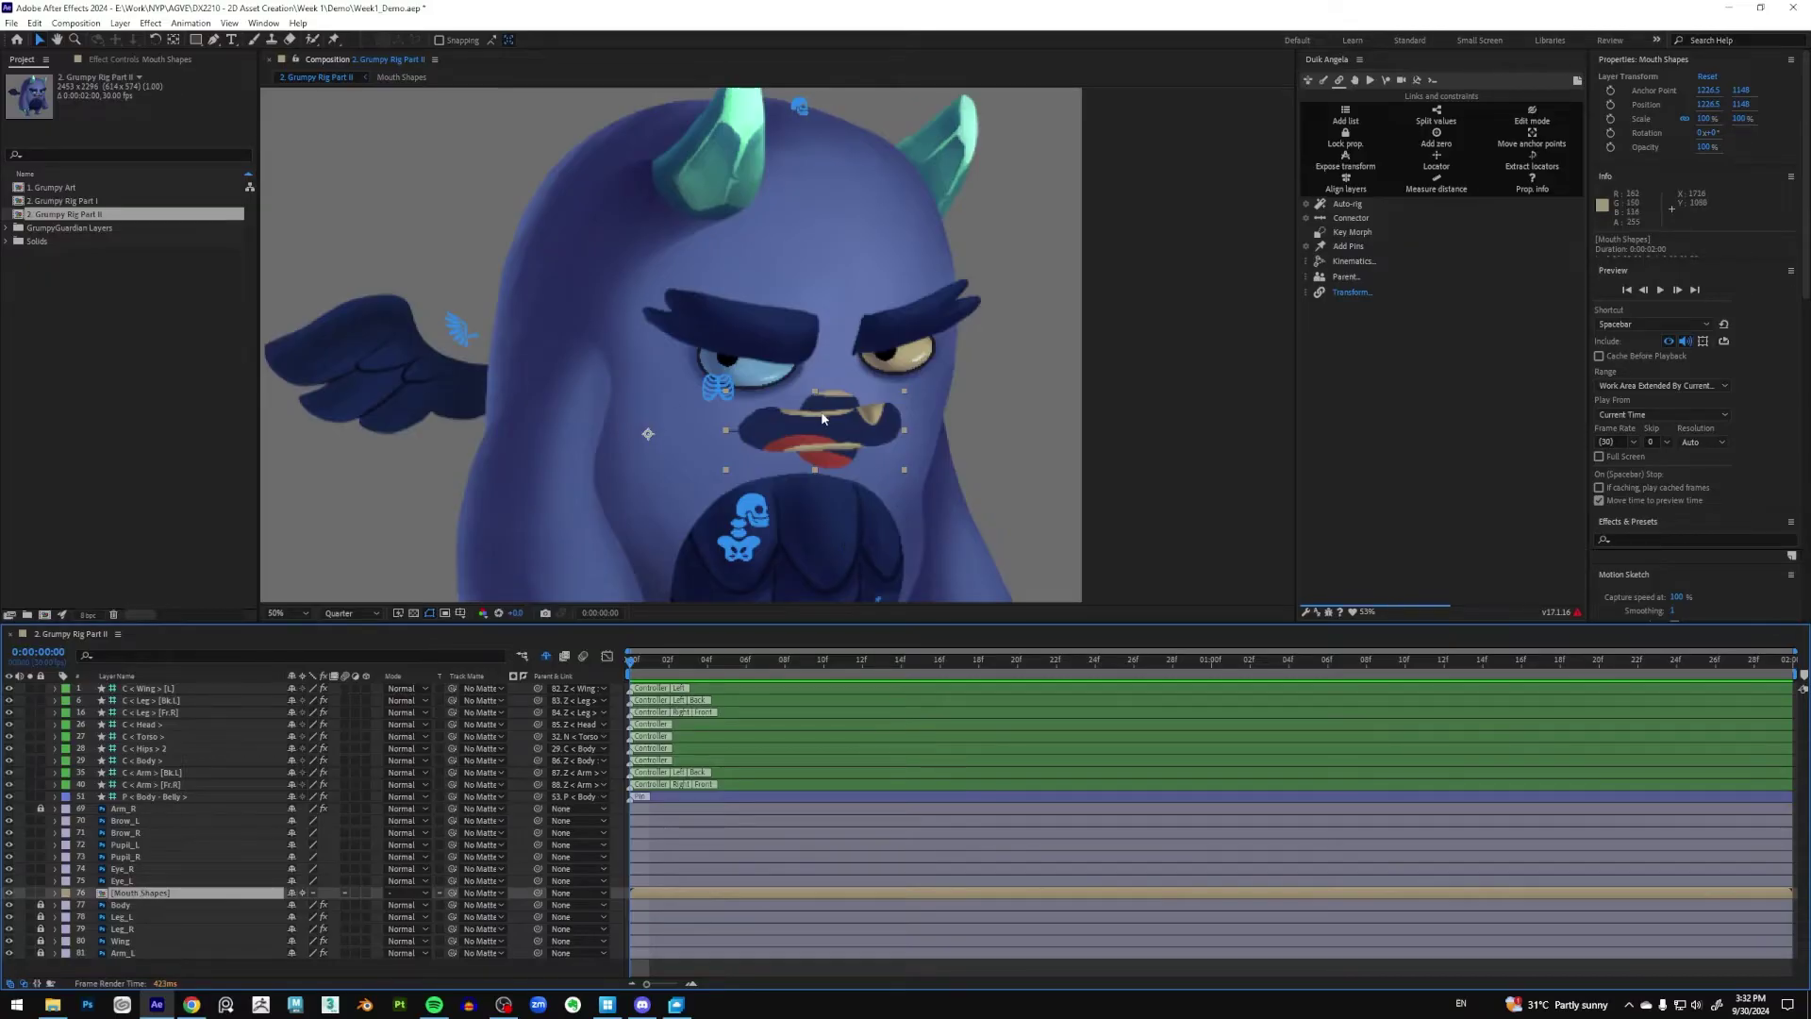
{"action": "left_click_drag", "start_coordinate": [647, 436], "coordinate": [658, 441]}
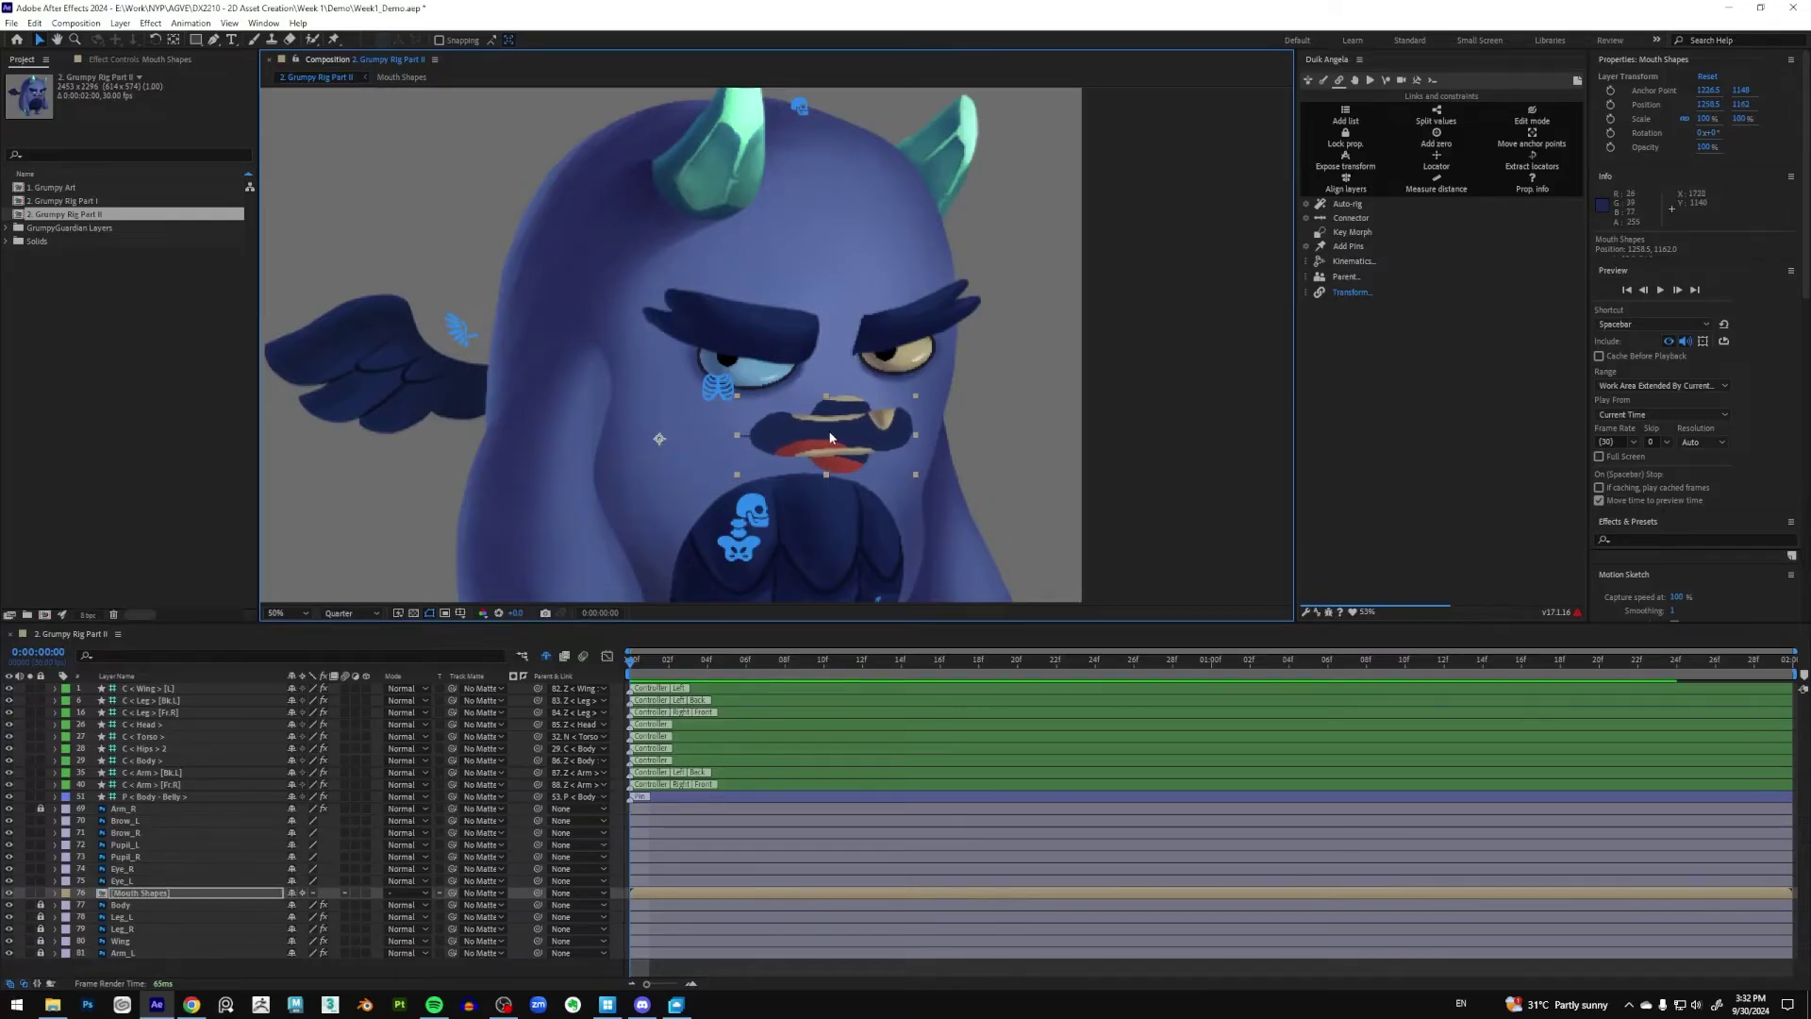
{"action": "key", "text": "ctrl+z"}
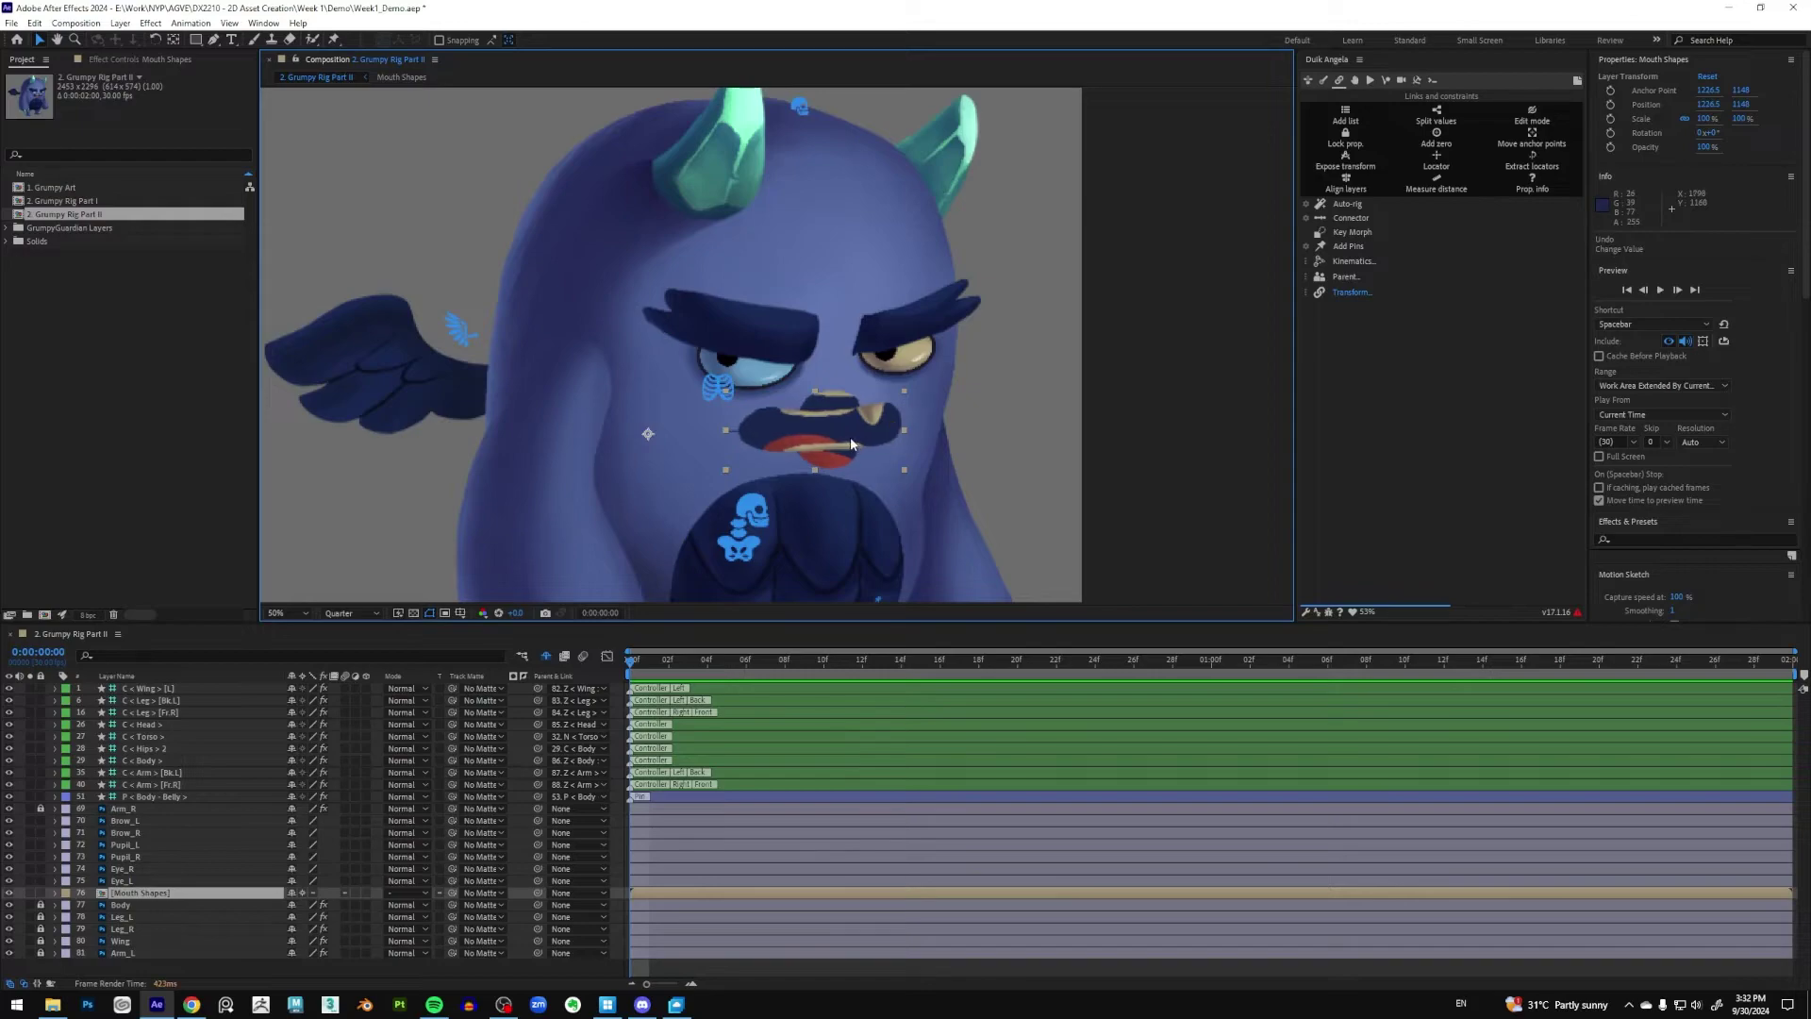
{"action": "key", "text": "y"}
{"action": "left_click_drag", "start_coordinate": [651, 437], "coordinate": [825, 432]}
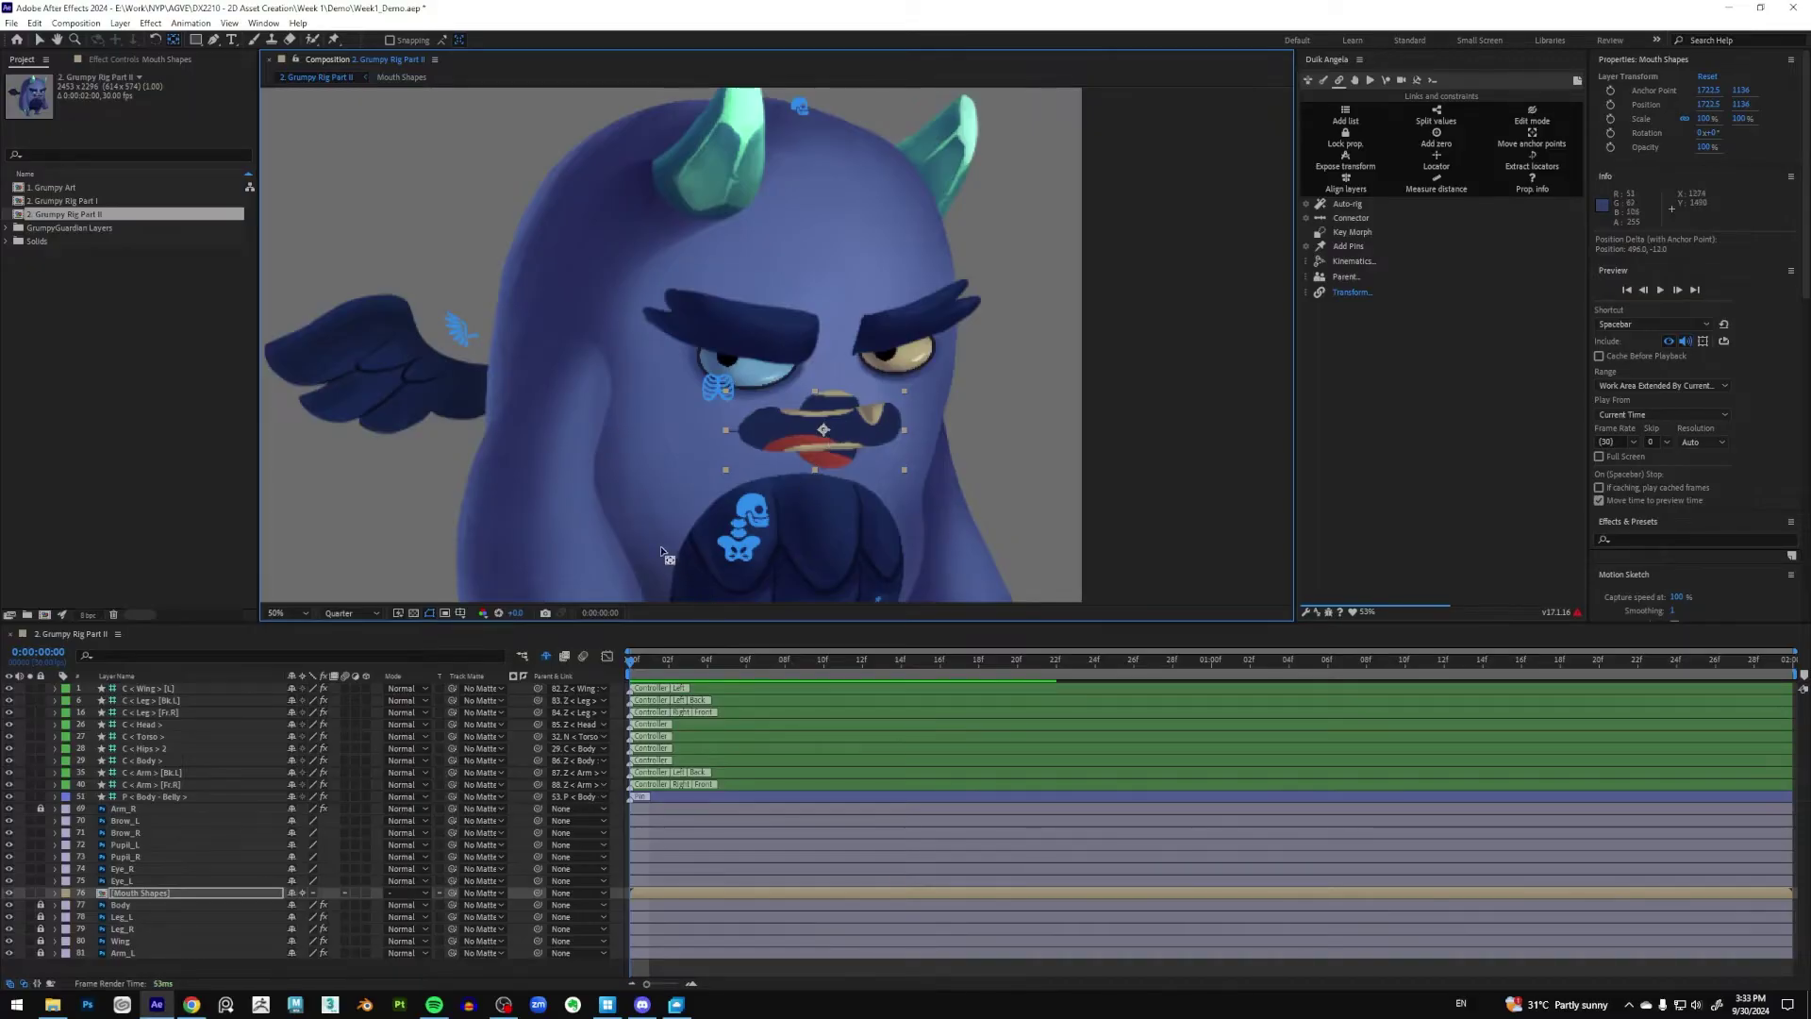
{"action": "key", "text": "v"}
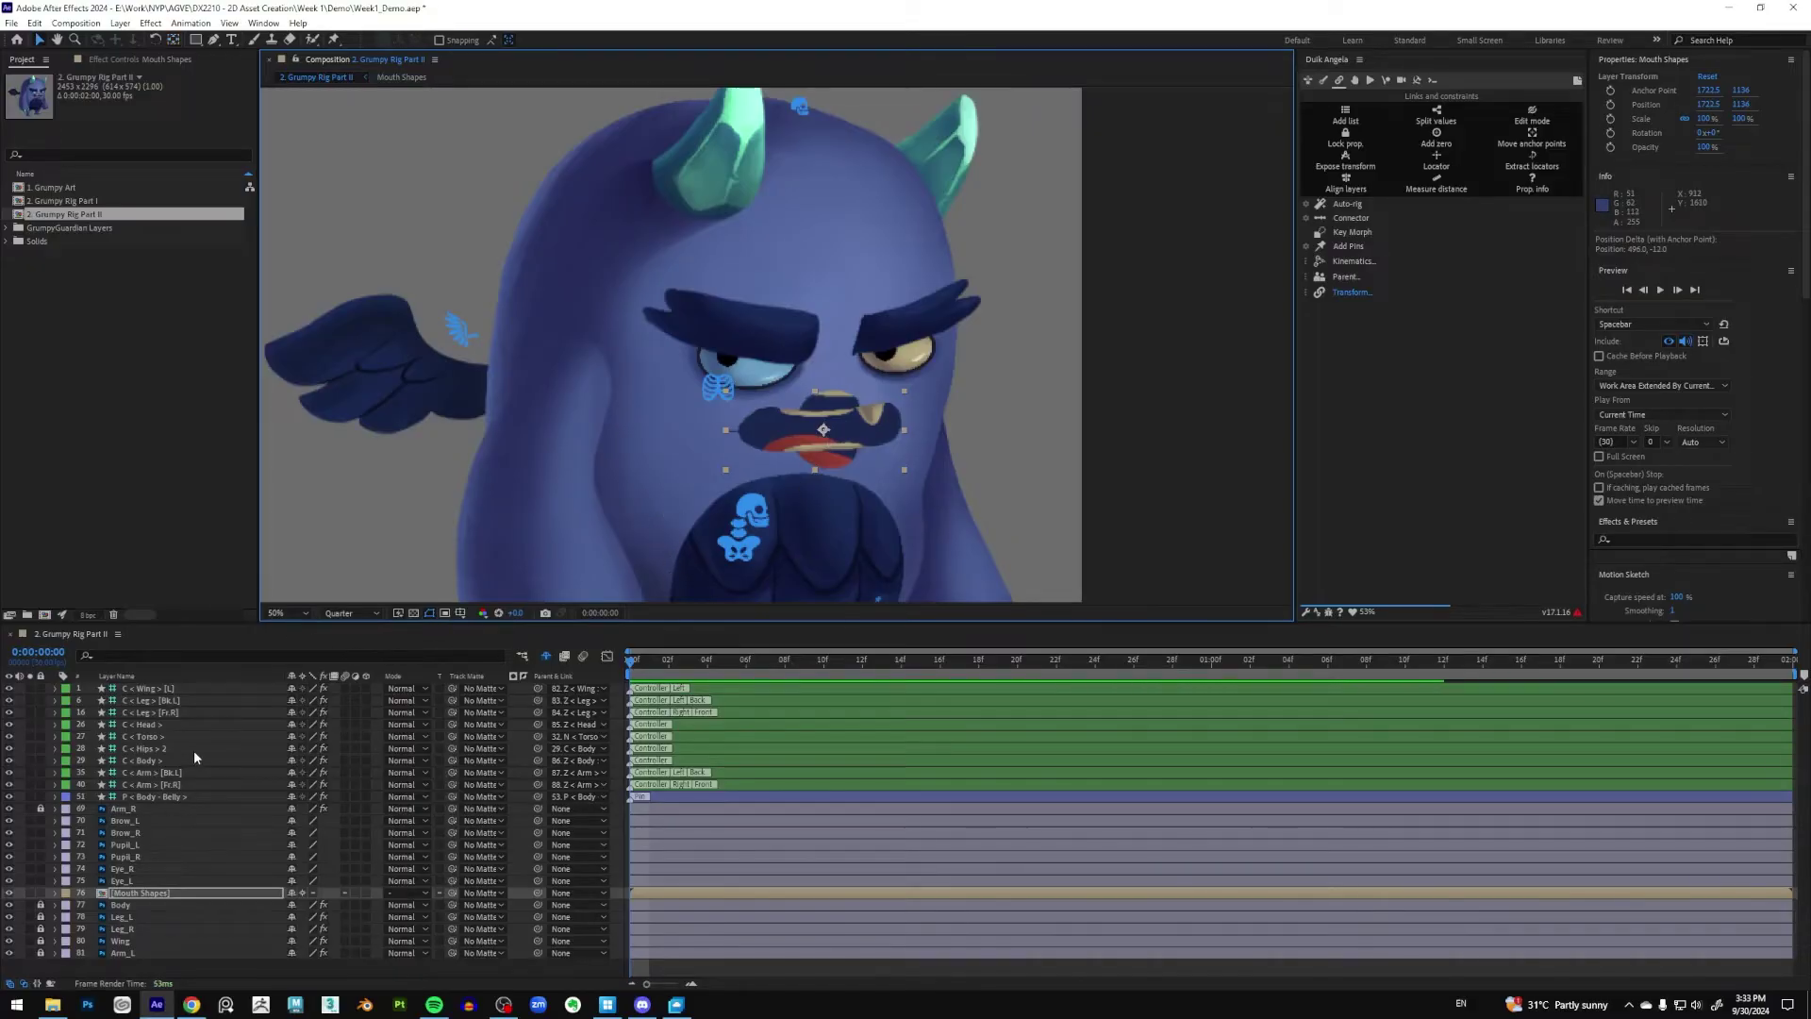
Create a Duik head controller from the Mouth Shapes layer
{"action": "left_click", "coordinate": [146, 883]}
{"action": "left_click", "coordinate": [146, 892]}
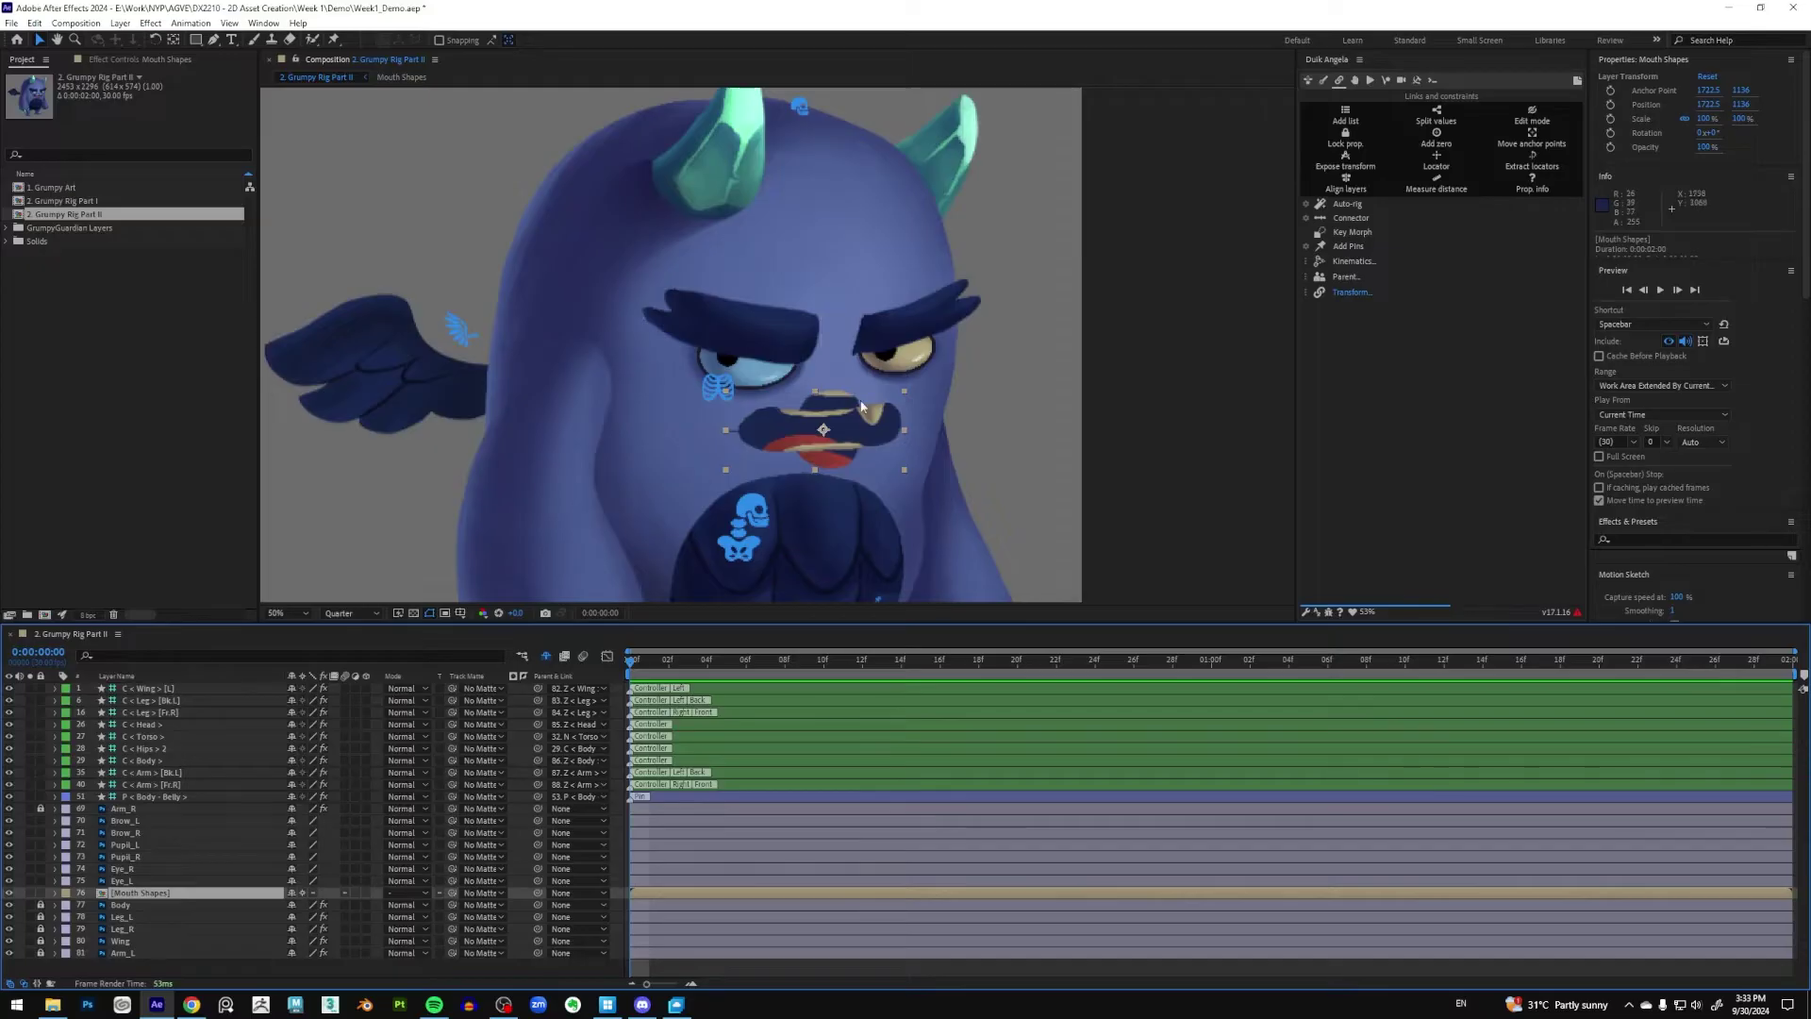
{"action": "left_click", "coordinate": [1355, 83]}
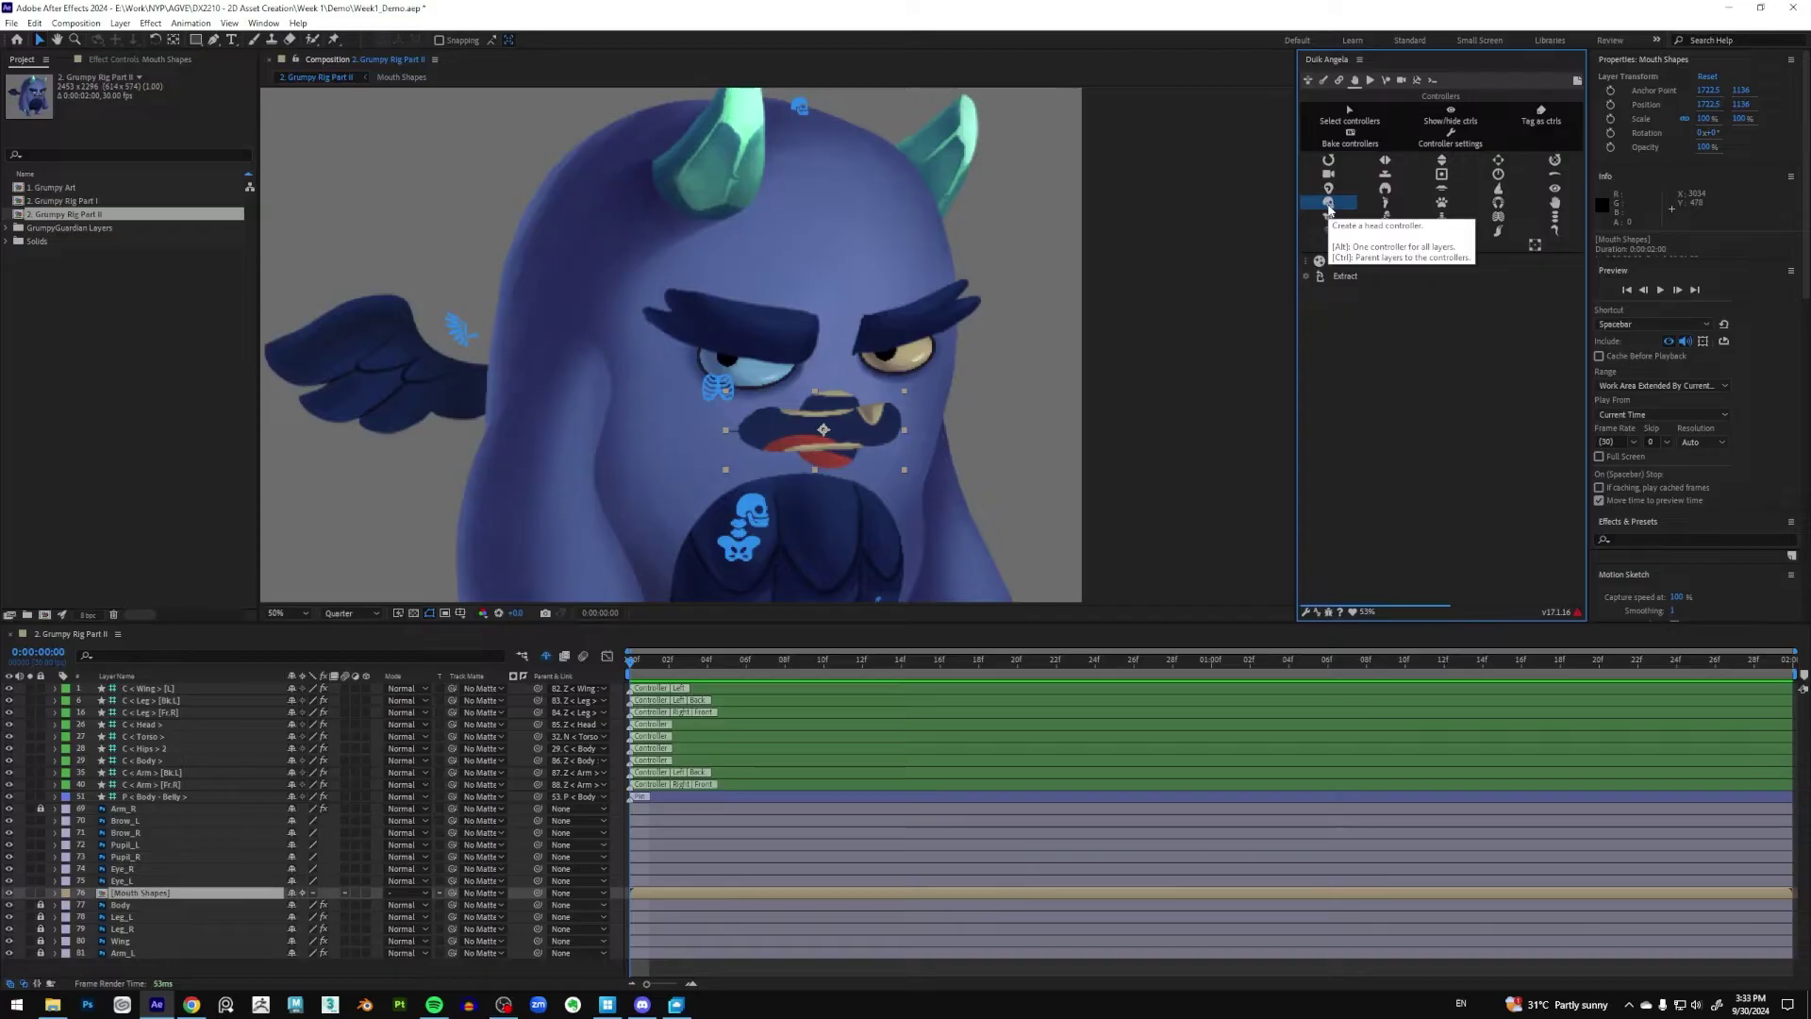
{"action": "left_click", "coordinate": [1328, 206]}
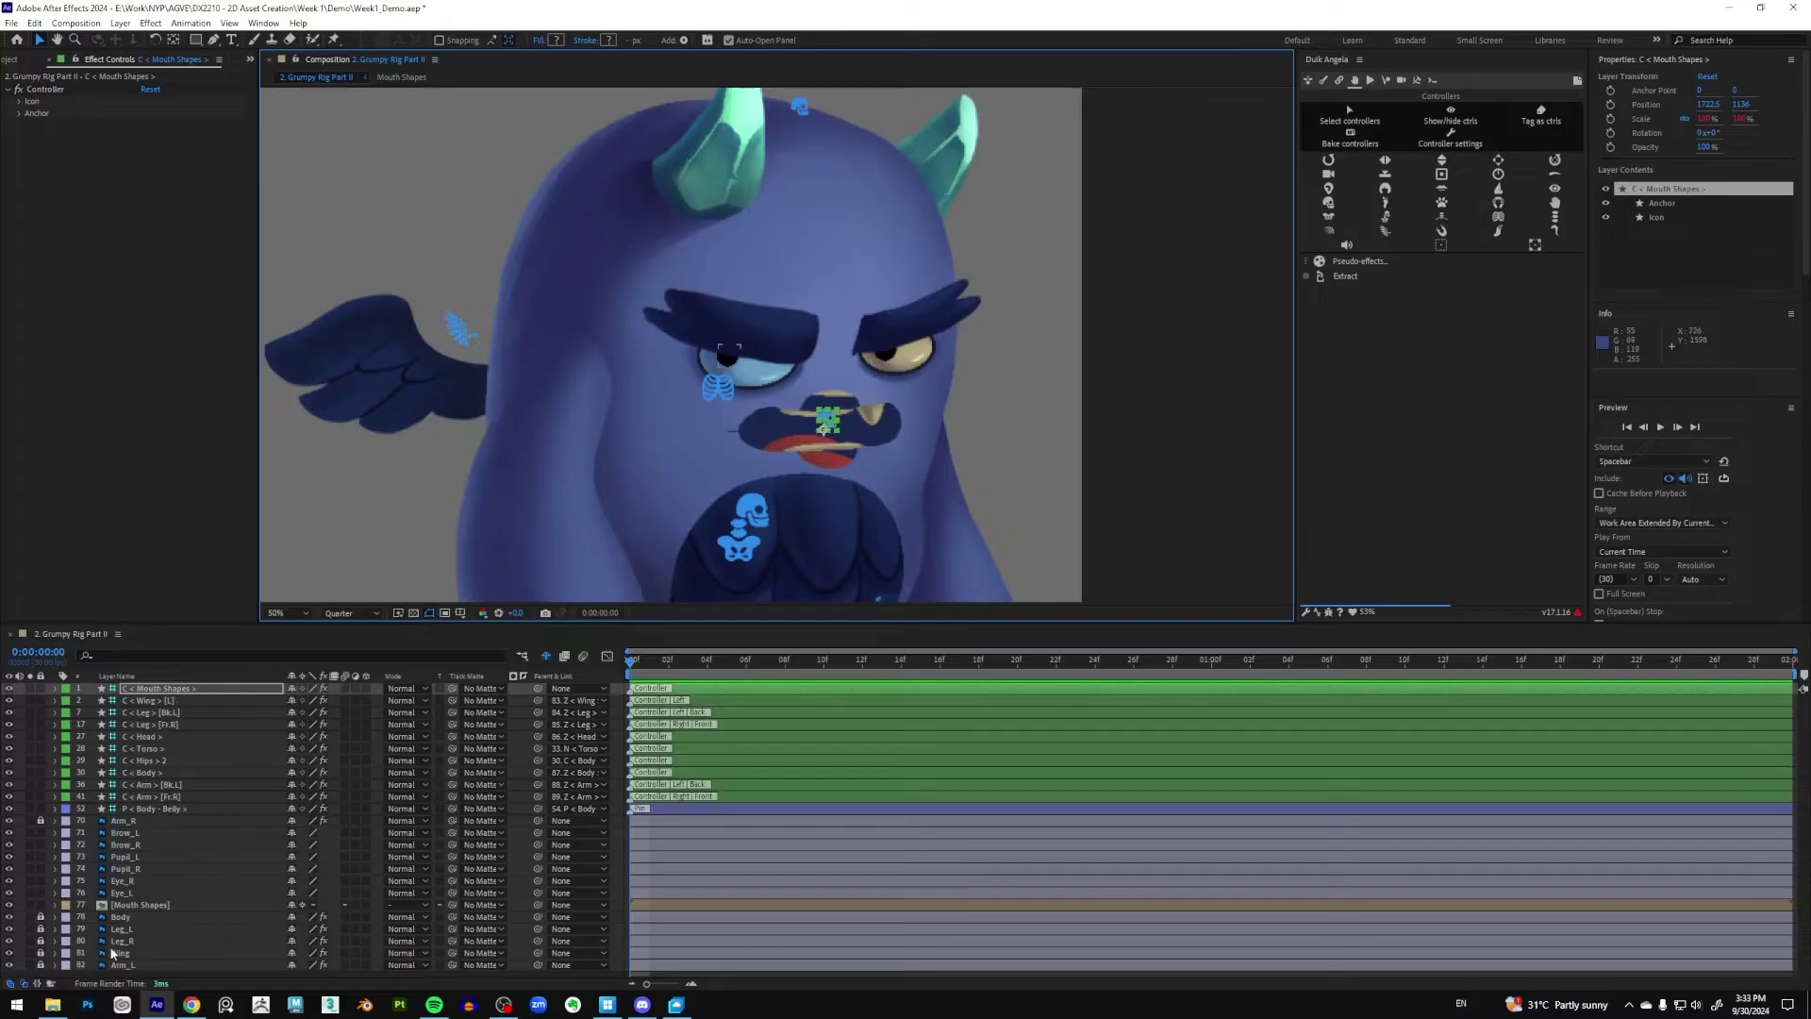
Rename the C < Mouth Shapes > controller as C < Face >
{"action": "left_click", "coordinate": [140, 904]}
{"action": "left_click", "coordinate": [163, 692]}
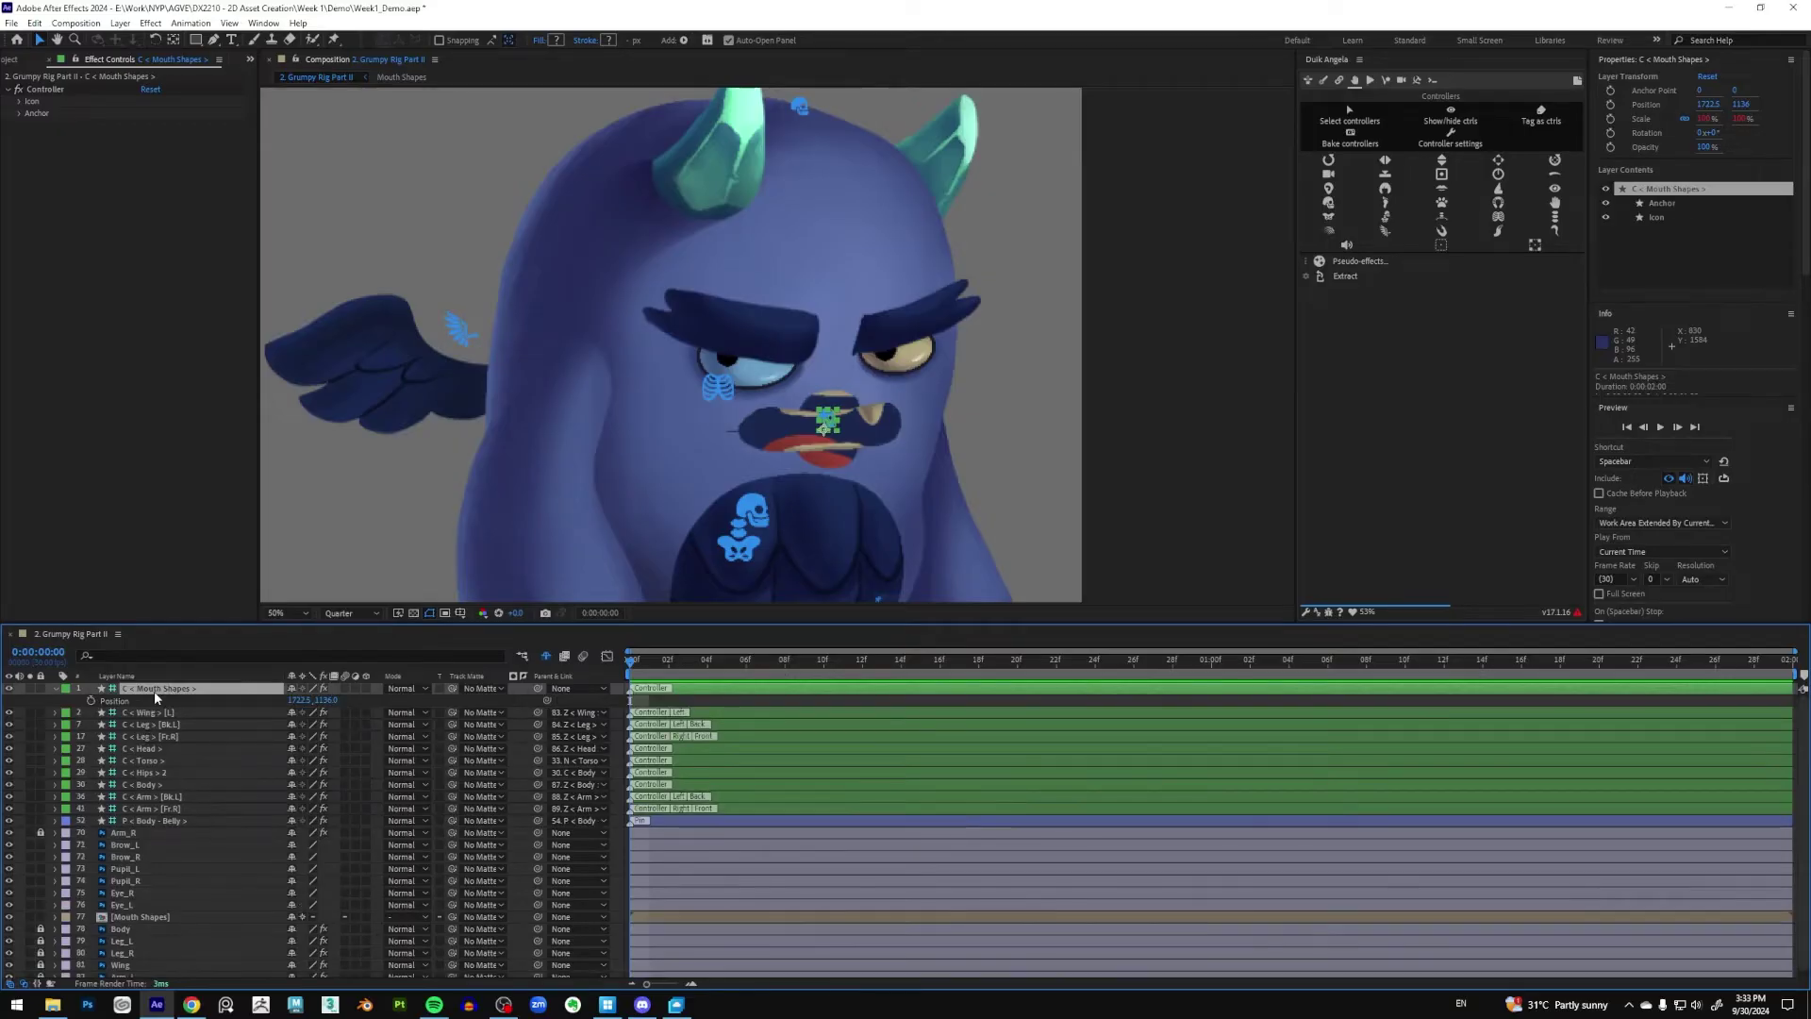
{"action": "key", "text": "Return"}
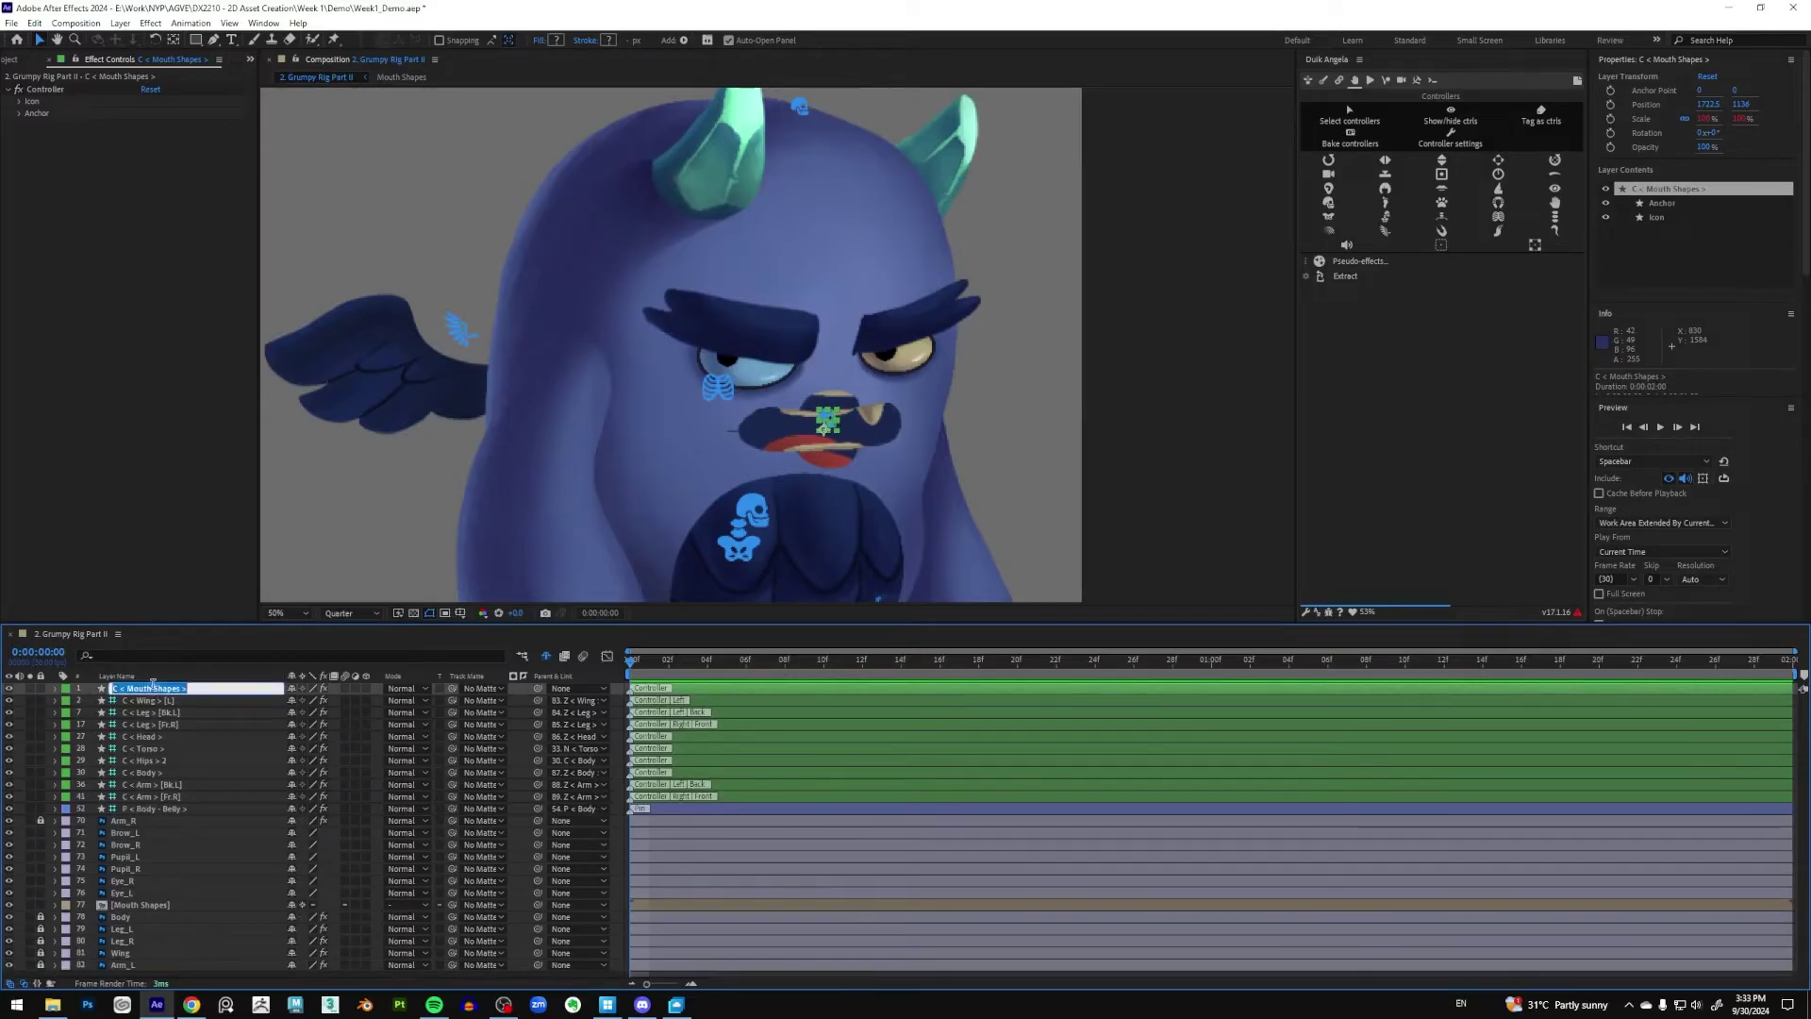
{"action": "left_click_drag", "start_coordinate": [127, 689], "coordinate": [168, 688]}
{"action": "type", "text": "Face"}
{"action": "key", "text": "Return"}
Move the C < Face > controller up between the eyes, just above the mouth, and add a zero to it
{"action": "key", "text": "slash"}
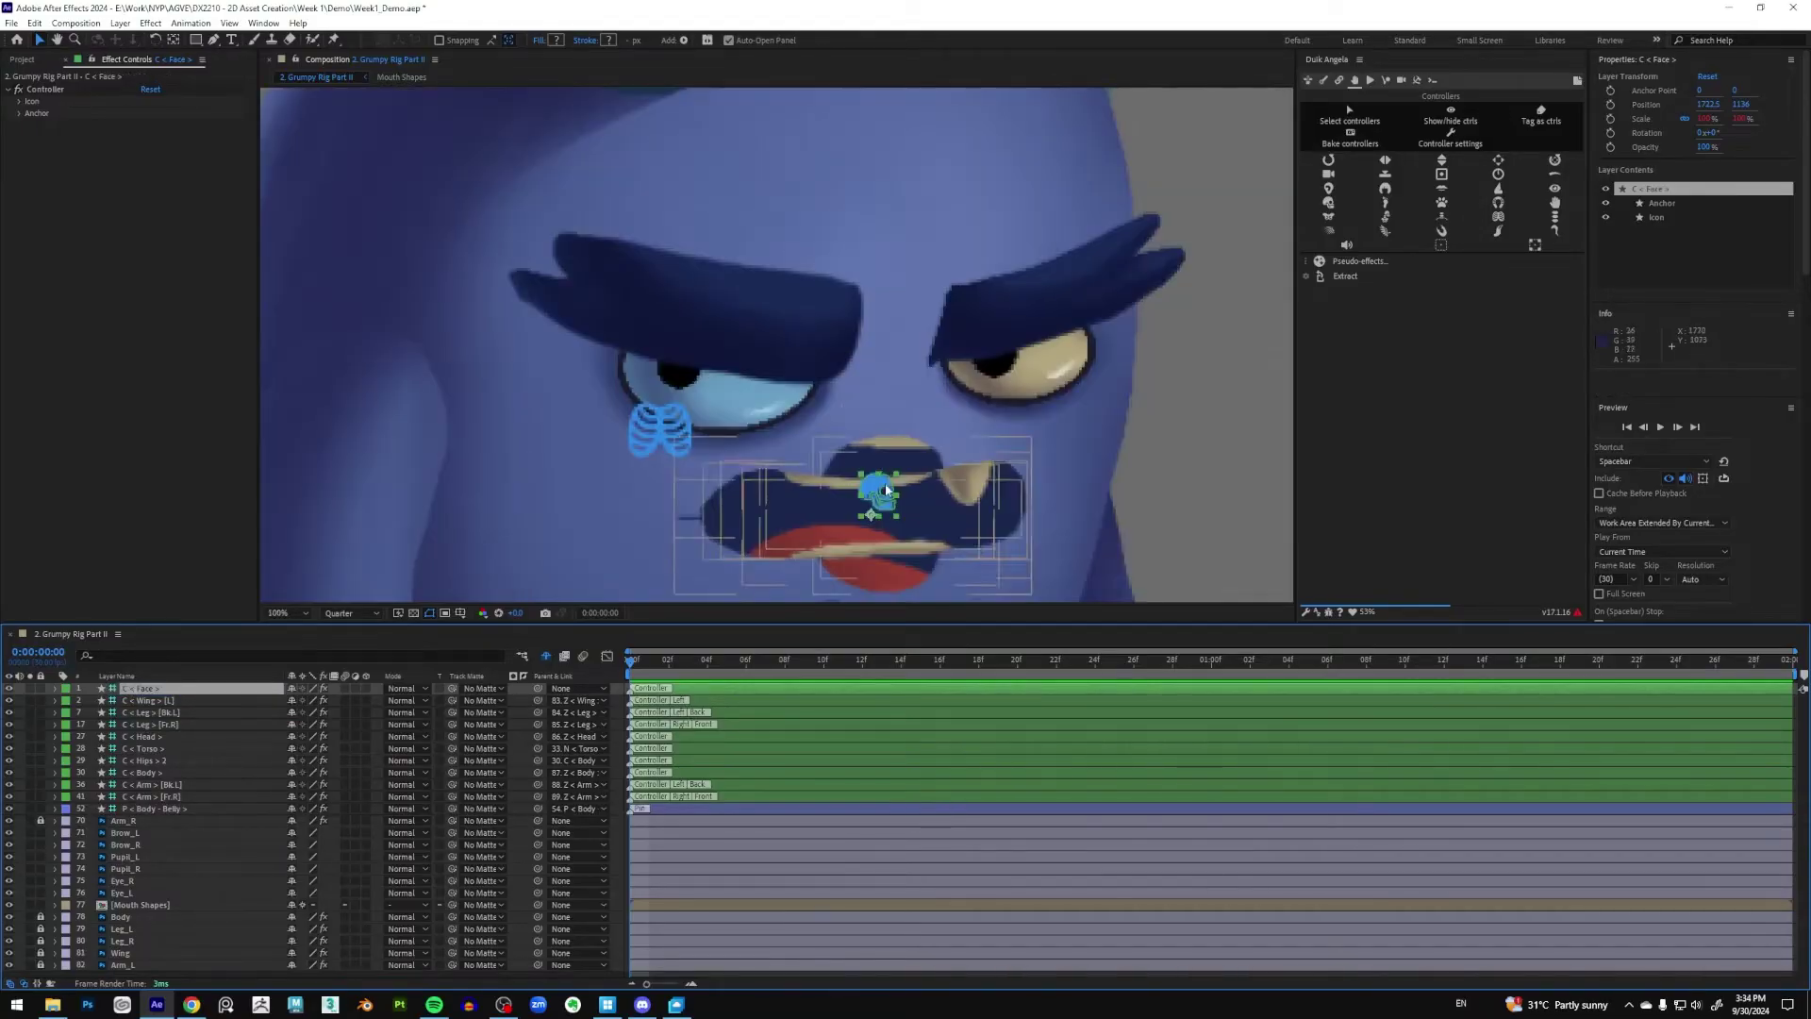
{"action": "left_click_drag", "start_coordinate": [887, 489], "coordinate": [887, 406]}
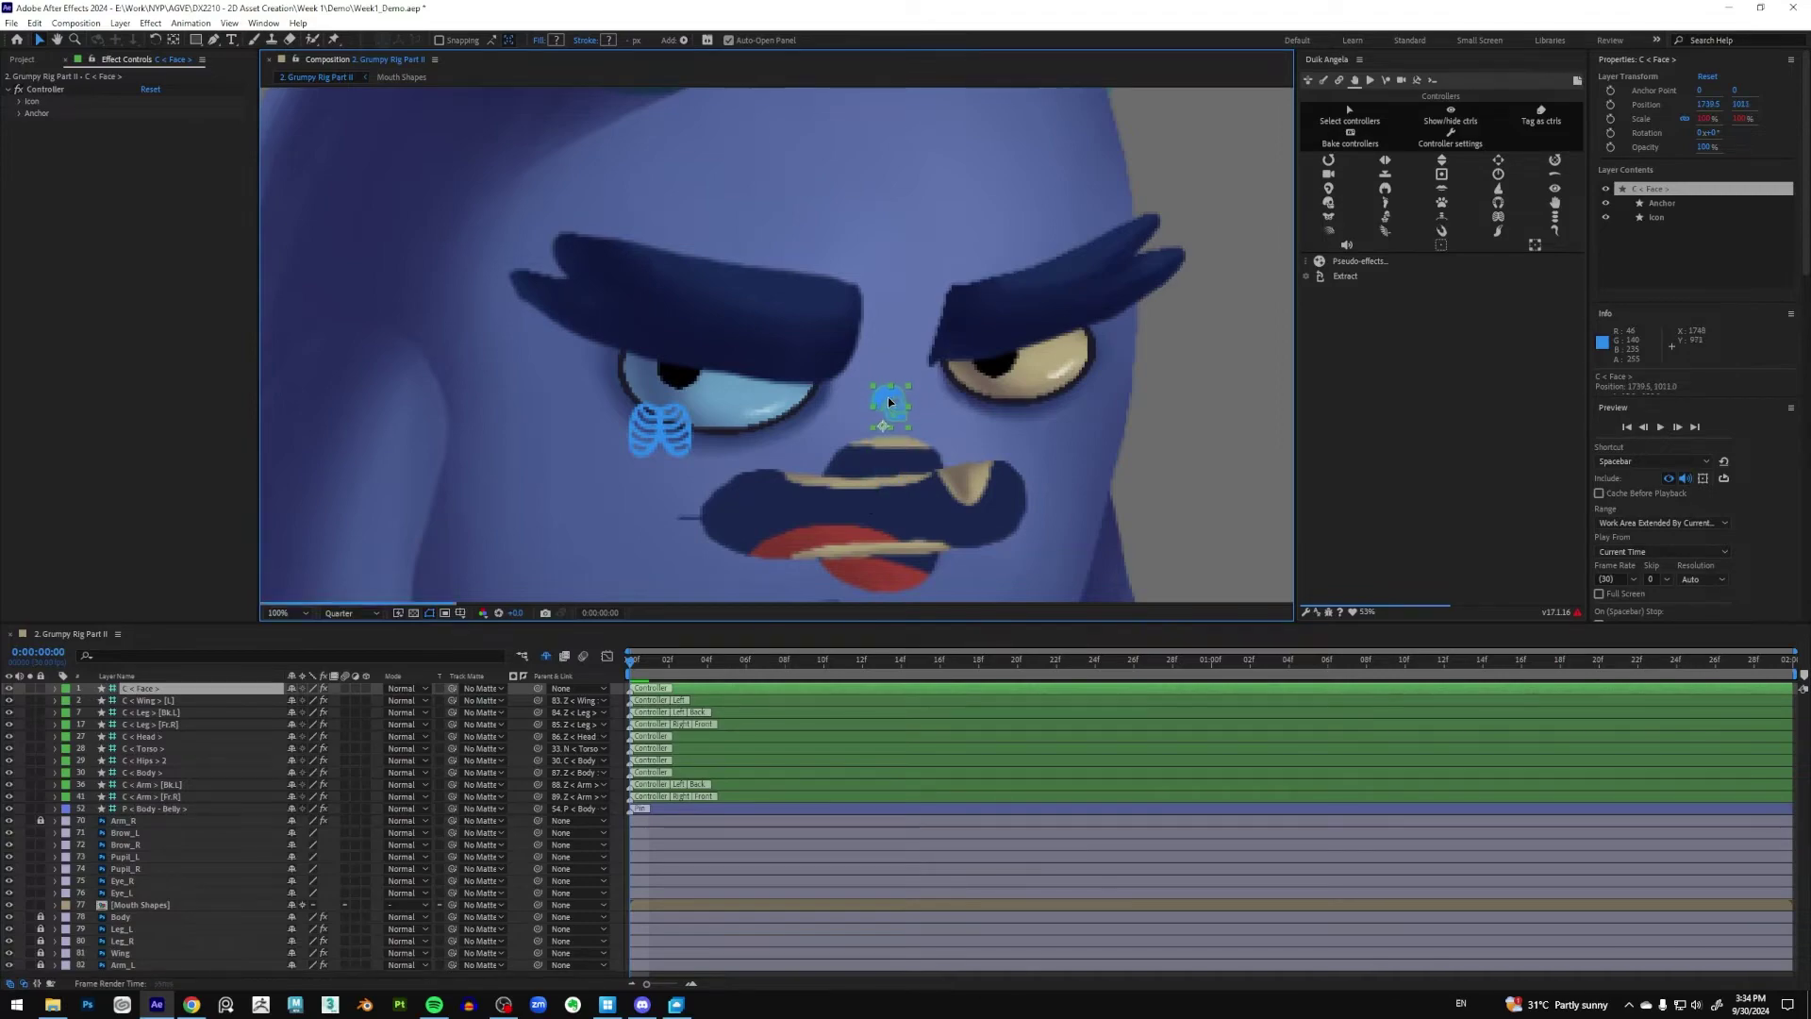
{"action": "key", "text": "comma"}
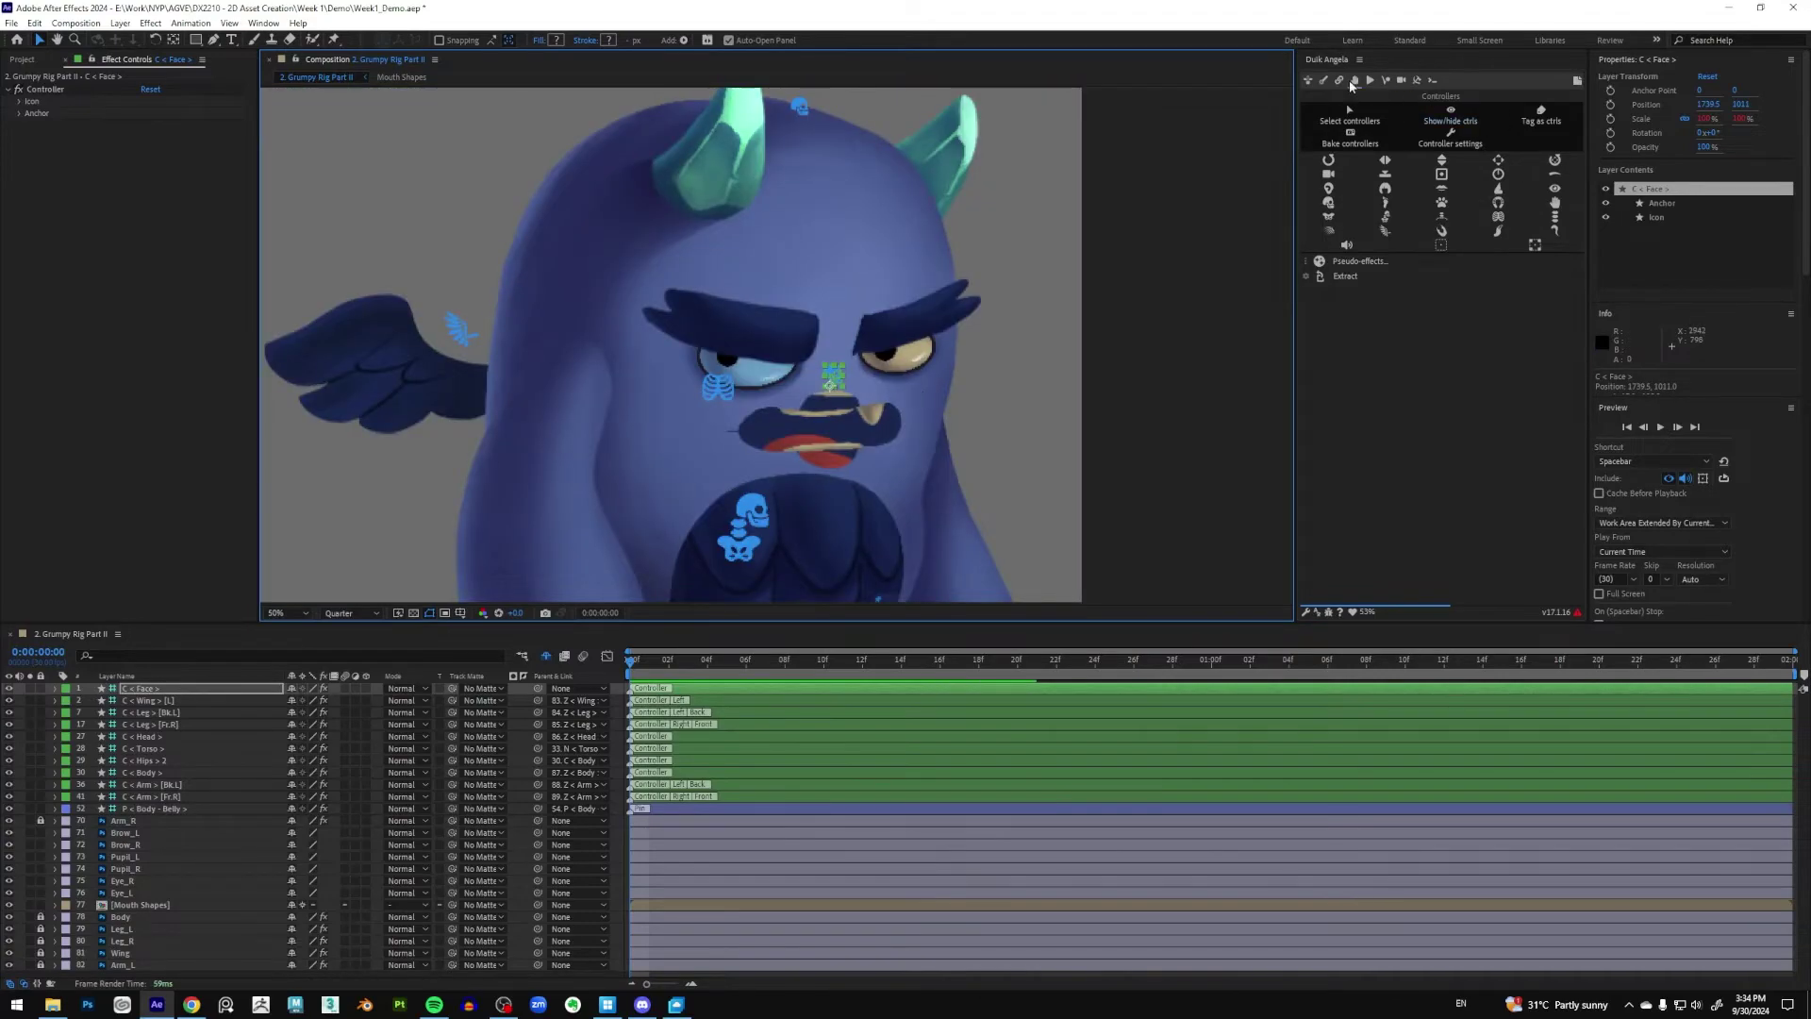
{"action": "left_click", "coordinate": [1339, 80]}
{"action": "left_click", "coordinate": [1436, 134]}
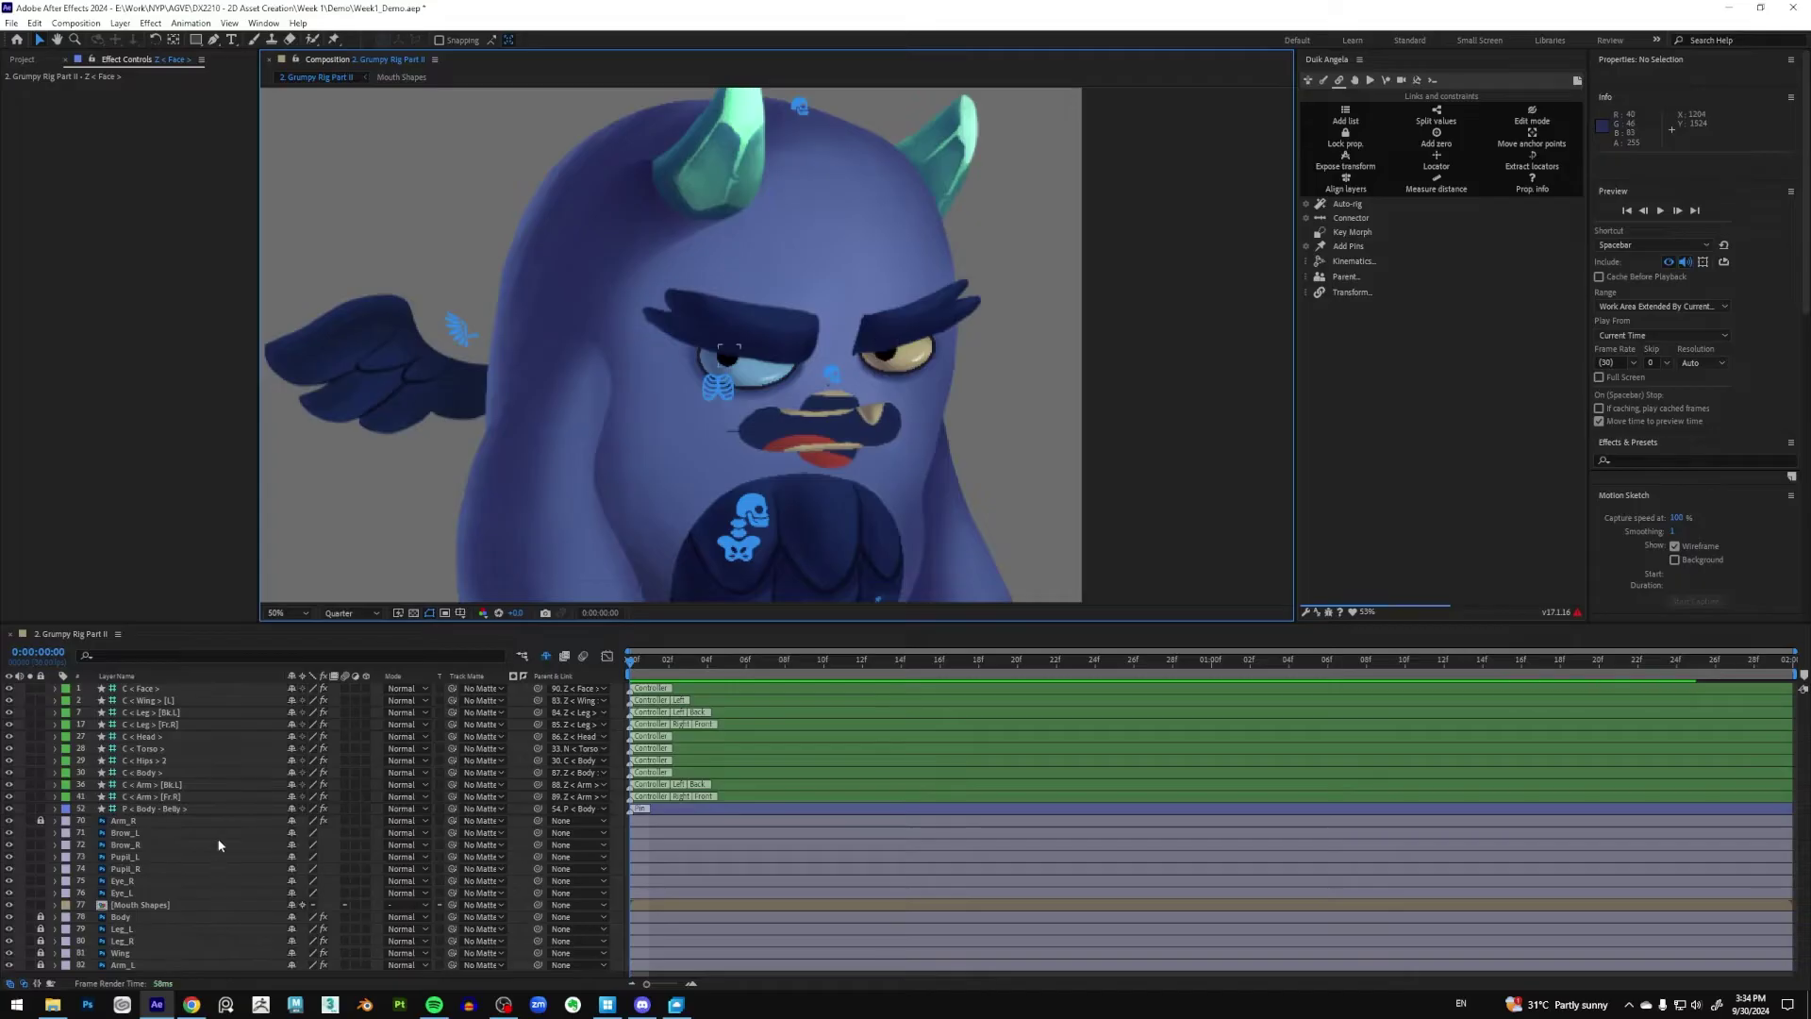
Parent the brow, pupil, eye and Mouth Shapes layers to C < Face >, and parent C < Face > to C < Body >
{"action": "left_click", "coordinate": [145, 831]}
{"action": "left_click", "coordinate": [140, 902], "text": "shift"}
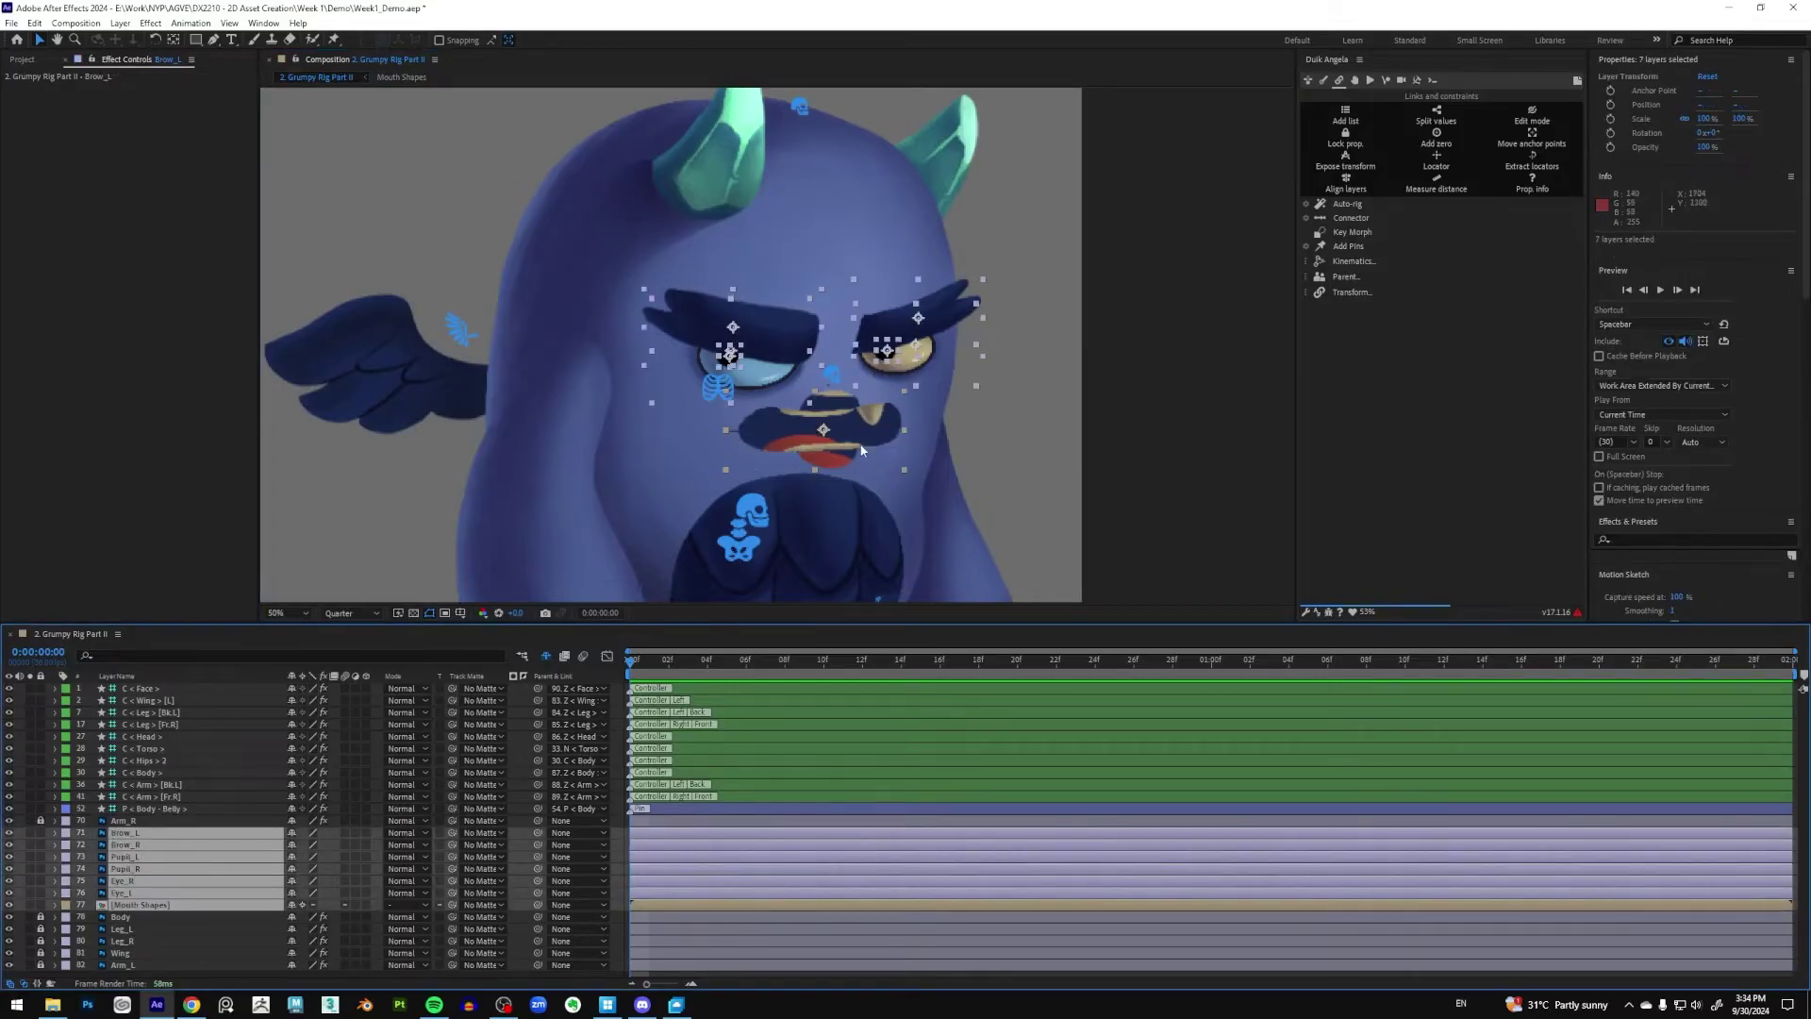
{"action": "left_click_drag", "start_coordinate": [537, 842], "coordinate": [161, 695]}
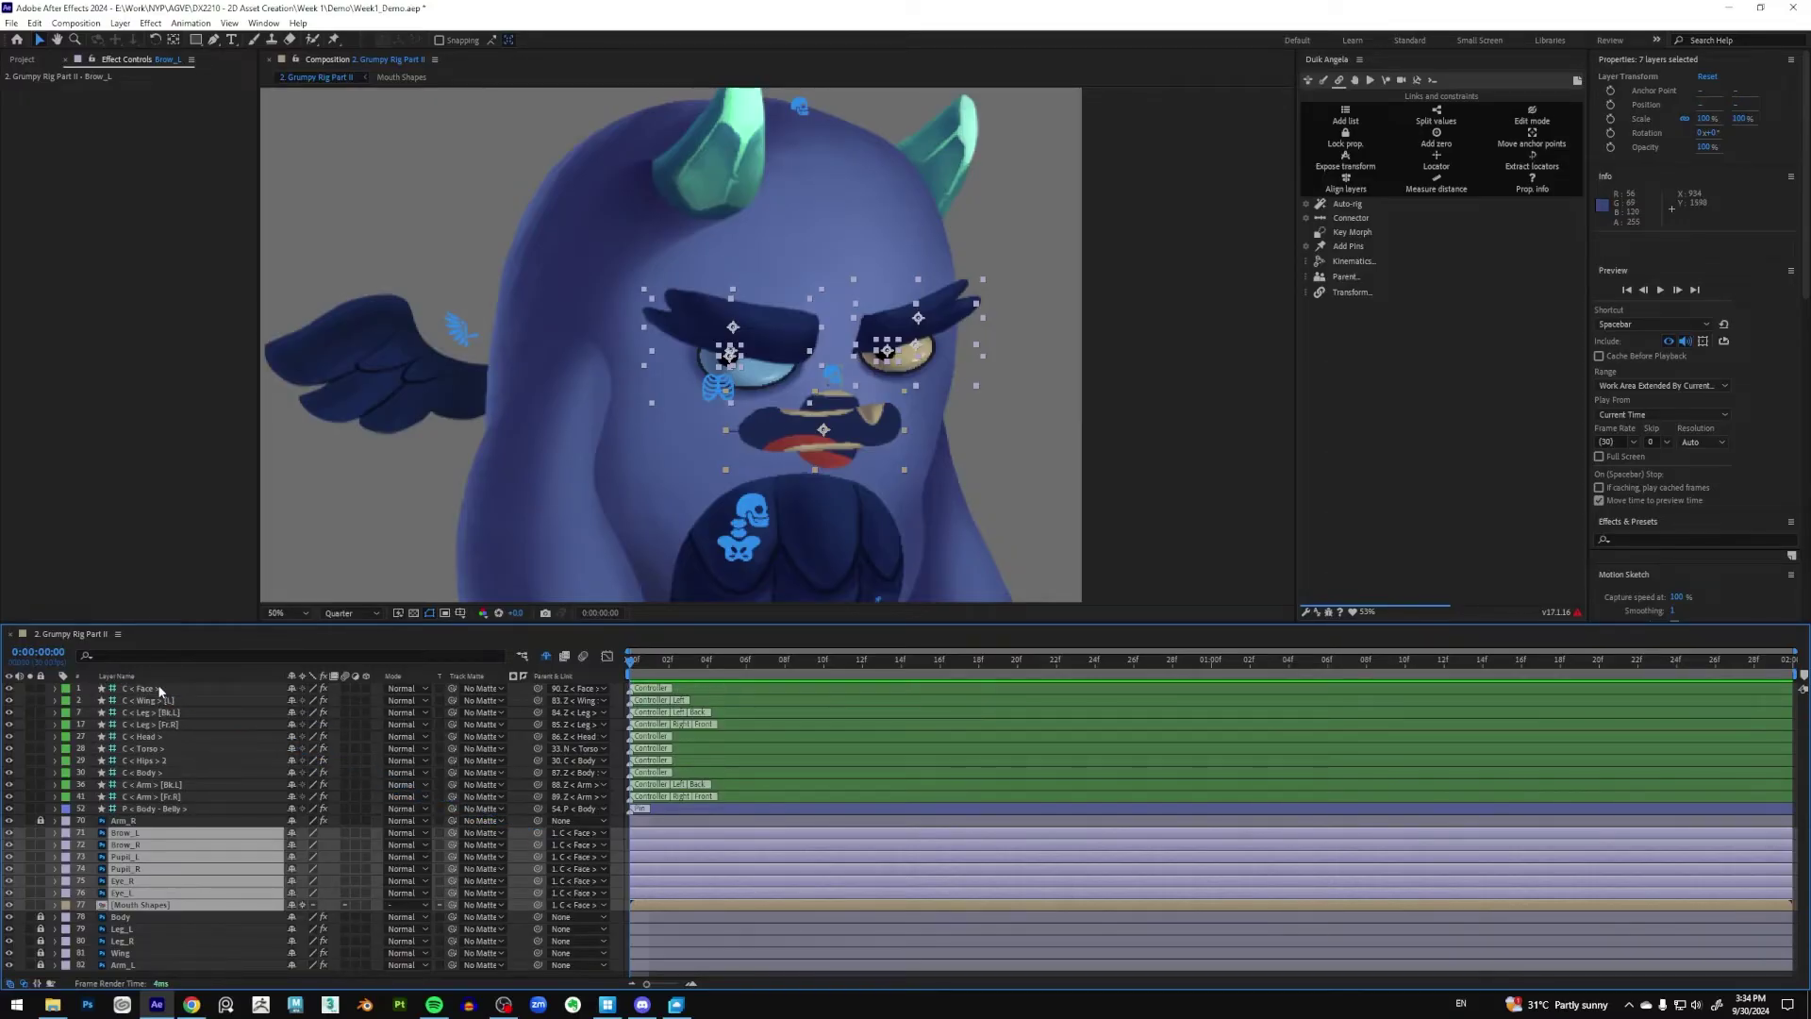
{"action": "left_click", "coordinate": [159, 691]}
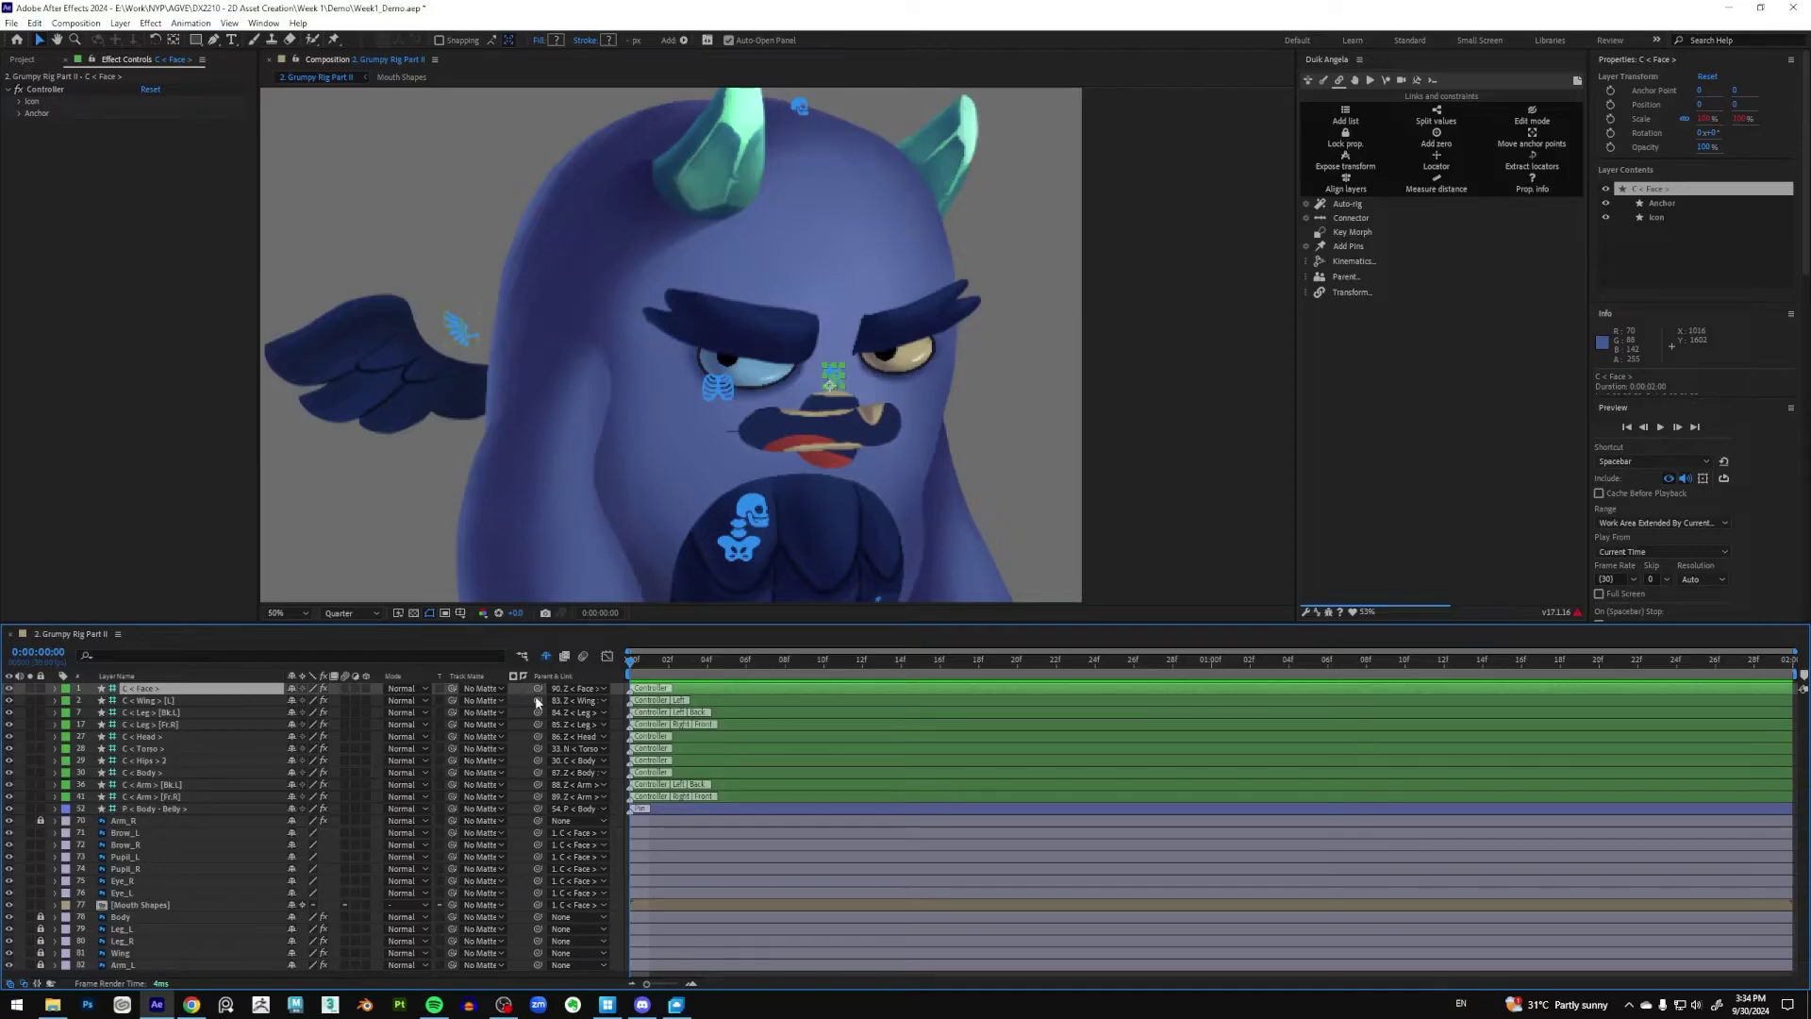
{"action": "left_click_drag", "start_coordinate": [537, 692], "coordinate": [162, 775]}
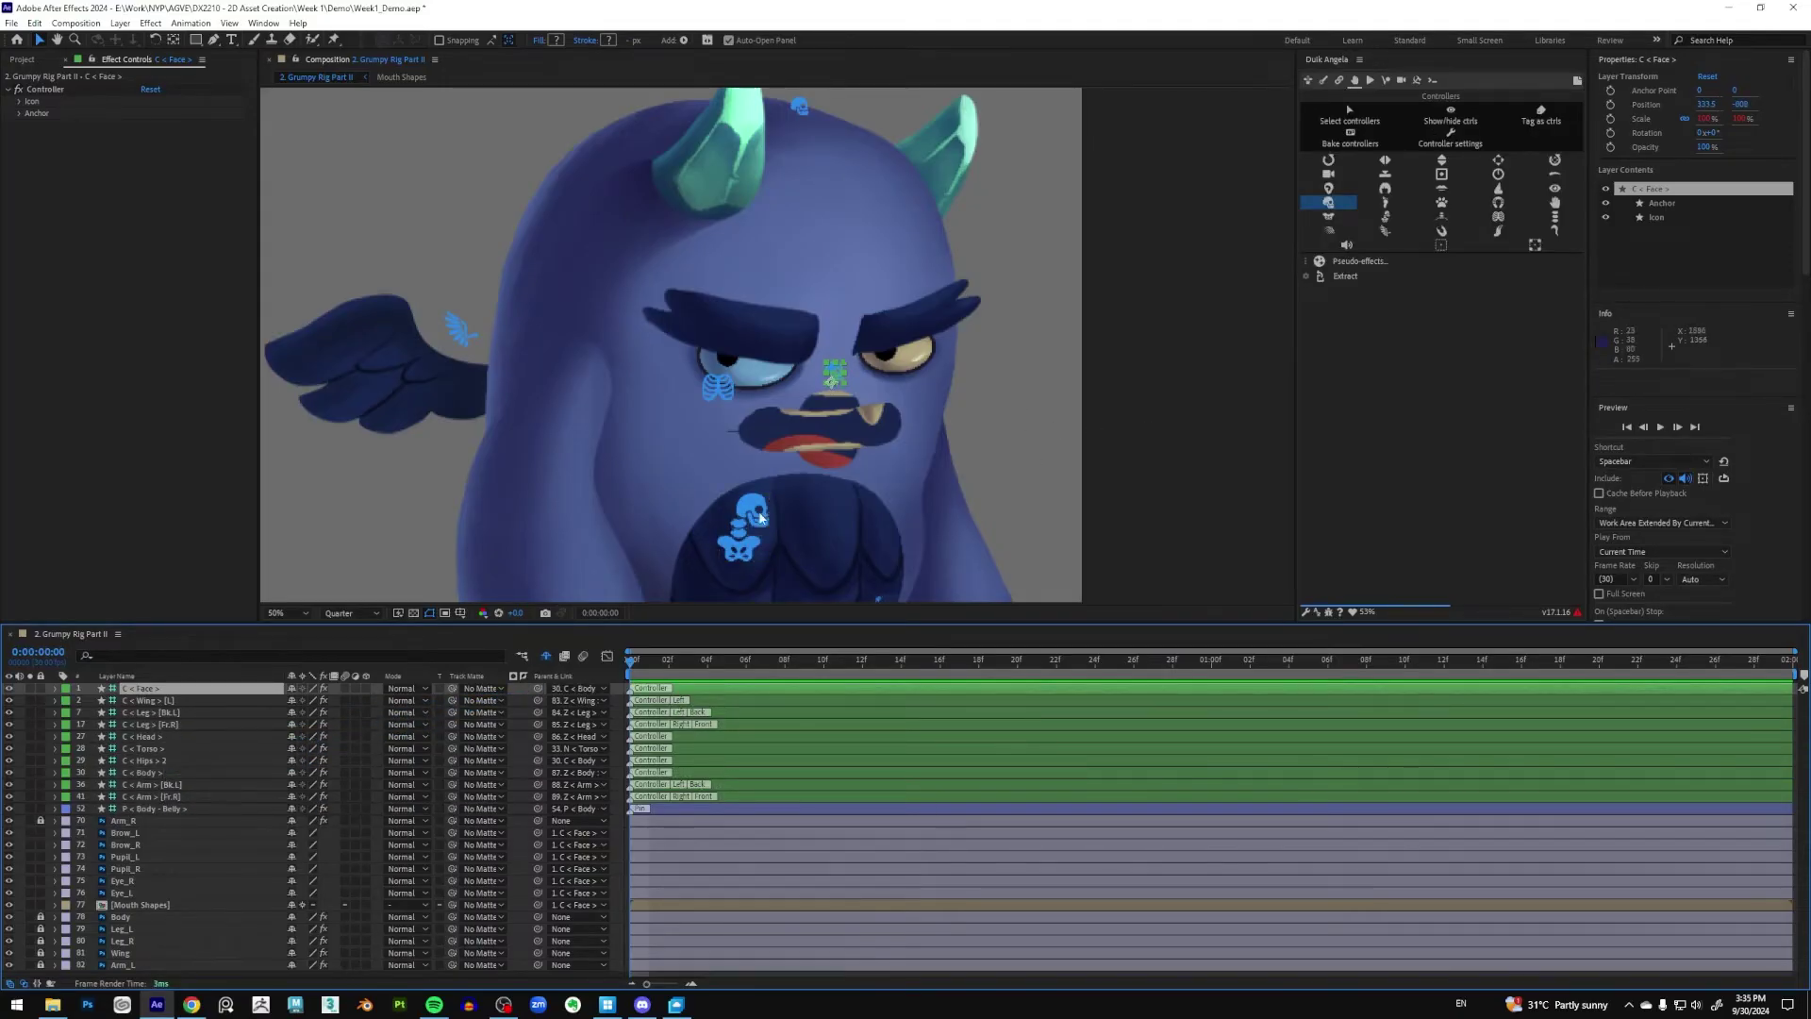
Try moving the C < Body > controller to test whether the face follows, and undo the move
{"action": "left_click", "coordinate": [759, 547]}
{"action": "left_click_drag", "start_coordinate": [757, 521], "coordinate": [719, 526]}
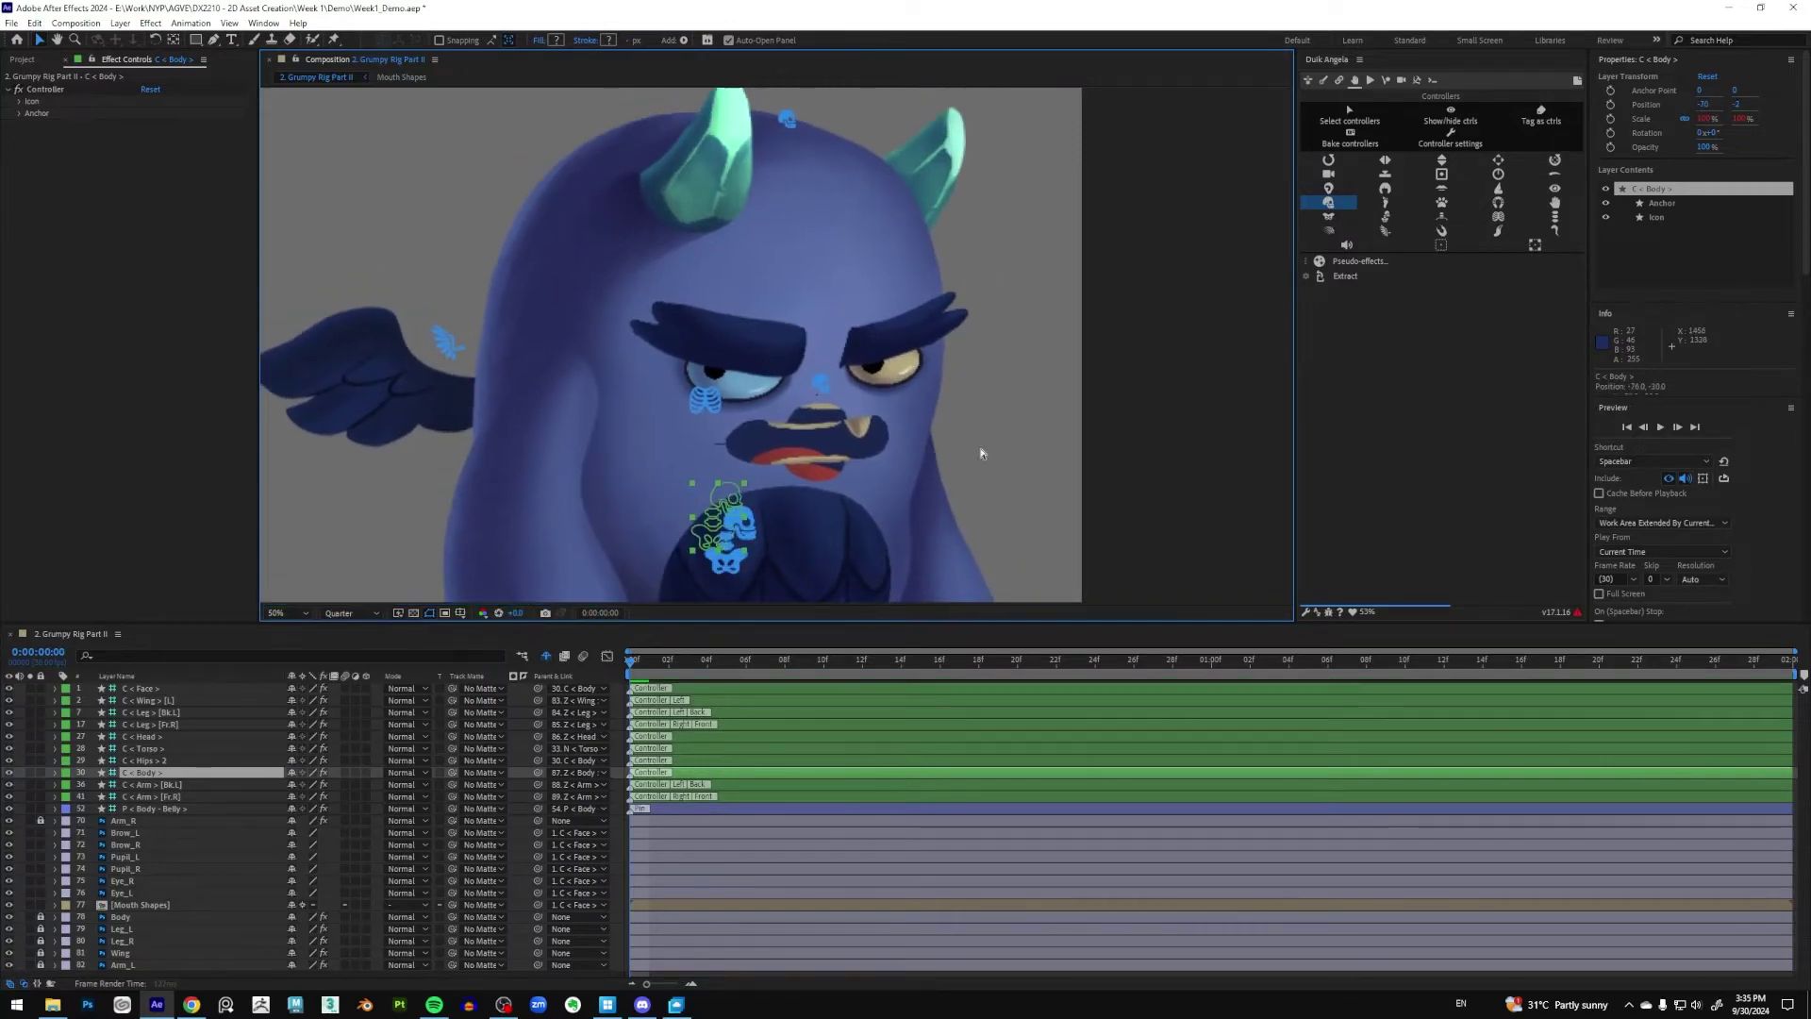
{"action": "key", "text": "ctrl+z"}
Change the C < Face > controller's icon colour to red and enlarge the icon slightly
{"action": "left_click", "coordinate": [999, 400]}
{"action": "left_click", "coordinate": [834, 370]}
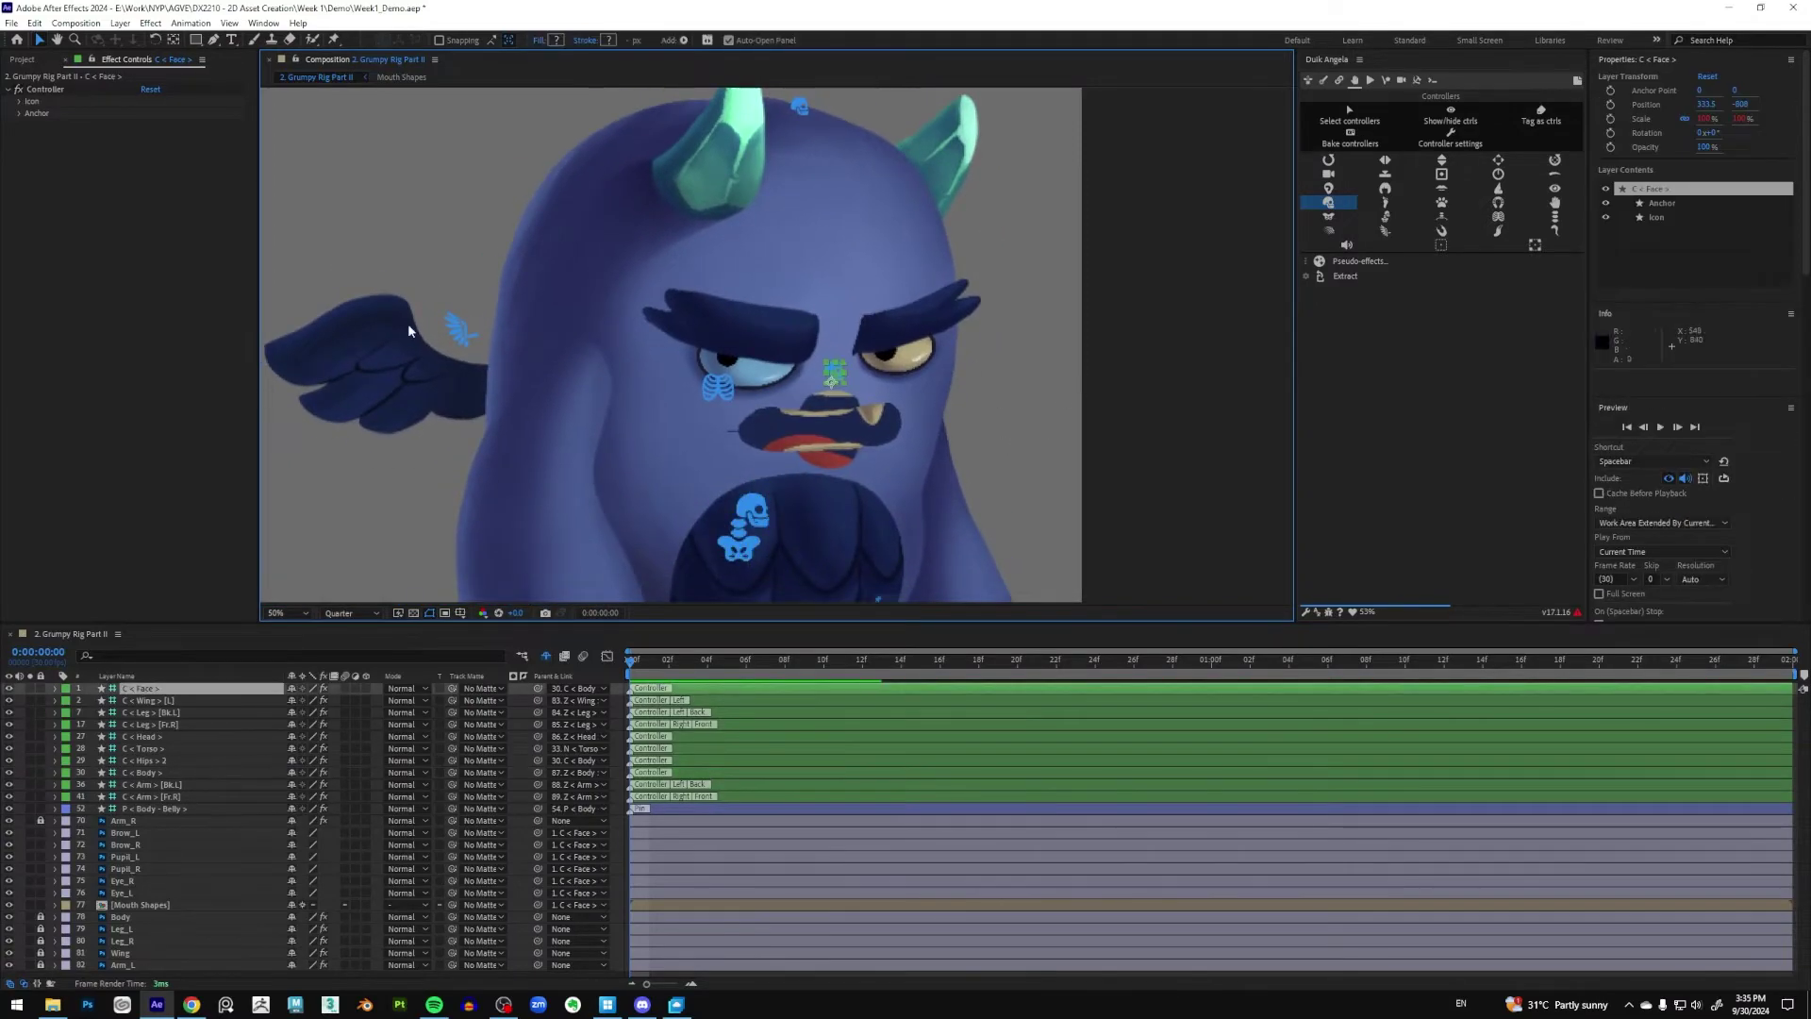
{"action": "left_click", "coordinate": [19, 101]}
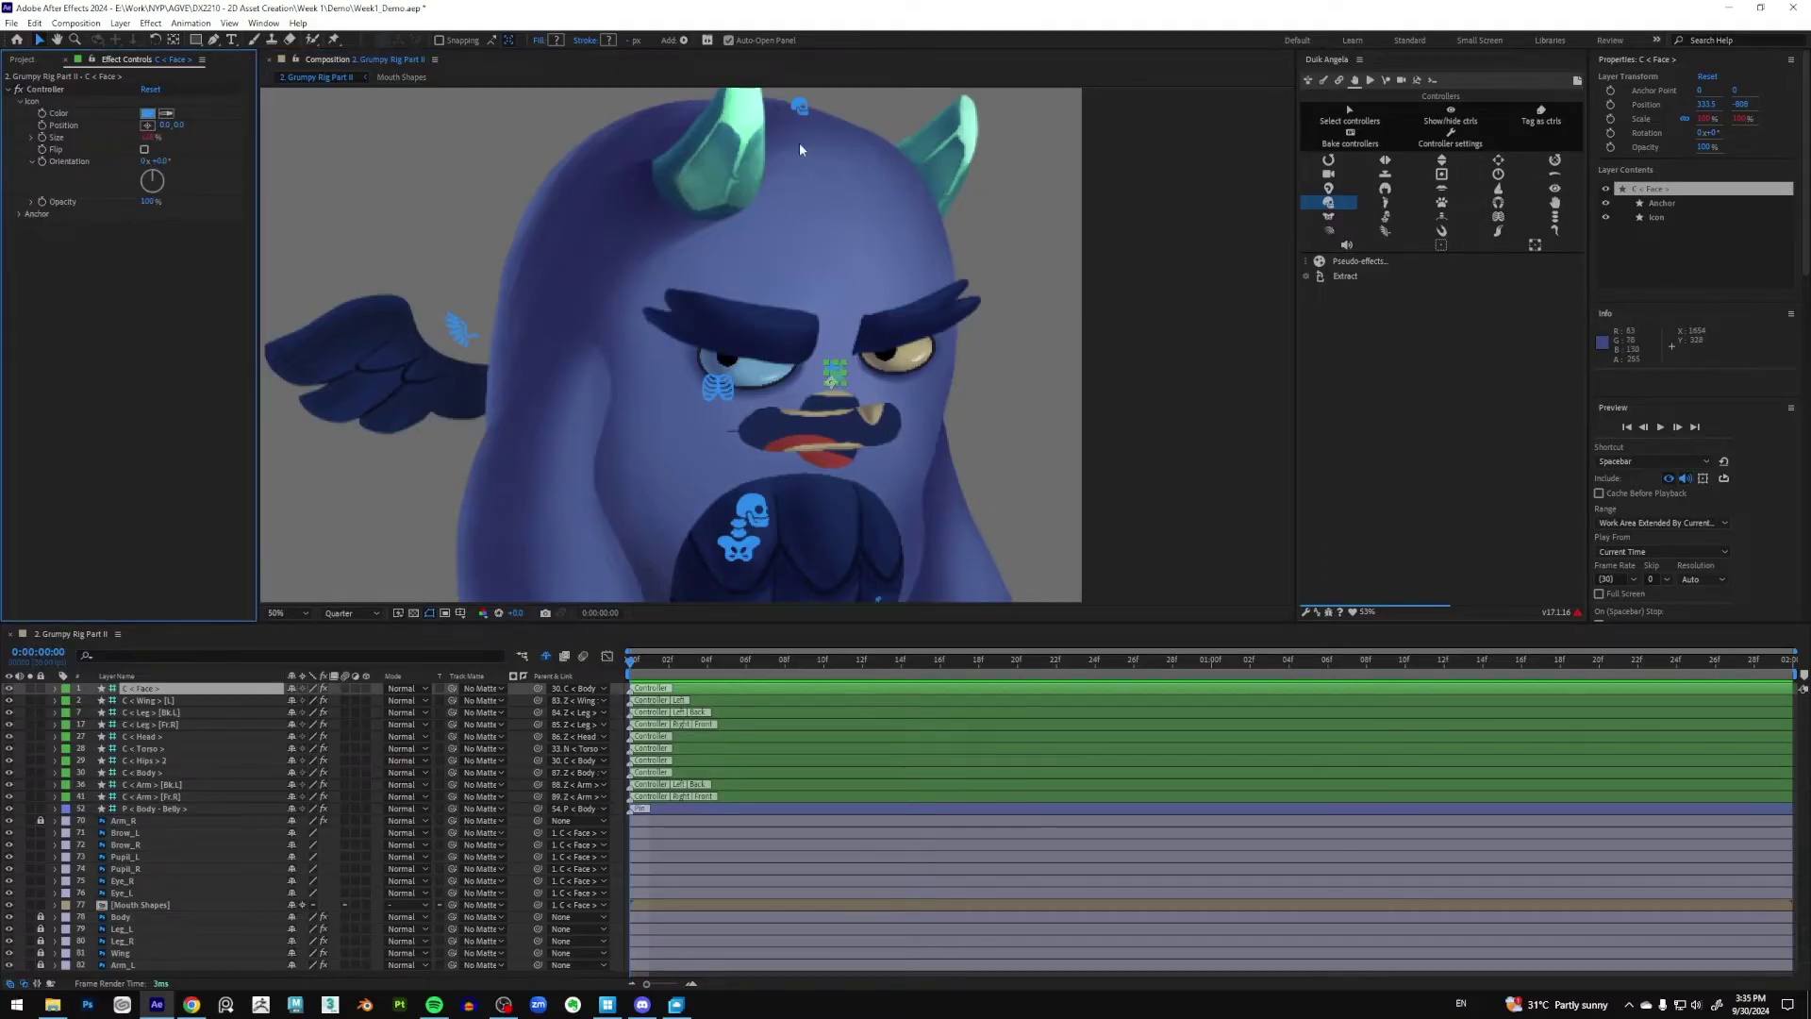
{"action": "left_click", "coordinate": [147, 115]}
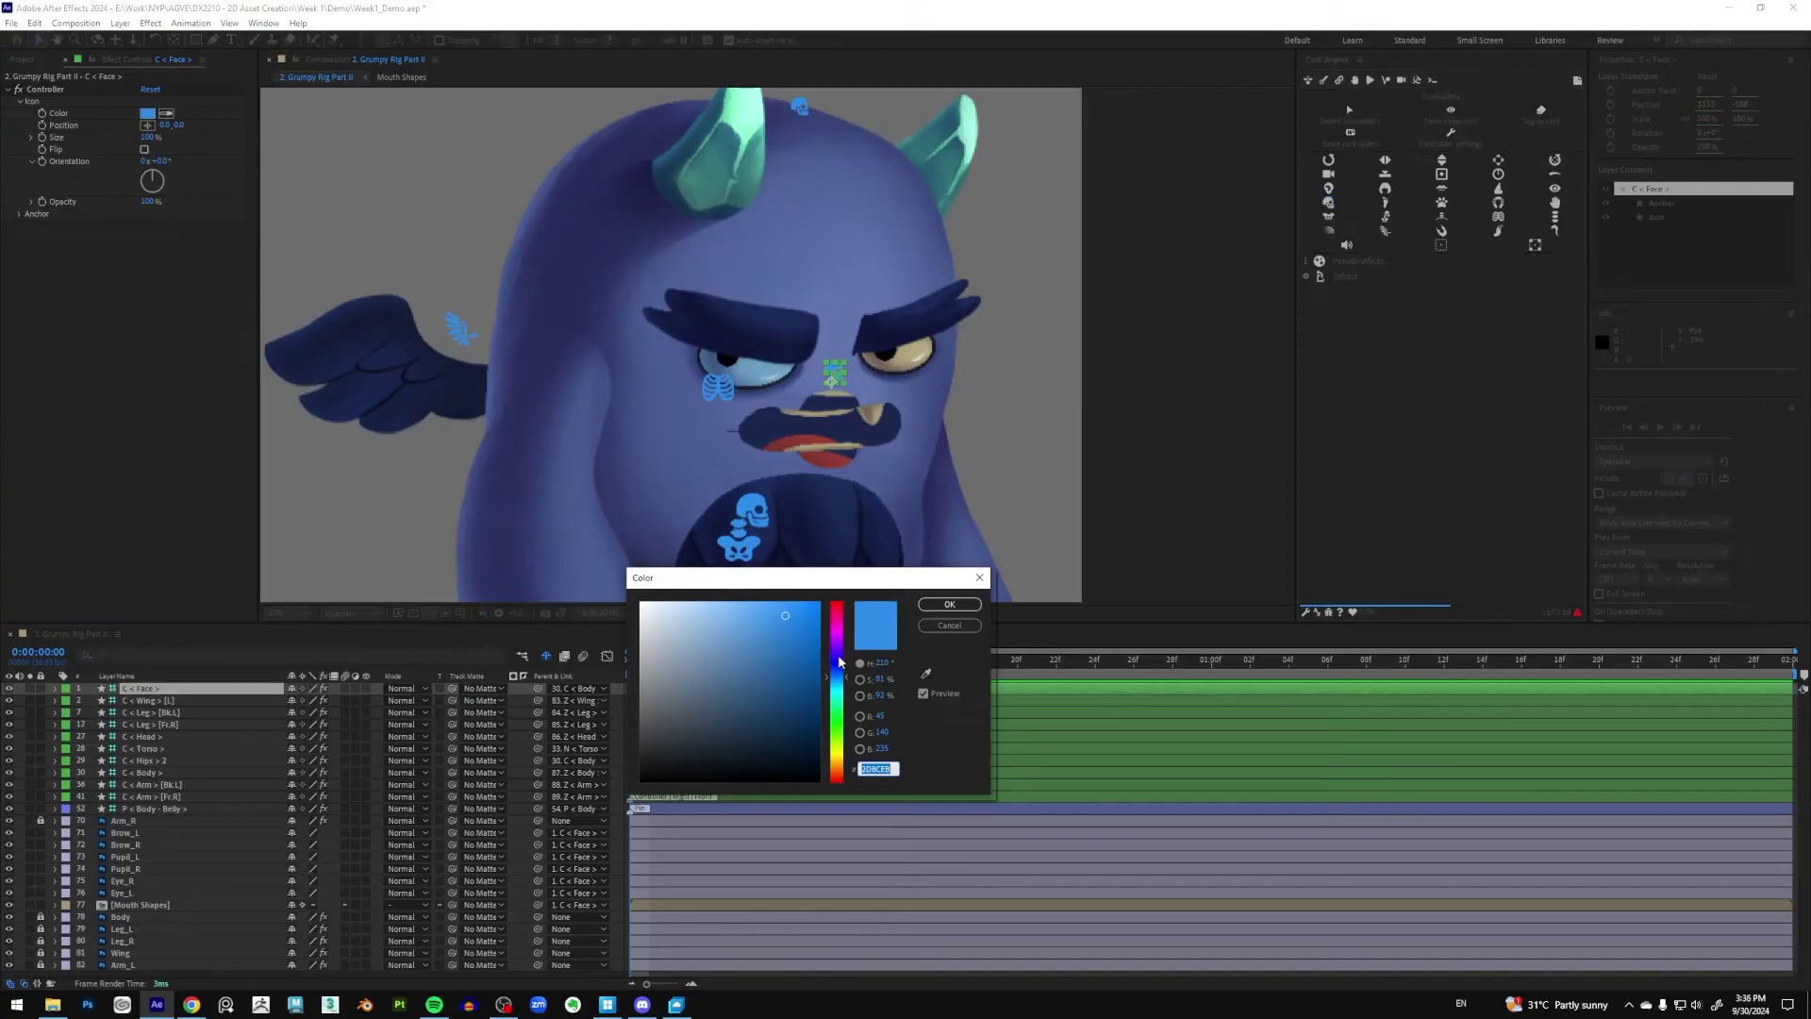
{"action": "left_click_drag", "start_coordinate": [838, 663], "coordinate": [837, 602]}
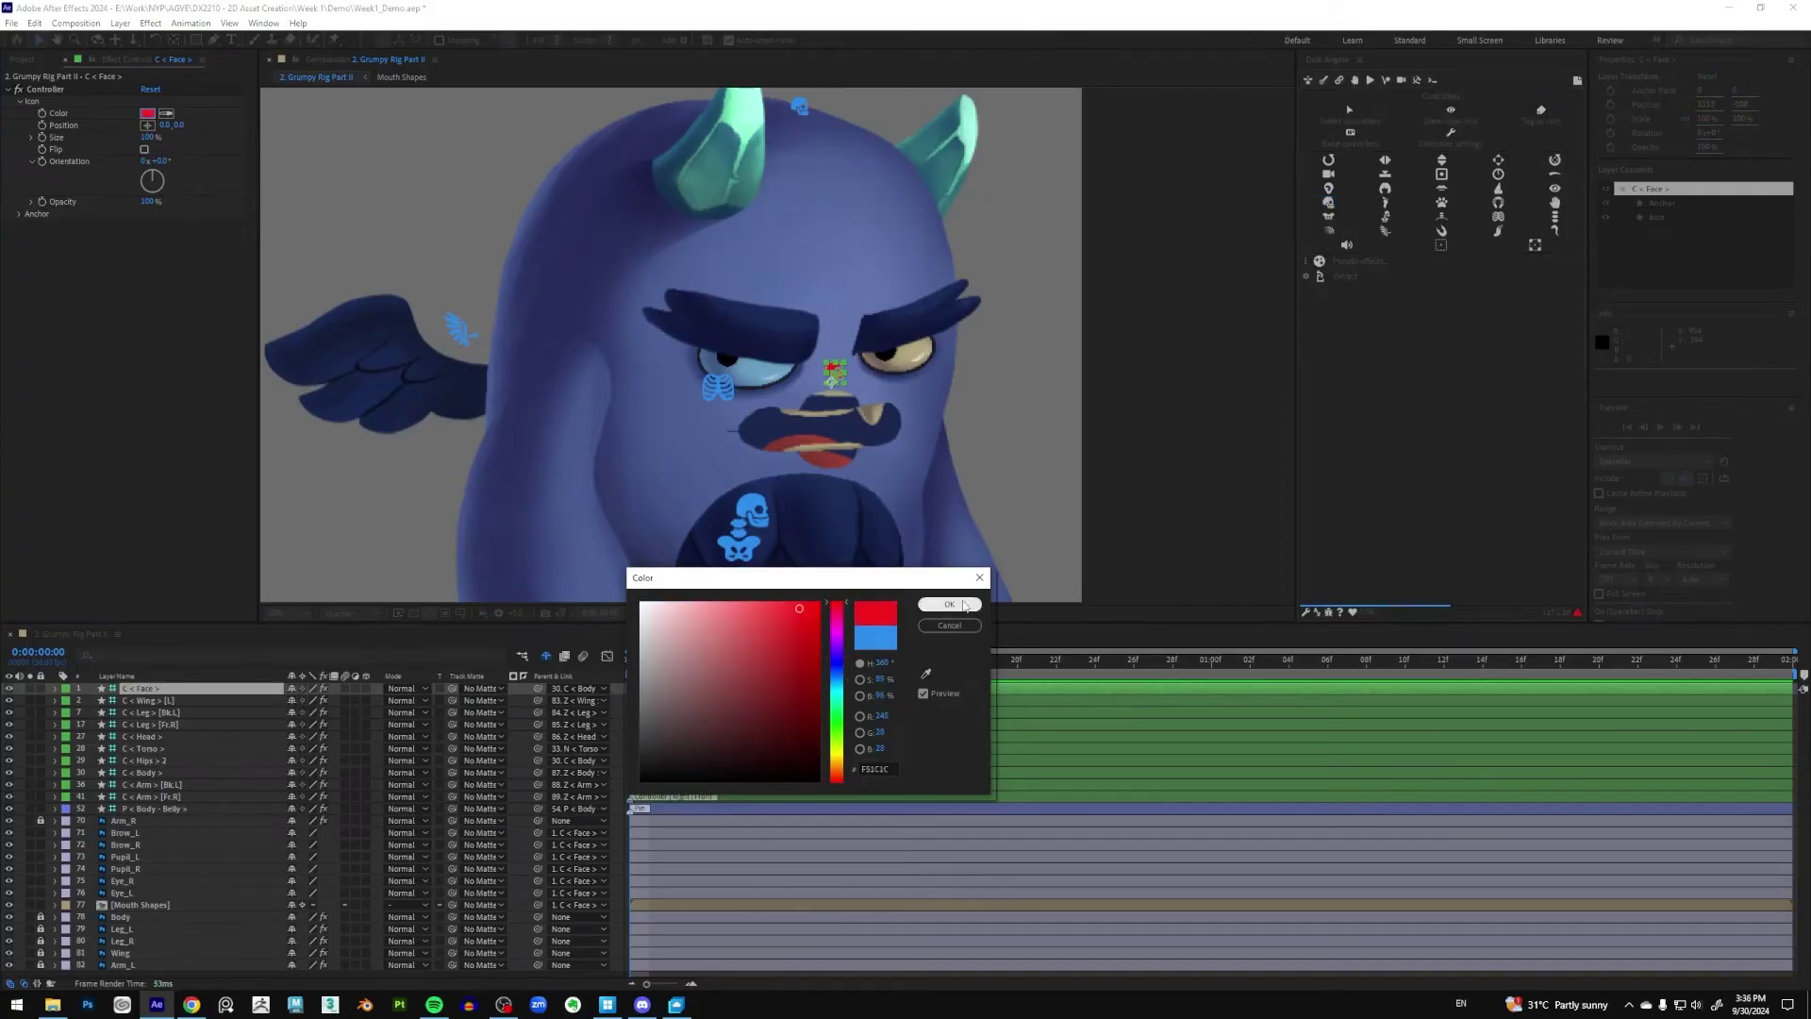
{"action": "left_click", "coordinate": [949, 604]}
{"action": "left_click_drag", "start_coordinate": [151, 137], "coordinate": [153, 137]}
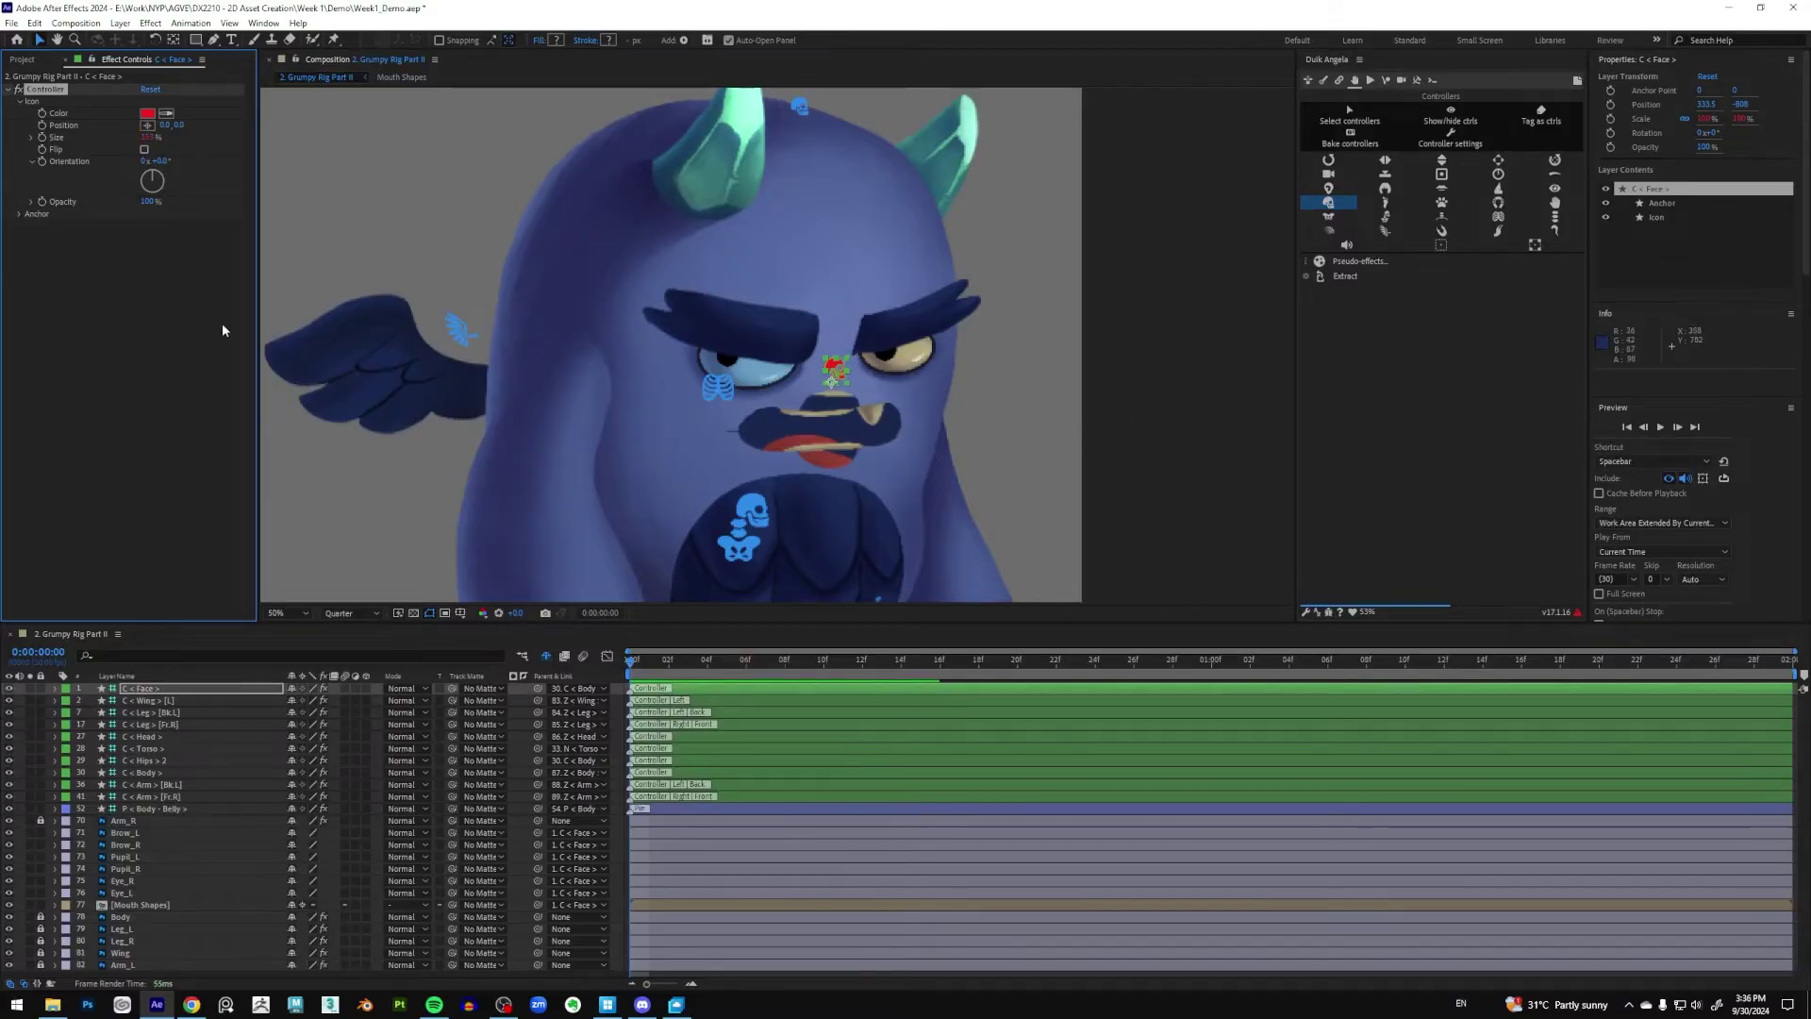
{"action": "left_click", "coordinate": [180, 692]}
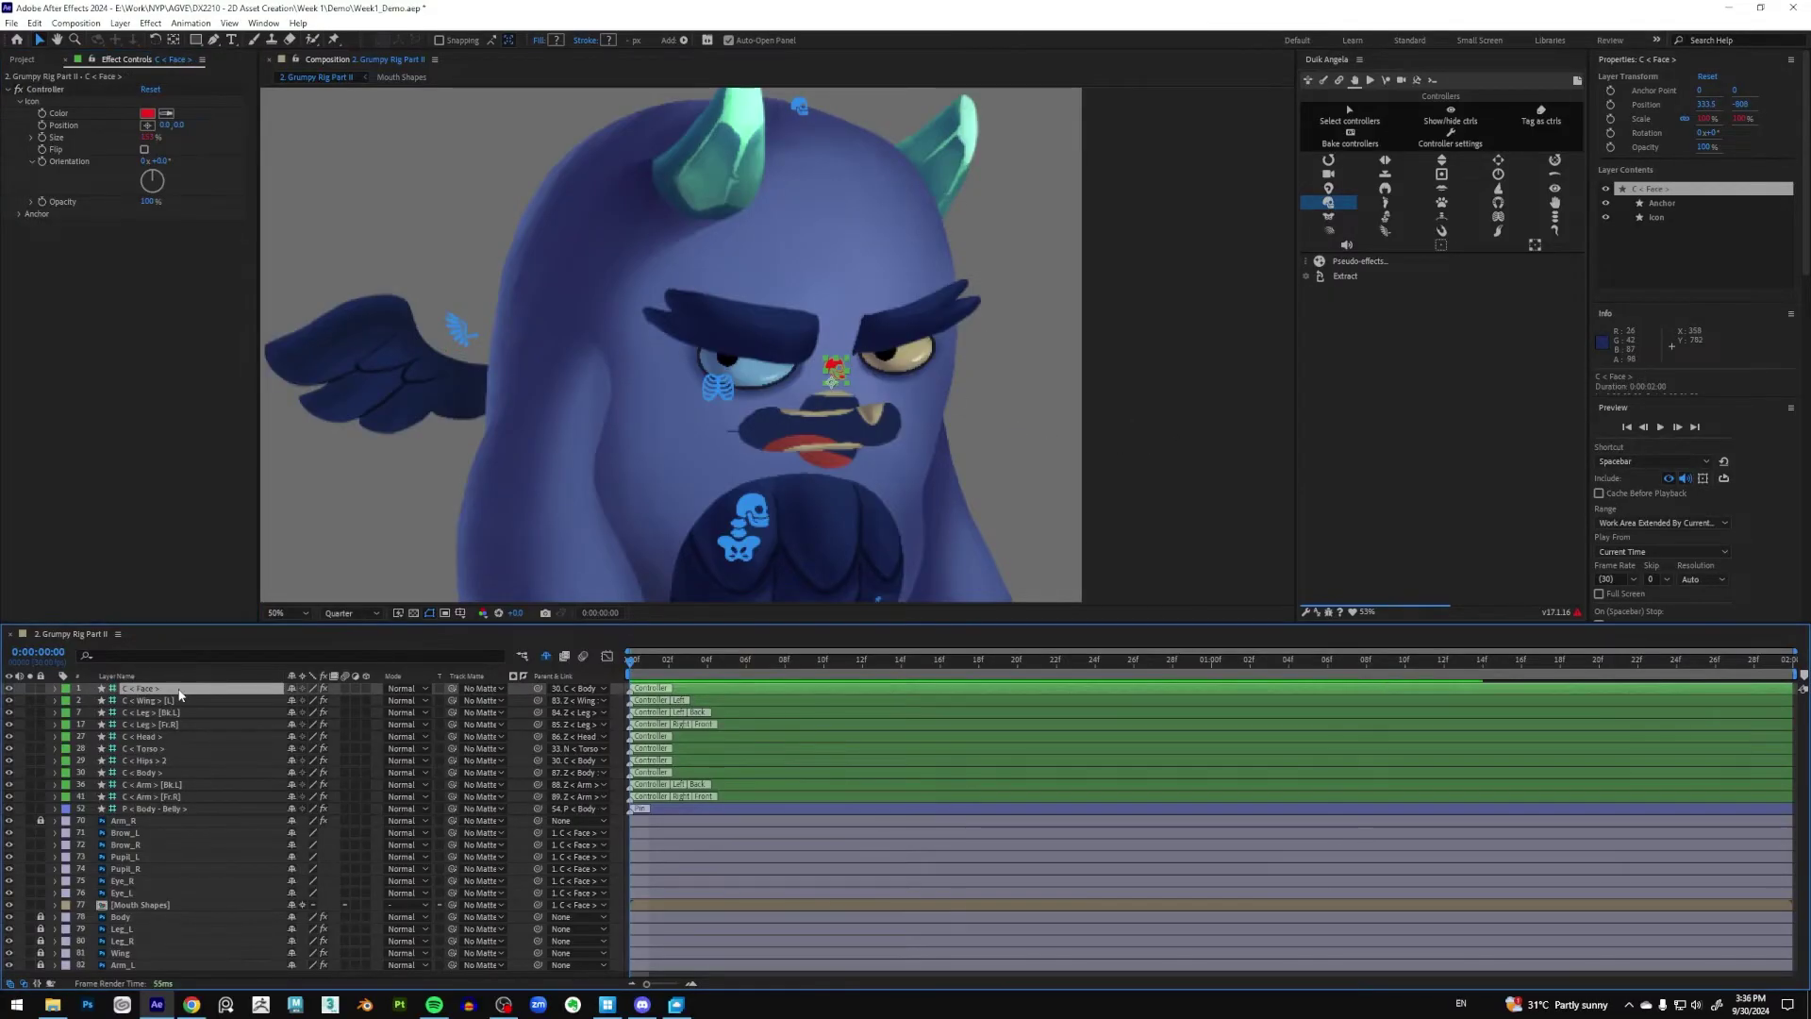
Check the C < Face > controller's Position and add a zero to the controller
{"action": "key", "text": "p"}
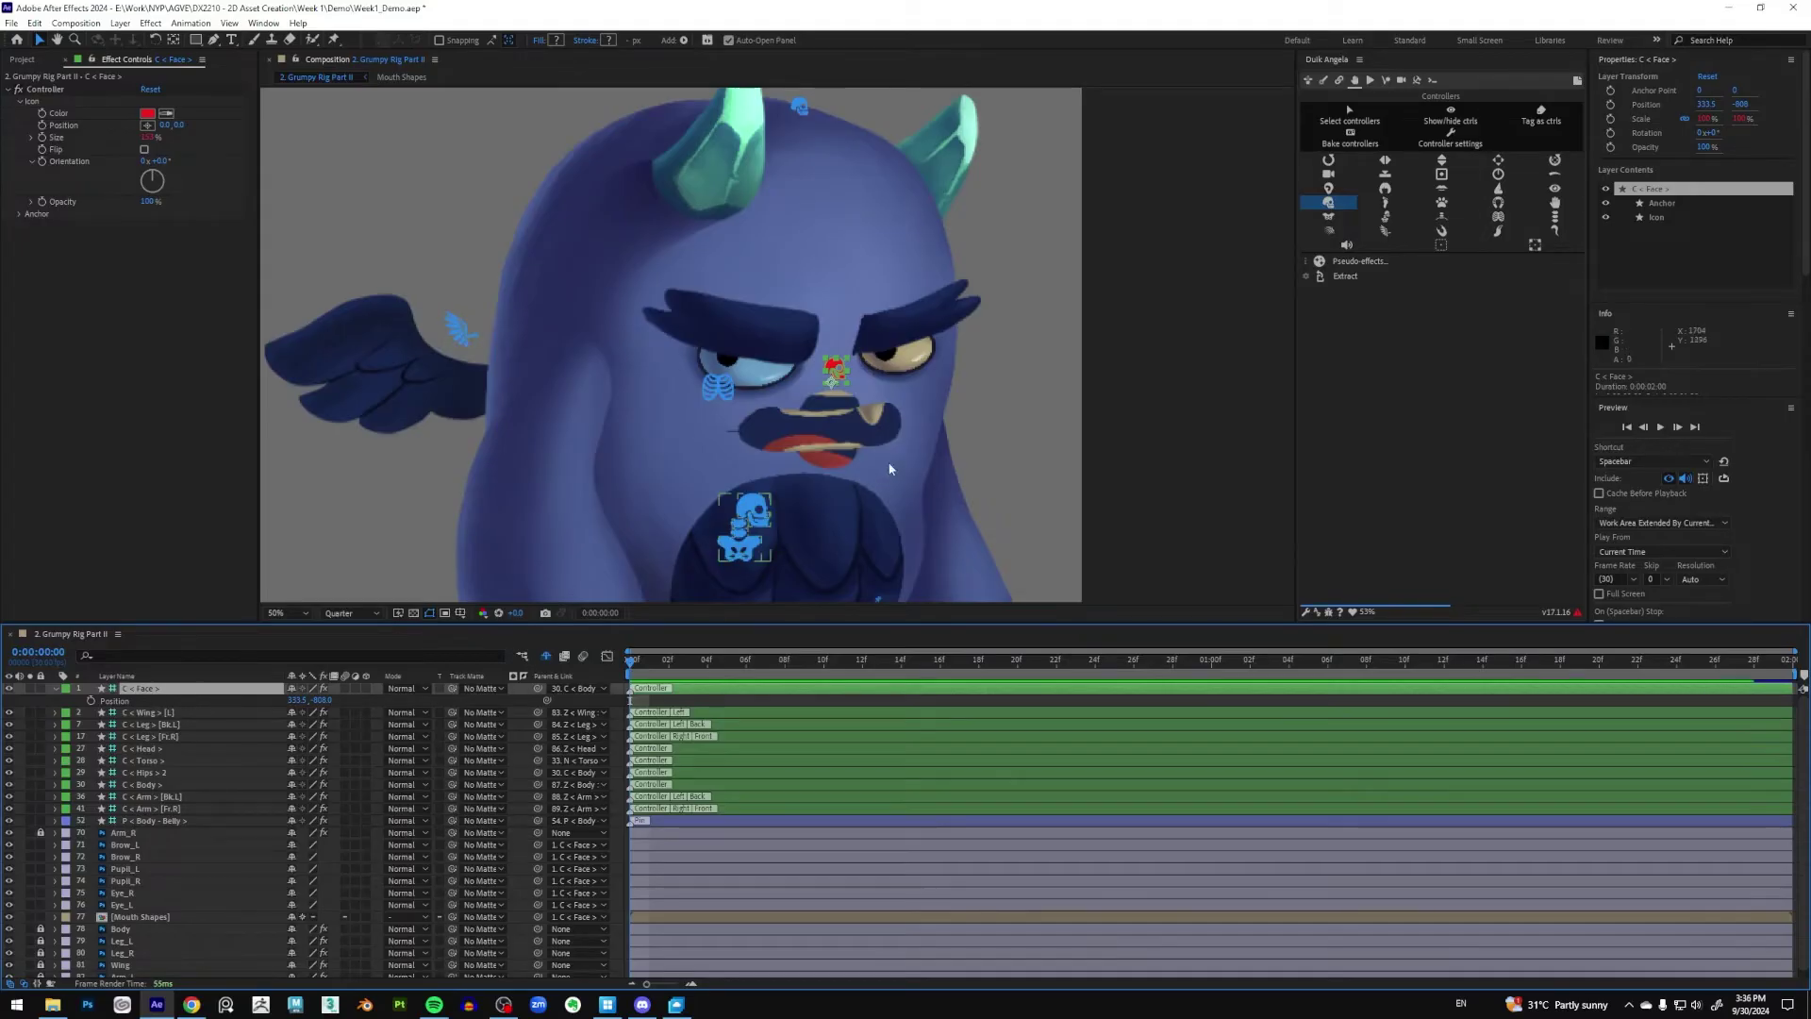
{"action": "key", "text": "p"}
{"action": "left_click", "coordinate": [1340, 81]}
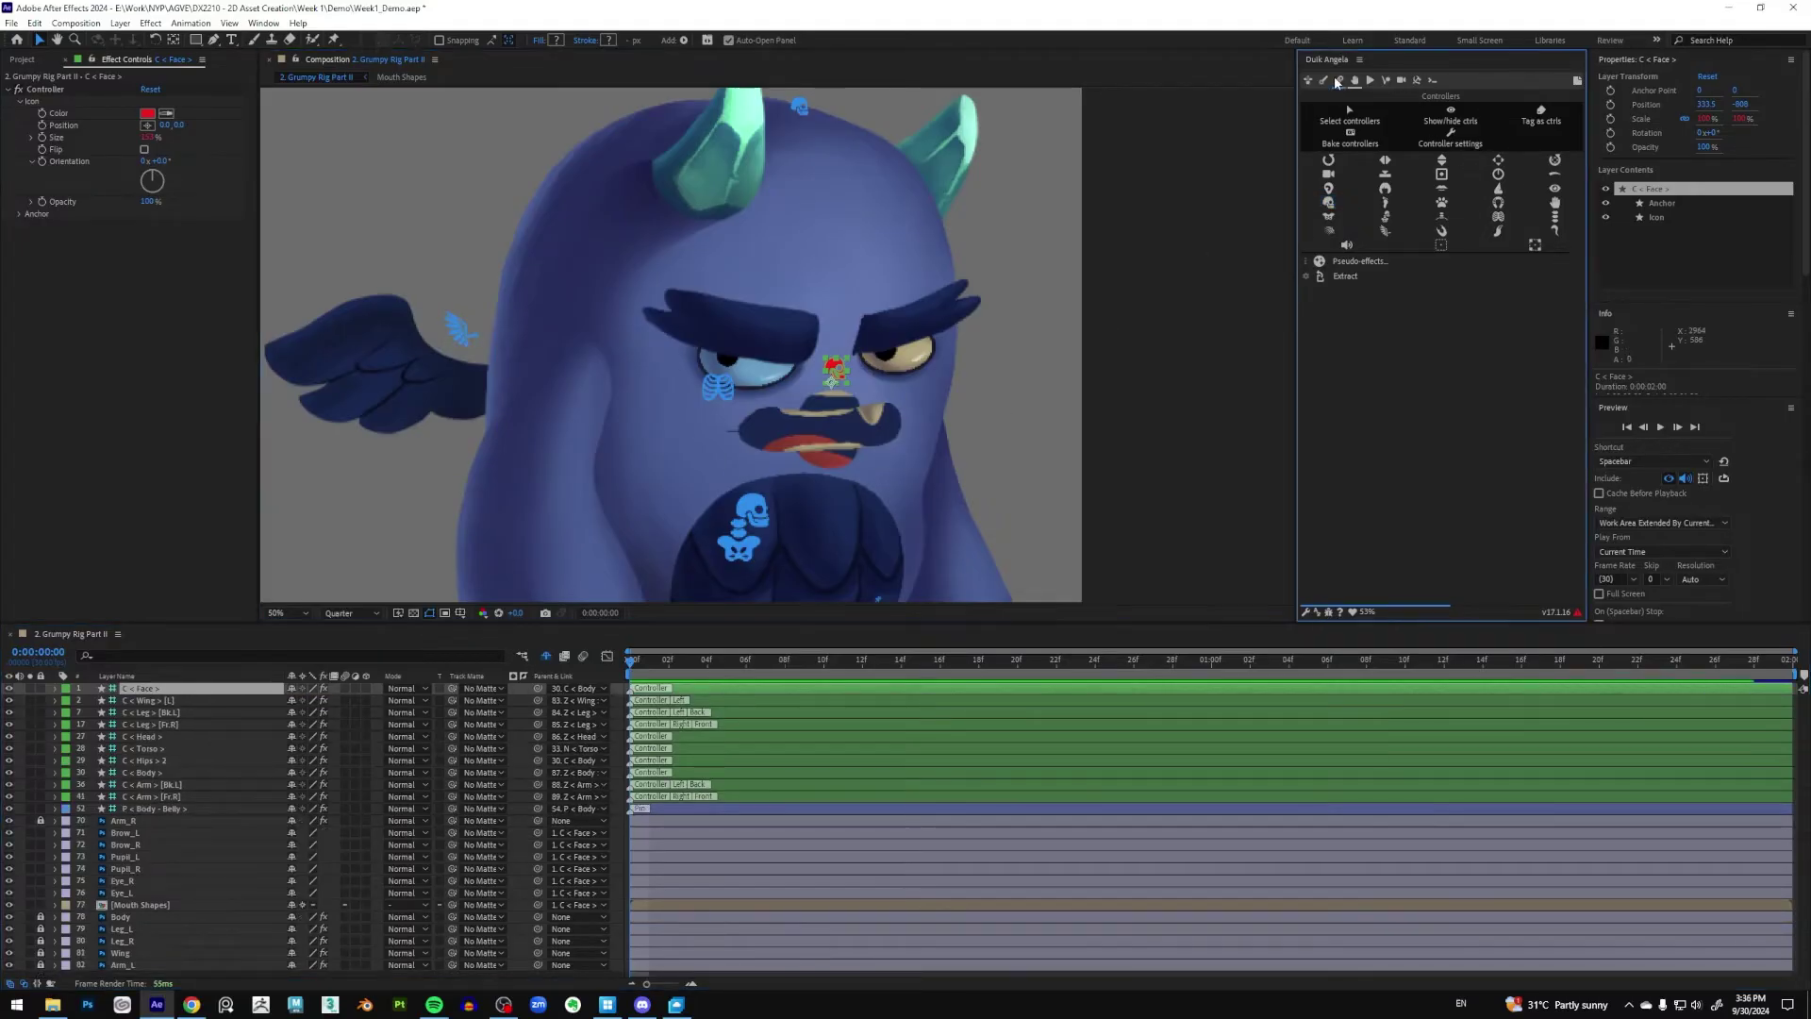
{"action": "left_click", "coordinate": [1436, 141]}
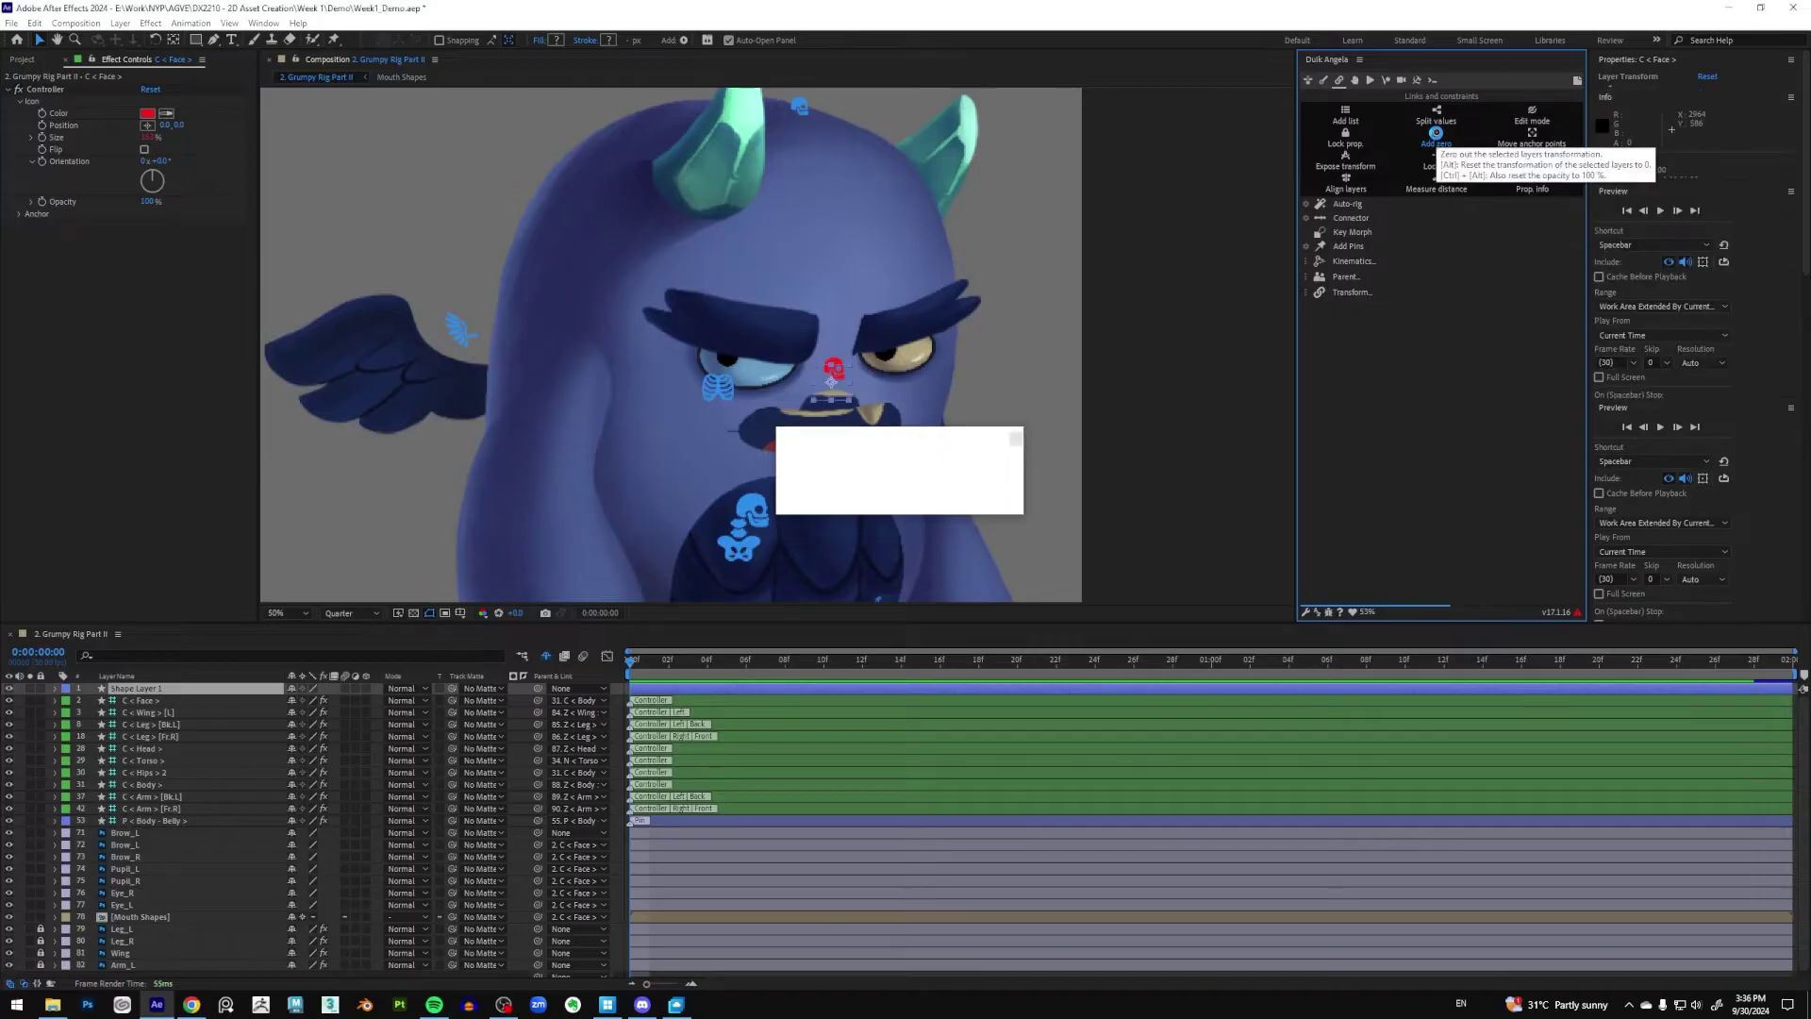
{"action": "left_click", "coordinate": [132, 687]}
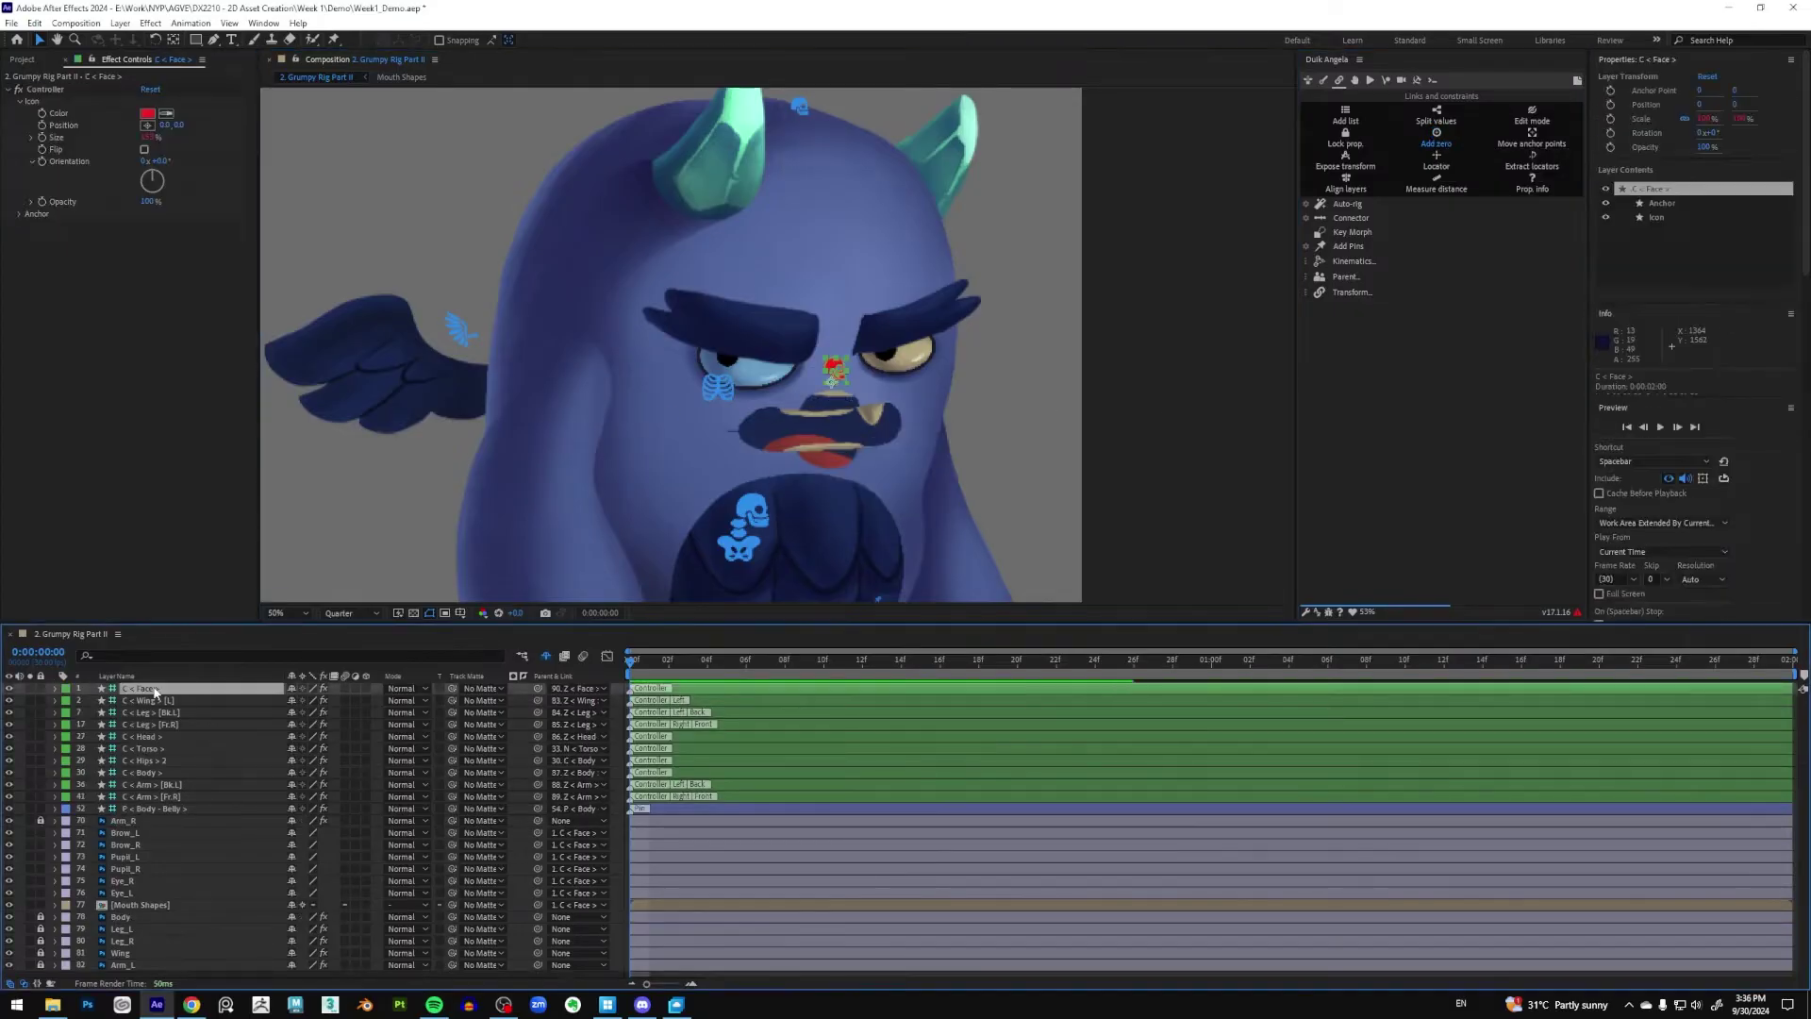
Try moving the C < Body > and C < Face > controllers to test the face rig, undoing each move
{"action": "left_click", "coordinate": [745, 544]}
{"action": "mouse_move", "coordinate": [746, 544]}
{"action": "left_mouse_down"}
{"action": "mouse_move", "coordinate": [750, 518]}
{"action": "mouse_move", "coordinate": [813, 517]}
{"action": "mouse_move", "coordinate": [766, 547]}
{"action": "mouse_move", "coordinate": [764, 531]}
{"action": "left_mouse_up"}
{"action": "key", "text": "ctrl+z"}
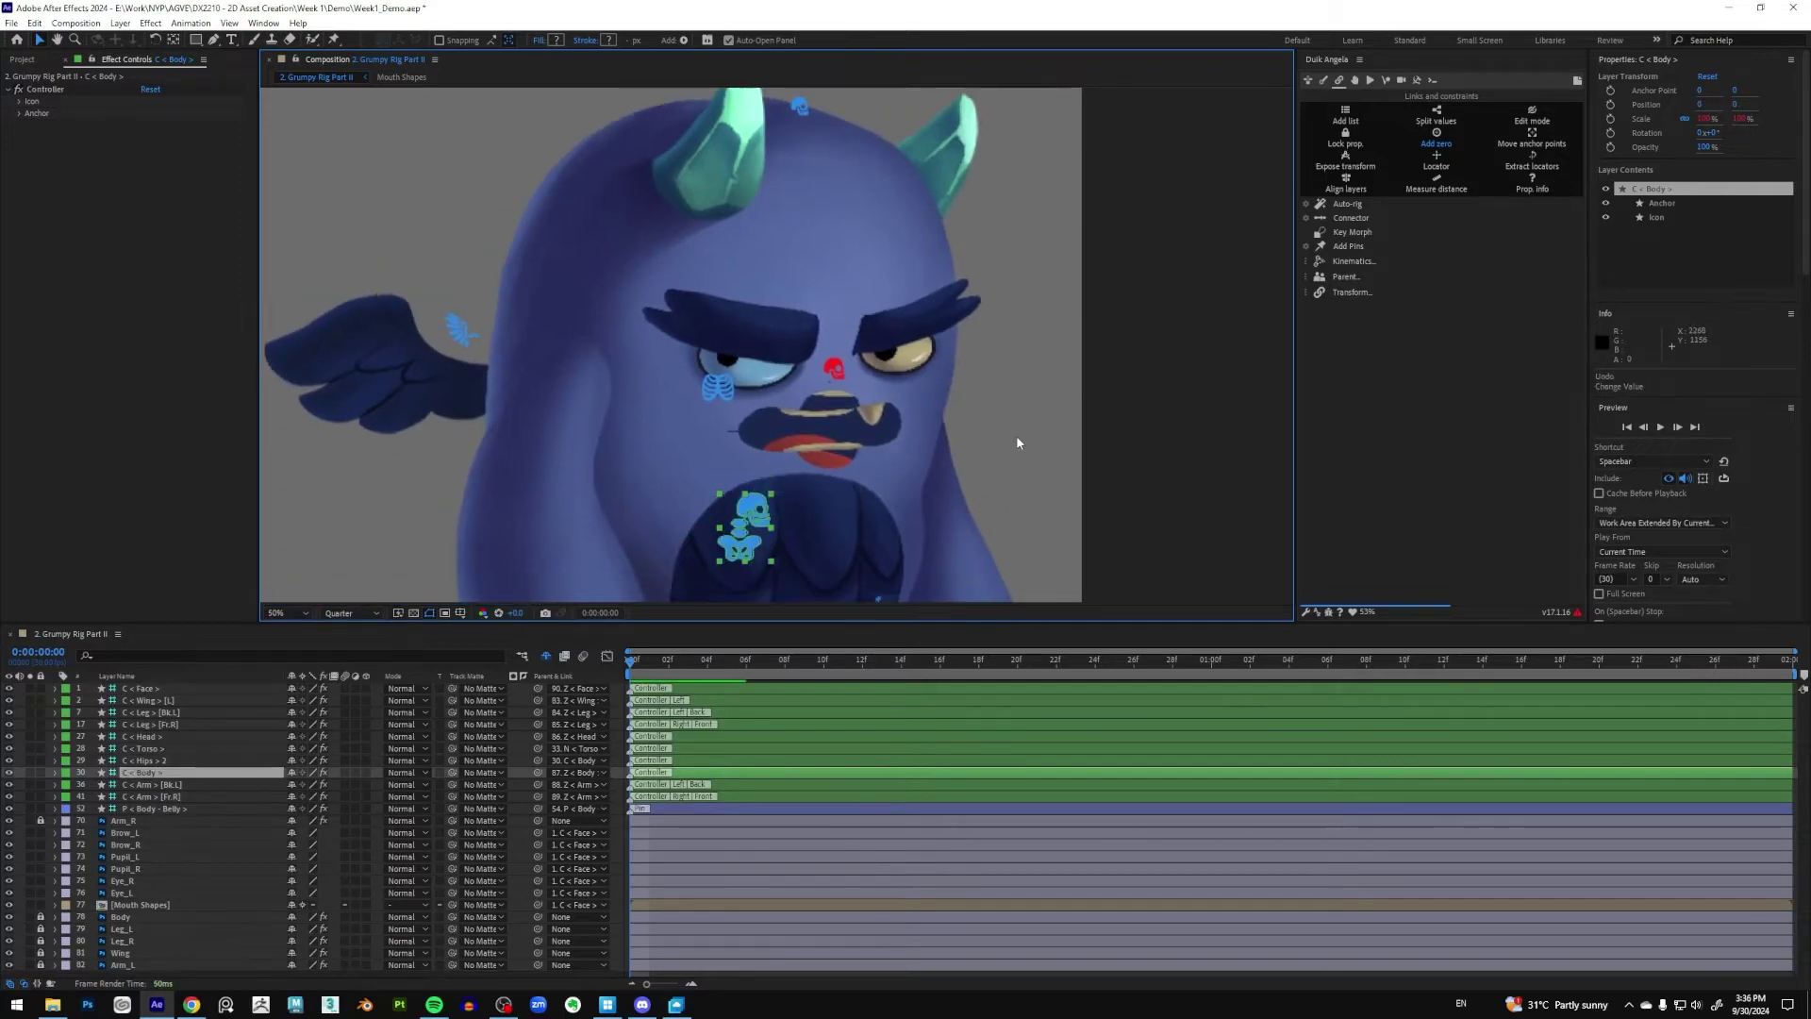
{"action": "mouse_move", "coordinate": [837, 365]}
{"action": "left_mouse_down"}
{"action": "mouse_move", "coordinate": [823, 370]}
{"action": "mouse_move", "coordinate": [850, 372]}
{"action": "mouse_move", "coordinate": [819, 375]}
{"action": "left_mouse_up"}
{"action": "key", "text": "ctrl+z"}
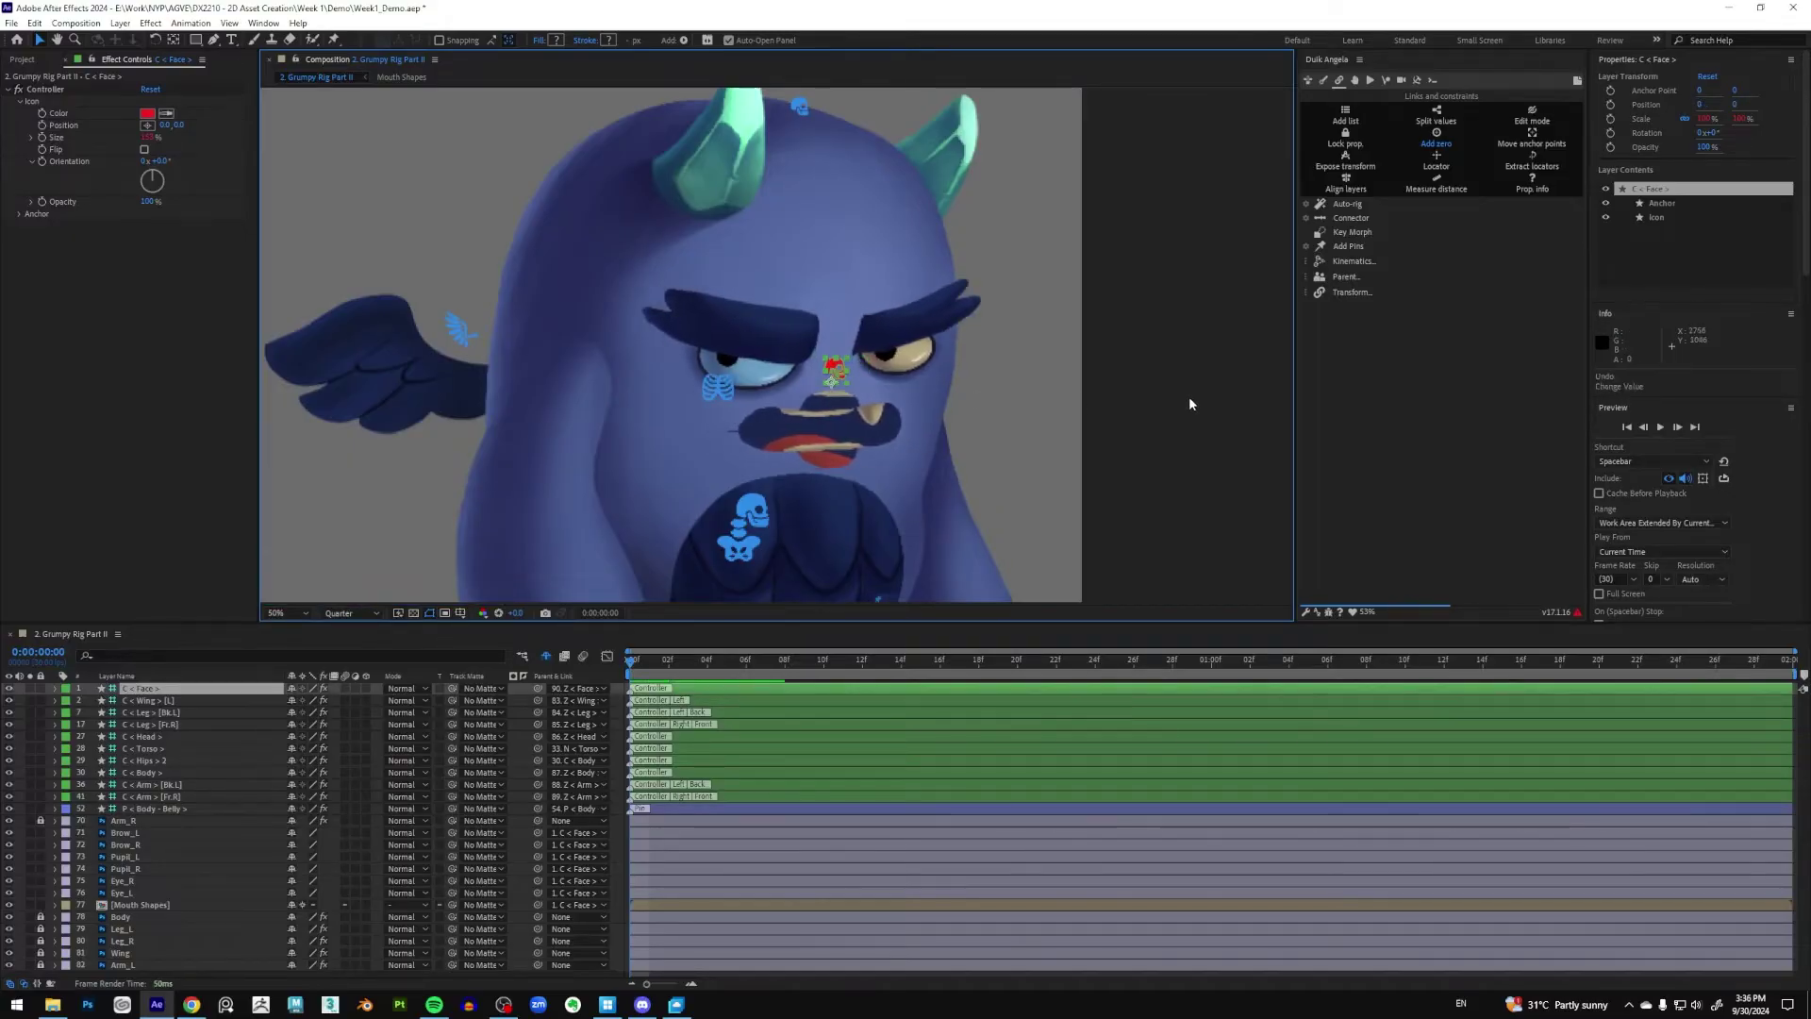
{"action": "left_click", "coordinate": [1188, 396]}
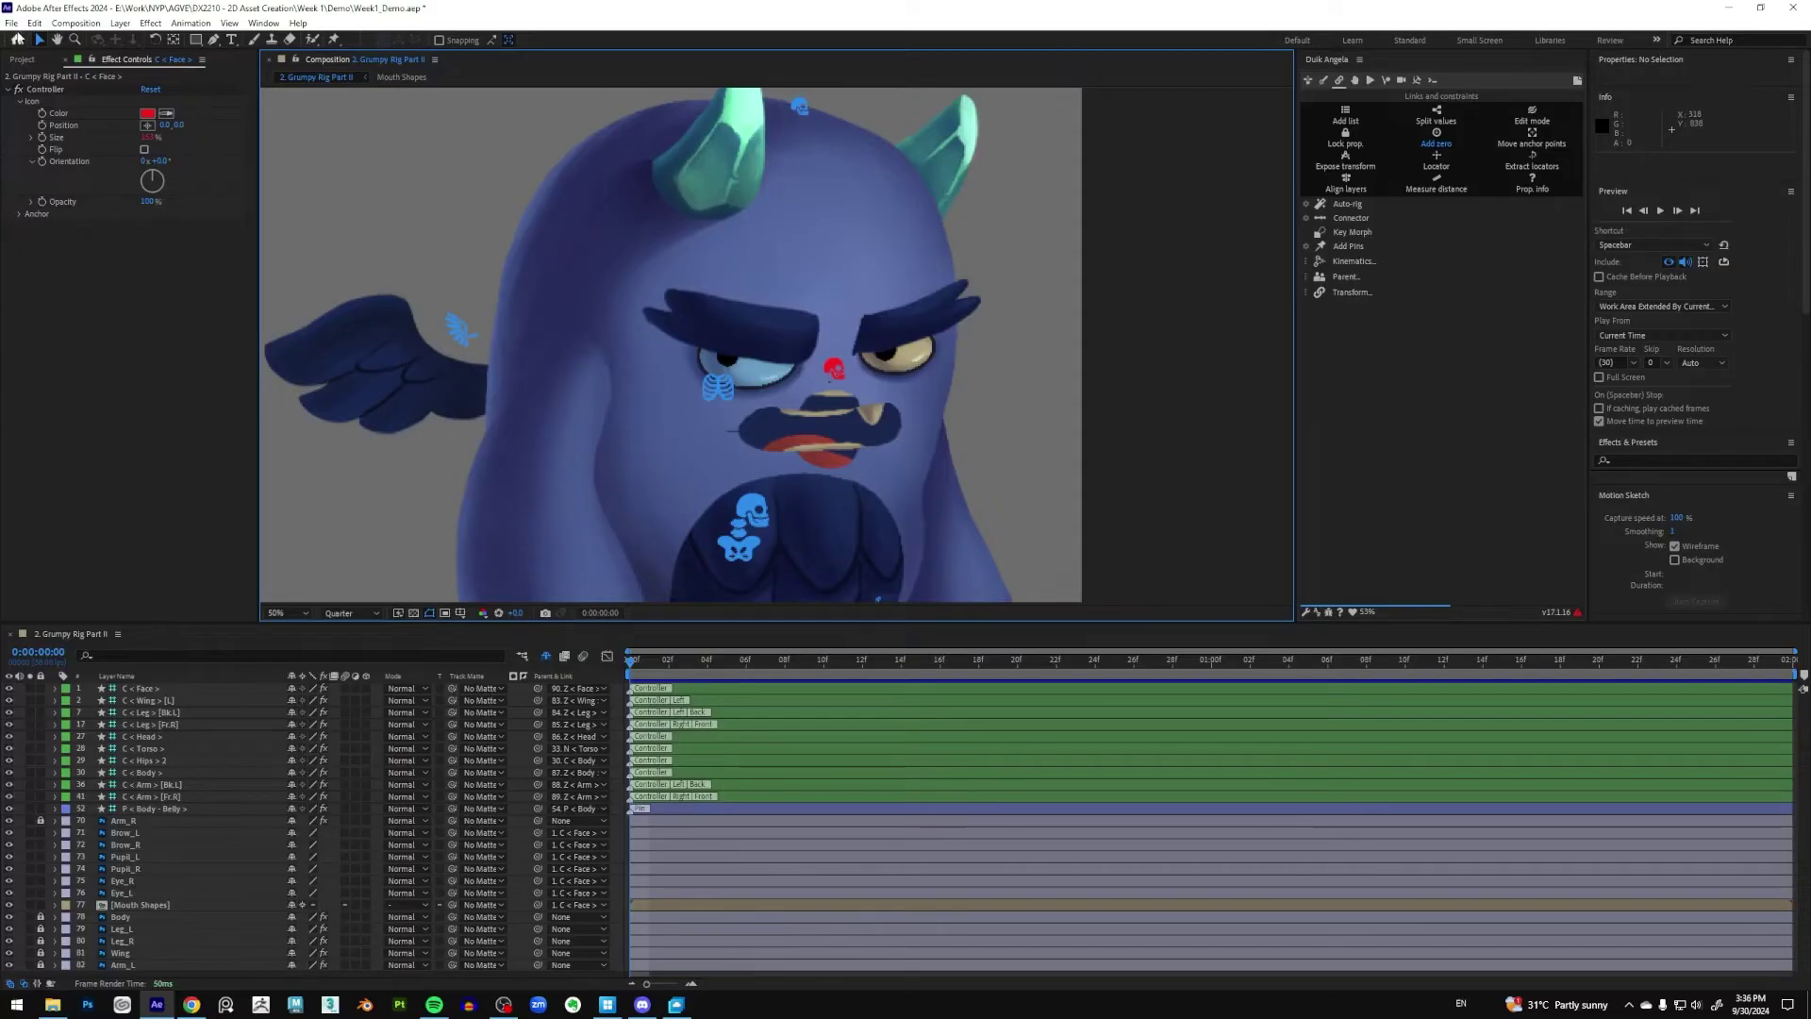
Save the project
{"action": "left_click", "coordinate": [11, 23]}
{"action": "left_click", "coordinate": [47, 149]}
{"action": "left_click_drag", "start_coordinate": [1028, 390], "coordinate": [1044, 396]}
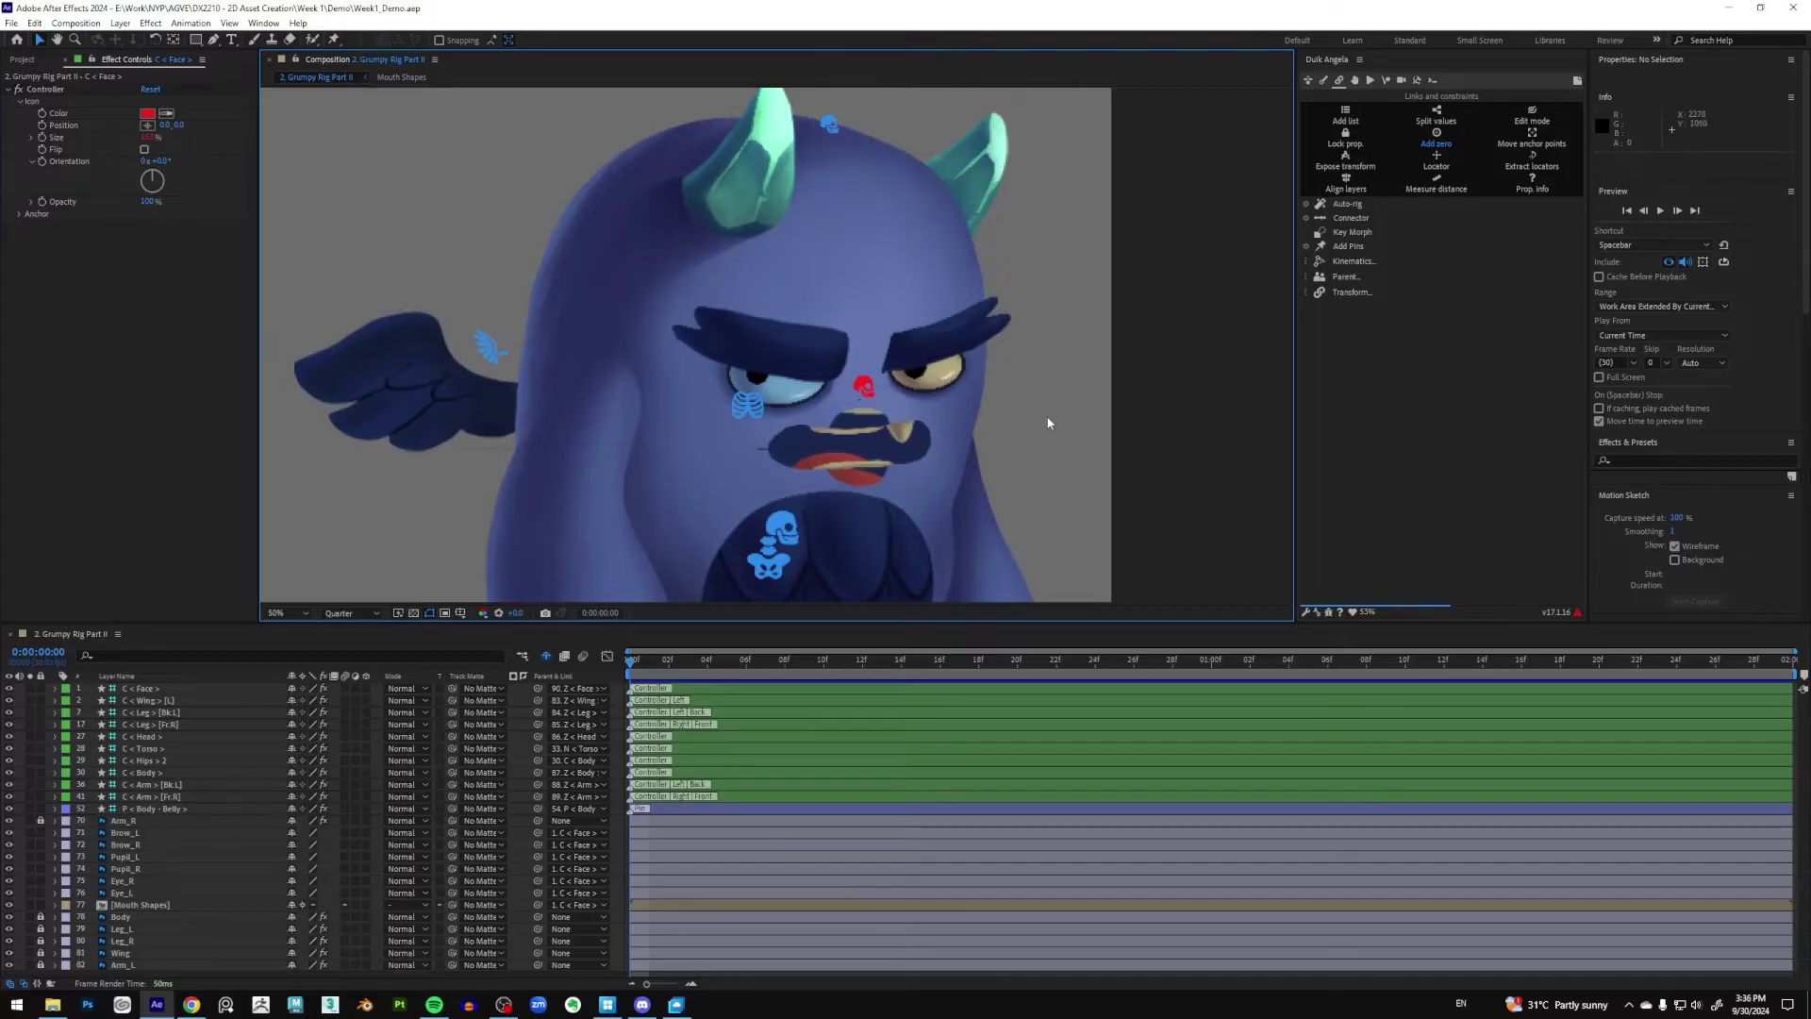
Create a 2D Slider control with the Duik Connector
{"action": "left_click", "coordinate": [1357, 84]}
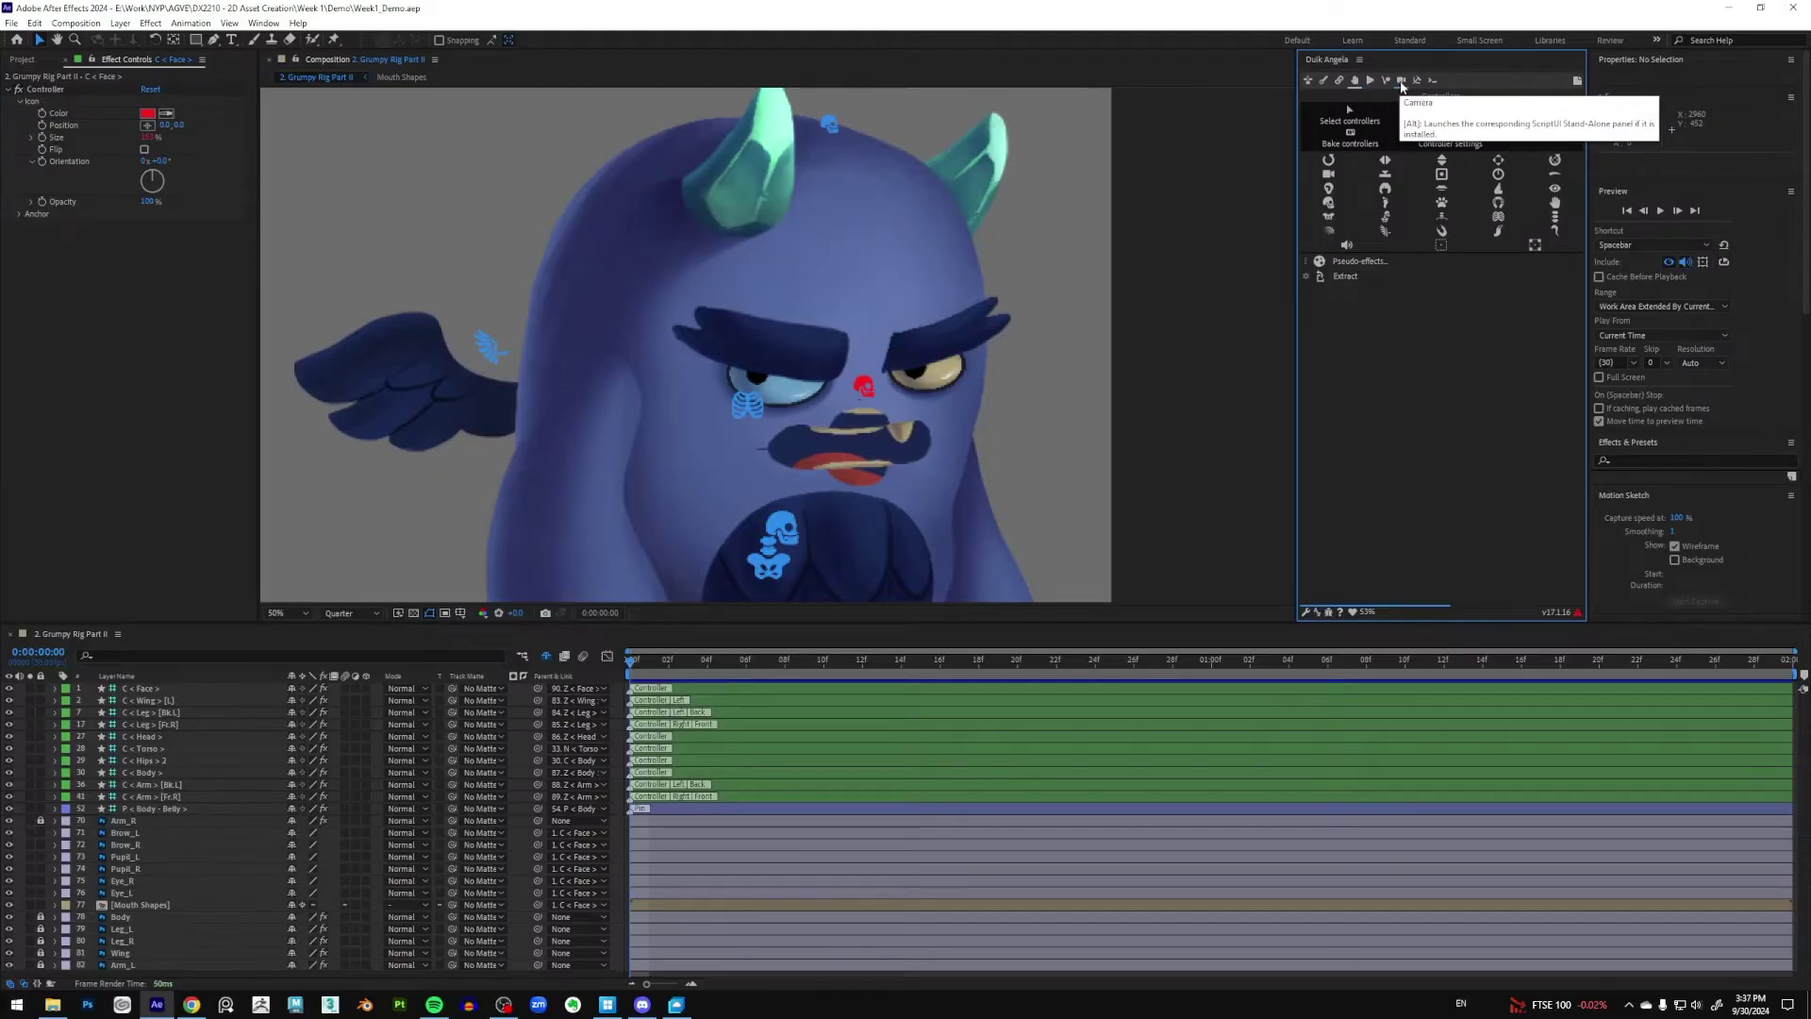
{"action": "left_click", "coordinate": [1339, 82]}
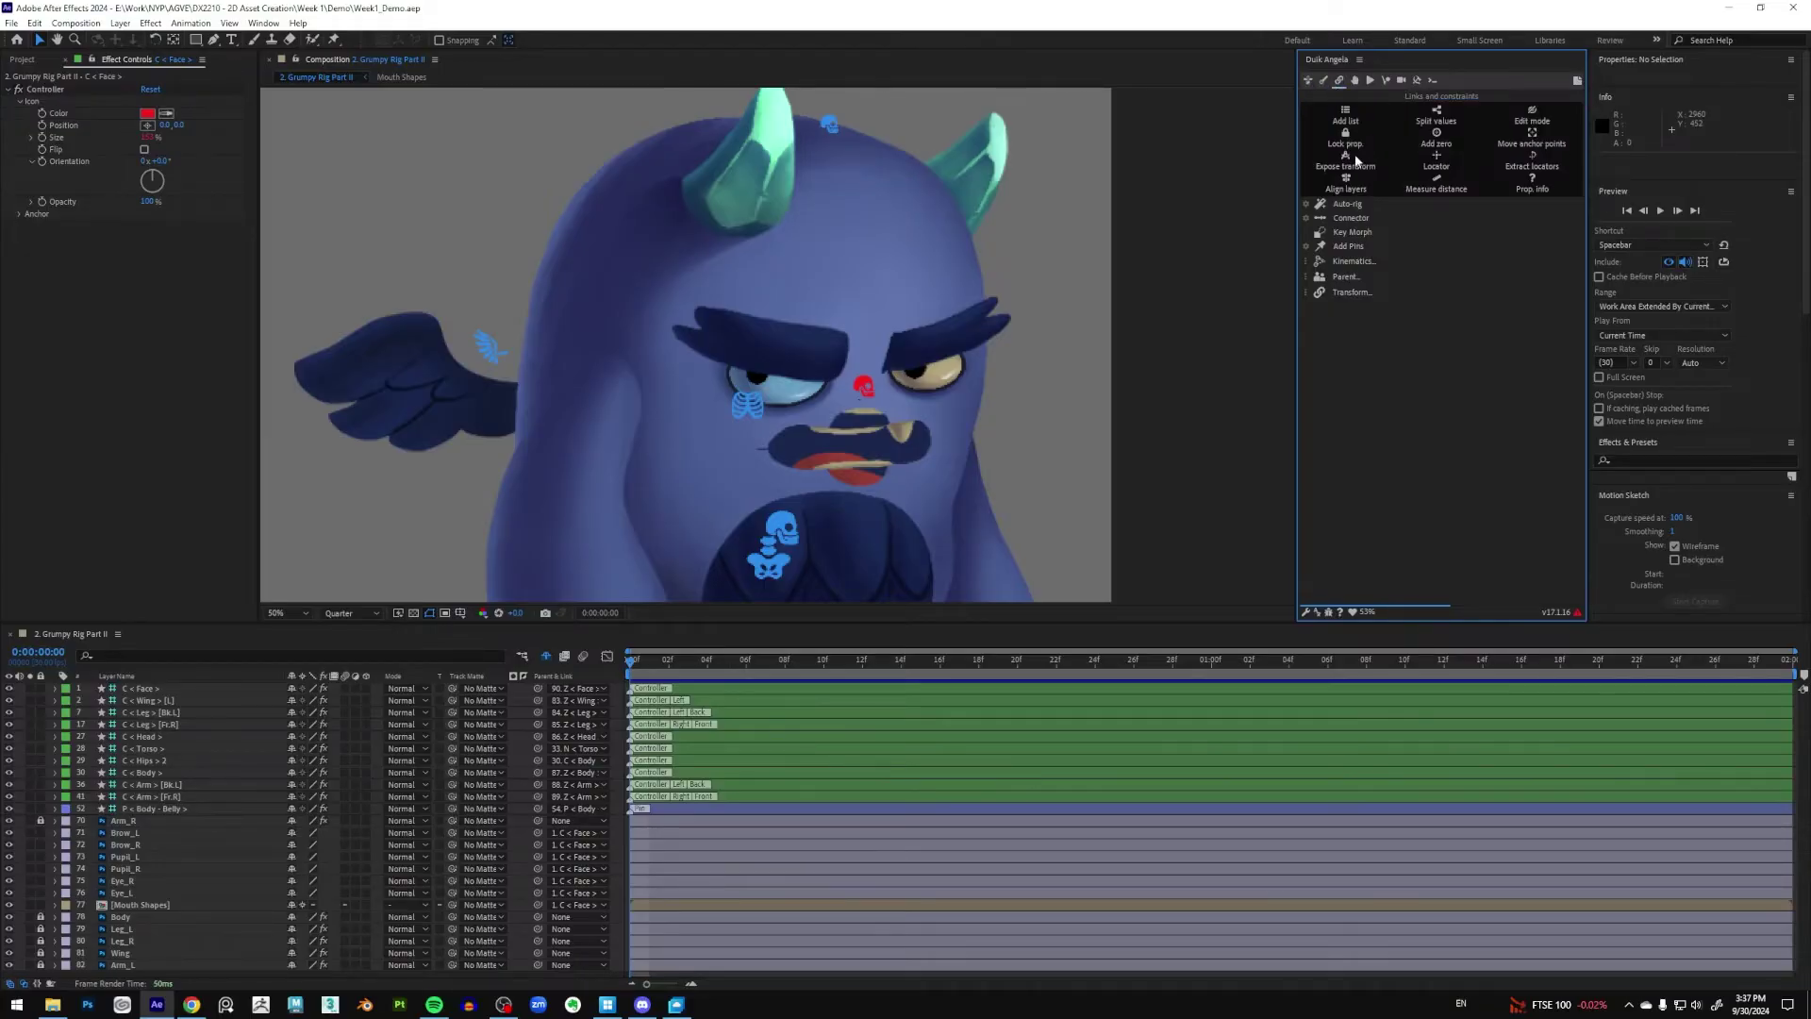
{"action": "left_click", "coordinate": [1340, 220]}
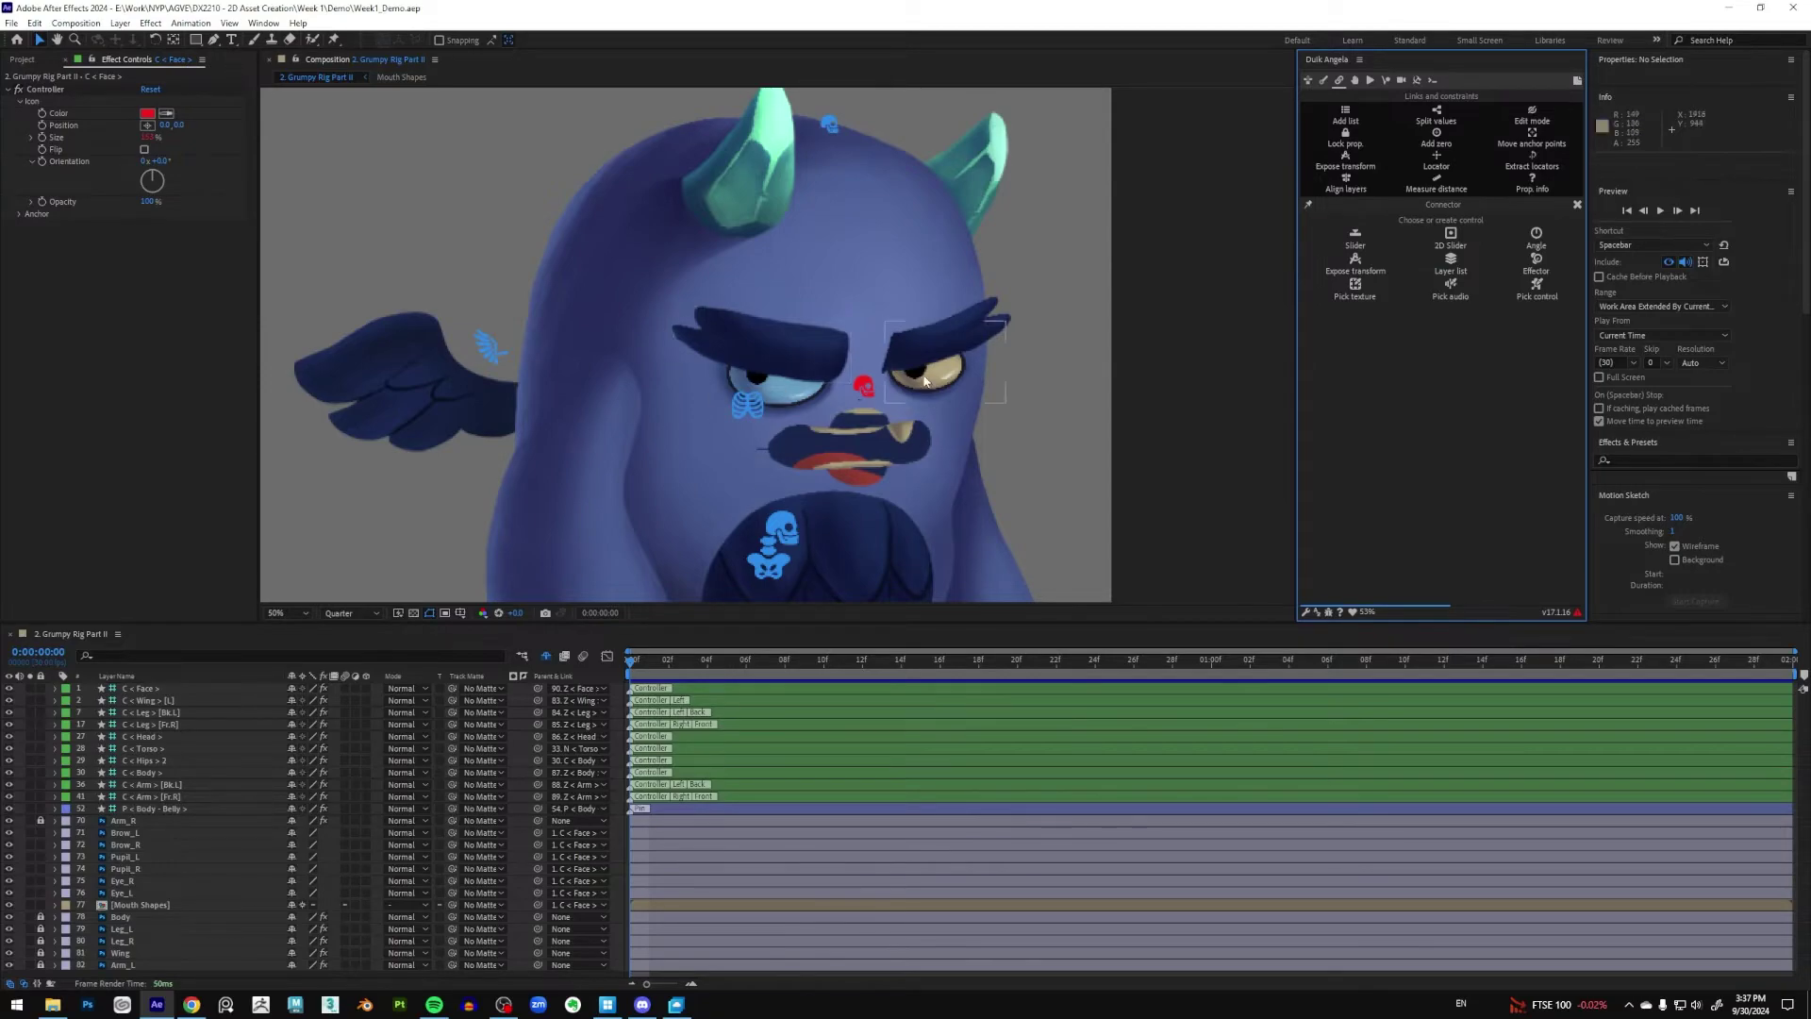
{"action": "left_click", "coordinate": [1453, 241]}
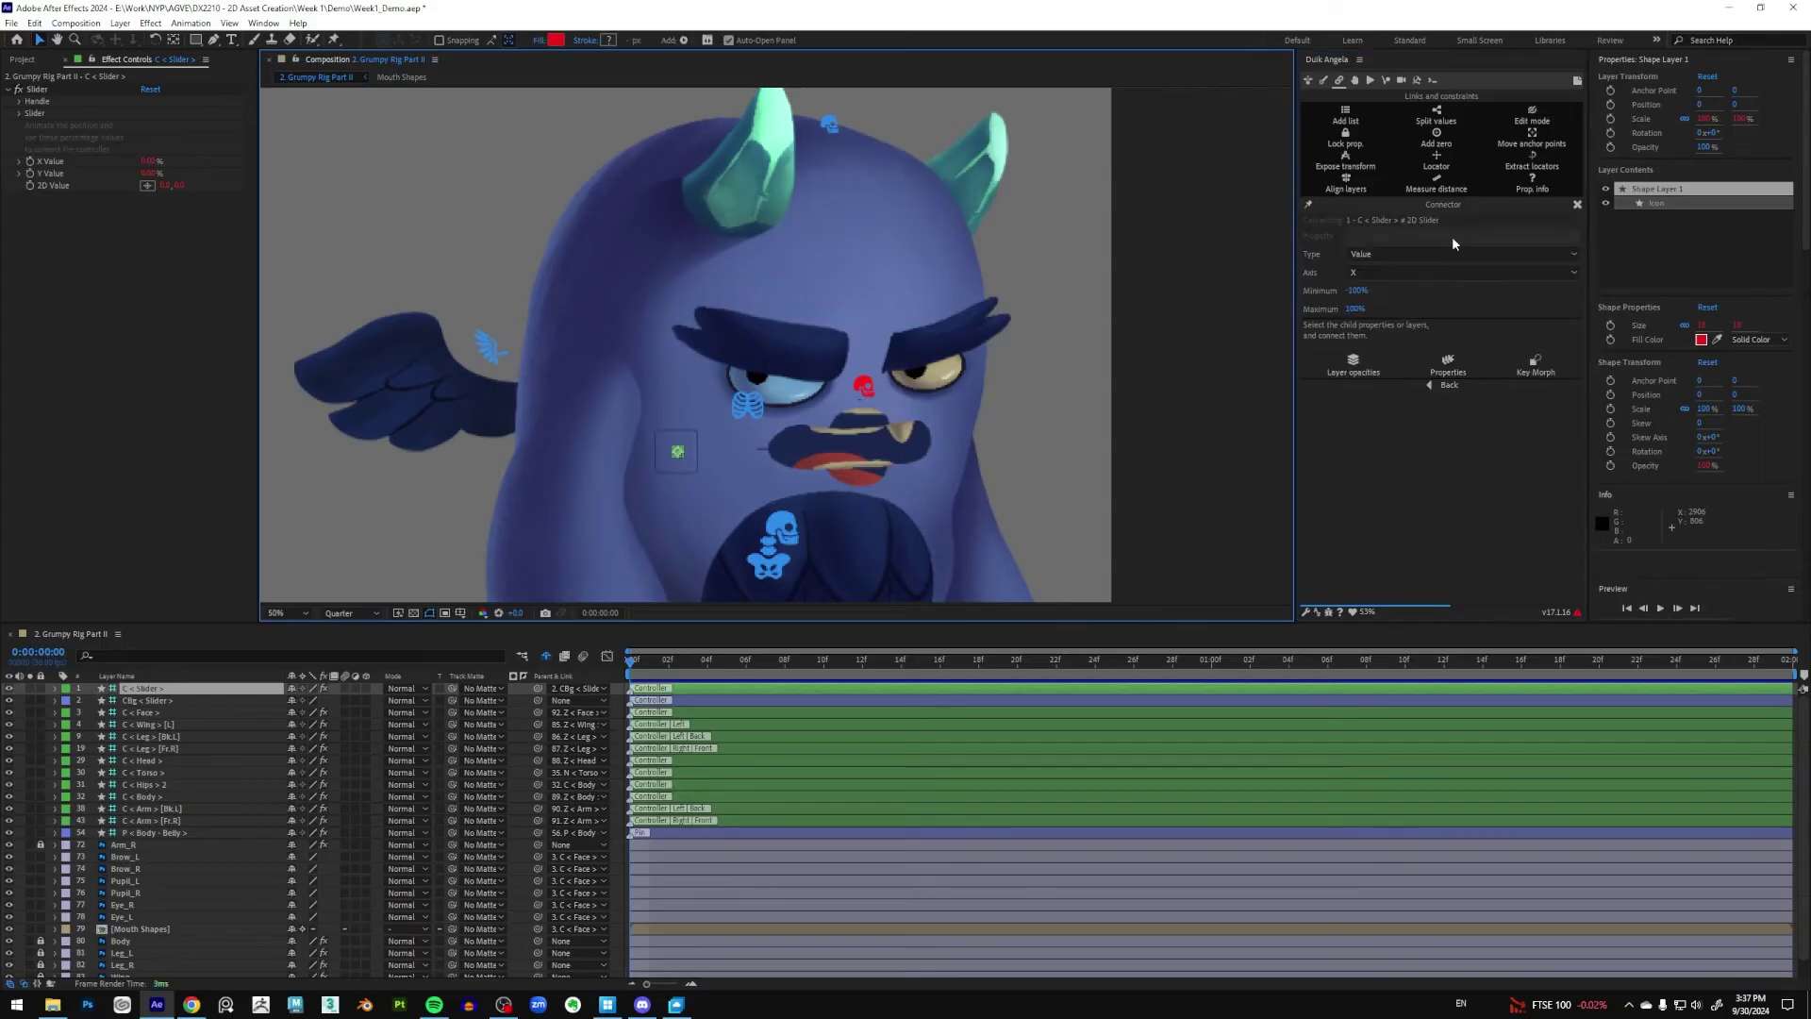
Move the CBg < Slider > frame to the empty area above the wing and scale it to 201%
{"action": "left_click", "coordinate": [697, 460]}
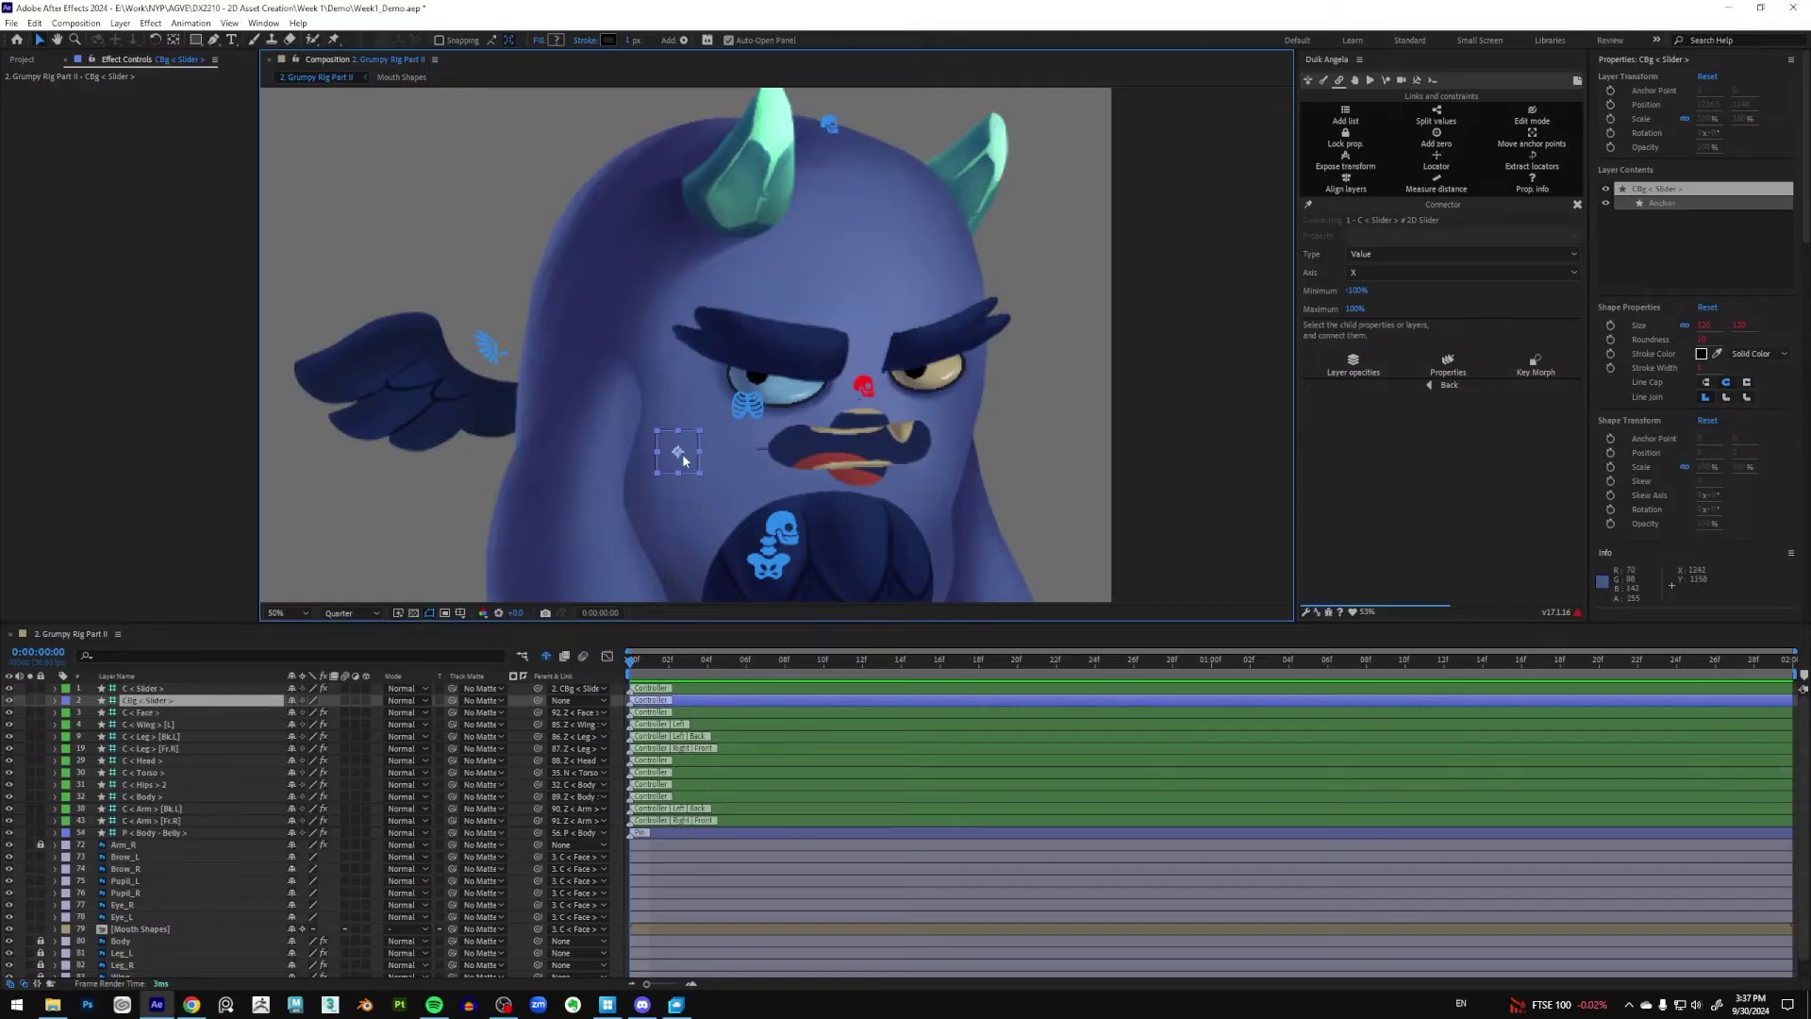
{"action": "left_click_drag", "start_coordinate": [679, 458], "coordinate": [371, 243]}
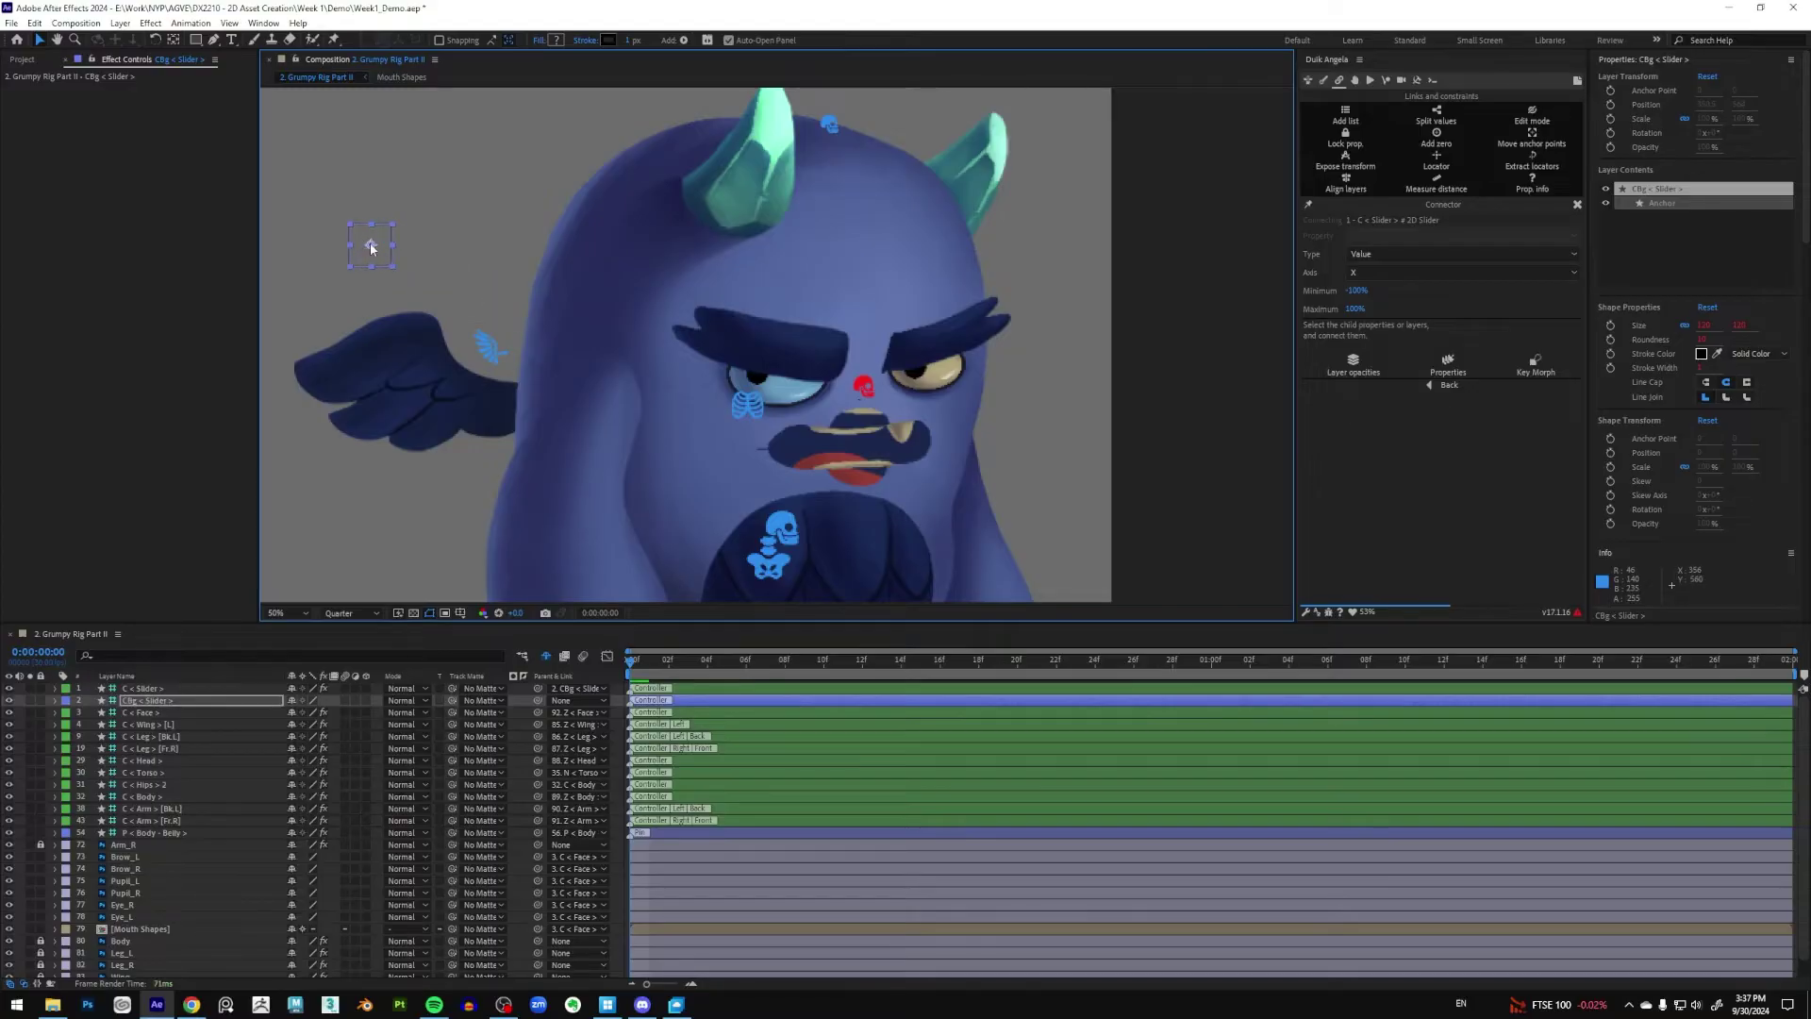
{"action": "key", "text": "s"}
{"action": "left_click_drag", "start_coordinate": [309, 712], "coordinate": [368, 695]}
{"action": "left_click", "coordinate": [450, 223]}
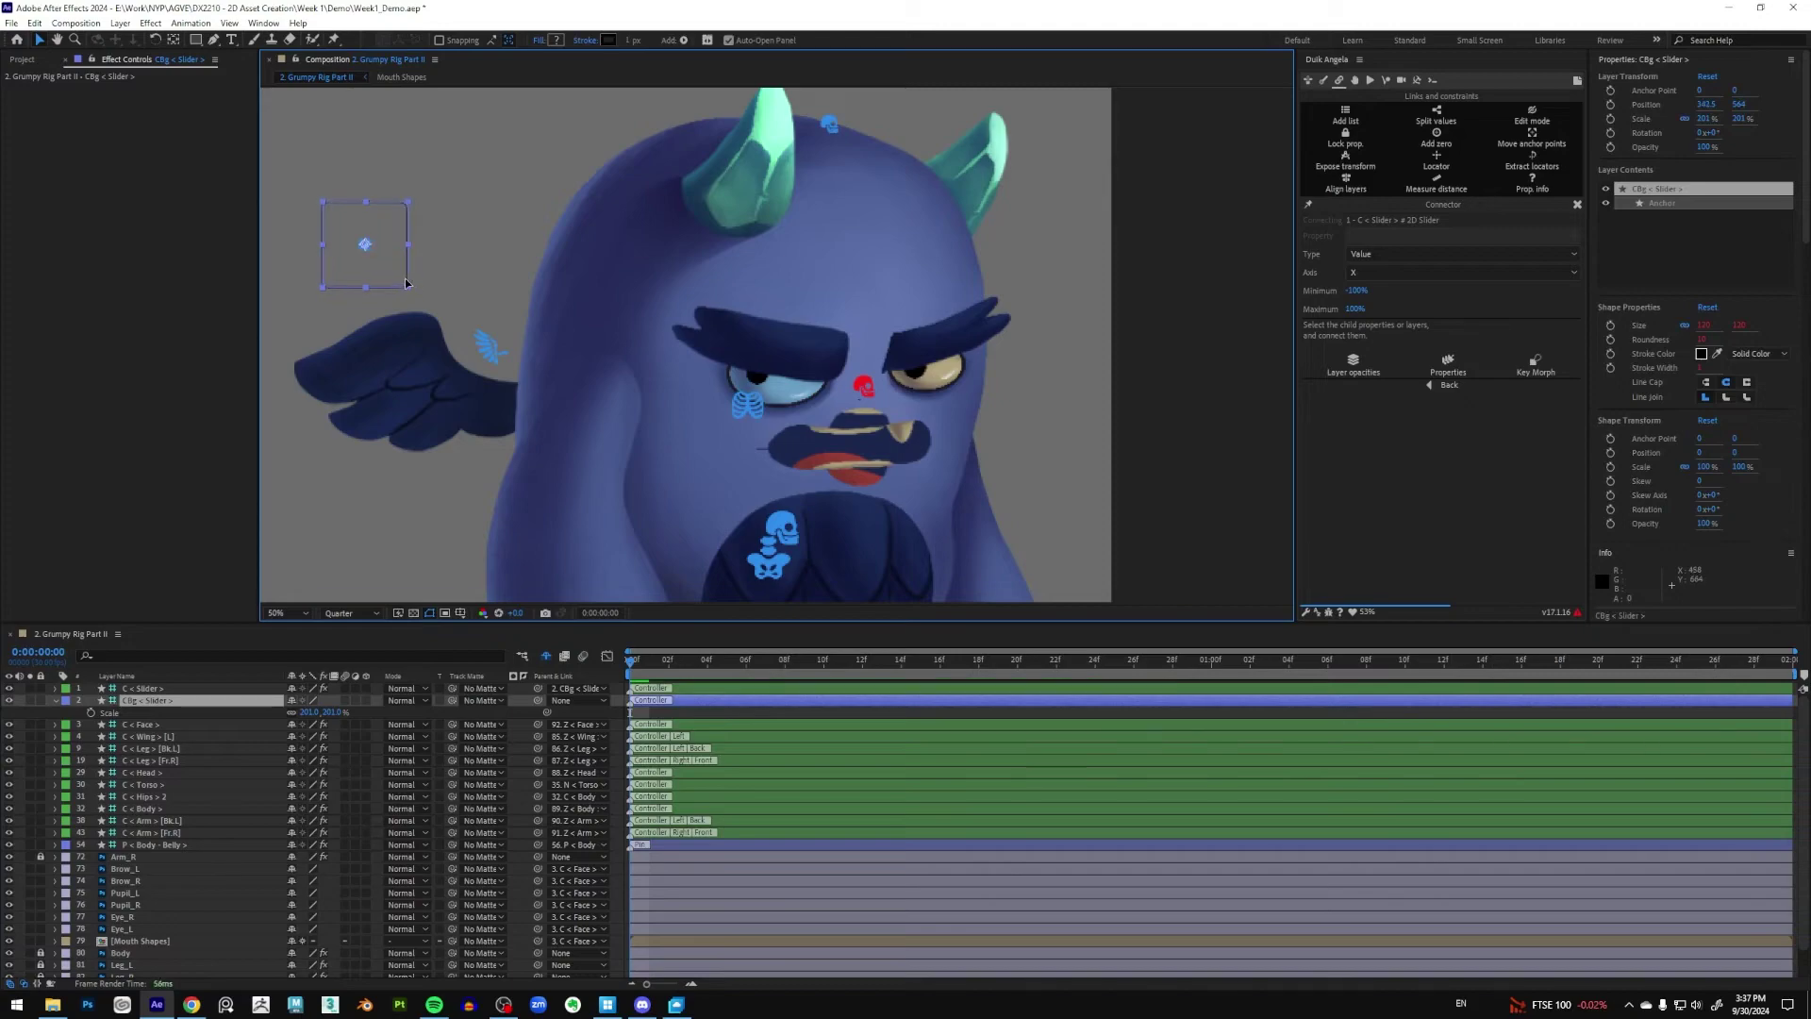
{"action": "left_click", "coordinate": [456, 261]}
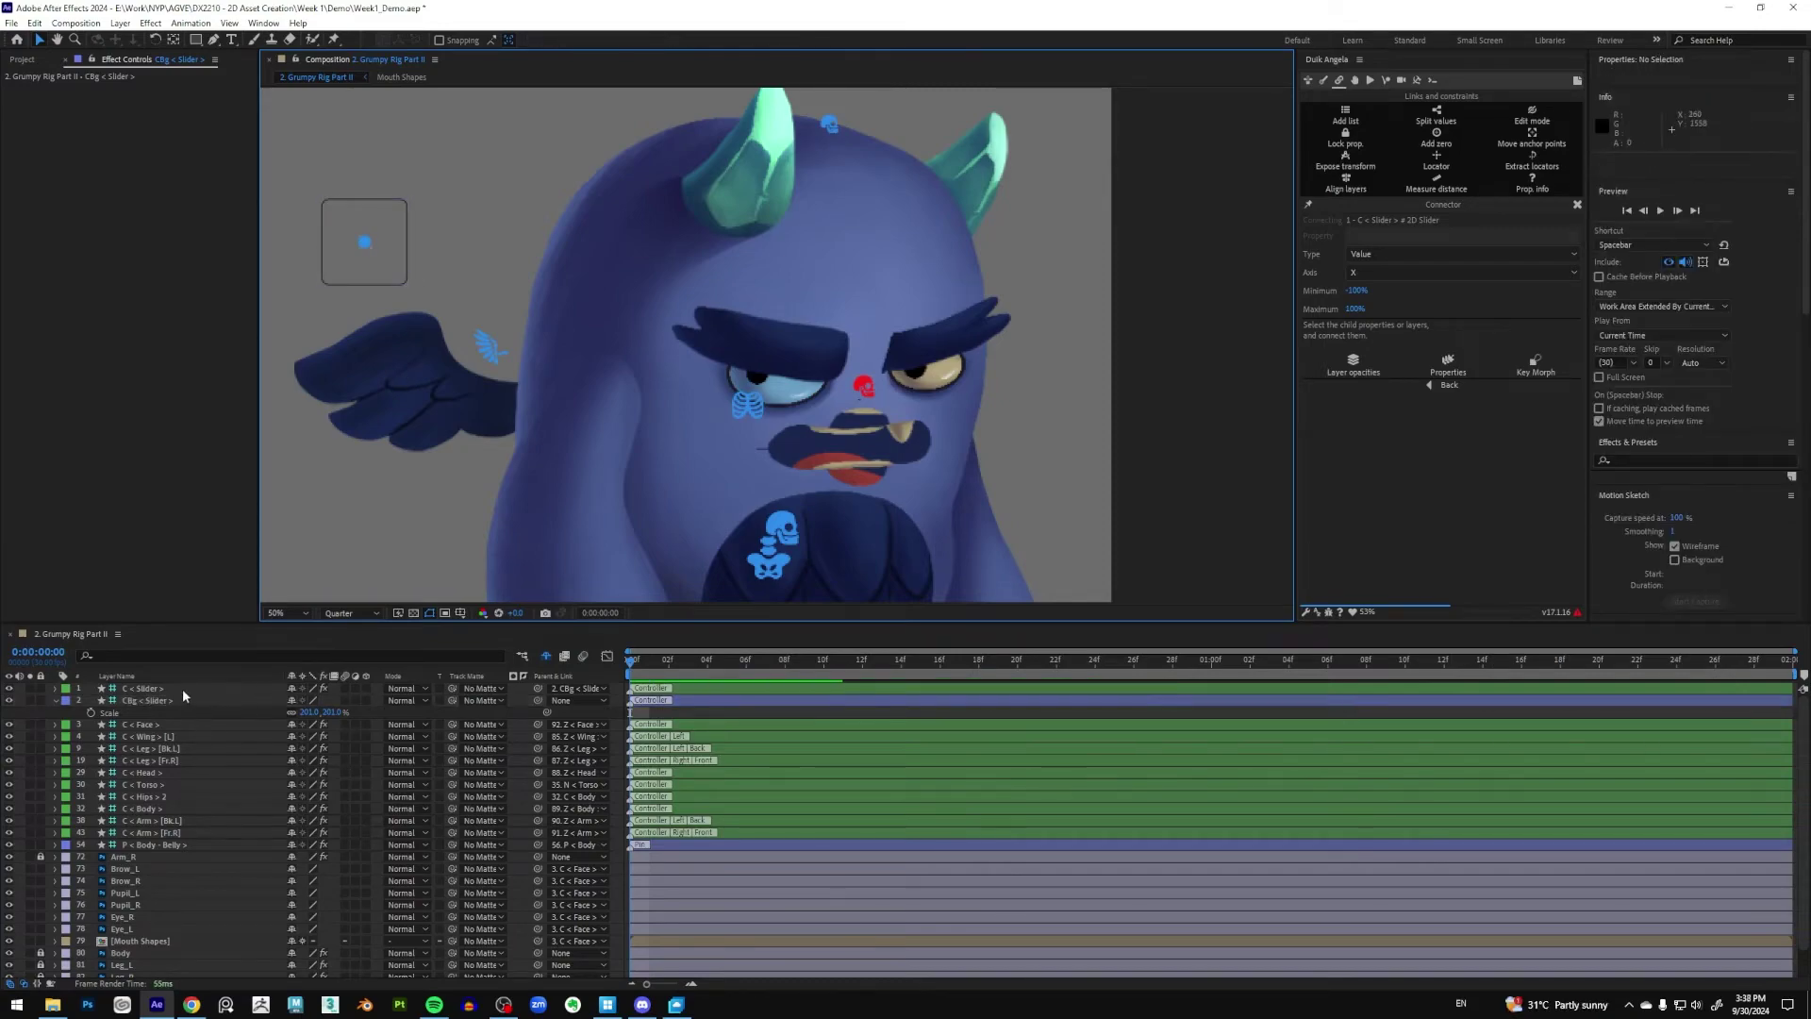
{"action": "left_click", "coordinate": [104, 702]}
{"action": "left_click", "coordinate": [58, 701]}
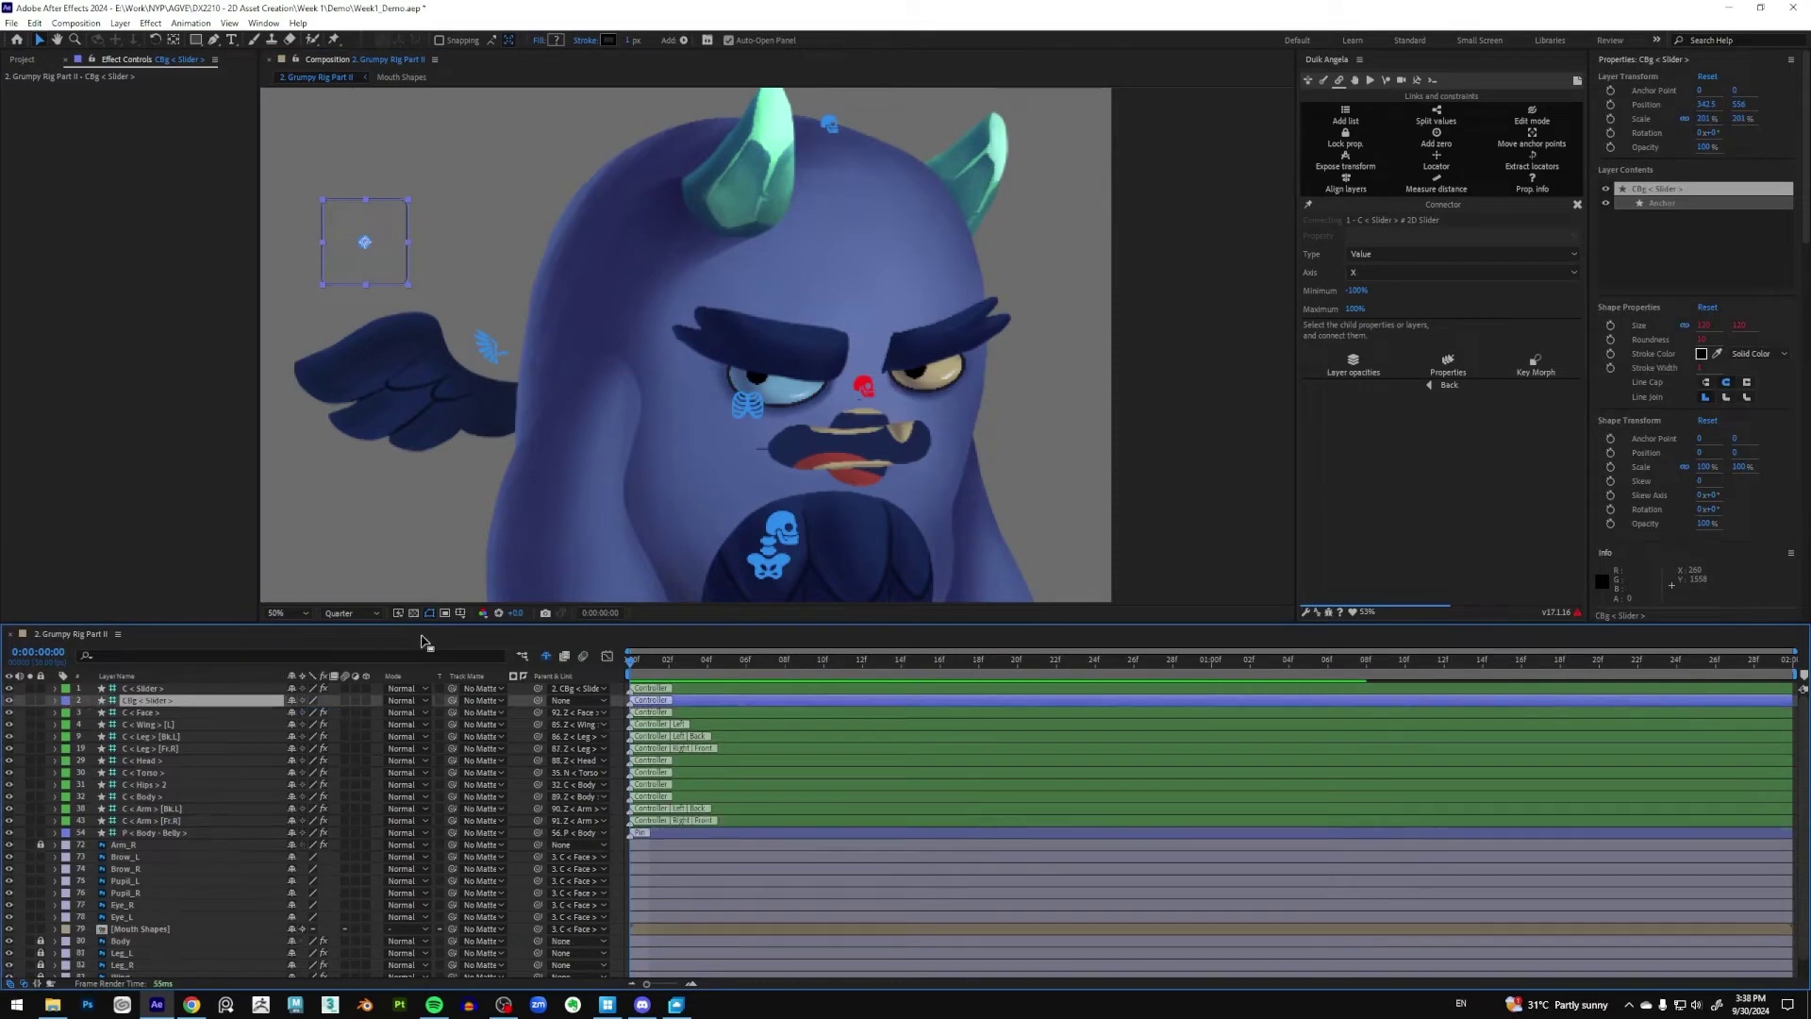
Reveal the Position of the Pupil_L and Pupil_R layers and separate each into X and Y dimensions
{"action": "scroll", "coordinate": [183, 922], "scroll_direction": "down", "scroll_amount": 1}
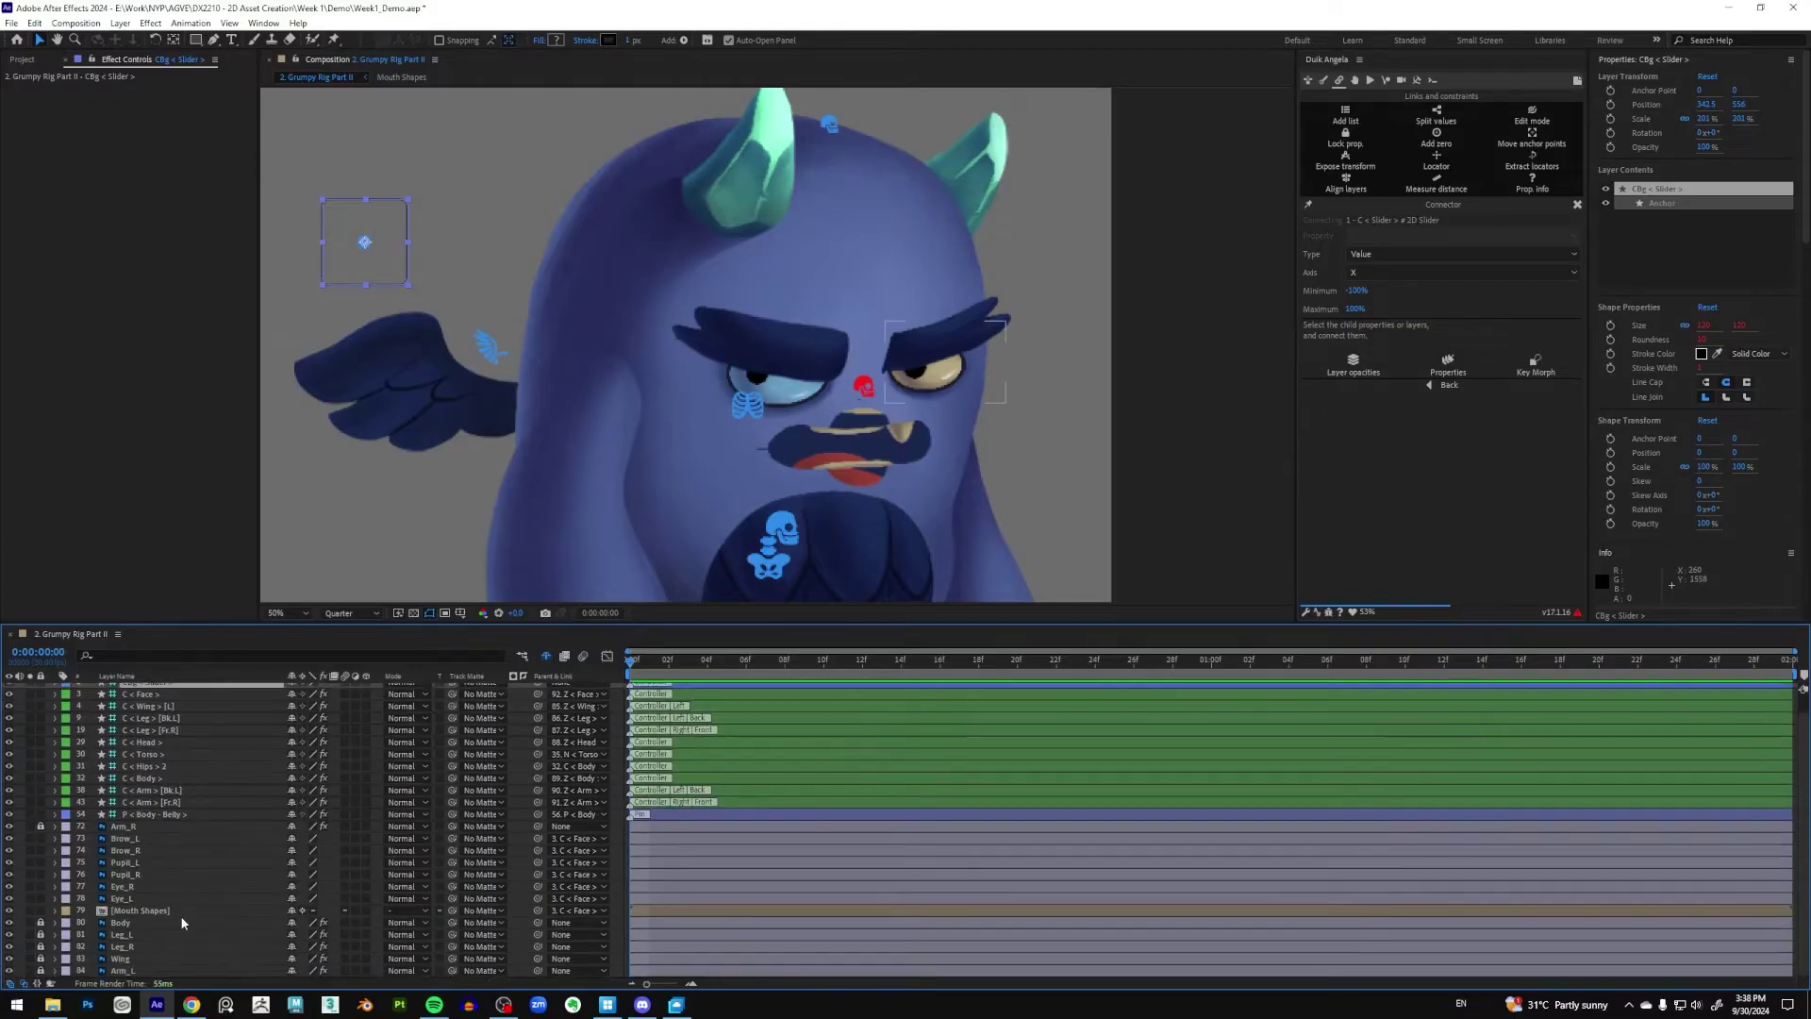
{"action": "left_click", "coordinate": [134, 862]}
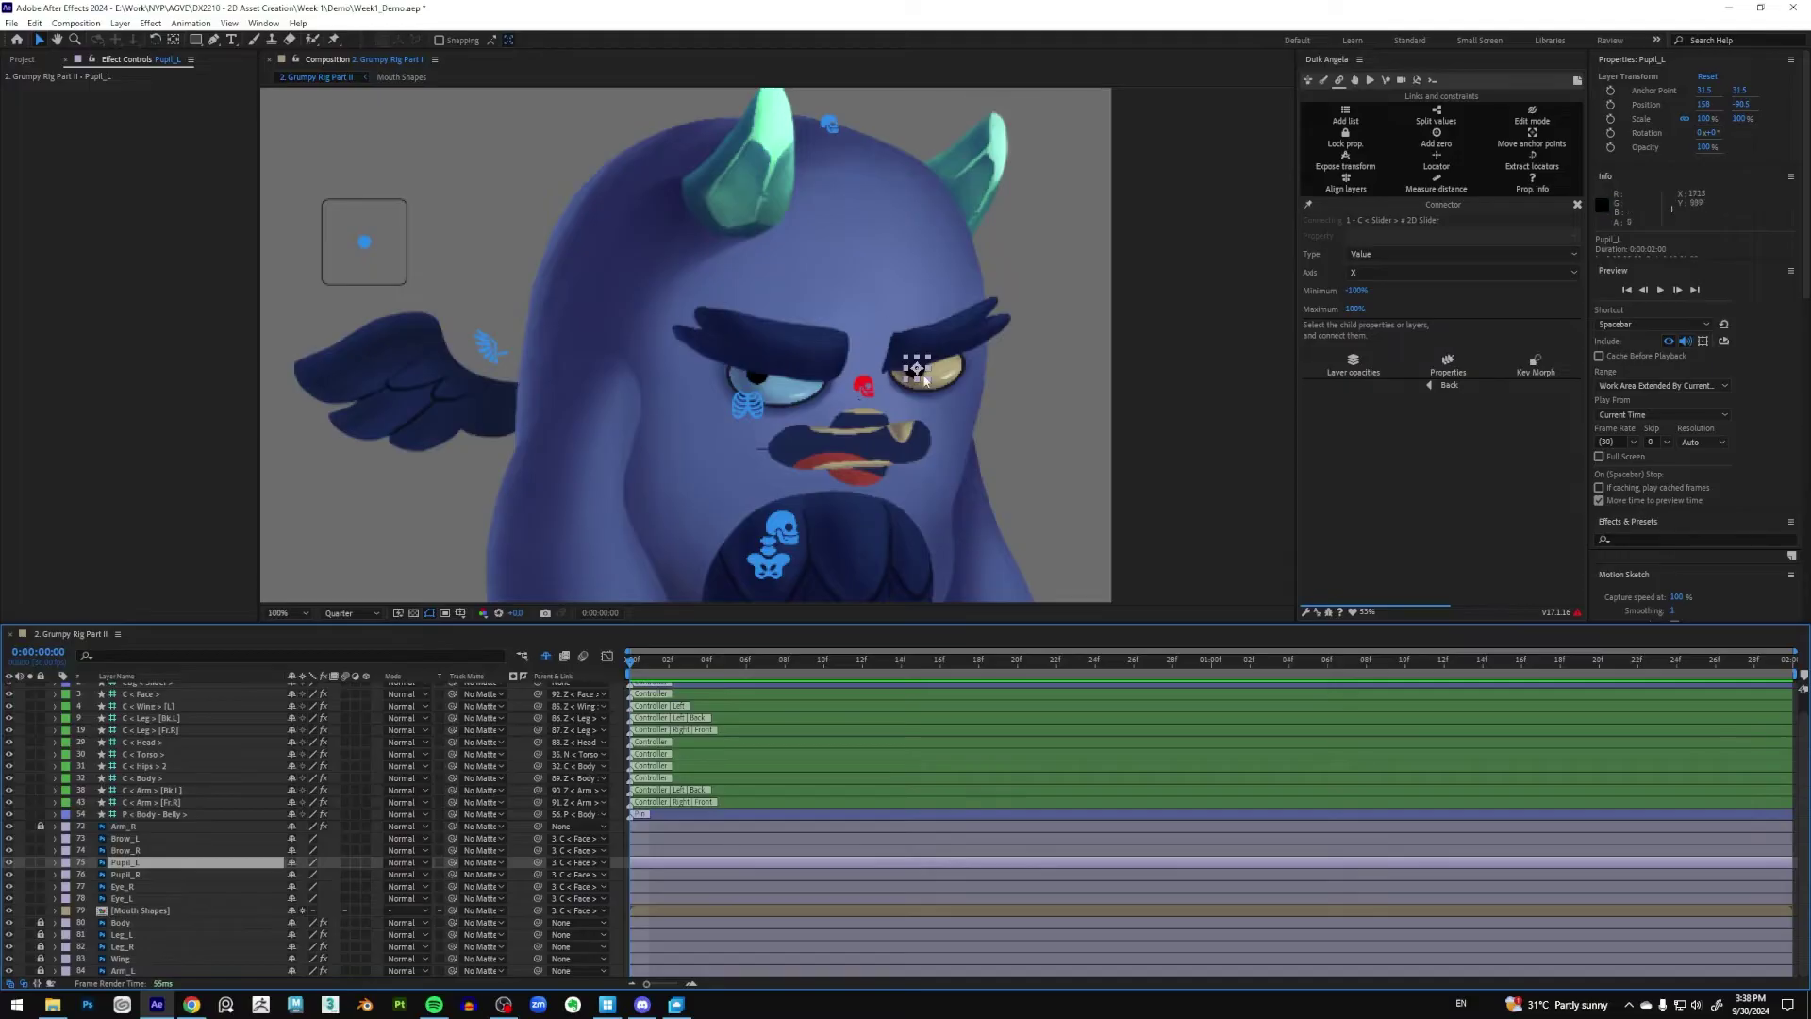
{"action": "scroll", "coordinate": [852, 417], "scroll_direction": "down", "scroll_amount": 1}
{"action": "key", "text": "p"}
{"action": "left_click", "coordinate": [138, 885]}
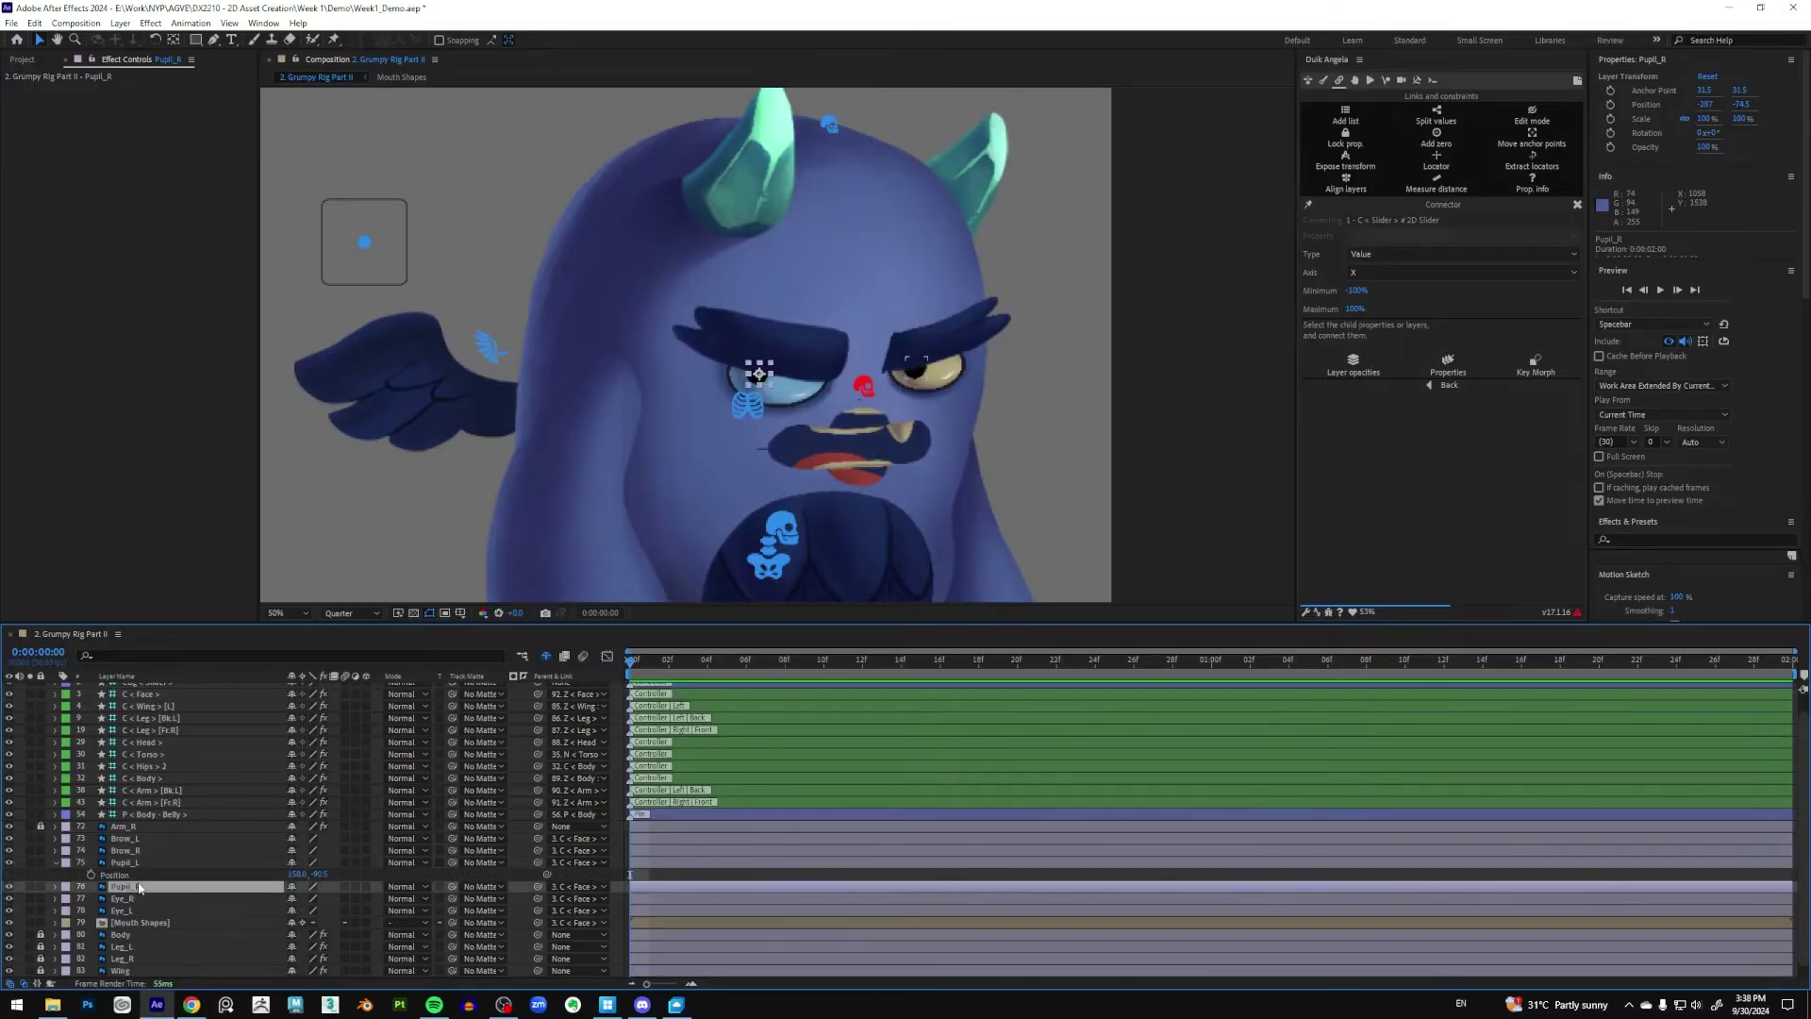
{"action": "key", "text": "p"}
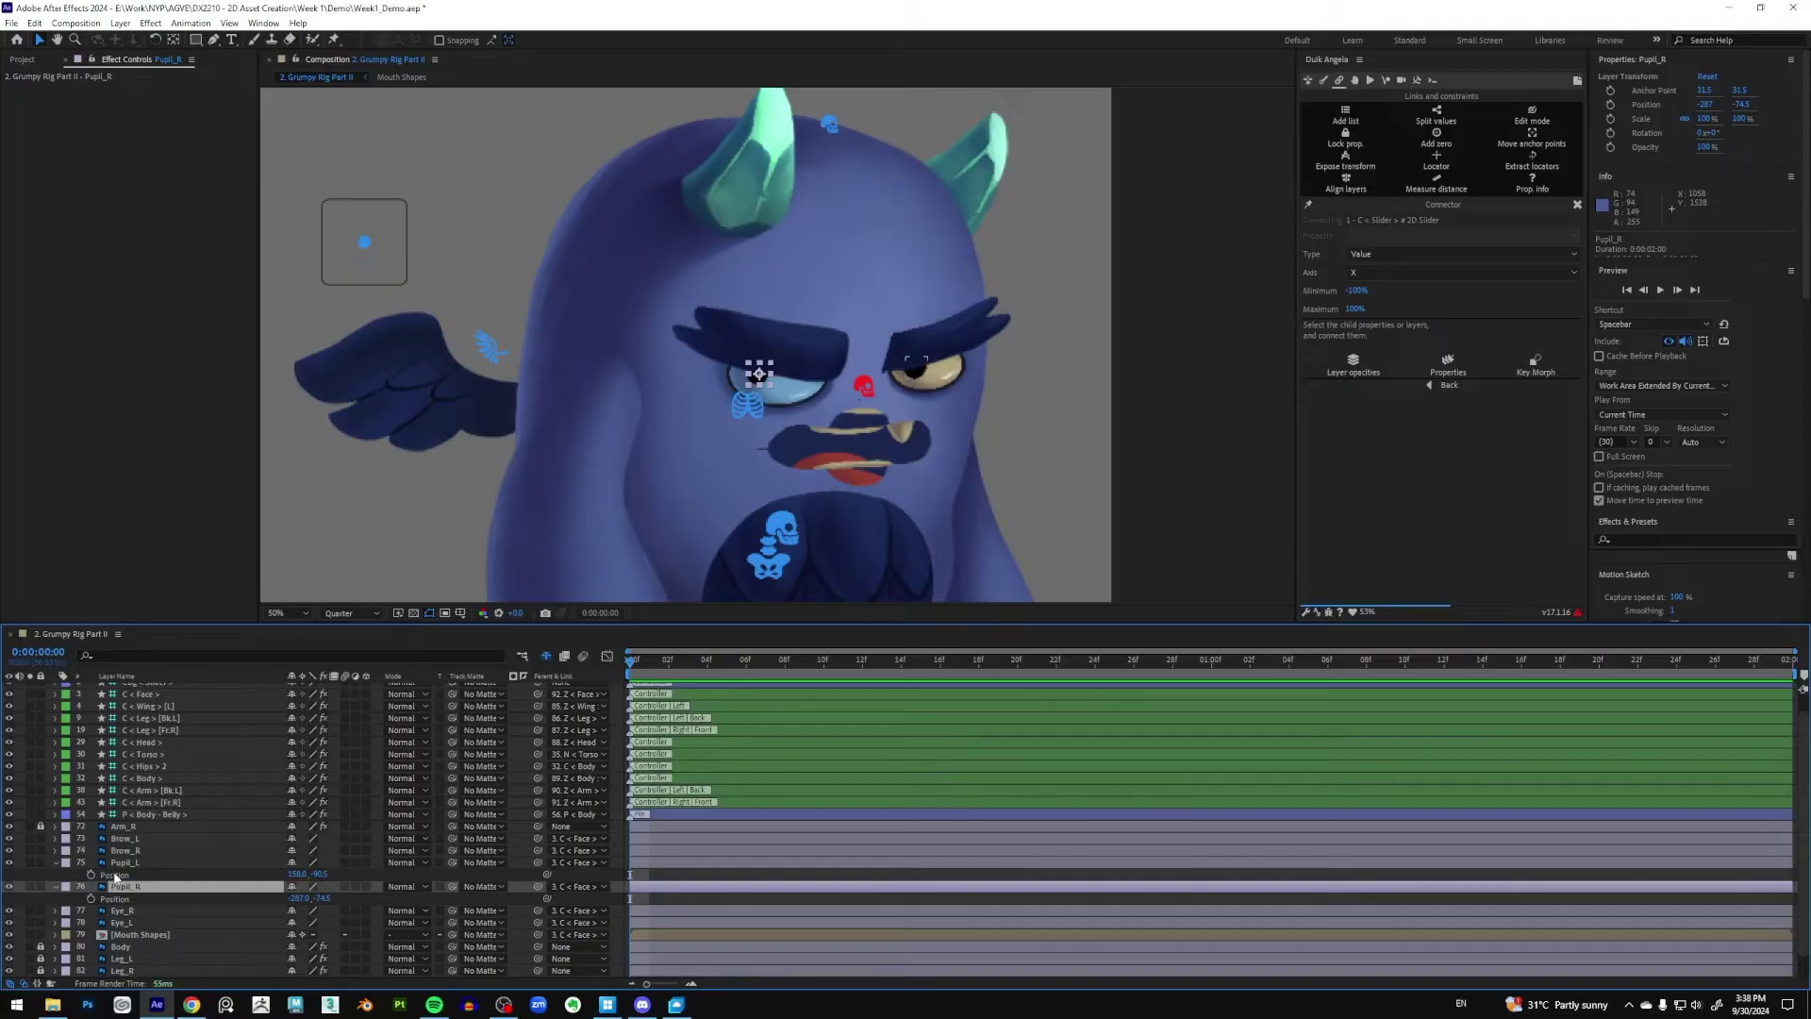
{"action": "right_click", "coordinate": [121, 876]}
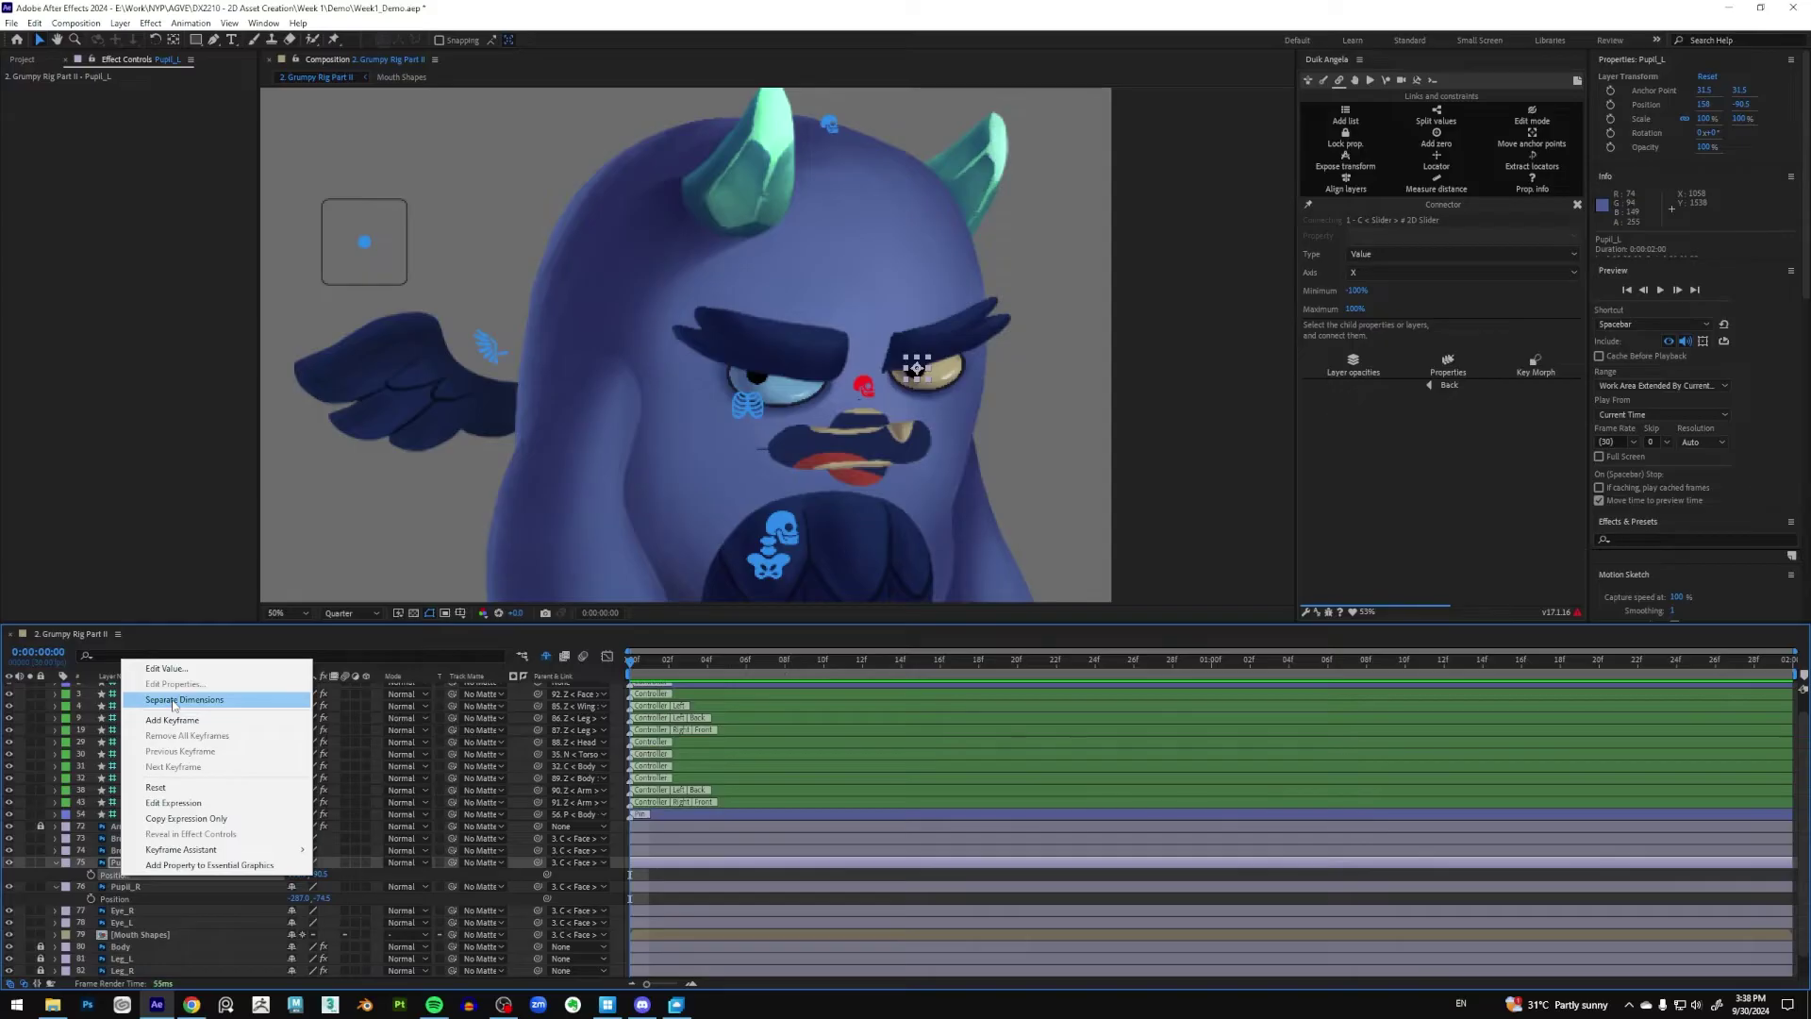
{"action": "left_click", "coordinate": [174, 701]}
{"action": "right_click", "coordinate": [121, 911]}
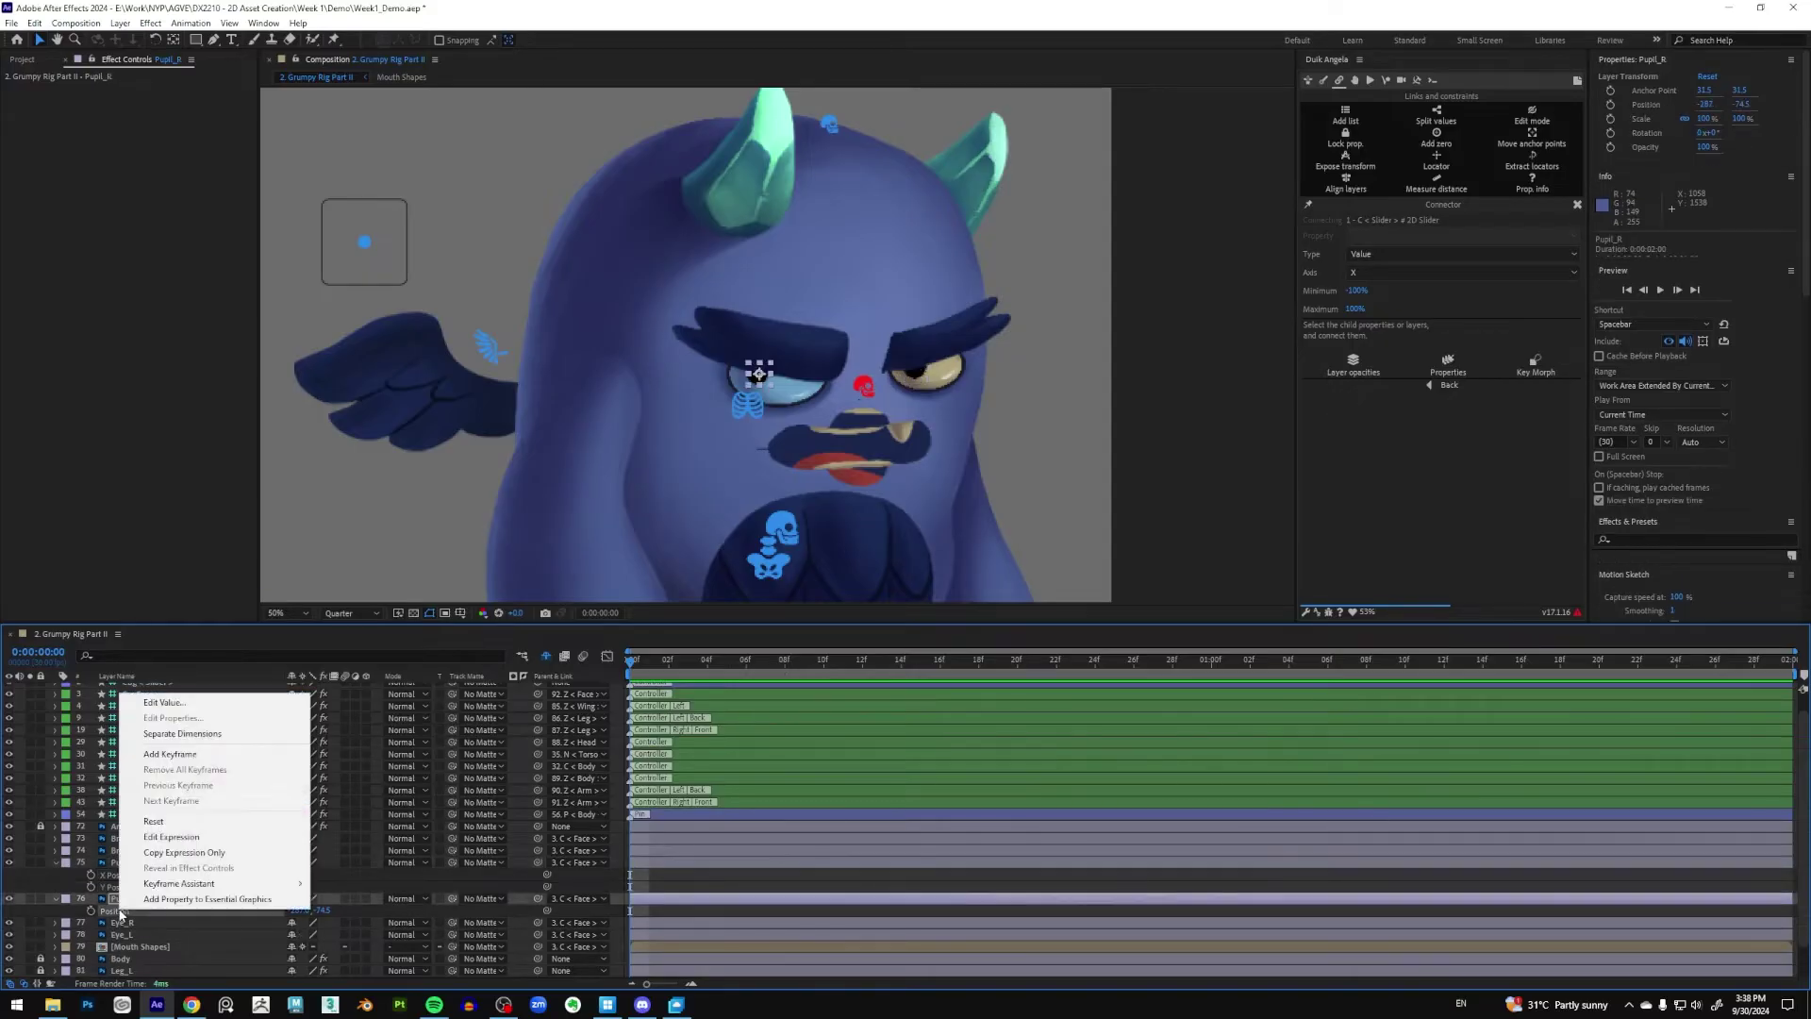
{"action": "left_click", "coordinate": [182, 732]}
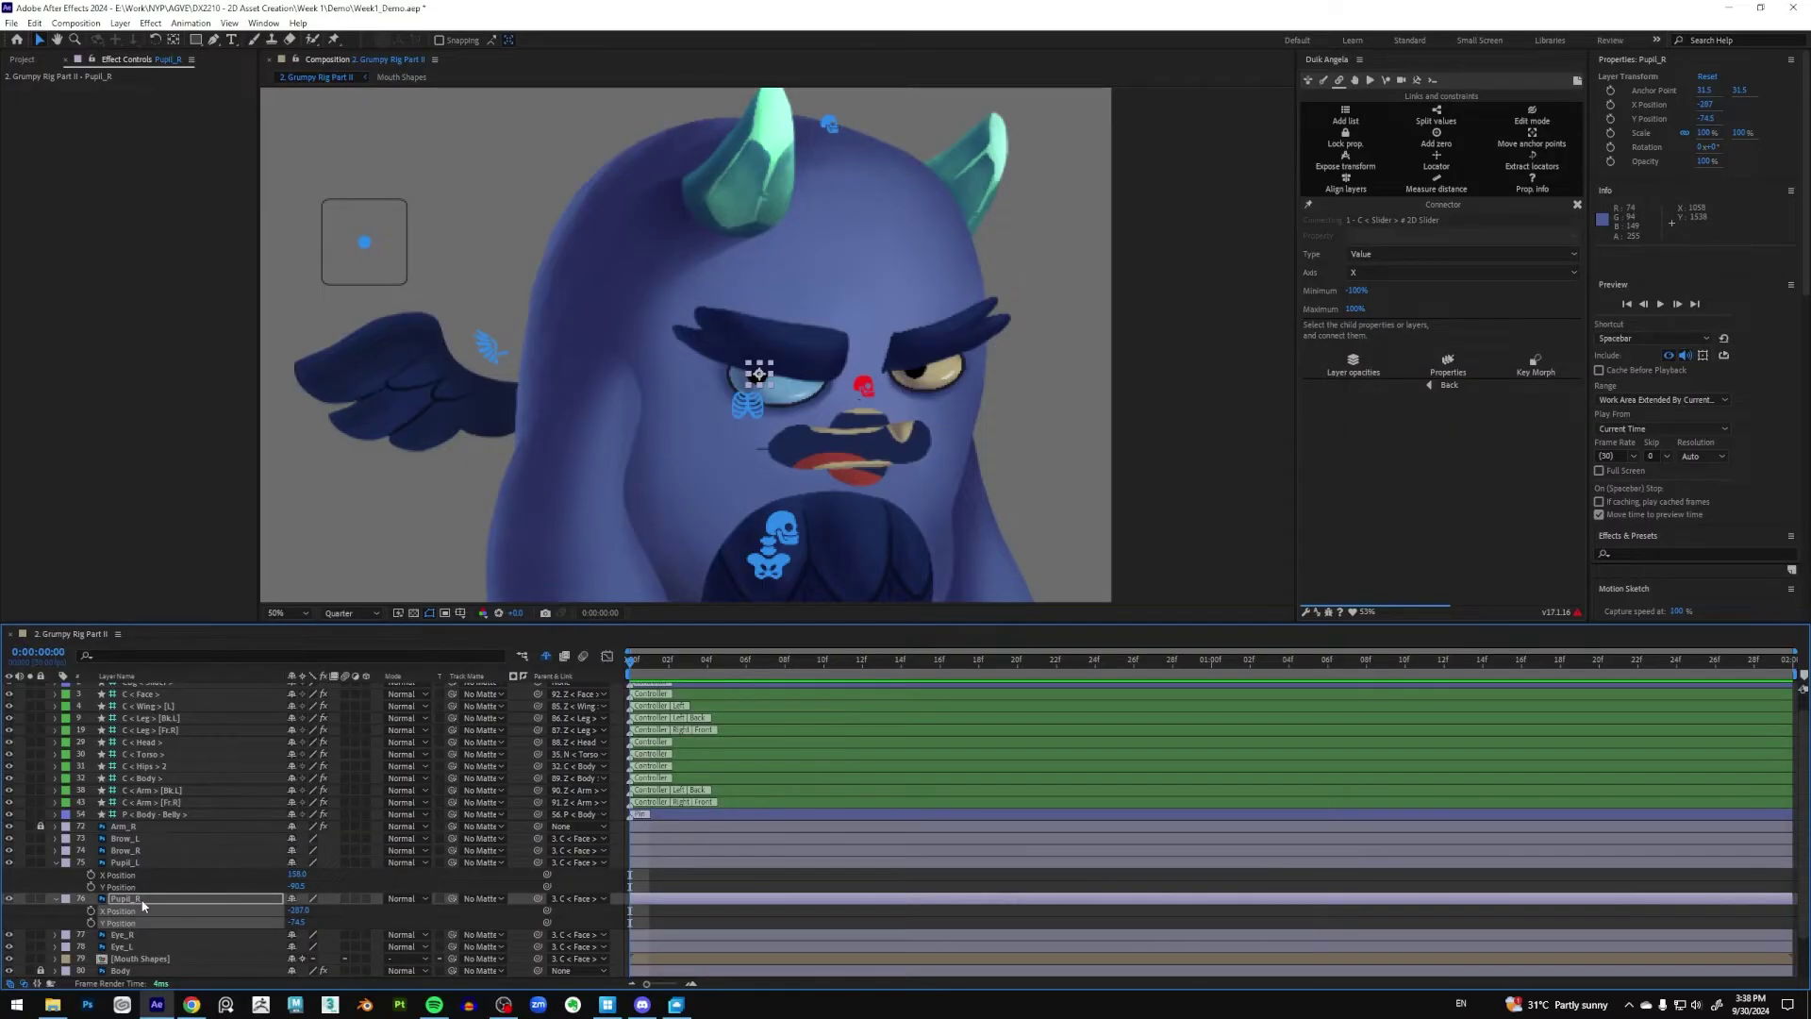
Start keyframing X Position on Pupil_L and Pupil_R at frame 10
{"action": "scroll", "coordinate": [598, 717], "scroll_direction": "down", "scroll_amount": 3}
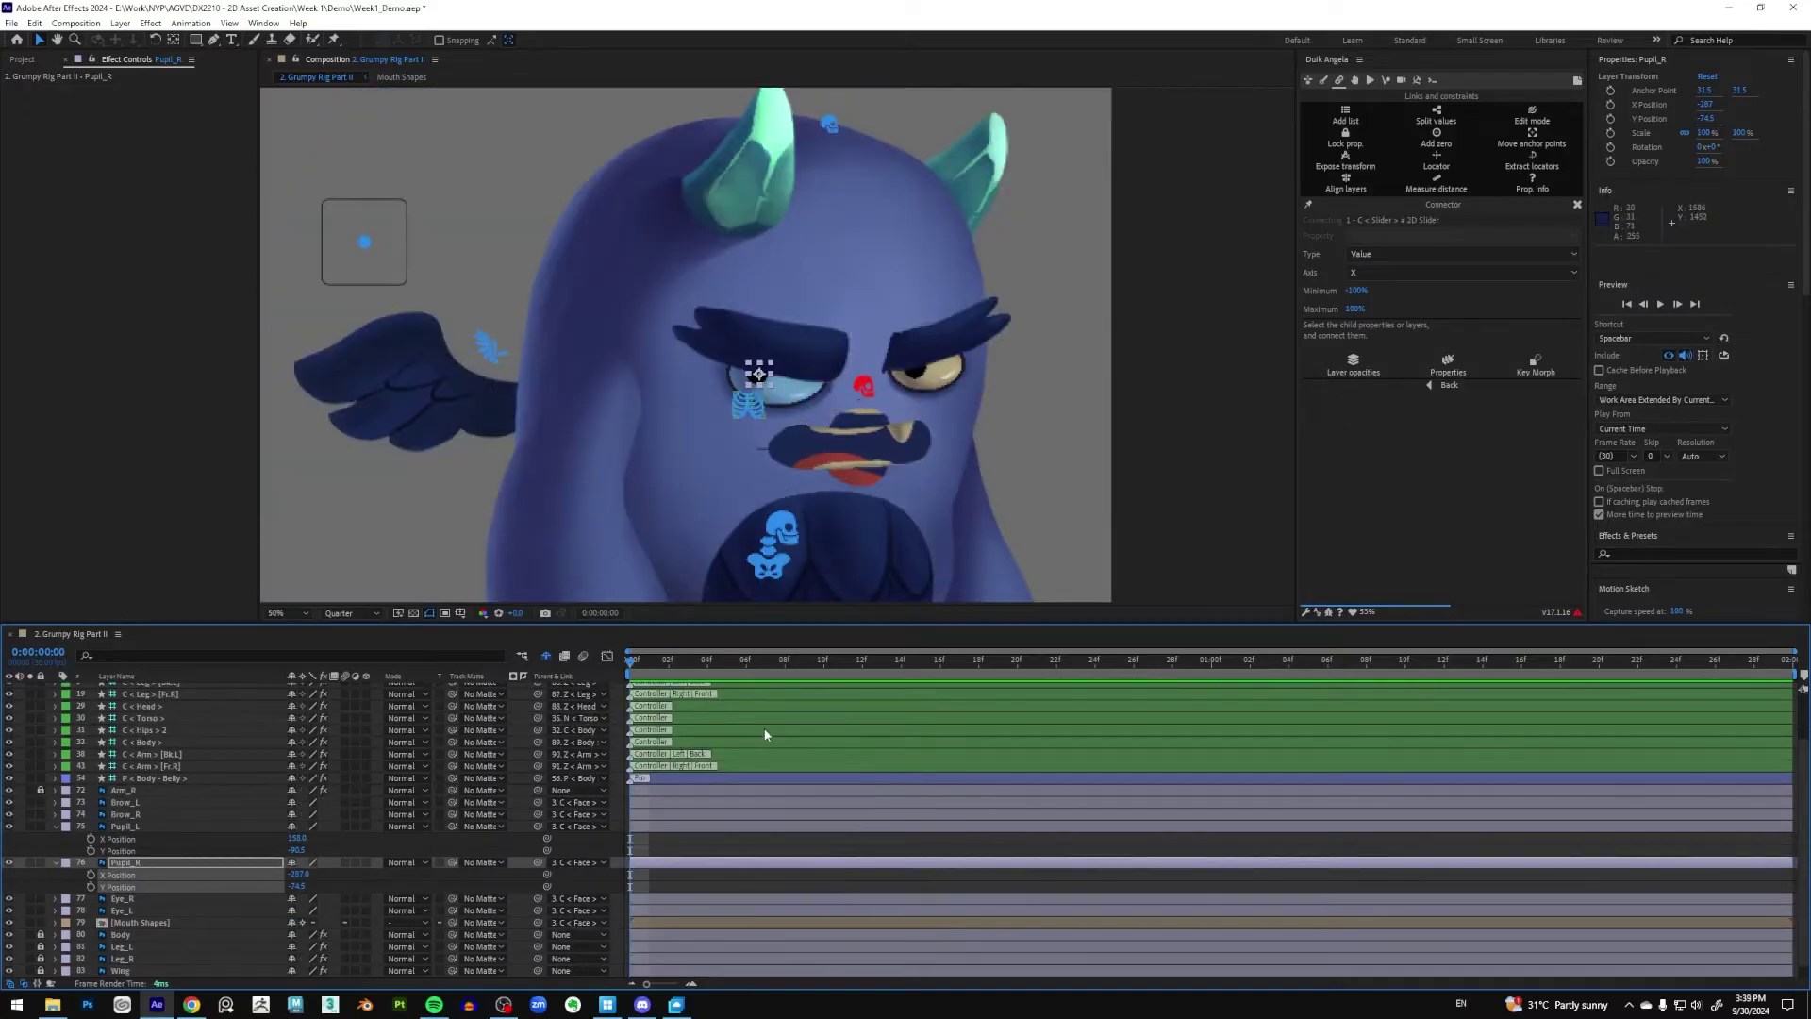
{"action": "left_click", "coordinate": [824, 661]}
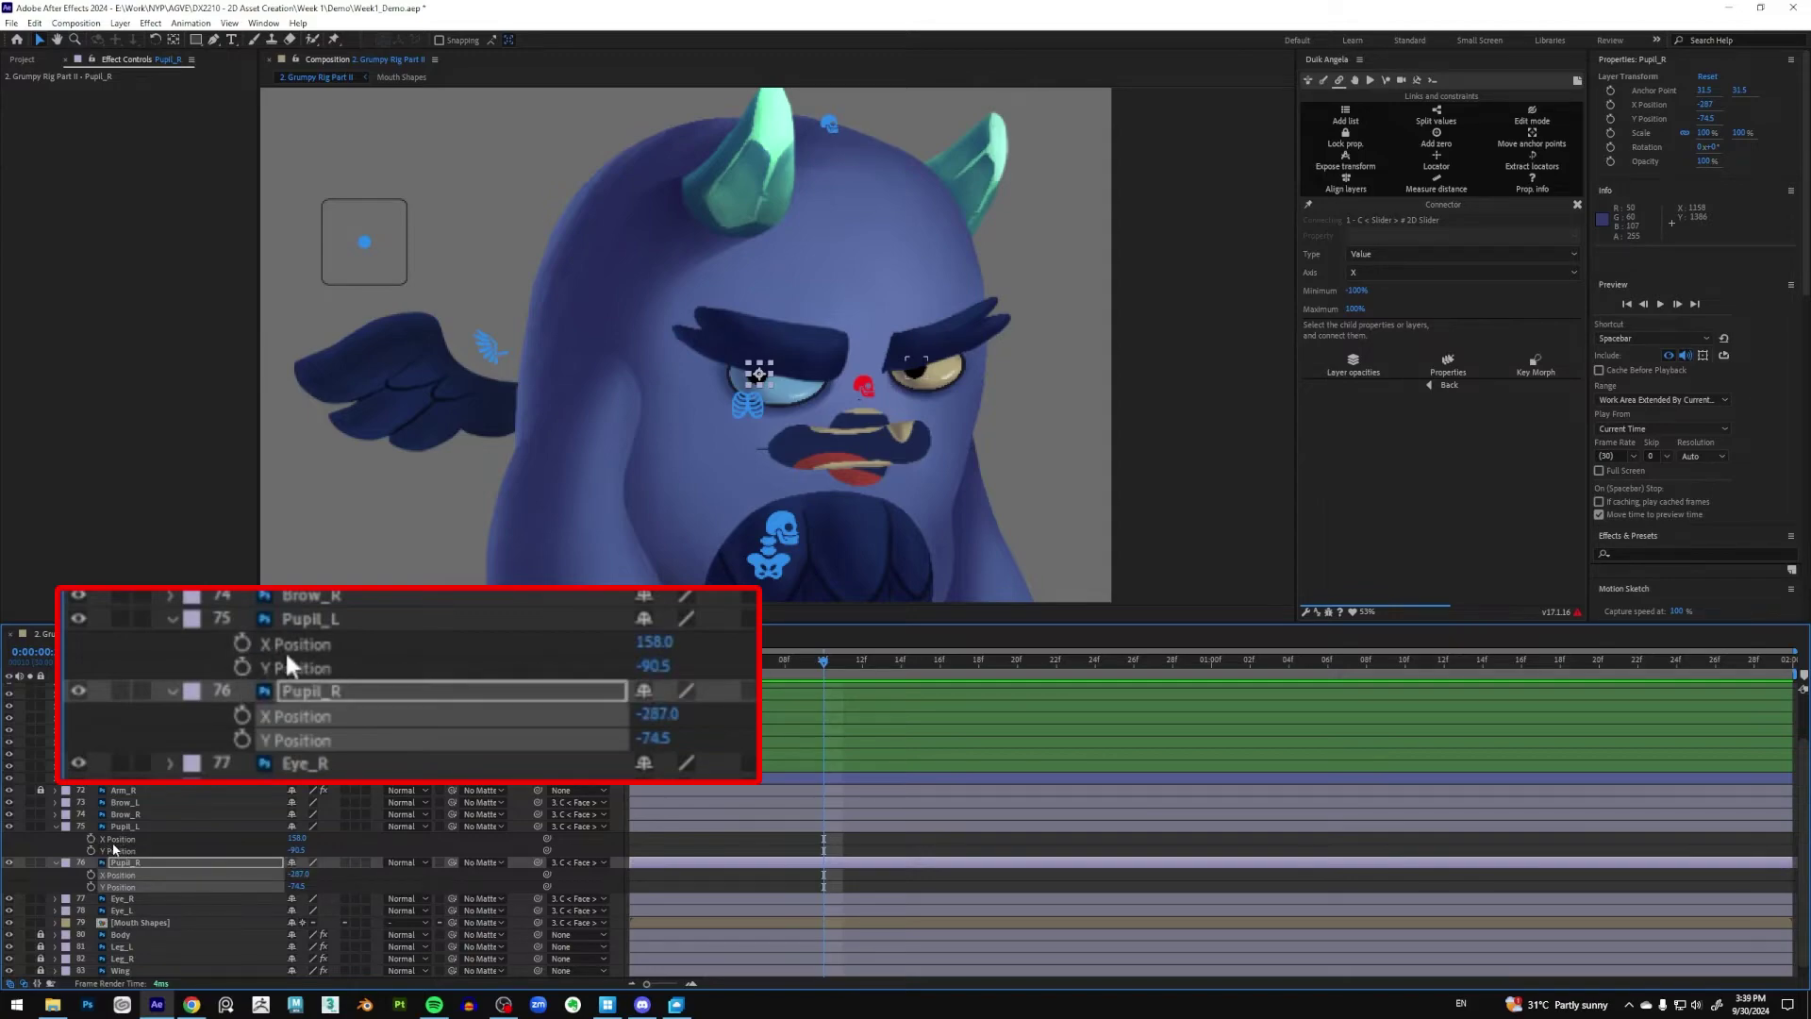
{"action": "left_click", "coordinate": [92, 839]}
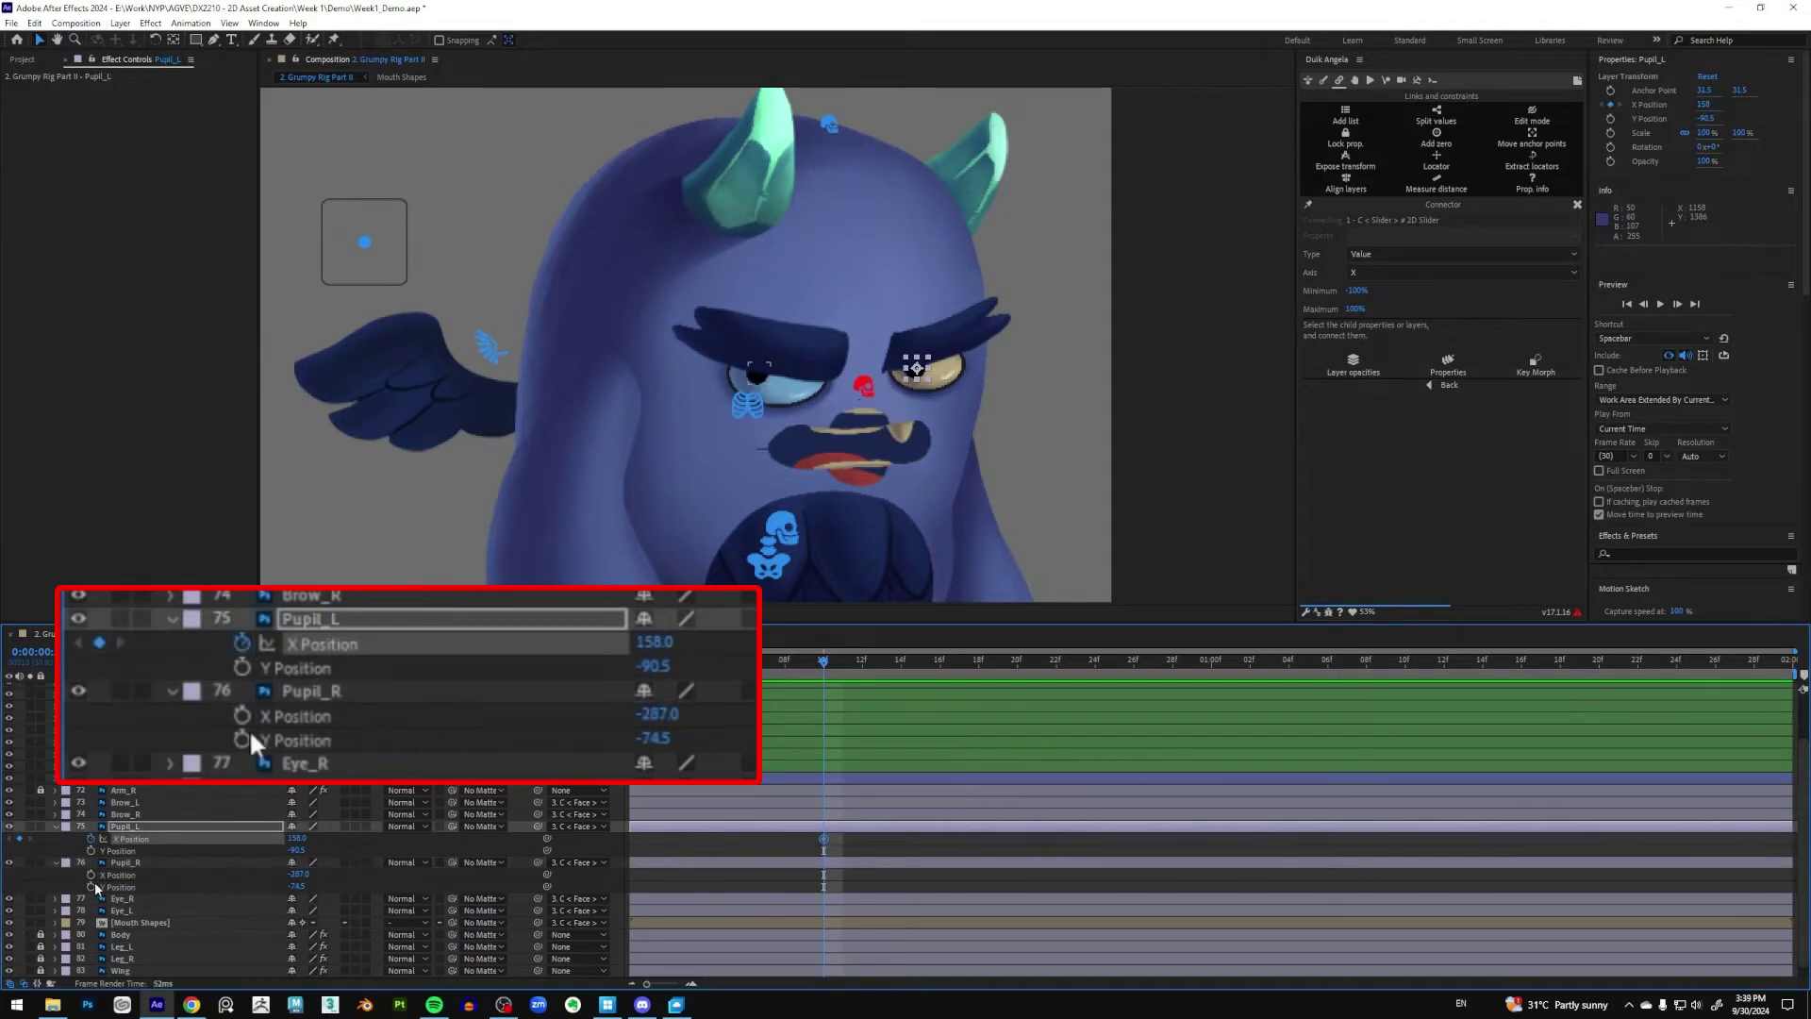
{"action": "left_click", "coordinate": [91, 874]}
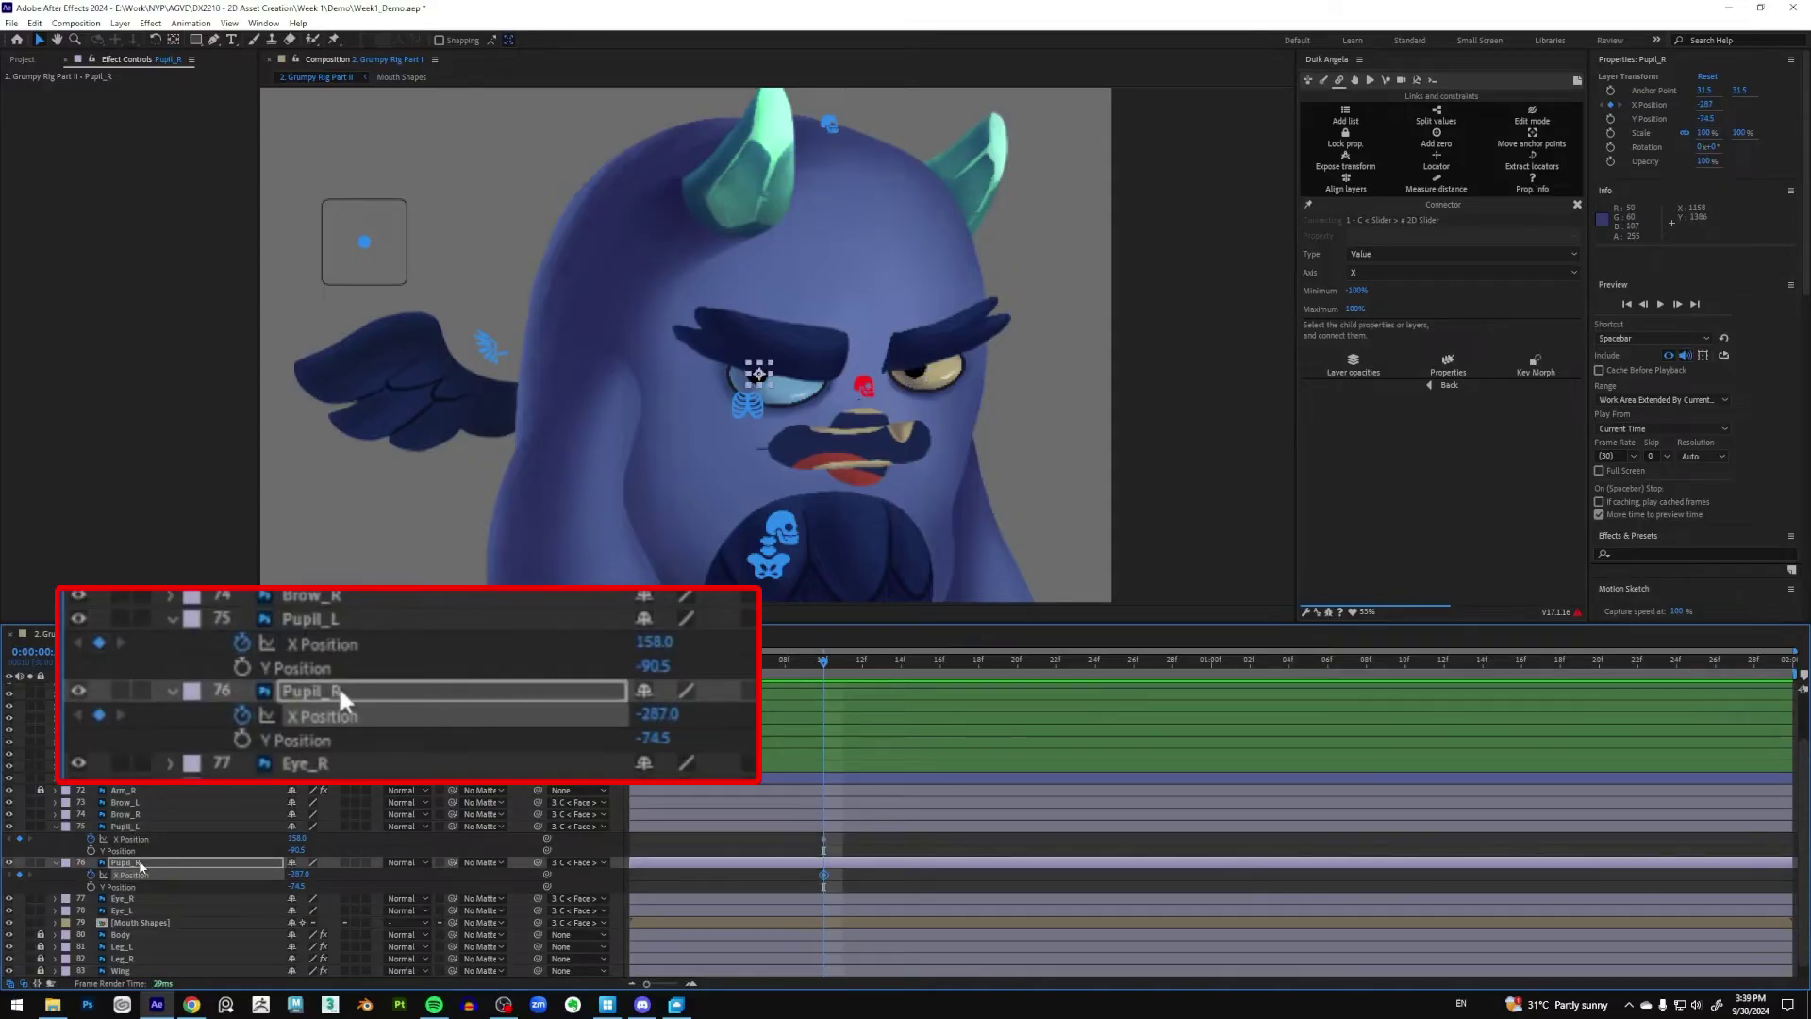
{"action": "left_click", "coordinate": [766, 875]}
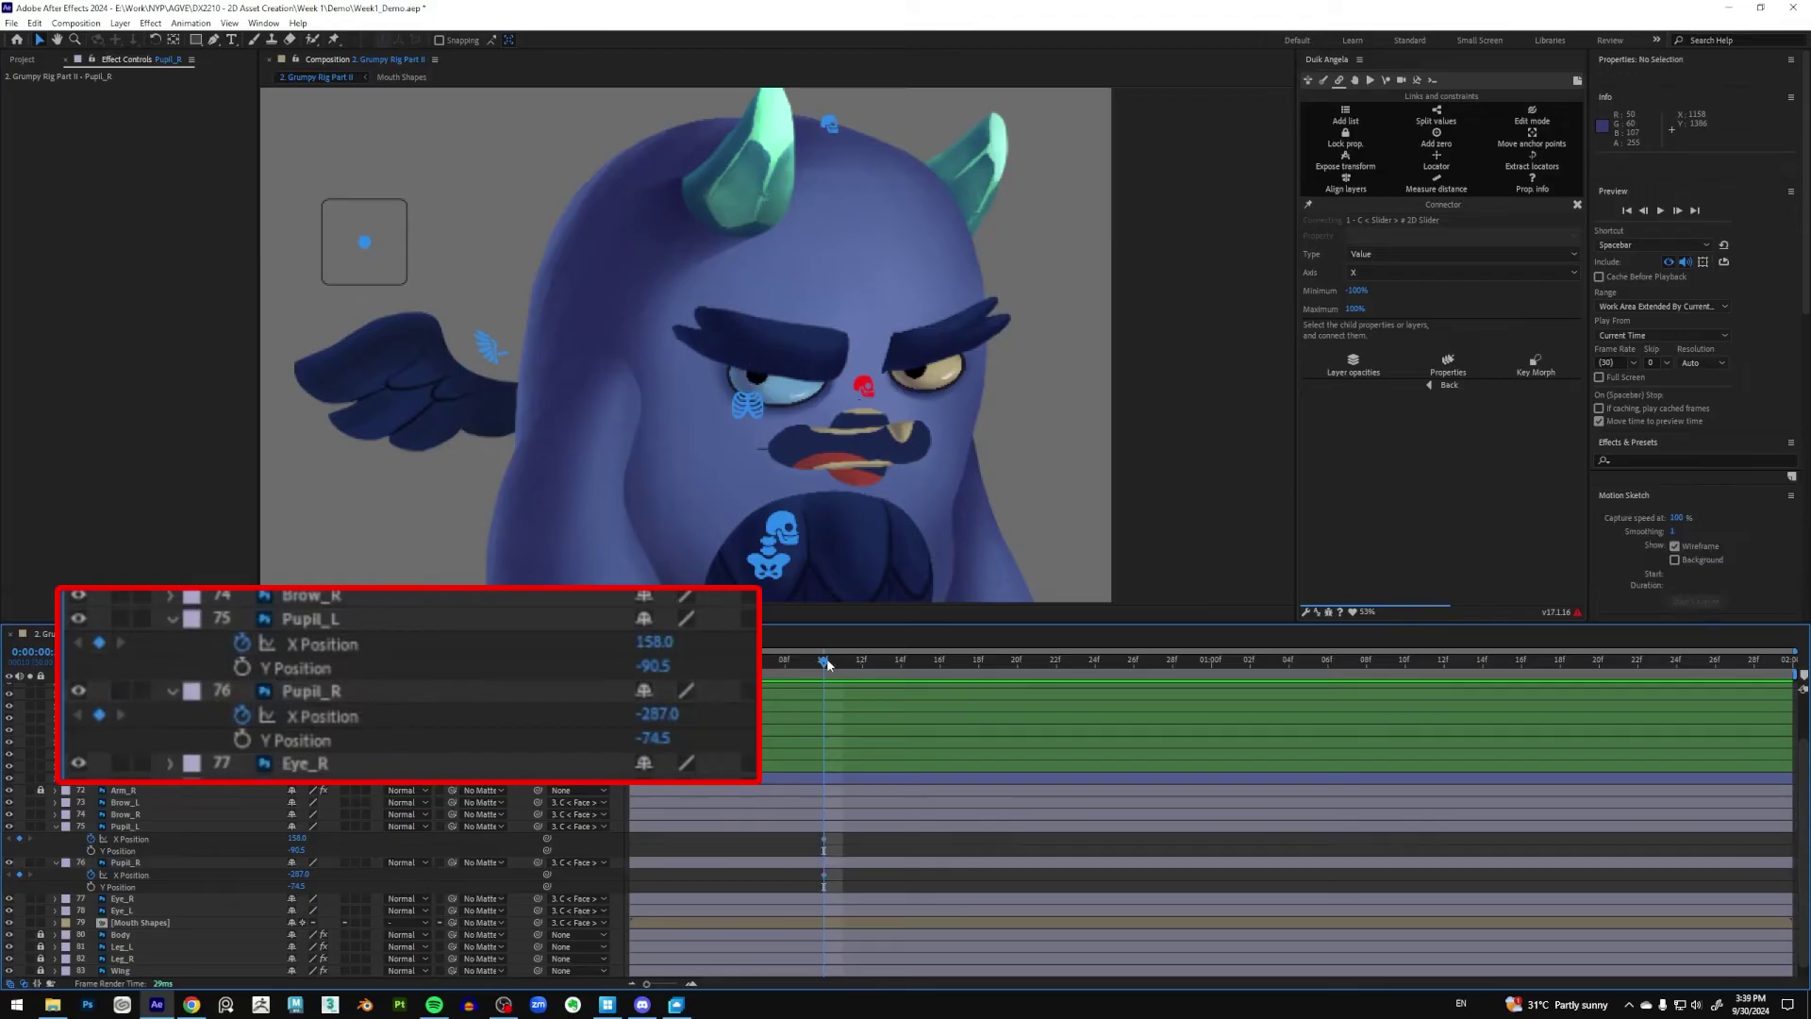
{"action": "left_click", "coordinate": [883, 660]}
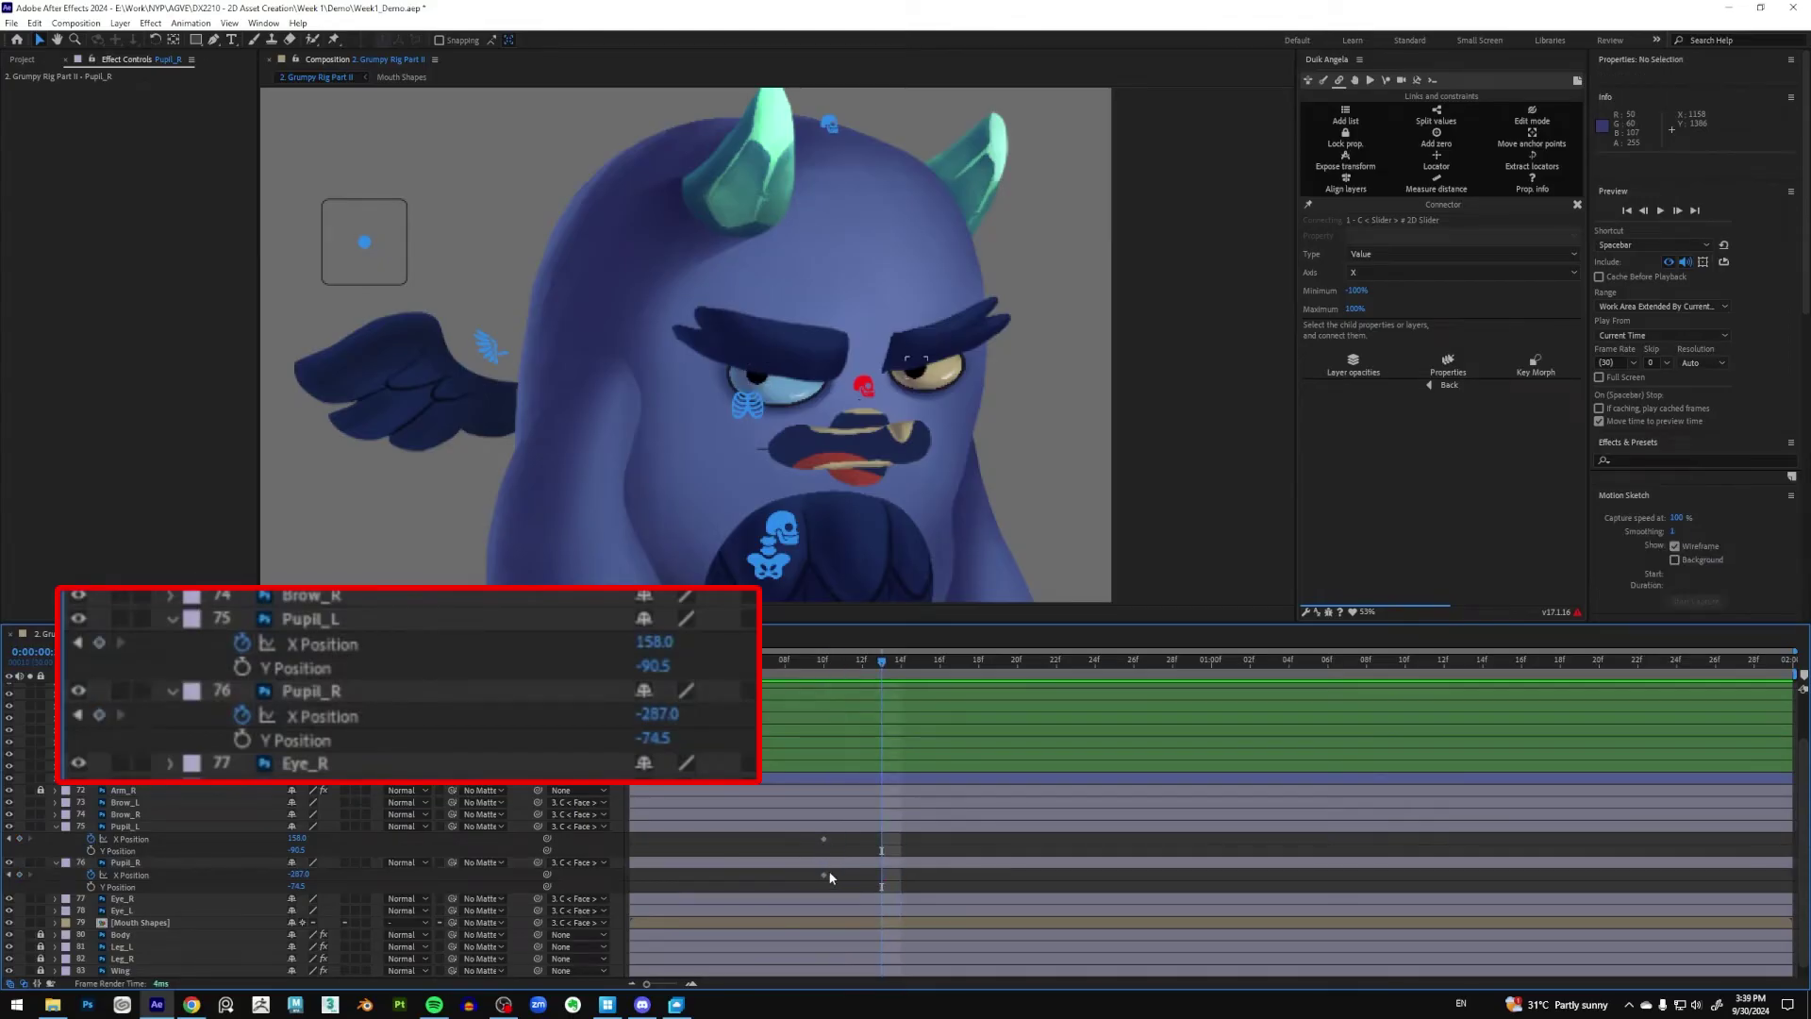
{"action": "left_click", "coordinate": [824, 665]}
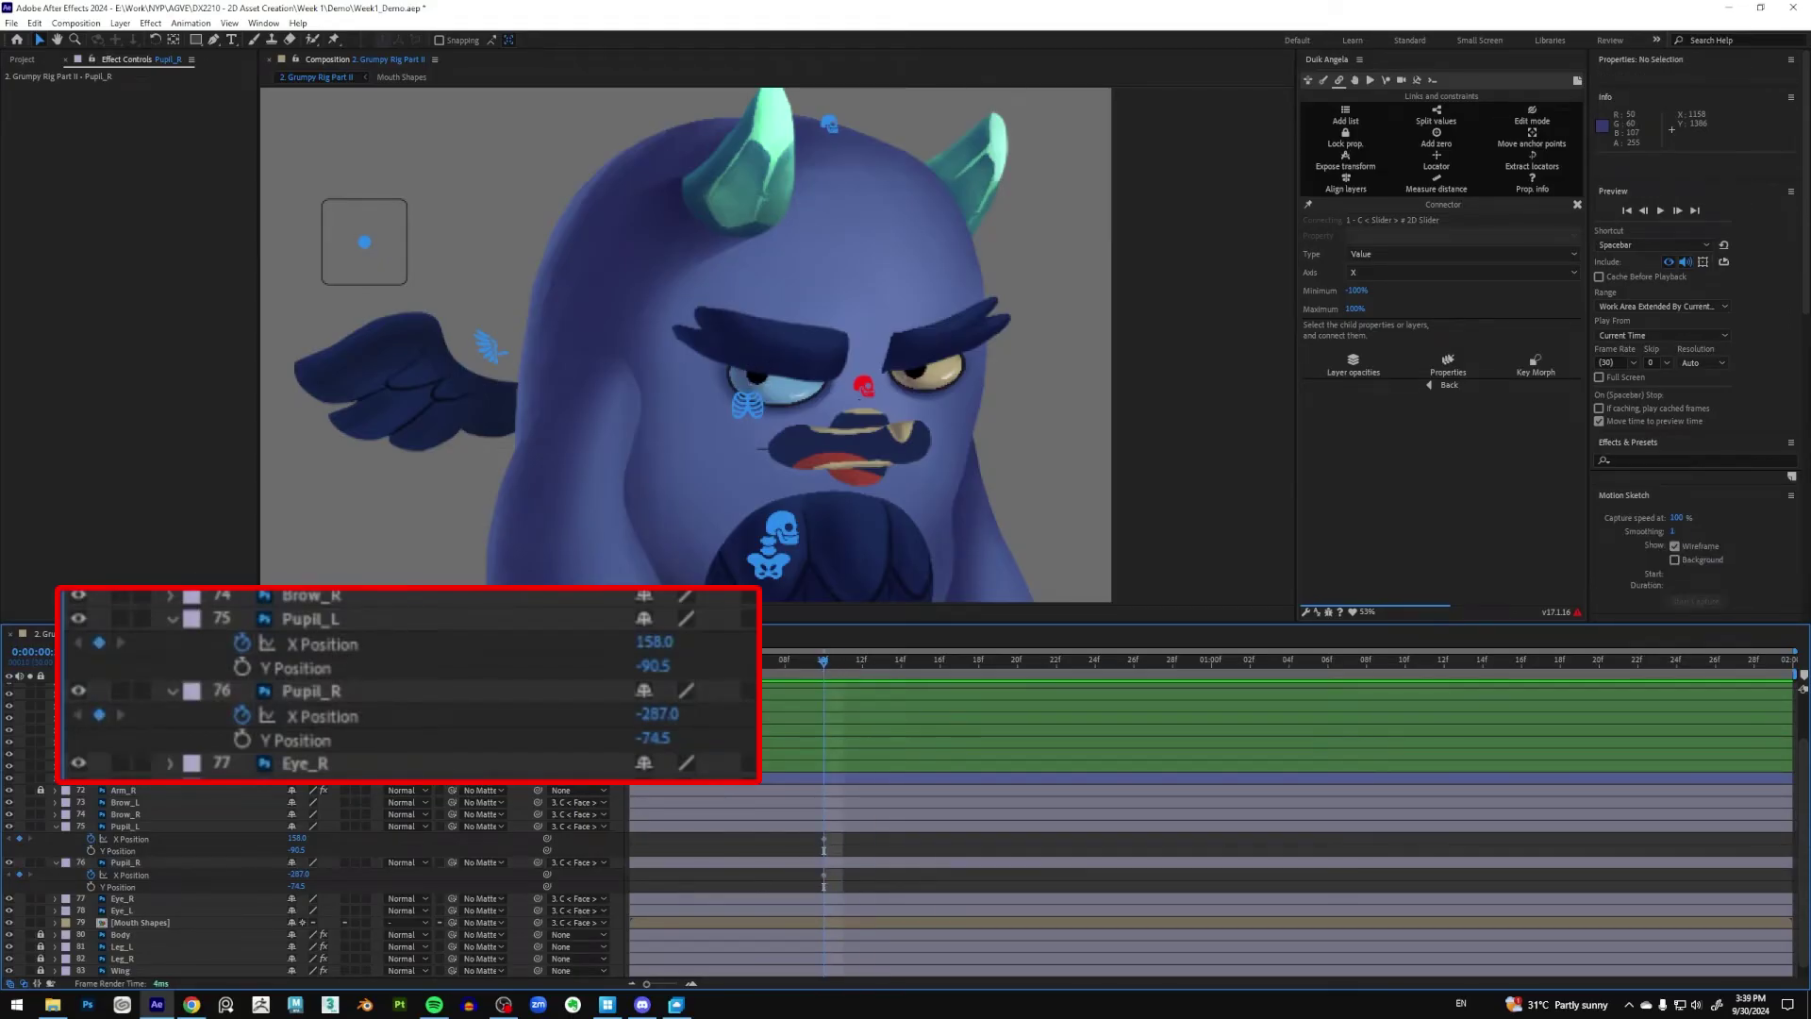
Add X Position keyframes to Pupil_L and Pupil_R at the first frame
{"action": "key", "text": "Home"}
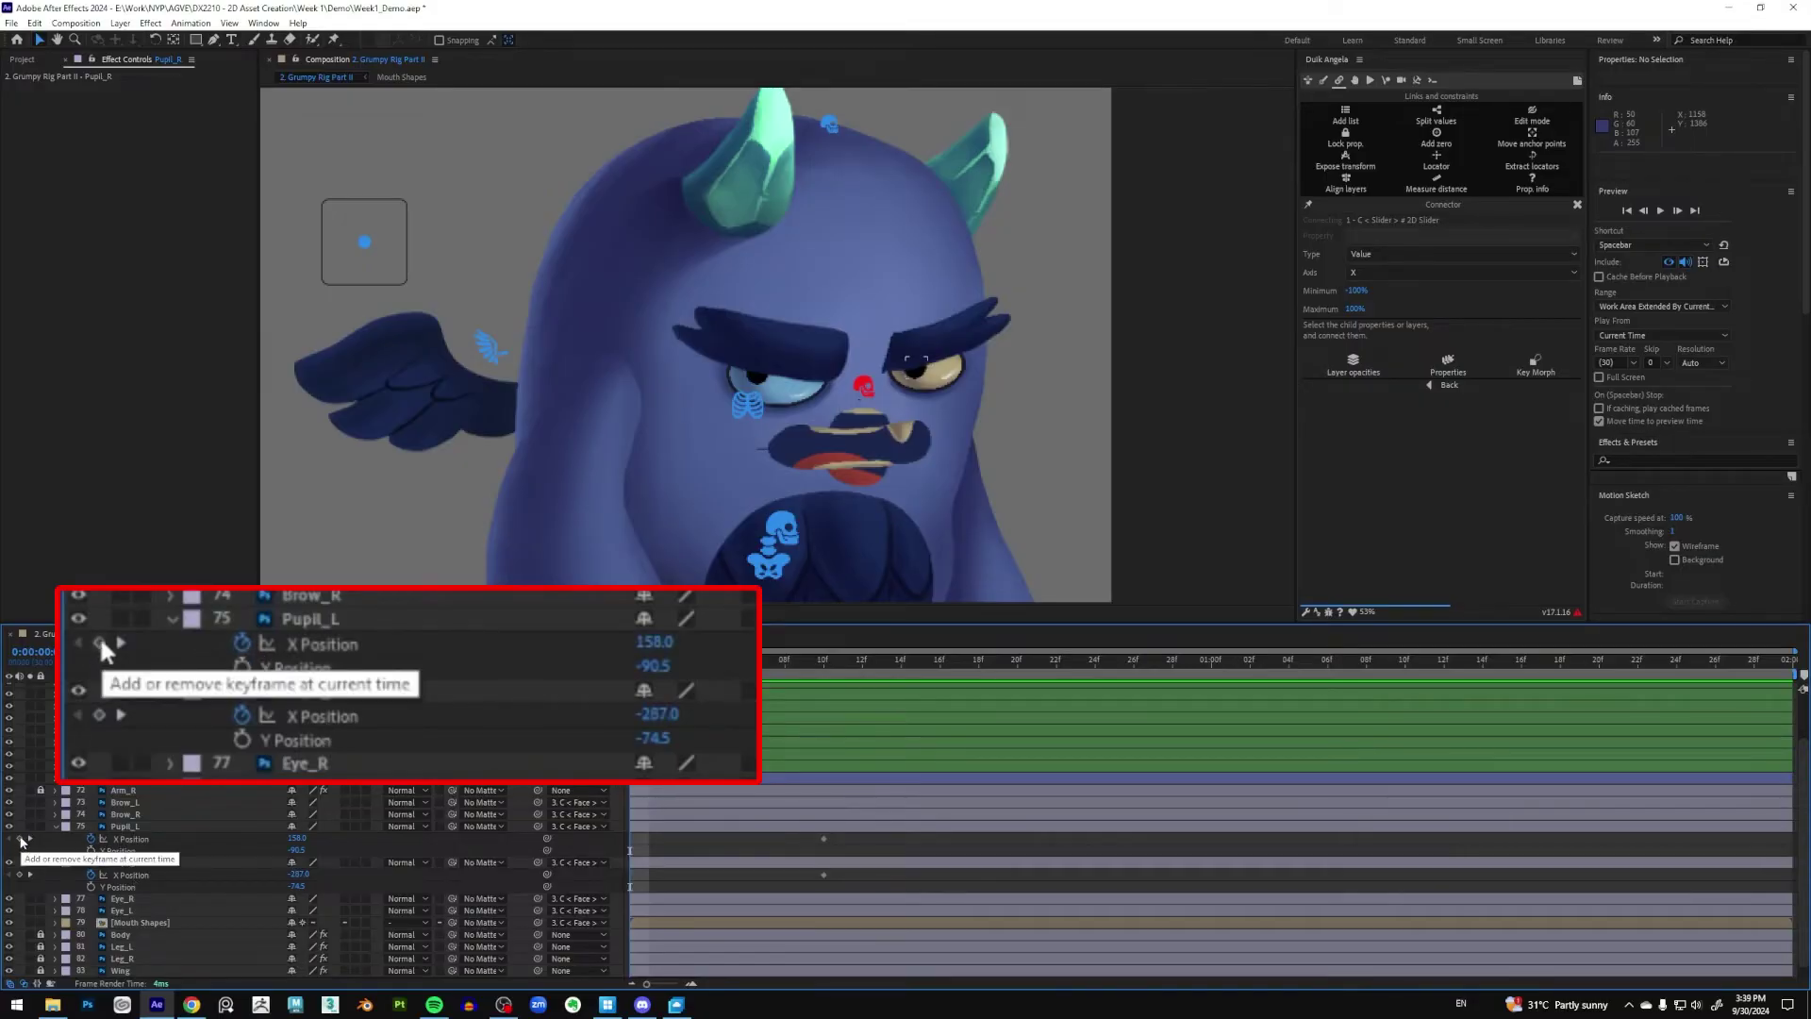
{"action": "left_click", "coordinate": [19, 838]}
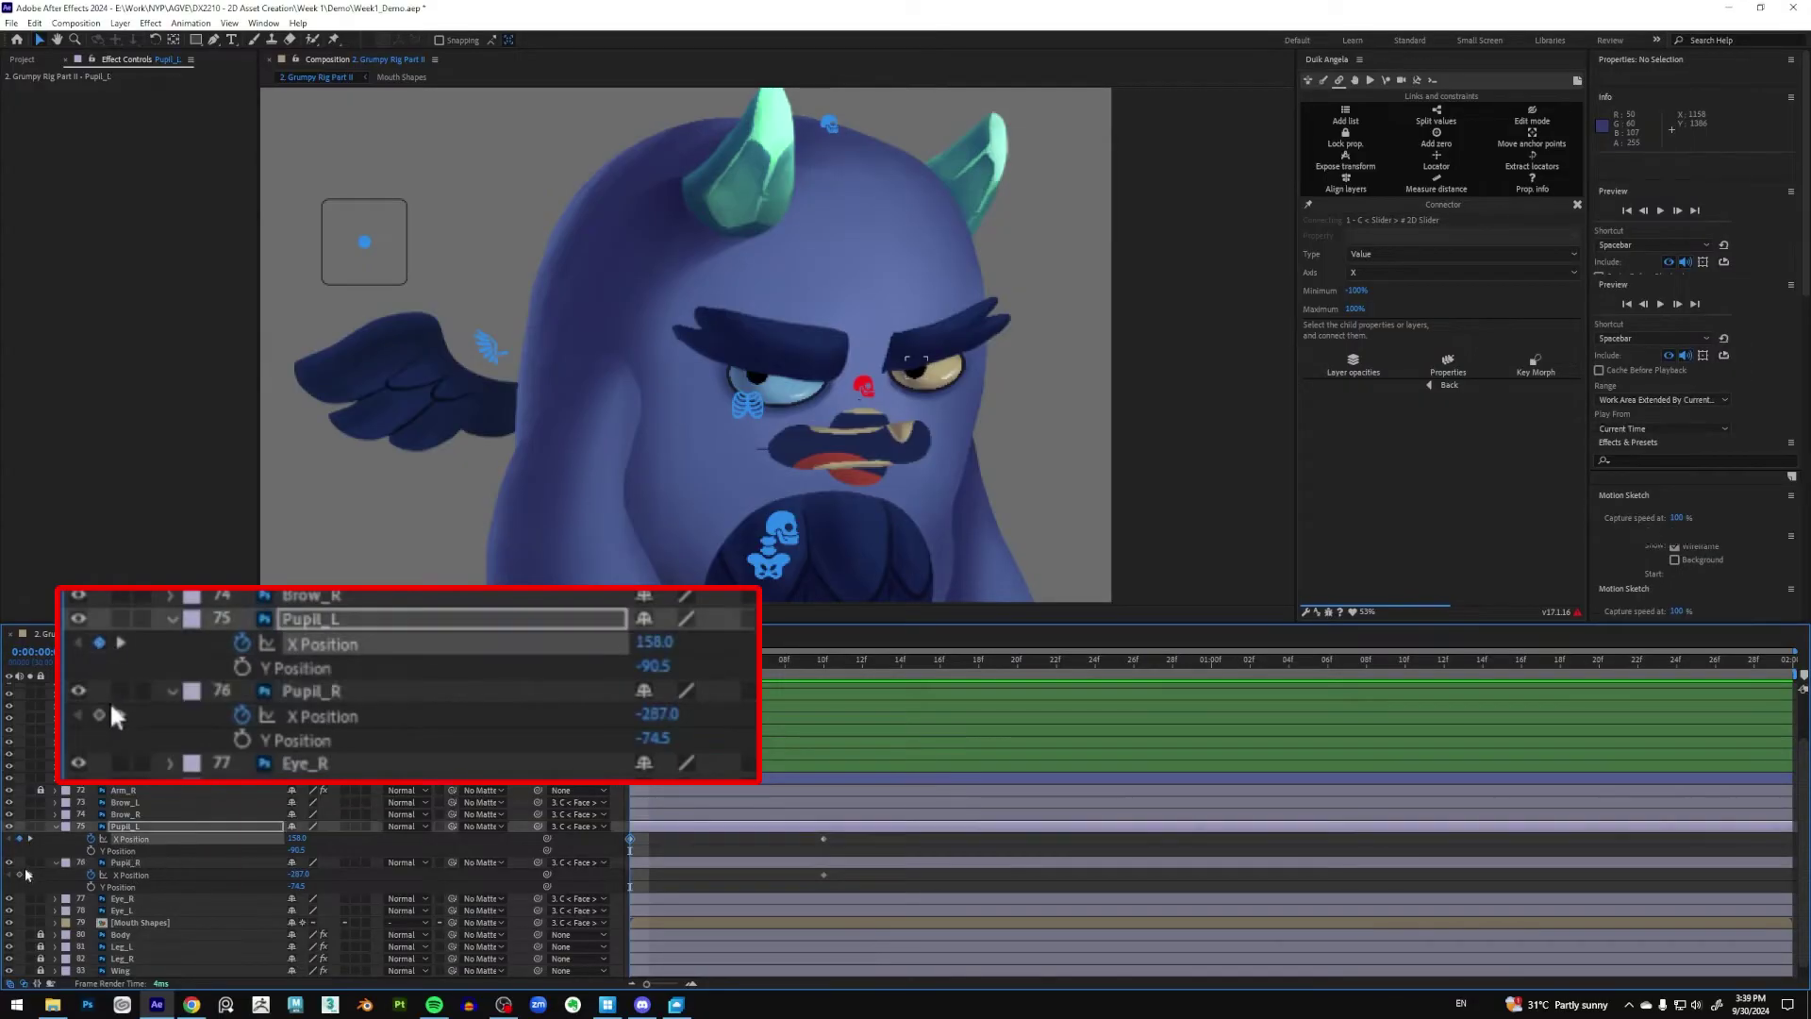
{"action": "left_click", "coordinate": [19, 874]}
{"action": "left_click", "coordinate": [816, 860]}
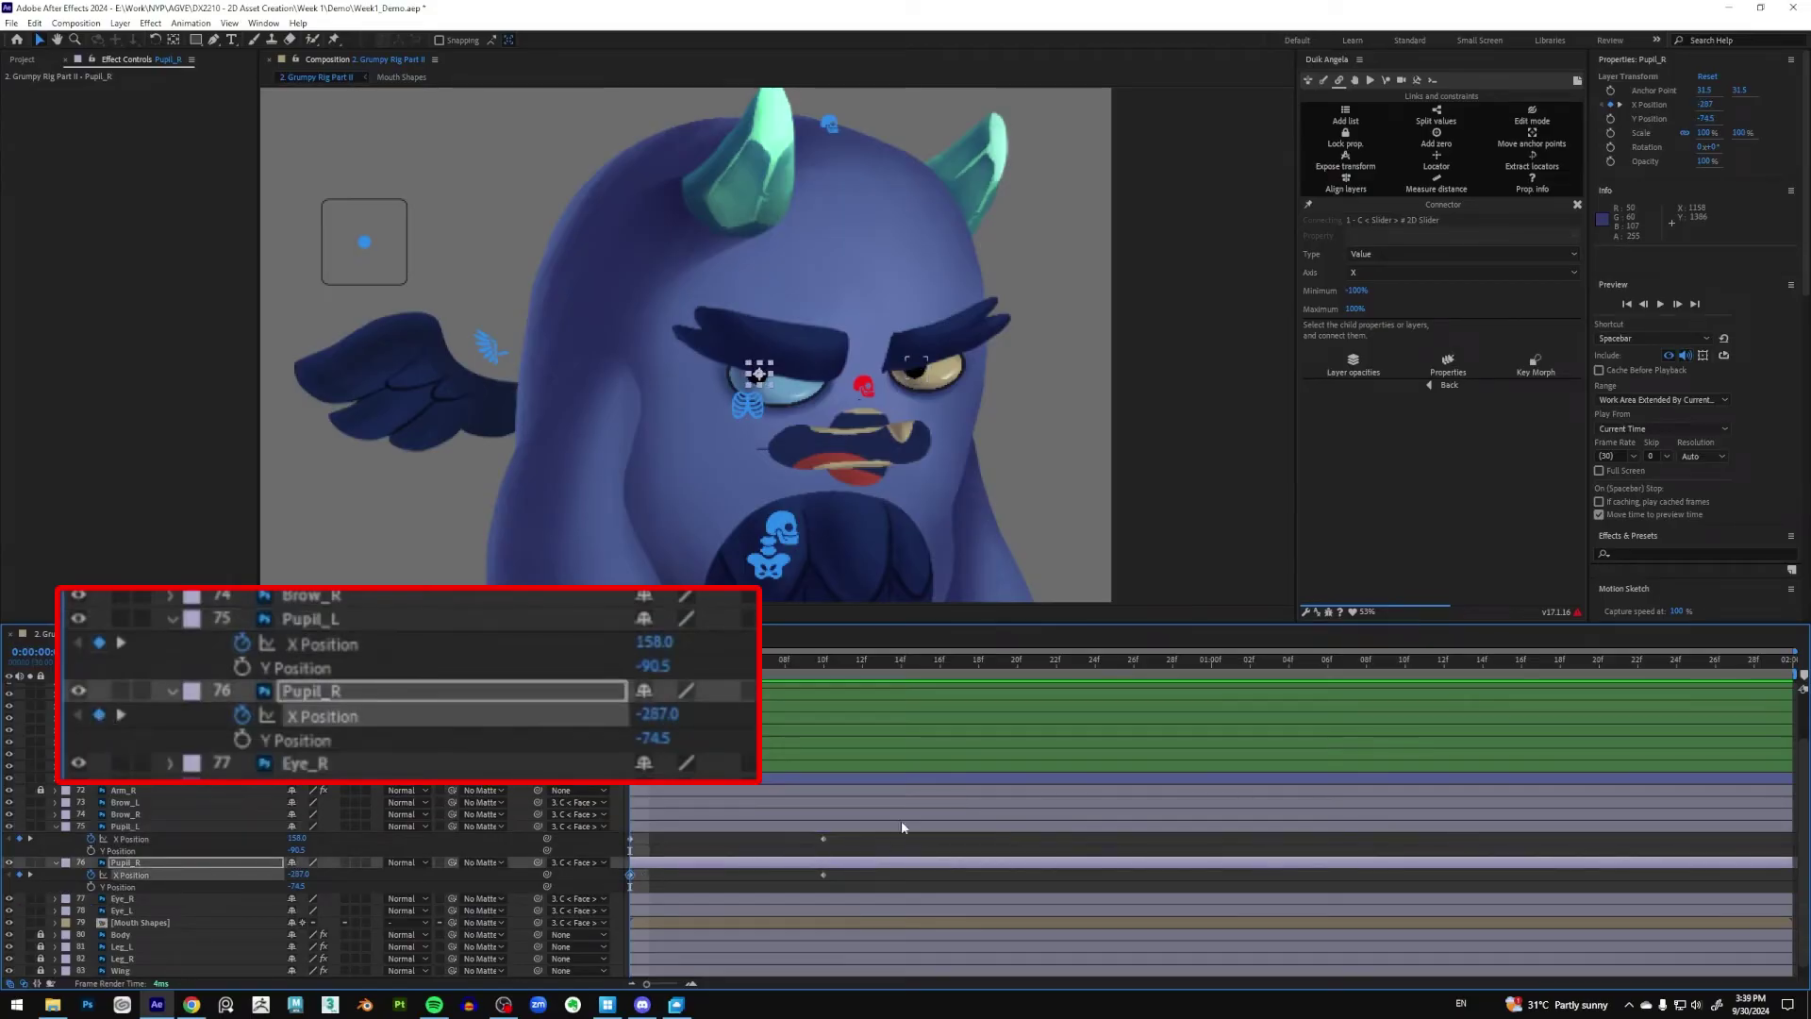
Add X Position keyframes to Pupil_L and Pupil_R at frame 20
{"action": "left_click", "coordinate": [1016, 660]}
{"action": "left_click", "coordinate": [19, 838]}
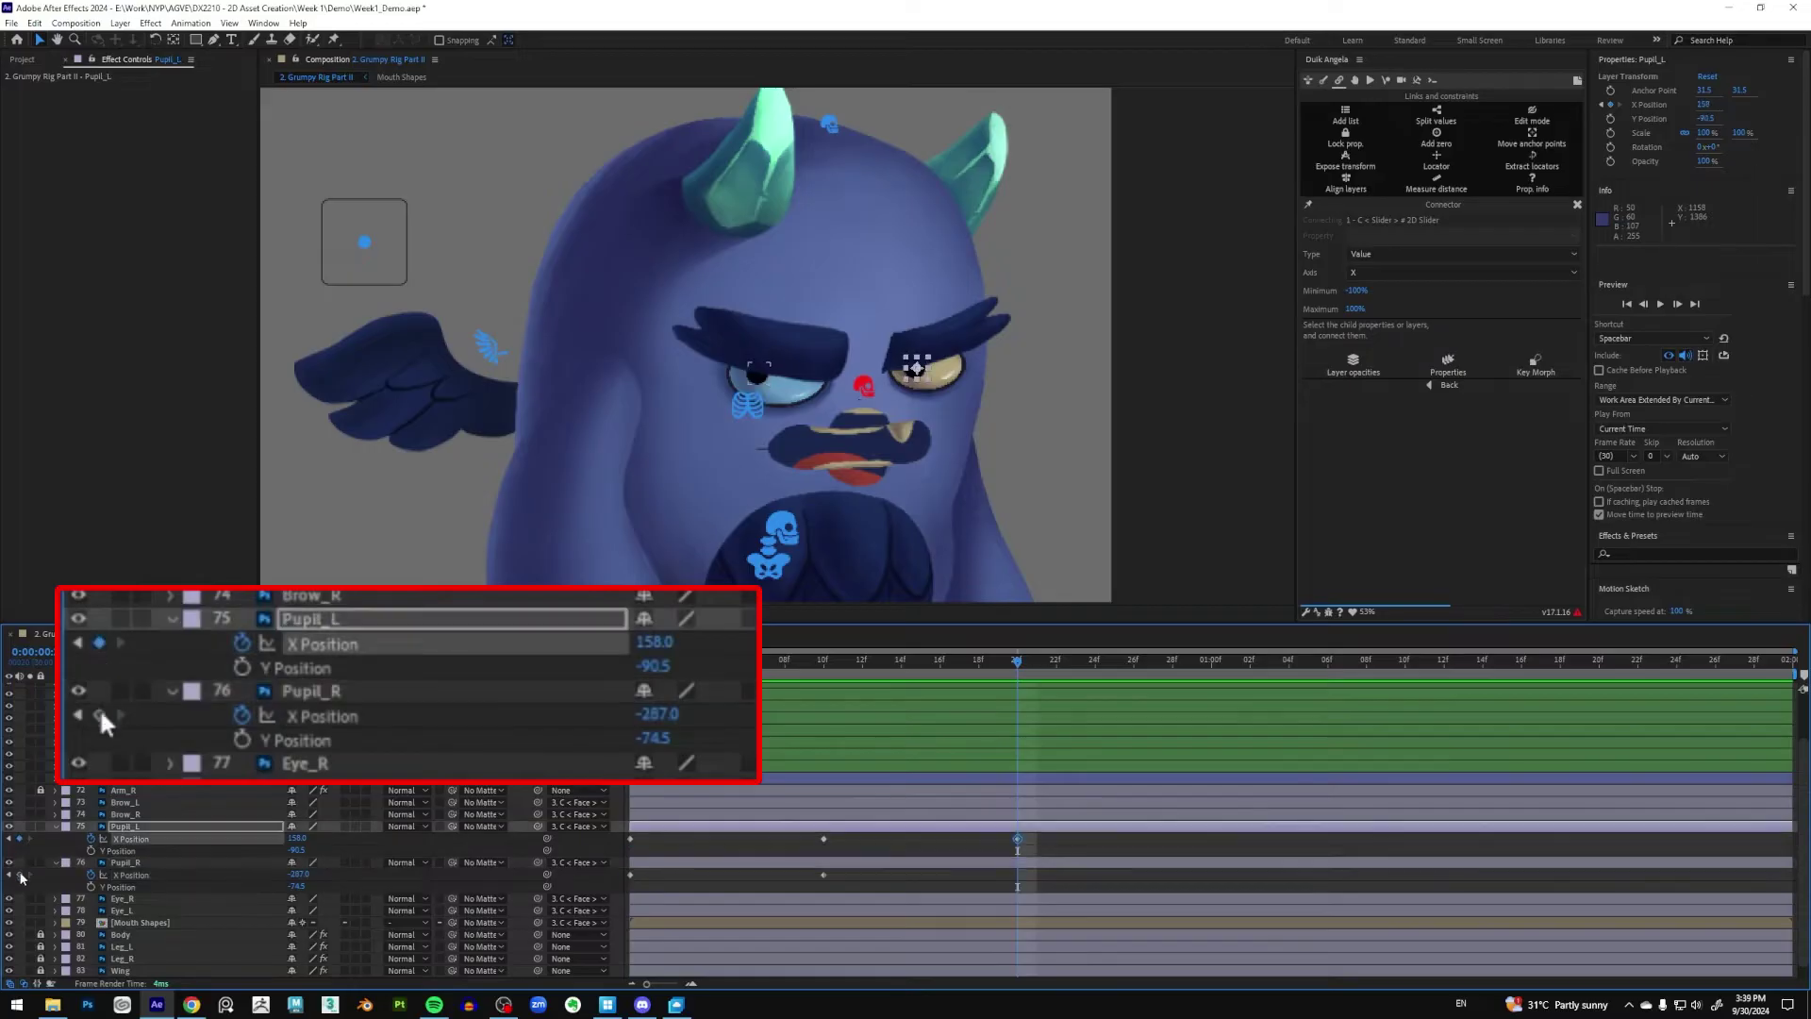
{"action": "left_click", "coordinate": [19, 875]}
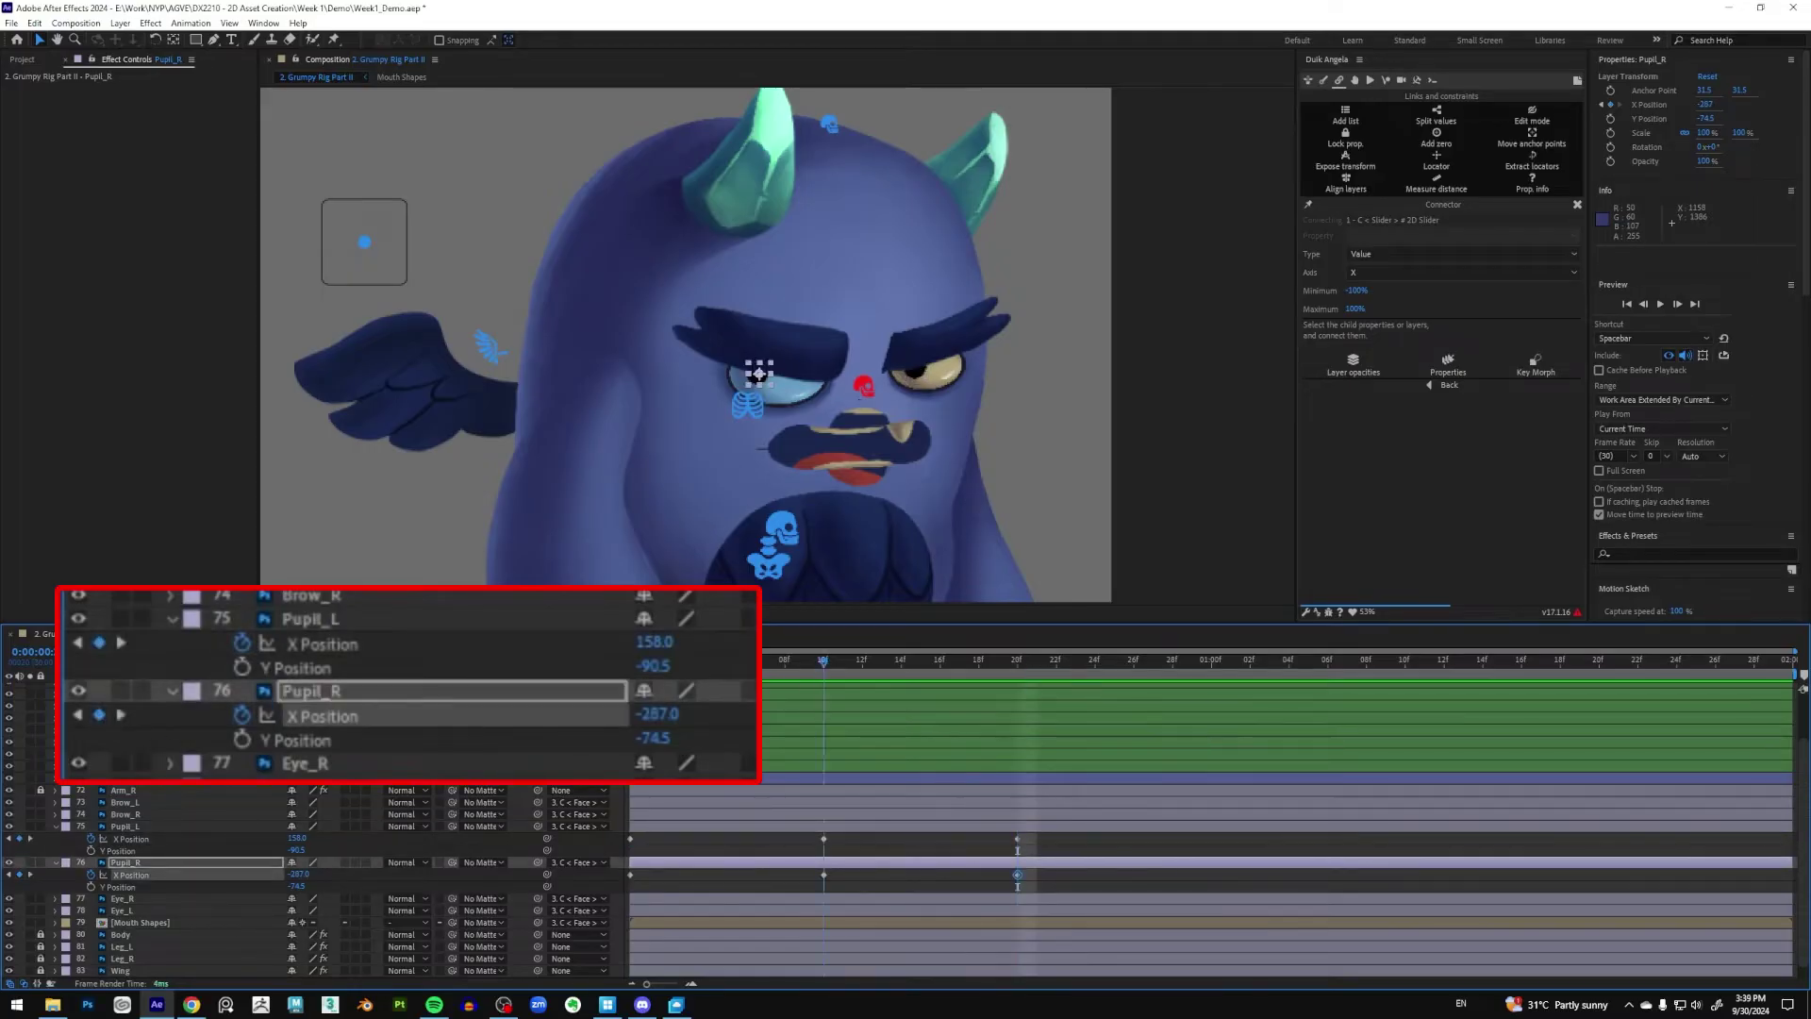
At frame 10, move Pupil_R horizontally to the centre of the blue eye, at X Position about -217
{"action": "left_click", "coordinate": [940, 660]}
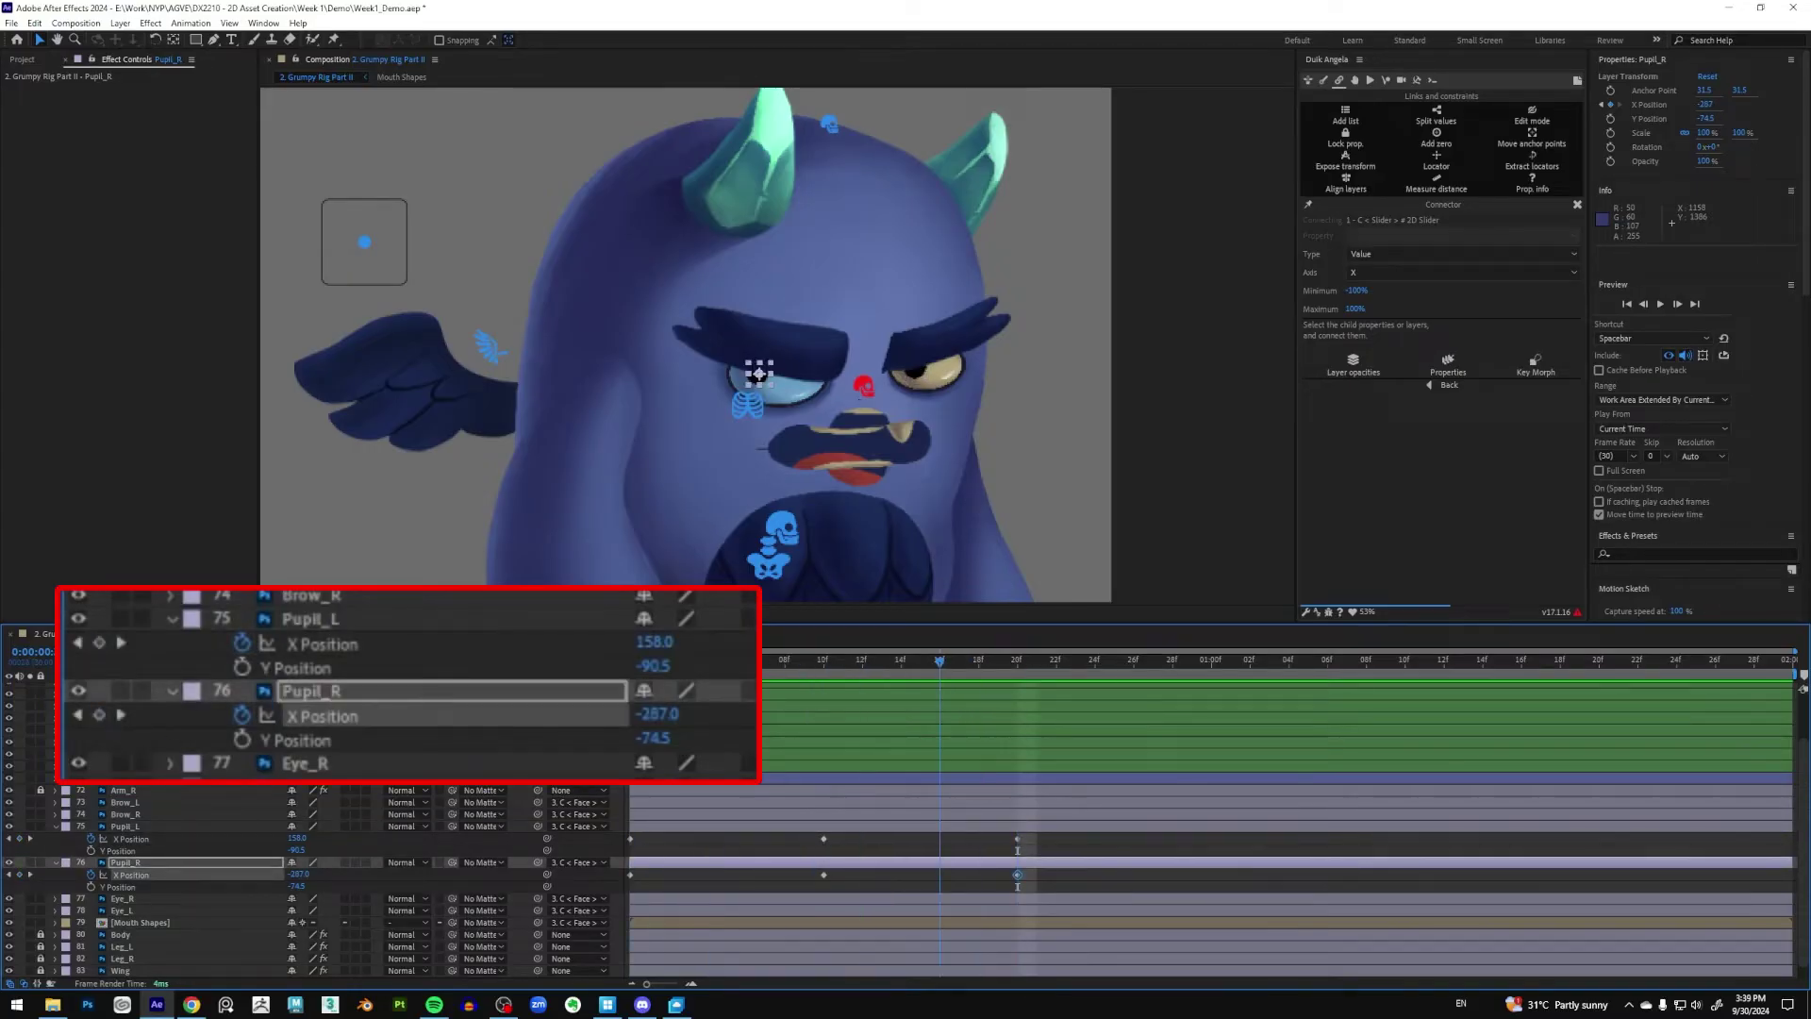
{"action": "left_click", "coordinate": [825, 661]}
{"action": "left_click_drag", "start_coordinate": [1013, 677], "coordinate": [1019, 678]}
{"action": "left_click", "coordinate": [824, 665]}
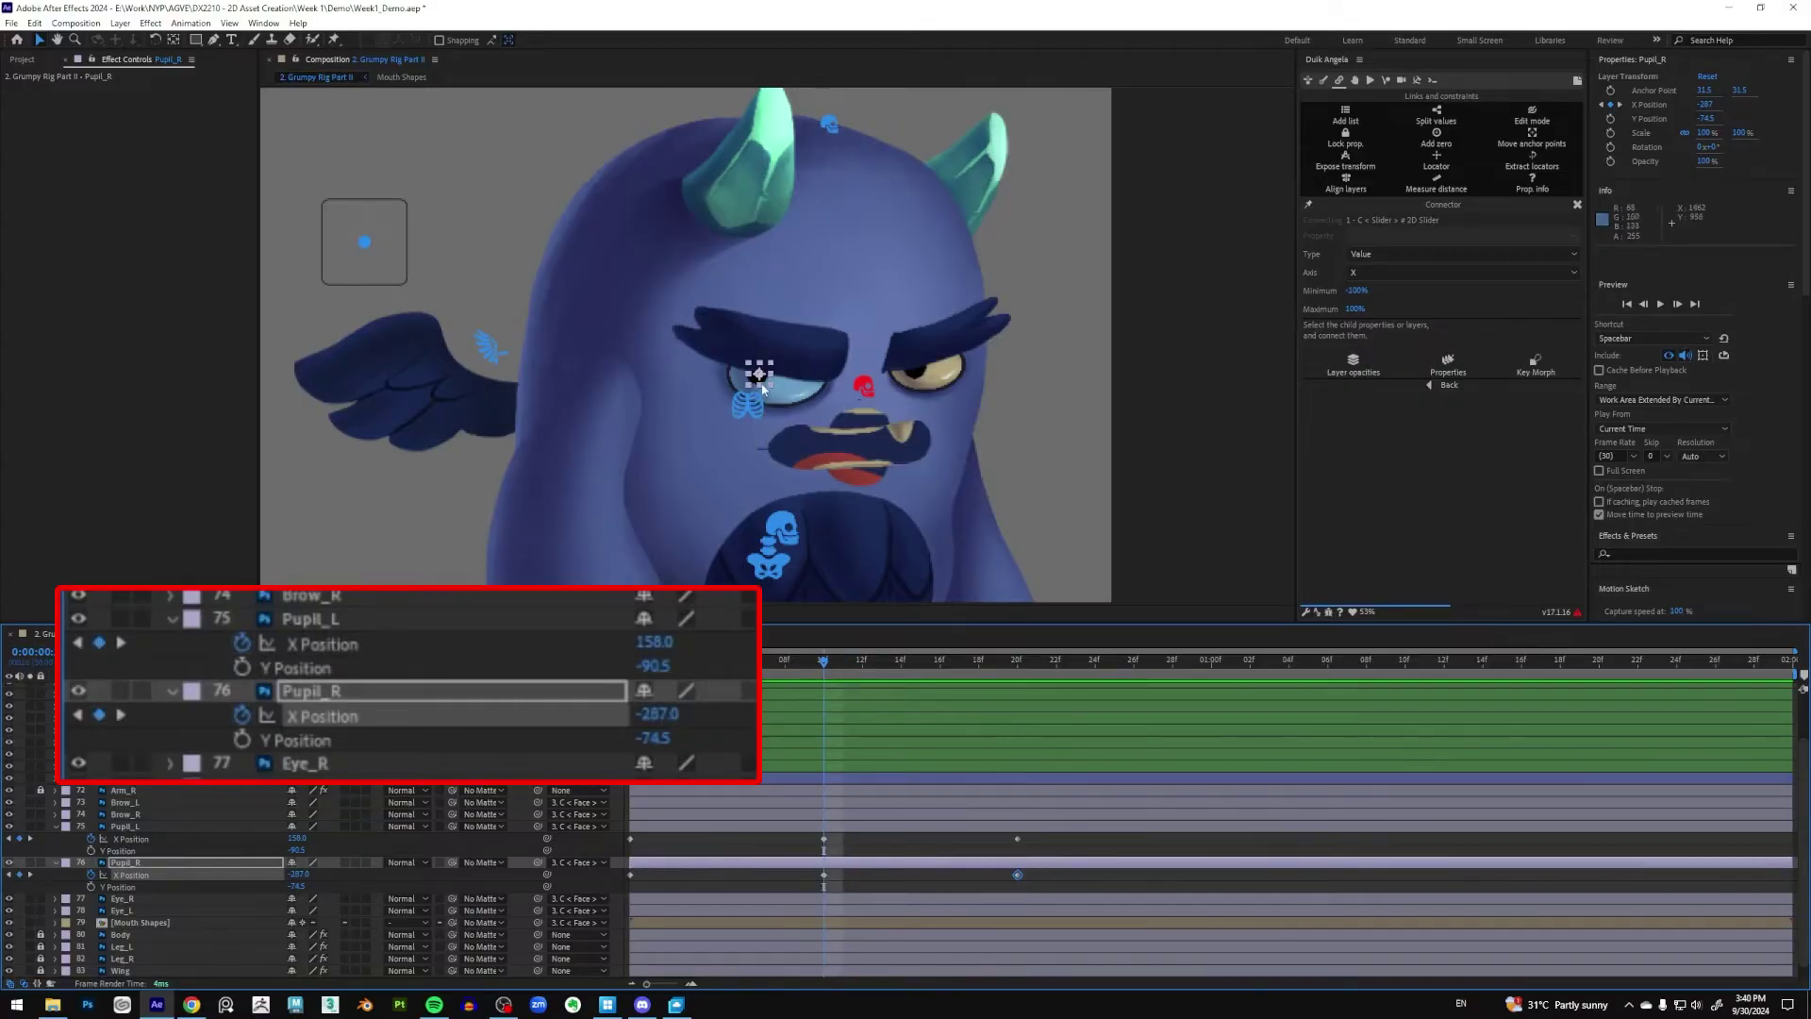
{"action": "scroll", "coordinate": [768, 377], "scroll_direction": "up", "scroll_amount": 2}
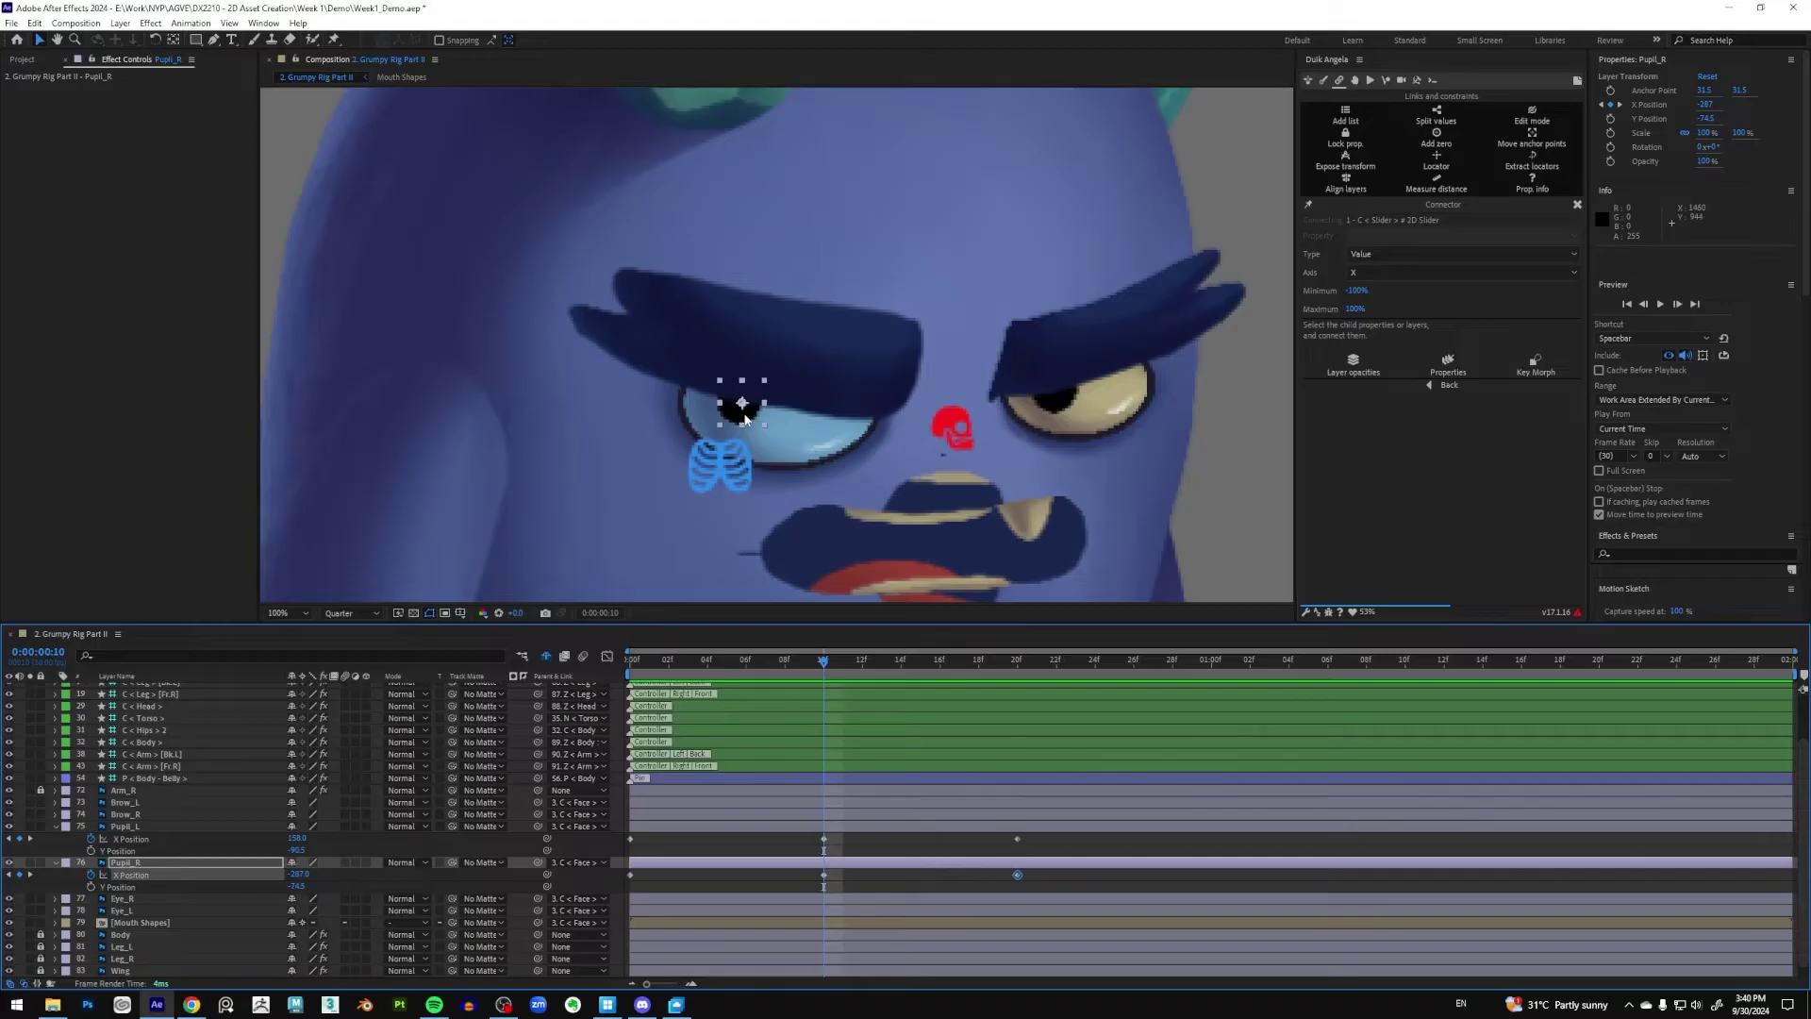
{"action": "left_click_drag", "start_coordinate": [745, 418], "coordinate": [787, 418]}
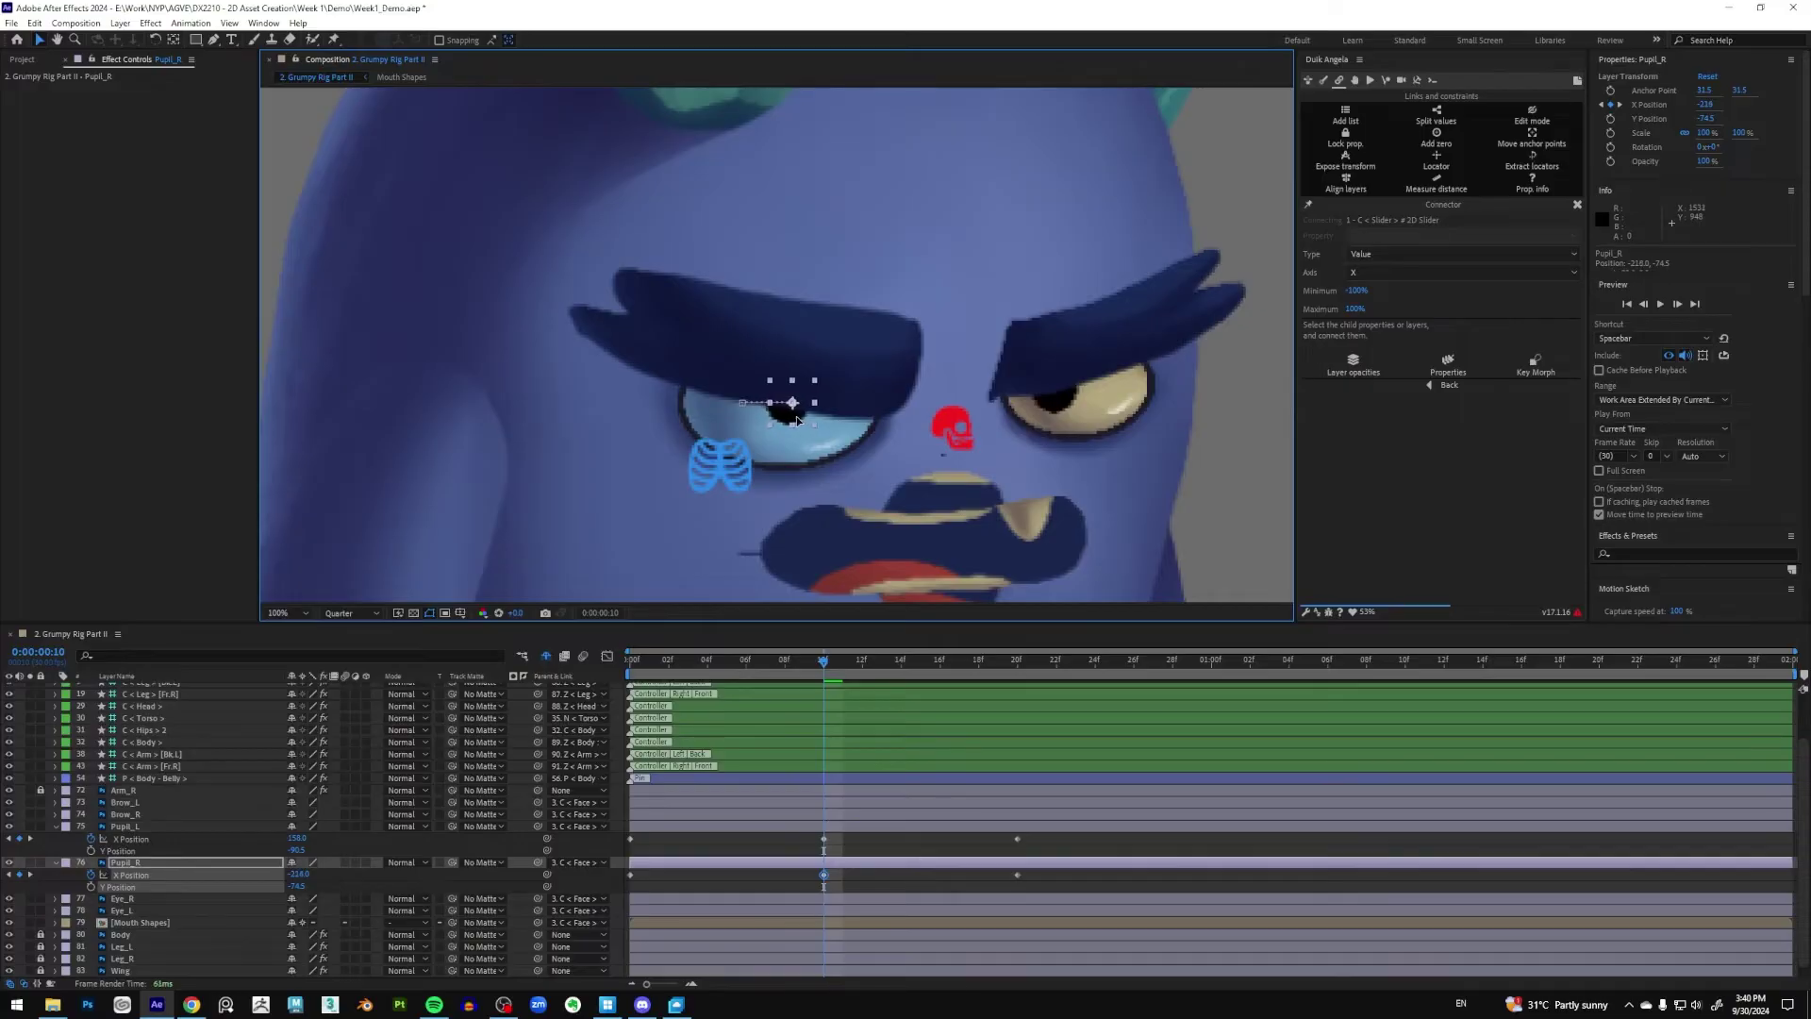
{"action": "key", "text": "Right"}
{"action": "key", "text": "Right"}
{"action": "key", "text": "Right"}
{"action": "key", "text": "Right"}
{"action": "key", "text": "Right"}
{"action": "left_click_drag", "start_coordinate": [795, 421], "coordinate": [793, 421]}
{"action": "left_click_drag", "start_coordinate": [799, 426], "coordinate": [769, 426]}
{"action": "key", "text": "ctrl+z"}
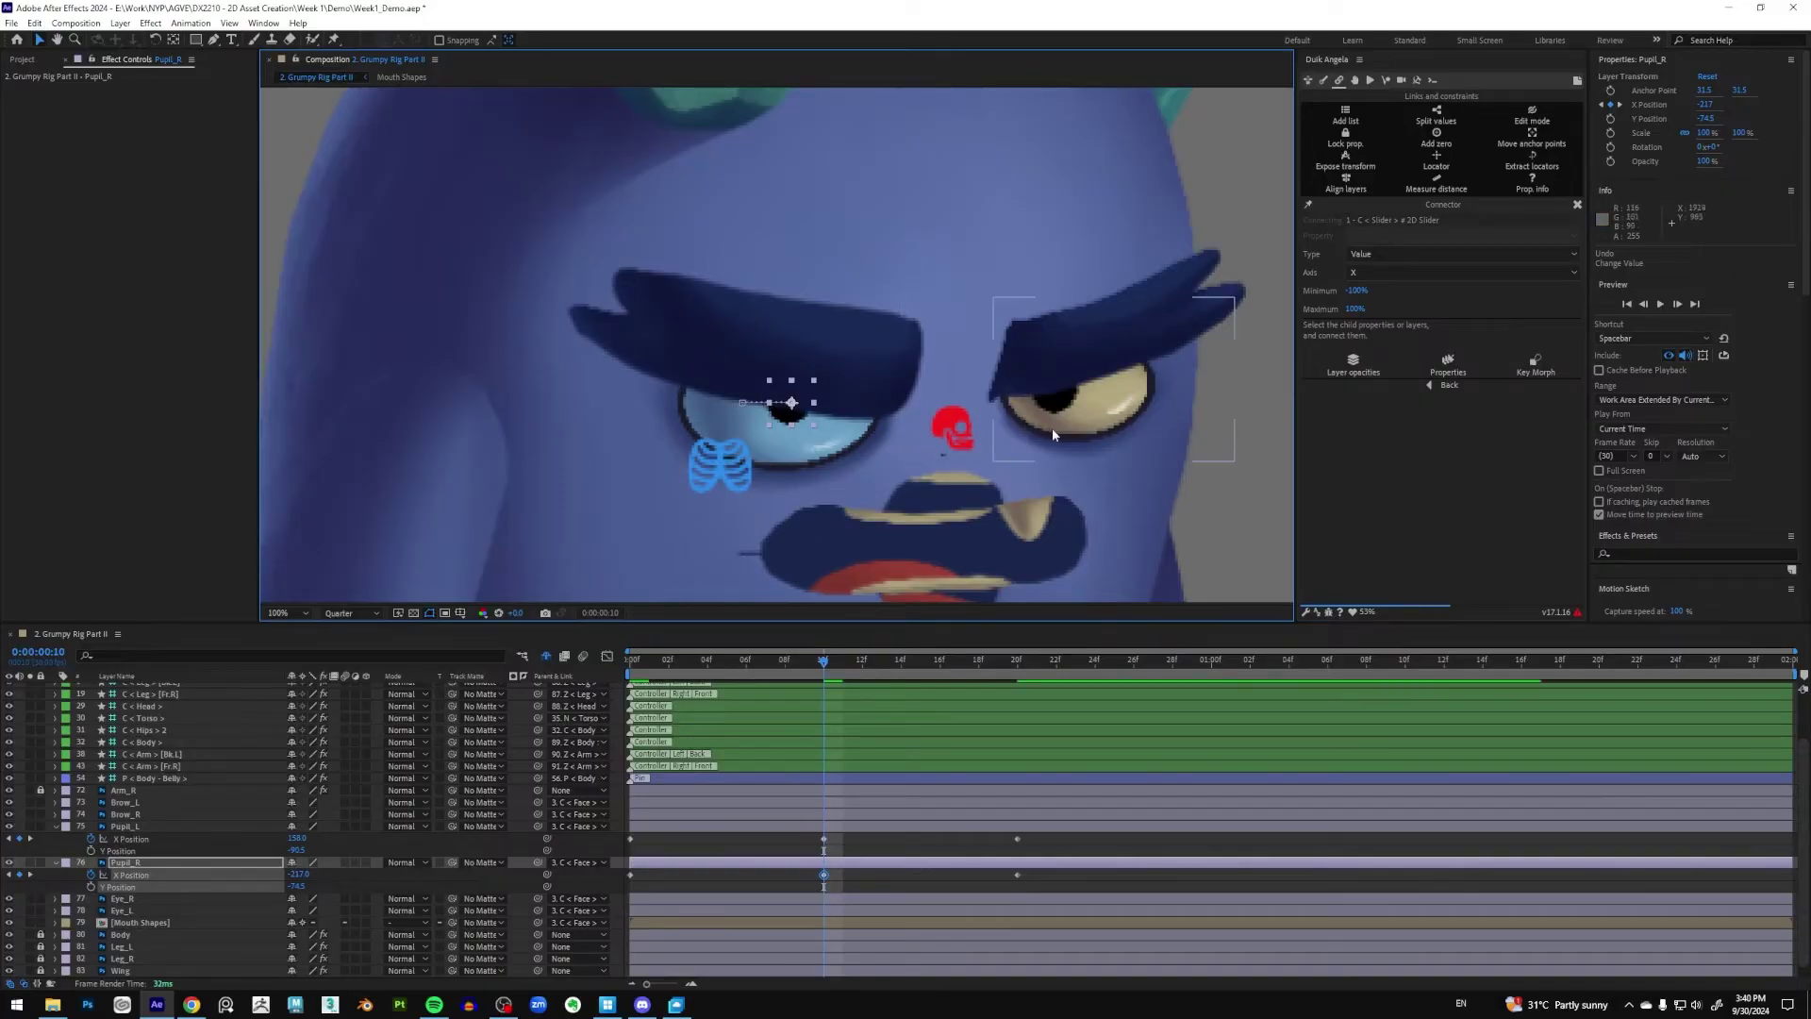
Hide the Brow_L and Brow_R layers and centre Pupil_L in the yellow eye at X Position about 201
{"action": "left_click", "coordinate": [8, 815]}
{"action": "left_click", "coordinate": [9, 802]}
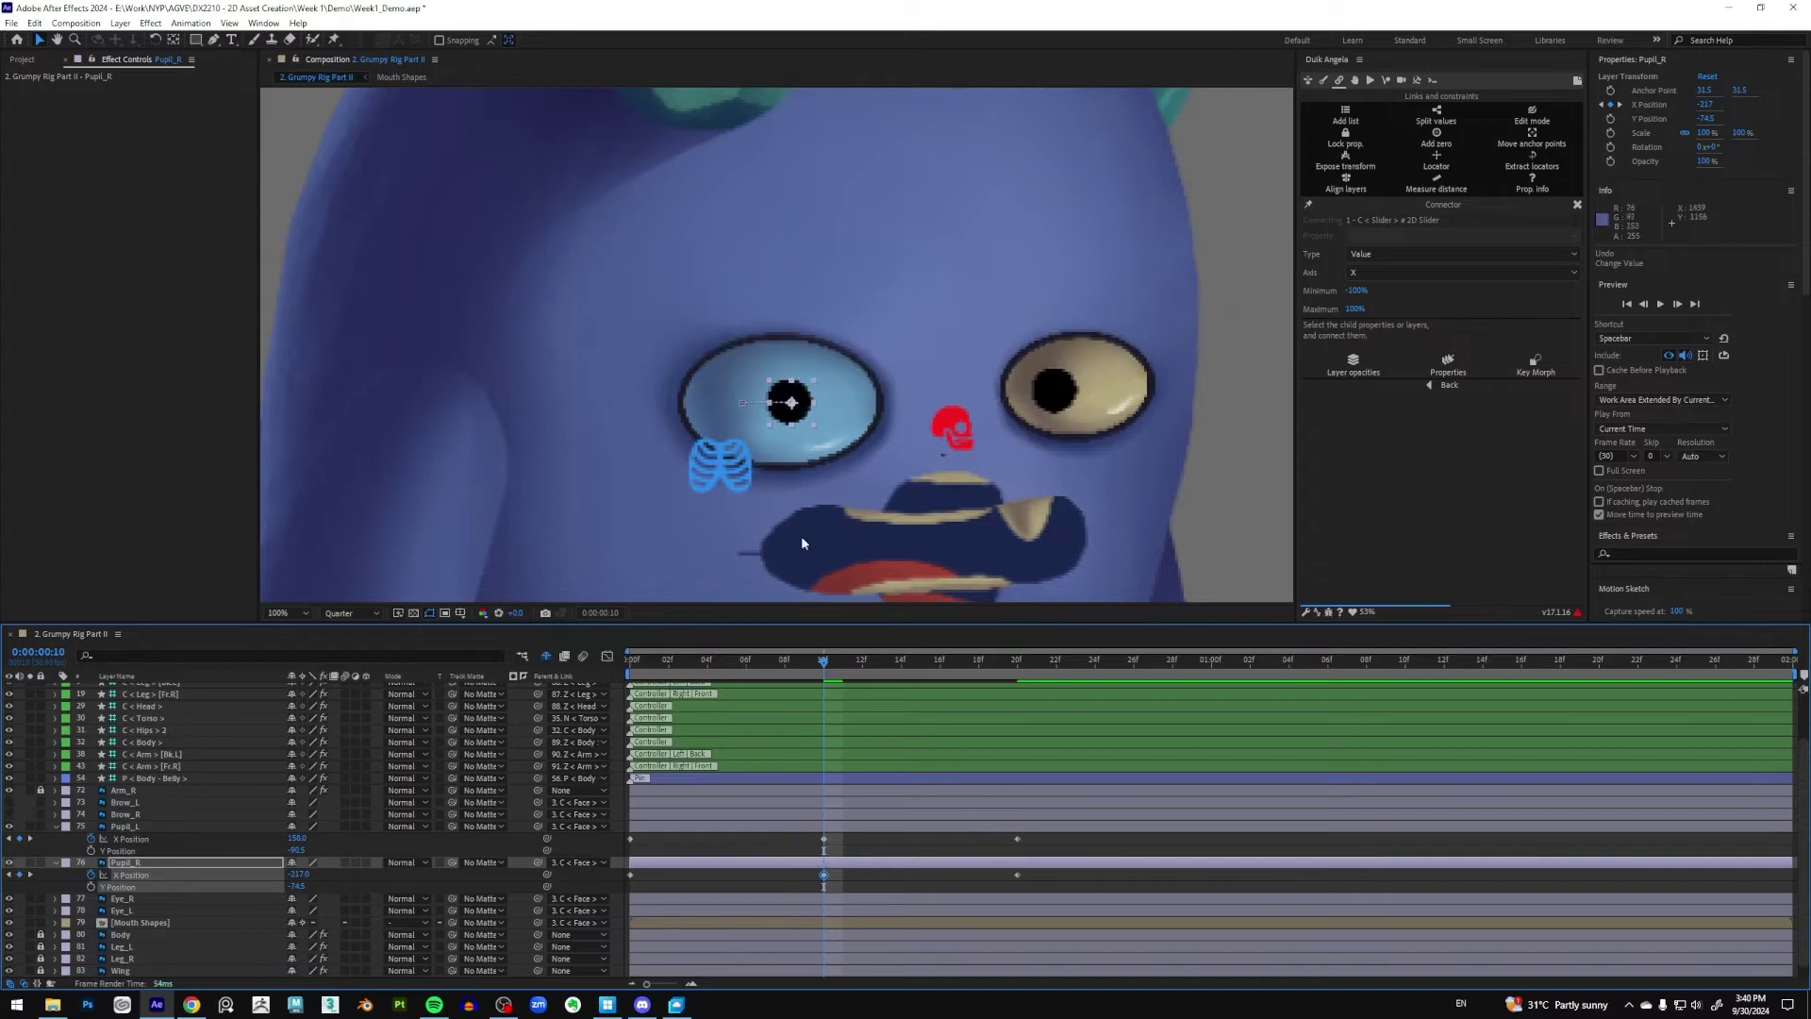
{"action": "left_click_drag", "start_coordinate": [1064, 403], "coordinate": [1088, 401]}
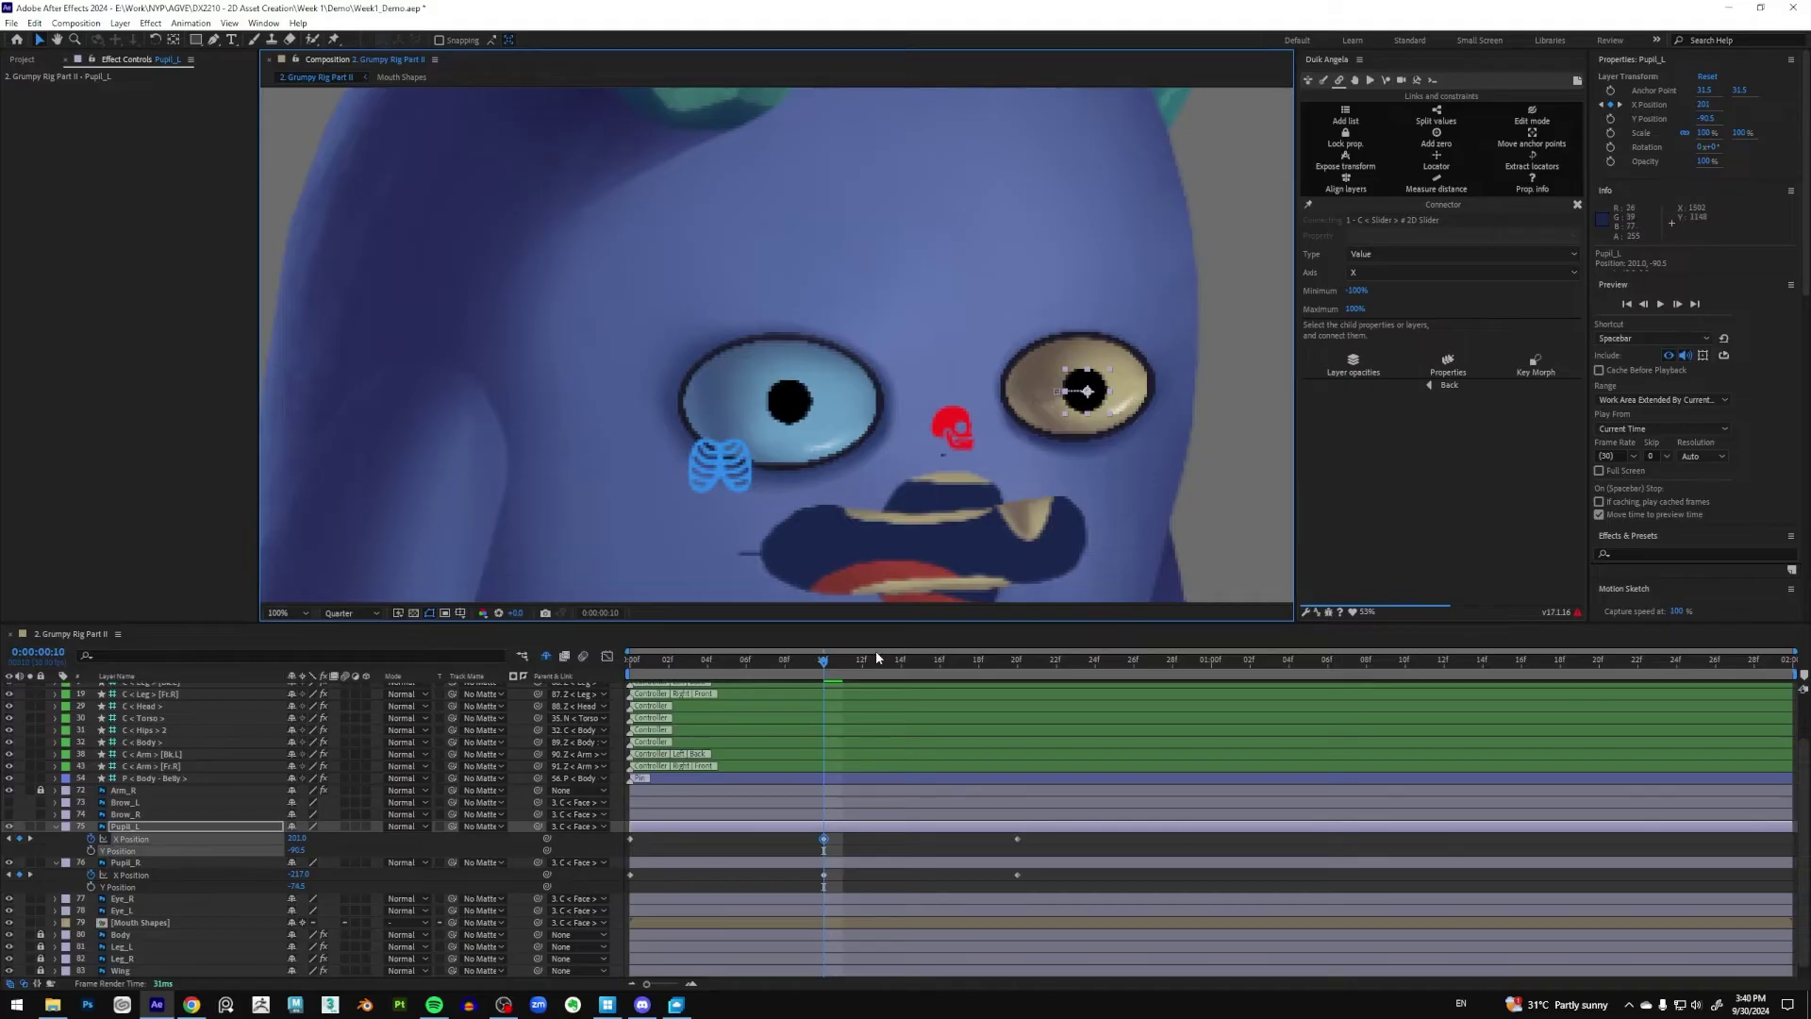
At the first frame, move Pupil_R and Pupil_L horizontally to the left edges of their eyes
{"action": "left_click", "coordinate": [635, 668]}
{"action": "left_click", "coordinate": [752, 421]}
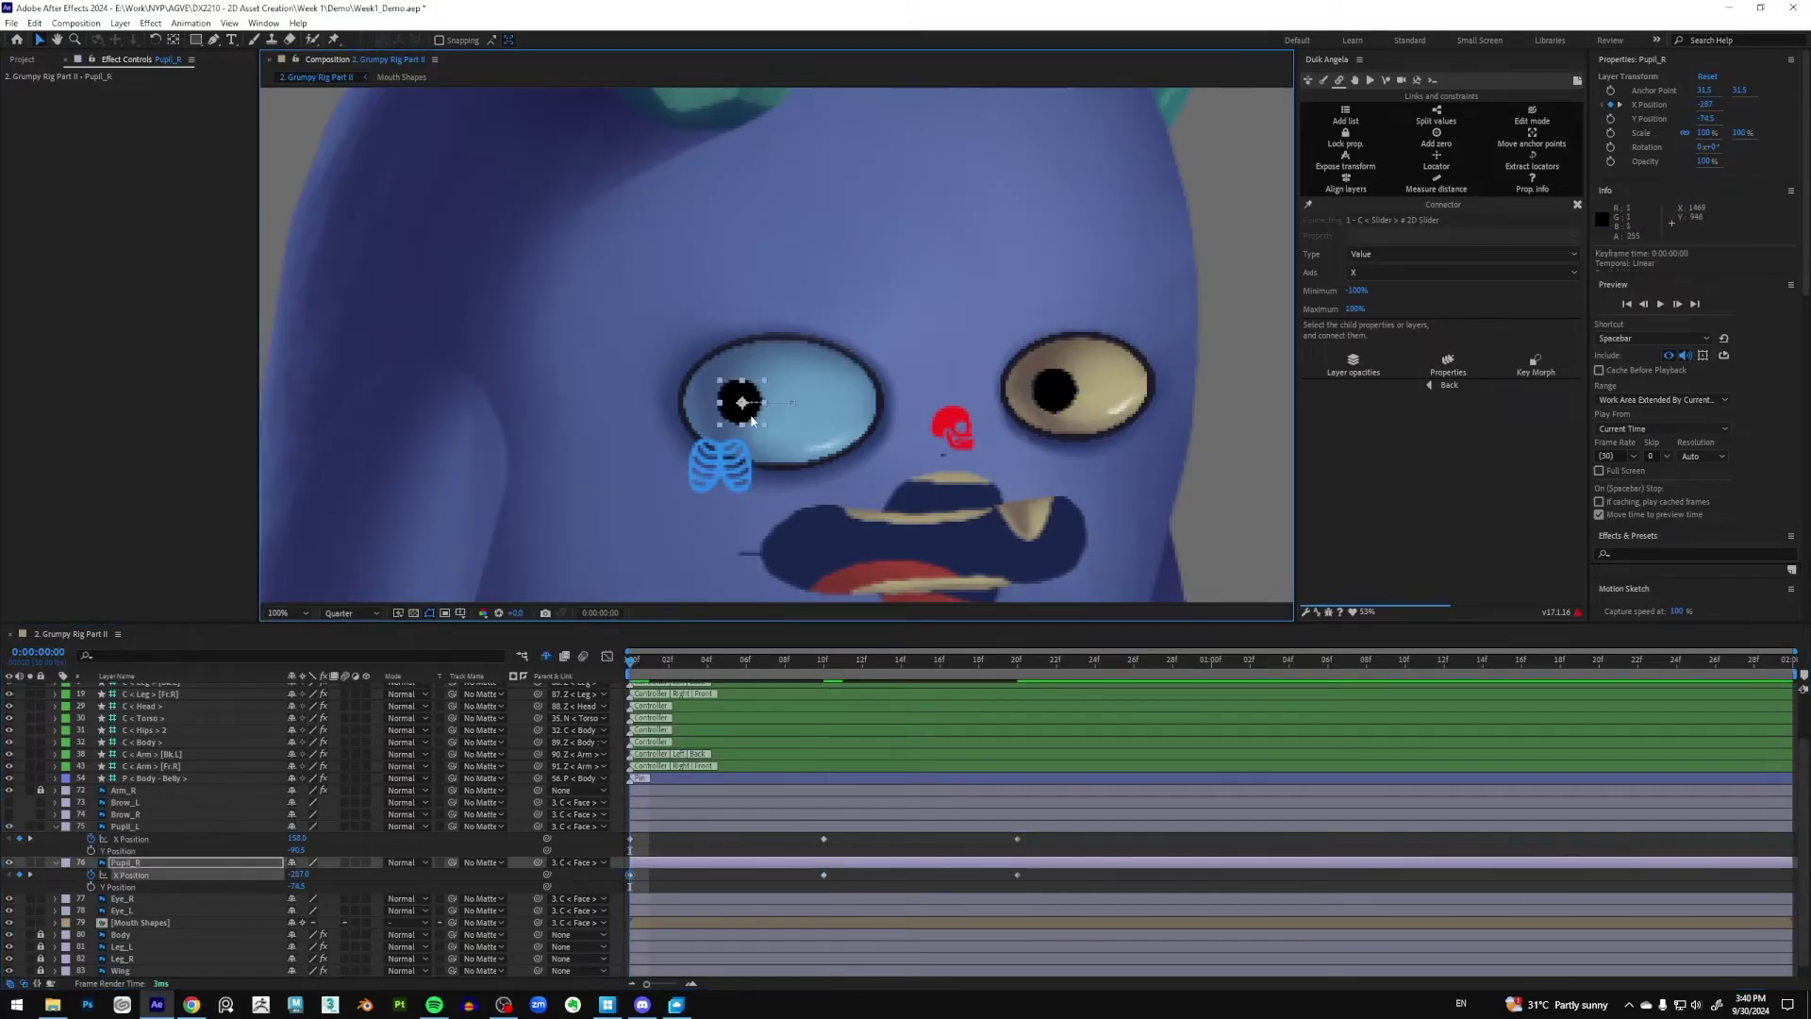
{"action": "left_click_drag", "start_coordinate": [748, 418], "coordinate": [714, 422]}
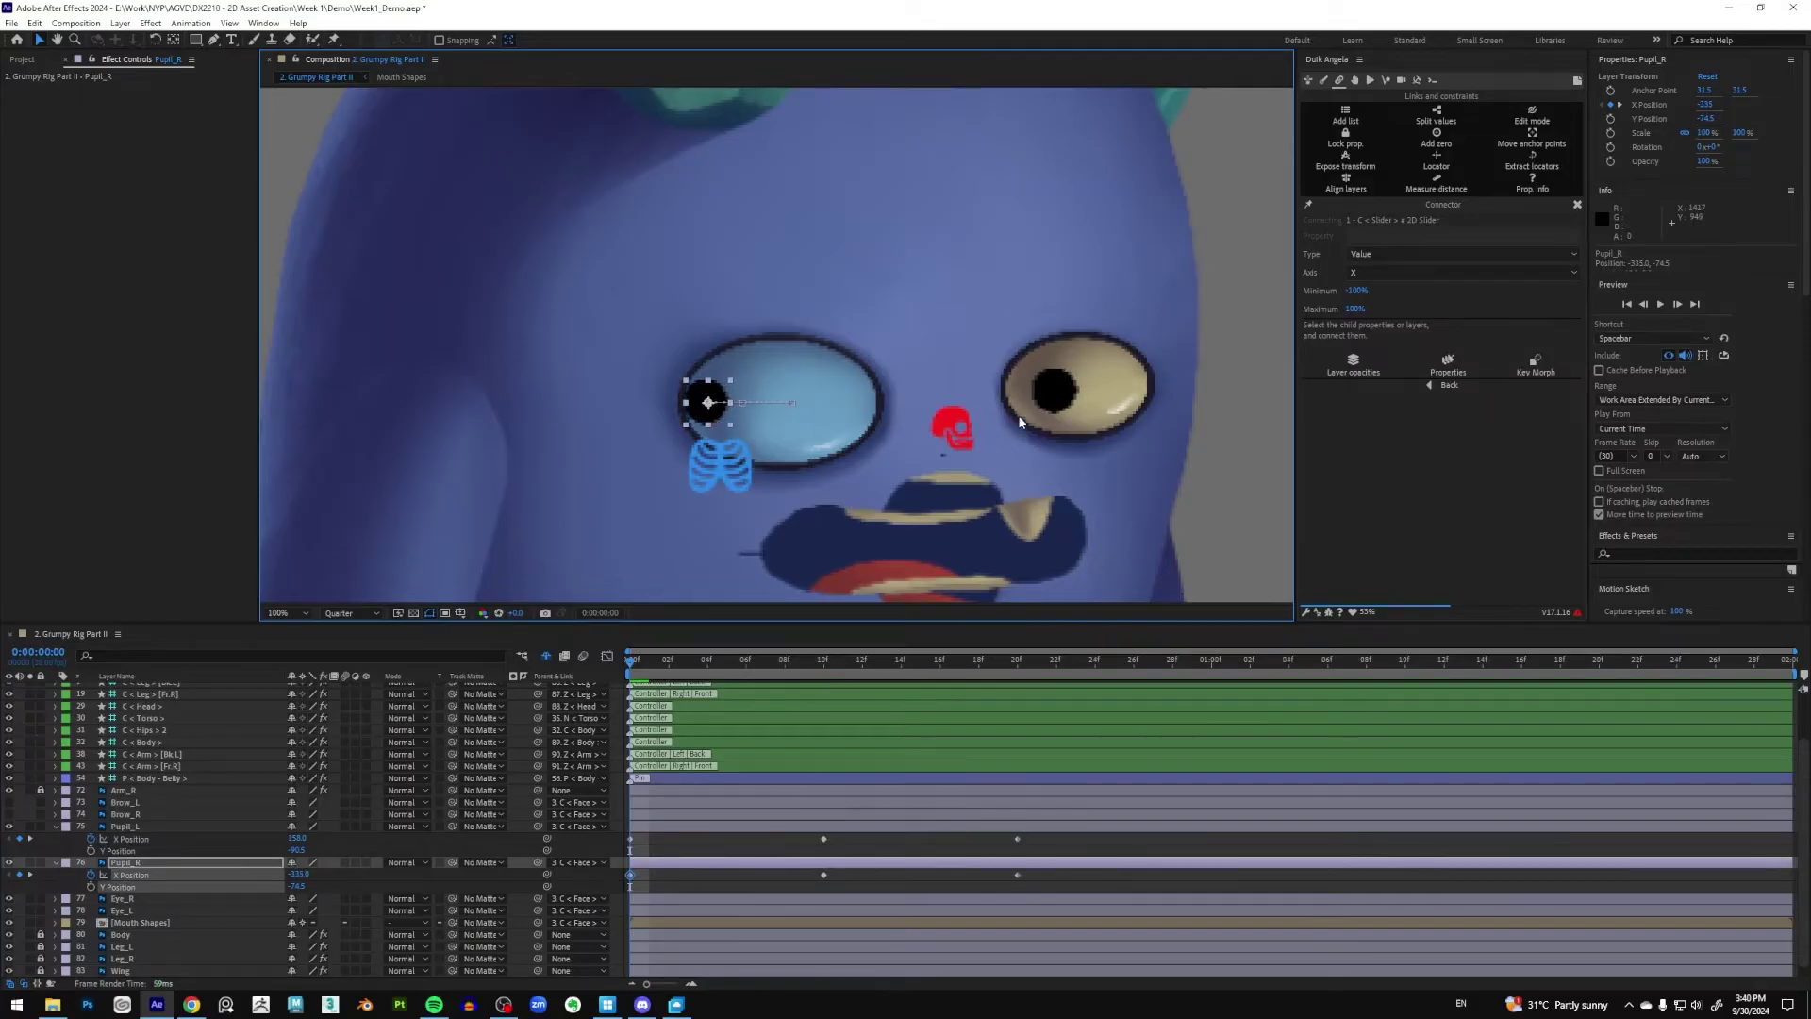
{"action": "left_click_drag", "start_coordinate": [1053, 408], "coordinate": [1031, 406]}
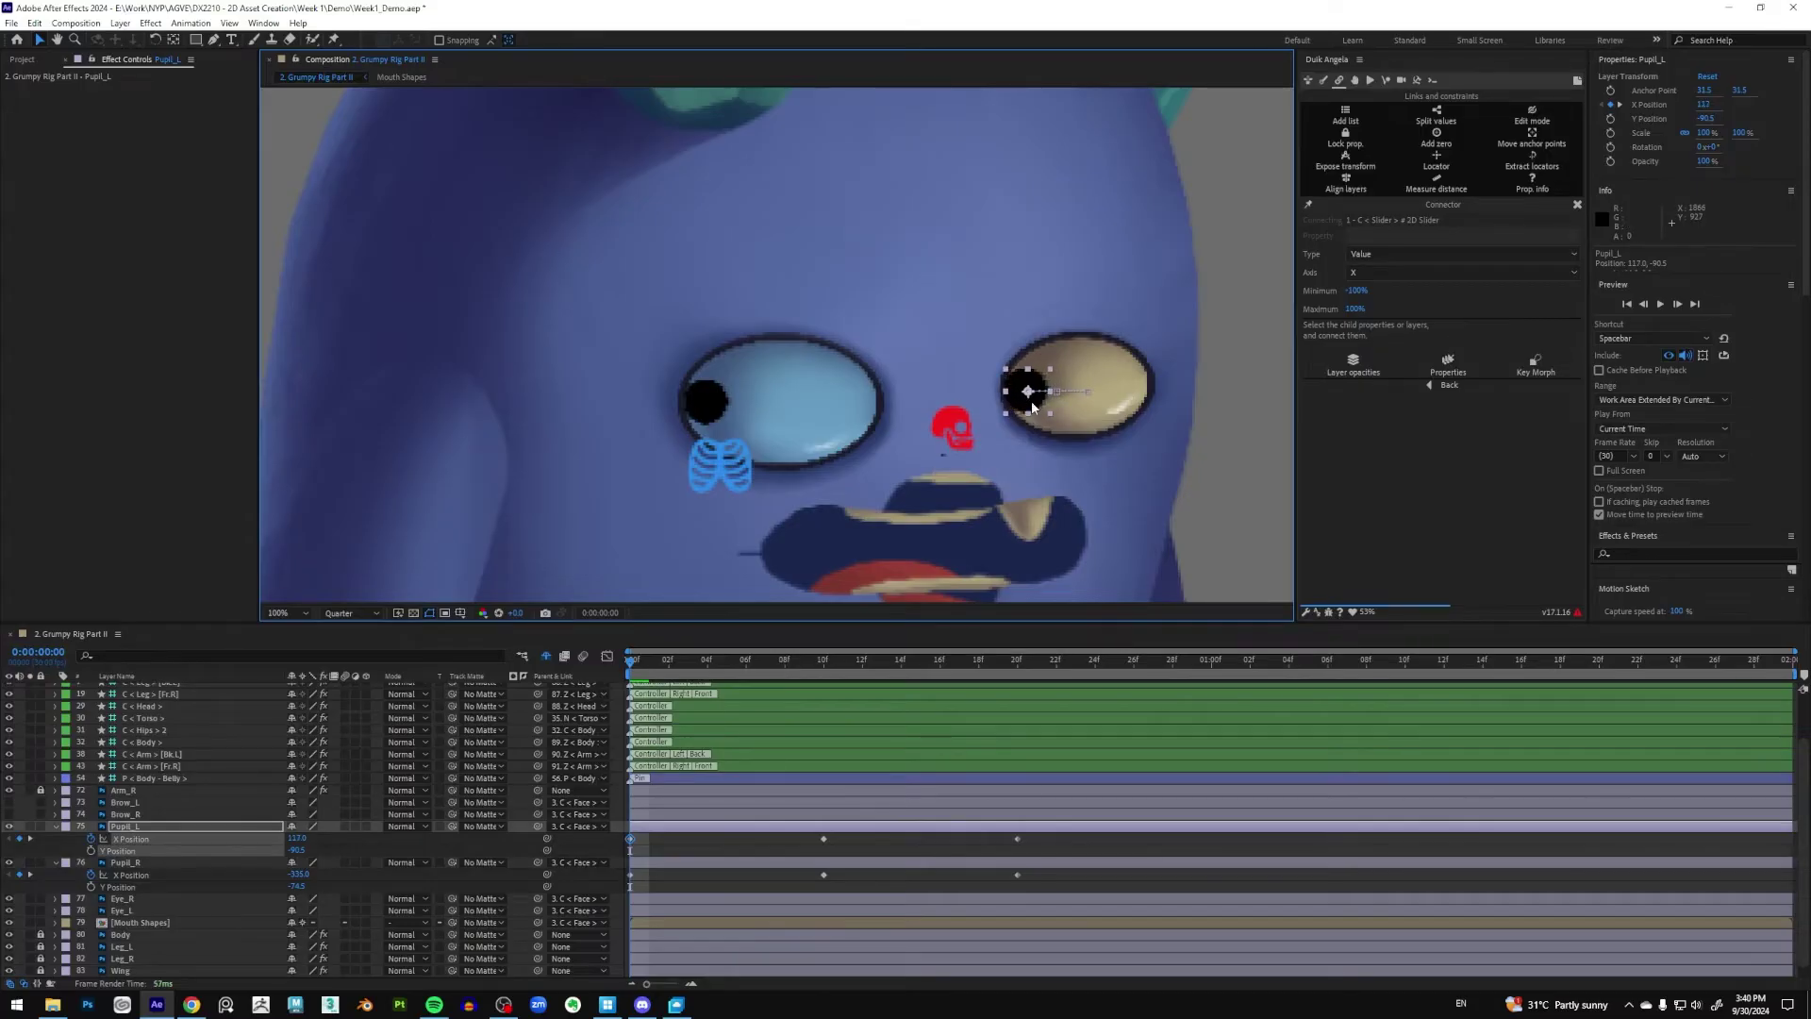
At frame 20, move Pupil_L and Pupil_R horizontally to the right edges of their eyes
{"action": "left_click", "coordinate": [1012, 663]}
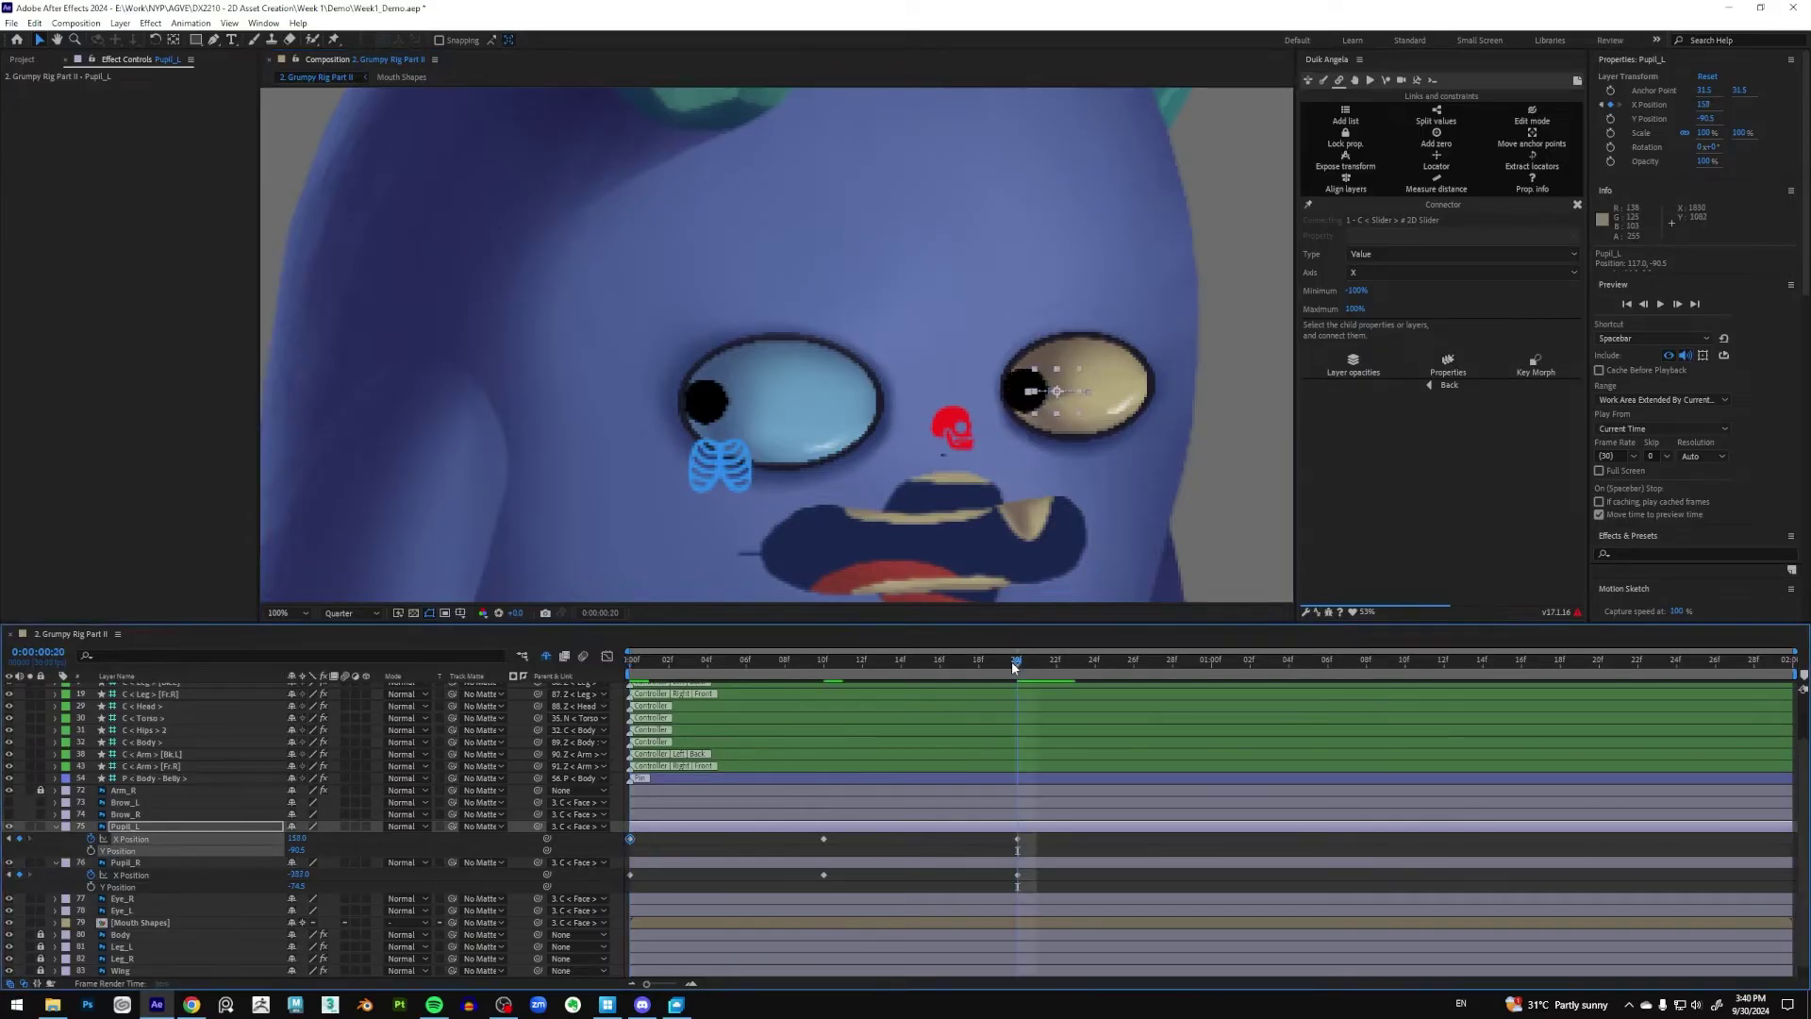
{"action": "left_click_drag", "start_coordinate": [1066, 404], "coordinate": [1143, 408]}
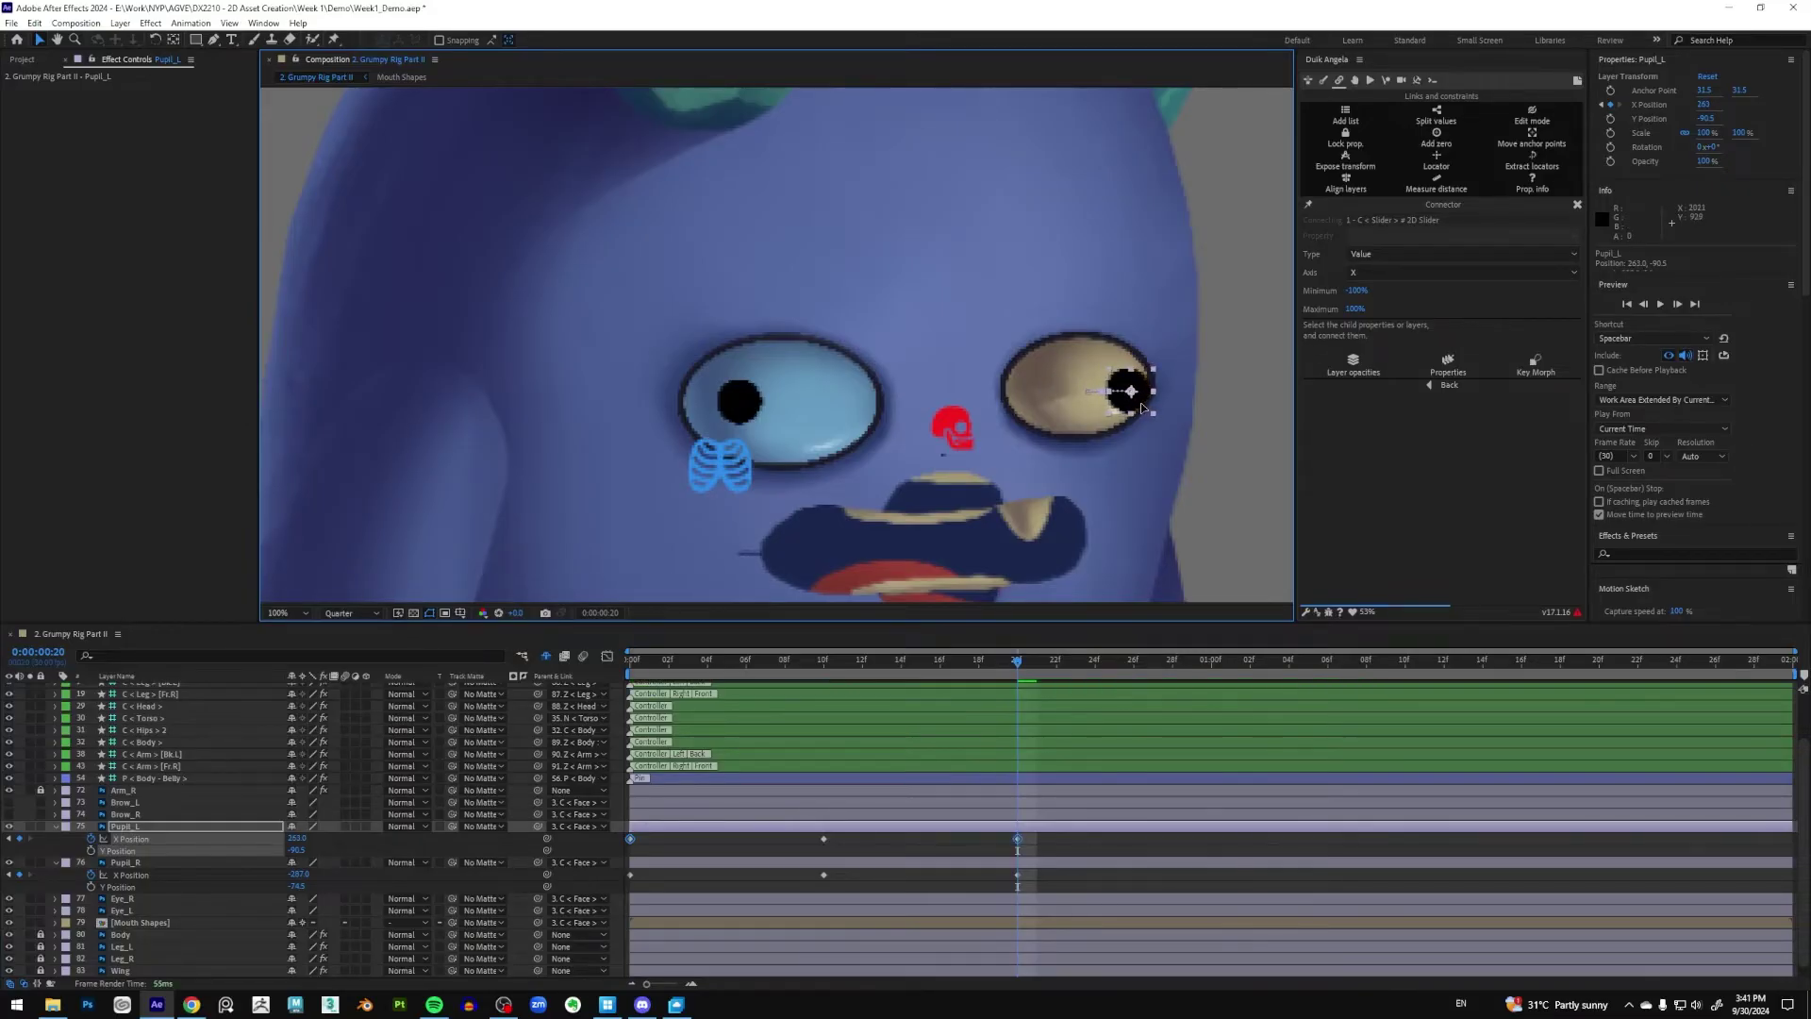
{"action": "left_click", "coordinate": [741, 403]}
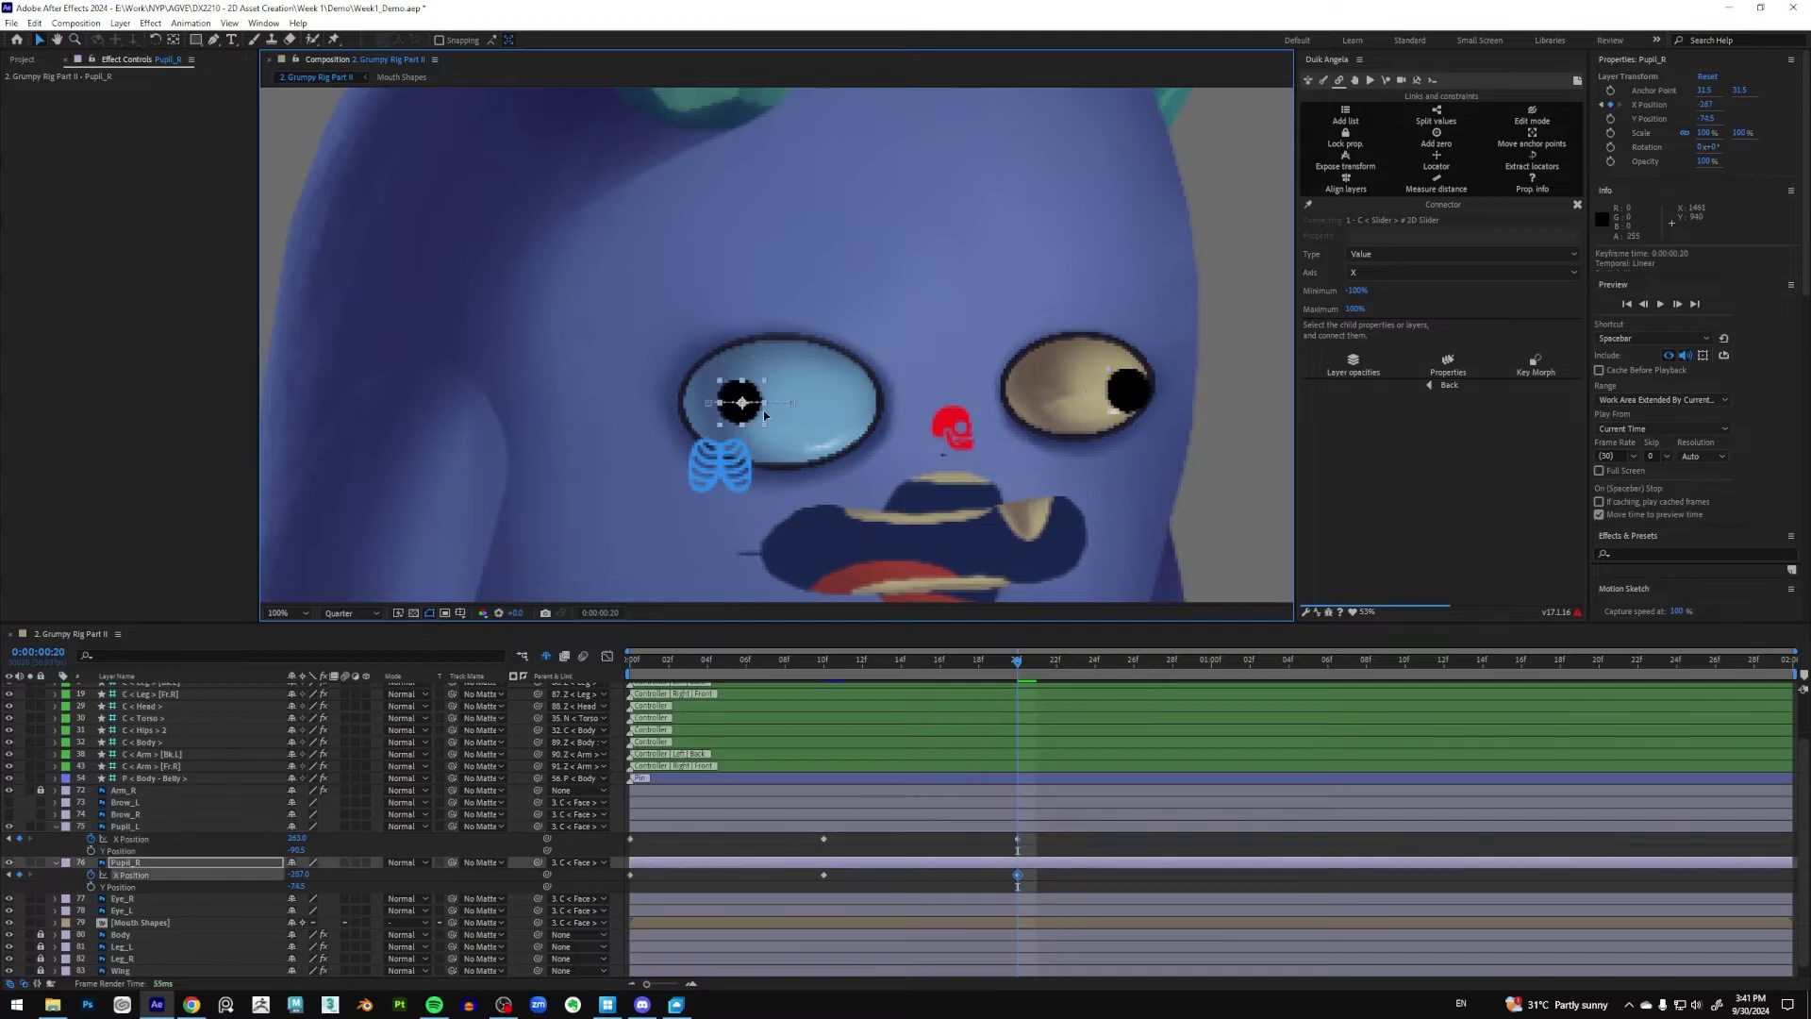
{"action": "left_click_drag", "start_coordinate": [765, 415], "coordinate": [865, 412]}
{"action": "key", "text": "comma"}
{"action": "key", "text": "comma"}
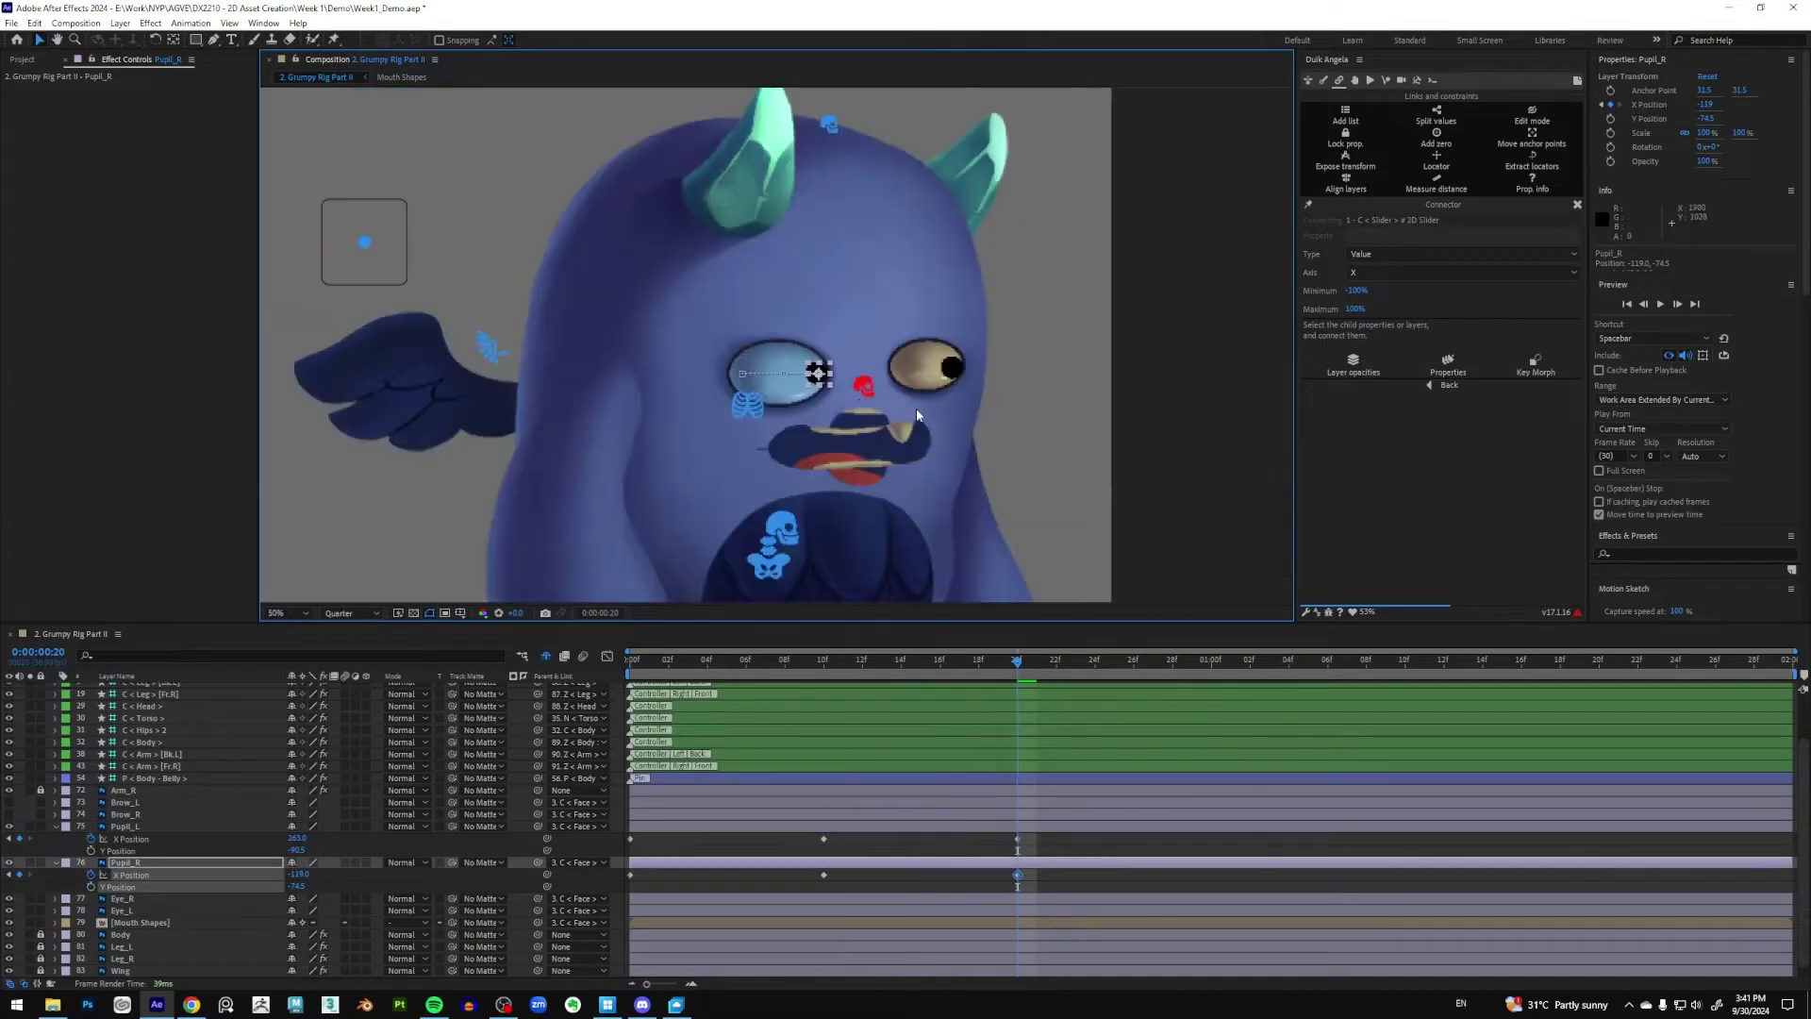
Reposition Pupil_L at the first frame against the left edge of the yellow eye, at X Position about 118
{"action": "left_click_drag", "start_coordinate": [888, 669], "coordinate": [603, 655]}
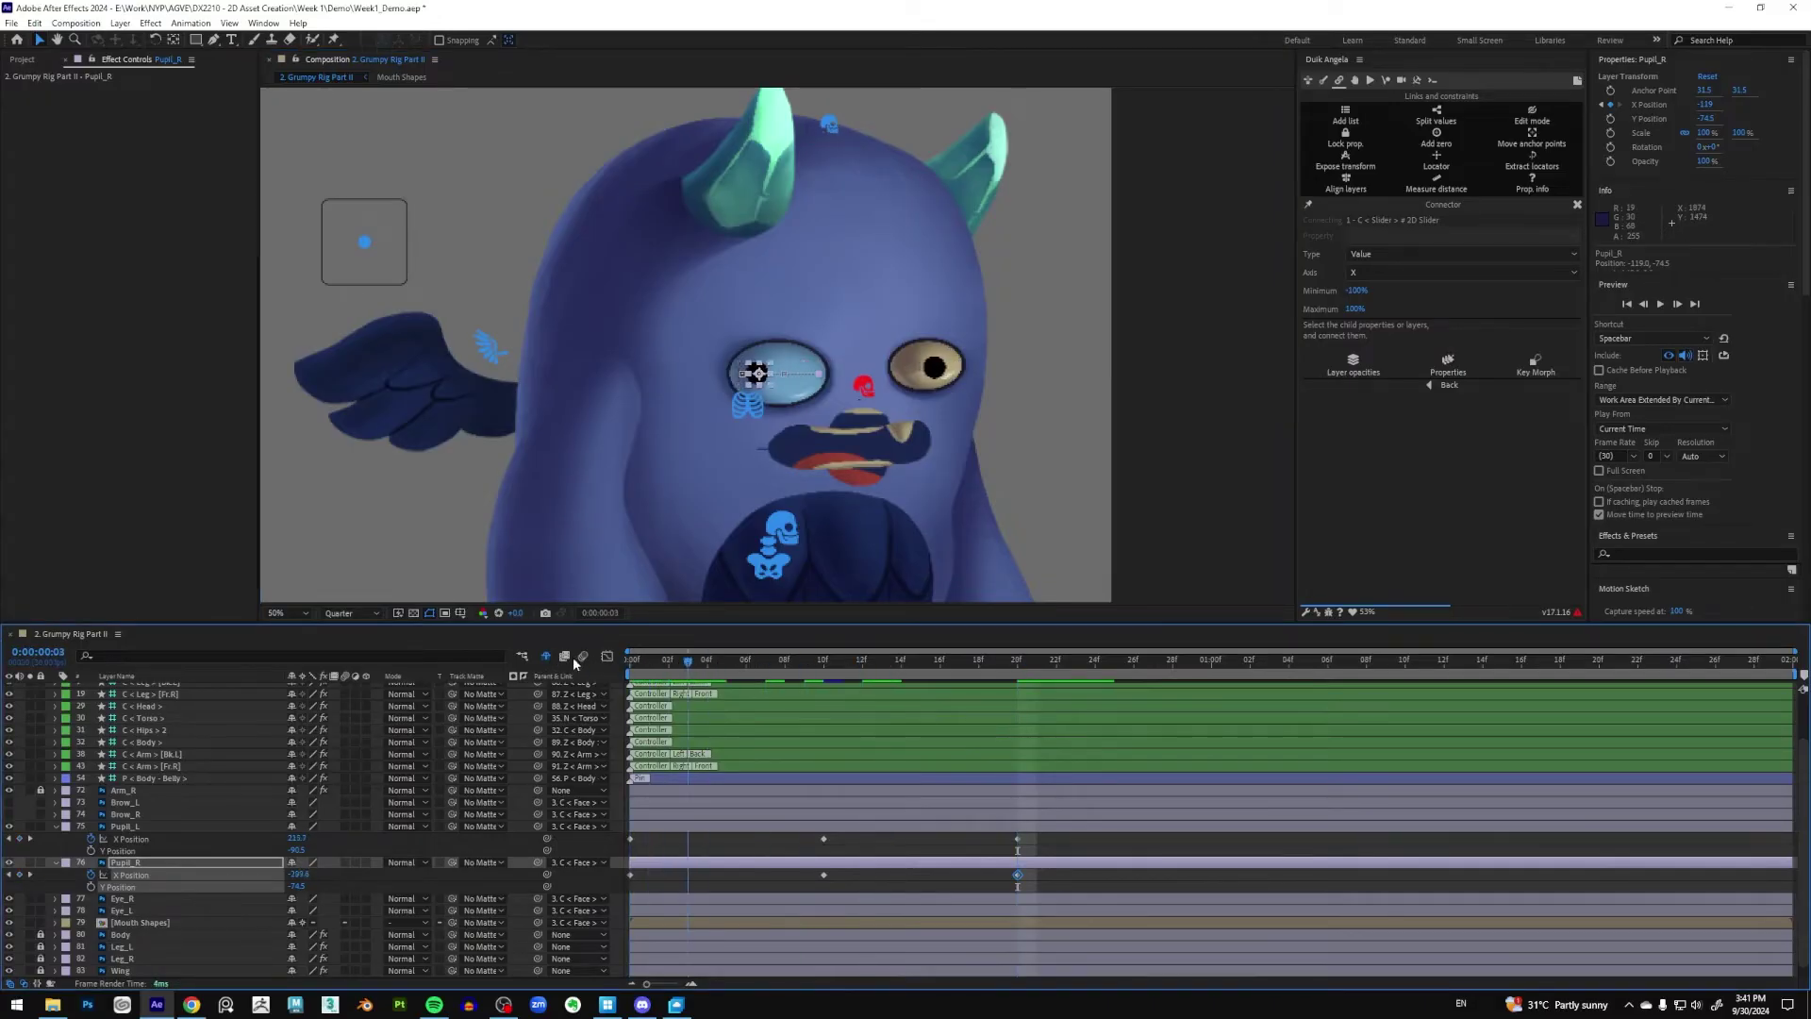
{"action": "left_click", "coordinate": [938, 370]}
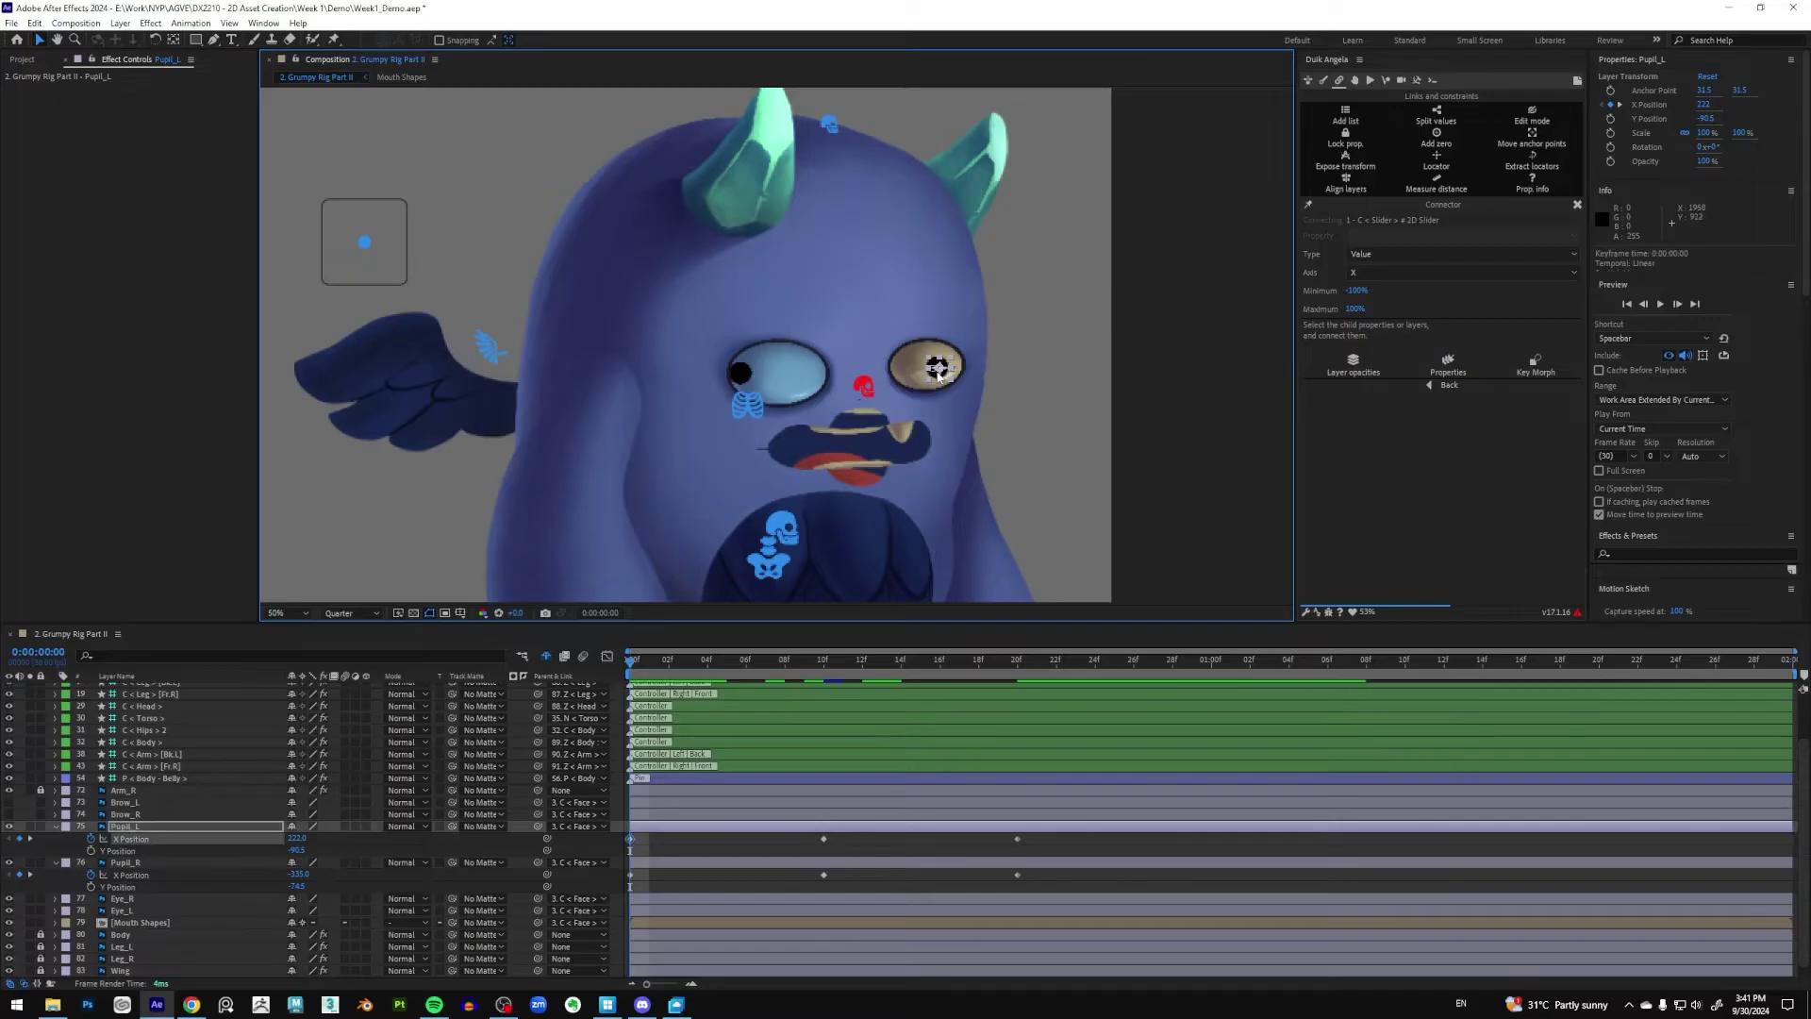
{"action": "key", "text": "period"}
{"action": "key", "text": "period"}
{"action": "left_click_drag", "start_coordinate": [1113, 384], "coordinate": [1027, 387]}
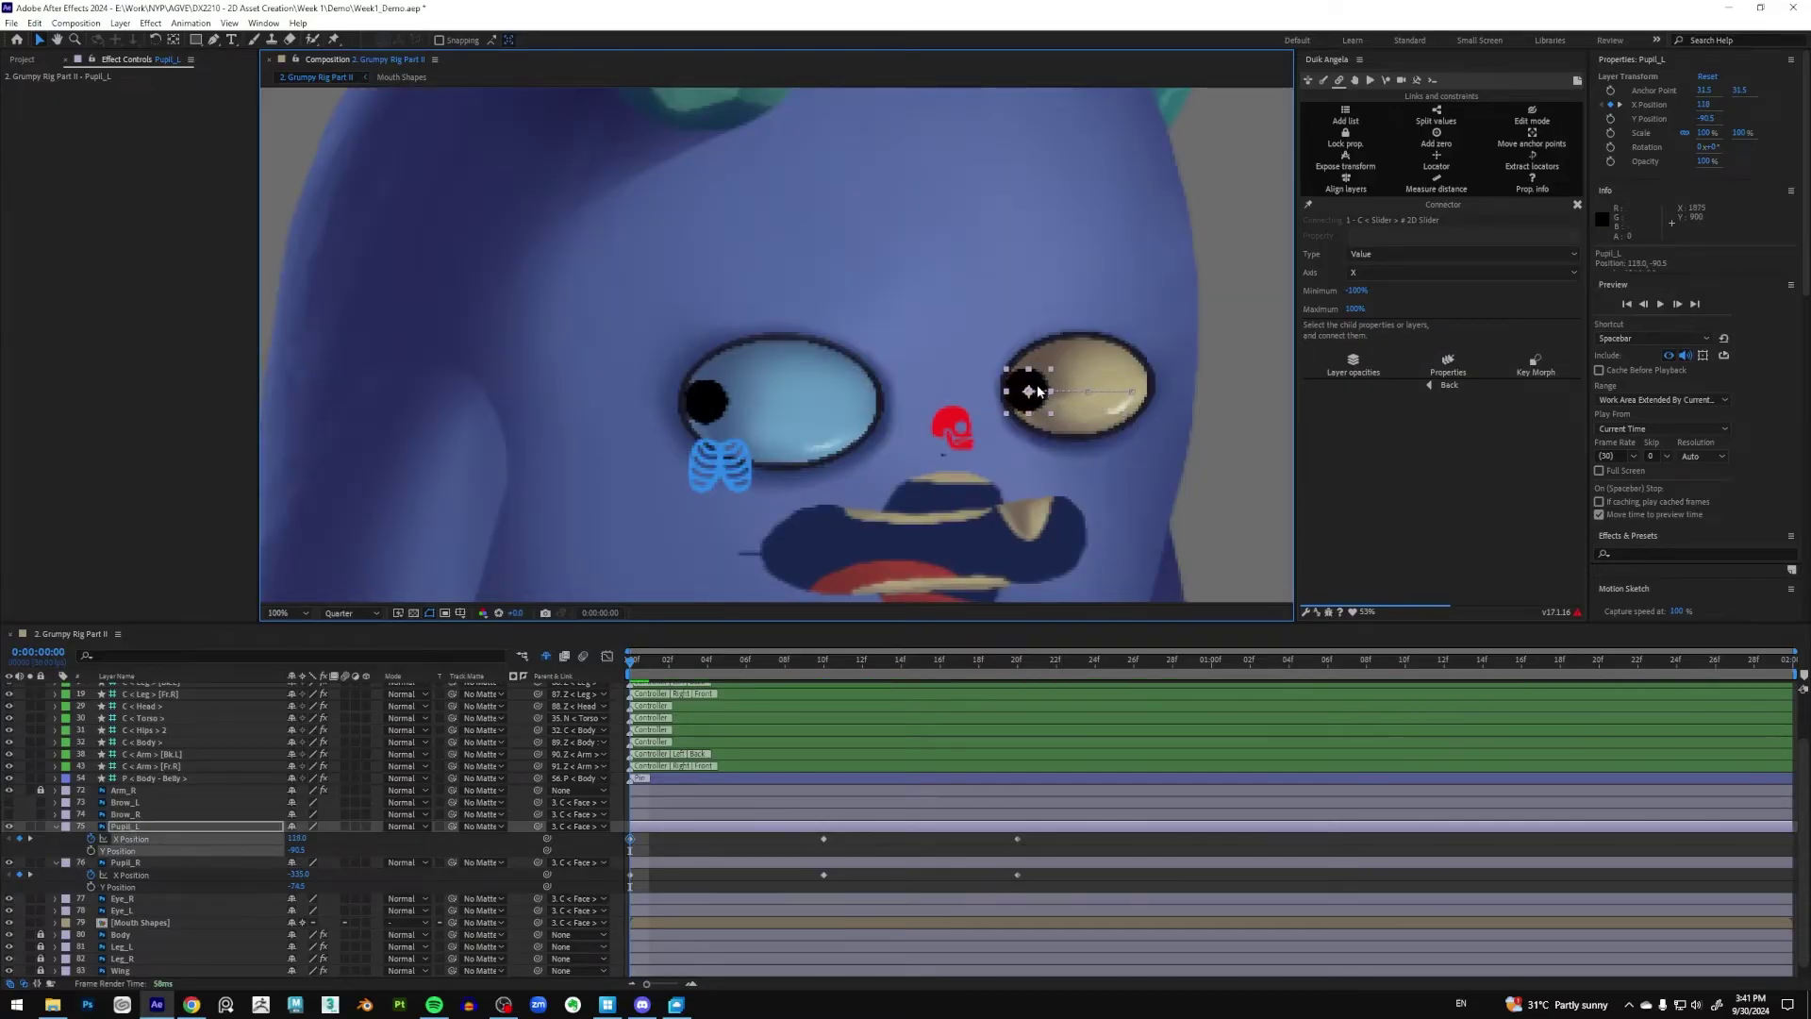
Preview the horizontal pupil movement between the first frame, frame 10 and frame 20
{"action": "left_click_drag", "start_coordinate": [649, 660], "coordinate": [842, 665]}
{"action": "key", "text": "space"}
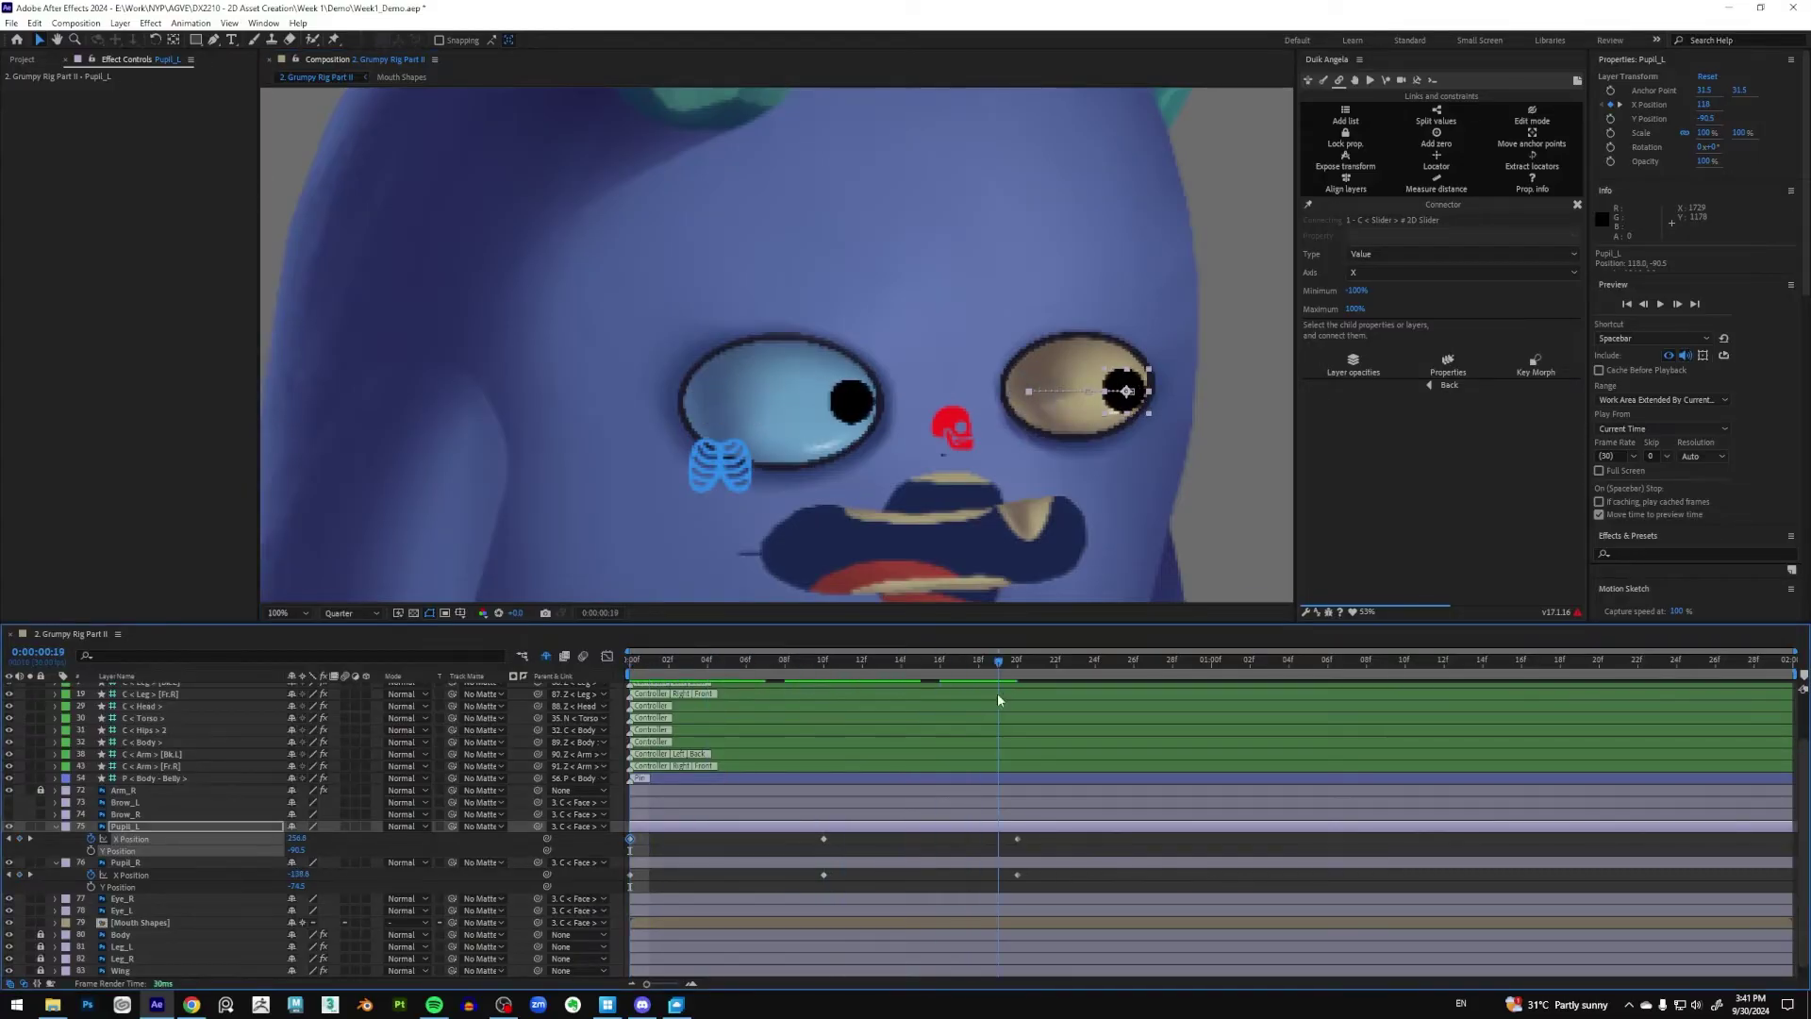
{"action": "key", "text": "comma"}
{"action": "key", "text": "comma"}
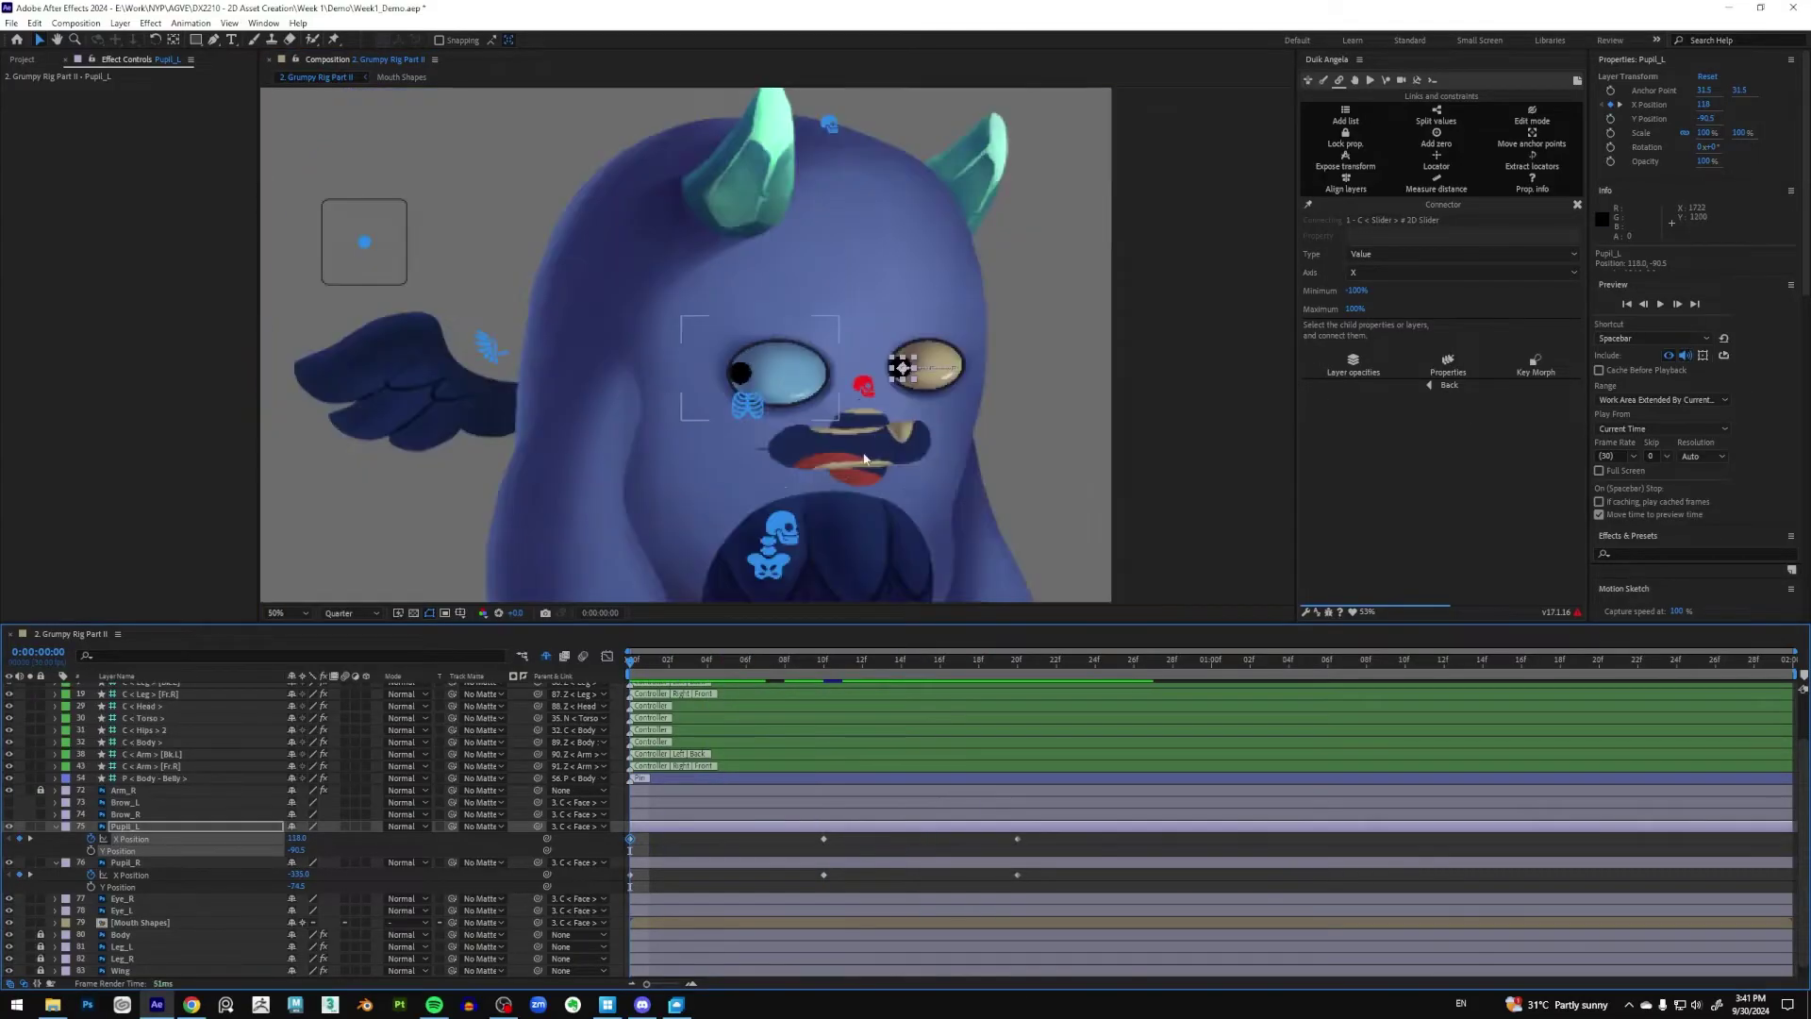
{"action": "left_click", "coordinate": [823, 661]}
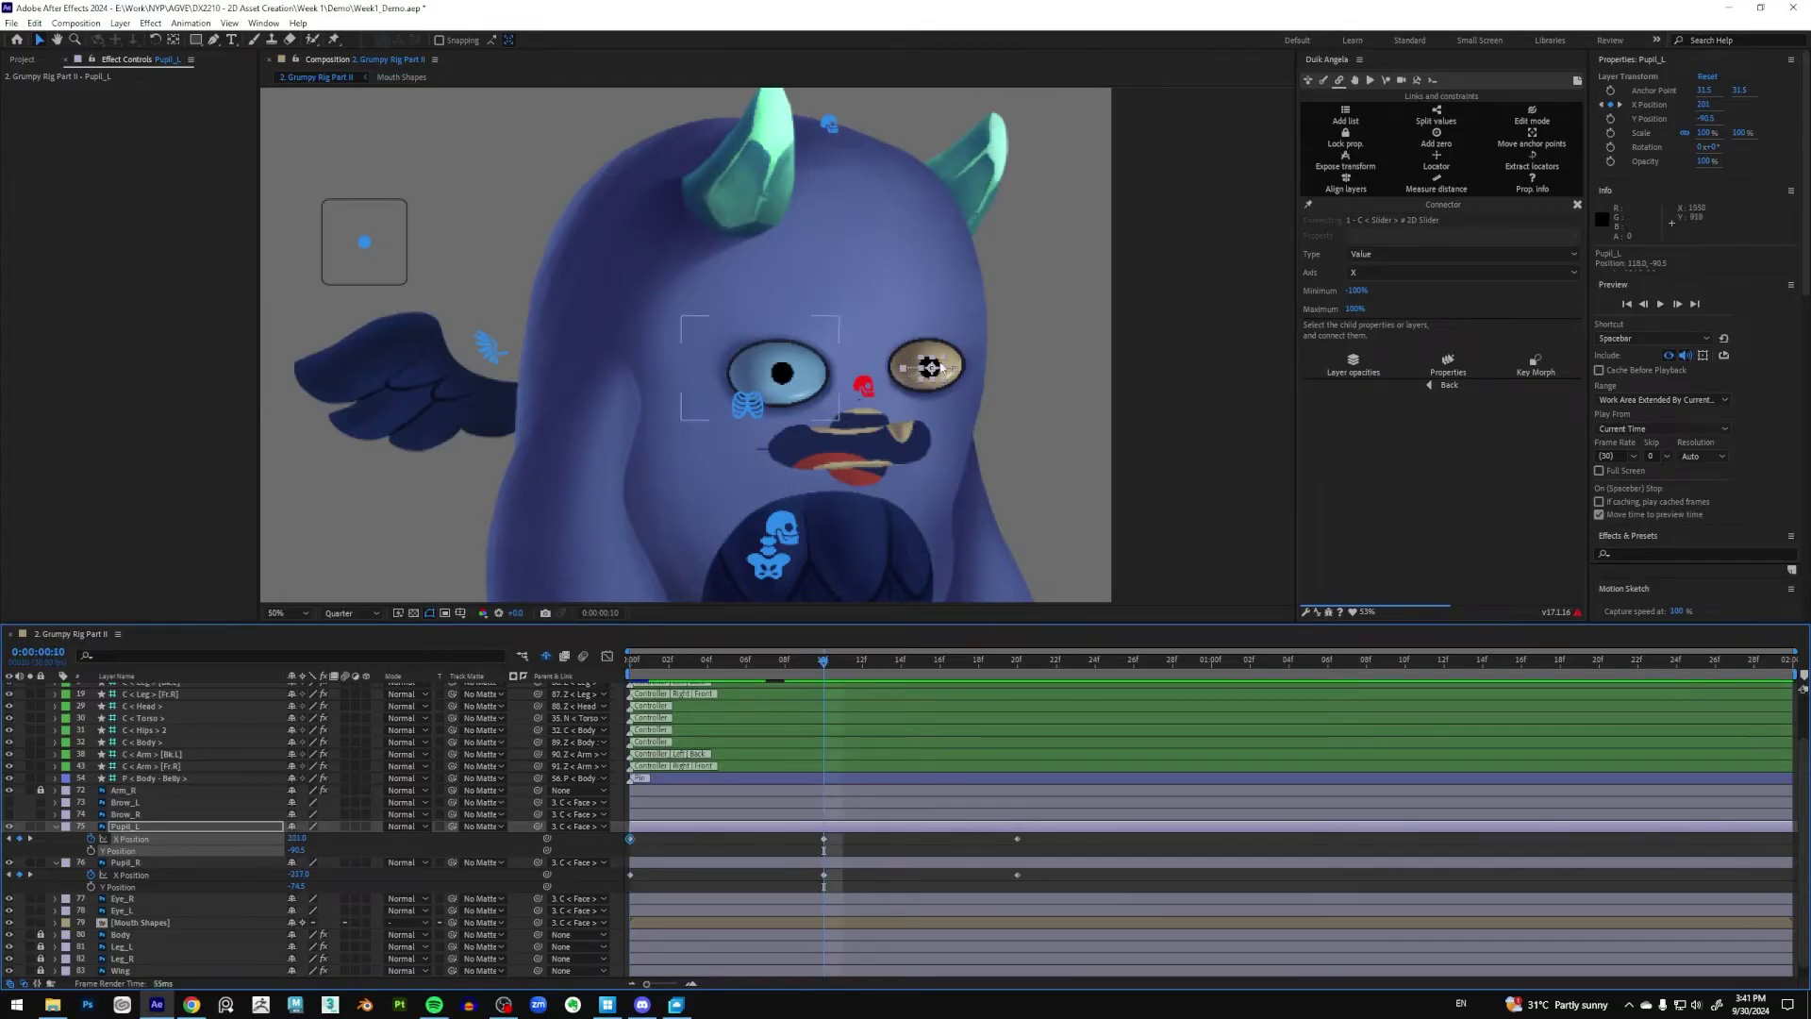
{"action": "left_click", "coordinate": [1016, 659]}
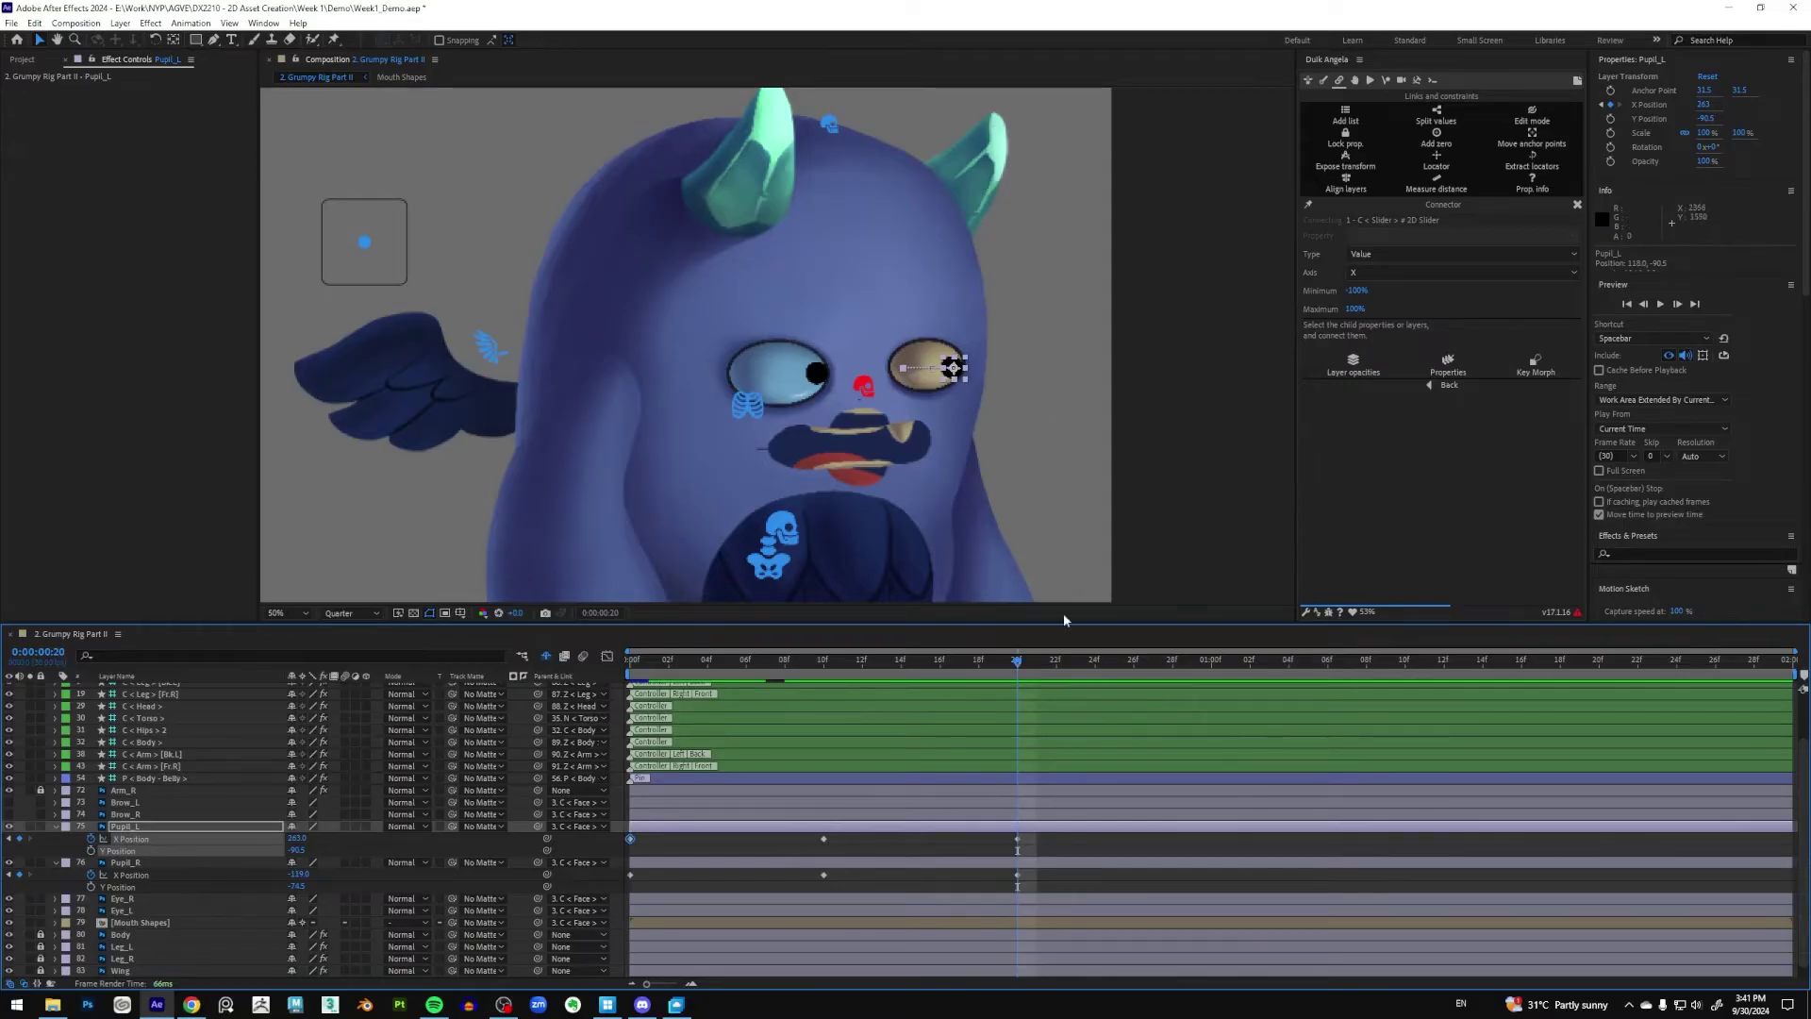
{"action": "key", "text": "space"}
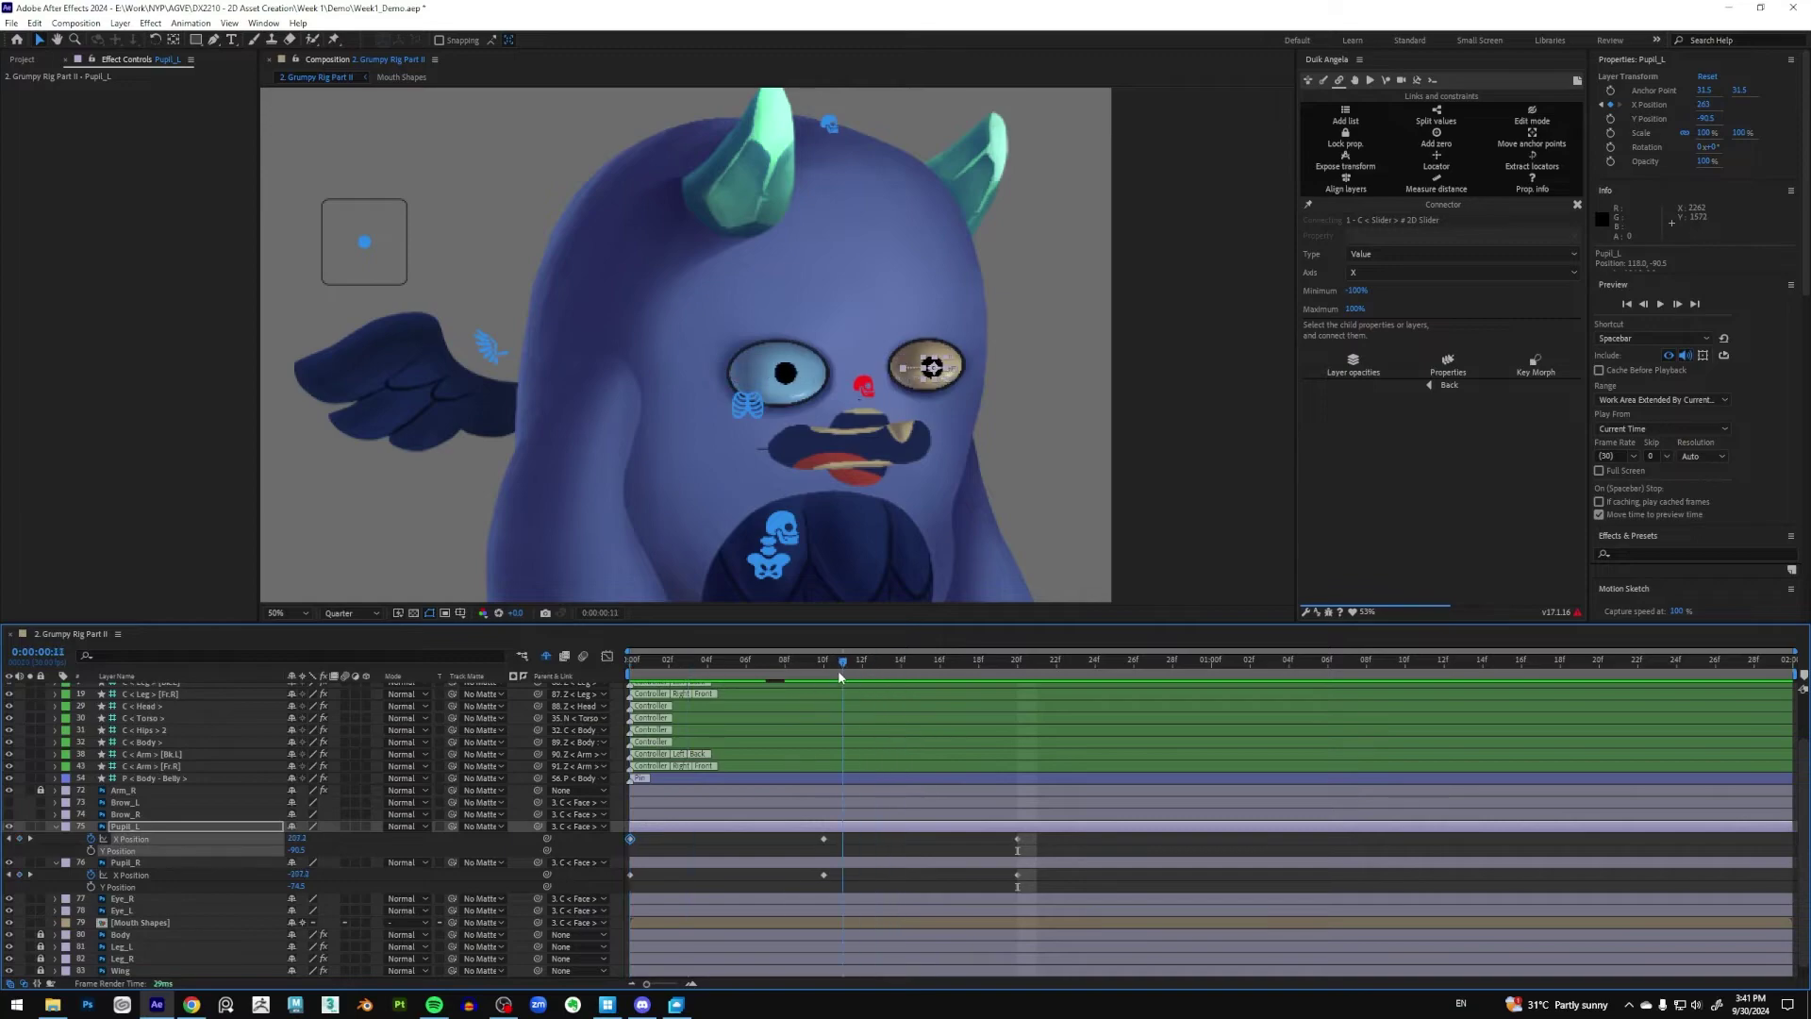
Connect all X Position keyframes of Pupil_L and Pupil_R to the 2D slider's X axis as properties, at frame 10
{"action": "left_click", "coordinate": [830, 665]}
{"action": "left_click_drag", "start_coordinate": [1040, 887], "coordinate": [623, 837]}
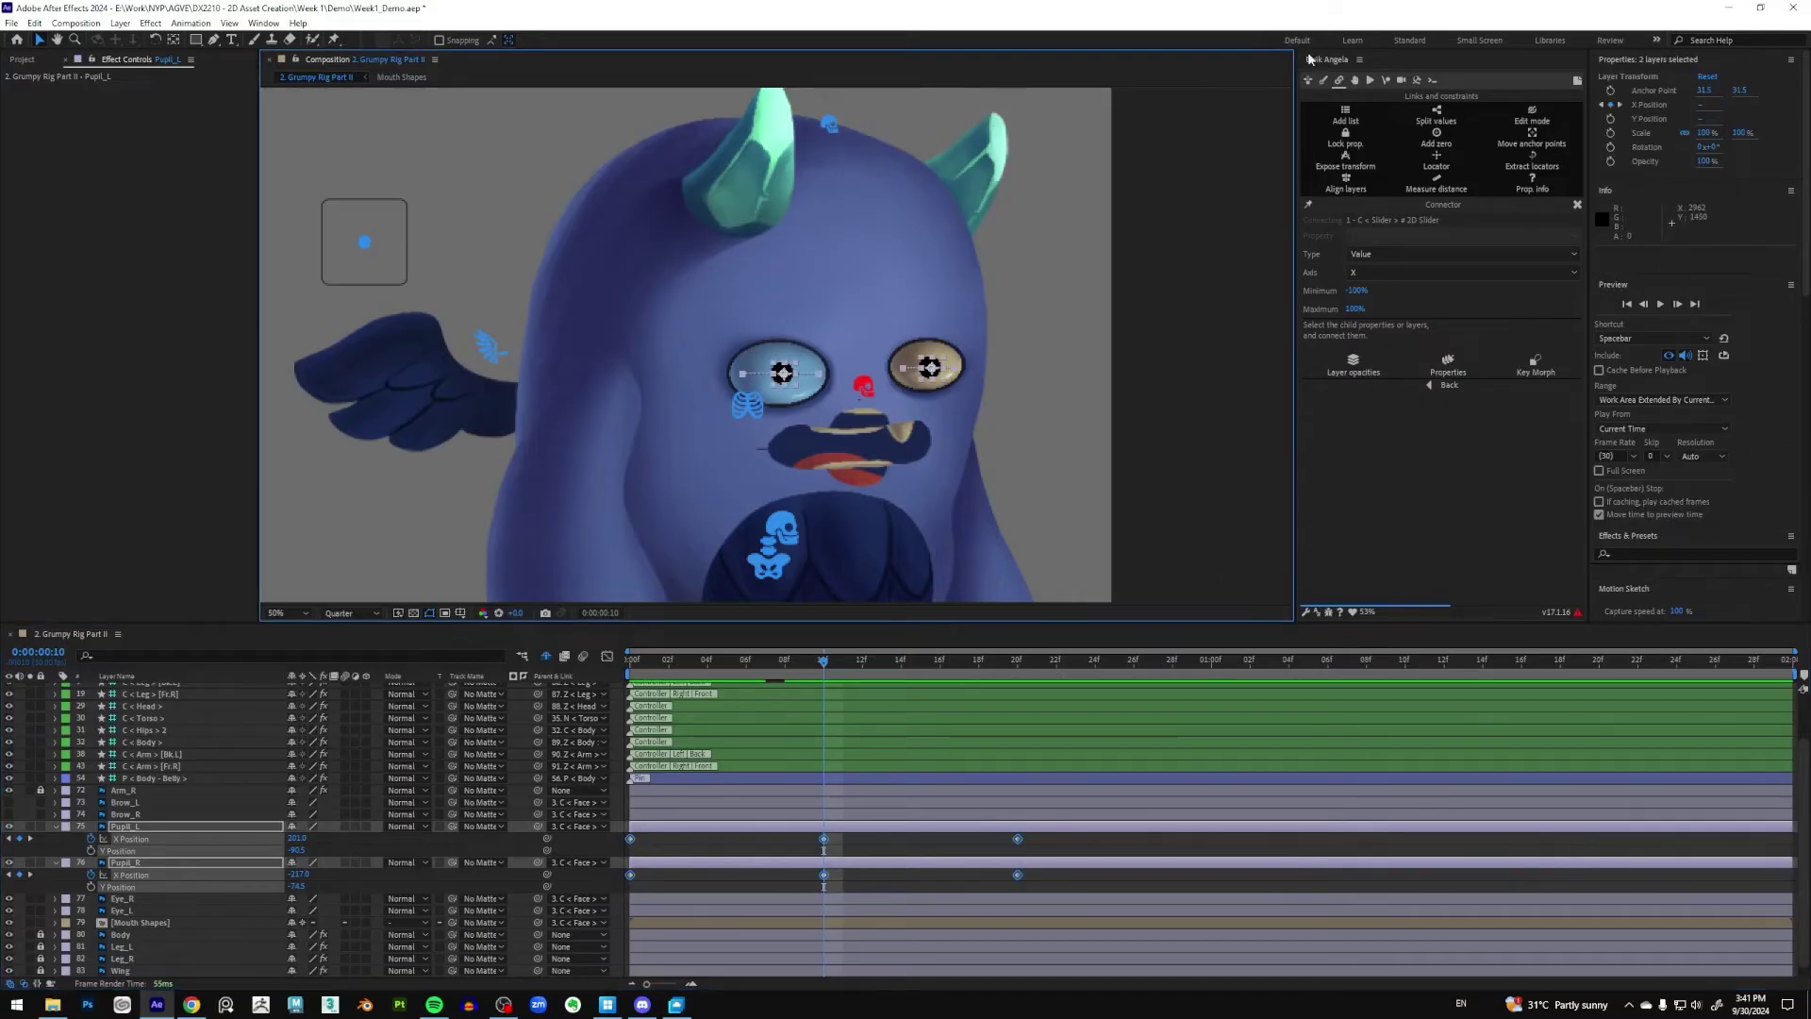
{"action": "left_click", "coordinate": [1448, 363]}
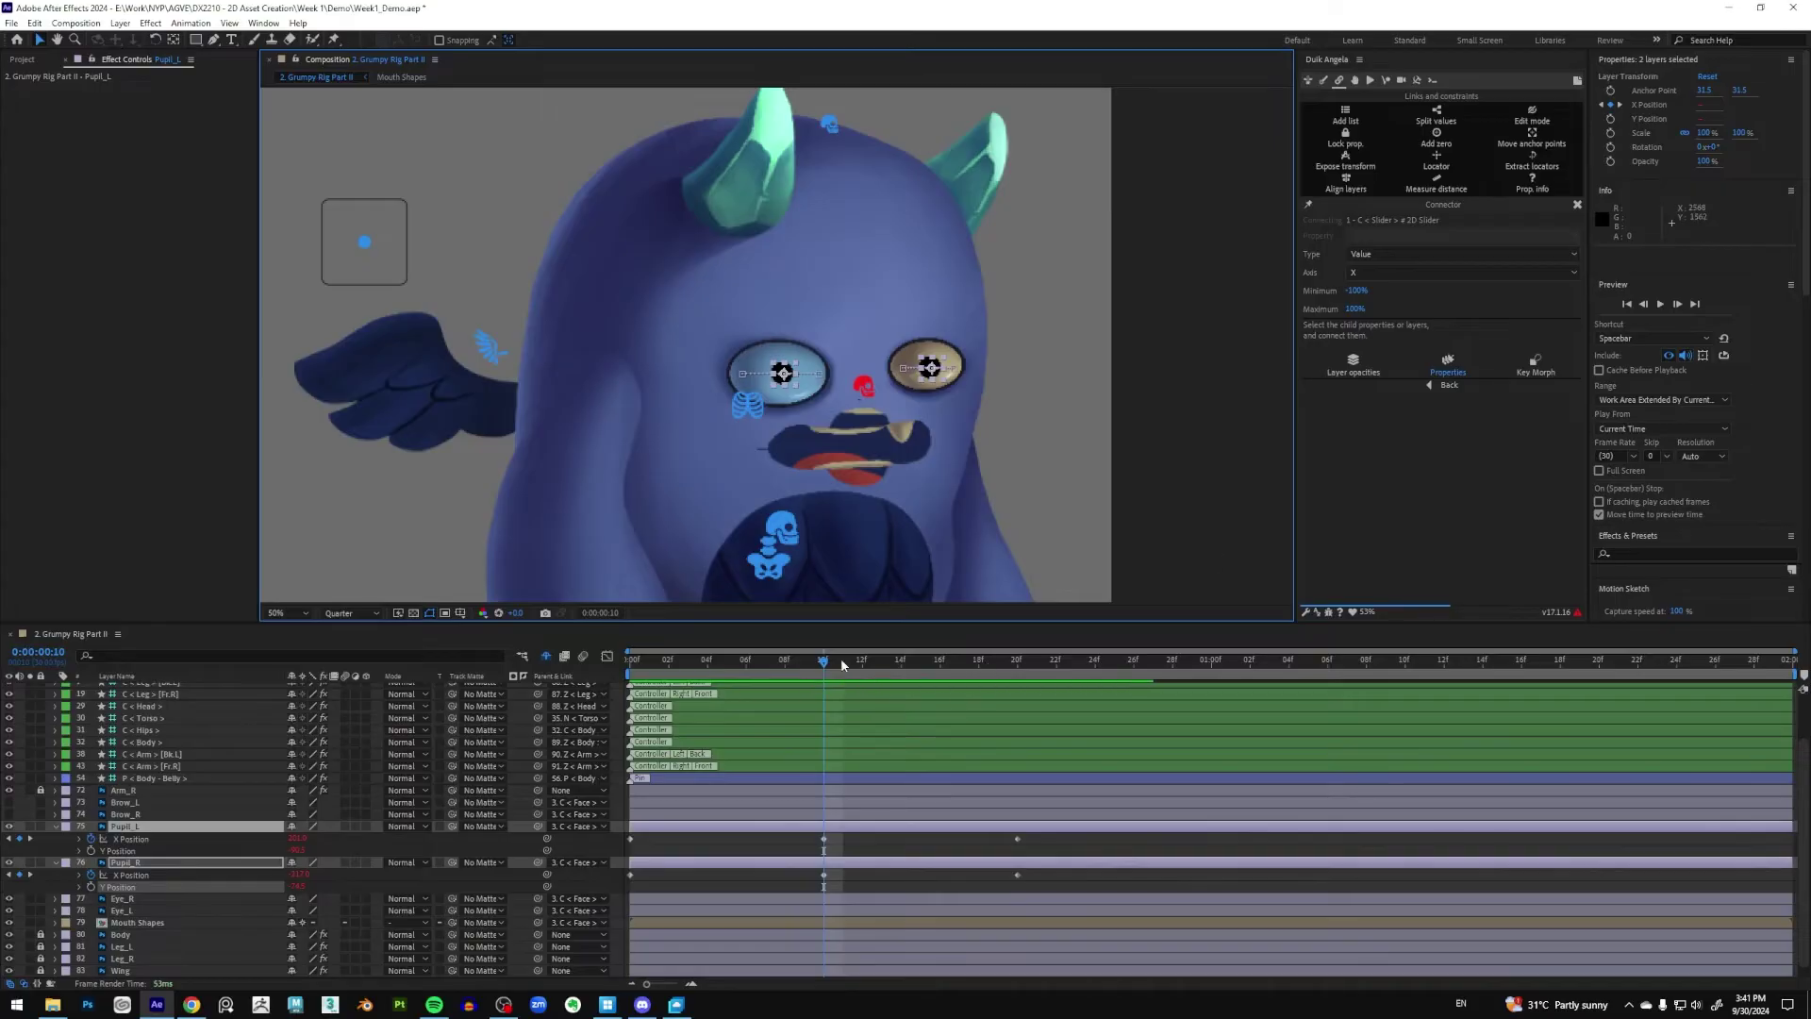
Scrub around frame 10 to check how the connected pupils respond to the timeline
{"action": "left_click_drag", "start_coordinate": [843, 666], "coordinate": [901, 663]}
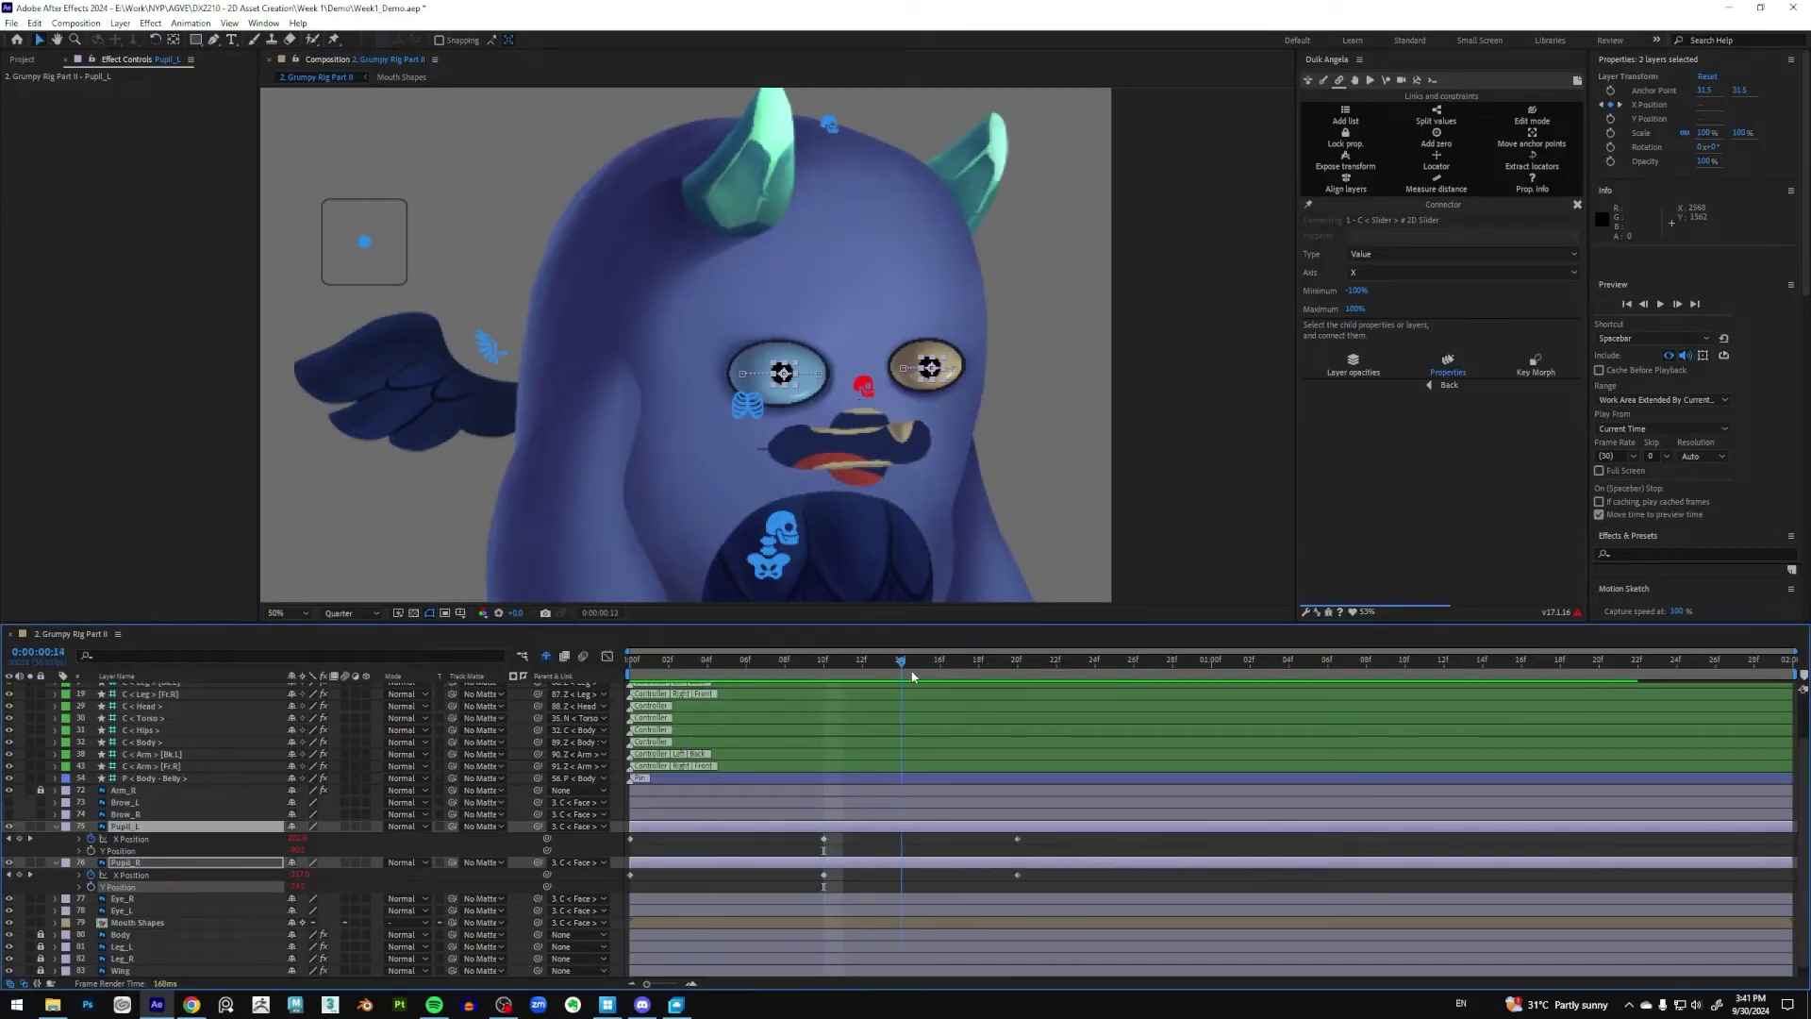
{"action": "left_click", "coordinate": [938, 855]}
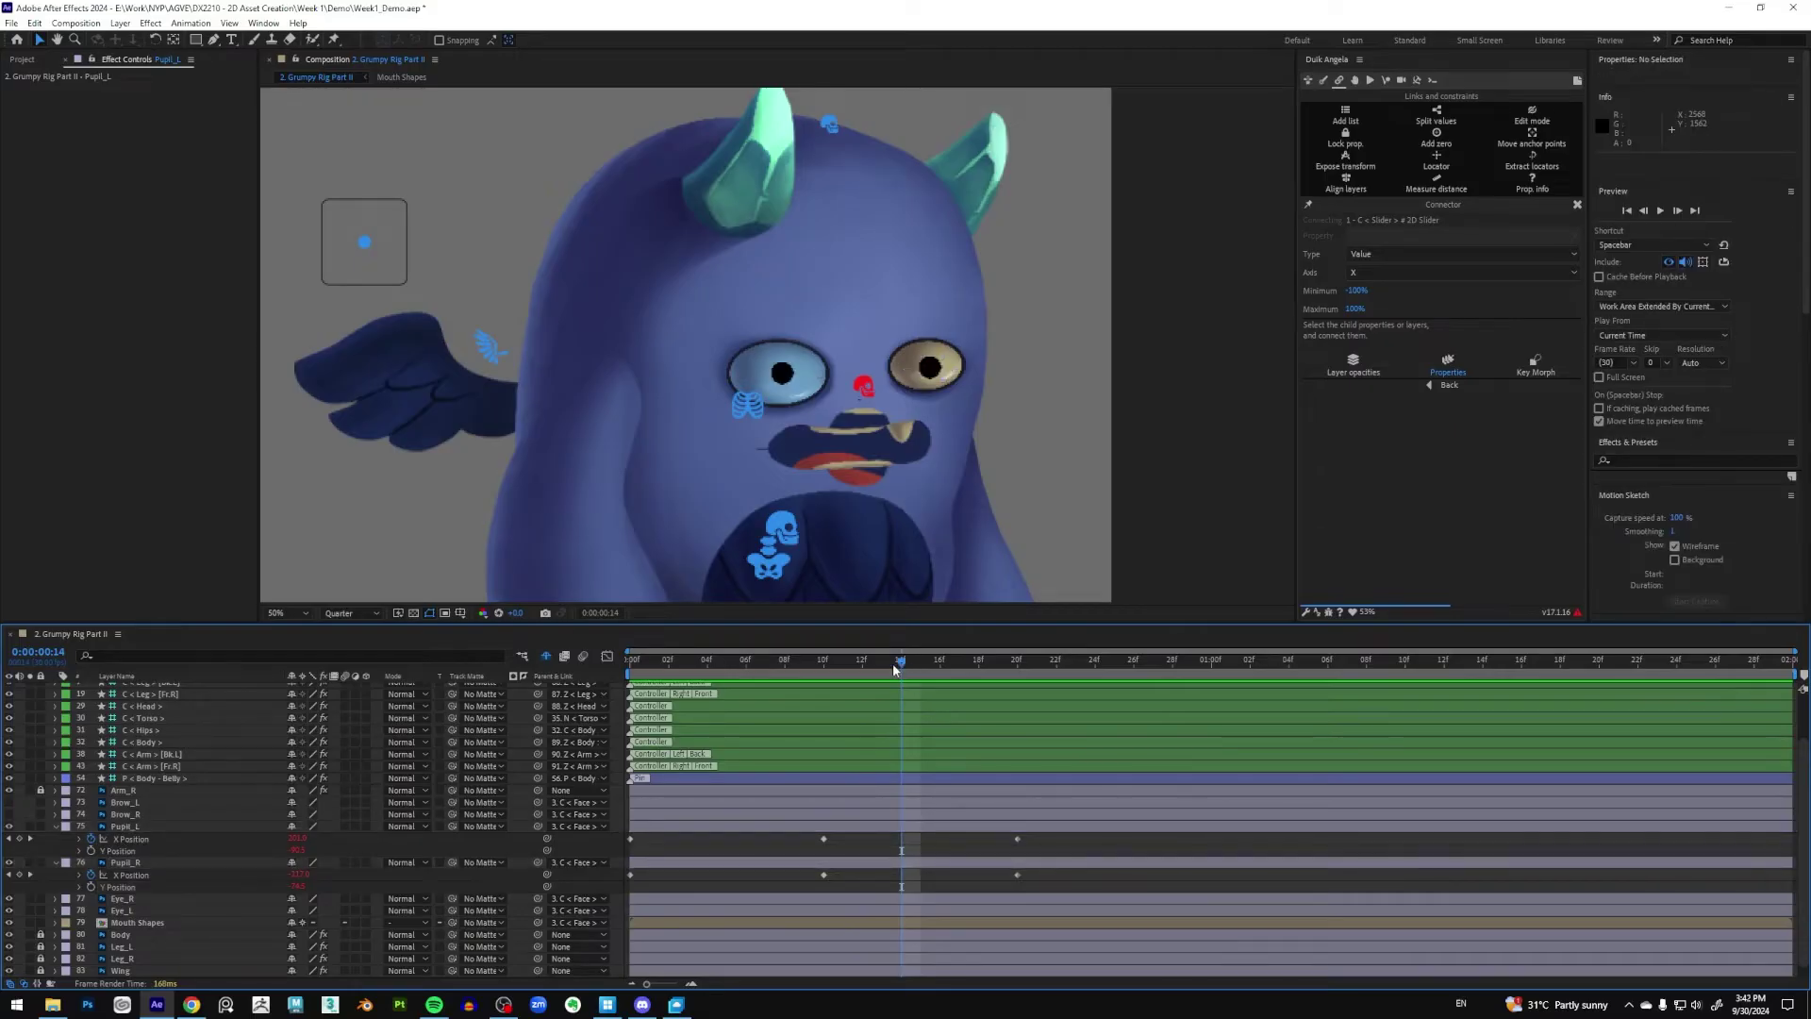
{"action": "left_click_drag", "start_coordinate": [892, 664], "coordinate": [765, 665]}
{"action": "left_click_drag", "start_coordinate": [924, 672], "coordinate": [765, 665]}
{"action": "key", "text": "Page_Down"}
{"action": "left_click", "coordinate": [842, 675]}
{"action": "left_click", "coordinate": [827, 676]}
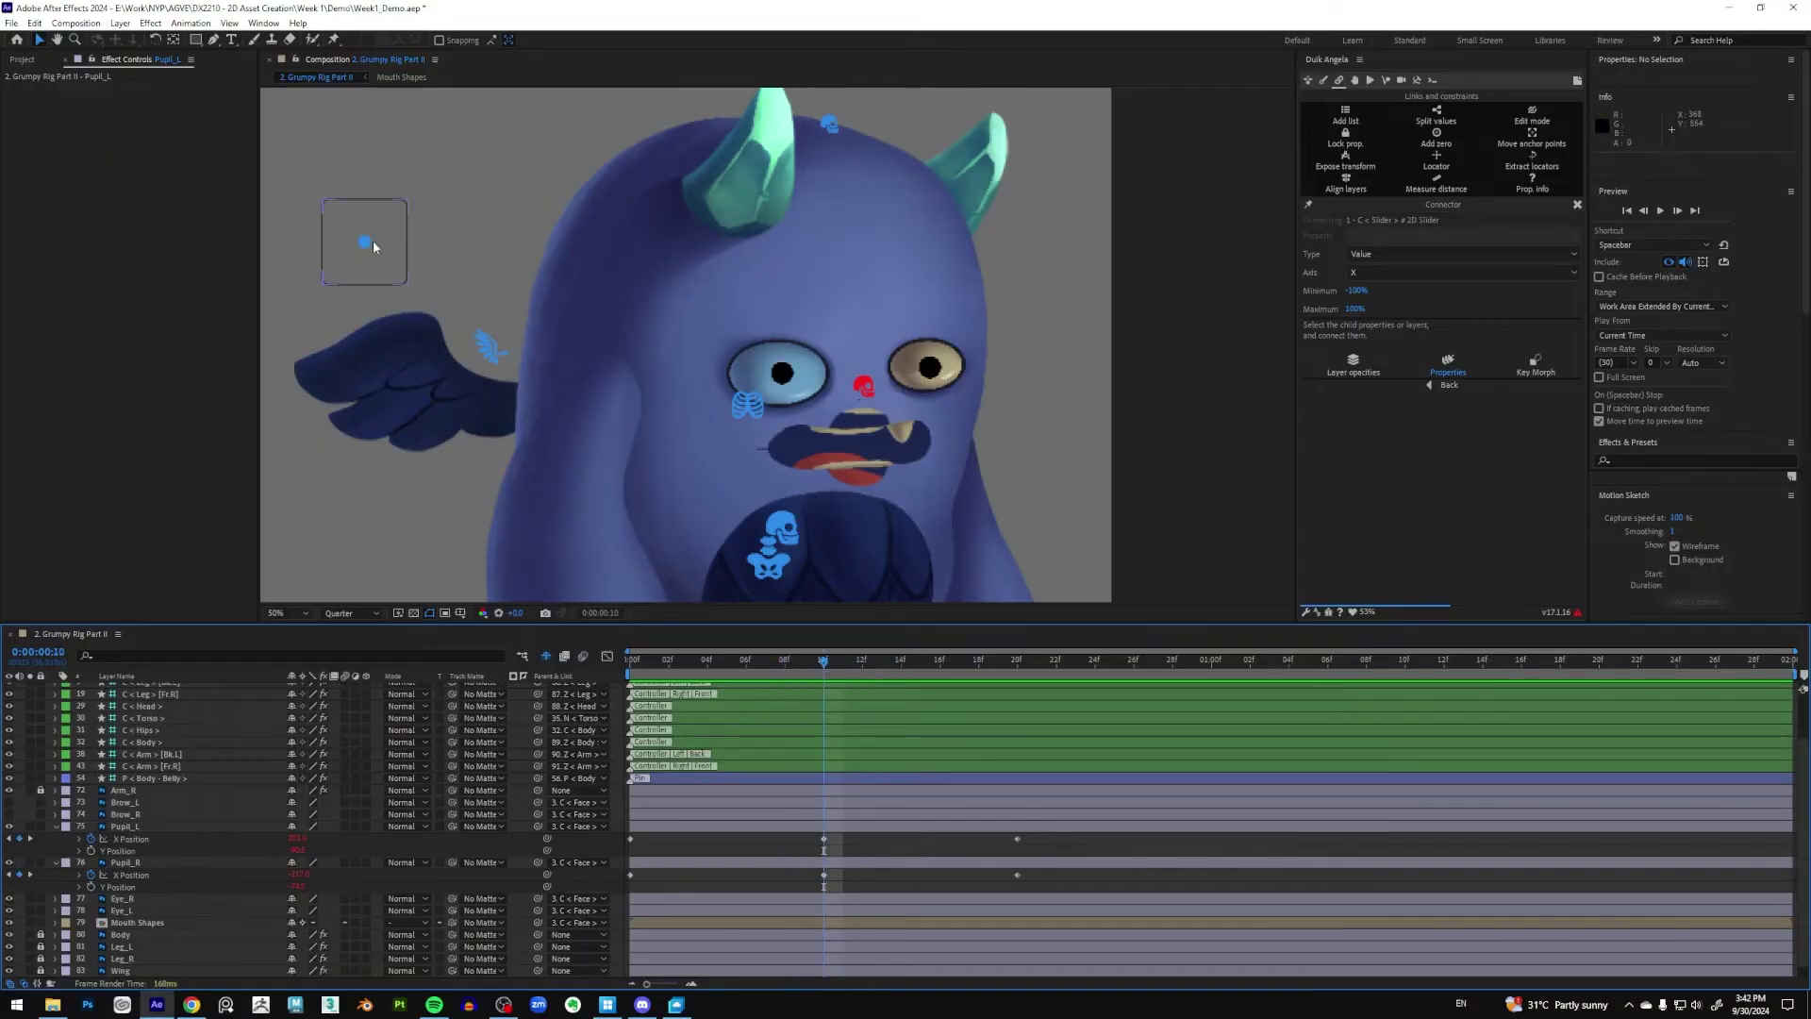
Test the C < Slider > handle inside its frame to check how it drives the pupils
{"action": "left_click", "coordinate": [365, 247]}
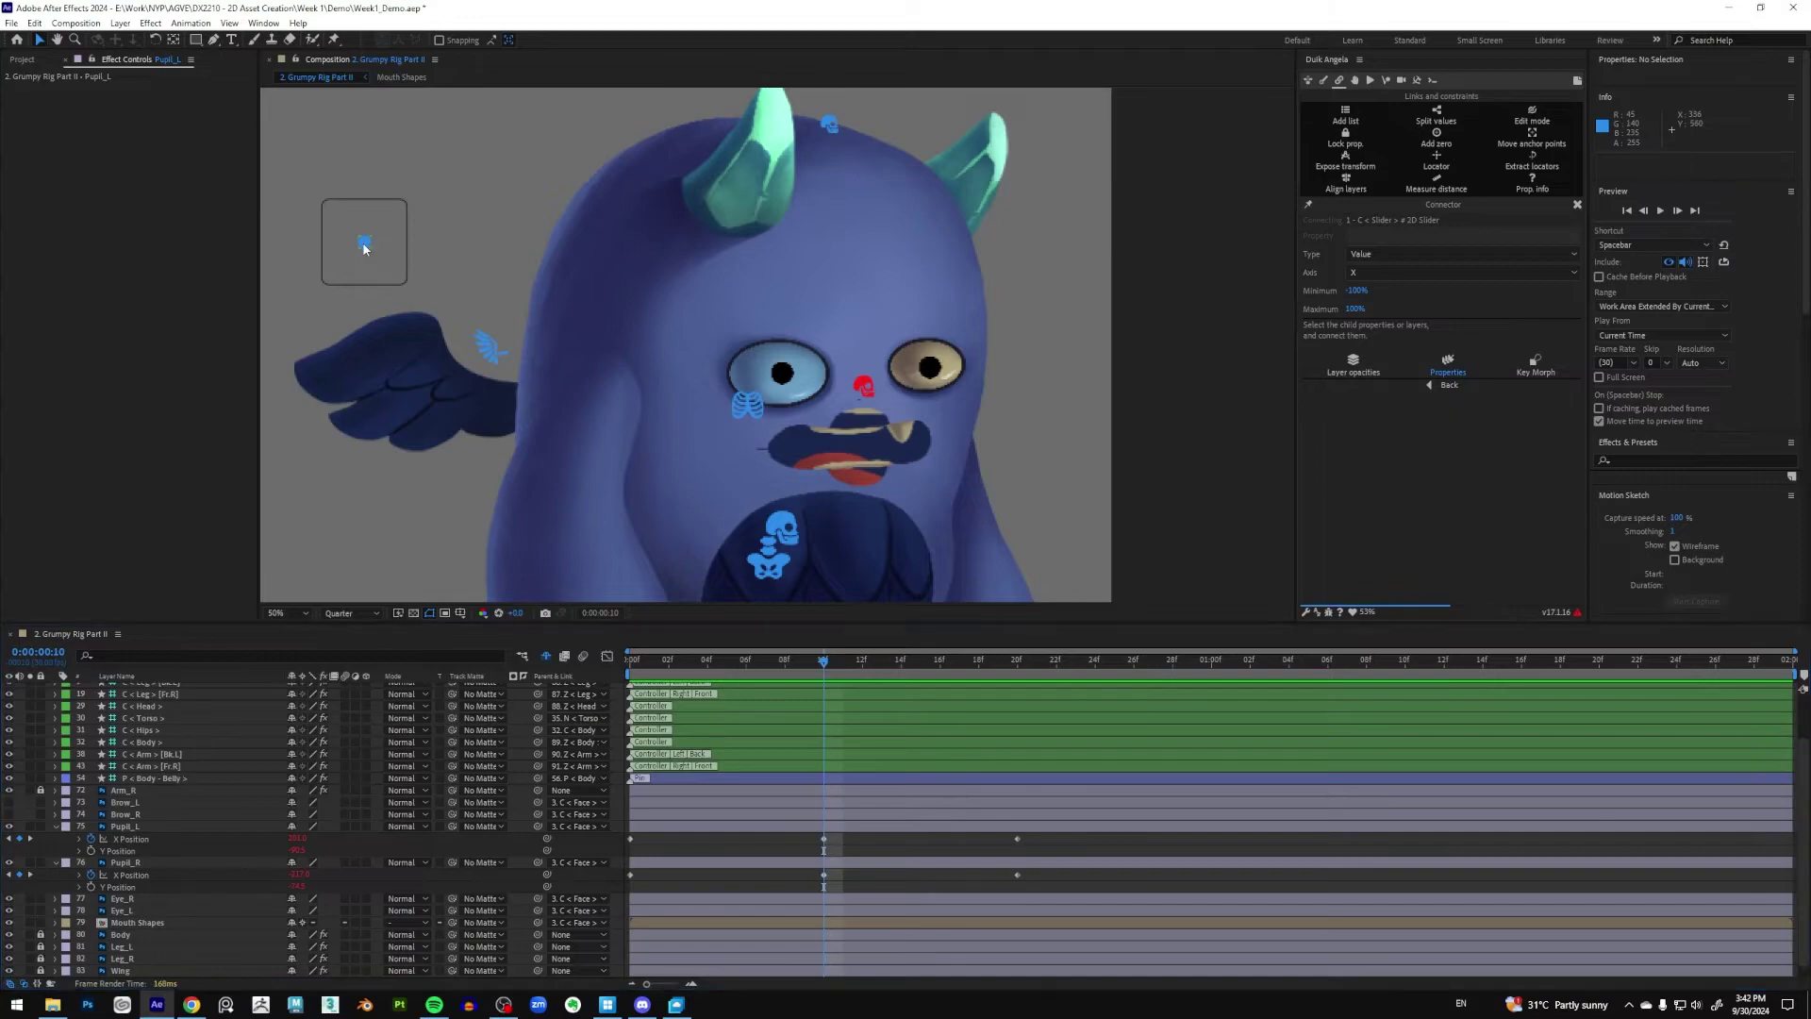
{"action": "scroll", "coordinate": [453, 273], "scroll_direction": "up", "scroll_amount": 3}
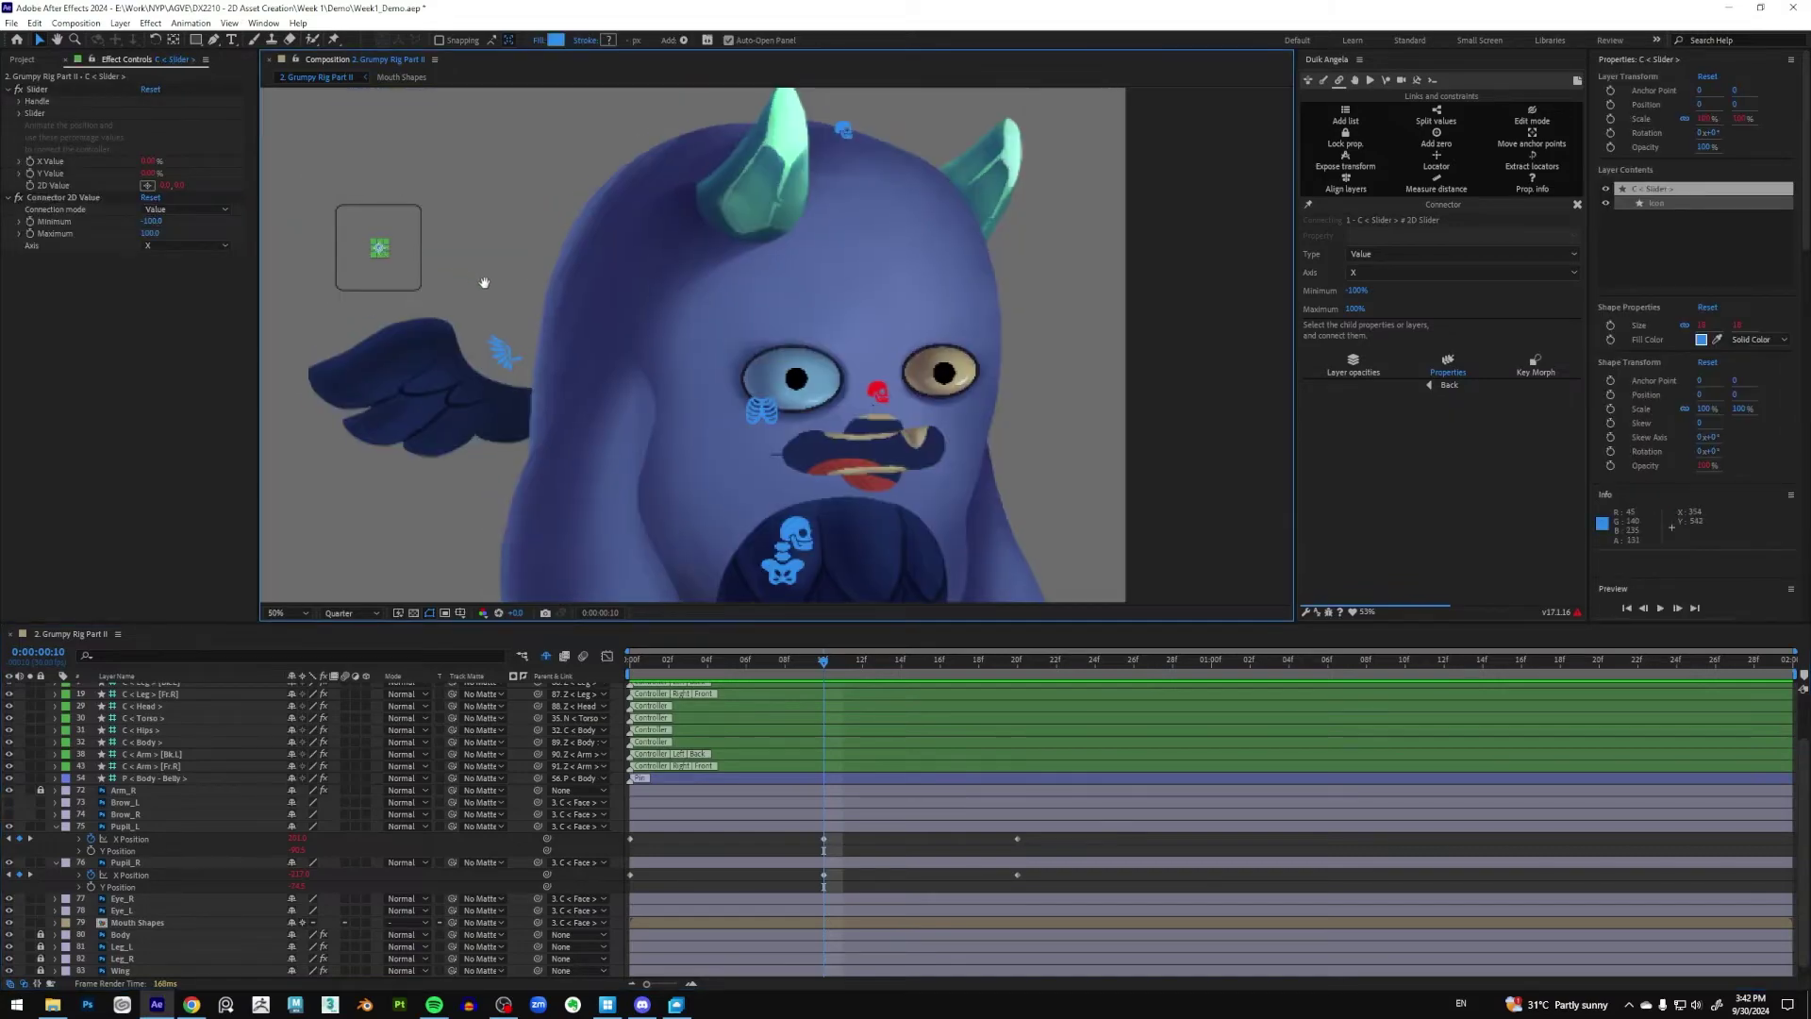
{"action": "scroll", "coordinate": [497, 300], "scroll_direction": "down", "scroll_amount": 3}
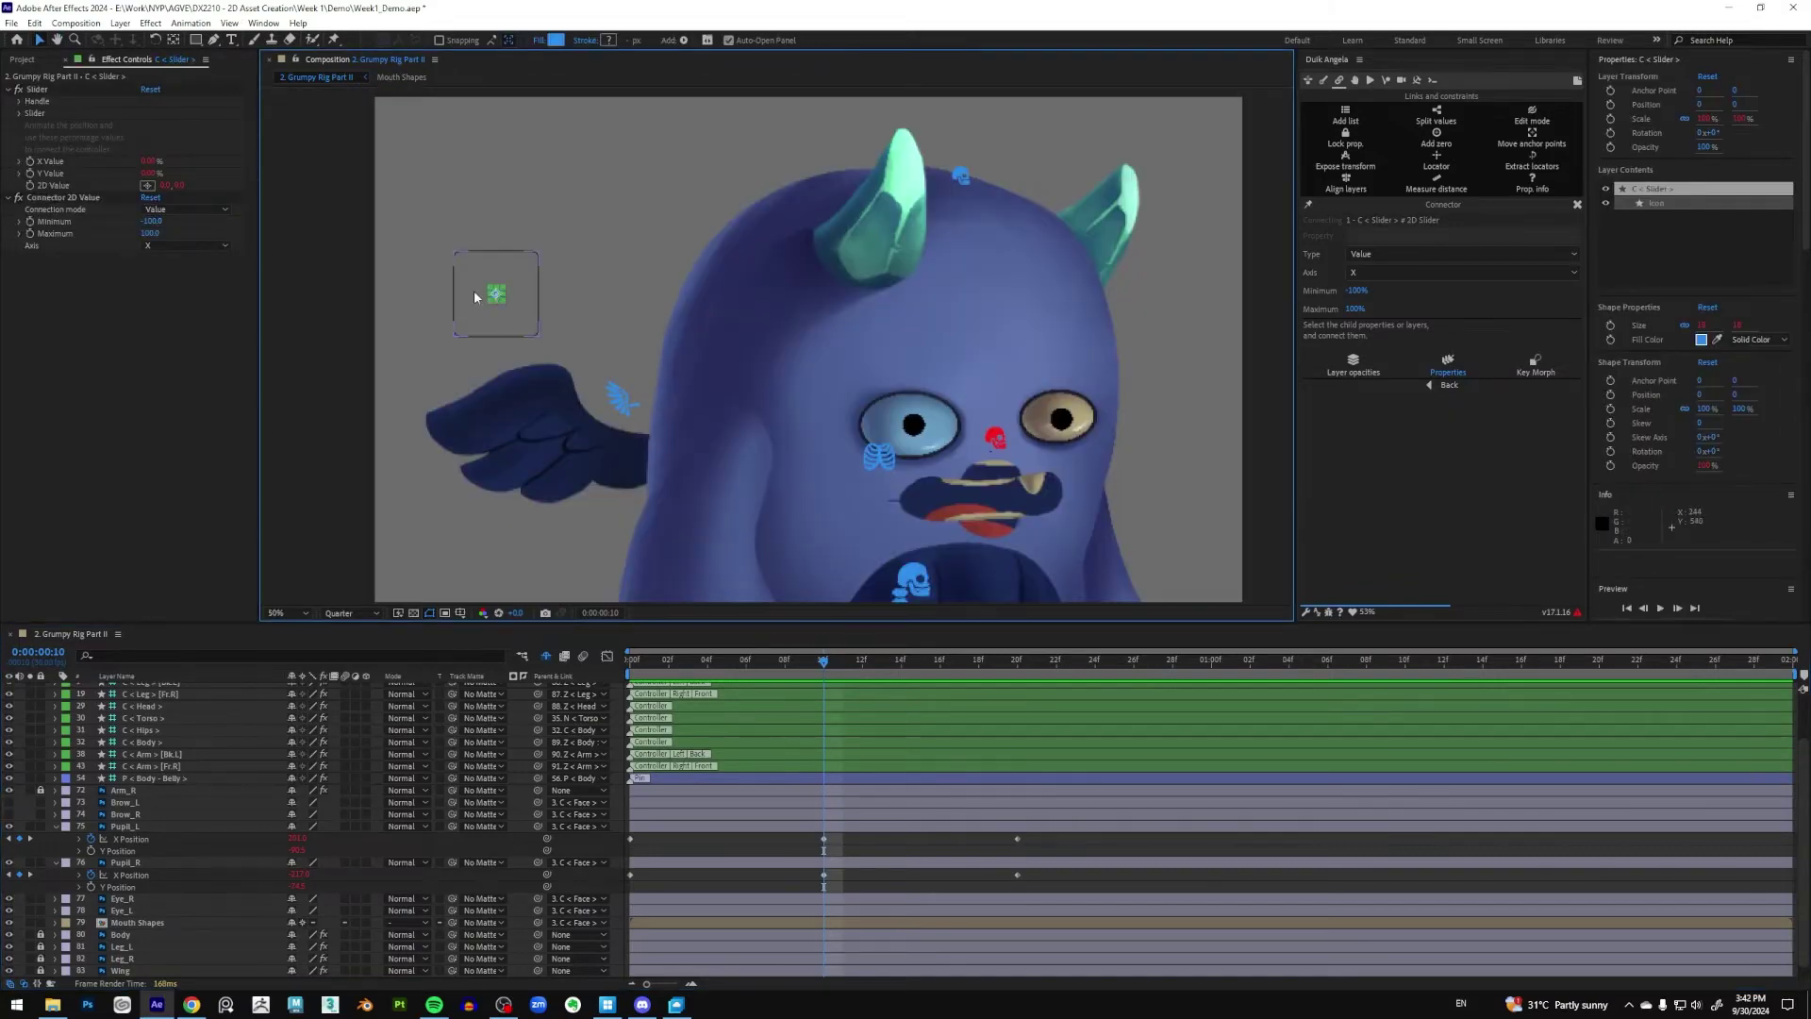
{"action": "mouse_move", "coordinate": [497, 293]}
{"action": "left_mouse_down"}
{"action": "mouse_move", "coordinate": [469, 295]}
{"action": "mouse_move", "coordinate": [543, 303]}
{"action": "mouse_move", "coordinate": [455, 291]}
{"action": "mouse_move", "coordinate": [558, 288]}
{"action": "mouse_move", "coordinate": [453, 293]}
{"action": "mouse_move", "coordinate": [520, 292]}
{"action": "mouse_move", "coordinate": [479, 293]}
{"action": "mouse_move", "coordinate": [514, 295]}
{"action": "mouse_move", "coordinate": [498, 291]}
{"action": "left_mouse_up"}
{"action": "left_click", "coordinate": [864, 851]}
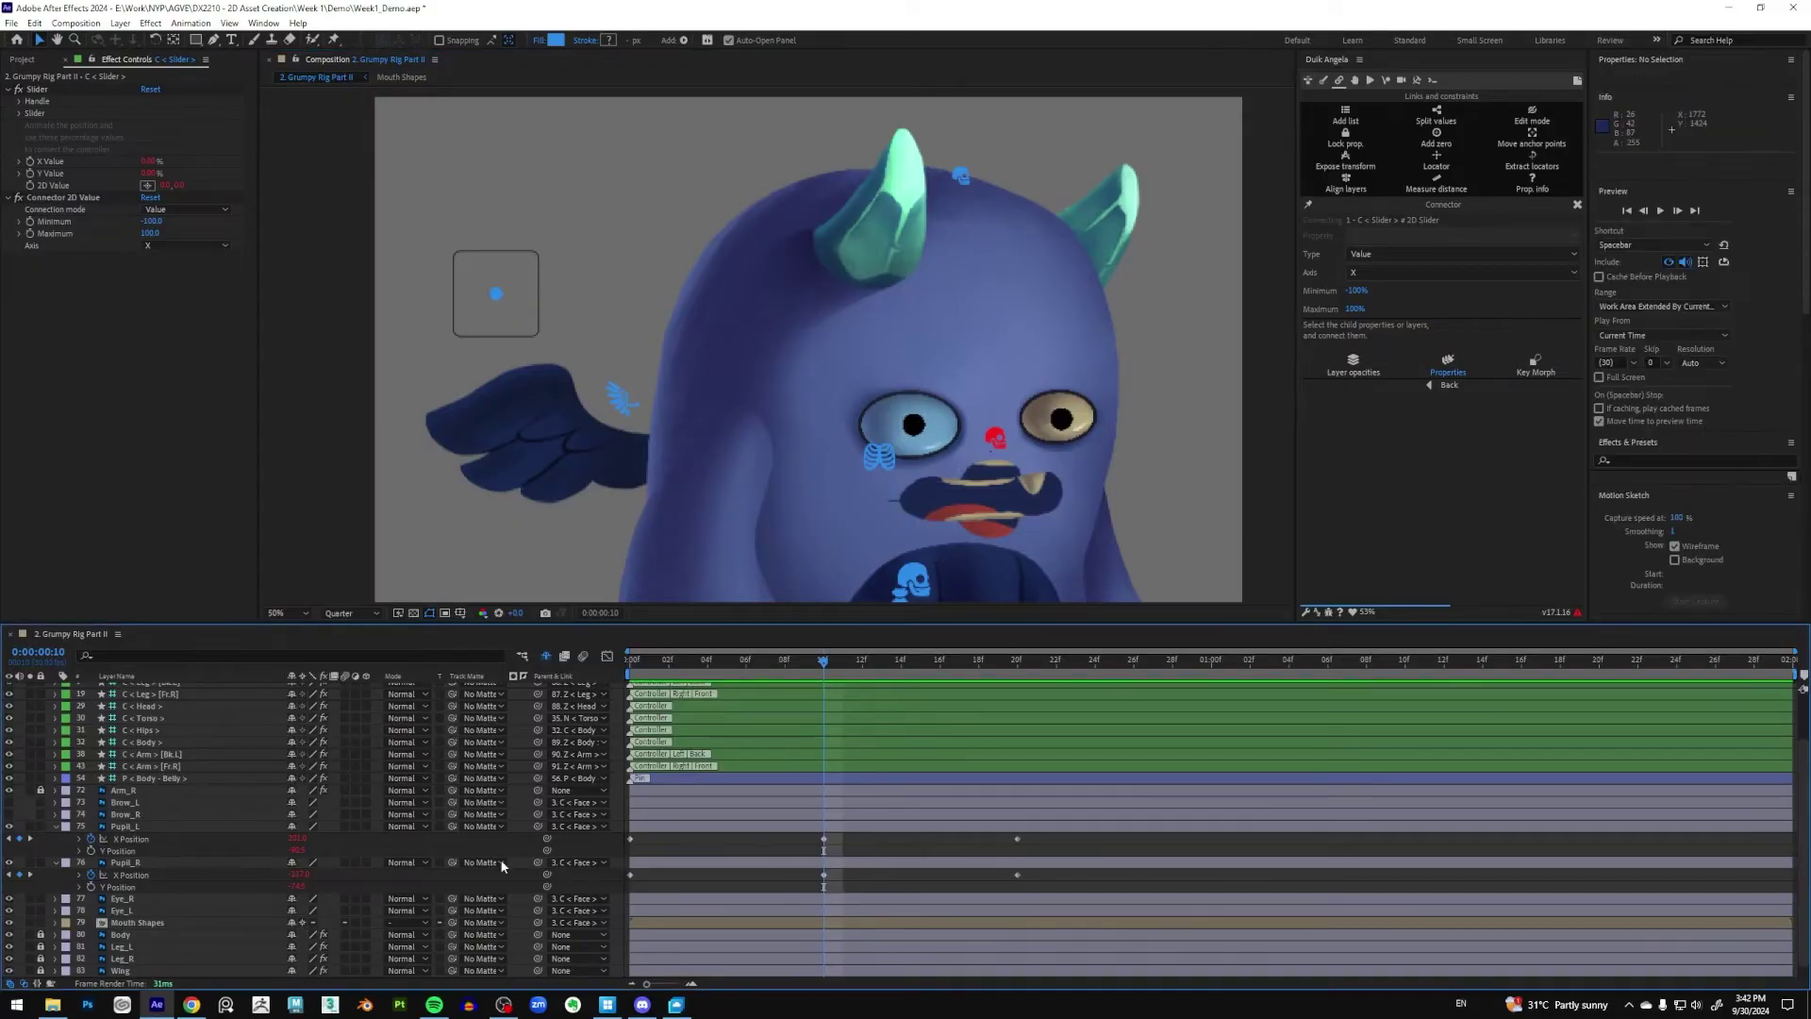
Keyframe the Y Position of Pupil_L and Pupil_R at frame 10, the first frame and frame 20
{"action": "left_click", "coordinate": [90, 851]}
{"action": "left_click", "coordinate": [90, 886]}
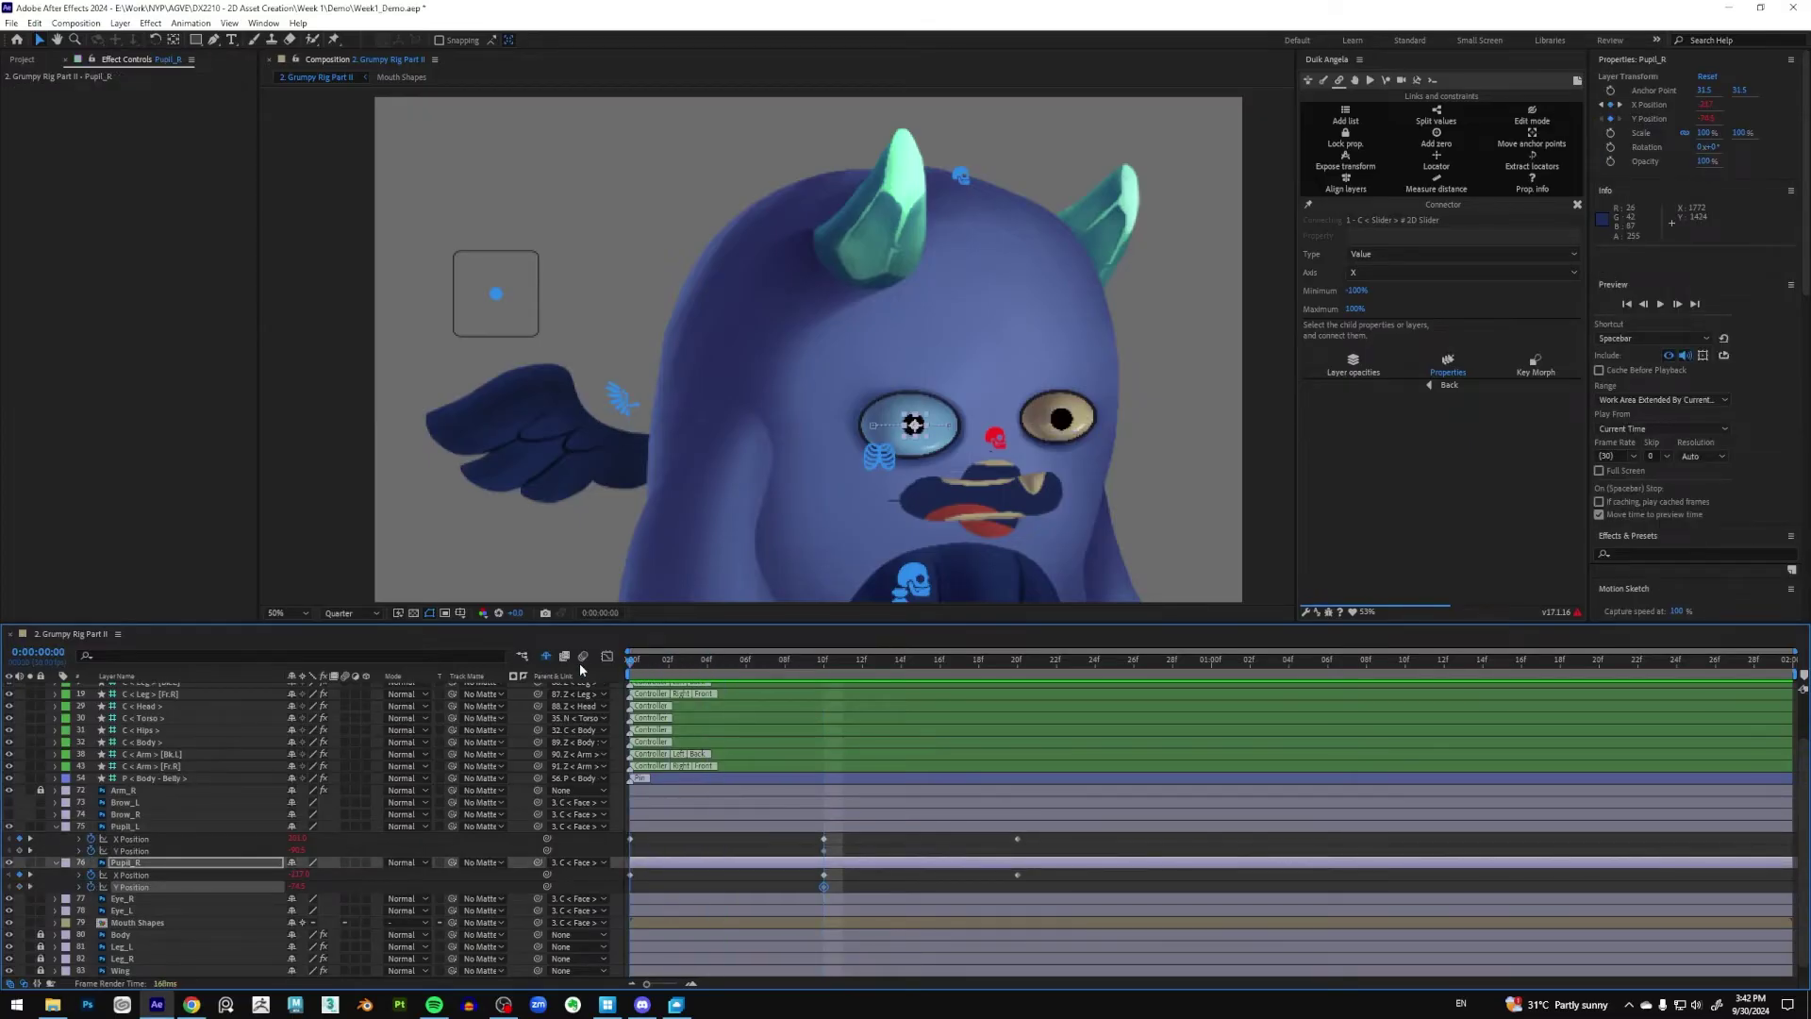
{"action": "left_click", "coordinate": [20, 851]}
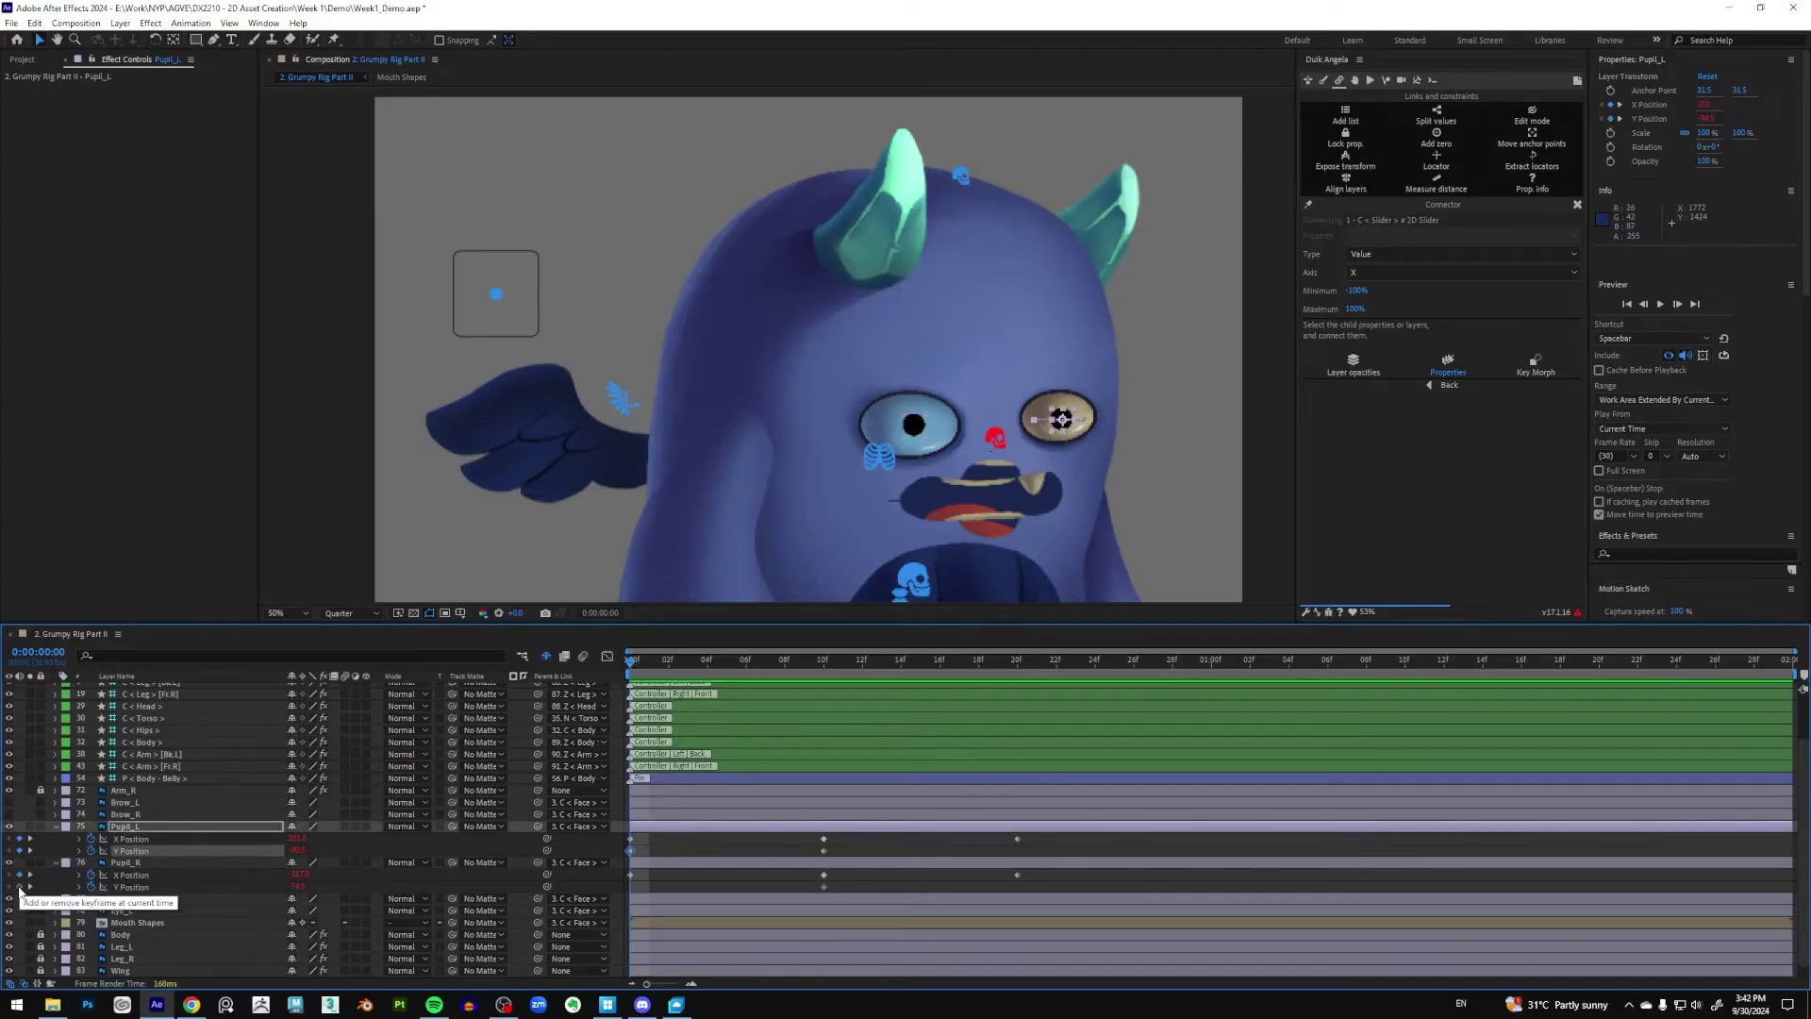
{"action": "left_click", "coordinate": [19, 887]}
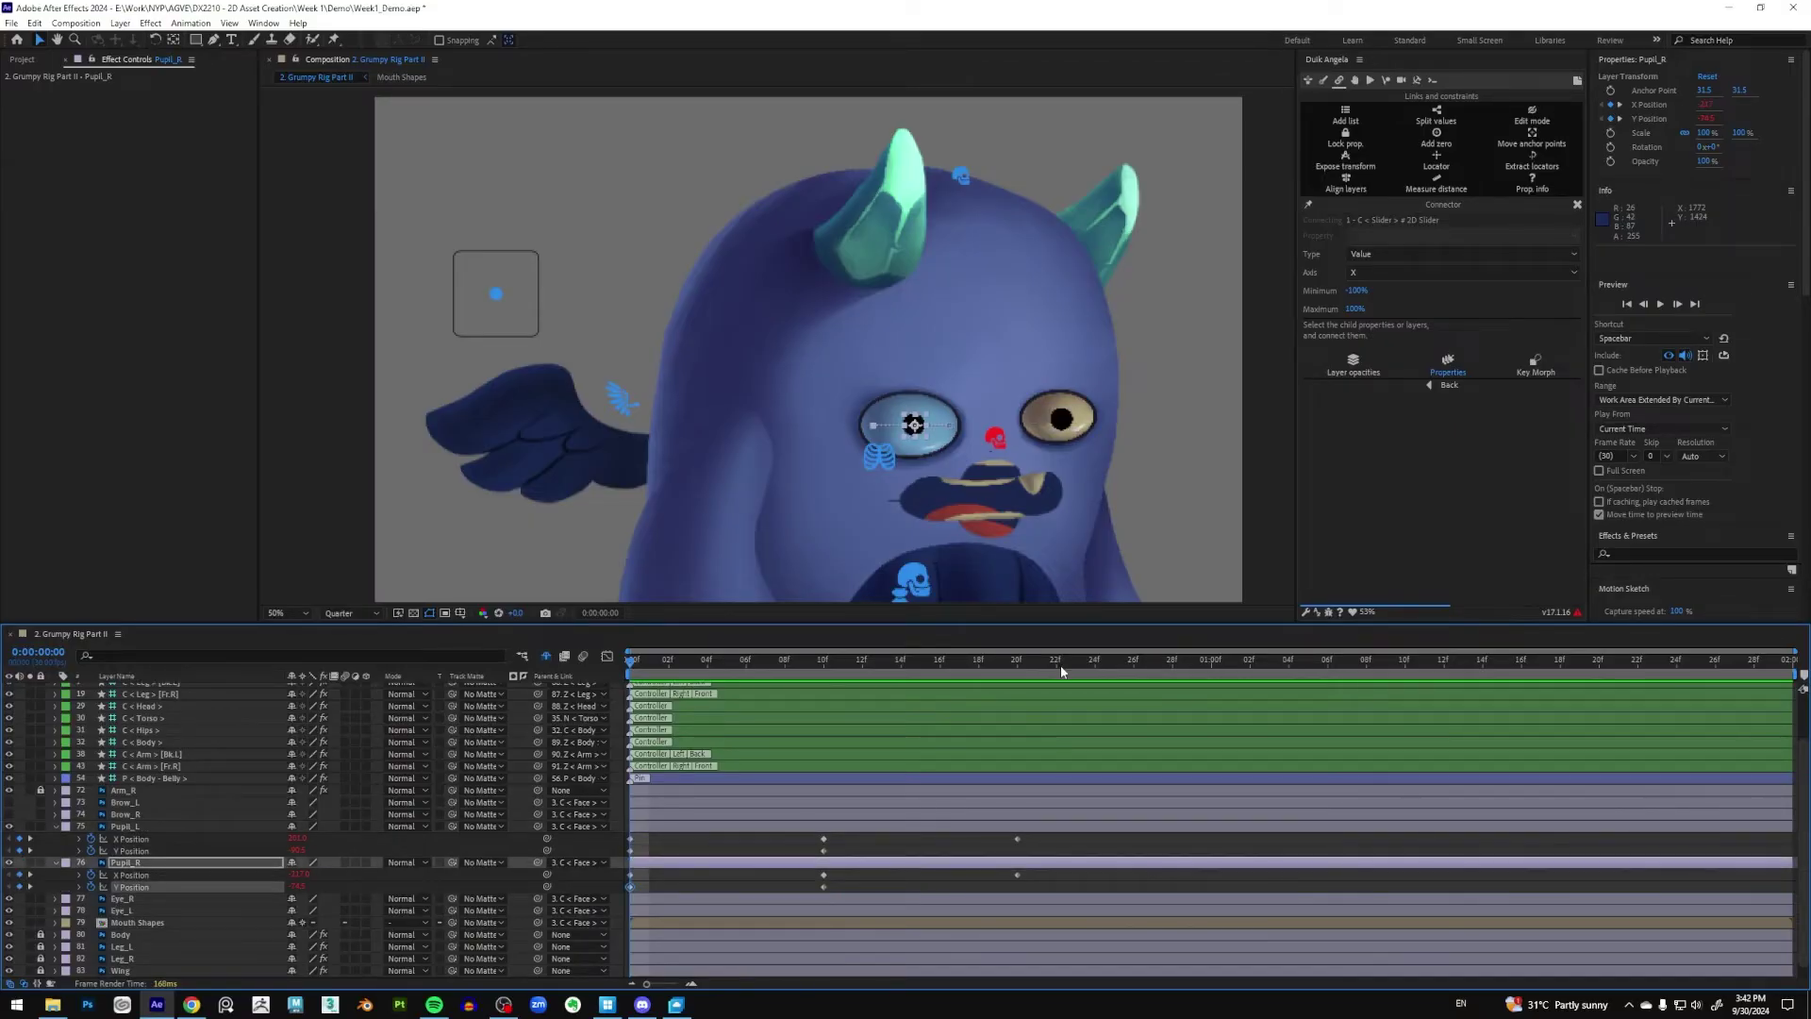
{"action": "left_click", "coordinate": [1018, 669]}
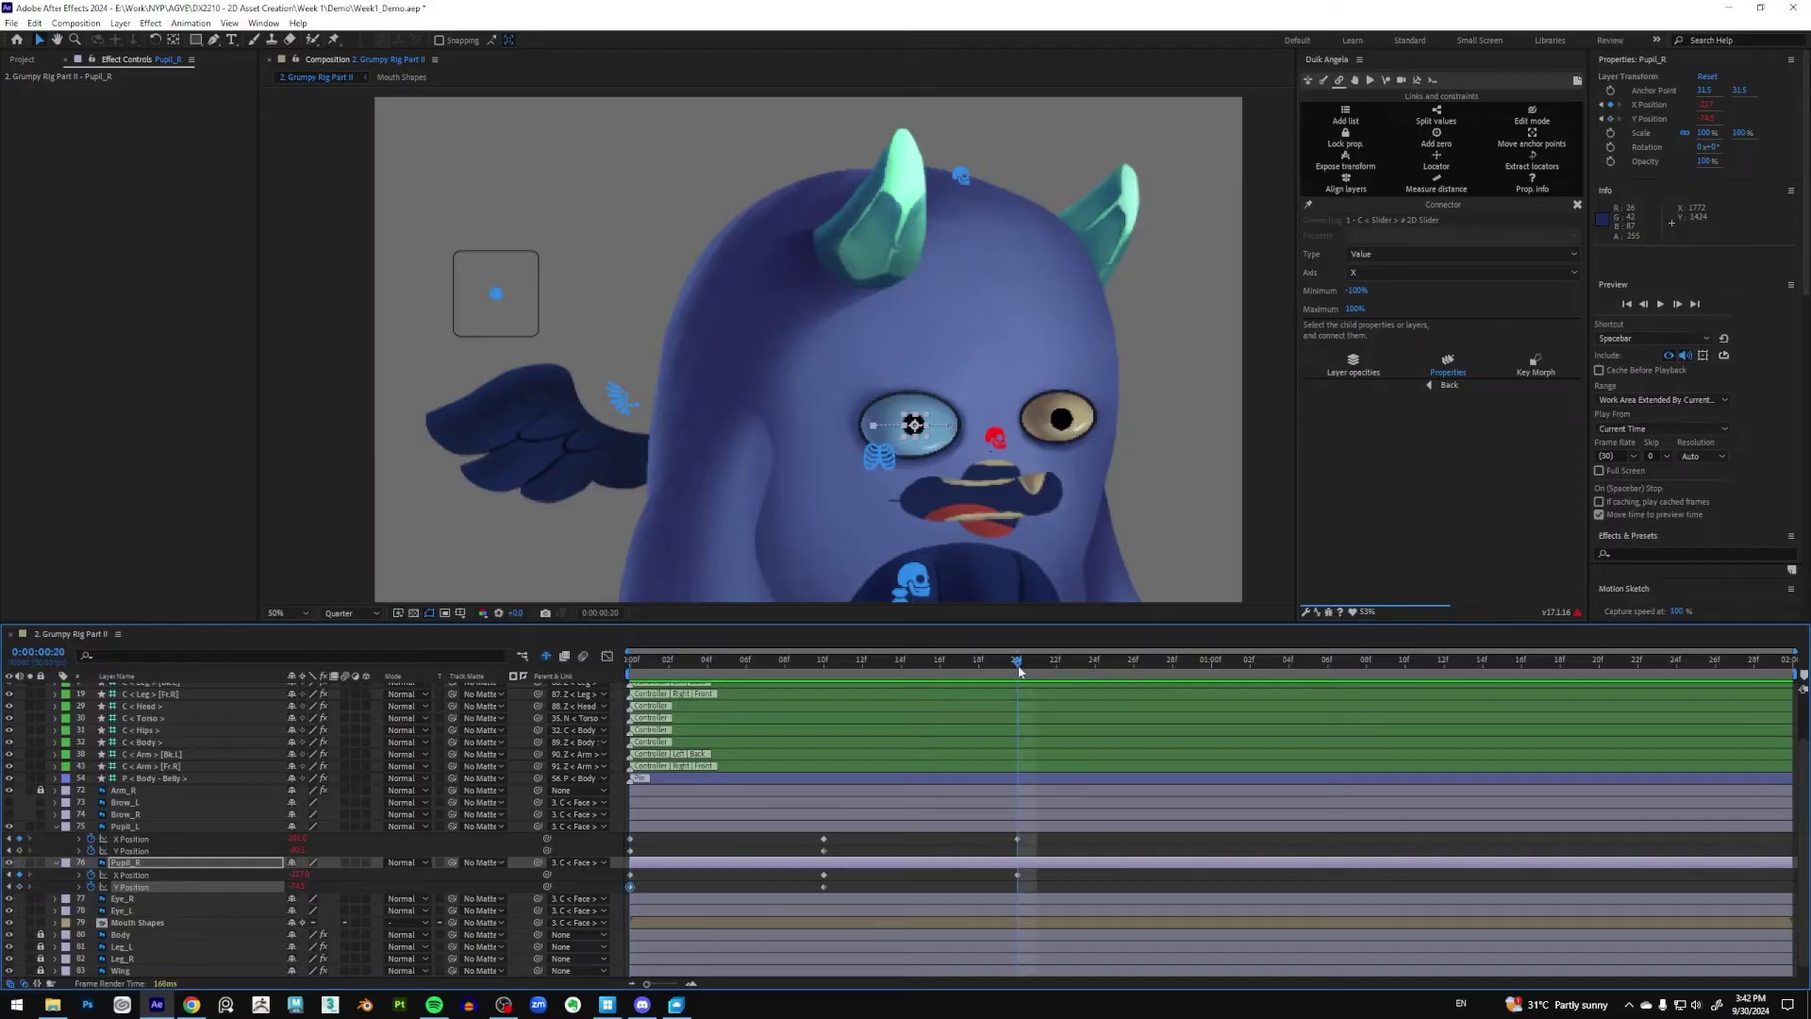
{"action": "left_click", "coordinate": [20, 851]}
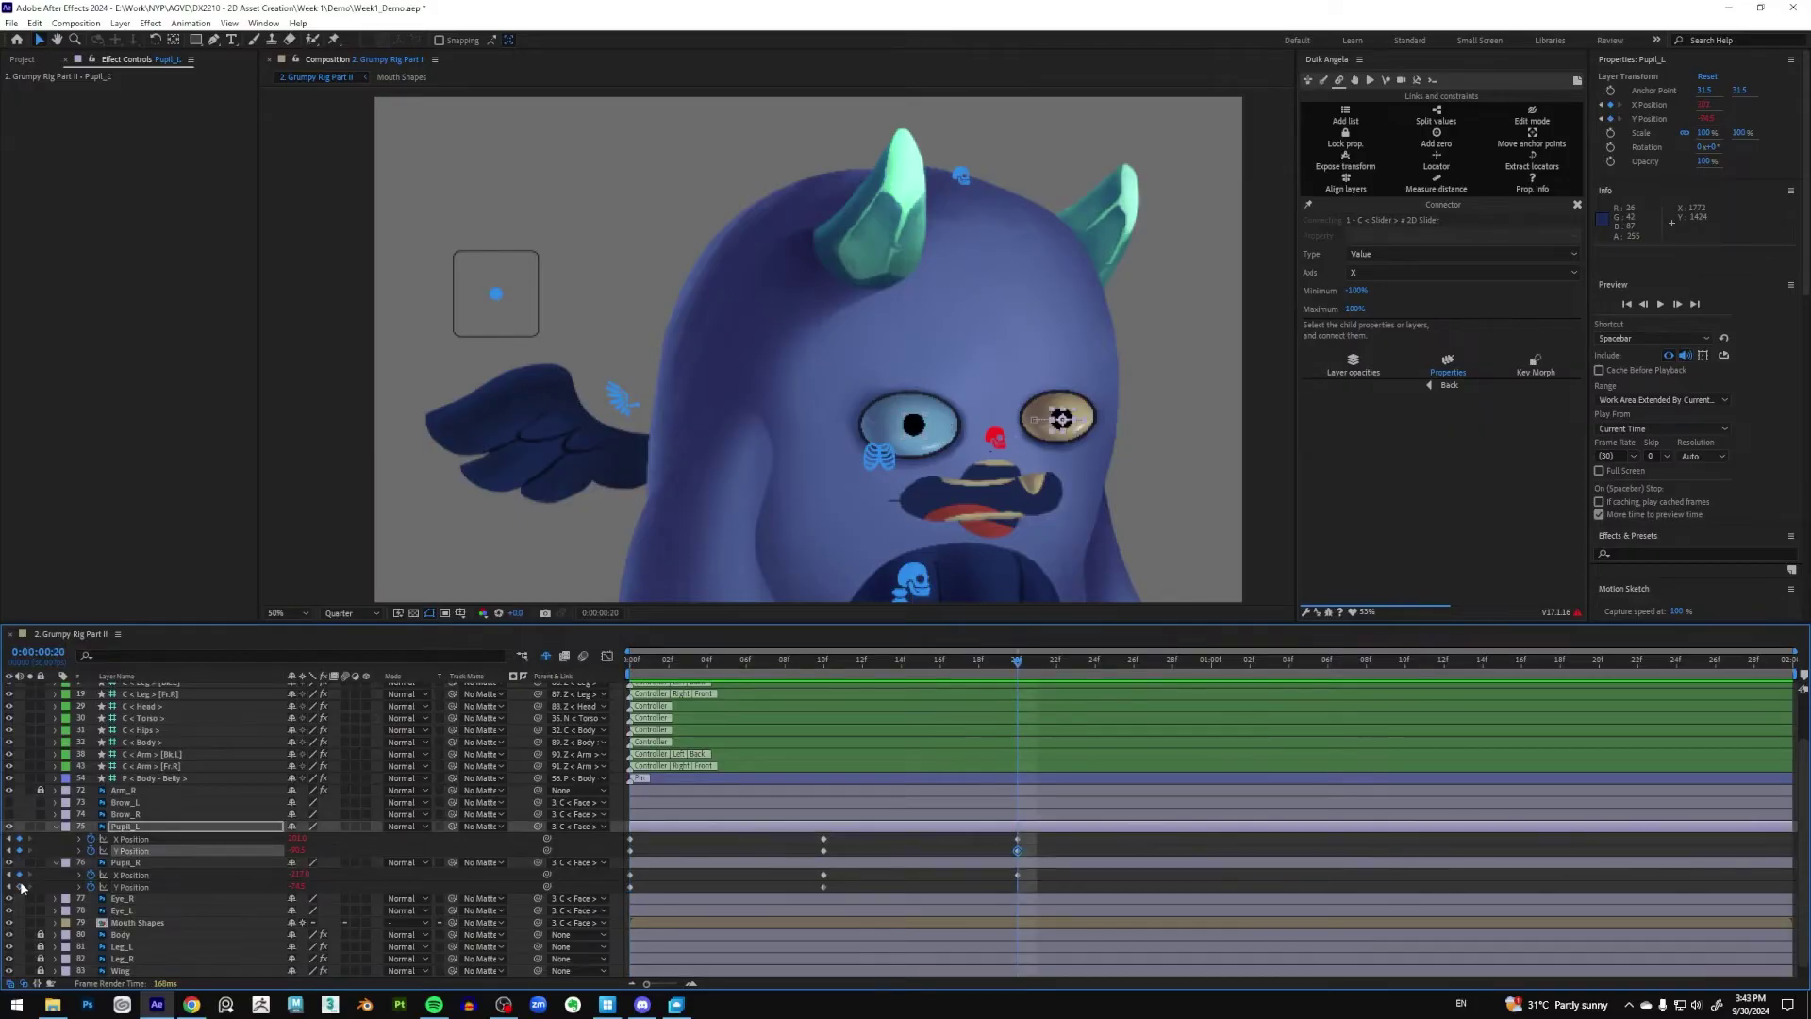
{"action": "left_click", "coordinate": [20, 887]}
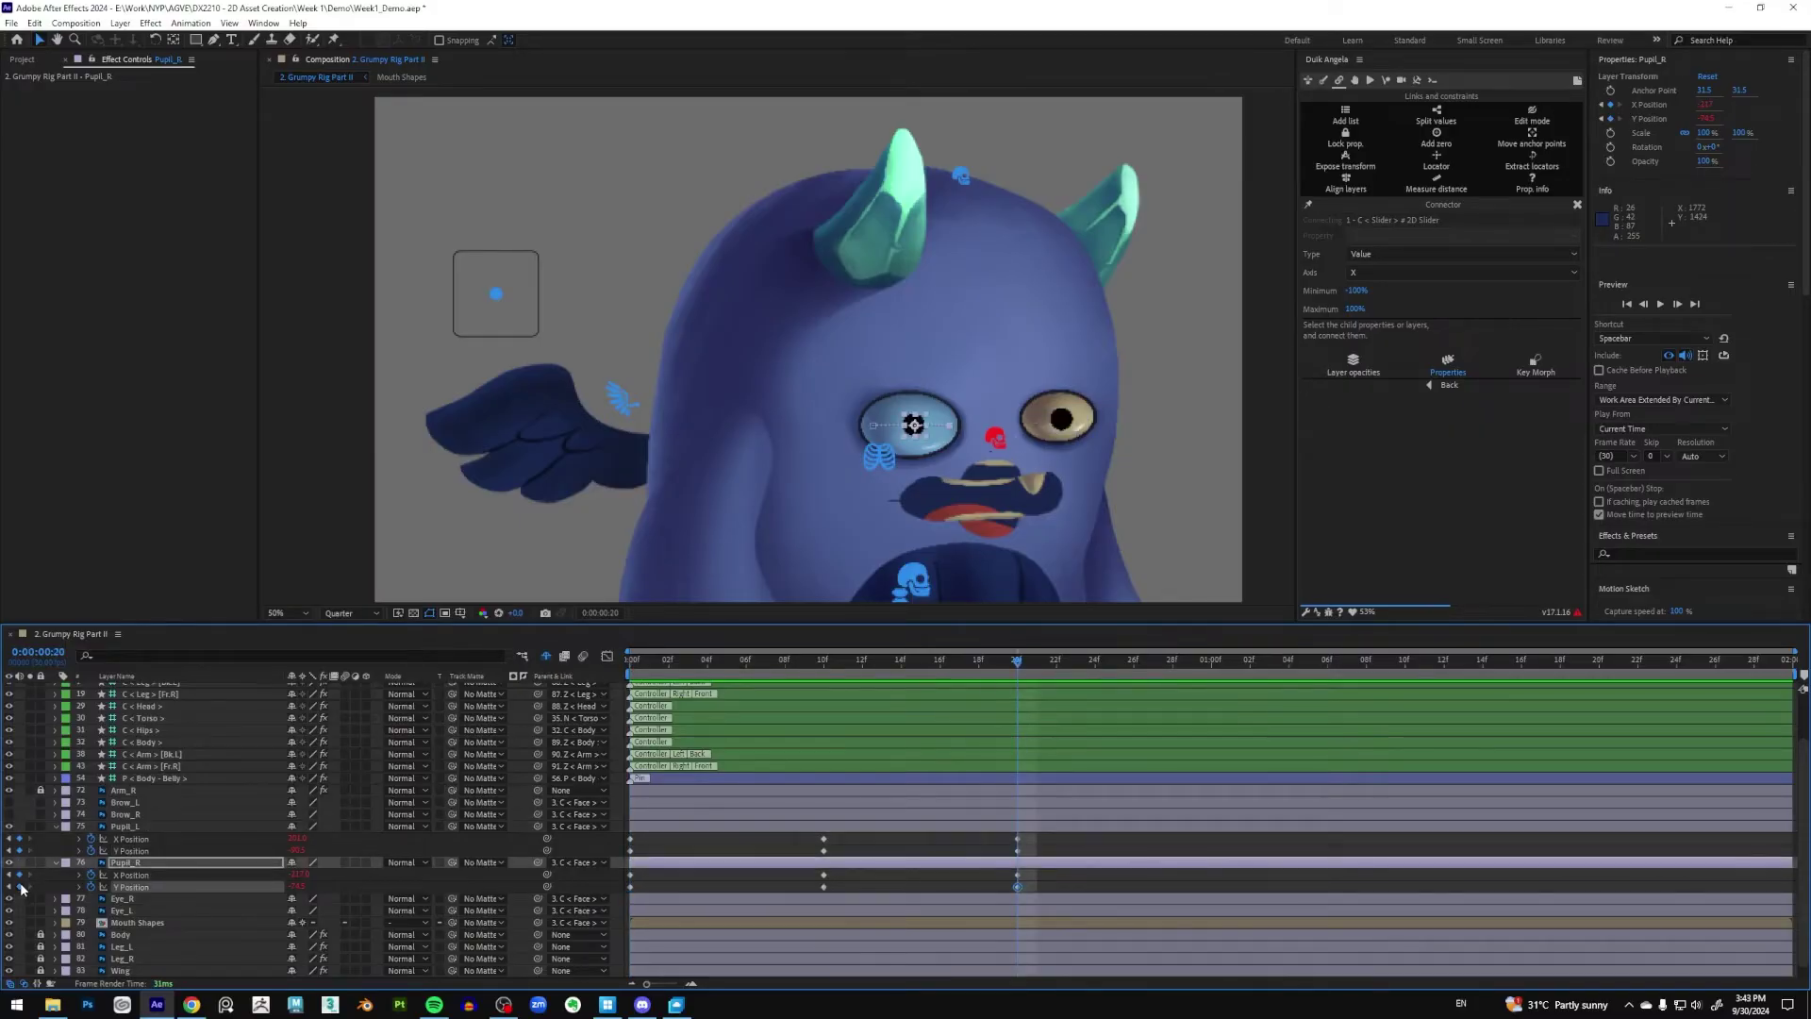
Lower Pupil_R's keyframed position slightly within its blue eye at the first frame
{"action": "left_click", "coordinate": [825, 663]}
{"action": "left_click", "coordinate": [630, 663]}
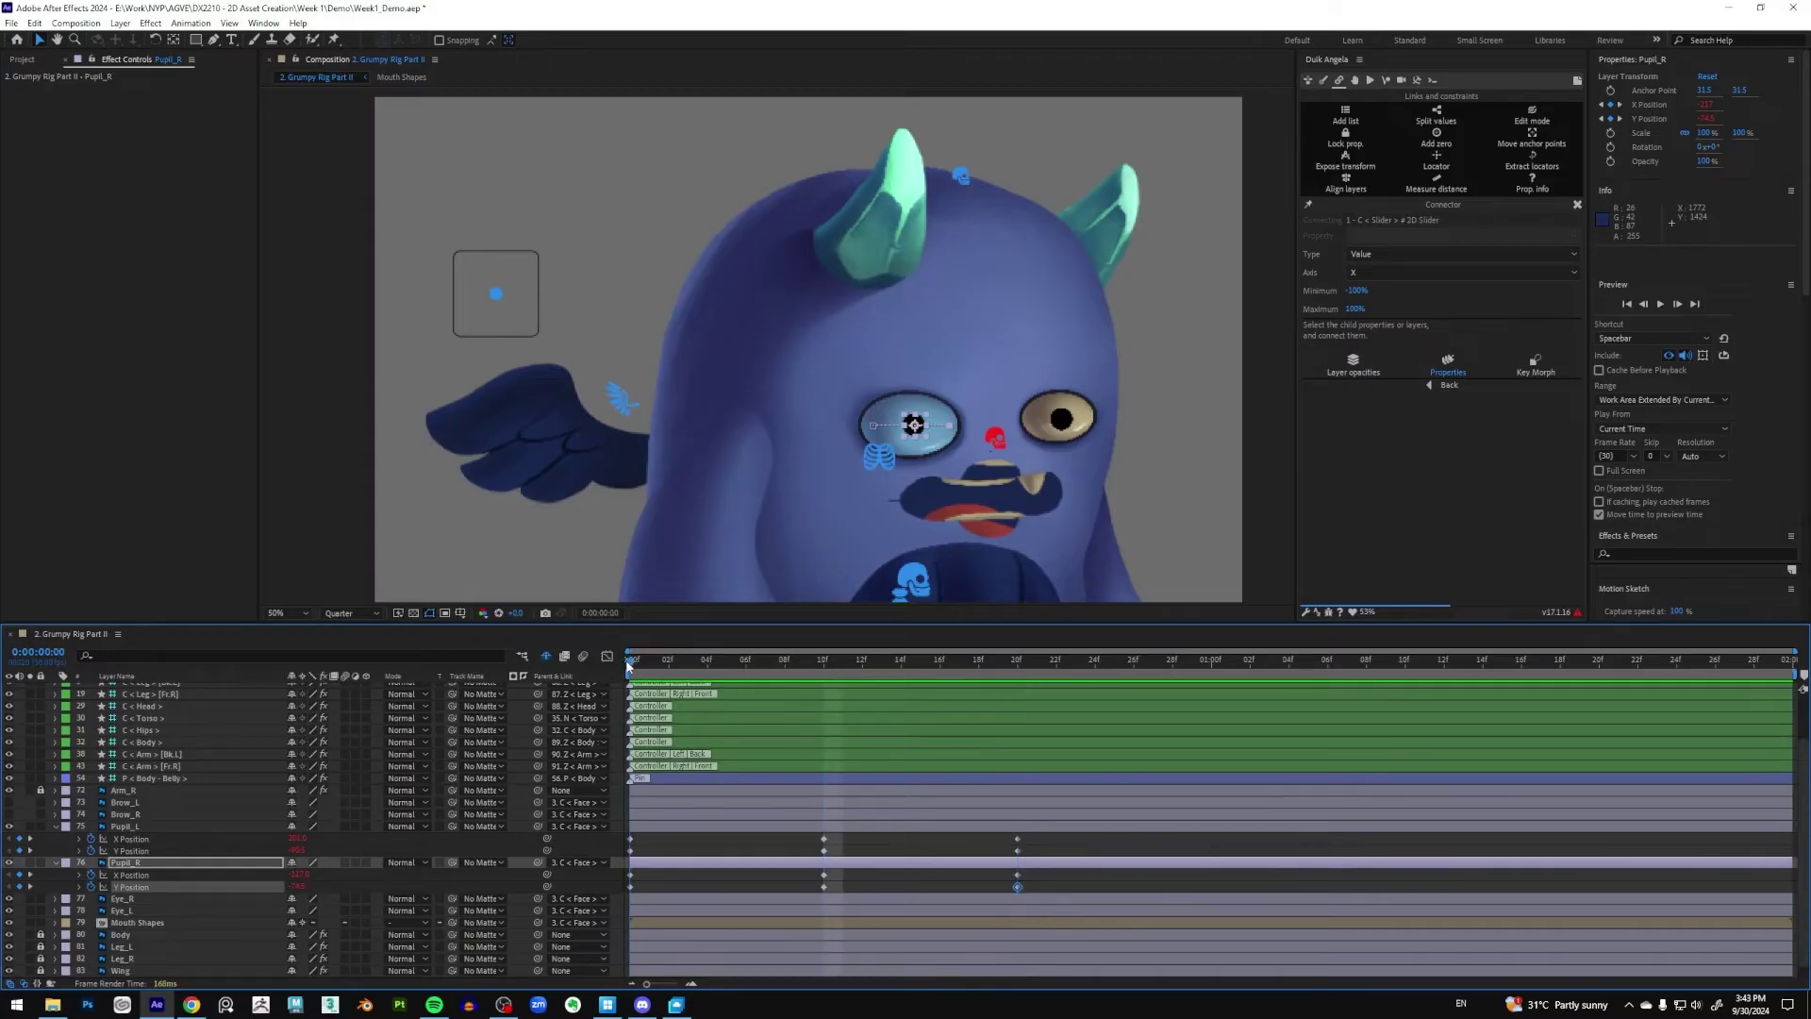
{"action": "scroll", "coordinate": [935, 452], "scroll_direction": "up", "scroll_amount": 2}
{"action": "left_click", "coordinate": [935, 452]}
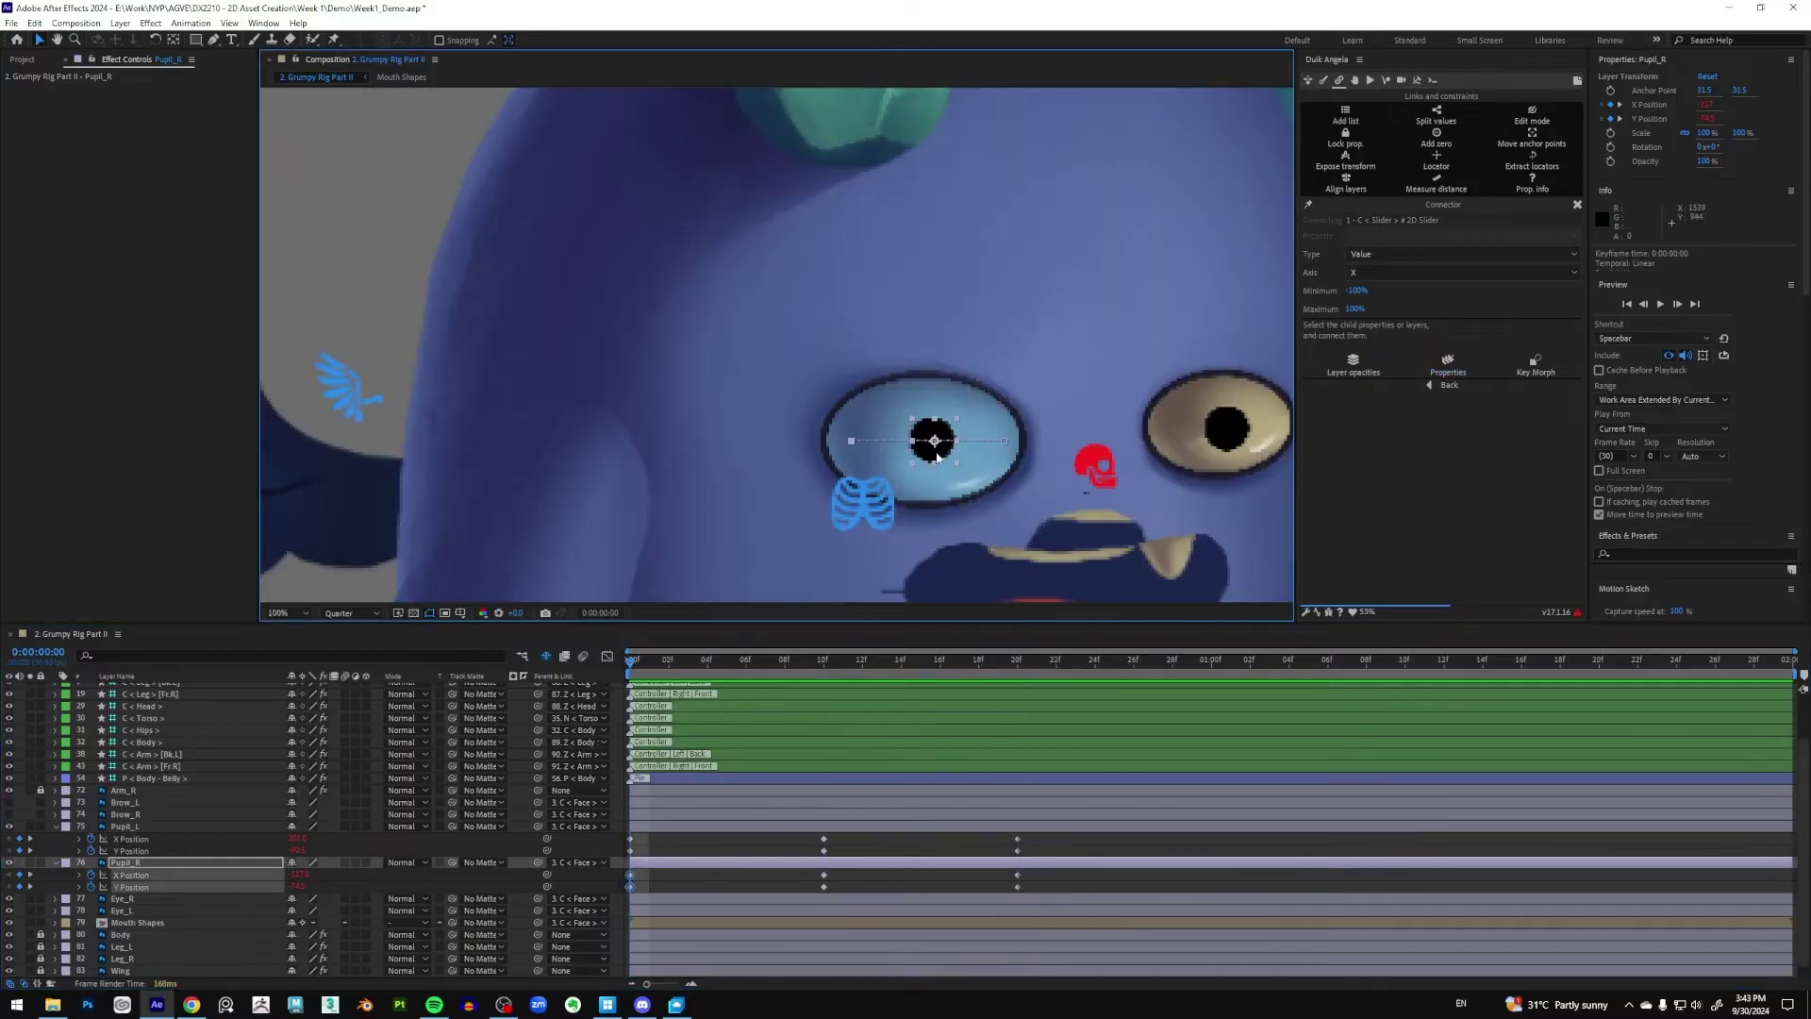
{"action": "left_click_drag", "start_coordinate": [935, 458], "coordinate": [935, 478]}
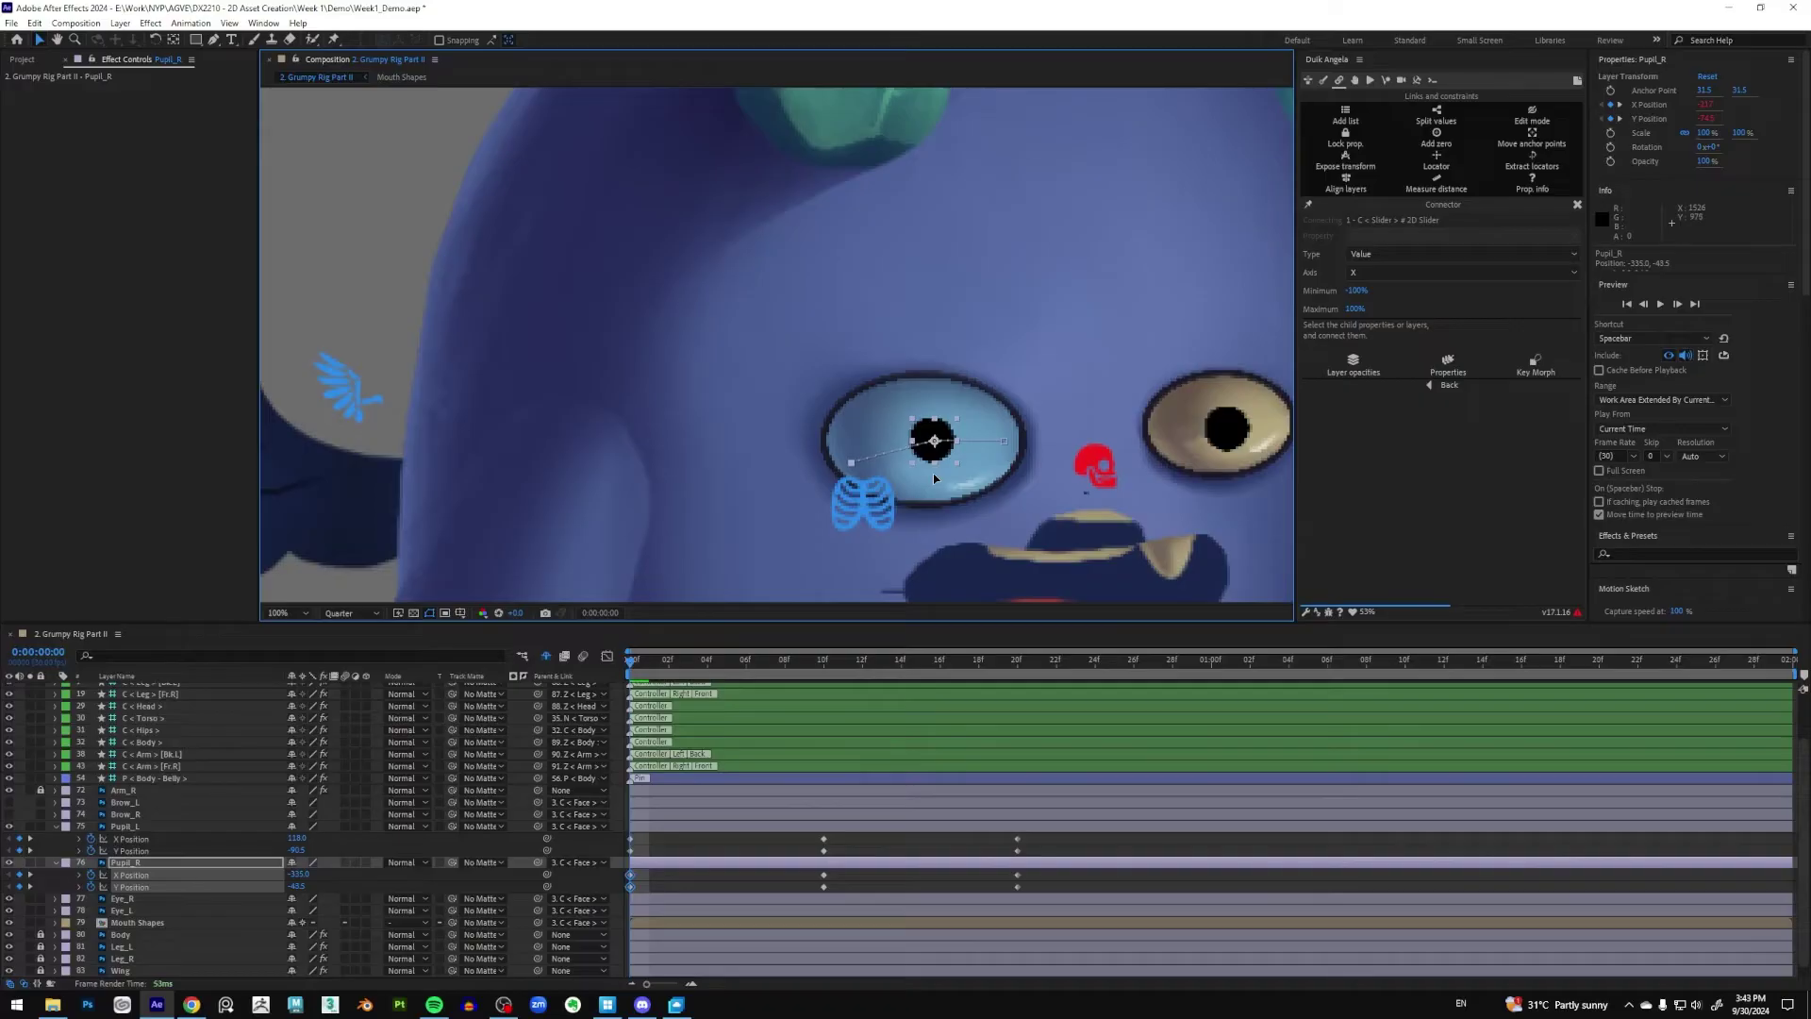
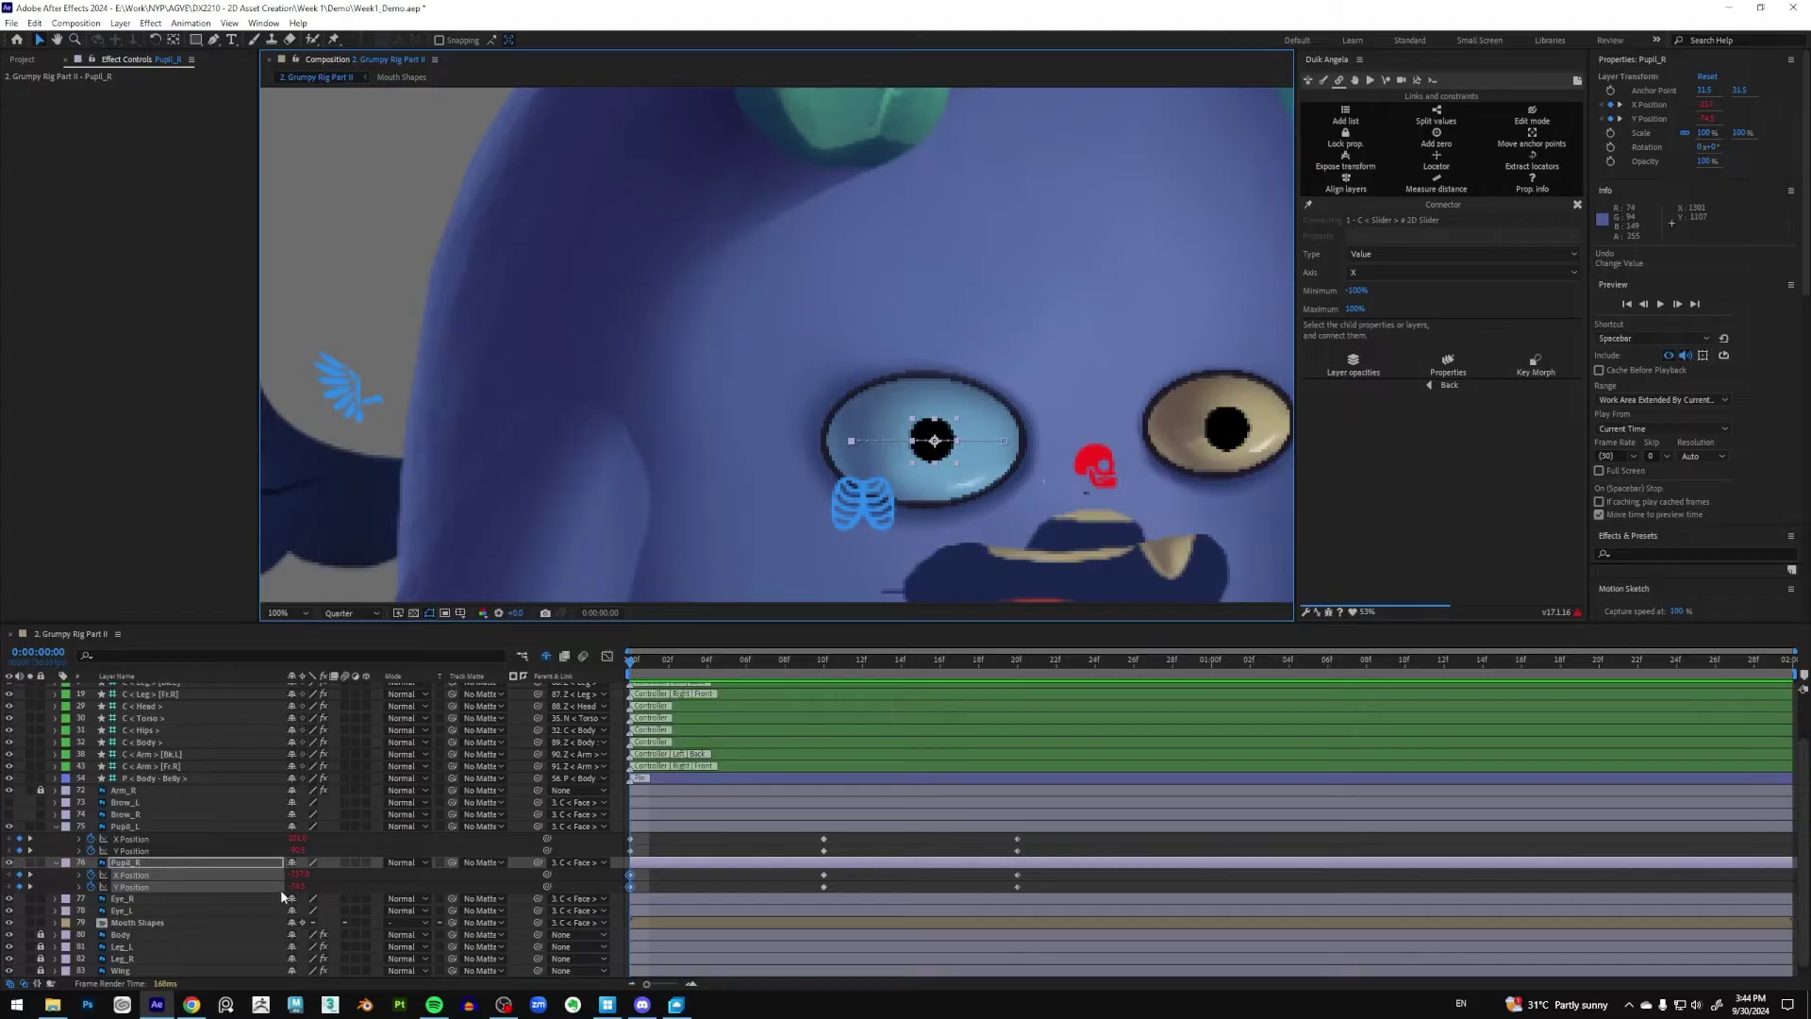
Remove the expressions from the Y Position of Pupil_R and Pupil_L, keeping their X Position expressions
{"action": "left_click", "coordinate": [91, 888], "text": "alt"}
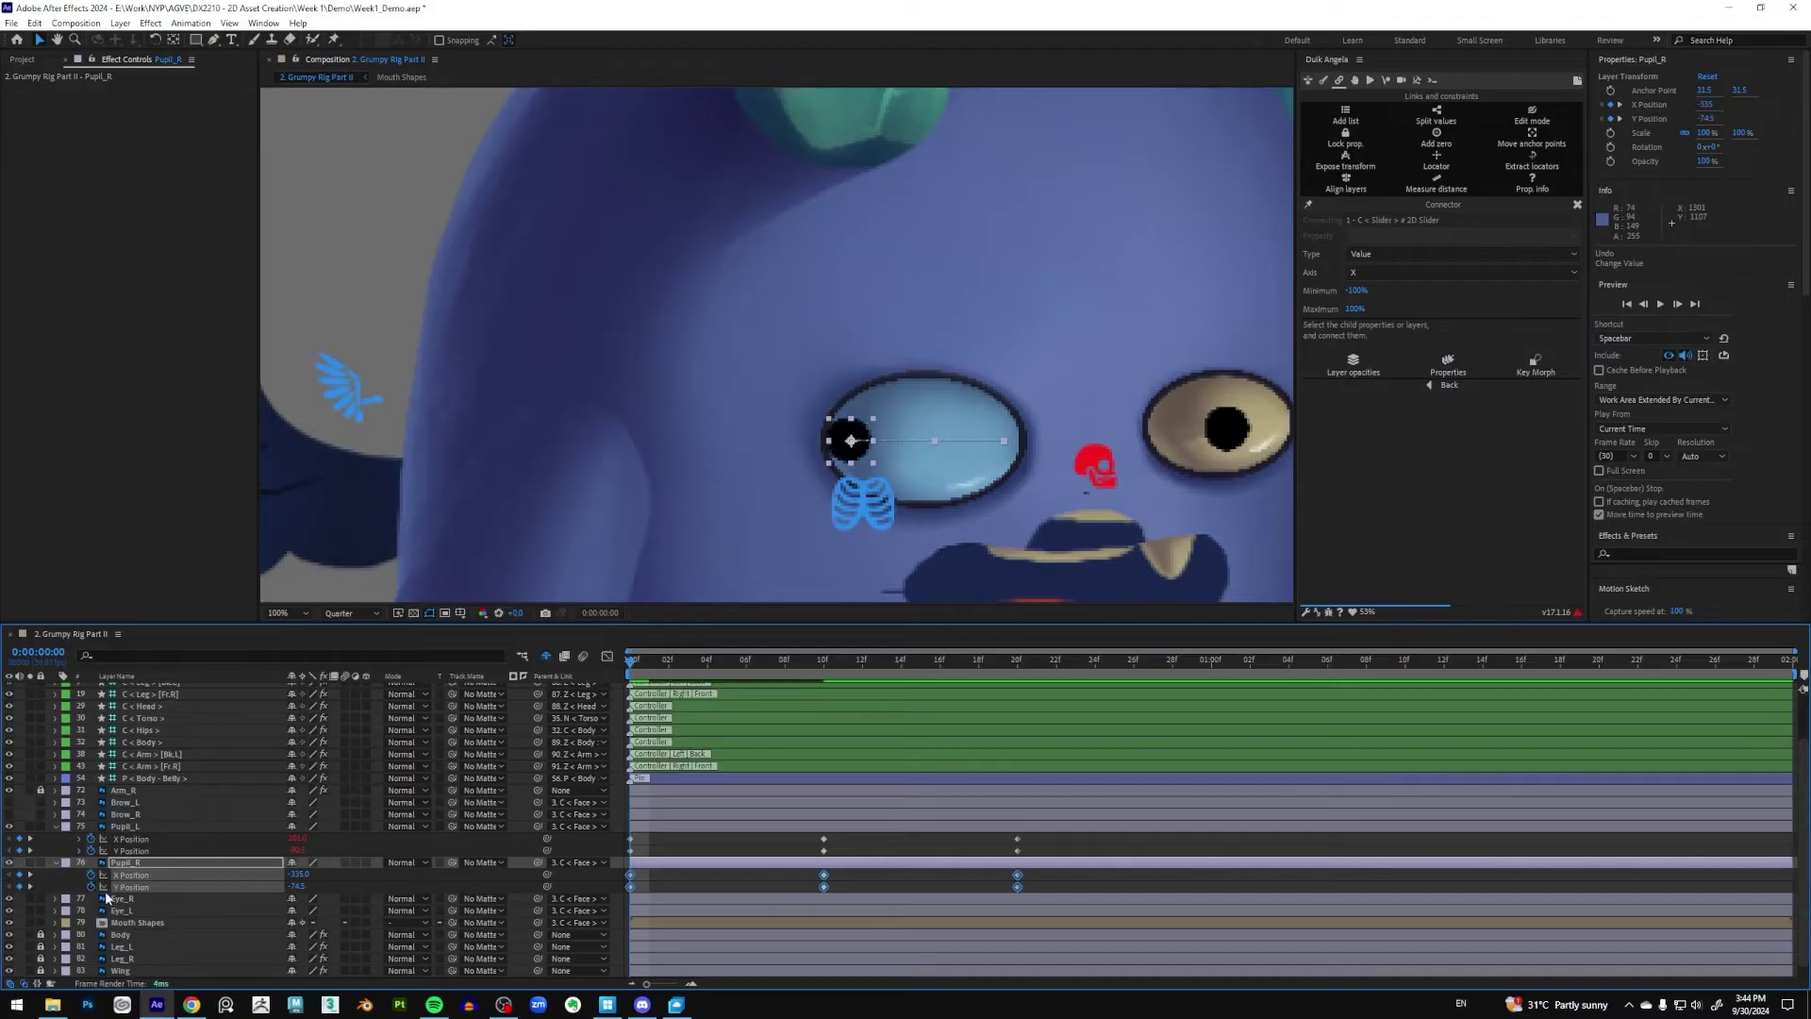
{"action": "key", "text": "ctrl+z"}
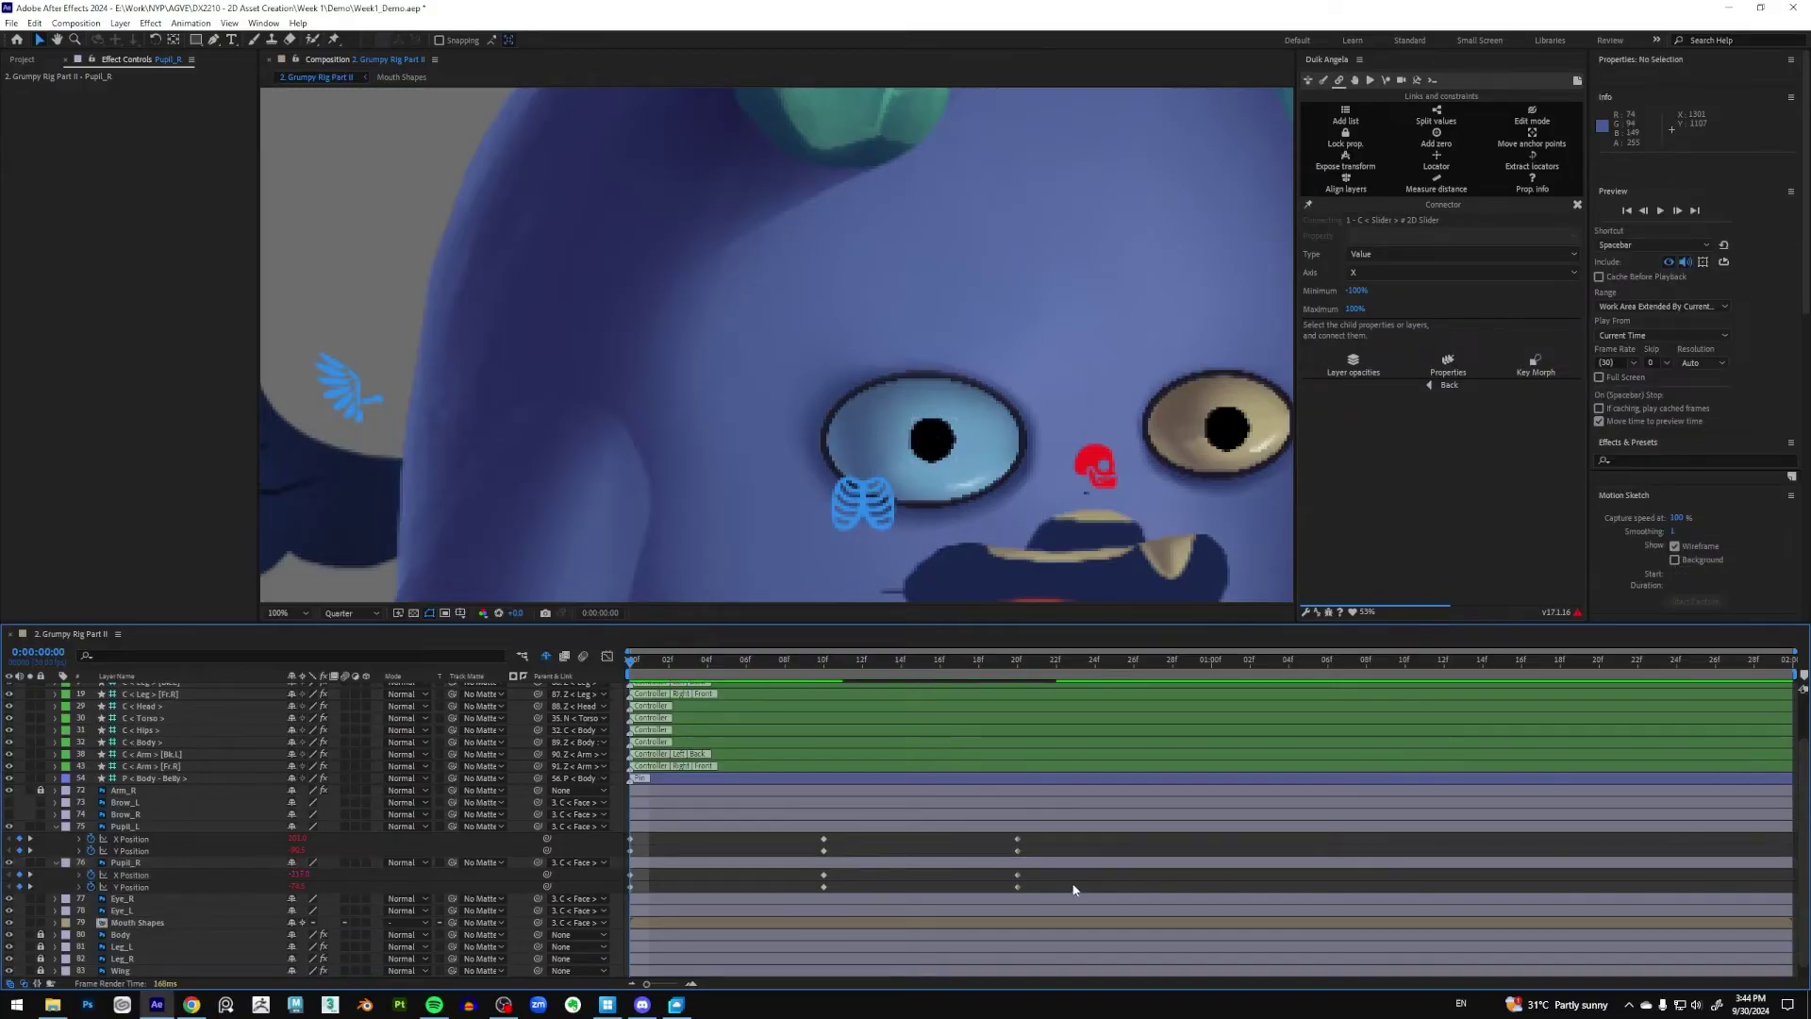
{"action": "left_click", "coordinate": [178, 886]}
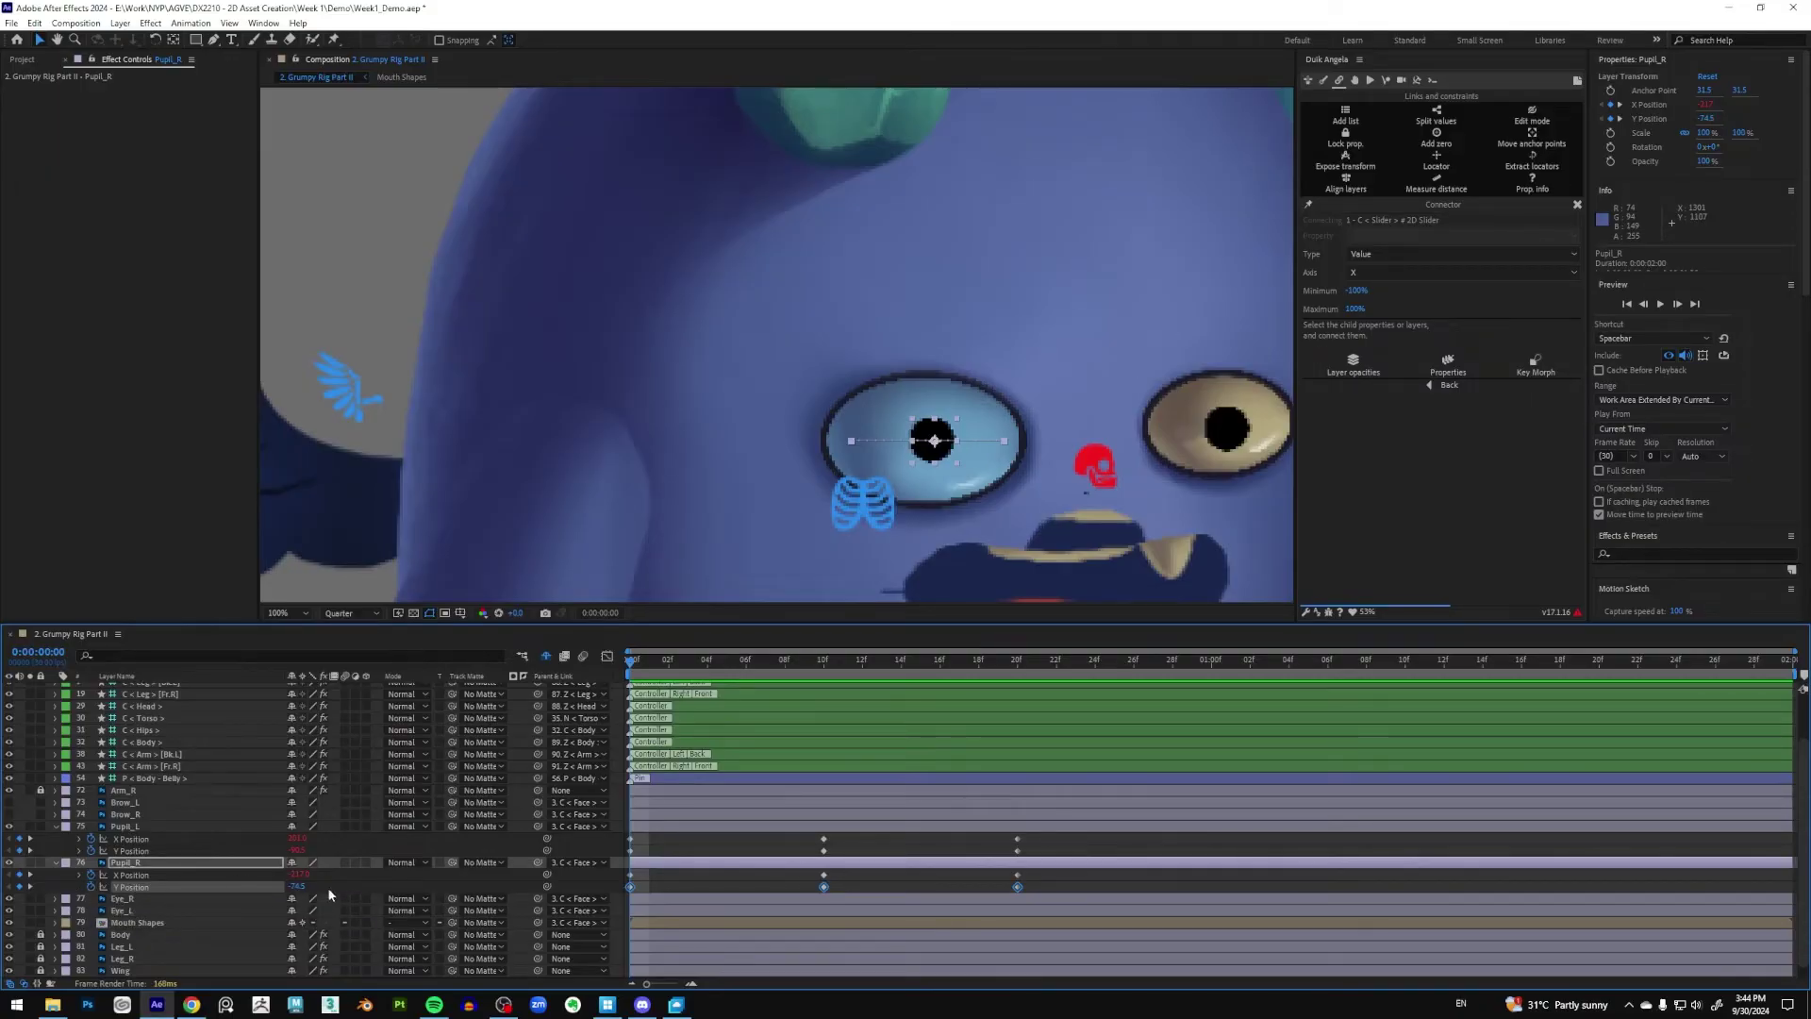
{"action": "left_click", "coordinate": [143, 852]}
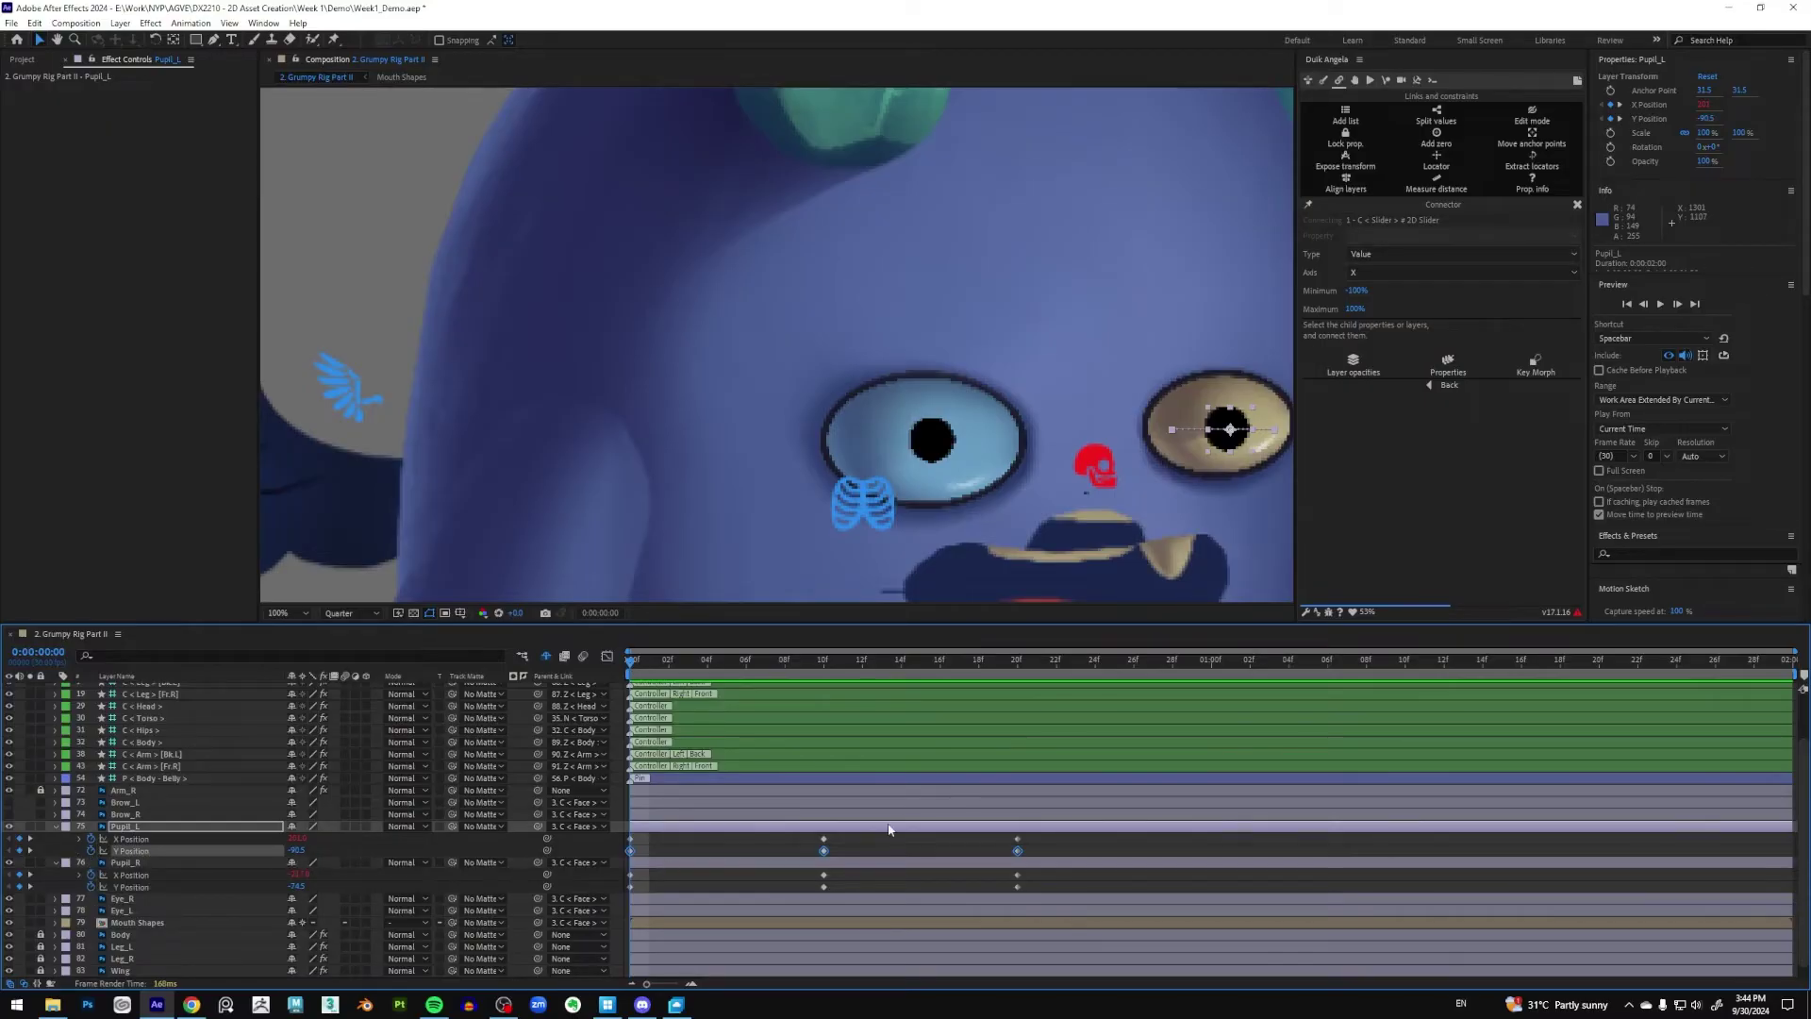
{"action": "left_click", "coordinate": [868, 858]}
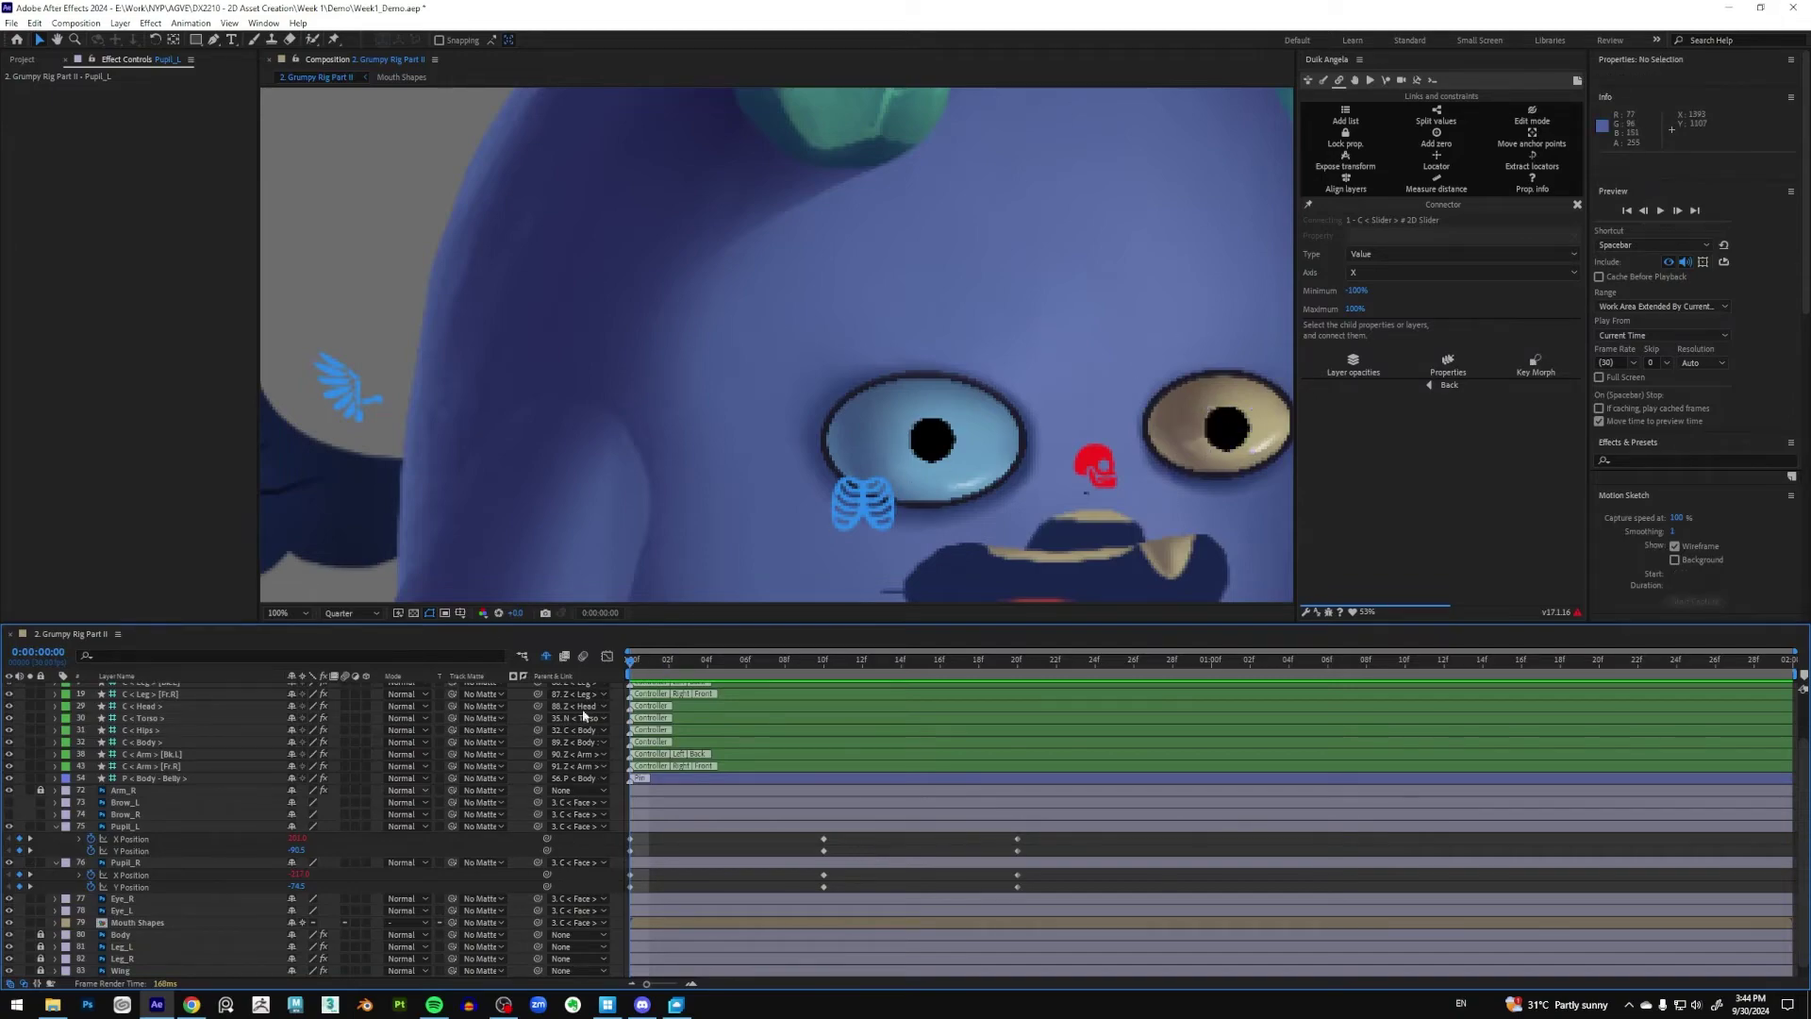
Try moving Pupil_R up with all of its Y Position keyframes selected, and undo the change
{"action": "left_click", "coordinate": [930, 443]}
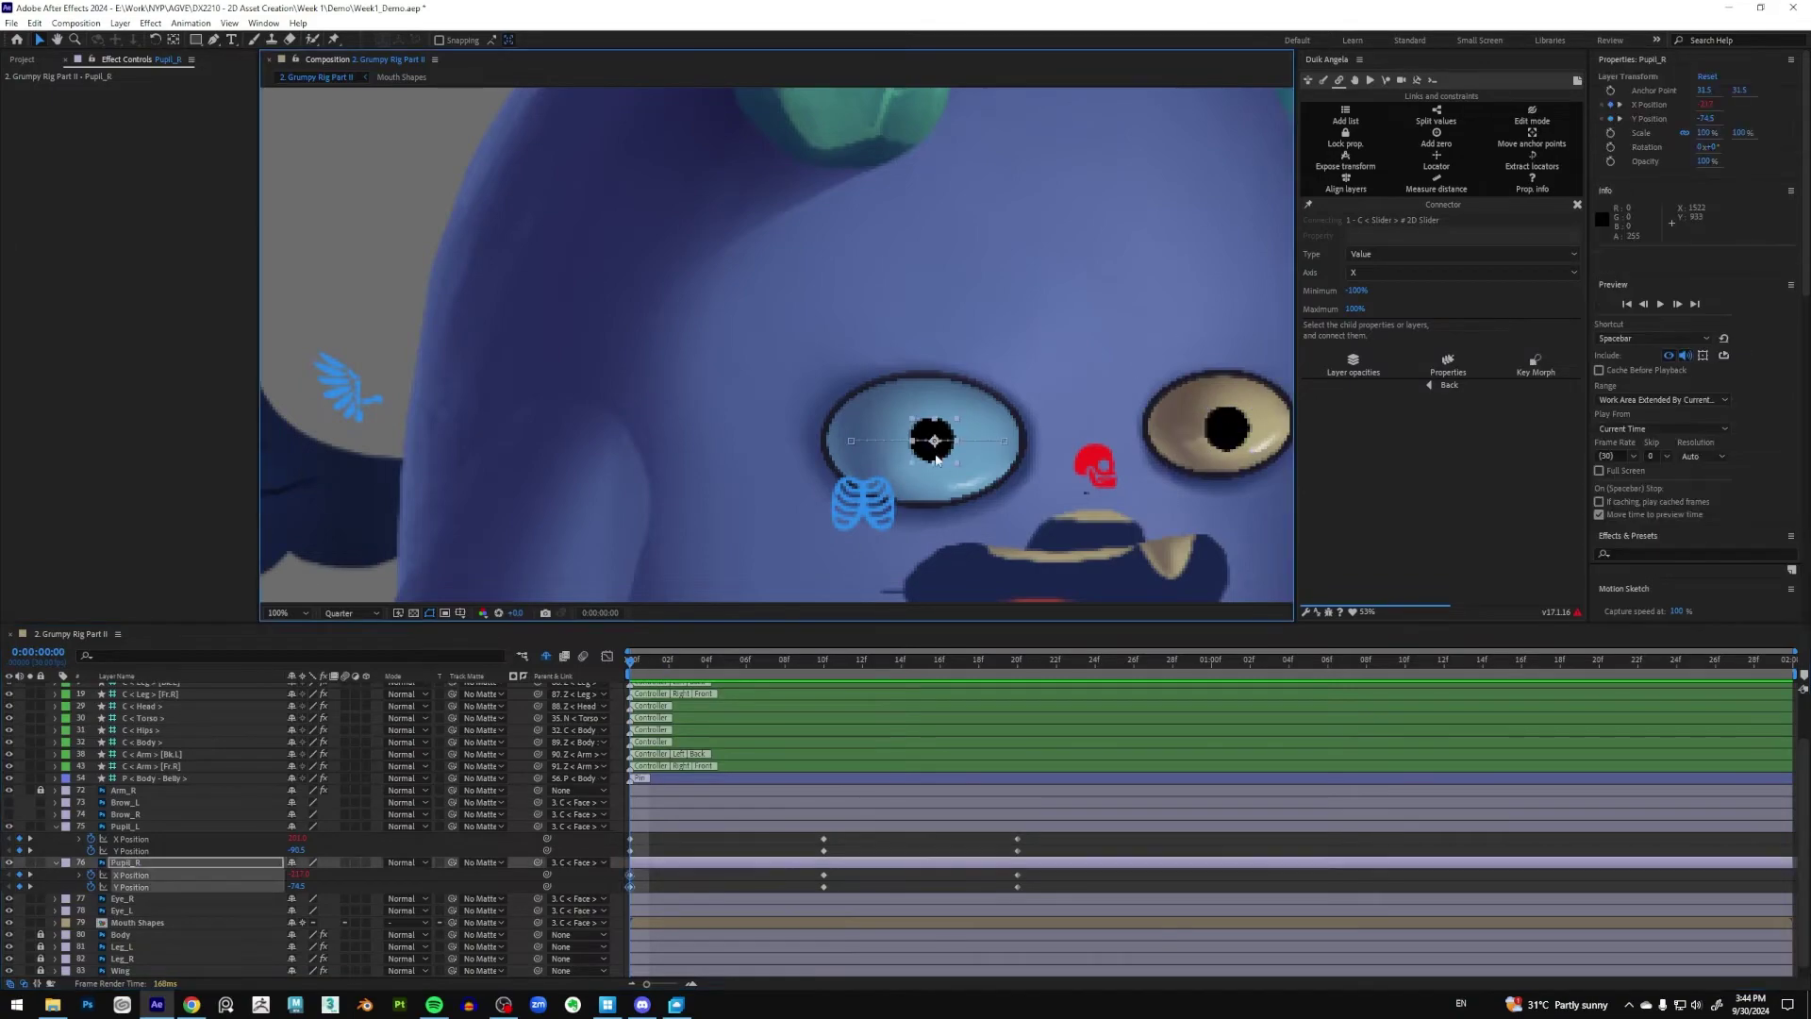
{"action": "left_click", "coordinate": [139, 886]}
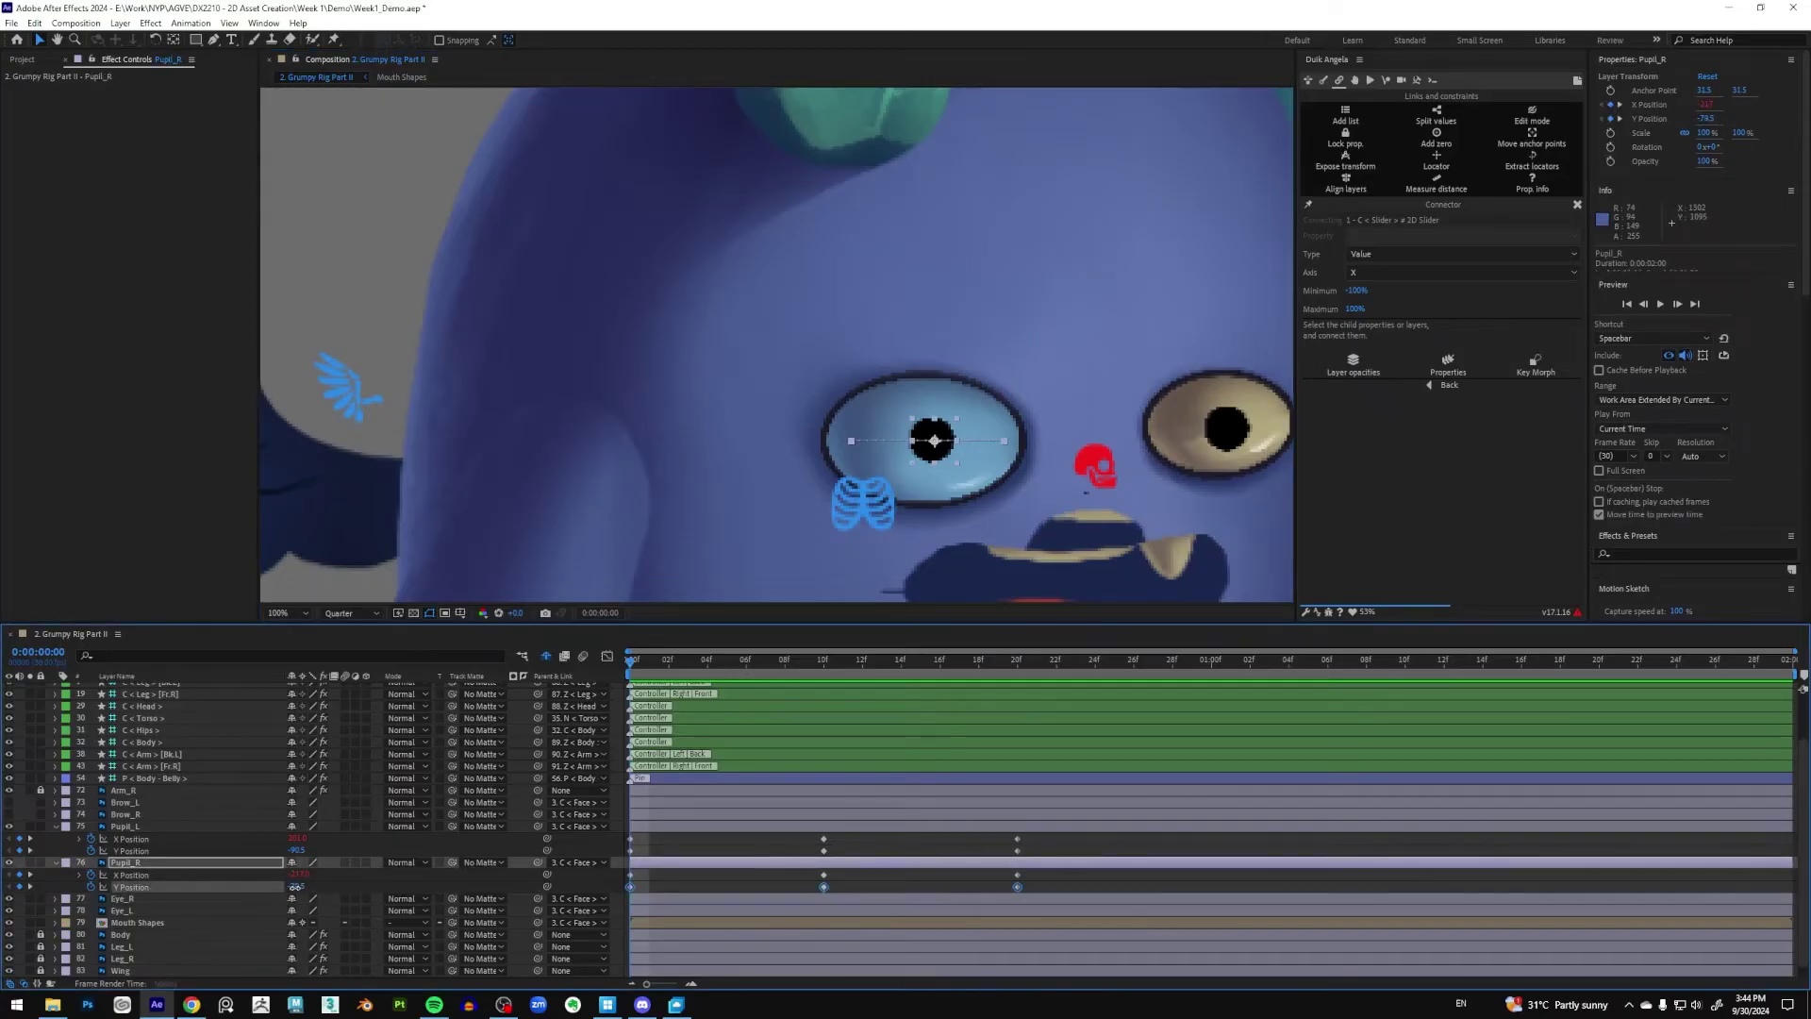
{"action": "left_click_drag", "start_coordinate": [296, 887], "coordinate": [281, 889]}
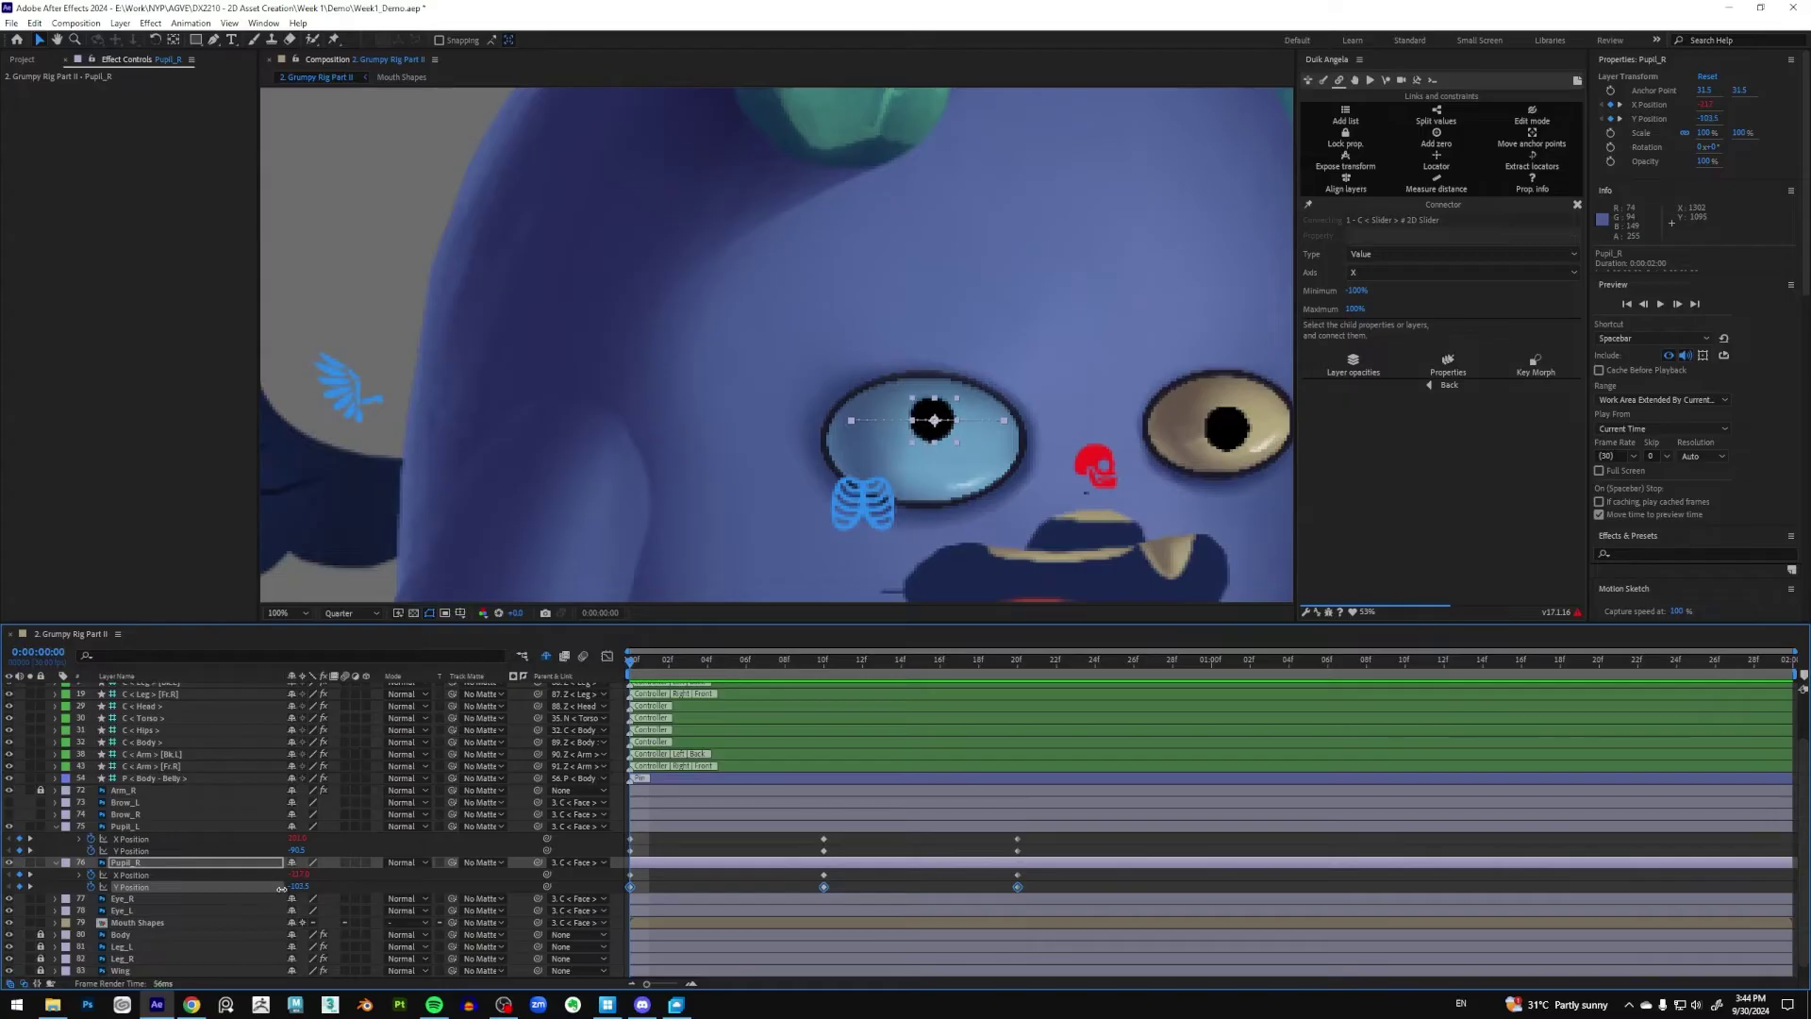
{"action": "key", "text": "ctrl+z"}
{"action": "left_click", "coordinate": [759, 890]}
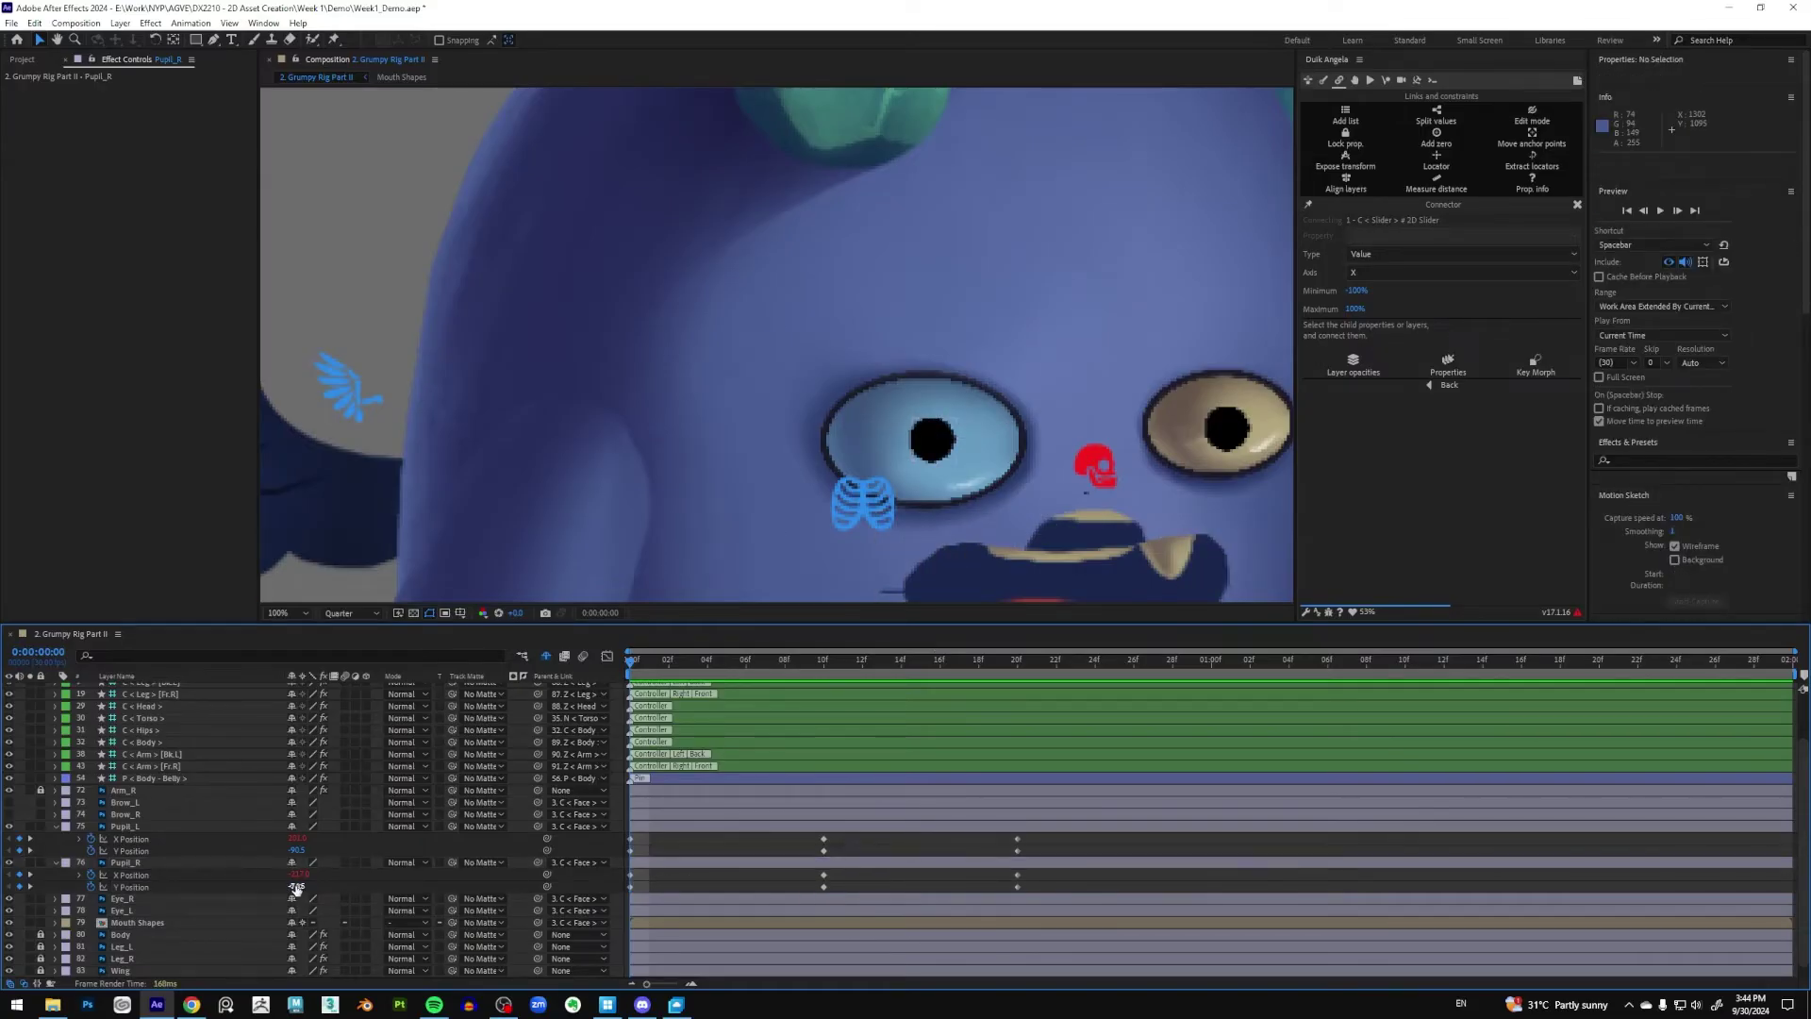
Key both pupils' Y Position near the top of the eyes at frame 0 and near the bottom at frame 20, and preview the motion
{"action": "left_click_drag", "start_coordinate": [292, 887], "coordinate": [255, 886]}
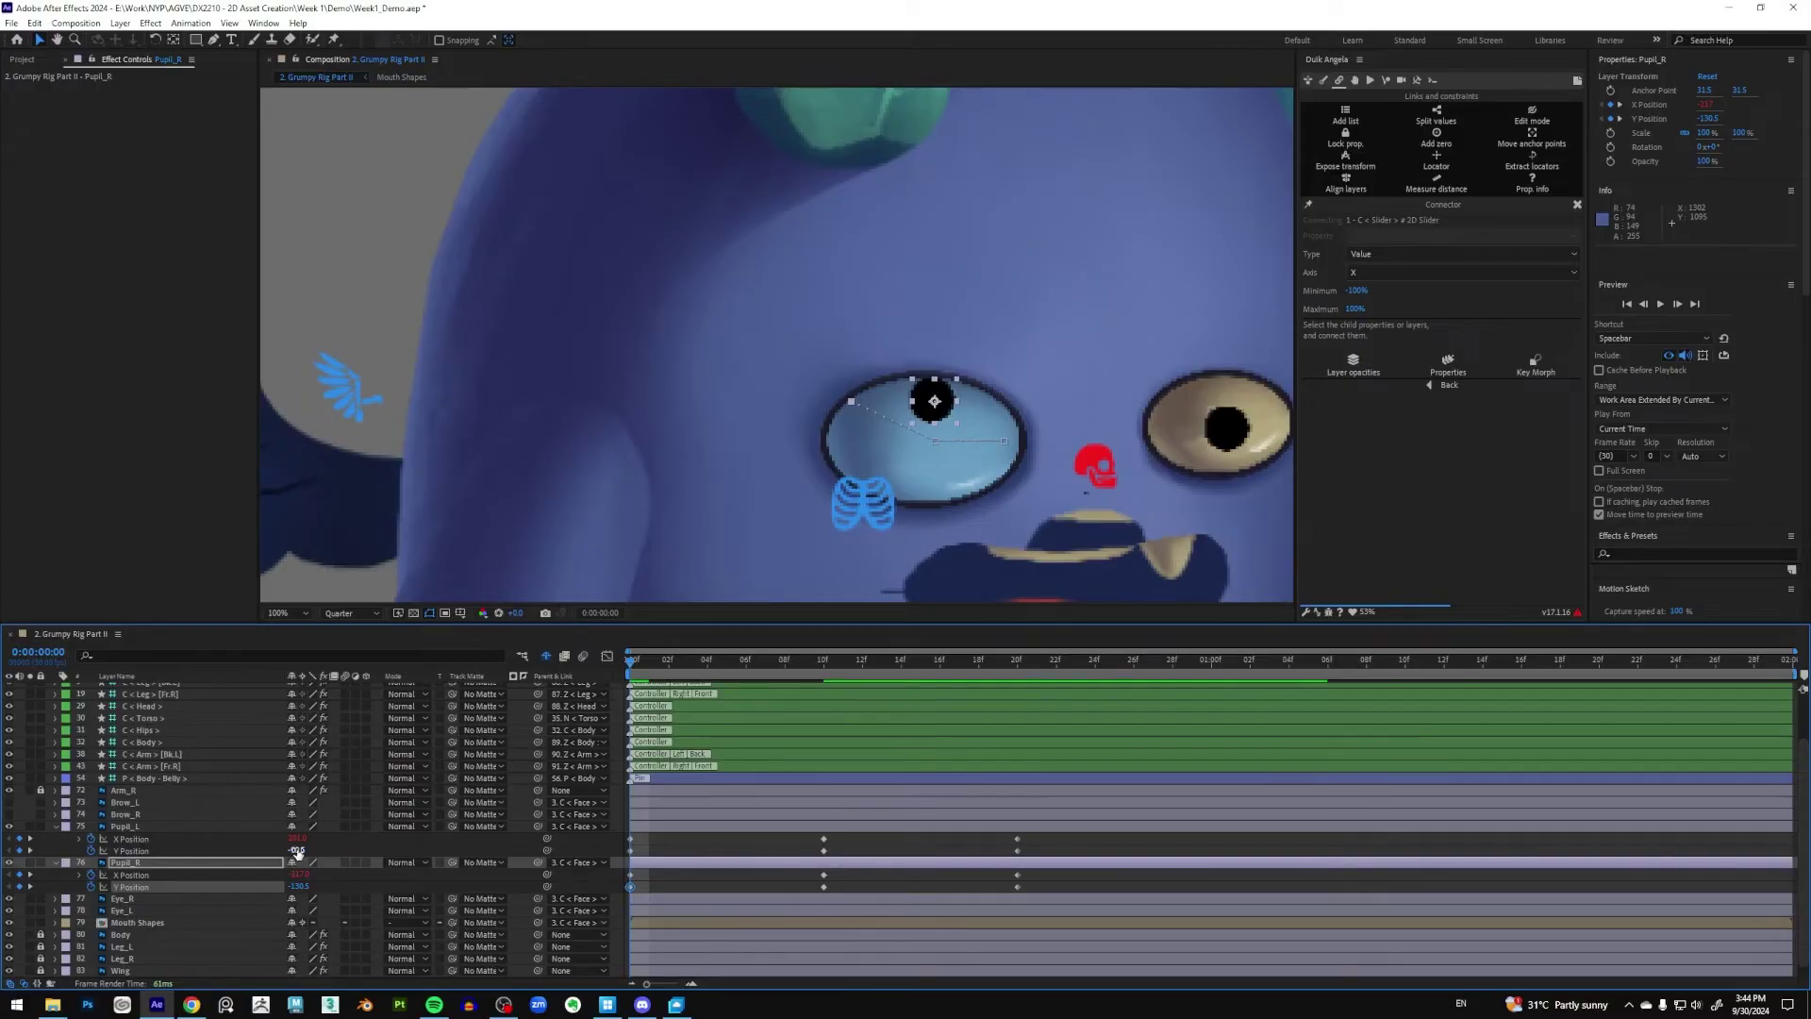
{"action": "left_click_drag", "start_coordinate": [291, 851], "coordinate": [269, 853]}
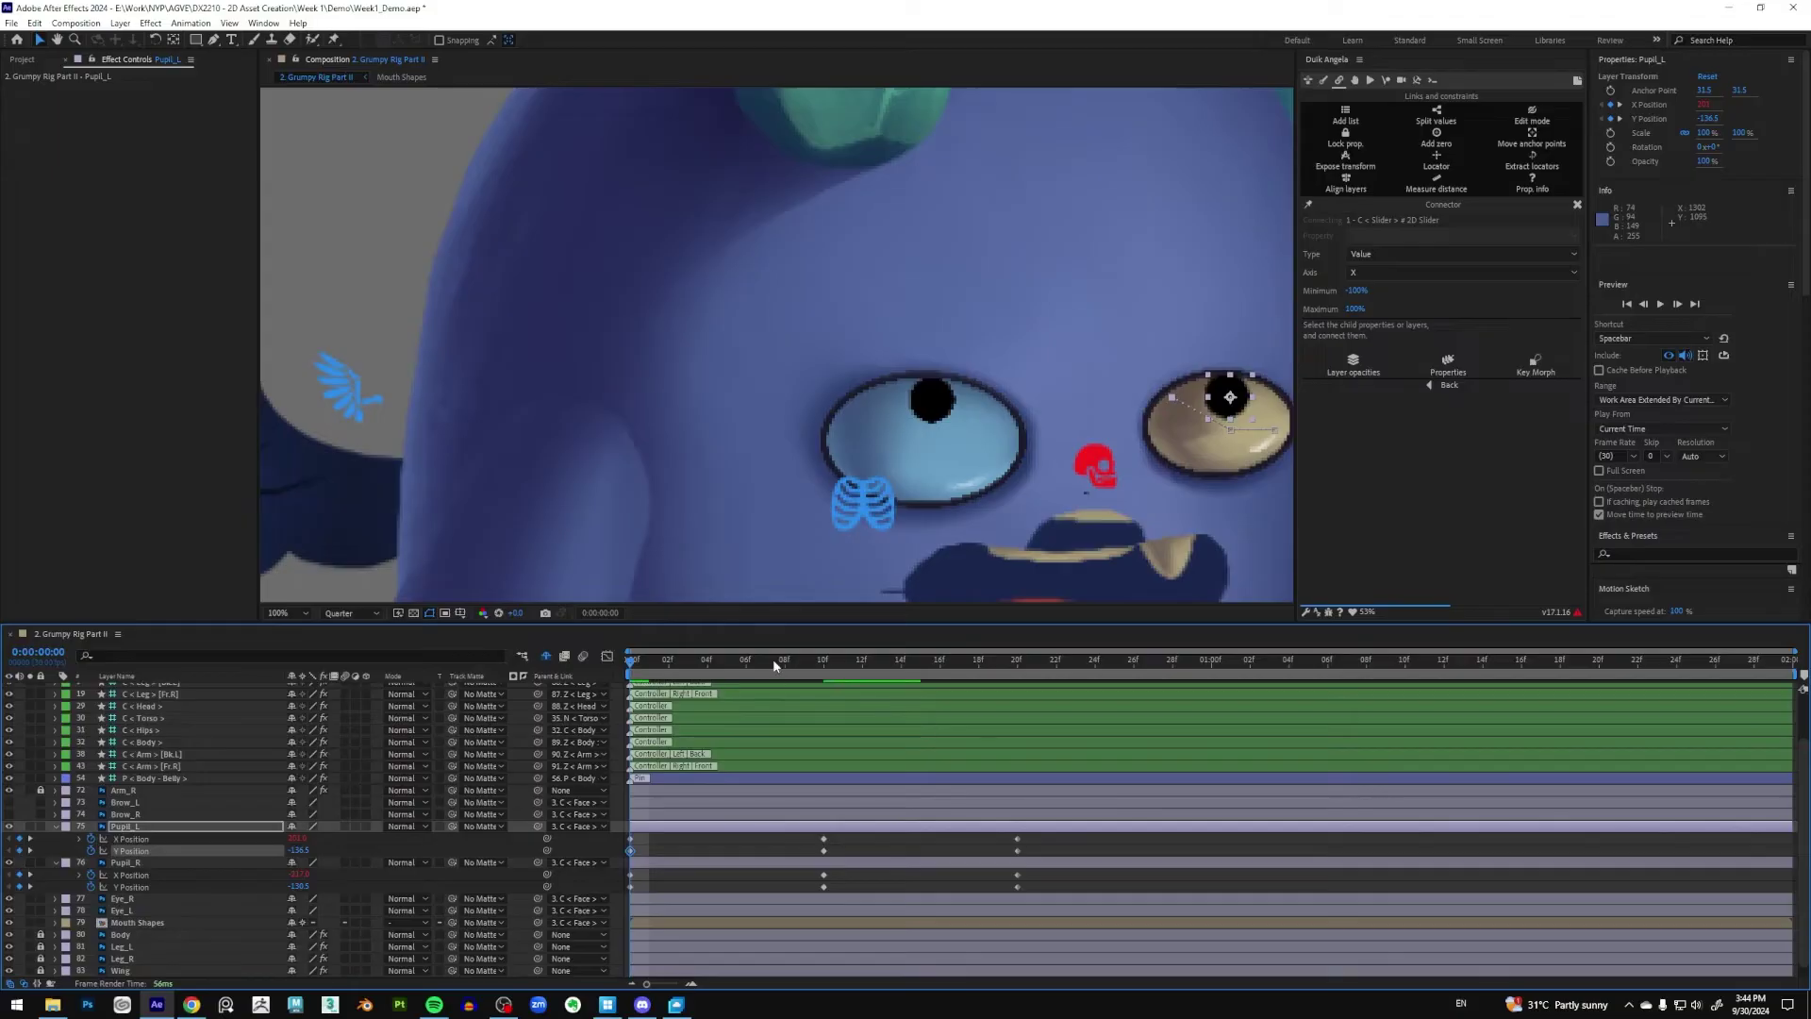
{"action": "left_click_drag", "start_coordinate": [781, 659], "coordinate": [950, 674]}
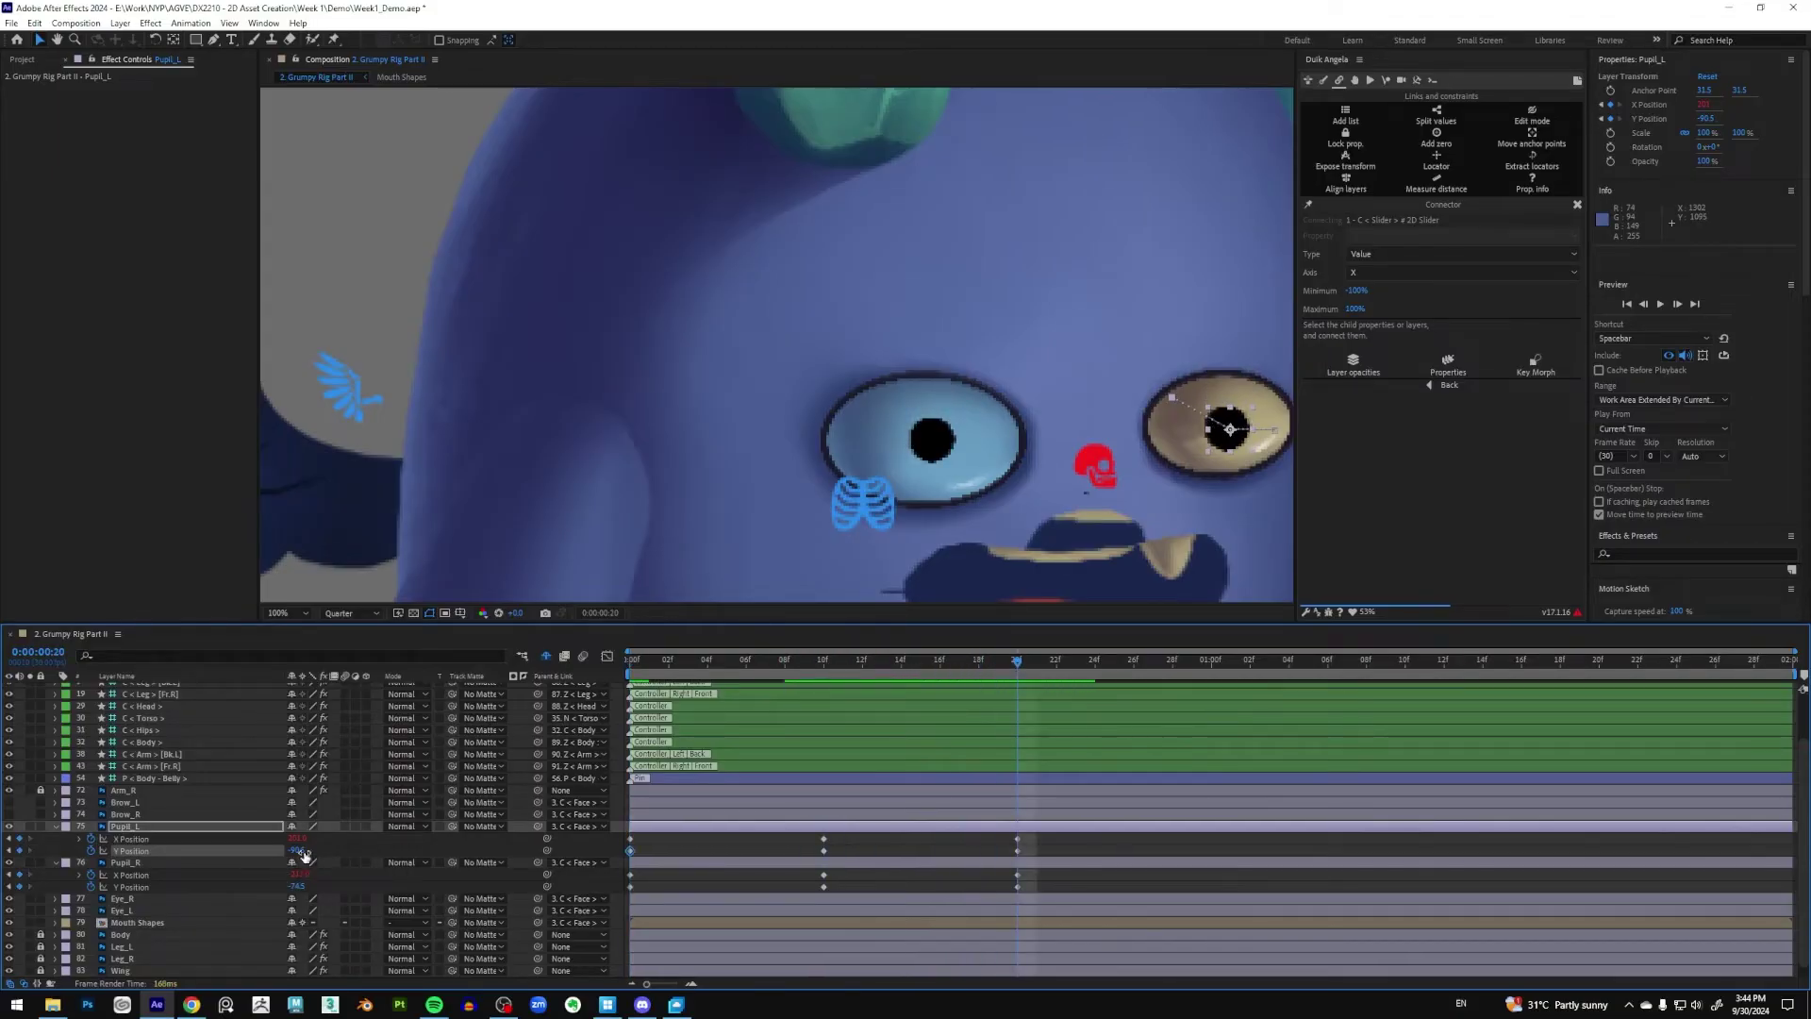
{"action": "left_click_drag", "start_coordinate": [297, 851], "coordinate": [333, 878]}
{"action": "scroll", "coordinate": [976, 464], "scroll_direction": "down", "scroll_amount": 2}
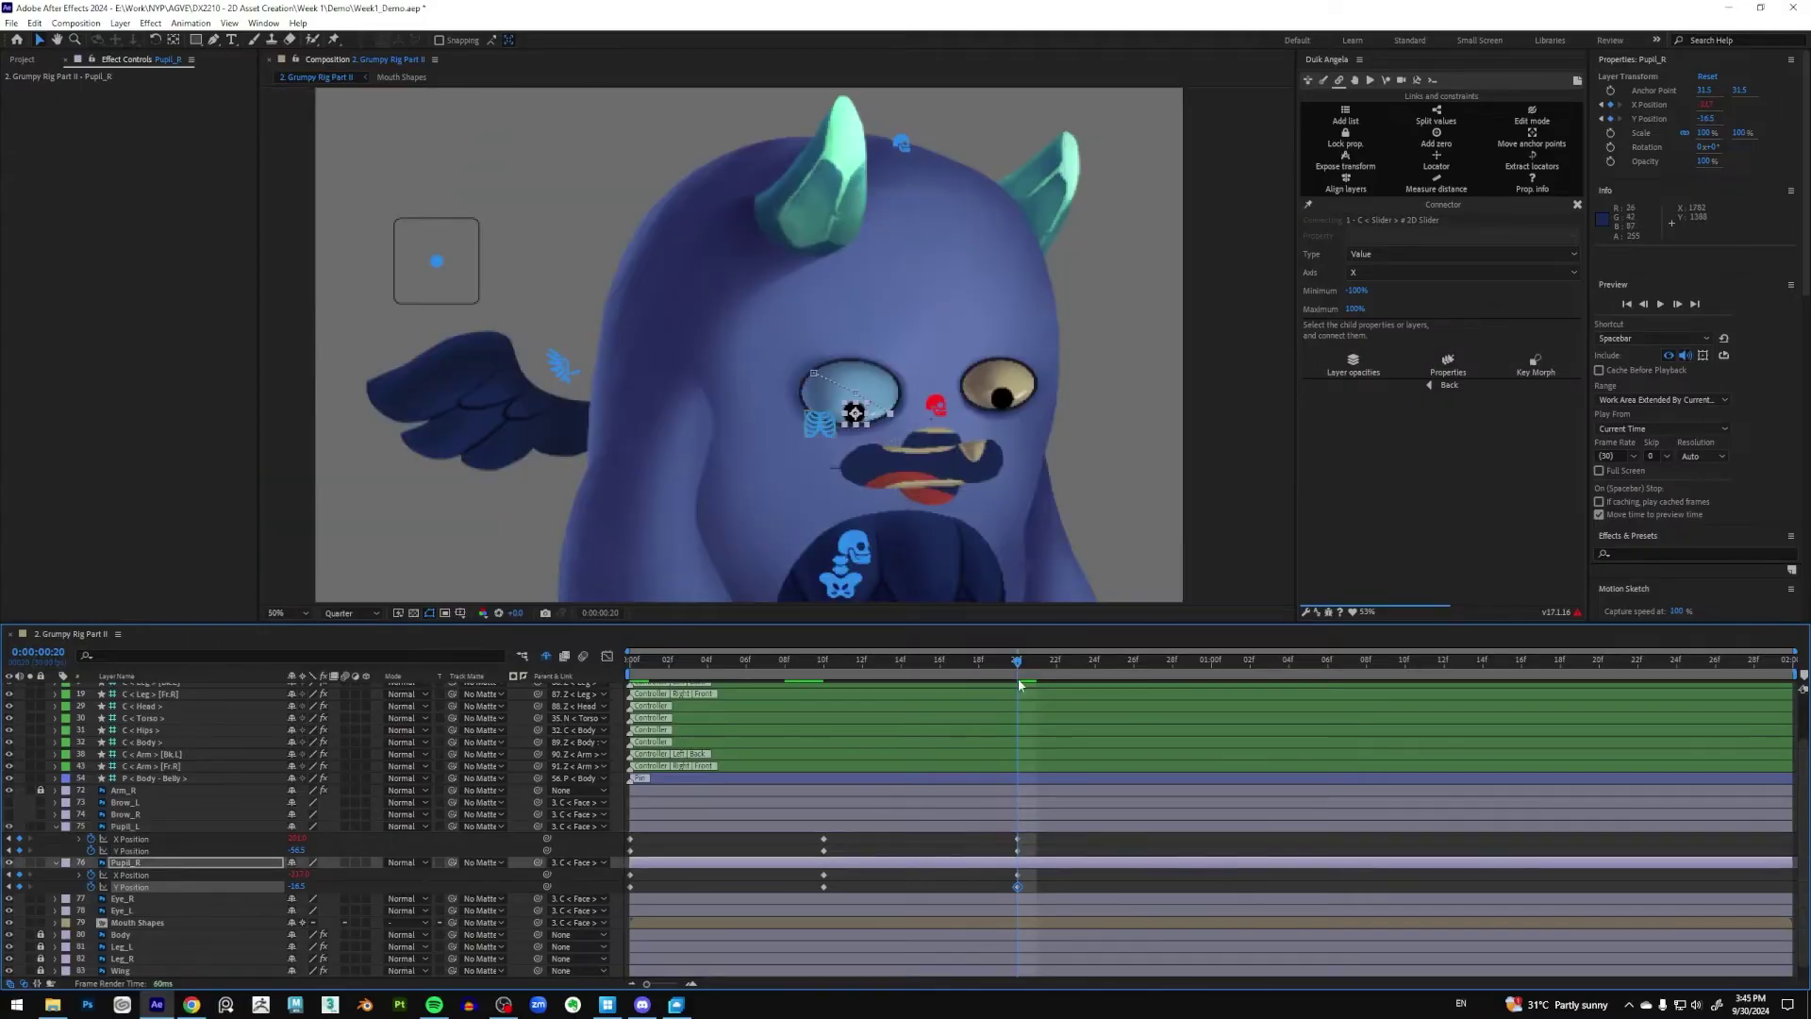
{"action": "key", "text": "space"}
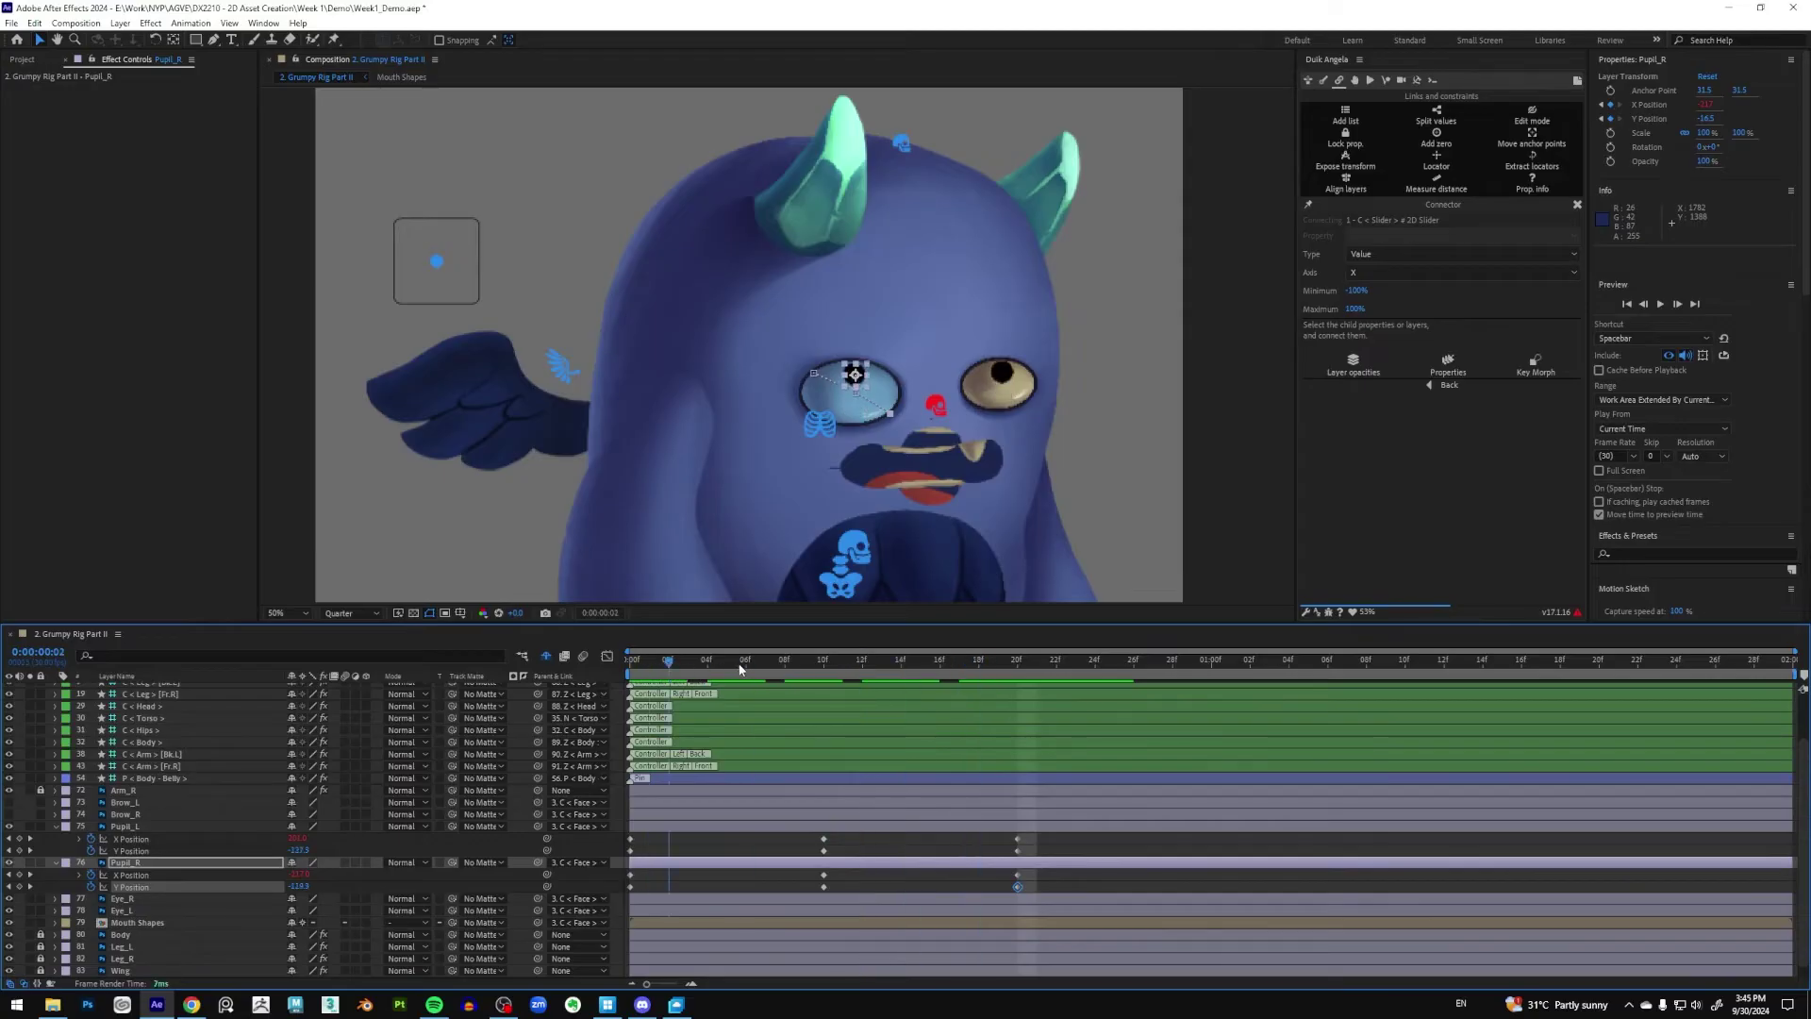
{"action": "key", "text": "space"}
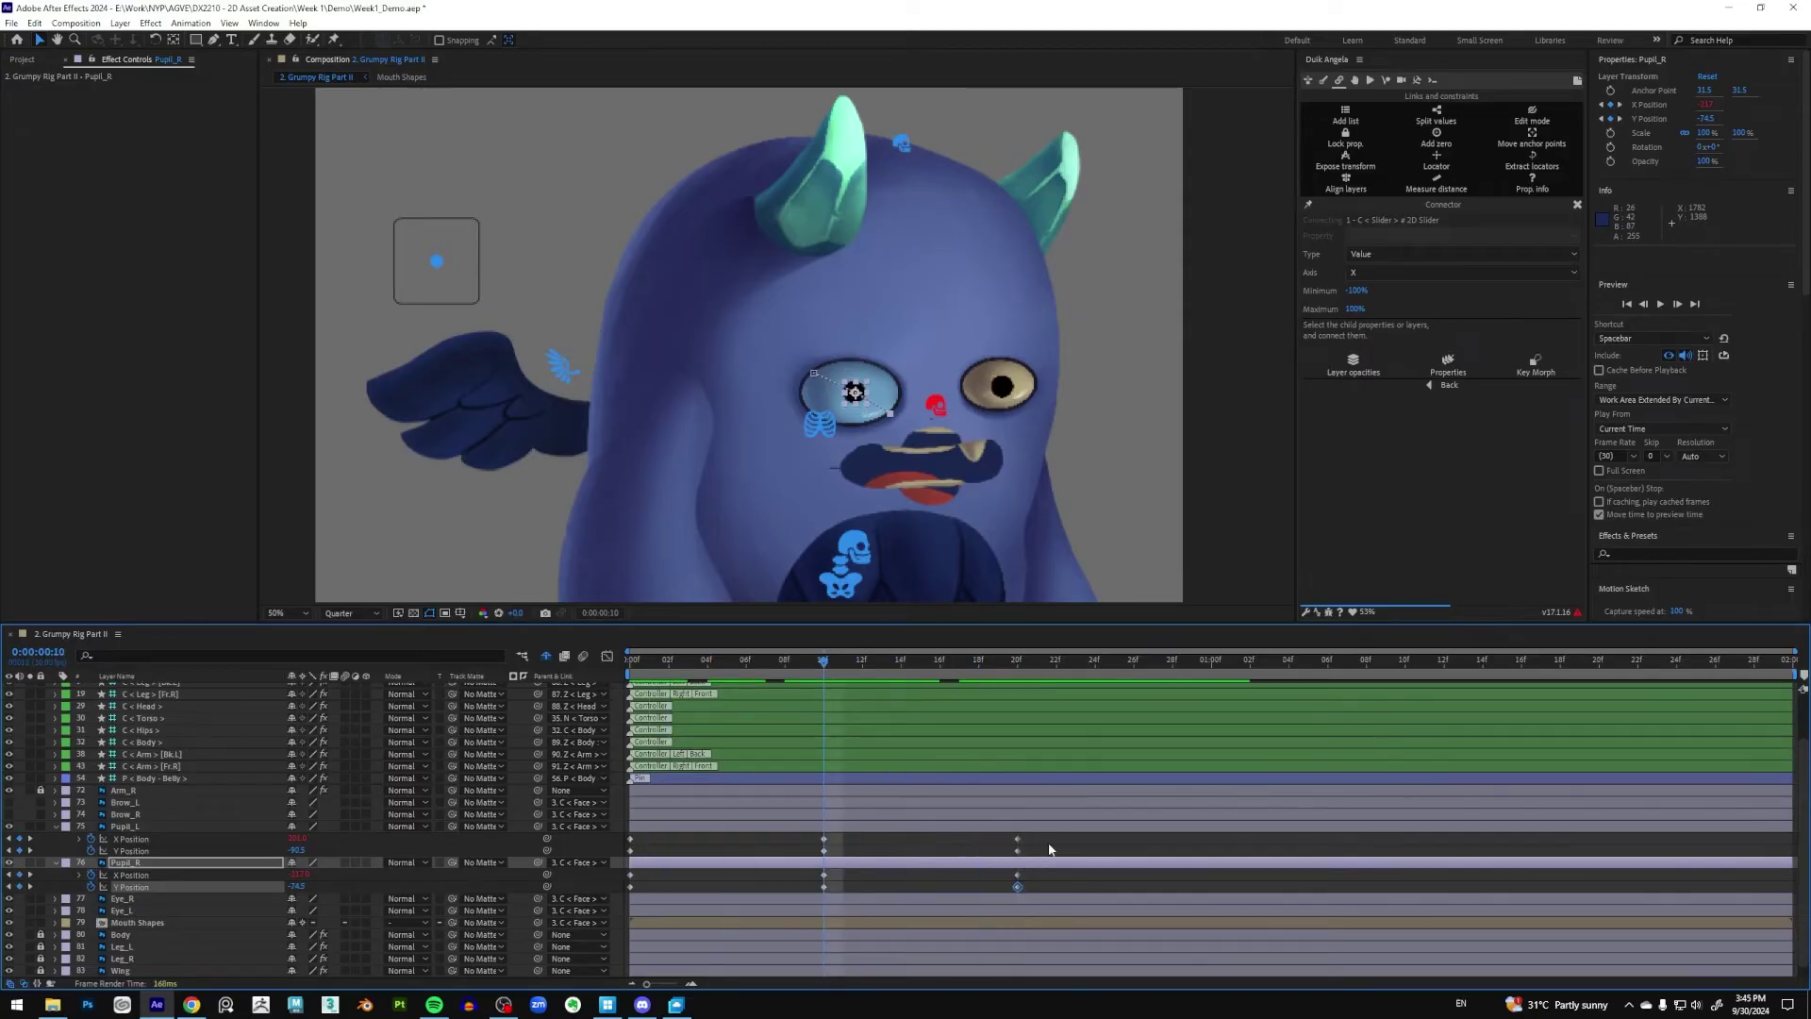
Connect the Y Position keyframes of Pupil_L and Pupil_R to the Y axis of the 2D slider as properties
{"action": "left_click_drag", "start_coordinate": [1035, 847], "coordinate": [624, 858]}
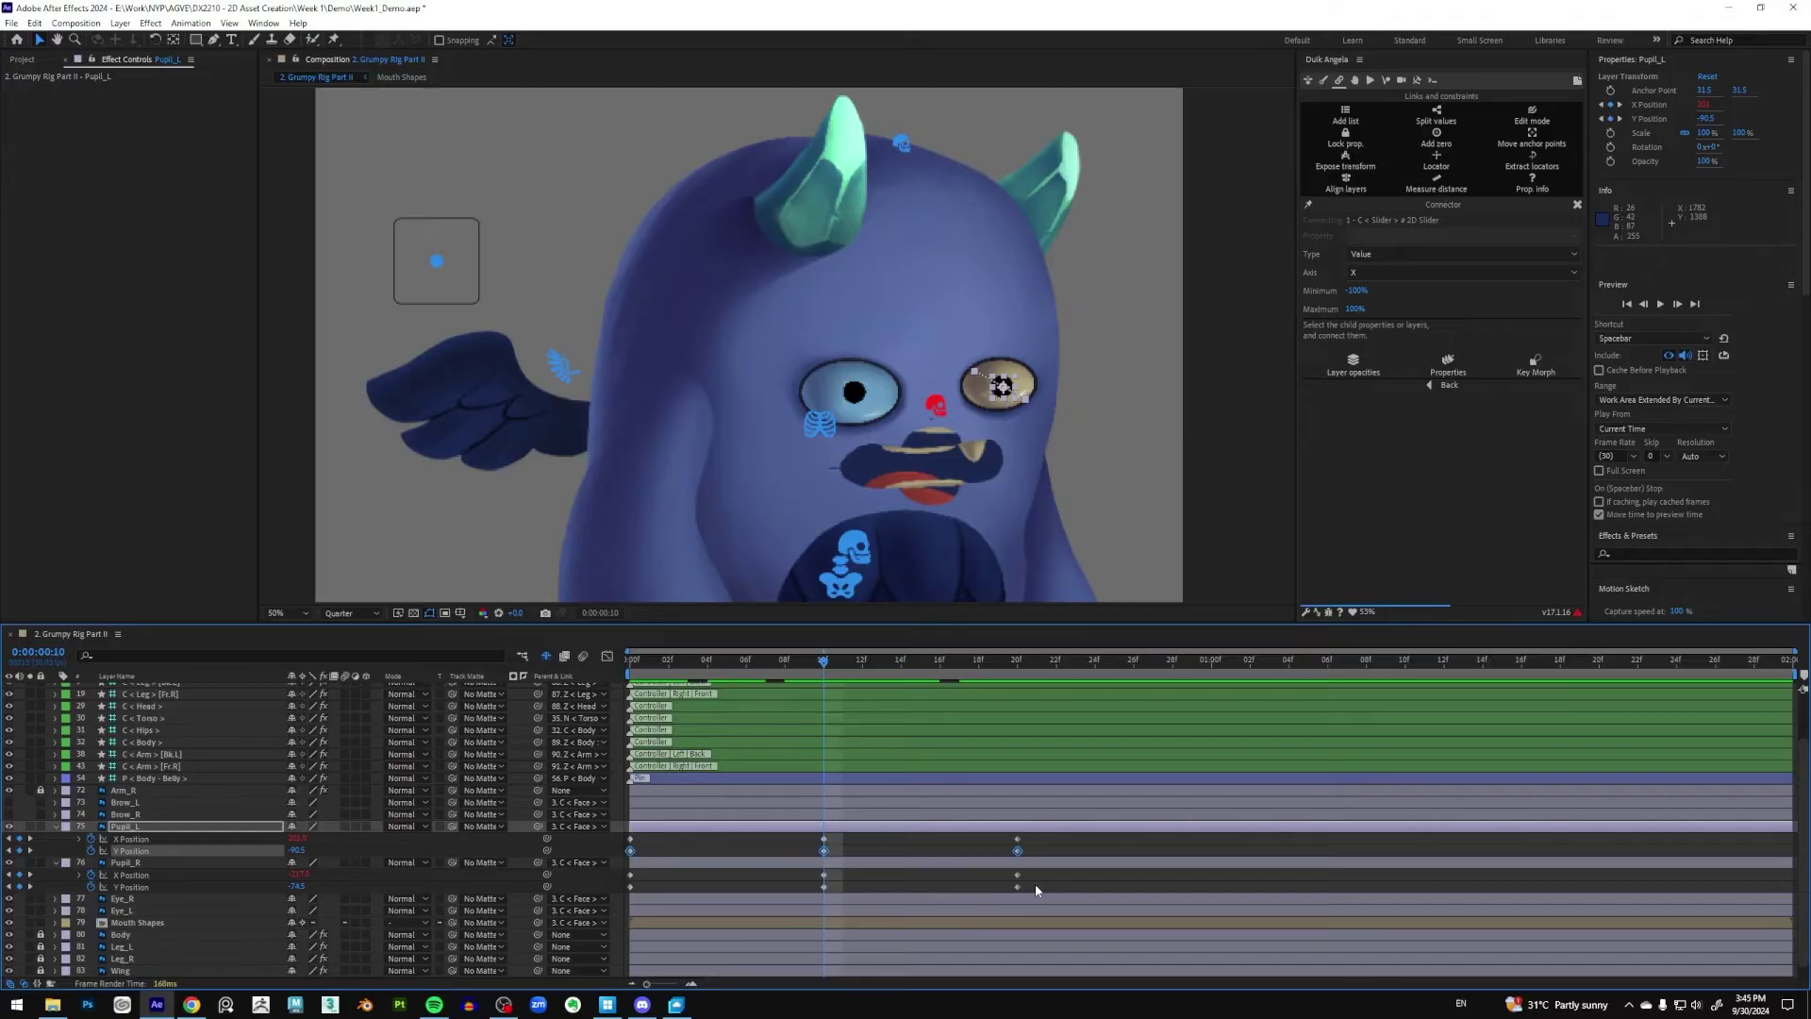
{"action": "left_click_drag", "start_coordinate": [1016, 888], "coordinate": [618, 896]}
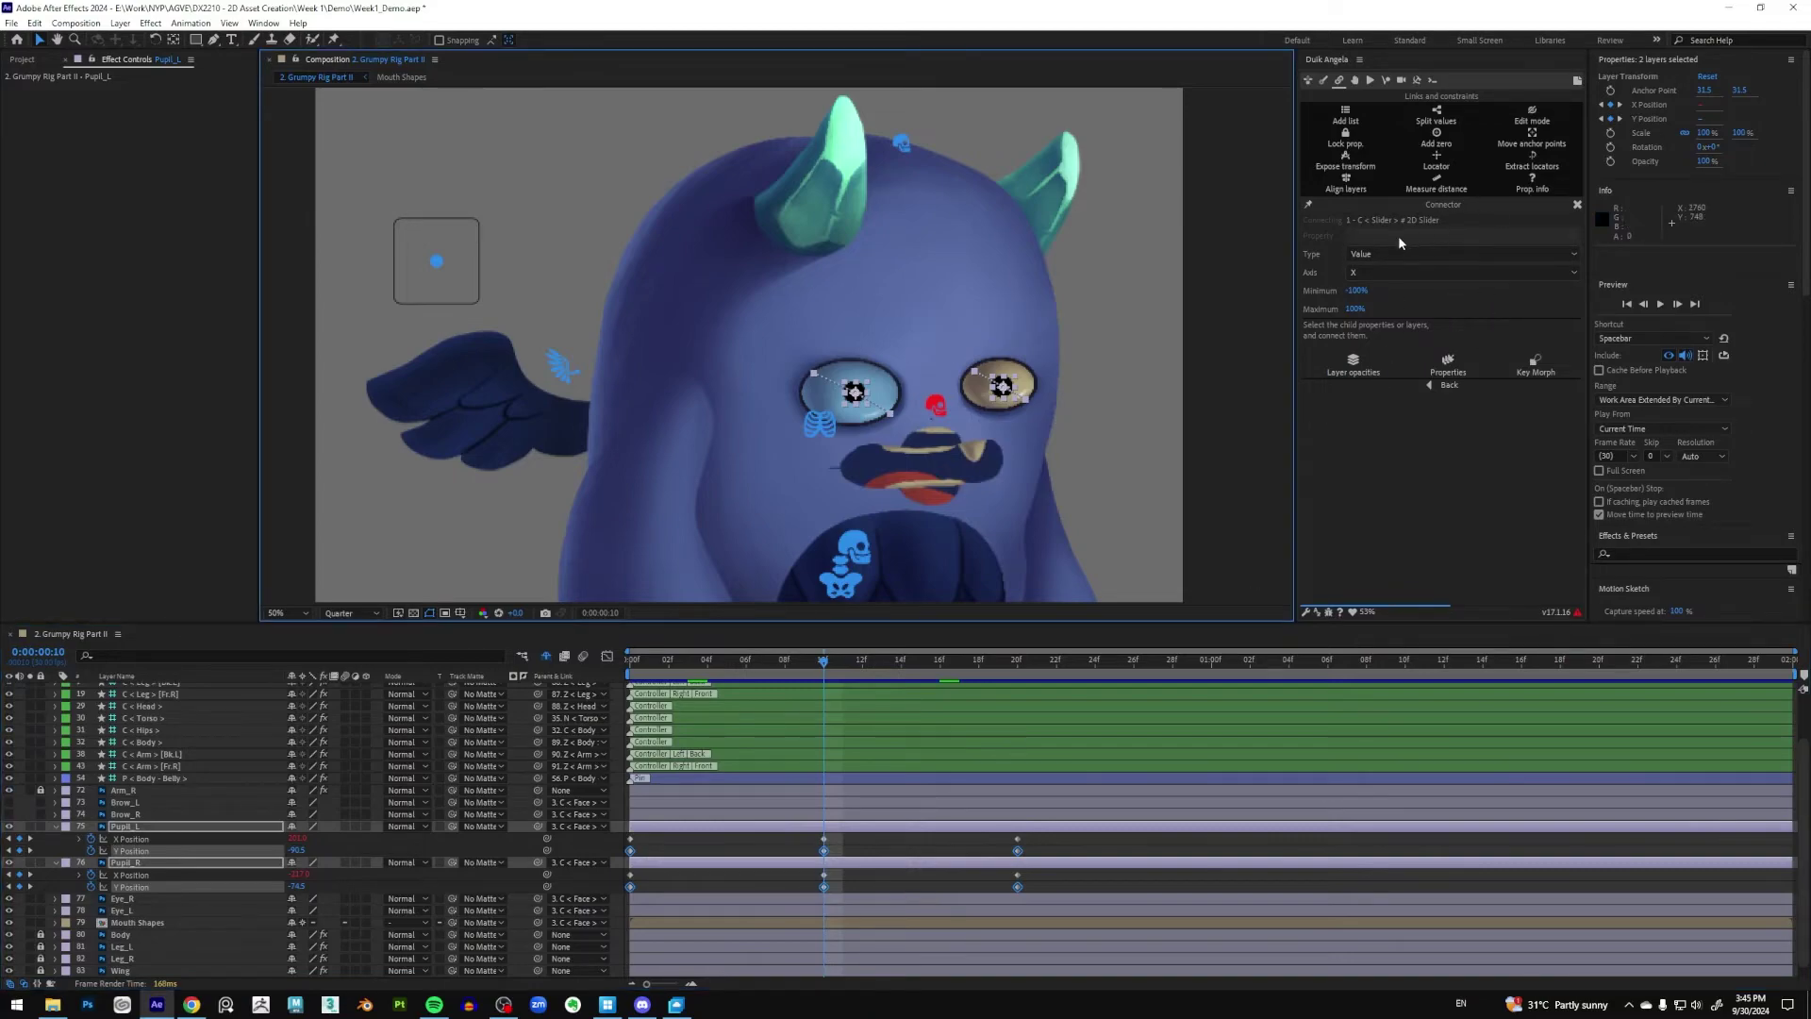
{"action": "left_click", "coordinate": [1396, 272]}
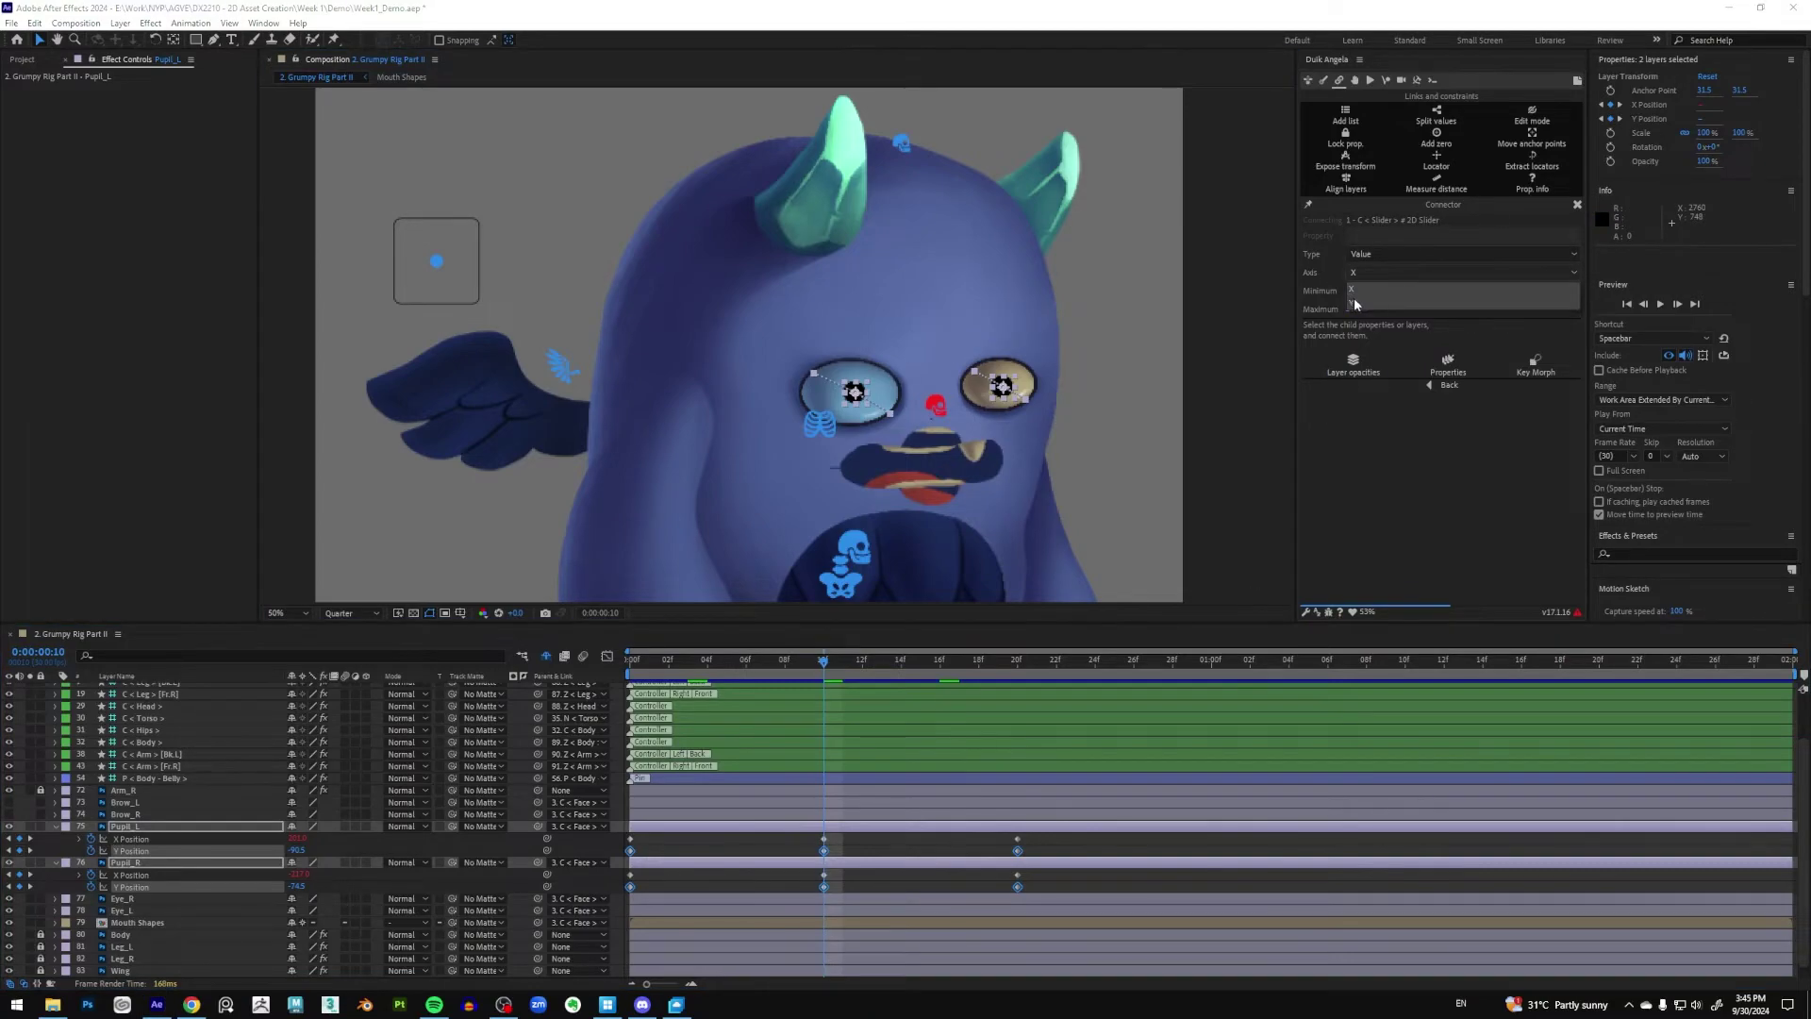
{"action": "left_click", "coordinate": [1361, 303]}
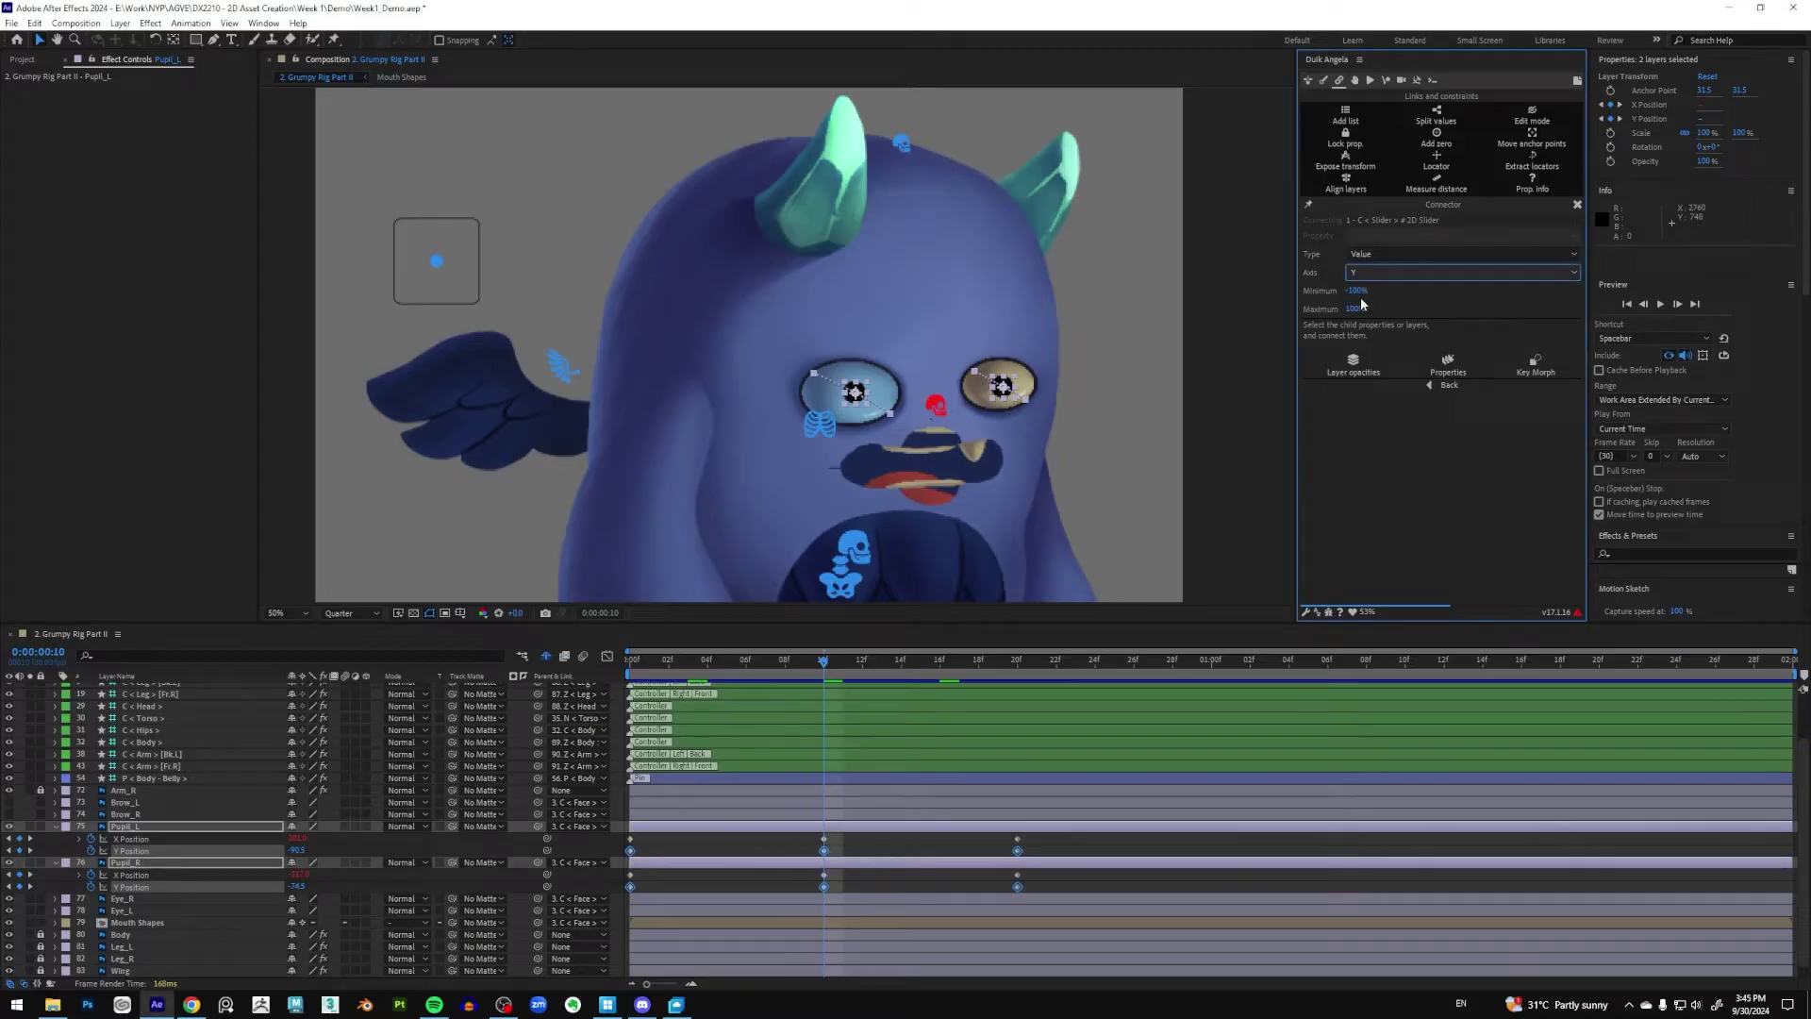
{"action": "left_click", "coordinate": [1447, 359]}
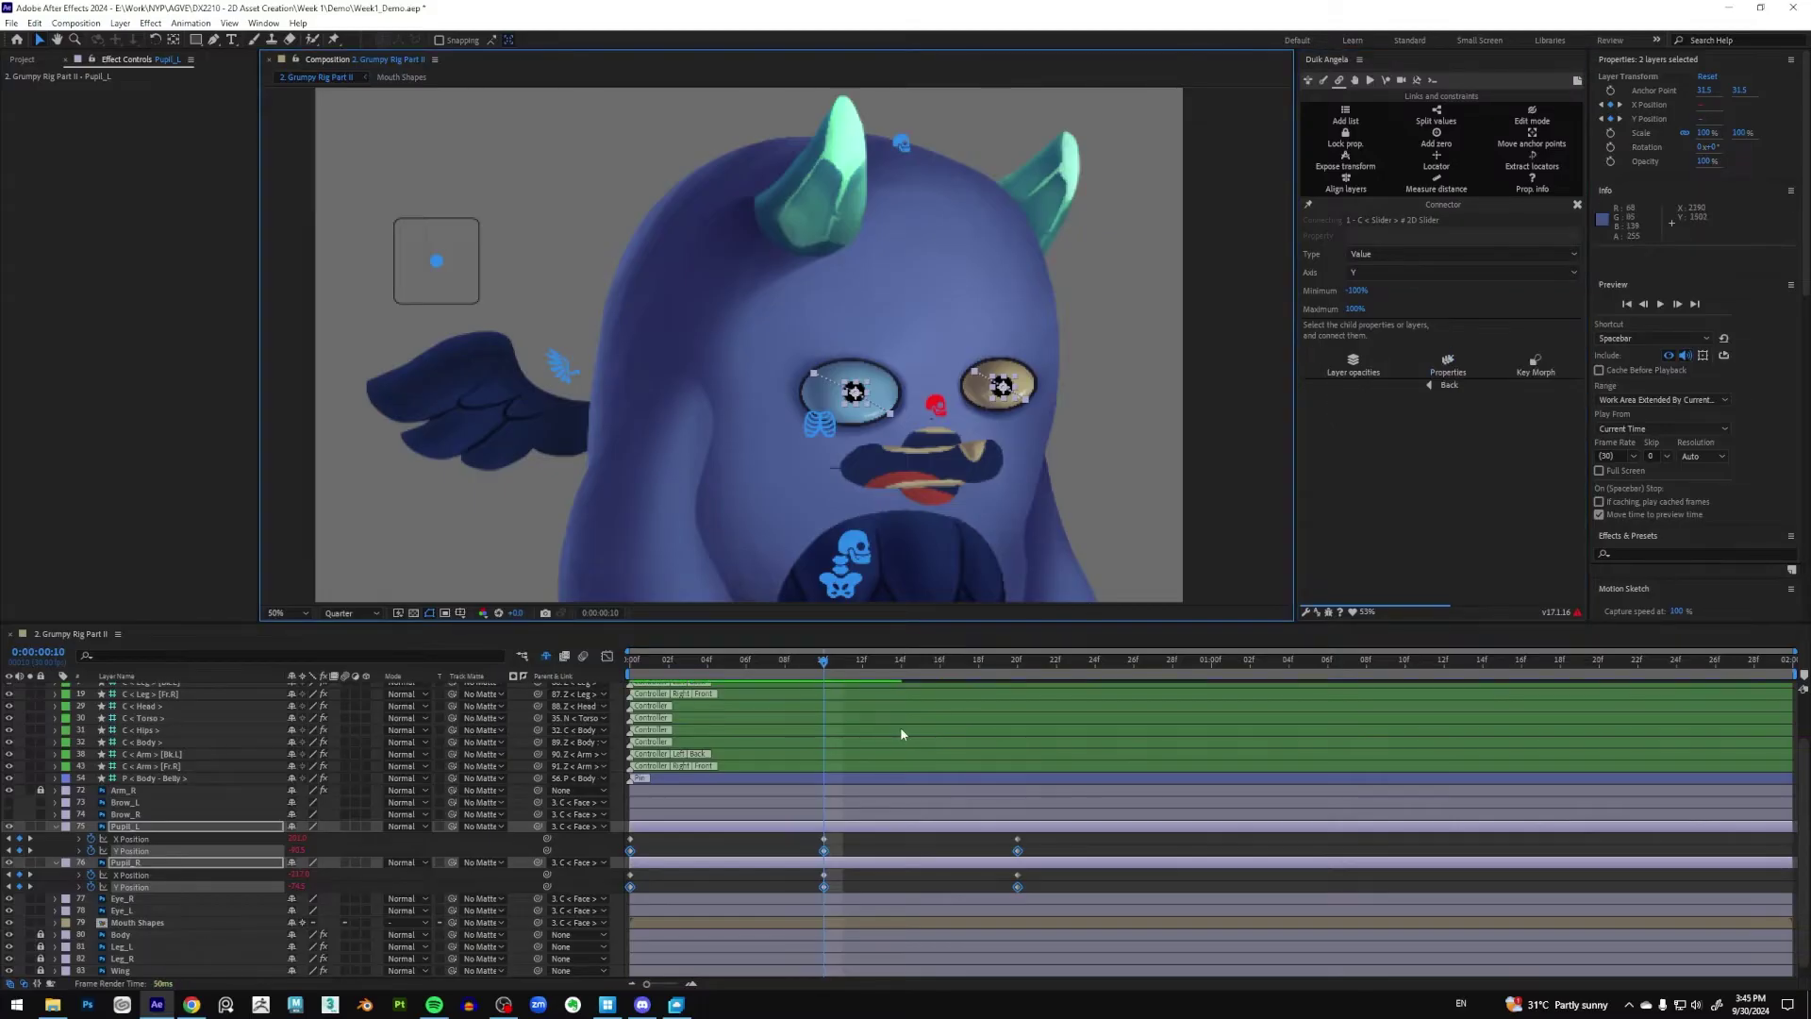
Step through the timeline and go to frame 8 to check the pupils with their Y Position connected
{"action": "key", "text": "Page_Down"}
{"action": "key", "text": "Page_Down"}
{"action": "key", "text": "Page_Down"}
{"action": "key", "text": "Page_Down"}
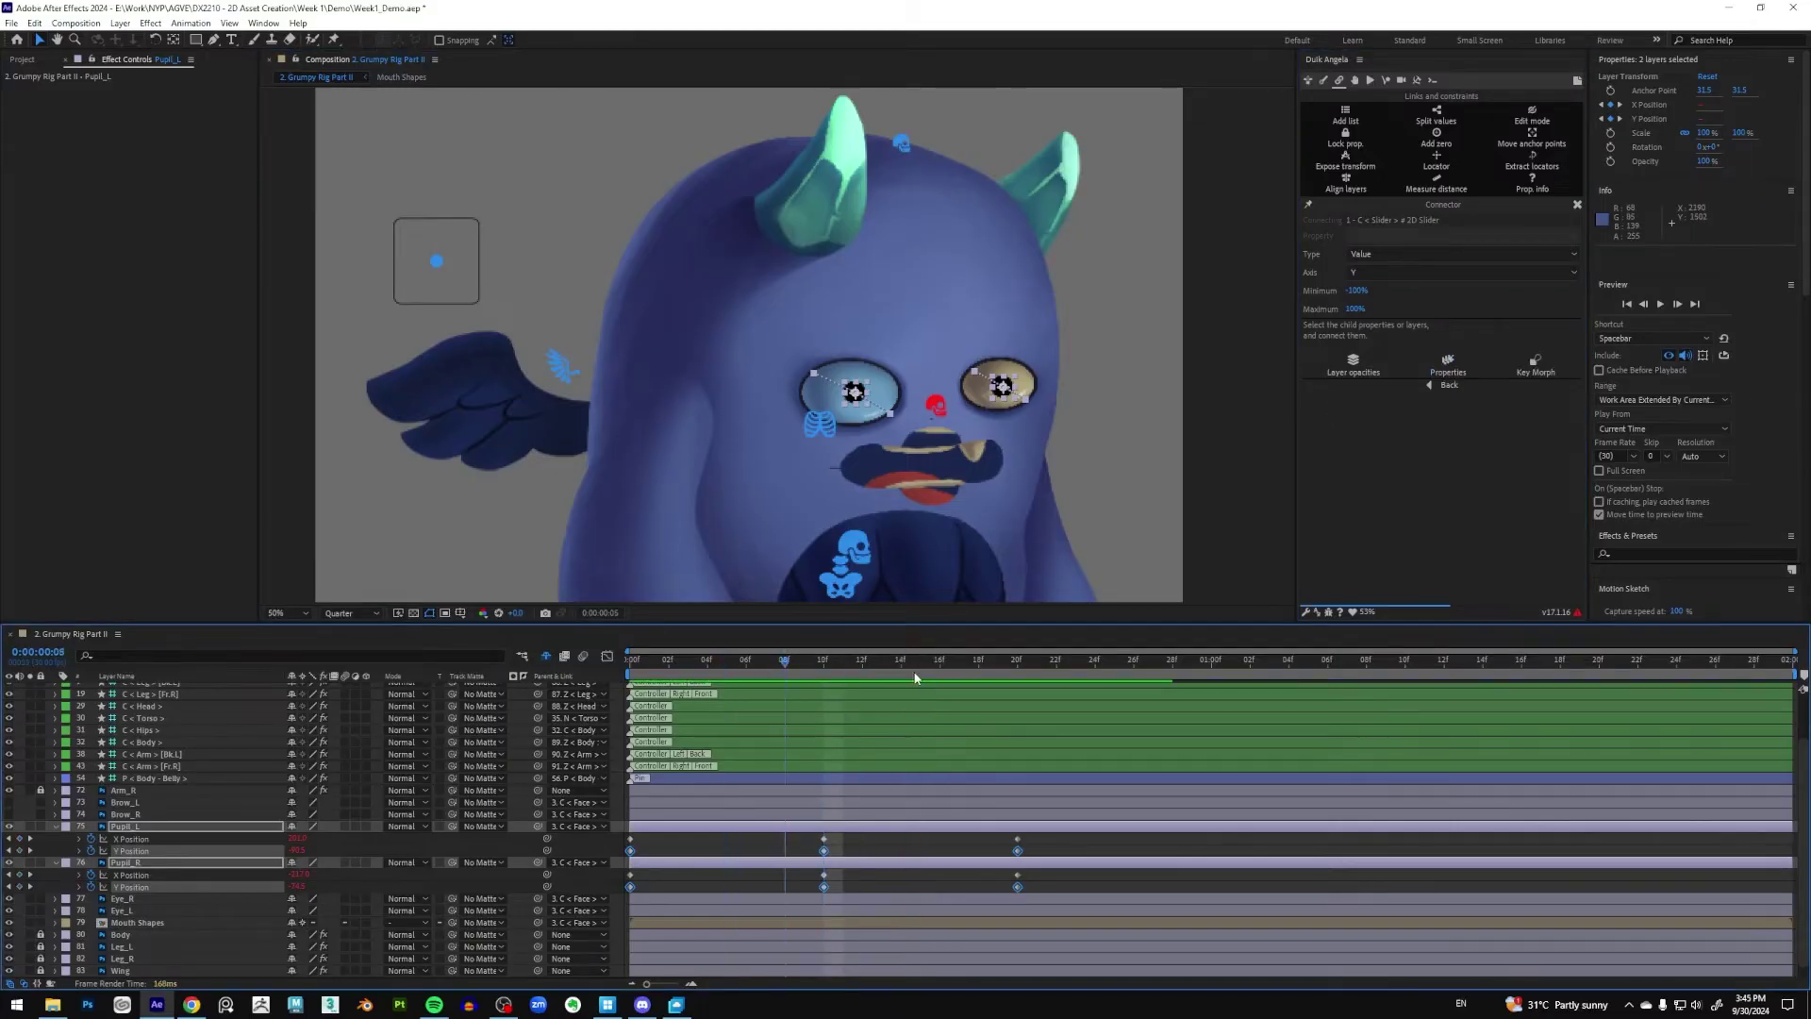
{"action": "left_click", "coordinate": [784, 660]}
{"action": "left_click", "coordinate": [920, 837]}
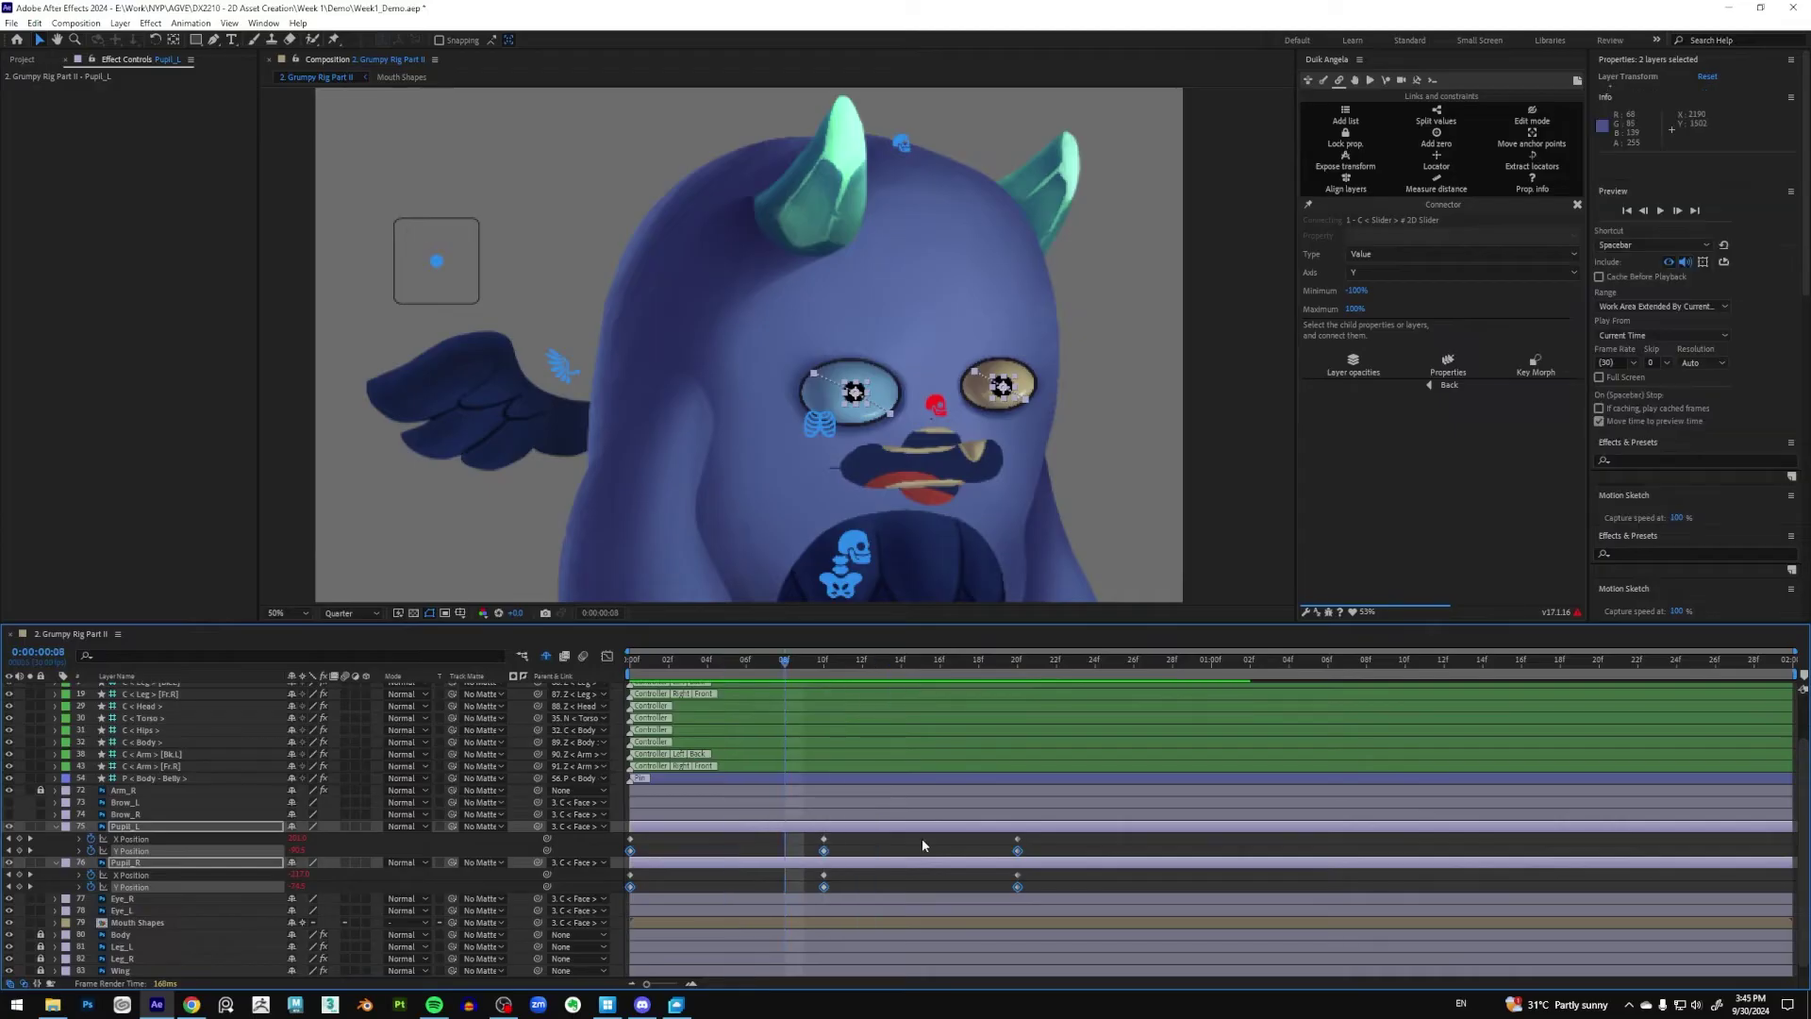
Test the vertical connection by moving the slider handle down and up, undoing each move
{"action": "mouse_move", "coordinate": [431, 267]}
{"action": "left_mouse_down"}
{"action": "mouse_move", "coordinate": [394, 260]}
{"action": "mouse_move", "coordinate": [455, 278]}
{"action": "mouse_move", "coordinate": [445, 249]}
{"action": "mouse_move", "coordinate": [404, 283]}
{"action": "mouse_move", "coordinate": [461, 264]}
{"action": "mouse_move", "coordinate": [436, 278]}
{"action": "mouse_move", "coordinate": [437, 248]}
{"action": "mouse_move", "coordinate": [438, 293]}
{"action": "mouse_move", "coordinate": [439, 222]}
{"action": "mouse_move", "coordinate": [438, 278]}
{"action": "left_mouse_up"}
{"action": "key", "text": "ctrl+z"}
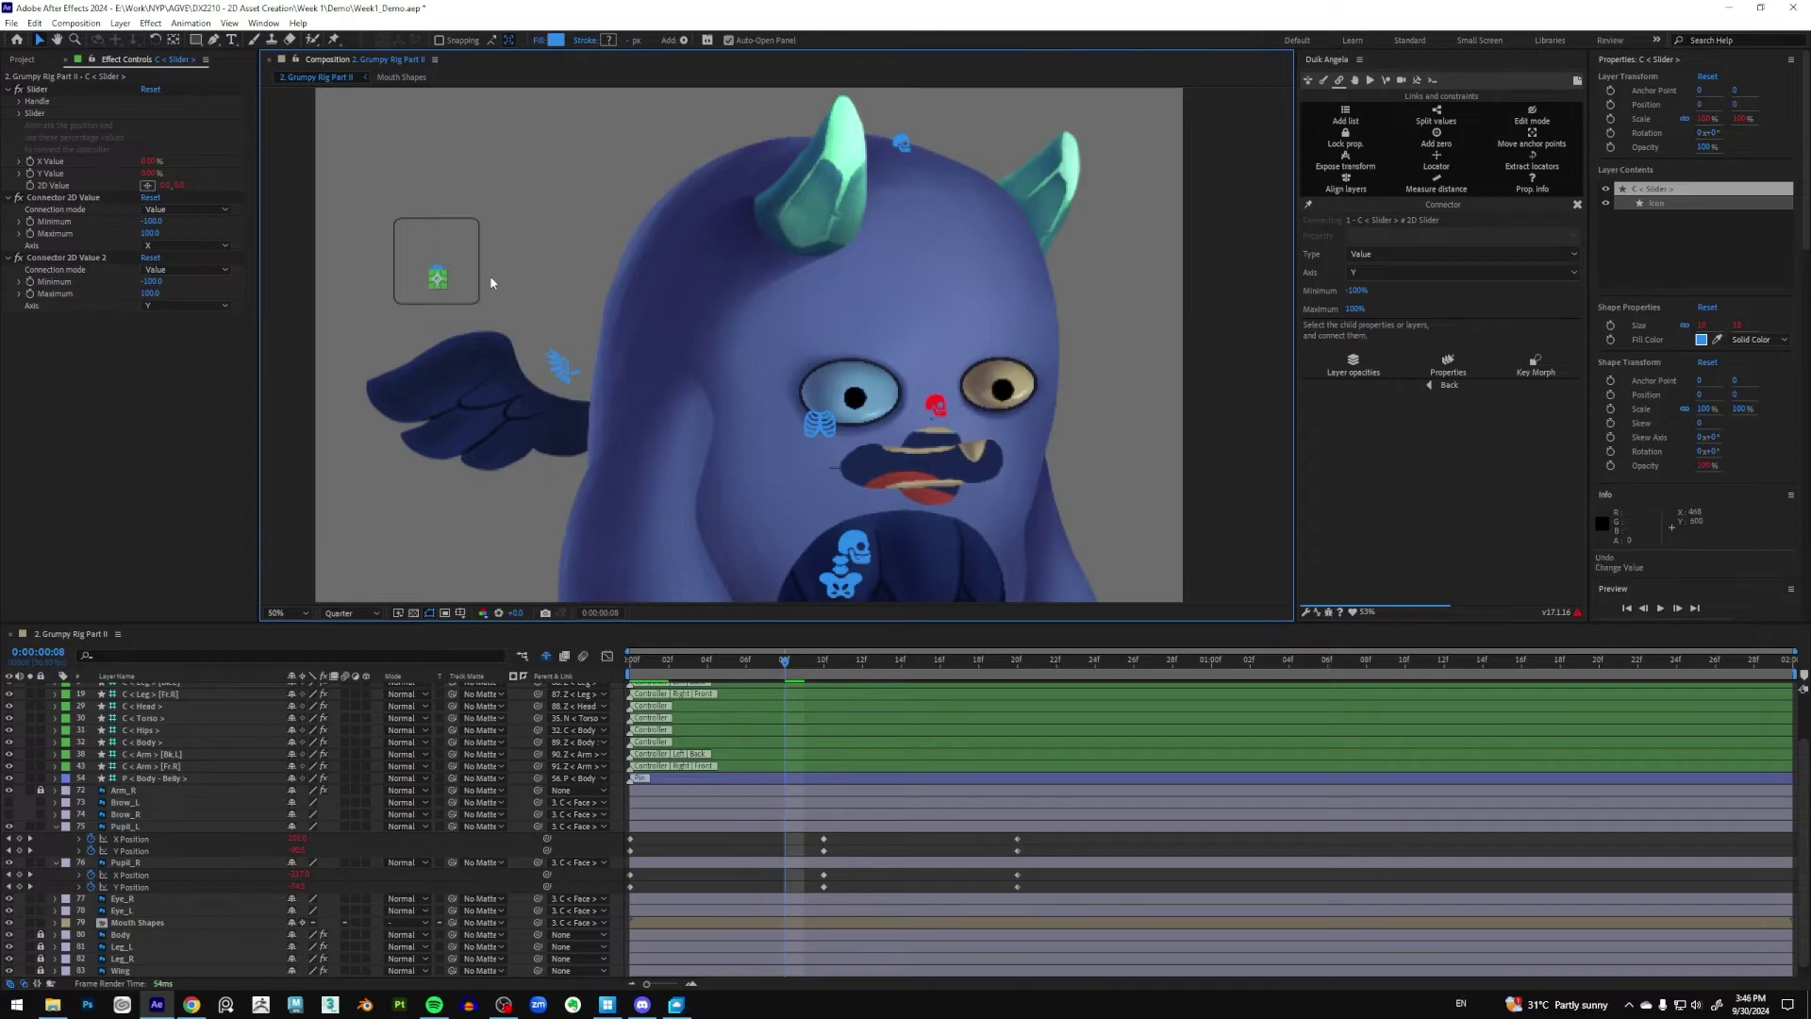
{"action": "left_click_drag", "start_coordinate": [437, 267], "coordinate": [435, 240]}
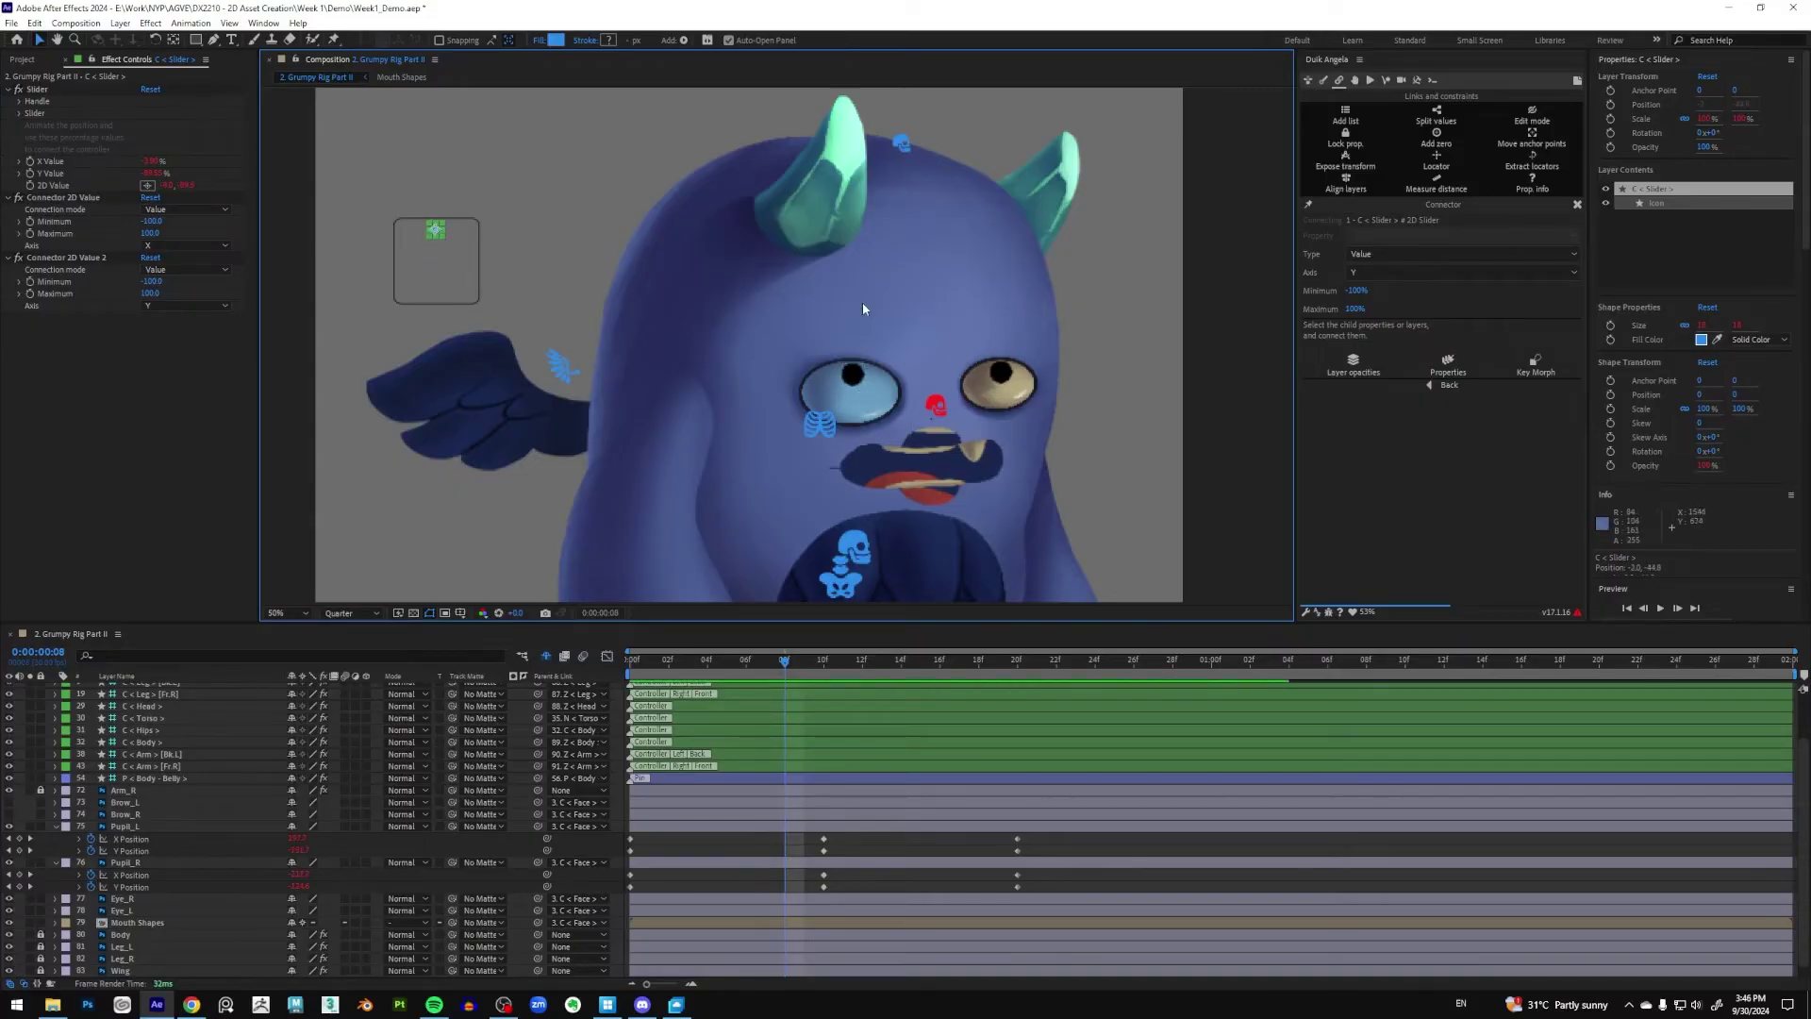
{"action": "key", "text": "ctrl+z"}
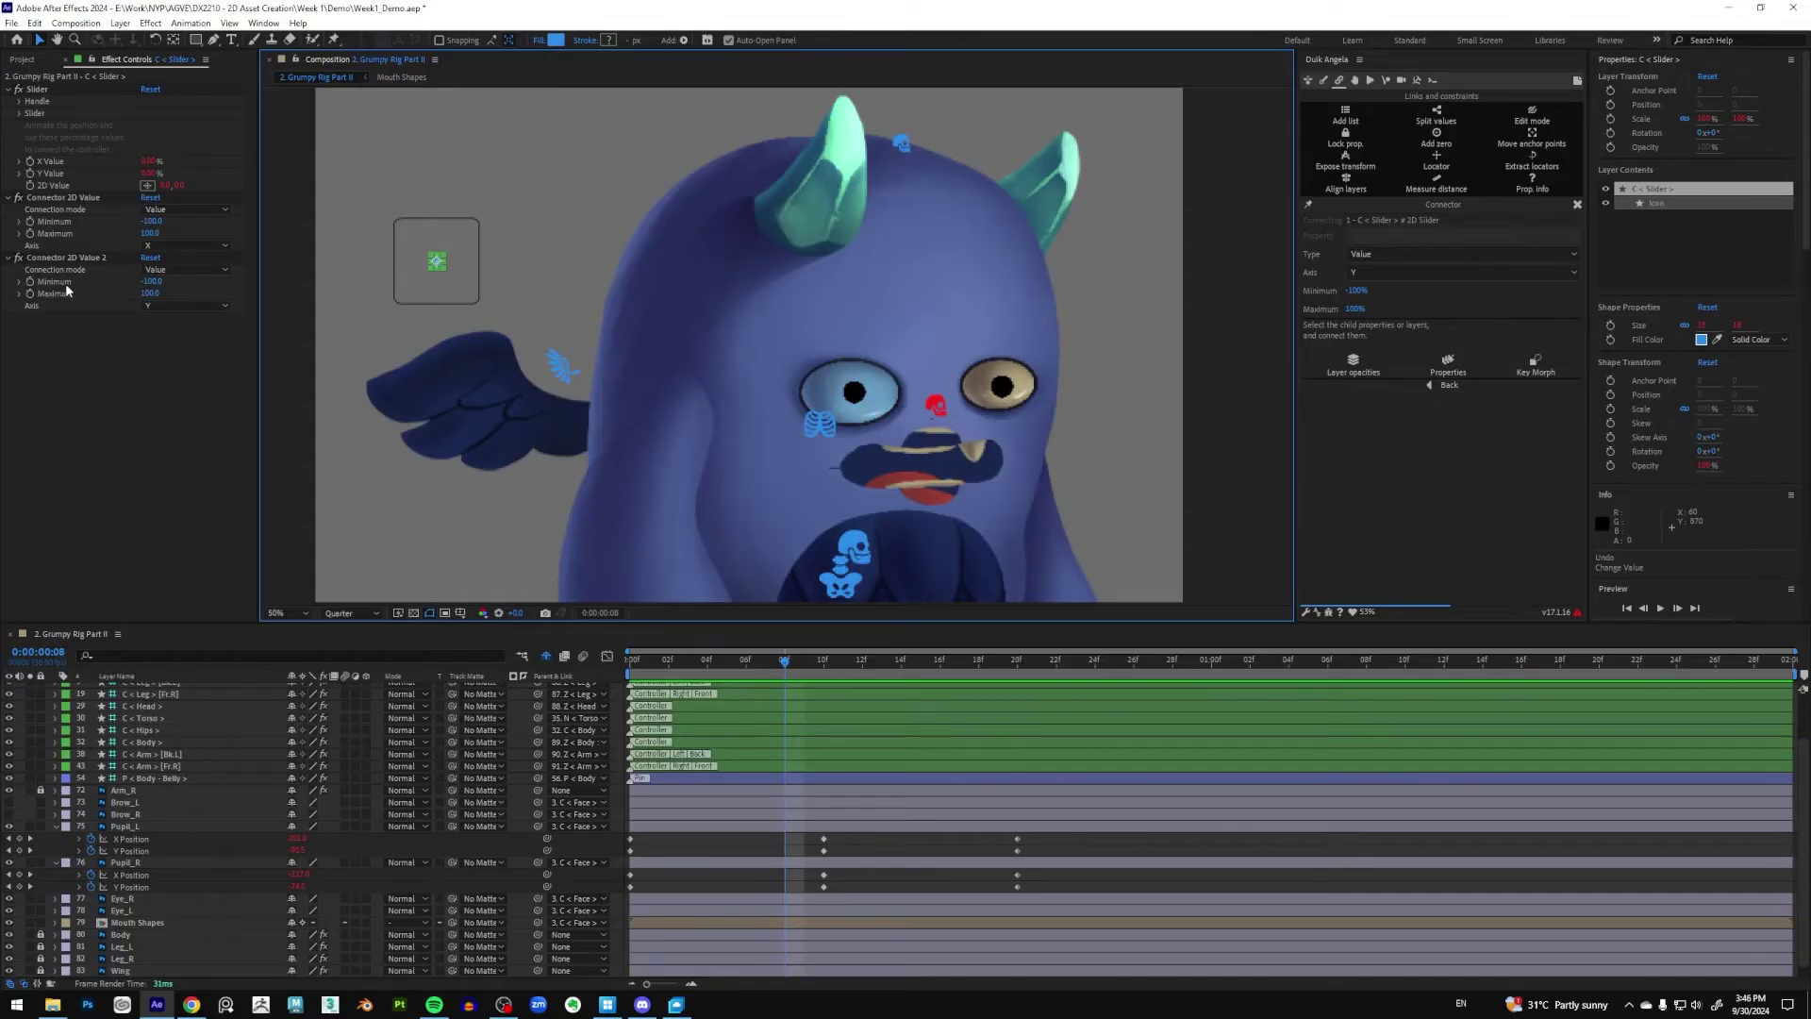
Try inverting Connector 2D Value 2 with Minimum 100 and Maximum -100, test the slider handle downward and undo its move
{"action": "left_click", "coordinate": [156, 284]}
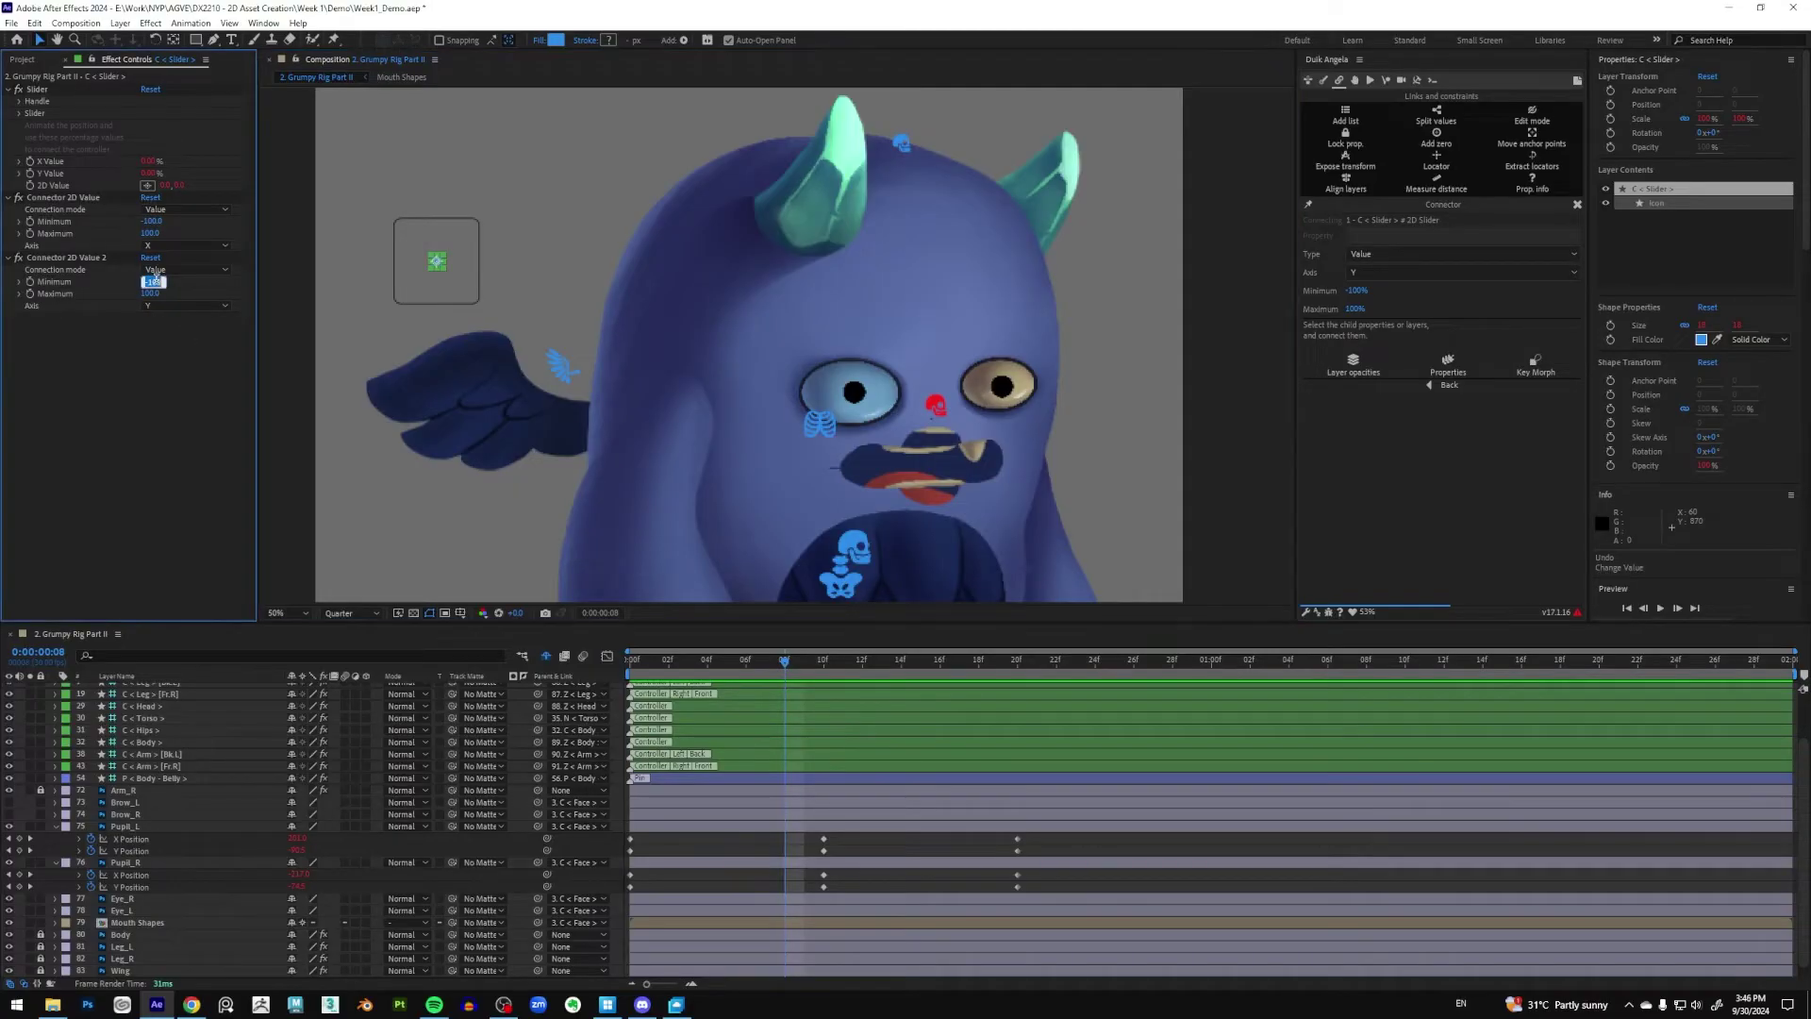
{"action": "type", "text": "100"}
{"action": "key", "text": "Tab"}
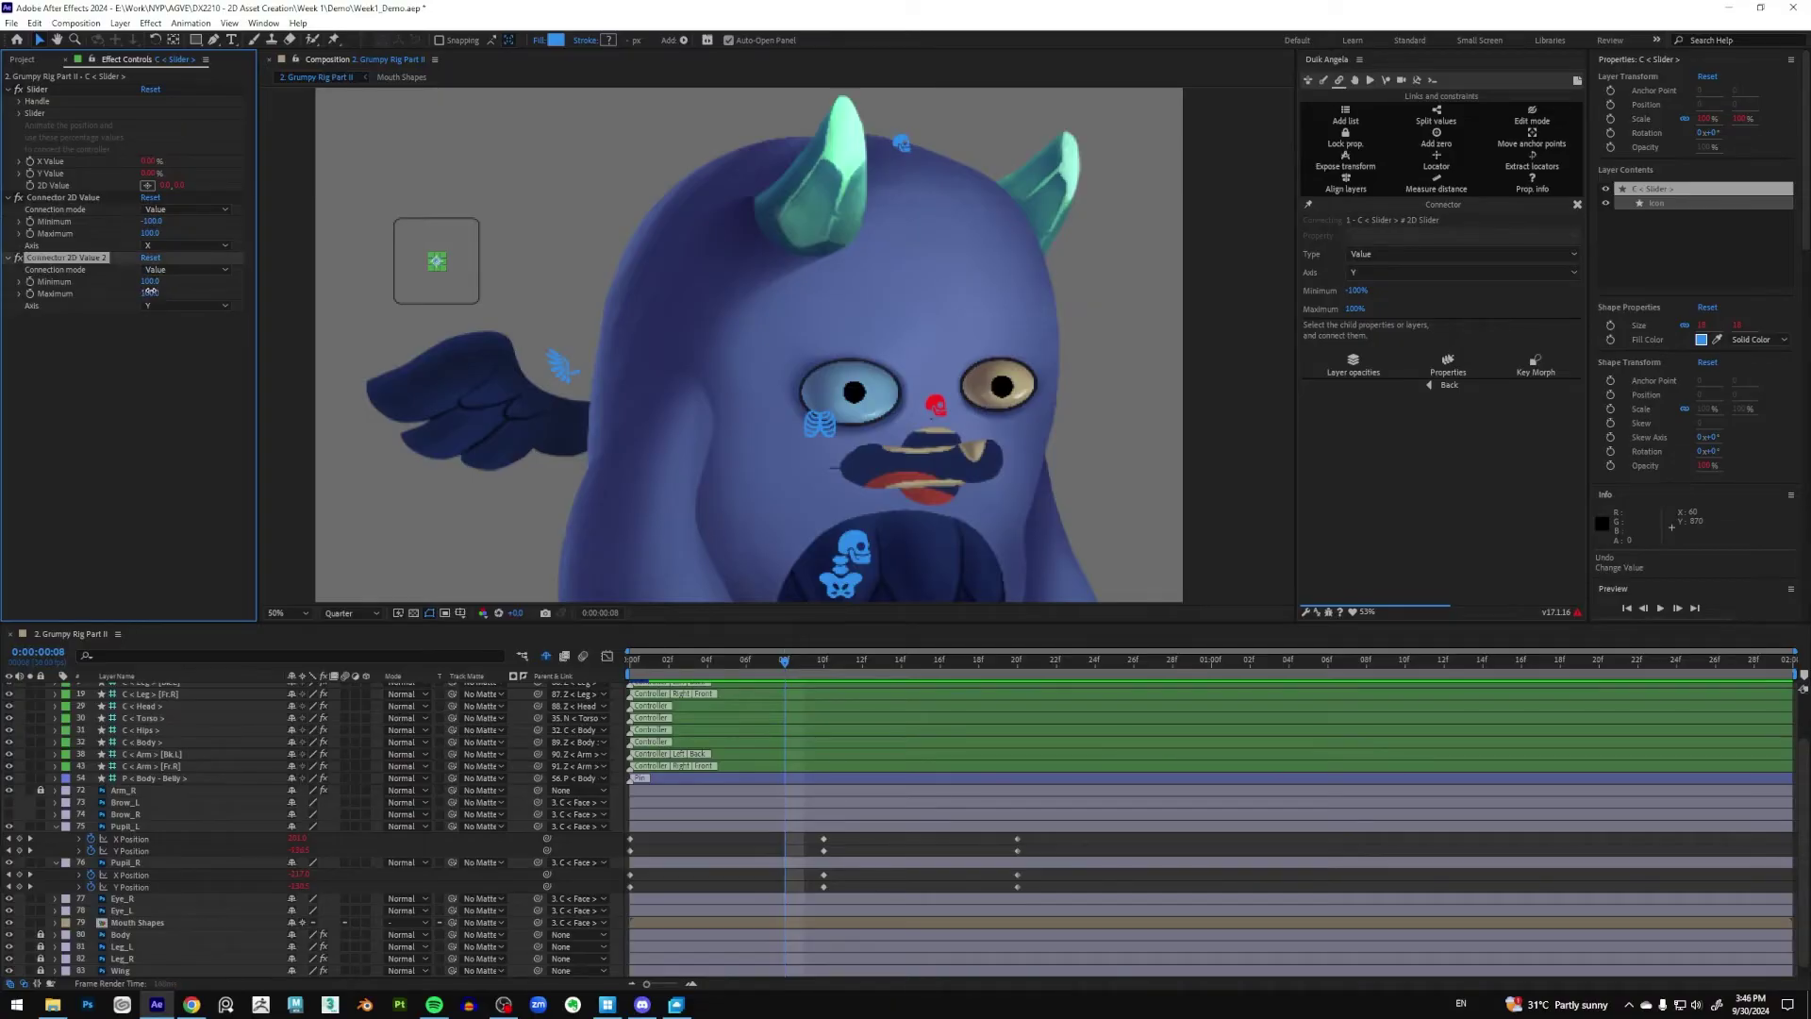
{"action": "key", "text": "Return"}
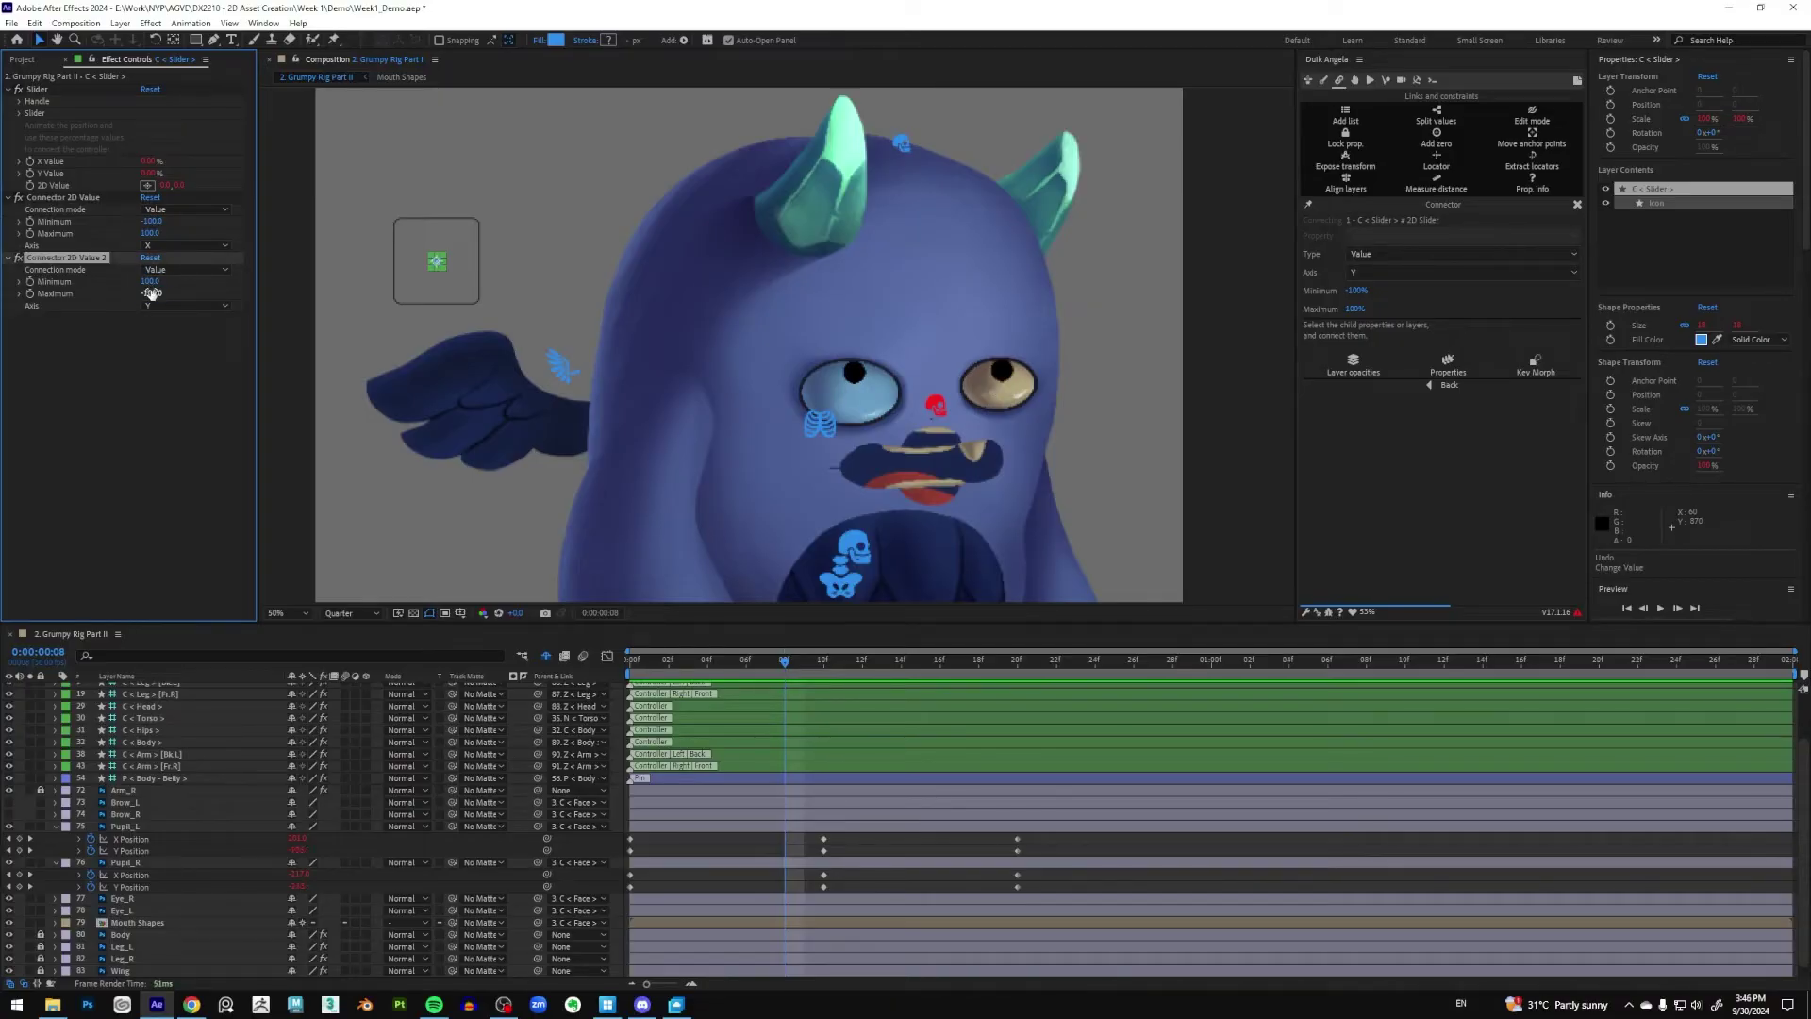
{"action": "left_click_drag", "start_coordinate": [433, 275], "coordinate": [439, 297]}
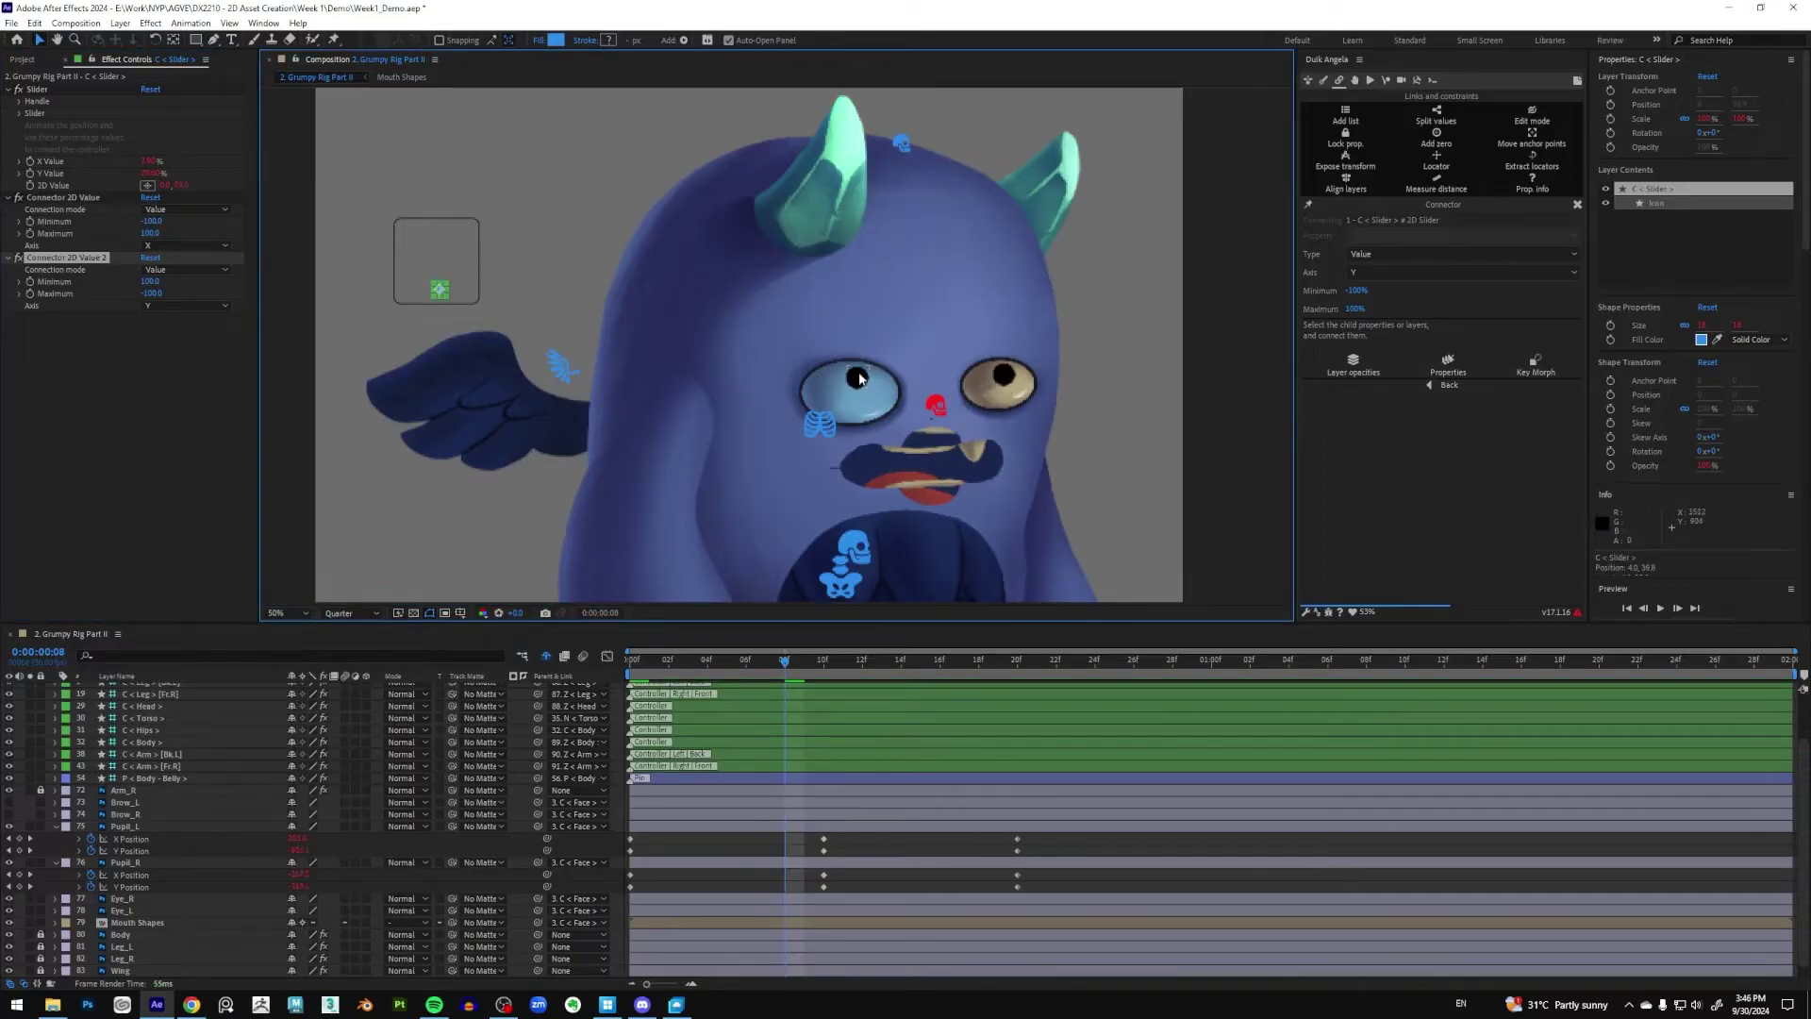
{"action": "key", "text": "ctrl+z"}
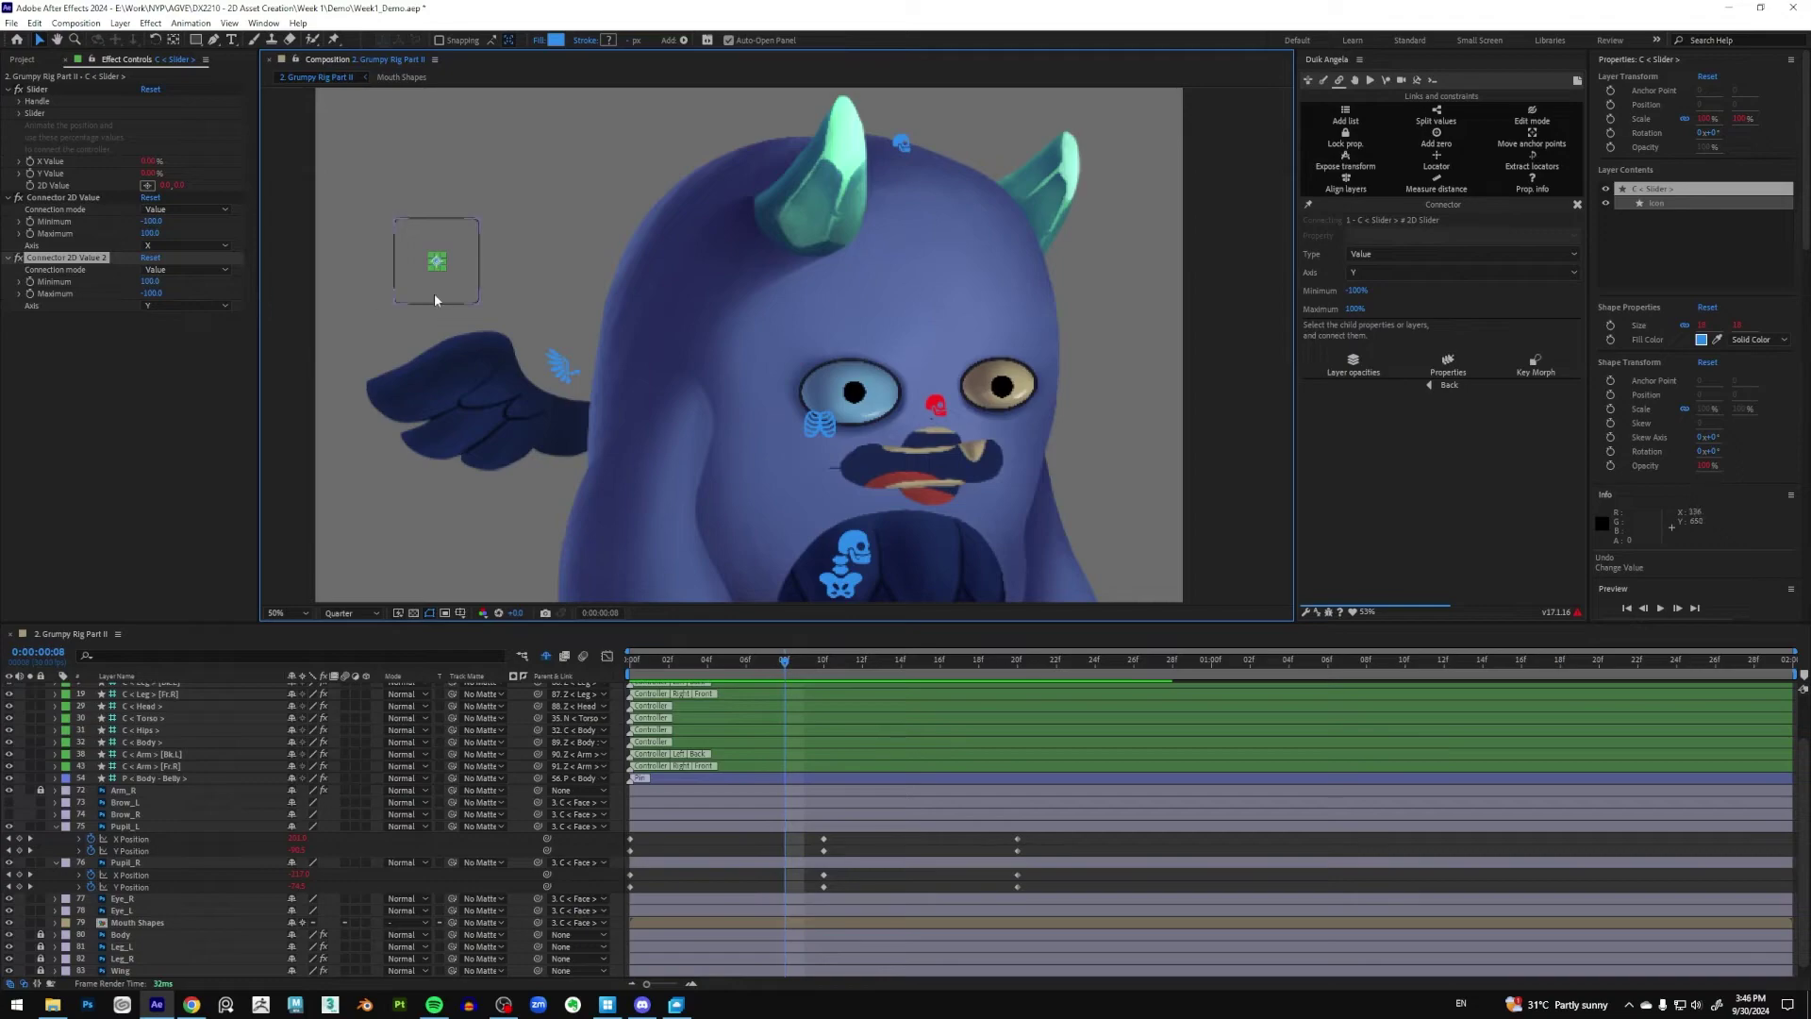
Set Connector 2D Value 2's Minimum to -100 and Maximum to 100
{"action": "left_click", "coordinate": [152, 282]}
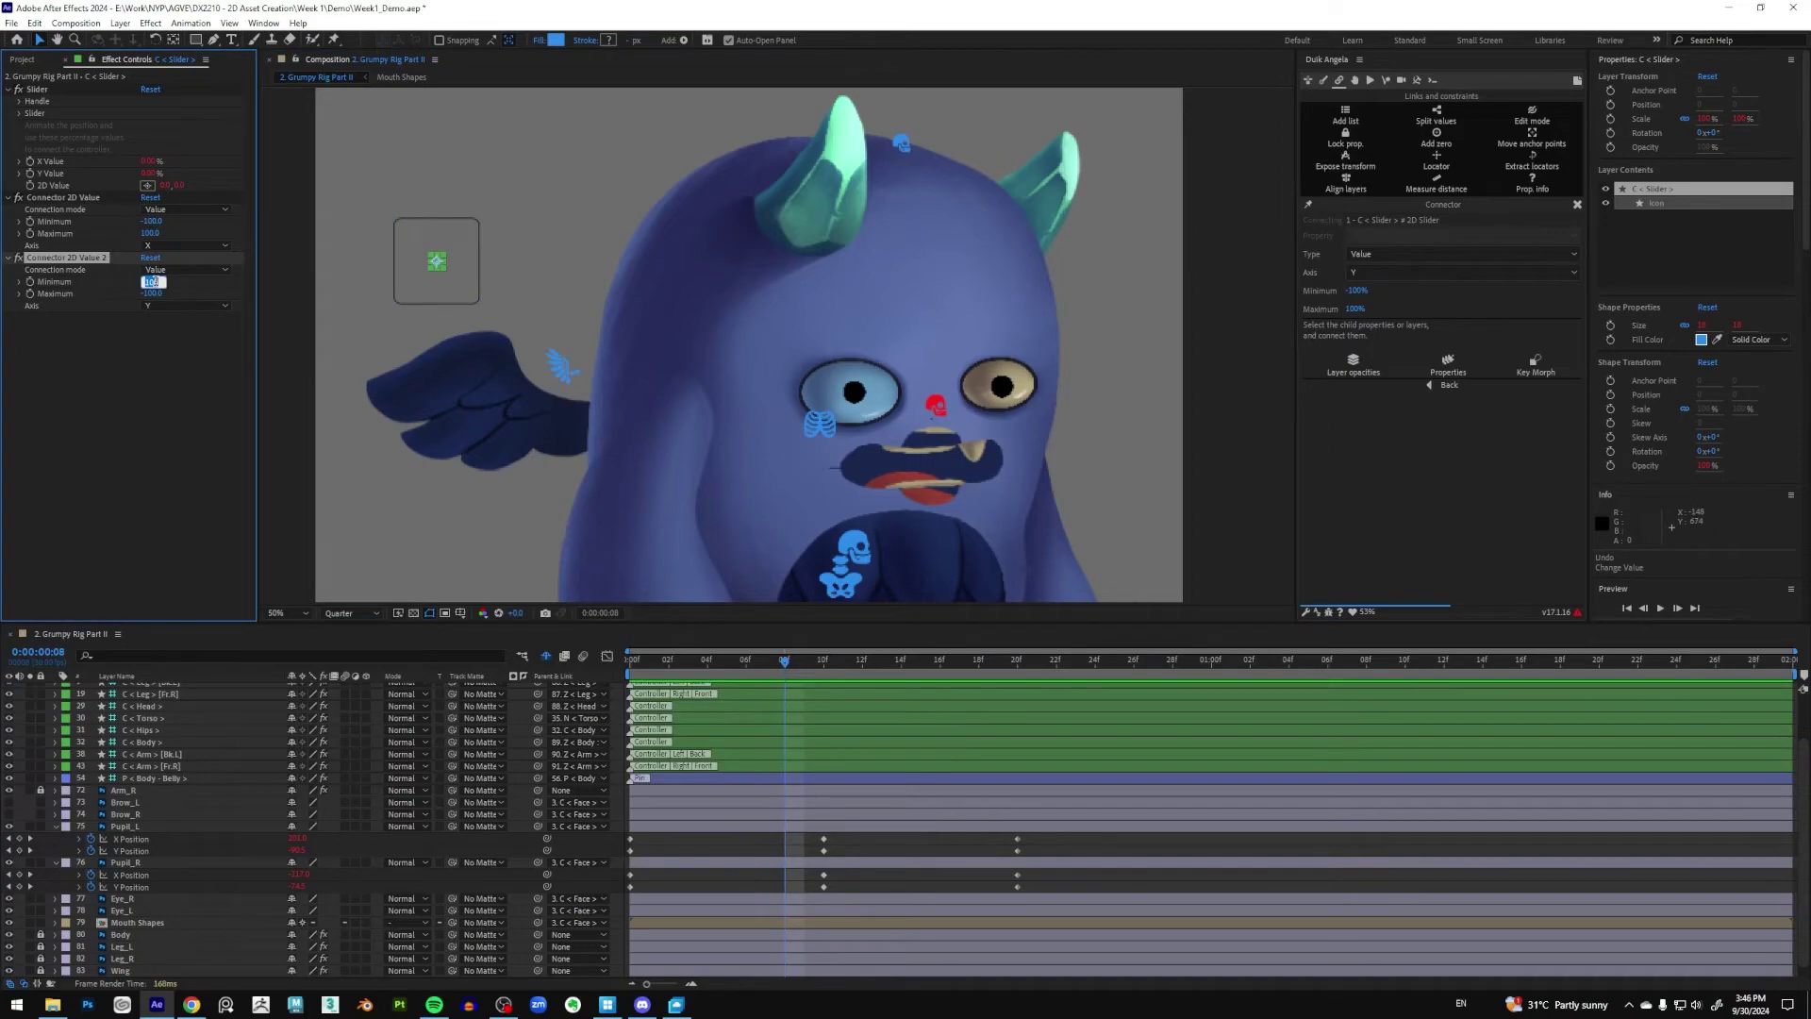
{"action": "type", "text": "-100"}
{"action": "key", "text": "Return"}
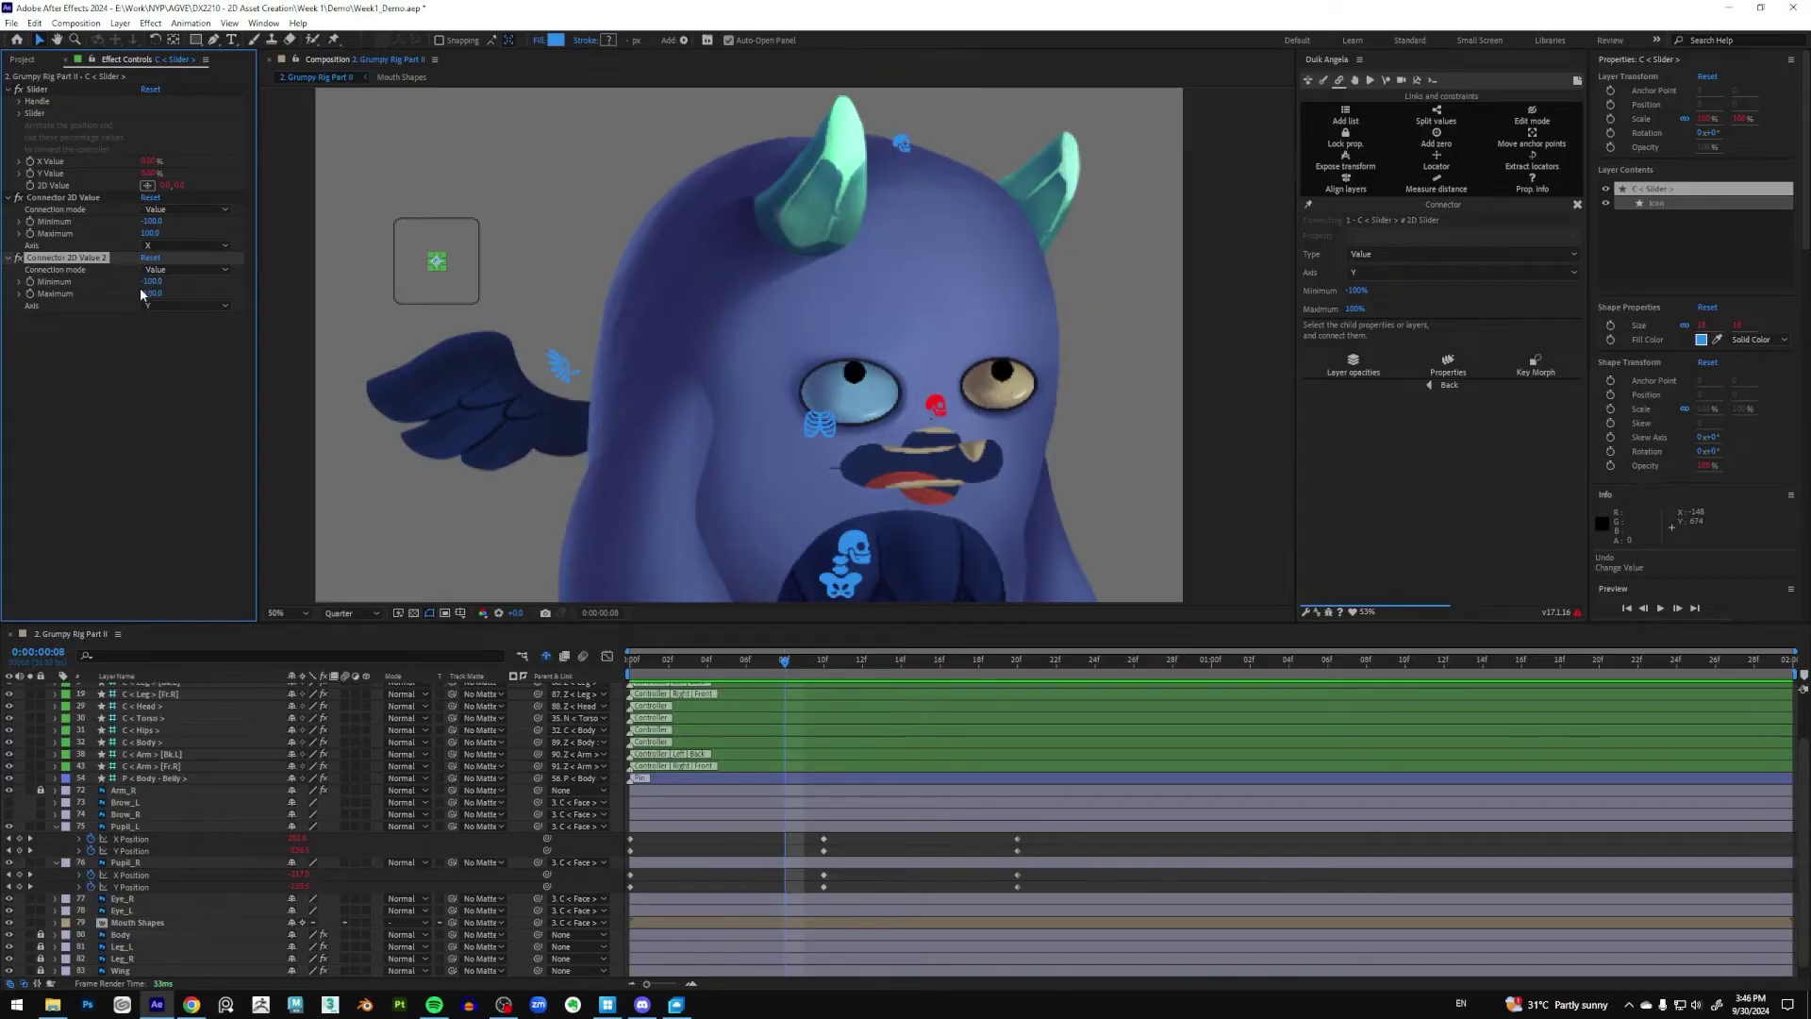
{"action": "left_click", "coordinate": [151, 293]}
{"action": "type", "text": "100"}
{"action": "key", "text": "Return"}
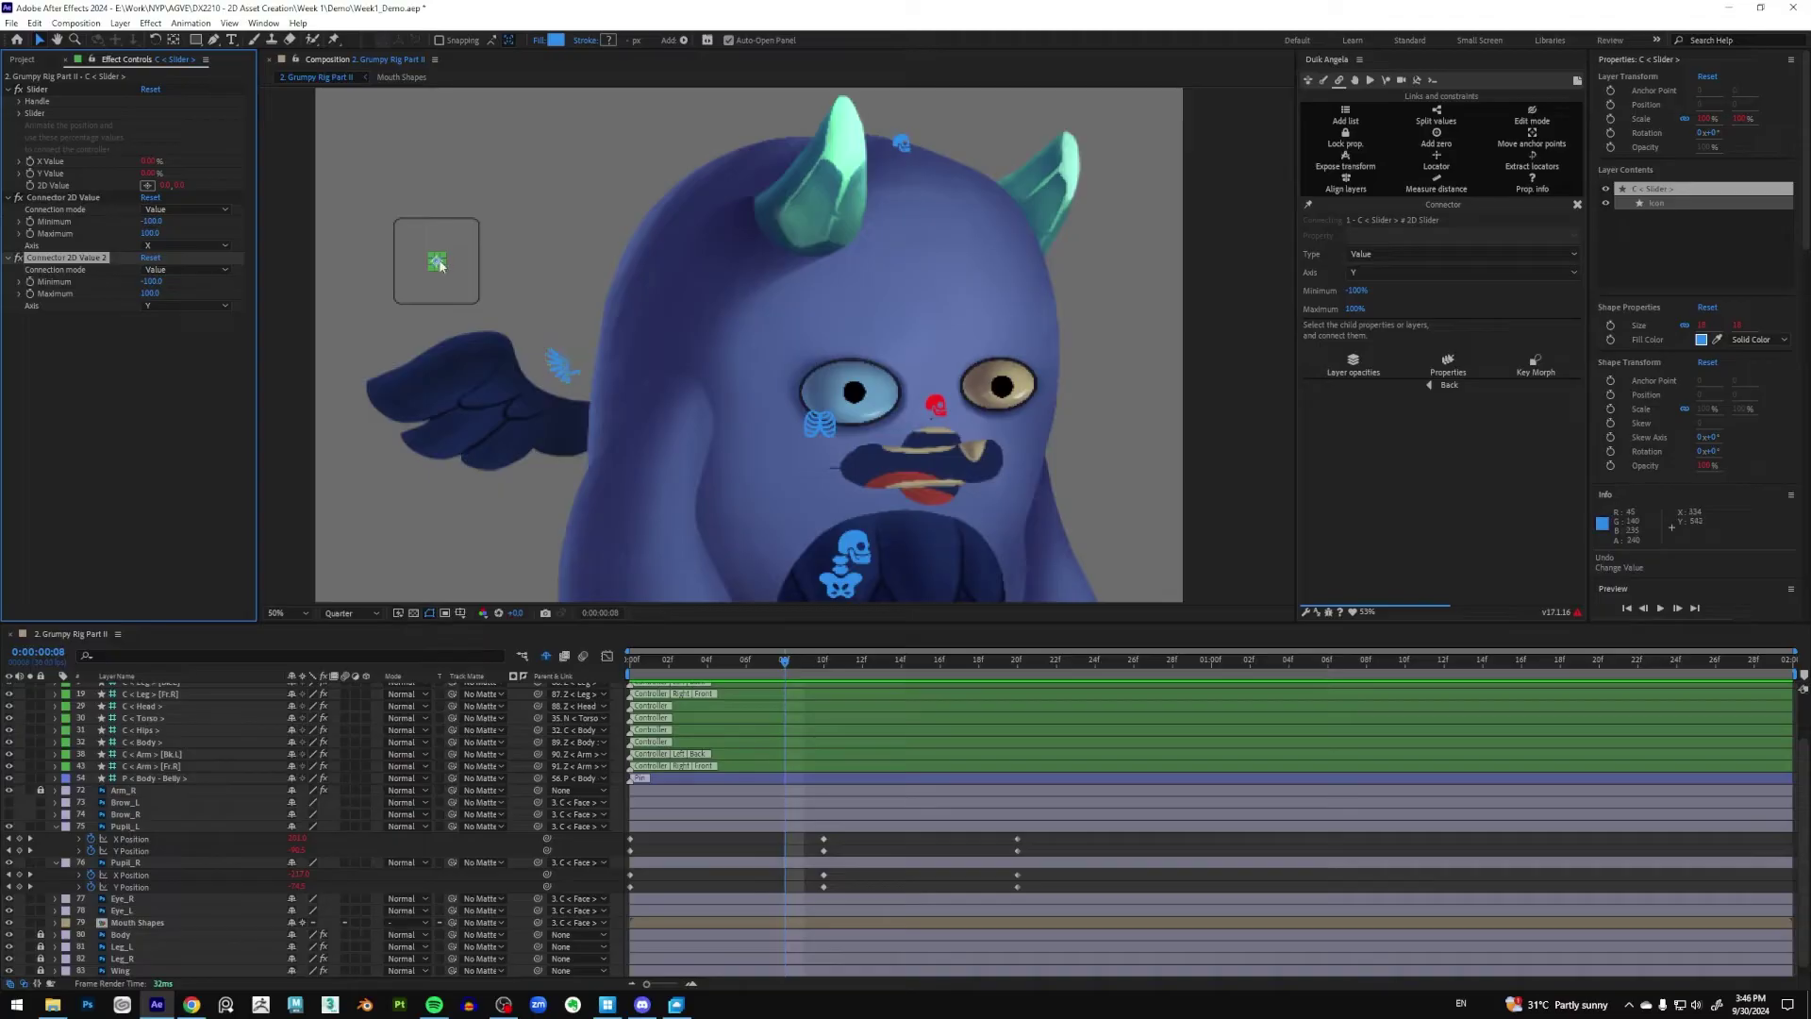
Move the 2D slider handle left to shift the pupils, and show the Brow_L and Brow_R layers
{"action": "left_click_drag", "start_coordinate": [440, 265], "coordinate": [413, 264]}
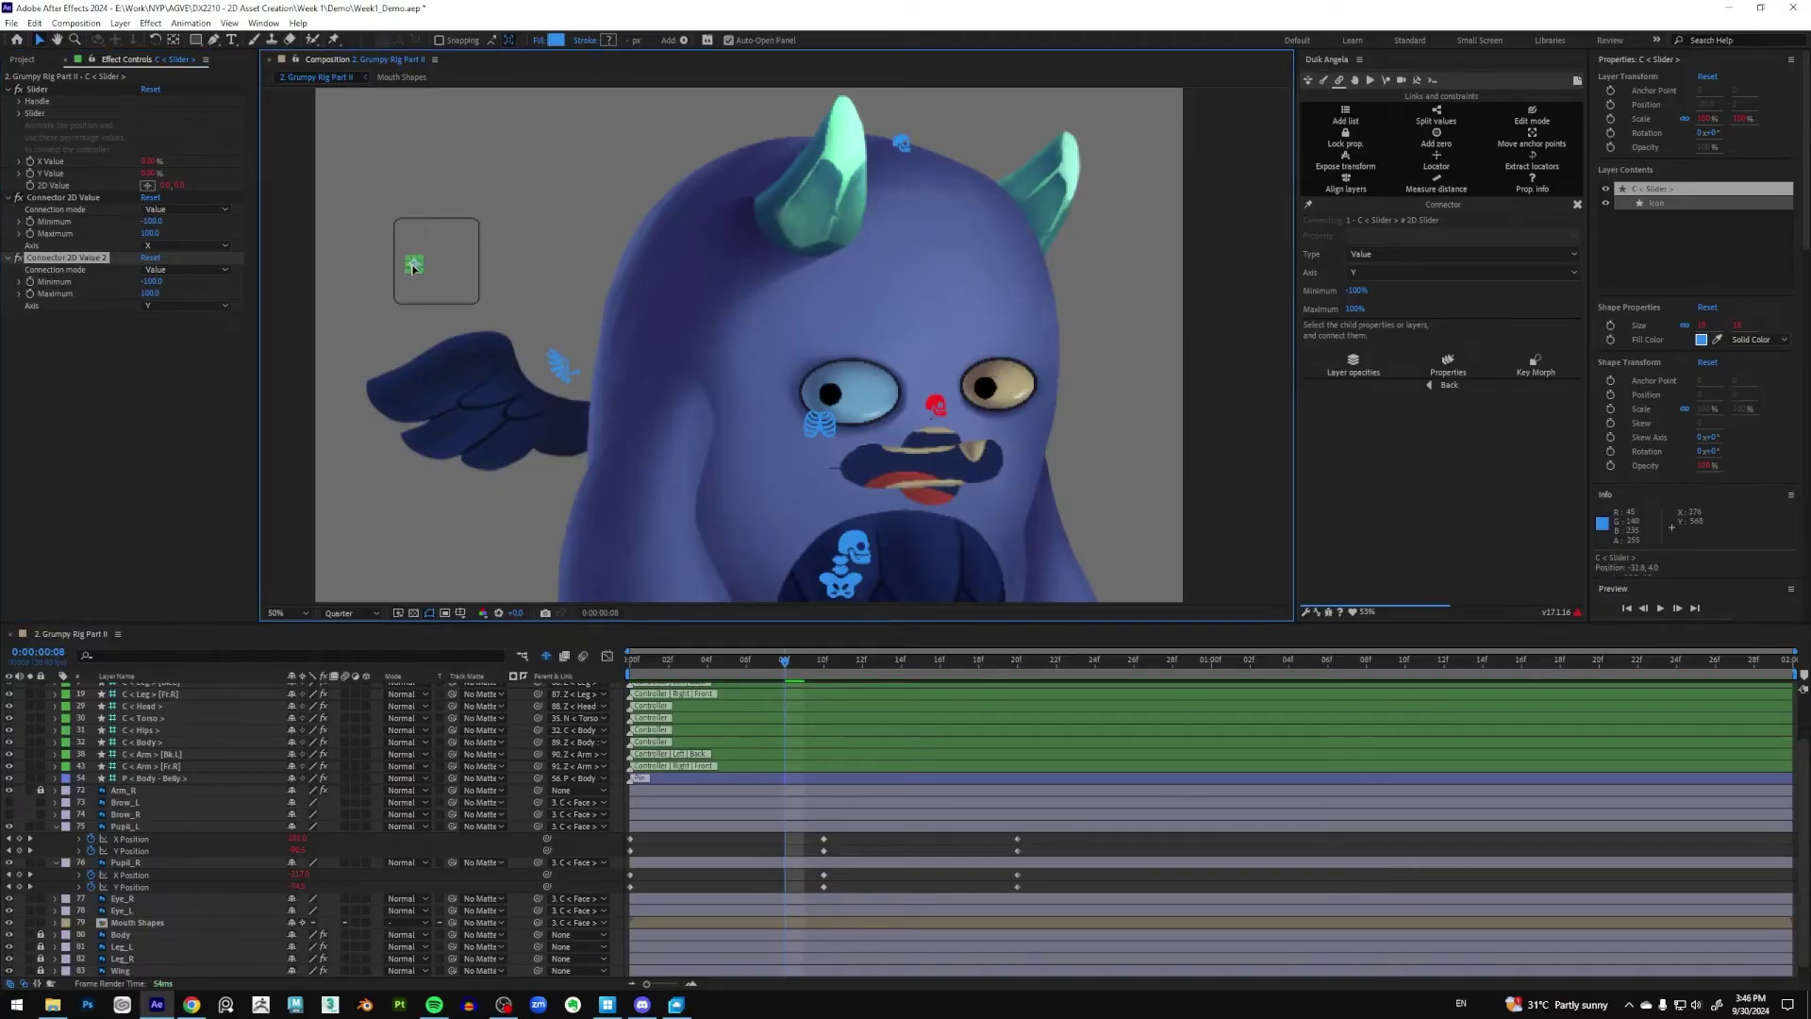
{"action": "left_click", "coordinate": [8, 802]}
{"action": "left_click", "coordinate": [8, 815]}
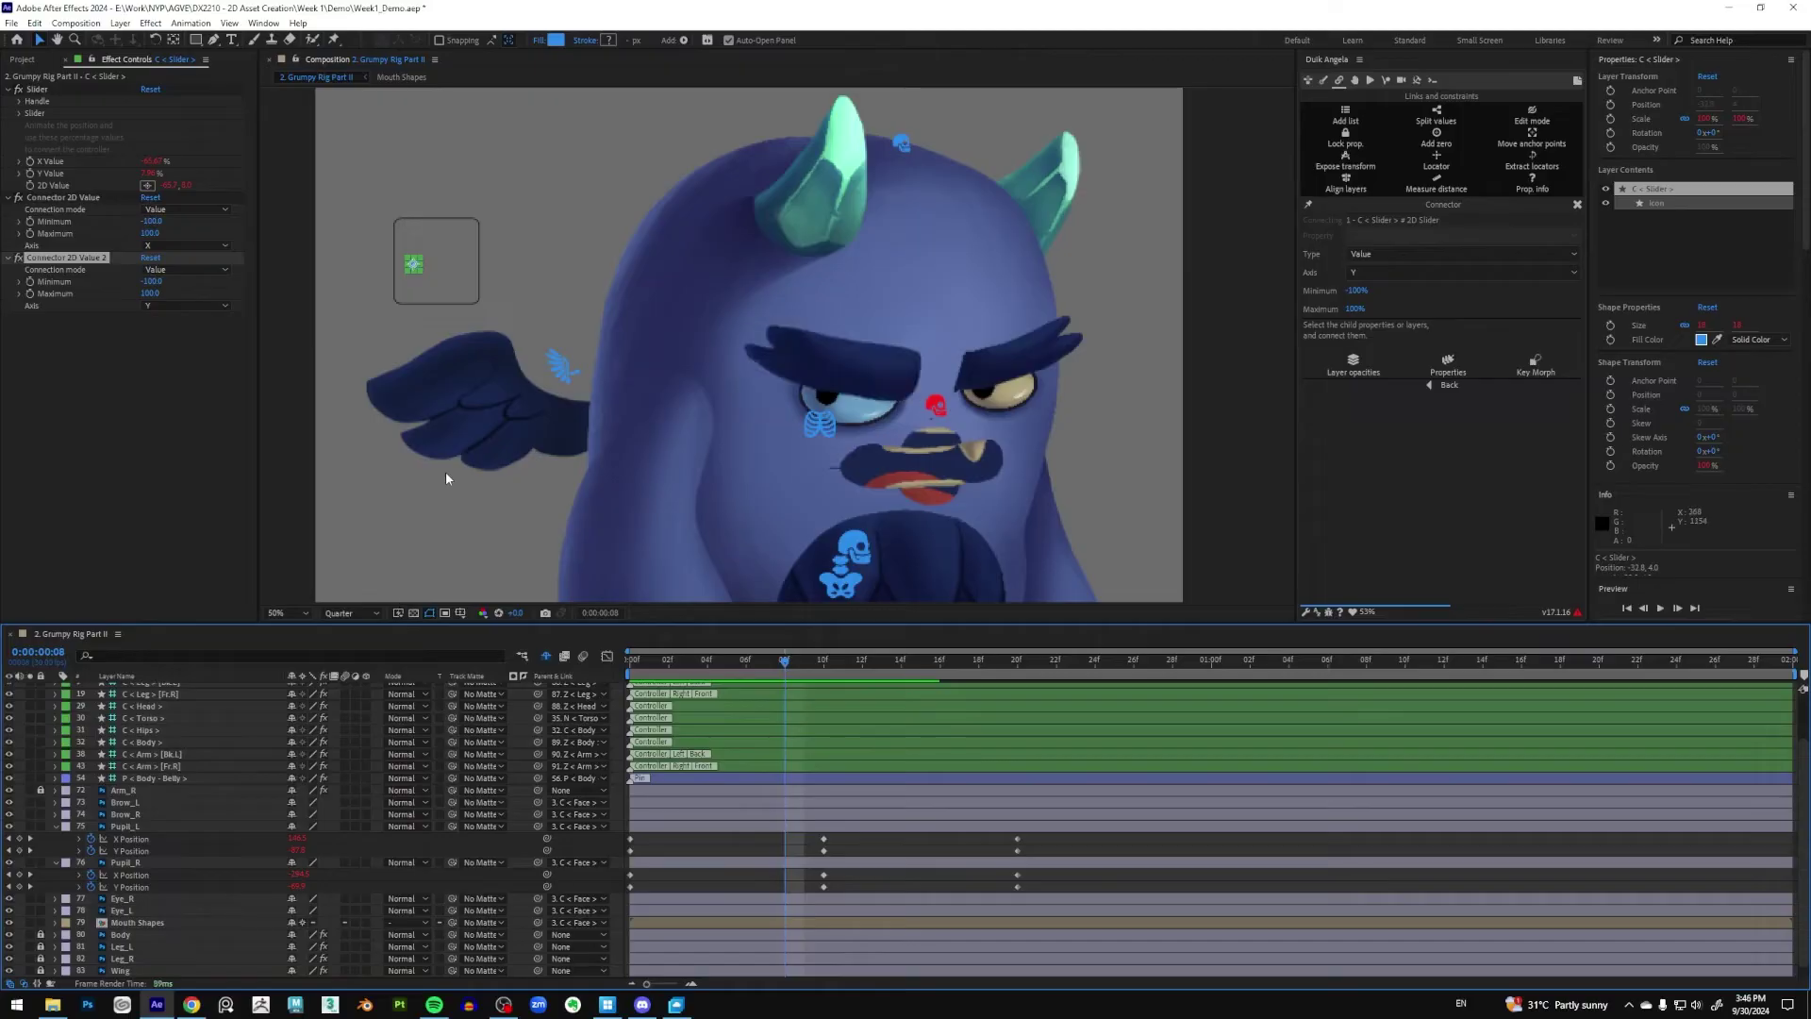
{"action": "left_click_drag", "start_coordinate": [416, 267], "coordinate": [420, 268]}
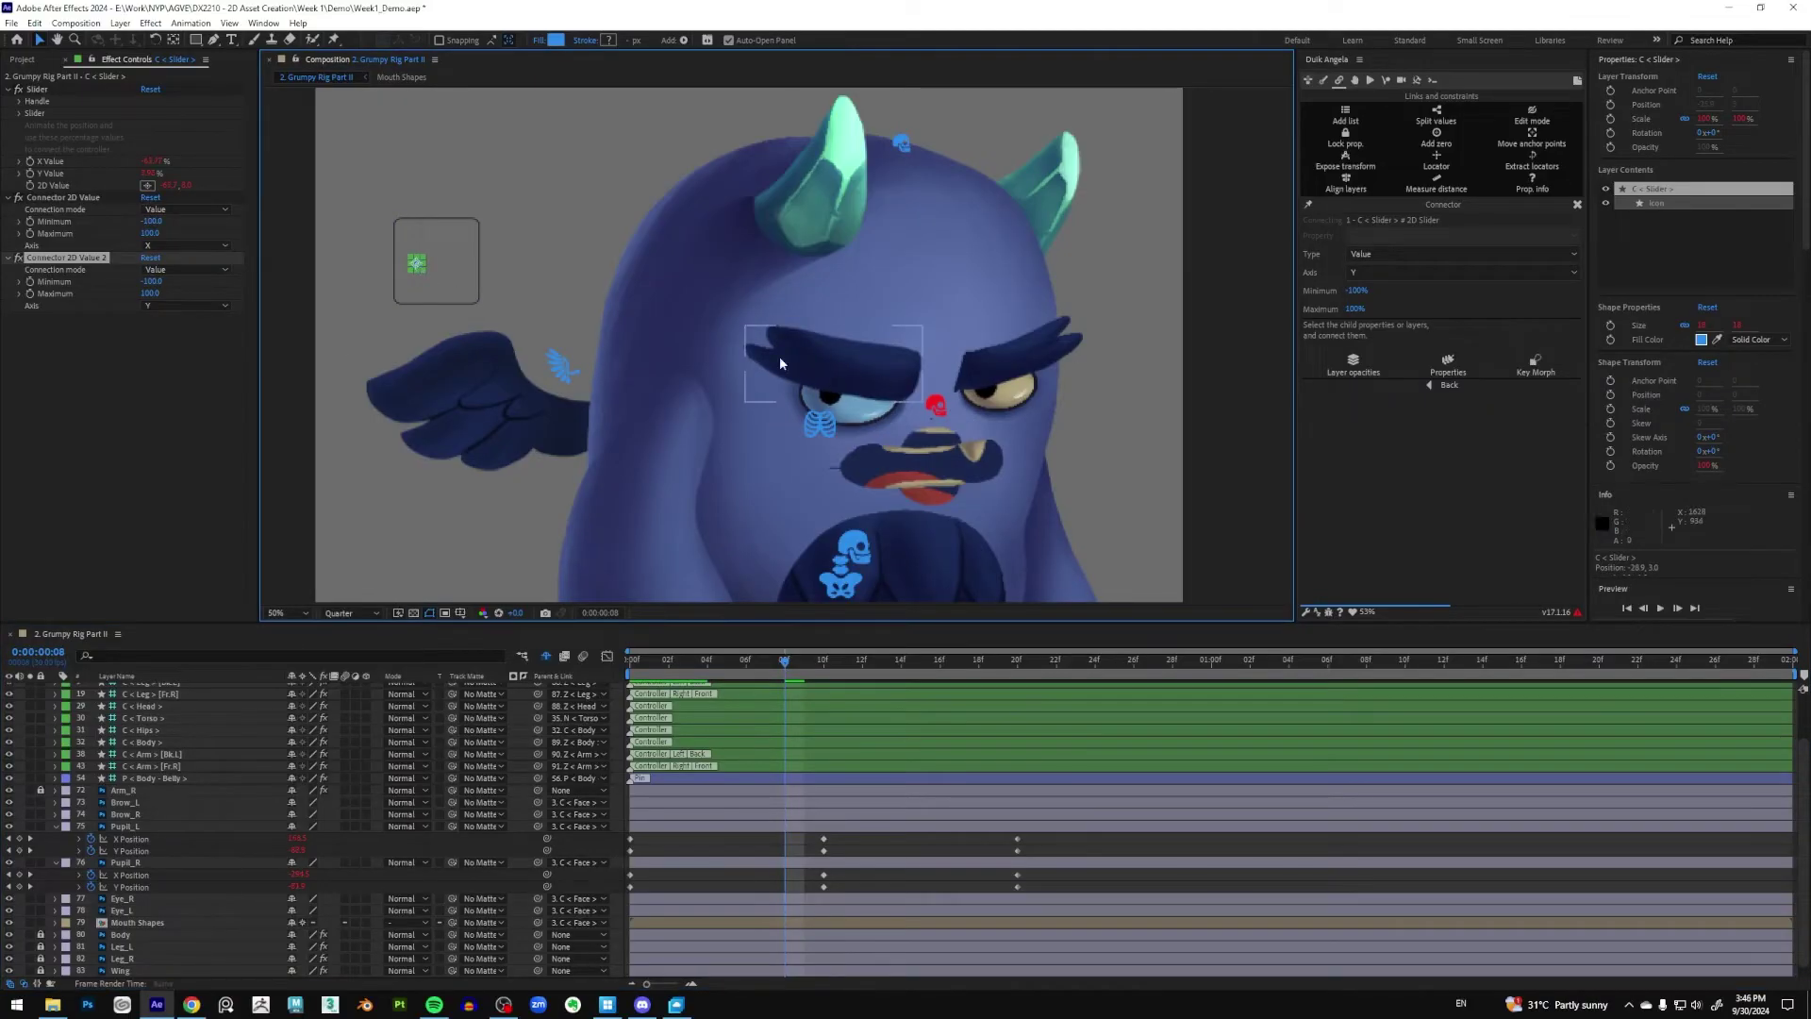
Save the project and move the 2D slider's background box farther left, away from the character
{"action": "left_click", "coordinate": [12, 23]}
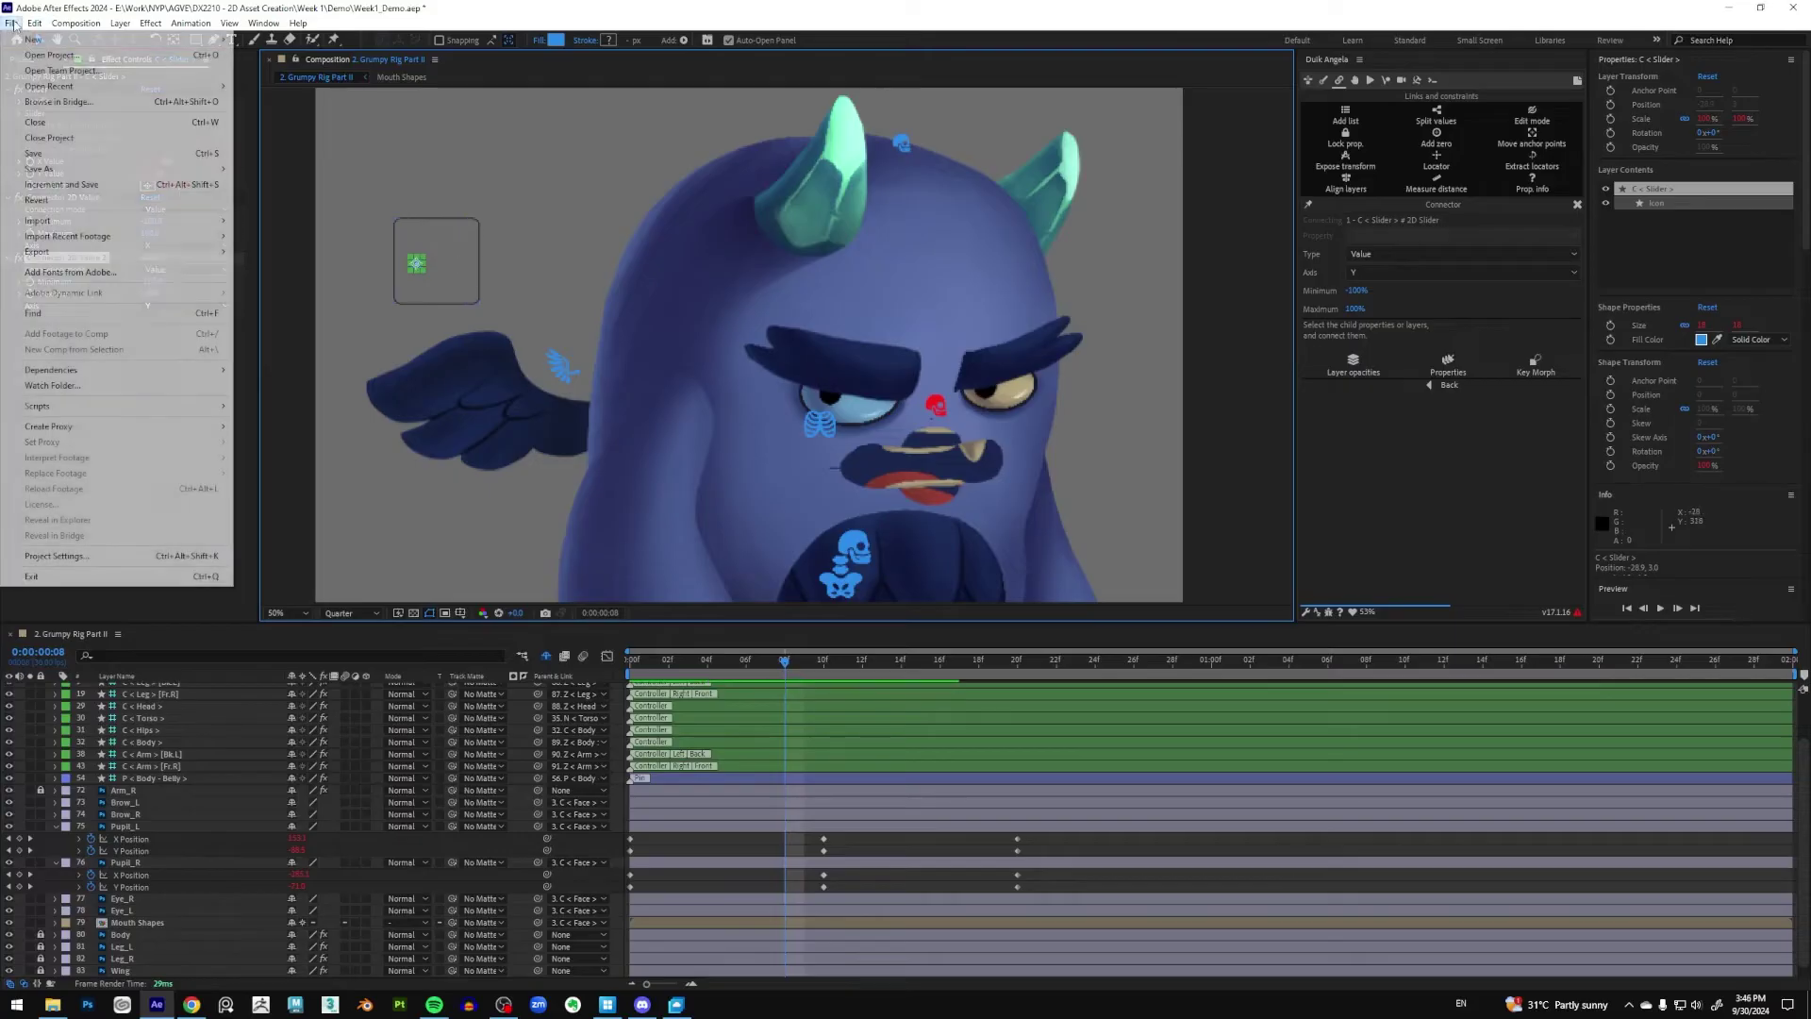
{"action": "left_click", "coordinate": [54, 154]}
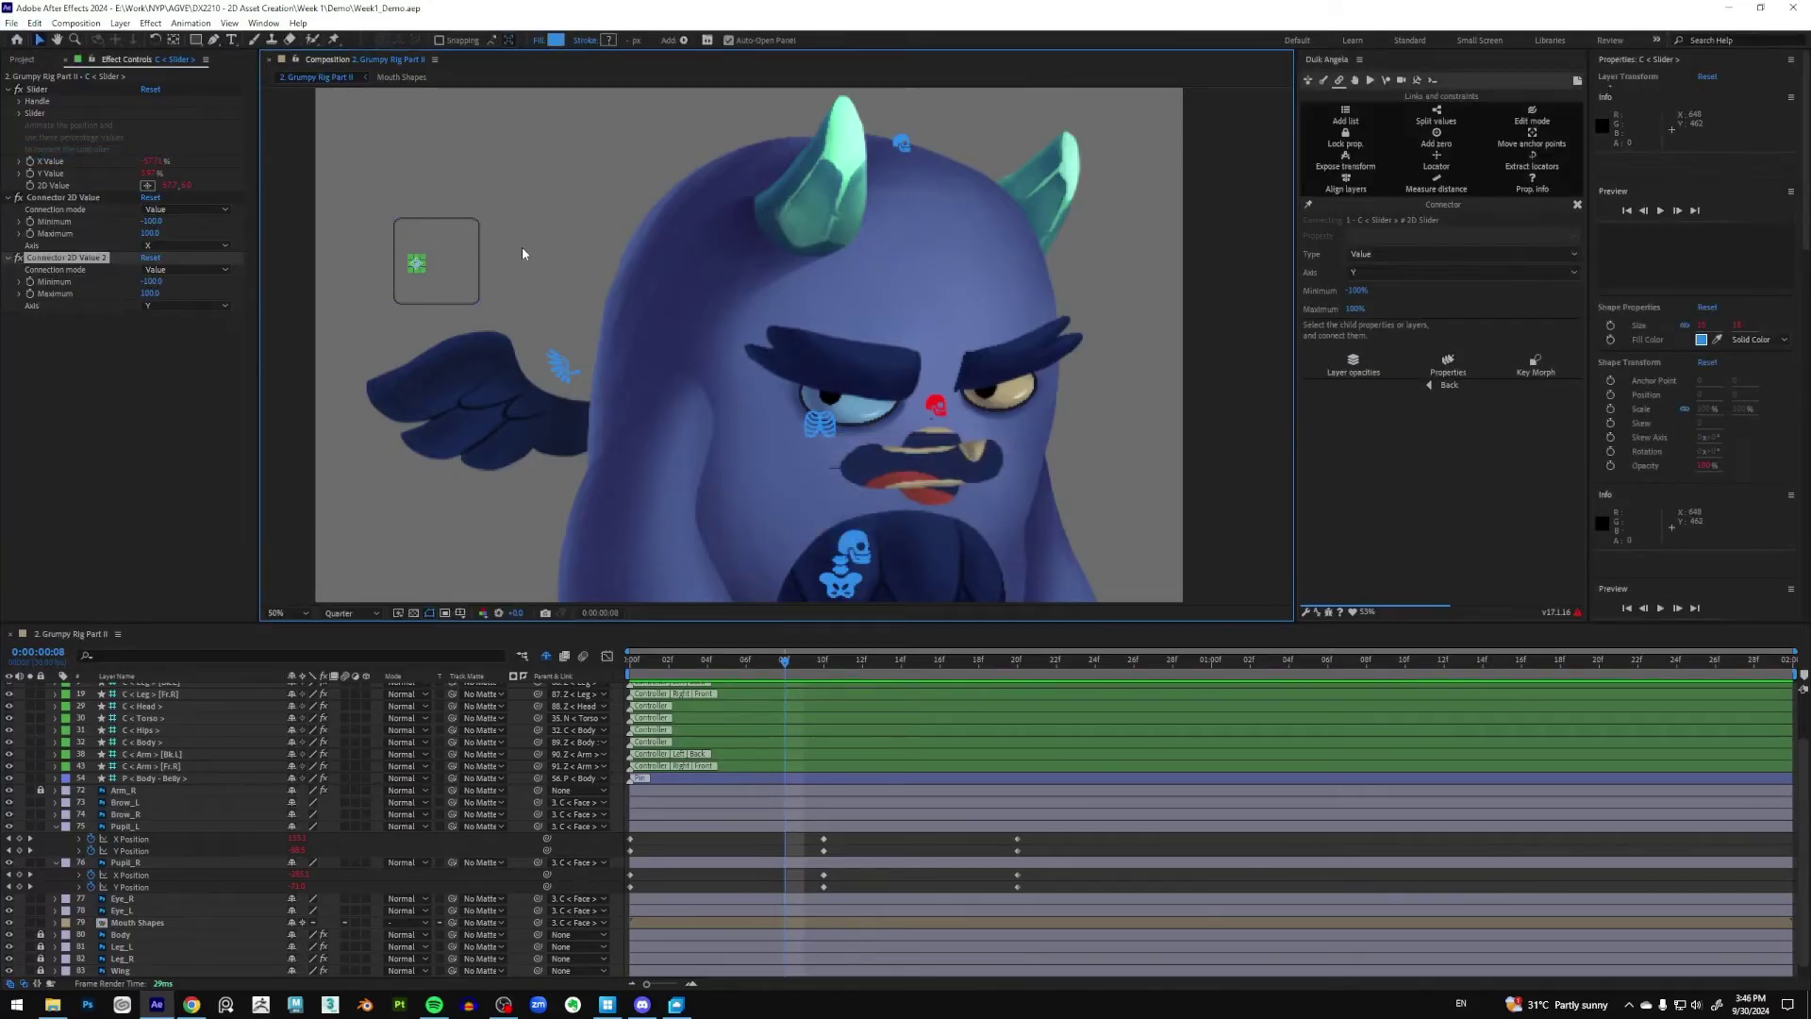
{"action": "left_click", "coordinate": [478, 253]}
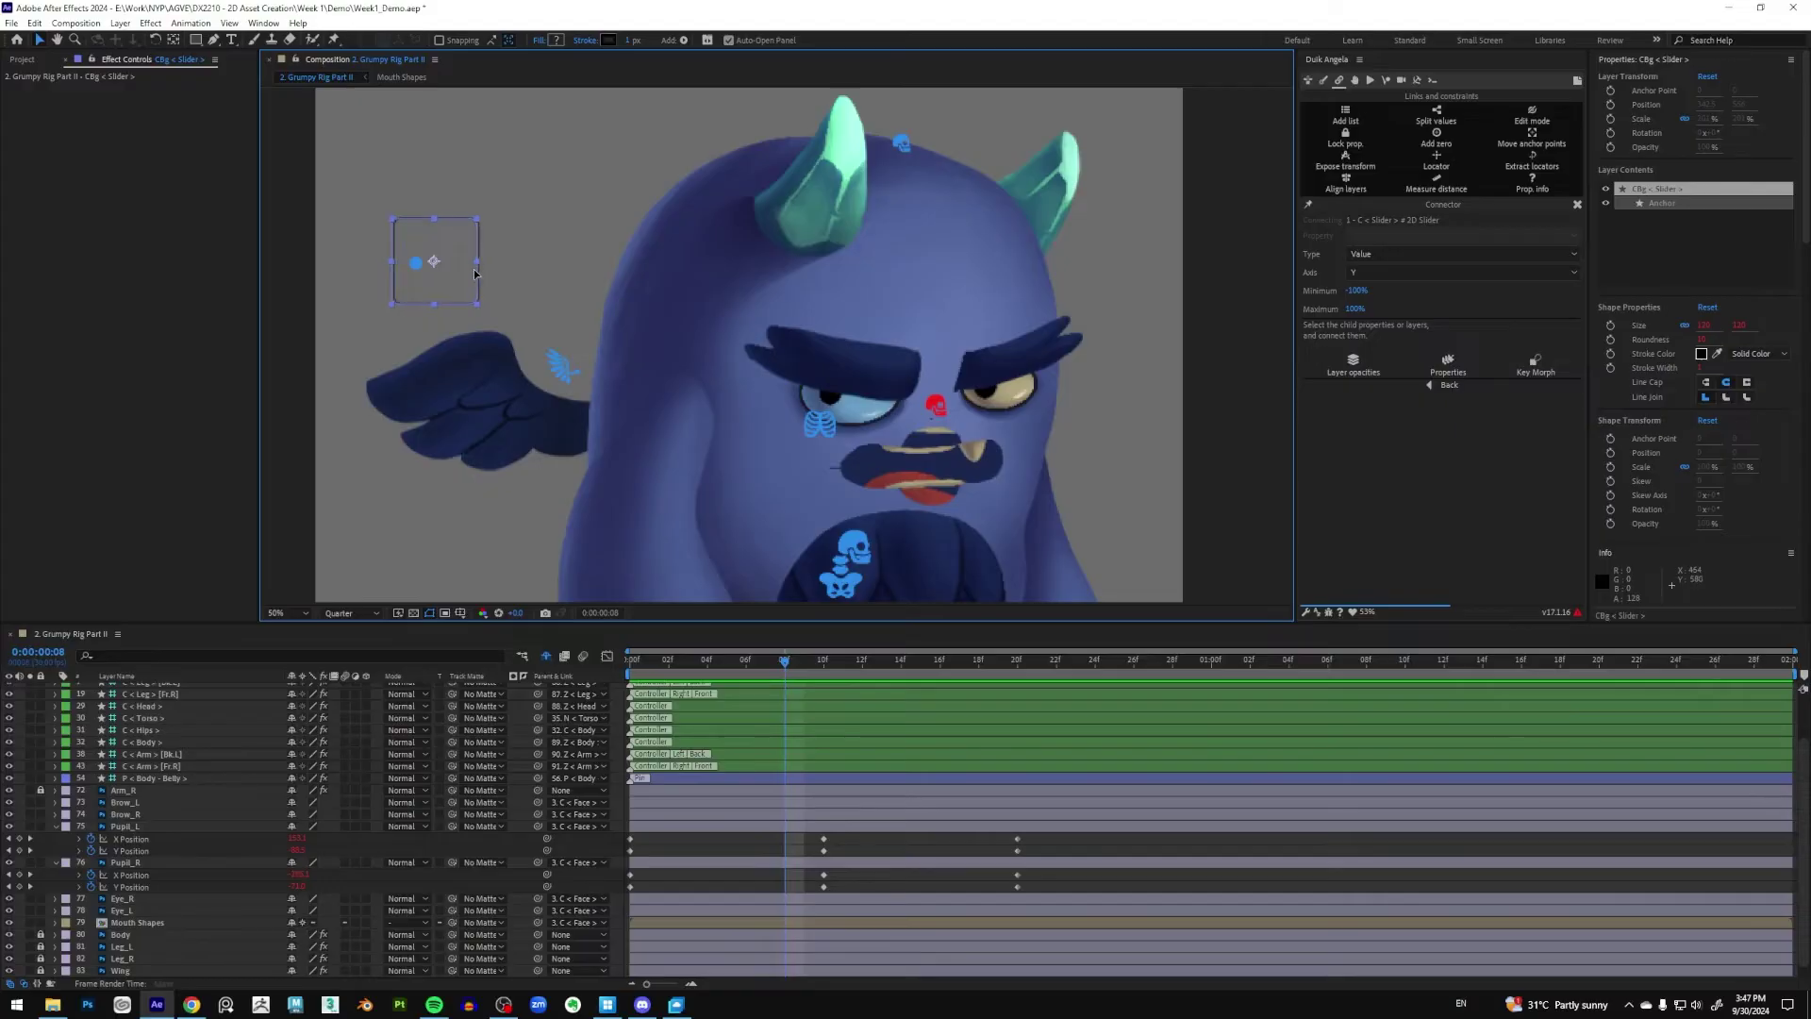
{"action": "left_click_drag", "start_coordinate": [478, 272], "coordinate": [436, 271]}
{"action": "left_click", "coordinate": [517, 250]}
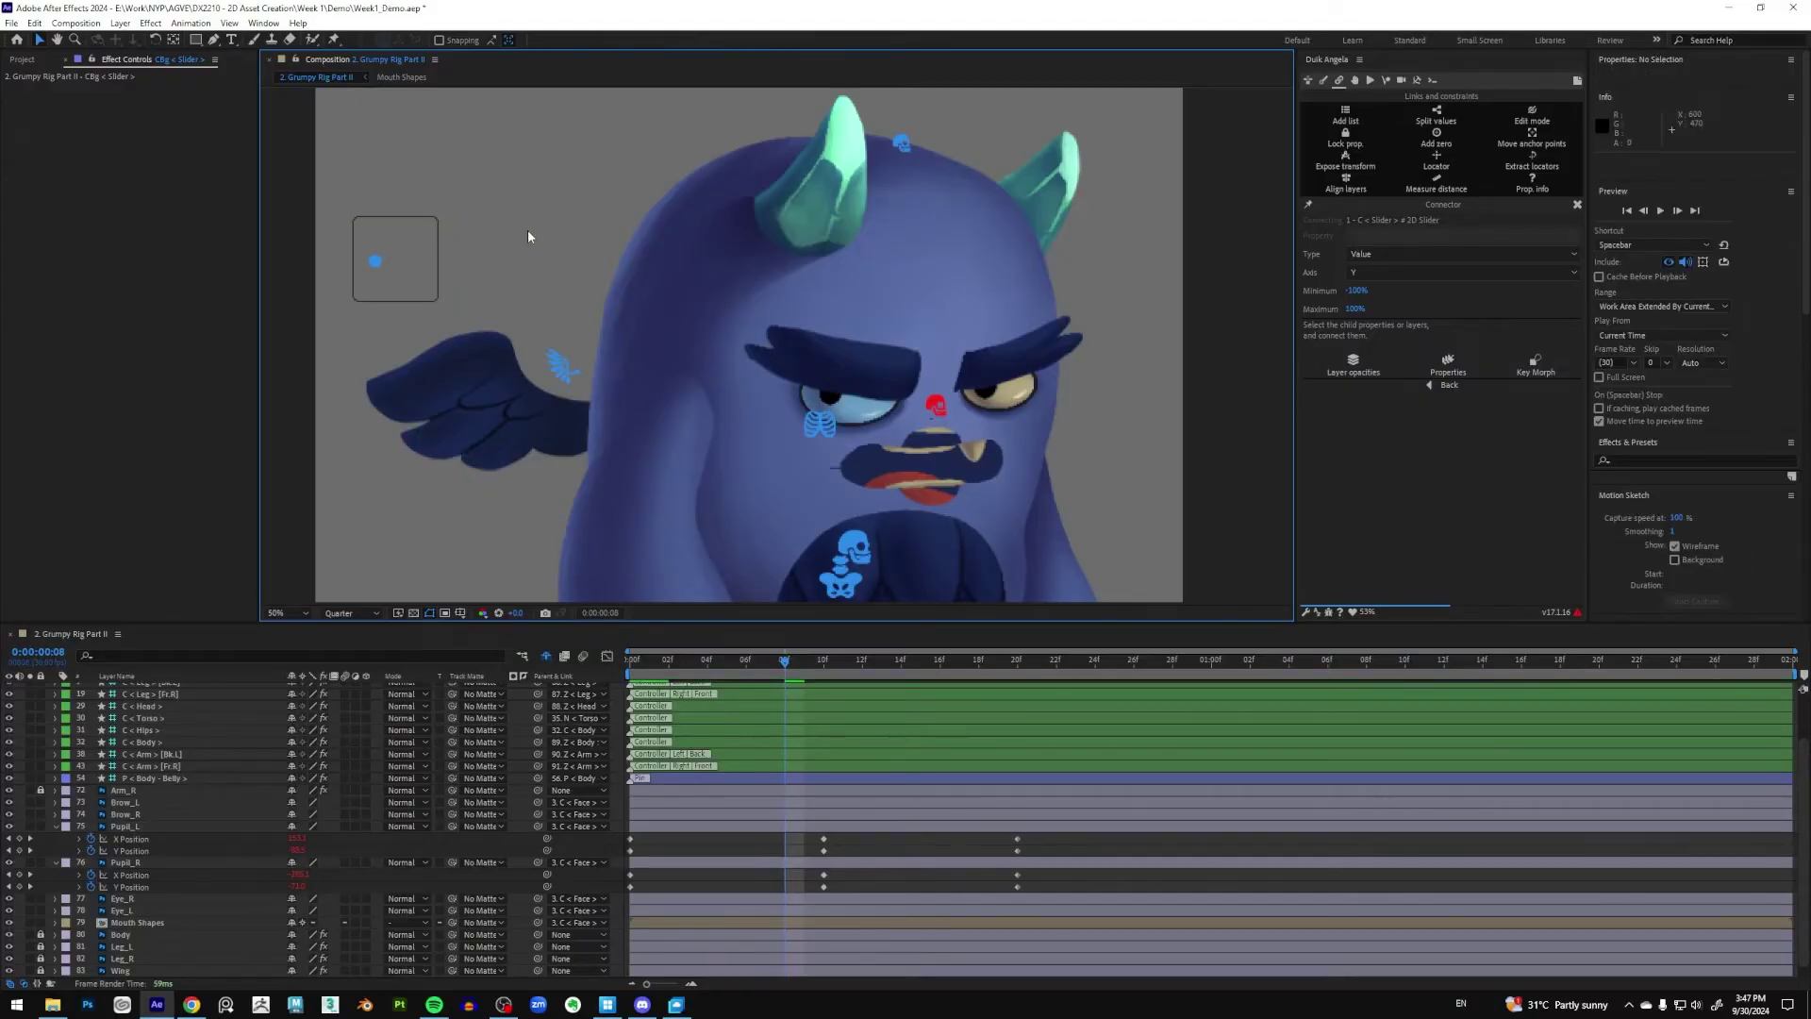
{"action": "left_click_drag", "start_coordinate": [528, 231], "coordinate": [526, 292]}
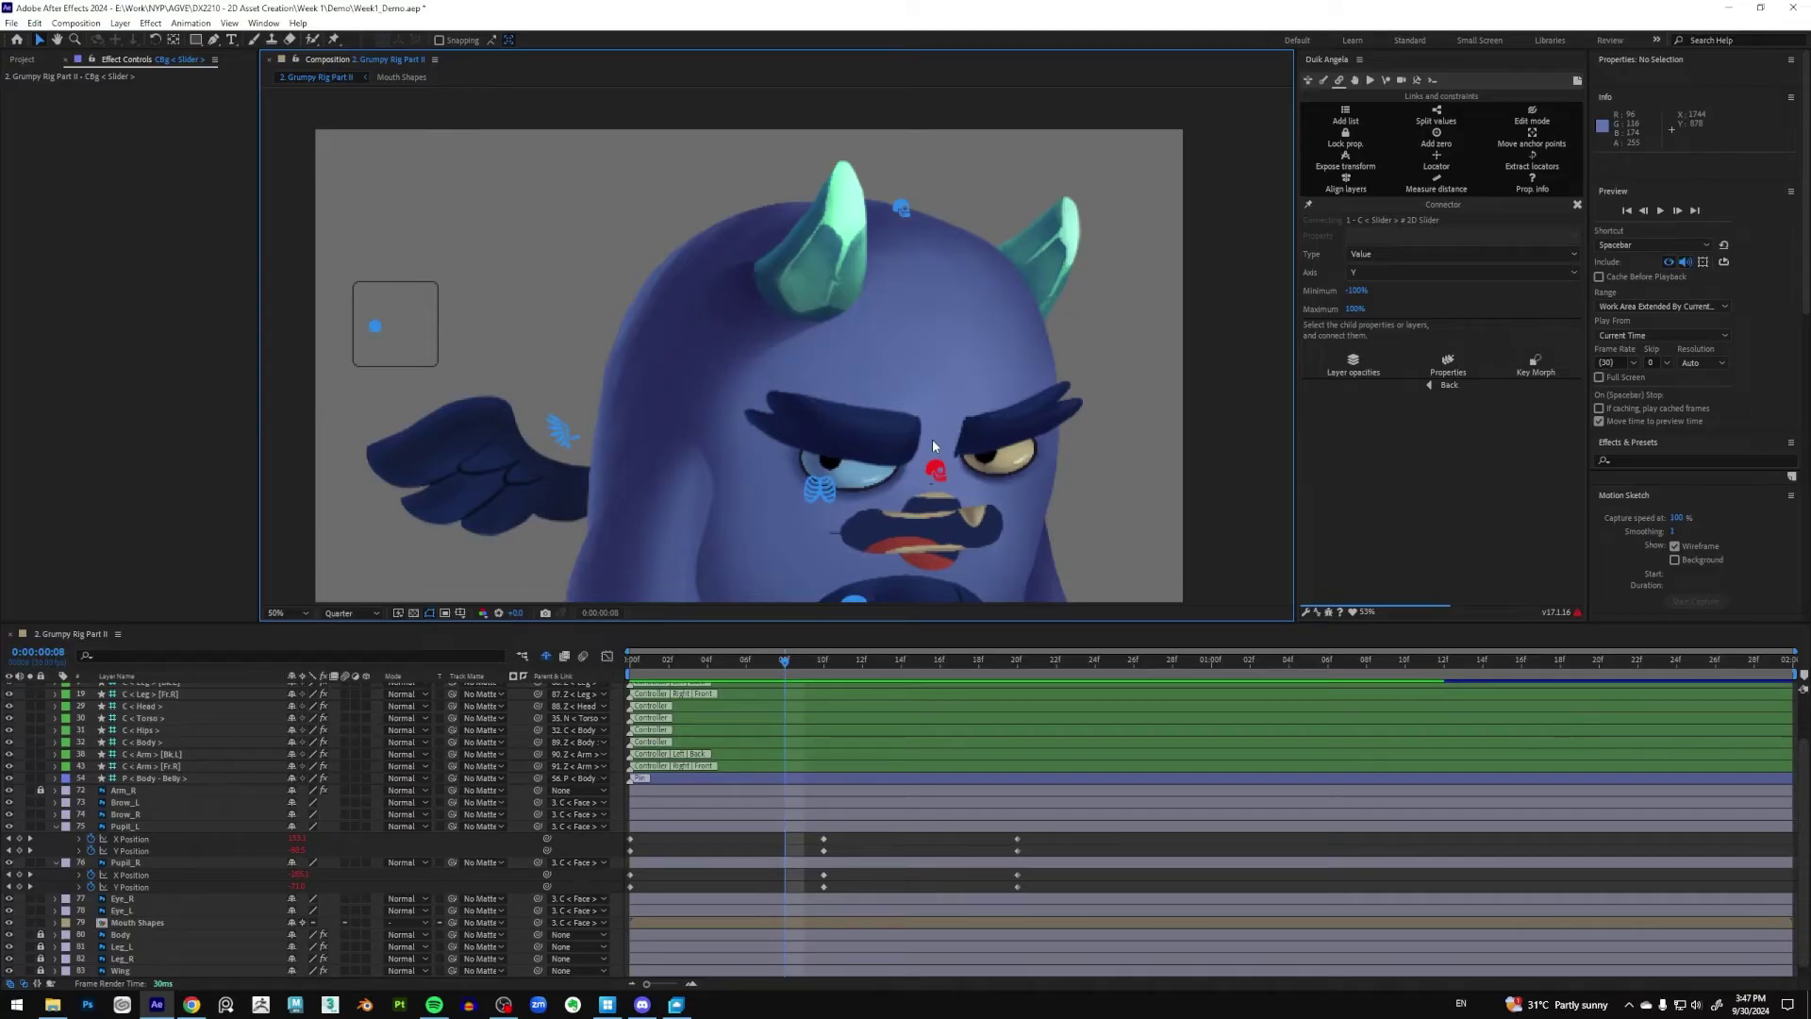
Collapse the X and Y Position properties of the Pupil_L and Pupil_R layers and clear the selection
{"action": "left_click", "coordinate": [126, 827]}
{"action": "left_click", "coordinate": [56, 827]}
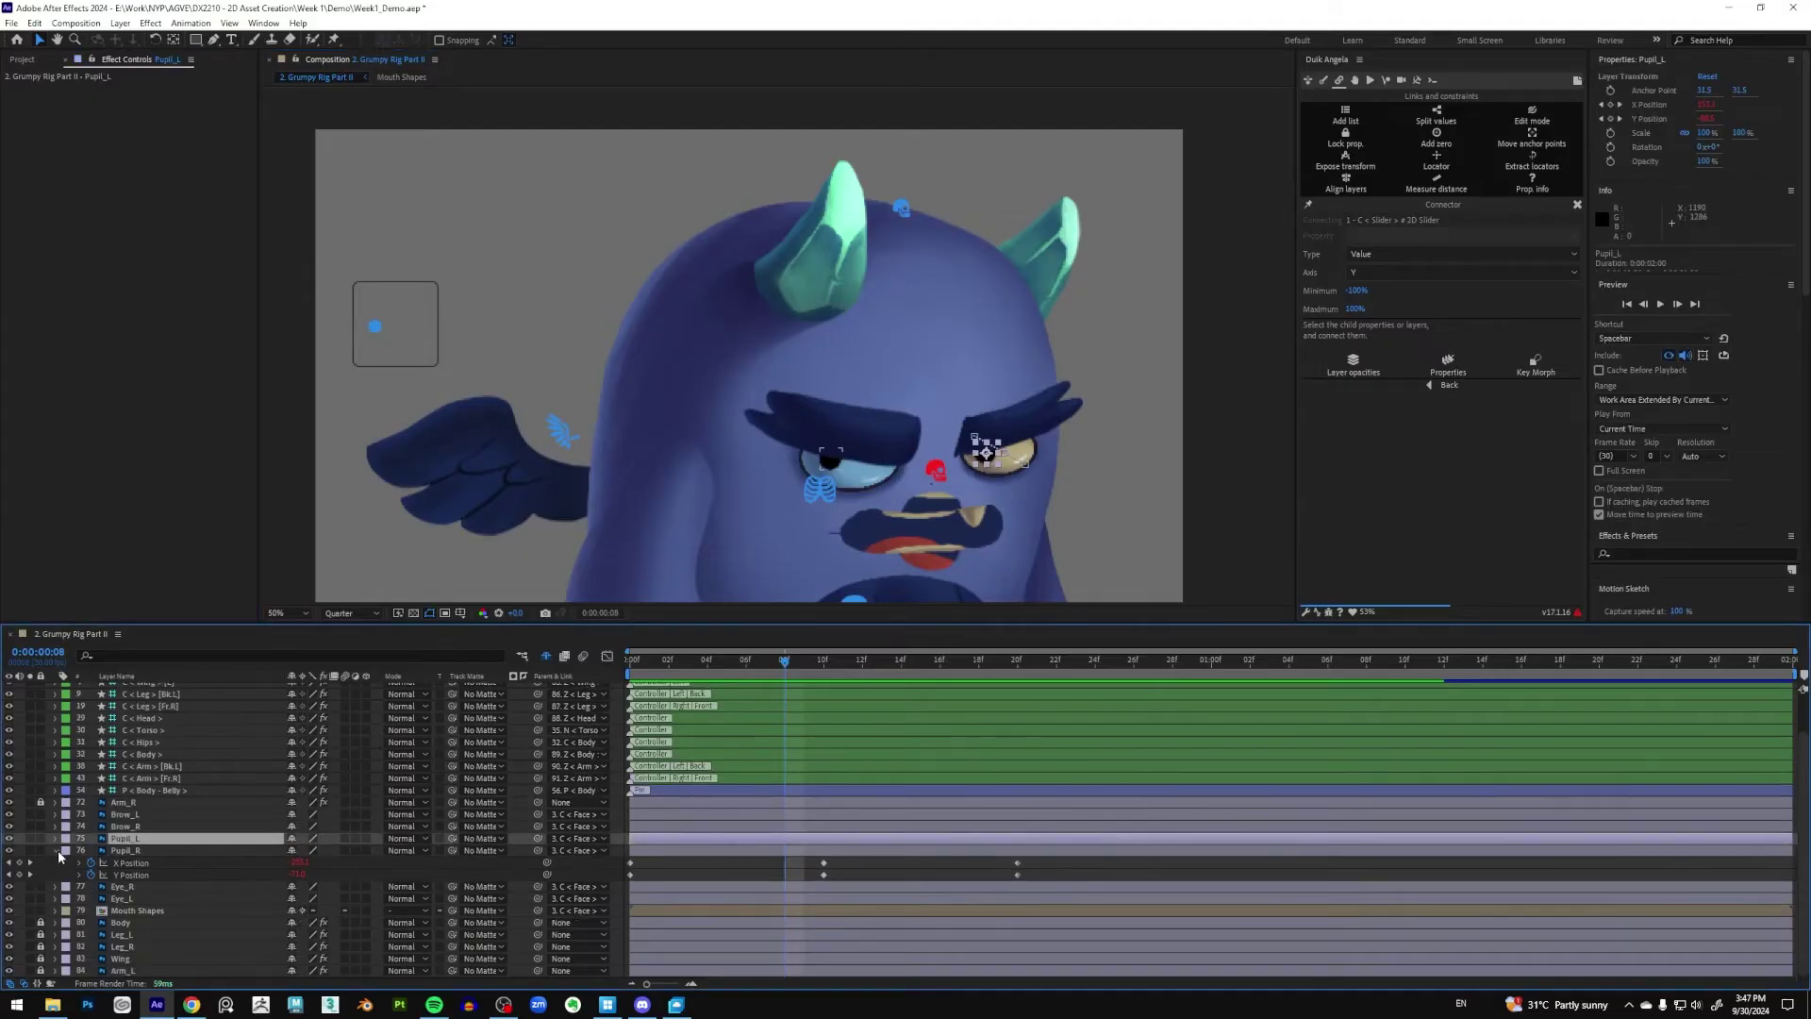
{"action": "left_click", "coordinate": [56, 851]}
{"action": "left_click", "coordinate": [139, 874]}
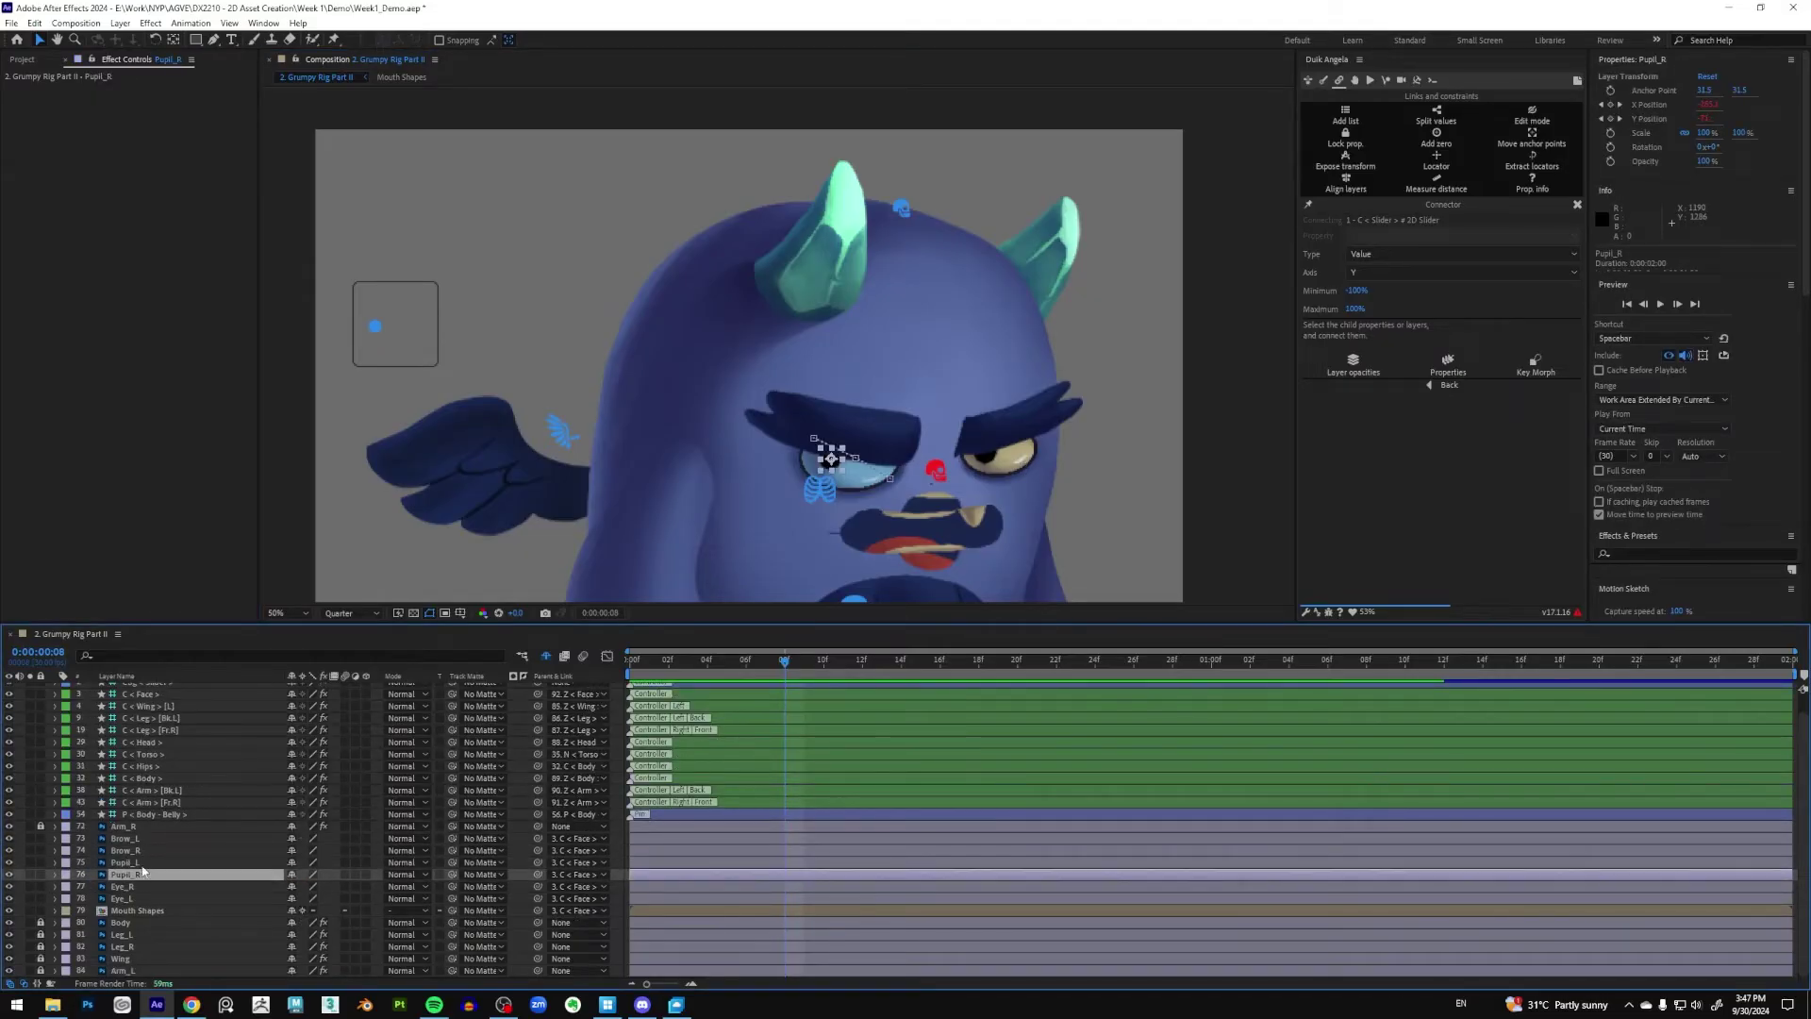
{"action": "left_click", "coordinate": [144, 863]}
{"action": "left_click", "coordinate": [535, 324]}
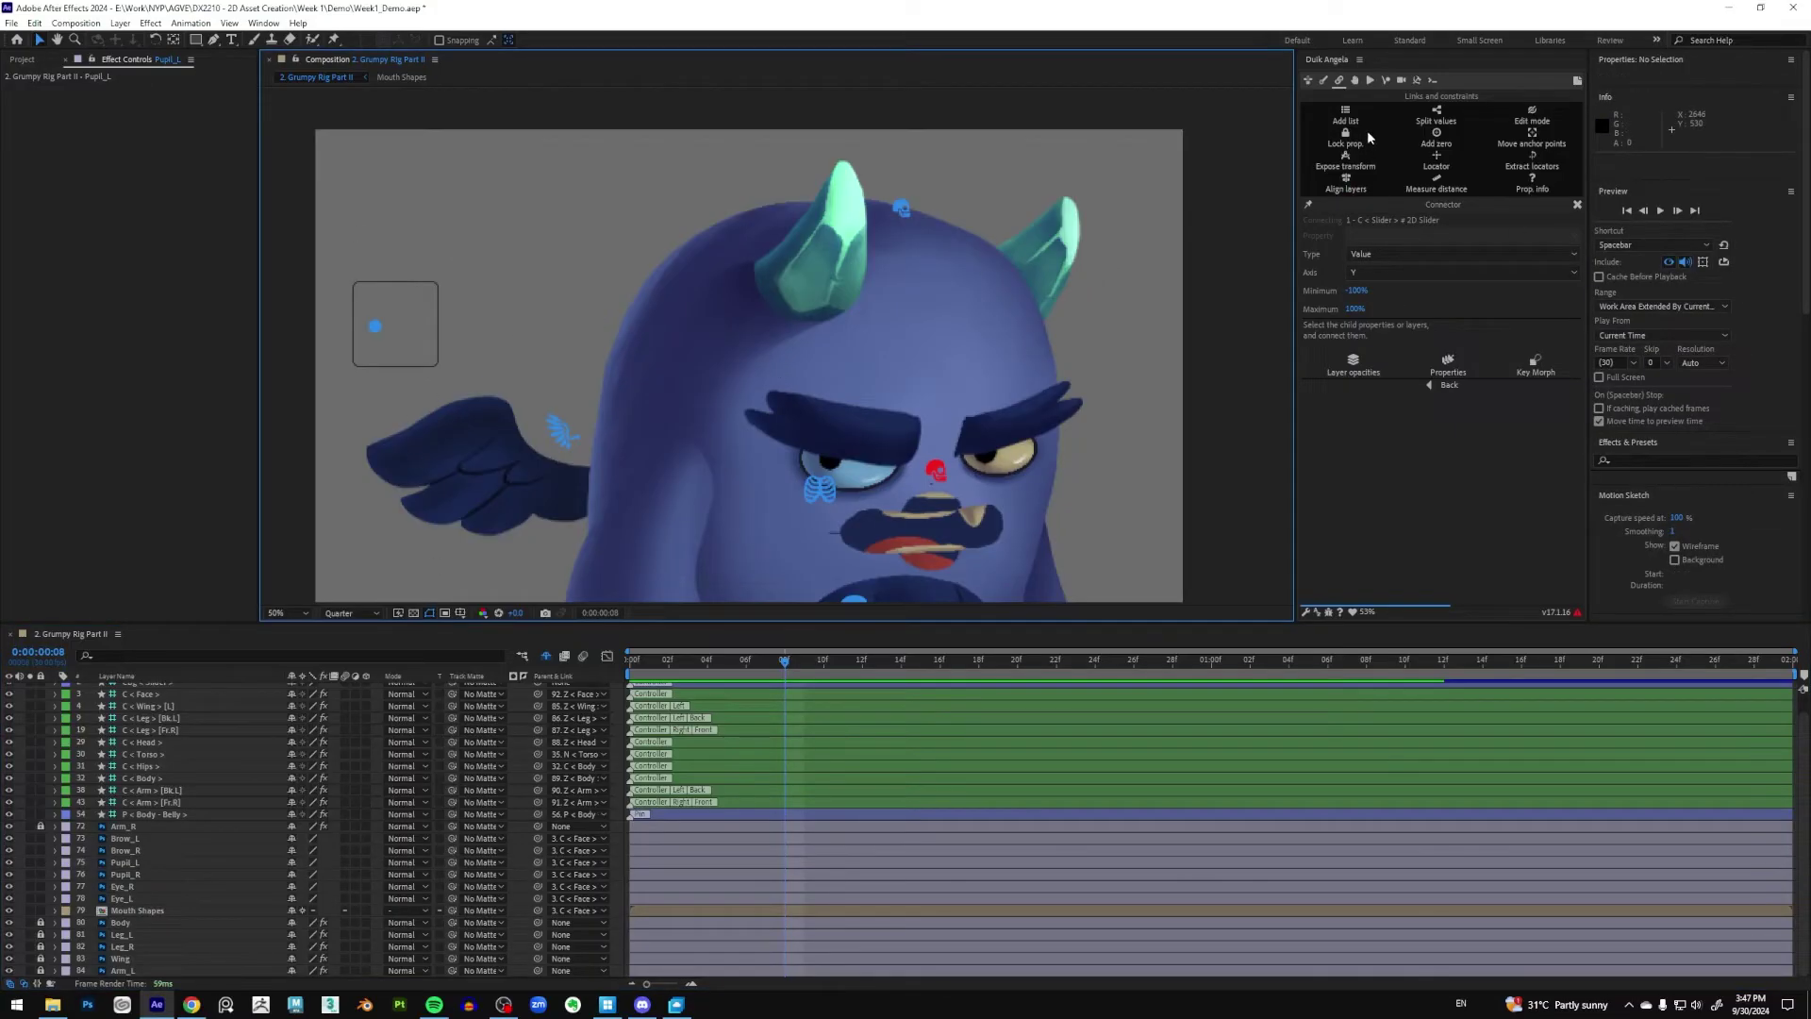
Leave the current connector setup and create a new single-axis Slider control with the Duik Connector
{"action": "left_click", "coordinate": [1578, 207]}
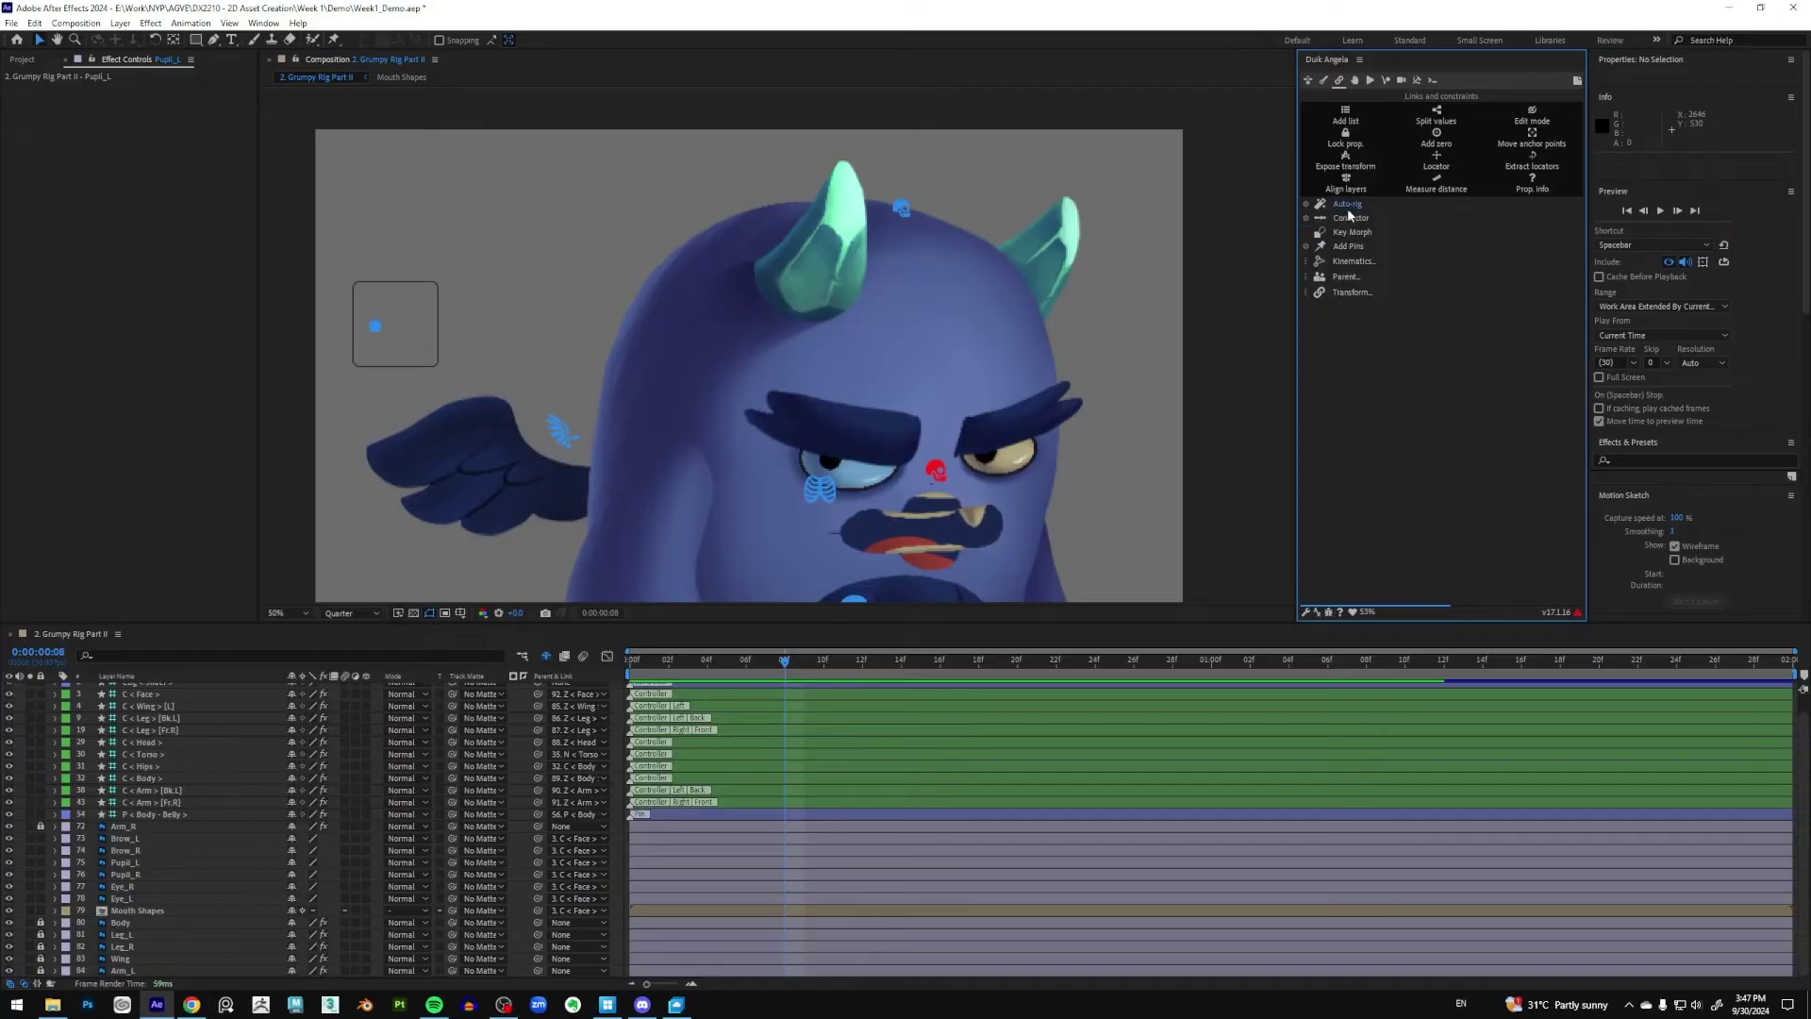
{"action": "left_click", "coordinate": [1305, 218]}
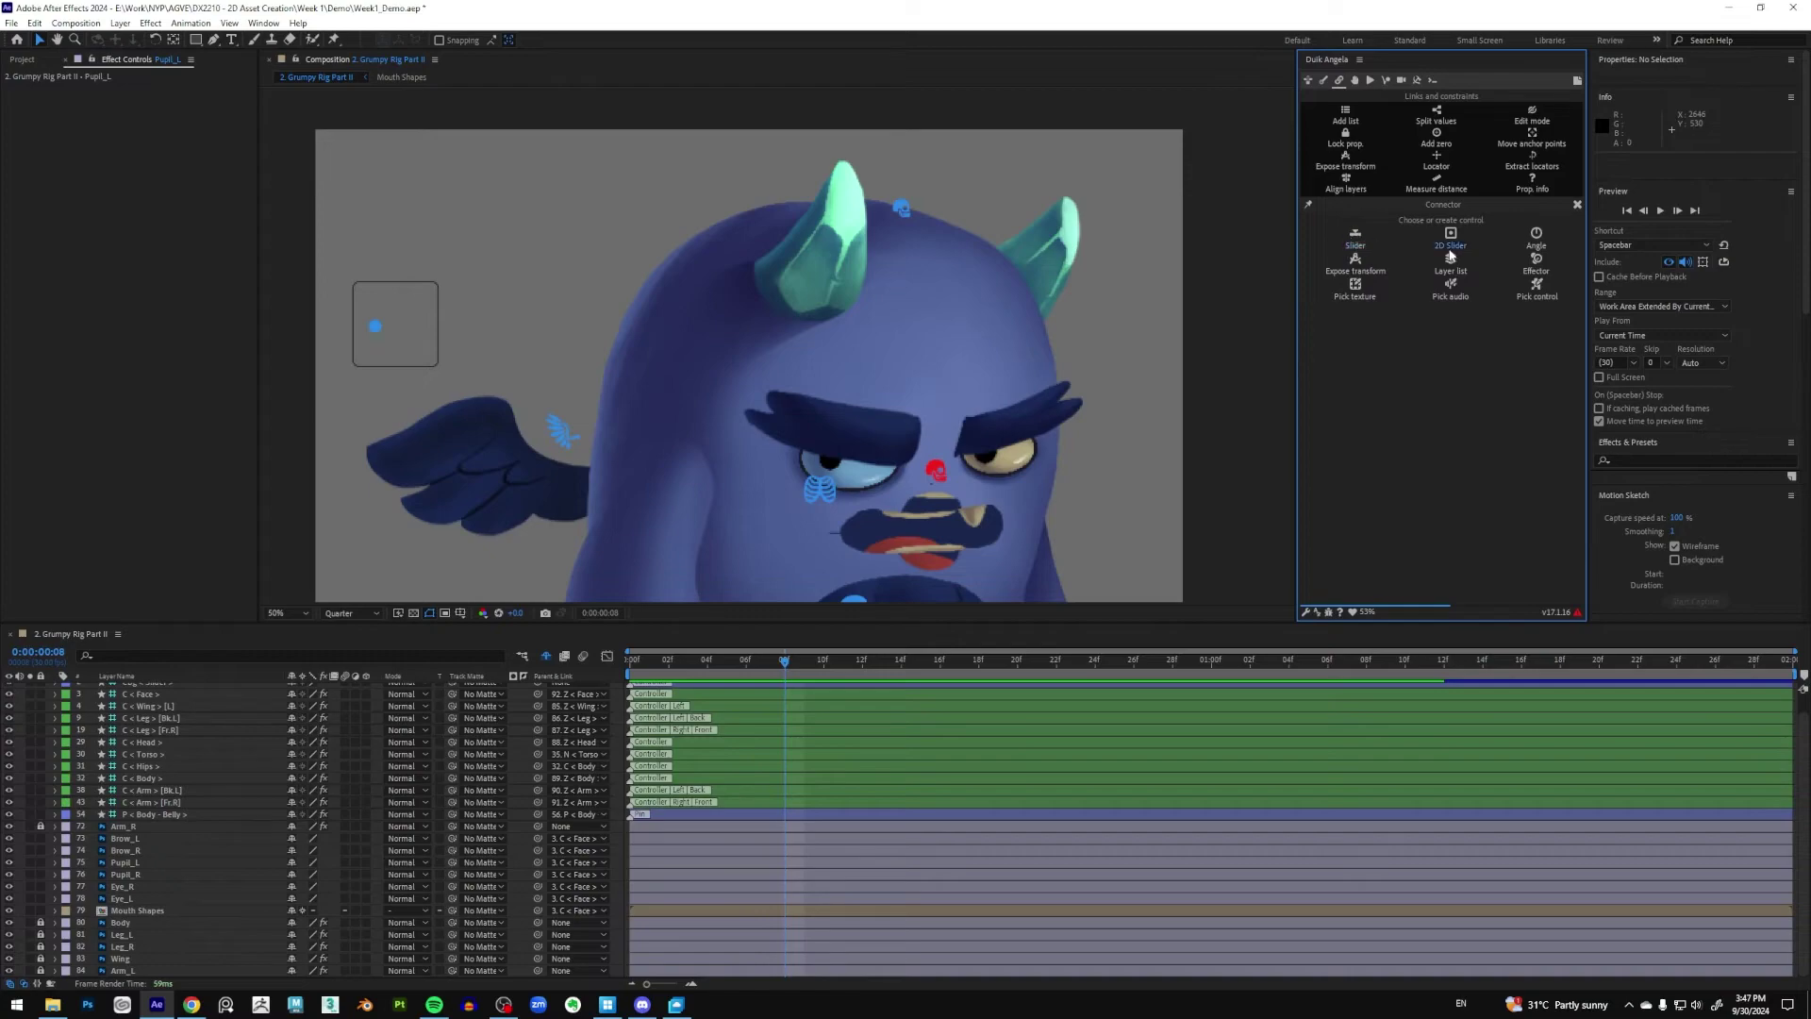
{"action": "left_click", "coordinate": [1354, 237]}
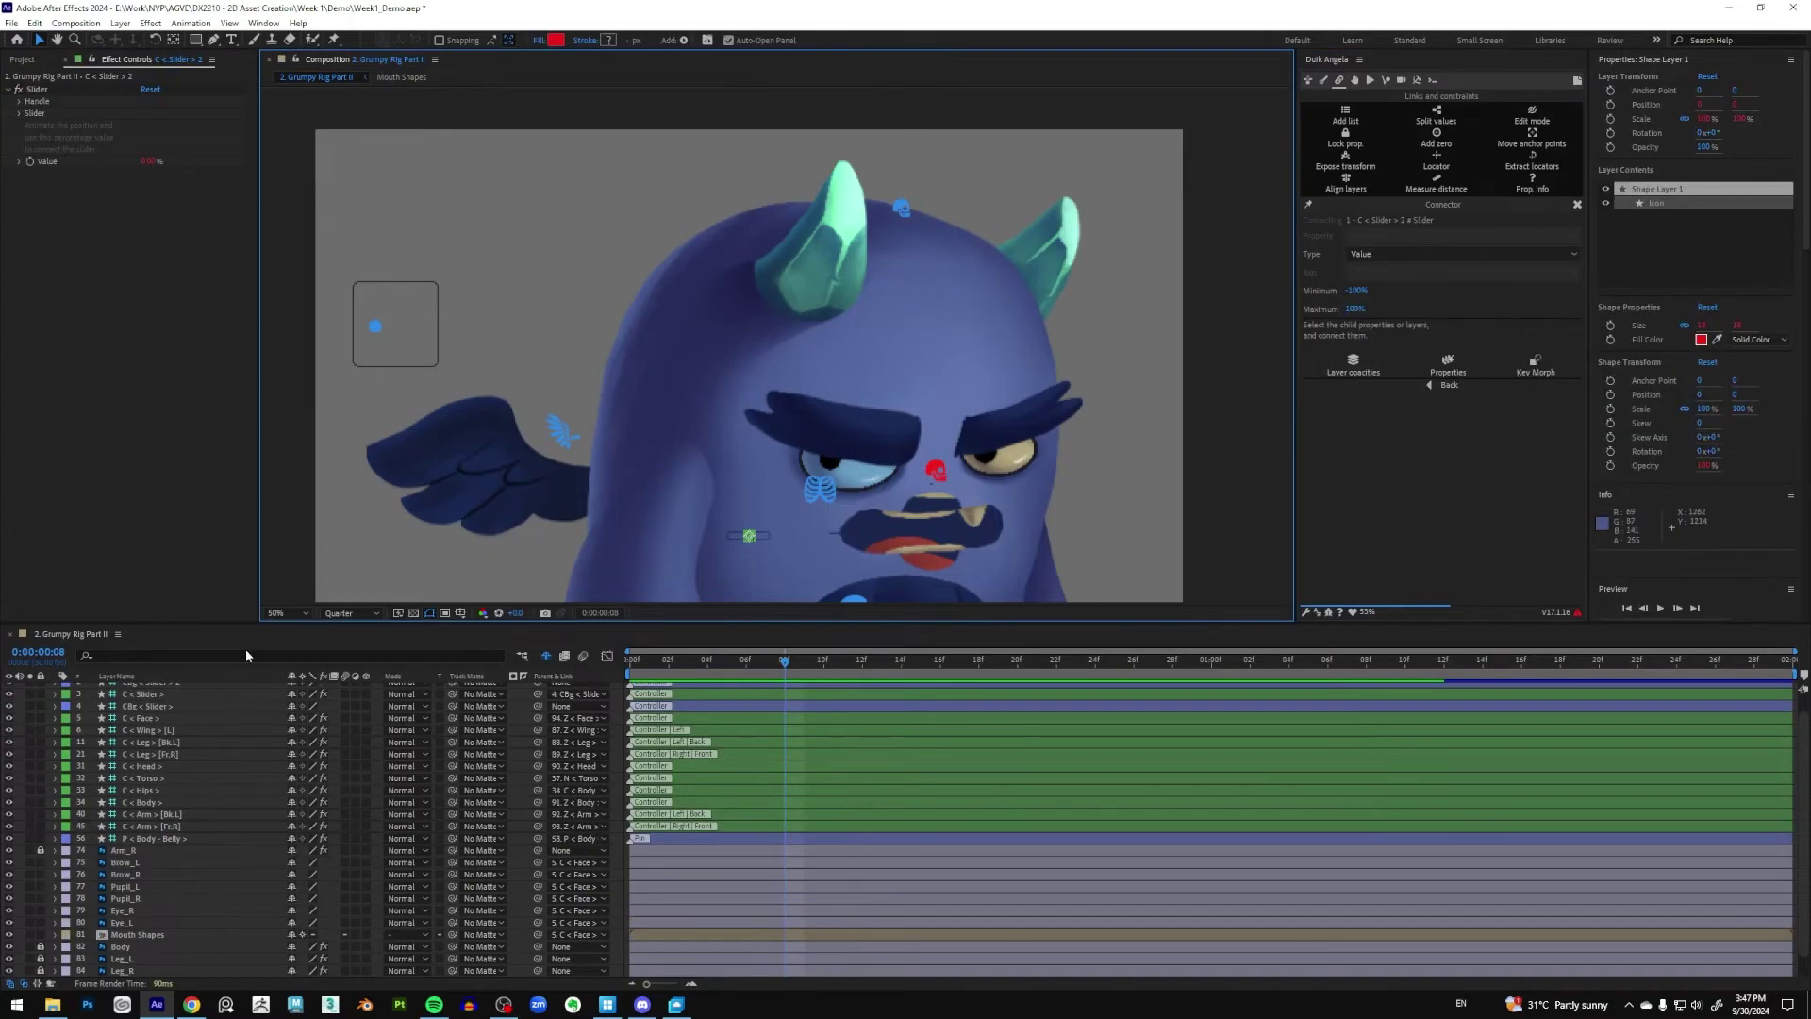
Move the new slider's background layer, CBg < Slider > 2, to just above the 2D slider box
{"action": "scroll", "coordinate": [230, 748], "scroll_direction": "up", "scroll_amount": 2}
{"action": "left_click", "coordinate": [166, 700]}
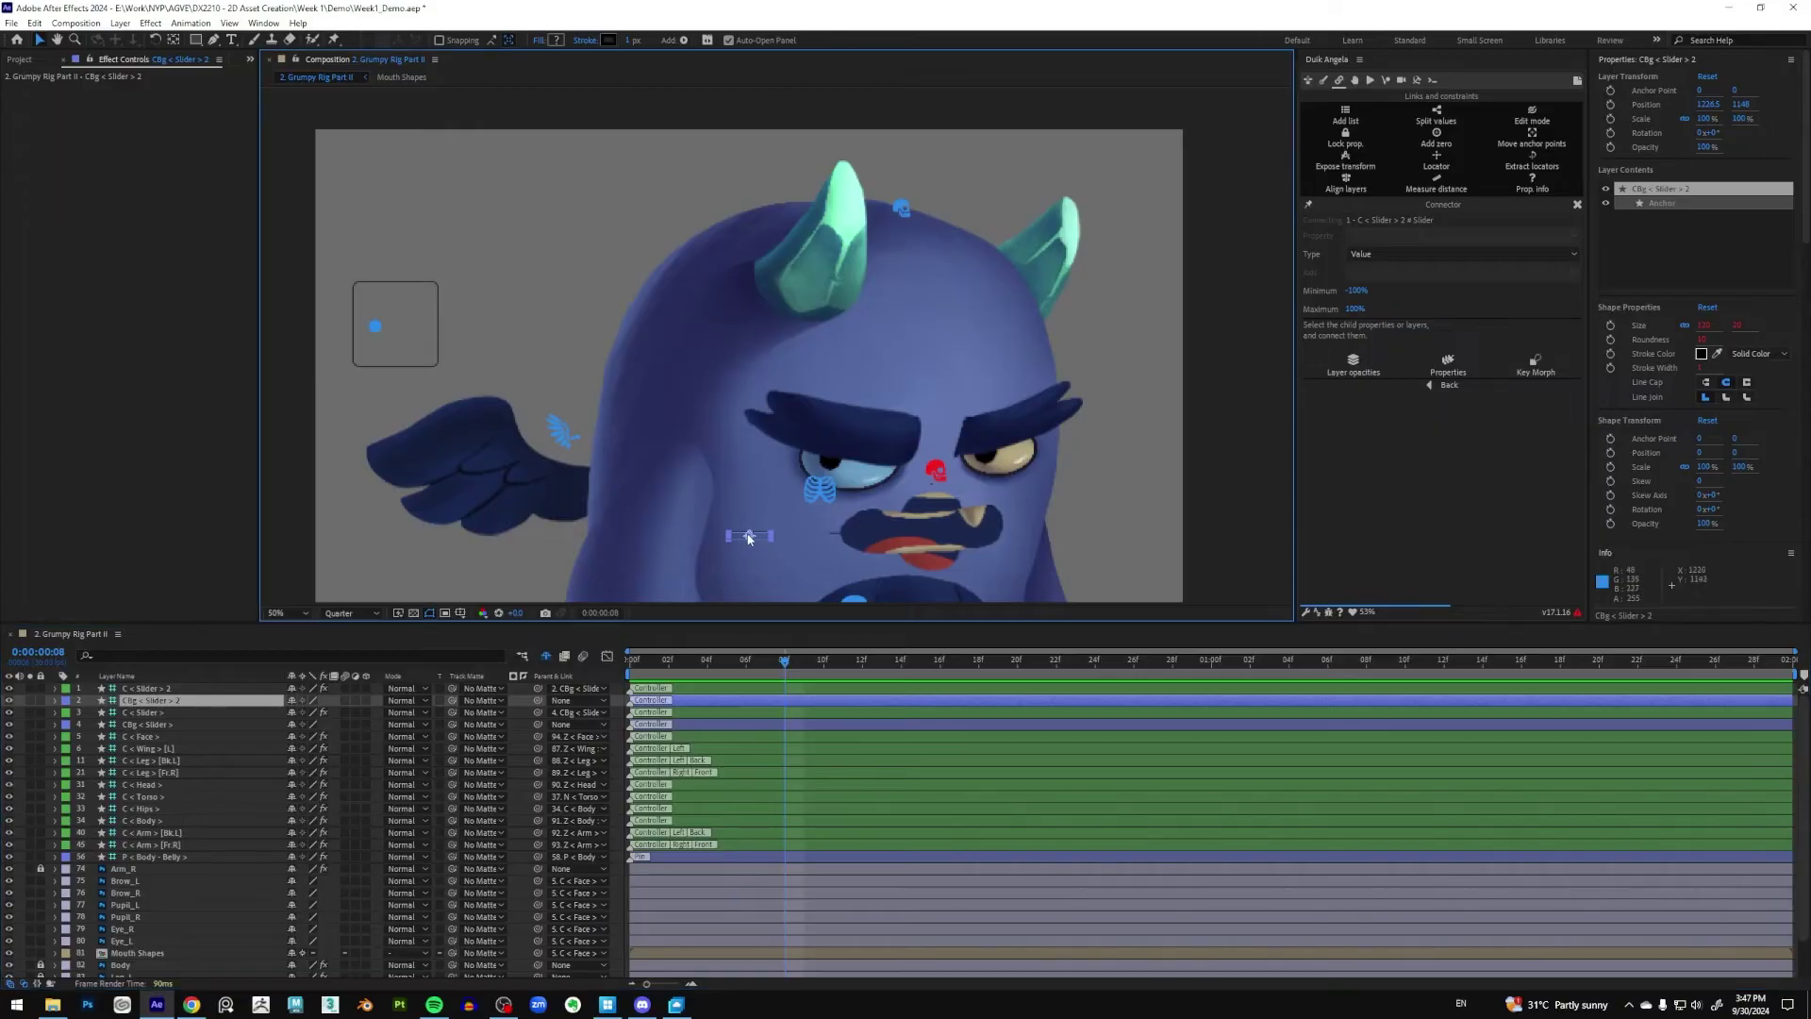
{"action": "left_click_drag", "start_coordinate": [749, 536], "coordinate": [655, 459]}
{"action": "left_click_drag", "start_coordinate": [507, 322], "coordinate": [925, 372]}
{"action": "key", "text": "slash"}
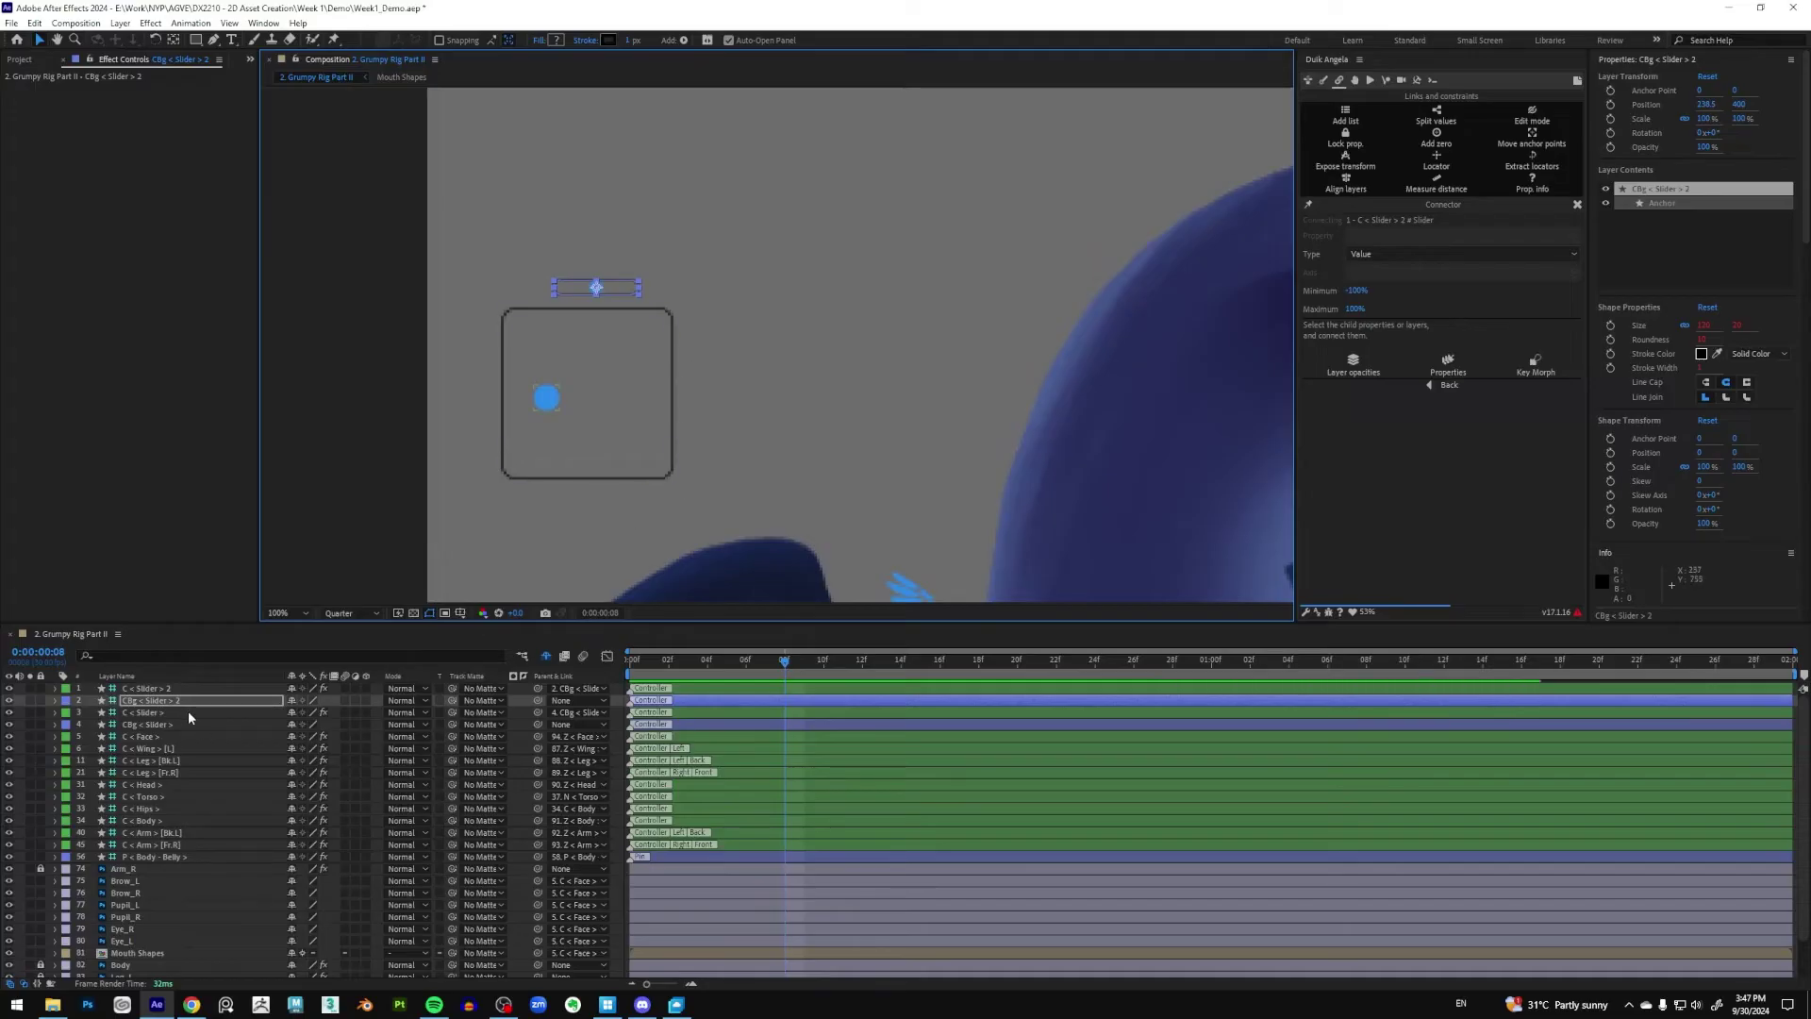
Scale CBg < Slider > 2 to about 201% and align it above the 2D slider box
{"action": "key", "text": "s"}
{"action": "left_click_drag", "start_coordinate": [304, 712], "coordinate": [376, 705]}
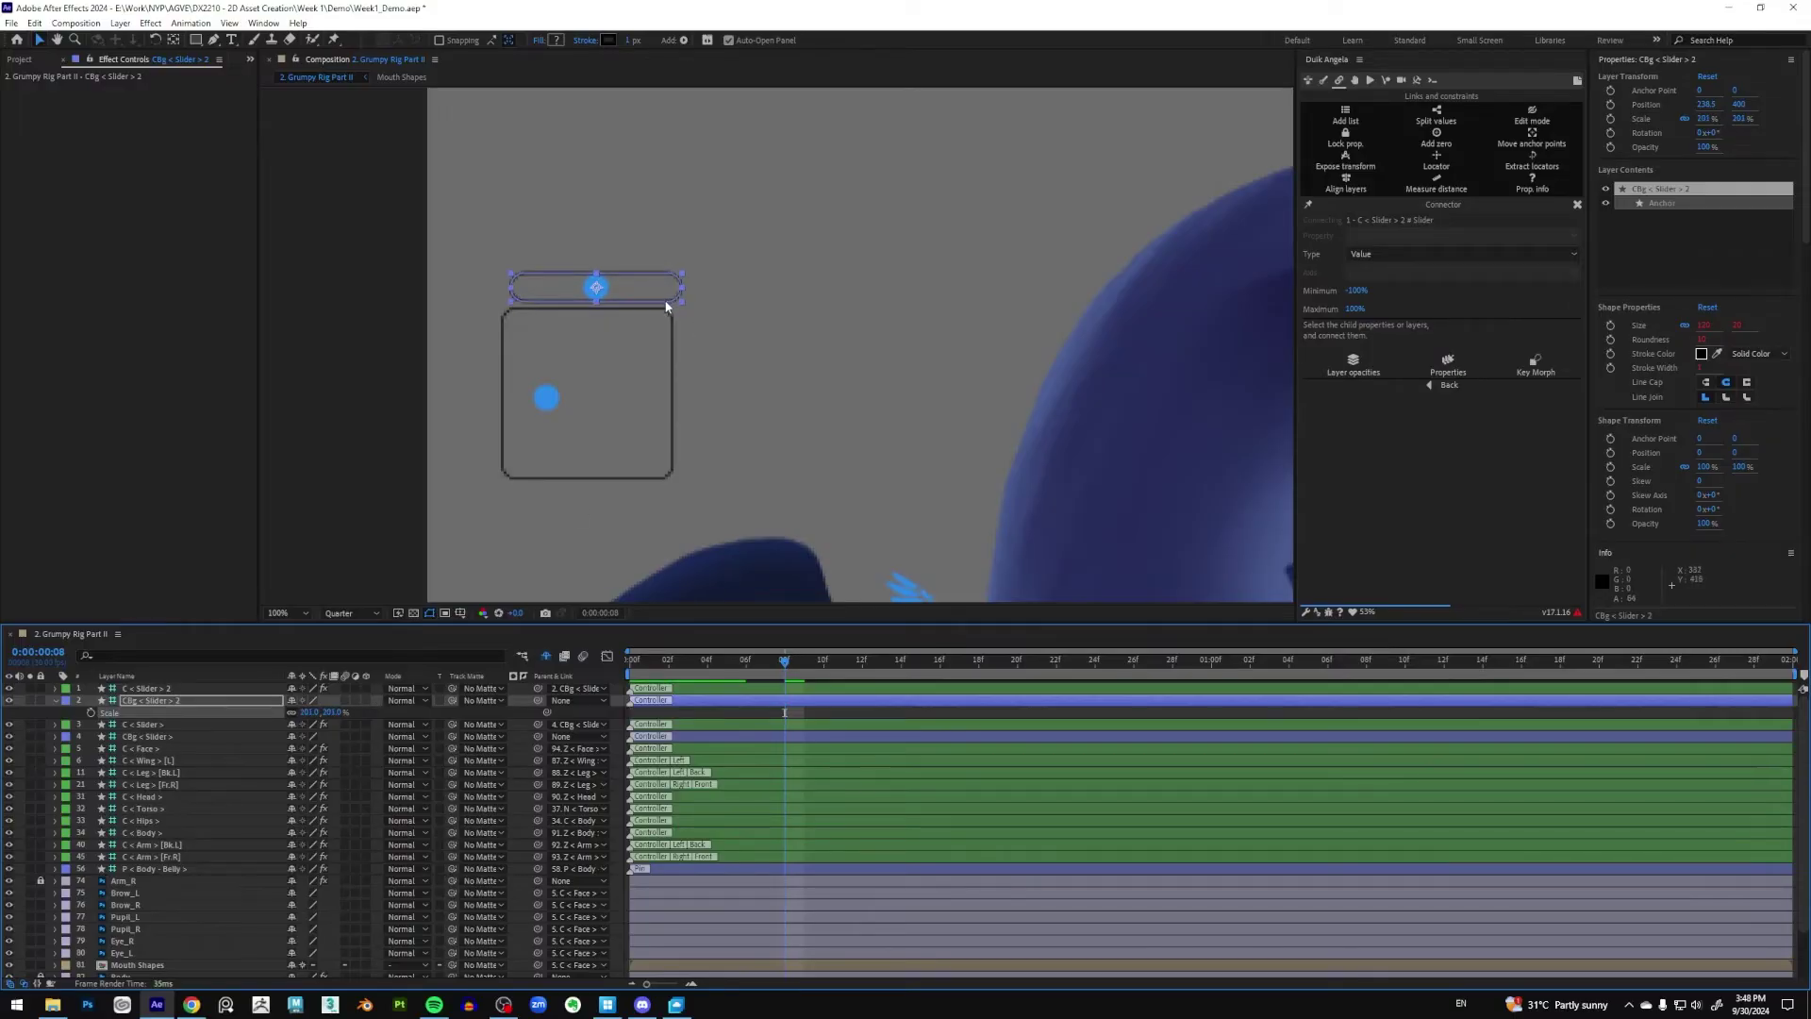
{"action": "left_click_drag", "start_coordinate": [658, 299], "coordinate": [656, 295]}
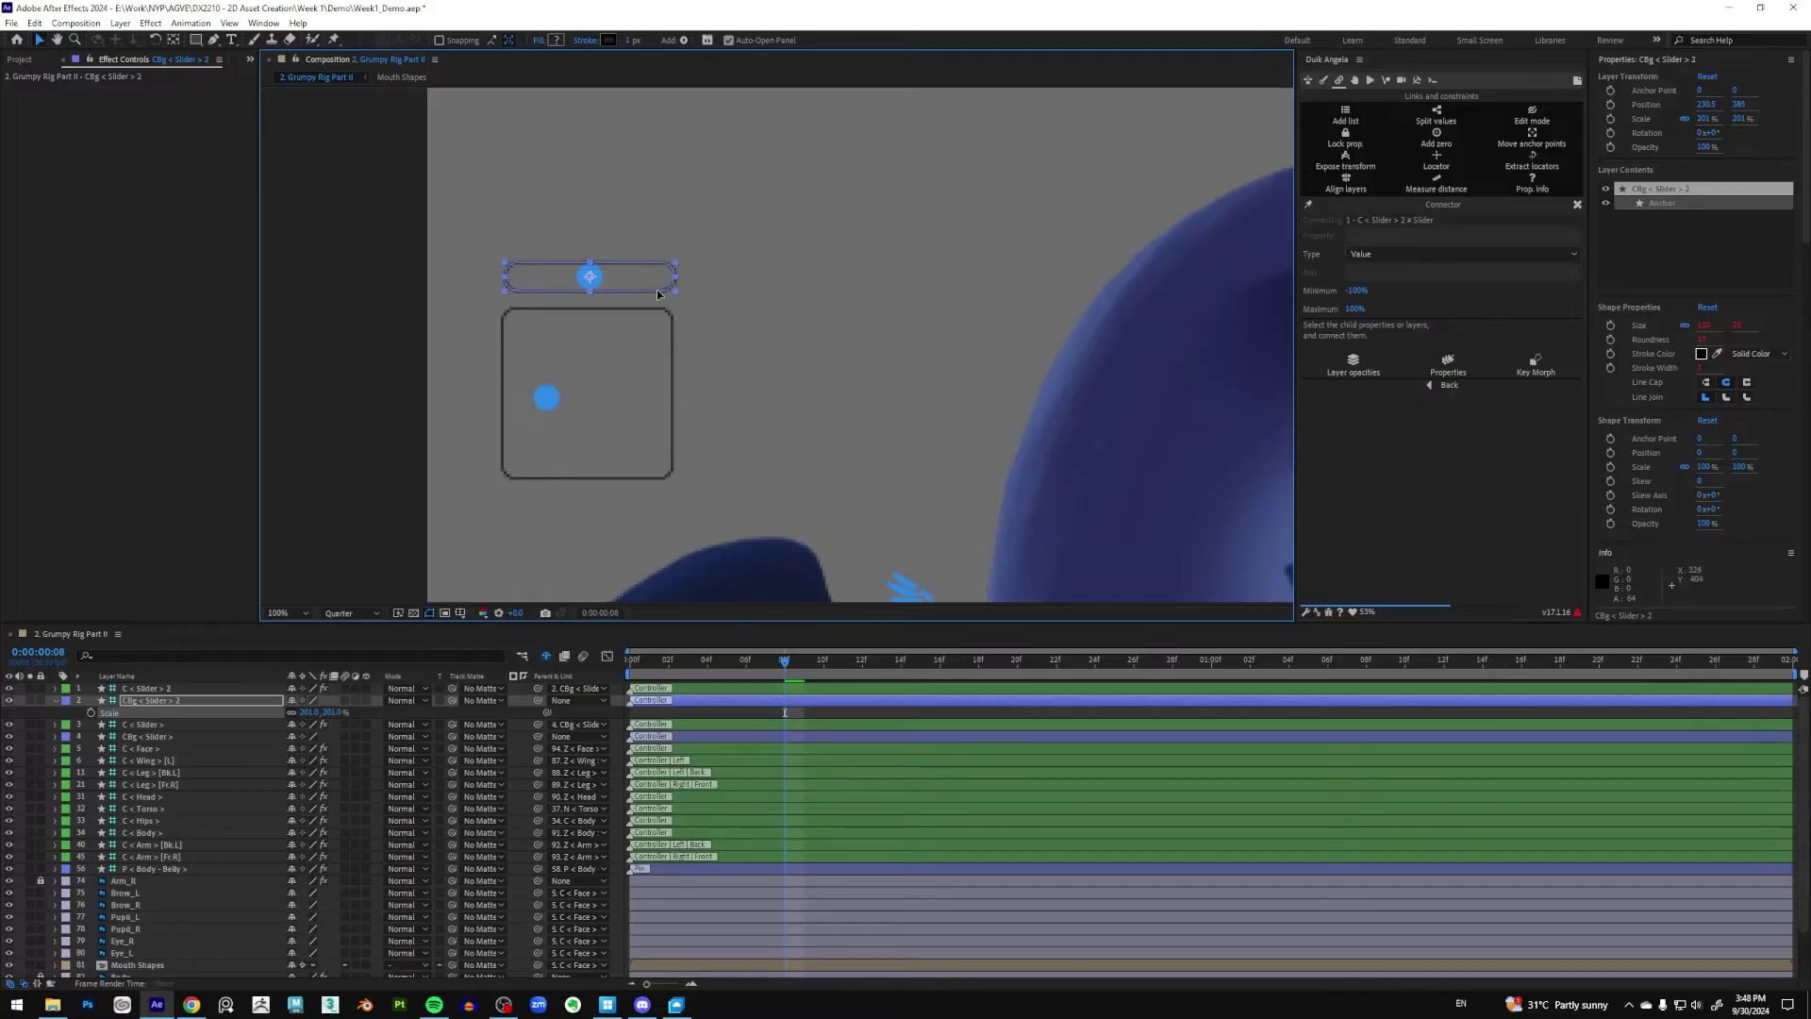
{"action": "left_click", "coordinate": [829, 283]}
{"action": "scroll", "coordinate": [726, 349], "scroll_direction": "down", "scroll_amount": 2}
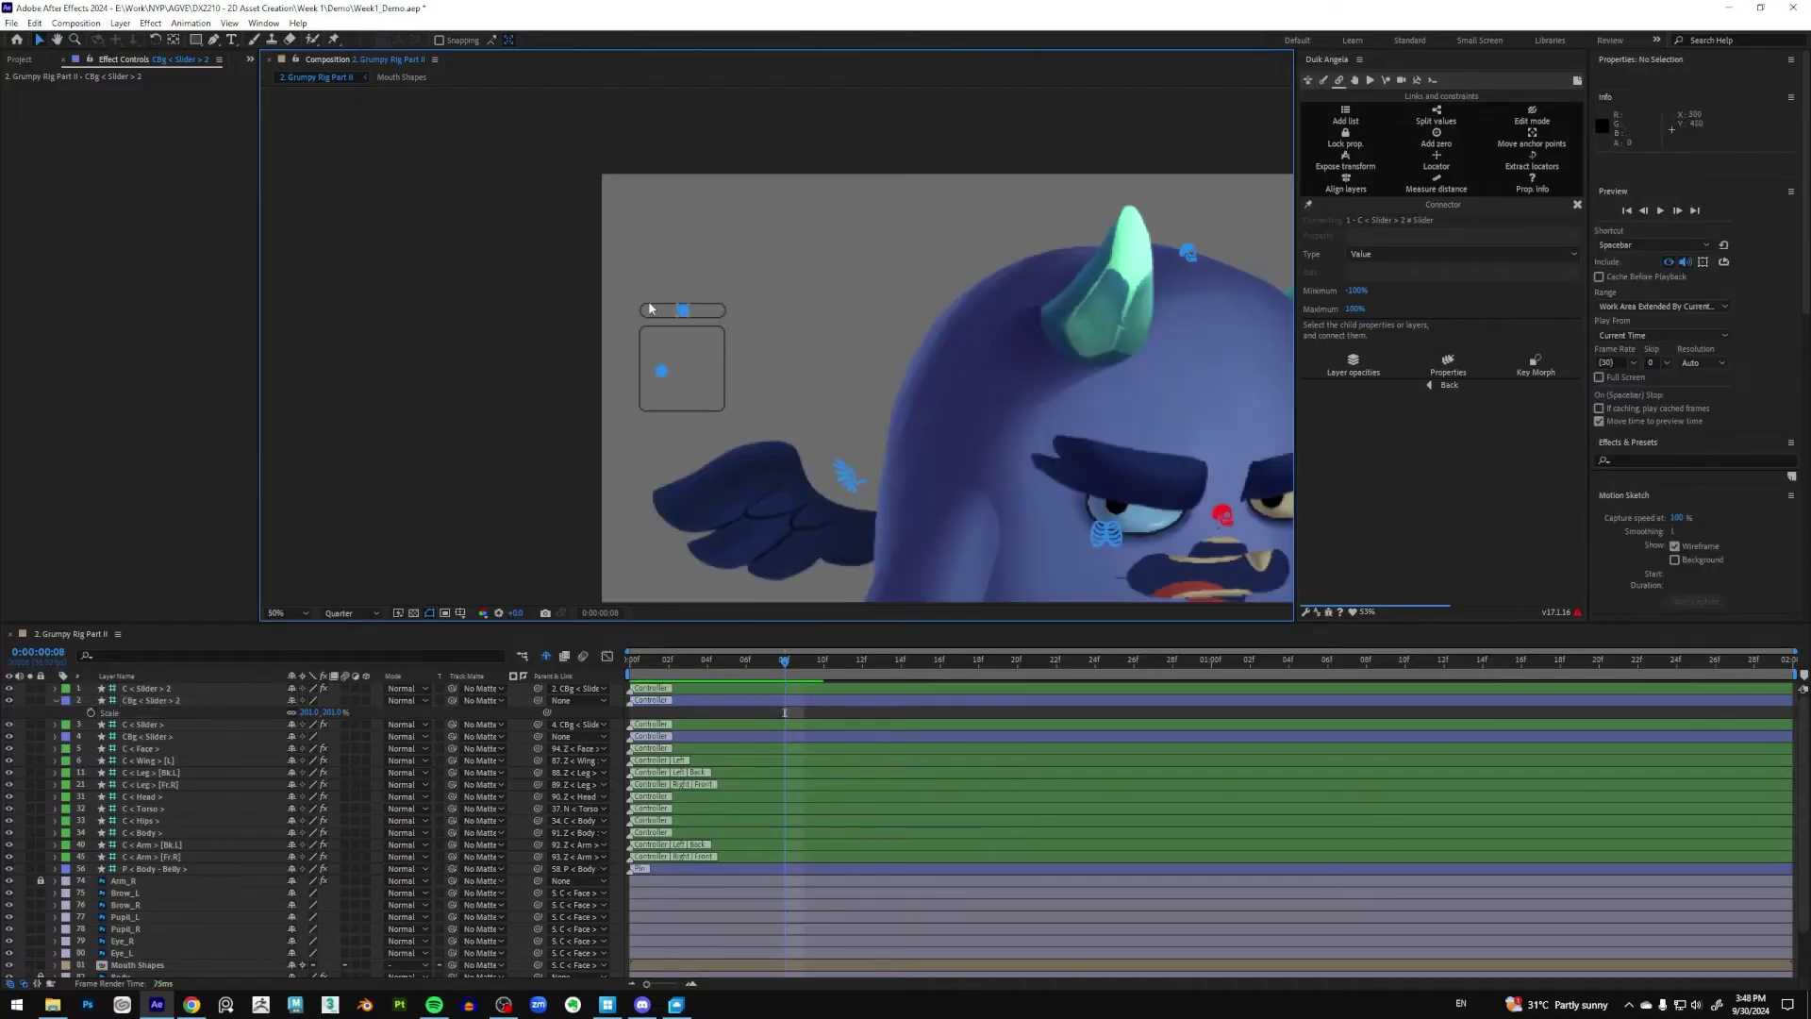
{"action": "left_click_drag", "start_coordinate": [775, 334], "coordinate": [566, 274]}
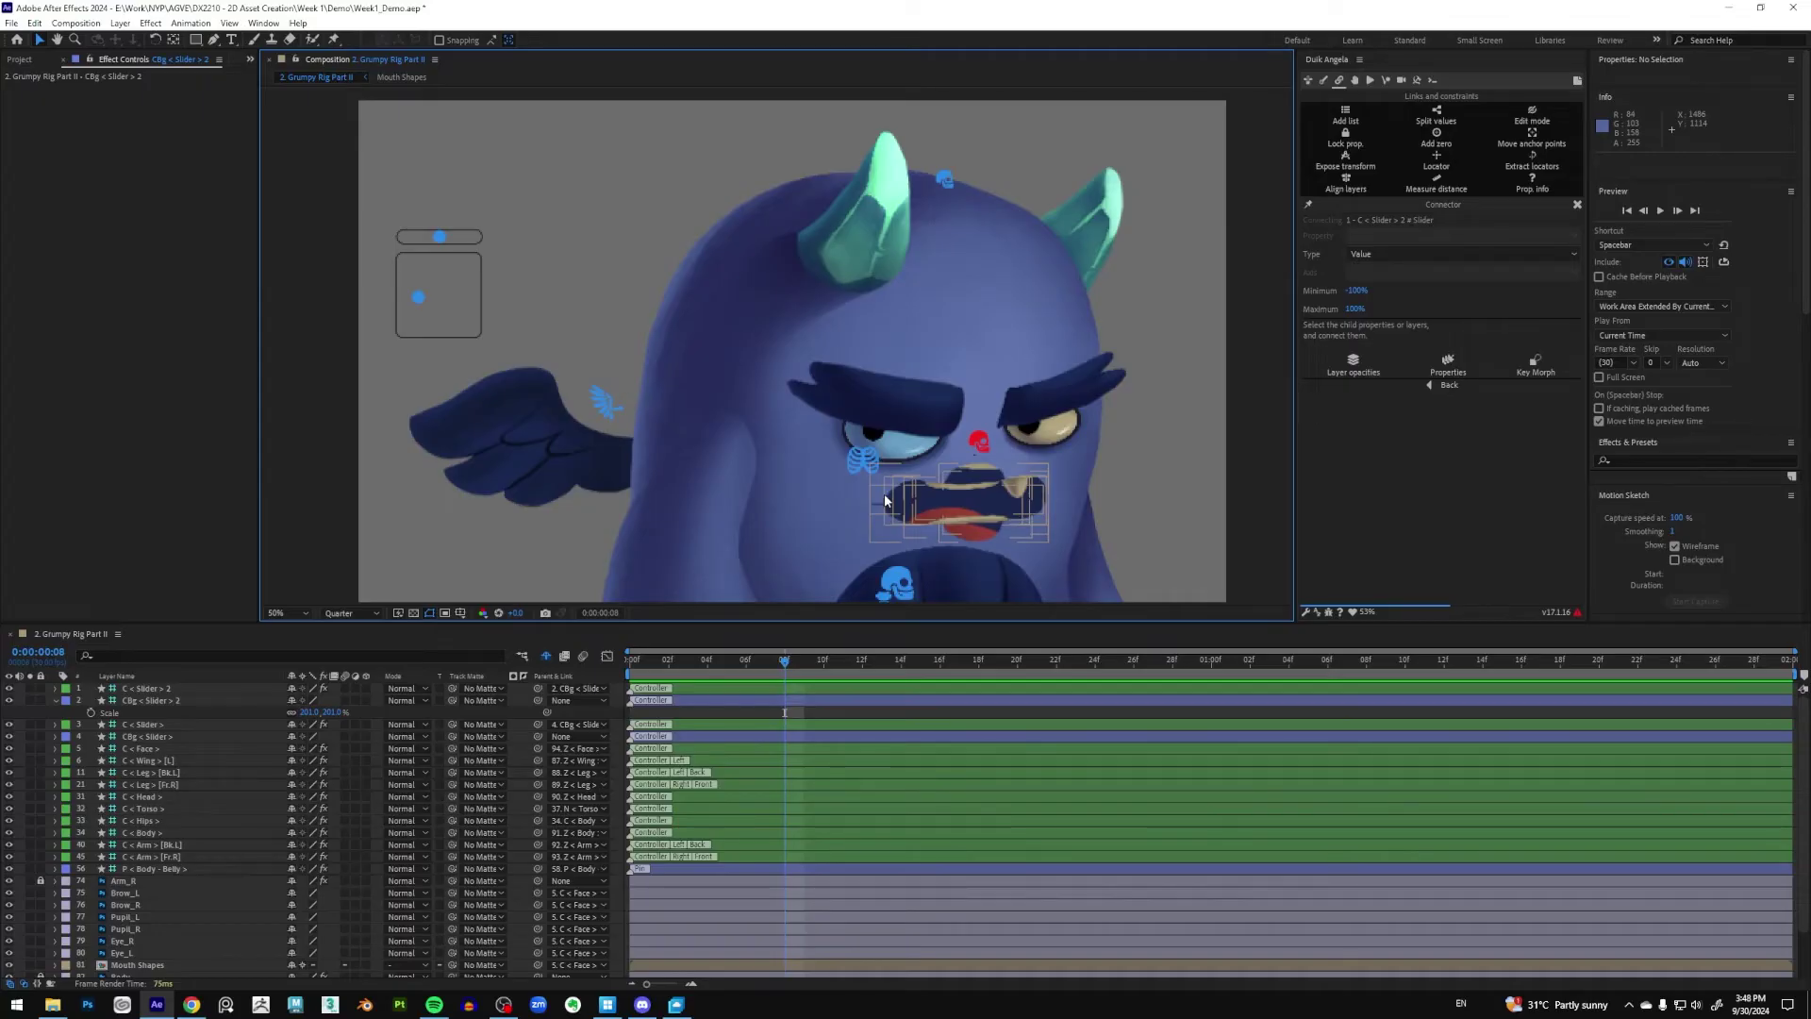
Reveal the Scale properties of the Eye_R, Eye_L, Pupil_L and Pupil_R layers
{"action": "left_click", "coordinate": [916, 456]}
{"action": "scroll", "coordinate": [235, 893], "scroll_direction": "down", "scroll_amount": 1}
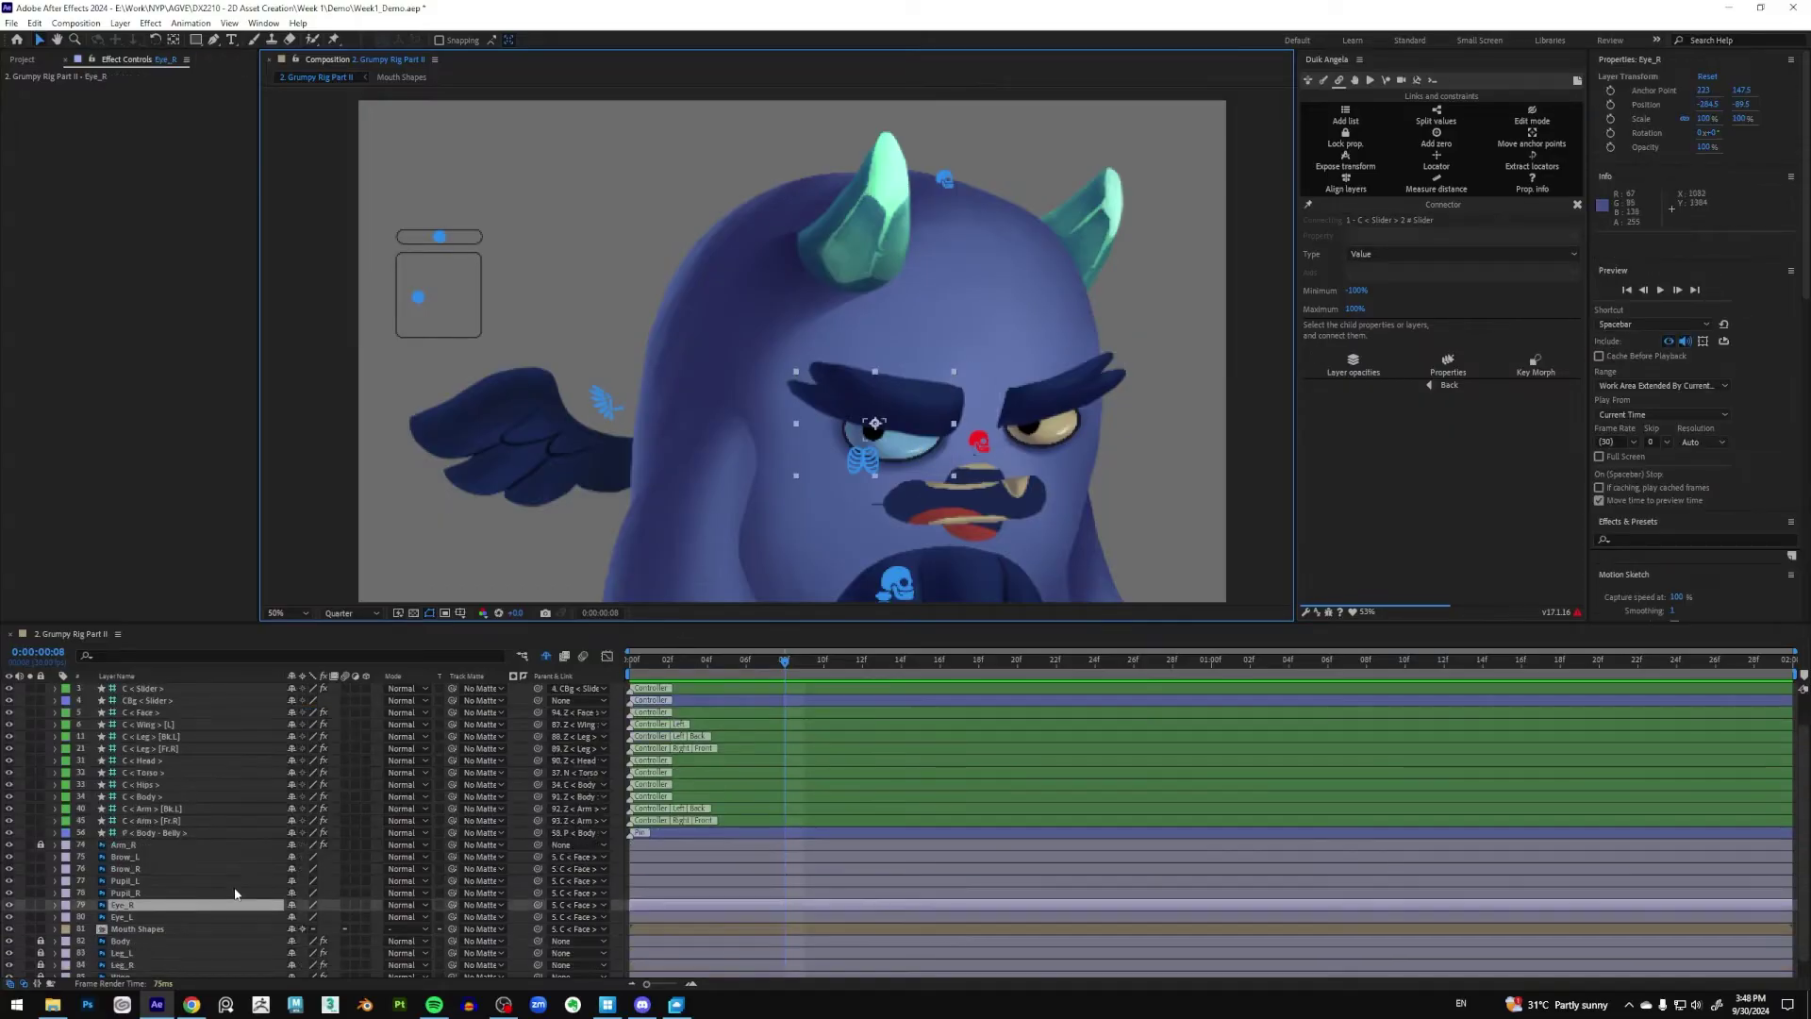
{"action": "left_click", "coordinate": [189, 916], "text": "shift"}
{"action": "scroll", "coordinate": [184, 896], "scroll_direction": "down", "scroll_amount": 1}
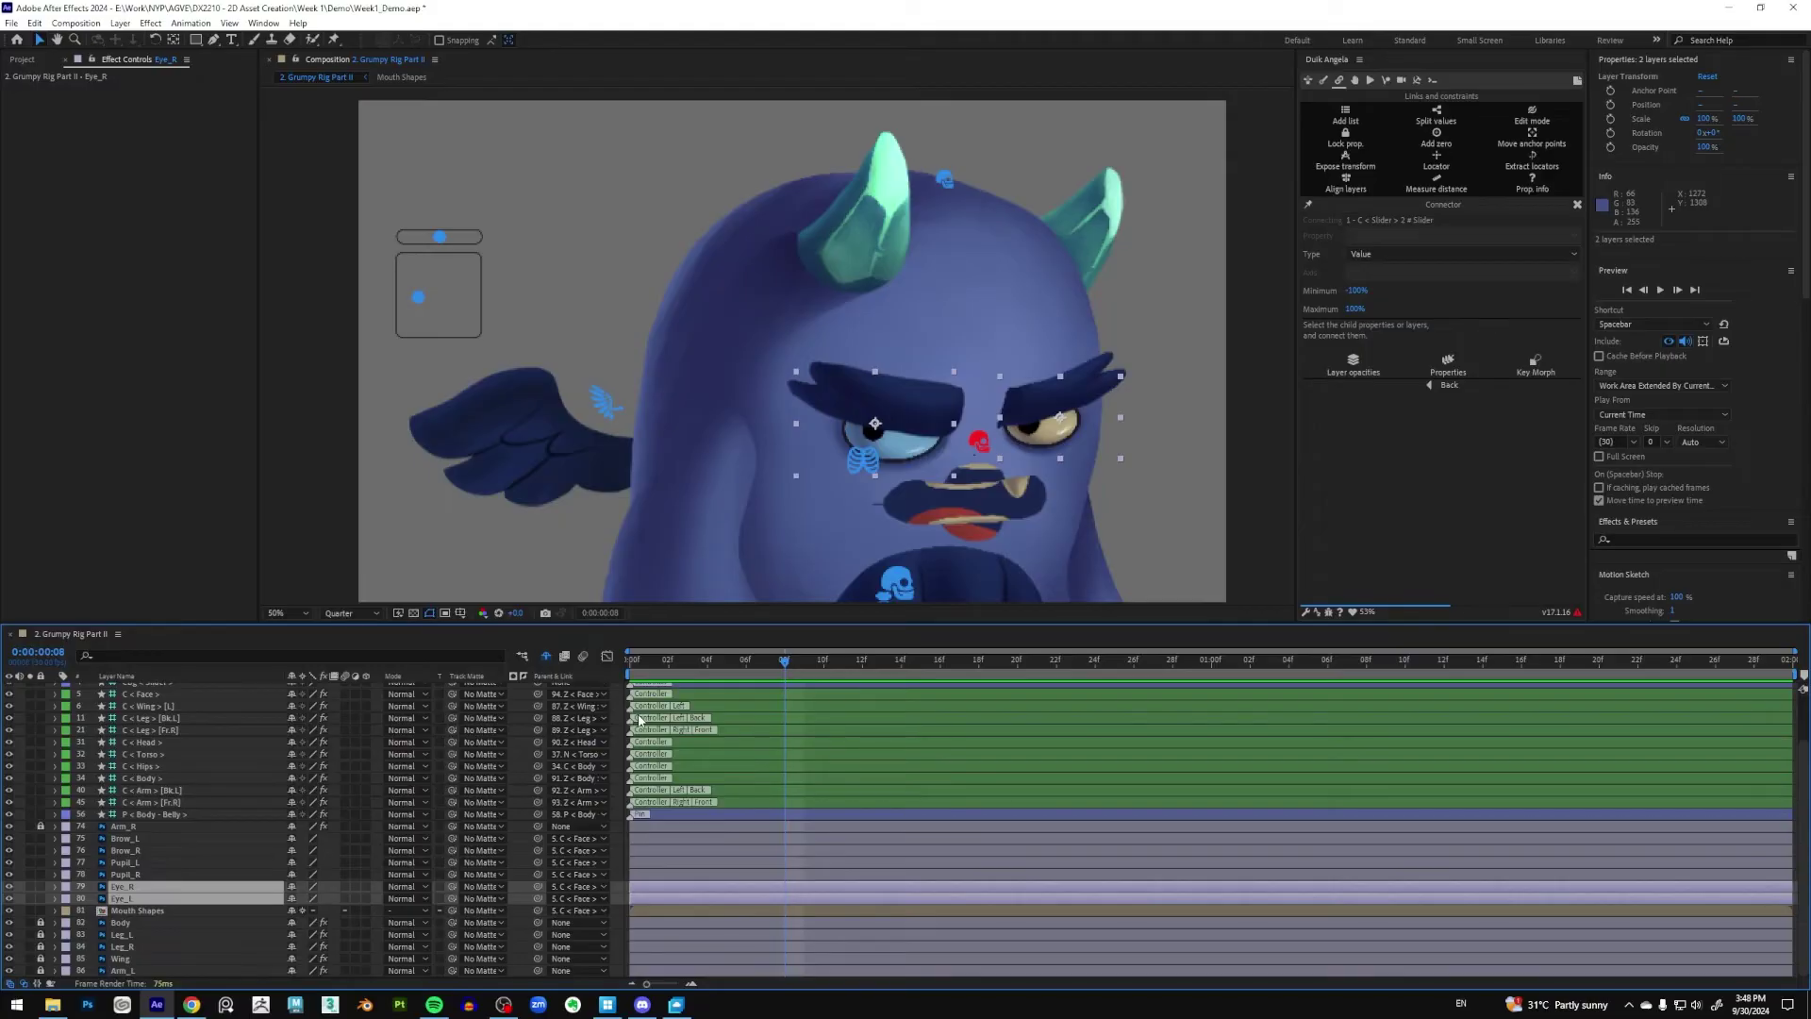
{"action": "key", "text": "s"}
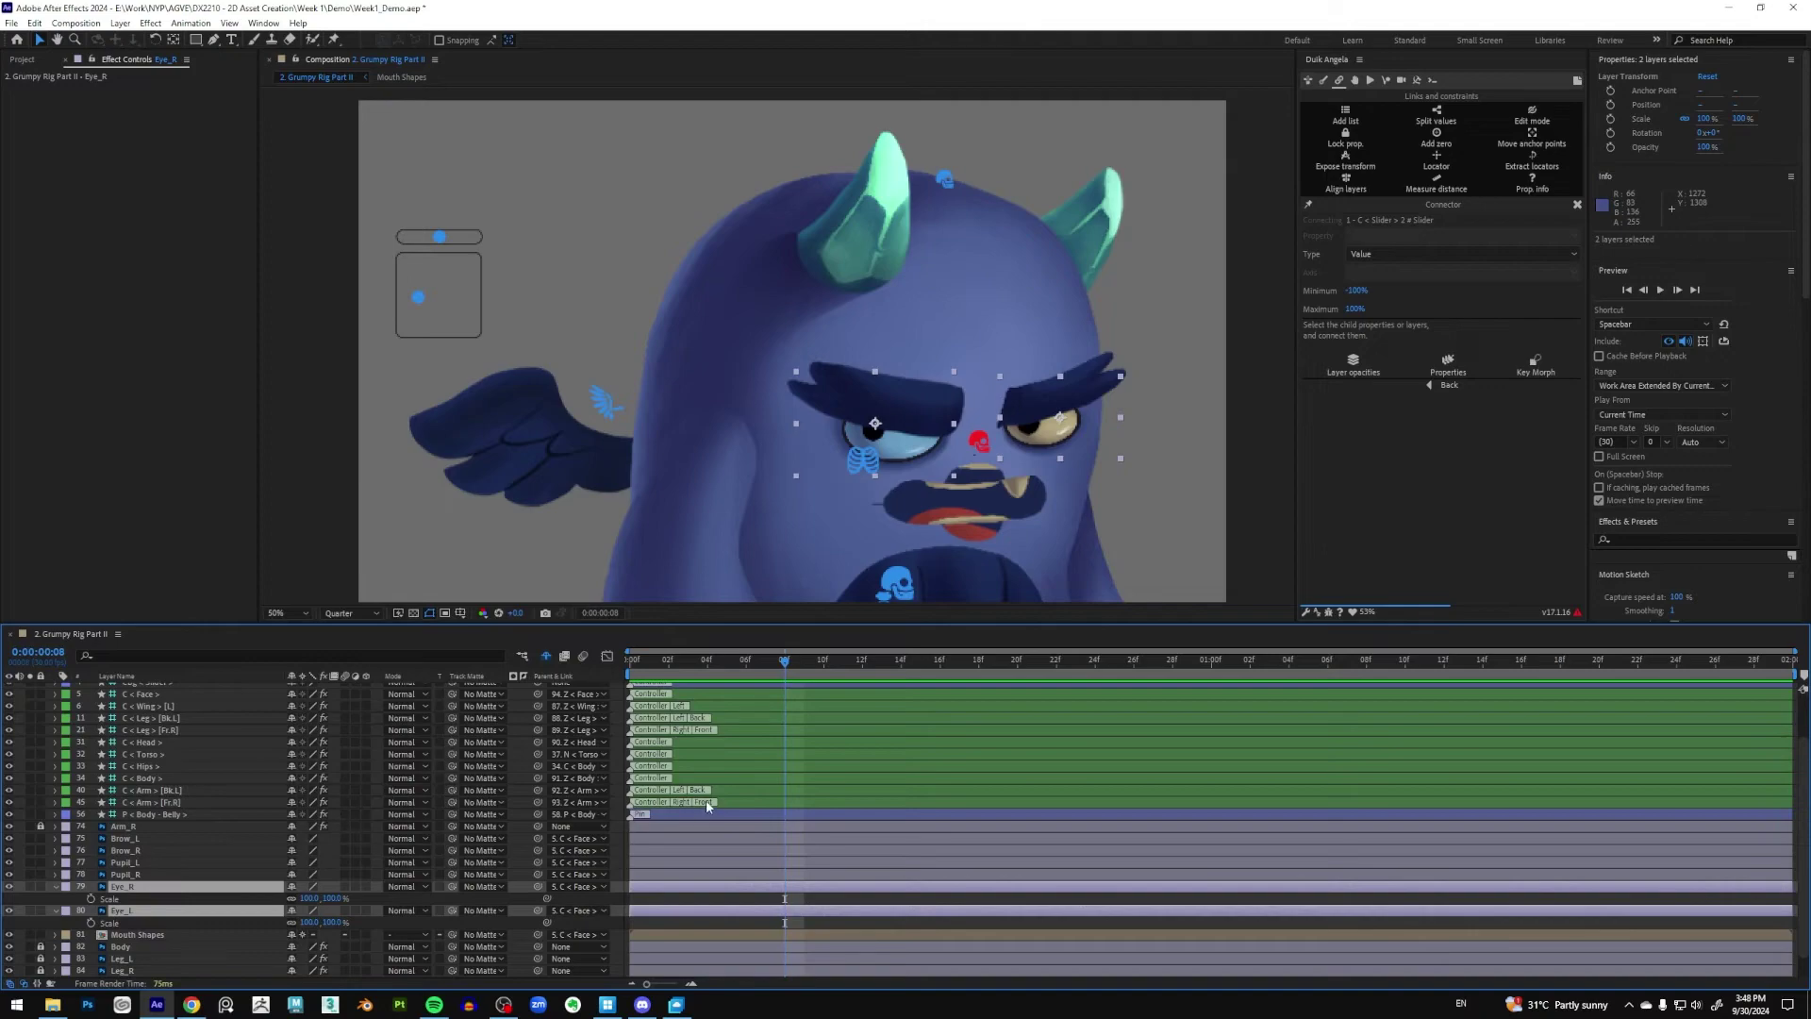
{"action": "left_click", "coordinate": [139, 875]}
{"action": "left_click", "coordinate": [139, 862], "text": "ctrl"}
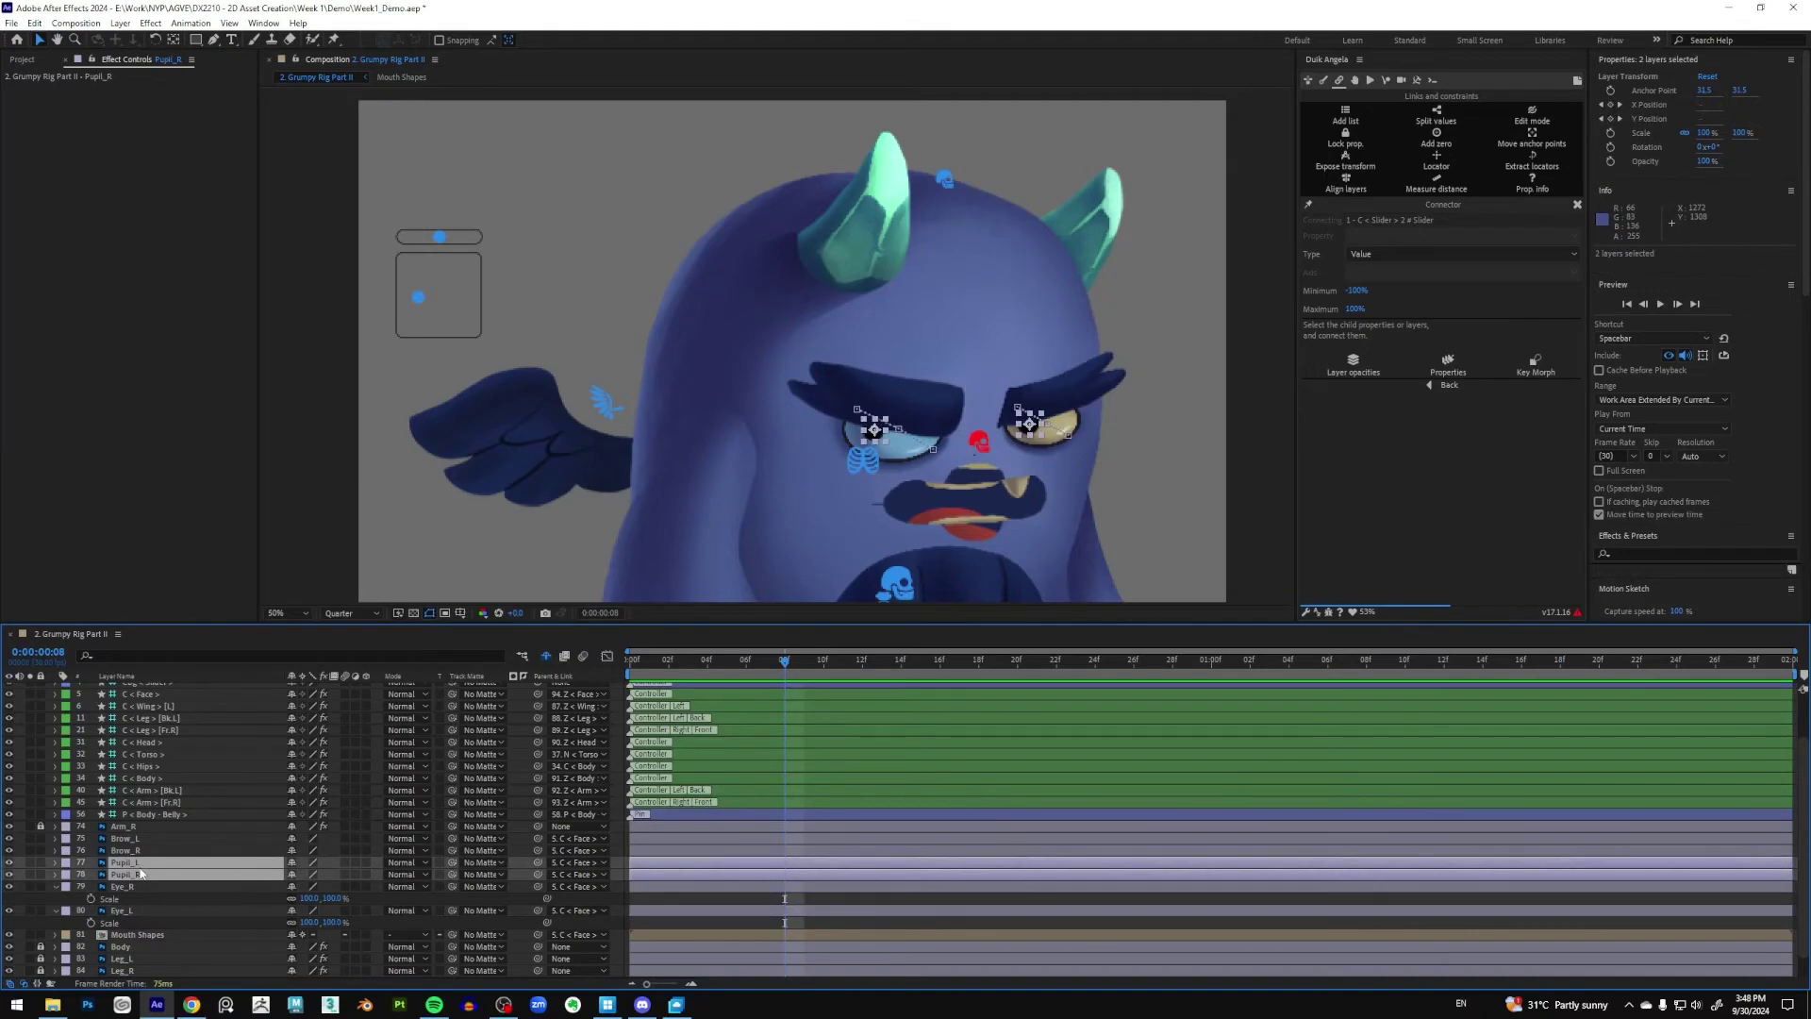
{"action": "key", "text": "s"}
{"action": "scroll", "coordinate": [184, 896], "scroll_direction": "down", "scroll_amount": 1}
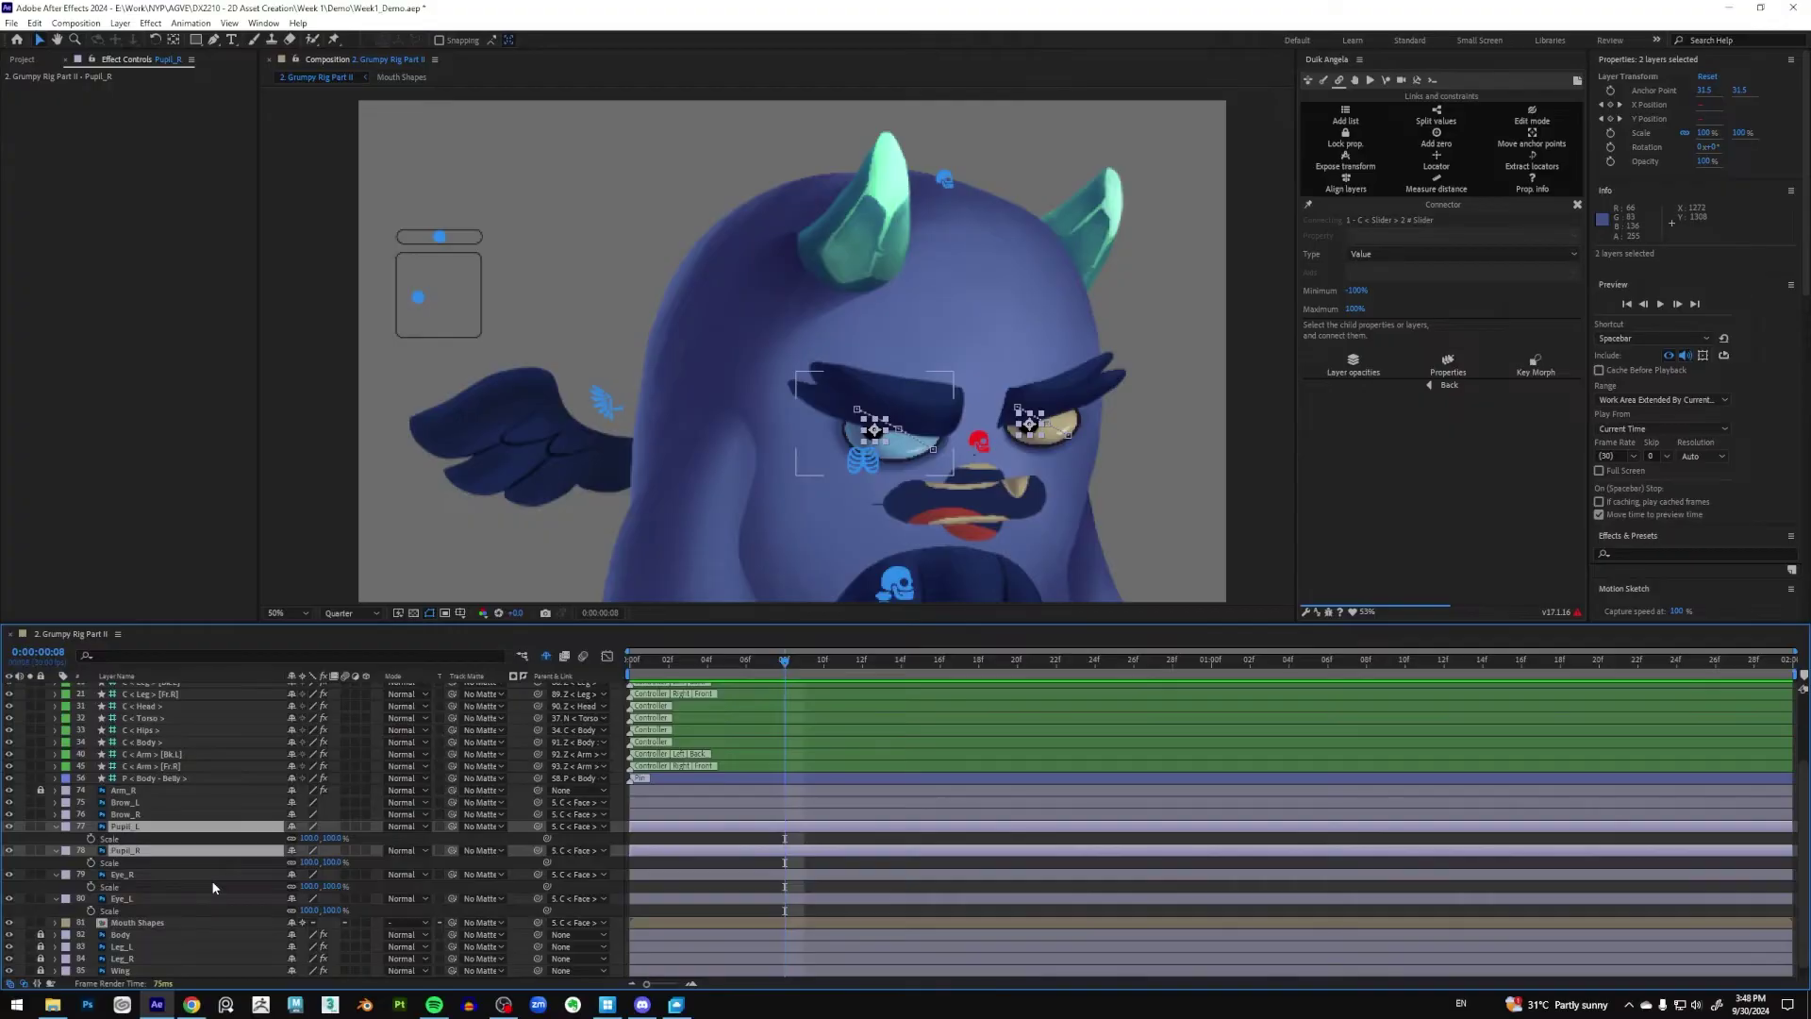
Try scaling Eye_R proportionally, then unlinked with its height down to 59%, undoing each change
{"action": "left_click", "coordinate": [213, 887]}
{"action": "left_click", "coordinate": [177, 826]}
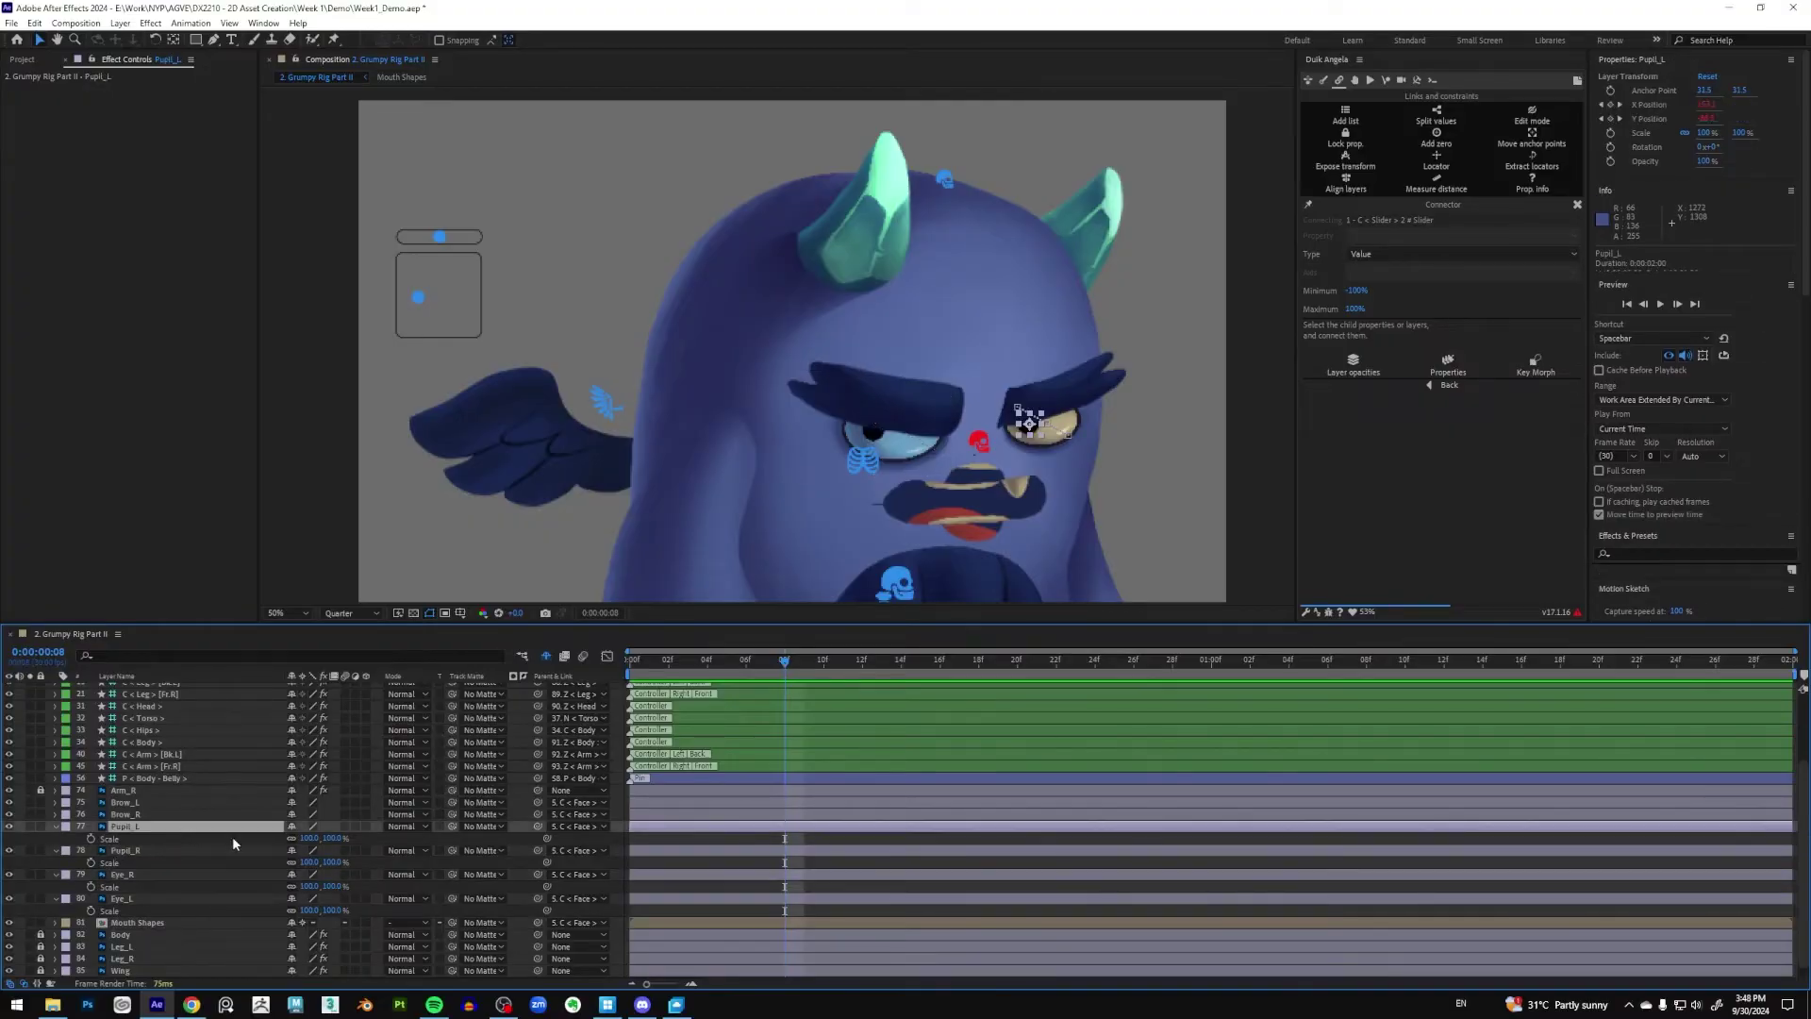
{"action": "left_click", "coordinate": [161, 874]}
{"action": "scroll", "coordinate": [1073, 479], "scroll_direction": "up", "scroll_amount": 2}
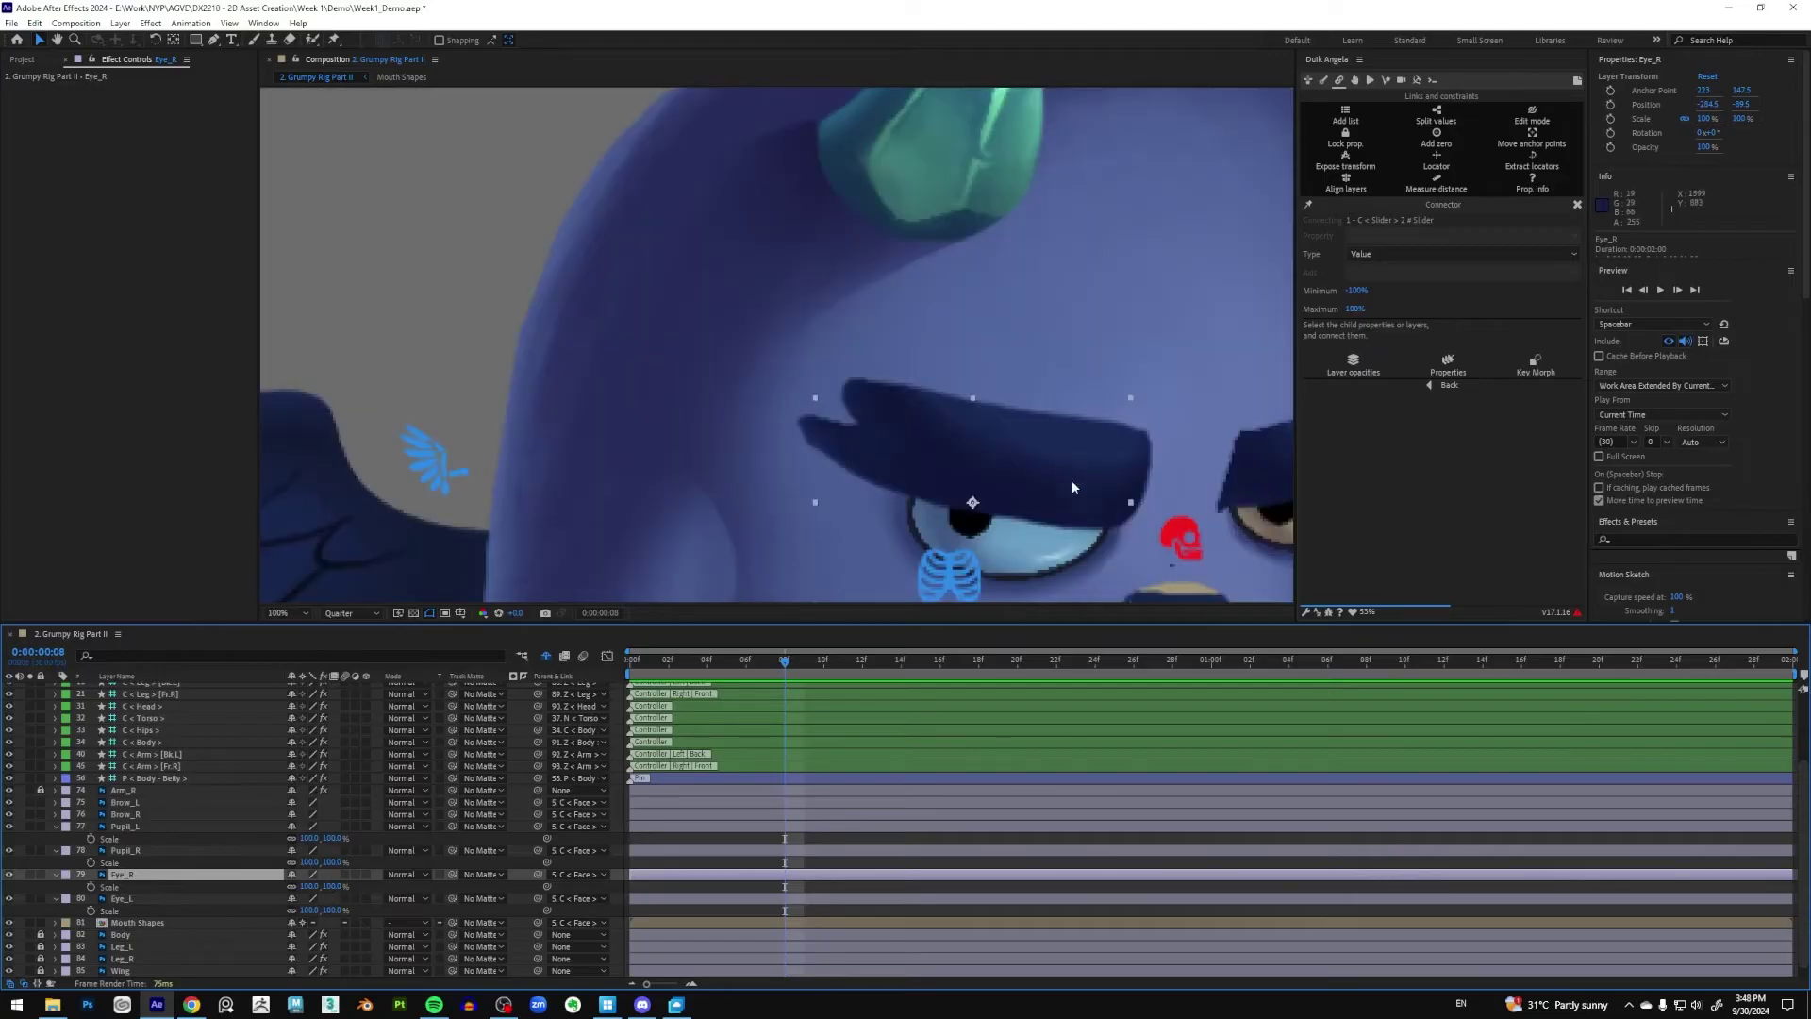
{"action": "left_click_drag", "start_coordinate": [1072, 479], "coordinate": [750, 324]}
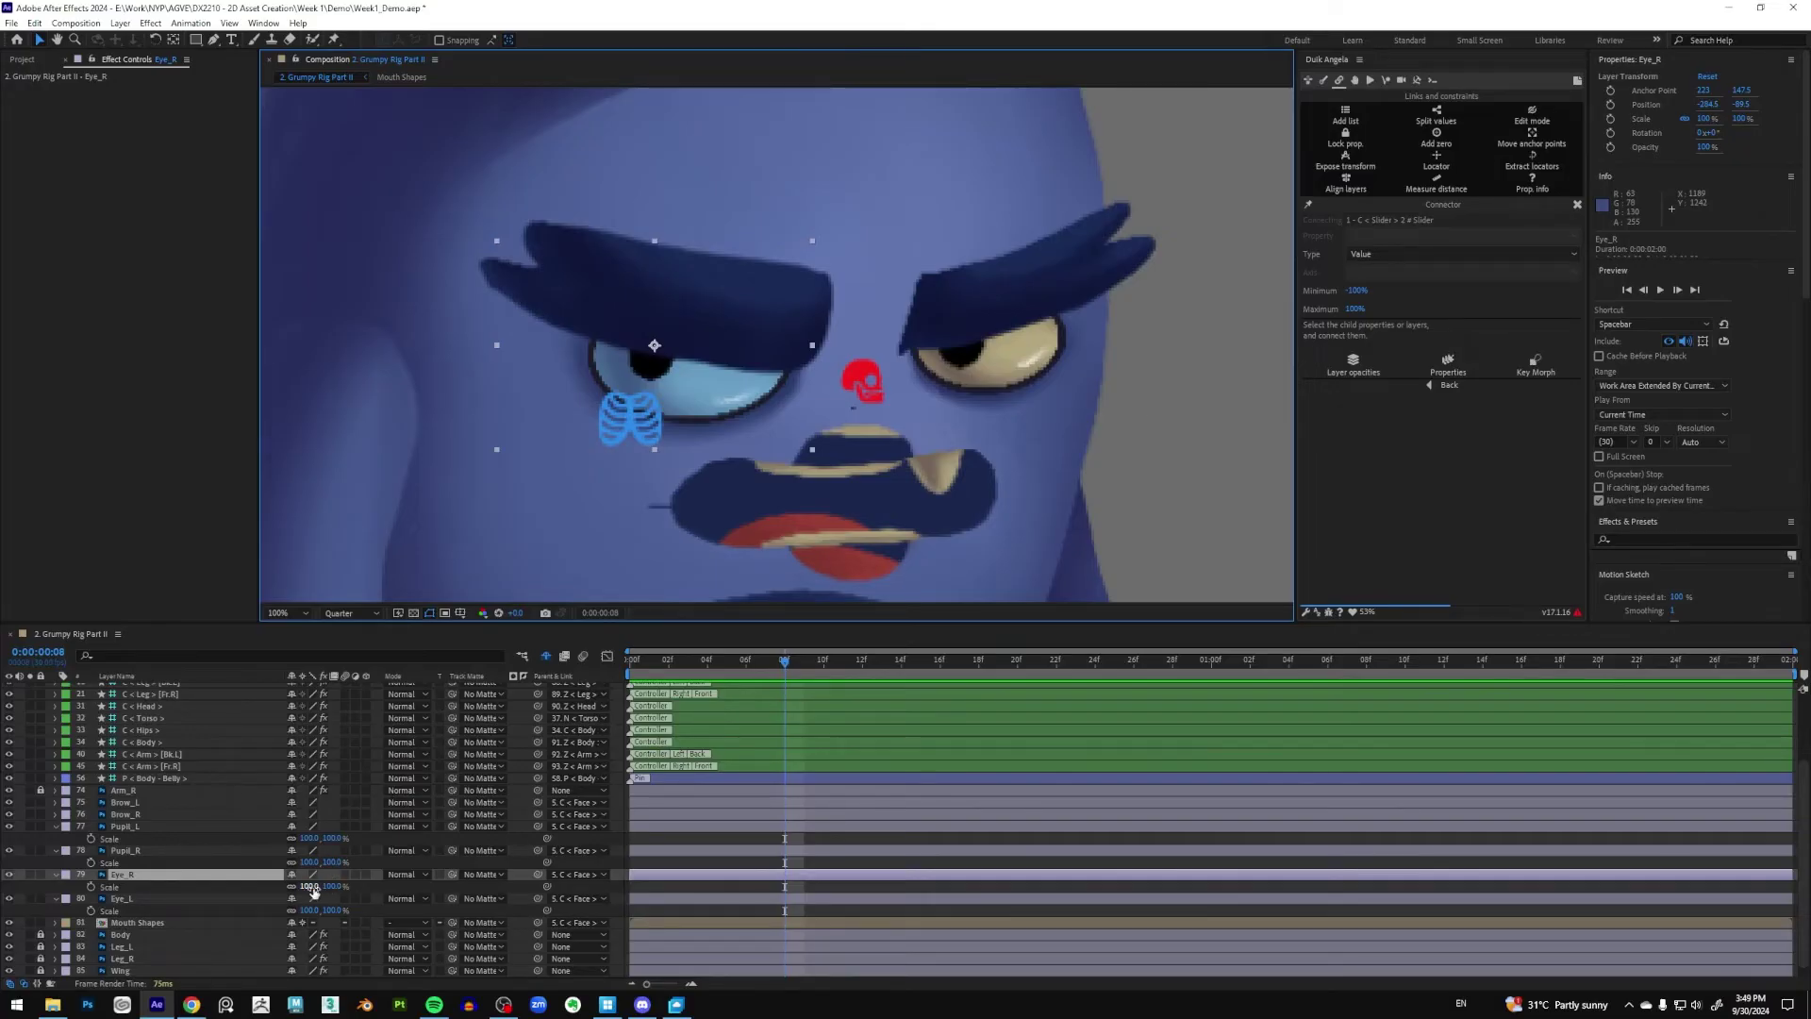
{"action": "left_click_drag", "start_coordinate": [311, 890], "coordinate": [319, 889]}
{"action": "key", "text": "ctrl+z"}
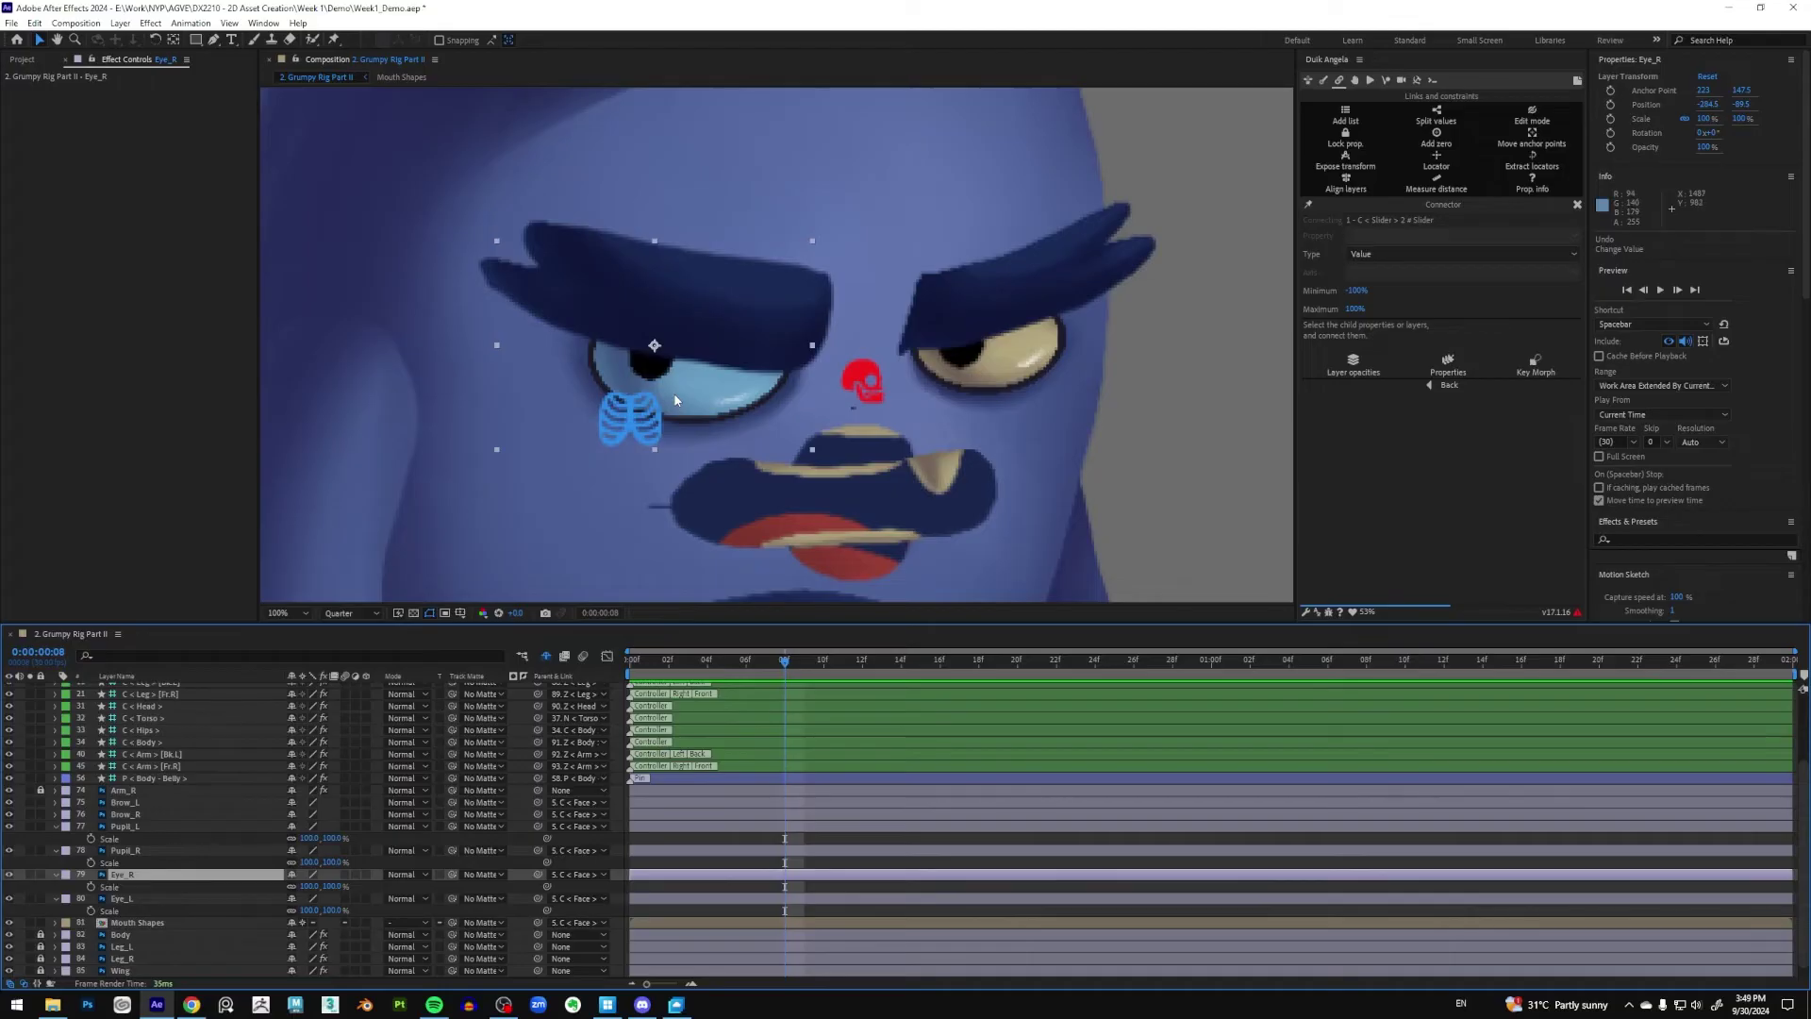
{"action": "left_click", "coordinate": [332, 886]}
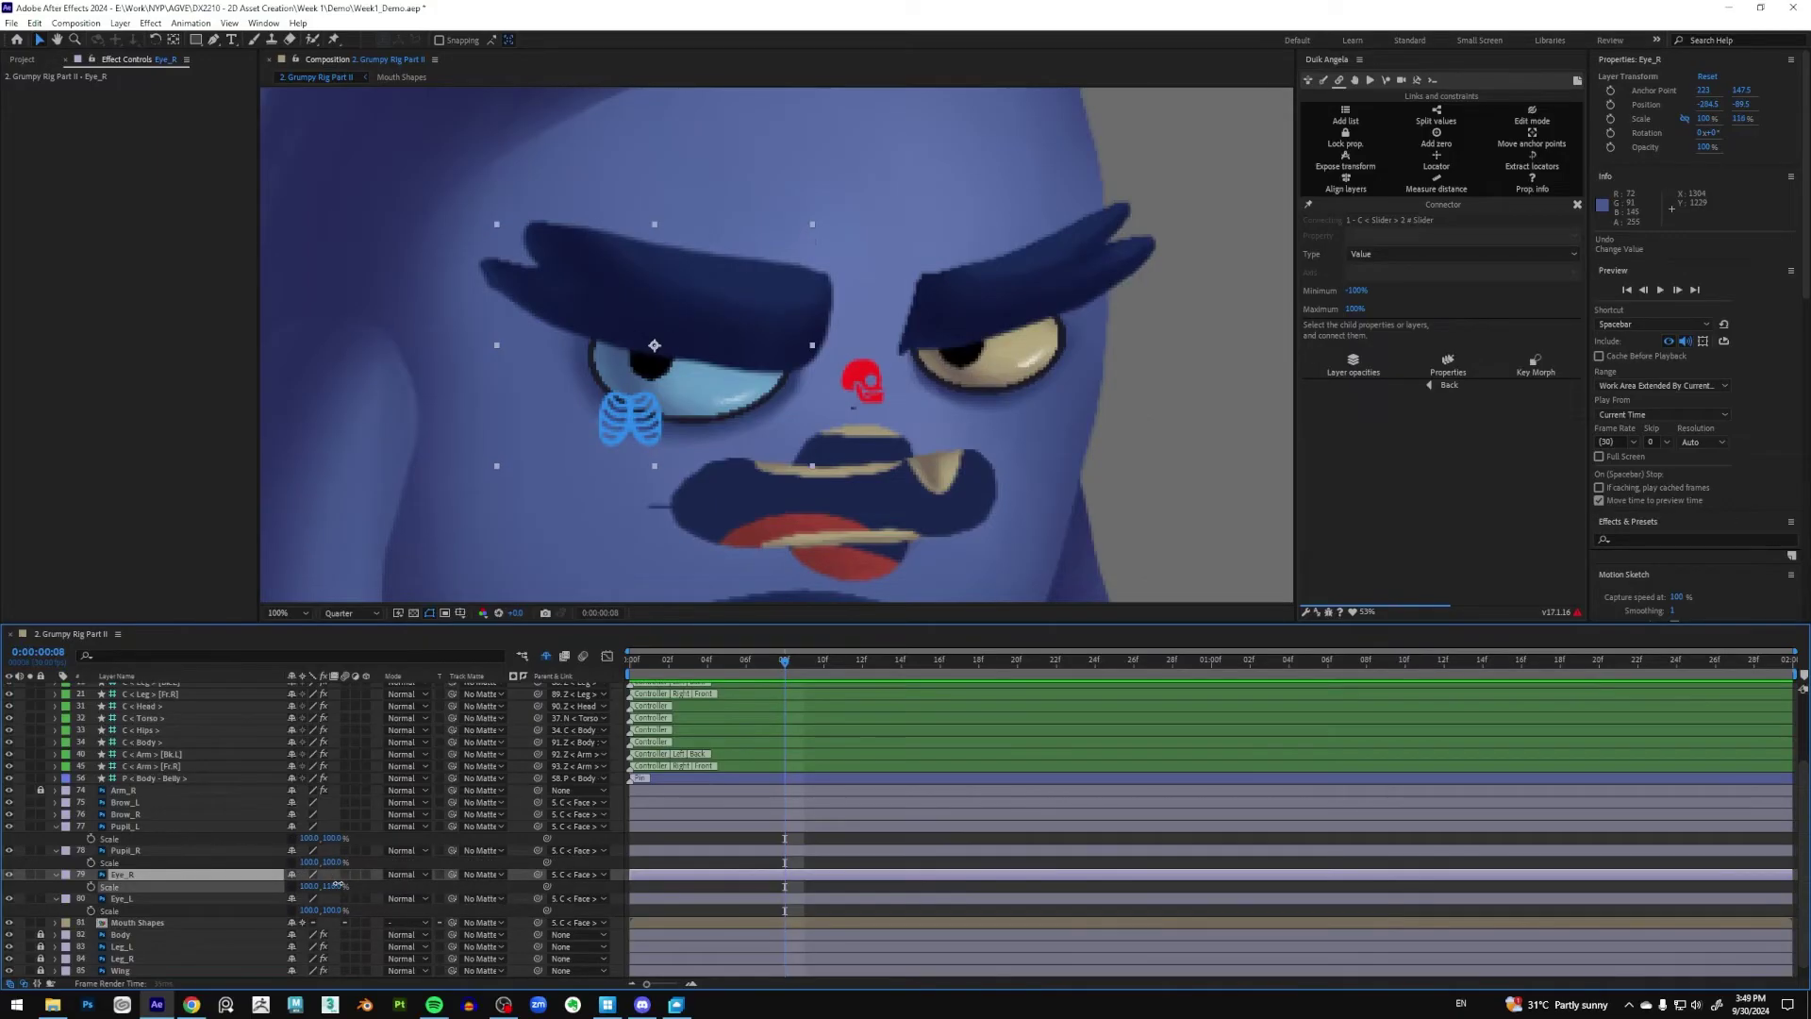
{"action": "mouse_move", "coordinate": [332, 886]}
{"action": "left_mouse_down"}
{"action": "mouse_move", "coordinate": [273, 891]}
{"action": "mouse_move", "coordinate": [308, 890]}
{"action": "left_mouse_up"}
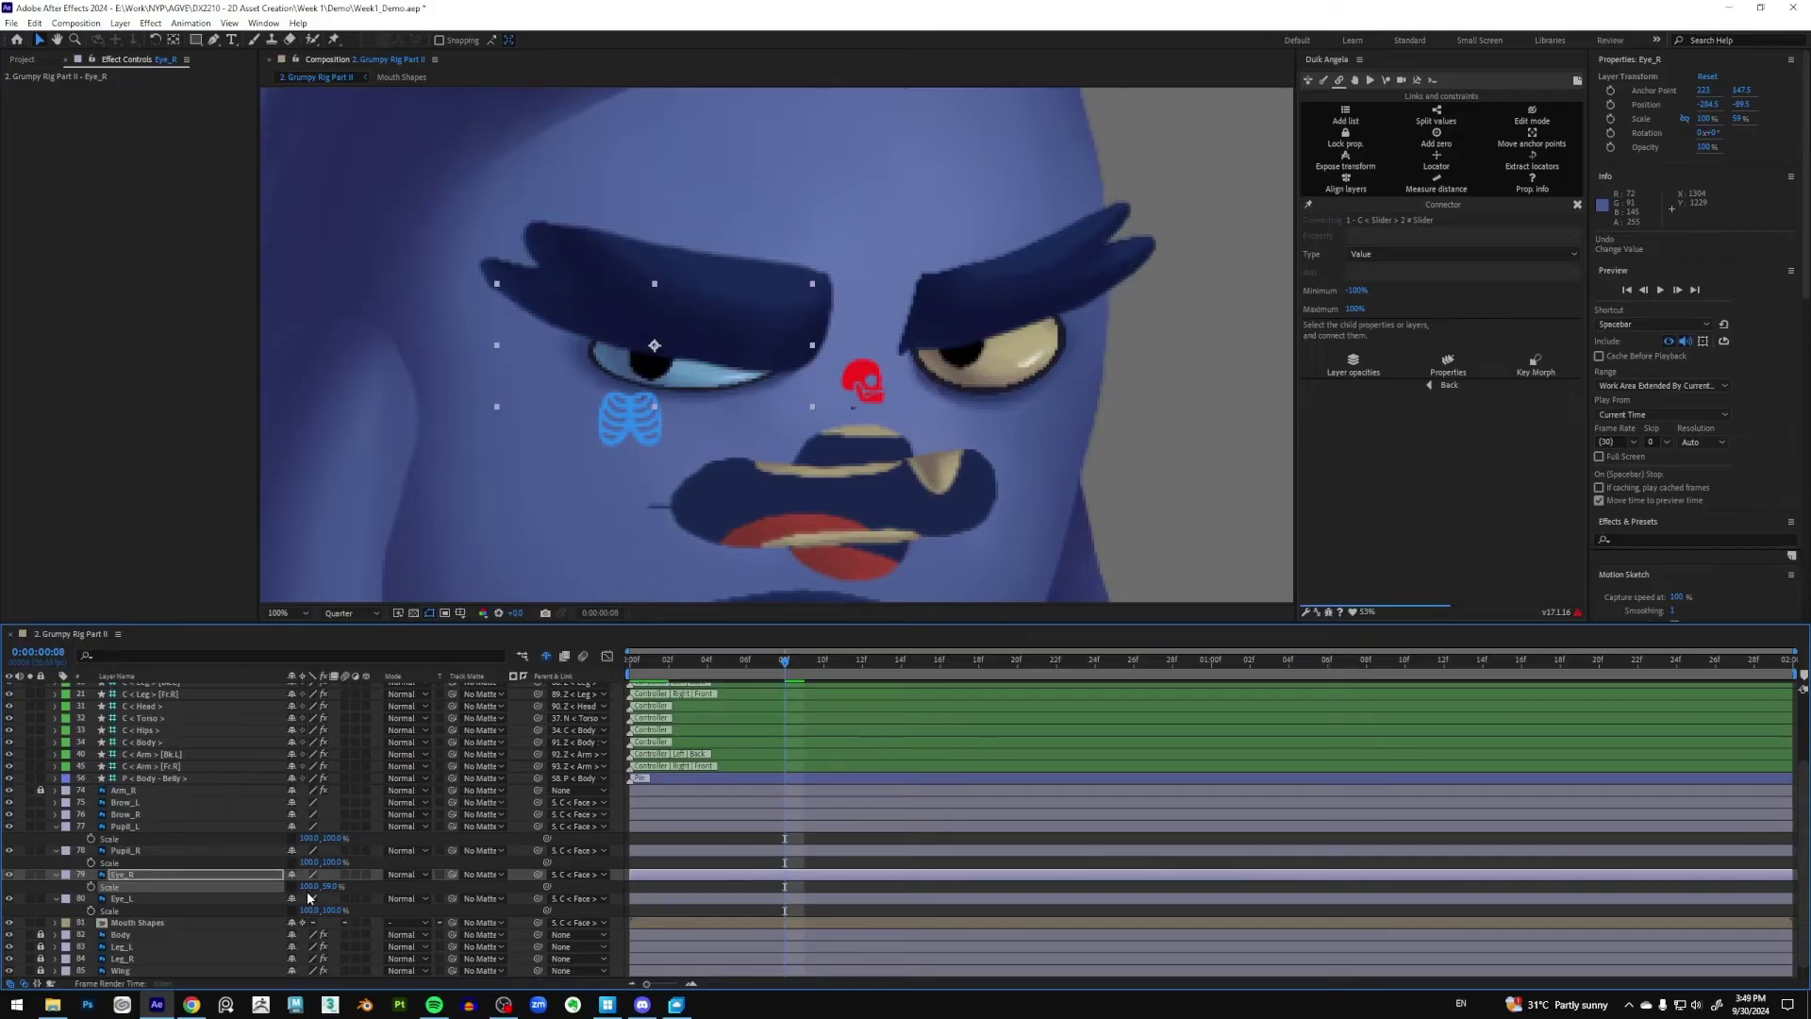
{"action": "key", "text": "ctrl+z"}
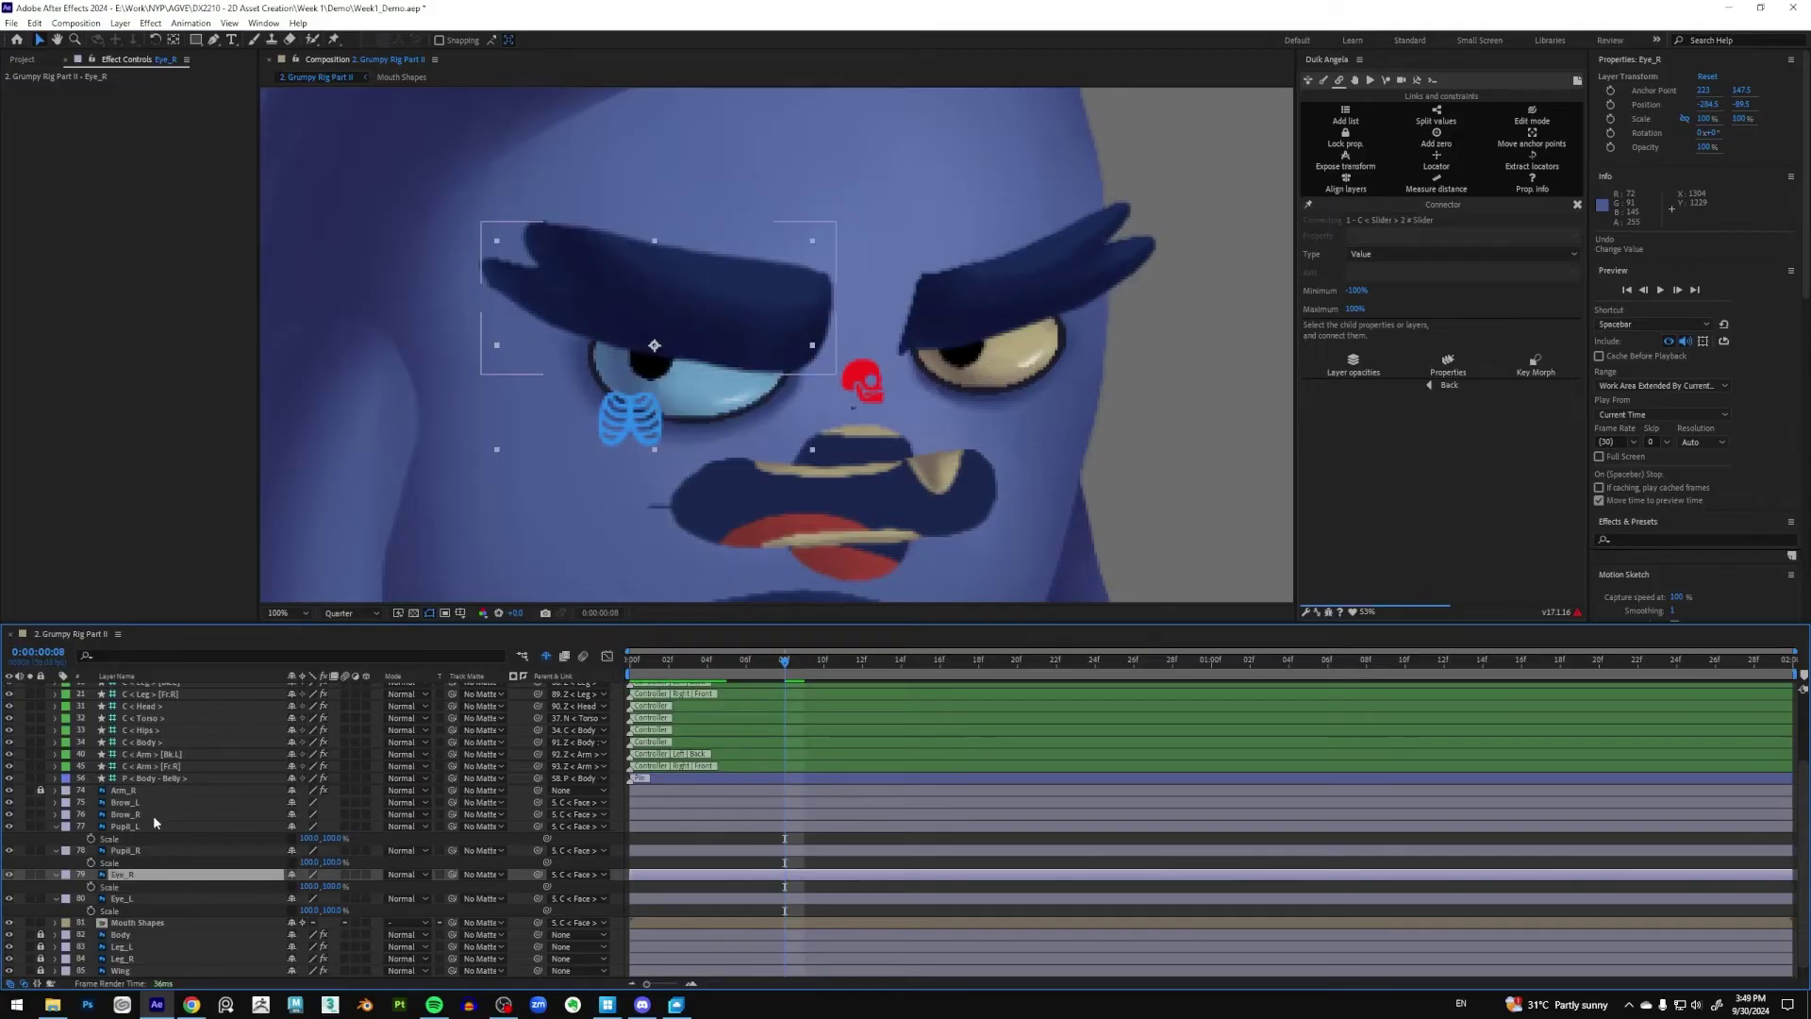
Hide the eyebrow layers and add Scale keyframes at frame 8 to Pupil_L, Pupil_R, Eye_R and Eye_L
{"action": "left_click", "coordinate": [9, 817]}
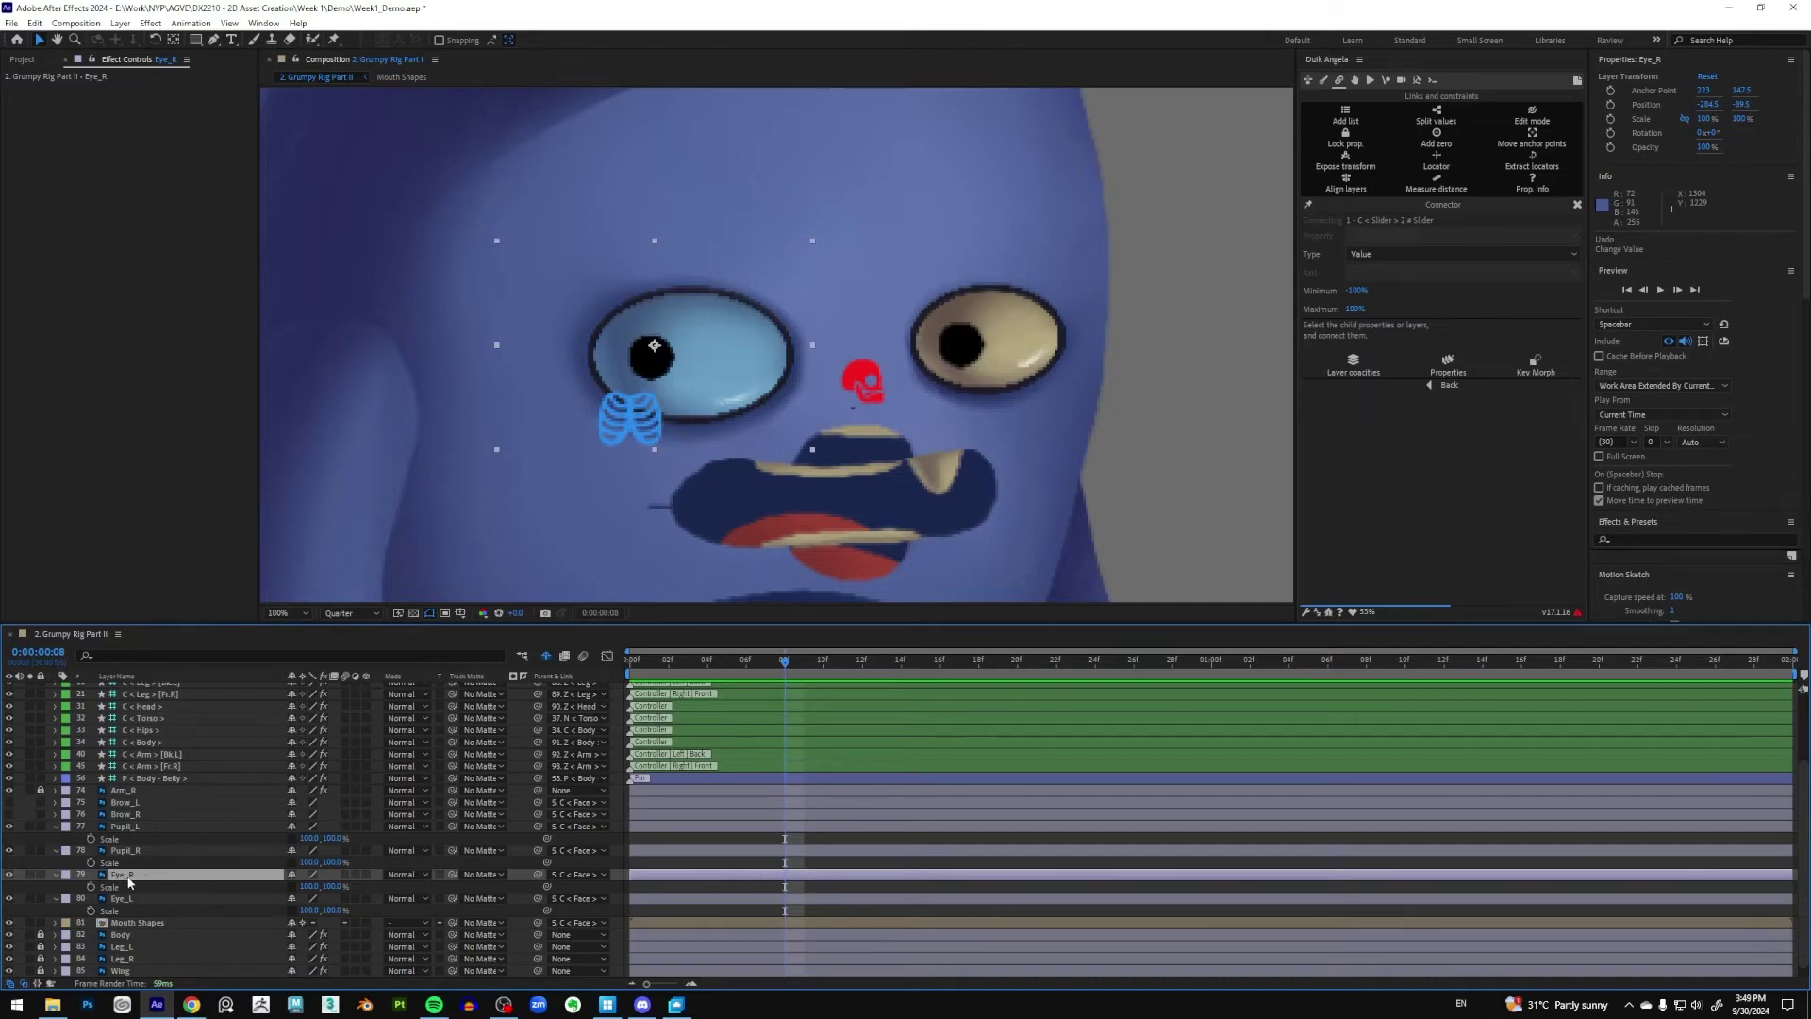
{"action": "left_click", "coordinate": [90, 839]}
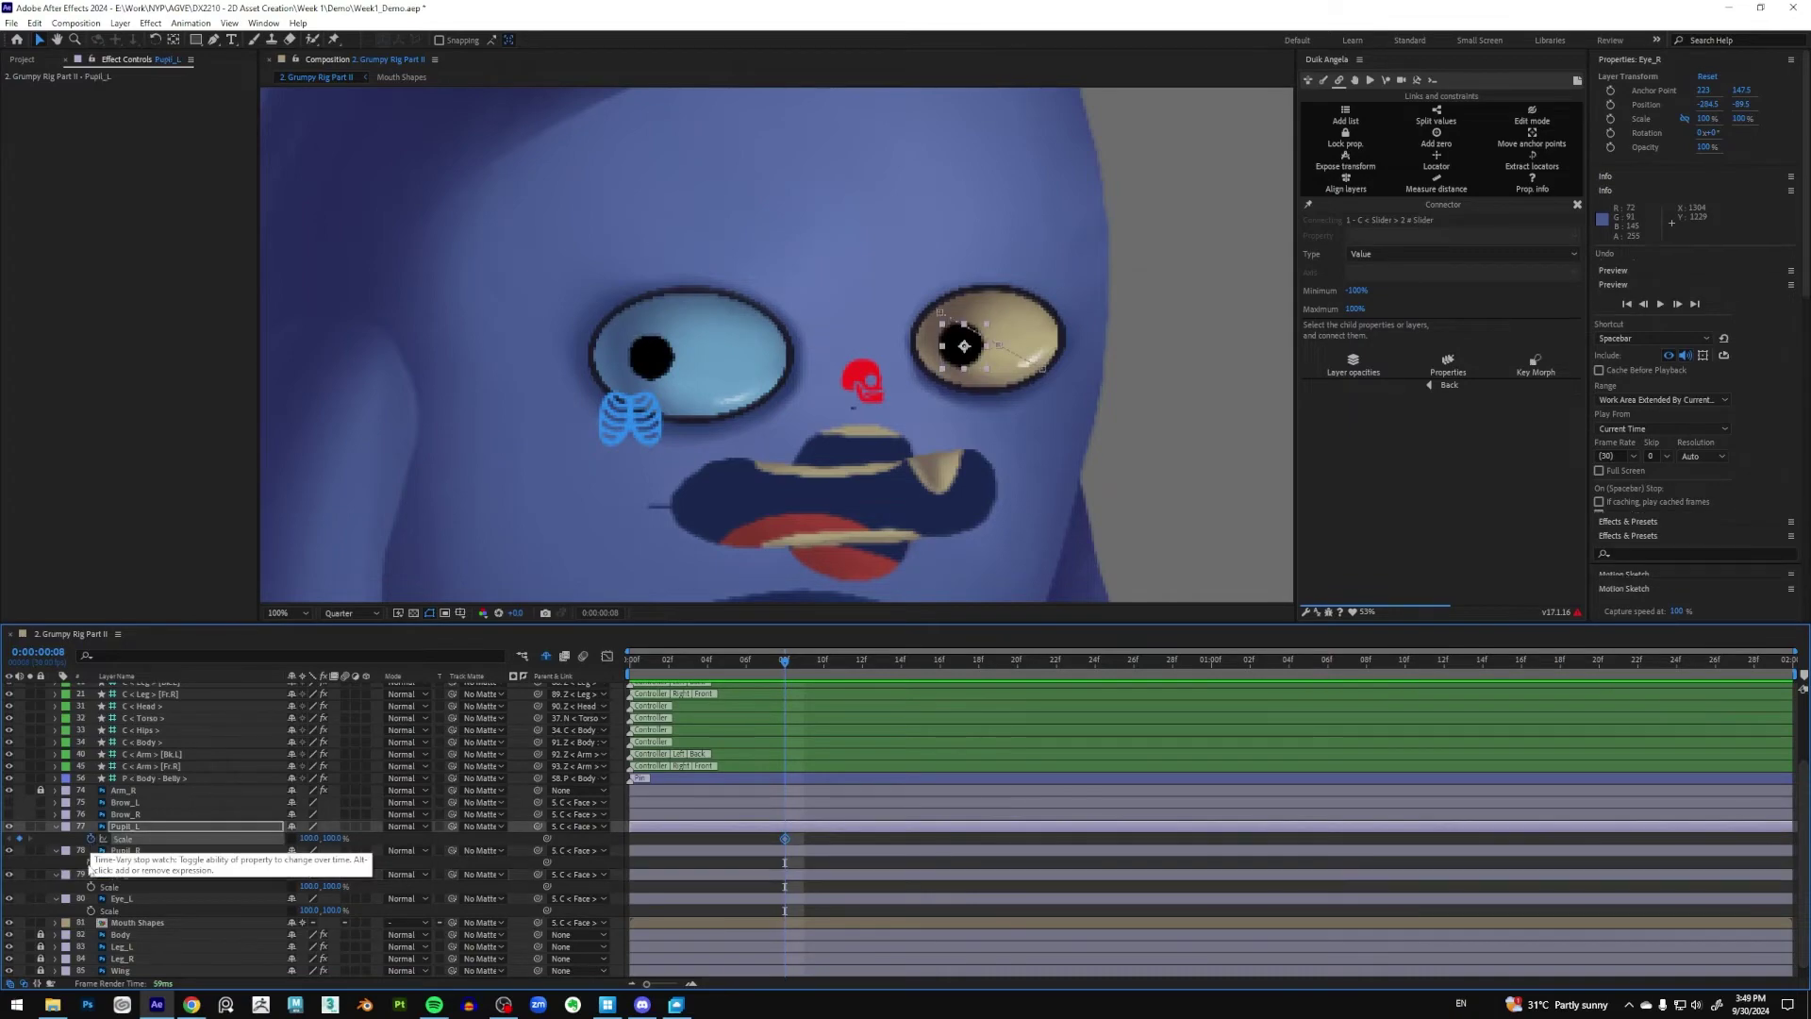
{"action": "left_click", "coordinate": [90, 862]}
{"action": "left_click", "coordinate": [91, 886]}
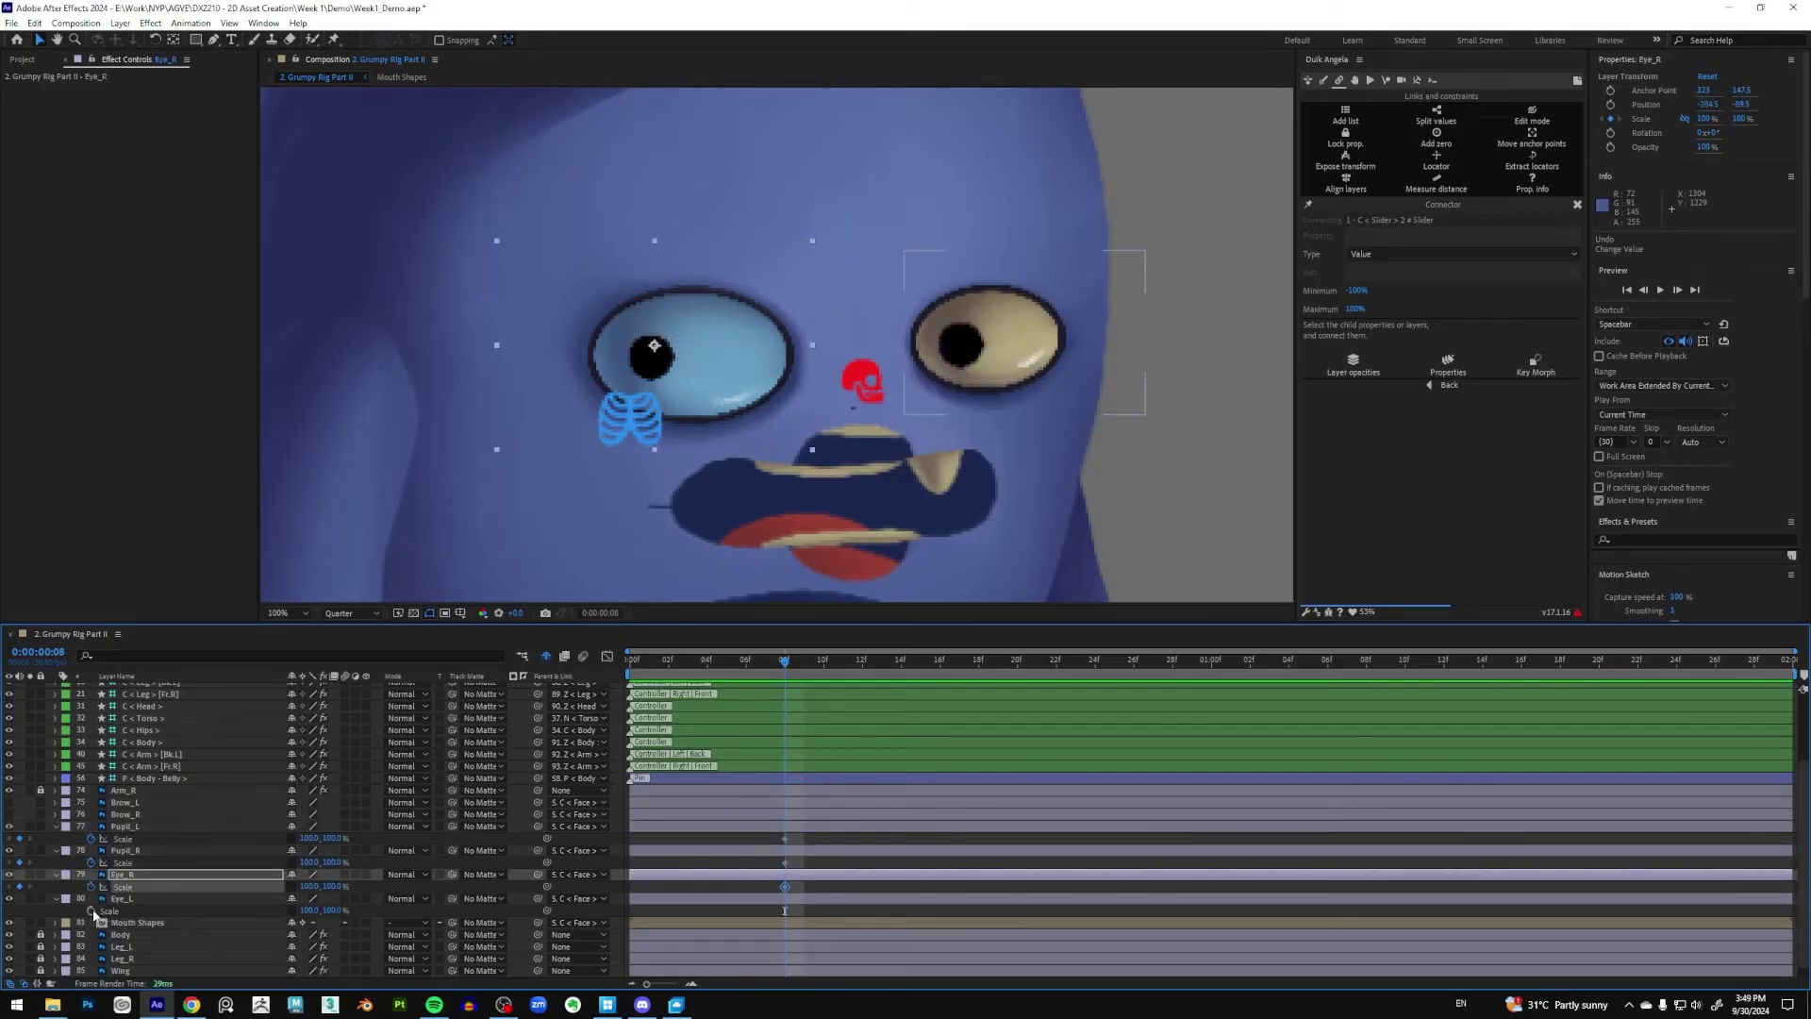
{"action": "left_click", "coordinate": [90, 910]}
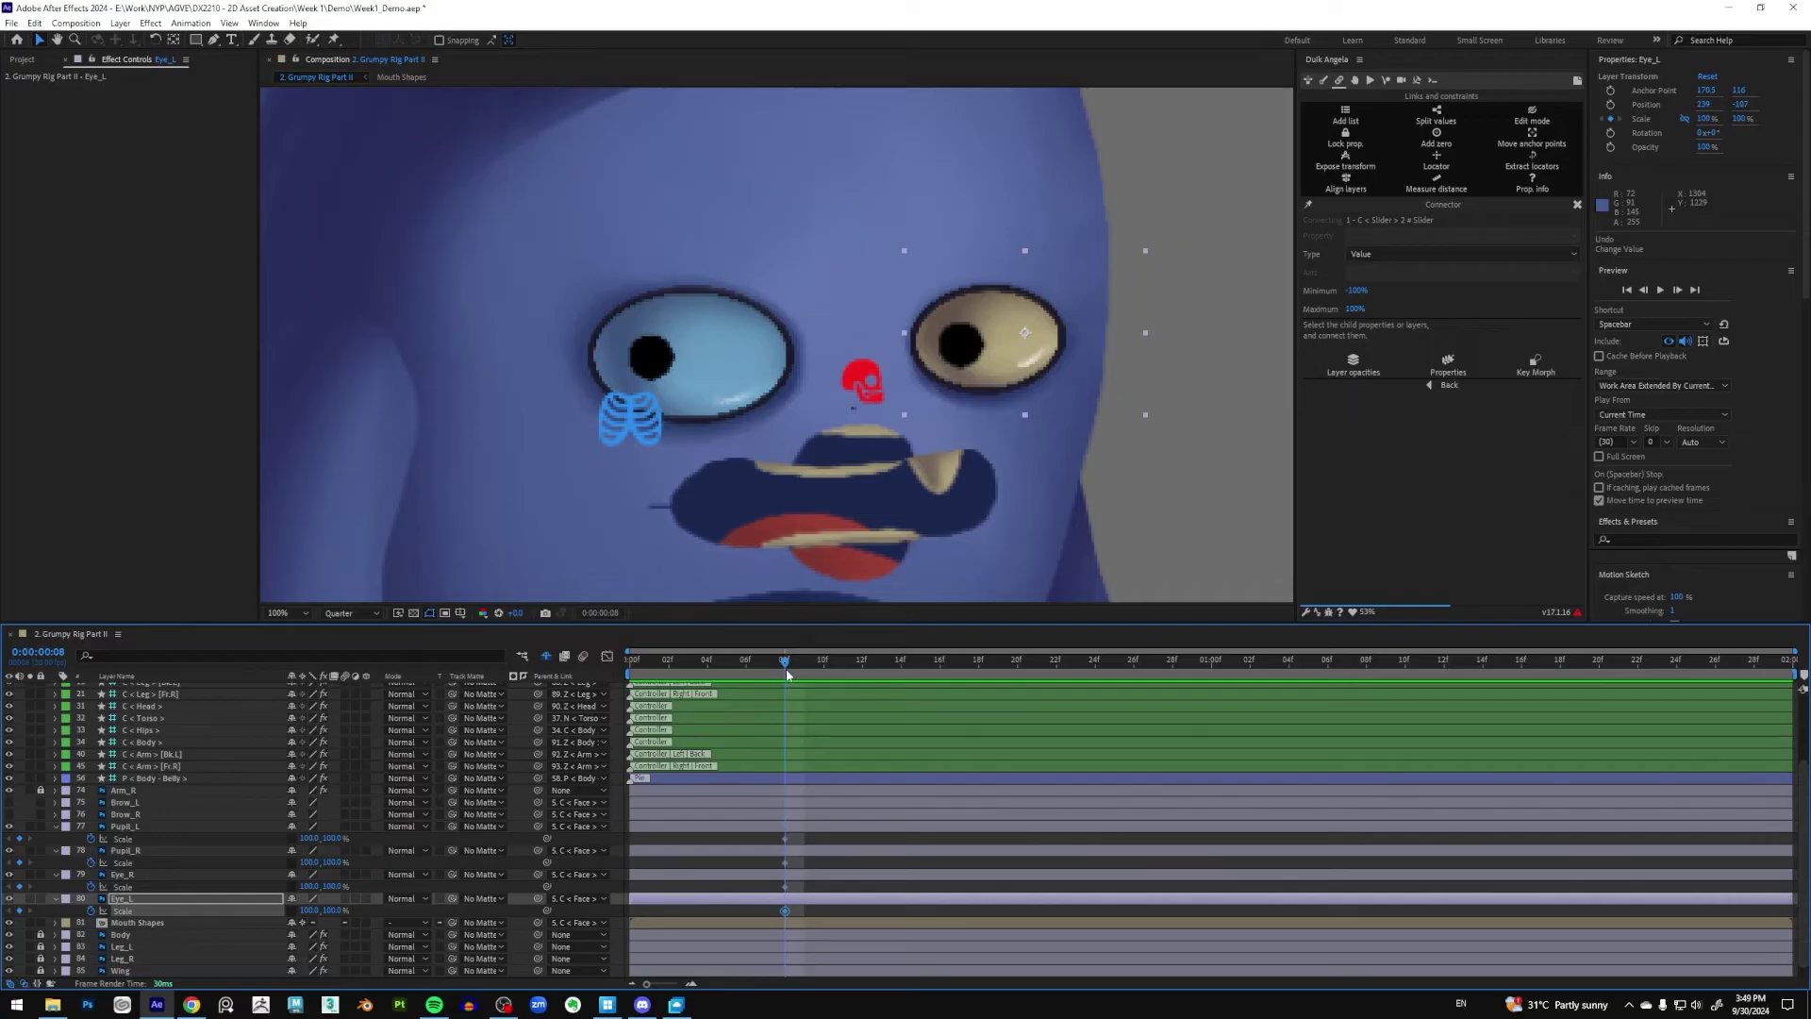
Move the four new Scale keyframes of the eyes and pupils to frame 10
{"action": "left_click_drag", "start_coordinate": [802, 838], "coordinate": [824, 911]}
{"action": "left_click", "coordinate": [826, 666]}
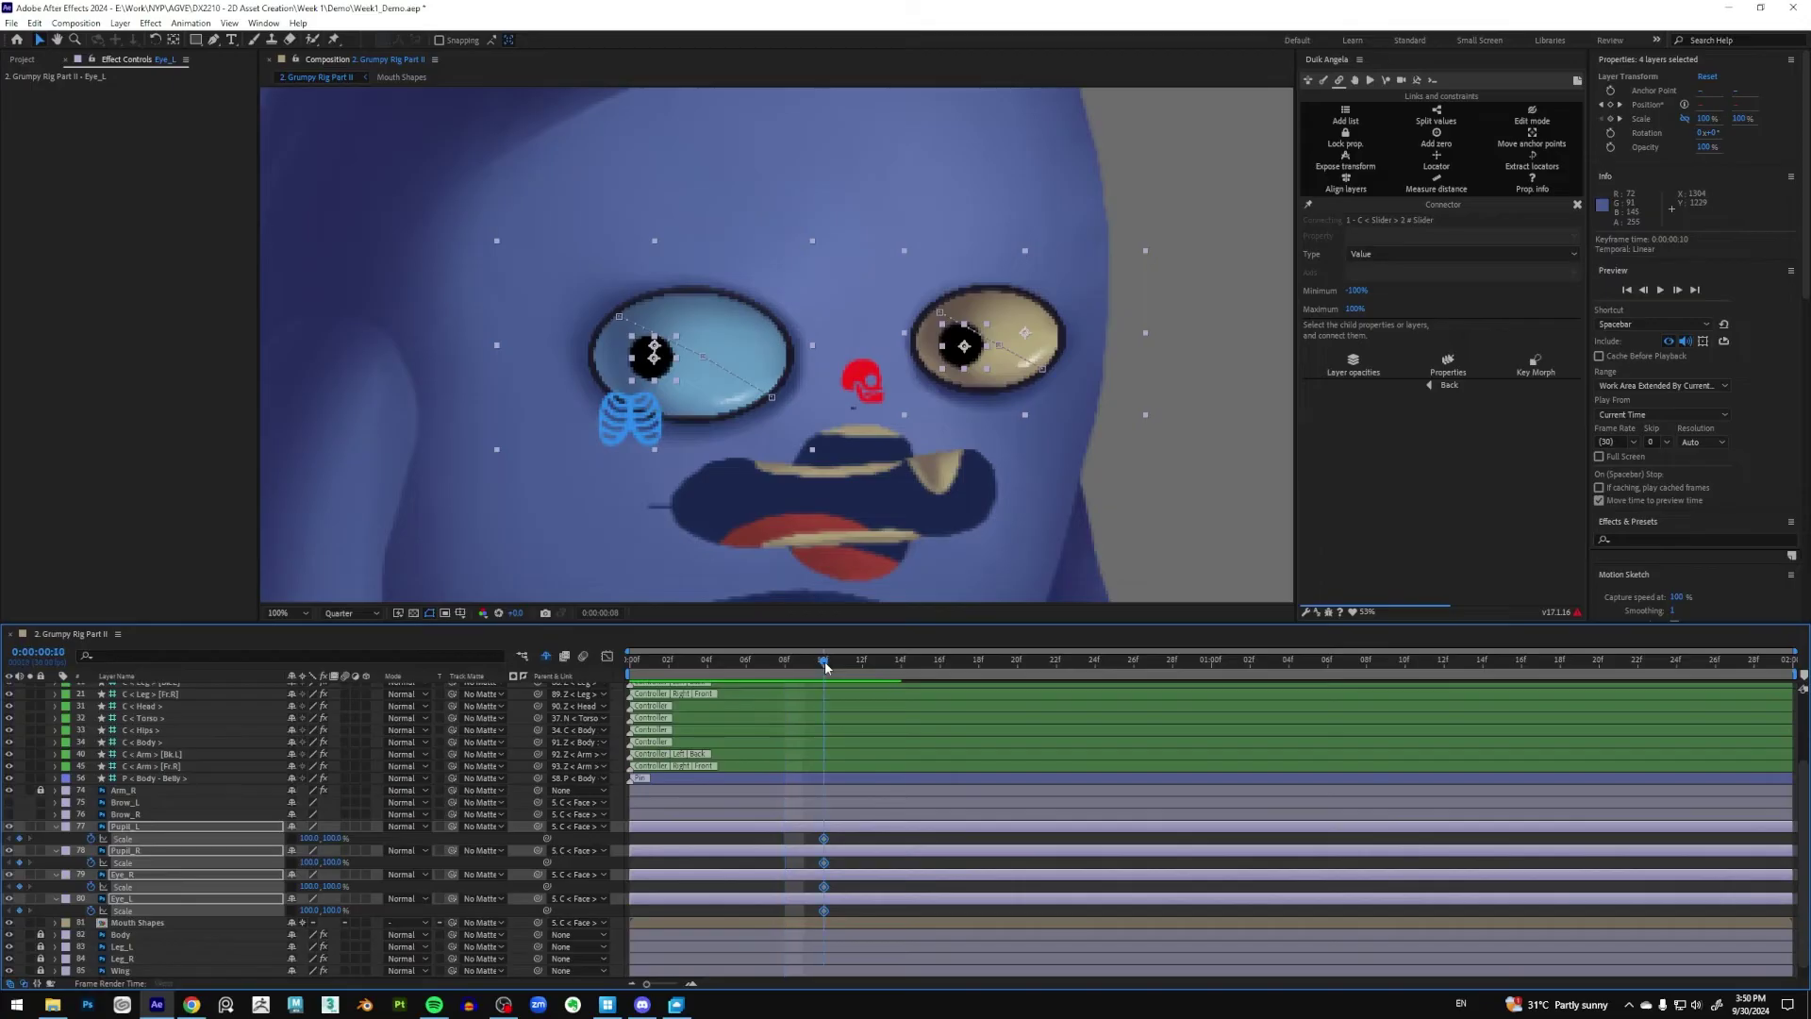
{"action": "left_click", "coordinate": [884, 864]}
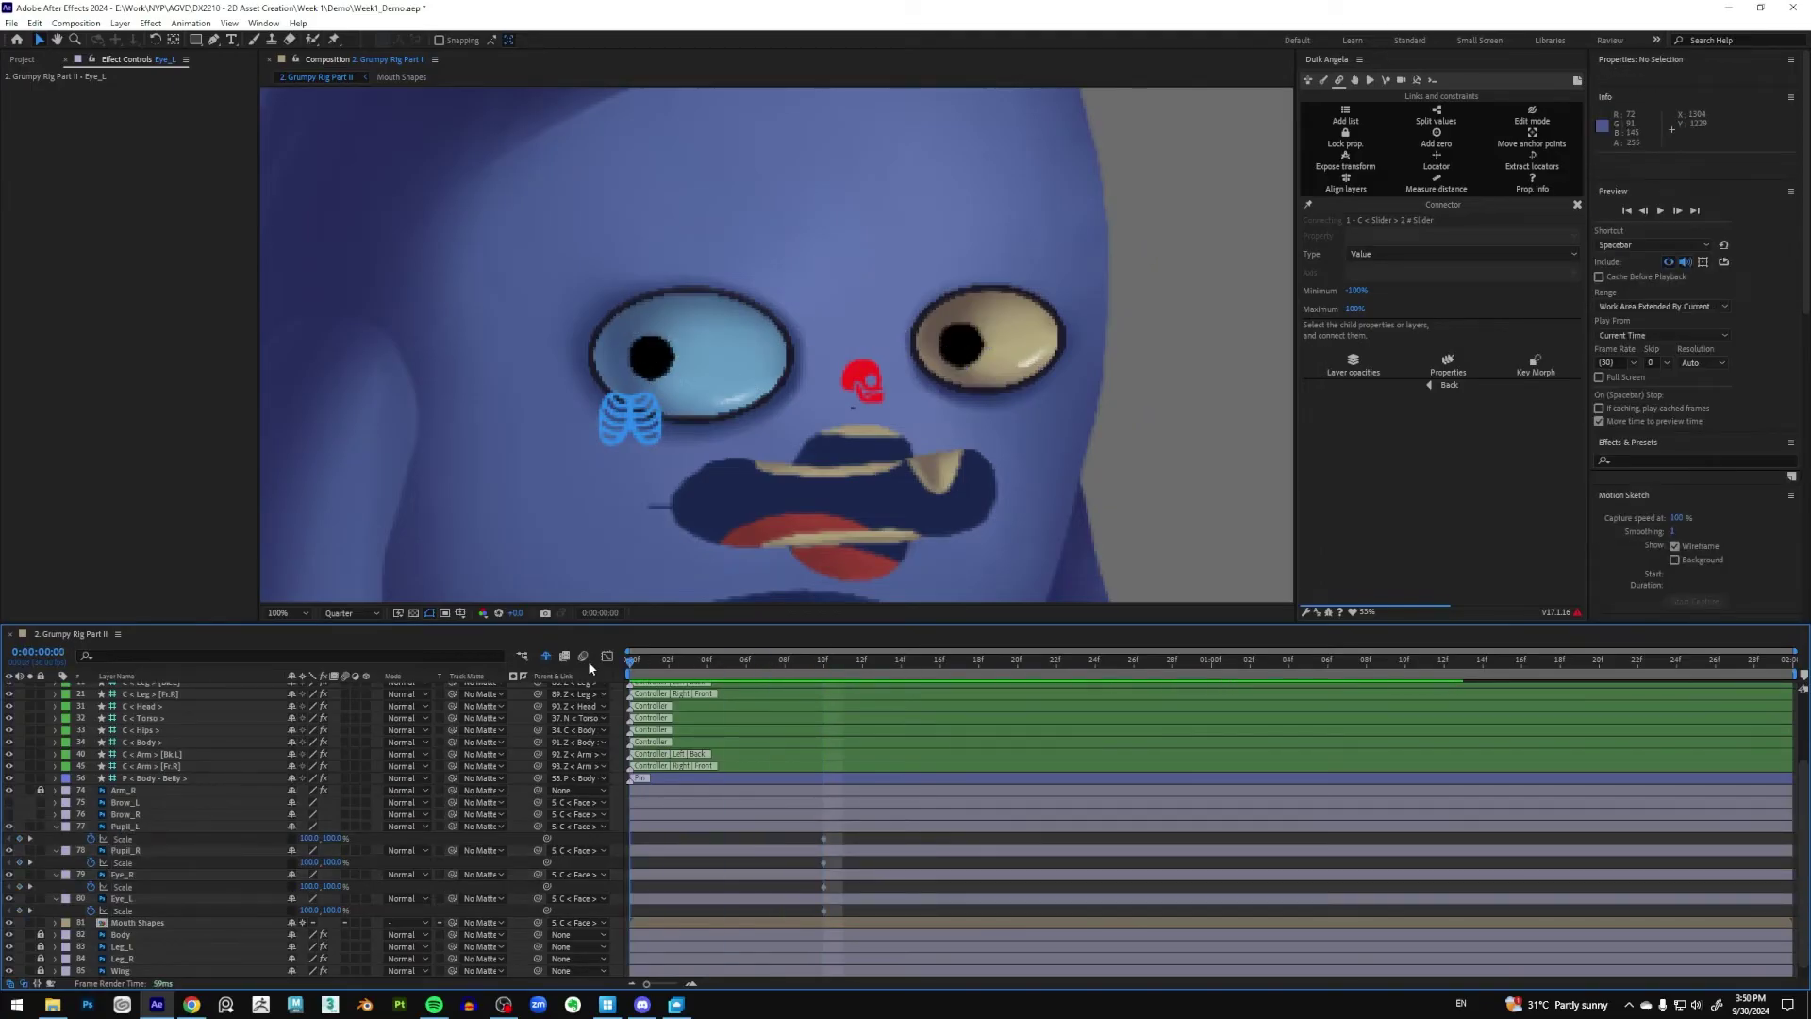
Add Scale keyframes at frame 0 to Pupil_L, Pupil_R, Eye_R and Eye_L
{"action": "key", "text": "Home"}
{"action": "left_click", "coordinate": [19, 837]}
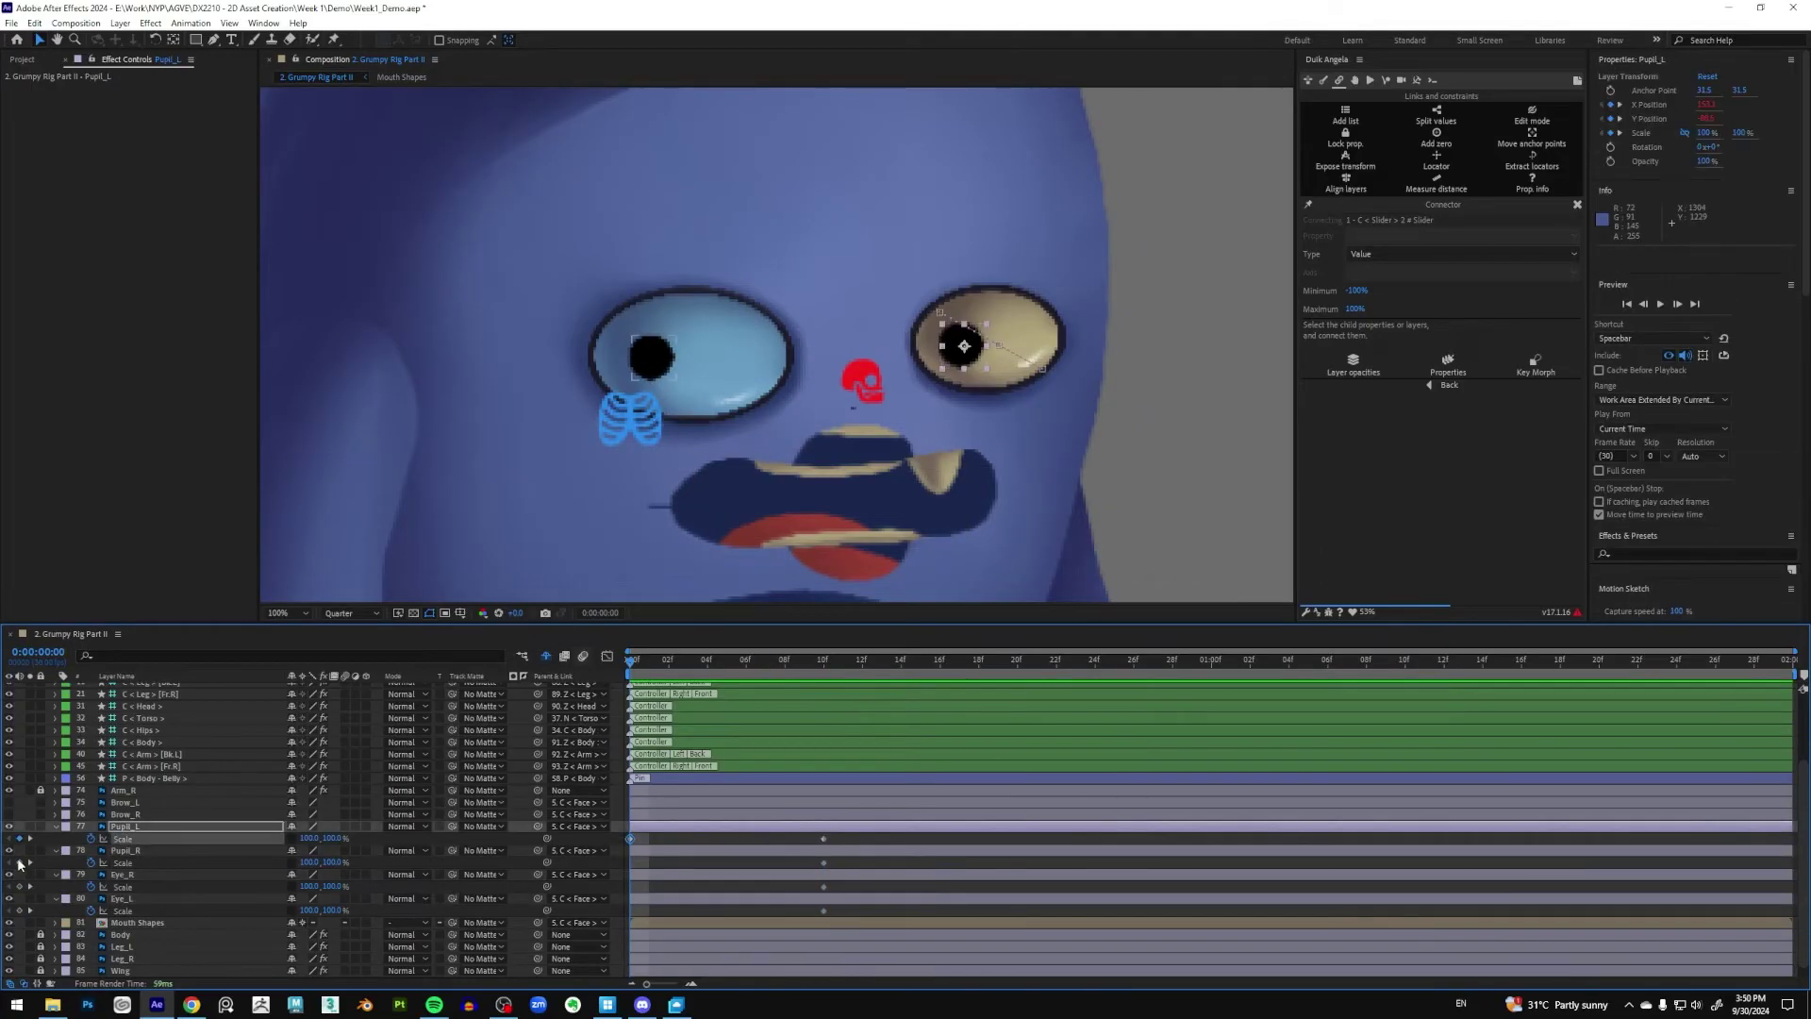
{"action": "left_click", "coordinate": [19, 862]}
{"action": "left_click", "coordinate": [19, 886]}
{"action": "left_click", "coordinate": [19, 911]}
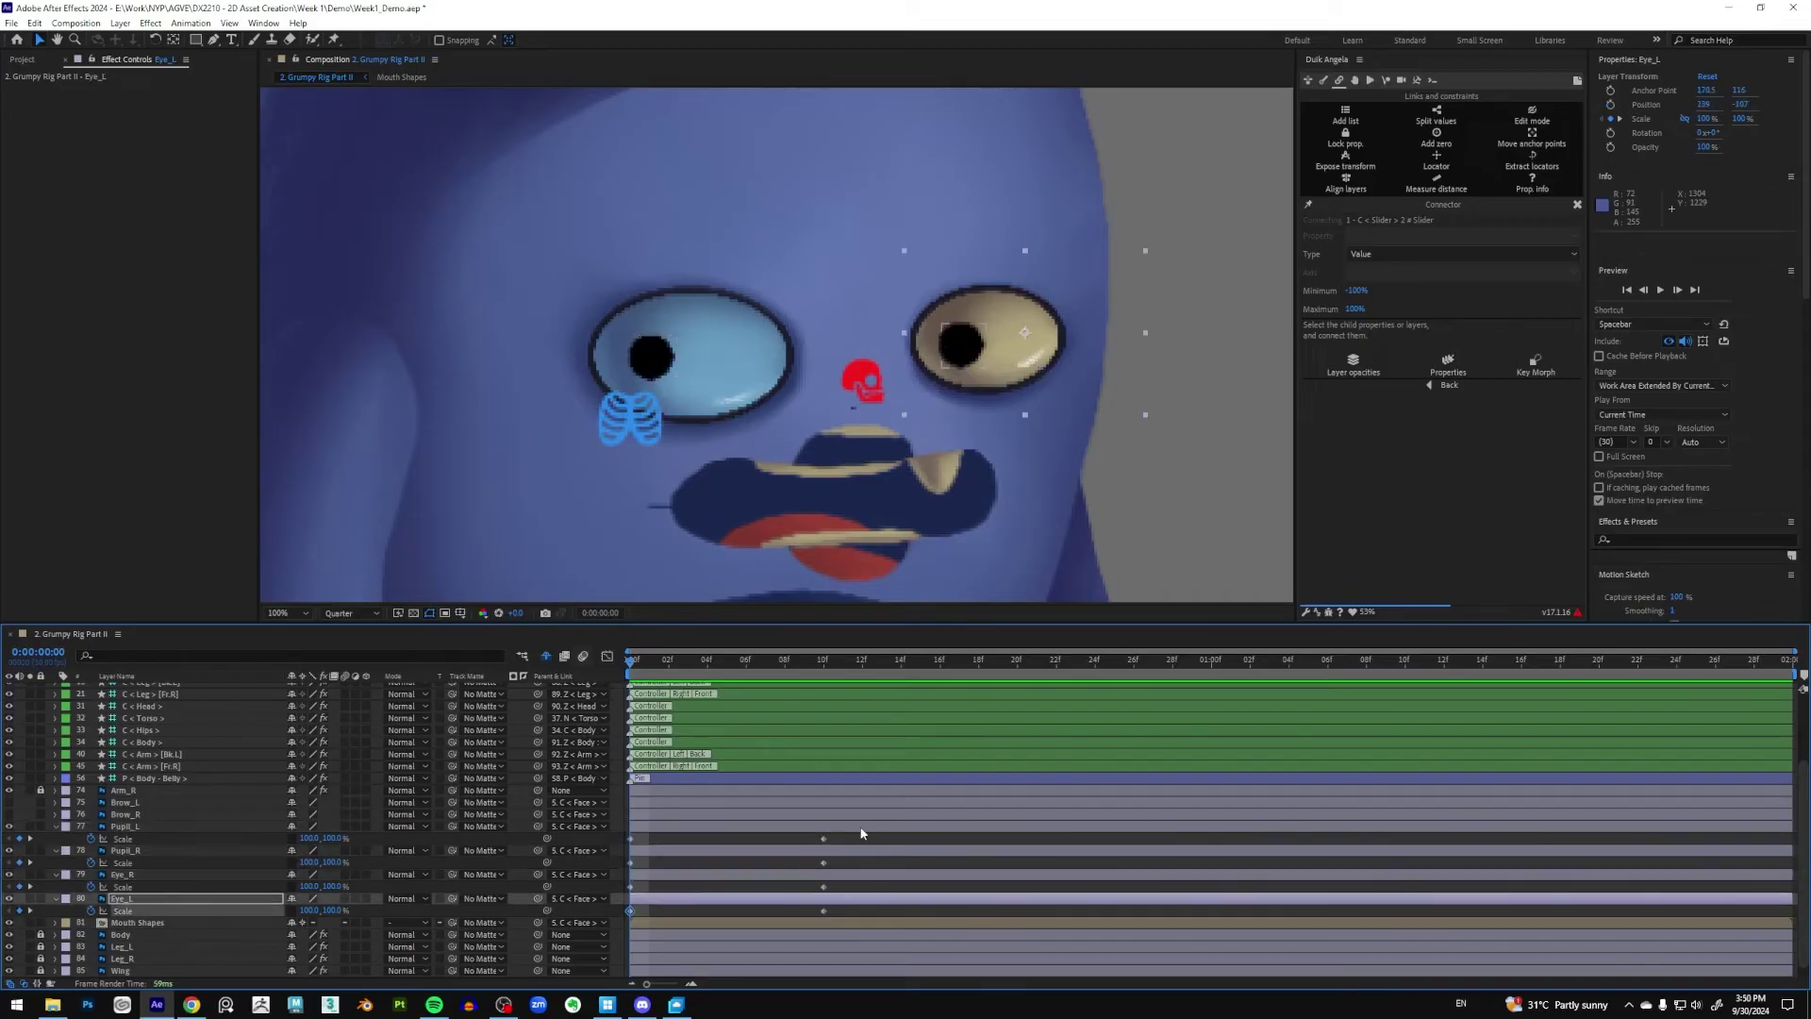
Add Scale keyframes at frame 20 to Pupil_L, Pupil_R, Eye_R and Eye_L
{"action": "left_click", "coordinate": [1017, 665]}
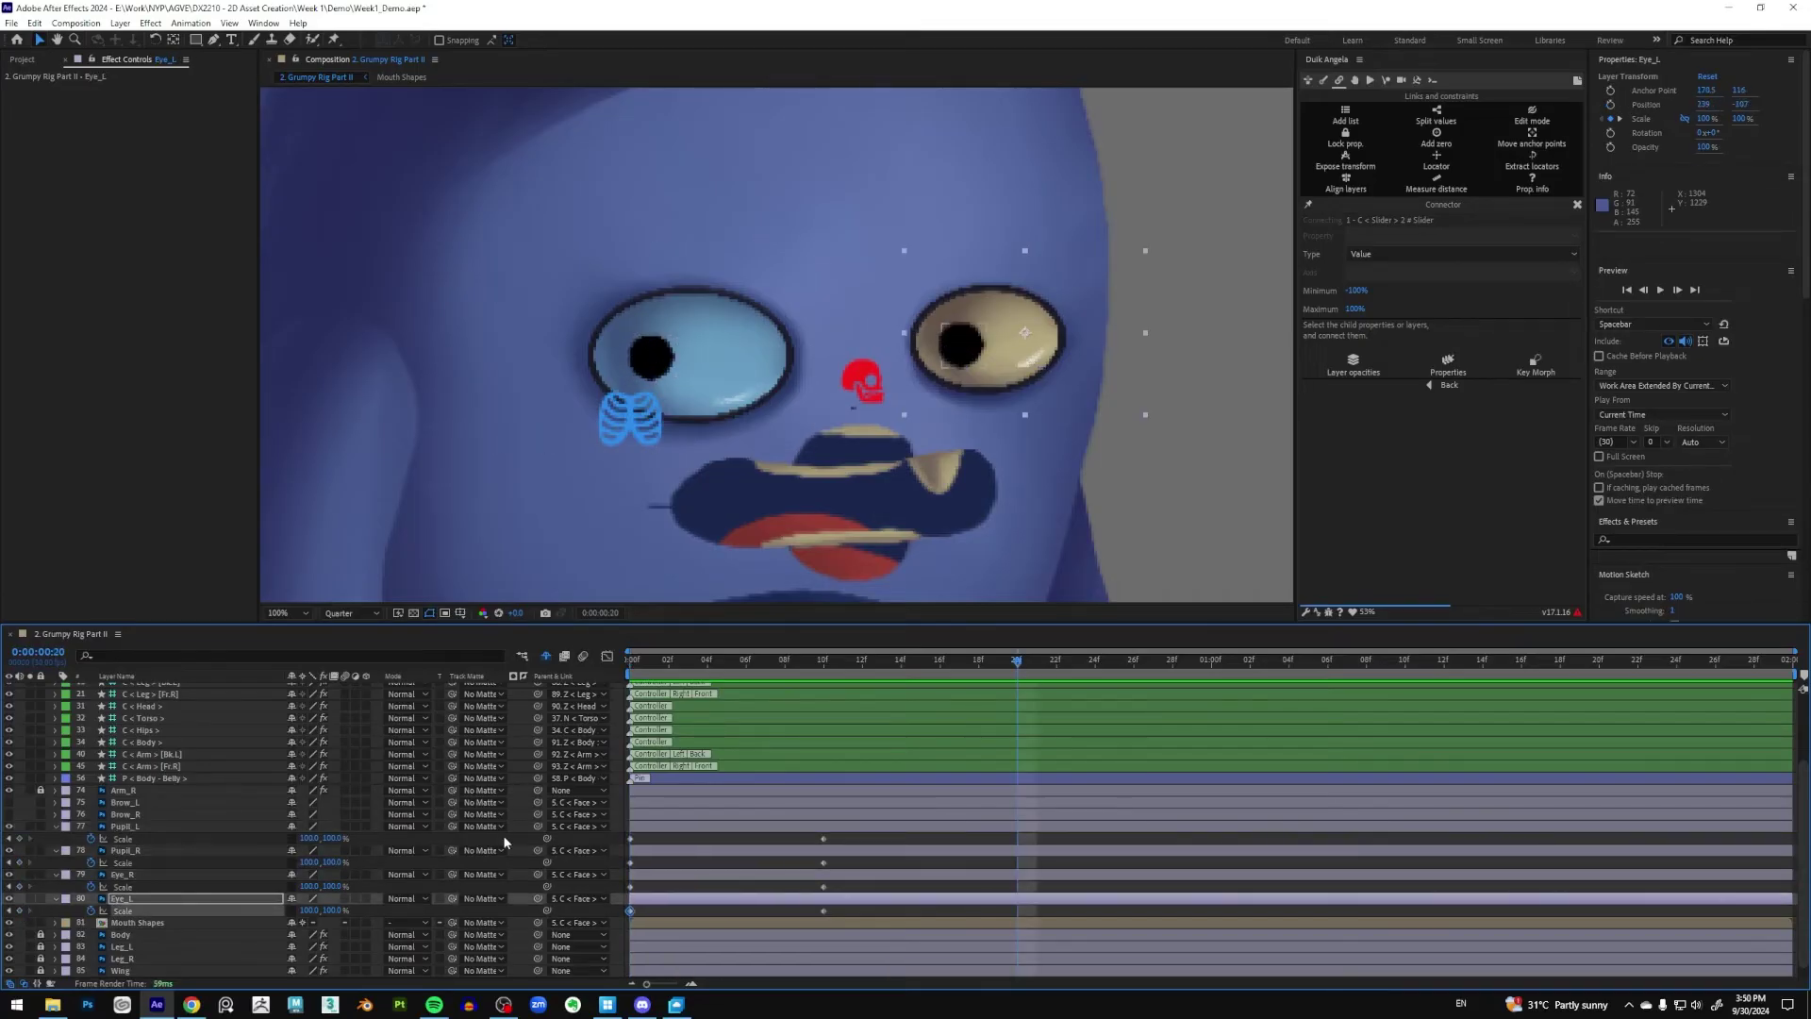
{"action": "left_click", "coordinate": [19, 838]}
{"action": "left_click", "coordinate": [19, 862]}
{"action": "left_click", "coordinate": [19, 886]}
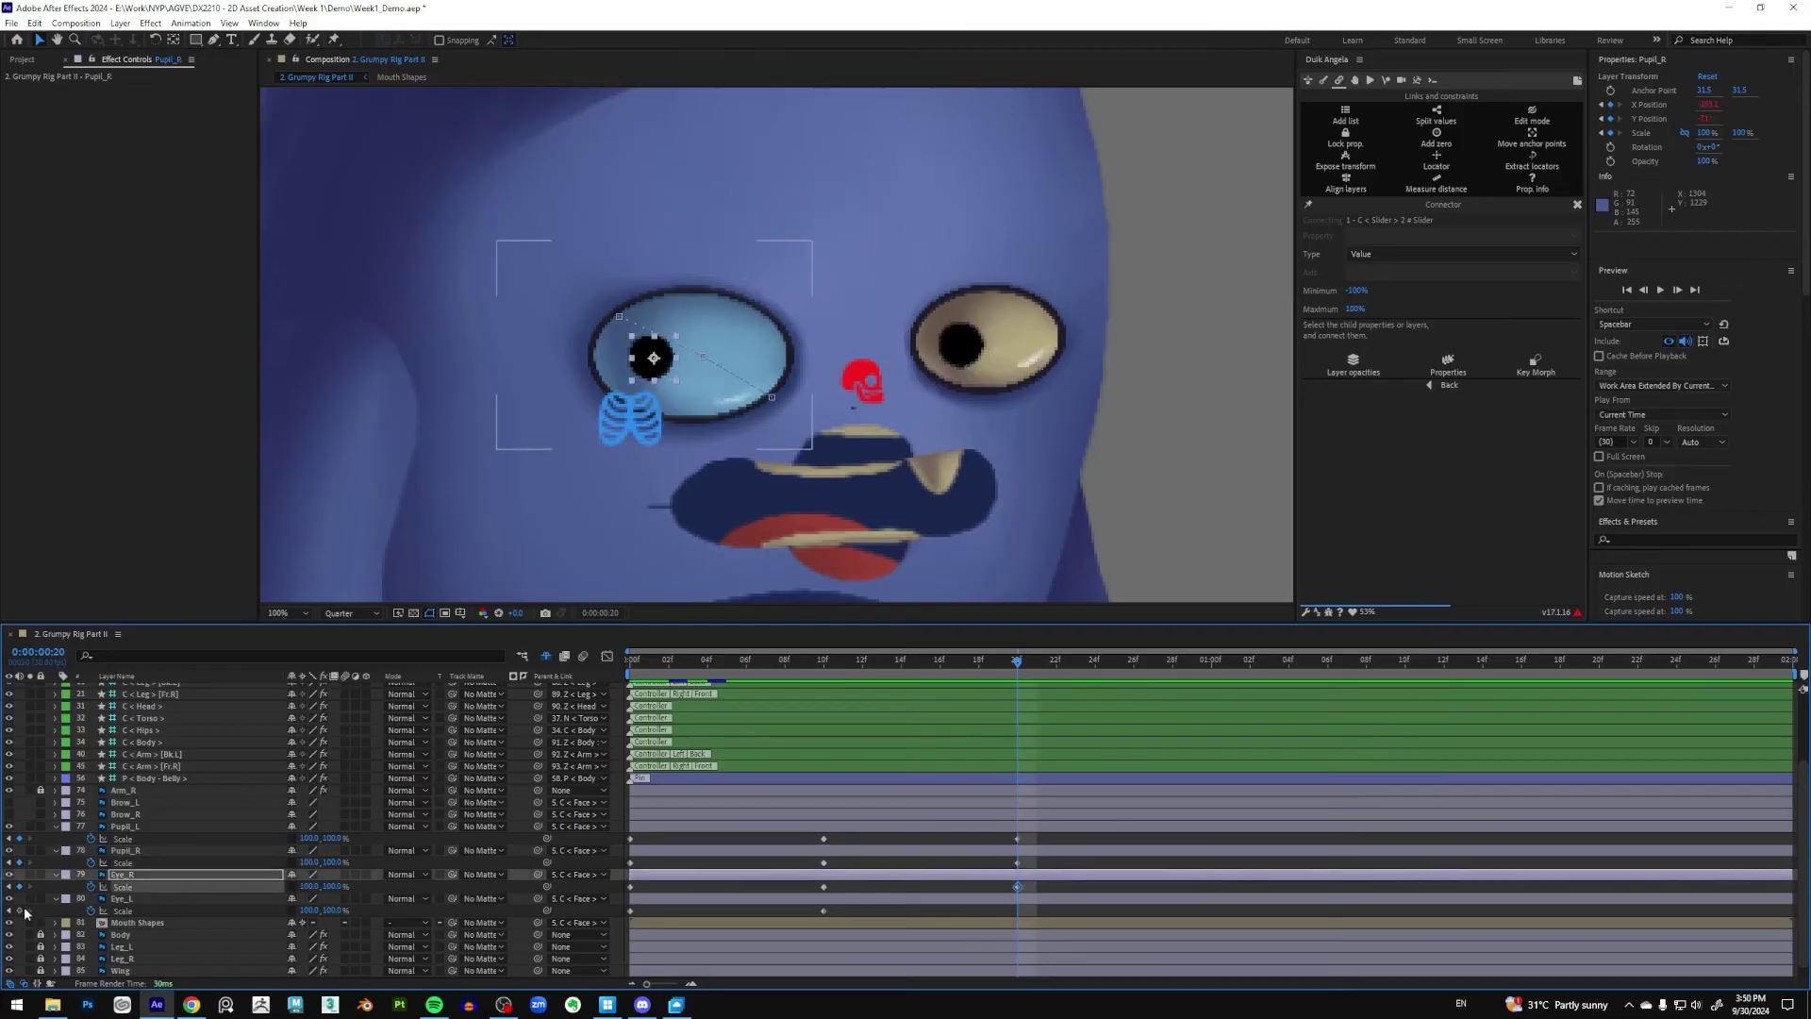
{"action": "left_click", "coordinate": [19, 911]}
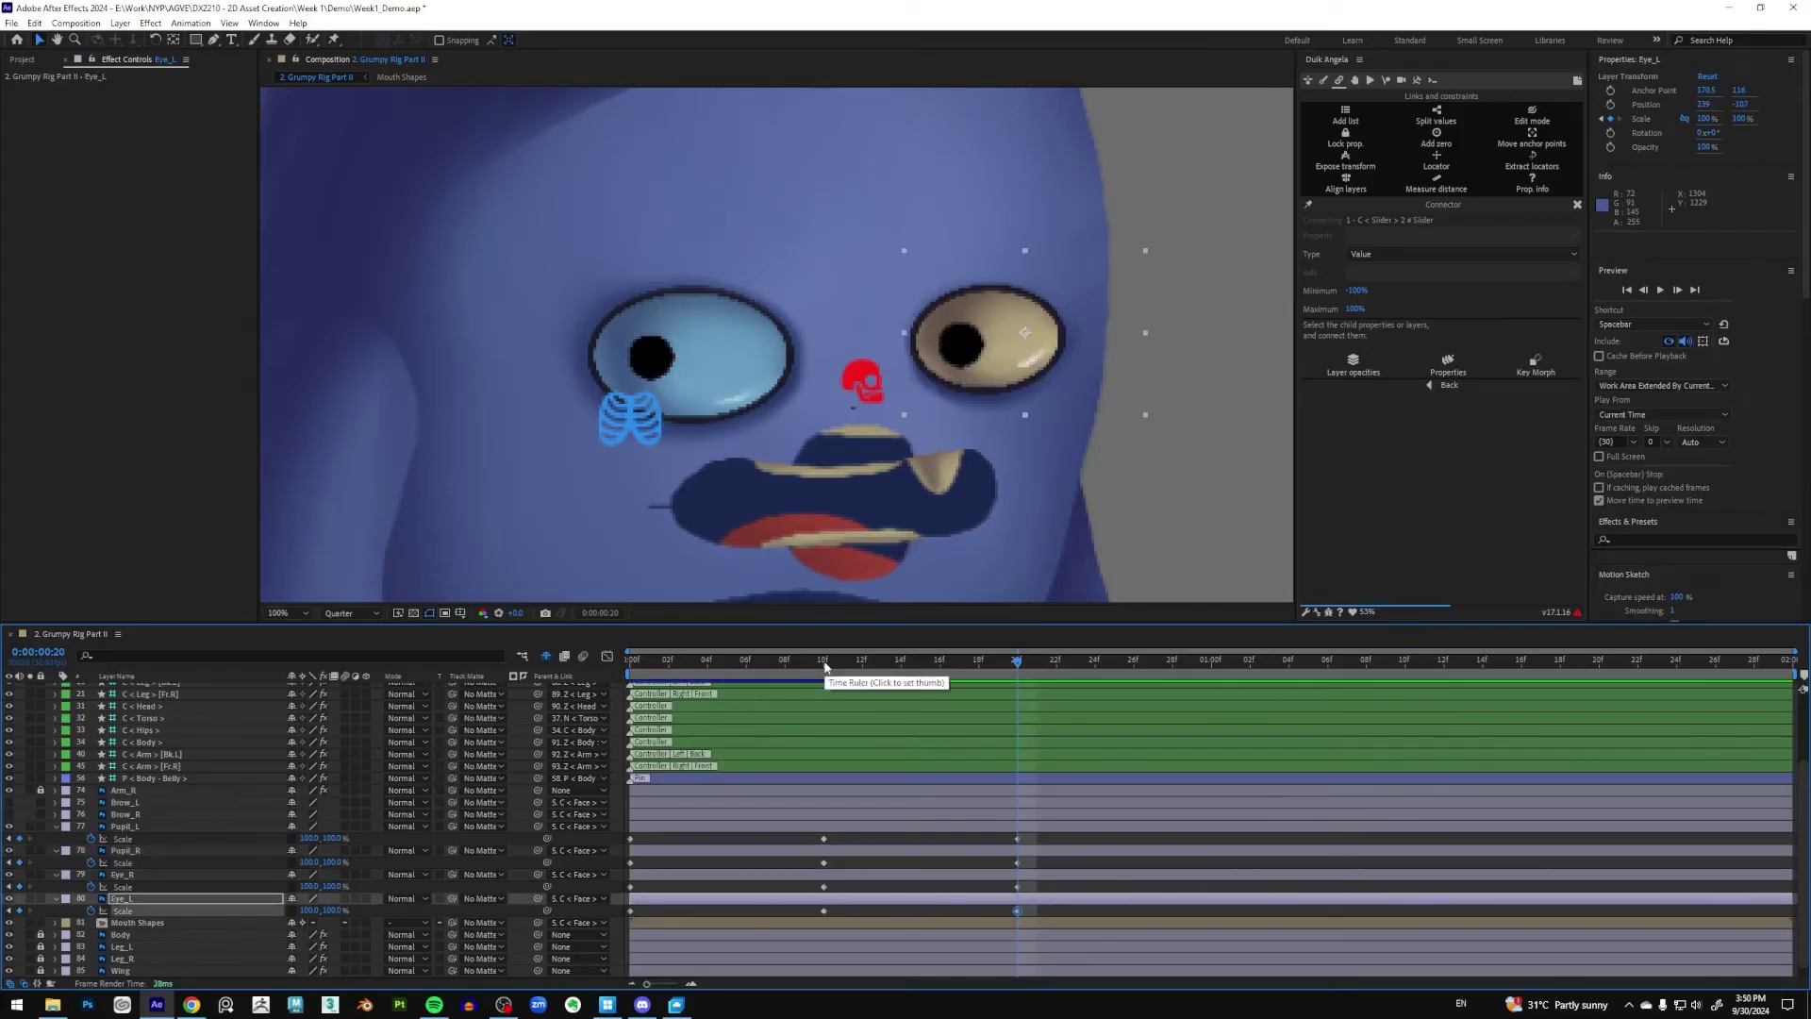
Move the anchor points of Eye_L and Eye_R to the centre of each visible eye
{"action": "key", "text": "Home"}
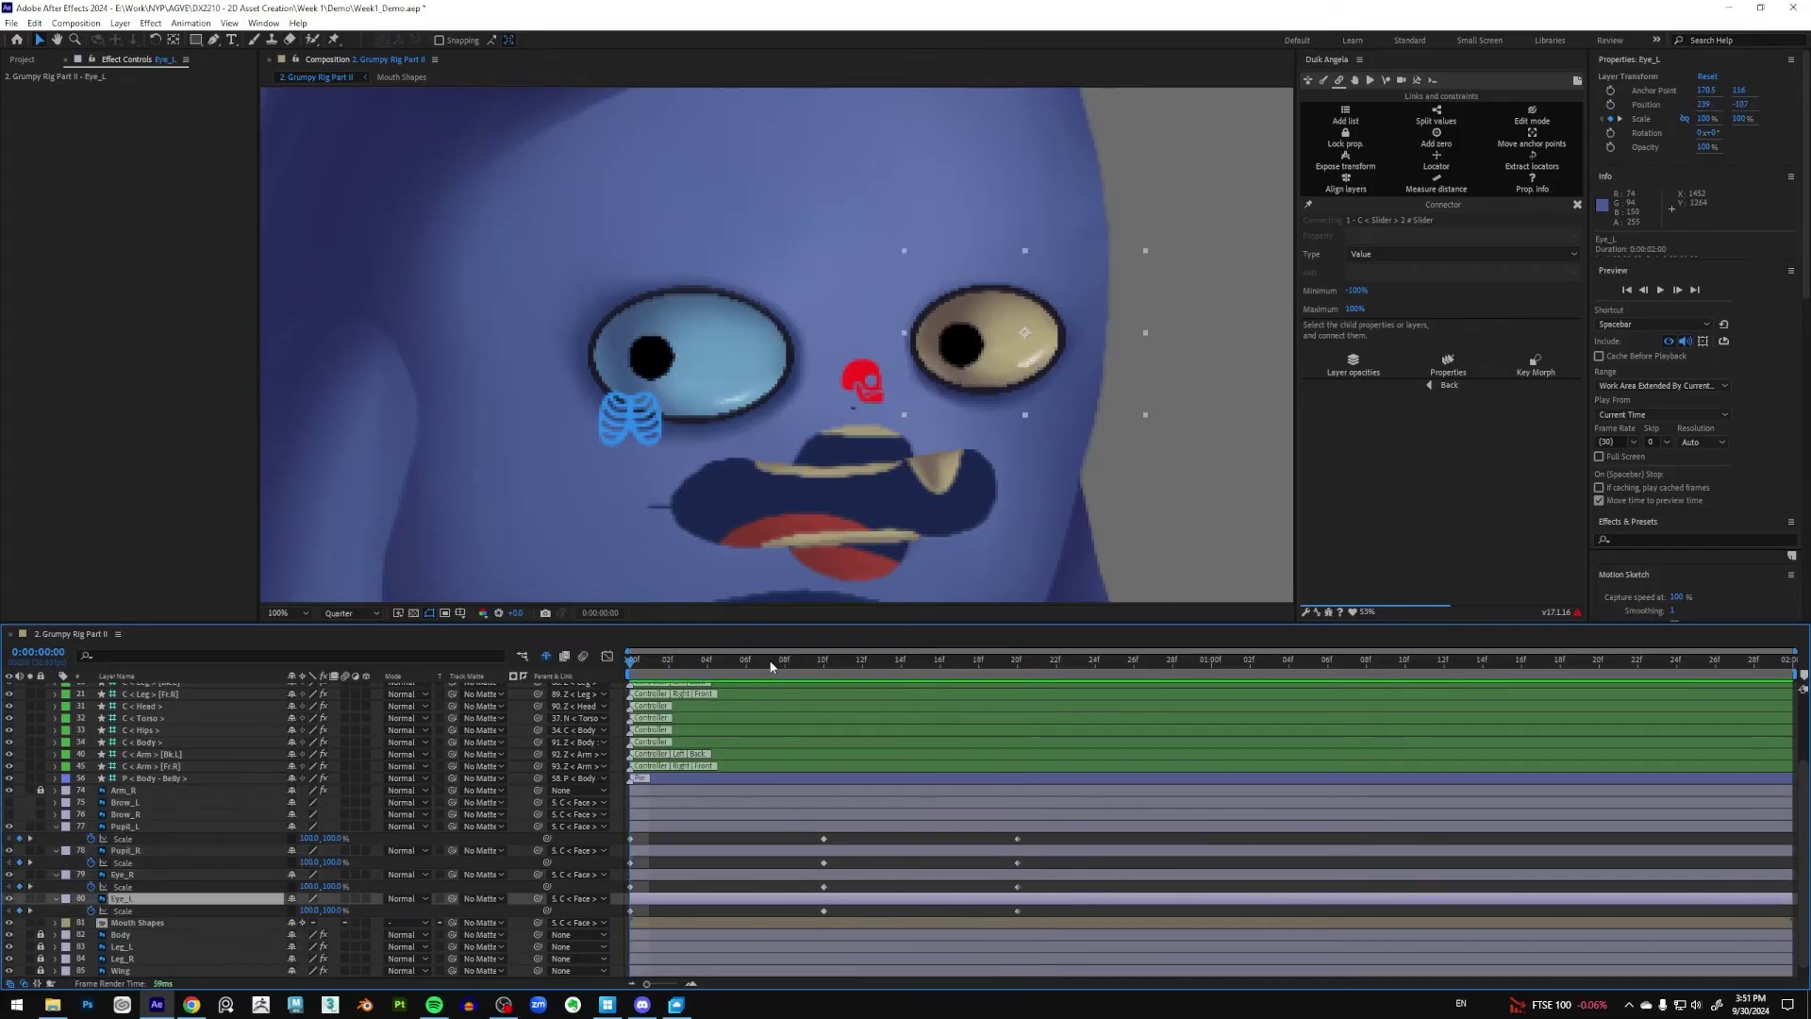
{"action": "left_click", "coordinate": [745, 660]}
{"action": "key", "text": "y"}
{"action": "left_click_drag", "start_coordinate": [1024, 333], "coordinate": [996, 342]}
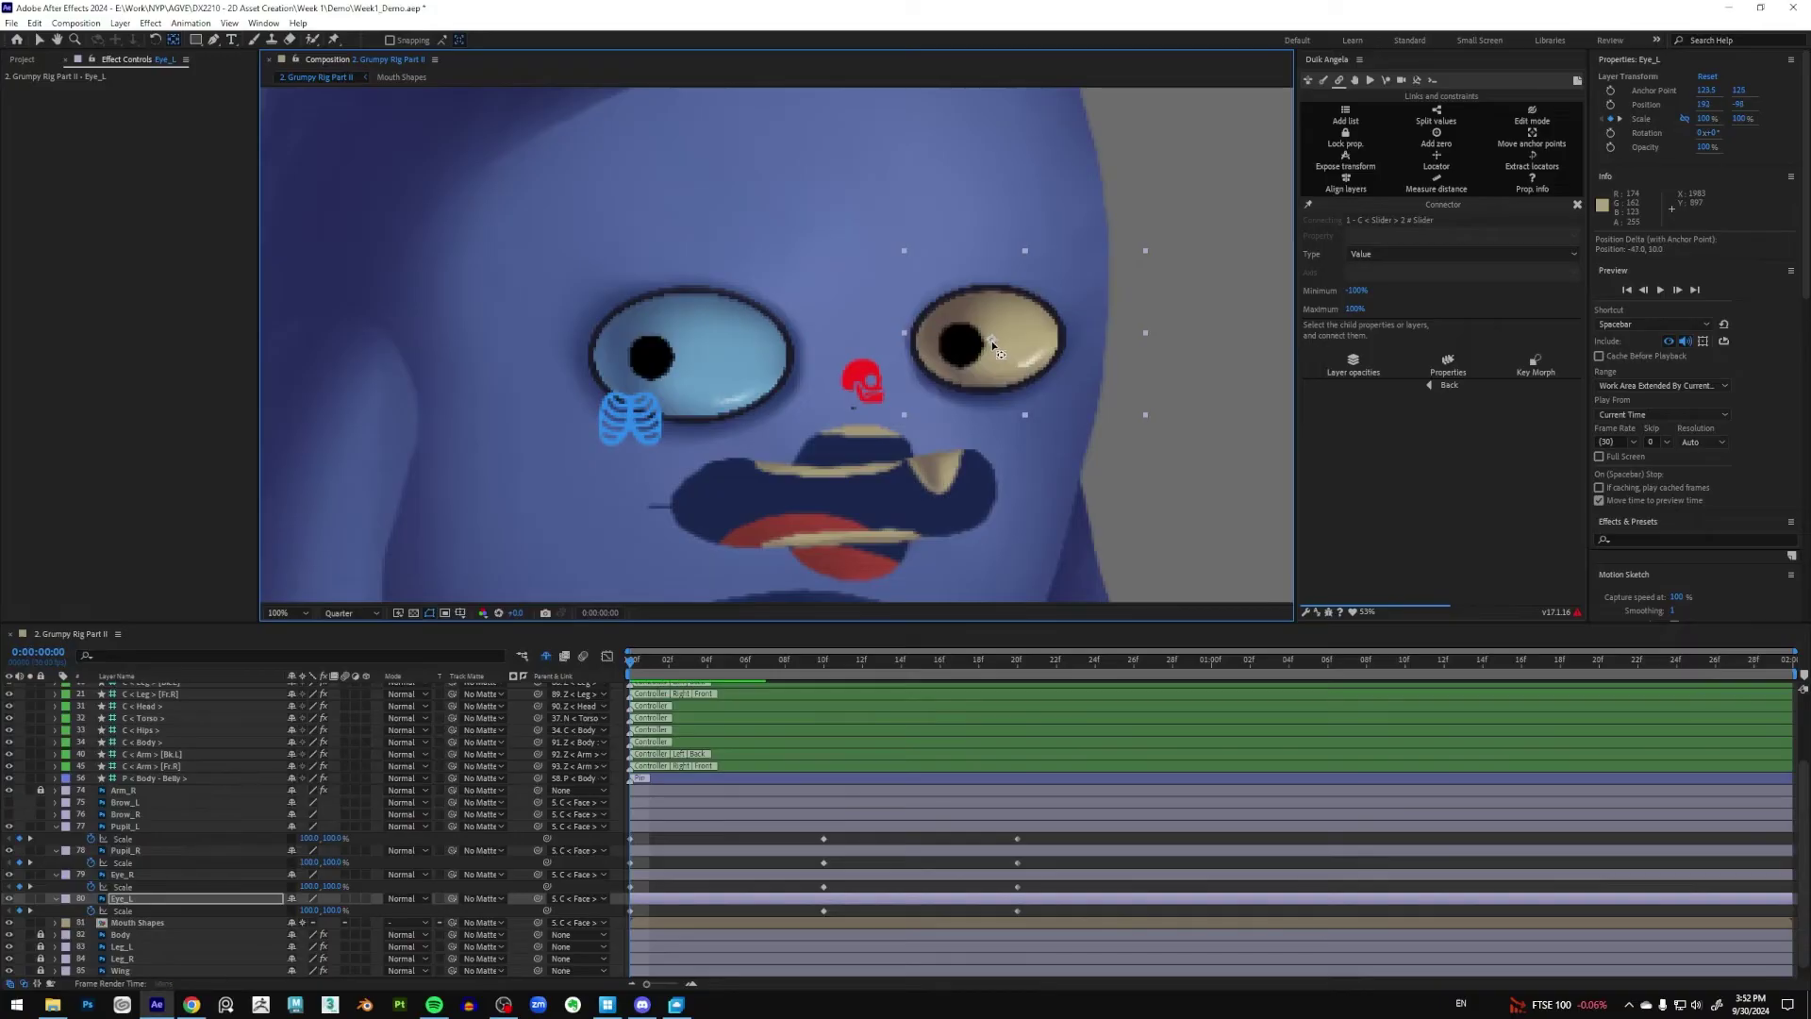
{"action": "left_click", "coordinate": [137, 875]}
{"action": "left_click_drag", "start_coordinate": [654, 349], "coordinate": [693, 355]}
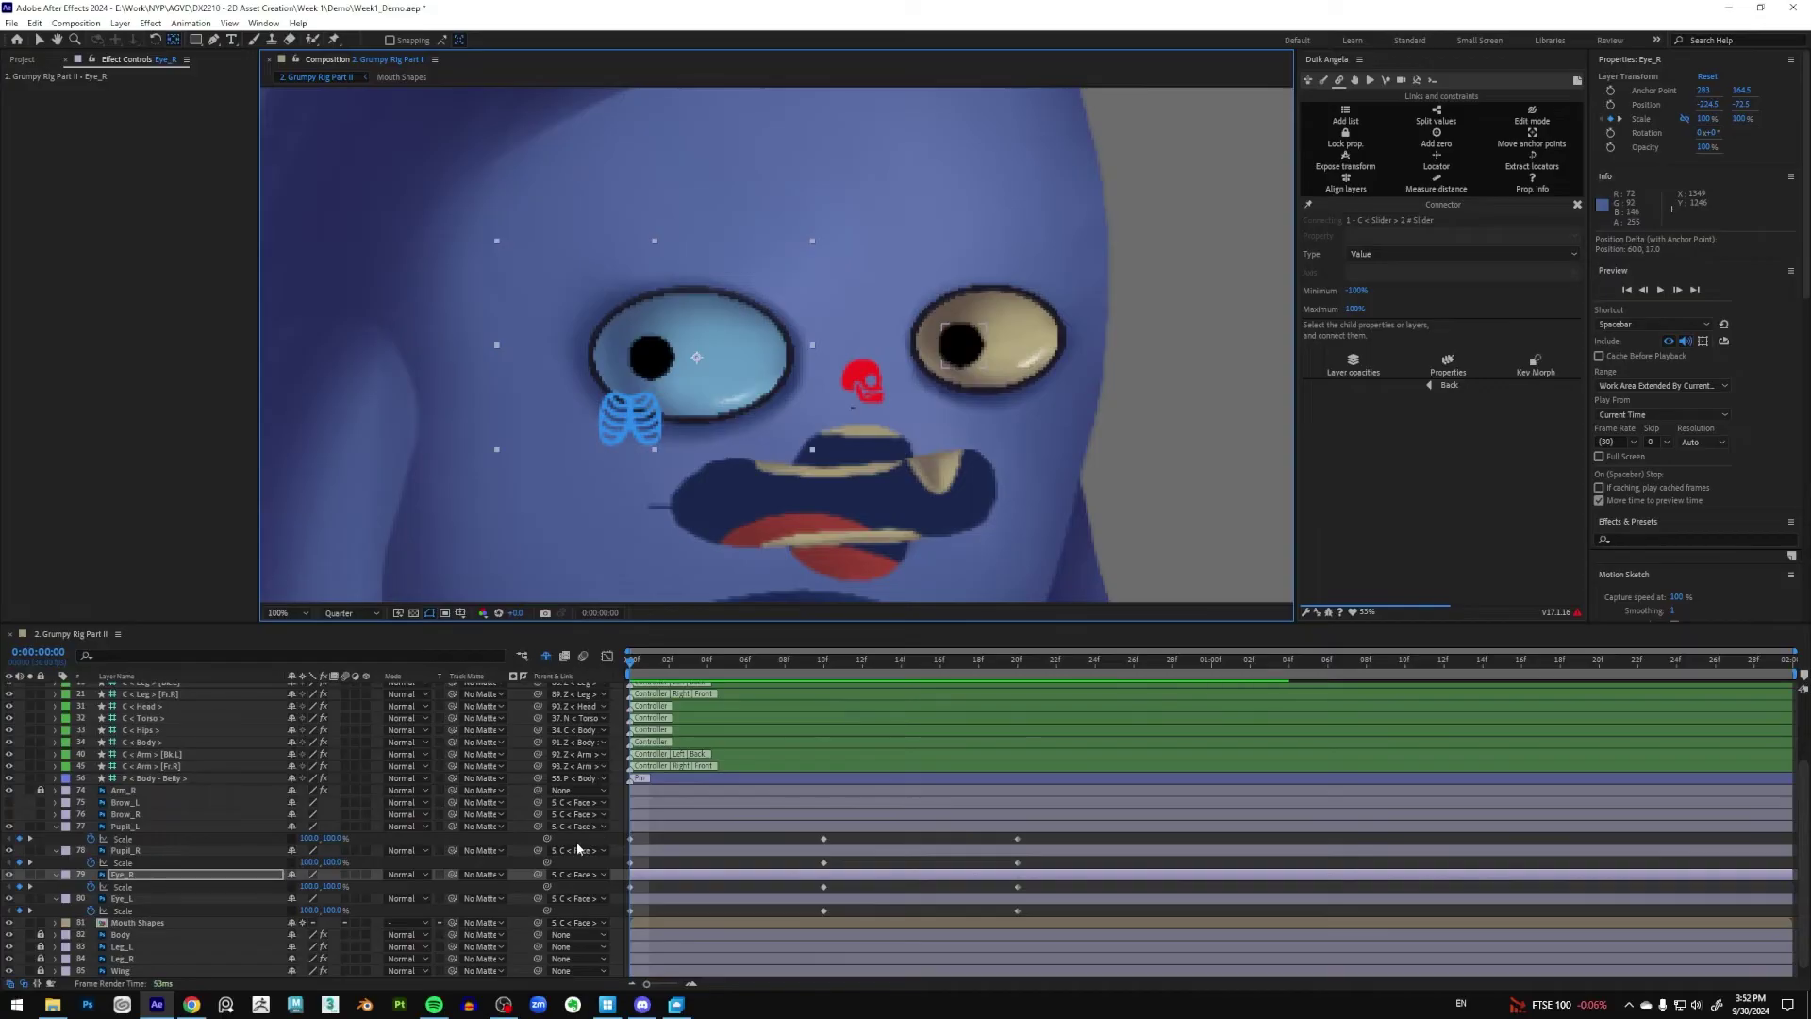
{"action": "key", "text": "v"}
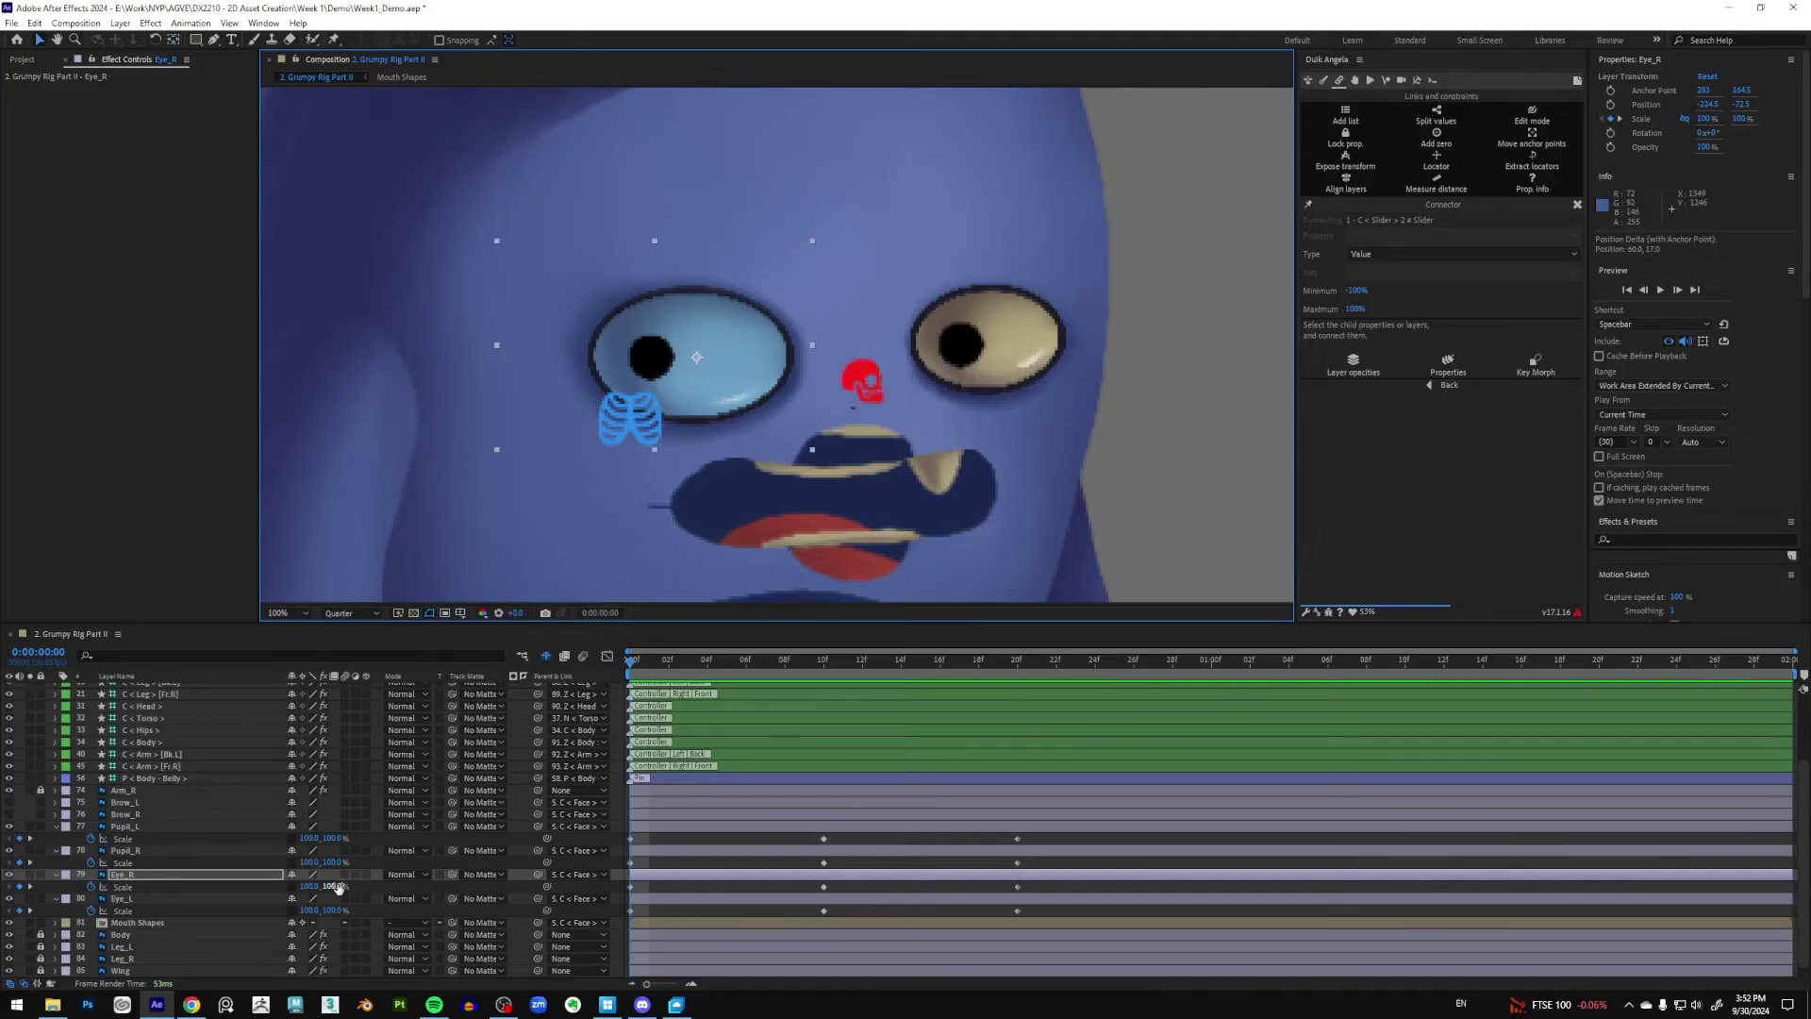
At frame 0, set the vertical Scale of Eye_R and Eye_L to 10%
{"action": "left_click_drag", "start_coordinate": [332, 887], "coordinate": [270, 886]}
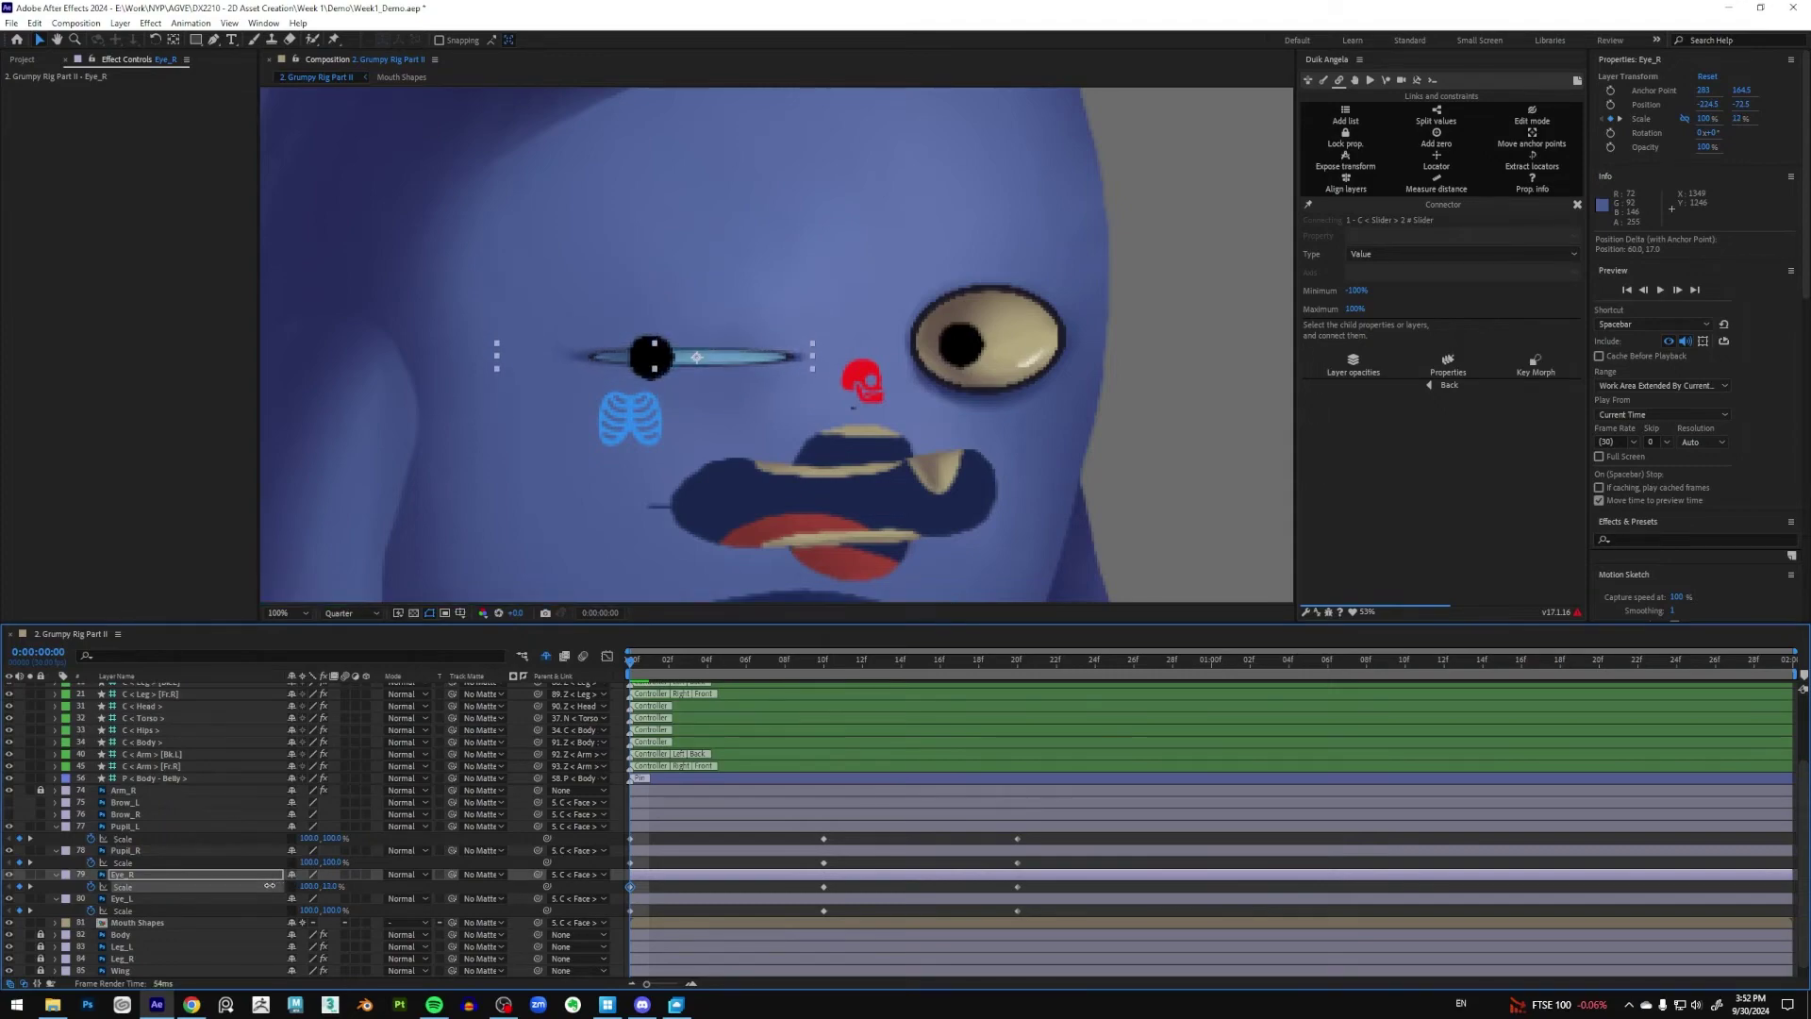
{"action": "left_click", "coordinate": [331, 887]}
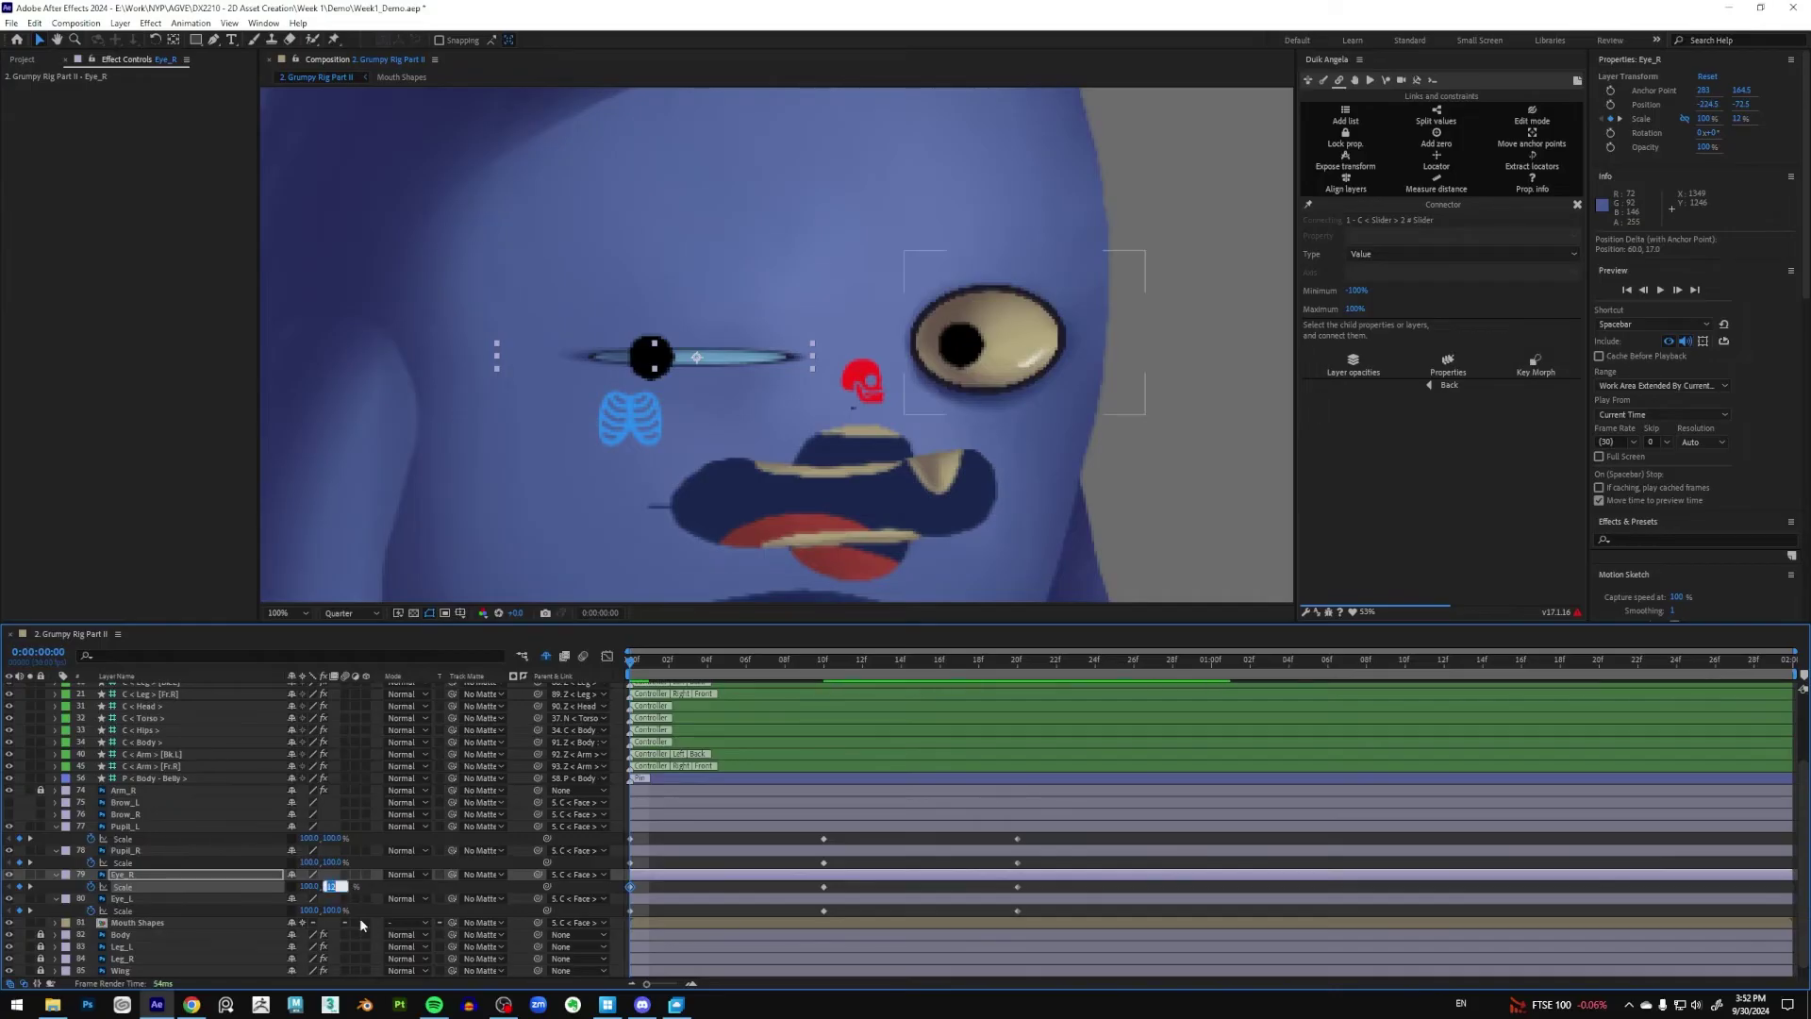
{"action": "type", "text": "10"}
{"action": "key", "text": "Return"}
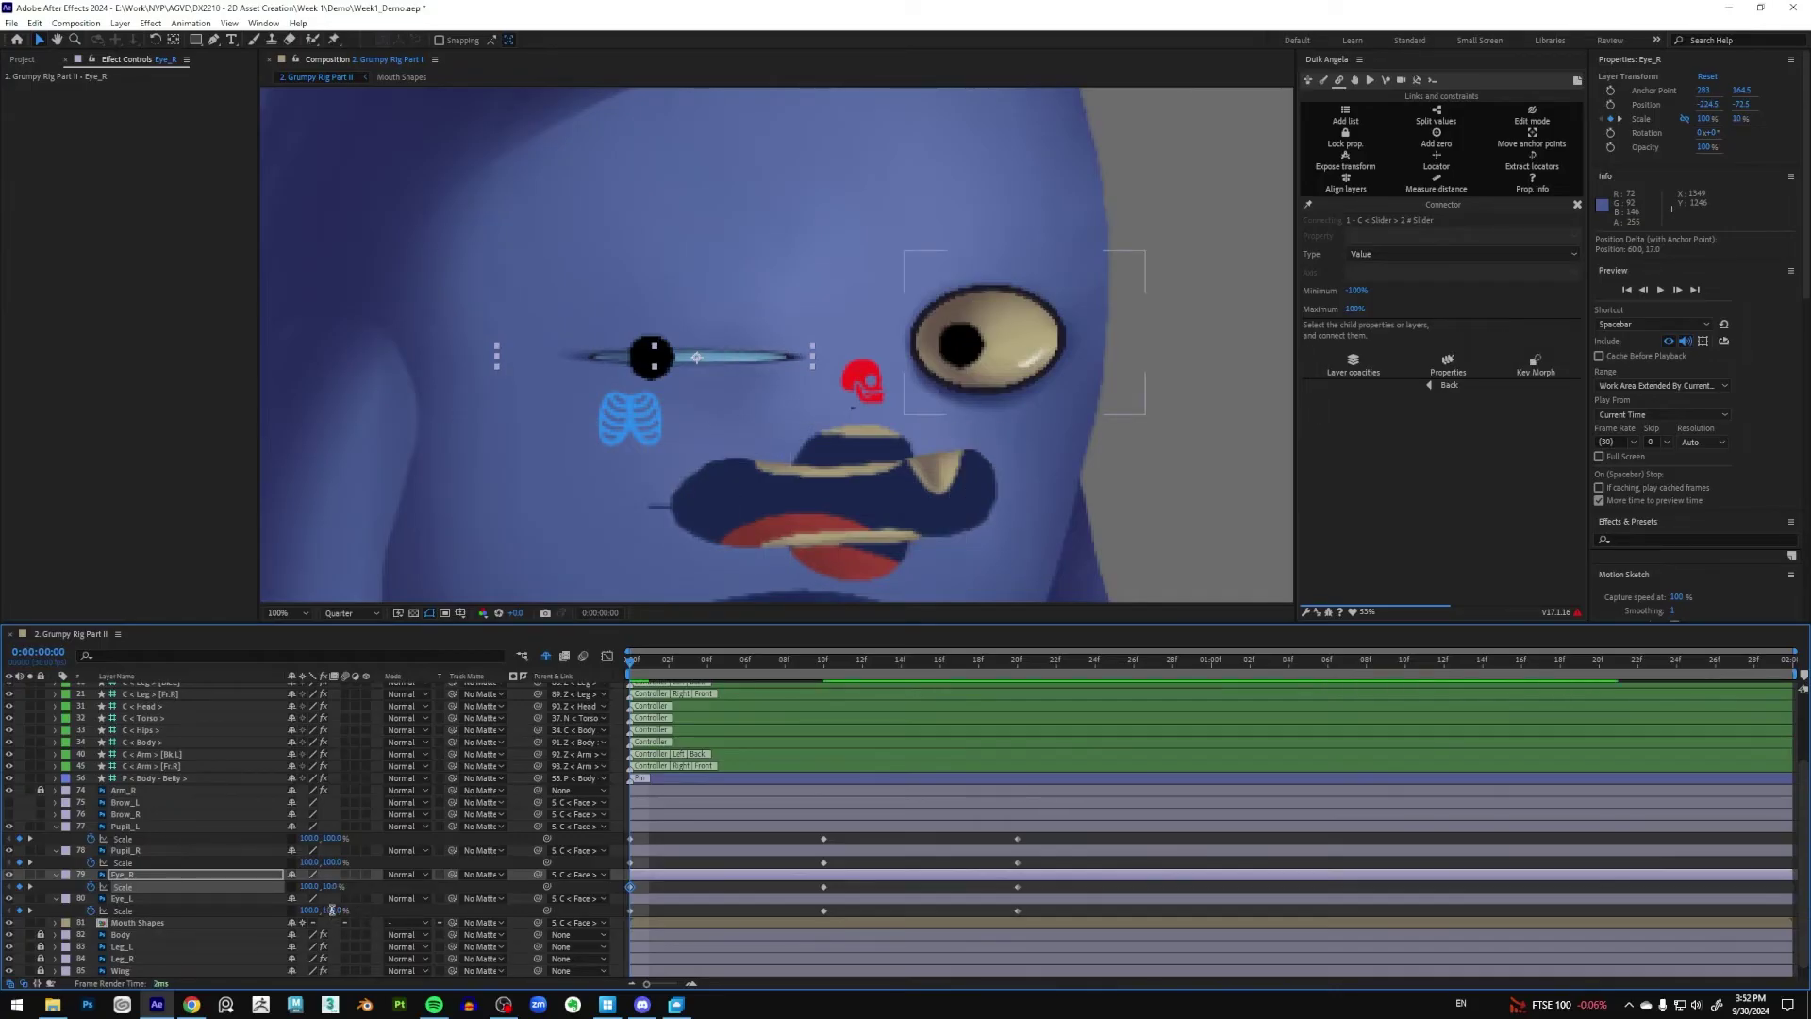
{"action": "left_click", "coordinate": [332, 910]}
{"action": "type", "text": "10"}
{"action": "key", "text": "Return"}
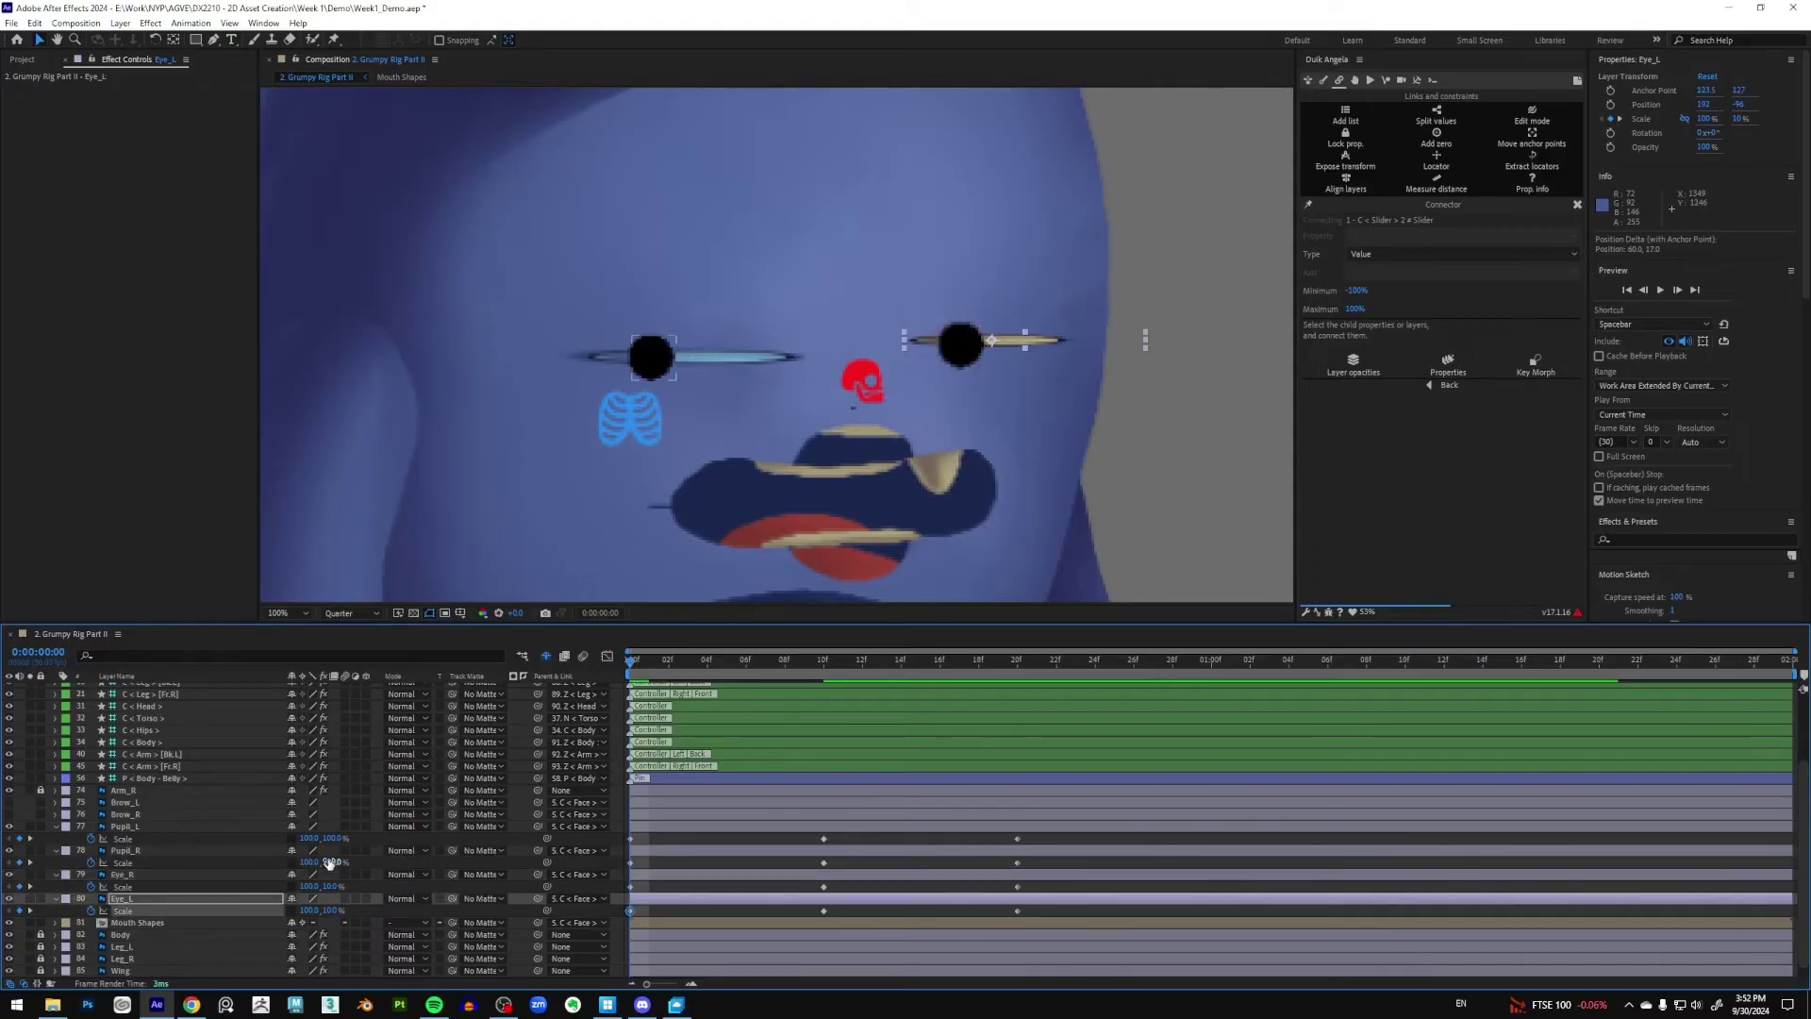
At frame 0, set the vertical Scale of Pupil_R and Pupil_L to 10%
{"action": "left_click", "coordinate": [331, 861]}
{"action": "type", "text": "10"}
{"action": "key", "text": "Return"}
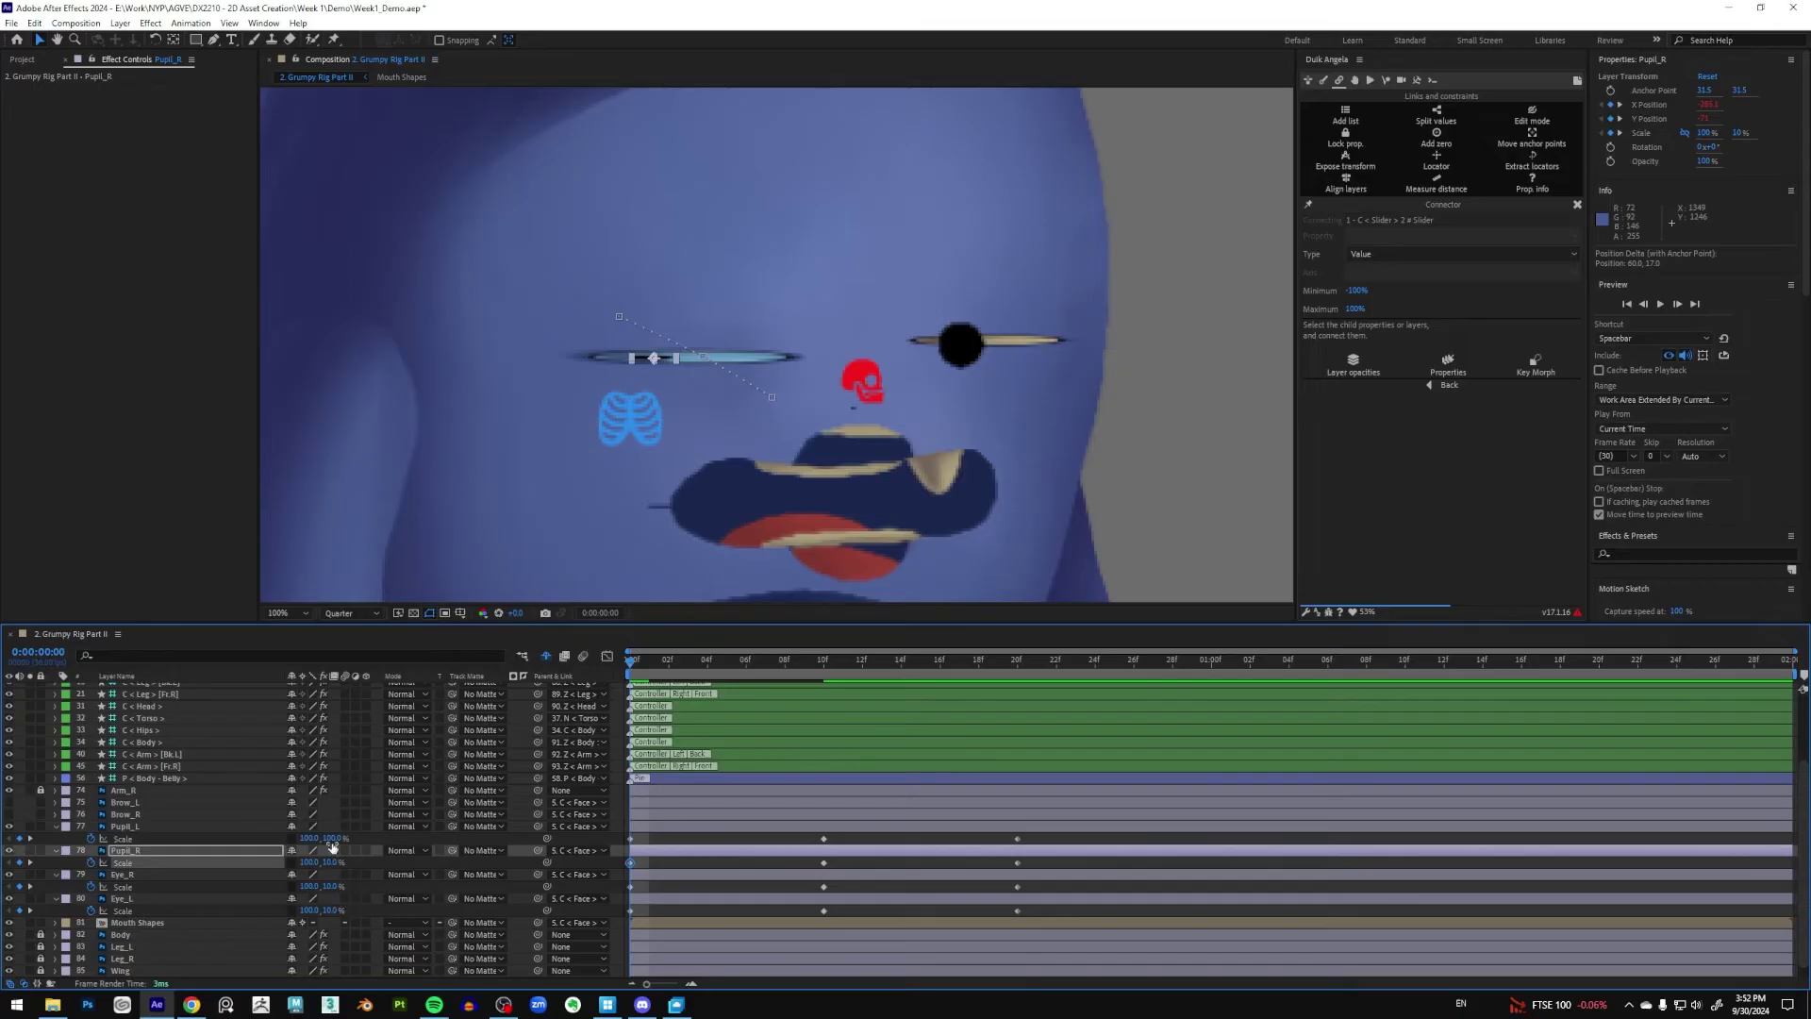
{"action": "left_click", "coordinate": [332, 838]}
{"action": "type", "text": "10"}
{"action": "key", "text": "Return"}
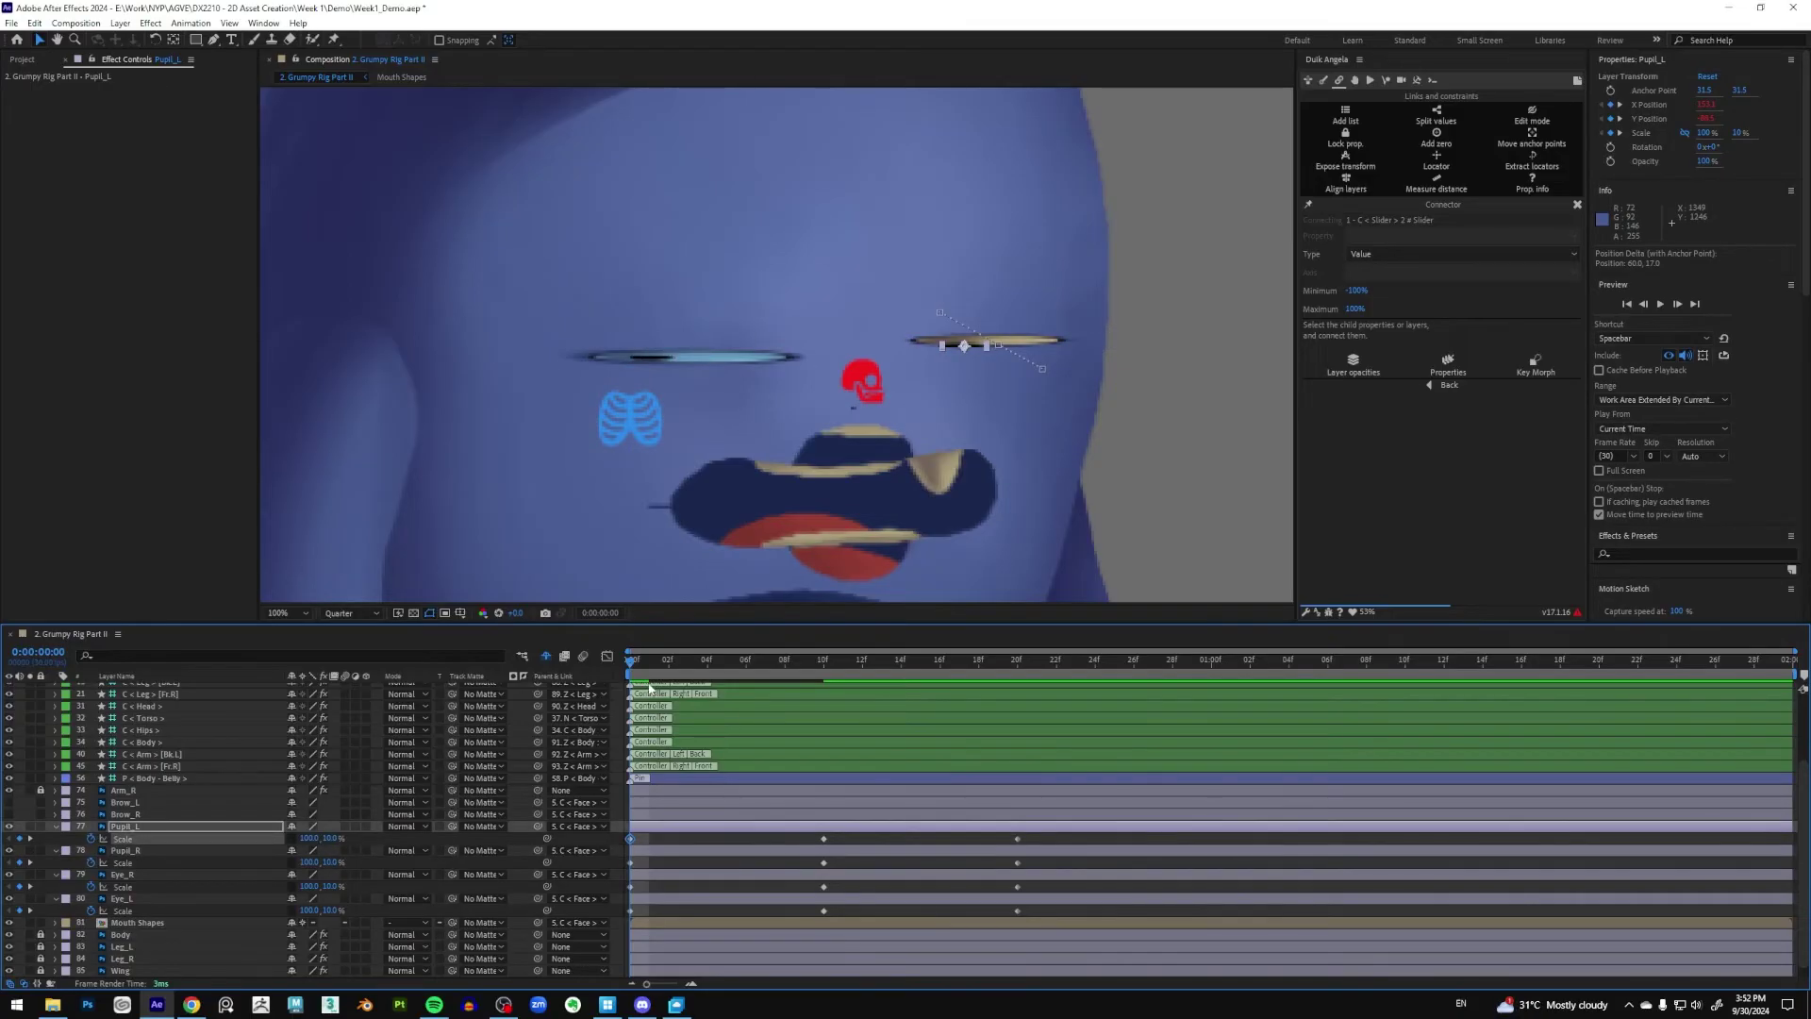
Scrub through the squash animation, then set Eye_R's Scale at frame 20 to 120% in both dimensions
{"action": "left_click_drag", "start_coordinate": [786, 672], "coordinate": [727, 672]}
{"action": "key", "text": "k"}
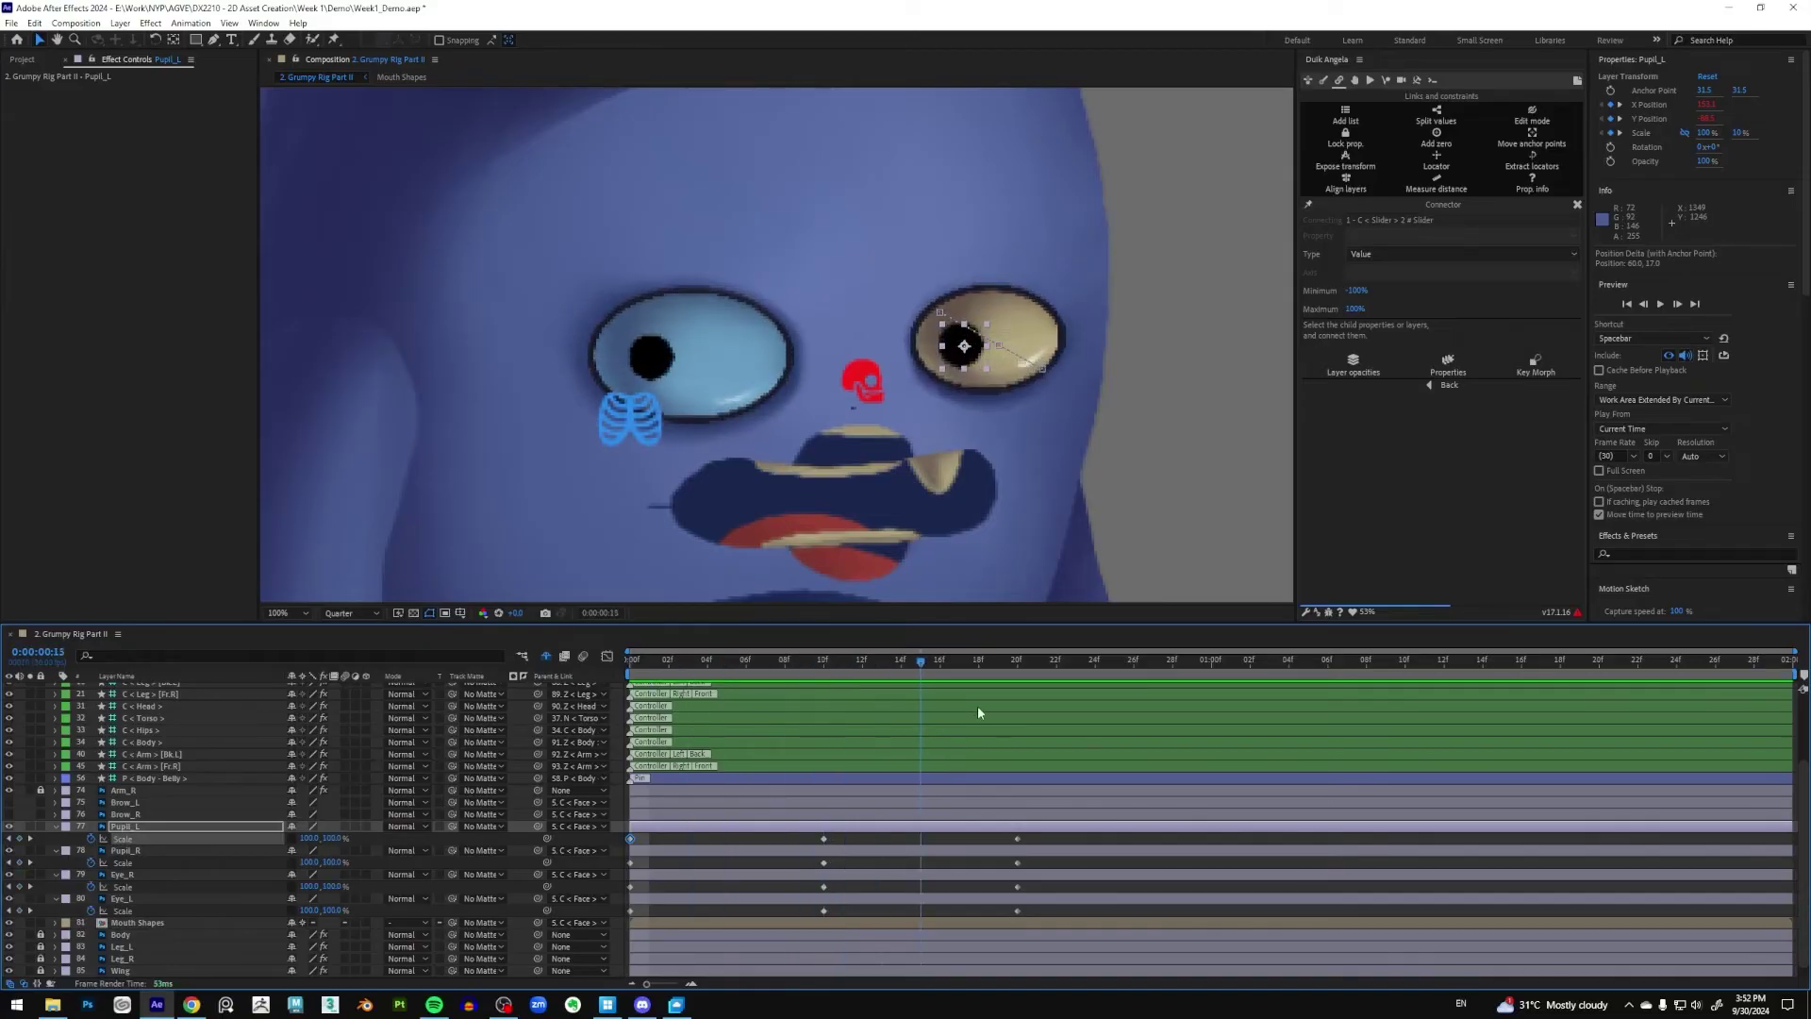
{"action": "key", "text": "k"}
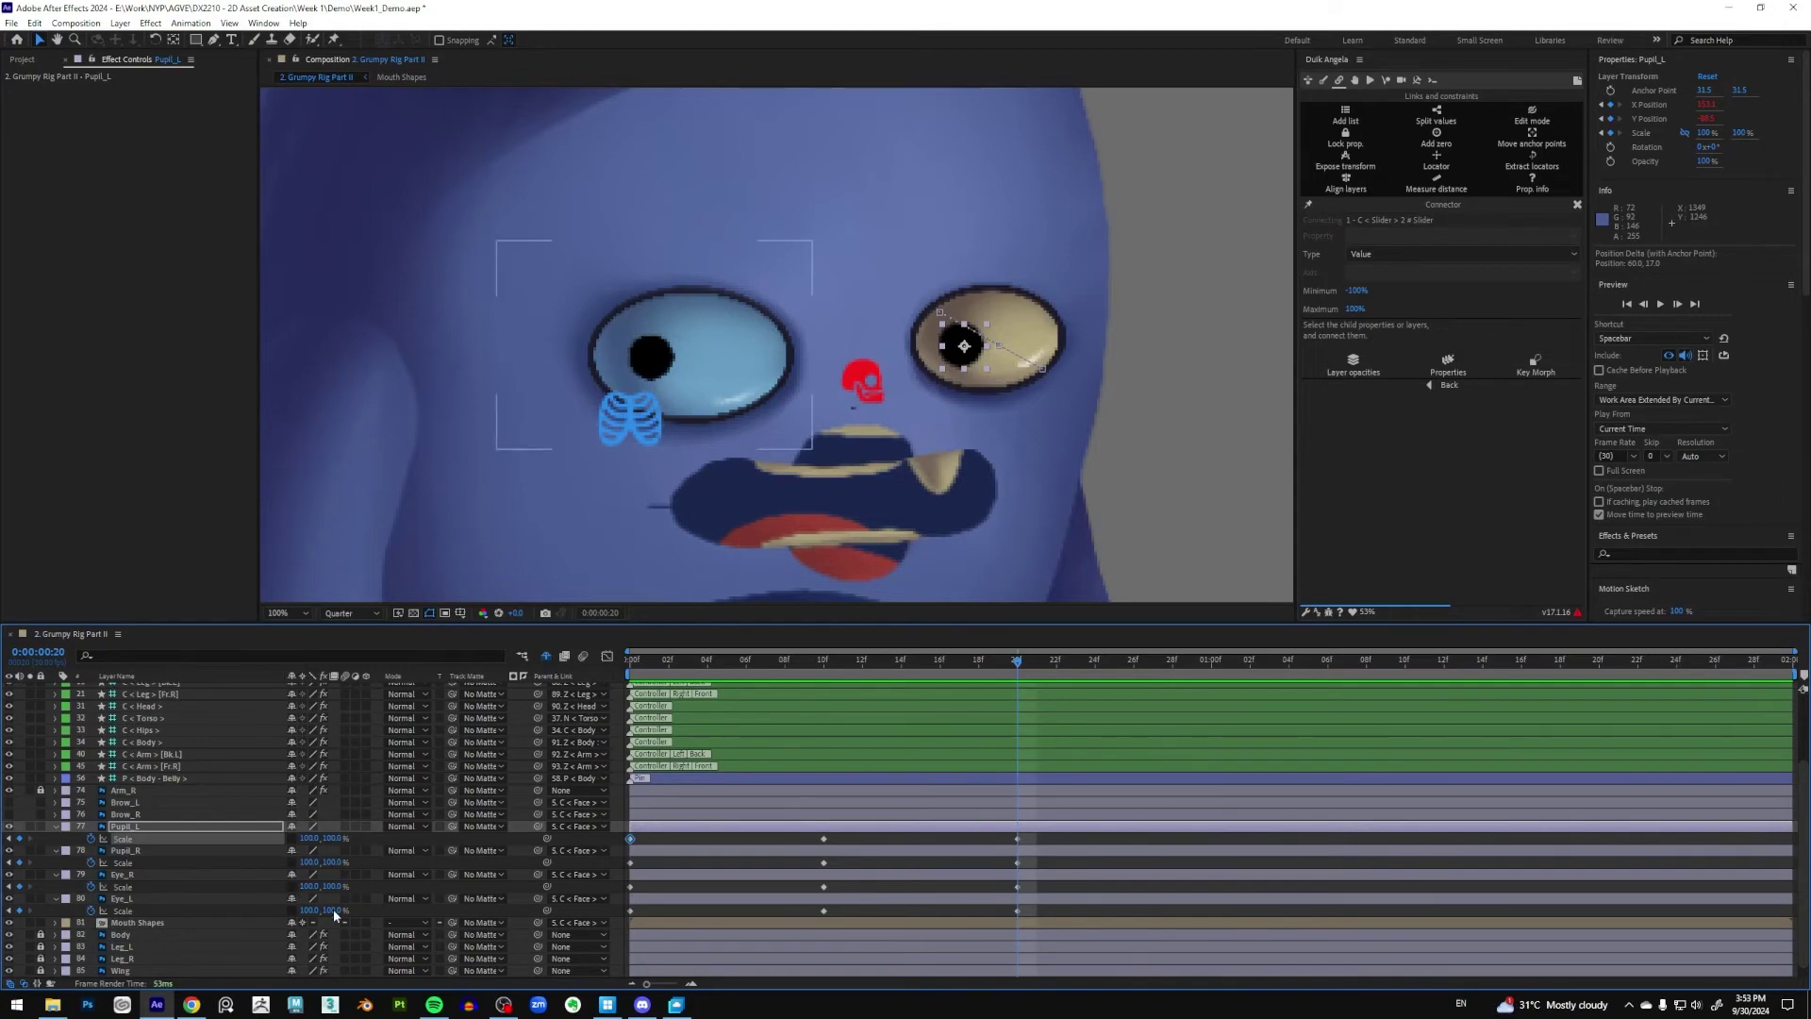
{"action": "left_click", "coordinate": [309, 885]}
{"action": "type", "text": "120"}
{"action": "key", "text": "Tab"}
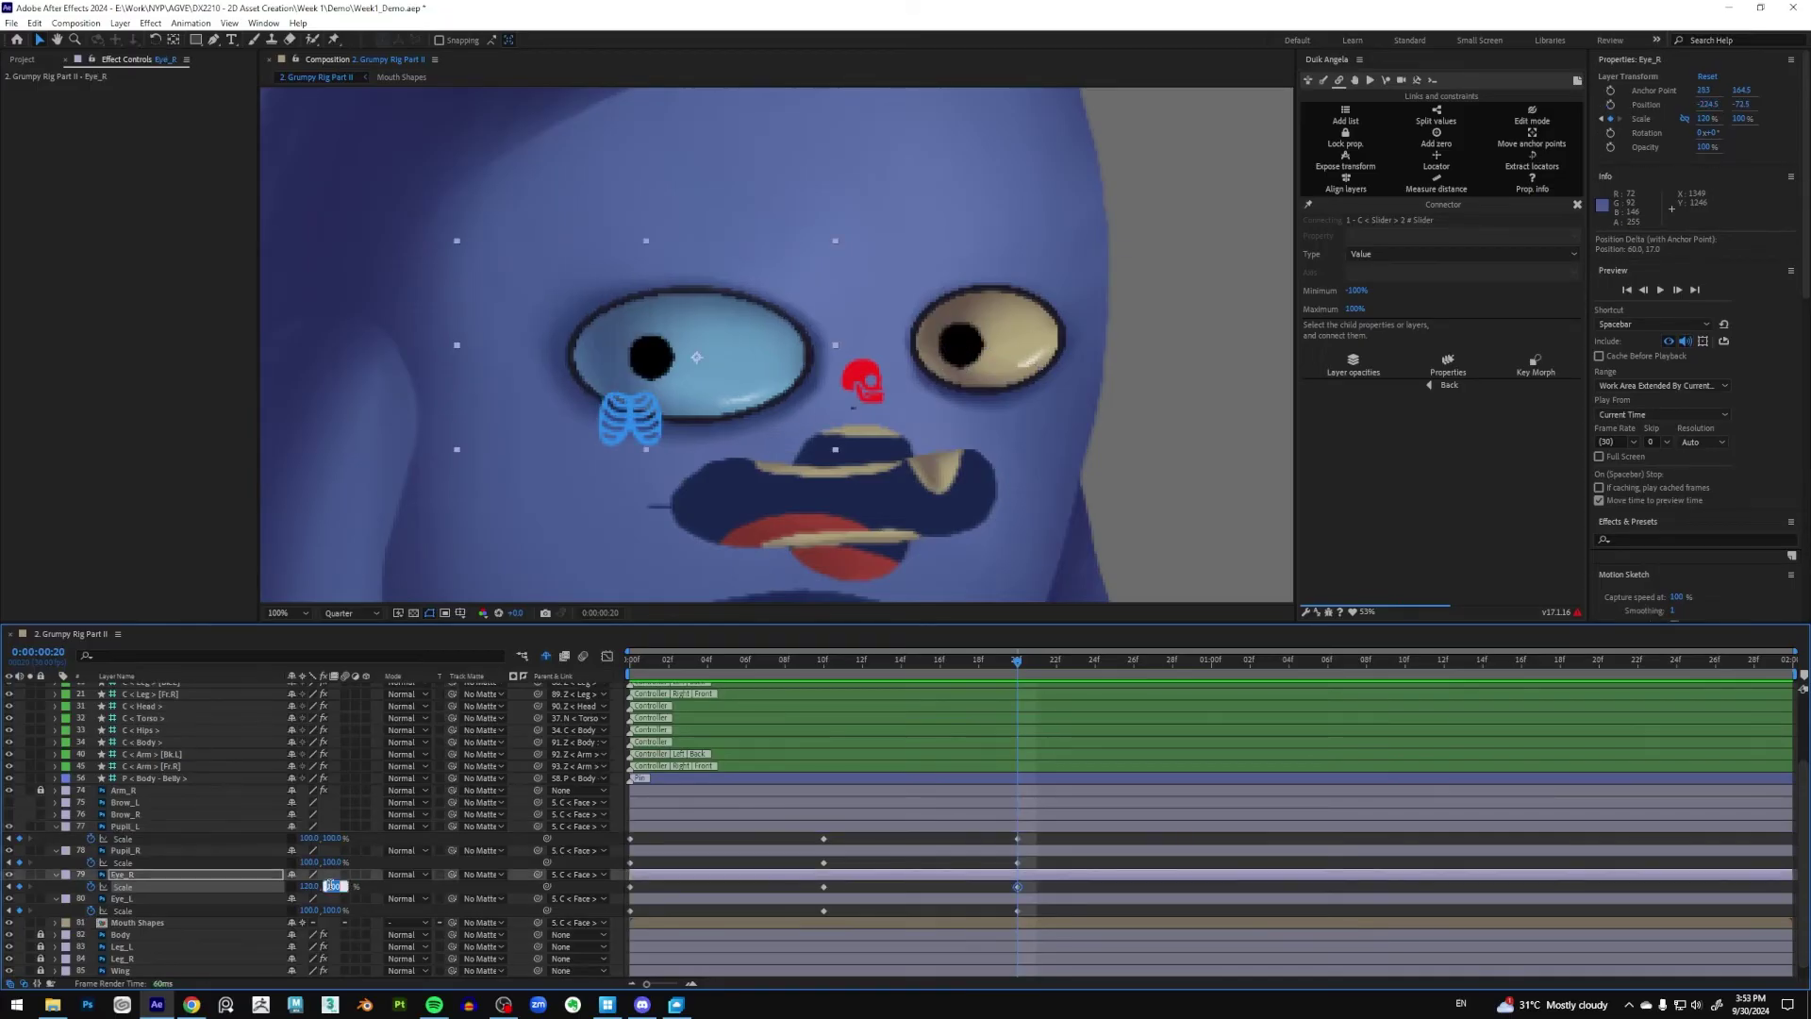
{"action": "type", "text": "120"}
{"action": "key", "text": "Return"}
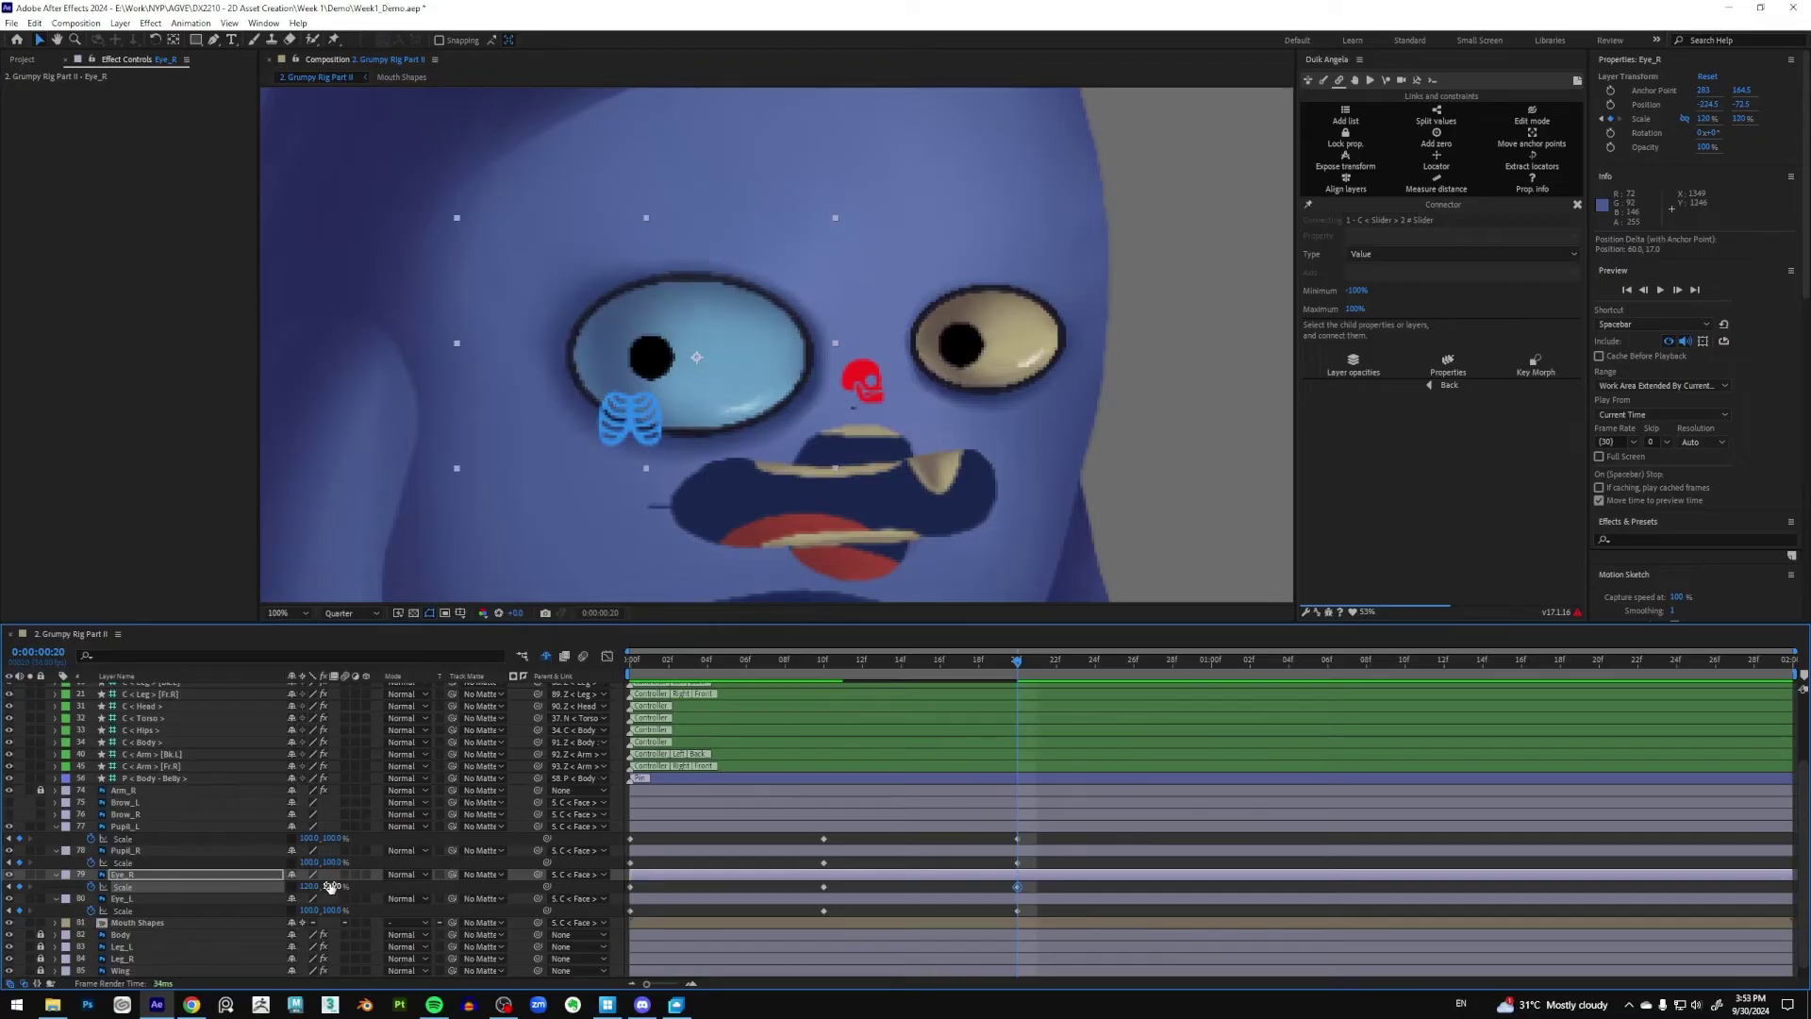
Set Eye_R's vertical Scale at frame 20 to 130%, trying 130% horizontally before returning the width to 120%
{"action": "left_click", "coordinate": [335, 886]}
{"action": "type", "text": "130"}
{"action": "left_click", "coordinate": [309, 886]}
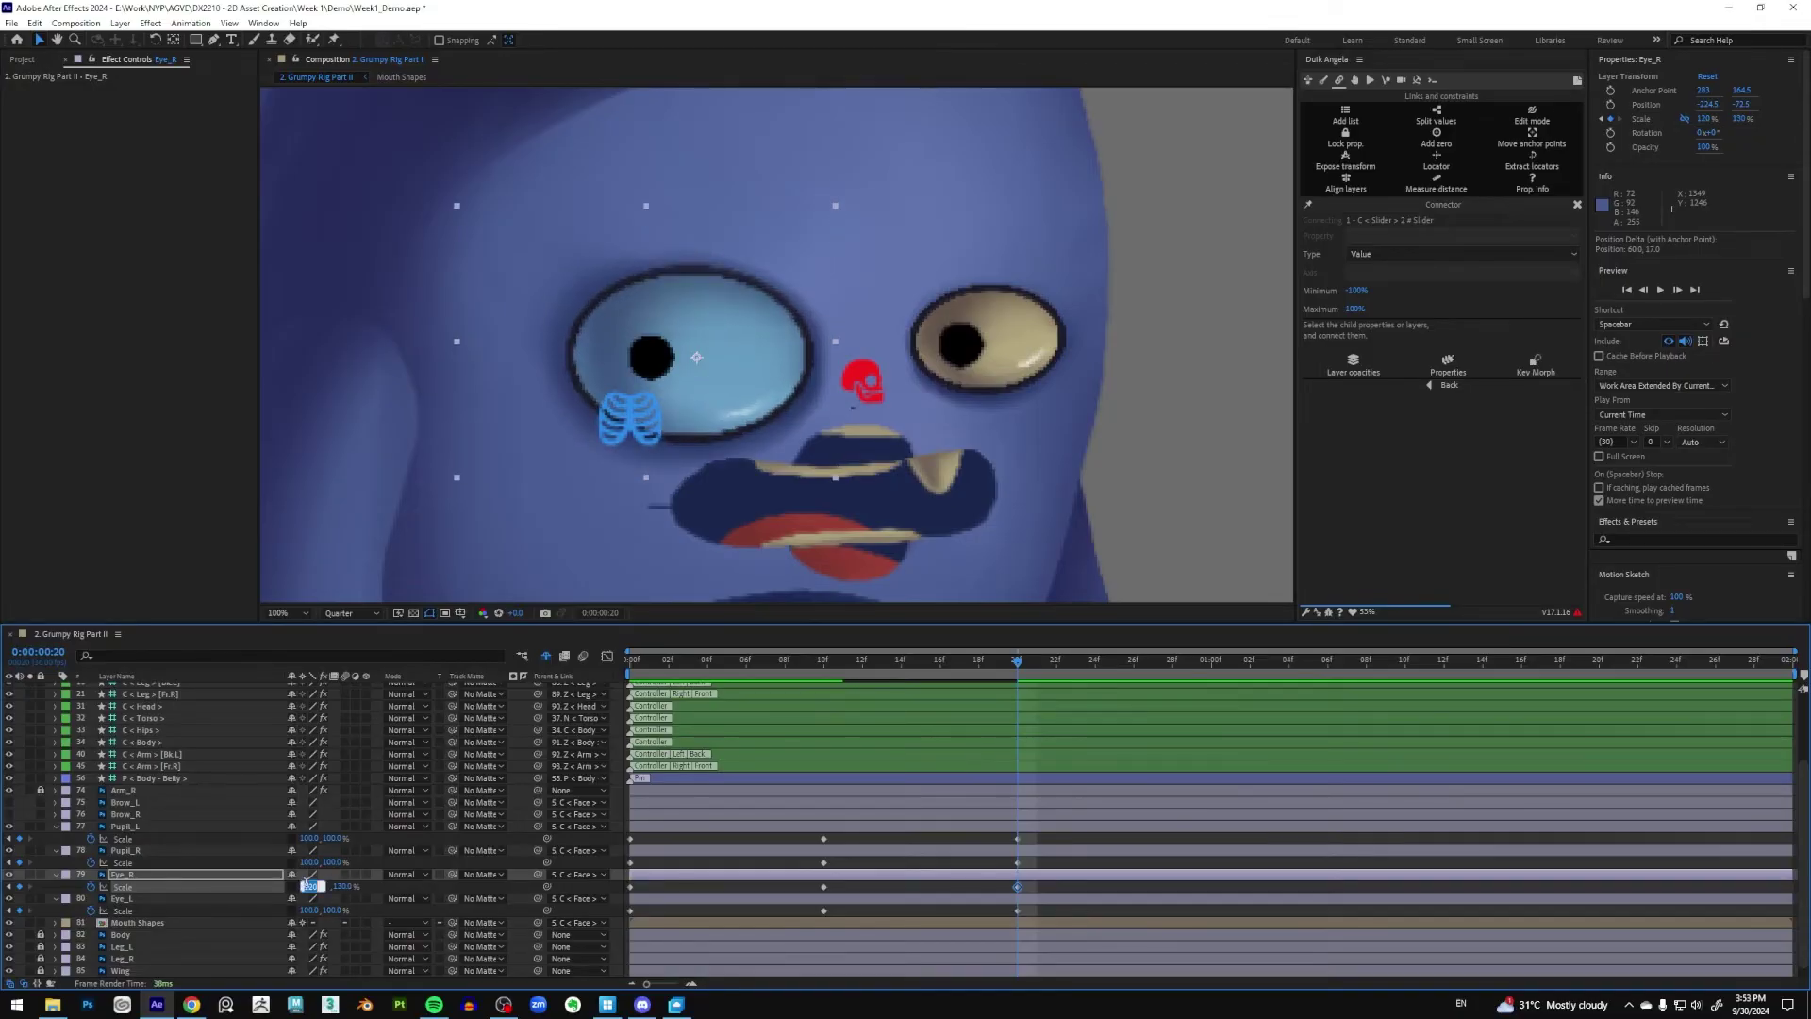
{"action": "type", "text": "130"}
{"action": "key", "text": "Return"}
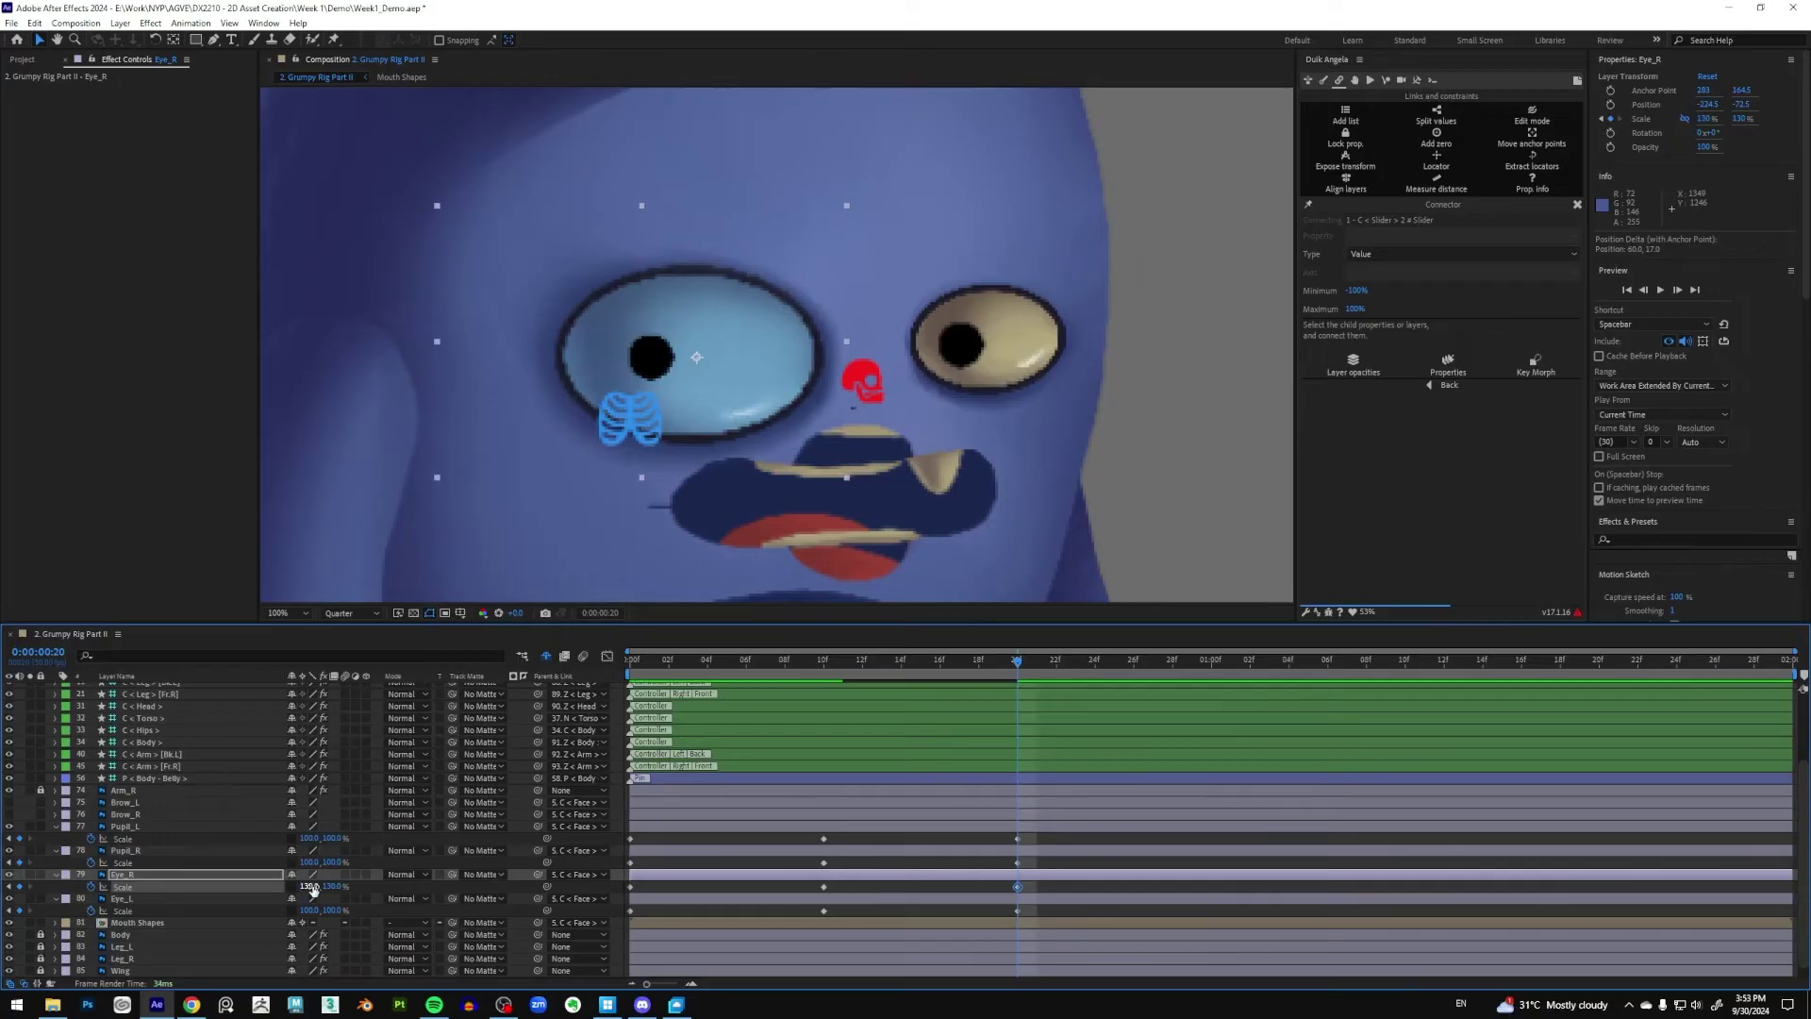
{"action": "left_click", "coordinate": [311, 886]}
{"action": "type", "text": "120"}
{"action": "key", "text": "Return"}
Set Eye_L's Scale at frame 20 to 120% horizontally and 130% vertically, and check the enlarged eyes on the whole character
{"action": "left_click", "coordinate": [312, 910]}
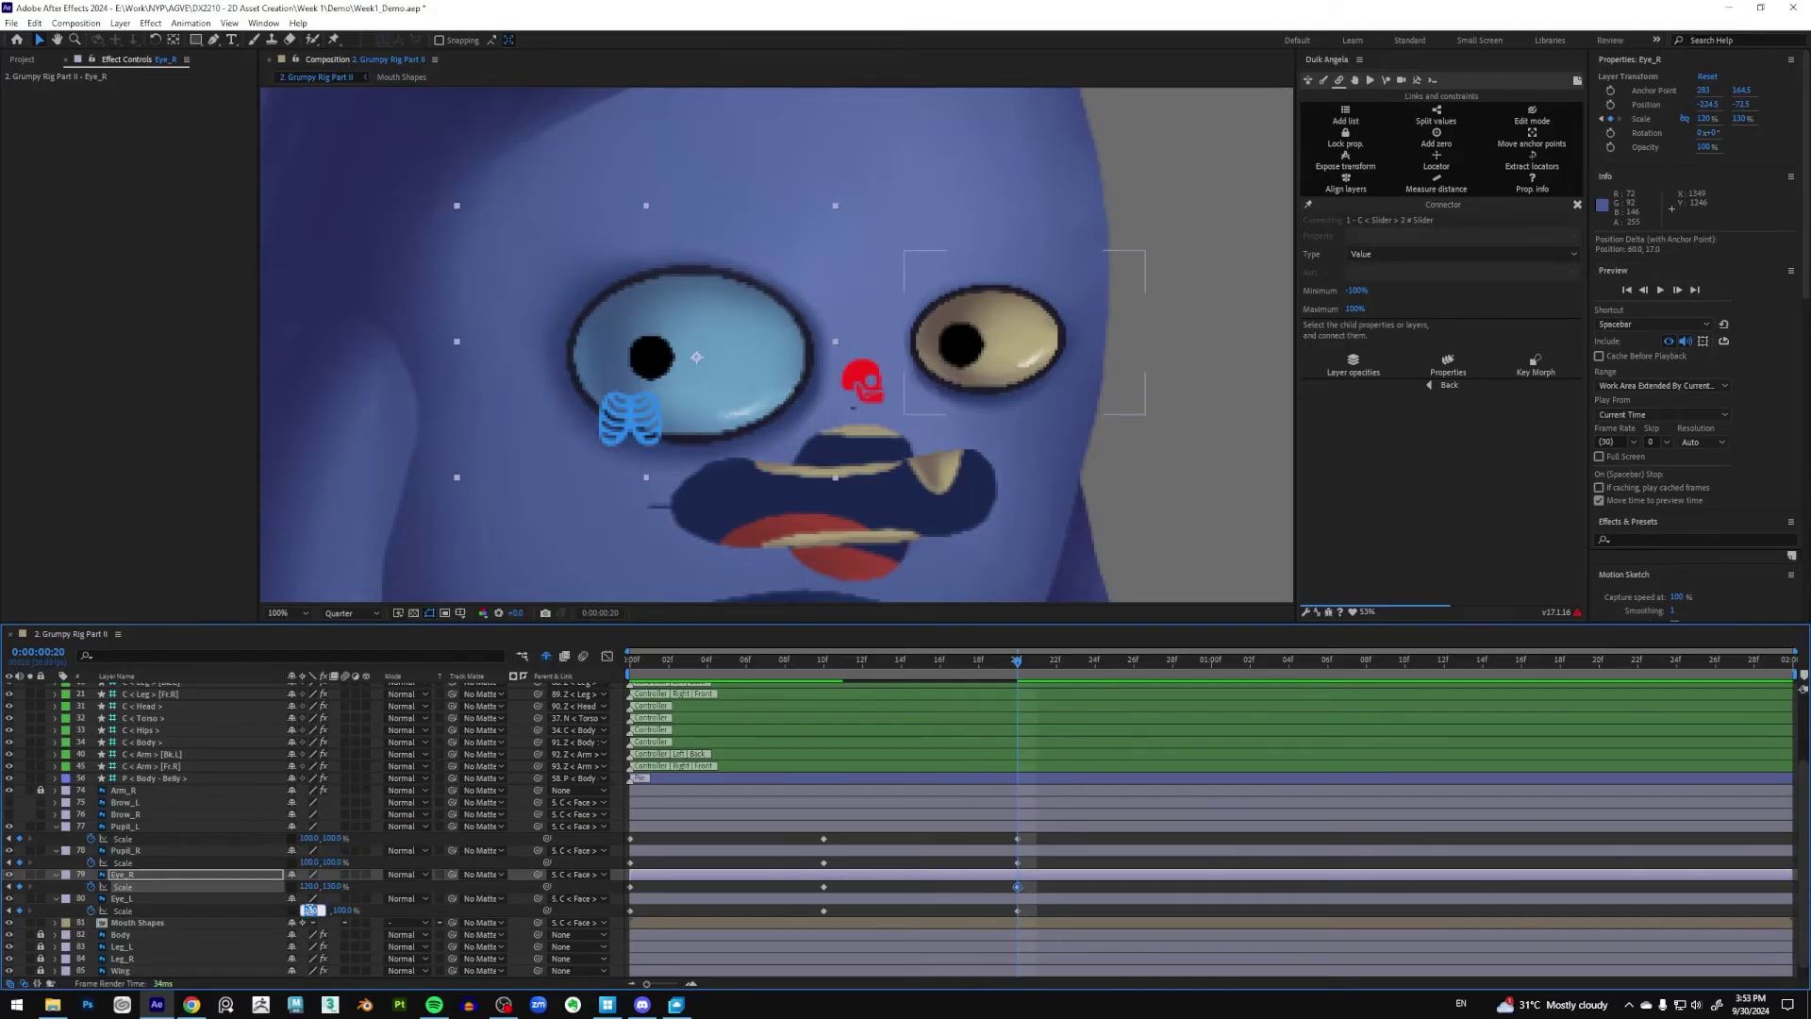
{"action": "type", "text": "120"}
{"action": "key", "text": "Tab"}
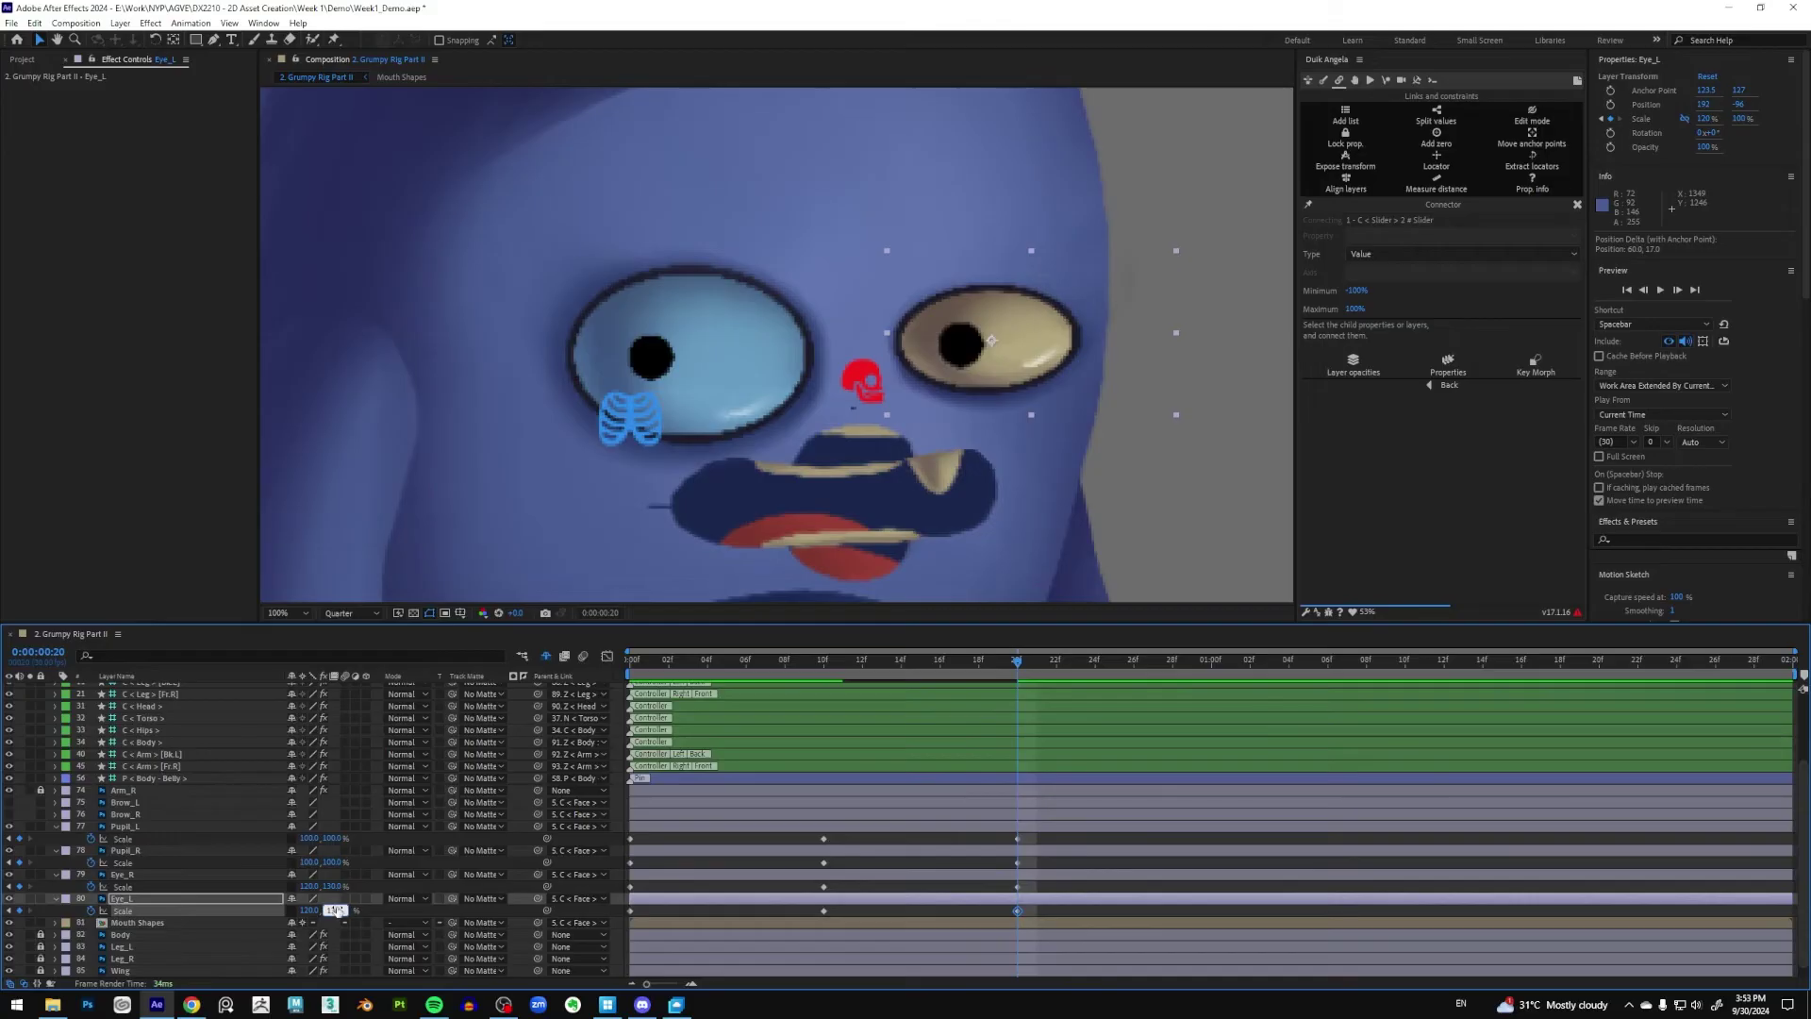
{"action": "type", "text": "130"}
{"action": "key", "text": "Return"}
{"action": "key", "text": "comma"}
{"action": "key", "text": "comma"}
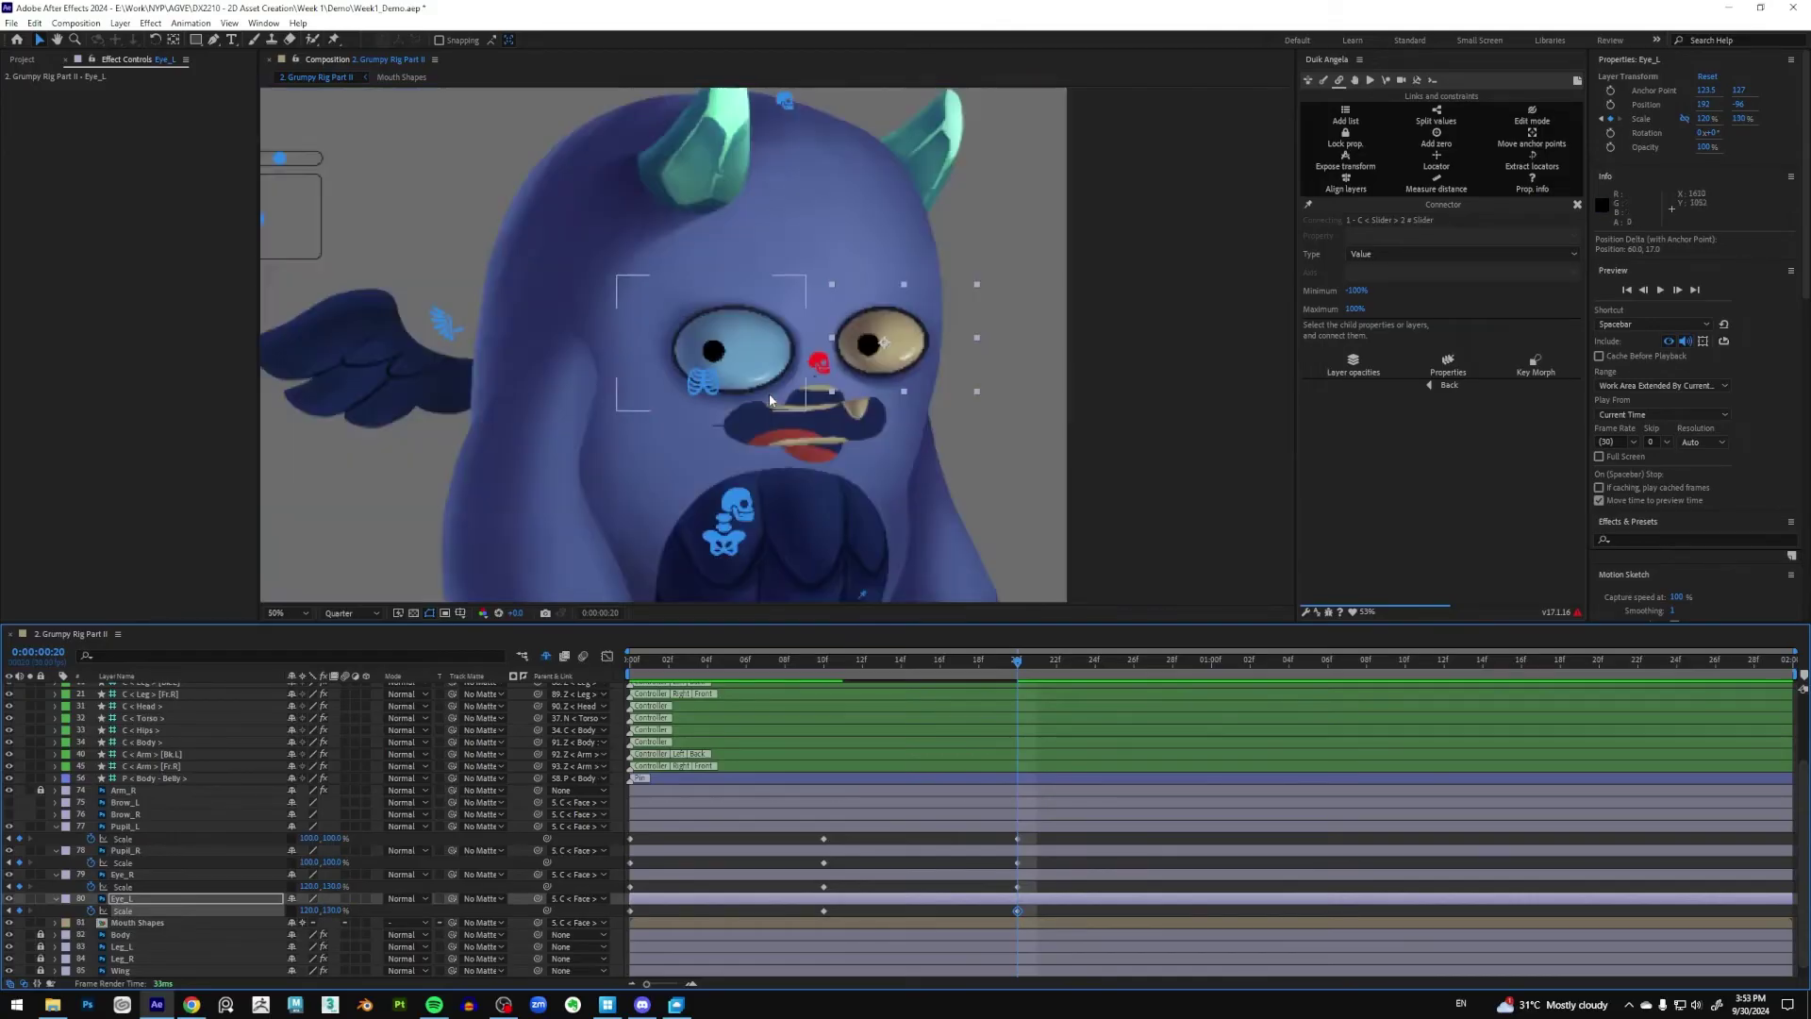
{"action": "key", "text": "period"}
{"action": "key", "text": "period"}
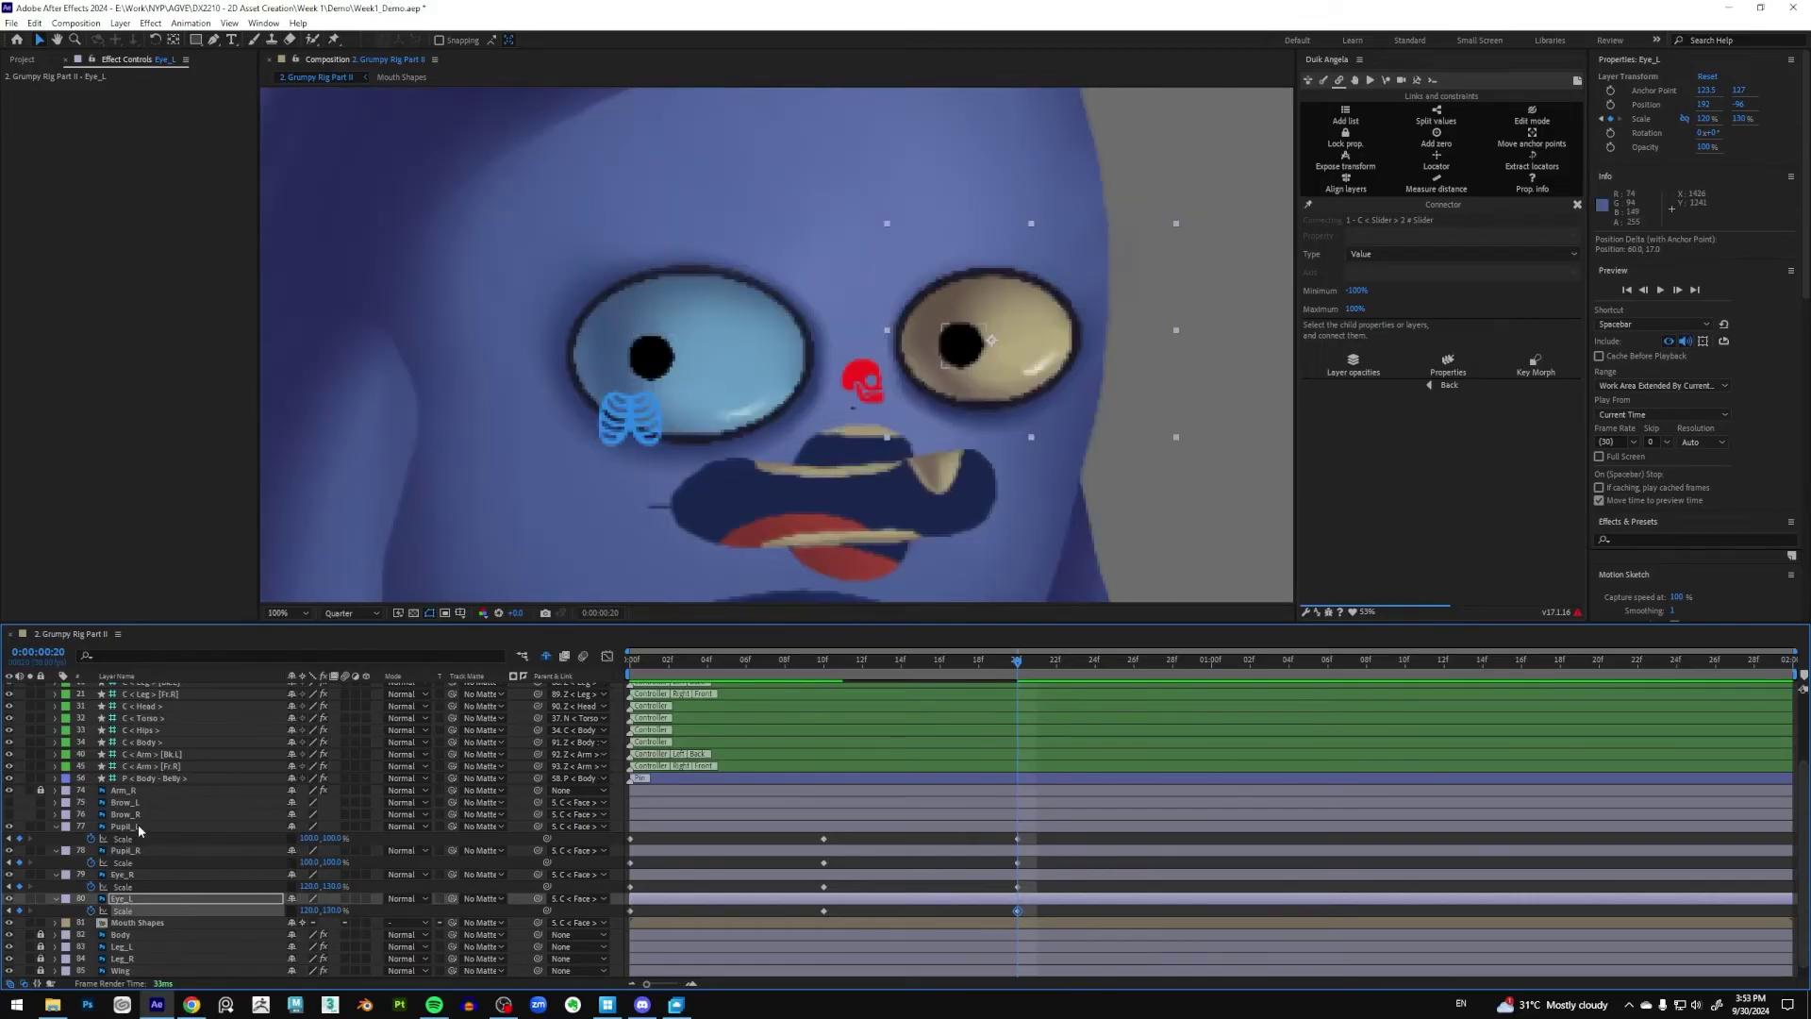
Try a Scale of 120% in both dimensions on Pupil_L at frame 20
{"action": "left_click", "coordinate": [309, 839]}
{"action": "type", "text": "120"}
{"action": "key", "text": "Return"}
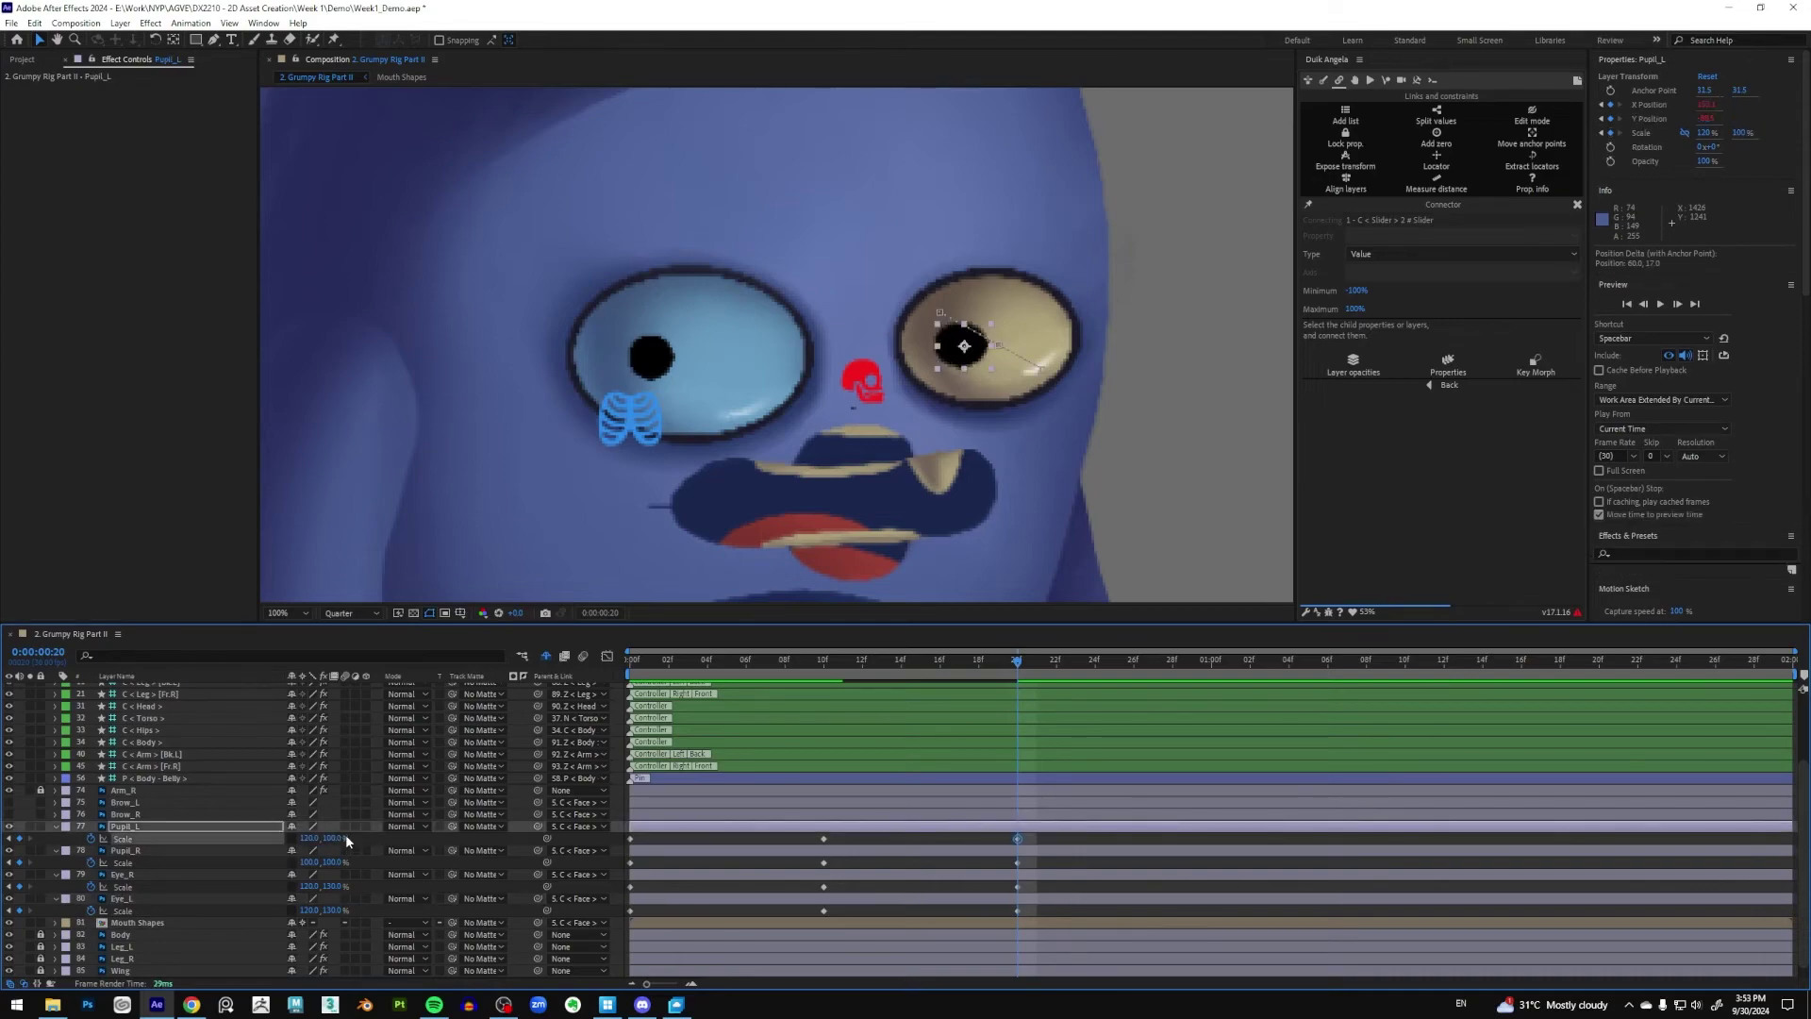
{"action": "left_click", "coordinate": [332, 839]}
{"action": "type", "text": "120"}
{"action": "key", "text": "Return"}
Set Pupil_L's Scale at frame 20 to 150% in both dimensions
{"action": "left_click", "coordinate": [310, 838]}
{"action": "type", "text": "150"}
{"action": "key", "text": "Return"}
{"action": "left_click", "coordinate": [334, 839]}
{"action": "type", "text": "150"}
{"action": "key", "text": "Return"}
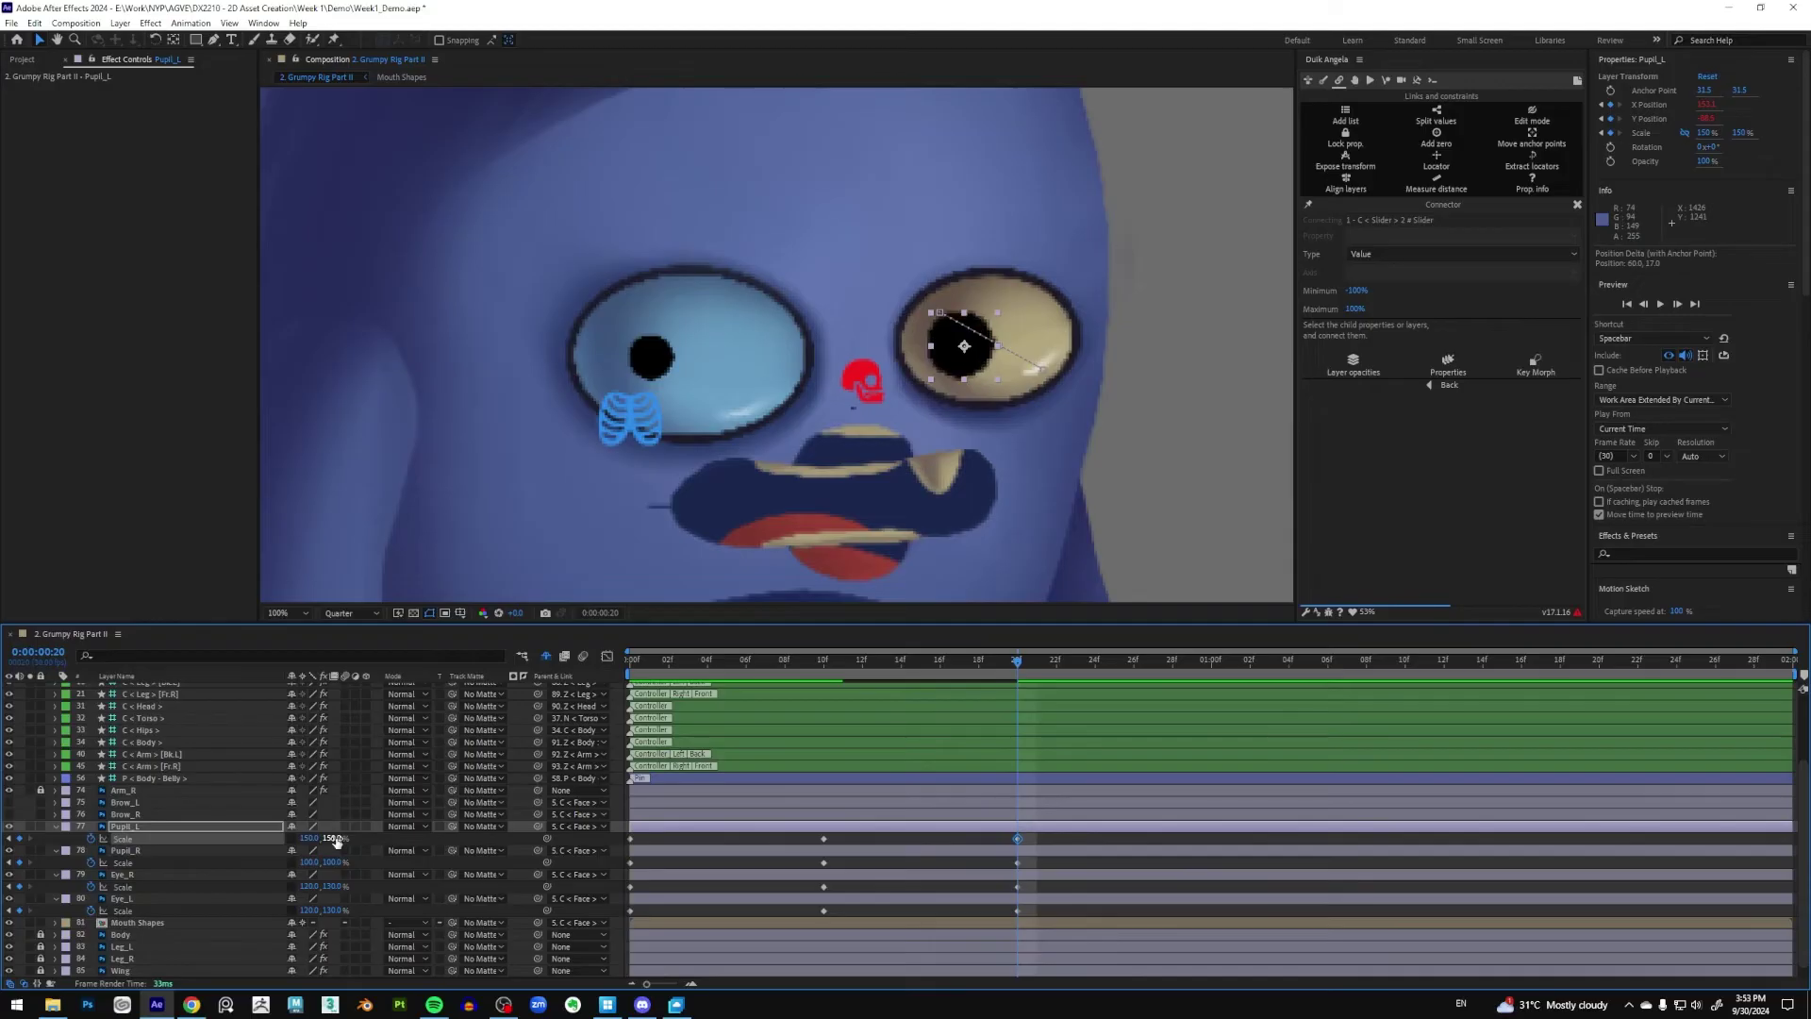
Set Pupil_R's Scale at frame 20 to 150% in both dimensions
{"action": "left_click", "coordinate": [310, 862]}
{"action": "key", "text": "Return"}
{"action": "left_click", "coordinate": [336, 862]}
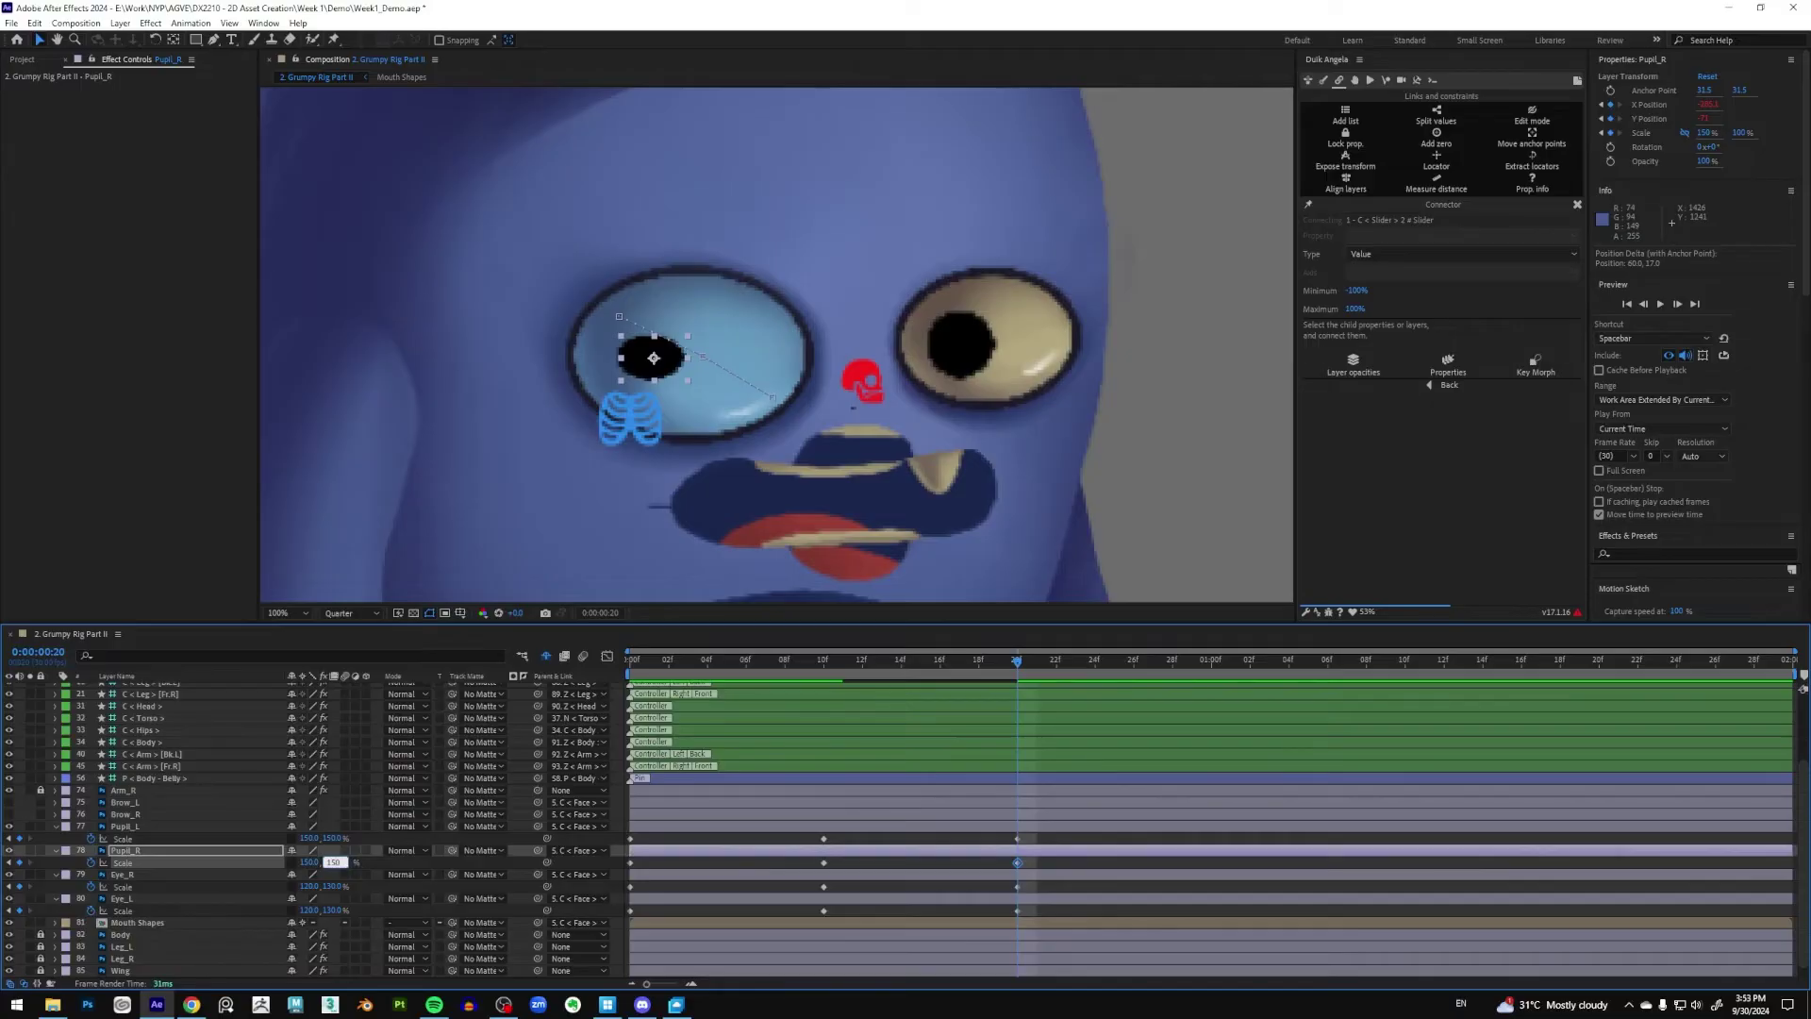
{"action": "type", "text": "150"}
{"action": "key", "text": "Return"}
{"action": "key", "text": "comma"}
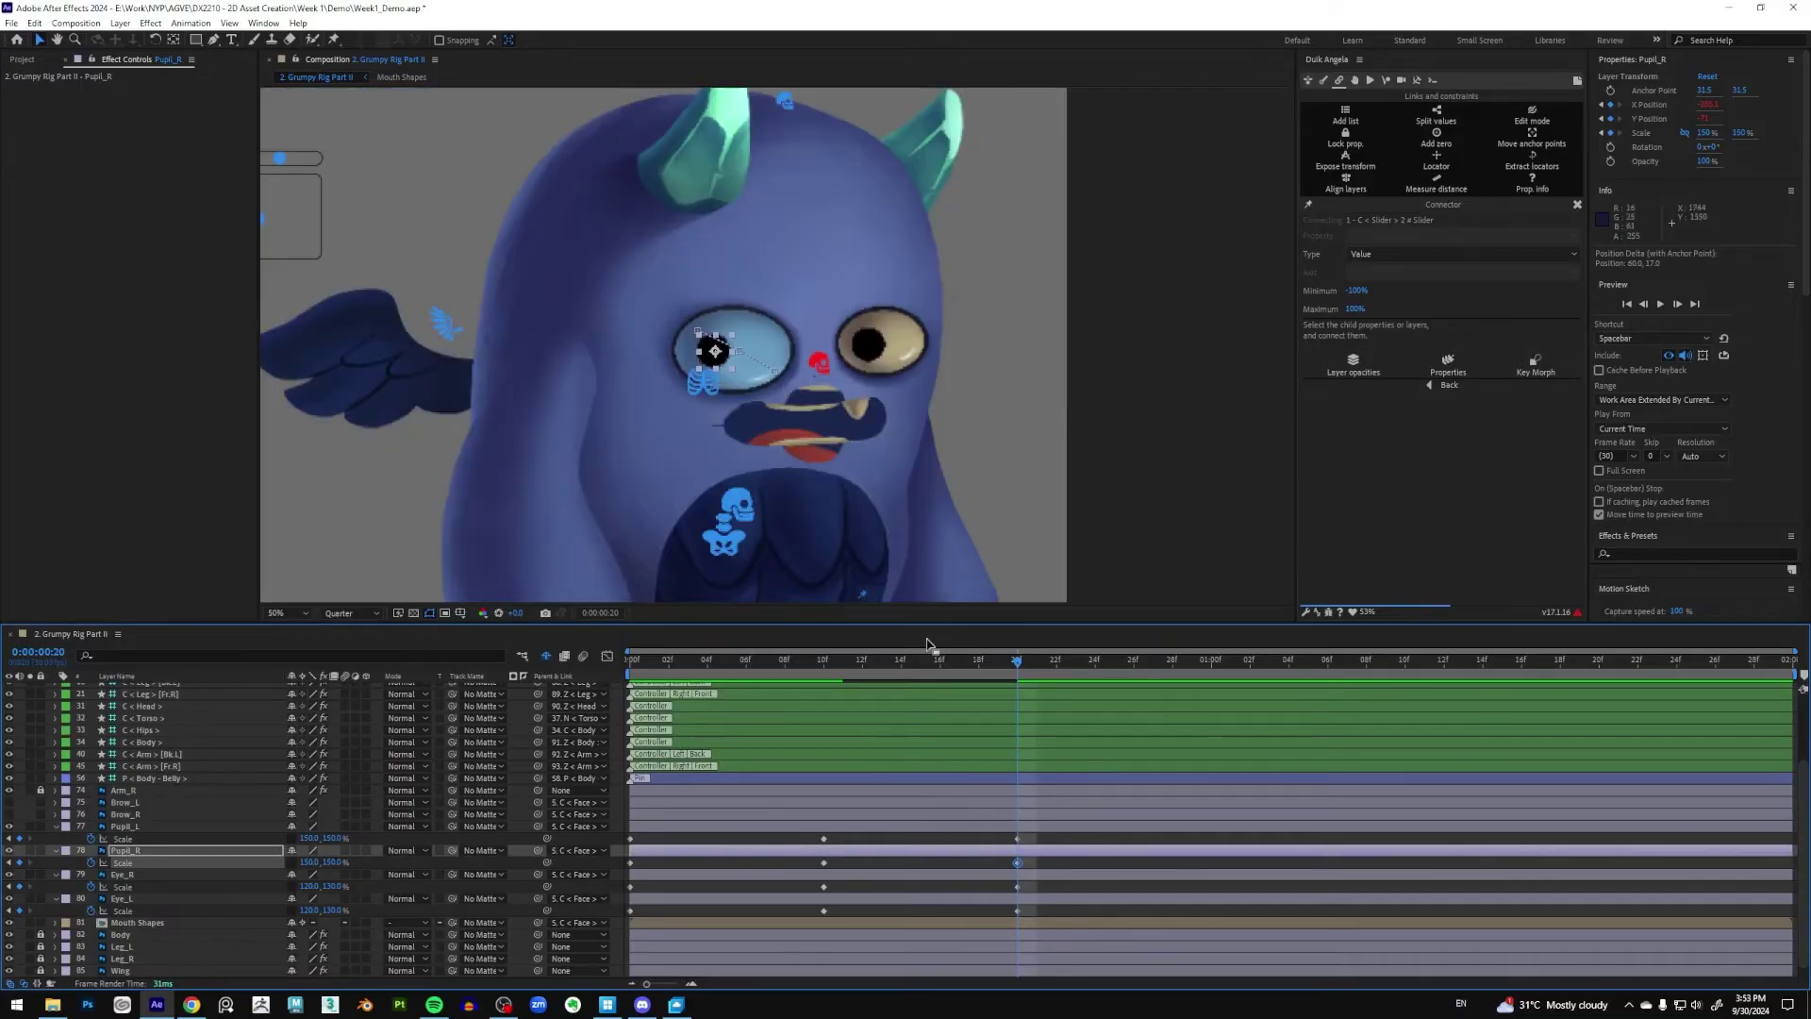
Play back the eye and pupil scale animation to check the range from squashed to enlarged
{"action": "mouse_move", "coordinate": [1004, 661]}
{"action": "left_mouse_down"}
{"action": "mouse_move", "coordinate": [804, 660]}
{"action": "mouse_move", "coordinate": [999, 660]}
{"action": "left_mouse_up"}
{"action": "key", "text": "space"}
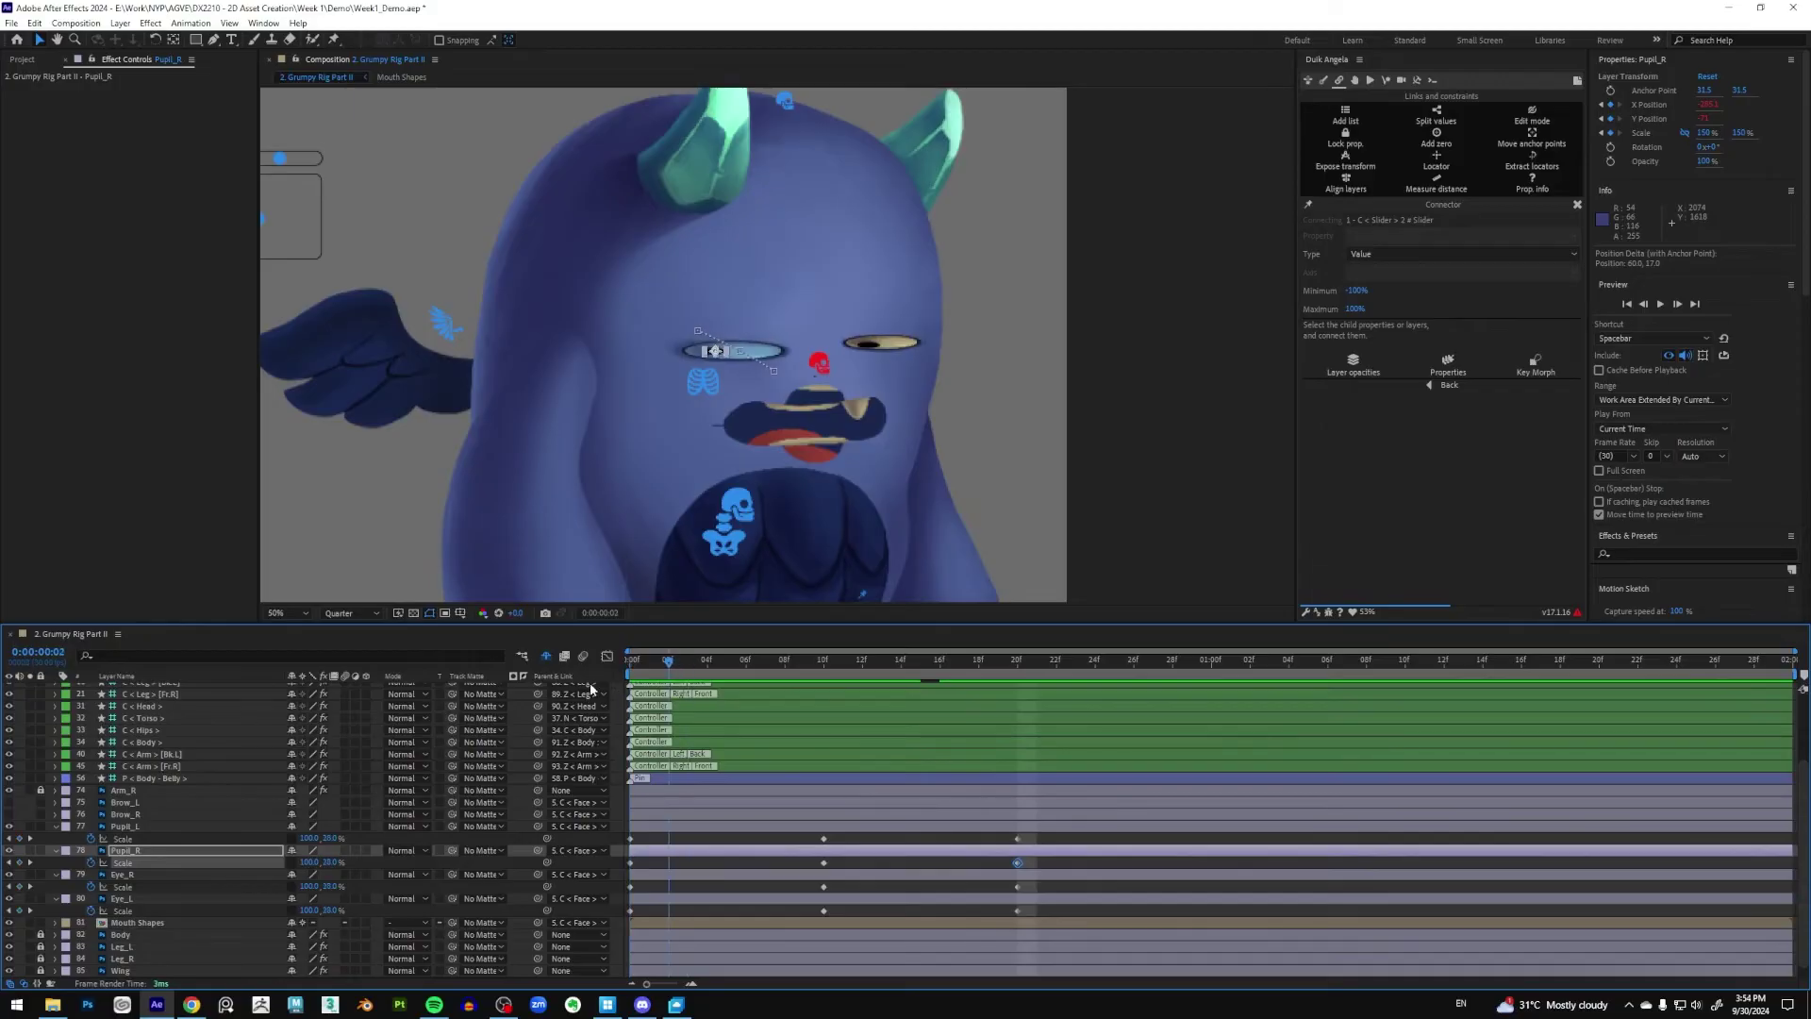
{"action": "key", "text": "space"}
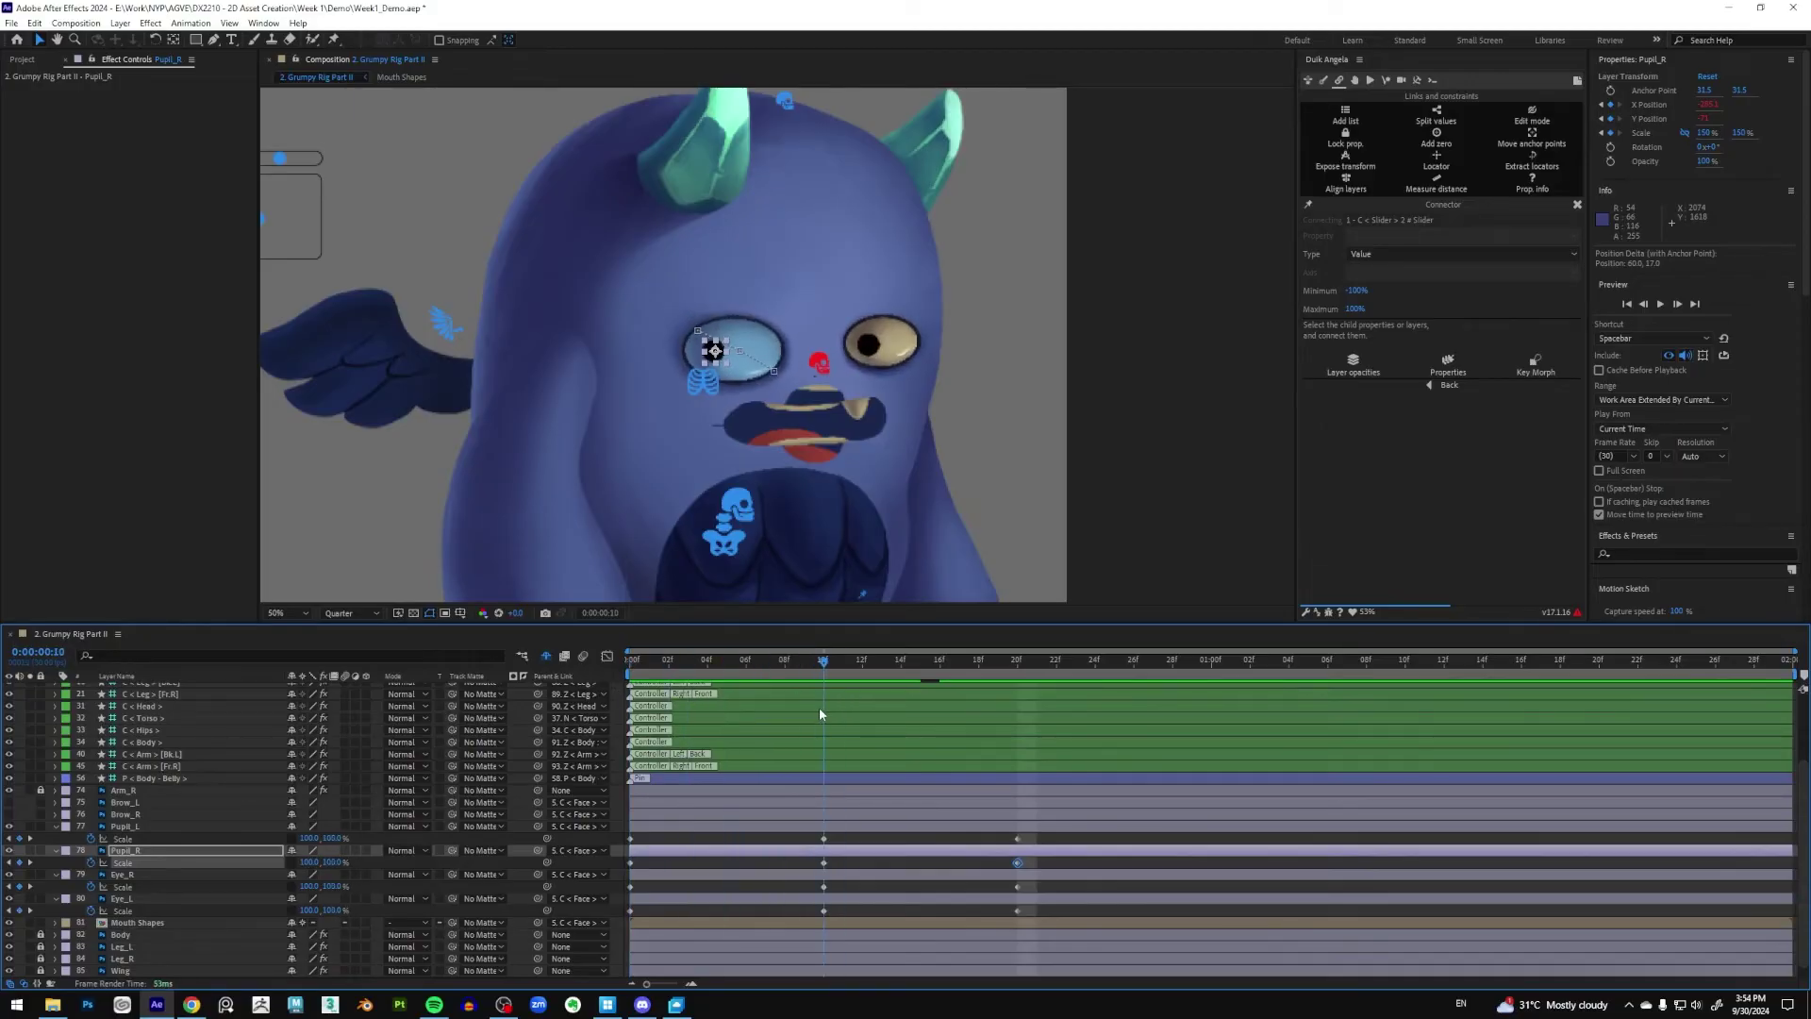
Connect all the Scale keyframes of Pupil_L, Pupil_R, Eye_R and Eye_L to the second slider as properties
{"action": "left_click_drag", "start_coordinate": [457, 251], "coordinate": [578, 295]}
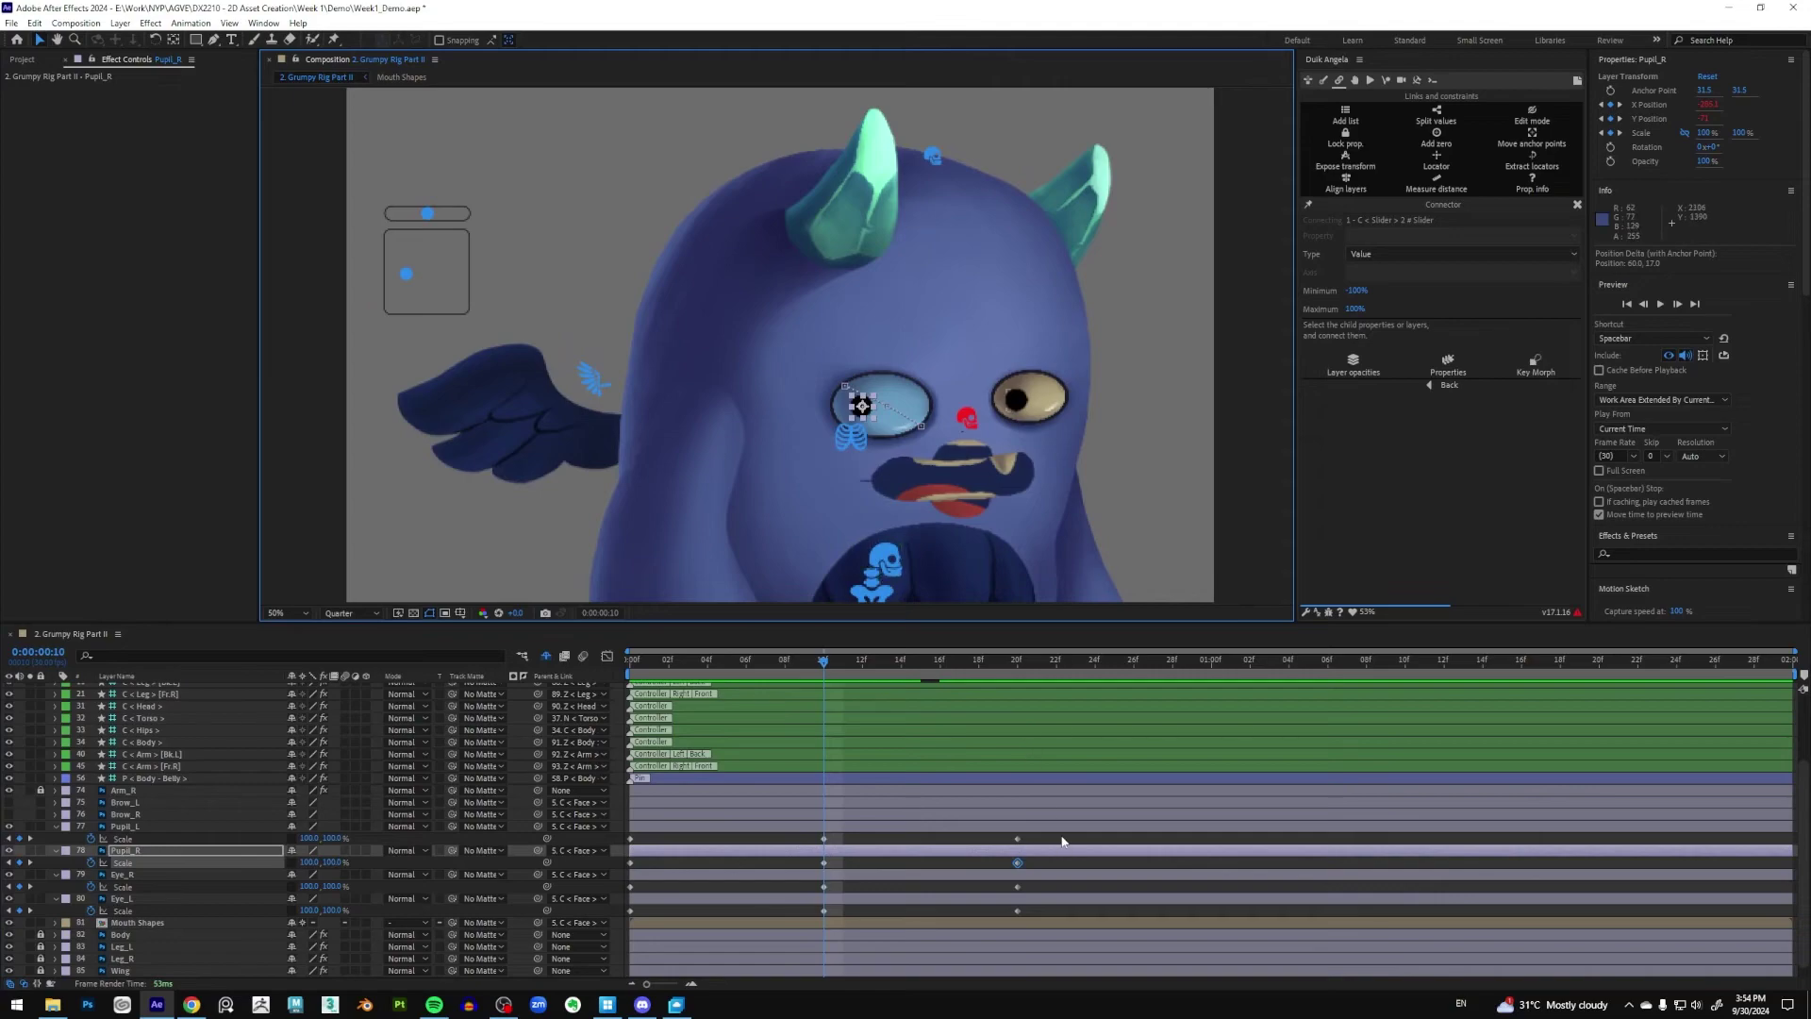
{"action": "left_click_drag", "start_coordinate": [1058, 836], "coordinate": [609, 919]}
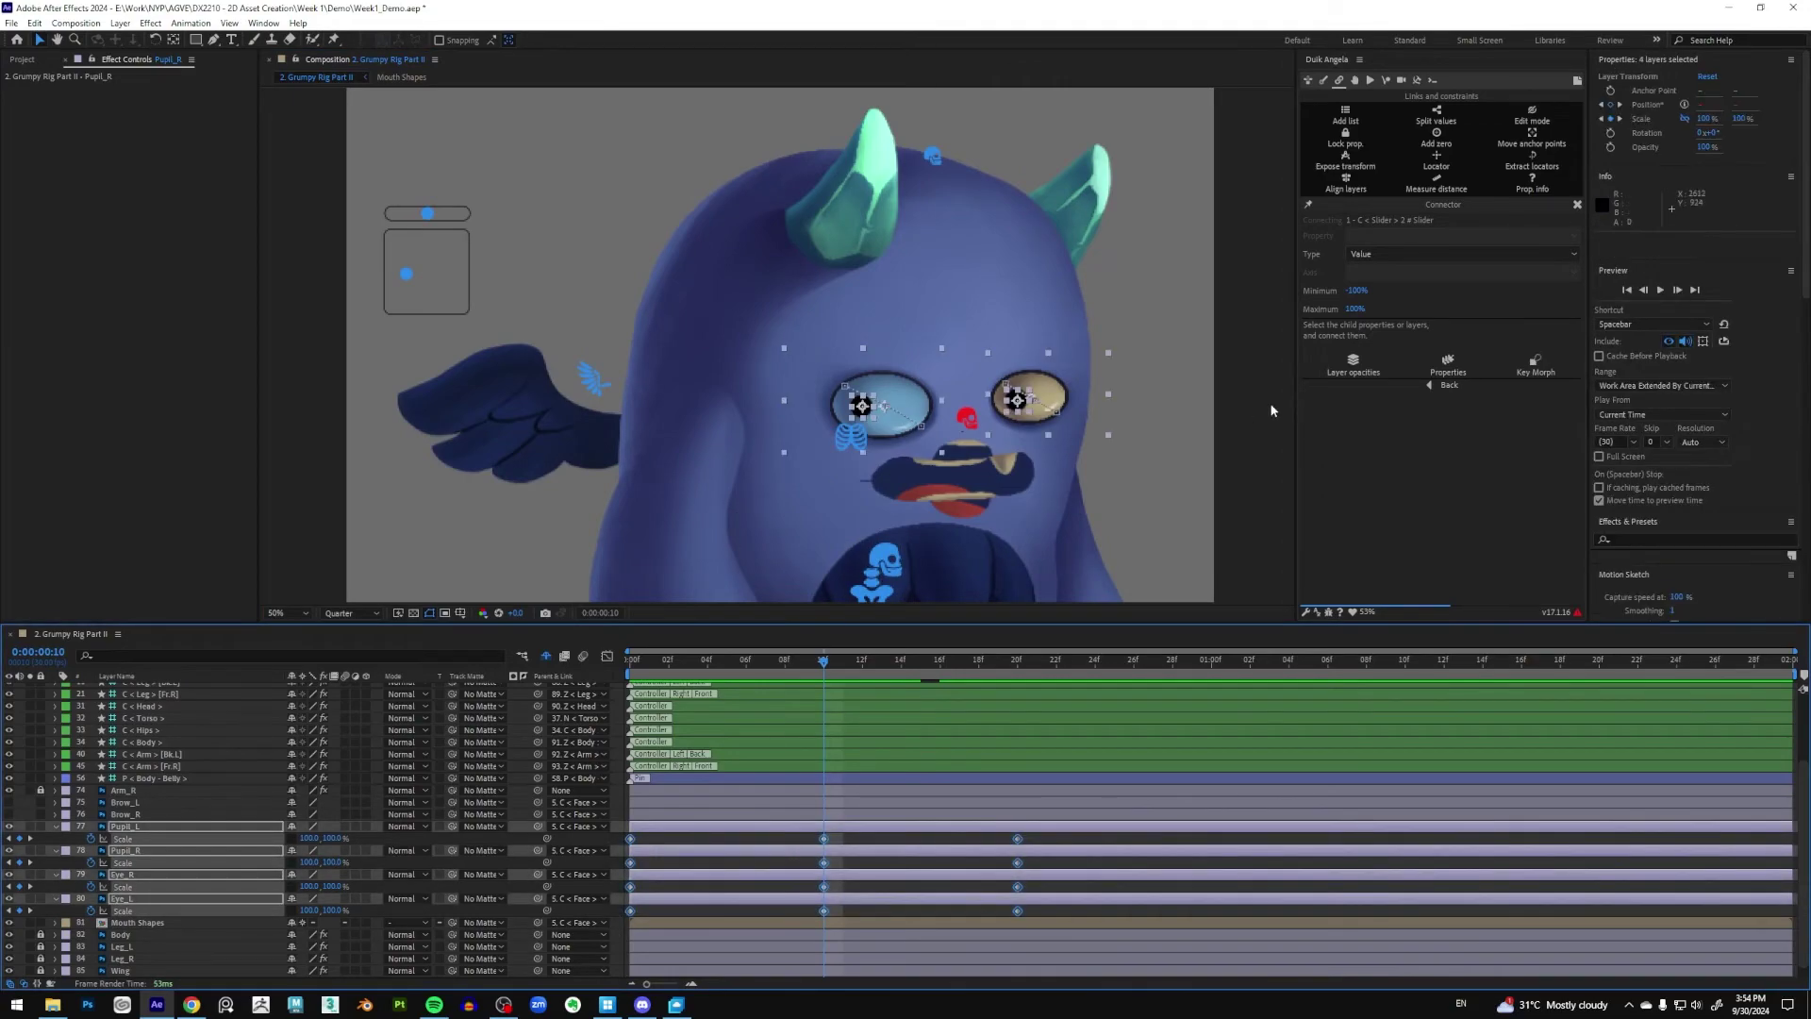
{"action": "left_click", "coordinate": [1448, 367]}
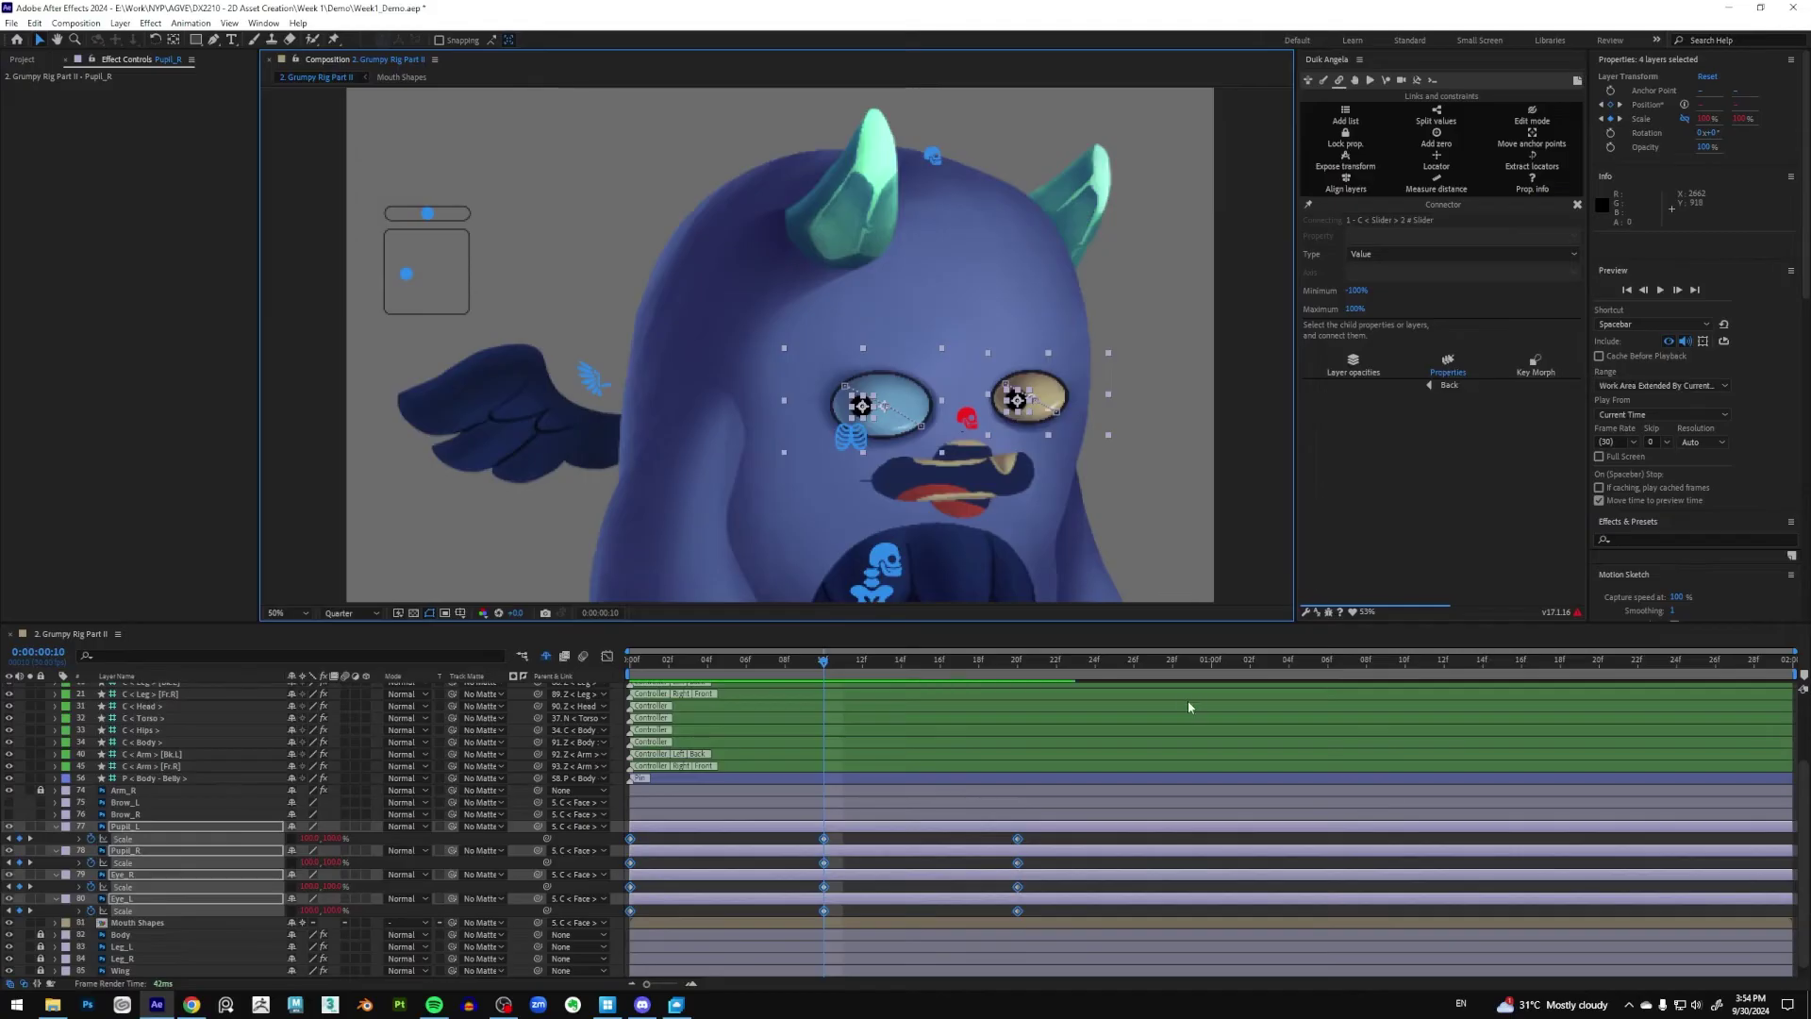
{"action": "key", "text": "F2"}
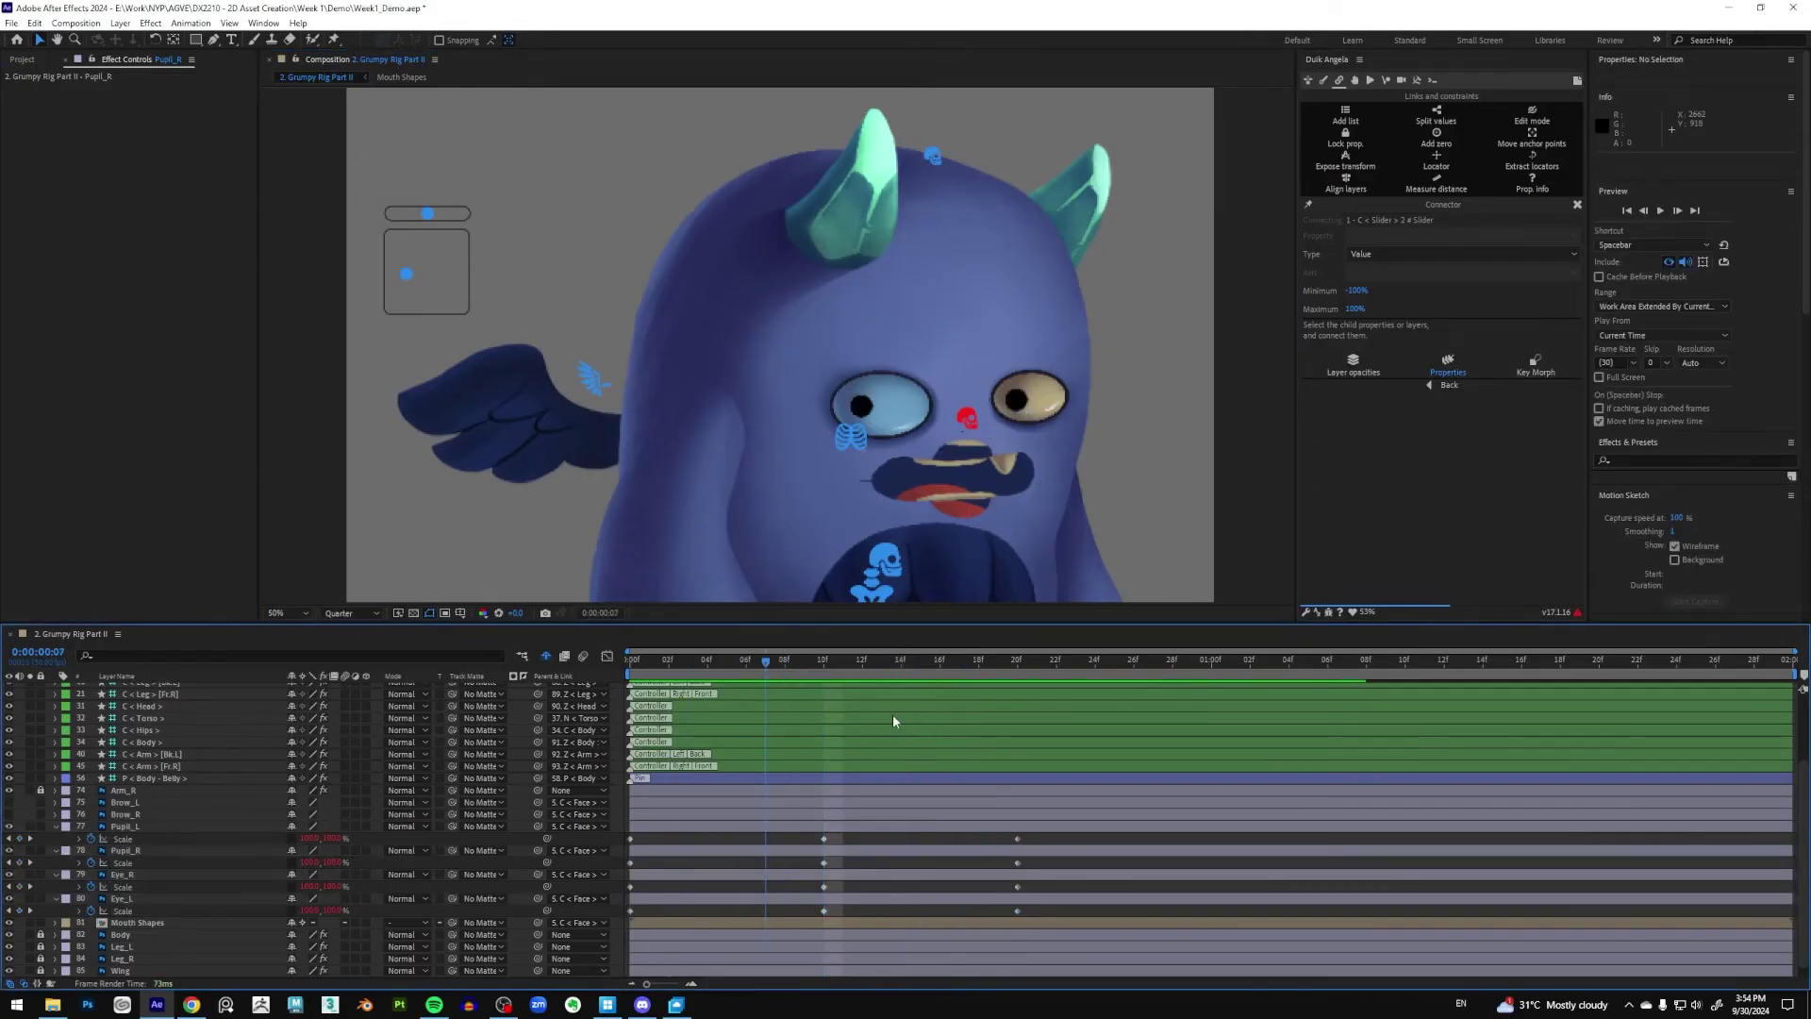
Collapse the Scale properties of the four layers from Pupil_L to Eye_L in the timeline, and deselect them
{"action": "left_click", "coordinate": [146, 827]}
{"action": "left_click", "coordinate": [62, 898], "text": "shift"}
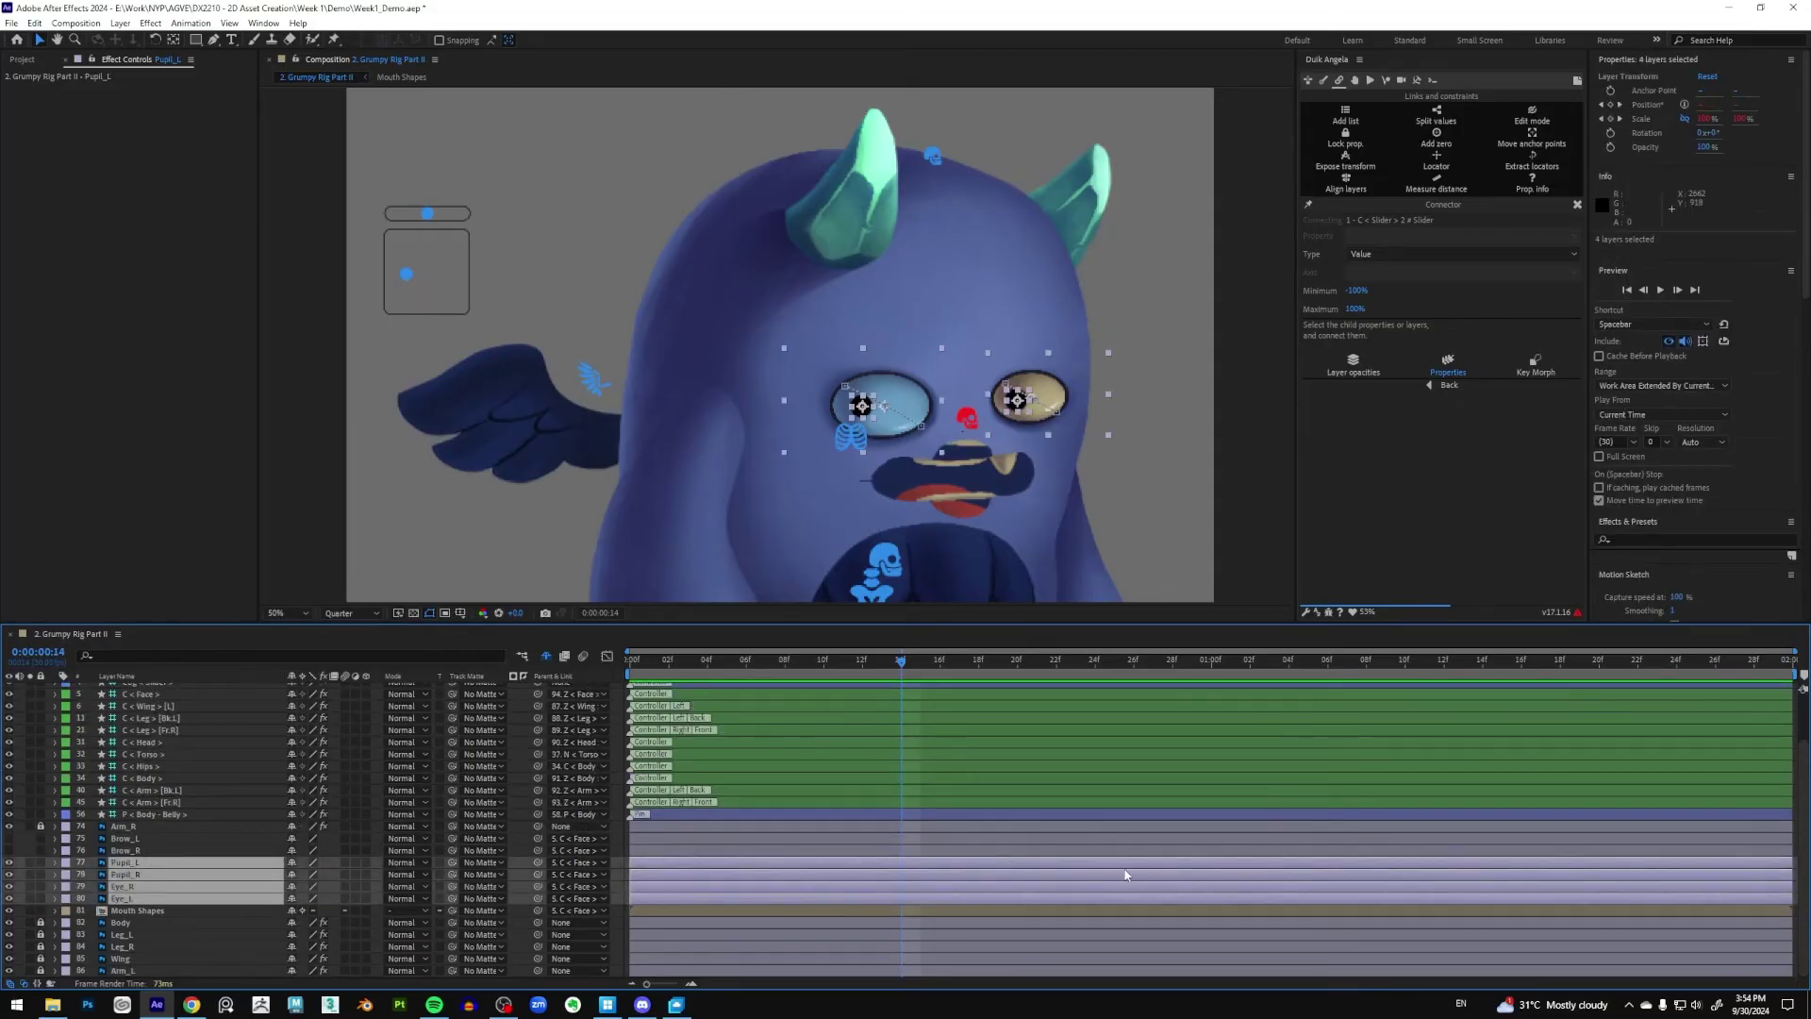
{"action": "left_click", "coordinate": [1128, 838]}
Test the horizontal slider by moving its handle to the right end, and undo the movement
{"action": "left_click", "coordinate": [429, 214]}
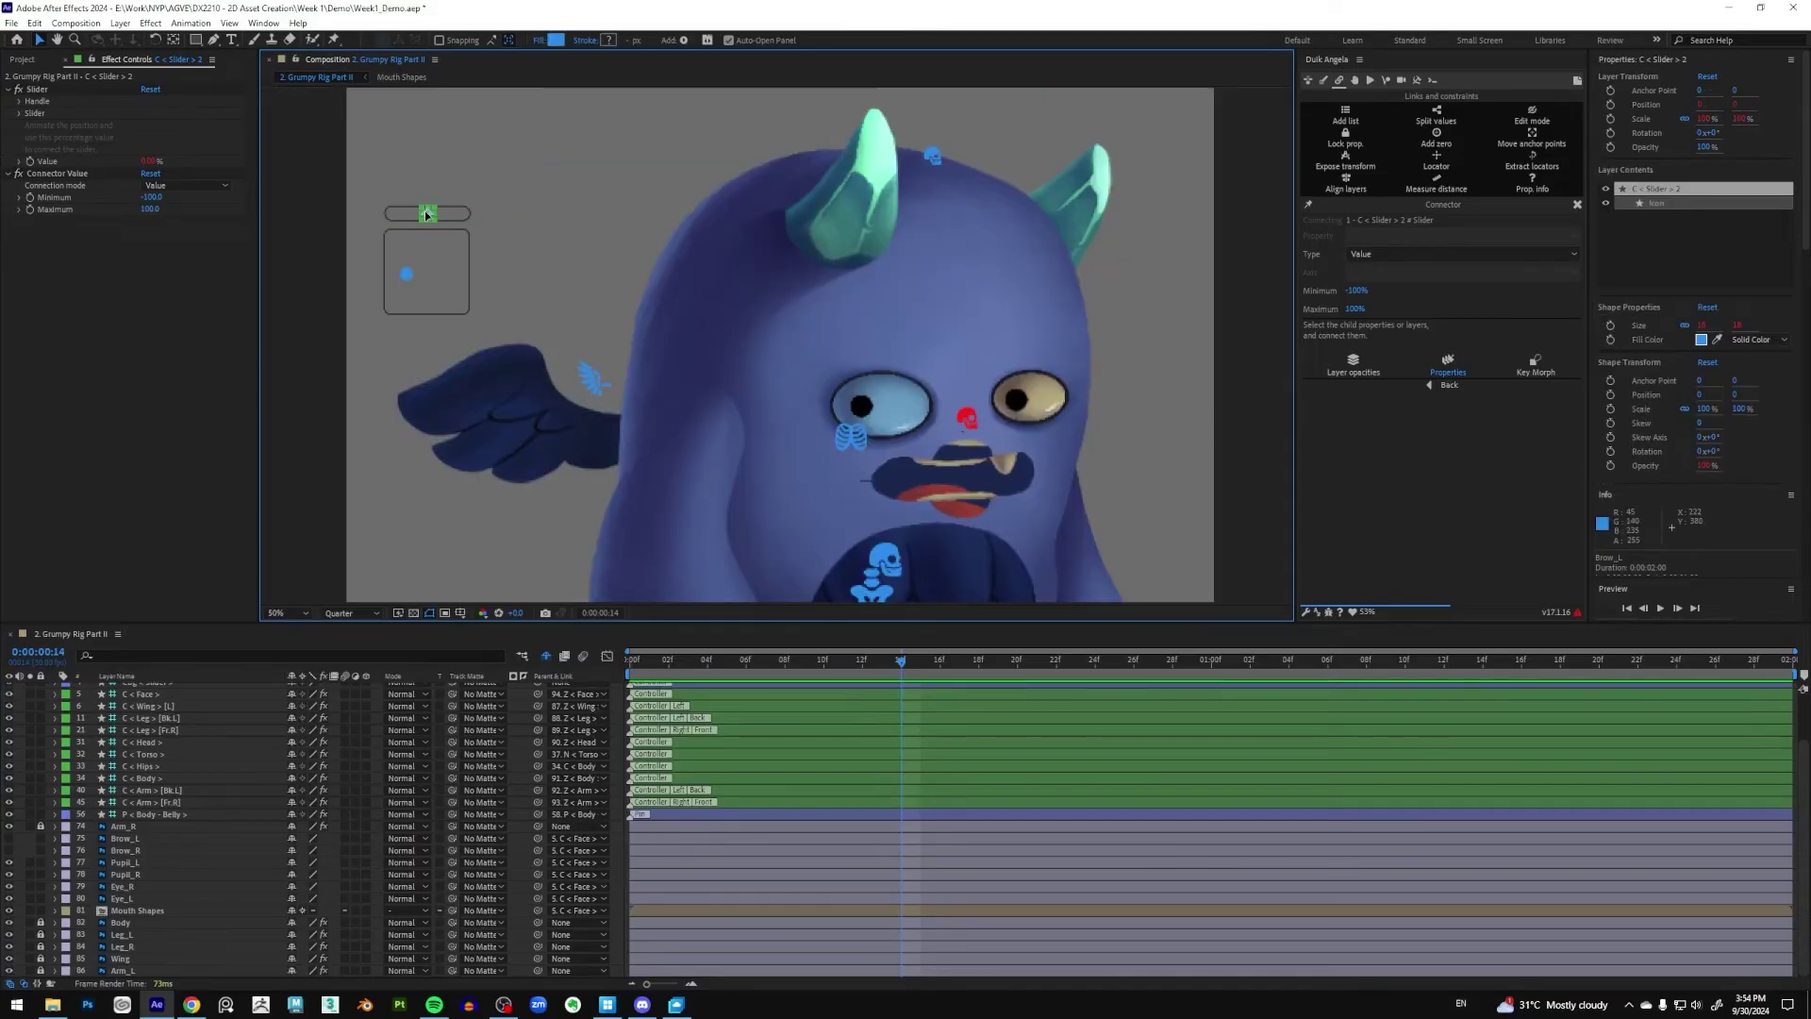
{"action": "left_click_drag", "start_coordinate": [427, 215], "coordinate": [466, 215]}
{"action": "key", "text": "ctrl+z"}
Shift the frames of both sliders together slightly to the left, farther from the monster
{"action": "left_click", "coordinate": [445, 212]}
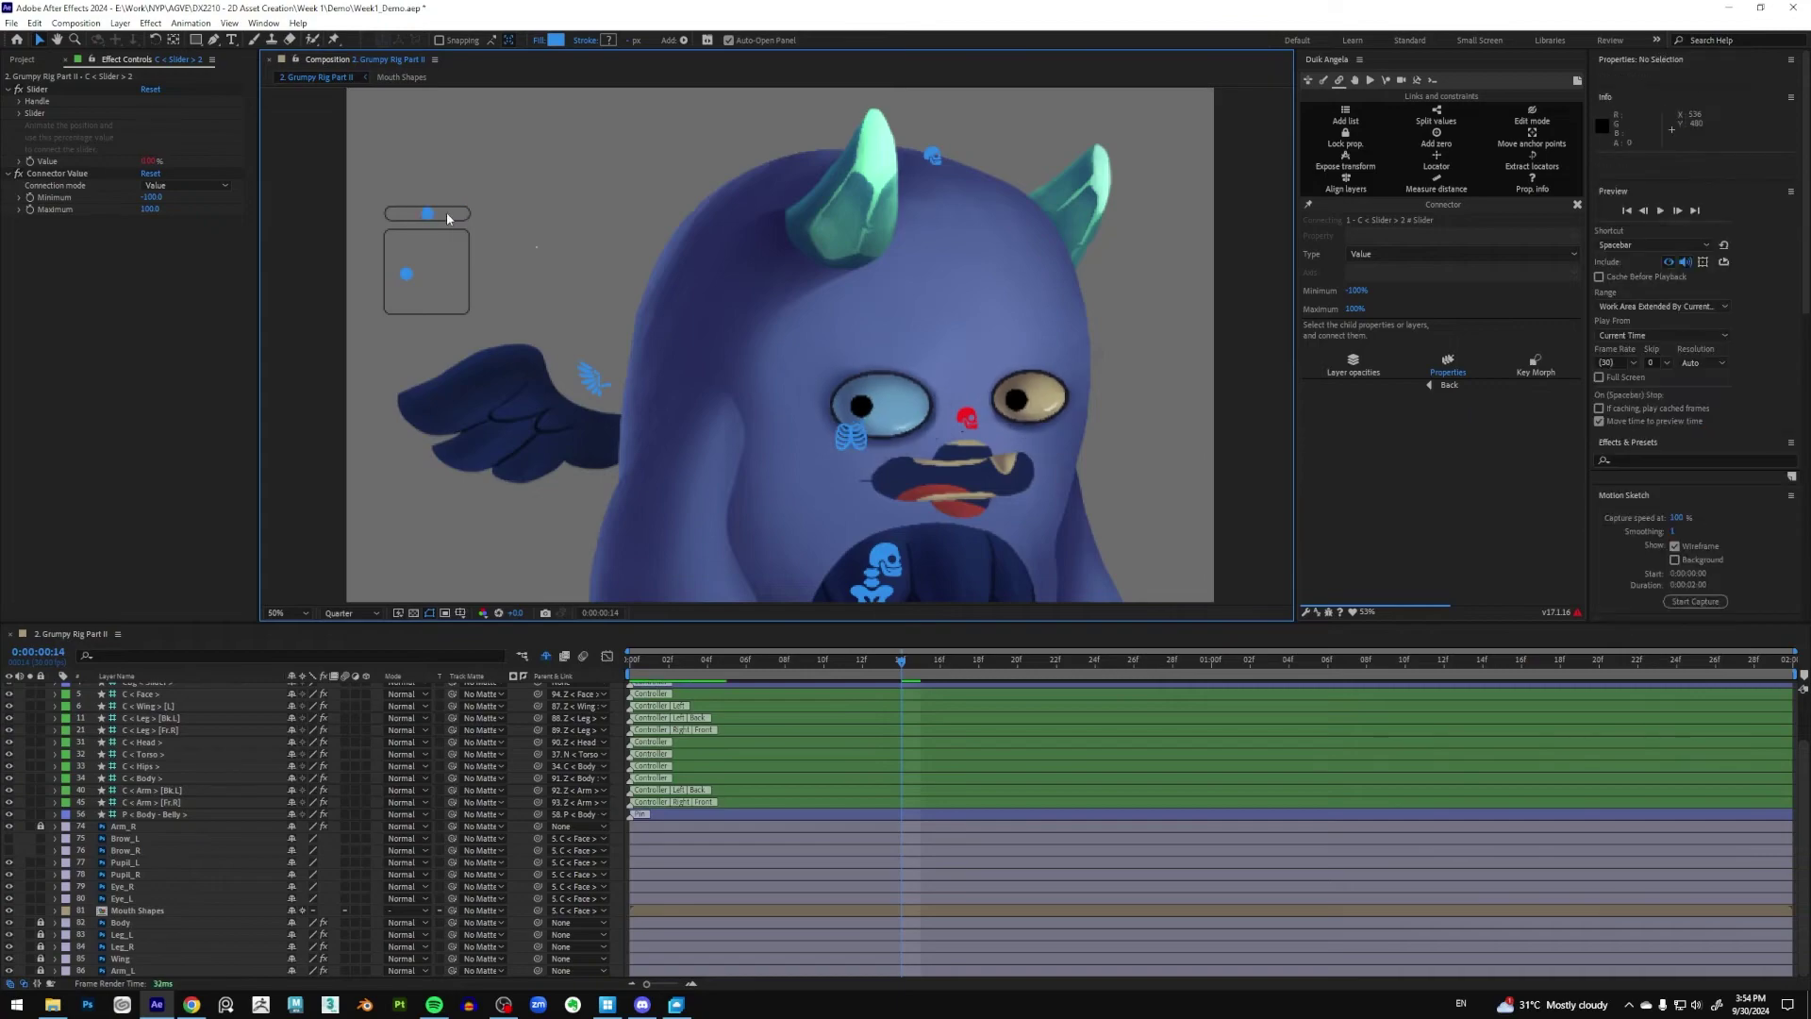
{"action": "left_click", "coordinate": [471, 274], "text": "shift"}
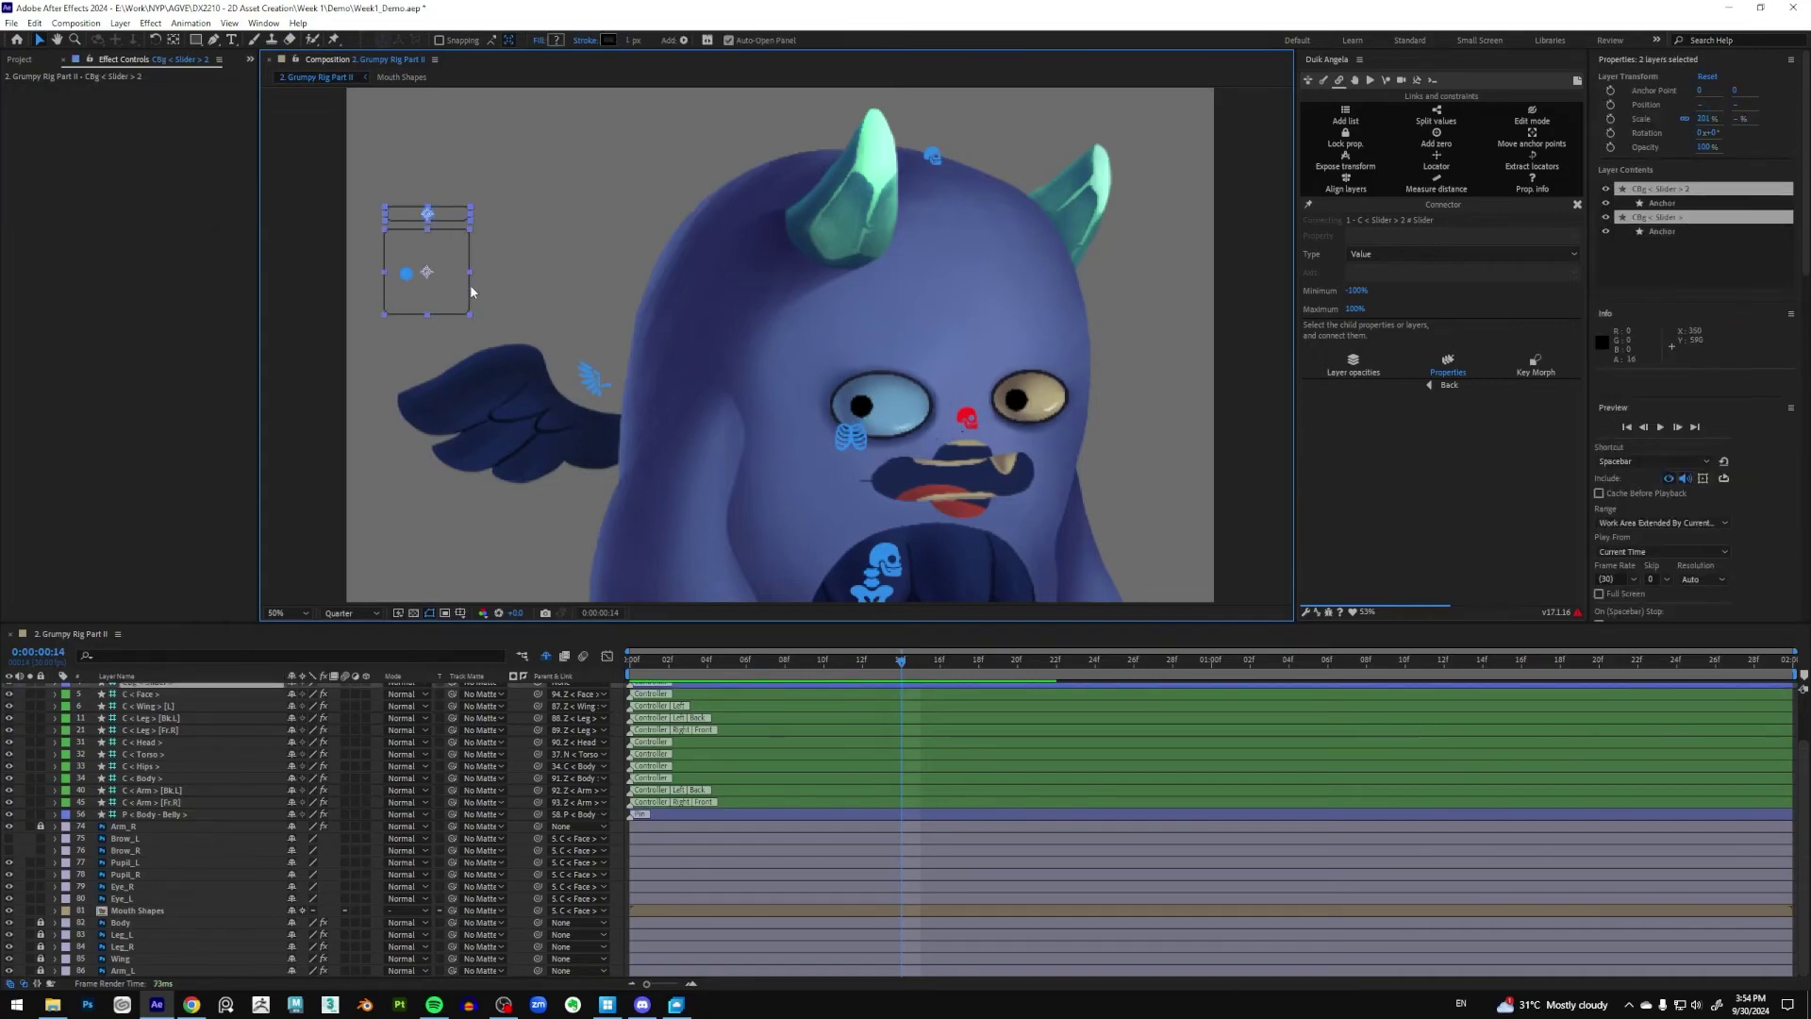
{"action": "left_click_drag", "start_coordinate": [471, 291], "coordinate": [455, 293]}
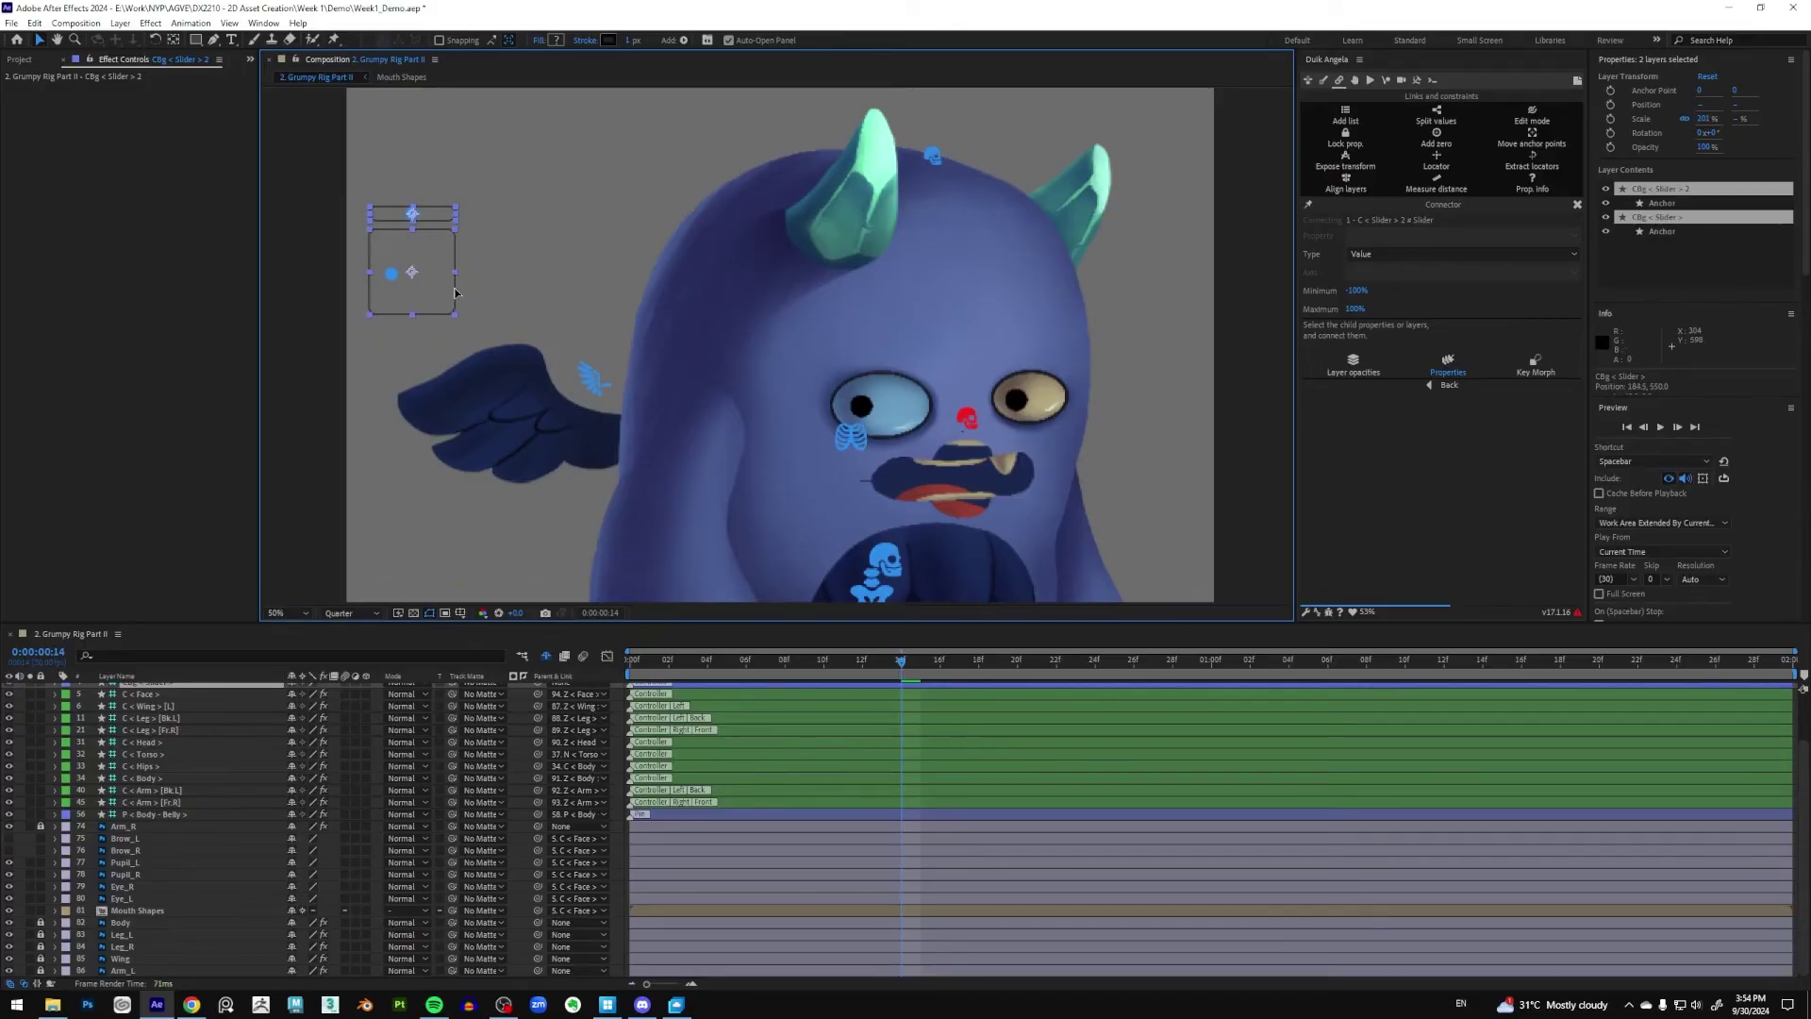
{"action": "left_click", "coordinate": [493, 284]}
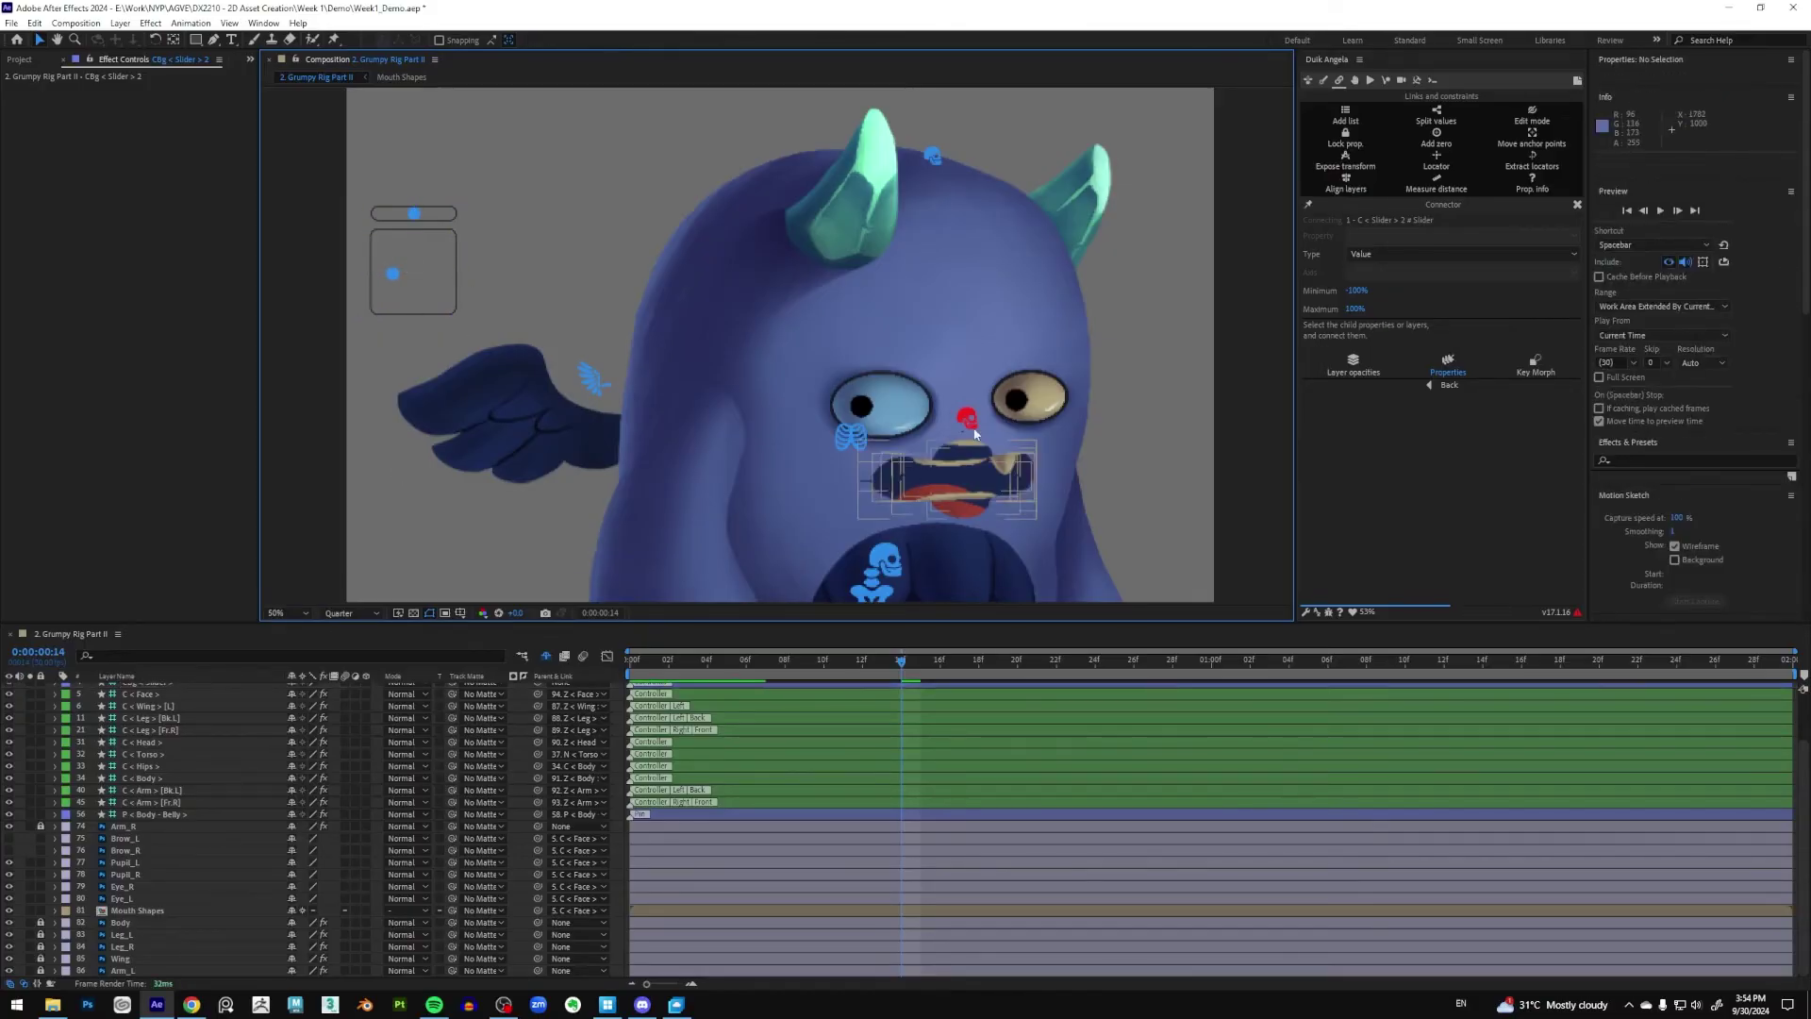
{"action": "left_click", "coordinate": [428, 613]}
{"action": "left_click", "coordinate": [426, 613]}
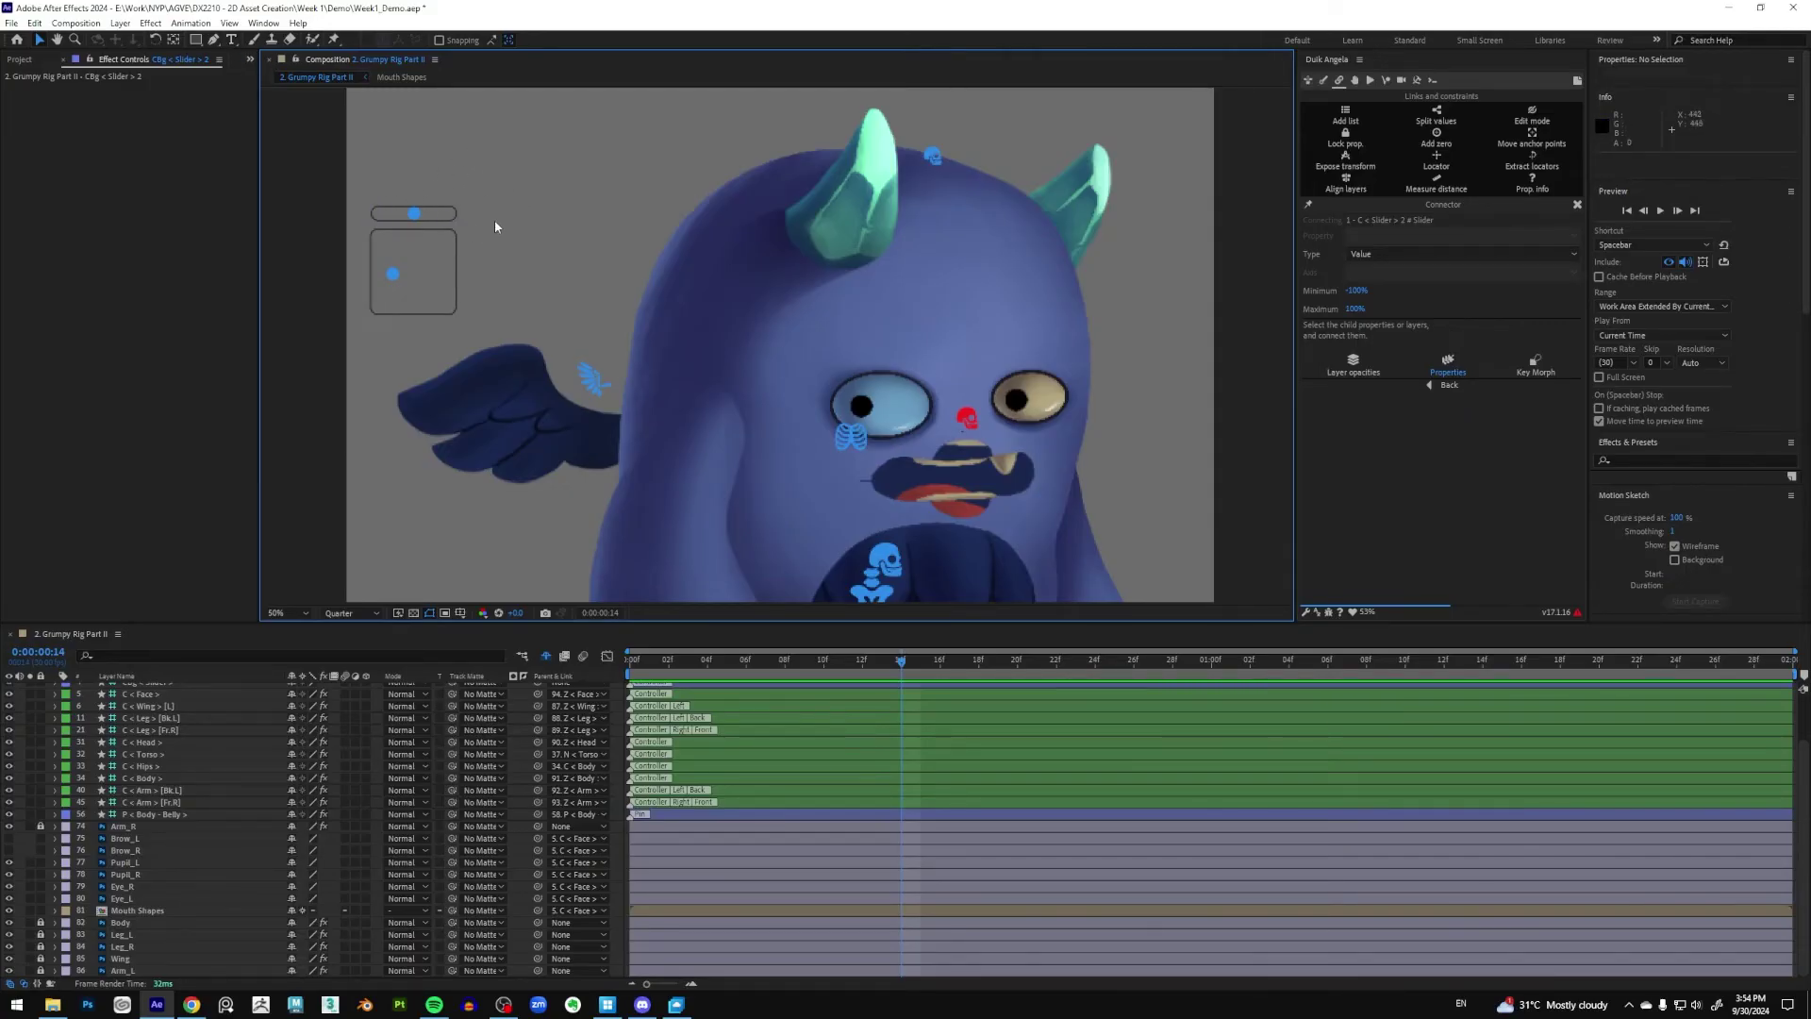
Add a text label reading BLINK above the horizontal slider
{"action": "left_click", "coordinate": [231, 40]}
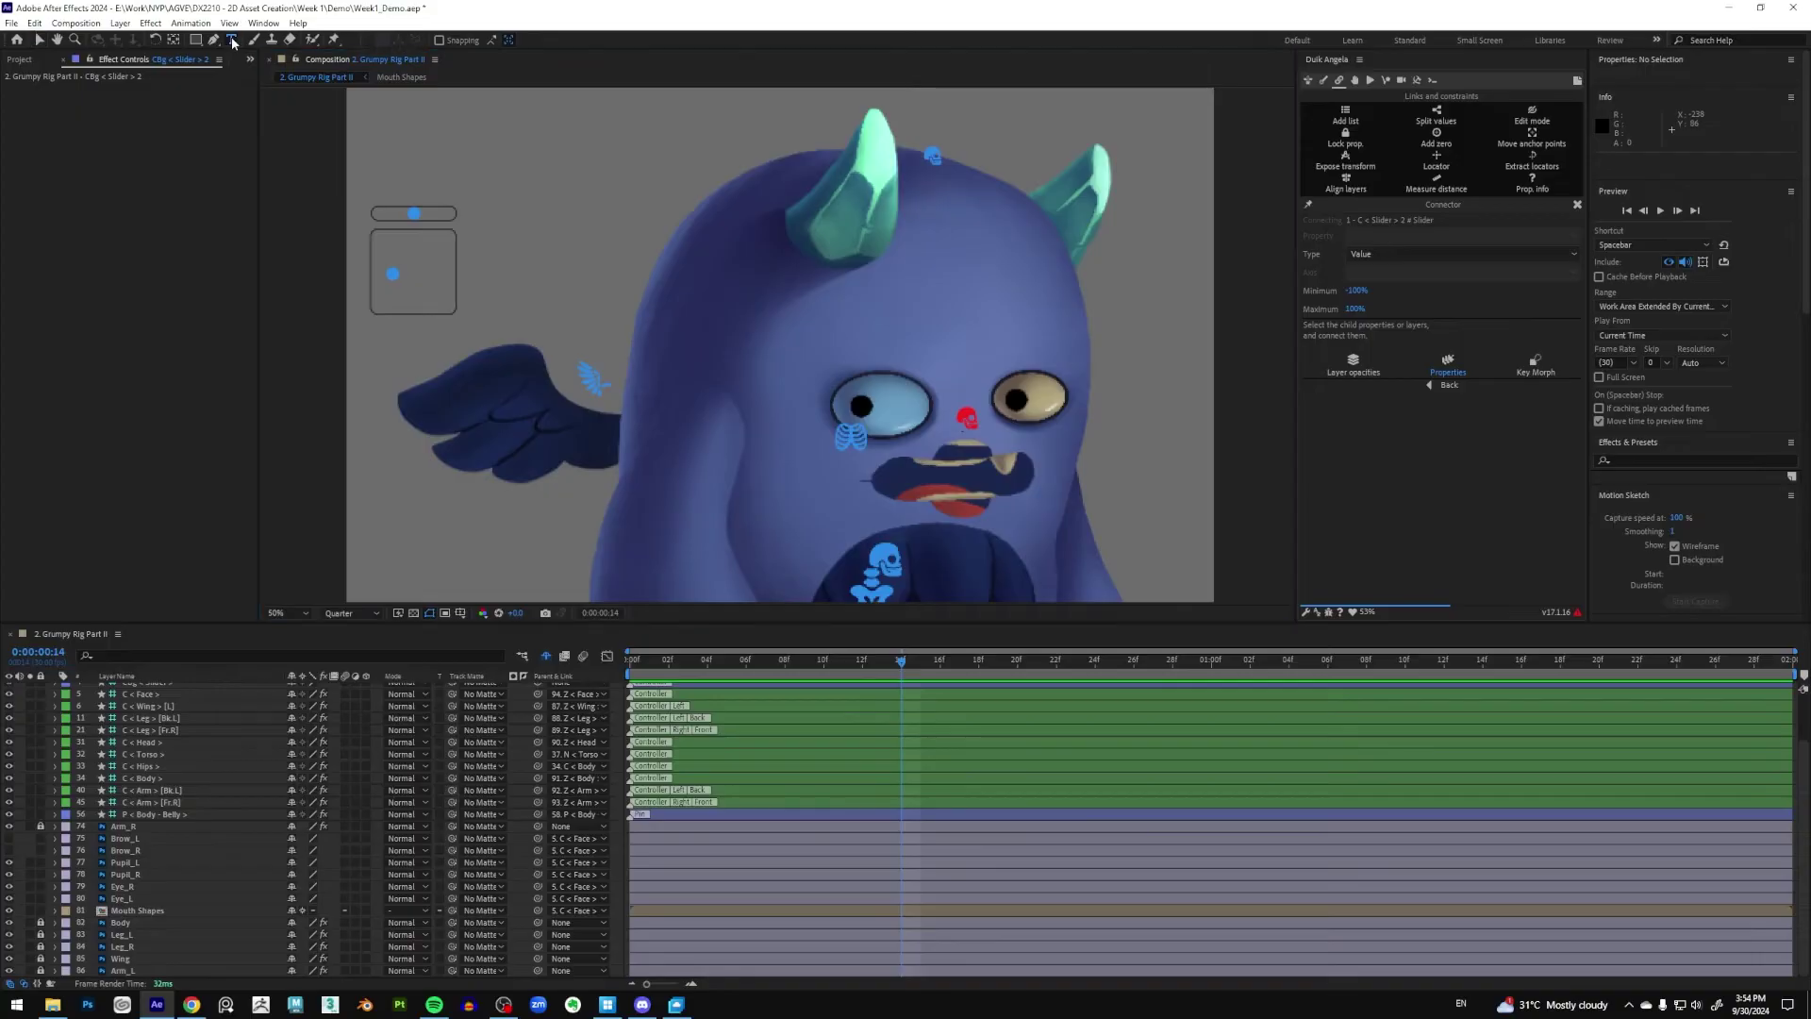
{"action": "left_click", "coordinate": [417, 159]}
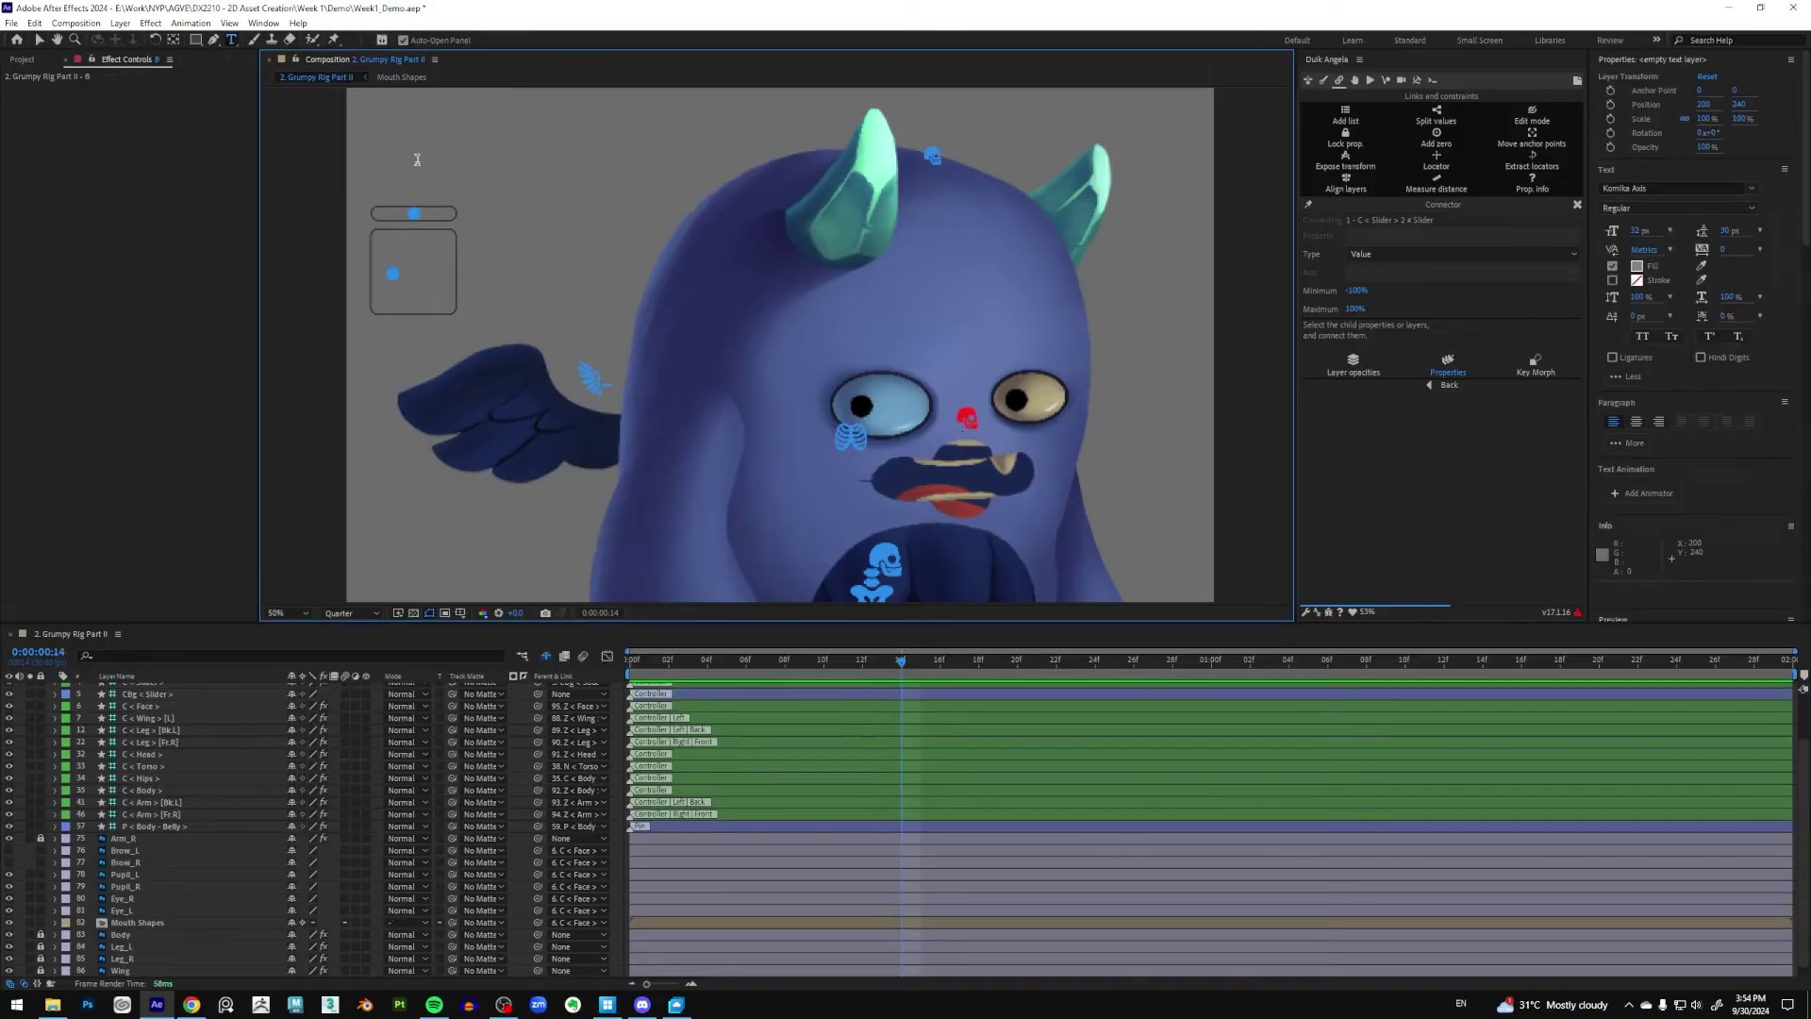
{"action": "type", "text": "Bli"}
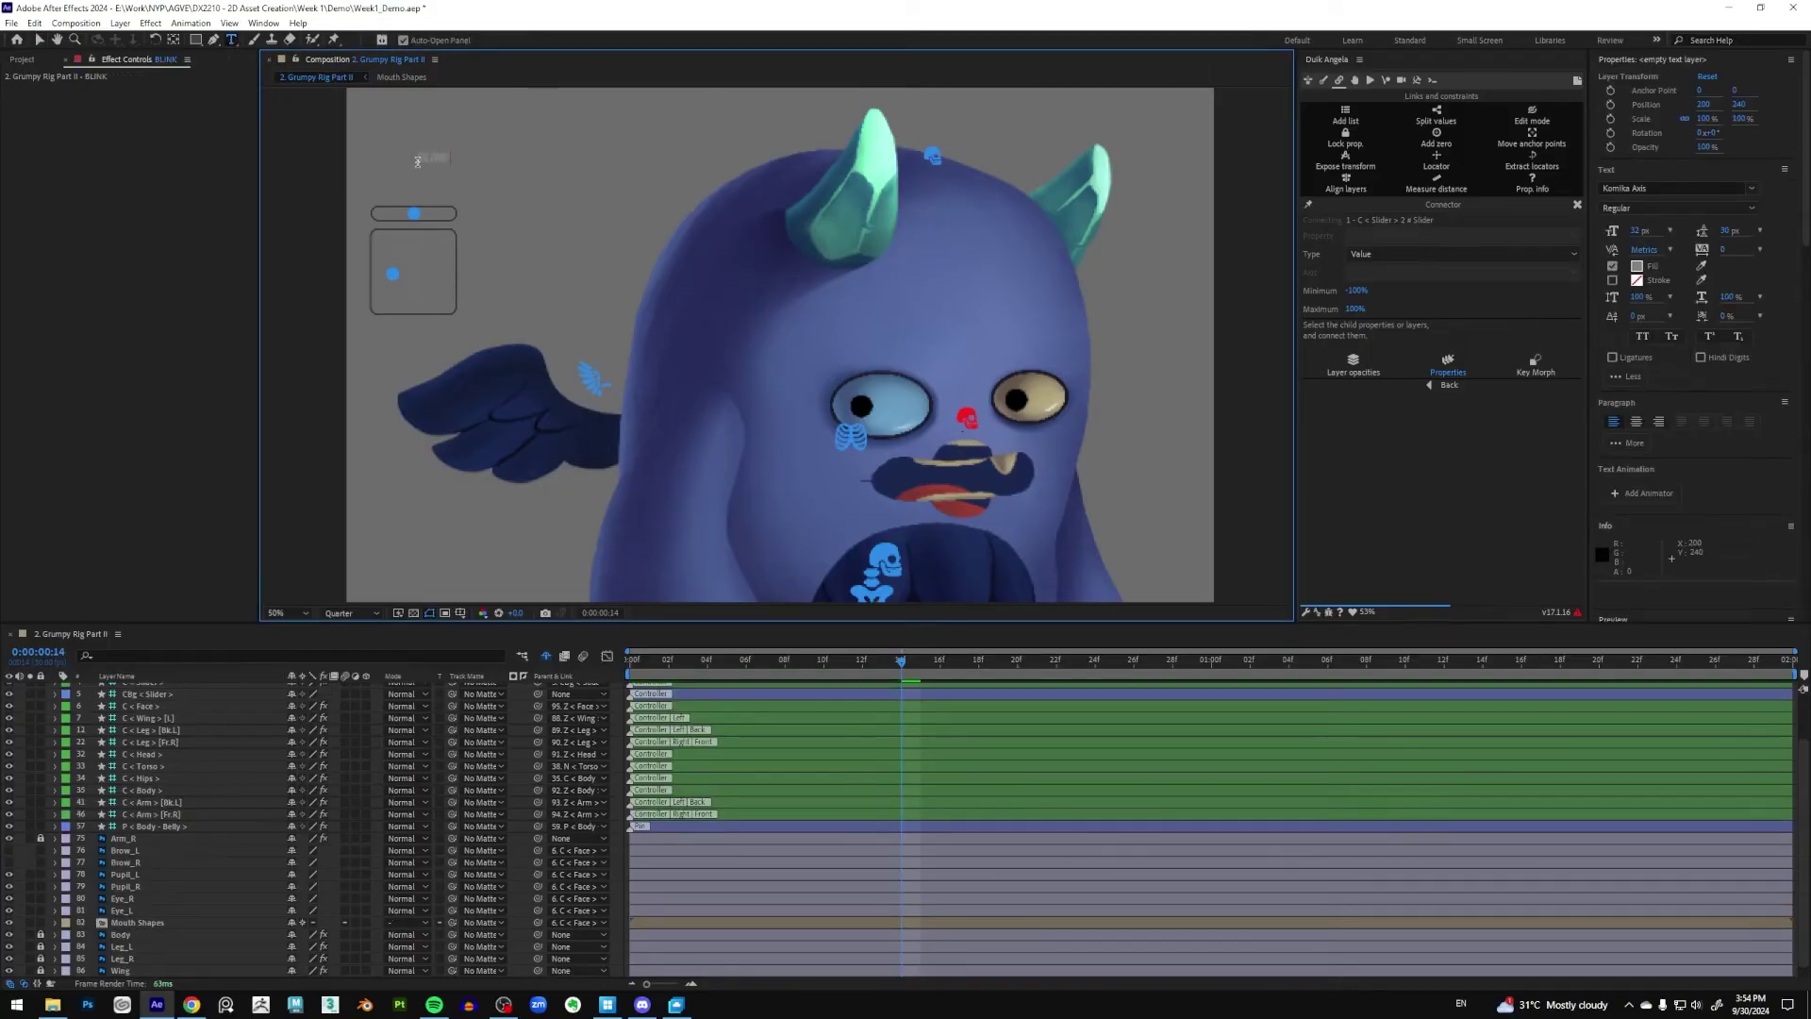
{"action": "left_click", "coordinate": [40, 41]}
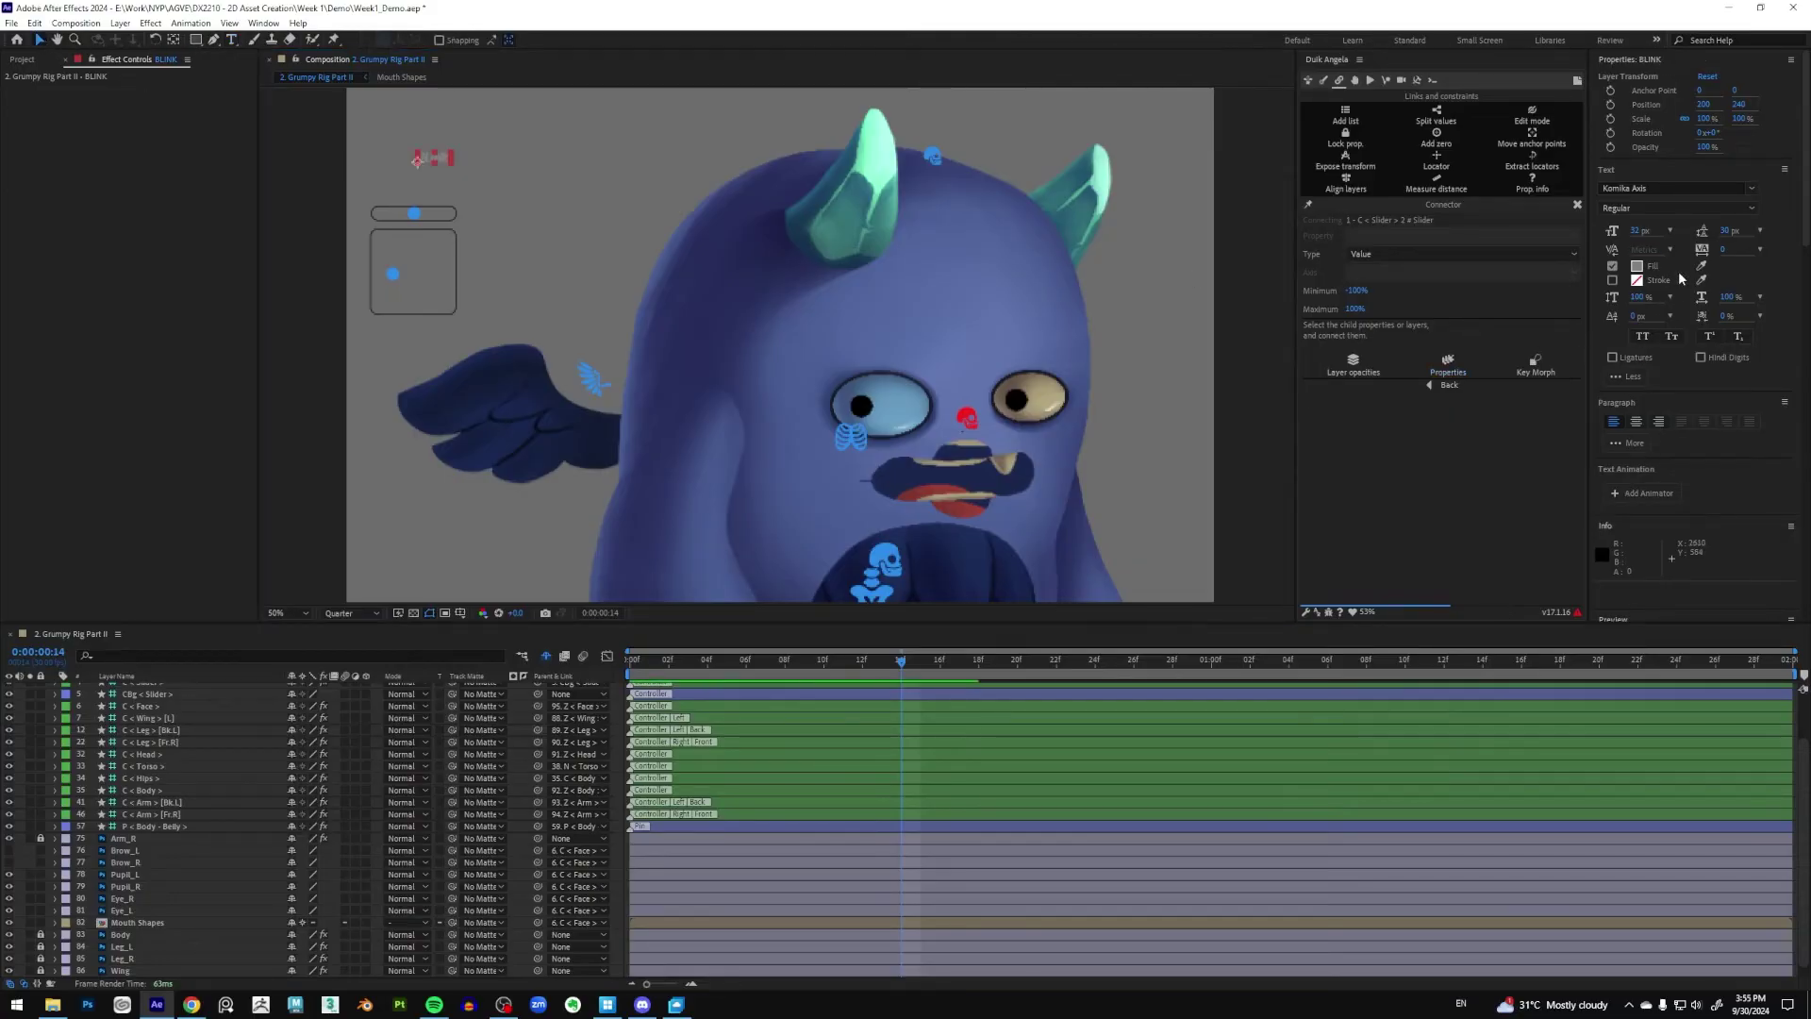
Set the BLINK label's fill colour to white, FFFFFF
{"action": "left_click", "coordinate": [1638, 267]}
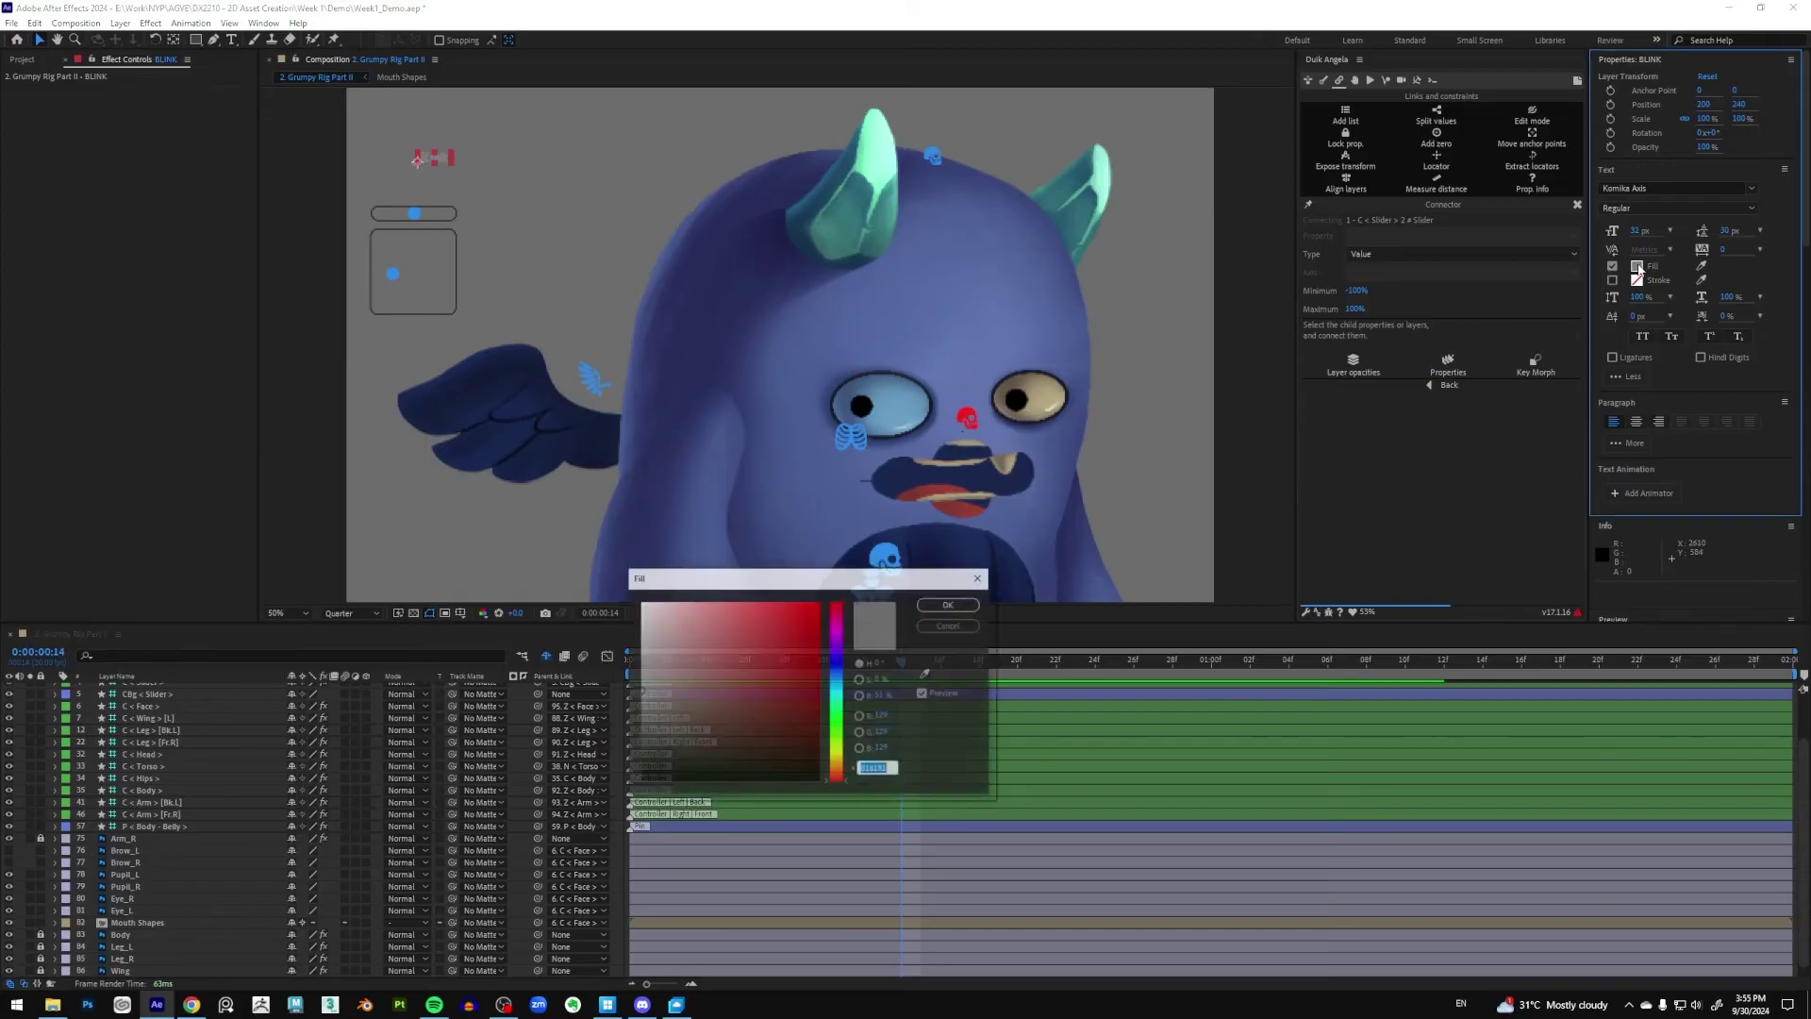
{"action": "type", "text": "FFFFFF"}
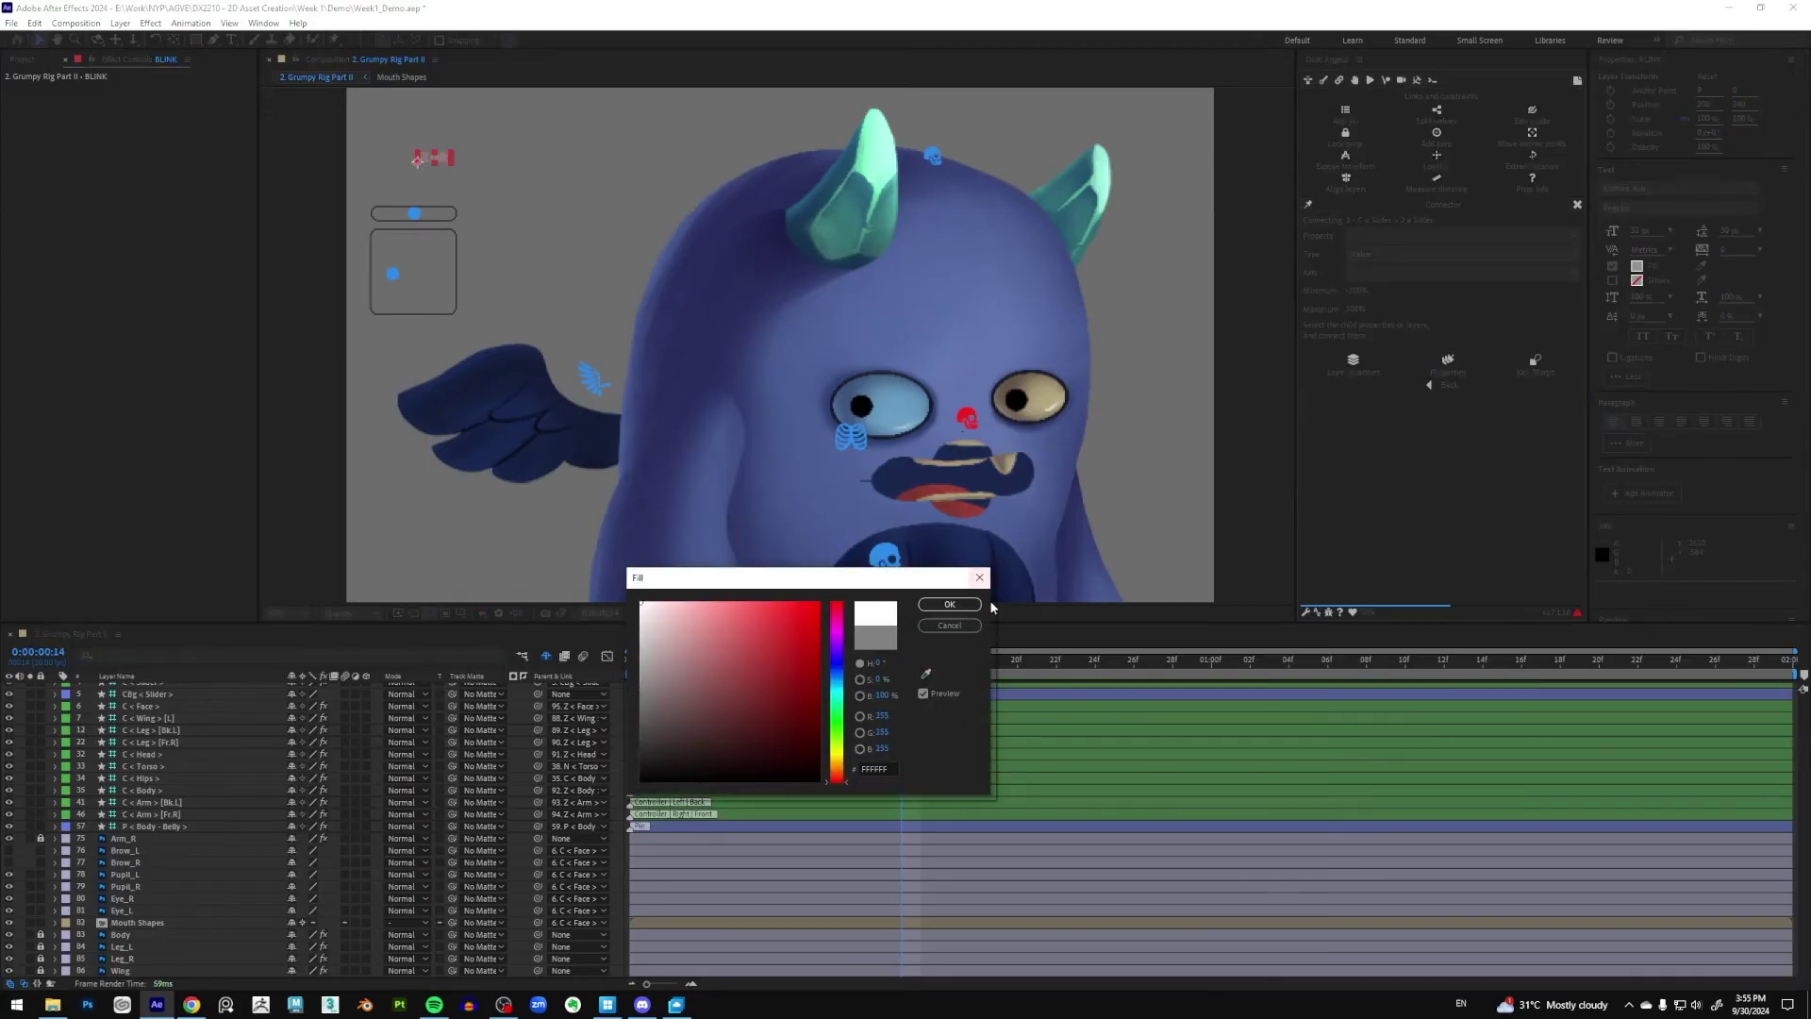
{"action": "left_click", "coordinate": [950, 604]}
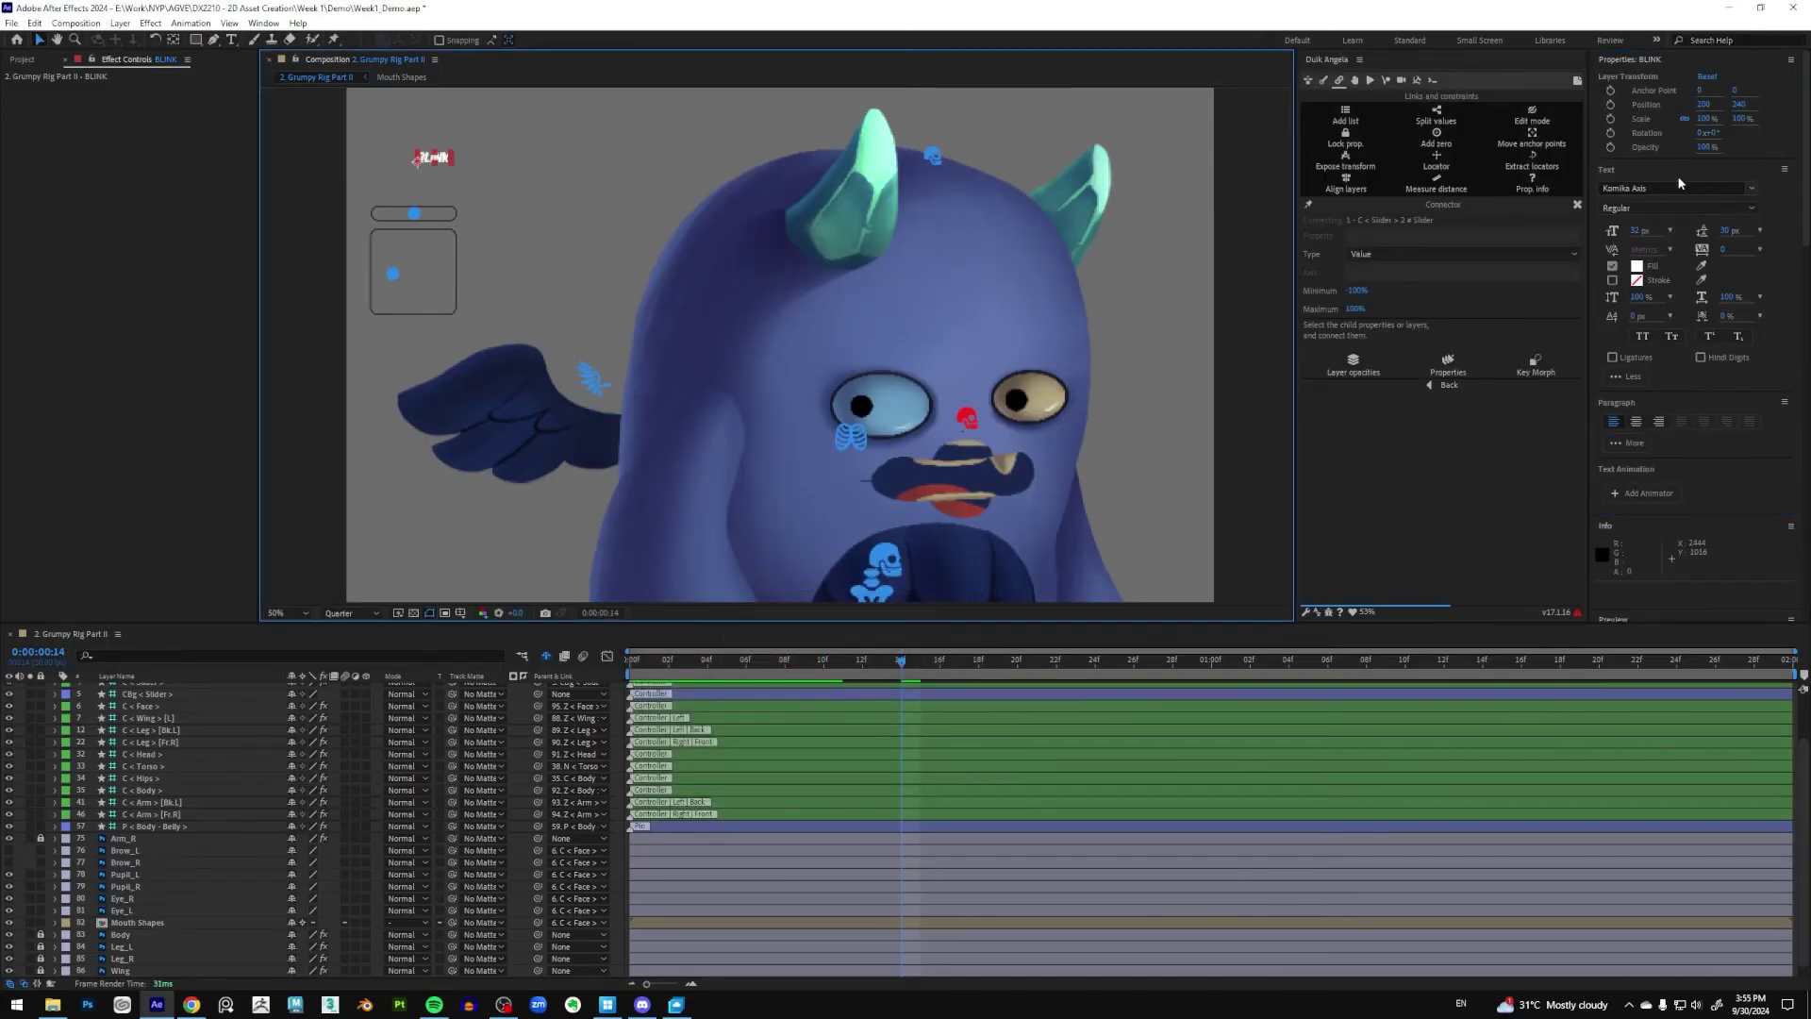
Set the BLINK label's font to Arial Black, enlarge it to about 187% and place it directly above the horizontal slider
{"action": "left_click", "coordinate": [1752, 189]}
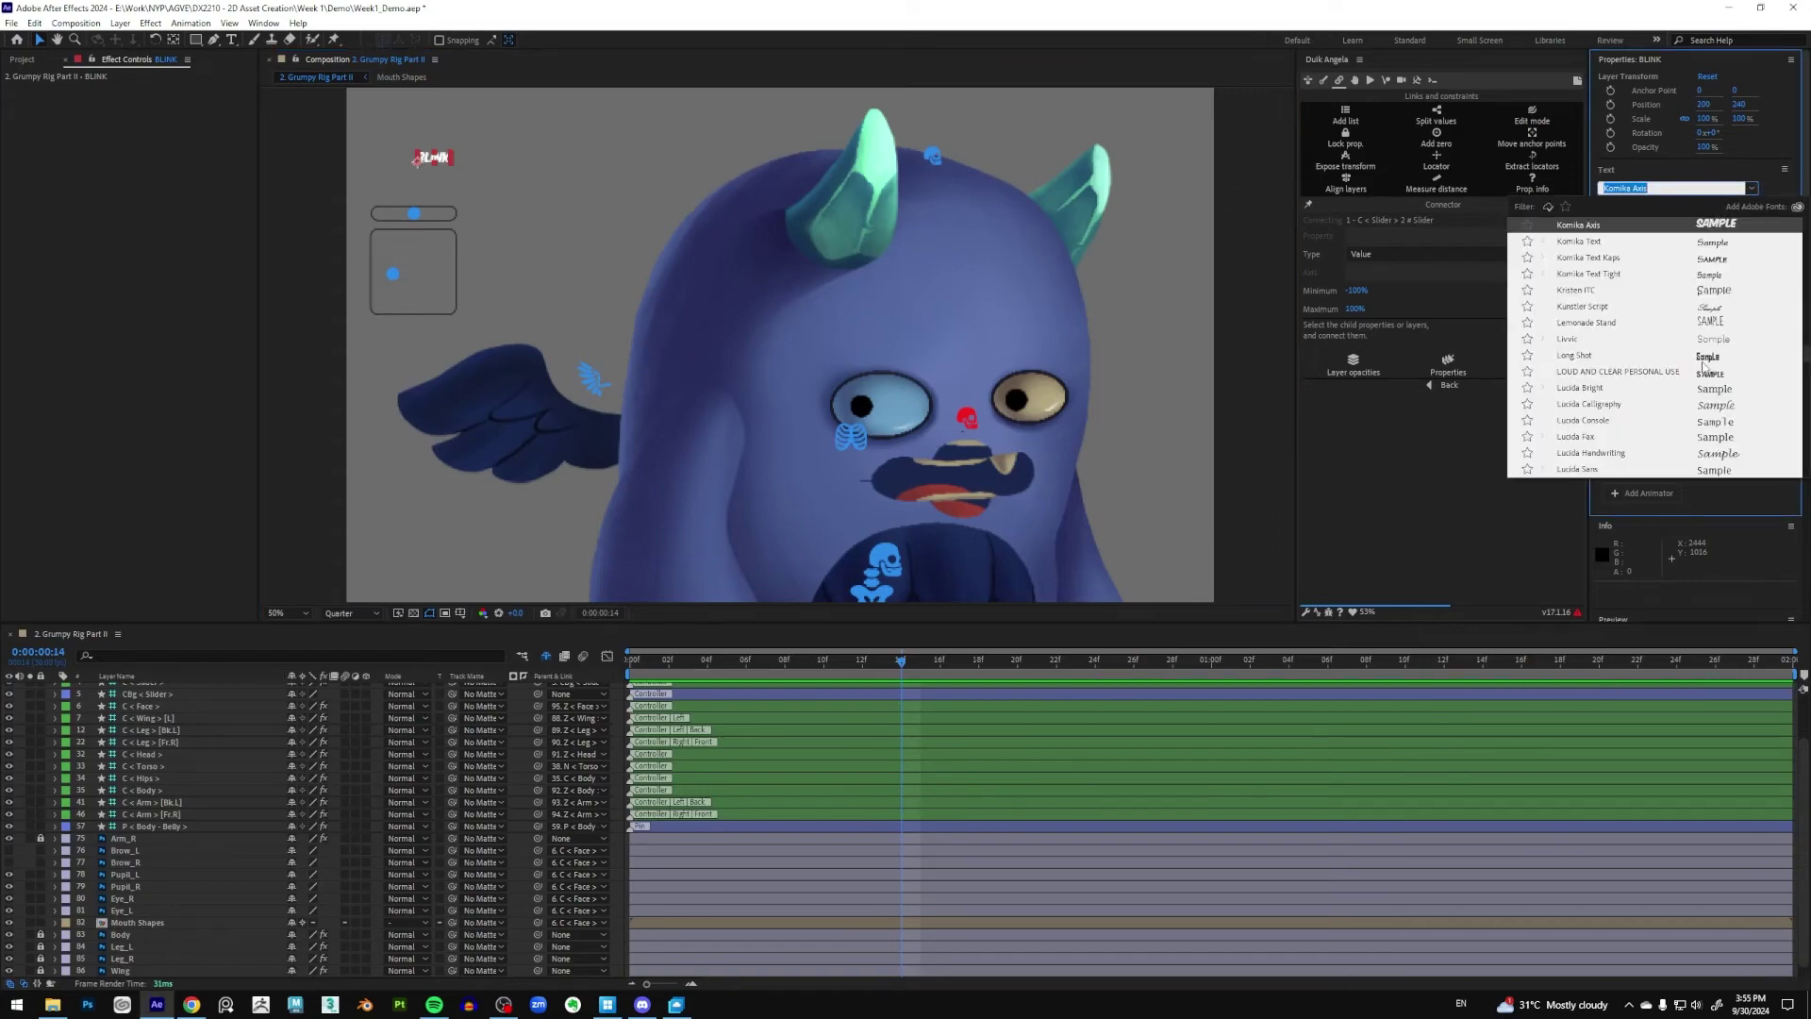
{"action": "type", "text": "a"}
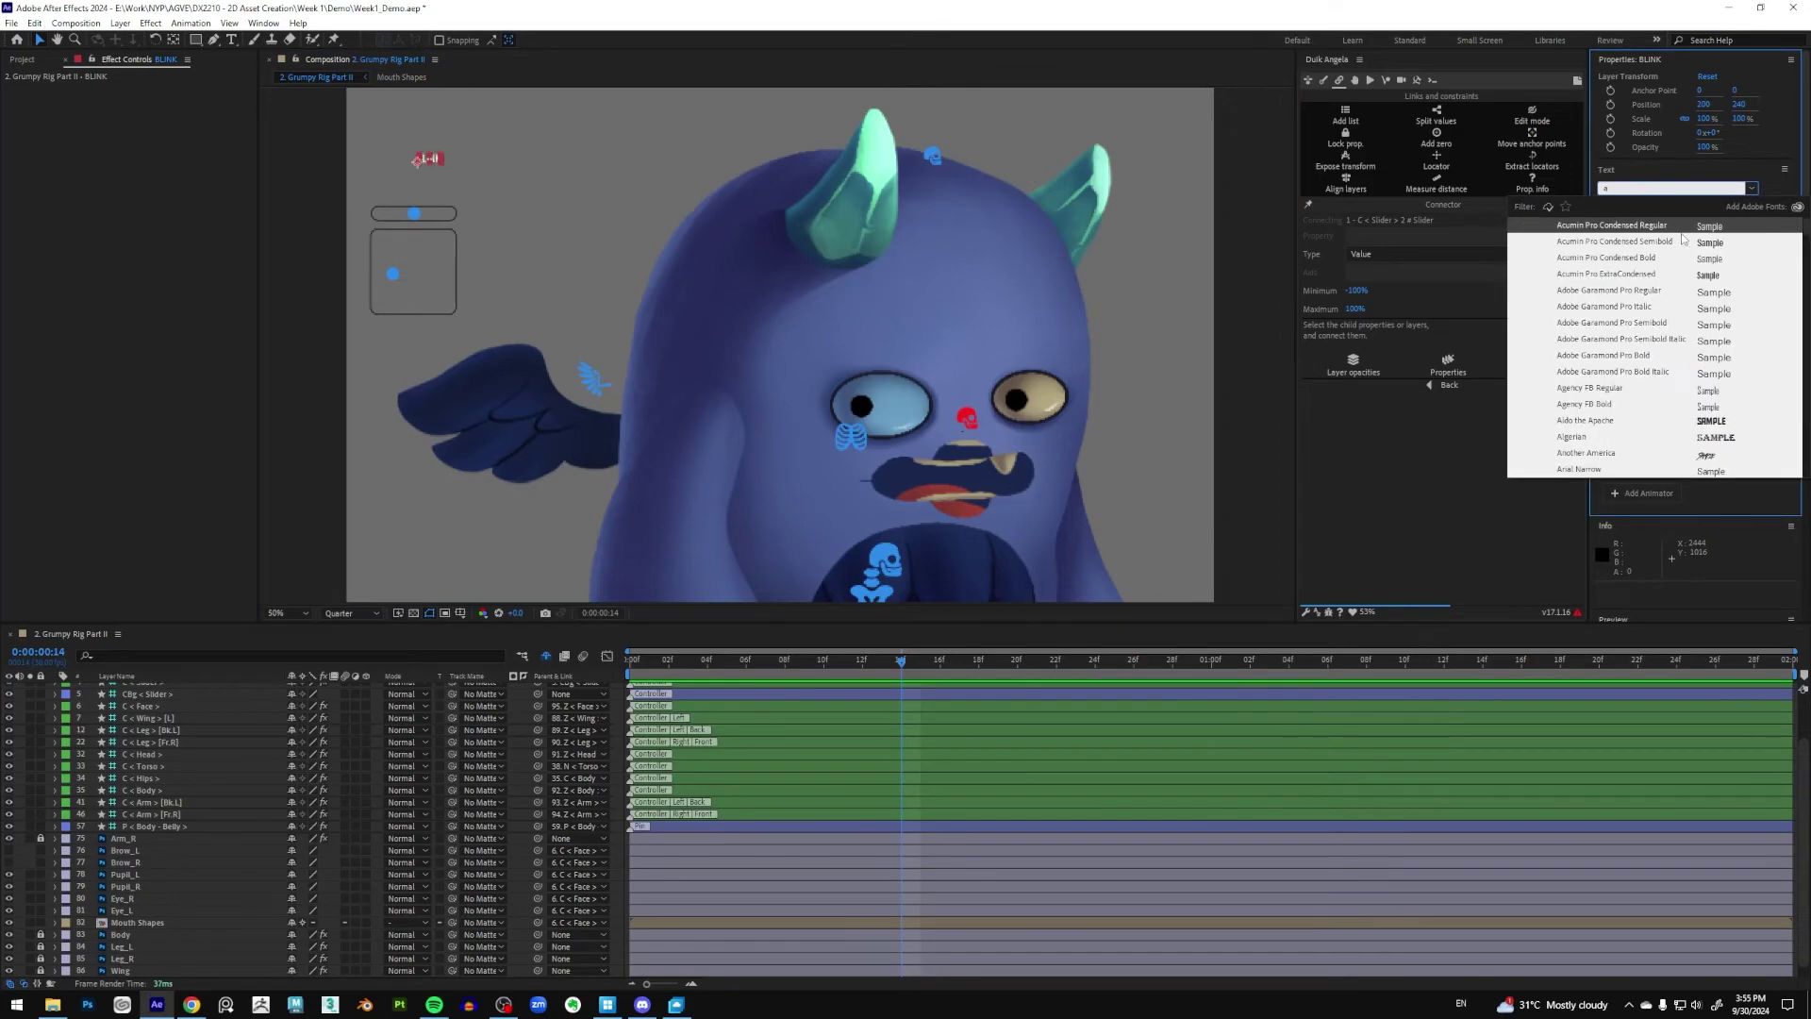
{"action": "type", "text": "ria"}
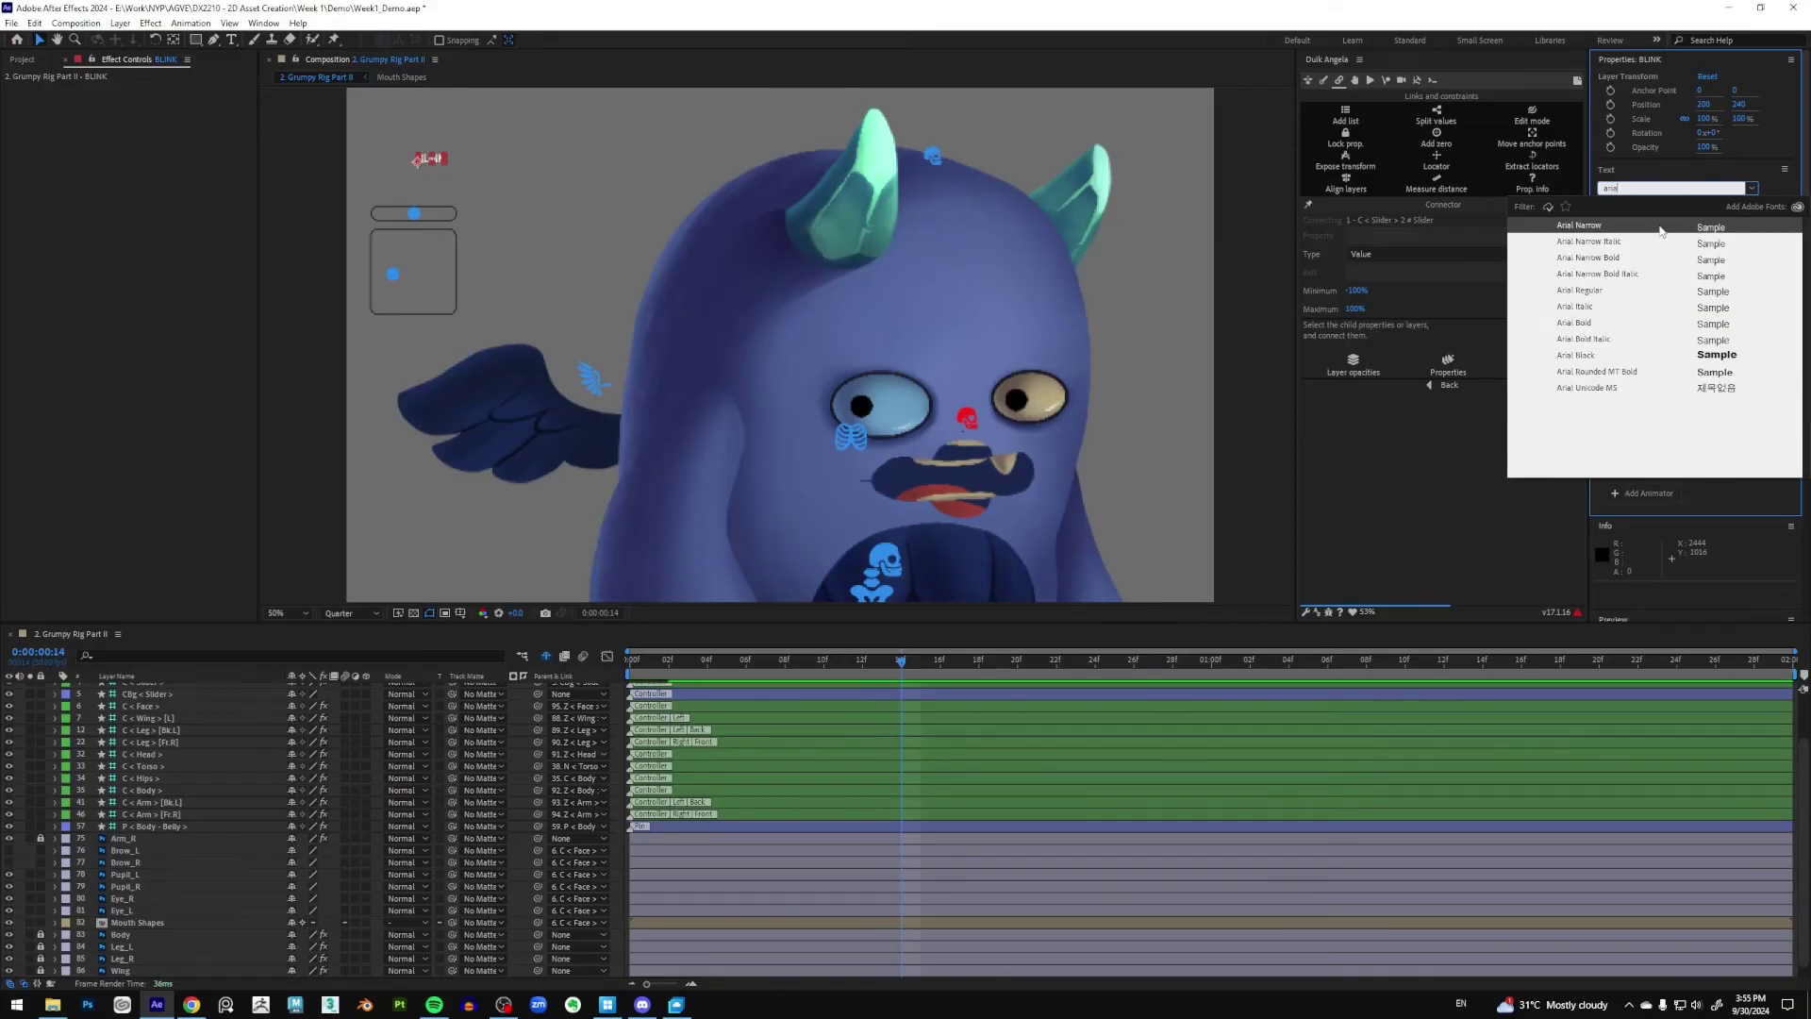
{"action": "left_click", "coordinate": [1596, 357]}
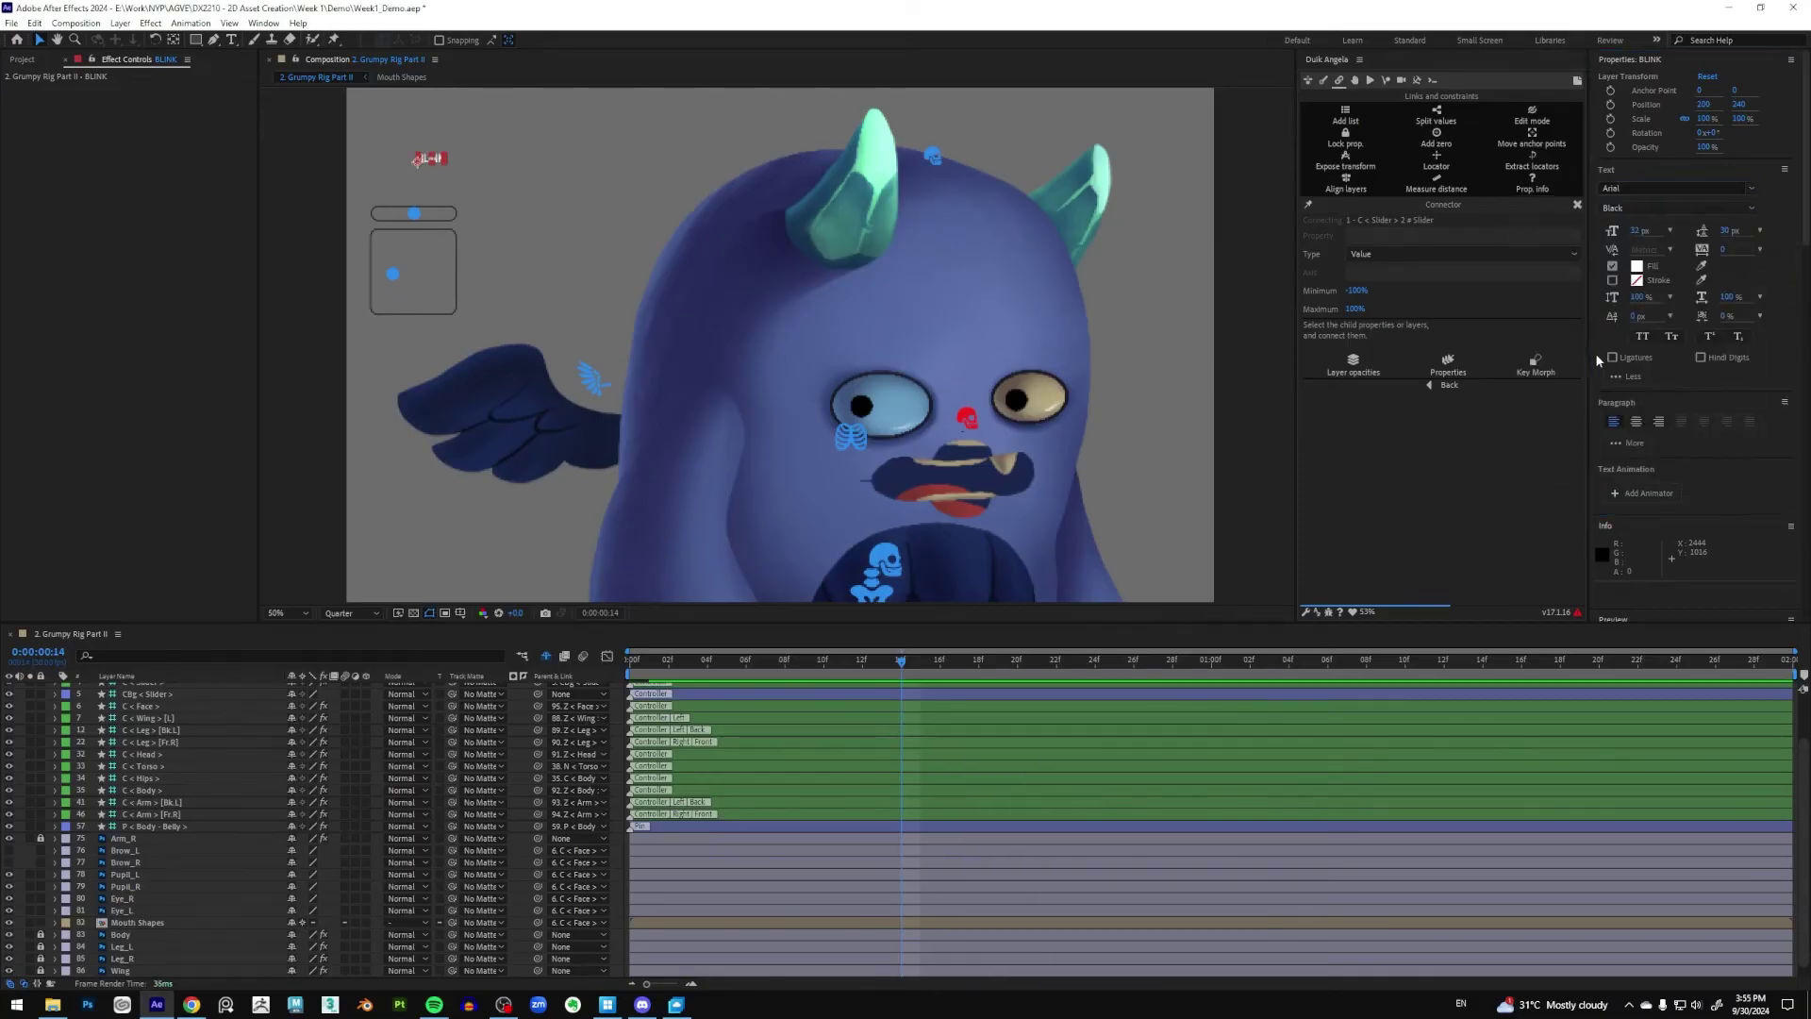
{"action": "mouse_move", "coordinate": [450, 163]}
{"action": "left_mouse_down"}
{"action": "mouse_move", "coordinate": [413, 198]}
{"action": "mouse_move", "coordinate": [445, 190]}
{"action": "left_mouse_up"}
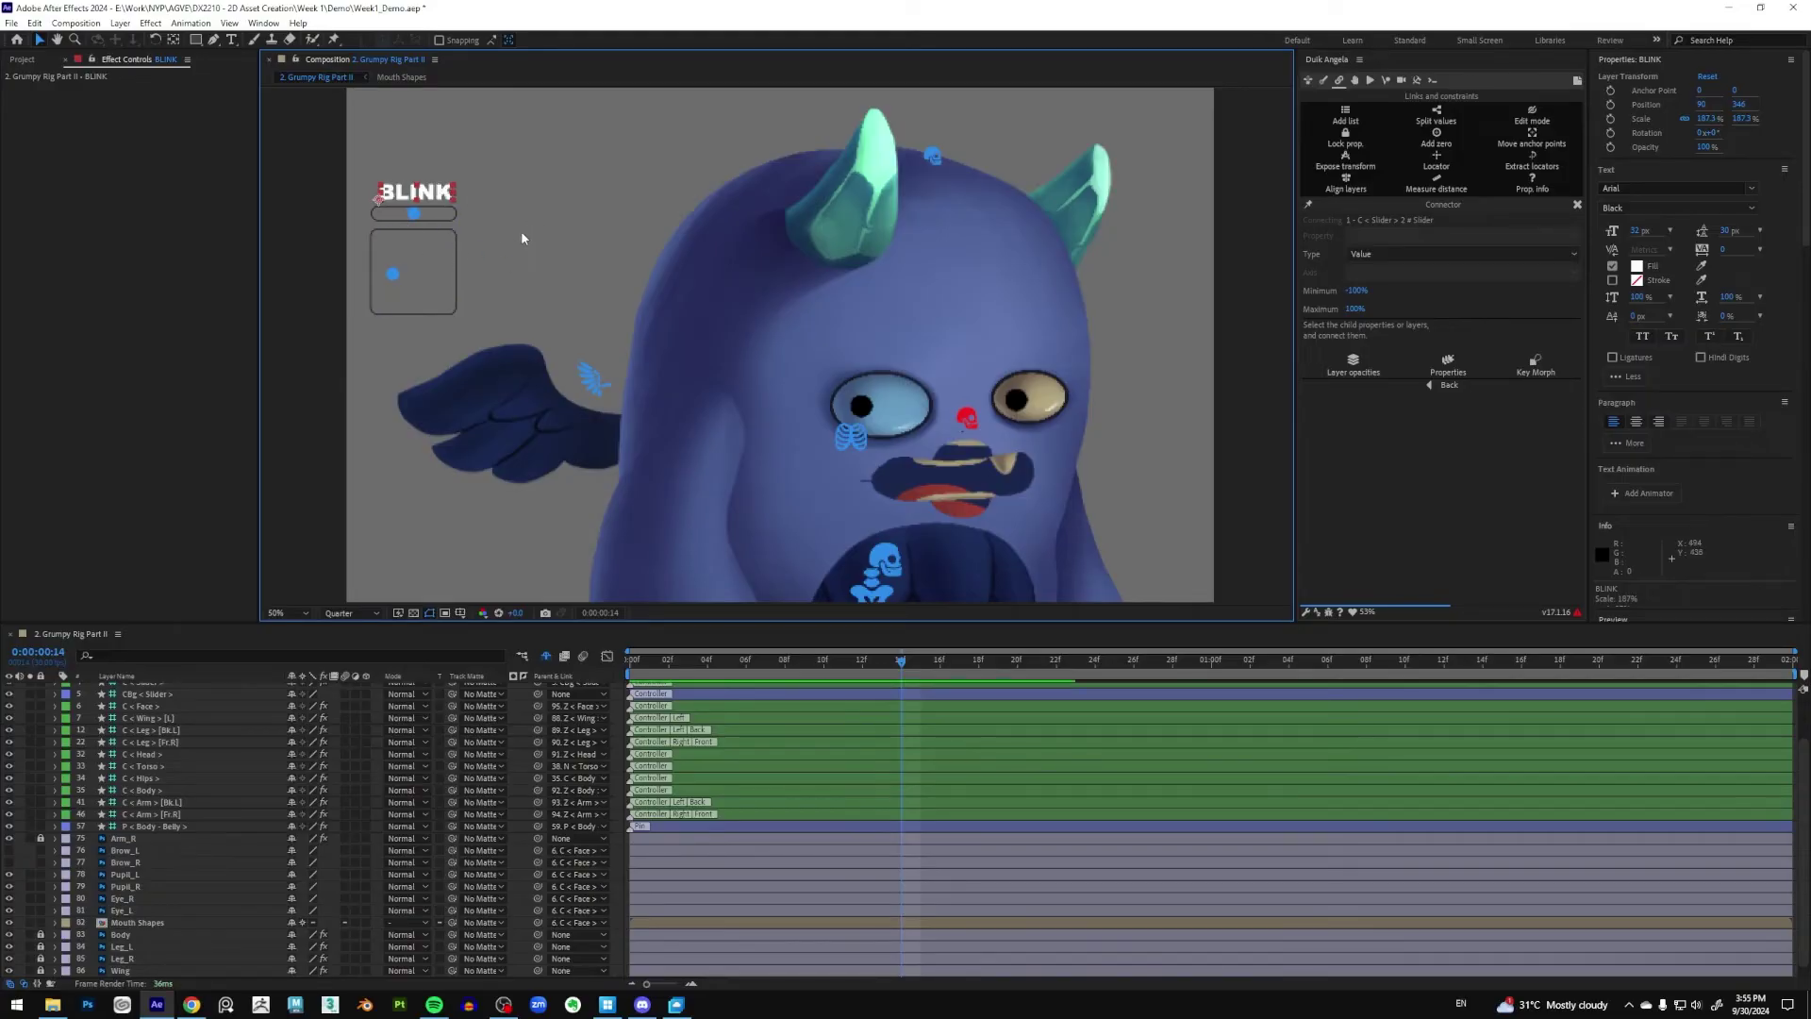
Duplicate the BLINK label and place the copy just below the square 2D slider
{"action": "key", "text": "ctrl+d"}
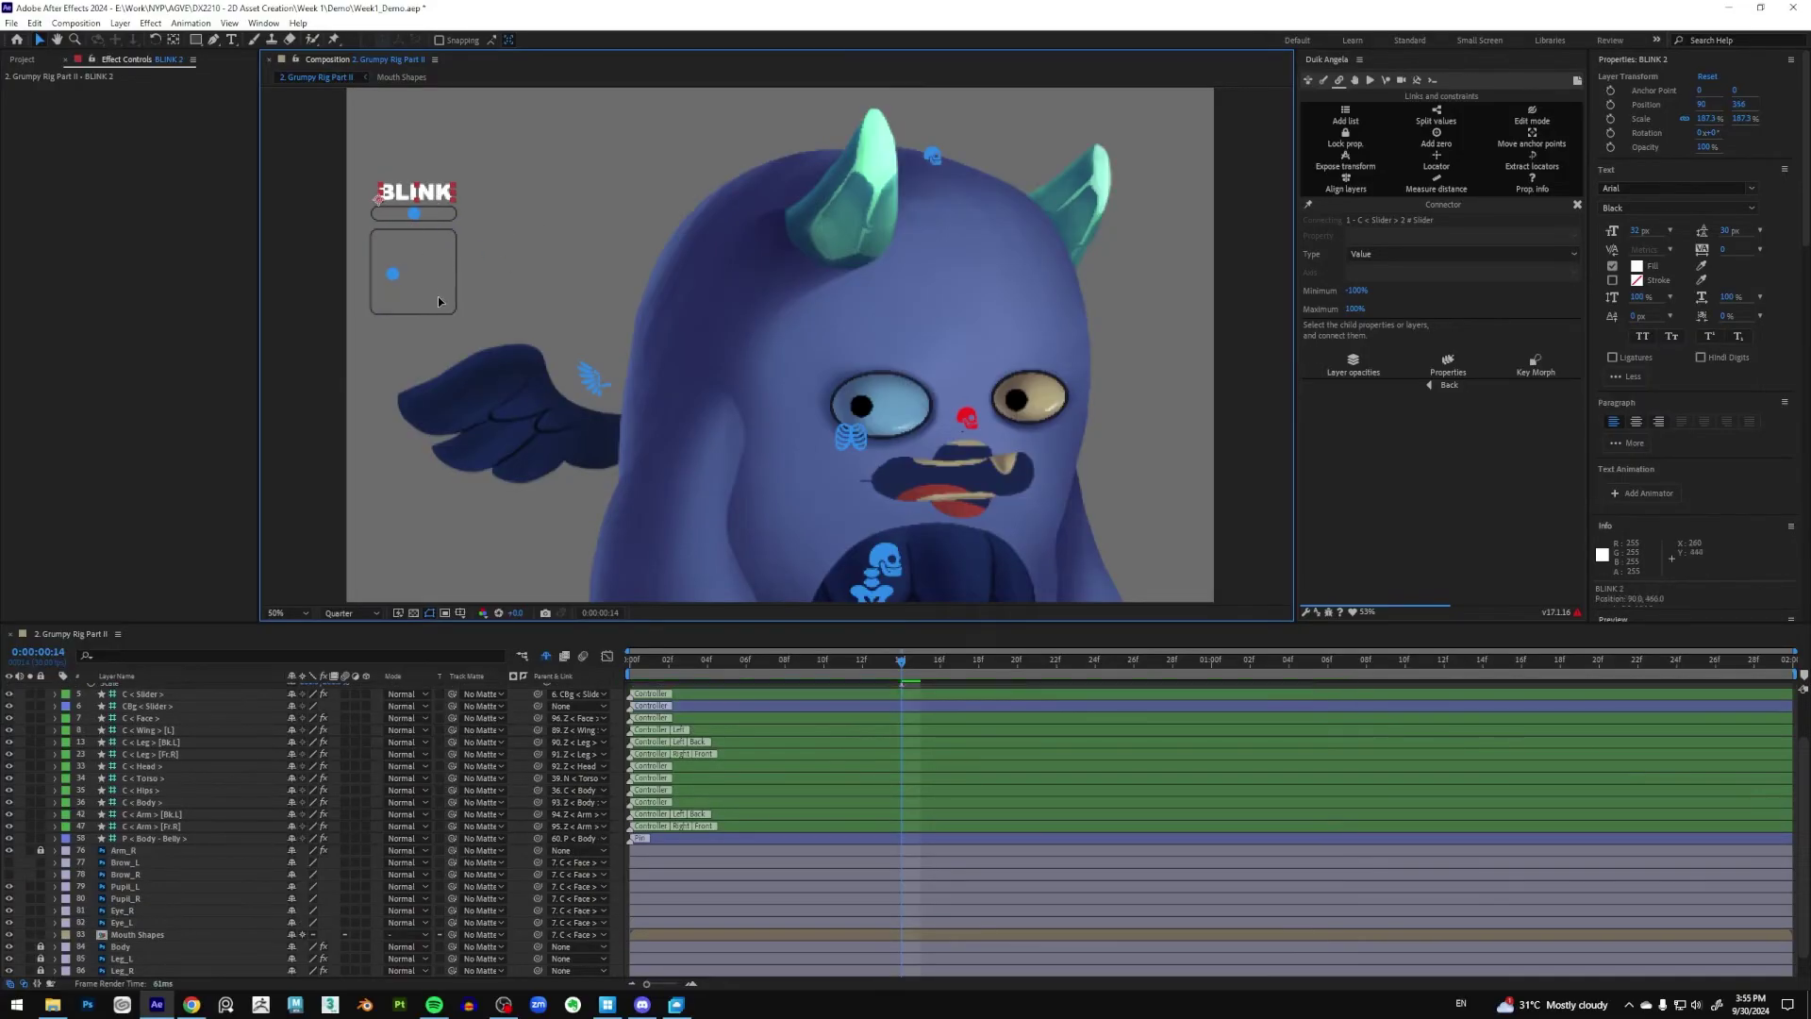
{"action": "left_click_drag", "start_coordinate": [438, 196], "coordinate": [438, 337]}
{"action": "left_click", "coordinate": [530, 321]}
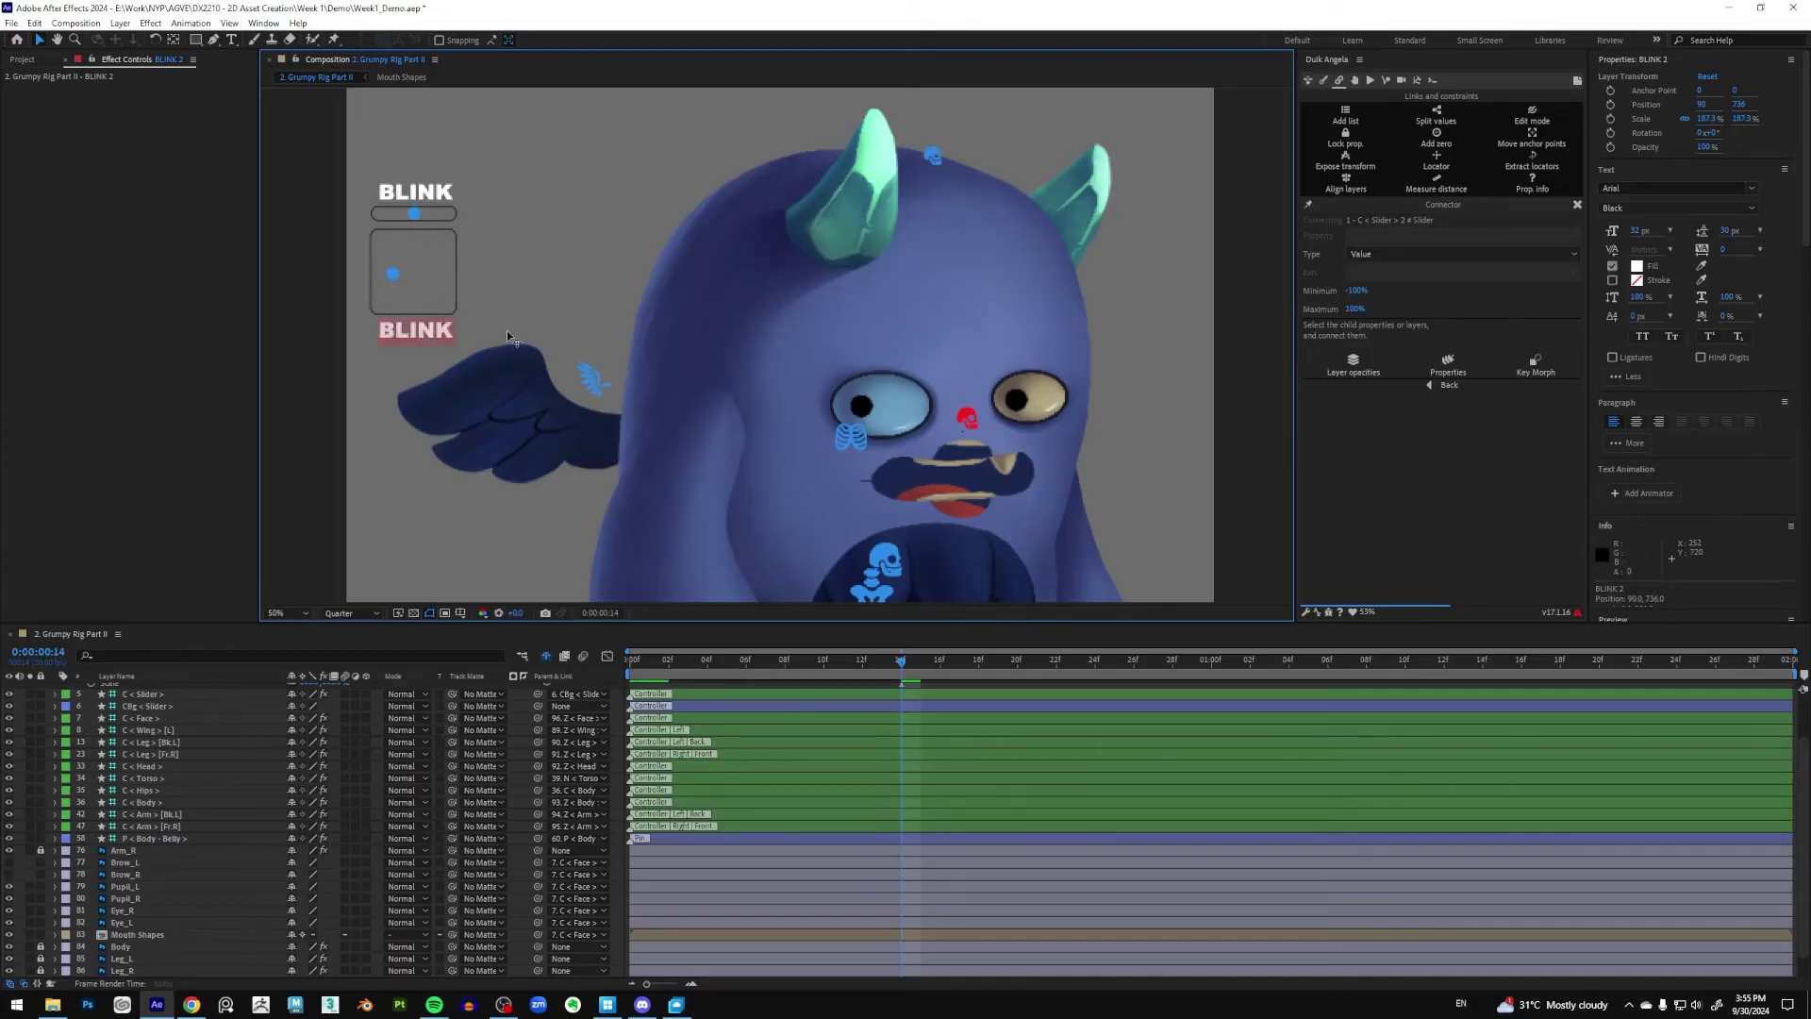
Change the text of the label below the square slider to PUPIL and deselect it
{"action": "key", "text": "ctrl+t"}
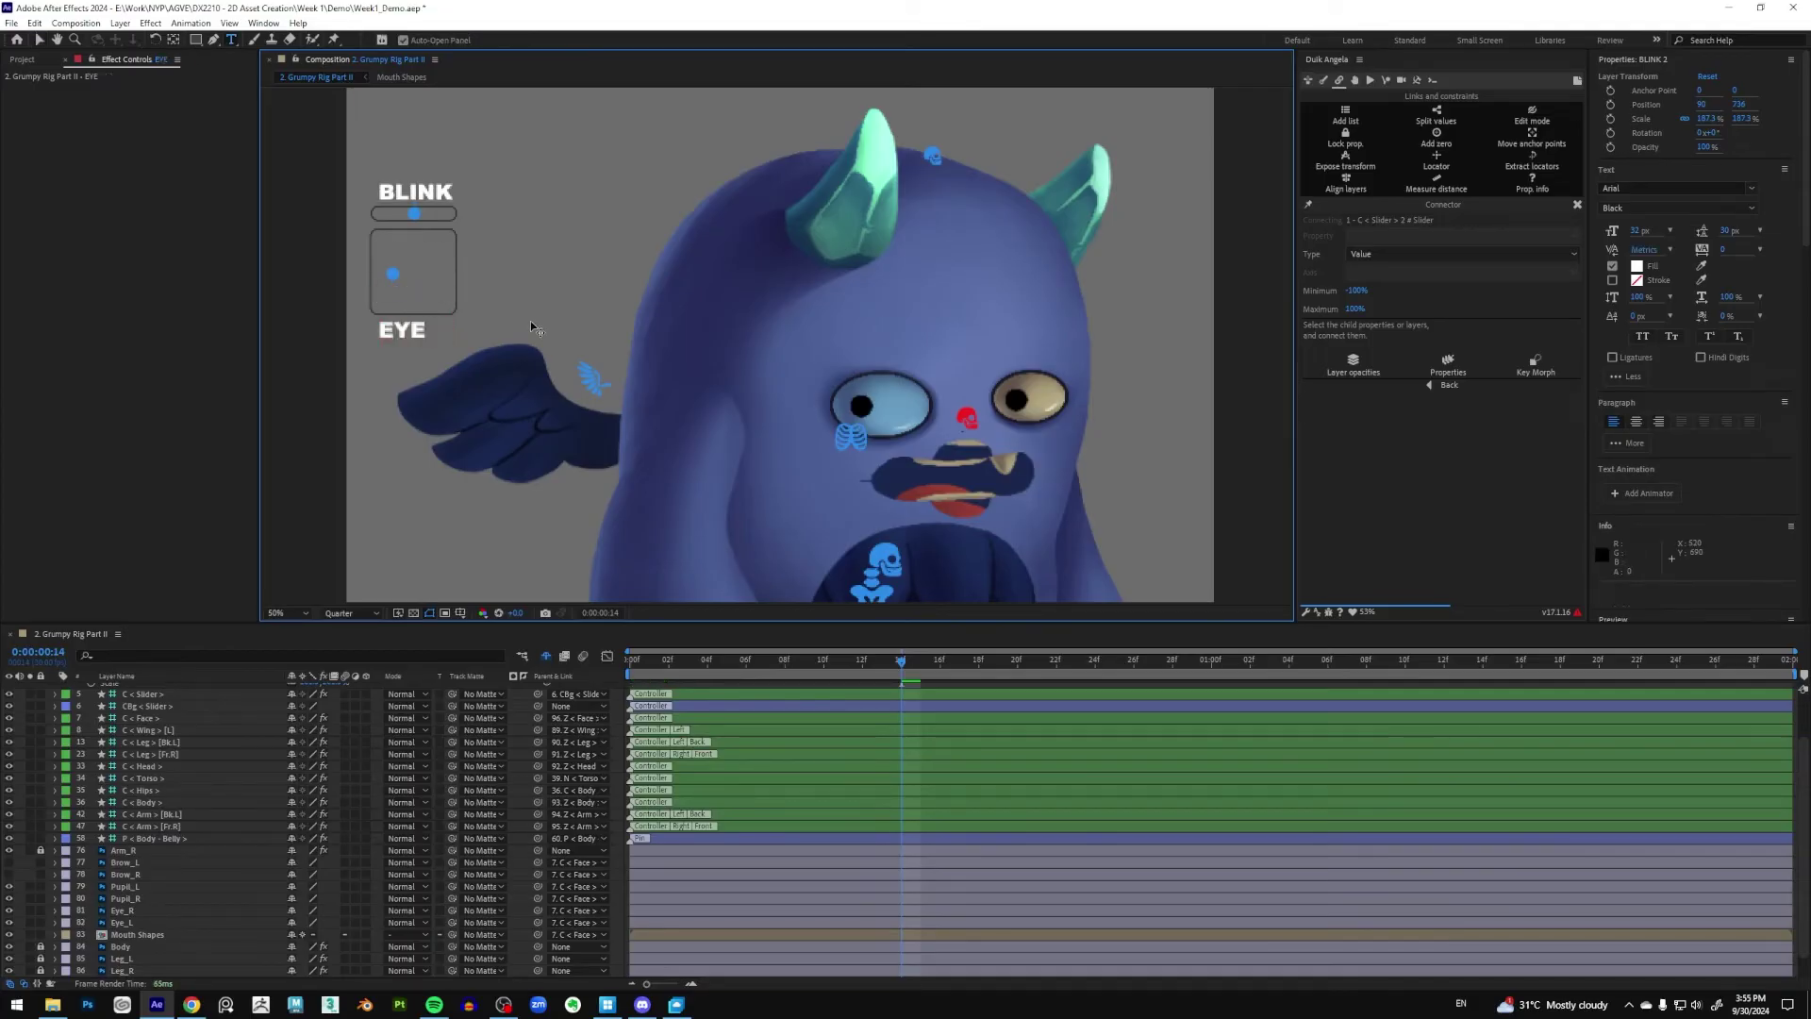
{"action": "key", "text": "BackSpace"}
{"action": "key", "text": "BackSpace"}
{"action": "key", "text": "BackSpace"}
{"action": "type", "text": "PUPIL"}
{"action": "left_click", "coordinate": [40, 40]}
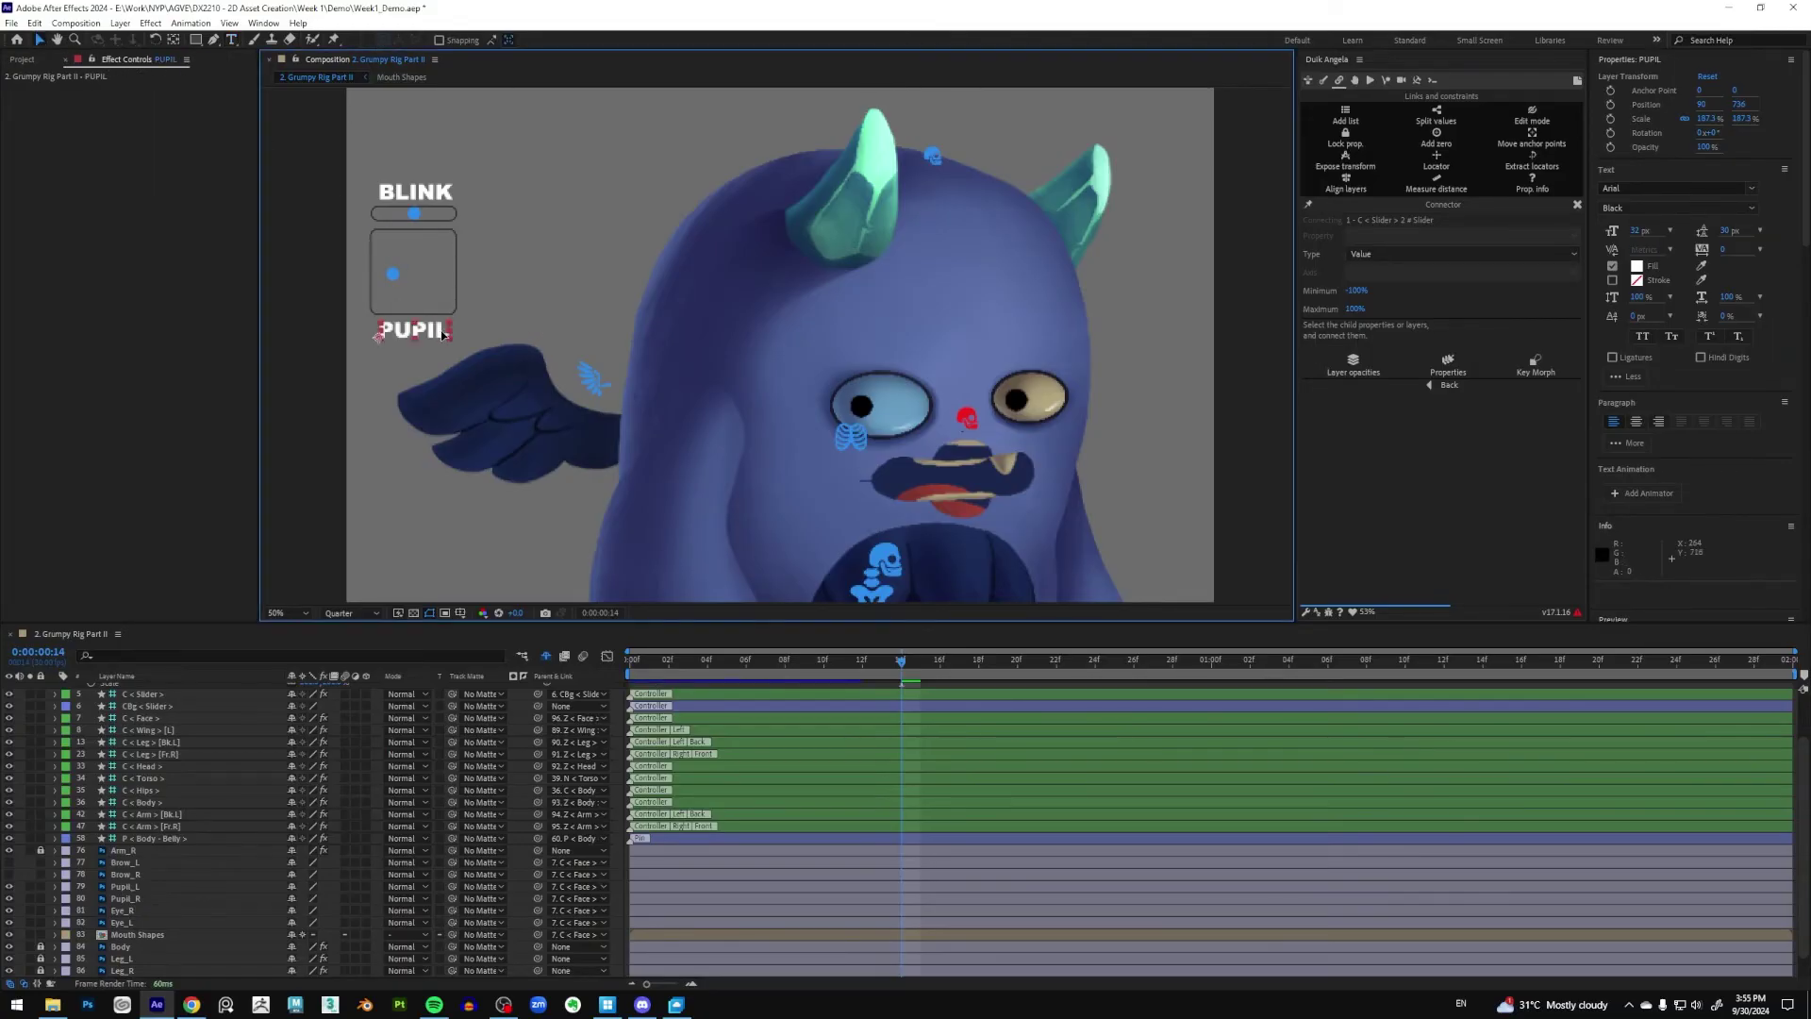
{"action": "left_click", "coordinate": [507, 291]}
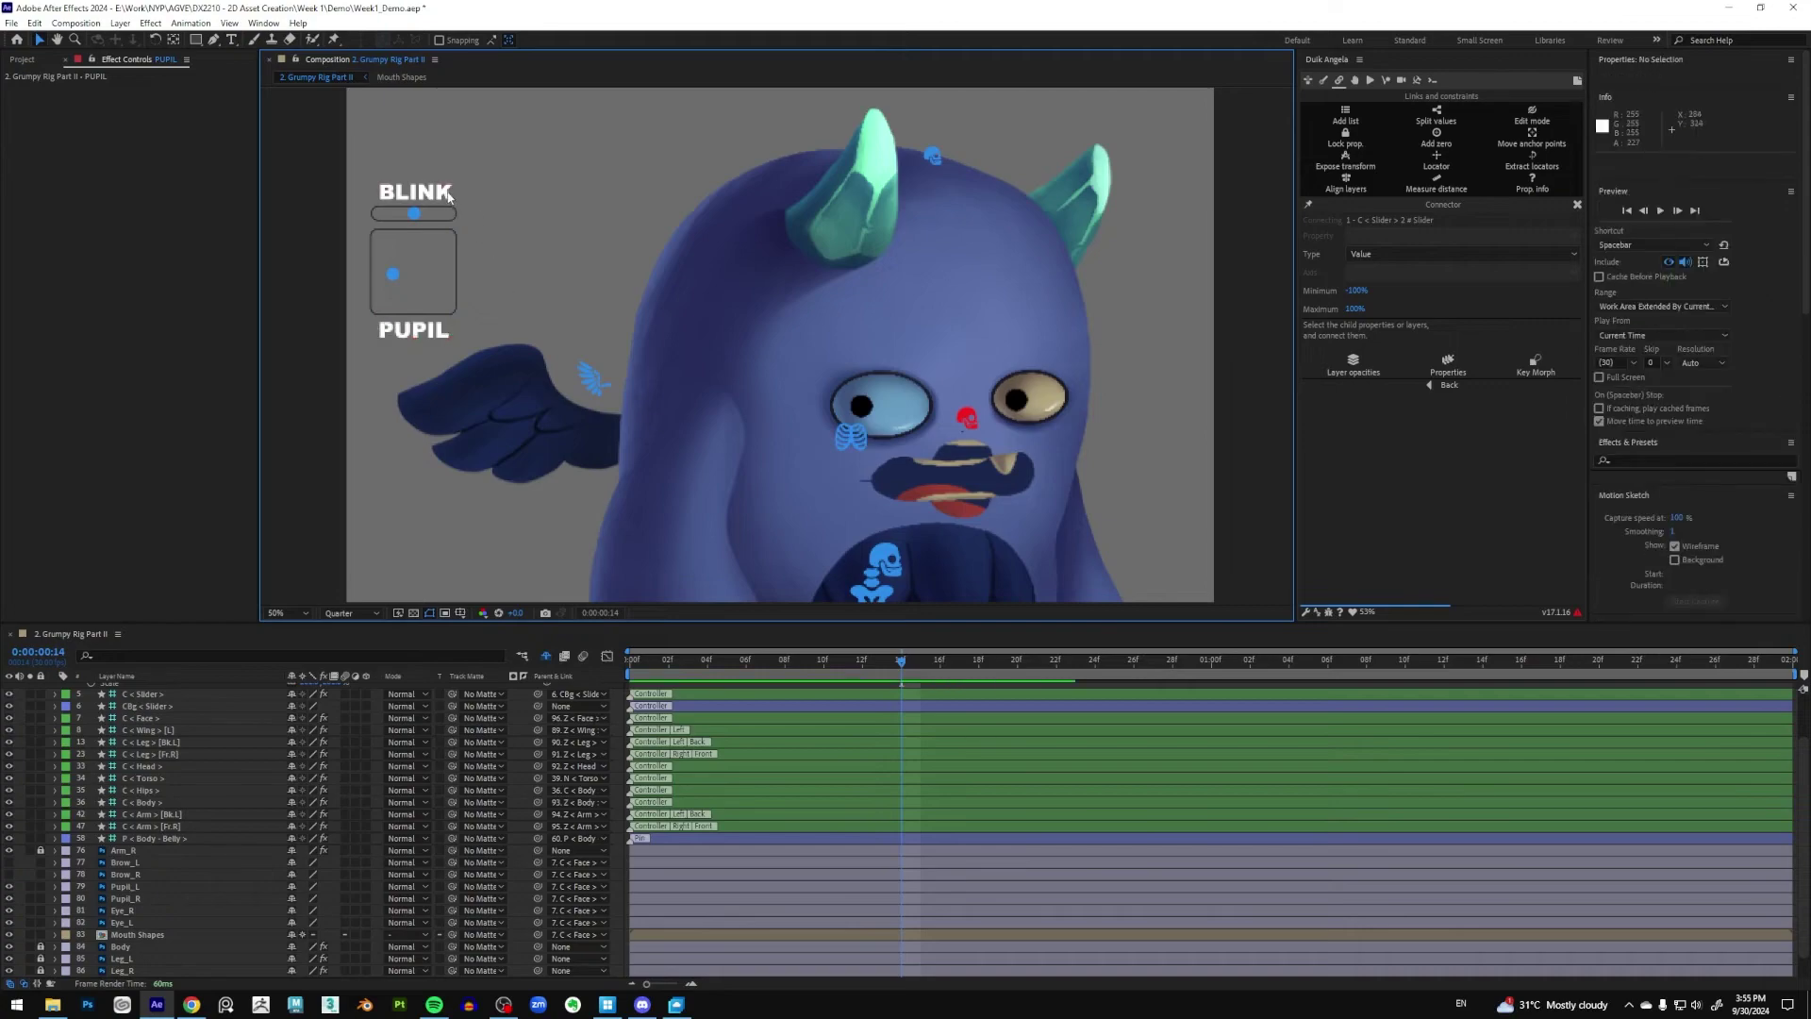
Open the Mouth Shapes precomposition from the rig's layer stack
{"action": "scroll", "coordinate": [213, 868], "scroll_direction": "up", "scroll_amount": 3}
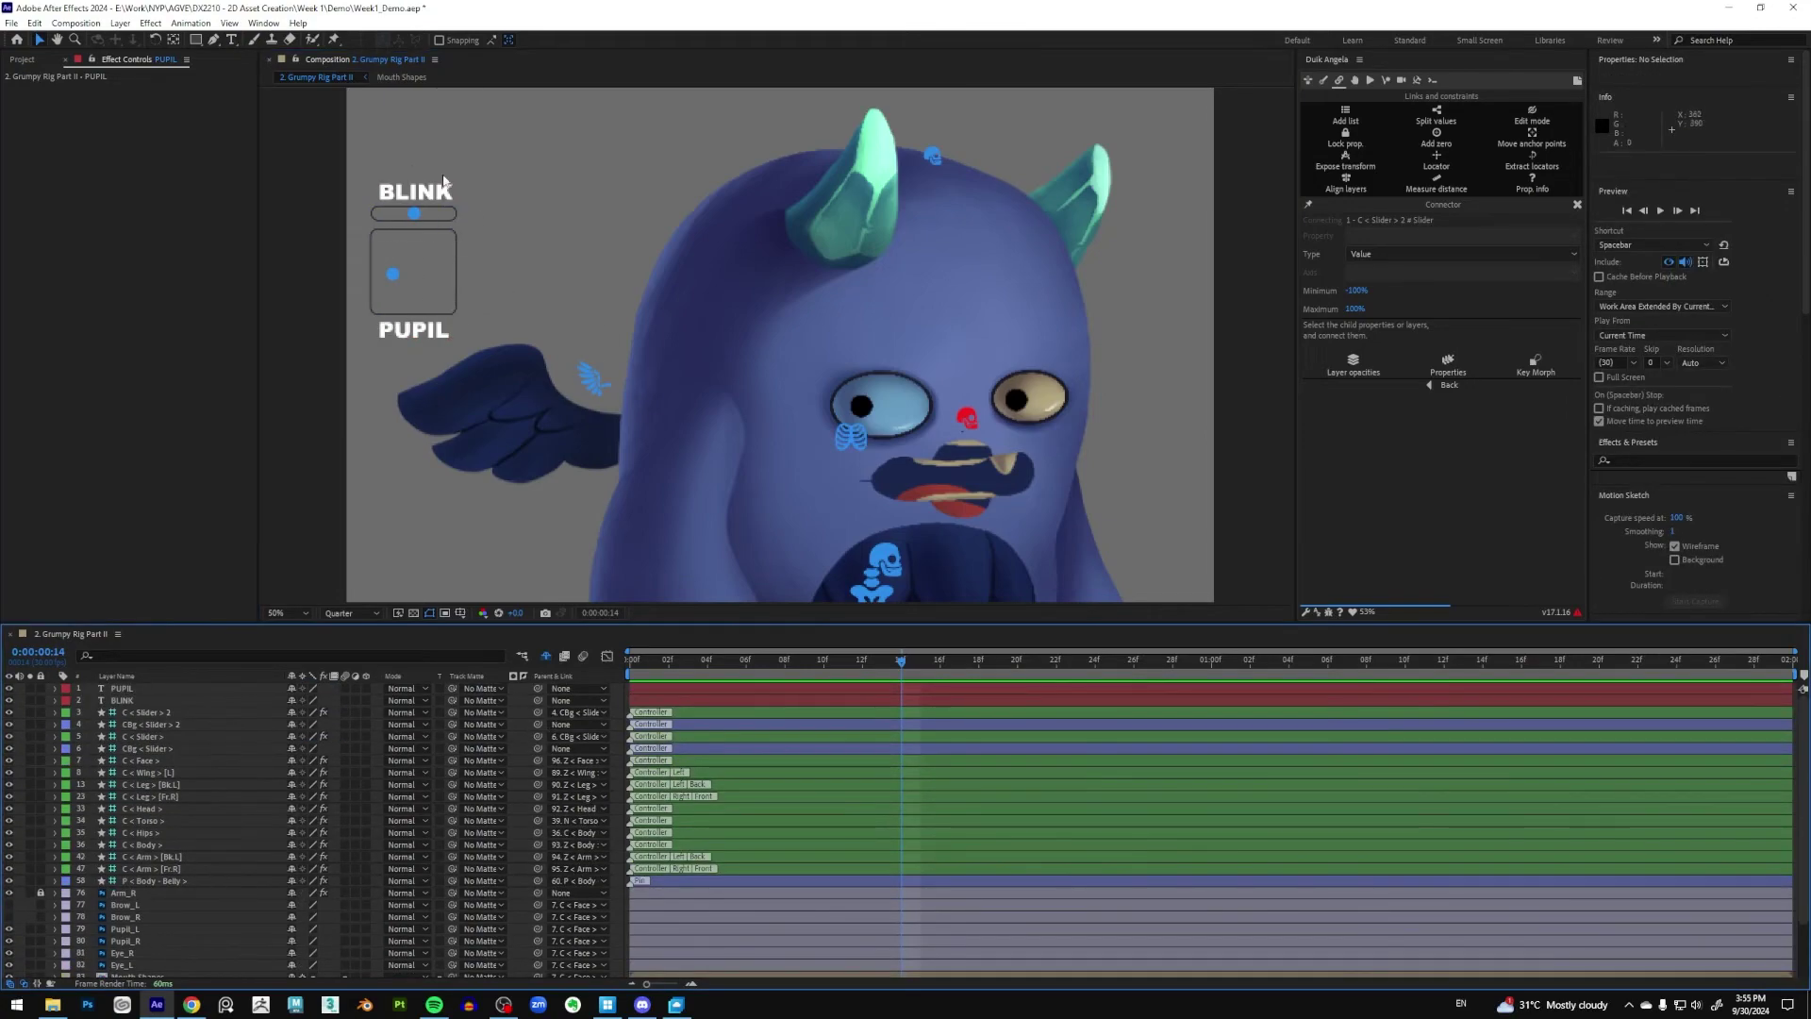
{"action": "scroll", "coordinate": [500, 237], "scroll_direction": "down", "scroll_amount": 2}
{"action": "scroll", "coordinate": [462, 206], "scroll_direction": "up", "scroll_amount": 2}
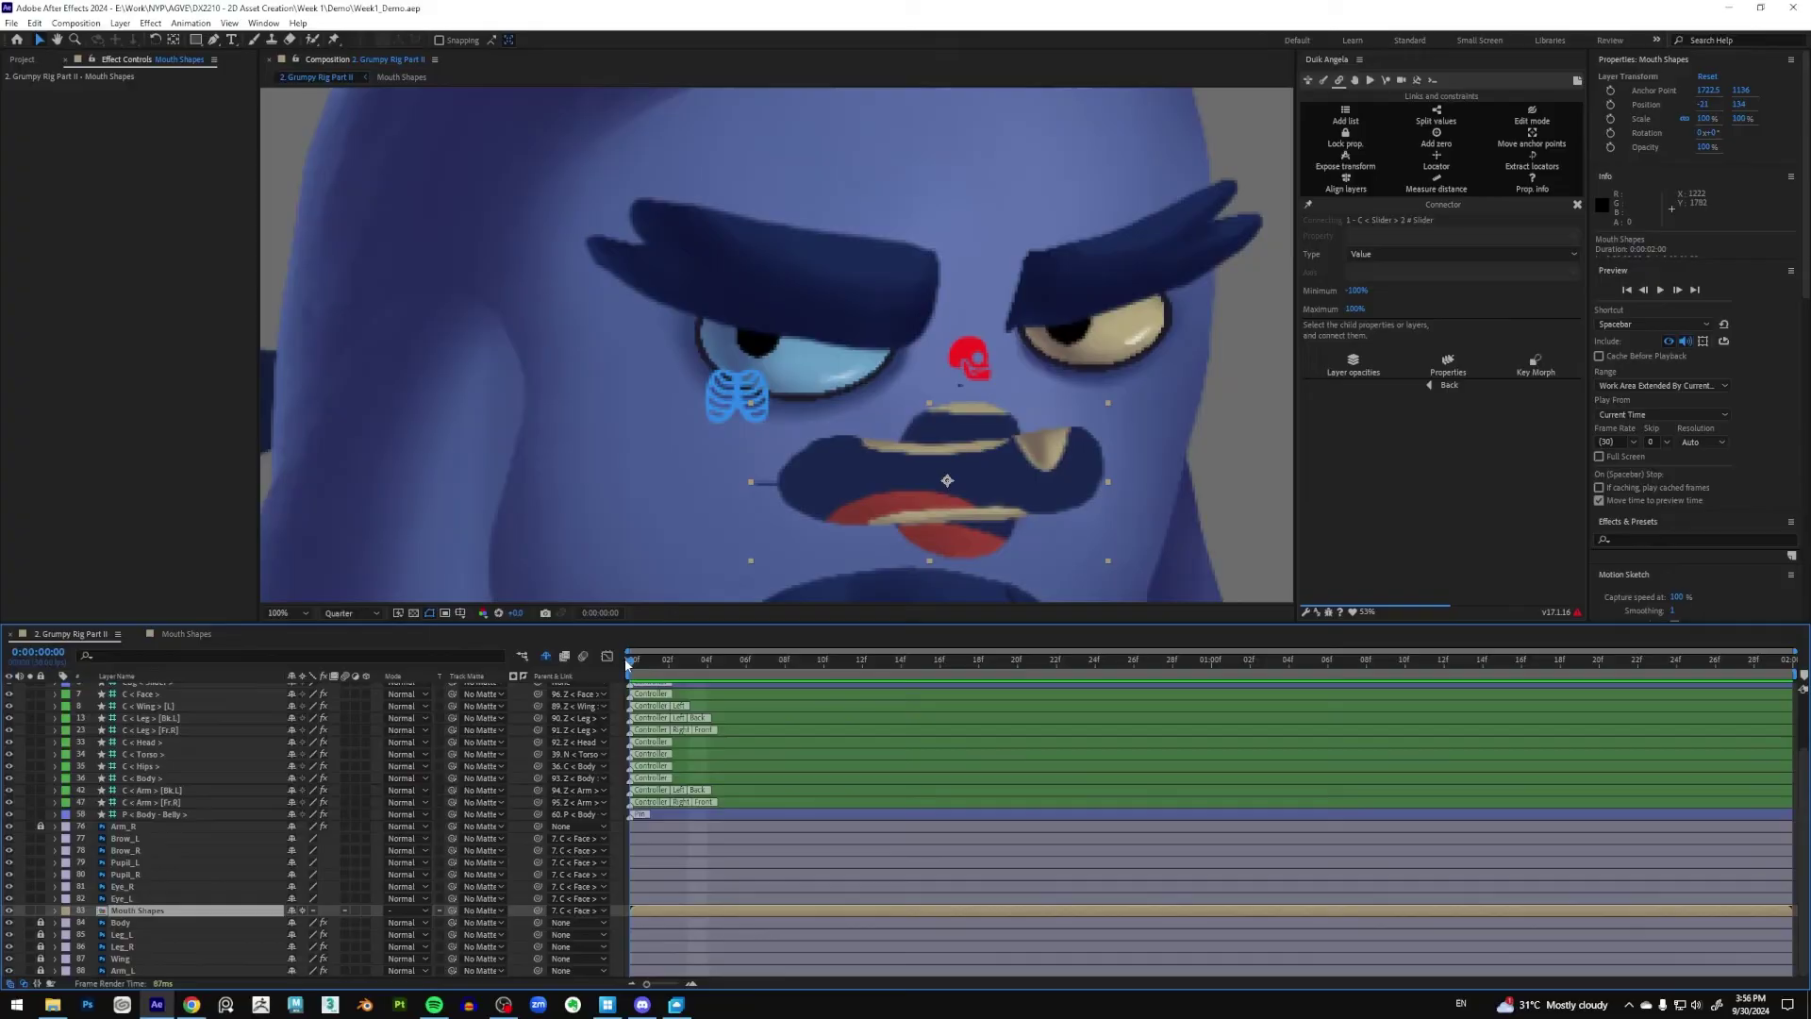
{"action": "scroll", "coordinate": [768, 377], "scroll_direction": "down", "scroll_amount": 1}
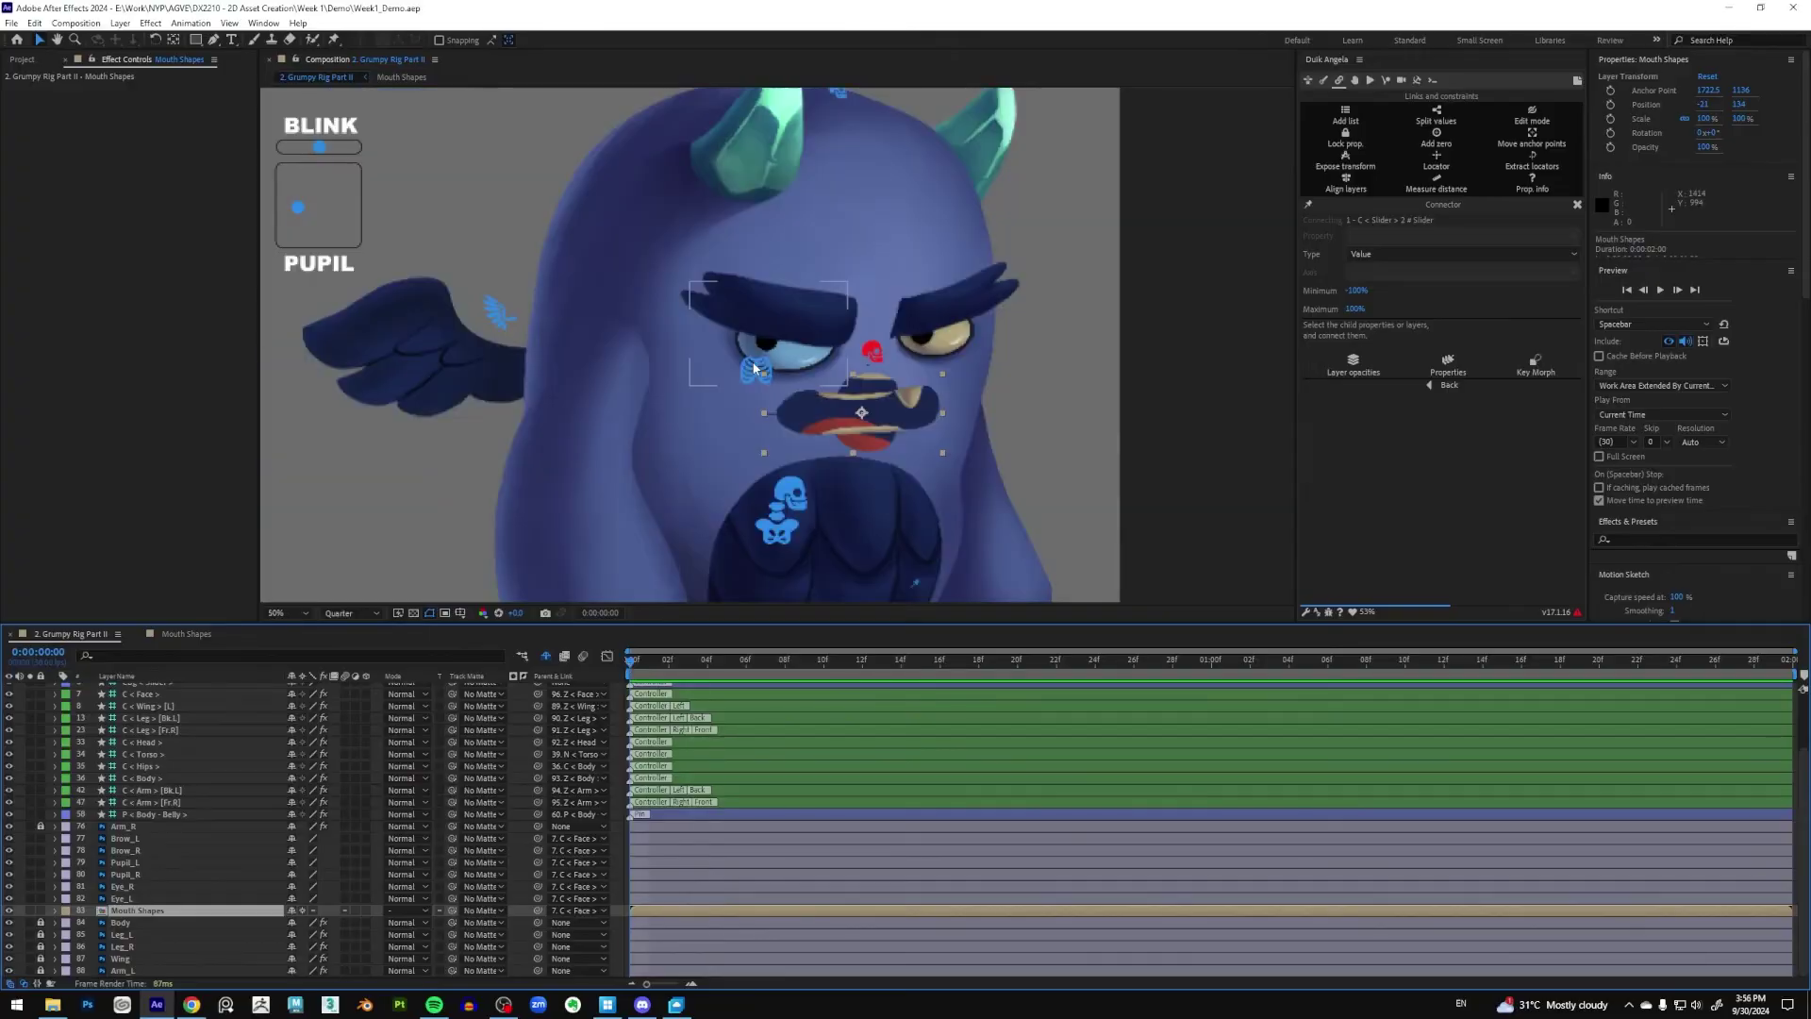
{"action": "left_click", "coordinate": [1127, 409]}
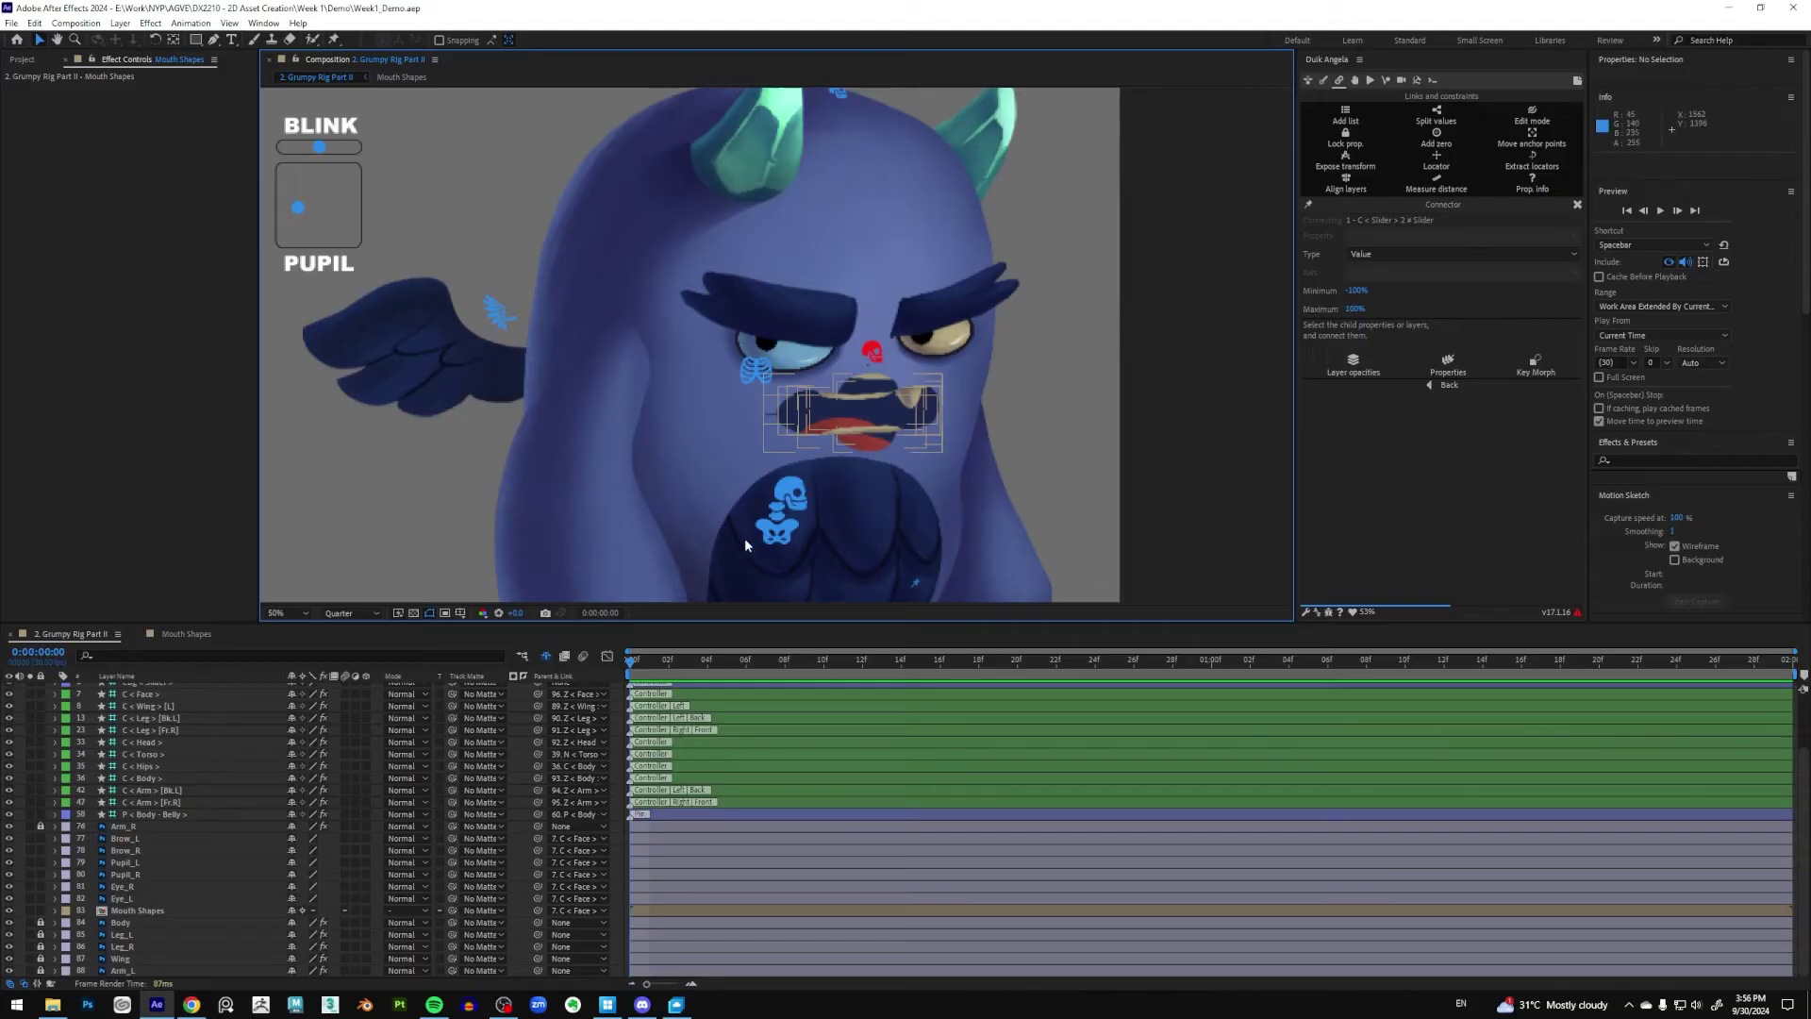
{"action": "left_click", "coordinate": [100, 911]}
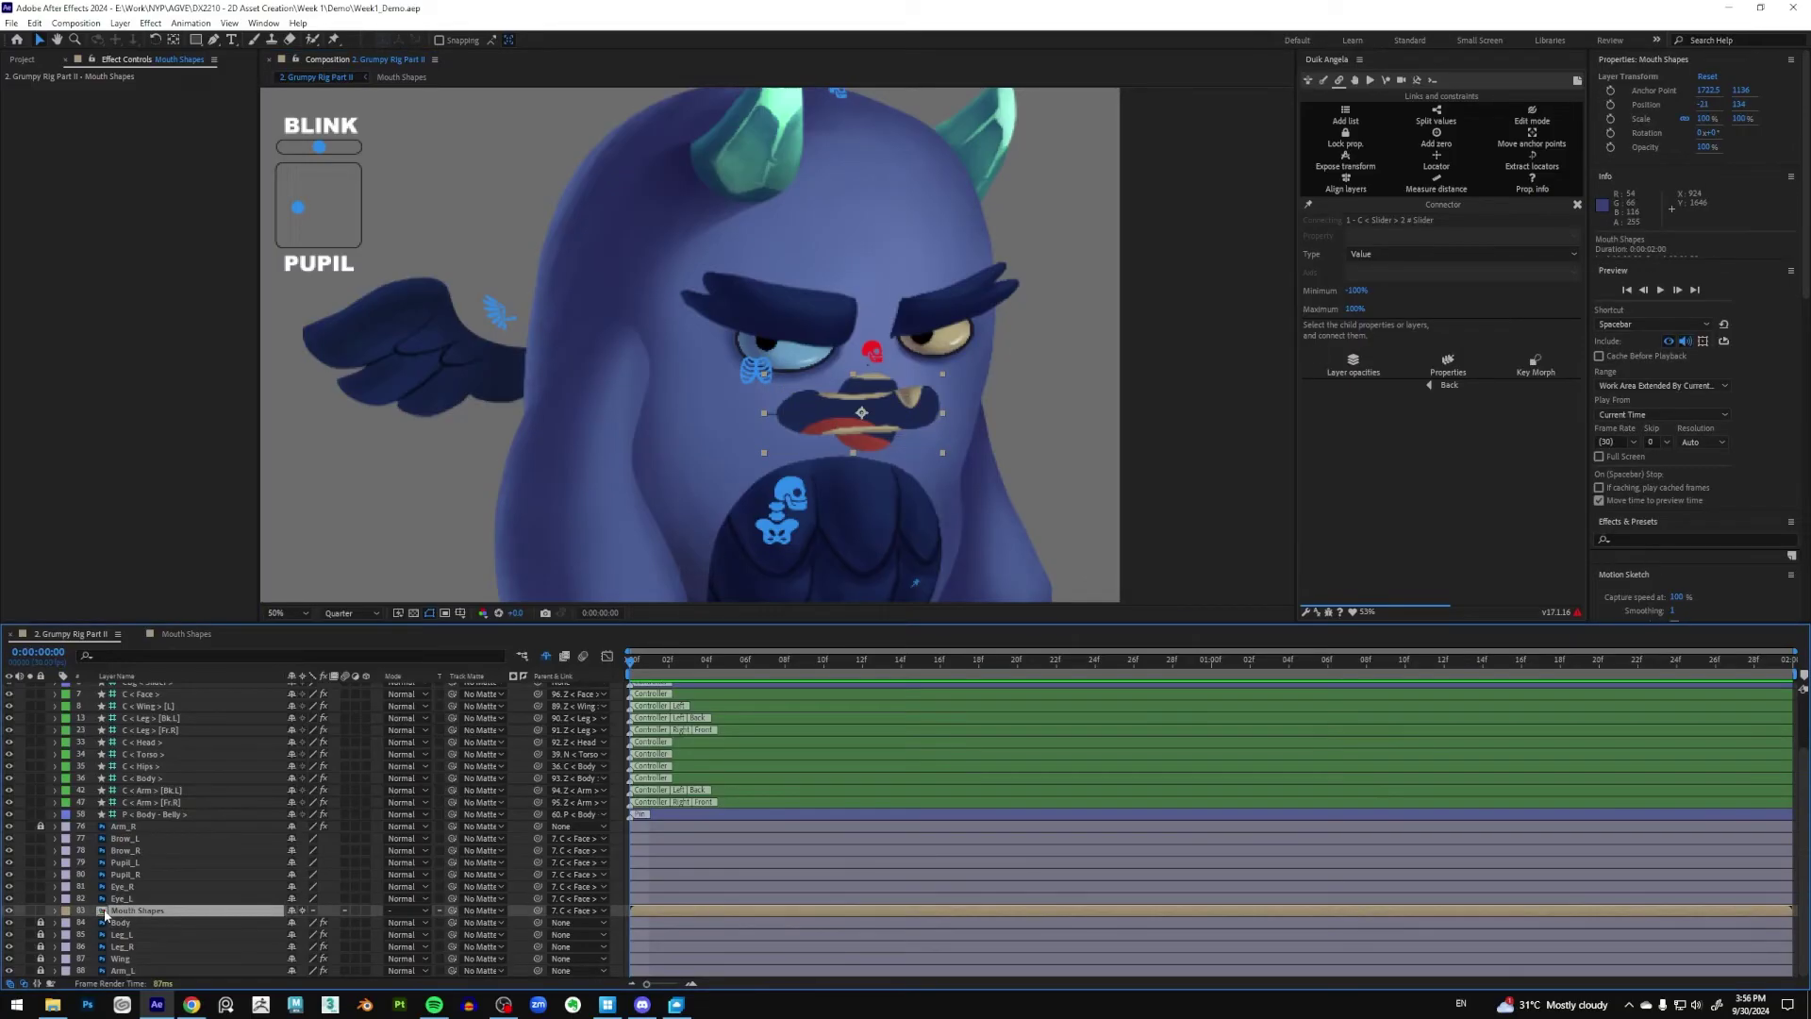
{"action": "double_click", "coordinate": [104, 910]}
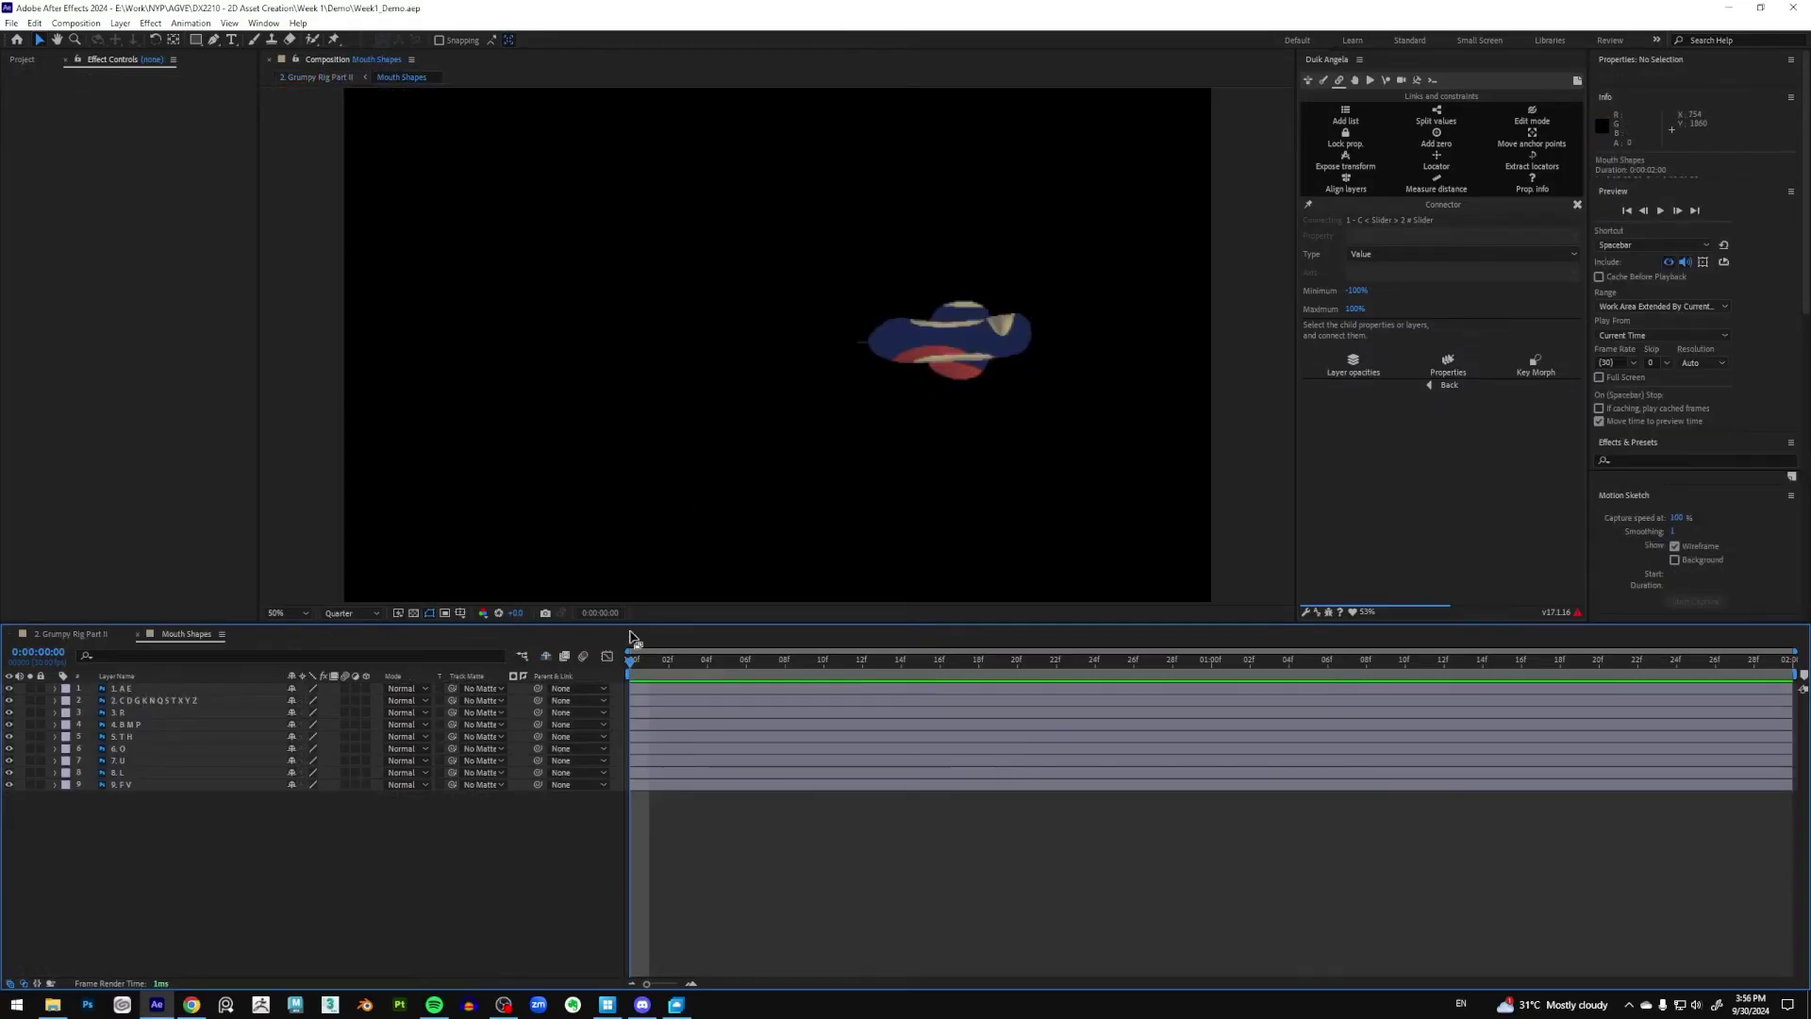
Trim all nine mouth shape layers to a single frame at the start of the composition
{"action": "key", "text": "Page_Down"}
{"action": "key", "text": "Page_Down"}
{"action": "key", "text": "Page_Down"}
{"action": "key", "text": "Page_Down"}
{"action": "key", "text": "Home"}
{"action": "left_click", "coordinate": [144, 692]}
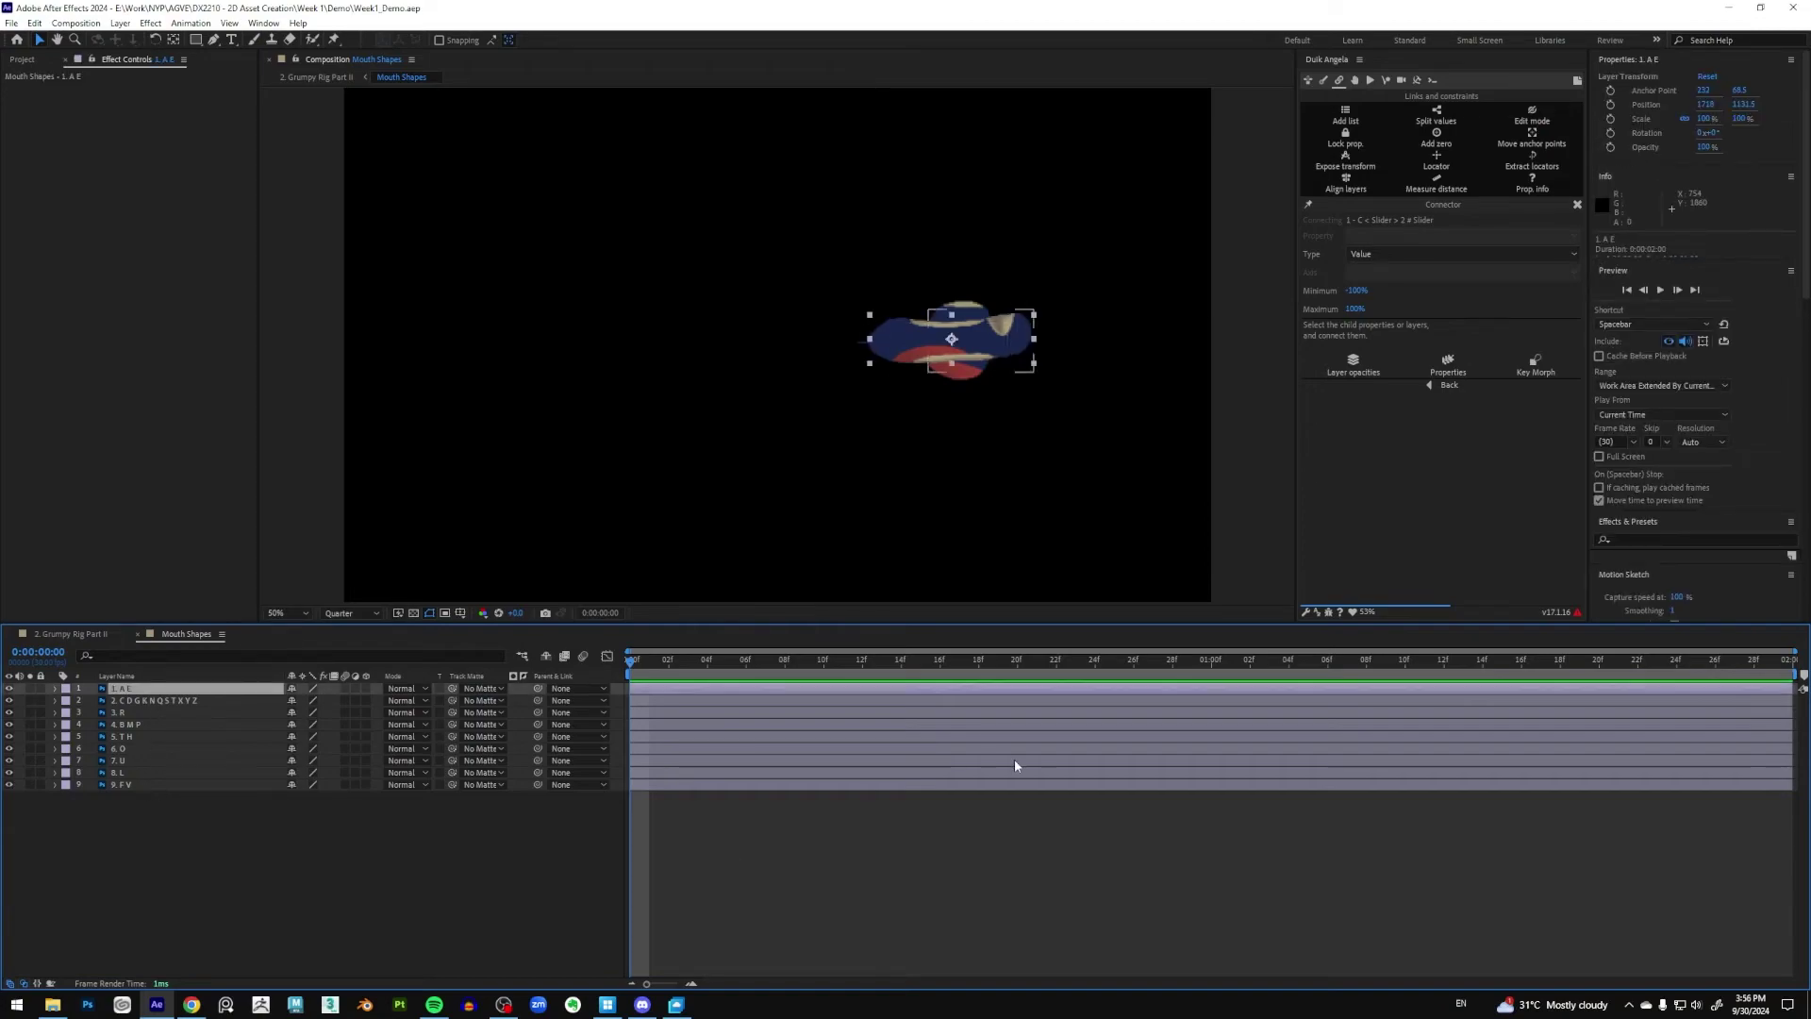
{"action": "left_click", "coordinate": [194, 774], "text": "shift"}
{"action": "left_click", "coordinate": [164, 785], "text": "shift"}
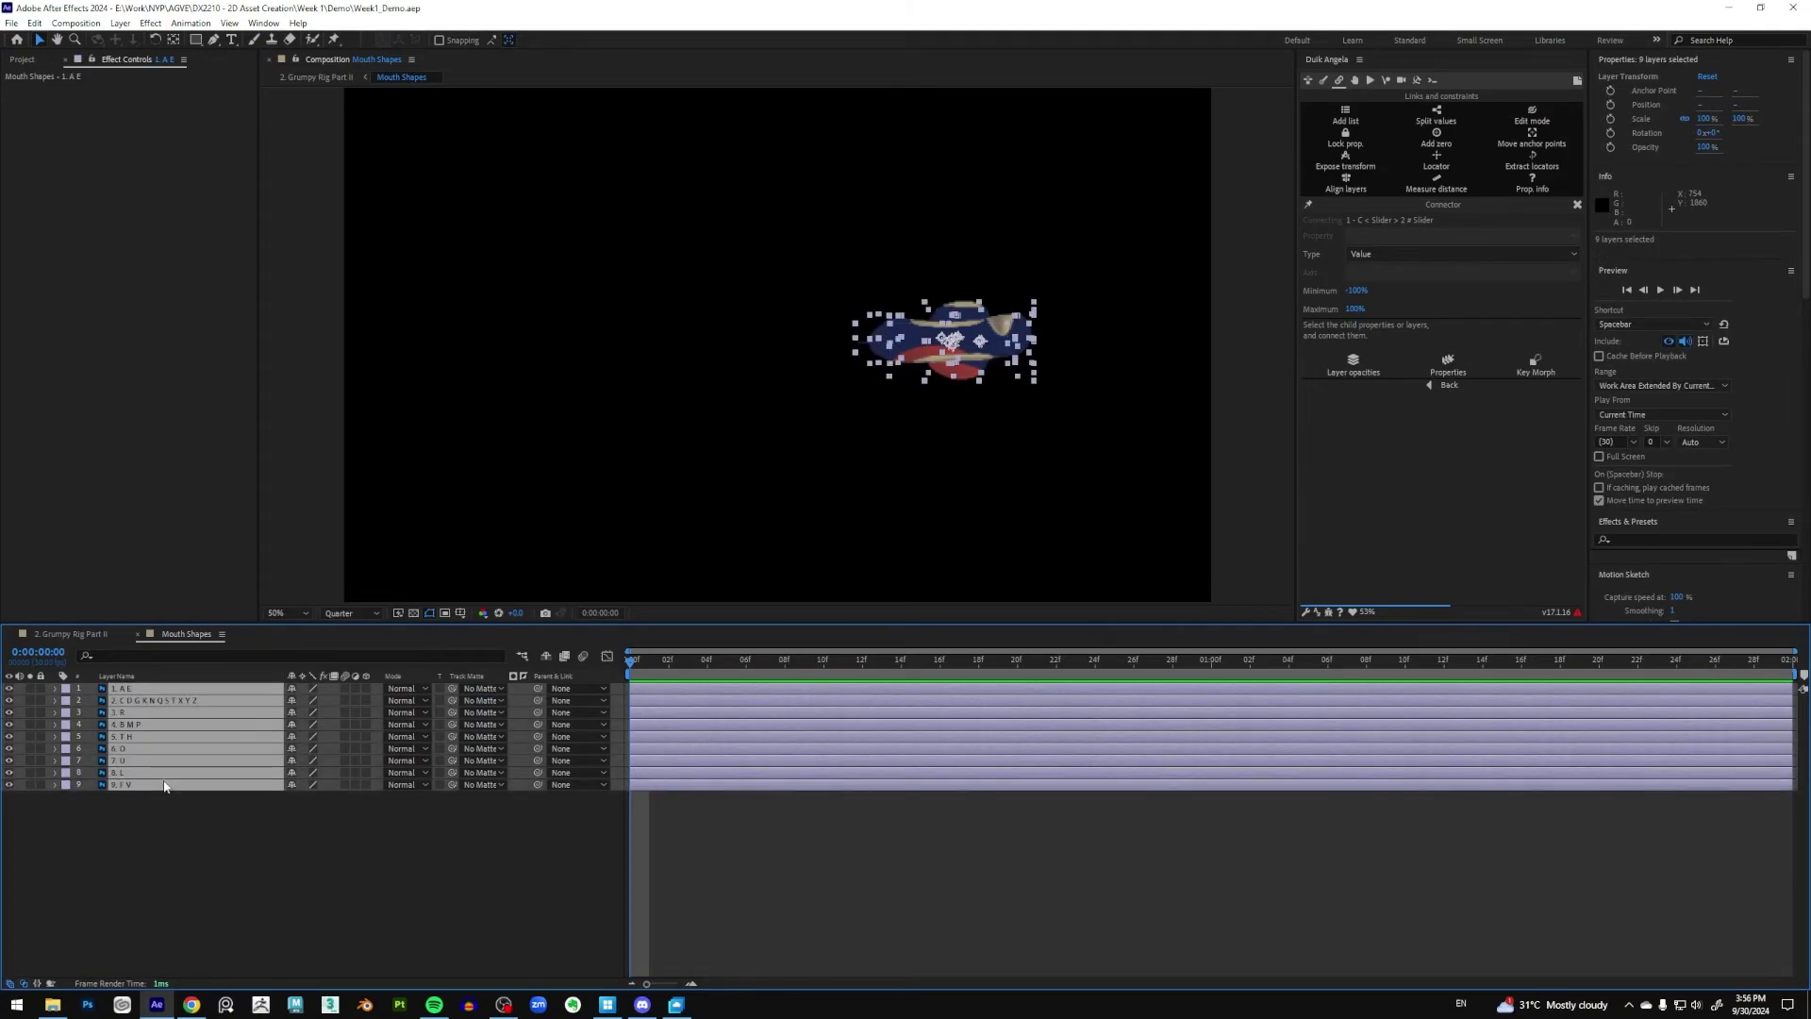
{"action": "left_click_drag", "start_coordinate": [133, 838], "coordinate": [180, 685]}
{"action": "left_click_drag", "start_coordinate": [1790, 688], "coordinate": [639, 700]}
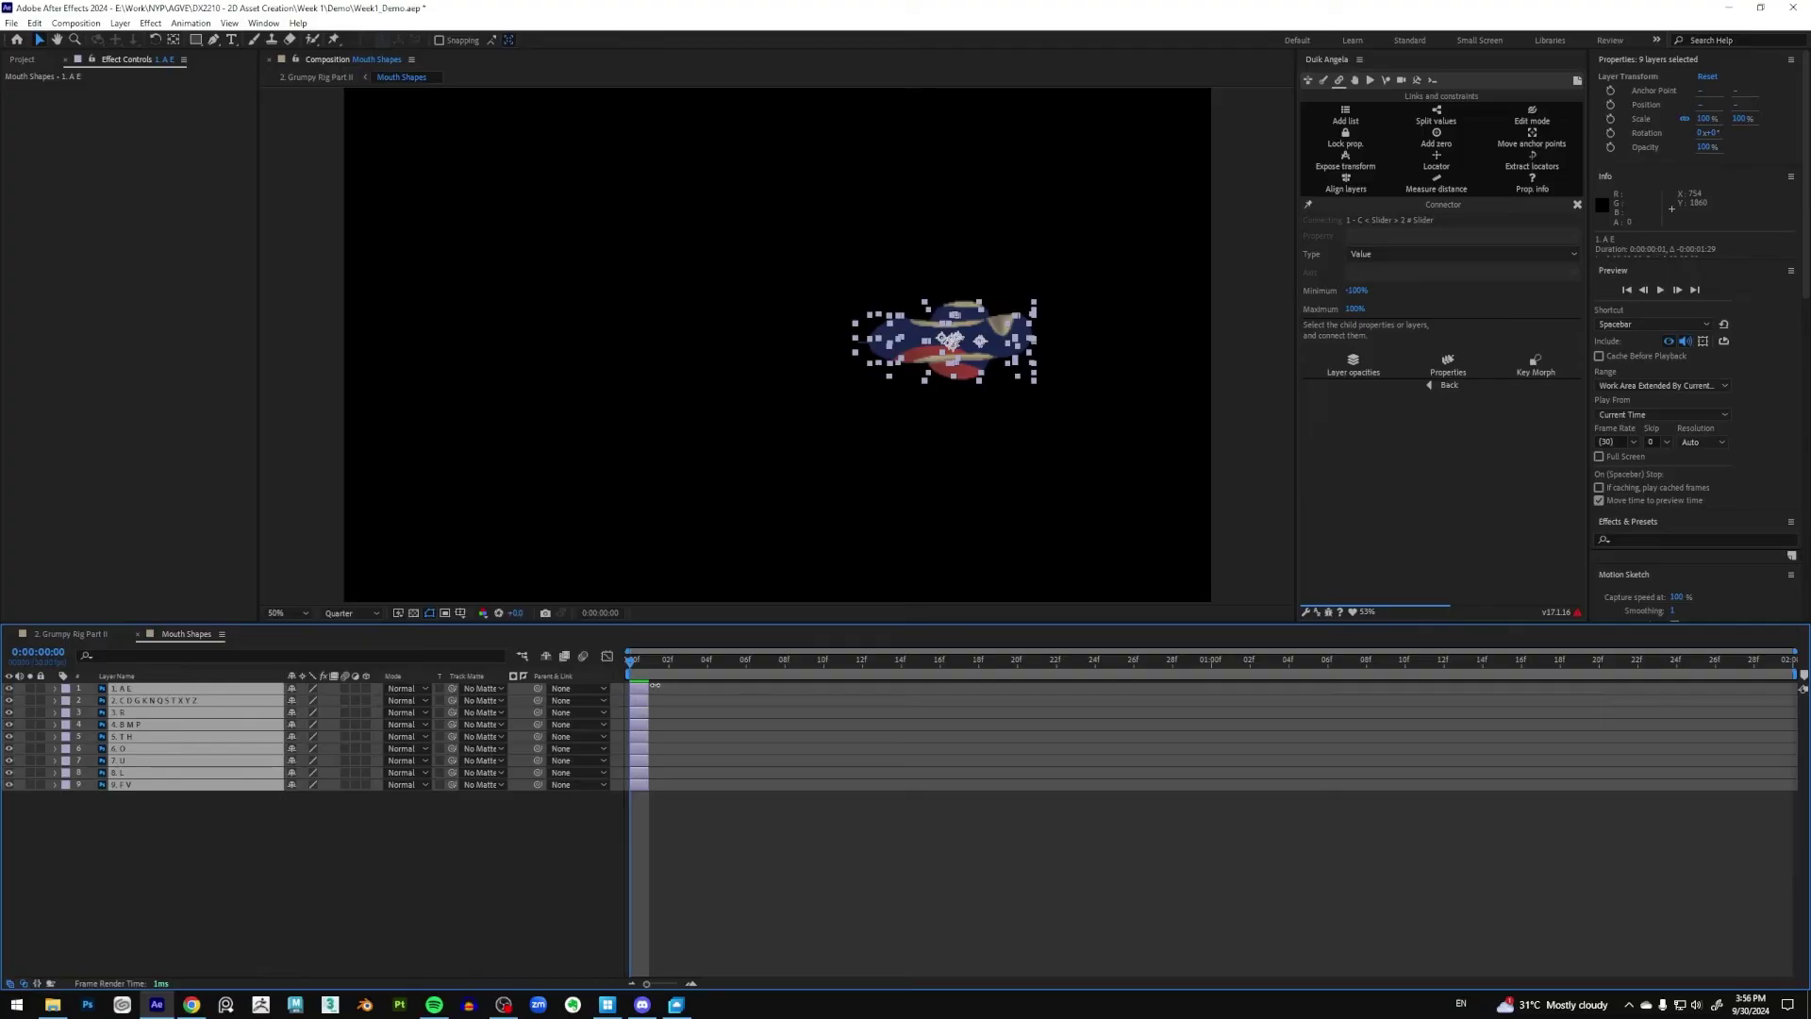
{"action": "left_click", "coordinate": [723, 855]}
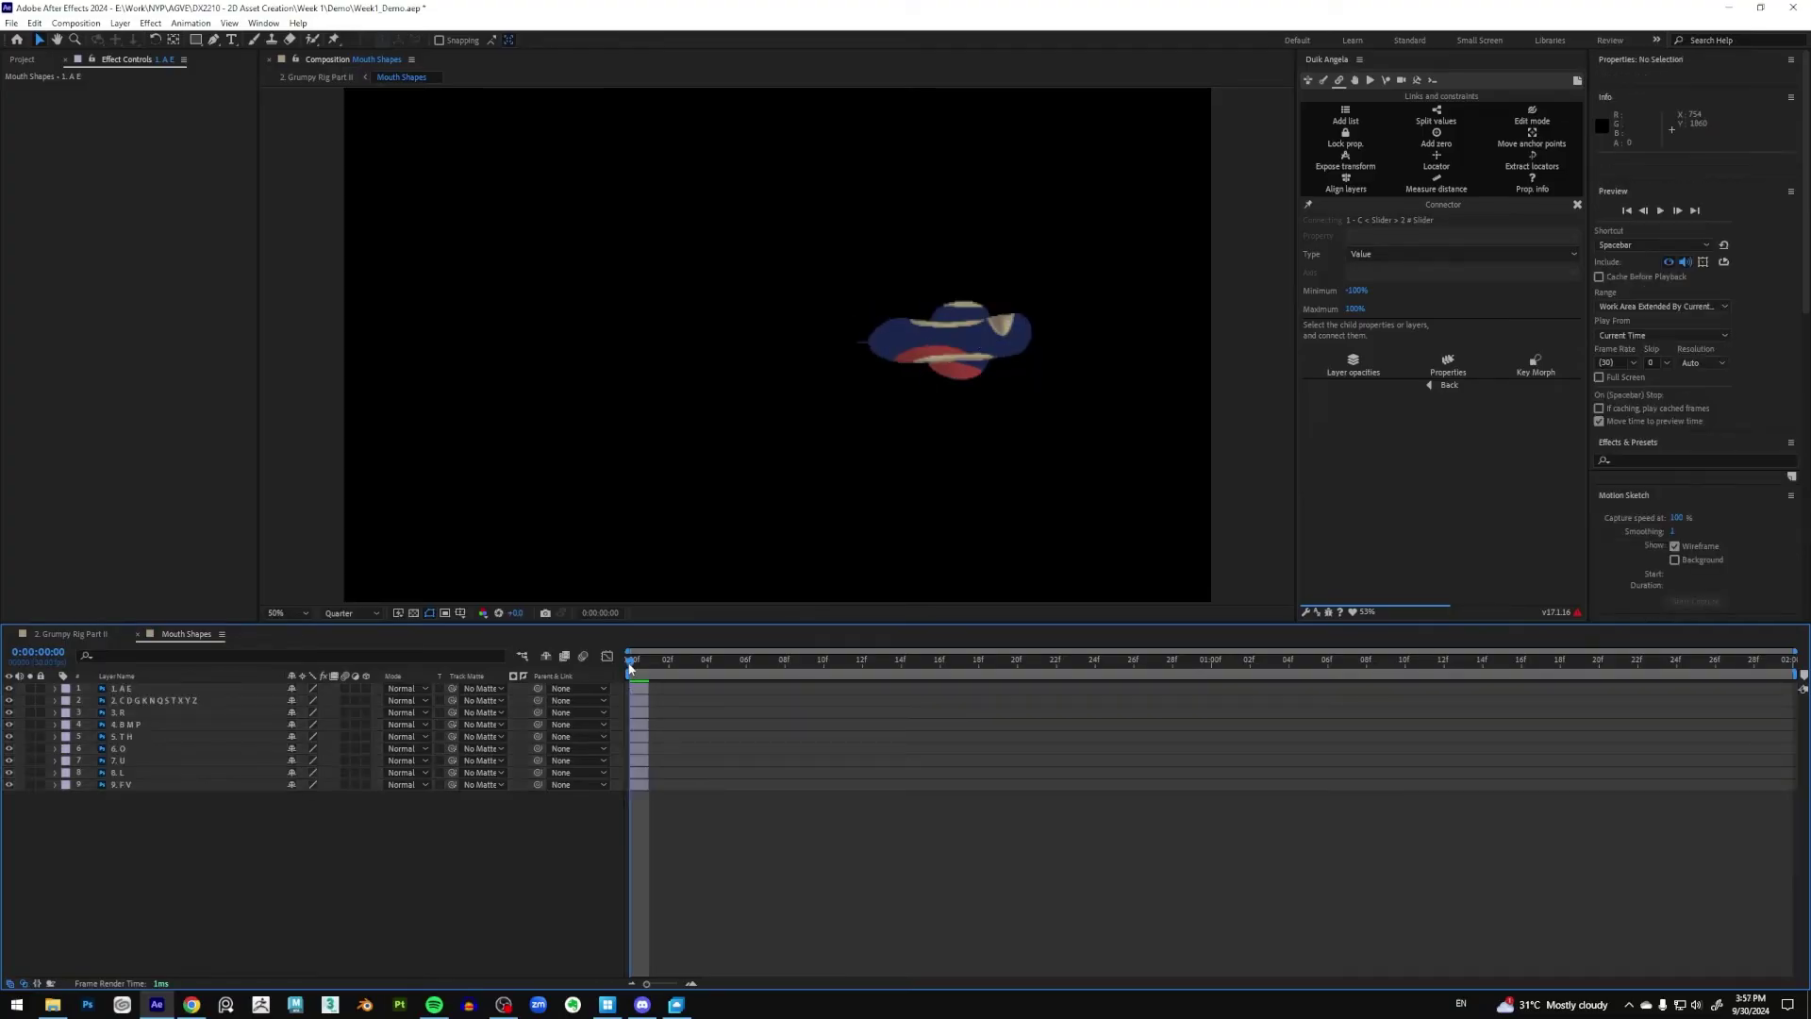
Sequence the nine mouth shape layers one after another without overlap, starting with 1. A E
{"action": "left_click_drag", "start_coordinate": [631, 664], "coordinate": [645, 666]}
{"action": "key", "text": "space"}
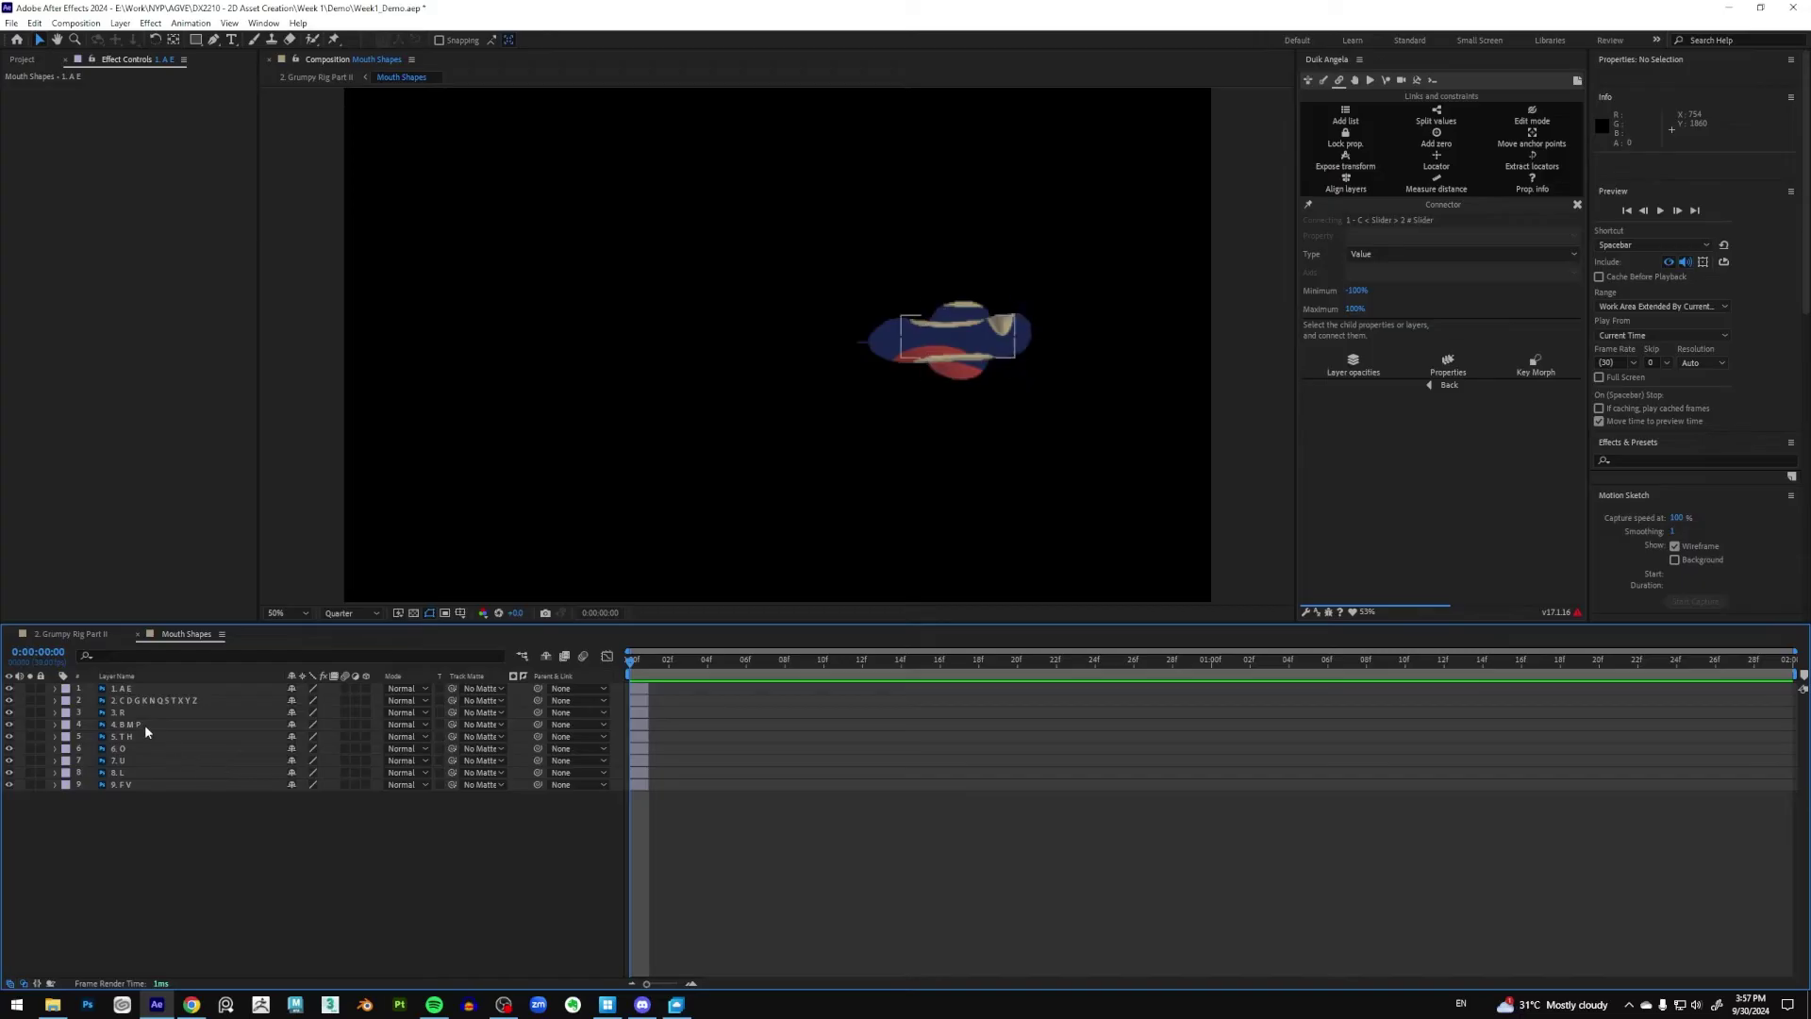
{"action": "left_click", "coordinate": [117, 688]}
{"action": "left_click", "coordinate": [138, 783], "text": "shift"}
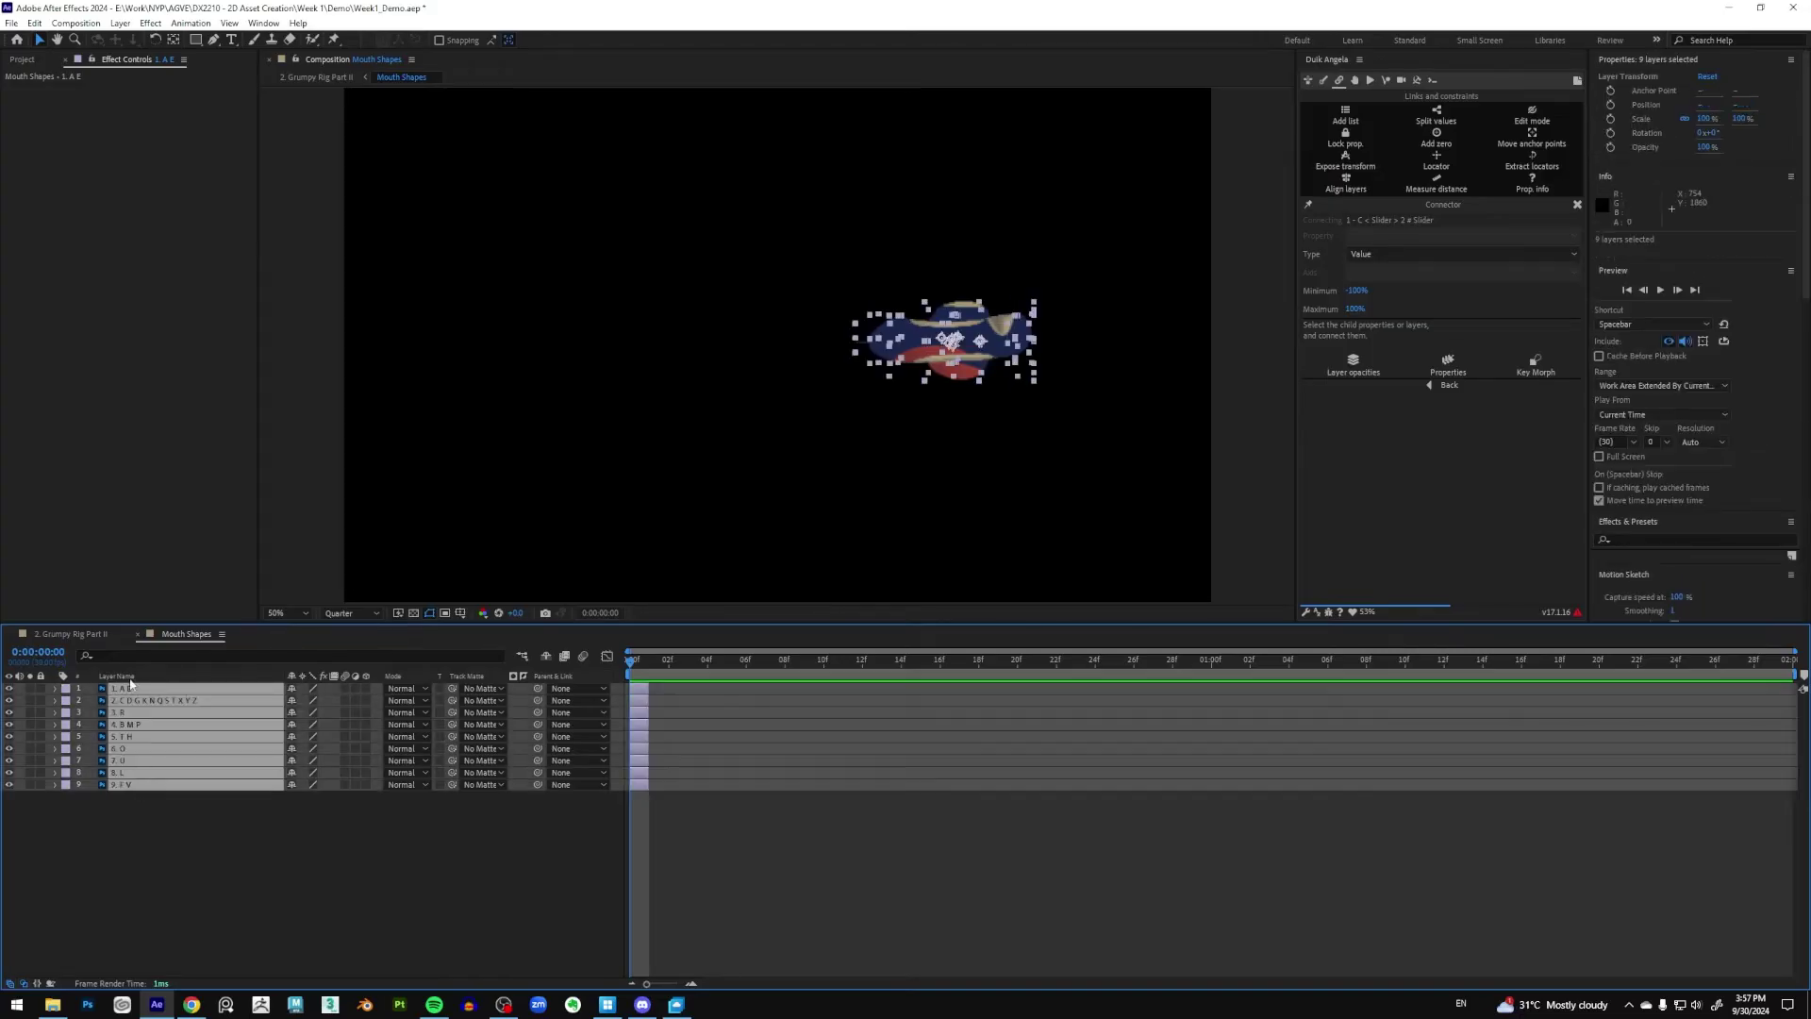
{"action": "right_click", "coordinate": [182, 784]}
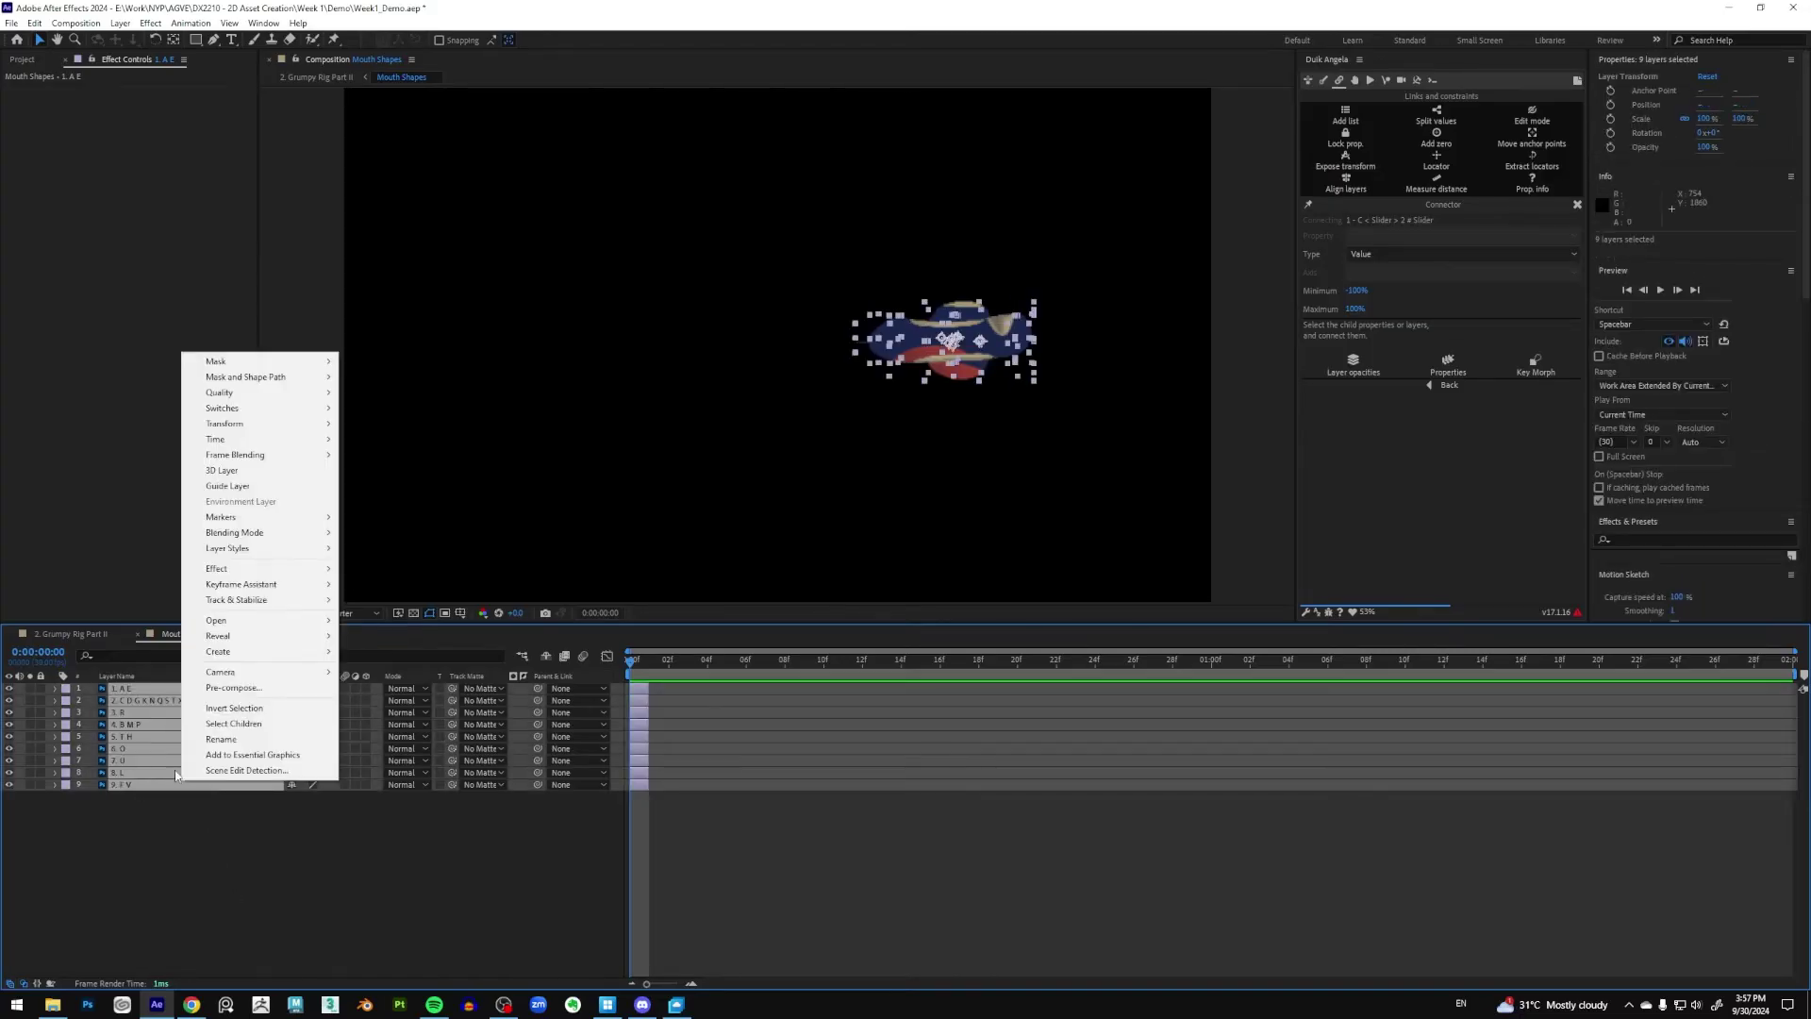
{"action": "mouse_move", "coordinate": [284, 589]}
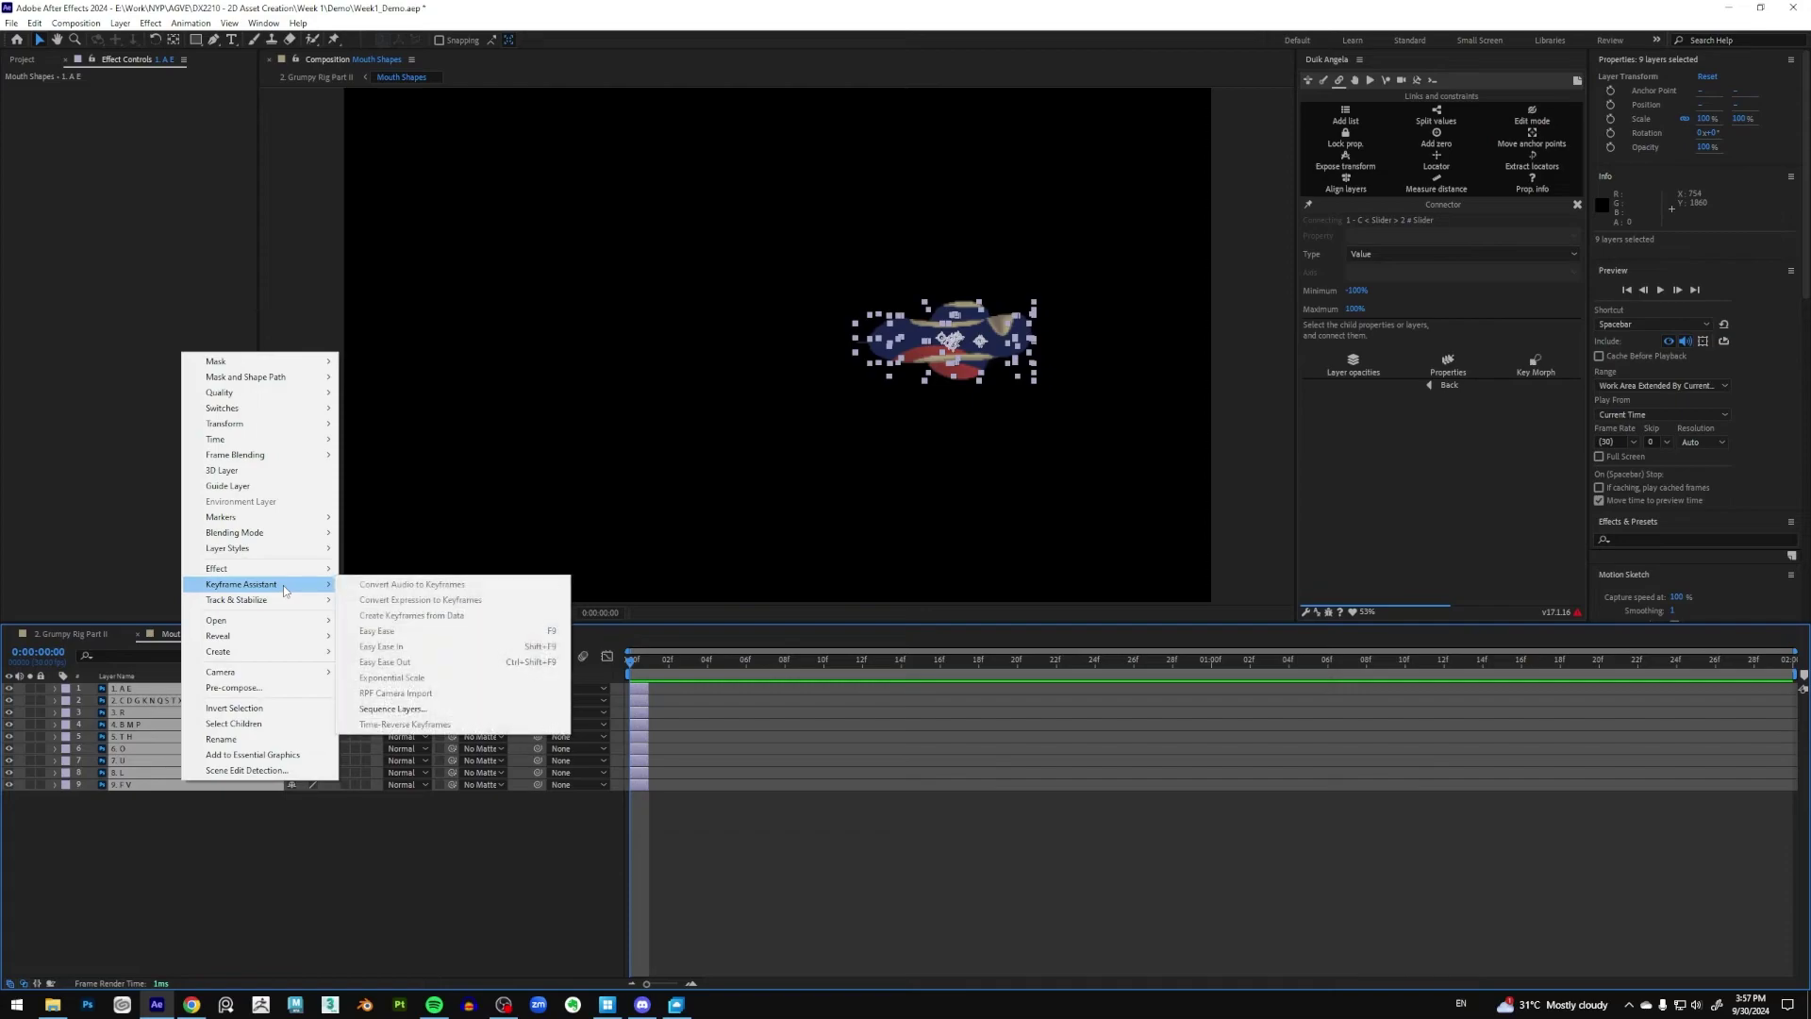
{"action": "left_click", "coordinate": [392, 709]}
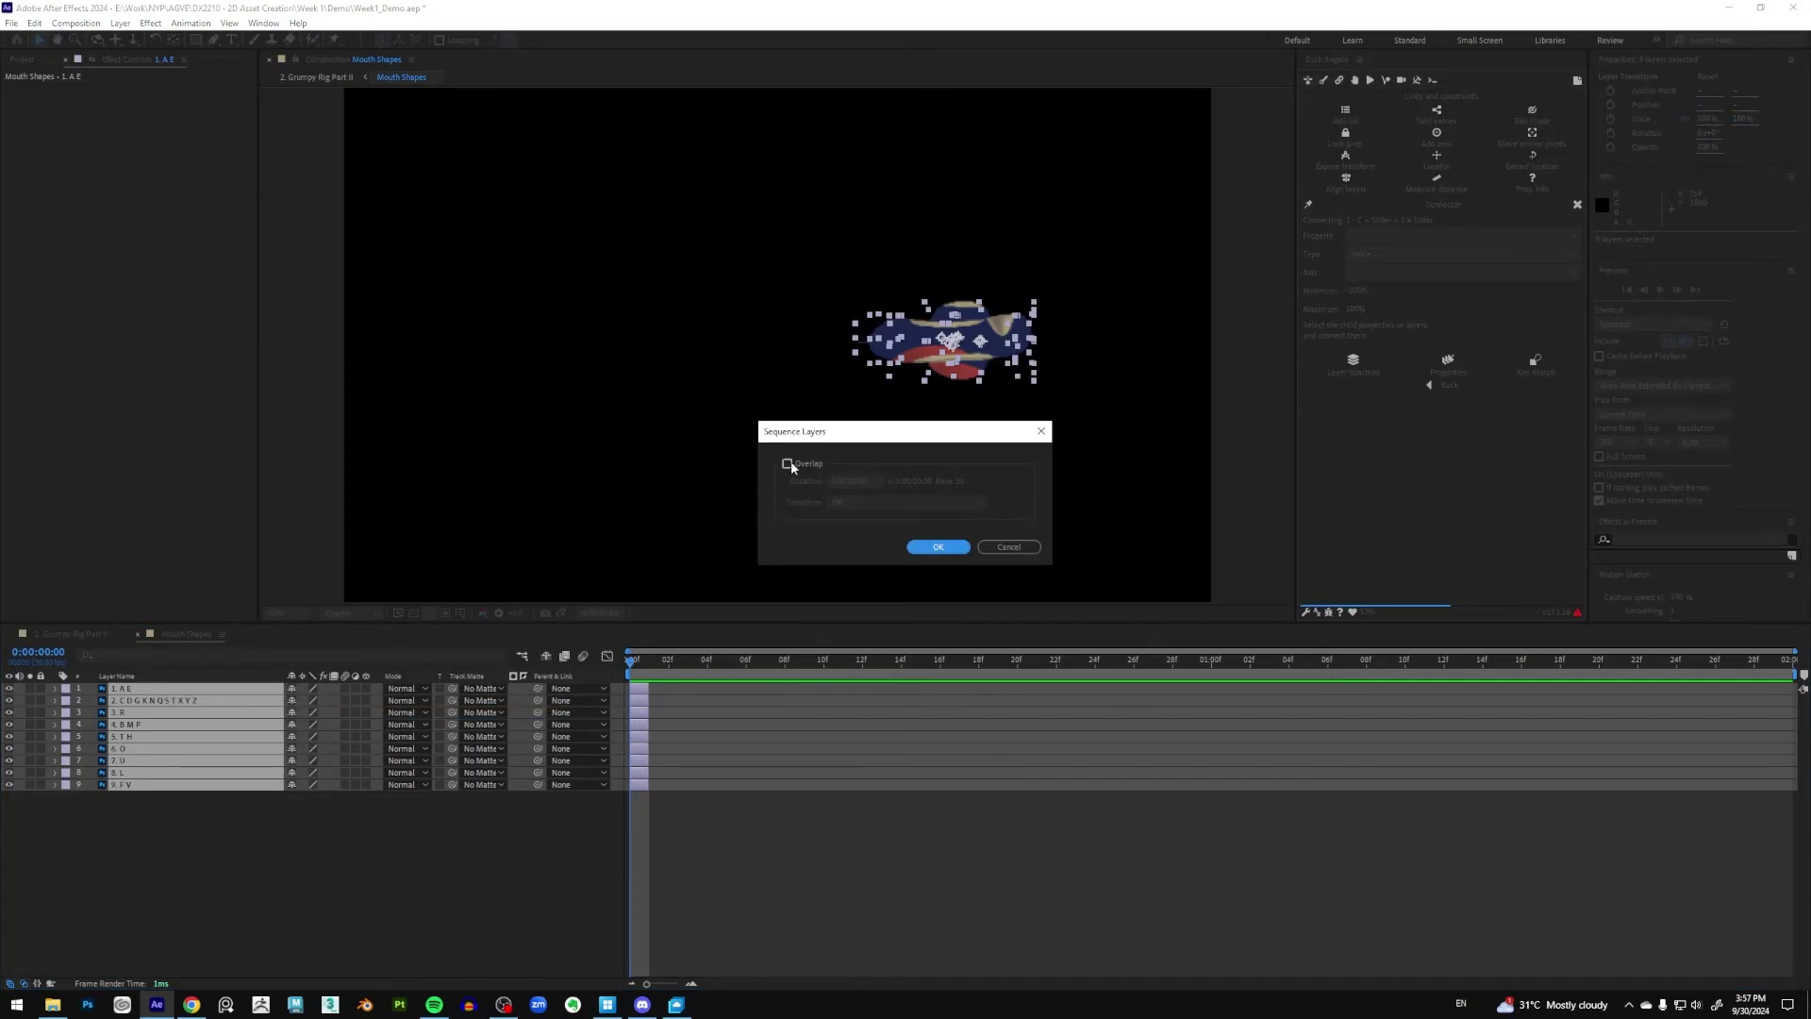
{"action": "left_click", "coordinate": [938, 547]}
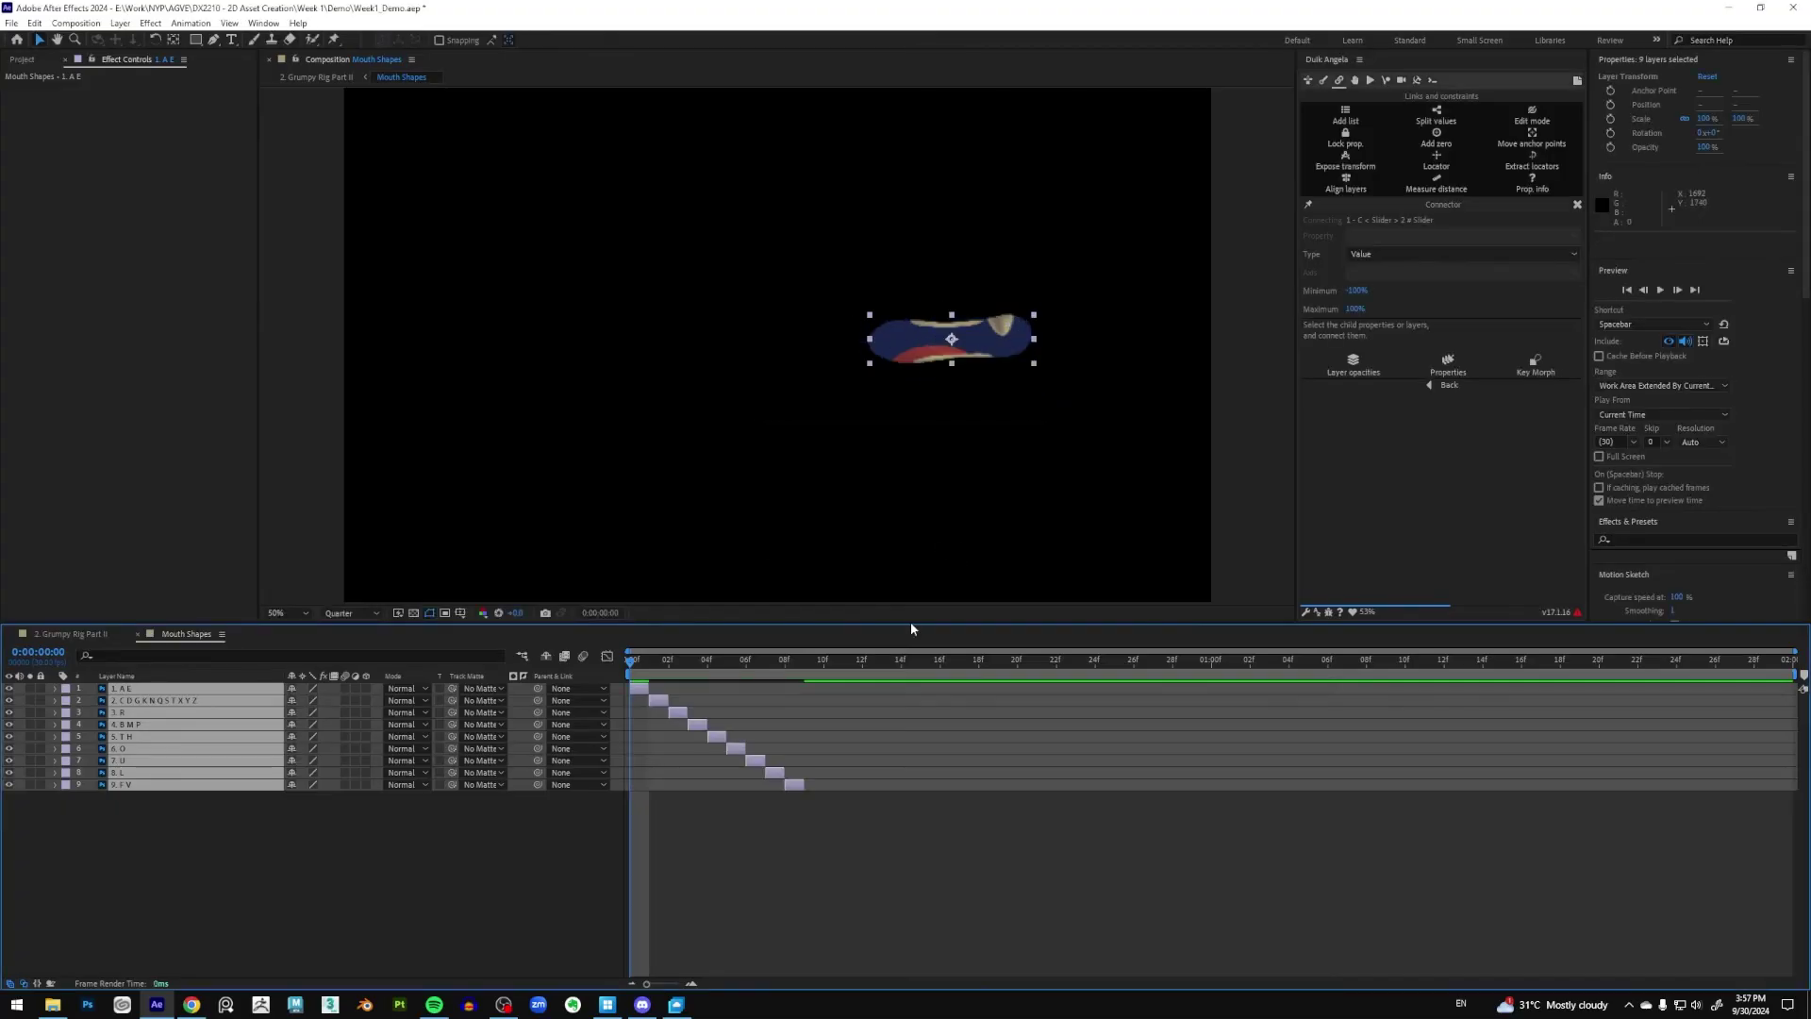
End the work area at frame 8, on the last mouth shape in the sequence
{"action": "left_click_drag", "start_coordinate": [630, 666], "coordinate": [816, 671]}
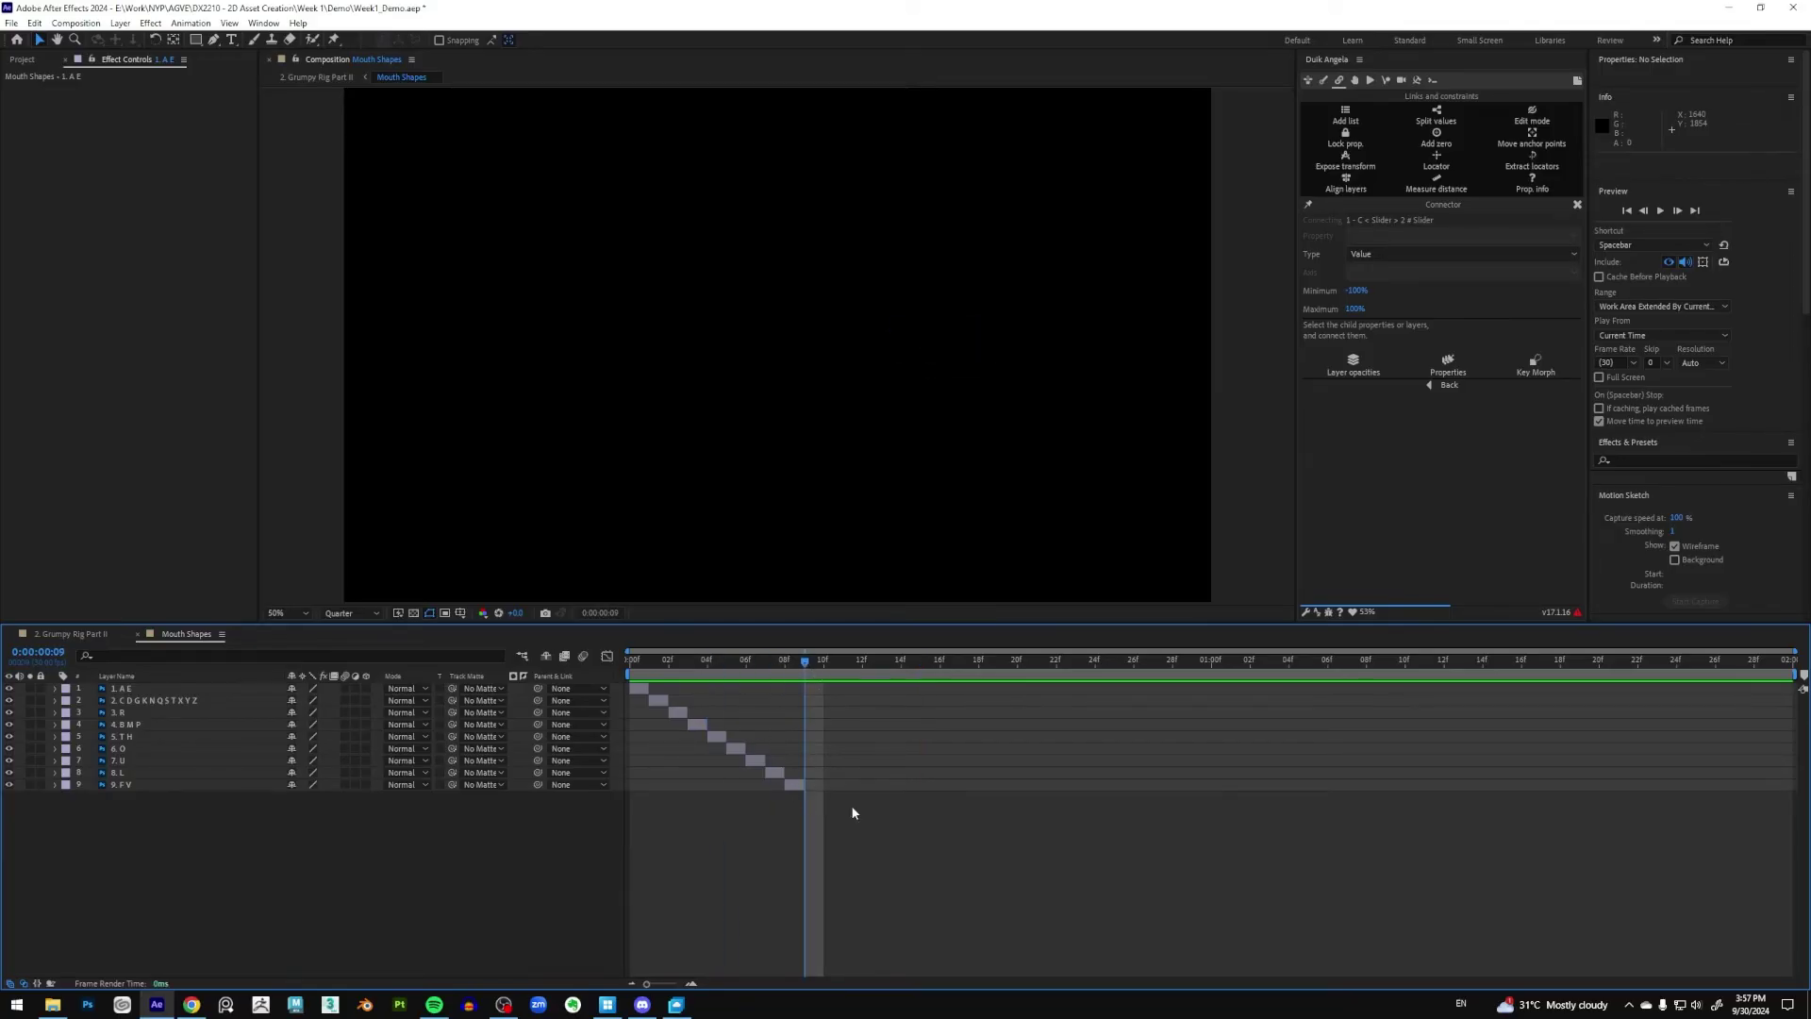
{"action": "key", "text": "n"}
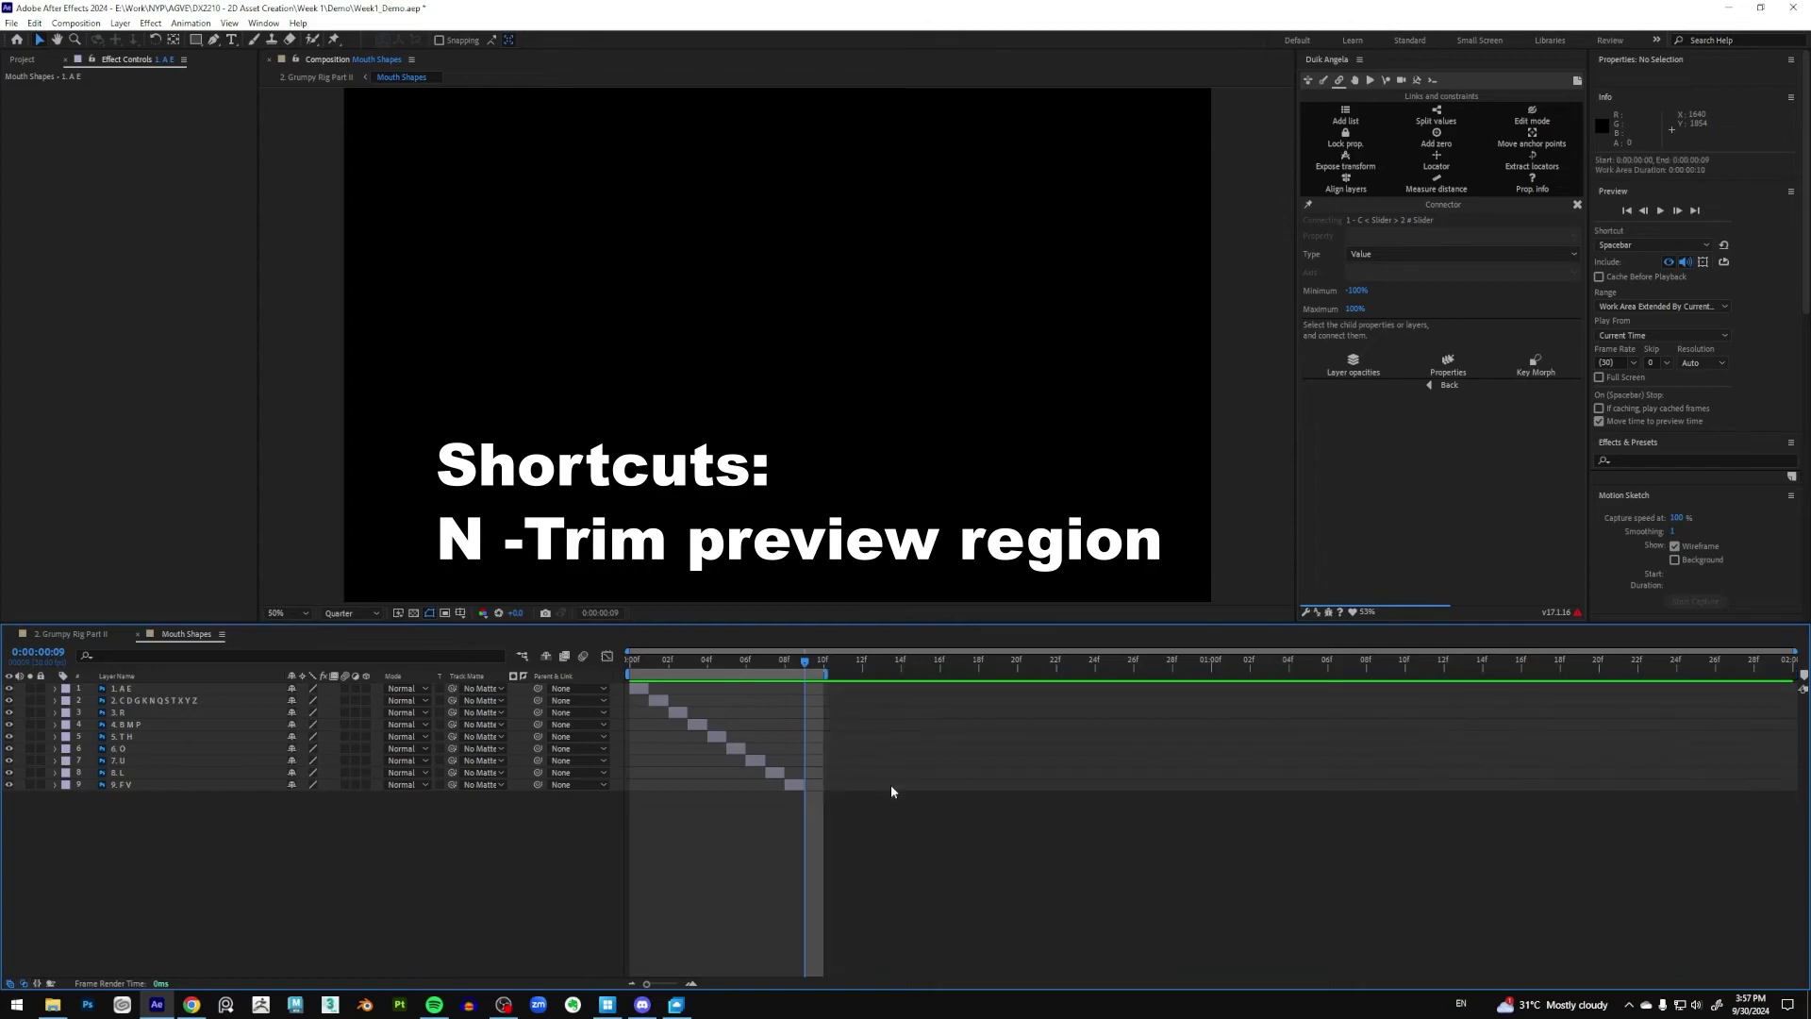
{"action": "left_click_drag", "start_coordinate": [805, 665], "coordinate": [786, 665]}
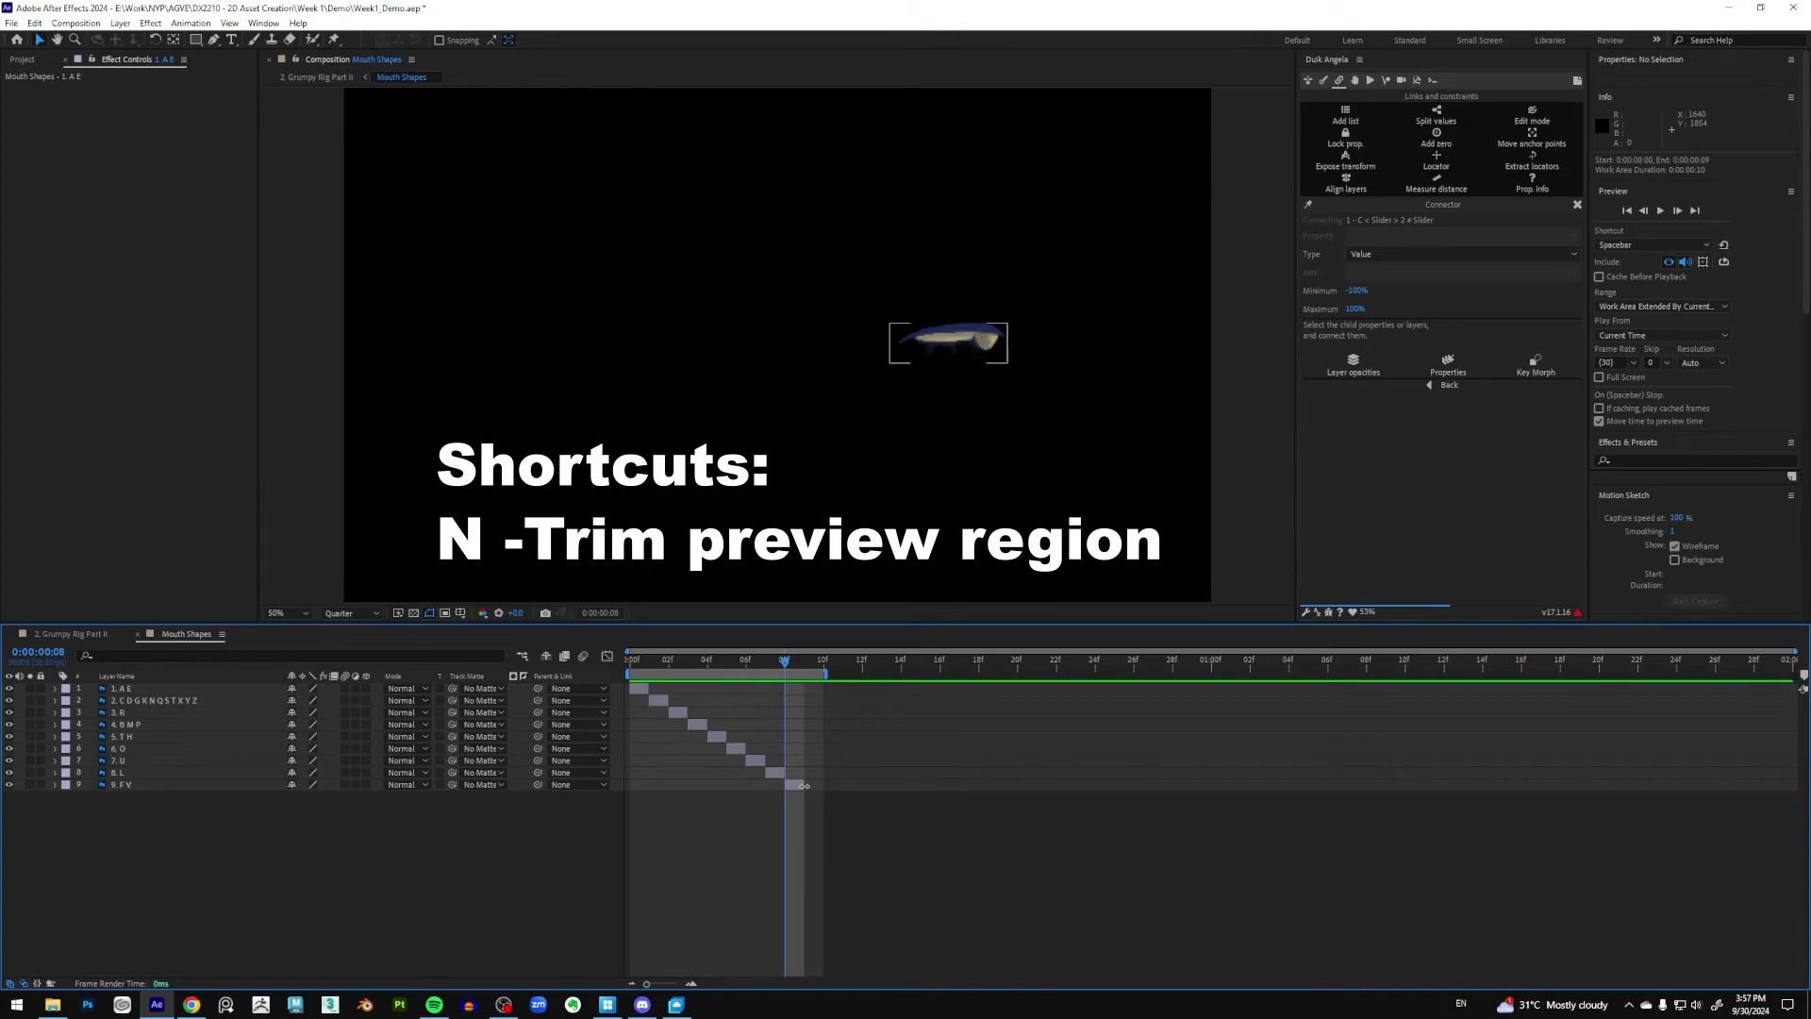
{"action": "key", "text": "n"}
Trim the Mouth Shapes composition to the work area and scrub through the mouth shapes
{"action": "left_click_drag", "start_coordinate": [795, 666], "coordinate": [766, 662]}
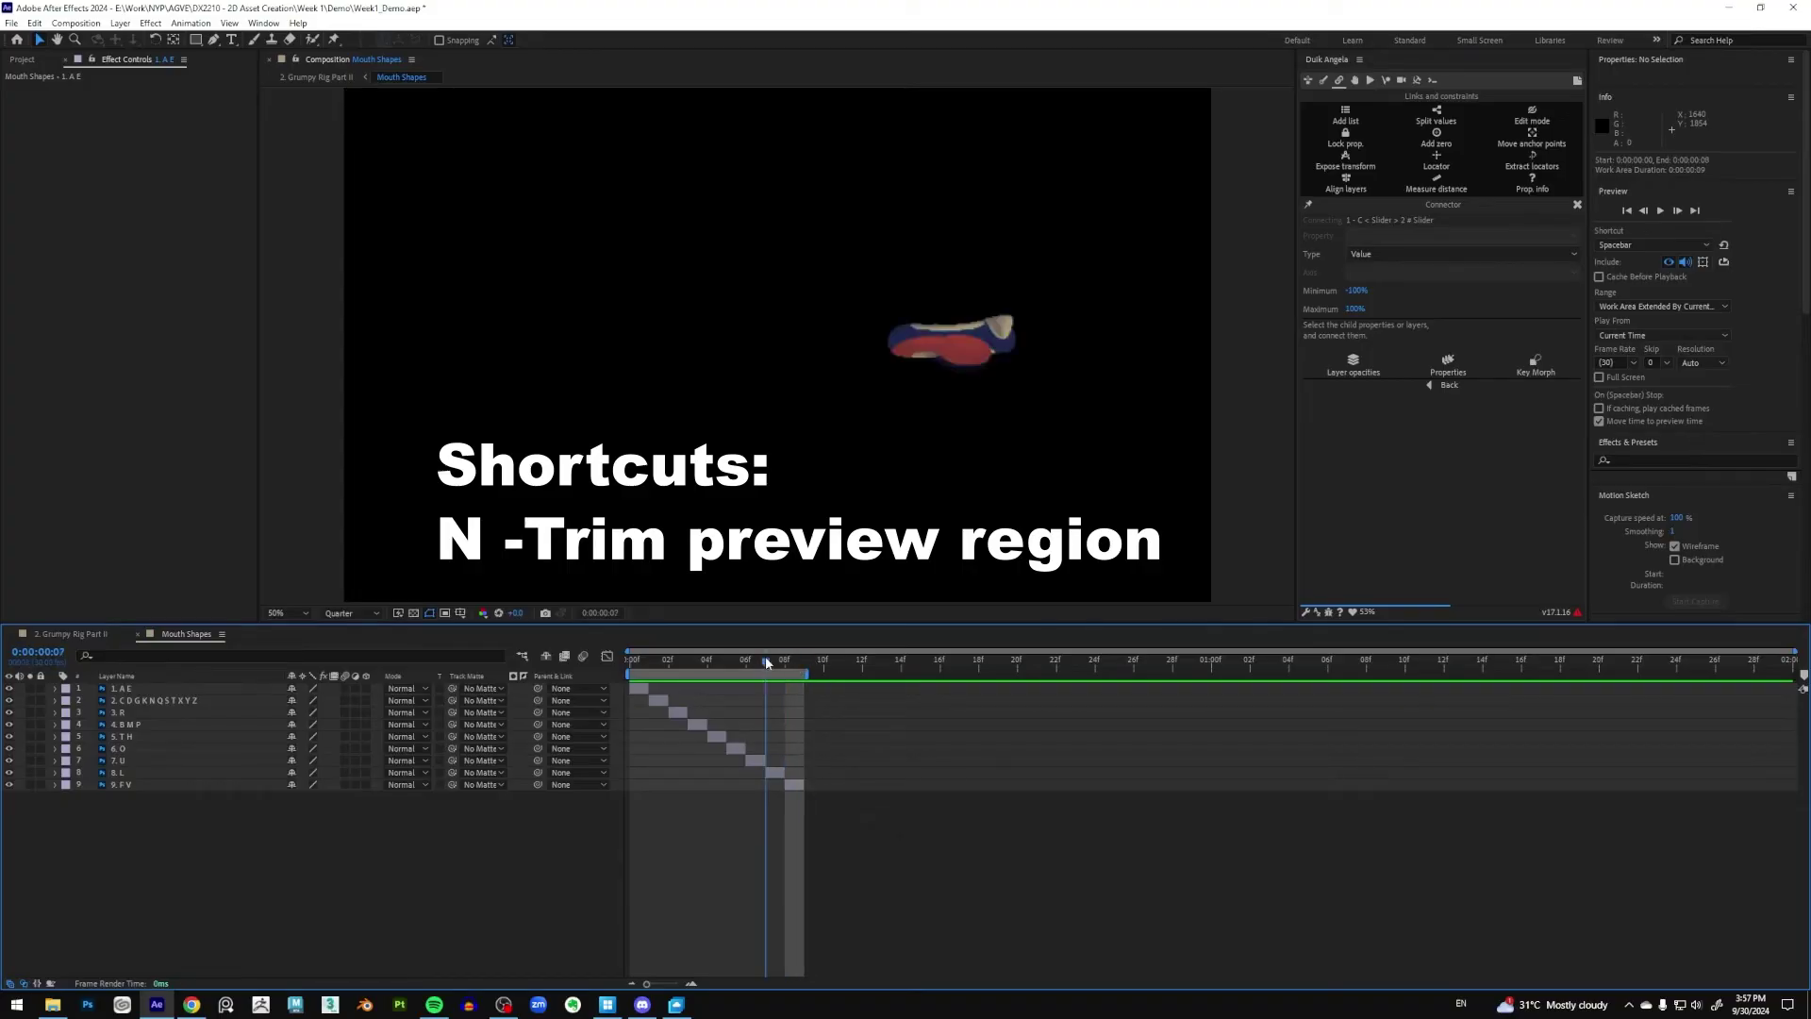
{"action": "right_click", "coordinate": [742, 673]}
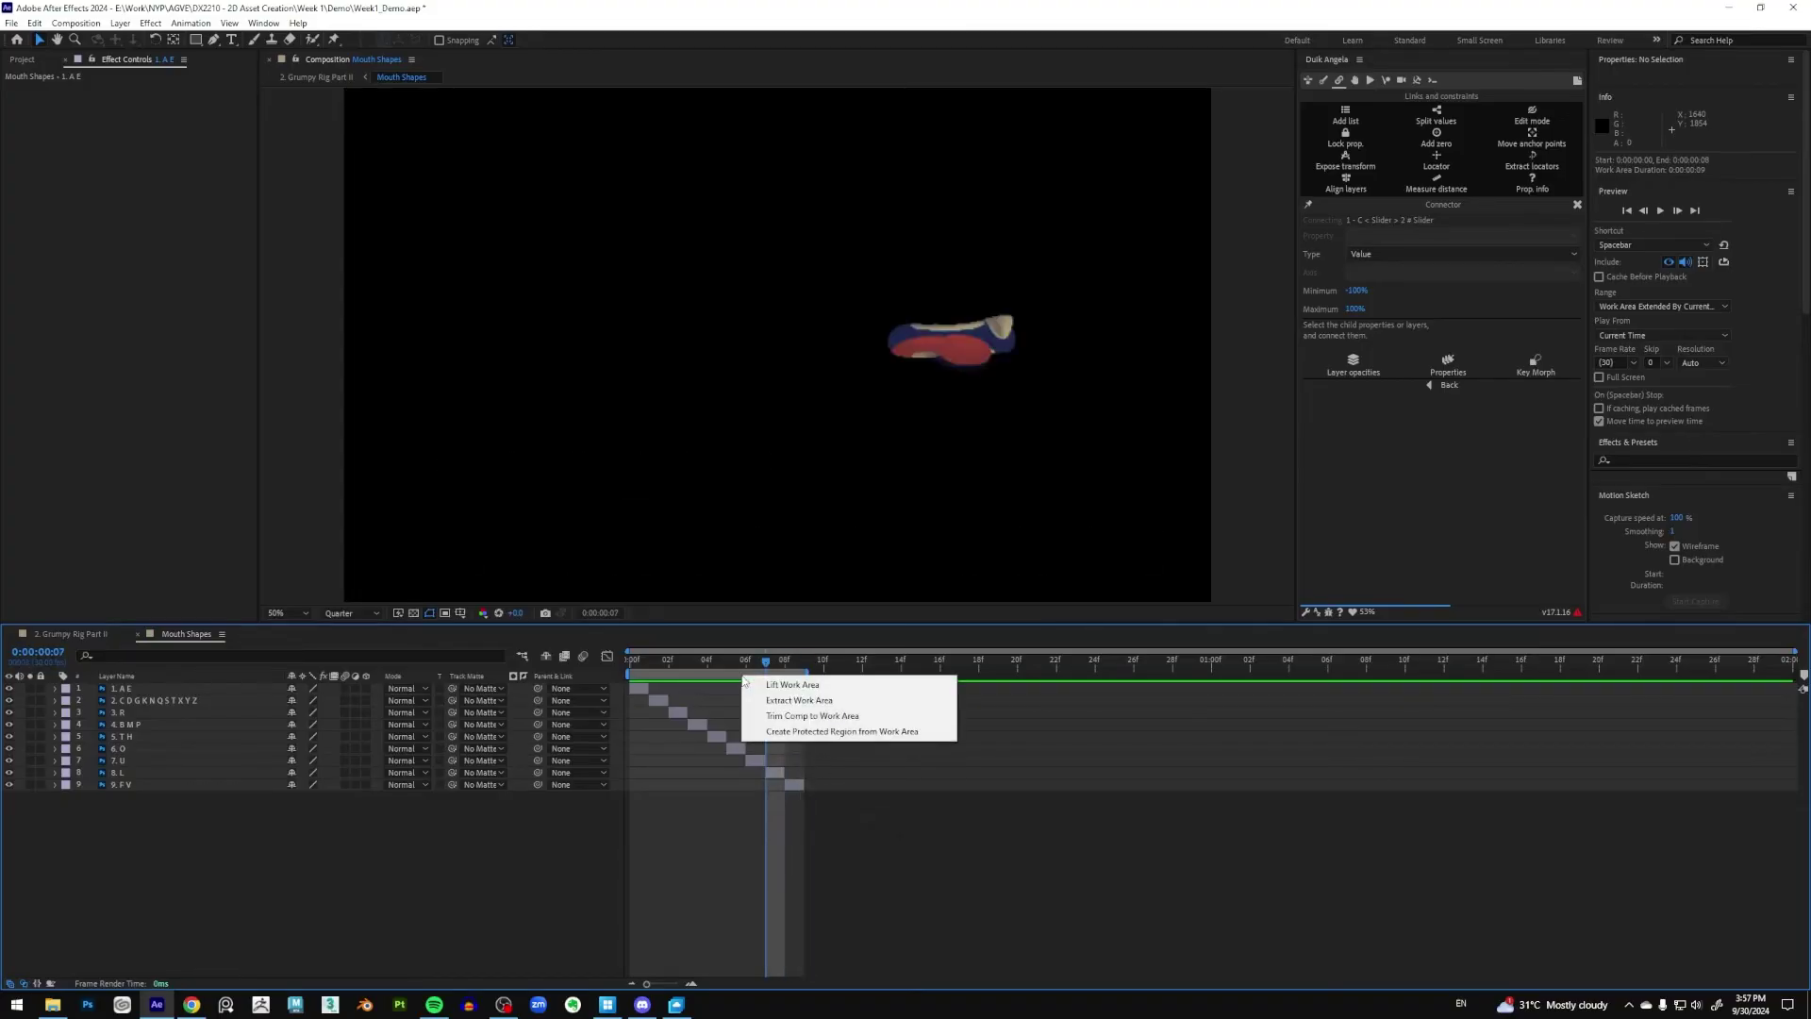
{"action": "left_click", "coordinate": [773, 719]}
{"action": "left_click_drag", "start_coordinate": [1533, 666], "coordinate": [1666, 666]}
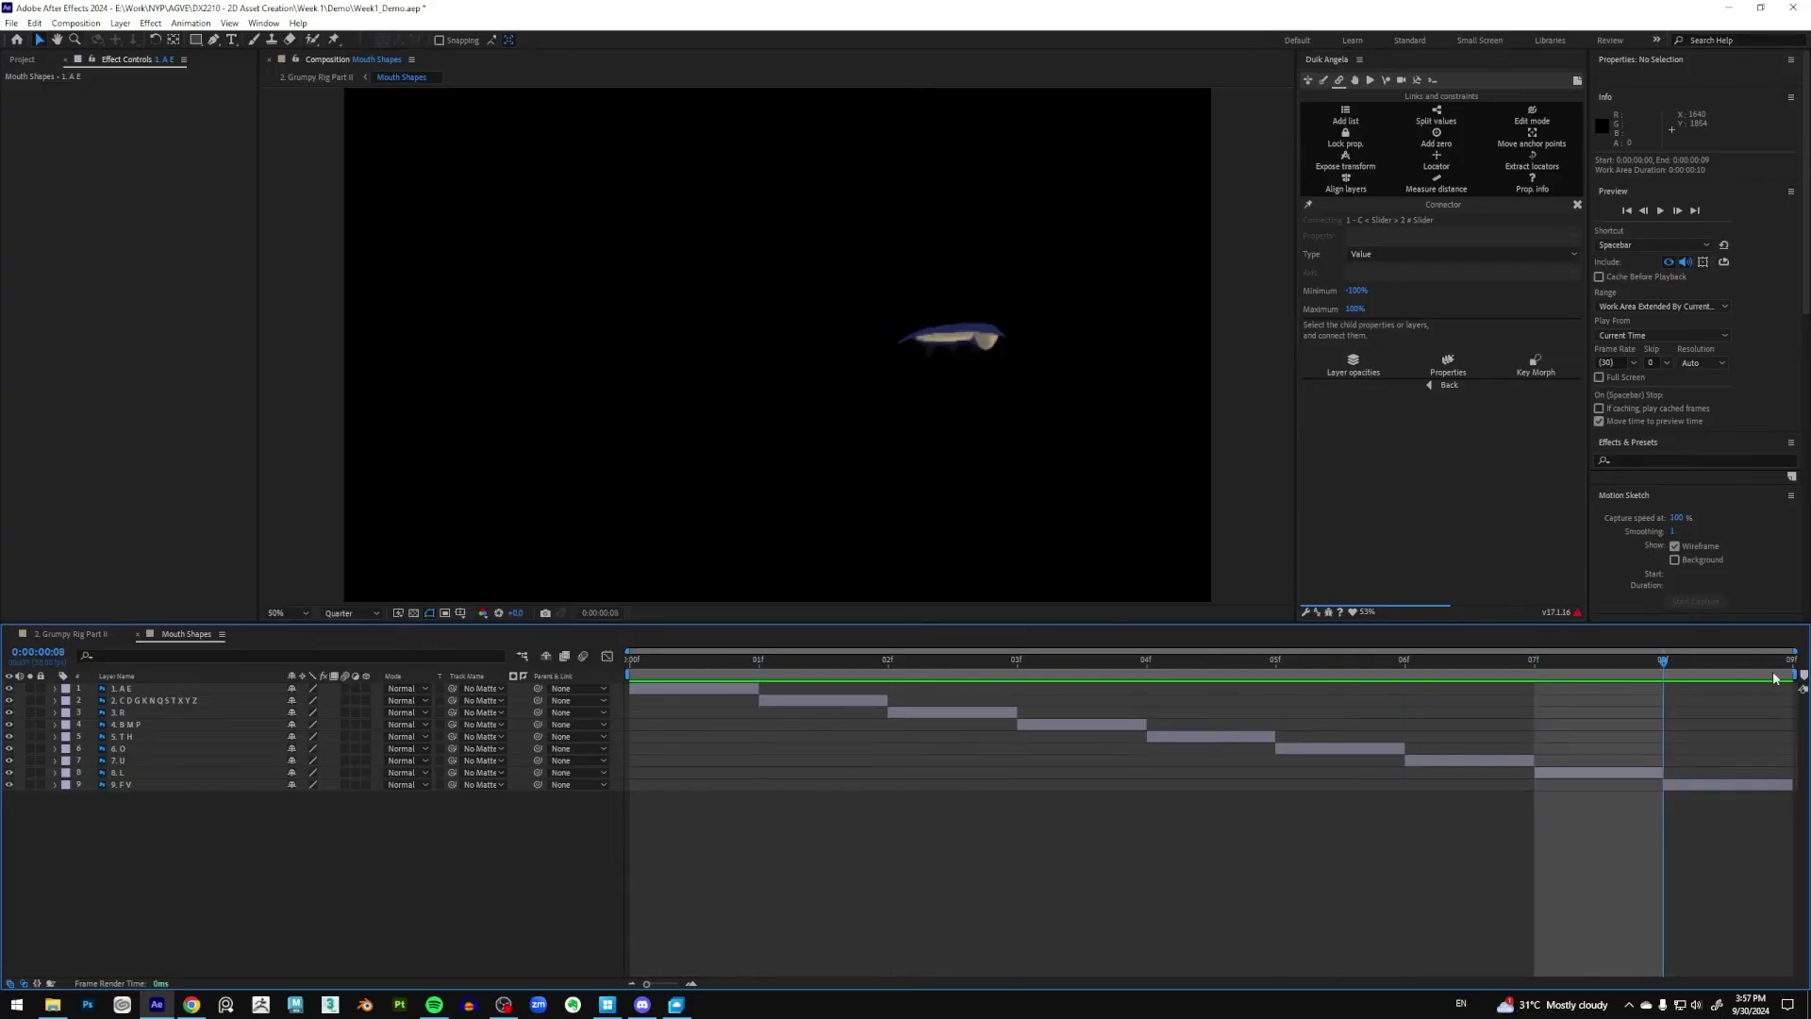
{"action": "key", "text": "space"}
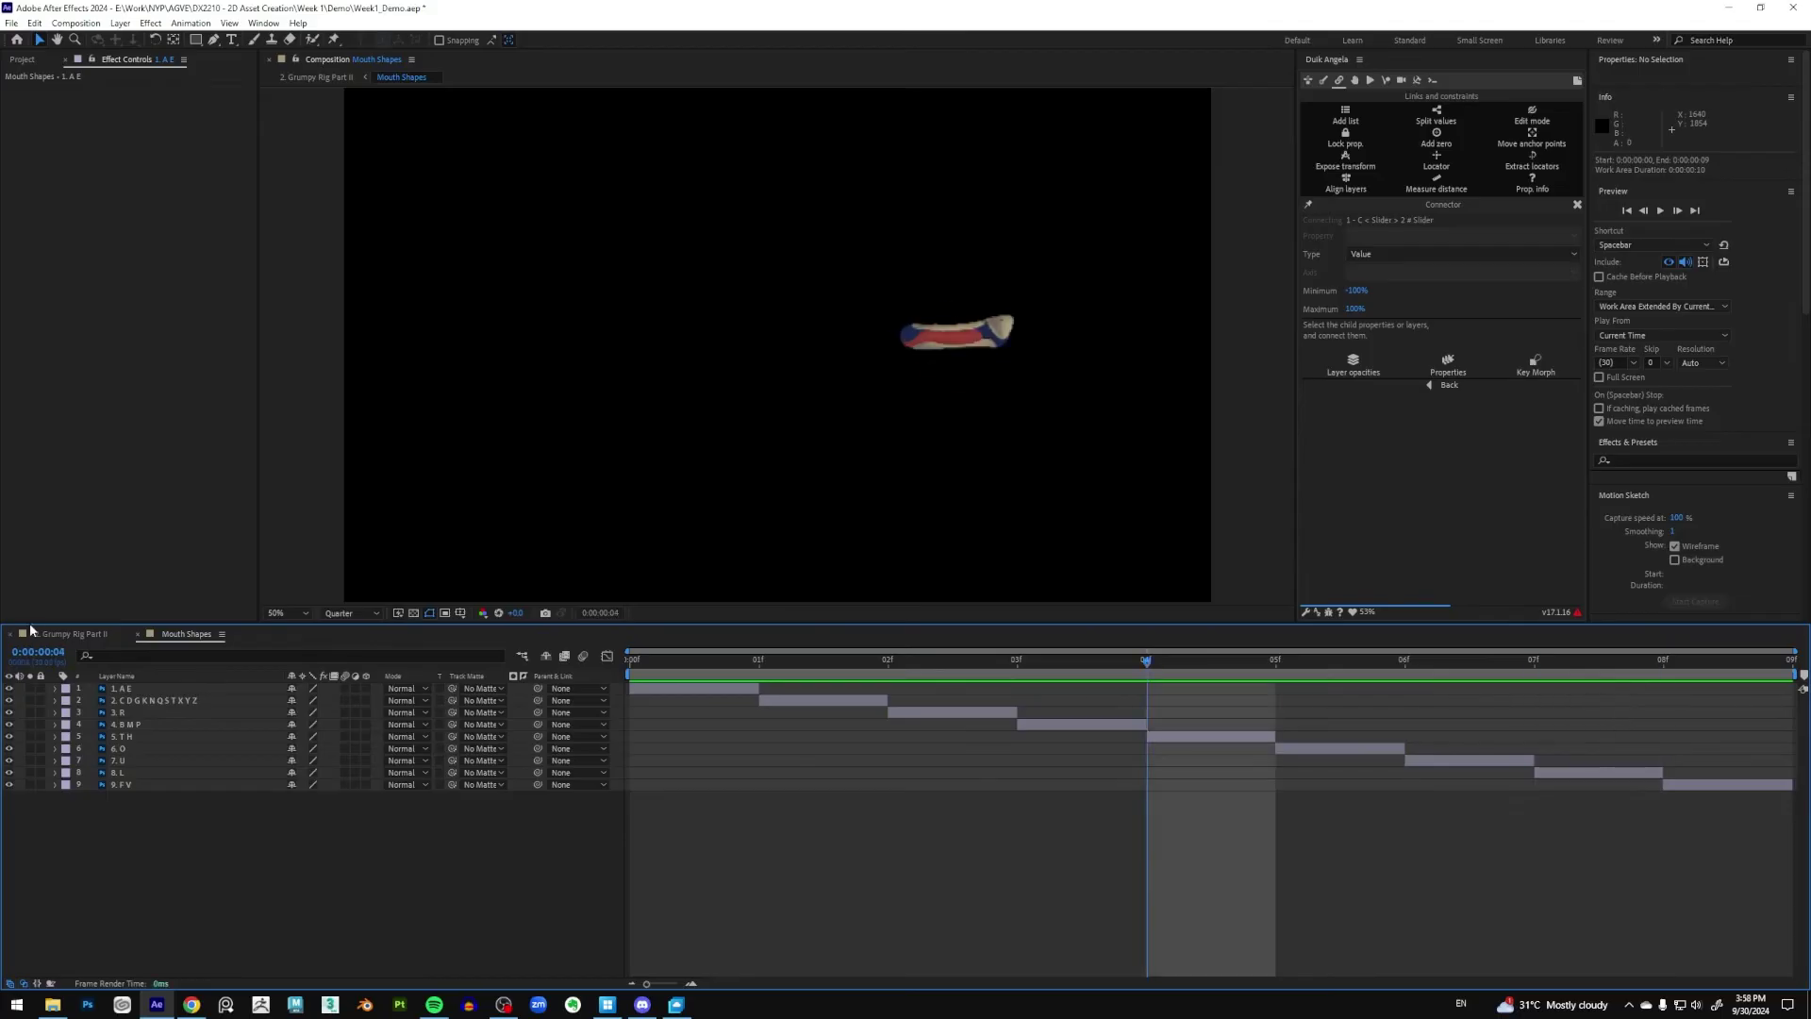
Return to the Grumpy Rig Part II composition, enable time remapping on the Mouth Shapes layer and extend it to the composition's end
{"action": "left_click", "coordinate": [65, 632]}
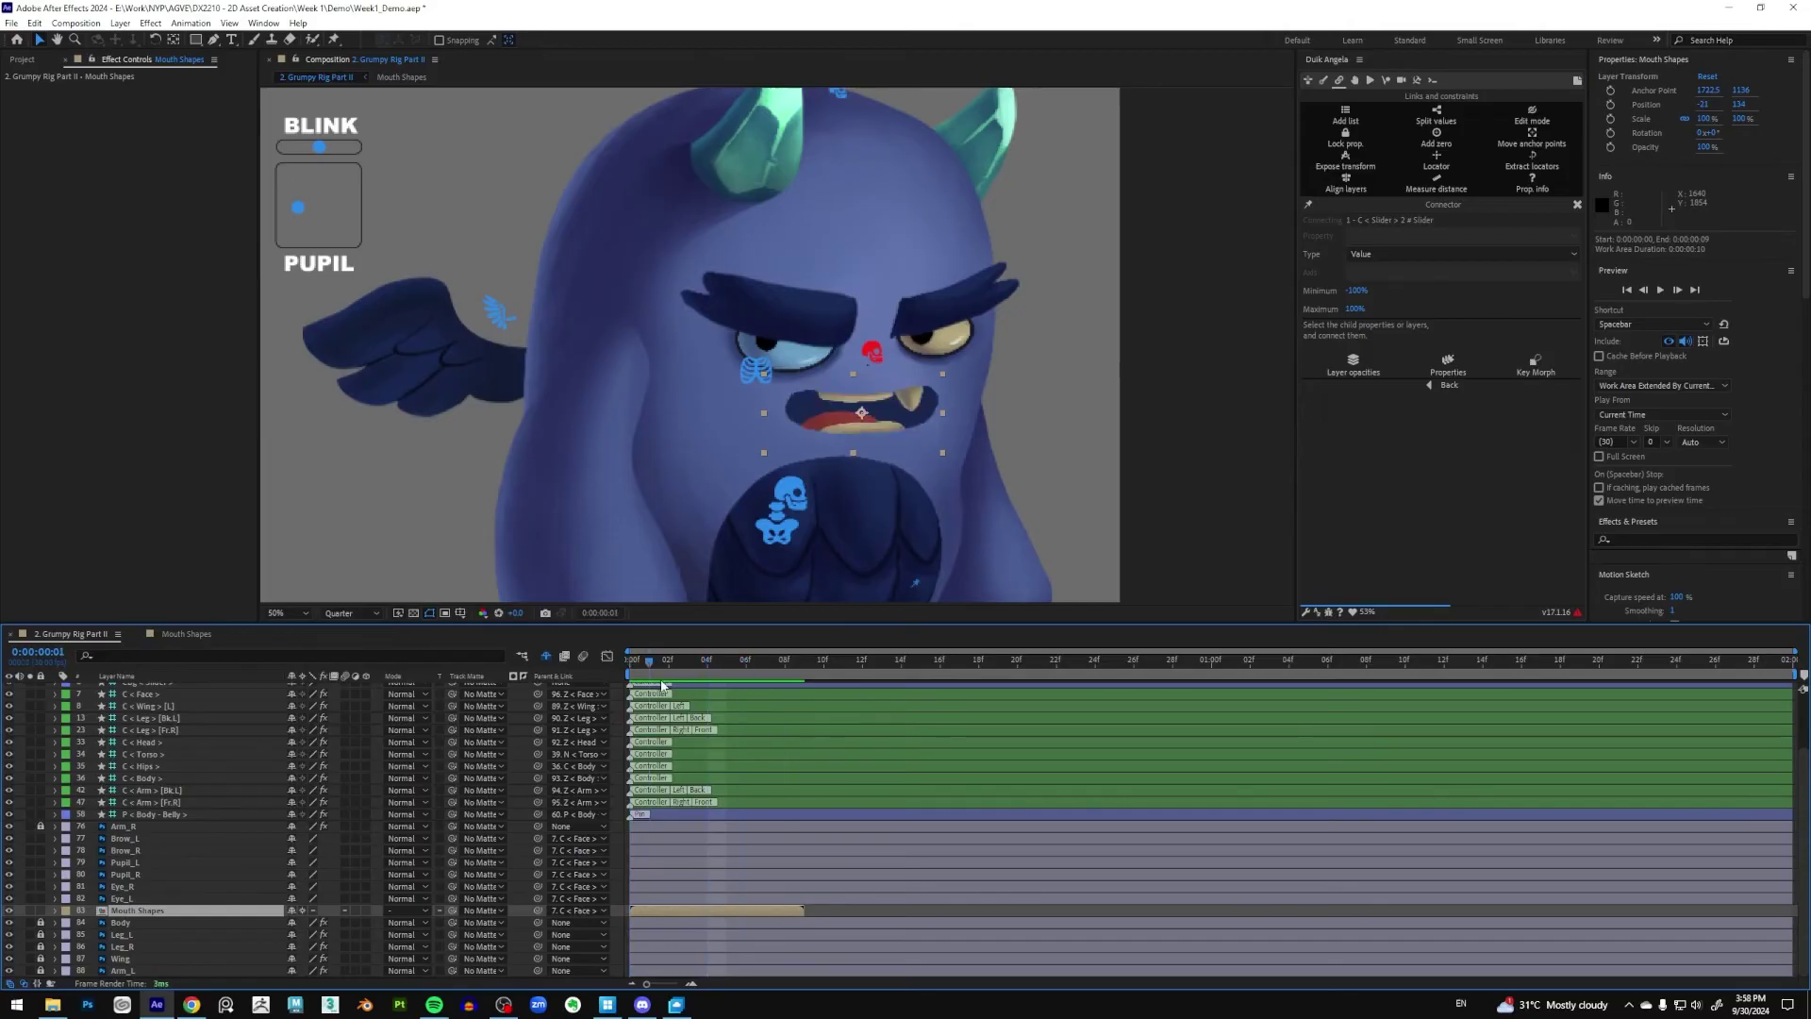
{"action": "right_click", "coordinate": [671, 909]}
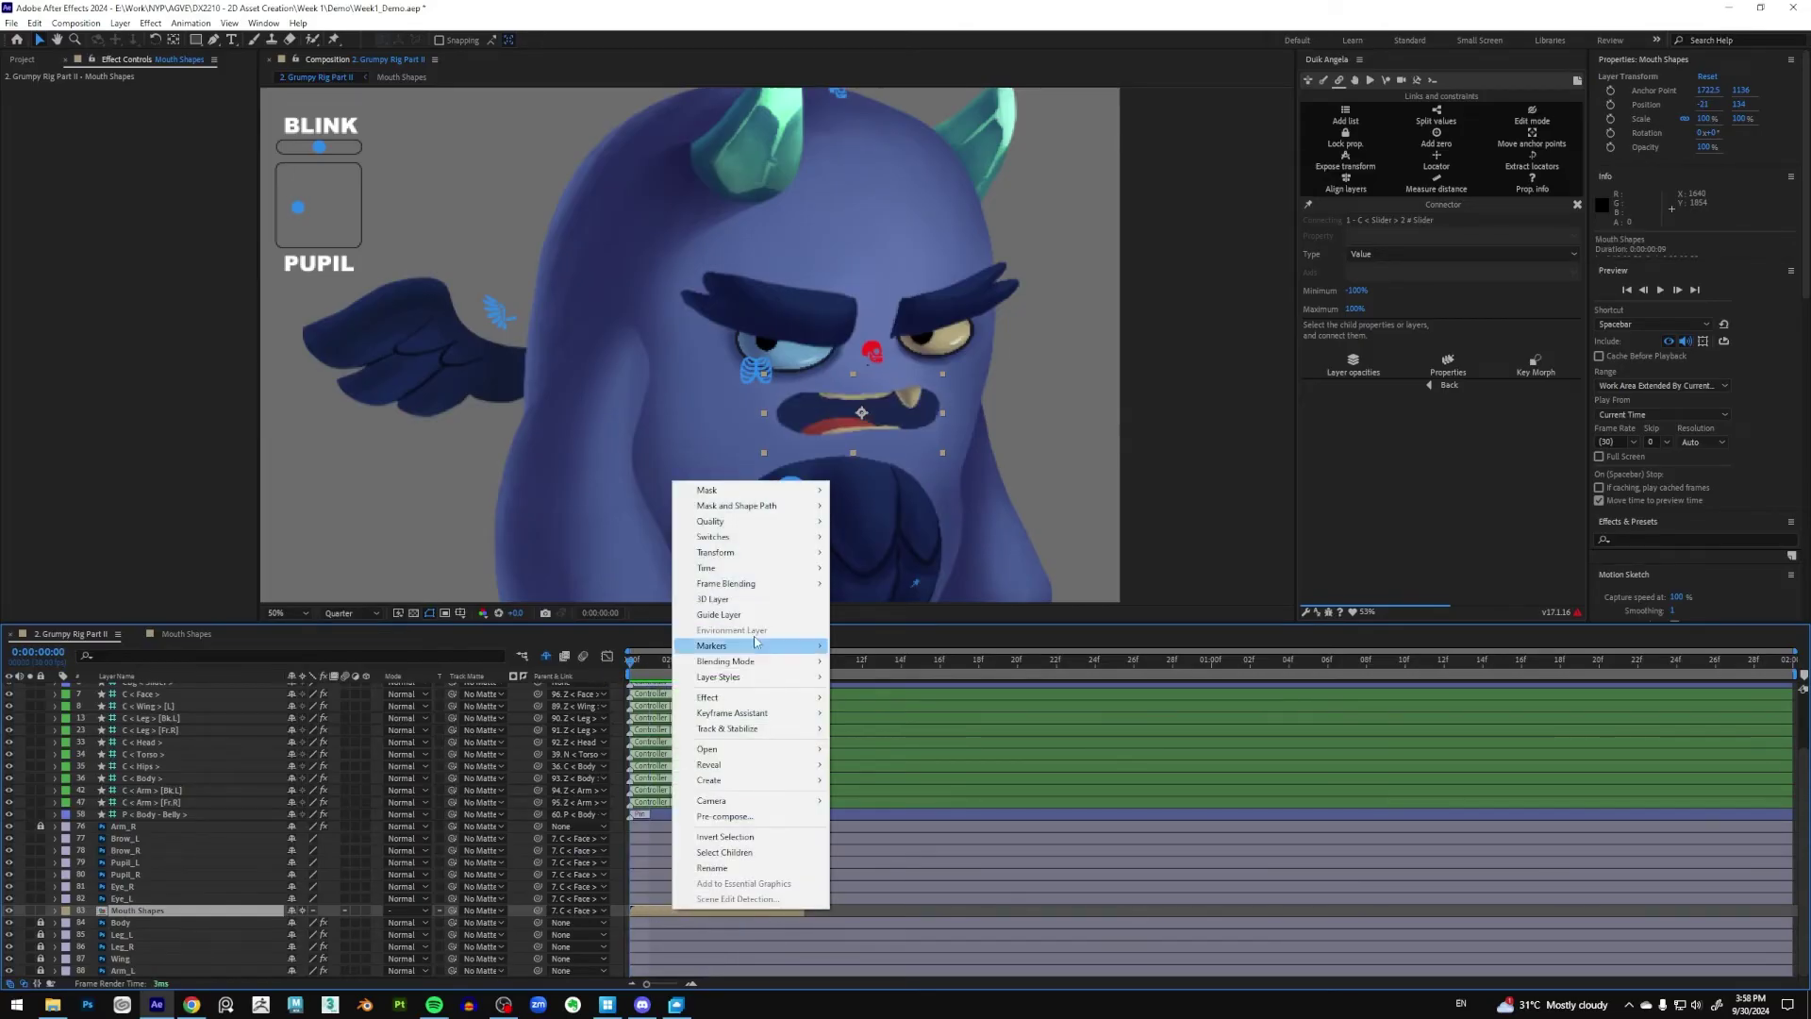
{"action": "mouse_move", "coordinate": [759, 569]}
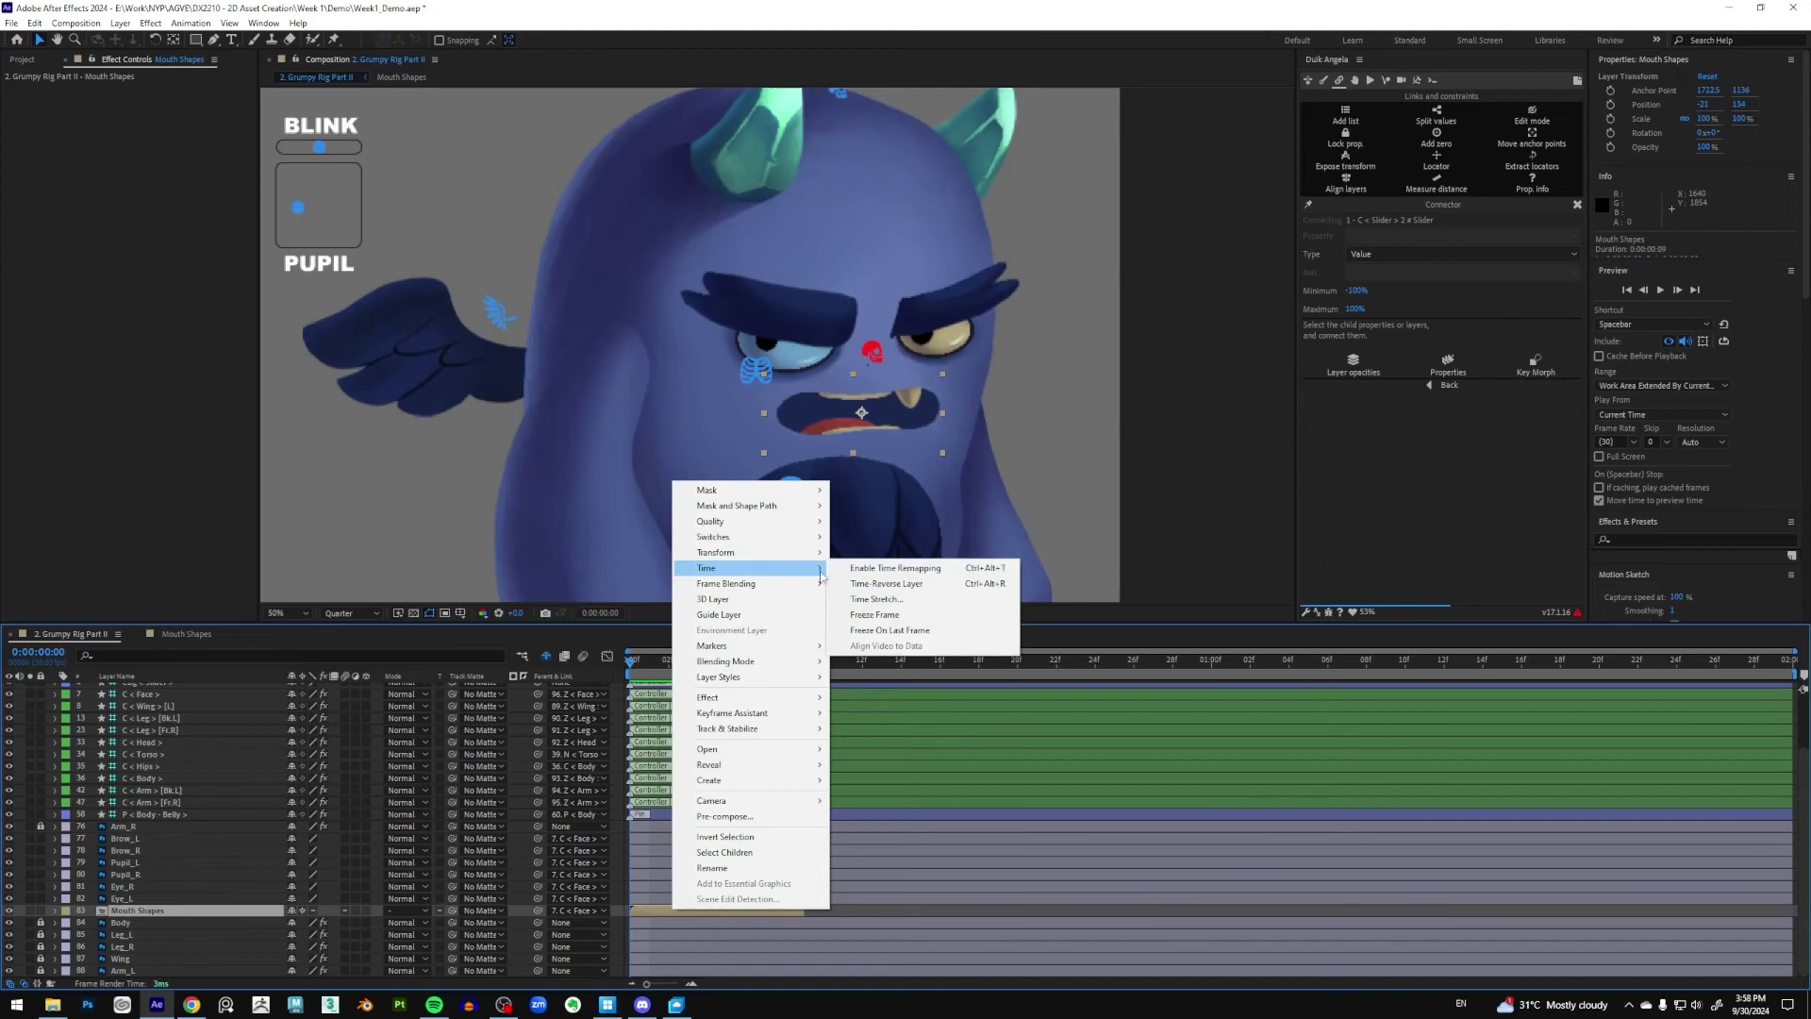
{"action": "left_click", "coordinate": [913, 569]}
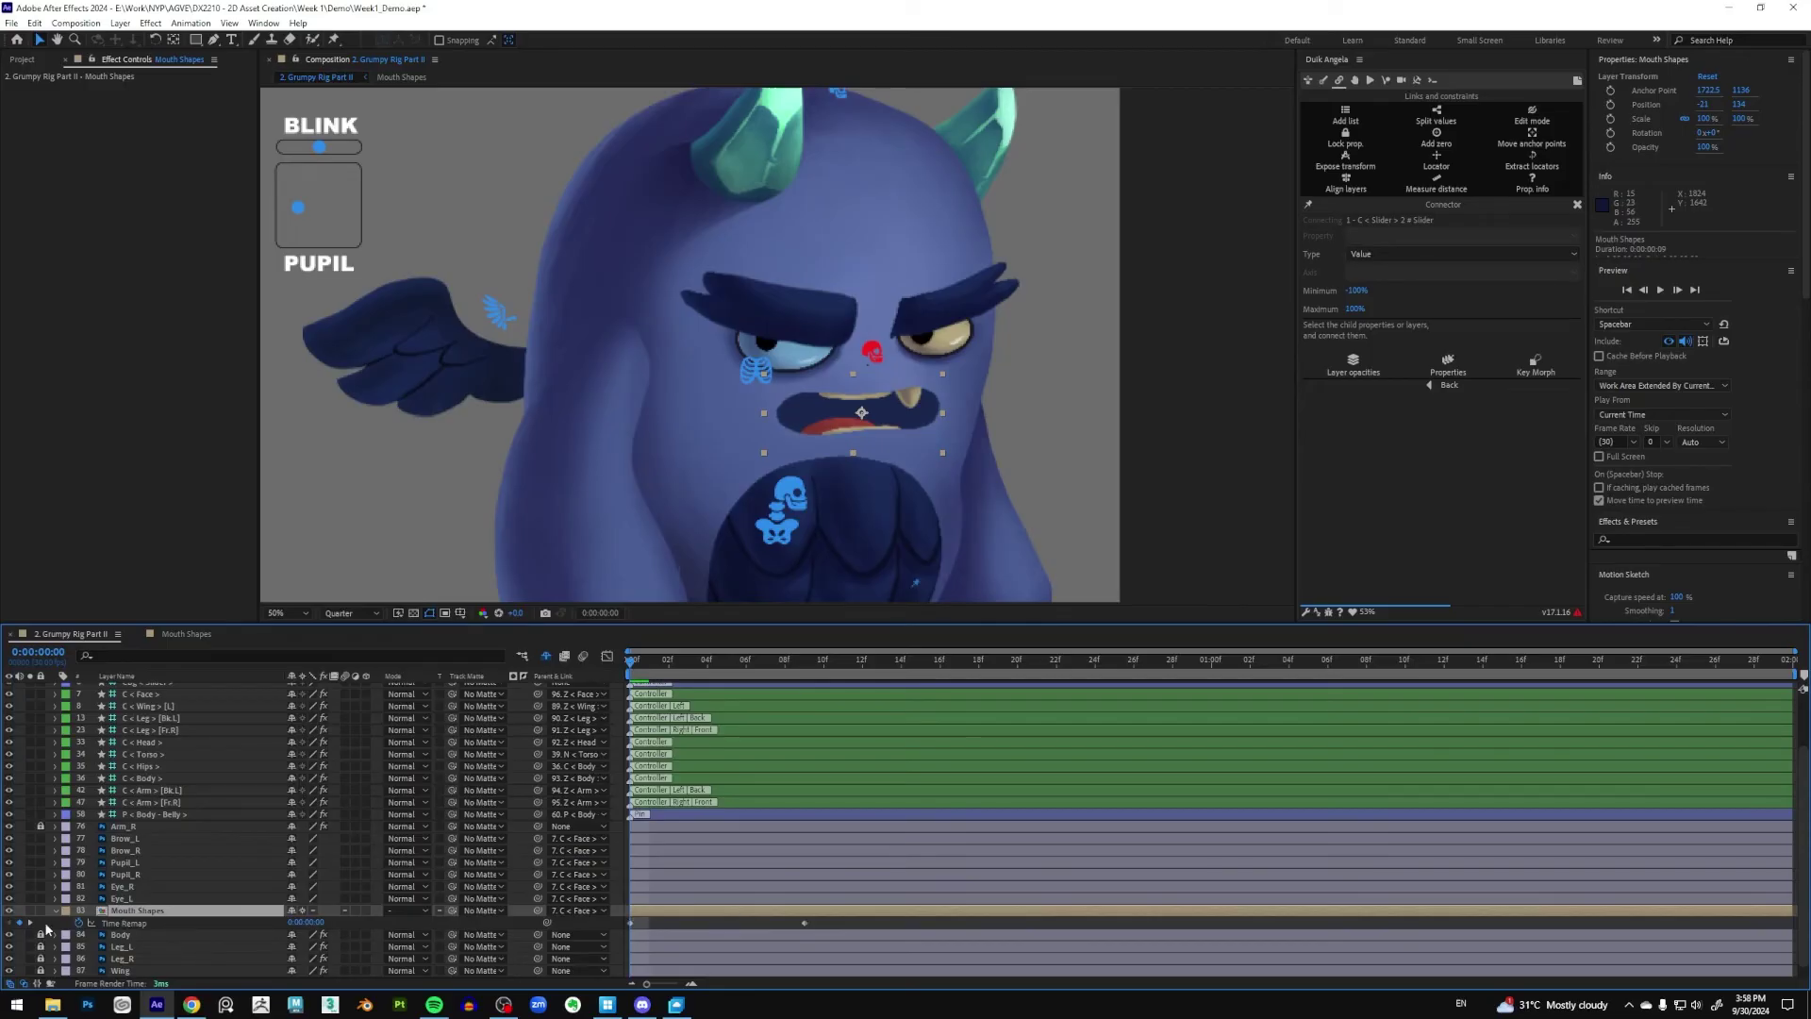
Add a Time Remap keyframe at frame 8 of the Mouth Shapes layer and delete the one at frame 9
{"action": "left_click_drag", "start_coordinate": [639, 665], "coordinate": [921, 669]}
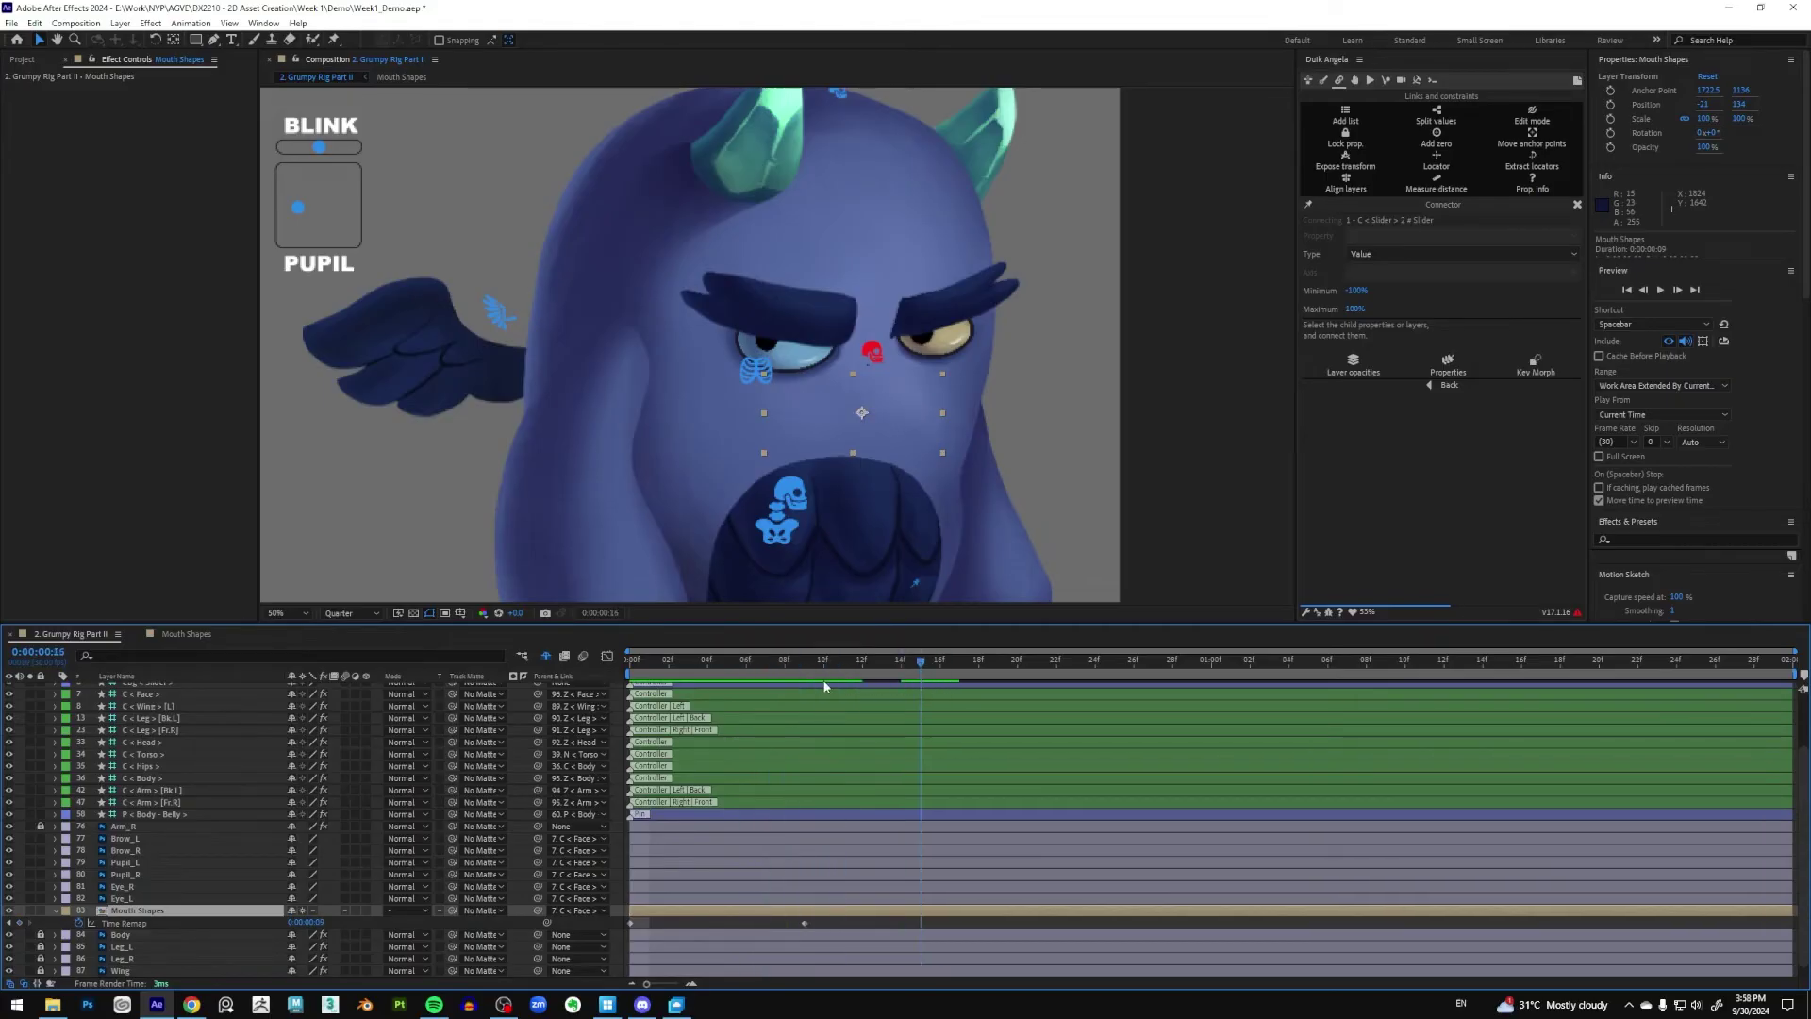
{"action": "left_click", "coordinate": [803, 663]}
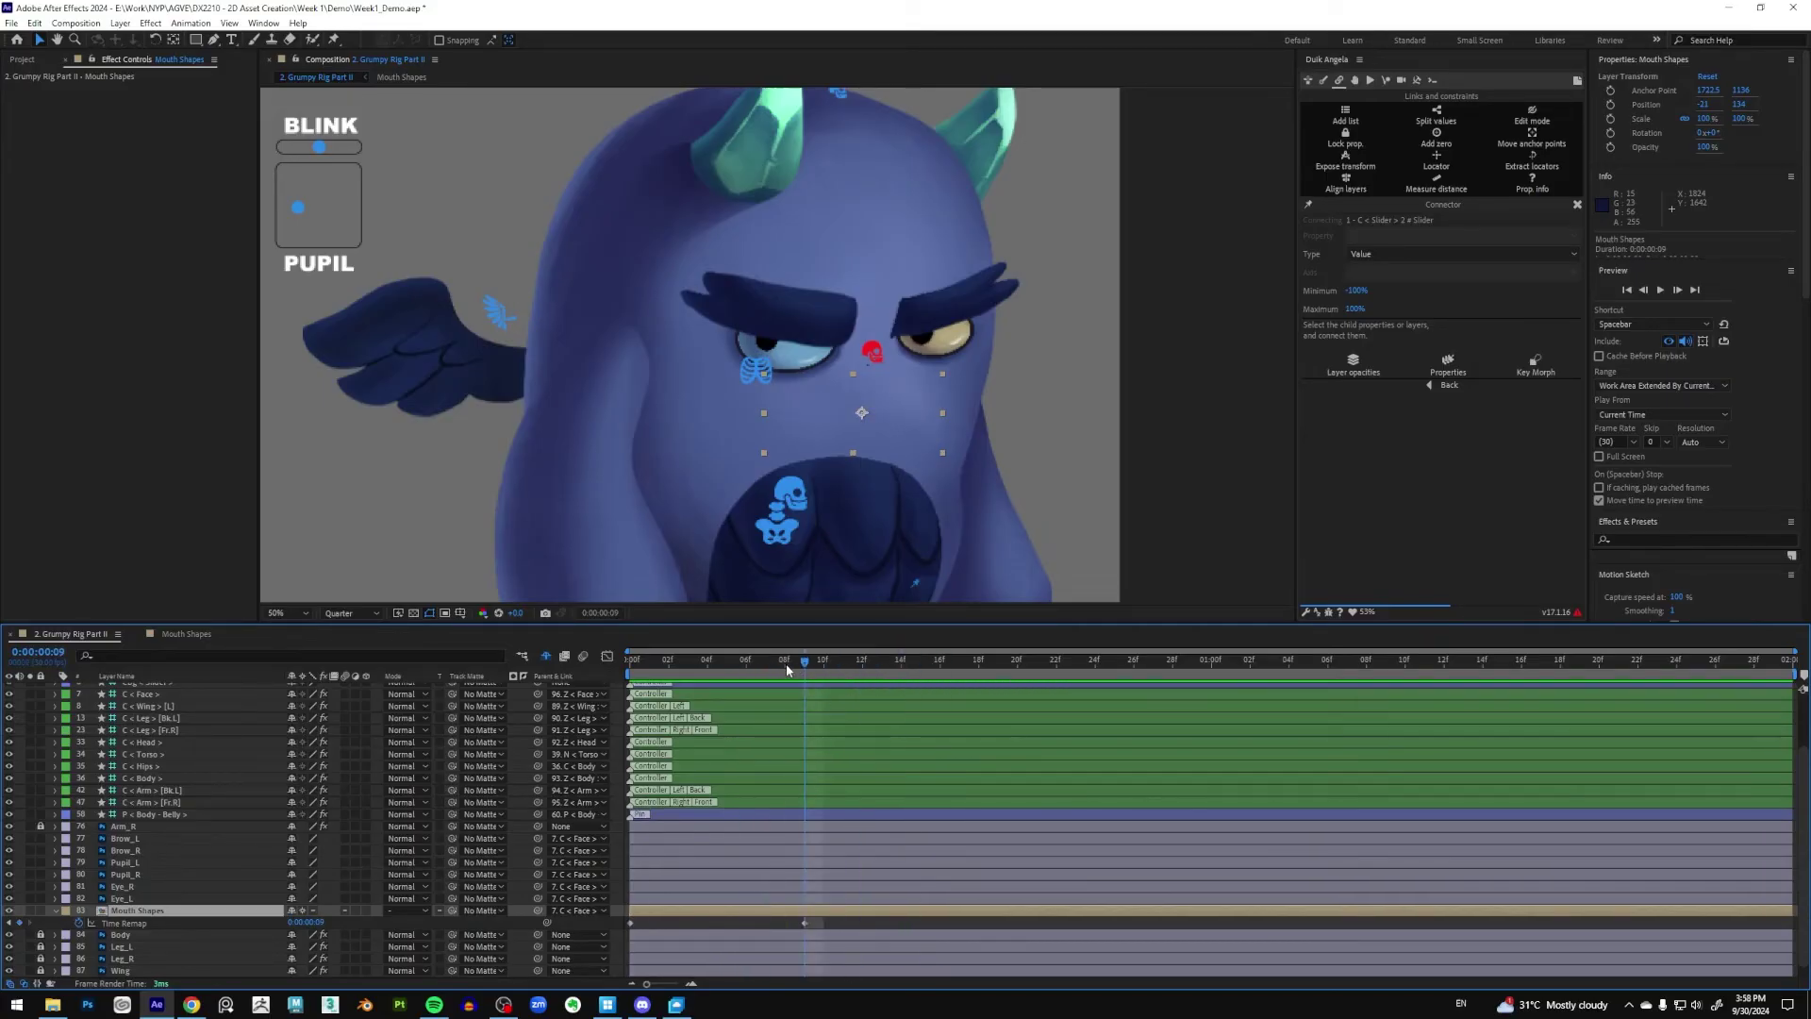
{"action": "left_click", "coordinate": [786, 666]}
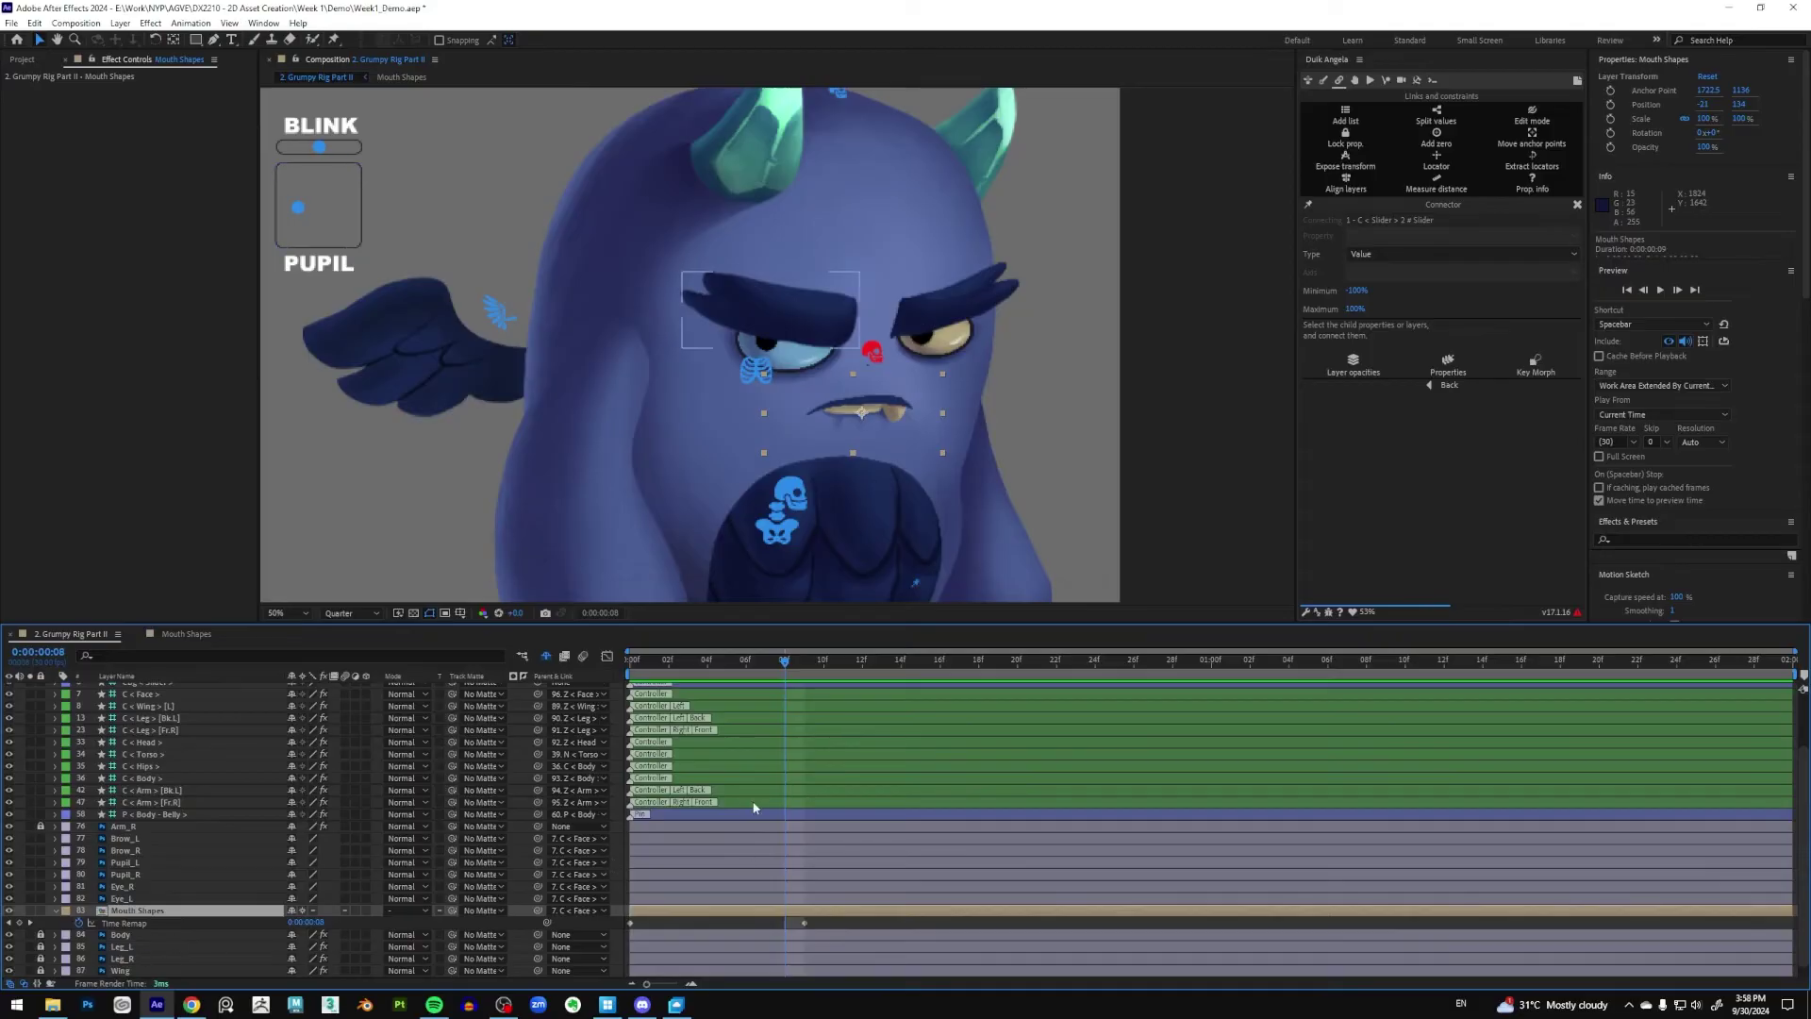
{"action": "left_click", "coordinate": [19, 922]}
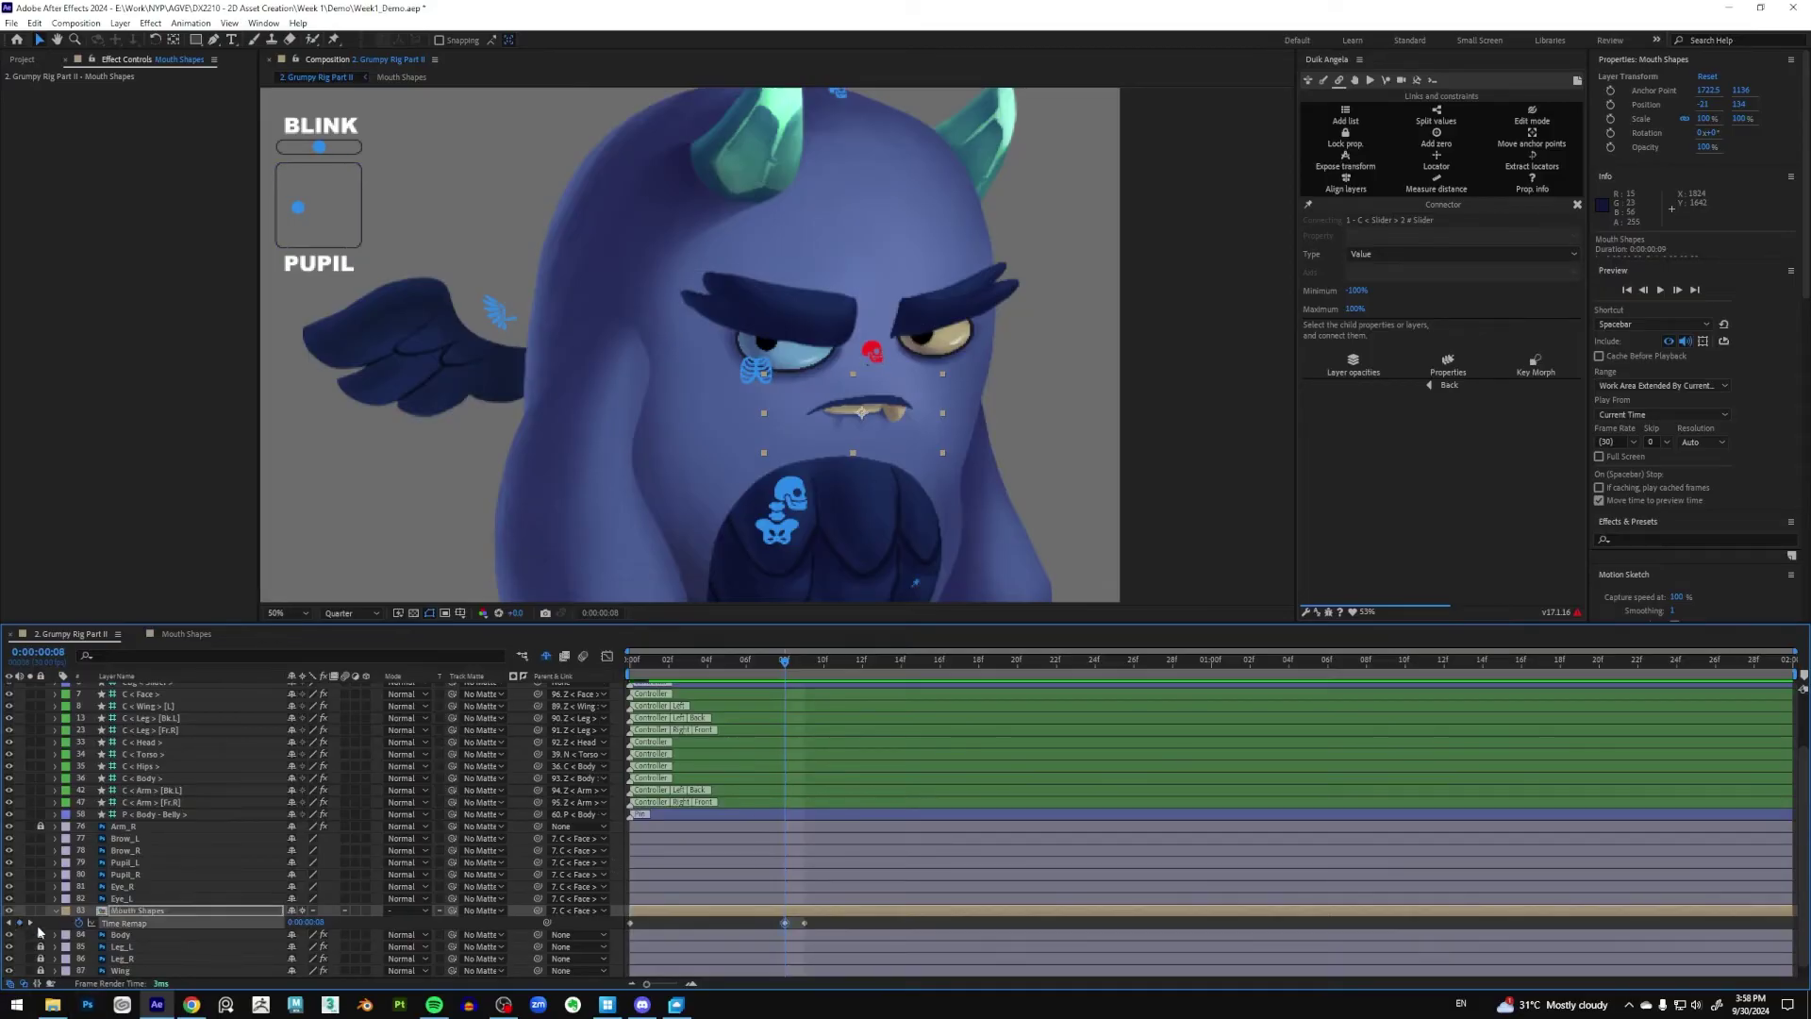
{"action": "left_click", "coordinate": [804, 923]}
{"action": "key", "text": "Delete"}
{"action": "left_click_drag", "start_coordinate": [785, 660], "coordinate": [589, 675]}
Move the backgrounds of both eye sliders together with the BLINK and PUPIL labels slightly upward as one group
{"action": "left_click_drag", "start_coordinate": [444, 215], "coordinate": [529, 333]}
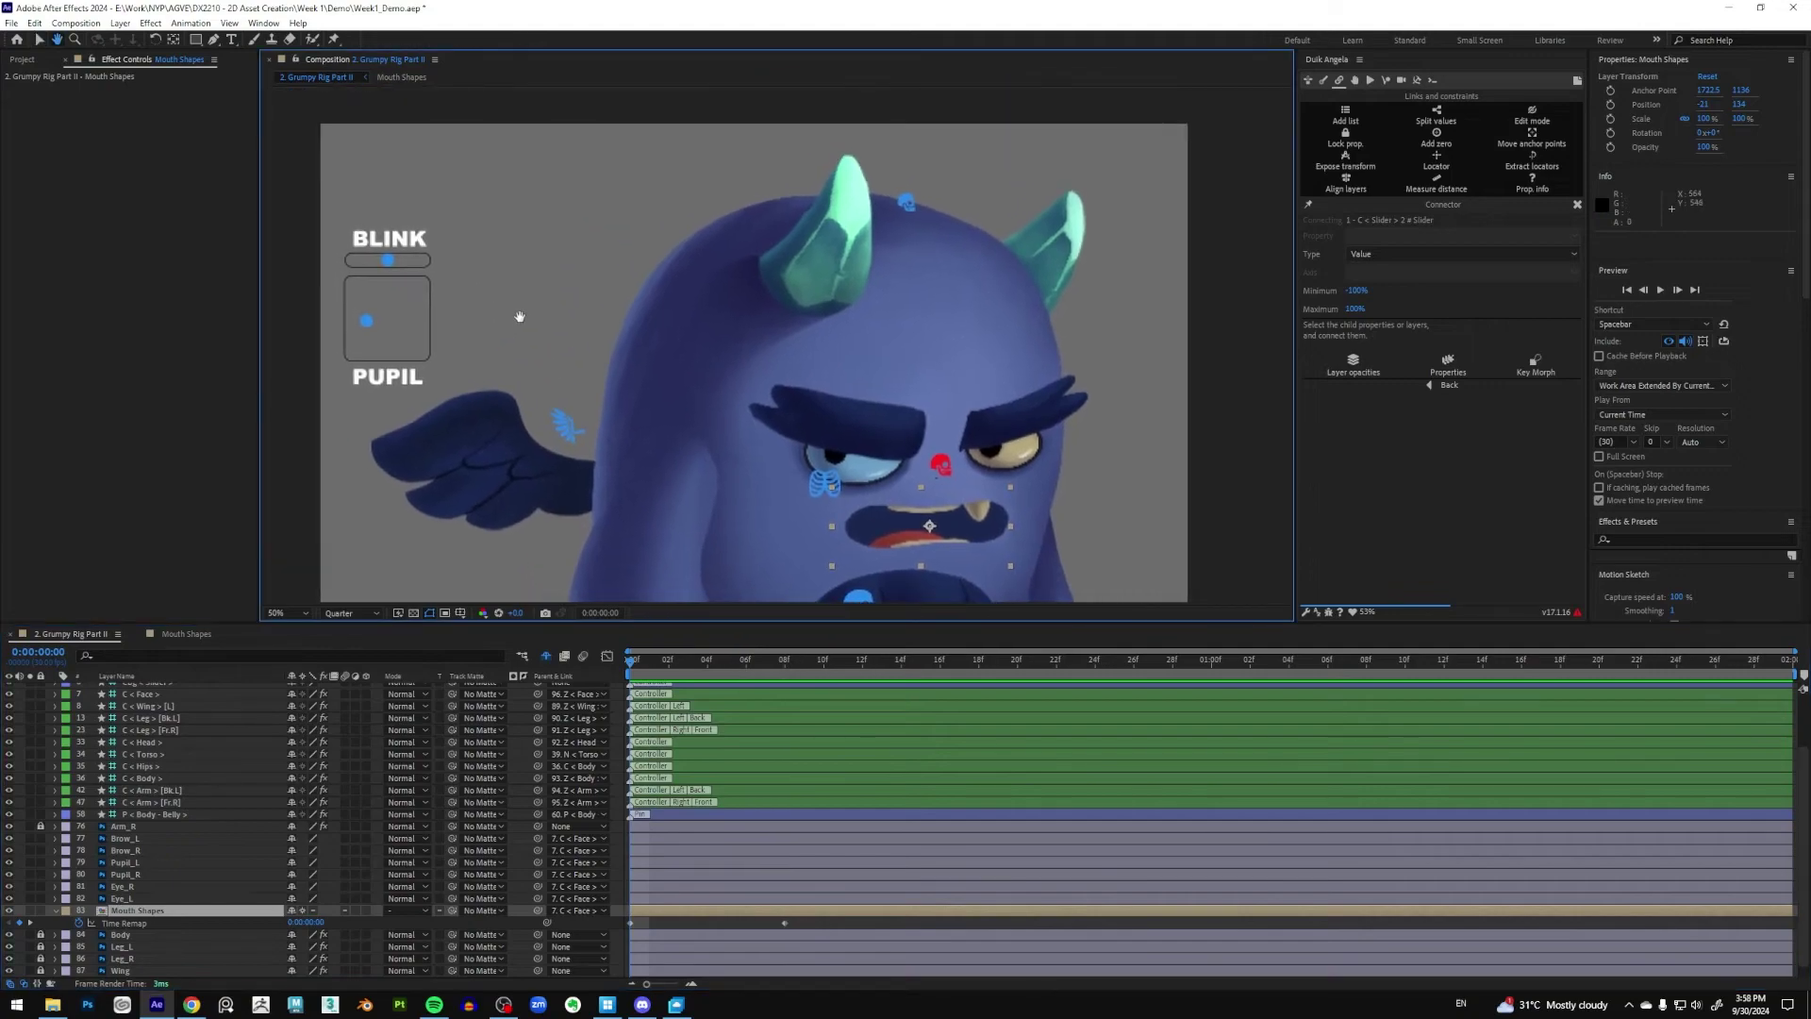
{"action": "scroll", "coordinate": [227, 711], "scroll_direction": "up", "scroll_amount": 1}
{"action": "scroll", "coordinate": [188, 717], "scroll_direction": "up", "scroll_amount": 1}
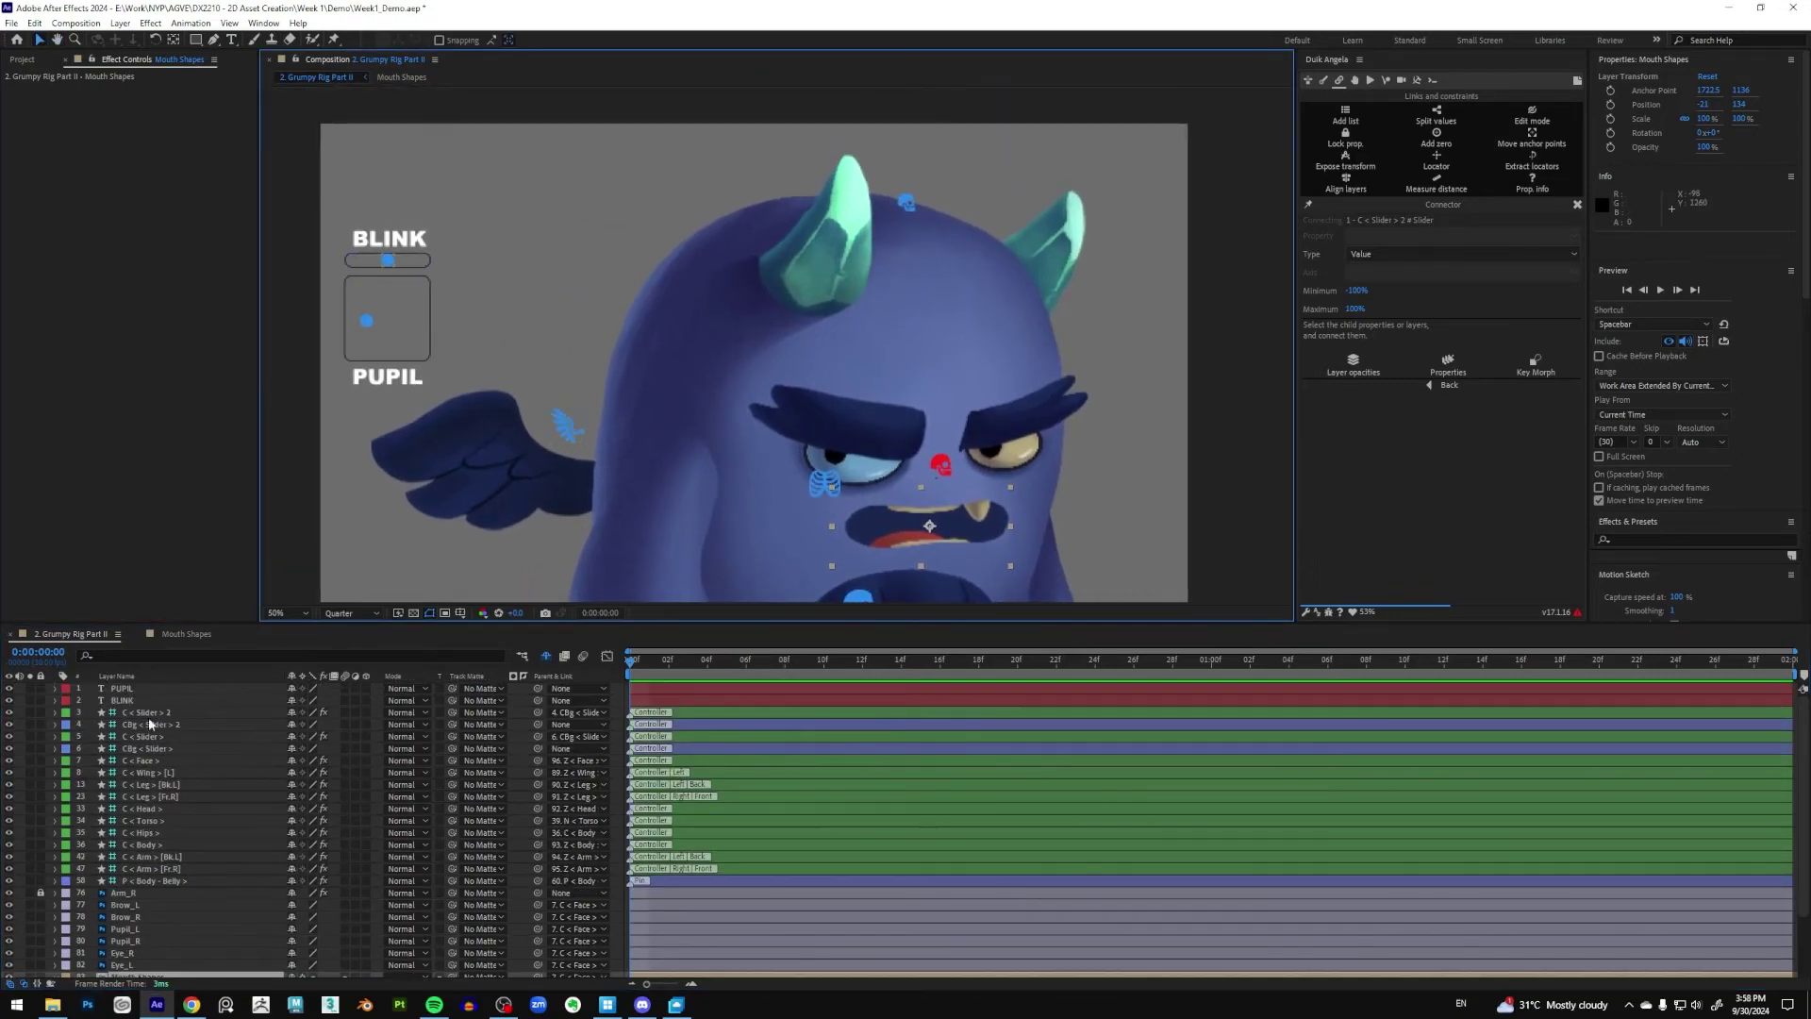
{"action": "left_click", "coordinate": [171, 749]}
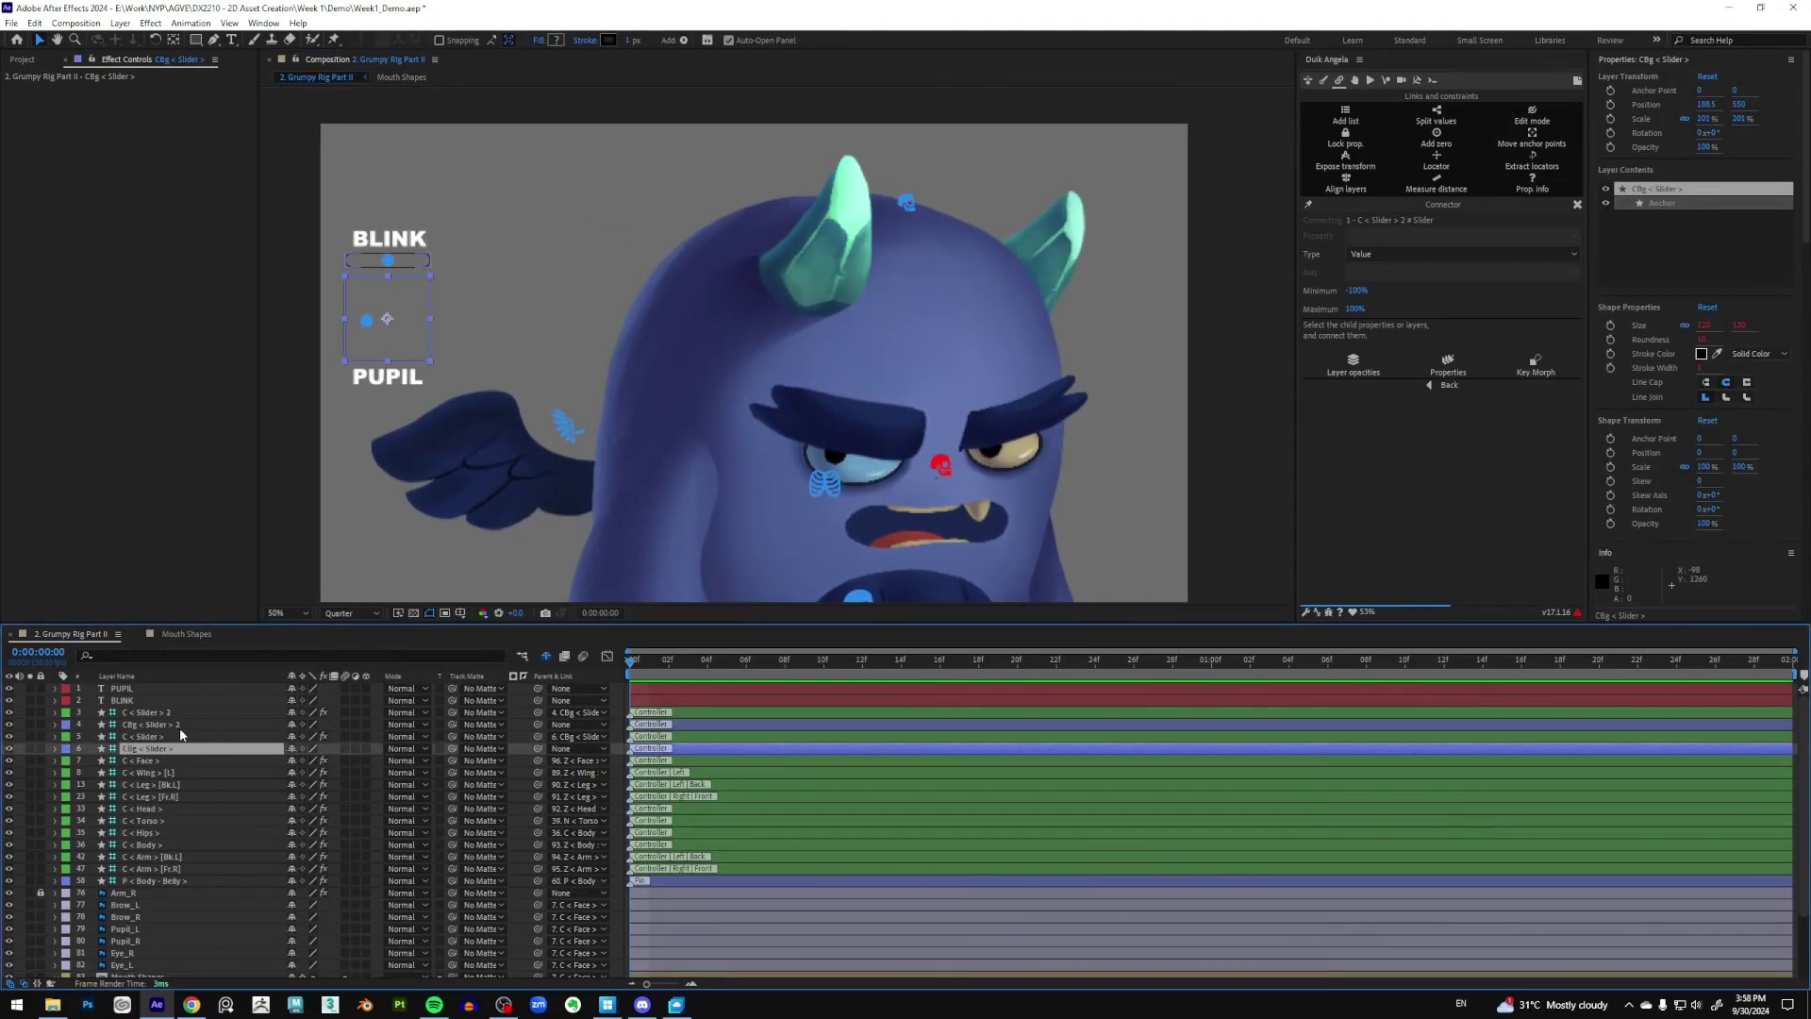
{"action": "left_click", "coordinate": [180, 724], "text": "ctrl"}
{"action": "left_click", "coordinate": [161, 700], "text": "ctrl"}
{"action": "left_click", "coordinate": [160, 688], "text": "ctrl"}
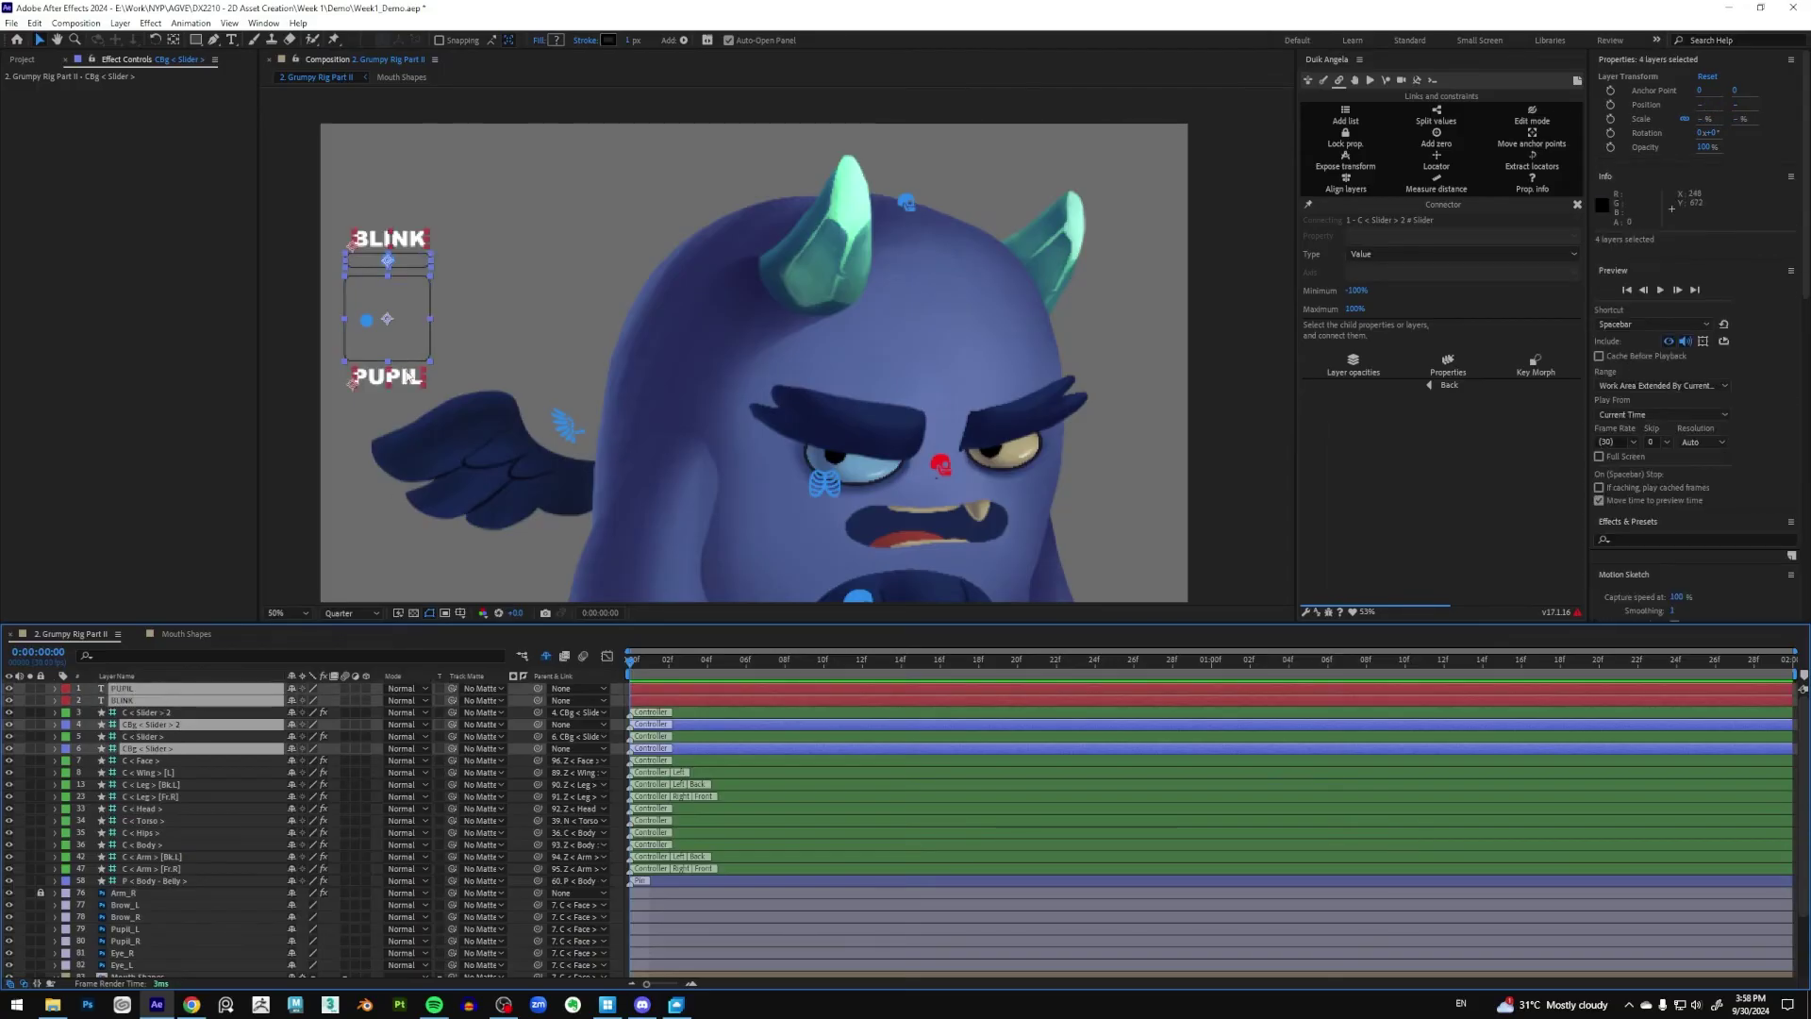
{"action": "left_click_drag", "start_coordinate": [405, 373], "coordinate": [412, 334]}
{"action": "left_click", "coordinate": [377, 388]}
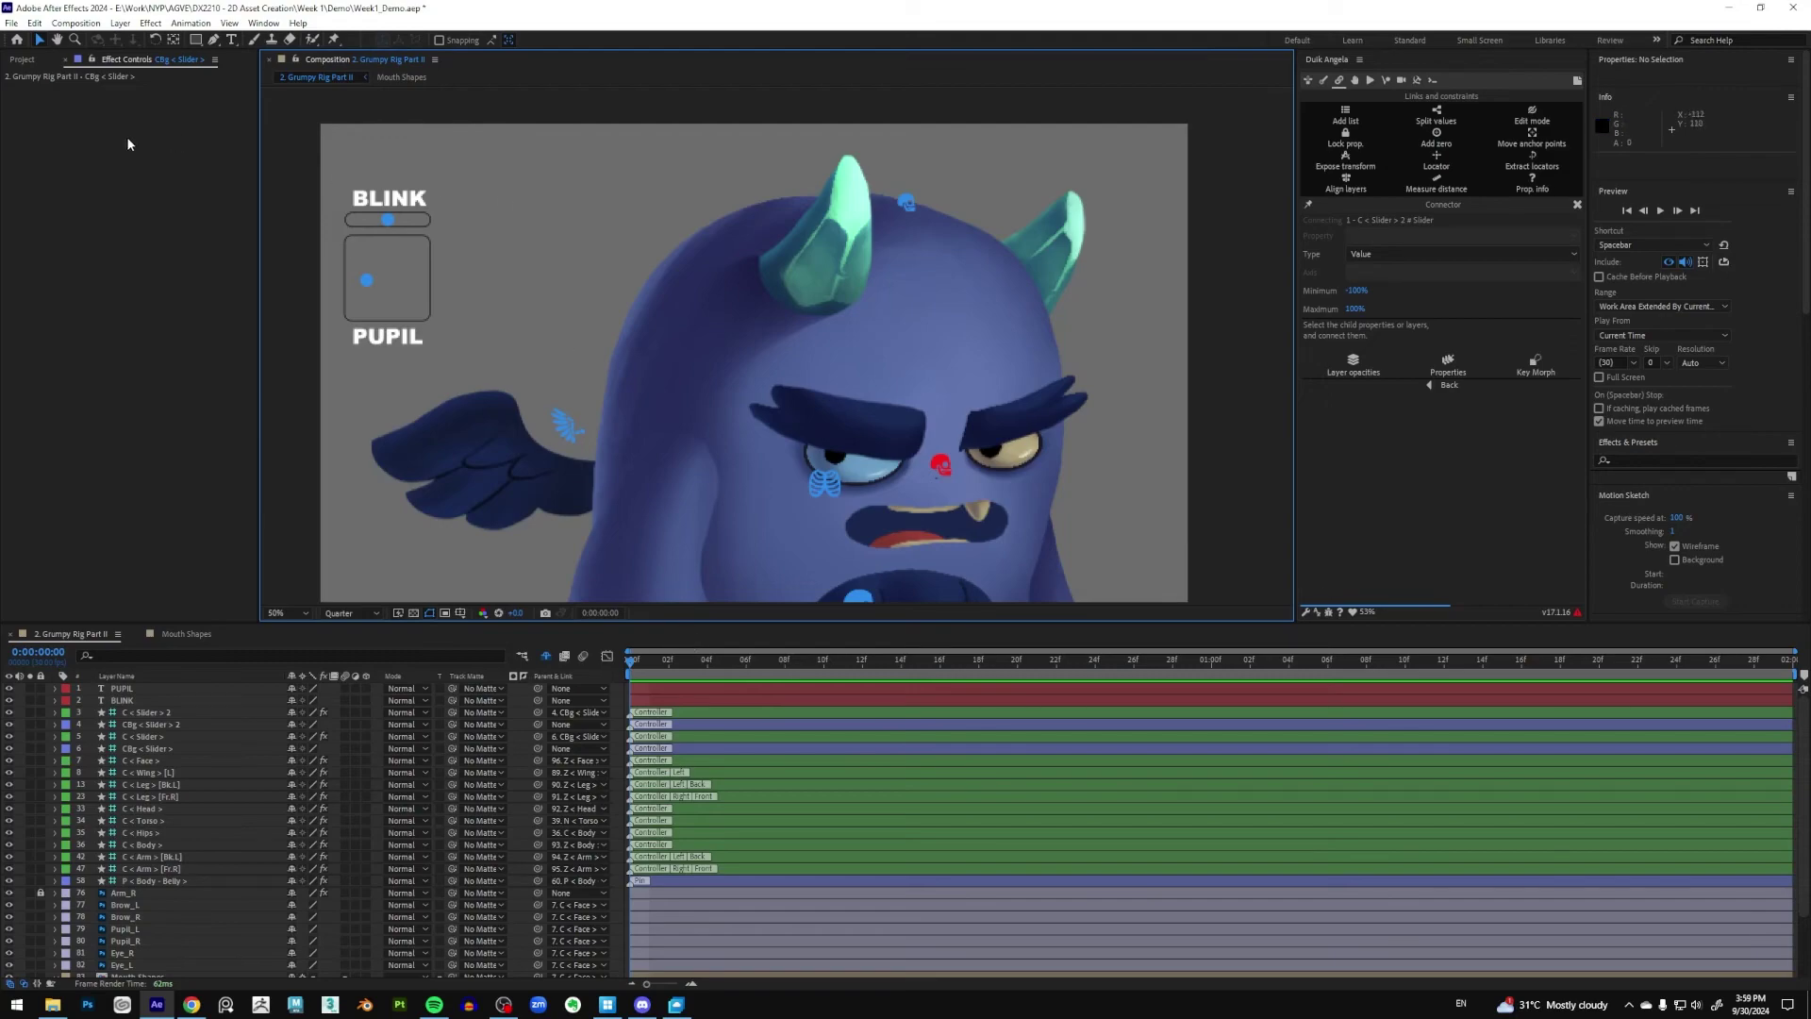
Show the GrumpyGuardian Layers footage names and create a text box beside the eye sliders with lines A E, C D G K N Q S T X Y Z, R
{"action": "left_click", "coordinate": [21, 61]}
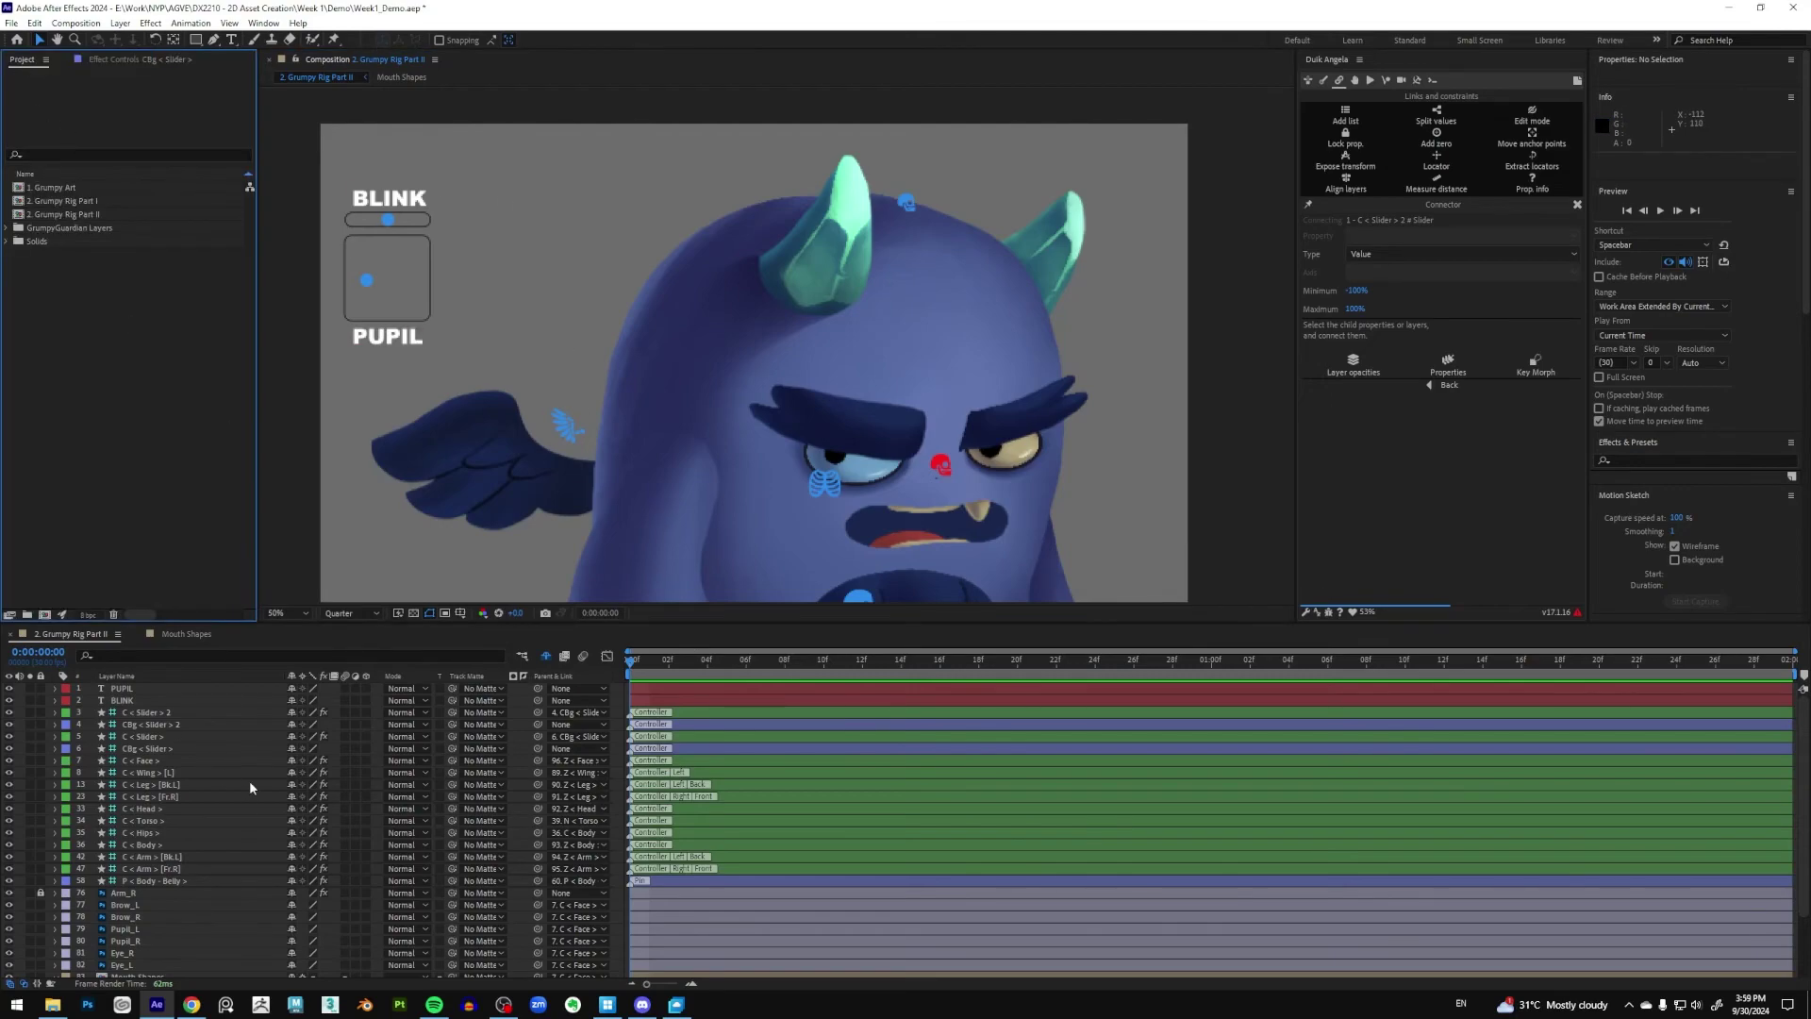
{"action": "left_click", "coordinate": [8, 230]}
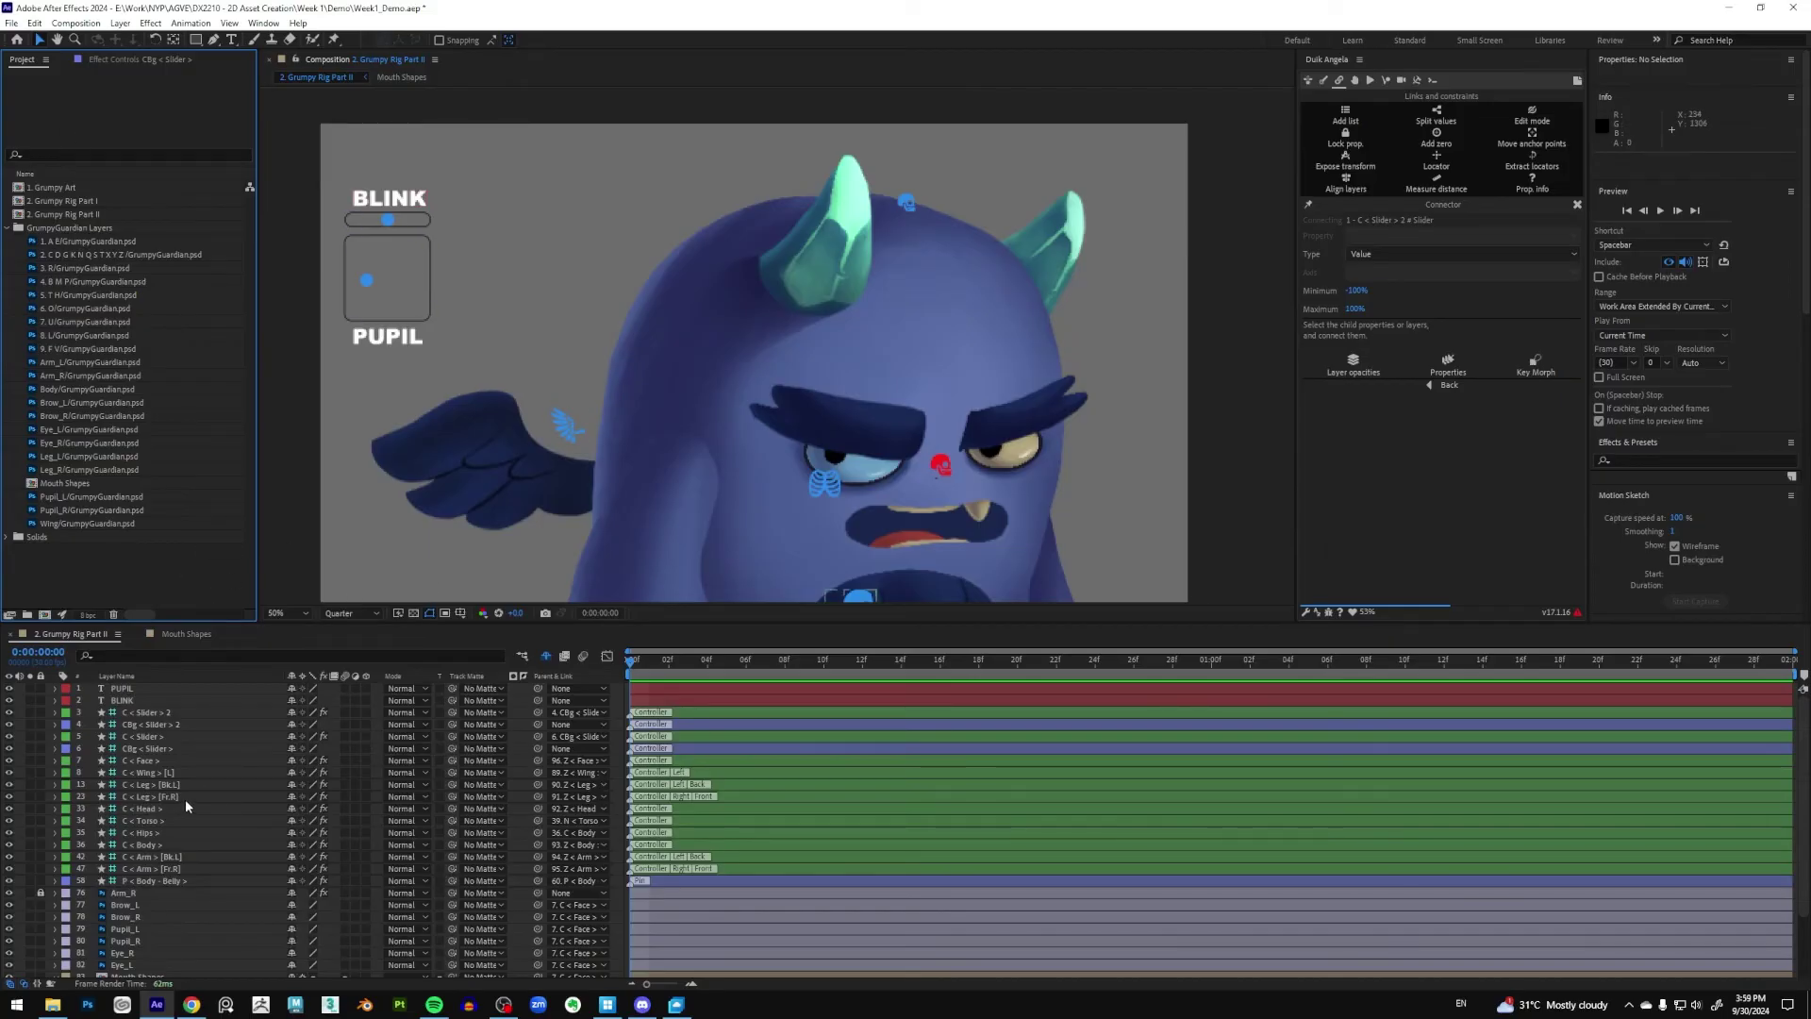
{"action": "left_click", "coordinate": [231, 40]}
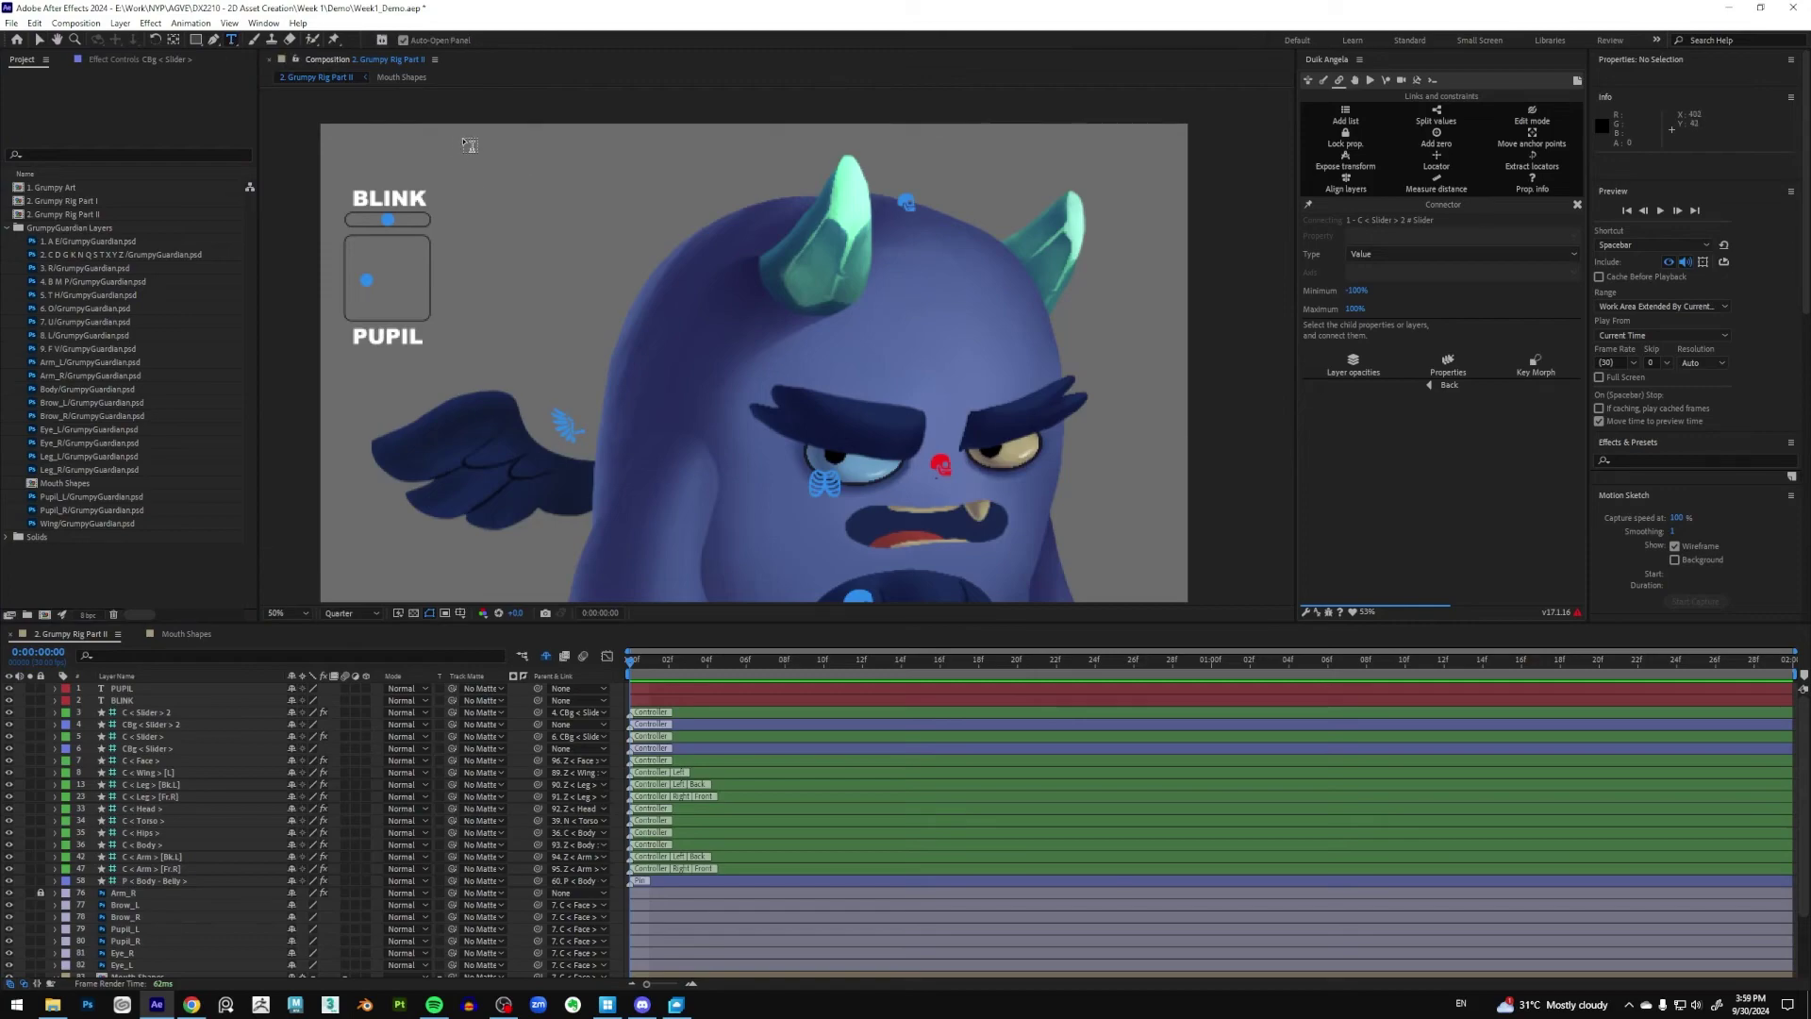
{"action": "left_click_drag", "start_coordinate": [463, 139], "coordinate": [712, 389]}
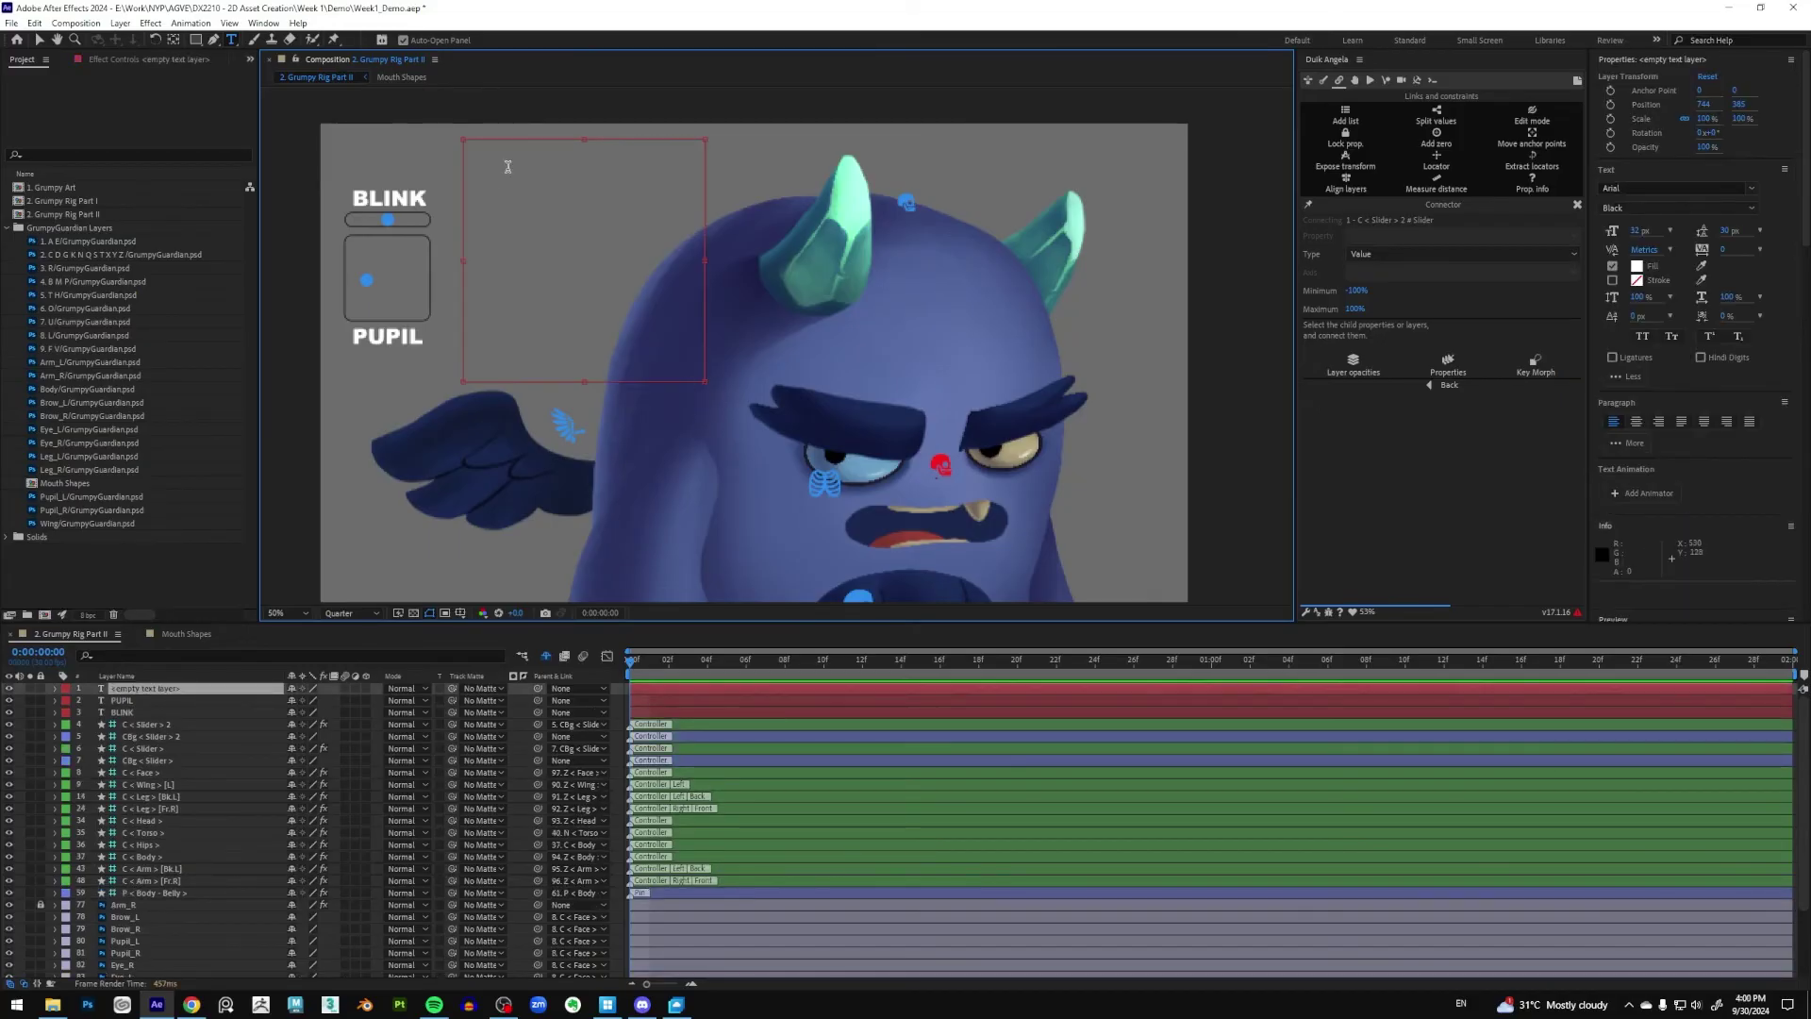
{"action": "type", "text": "A E"}
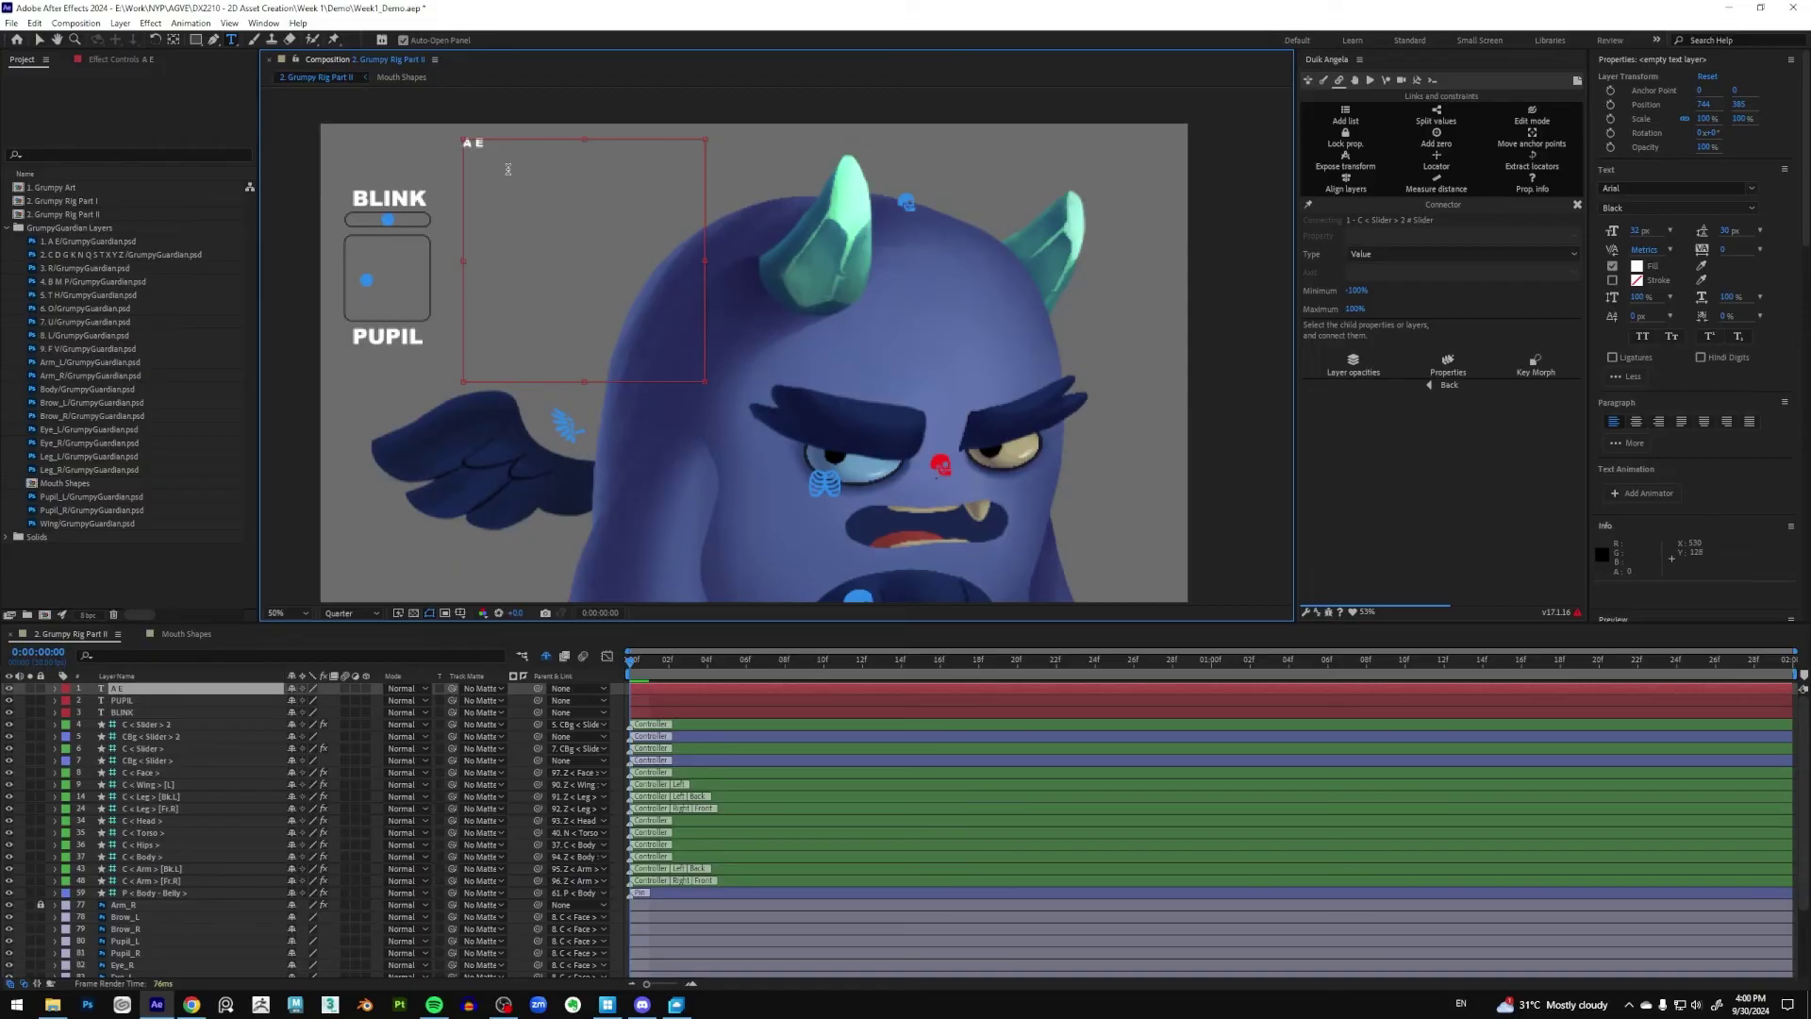
{"action": "type", "text": "C D G K N Q S T X Y Z"}
{"action": "key", "text": "Return"}
{"action": "type", "text": "R"}
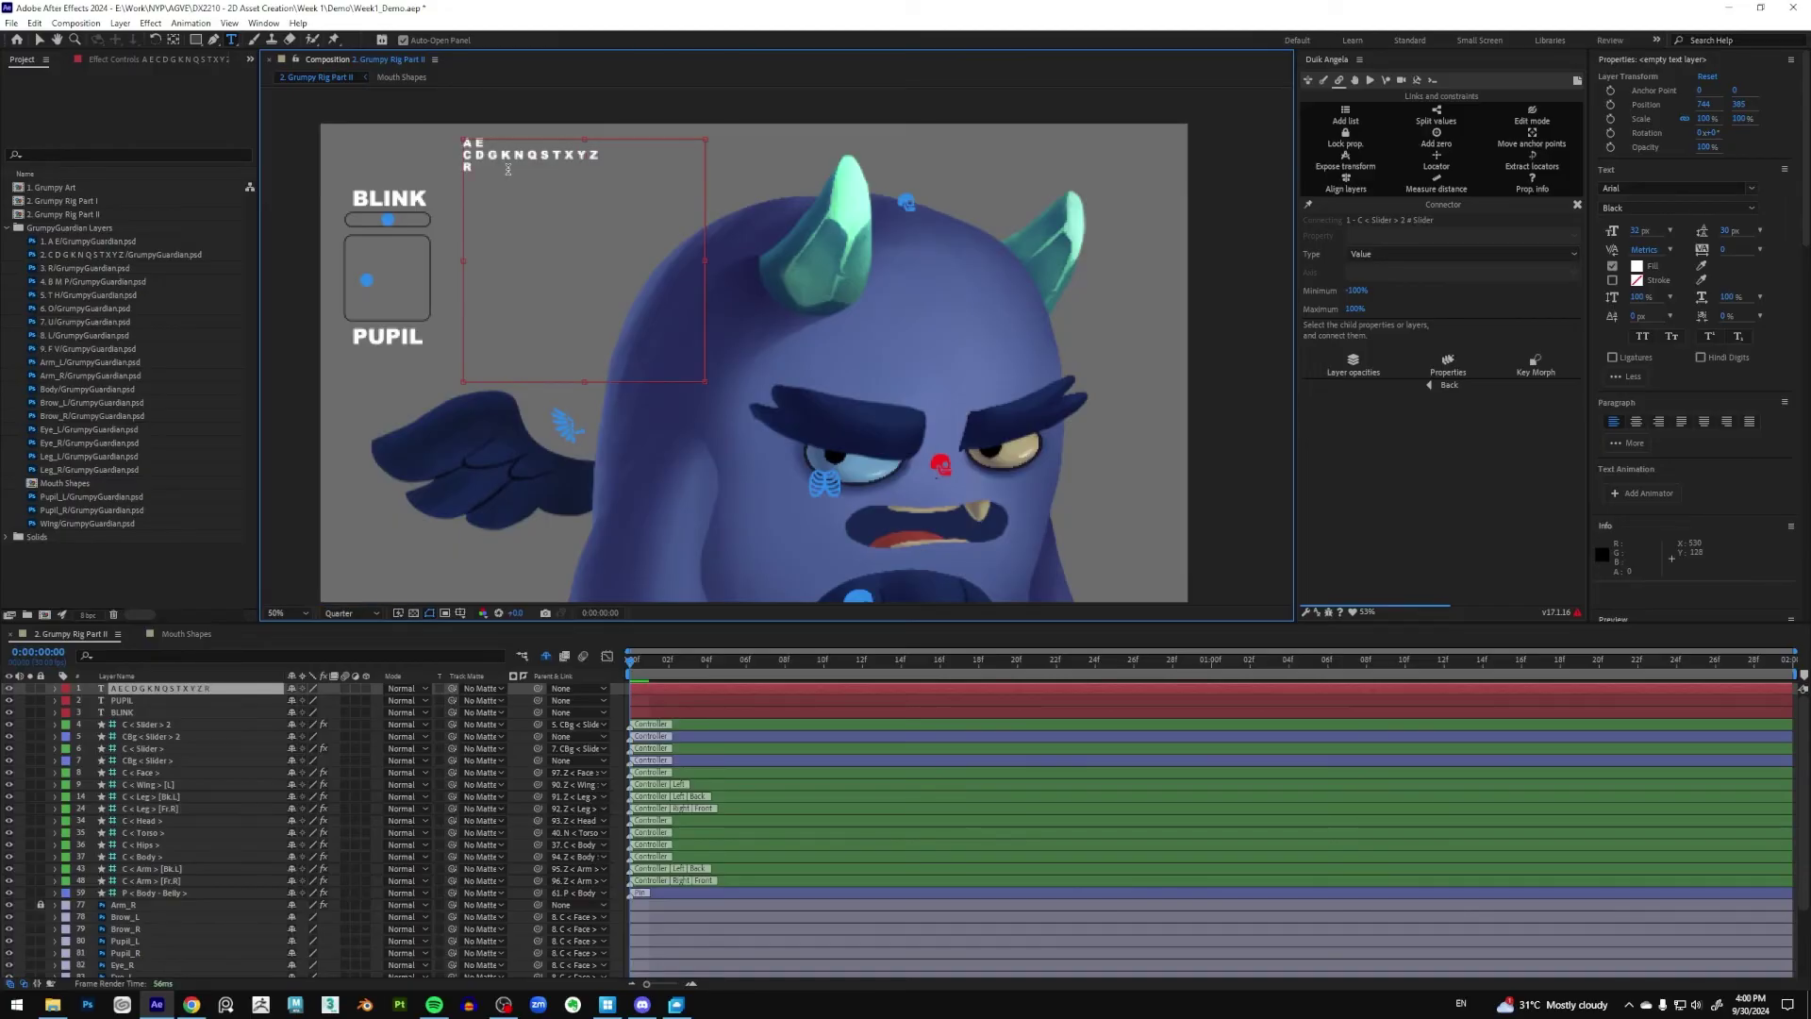
Continue the mouth shape letter list with separate lines for B M, T H, O, U, L and F V
{"action": "key", "text": "Return"}
{"action": "type", "text": "B M"}
{"action": "key", "text": "Return"}
{"action": "type", "text": "T H"}
{"action": "key", "text": "Return"}
{"action": "type", "text": "O"}
{"action": "key", "text": "Return"}
{"action": "type", "text": "U"}
{"action": "key", "text": "Return"}
{"action": "type", "text": "L"}
{"action": "key", "text": "Return"}
{"action": "type", "text": "F V"}
Set all the letter list text to a 72 px font size with Auto leading
{"action": "key", "text": "ctrl+a"}
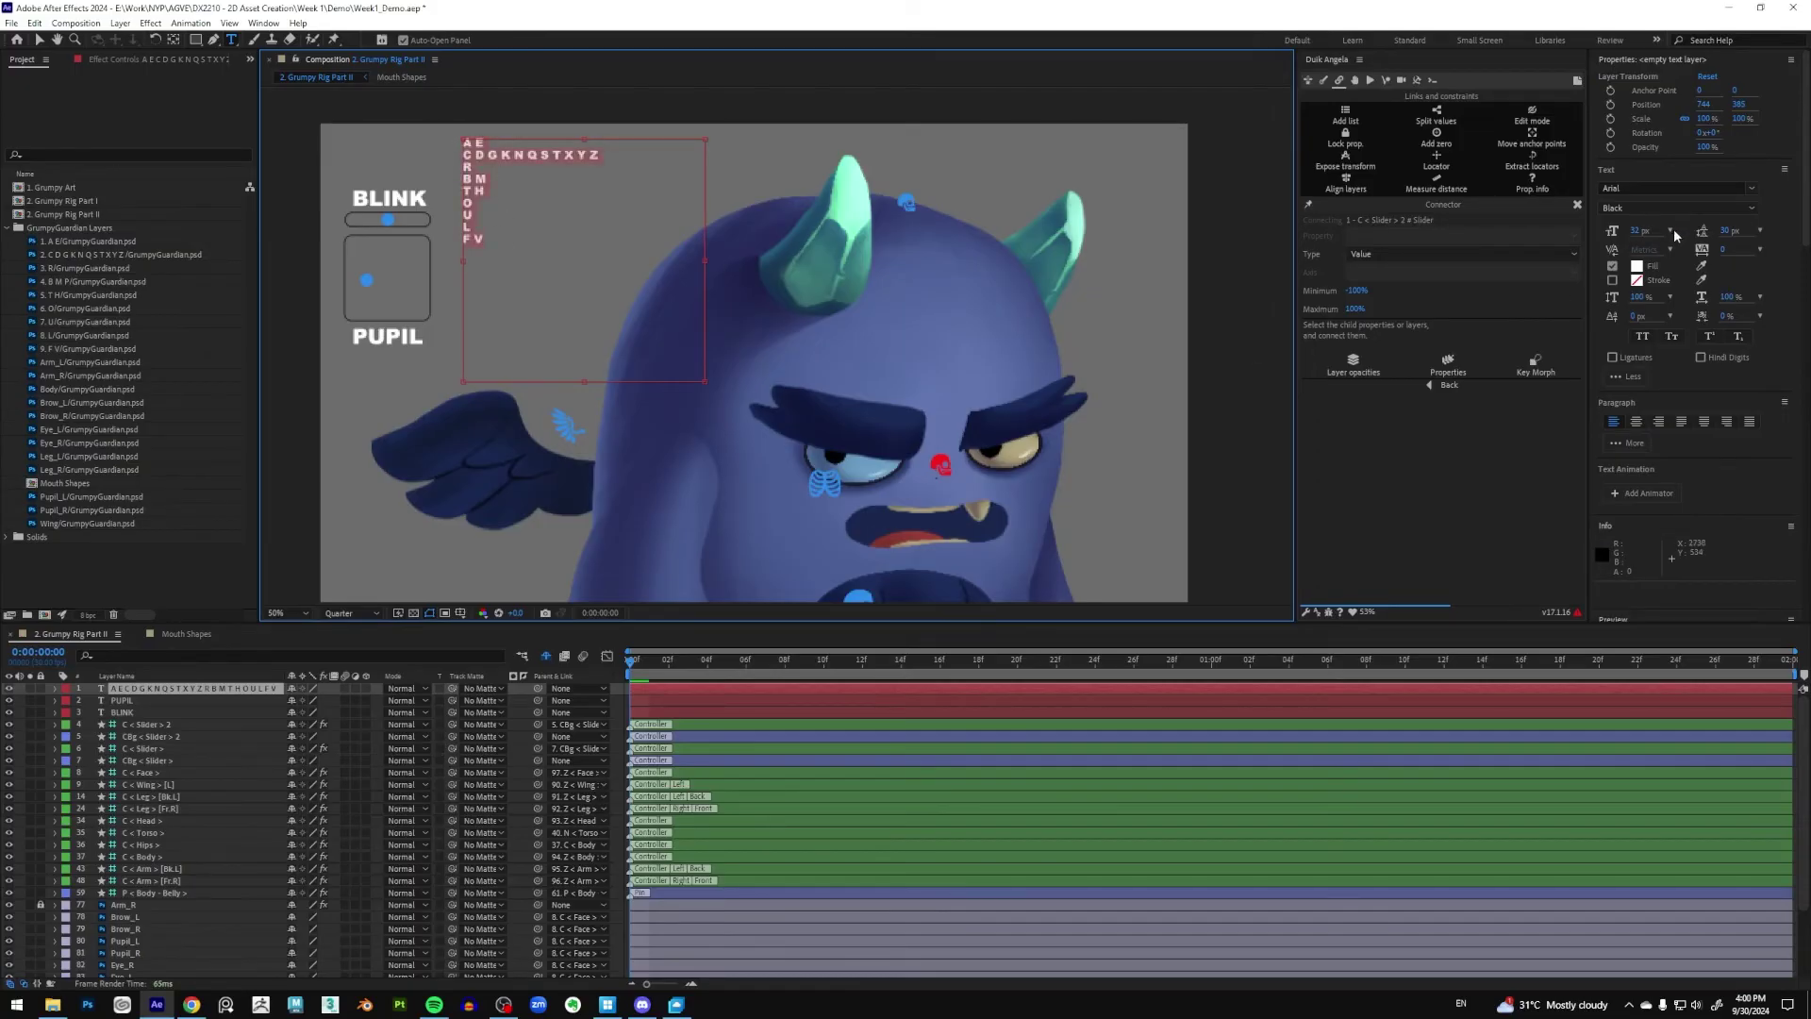
{"action": "left_click", "coordinate": [1671, 230]}
{"action": "left_click", "coordinate": [1700, 454]}
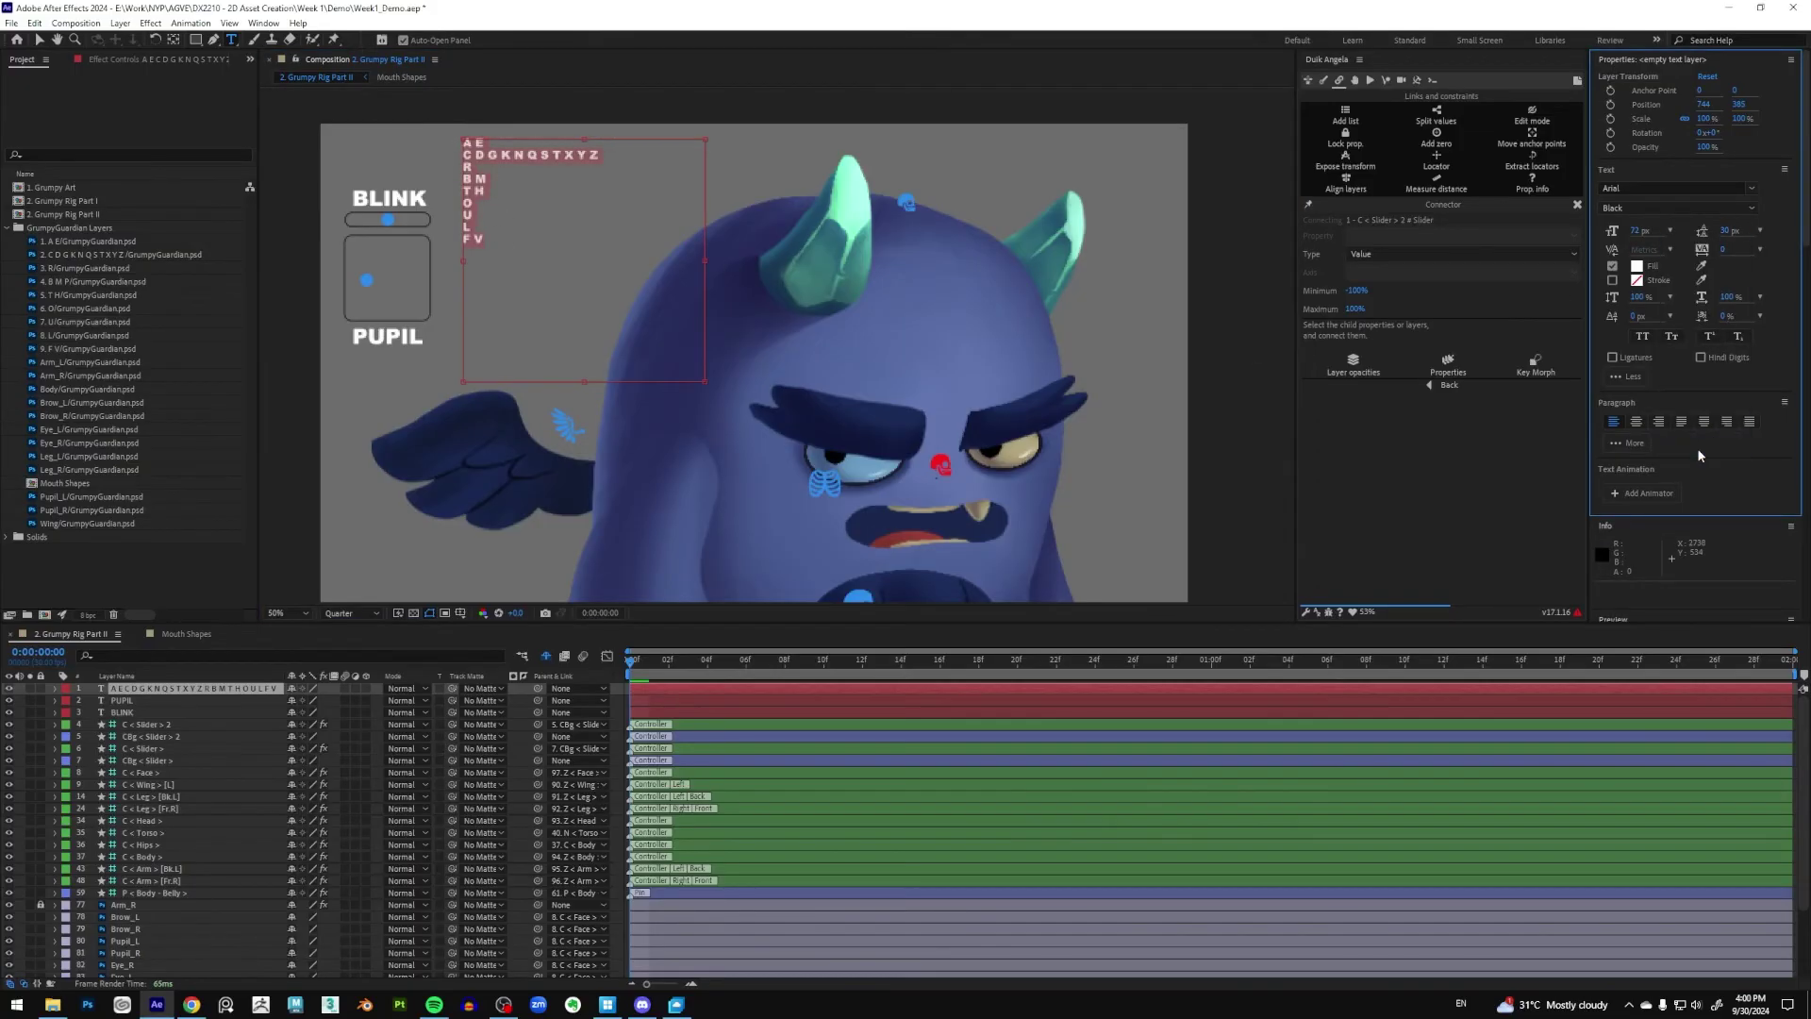
{"action": "left_click", "coordinate": [1760, 230]}
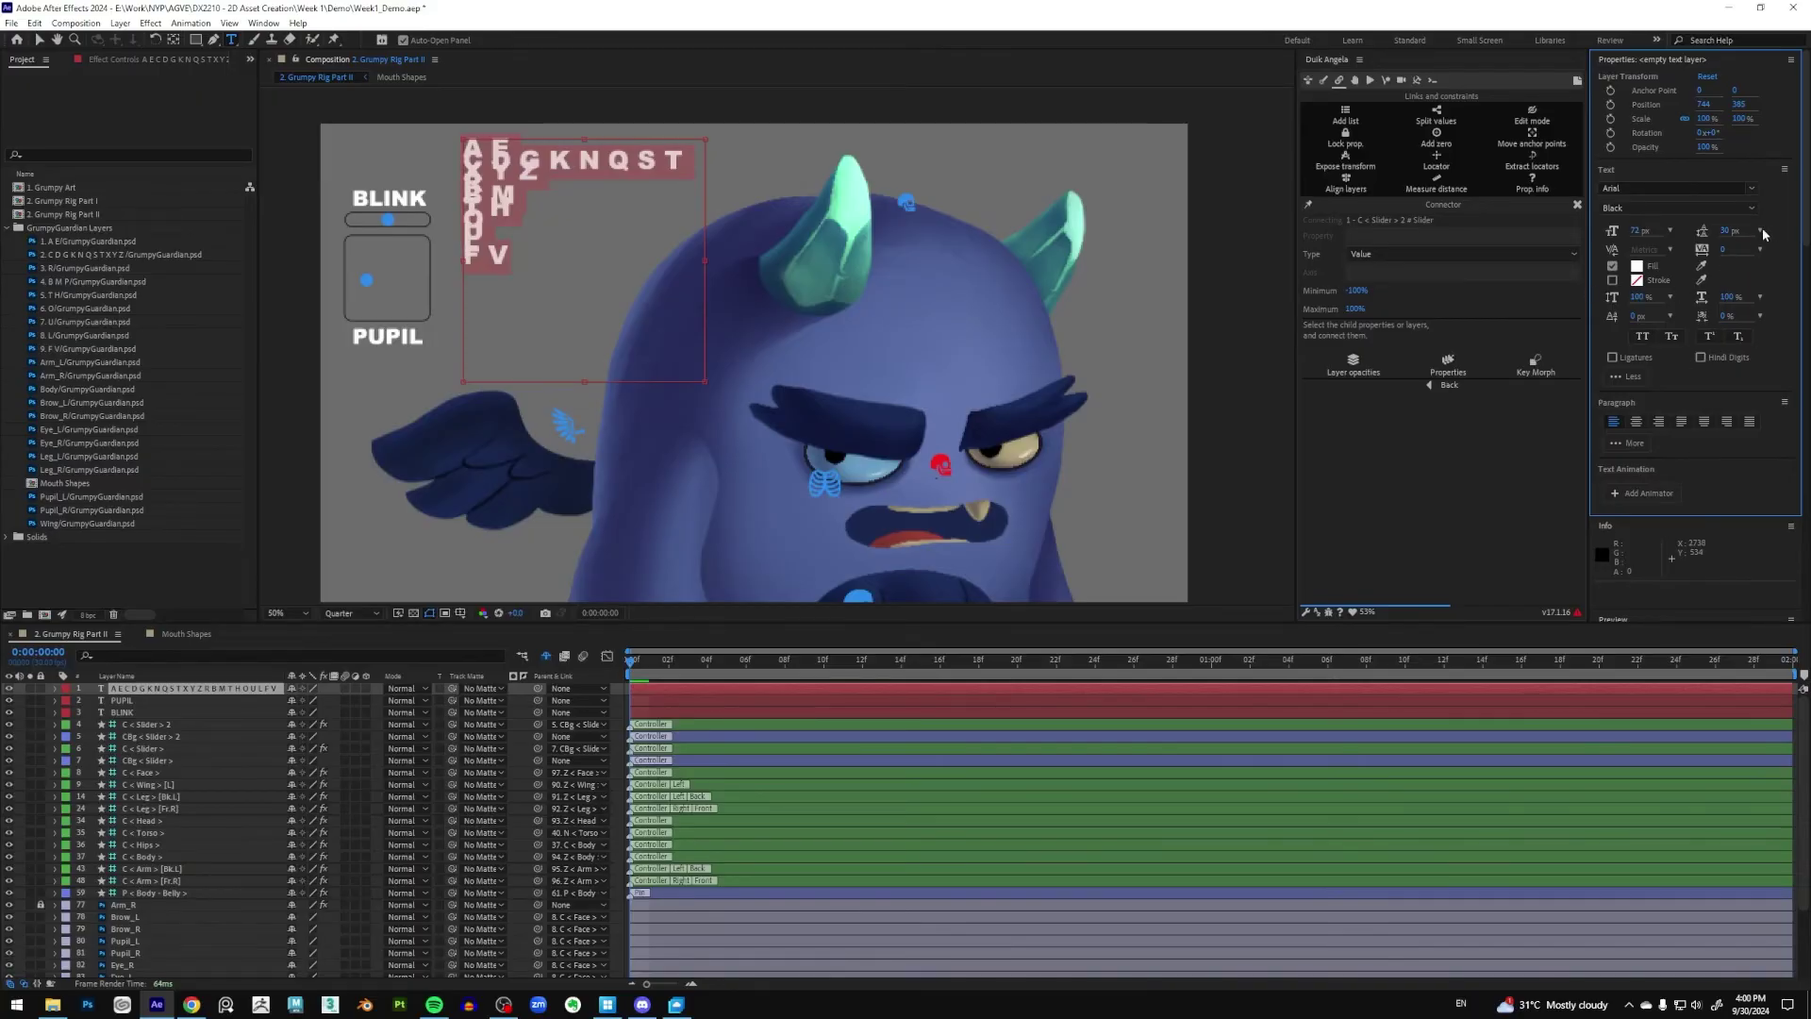
{"action": "left_click", "coordinate": [1736, 237]}
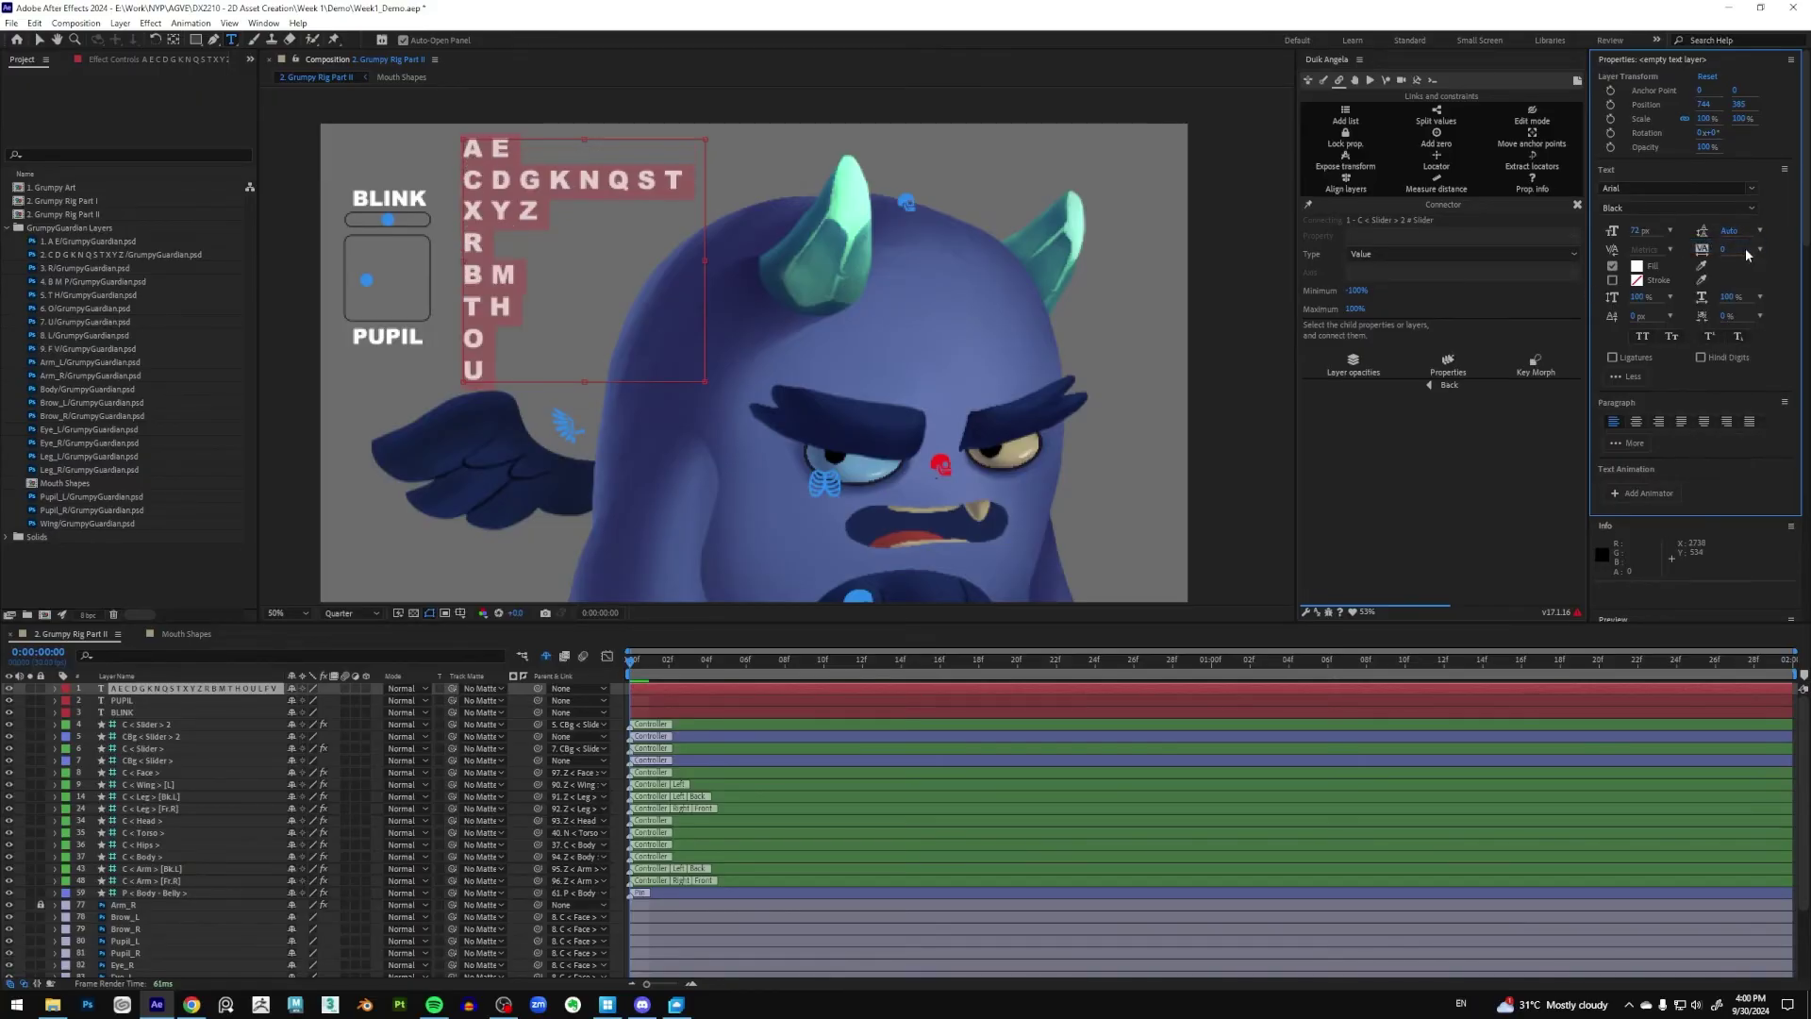
Shift the letter list slightly right to leave space beside the eye sliders, and deselect it
{"action": "left_click", "coordinate": [39, 40]}
{"action": "left_click_drag", "start_coordinate": [526, 184], "coordinate": [536, 180]}
{"action": "key", "text": "Caps_Lock"}
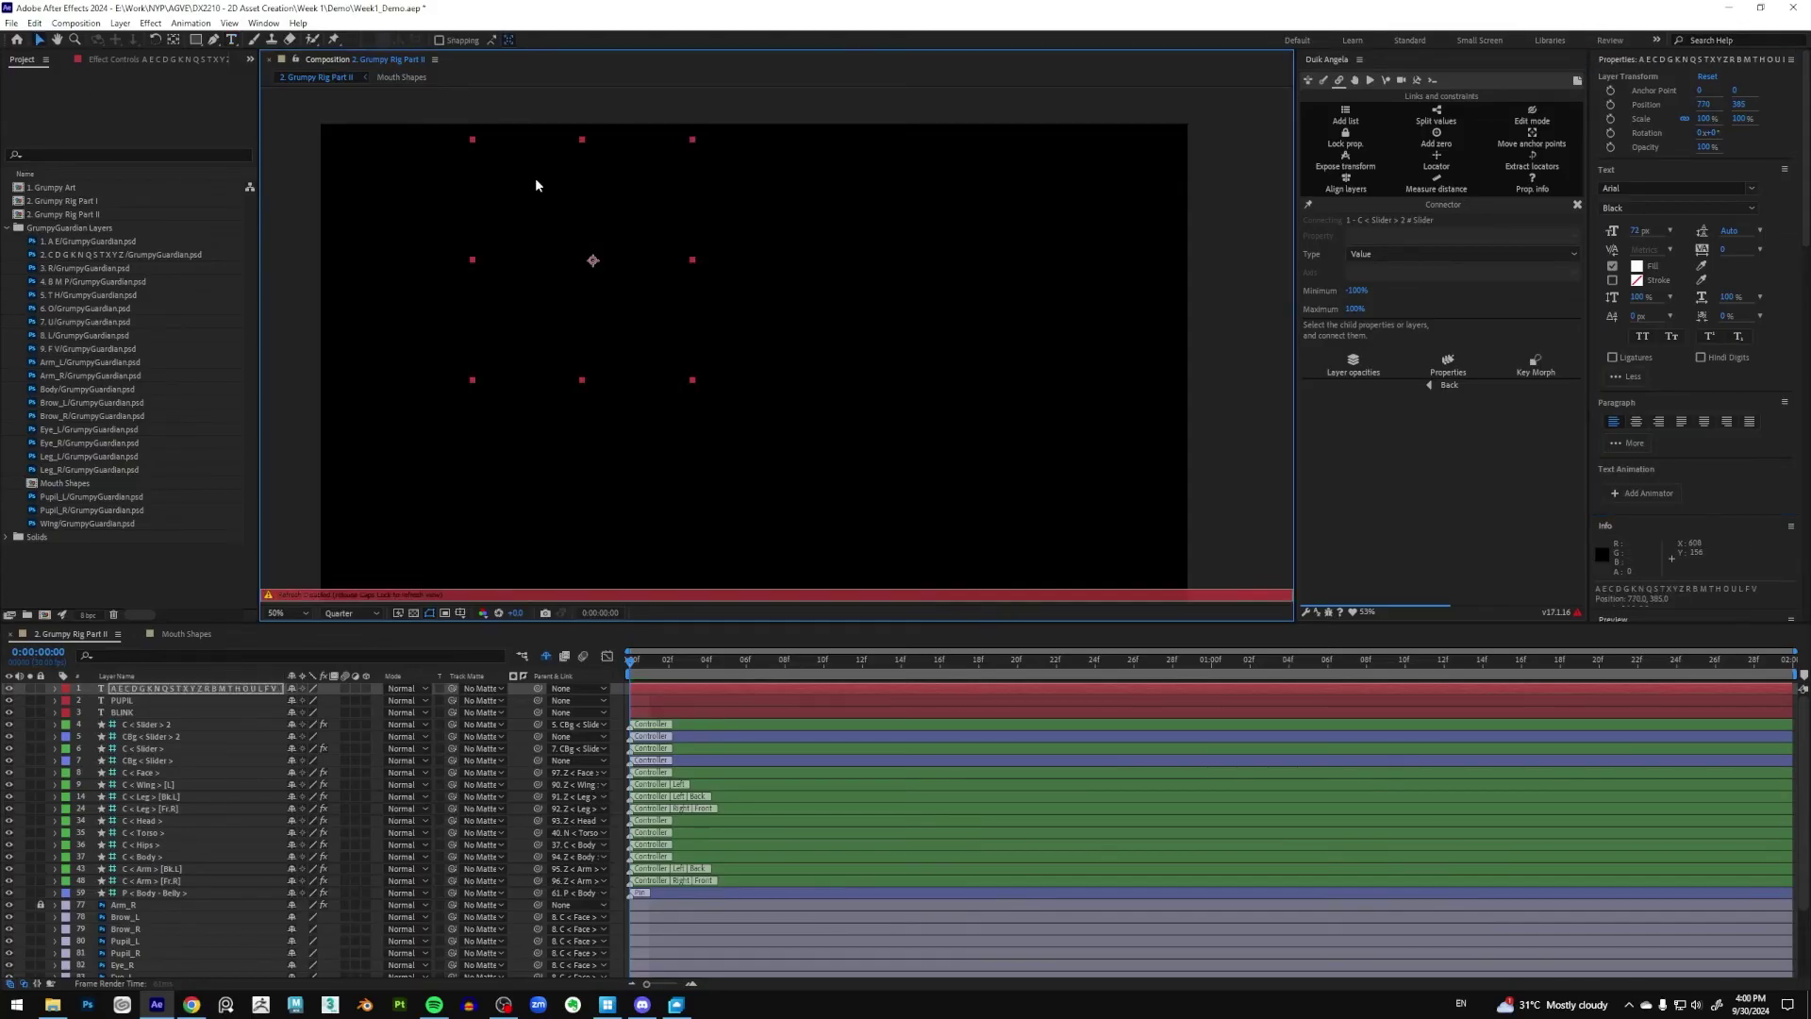
{"action": "key", "text": "Caps_Lock"}
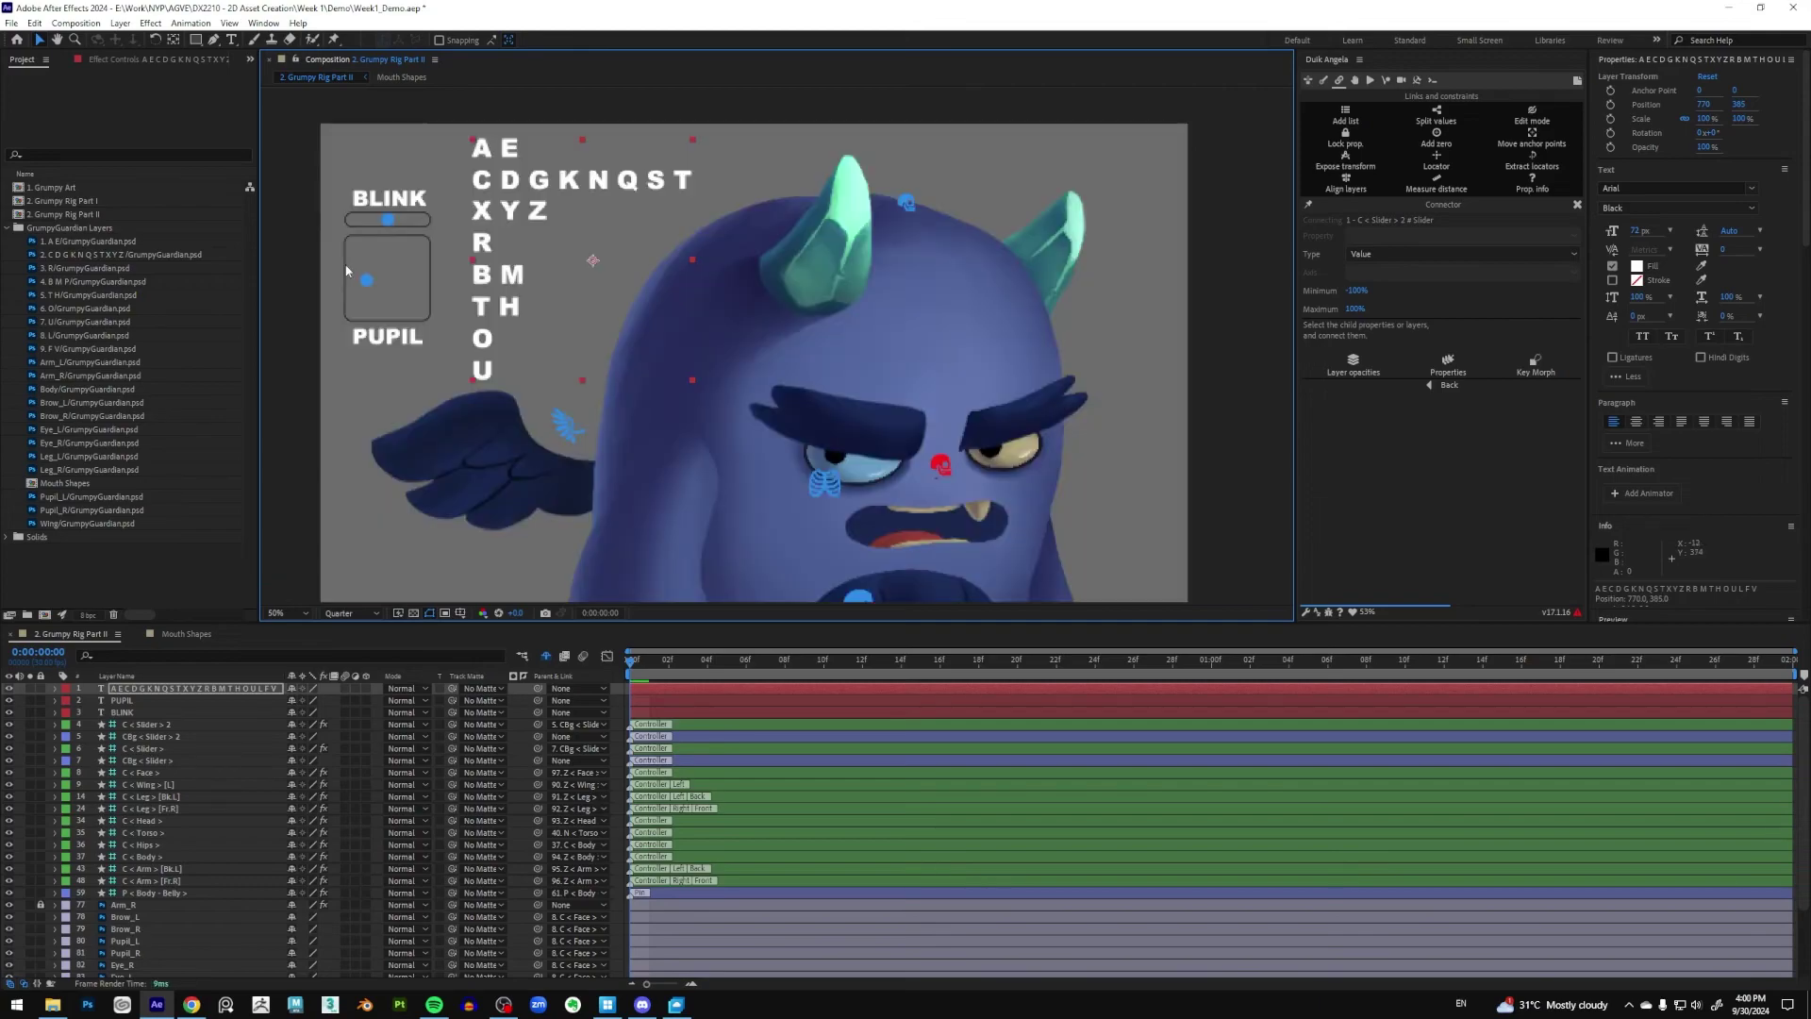
{"action": "mouse_move", "coordinate": [543, 189]}
{"action": "left_mouse_down"}
{"action": "mouse_move", "coordinate": [580, 194]}
{"action": "mouse_move", "coordinate": [561, 187]}
{"action": "left_mouse_up"}
{"action": "left_click", "coordinate": [270, 257]}
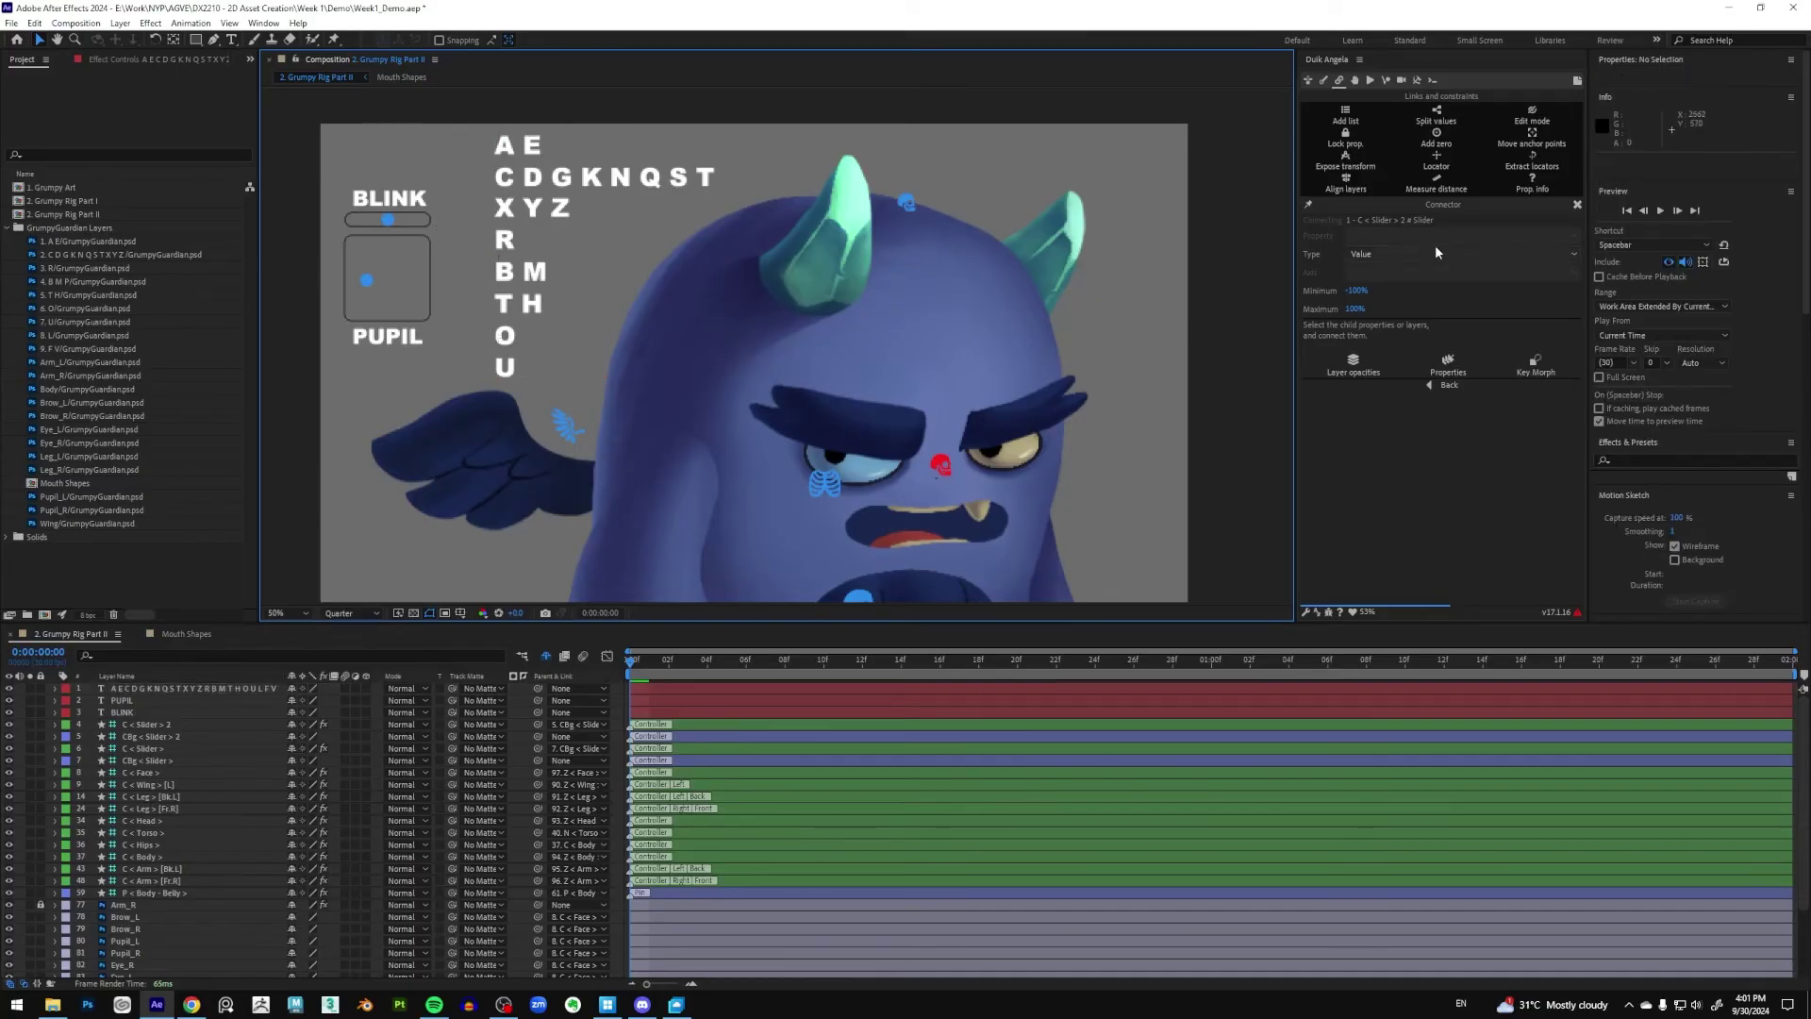
Create a new Duik Connector slider and move its background layer between the eye sliders and the letter list
{"action": "left_click", "coordinate": [1574, 203]}
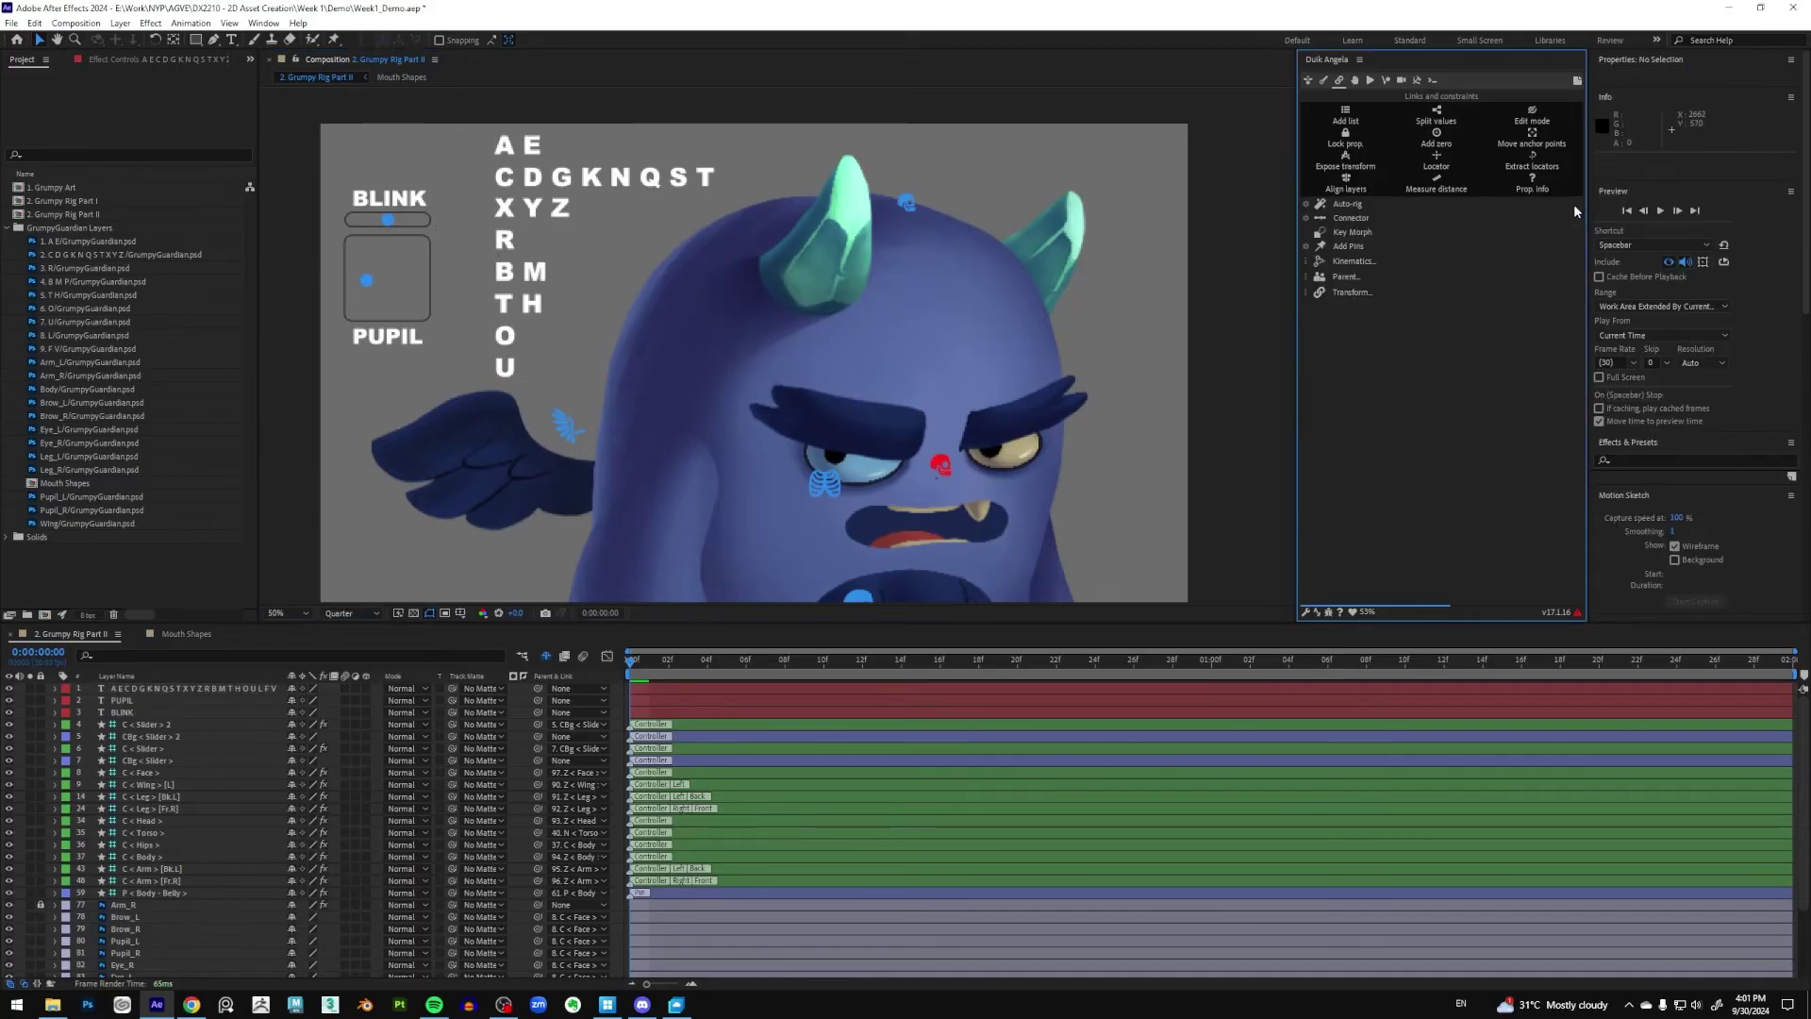
{"action": "left_click", "coordinate": [1305, 220]}
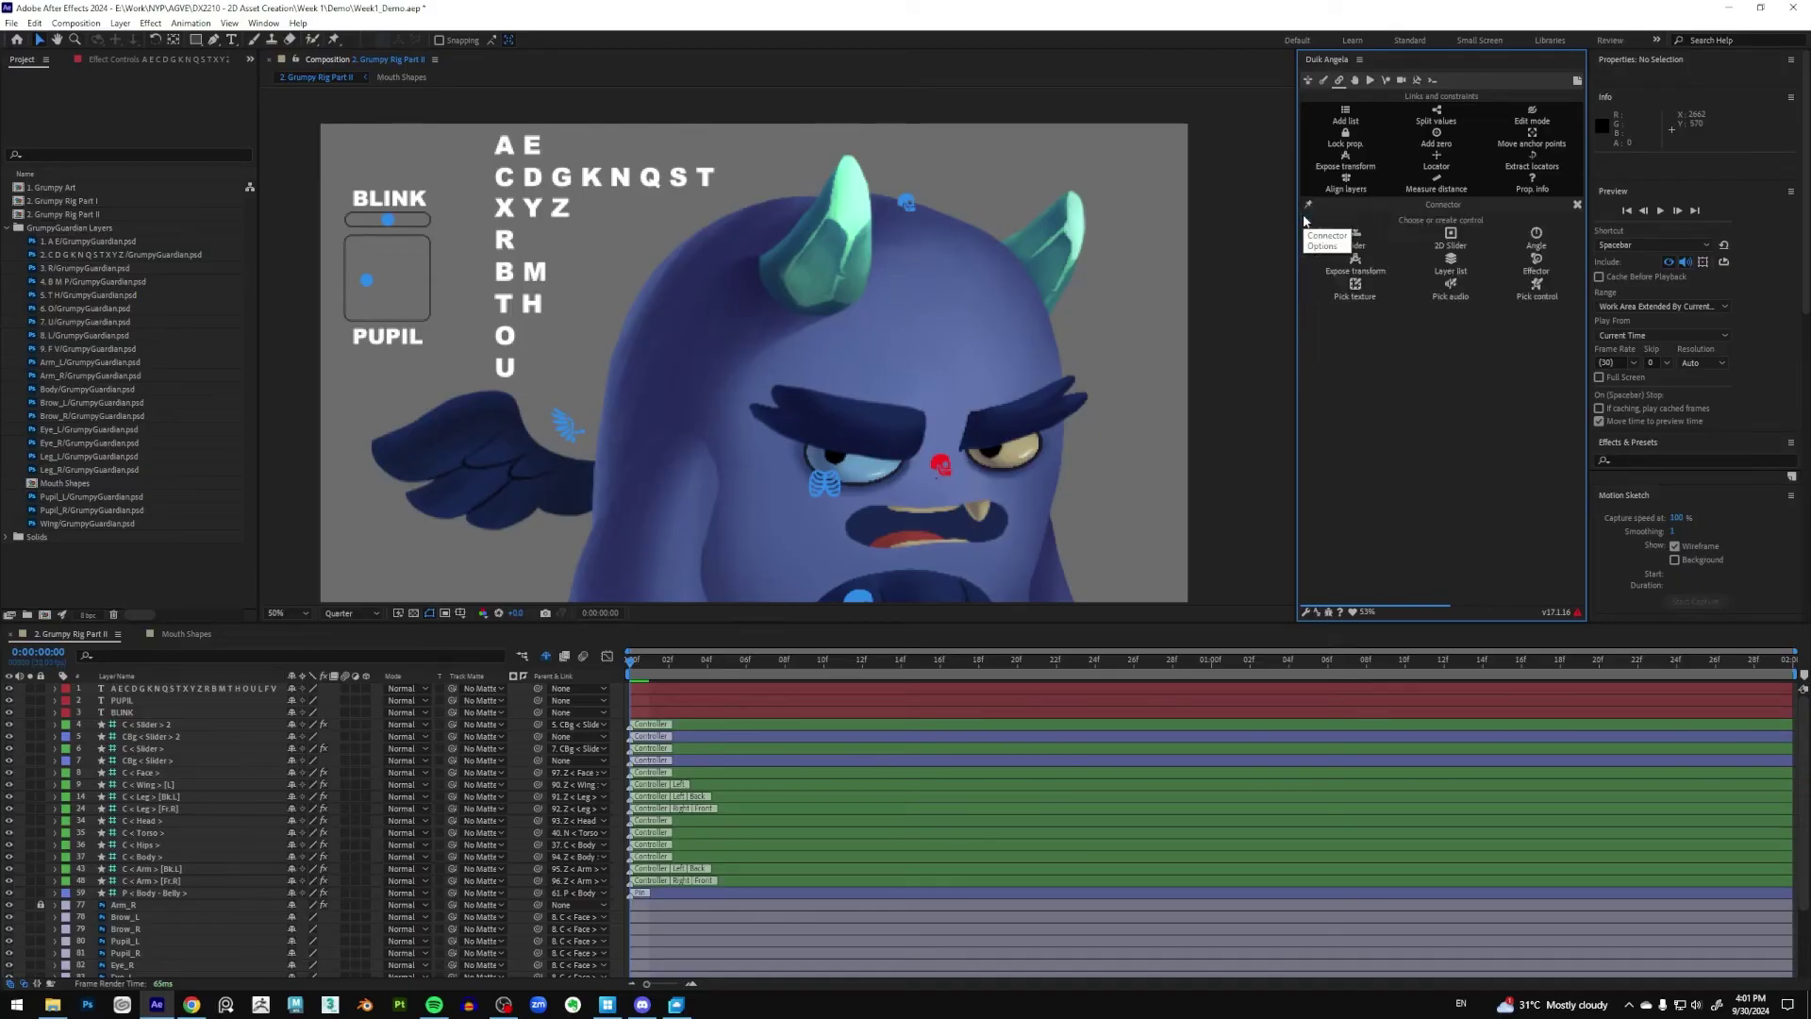
{"action": "left_click", "coordinate": [1354, 233]}
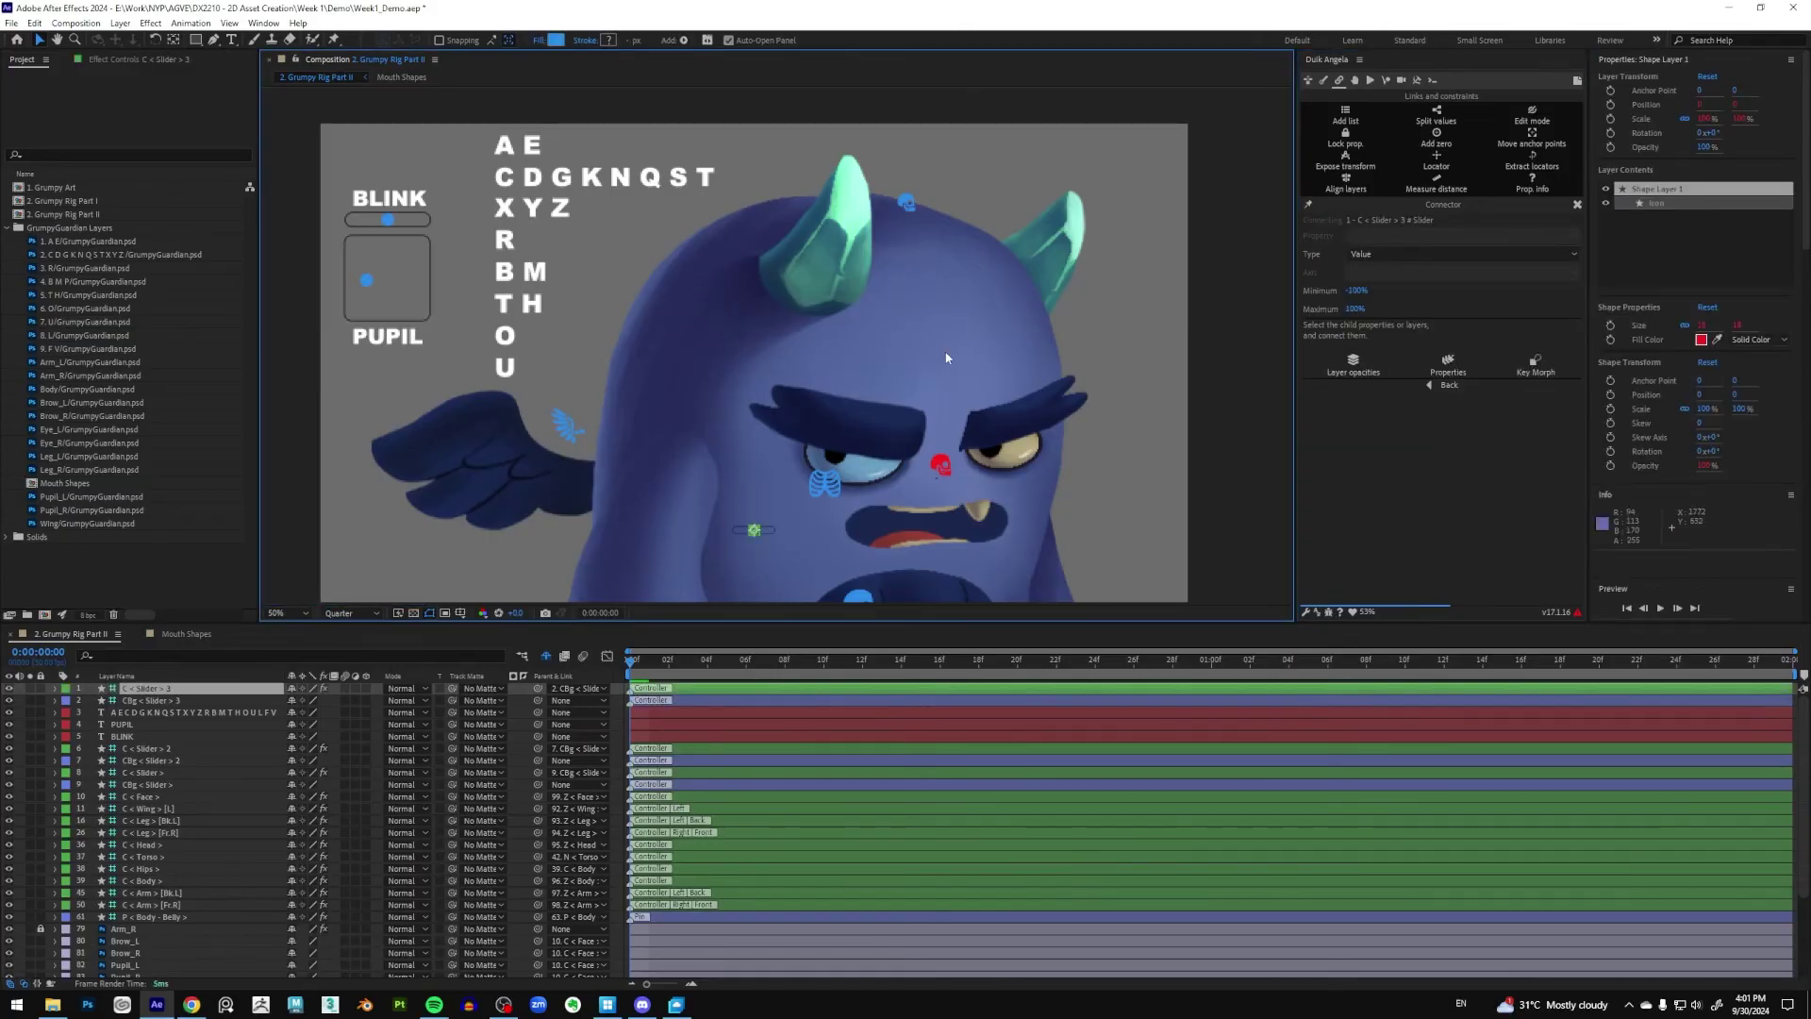
{"action": "left_click", "coordinate": [166, 704]}
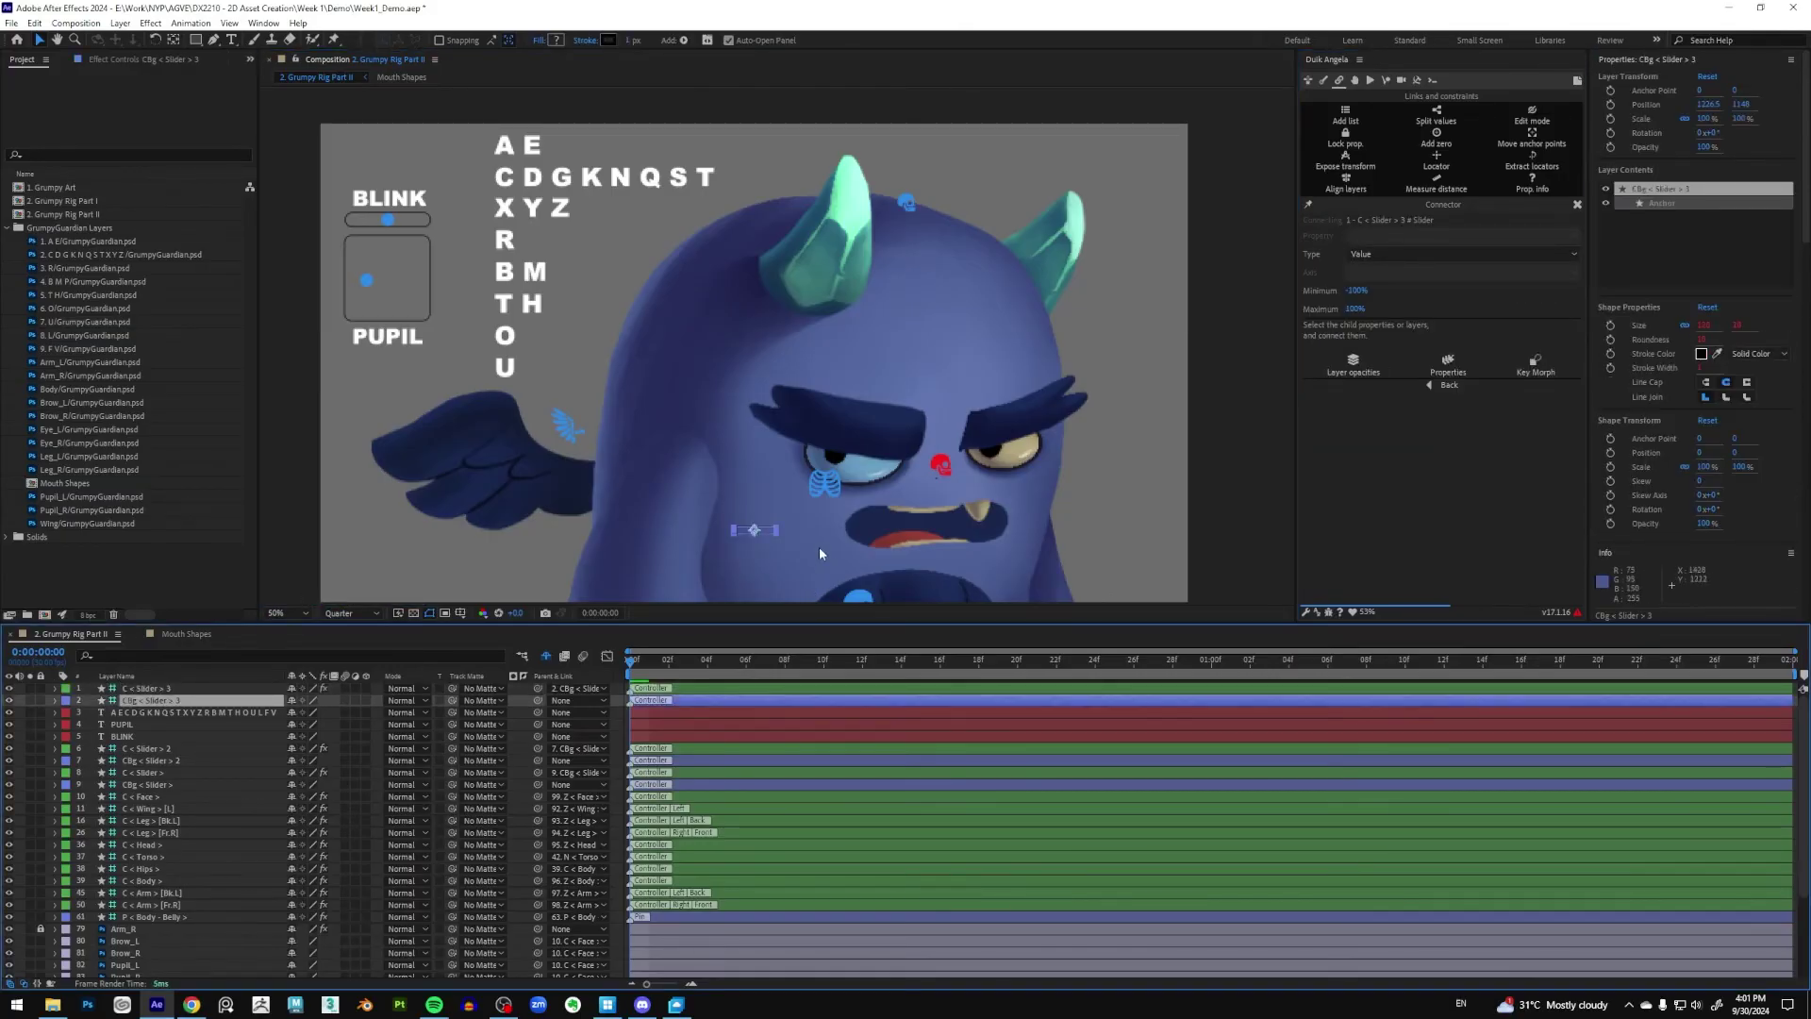
{"action": "left_click_drag", "start_coordinate": [754, 526], "coordinate": [477, 285]}
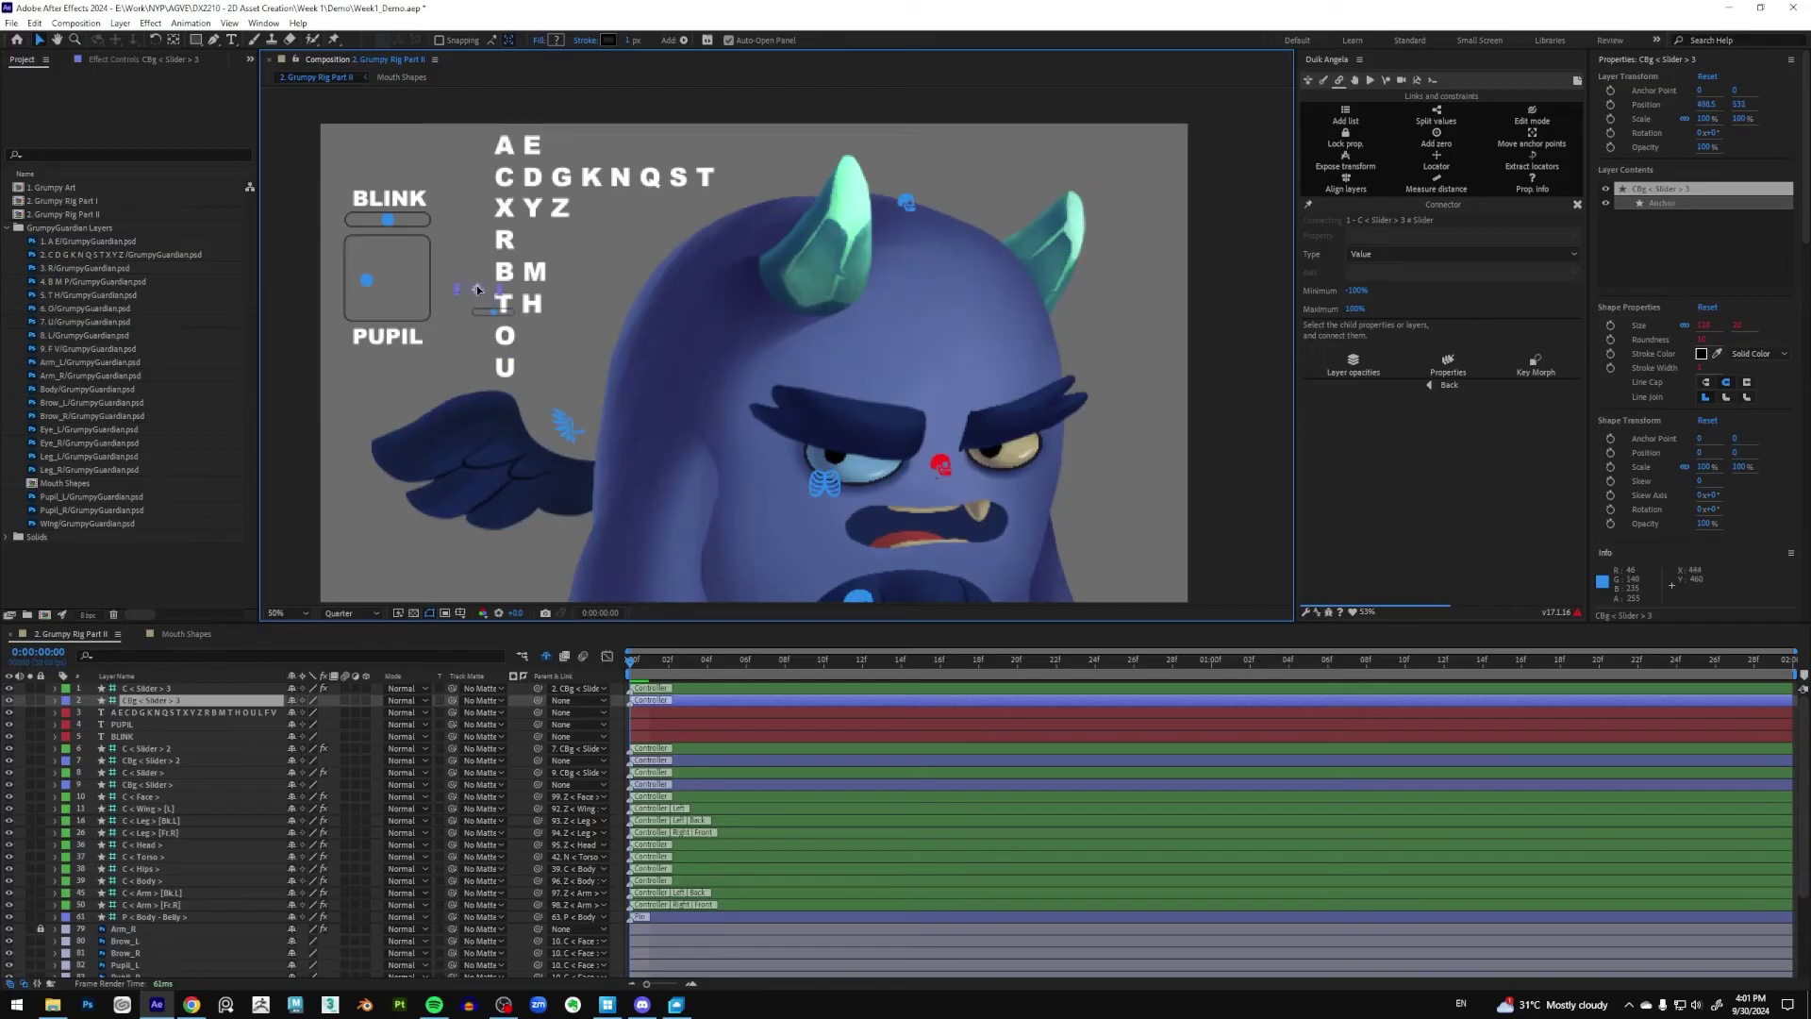
{"action": "key", "text": "period"}
{"action": "key", "text": "comma"}
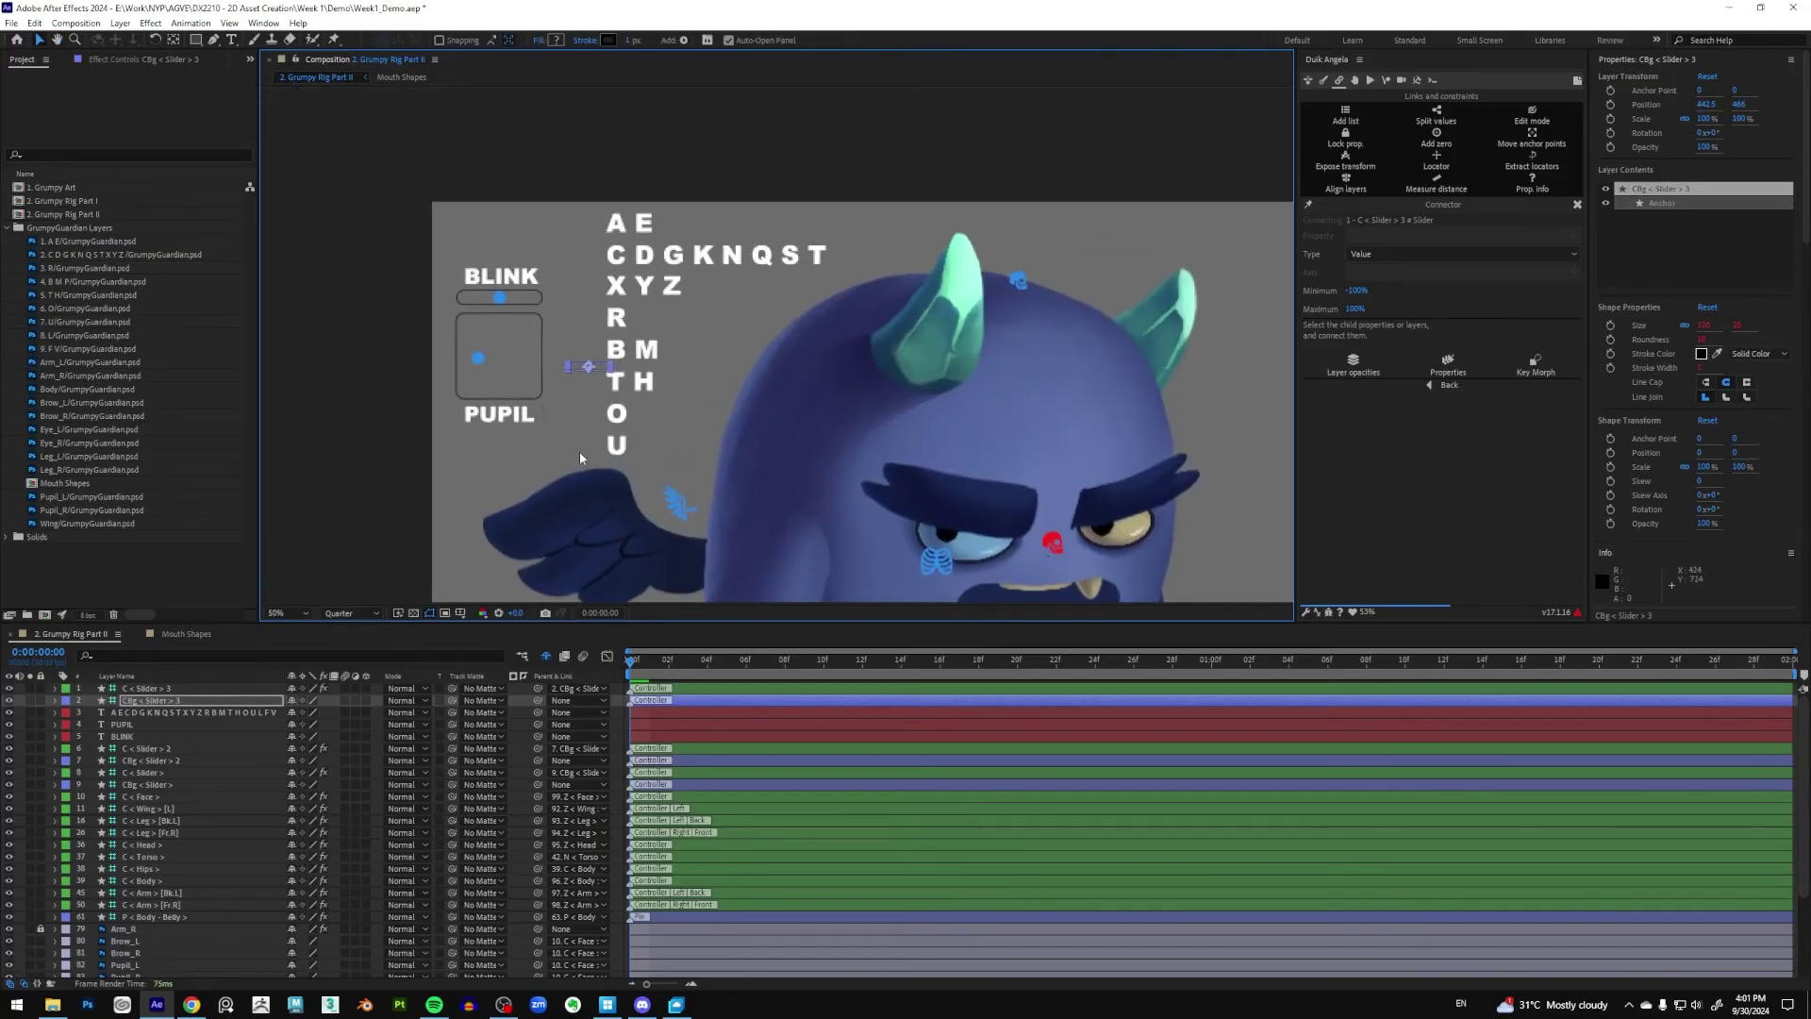
Rotate the new slider's background layer 90° so that the slider stands vertically
{"action": "key", "text": "r"}
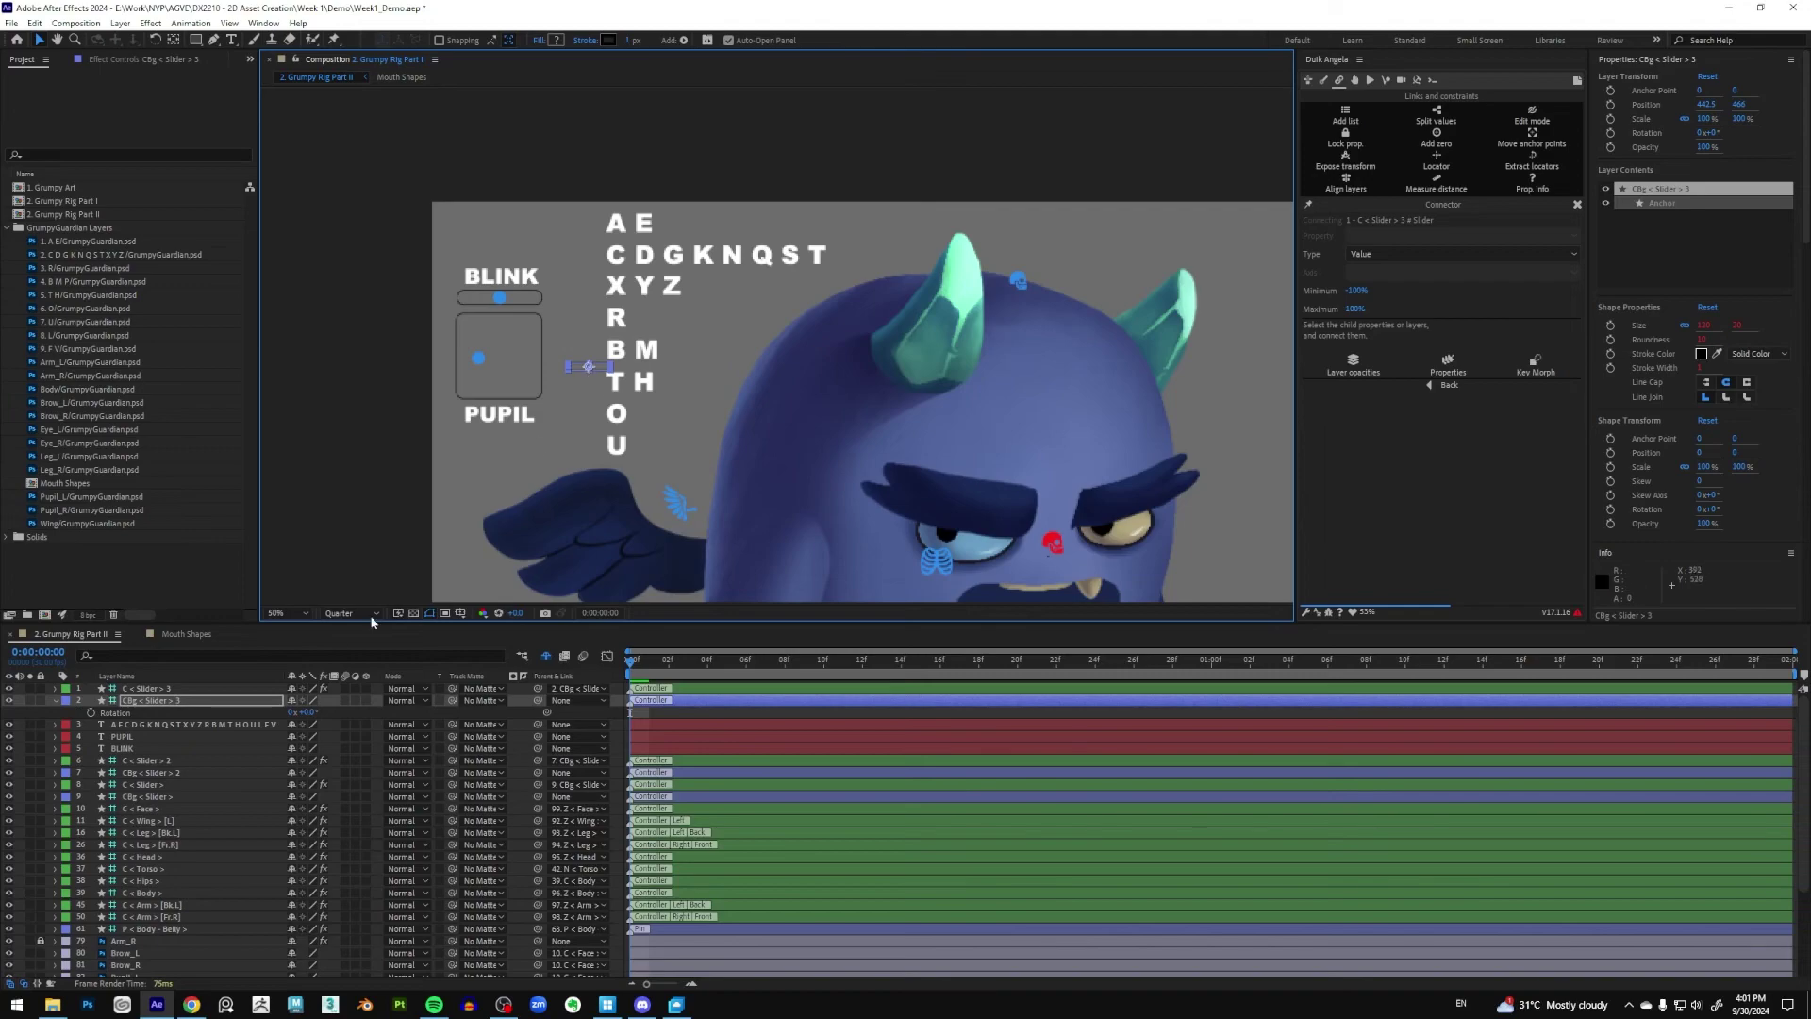
{"action": "left_click", "coordinate": [311, 713]}
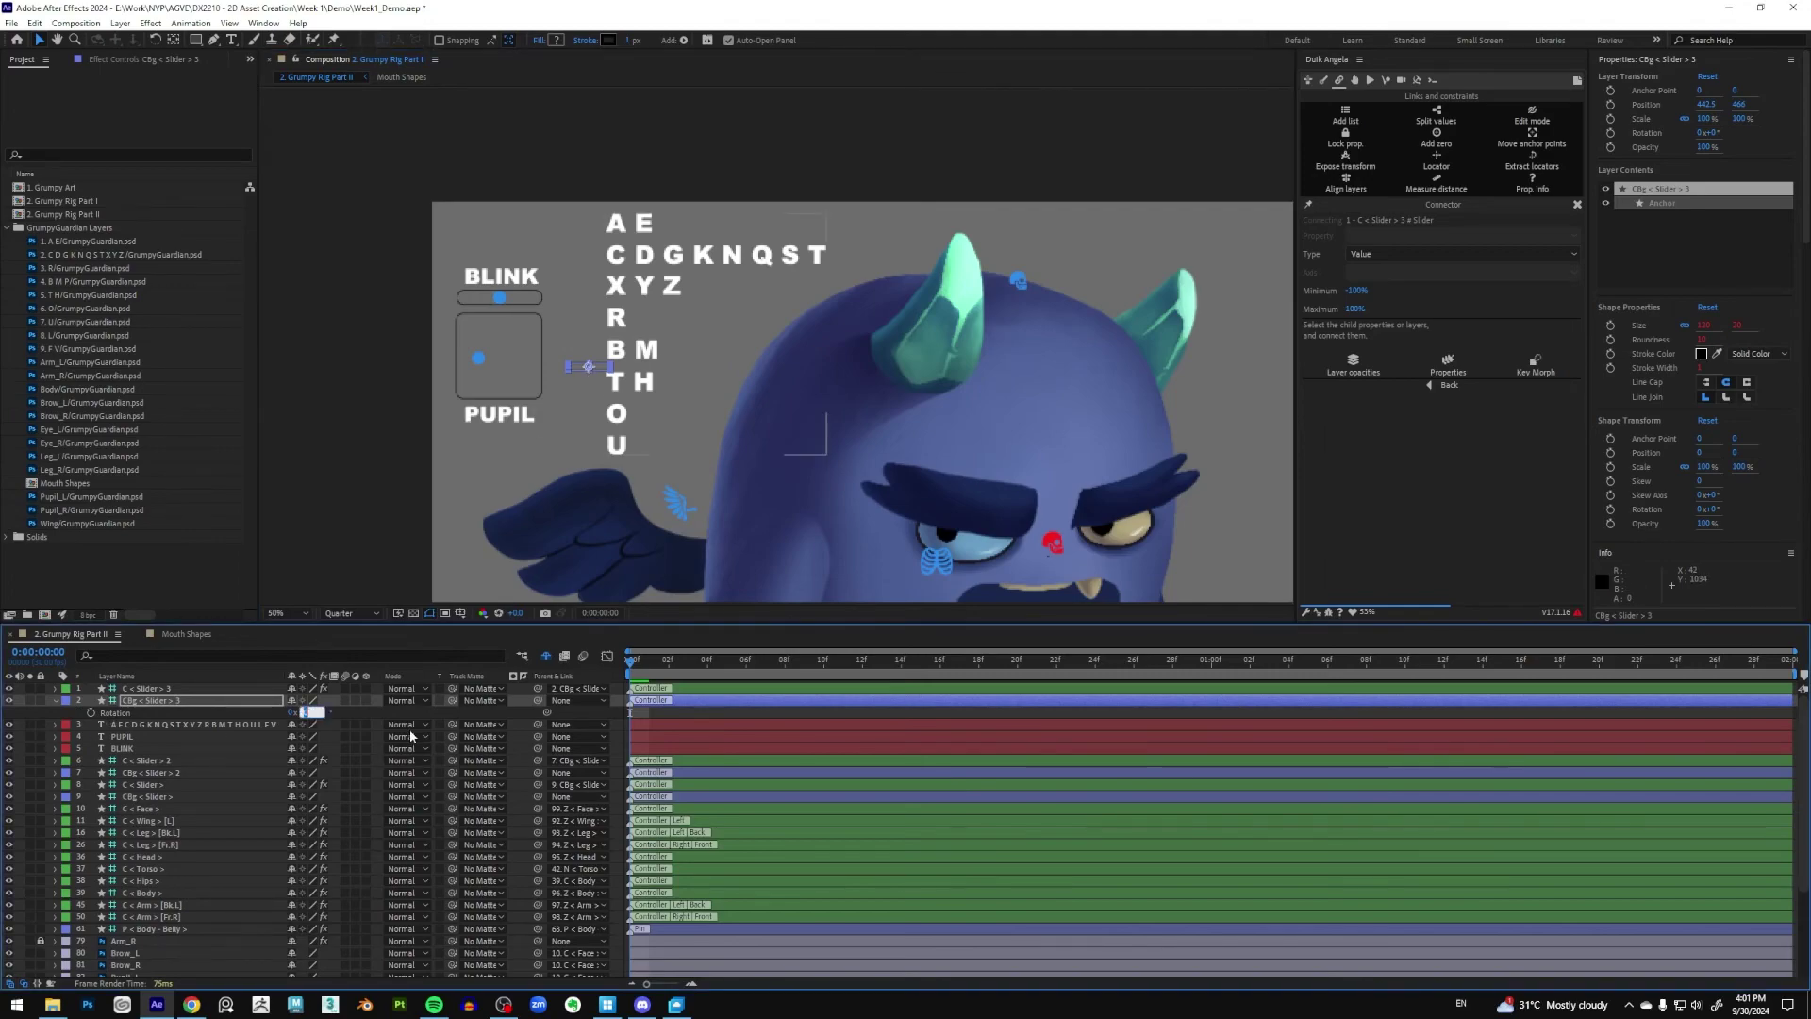
{"action": "key", "text": "Return"}
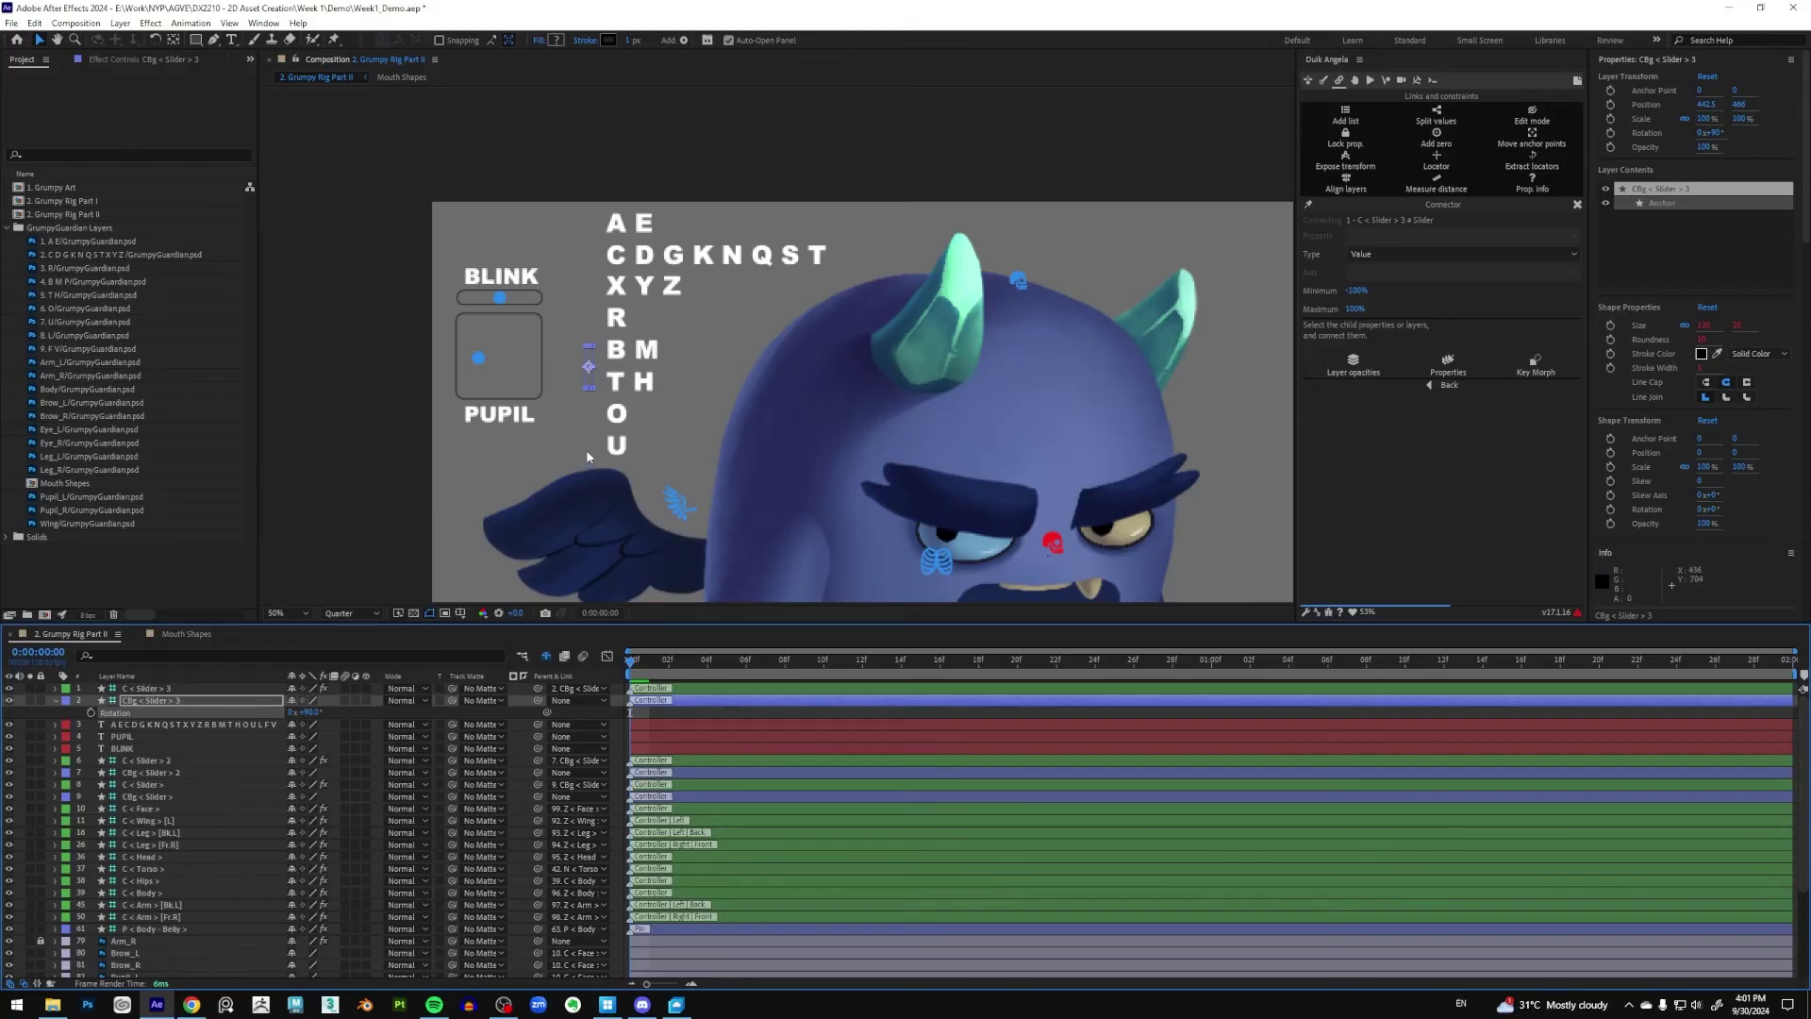
Scale the vertical slider's background layer to 576% and reposition it alongside the letter list
{"action": "left_click", "coordinate": [177, 699]}
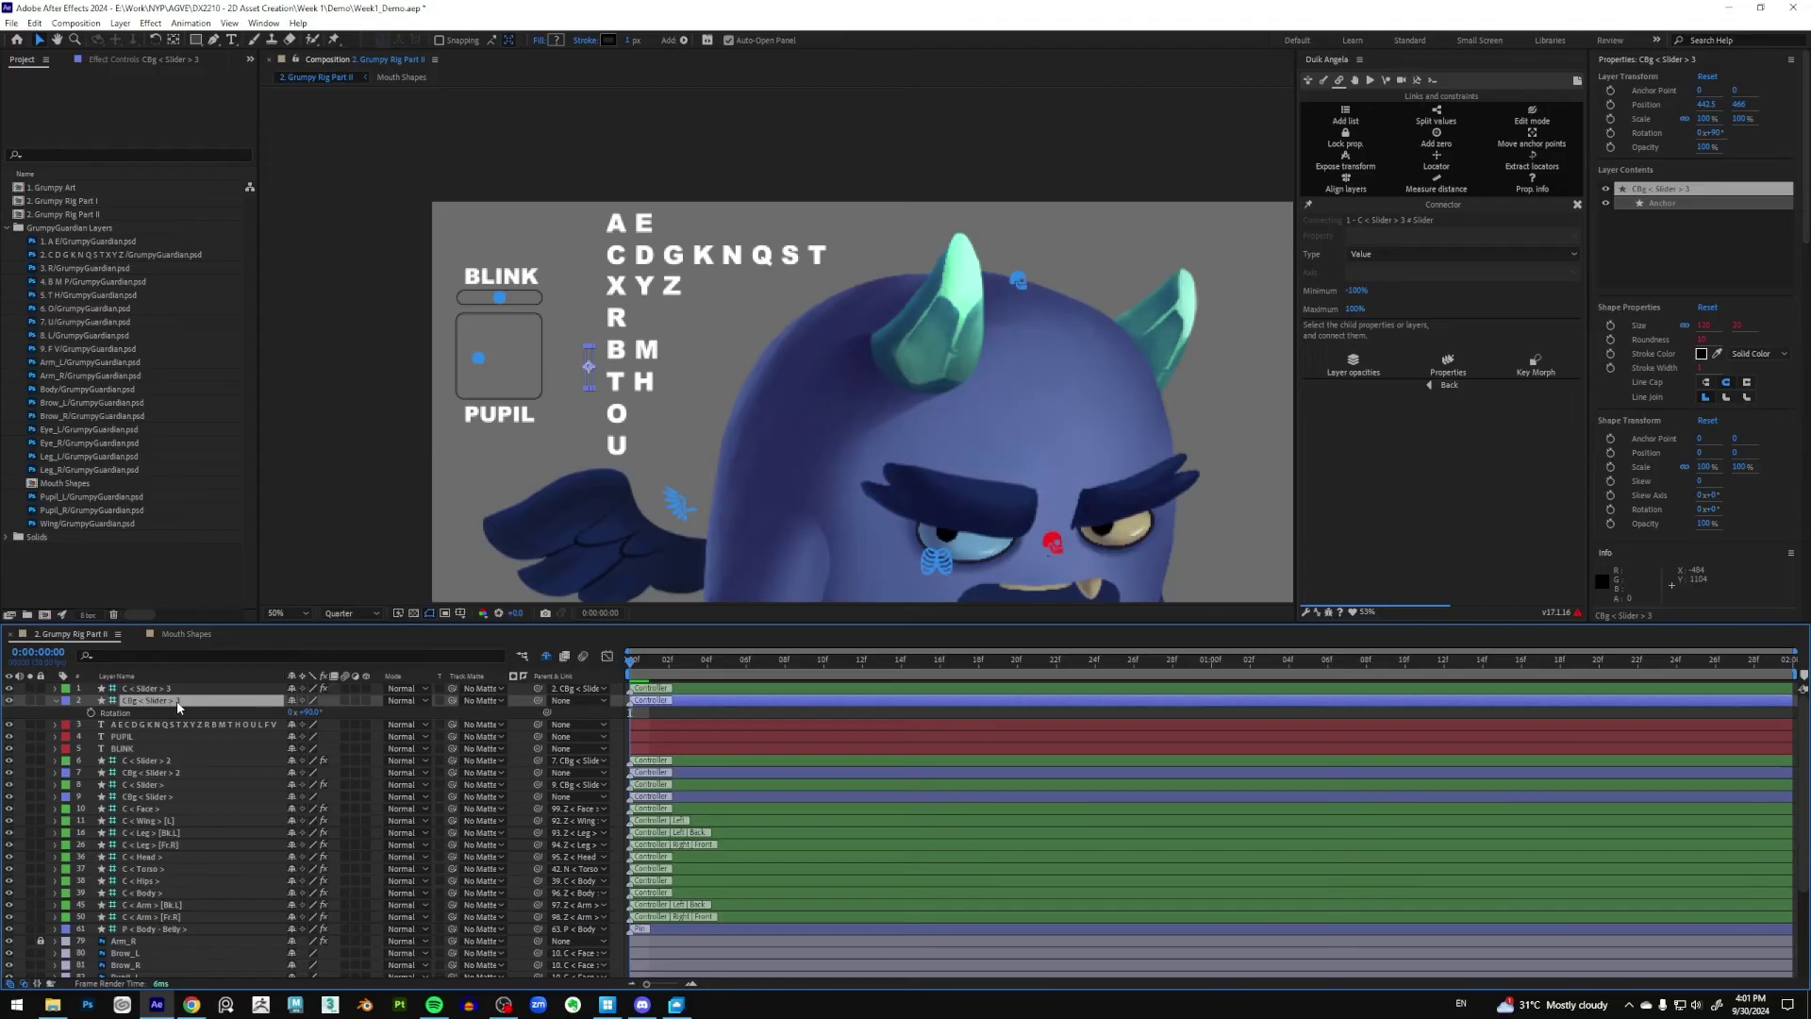
{"action": "key", "text": "s"}
{"action": "left_click_drag", "start_coordinate": [331, 712], "coordinate": [554, 727]}
{"action": "left_click_drag", "start_coordinate": [588, 363], "coordinate": [584, 347]}
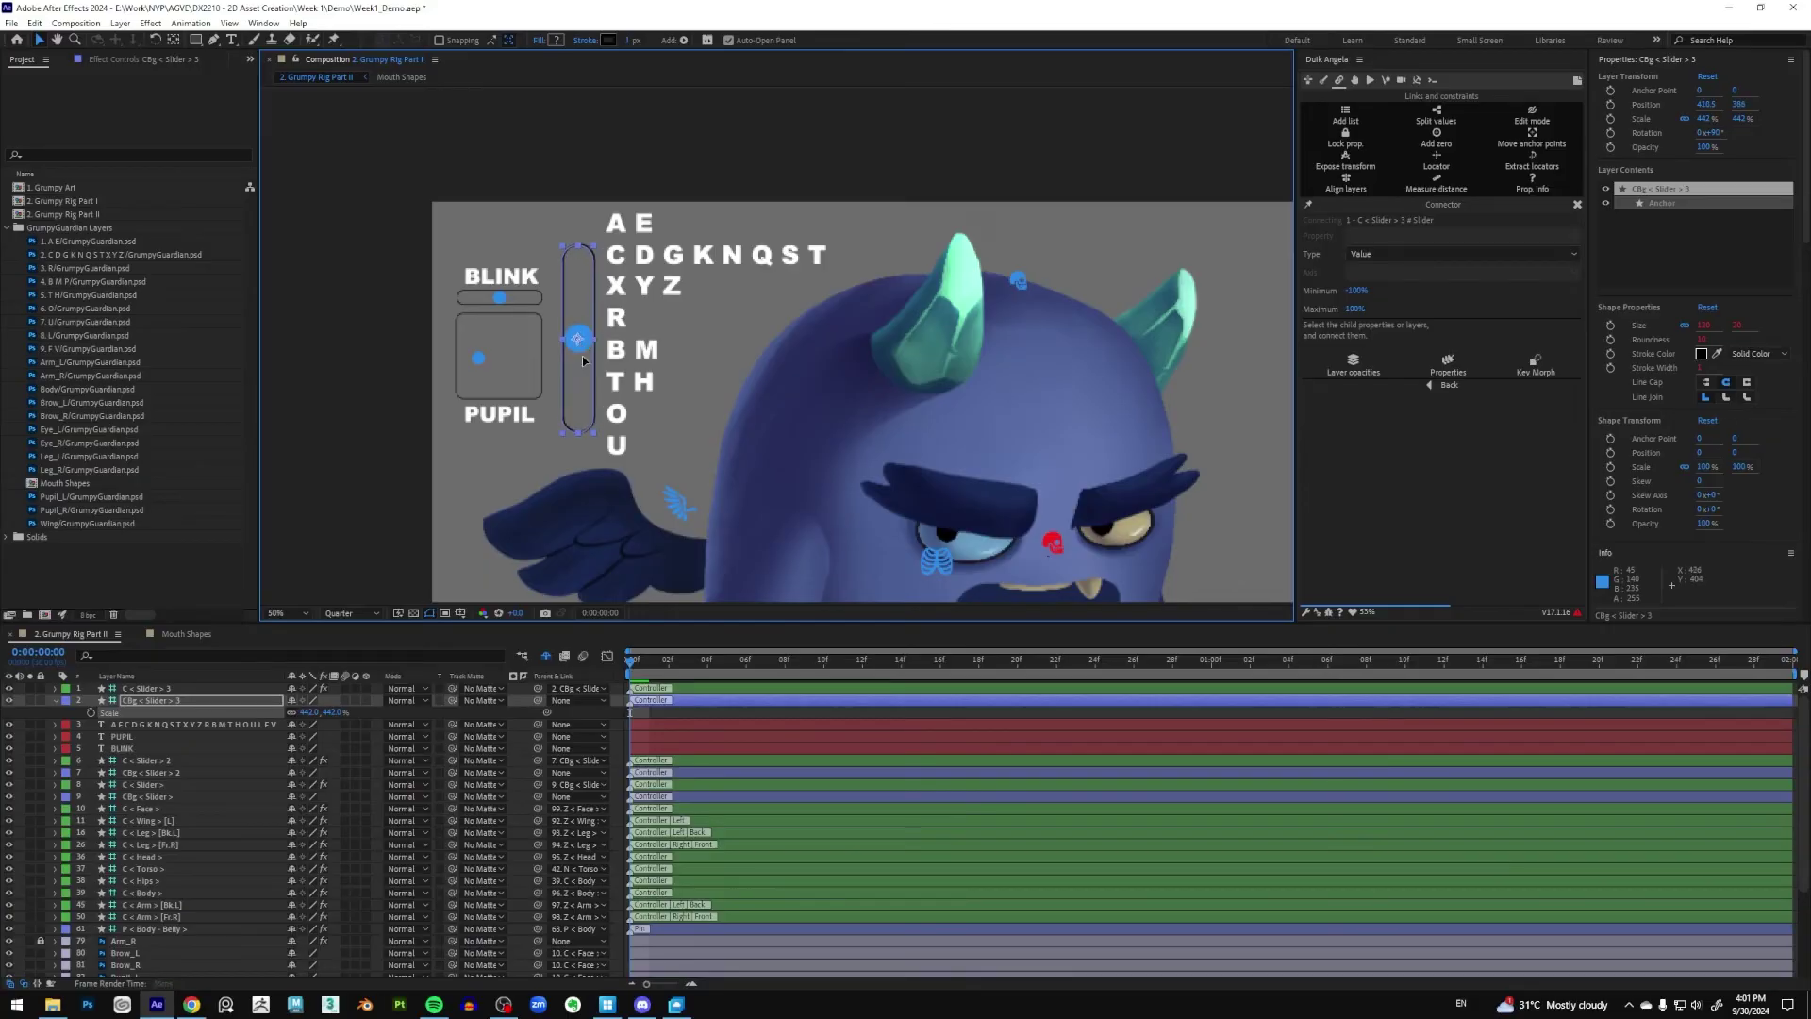
{"action": "left_click_drag", "start_coordinate": [335, 712], "coordinate": [432, 708]}
{"action": "left_click_drag", "start_coordinate": [546, 396], "coordinate": [549, 392]}
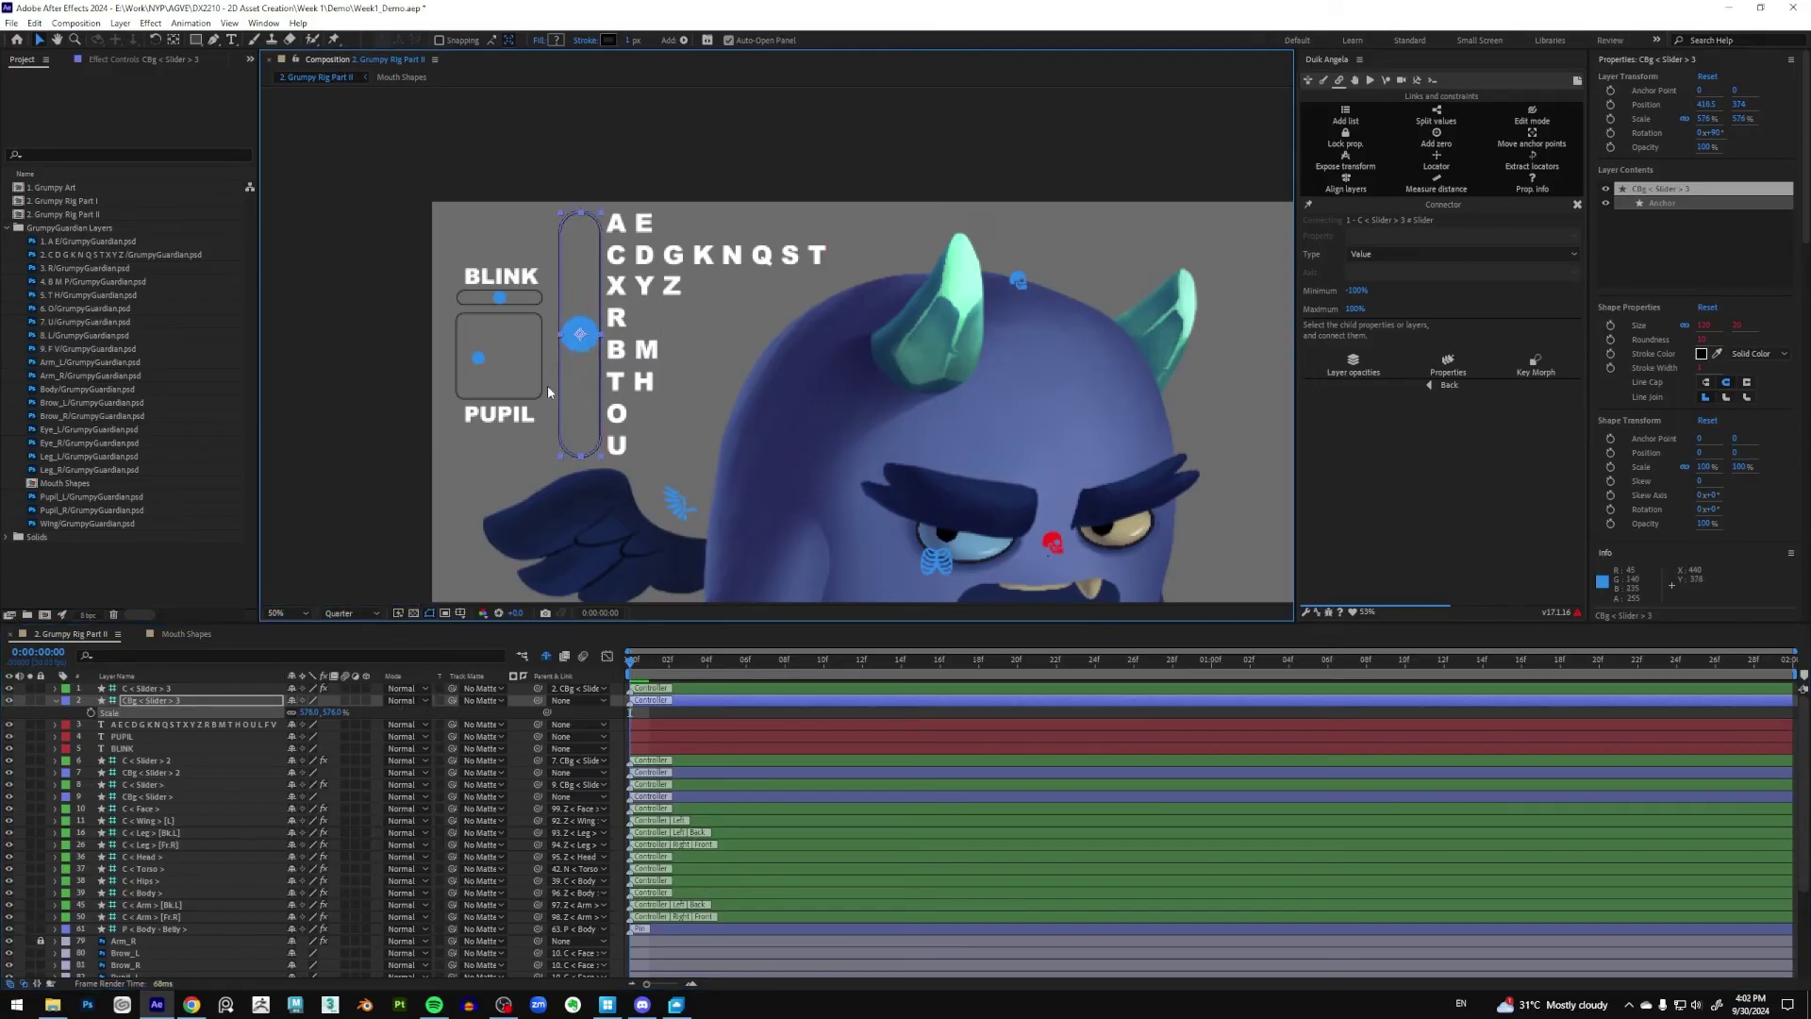
Try scaling the slider background to 594% and setting the slider controller's Size to 370%, and undo these changes
{"action": "left_click_drag", "start_coordinate": [337, 712], "coordinate": [347, 708]}
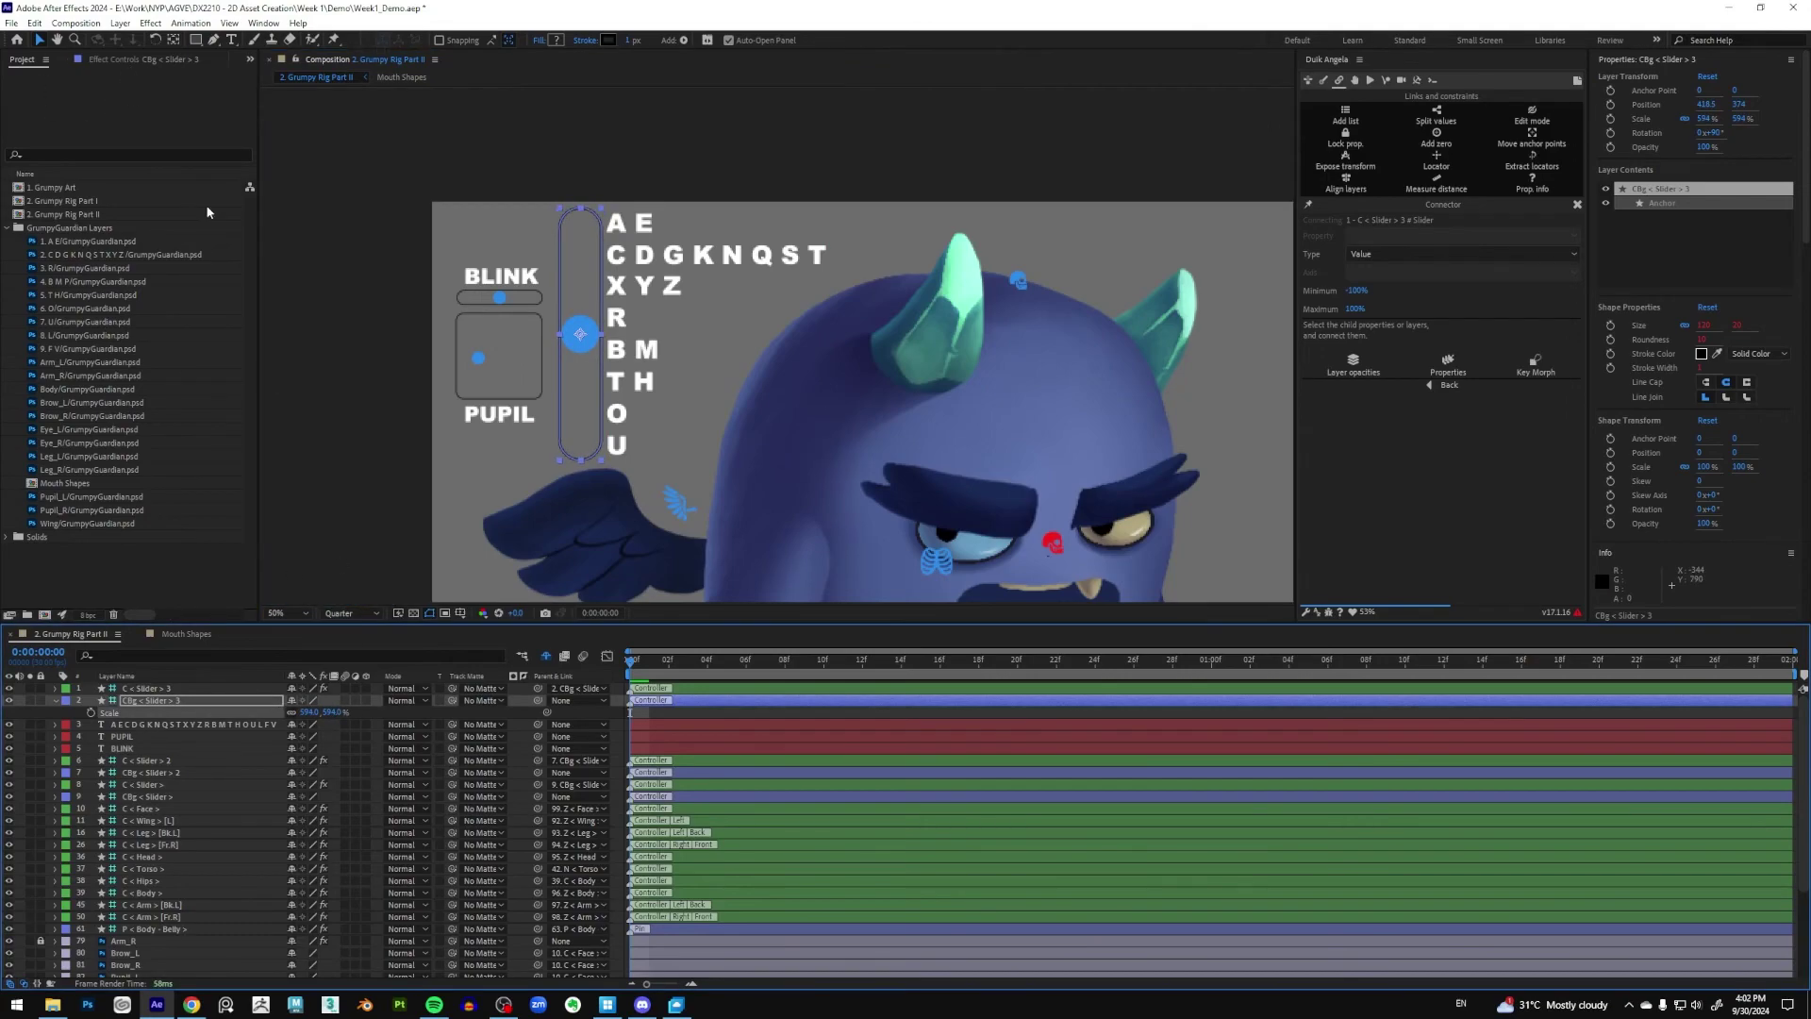
{"action": "left_click", "coordinate": [122, 59]}
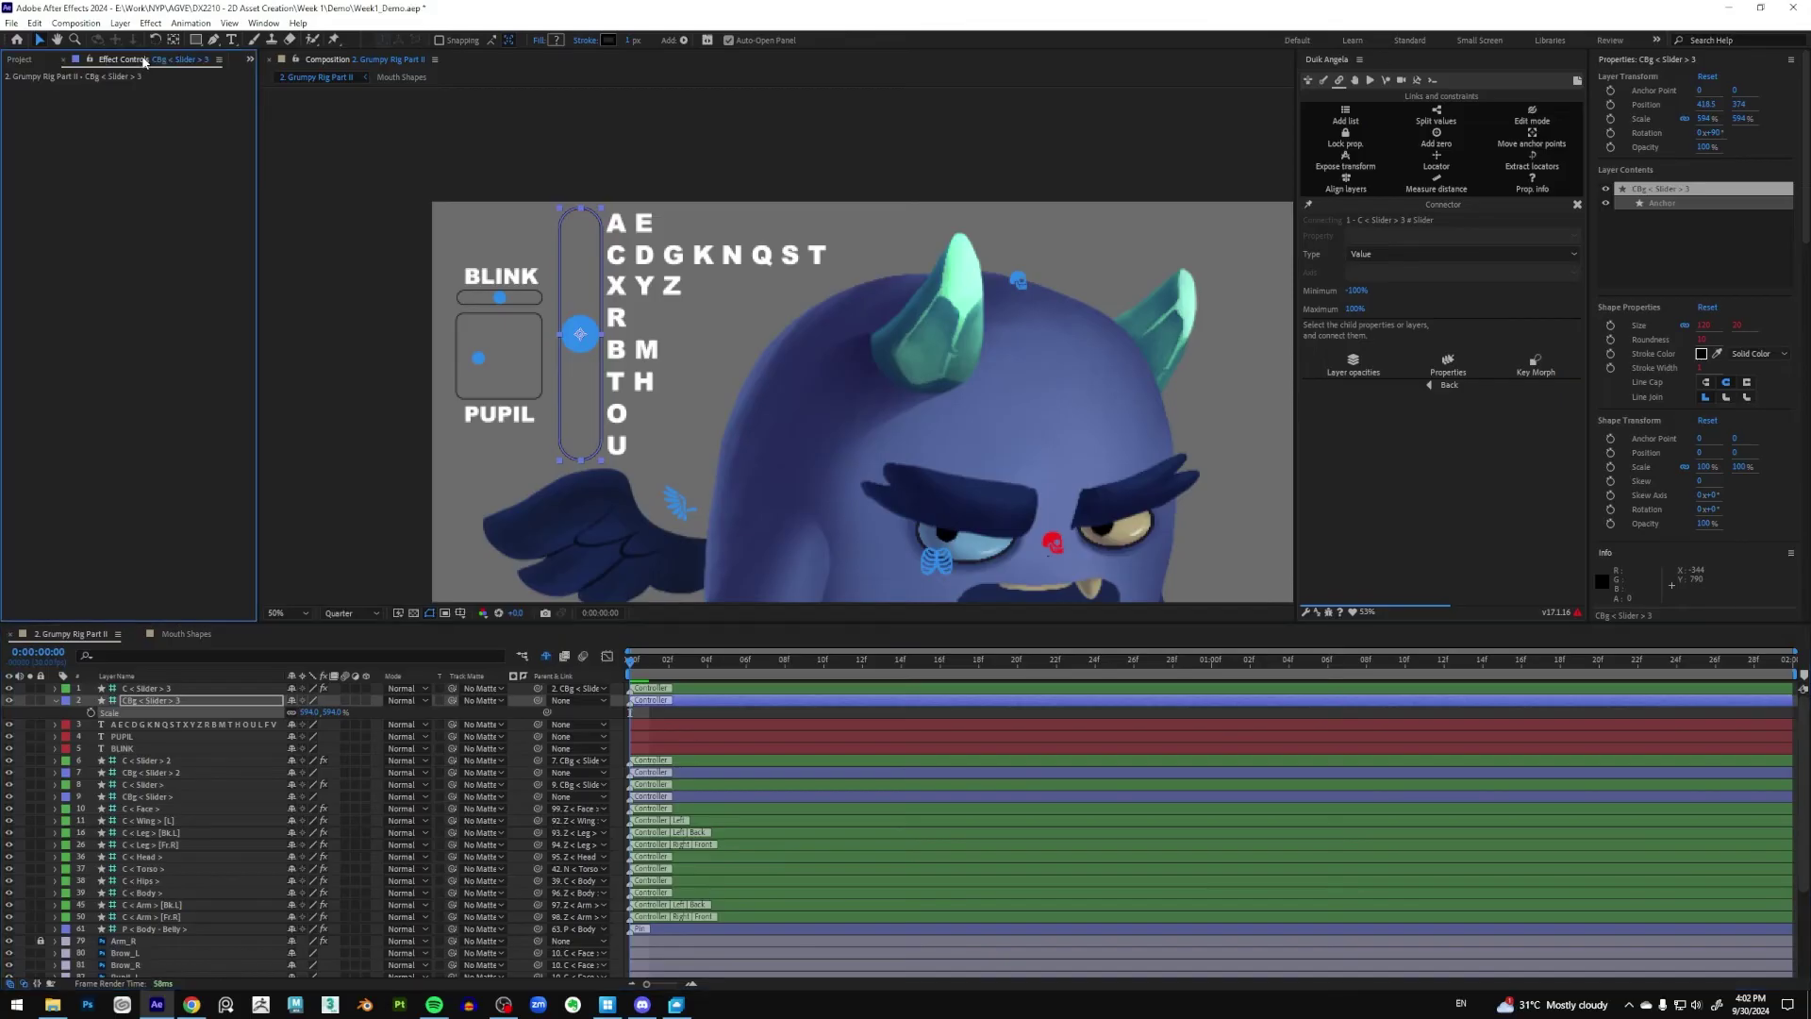
{"action": "left_click", "coordinate": [160, 724]}
{"action": "left_click", "coordinate": [171, 702]}
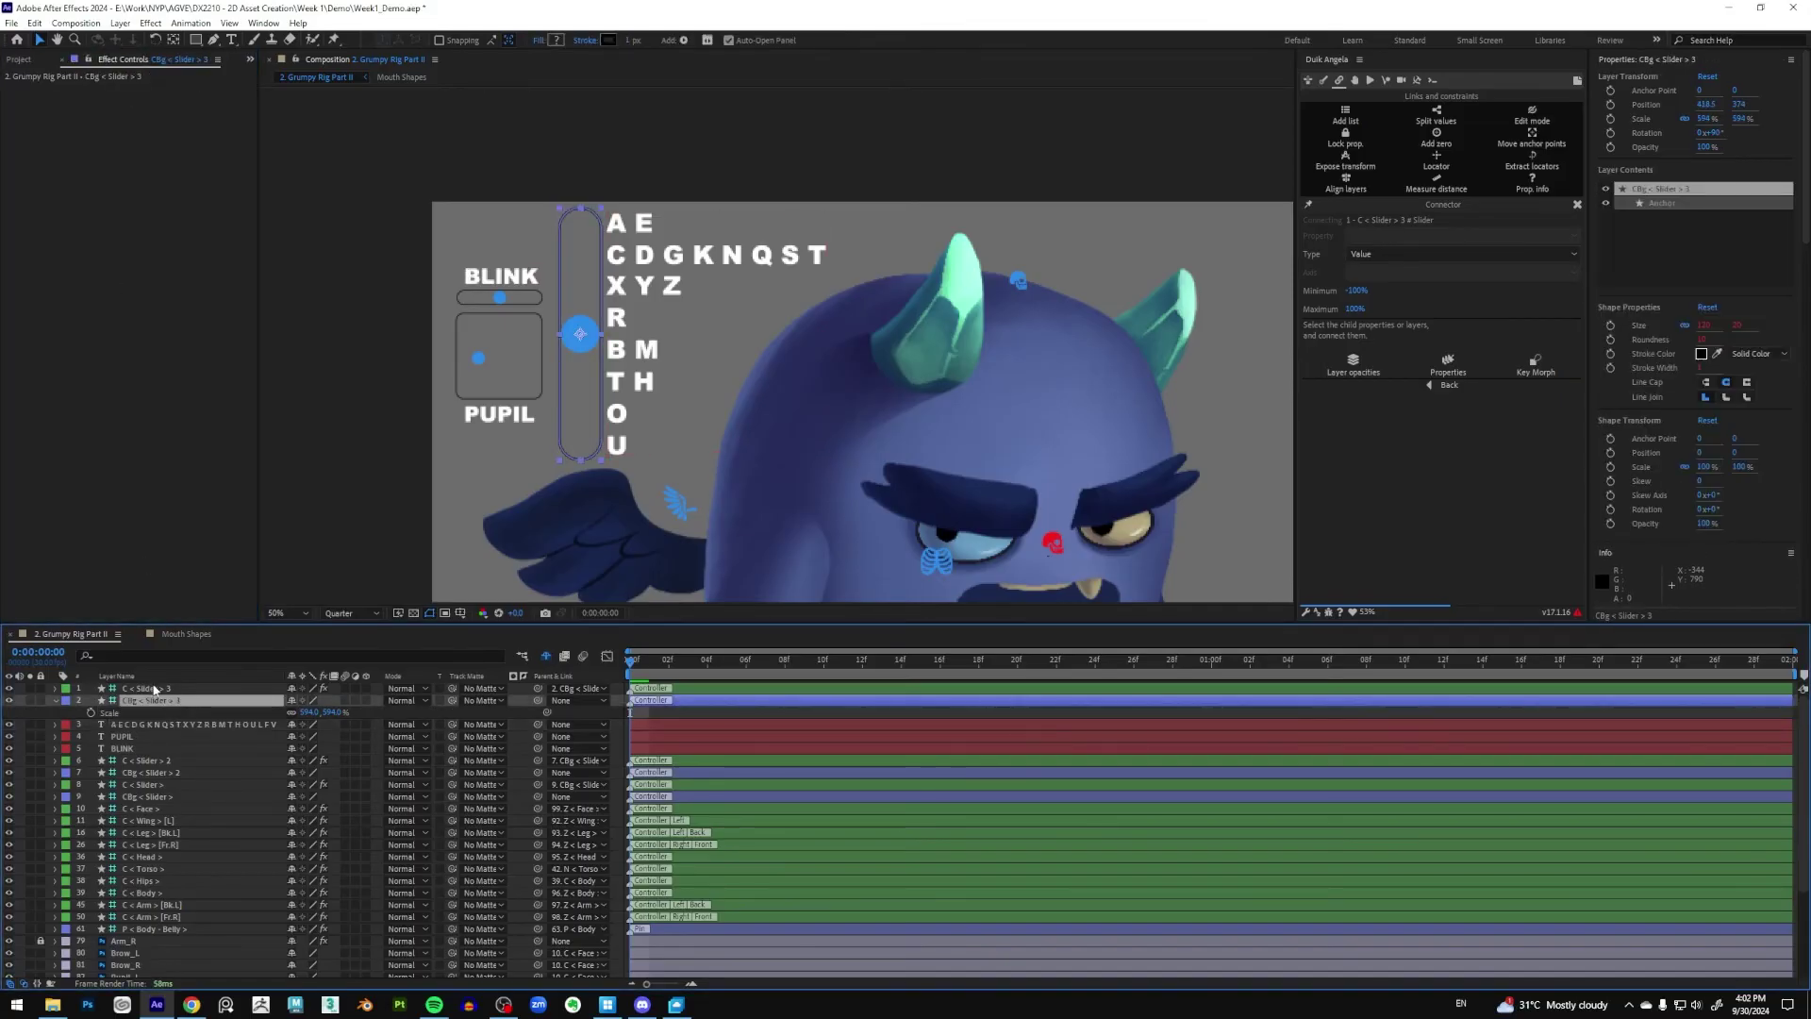
{"action": "left_click", "coordinate": [154, 689]}
{"action": "left_click", "coordinate": [18, 113]}
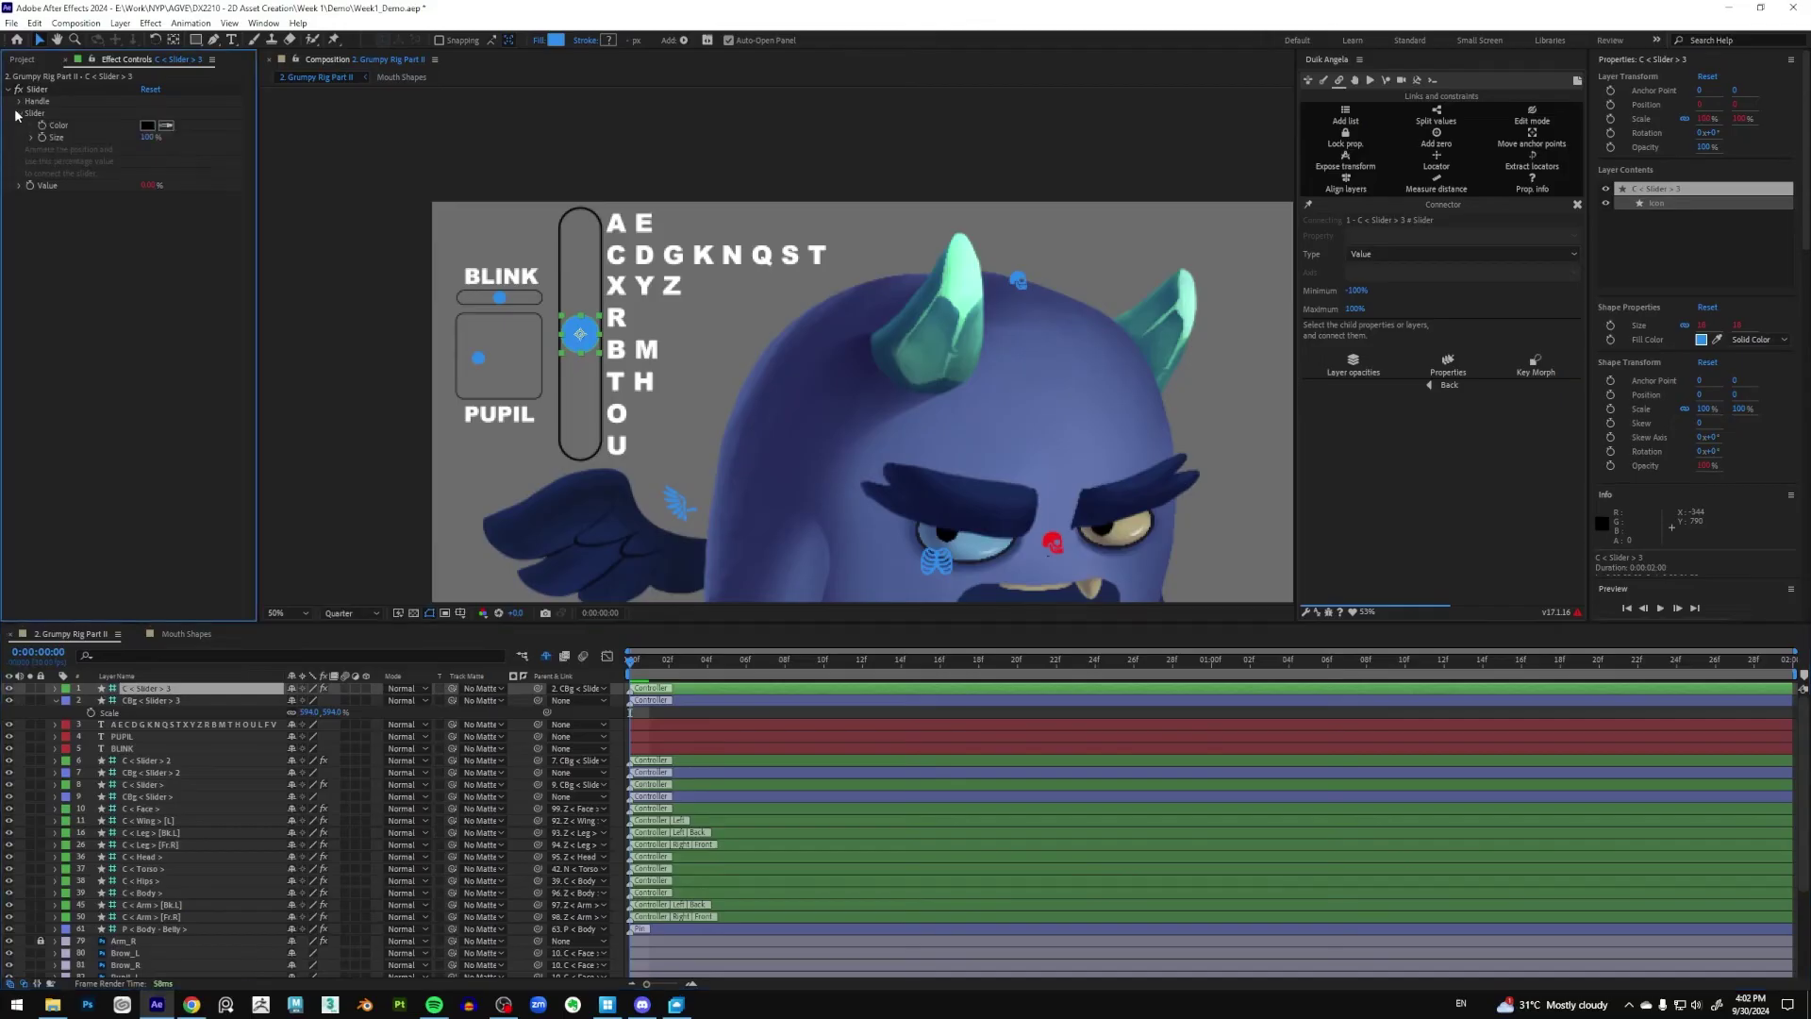
{"action": "left_click", "coordinate": [148, 138]}
{"action": "type", "text": "370"}
{"action": "key", "text": "Return"}
{"action": "key", "text": "ctrl+Down"}
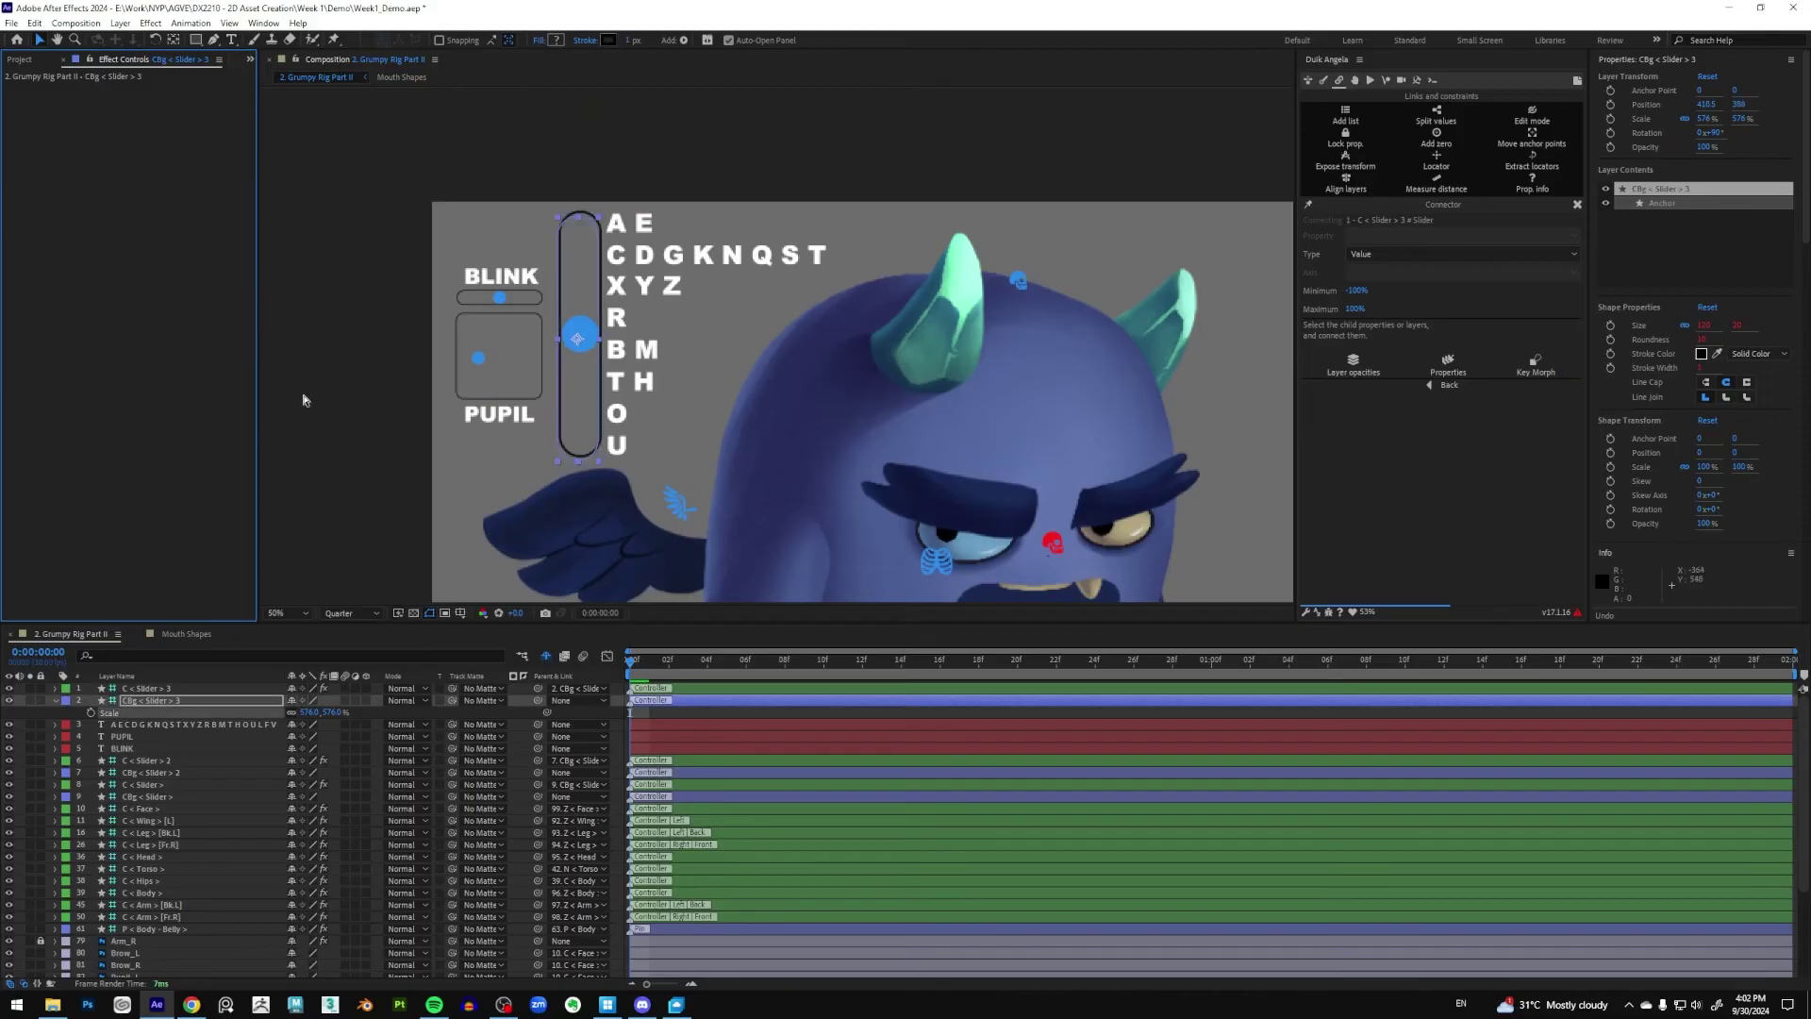
Undo the previous scale and move, rescale the vertical slider's background to about 400%, and reposition it just beside the letter list
{"action": "key", "text": "ctrl+z"}
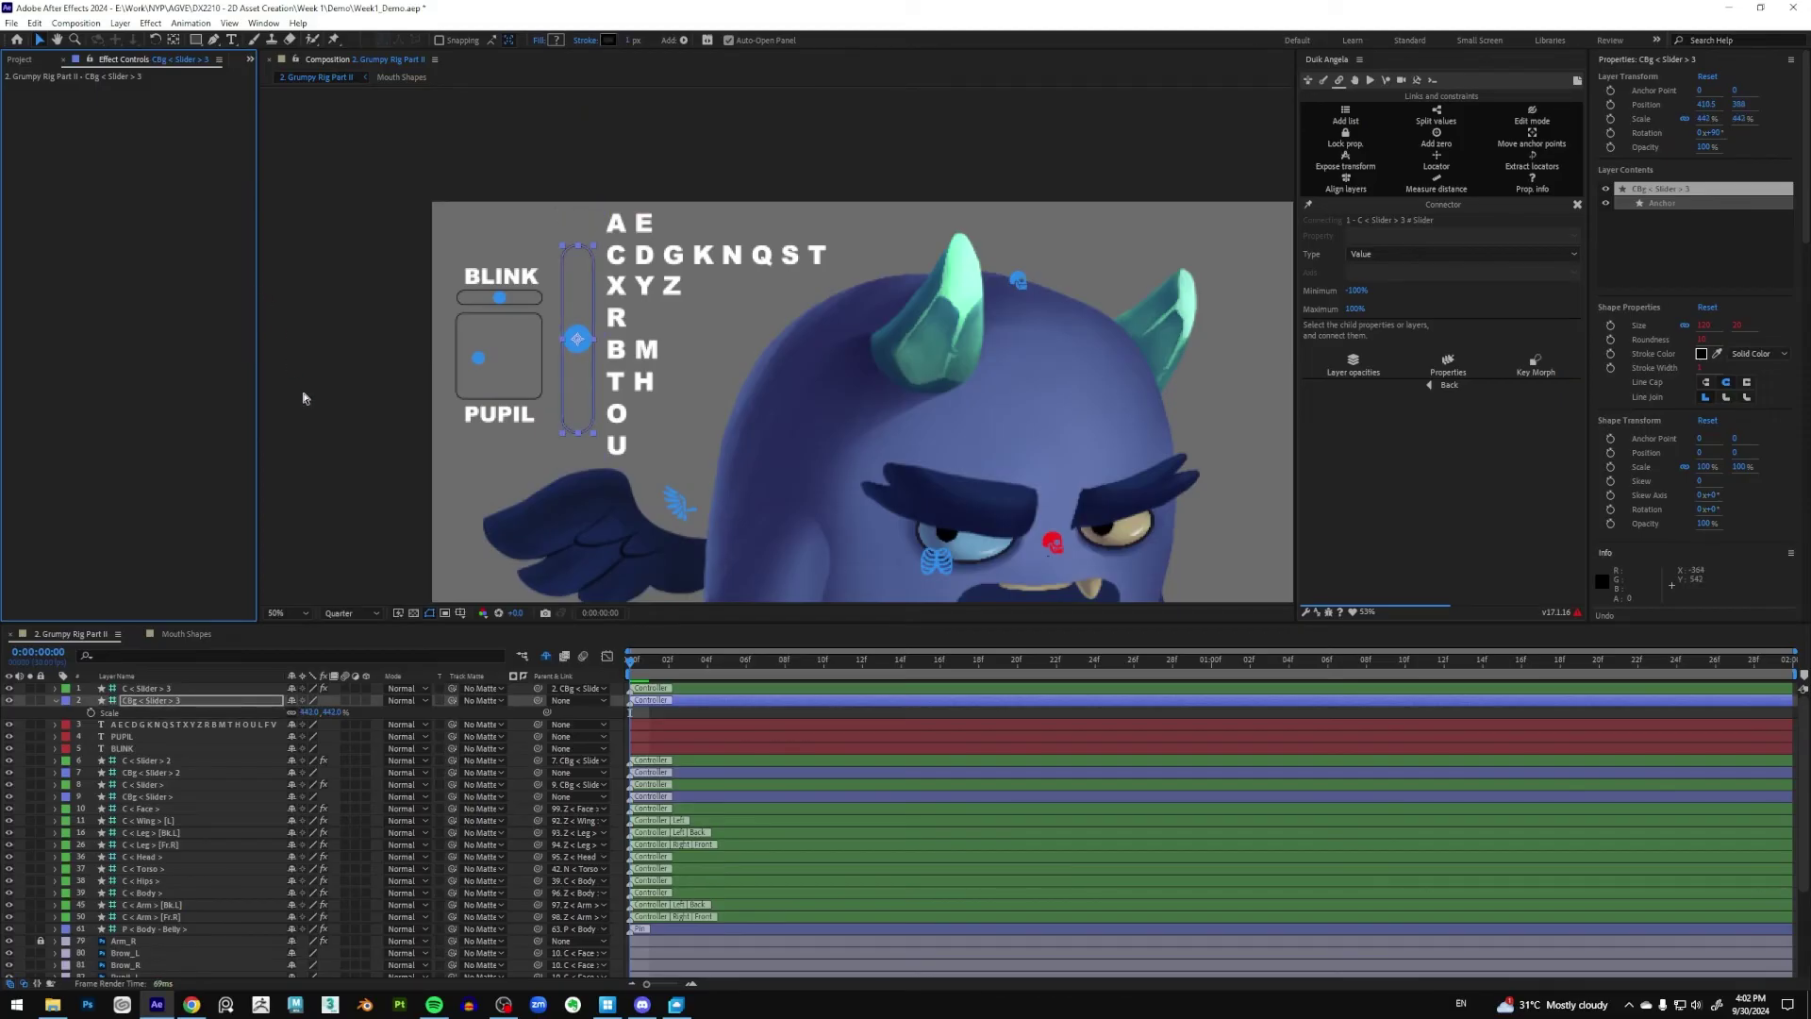
{"action": "key", "text": "ctrl+z"}
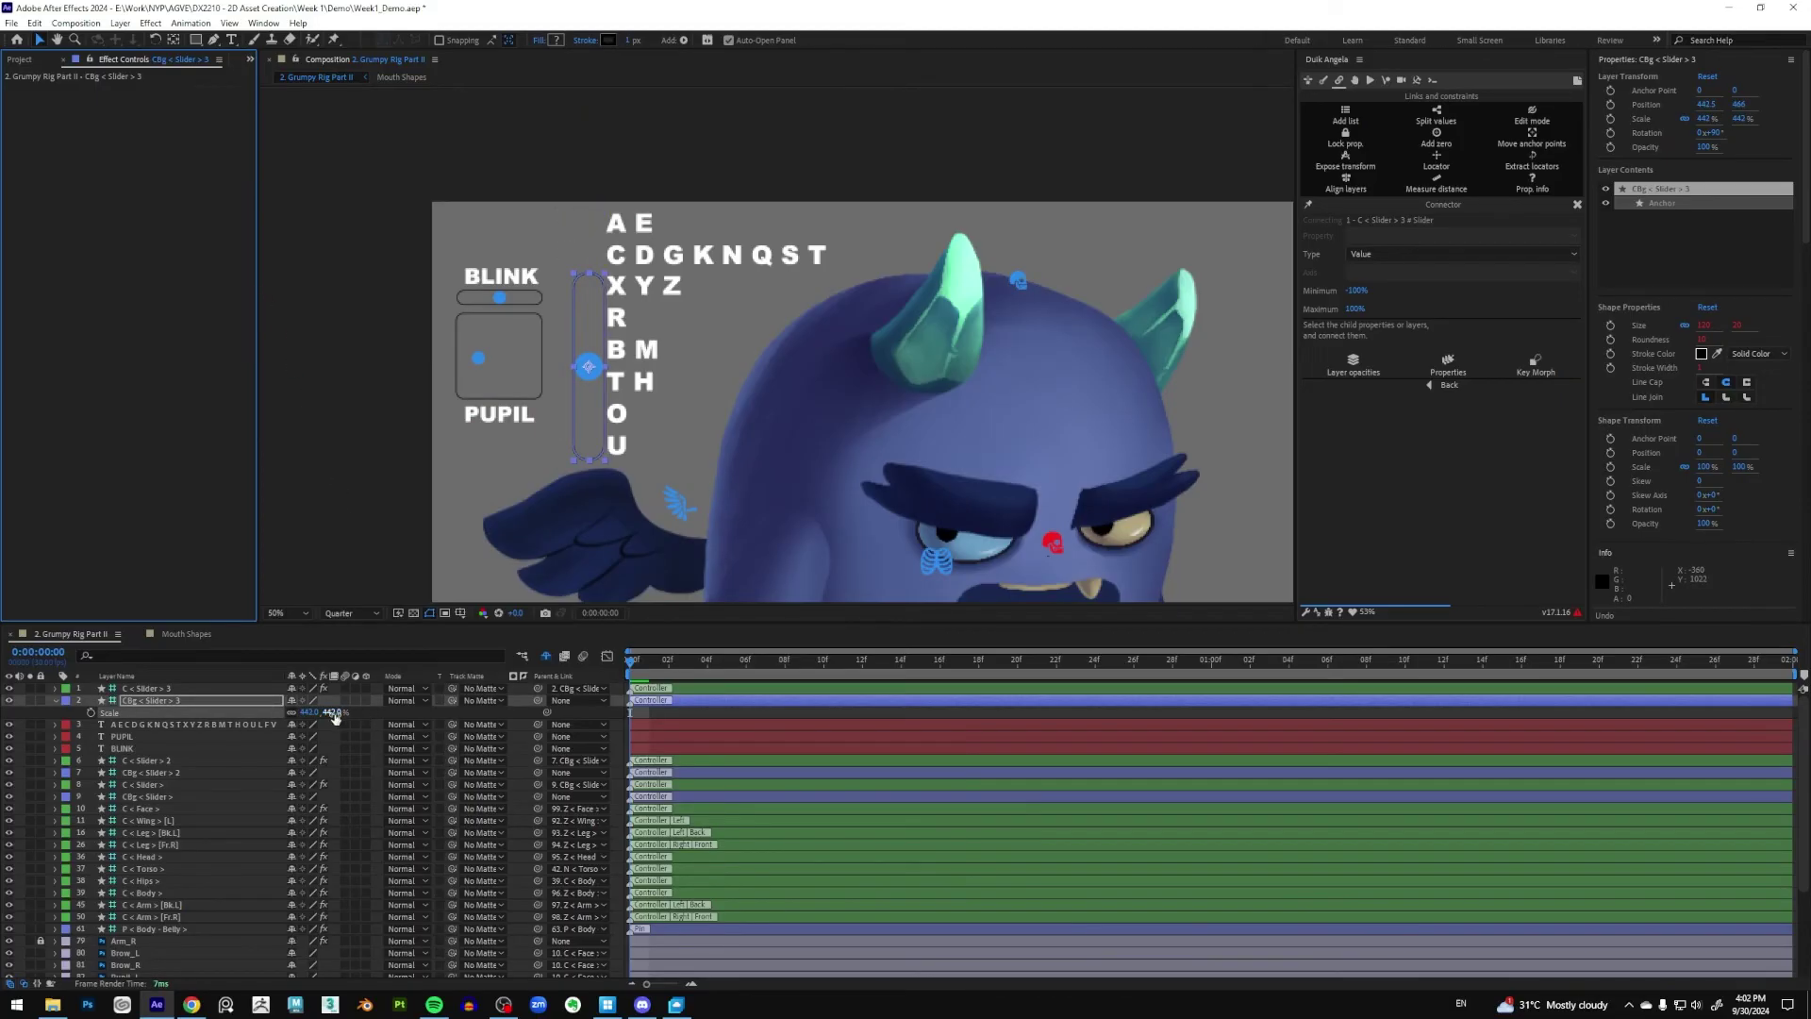
{"action": "left_click_drag", "start_coordinate": [332, 713], "coordinate": [312, 719]}
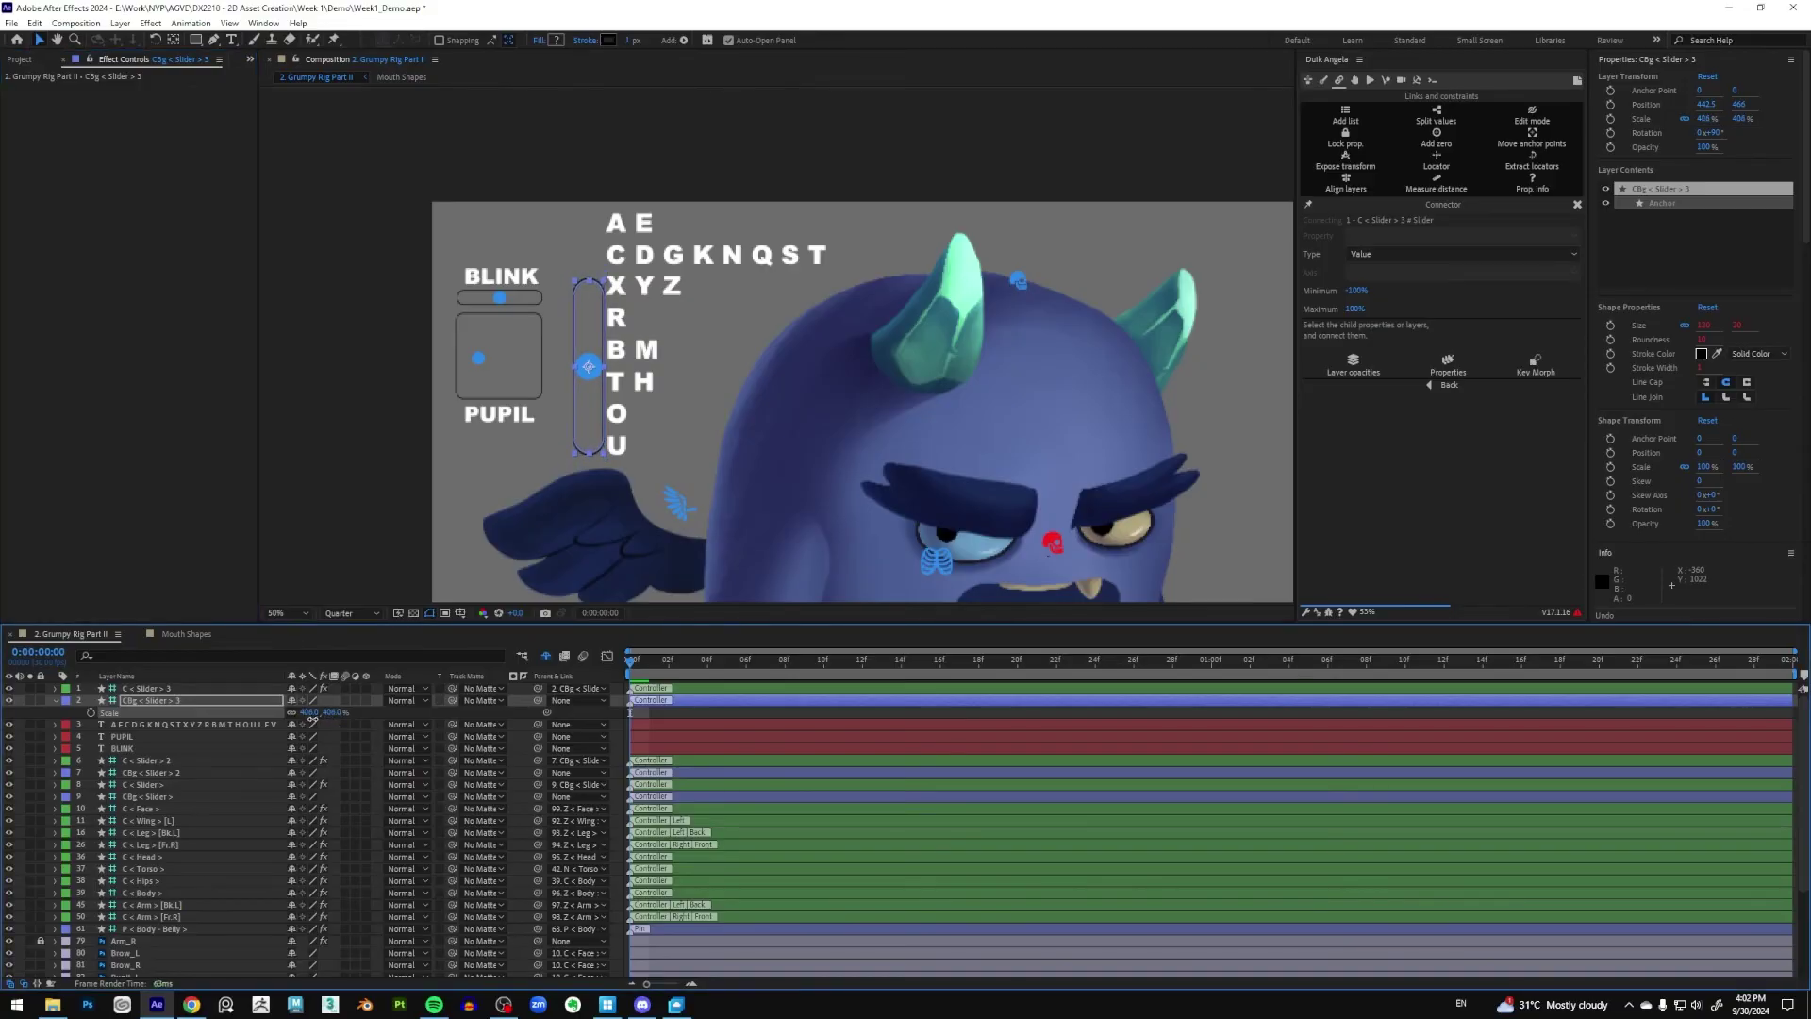
{"action": "left_click_drag", "start_coordinate": [597, 370], "coordinate": [591, 339]}
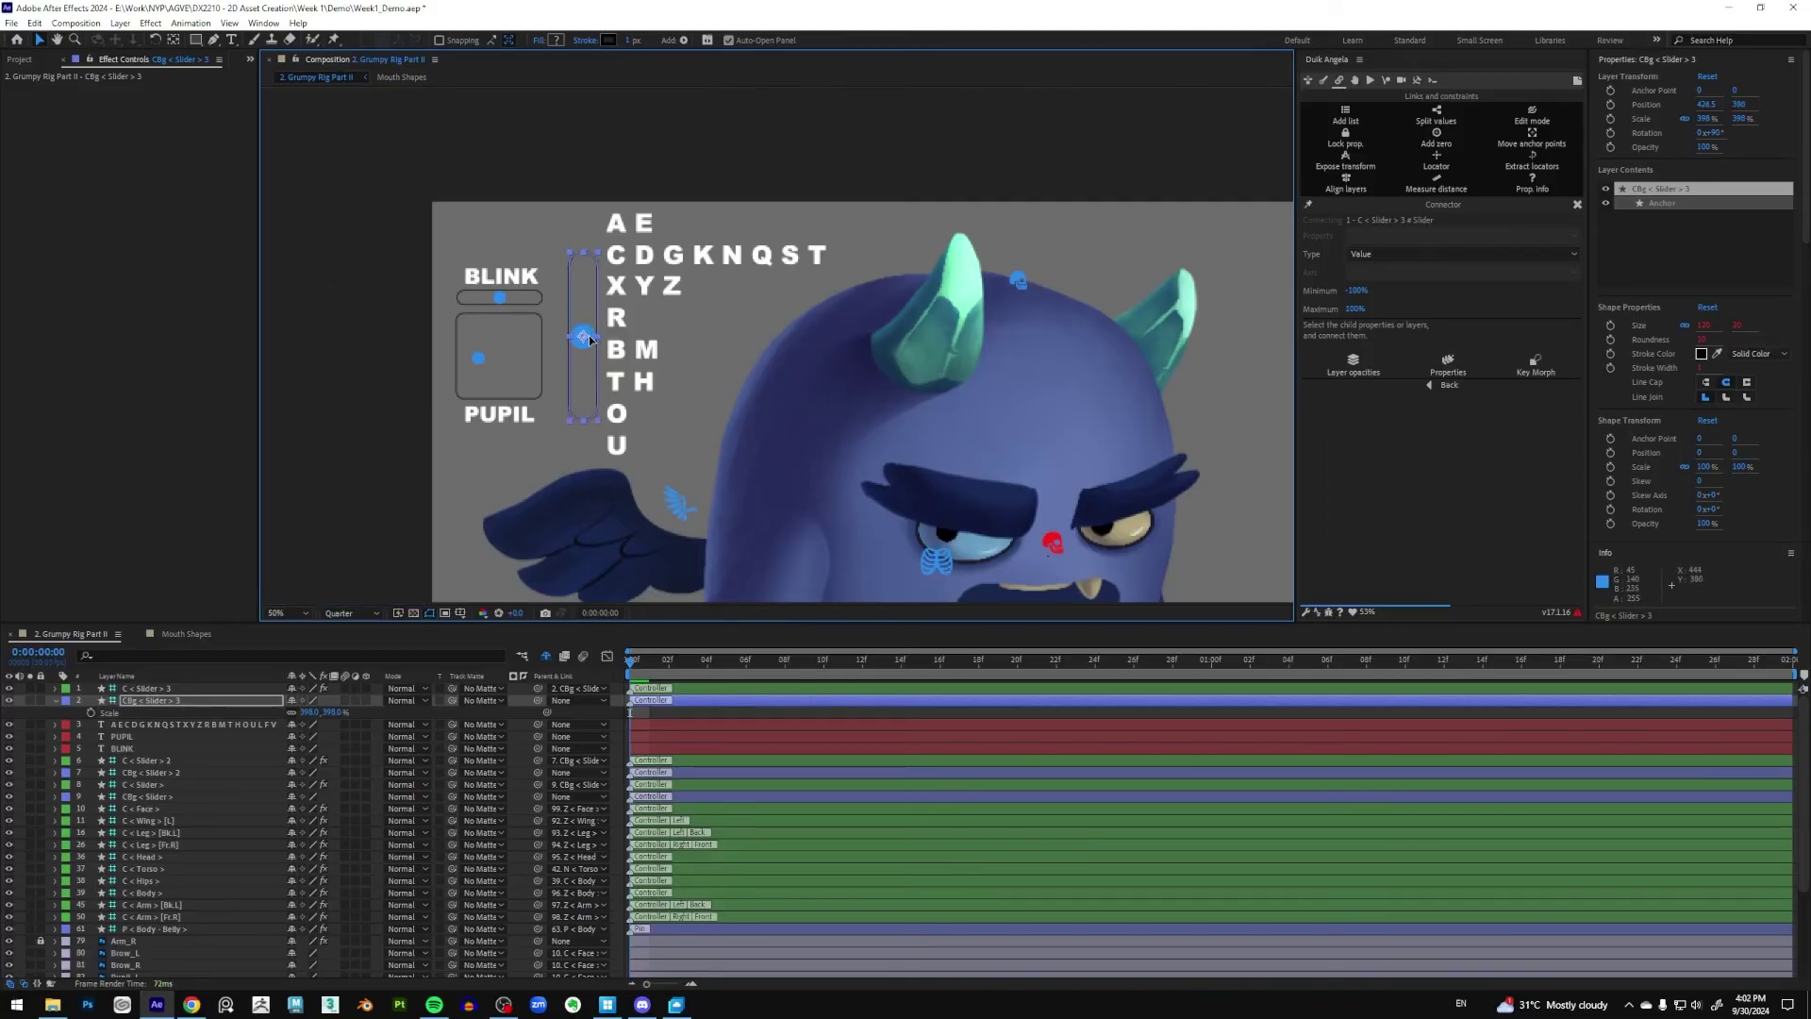
Set the vertical slider controller's slider Size to 150% to lengthen its track alongside the letter list
{"action": "left_click", "coordinate": [150, 691]}
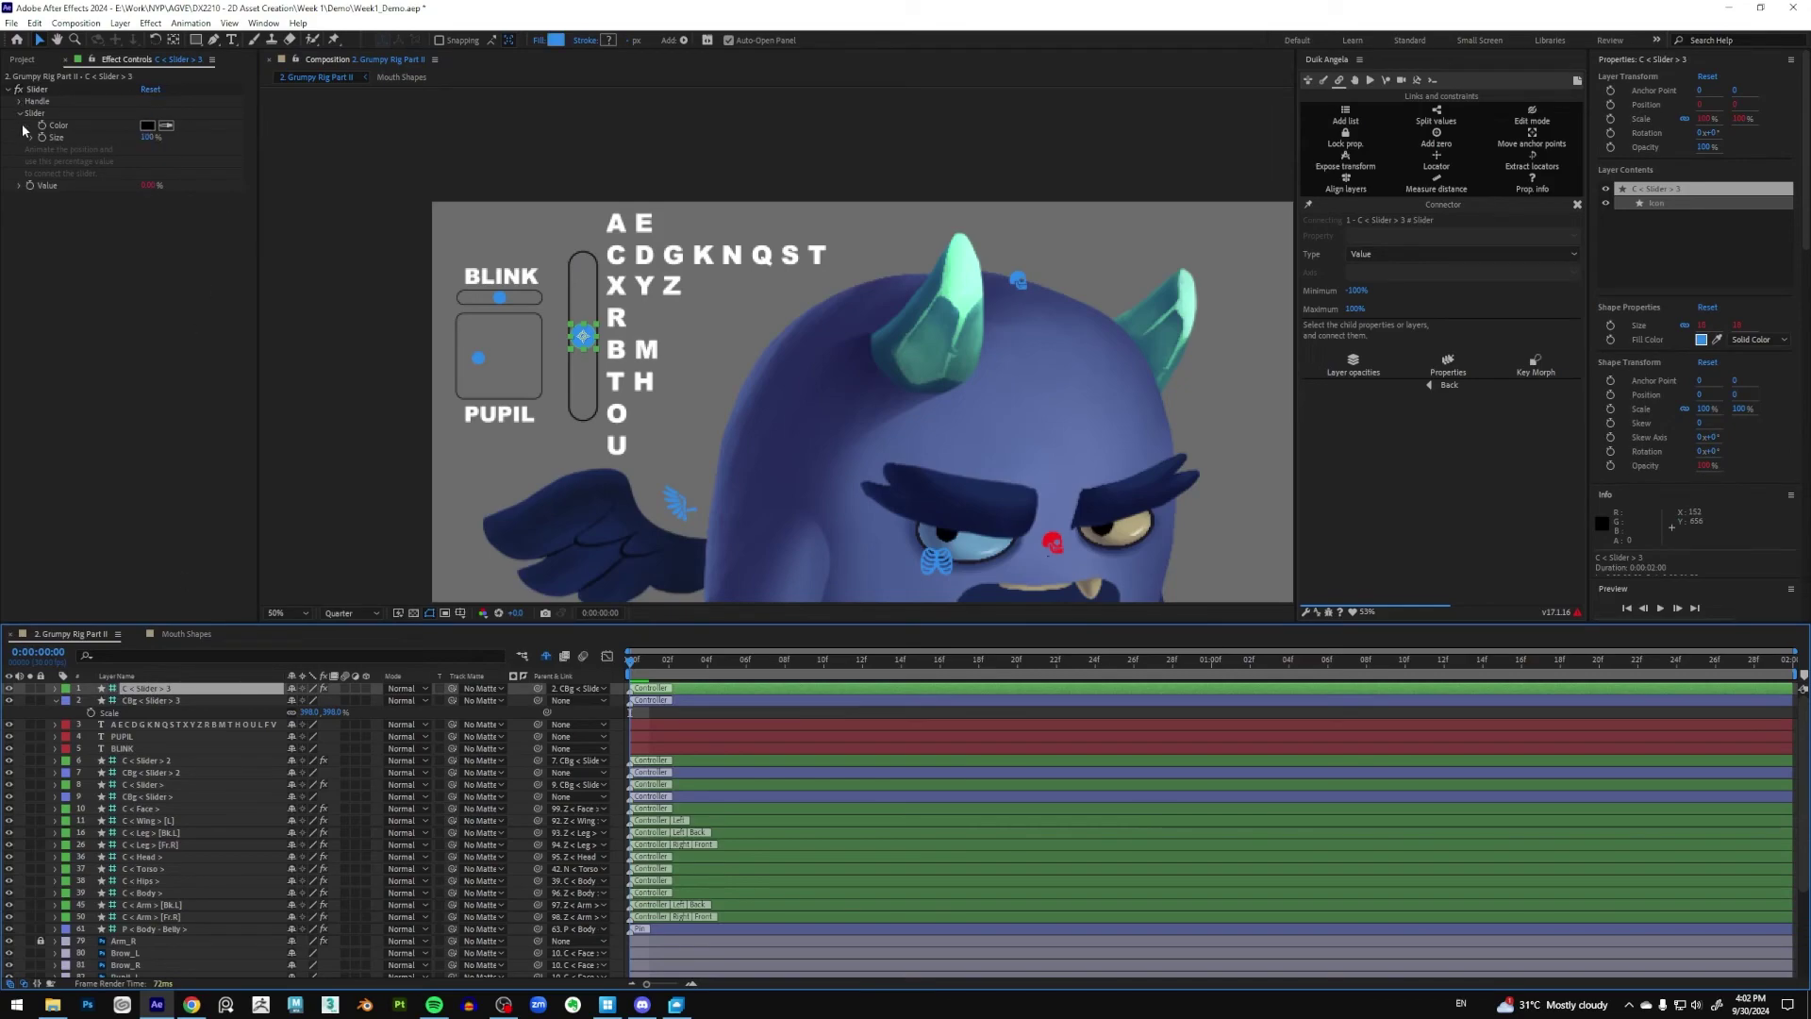
{"action": "left_click_drag", "start_coordinate": [147, 137], "coordinate": [152, 138]}
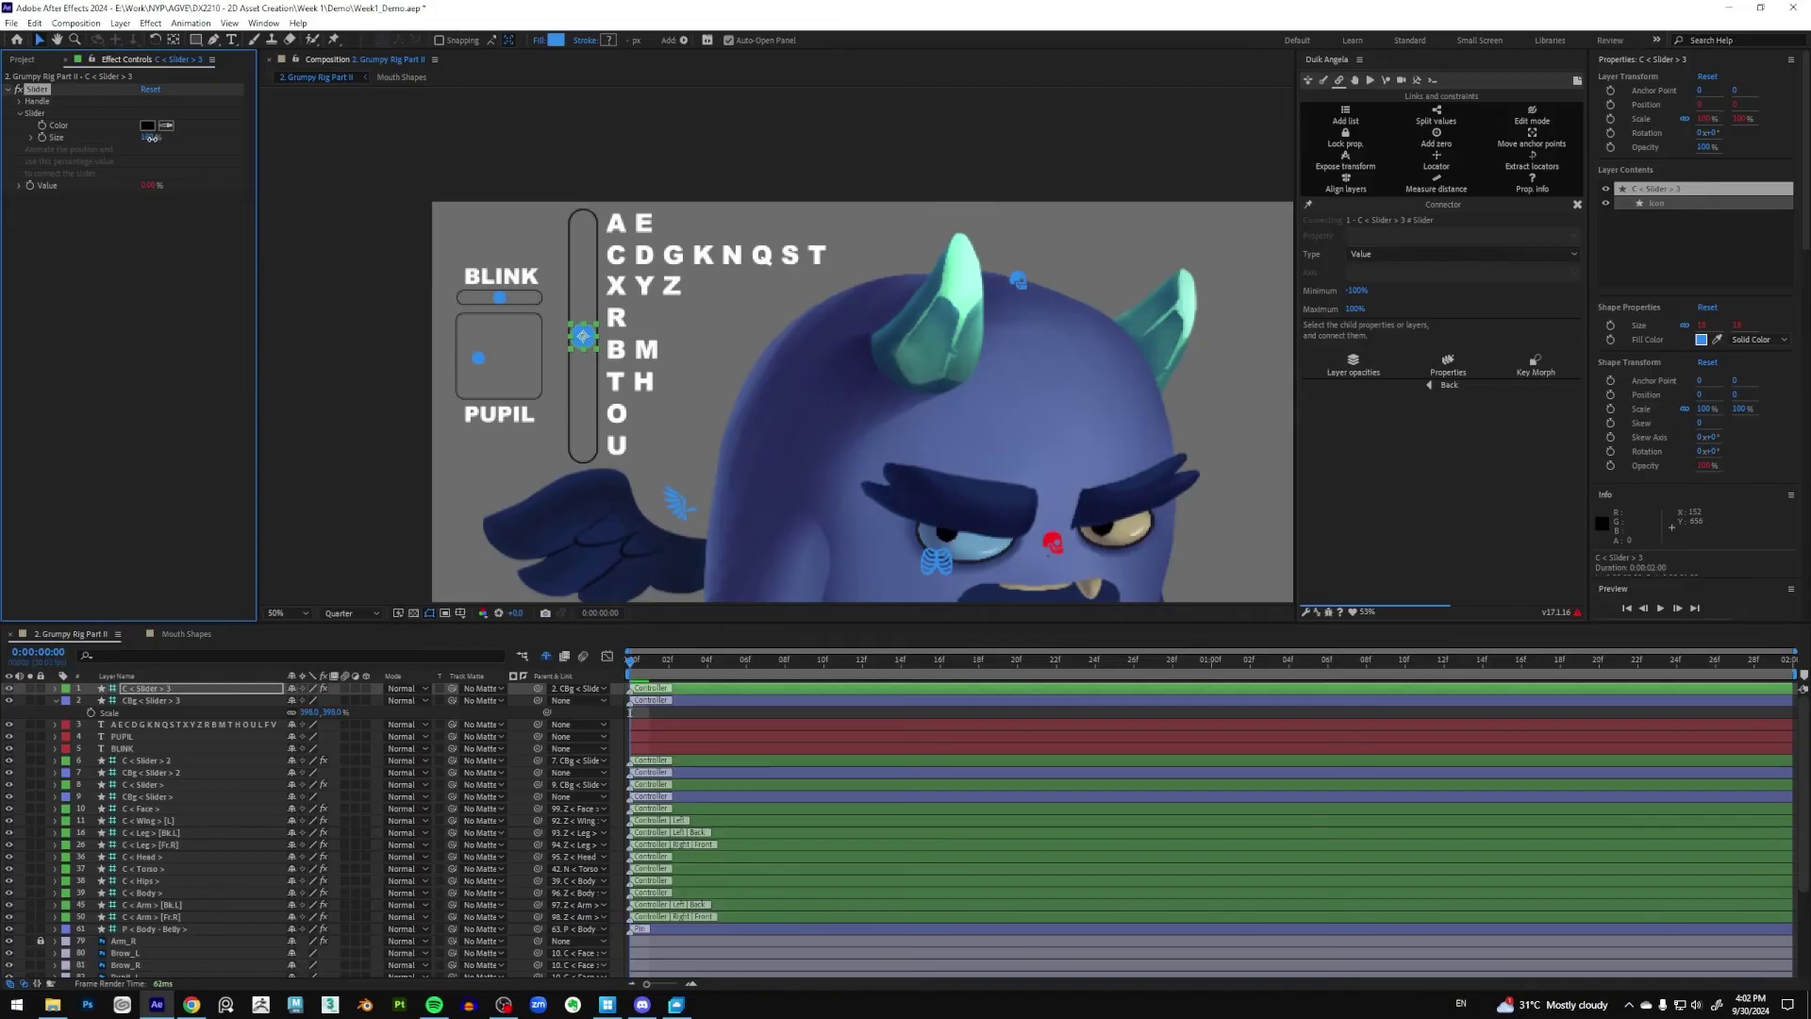
{"action": "left_click", "coordinate": [147, 138]}
{"action": "type", "text": "150"}
{"action": "key", "text": "Return"}
{"action": "left_click", "coordinate": [148, 138]}
{"action": "type", "text": "155"}
{"action": "key", "text": "Return"}
{"action": "left_click", "coordinate": [149, 138]}
{"action": "type", "text": "150"}
{"action": "key", "text": "Return"}
Move the vertical slider's background and the letter list together closer to the BLINK and PUPIL sliders
{"action": "left_click", "coordinate": [177, 700]}
{"action": "left_click", "coordinate": [57, 702]}
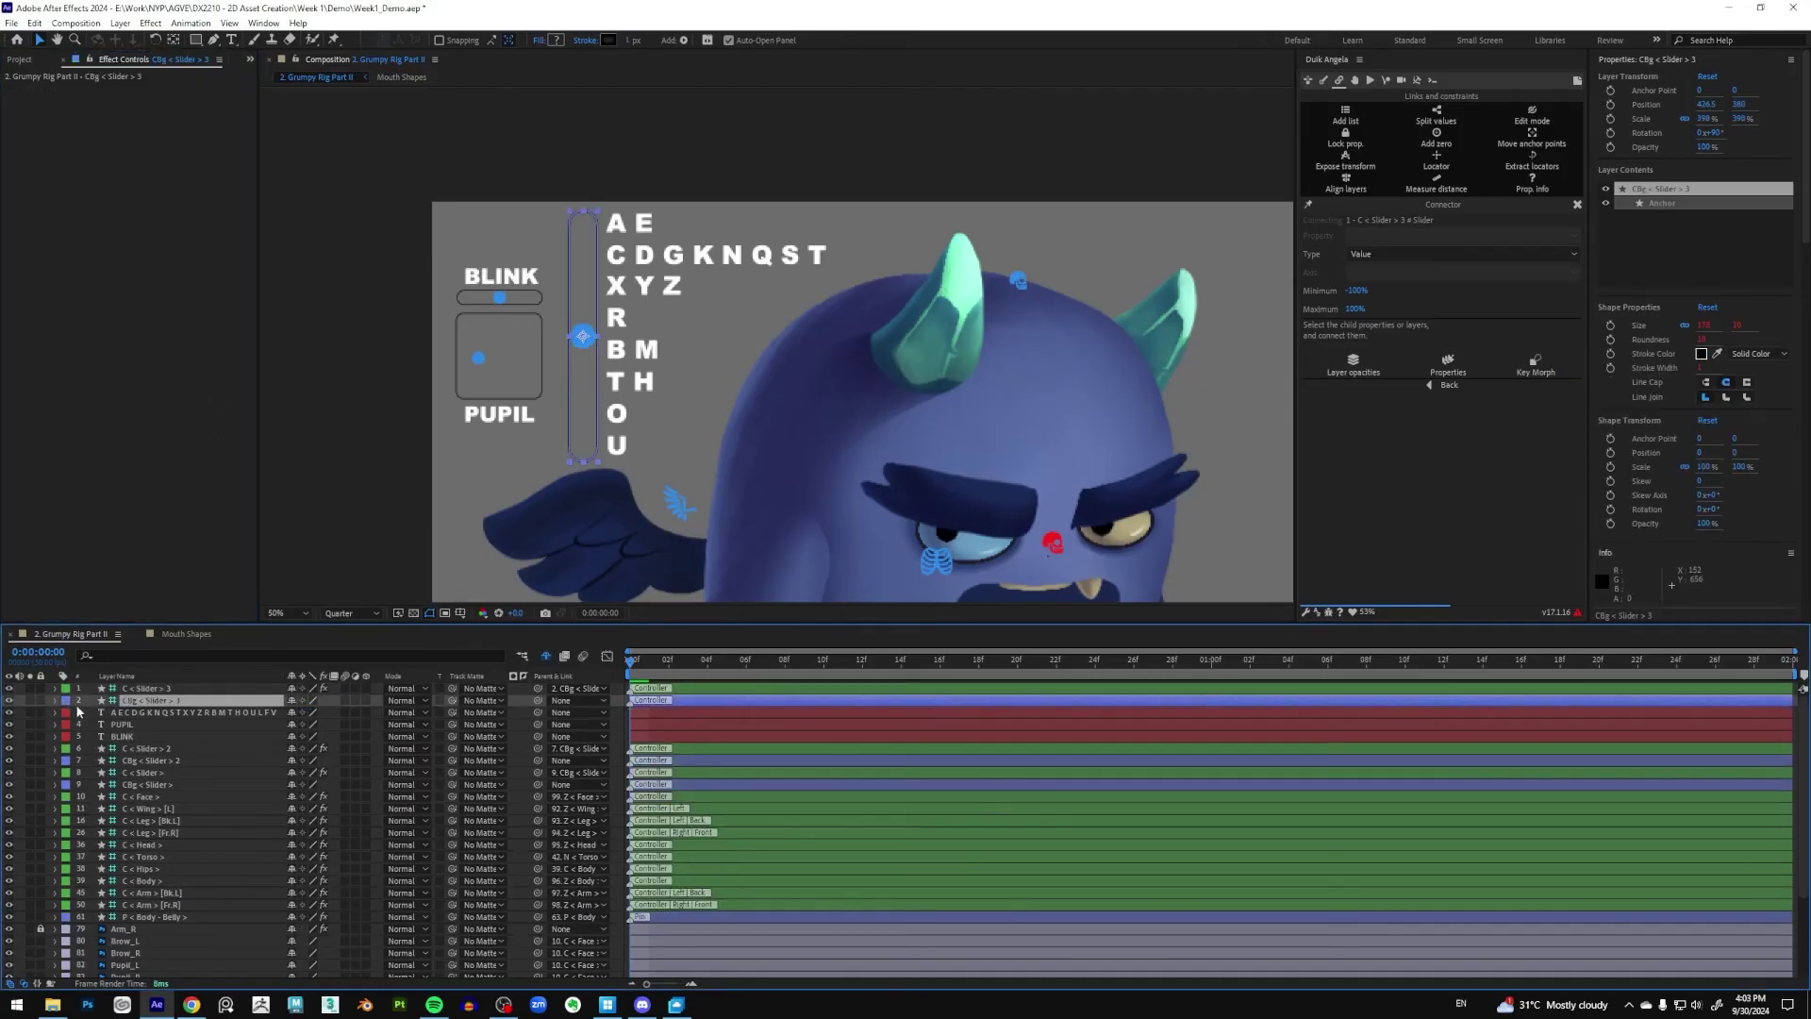
{"action": "left_click", "coordinate": [179, 712], "text": "ctrl"}
{"action": "left_click_drag", "start_coordinate": [648, 355], "coordinate": [629, 355]}
{"action": "left_click", "coordinate": [790, 143]}
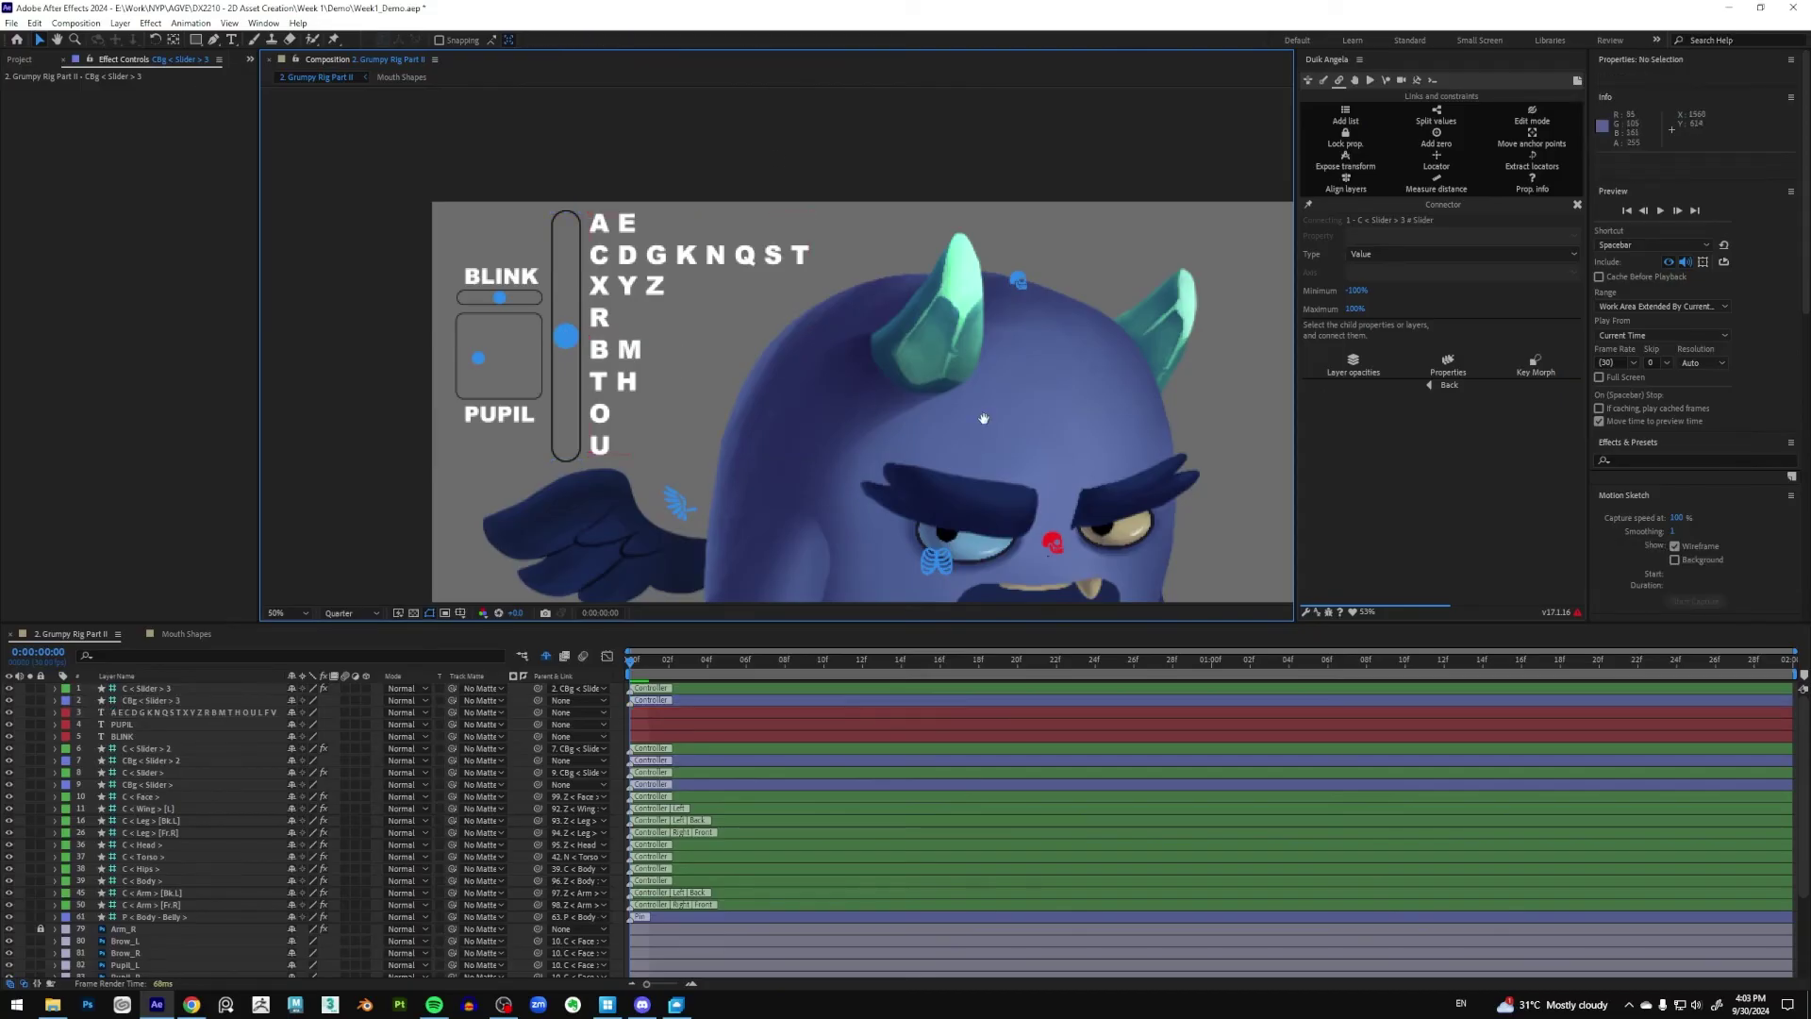
Connect the Time Remap keyframes of the Mouth Shapes layer to the vertical slider with the Duik Connector
{"action": "left_click_drag", "start_coordinate": [984, 418], "coordinate": [904, 478]}
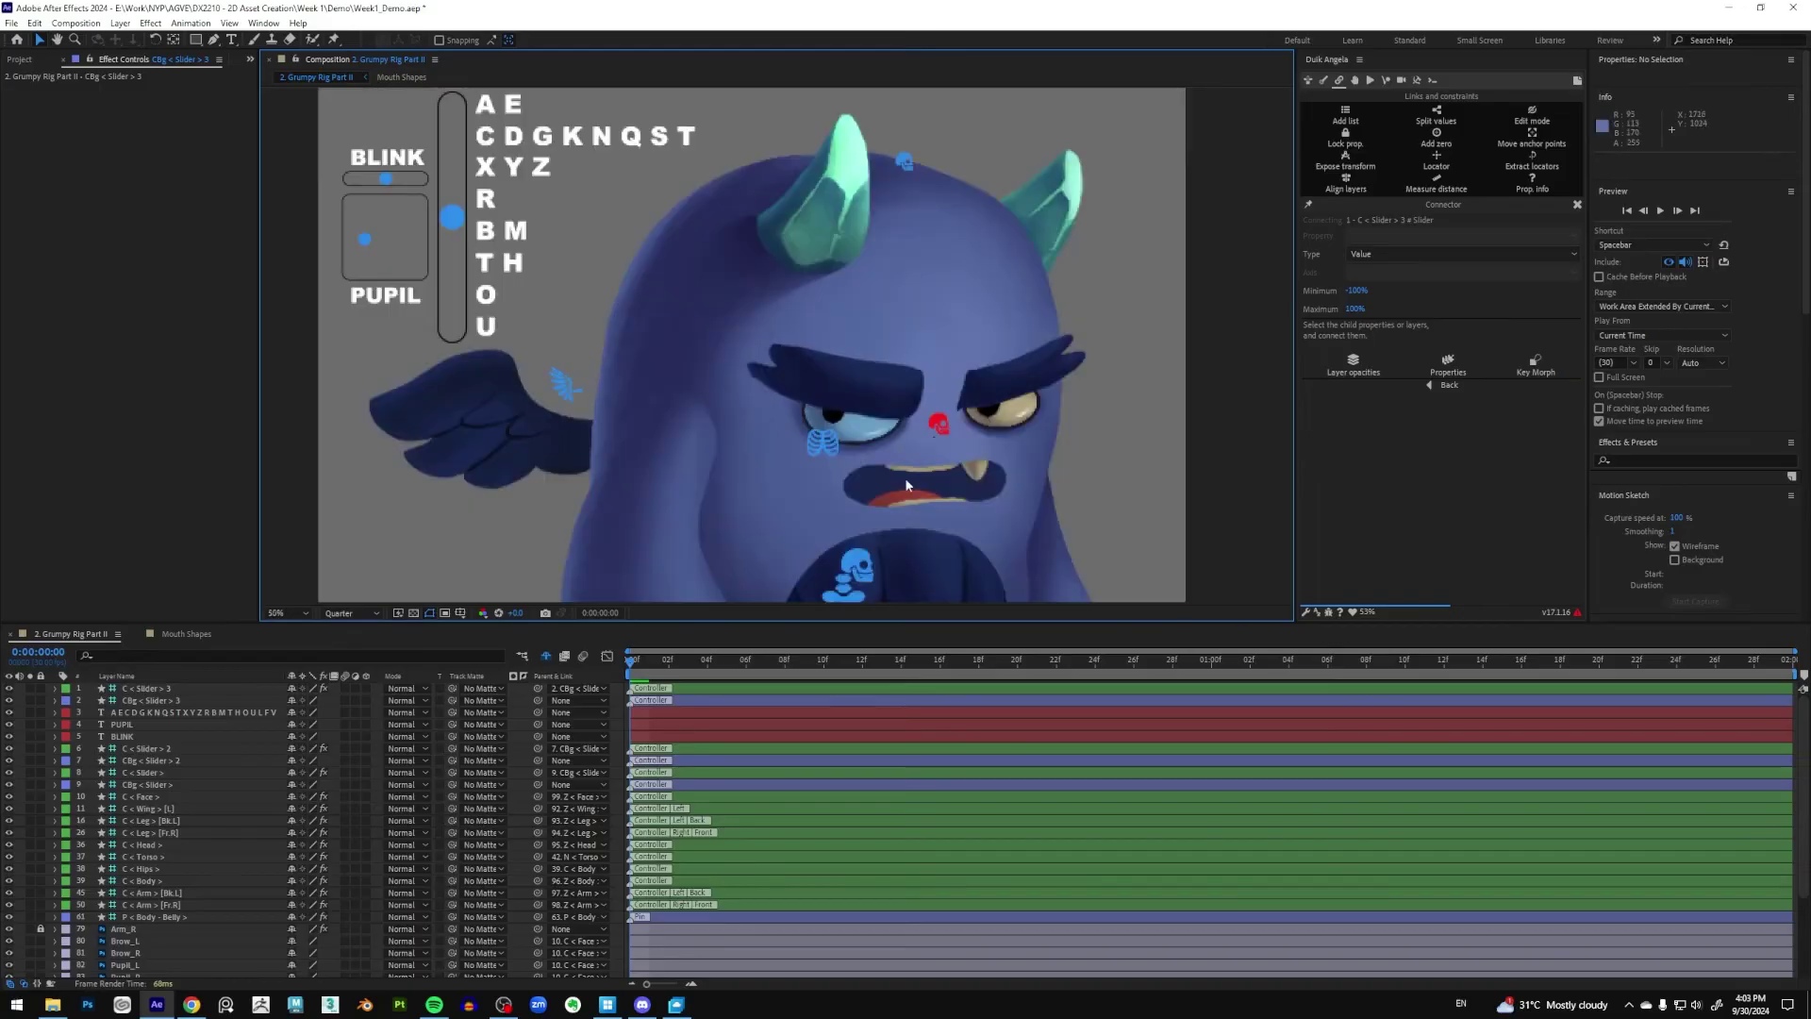
{"action": "left_click", "coordinate": [904, 479]}
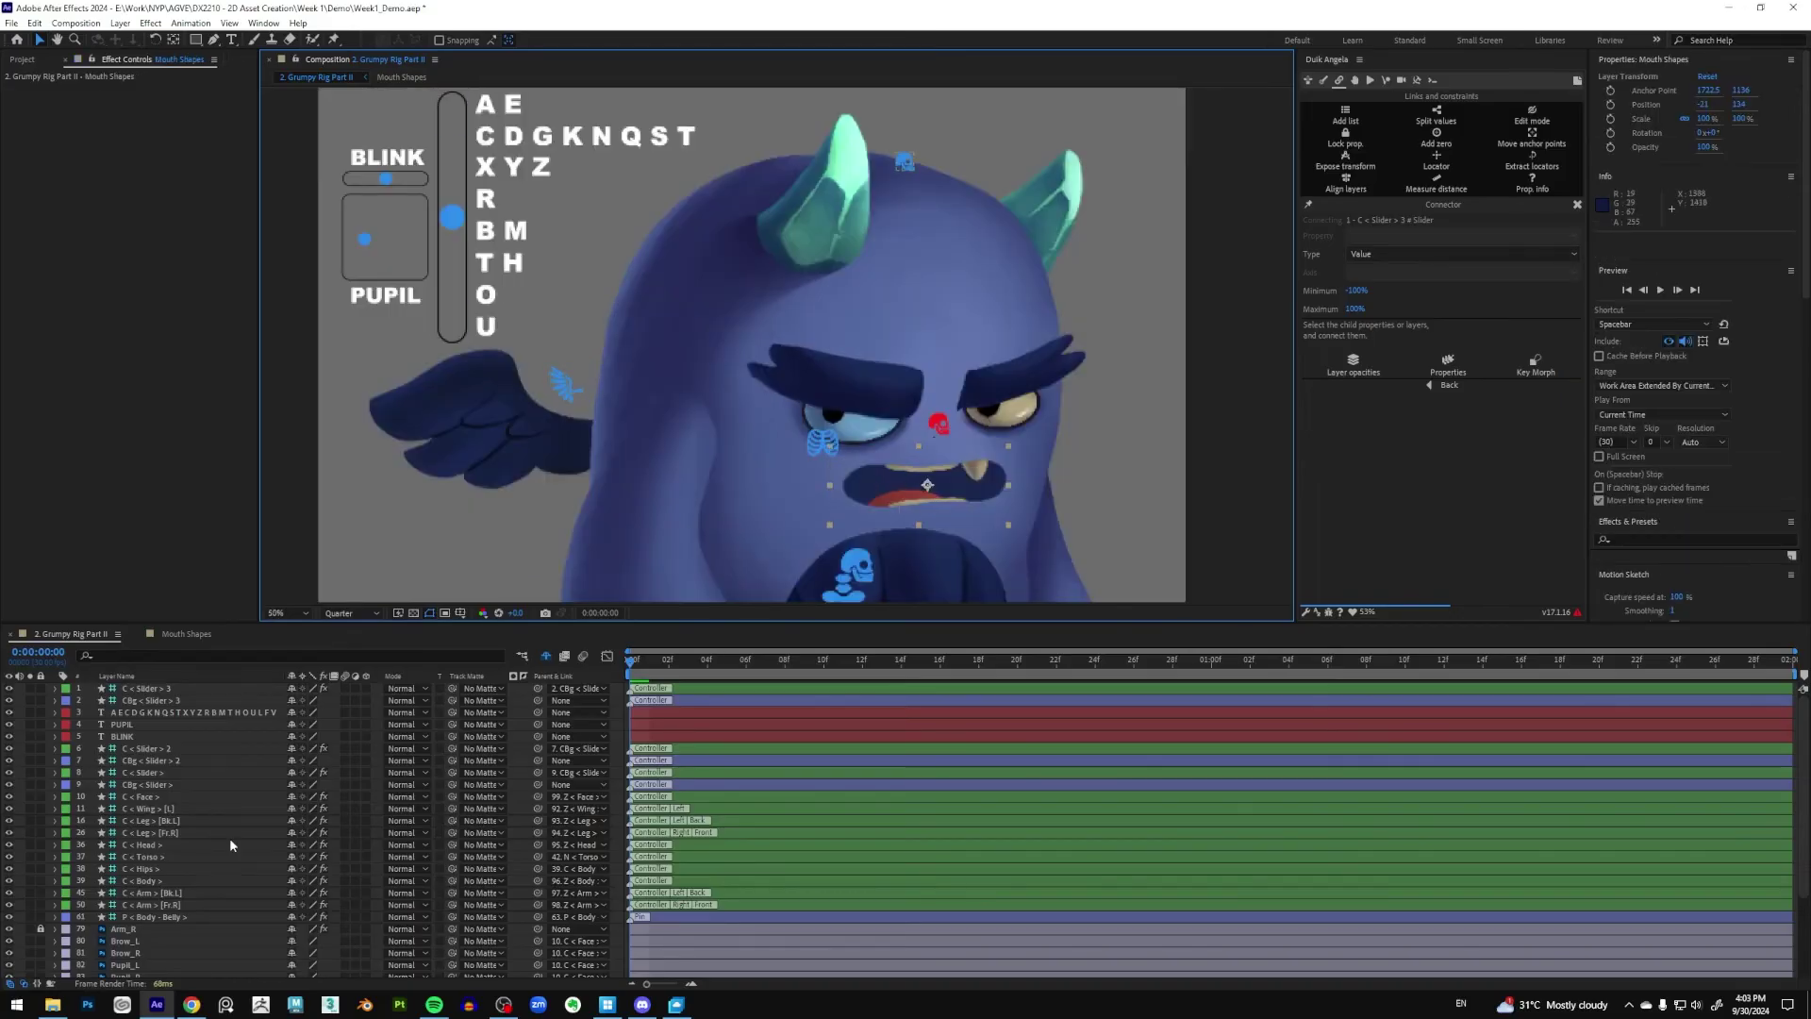
{"action": "scroll", "coordinate": [166, 847], "scroll_direction": "down", "scroll_amount": 3}
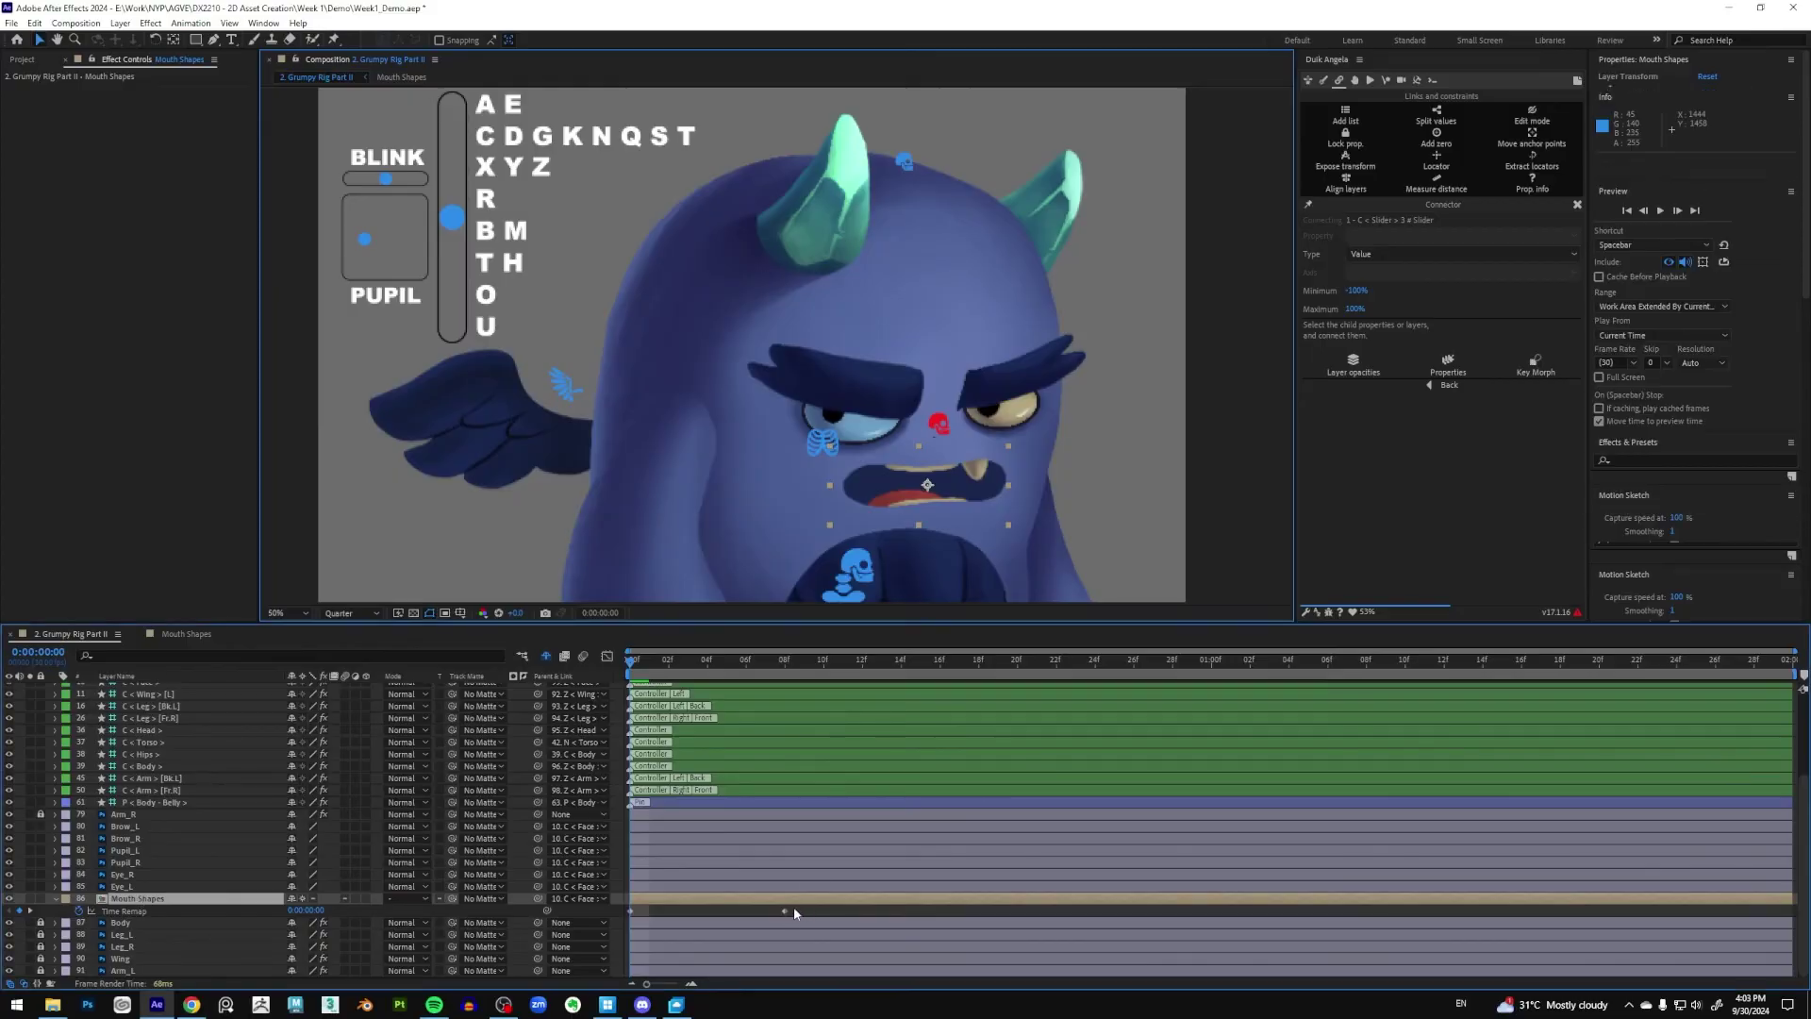
{"action": "left_click_drag", "start_coordinate": [806, 922], "coordinate": [623, 912]}
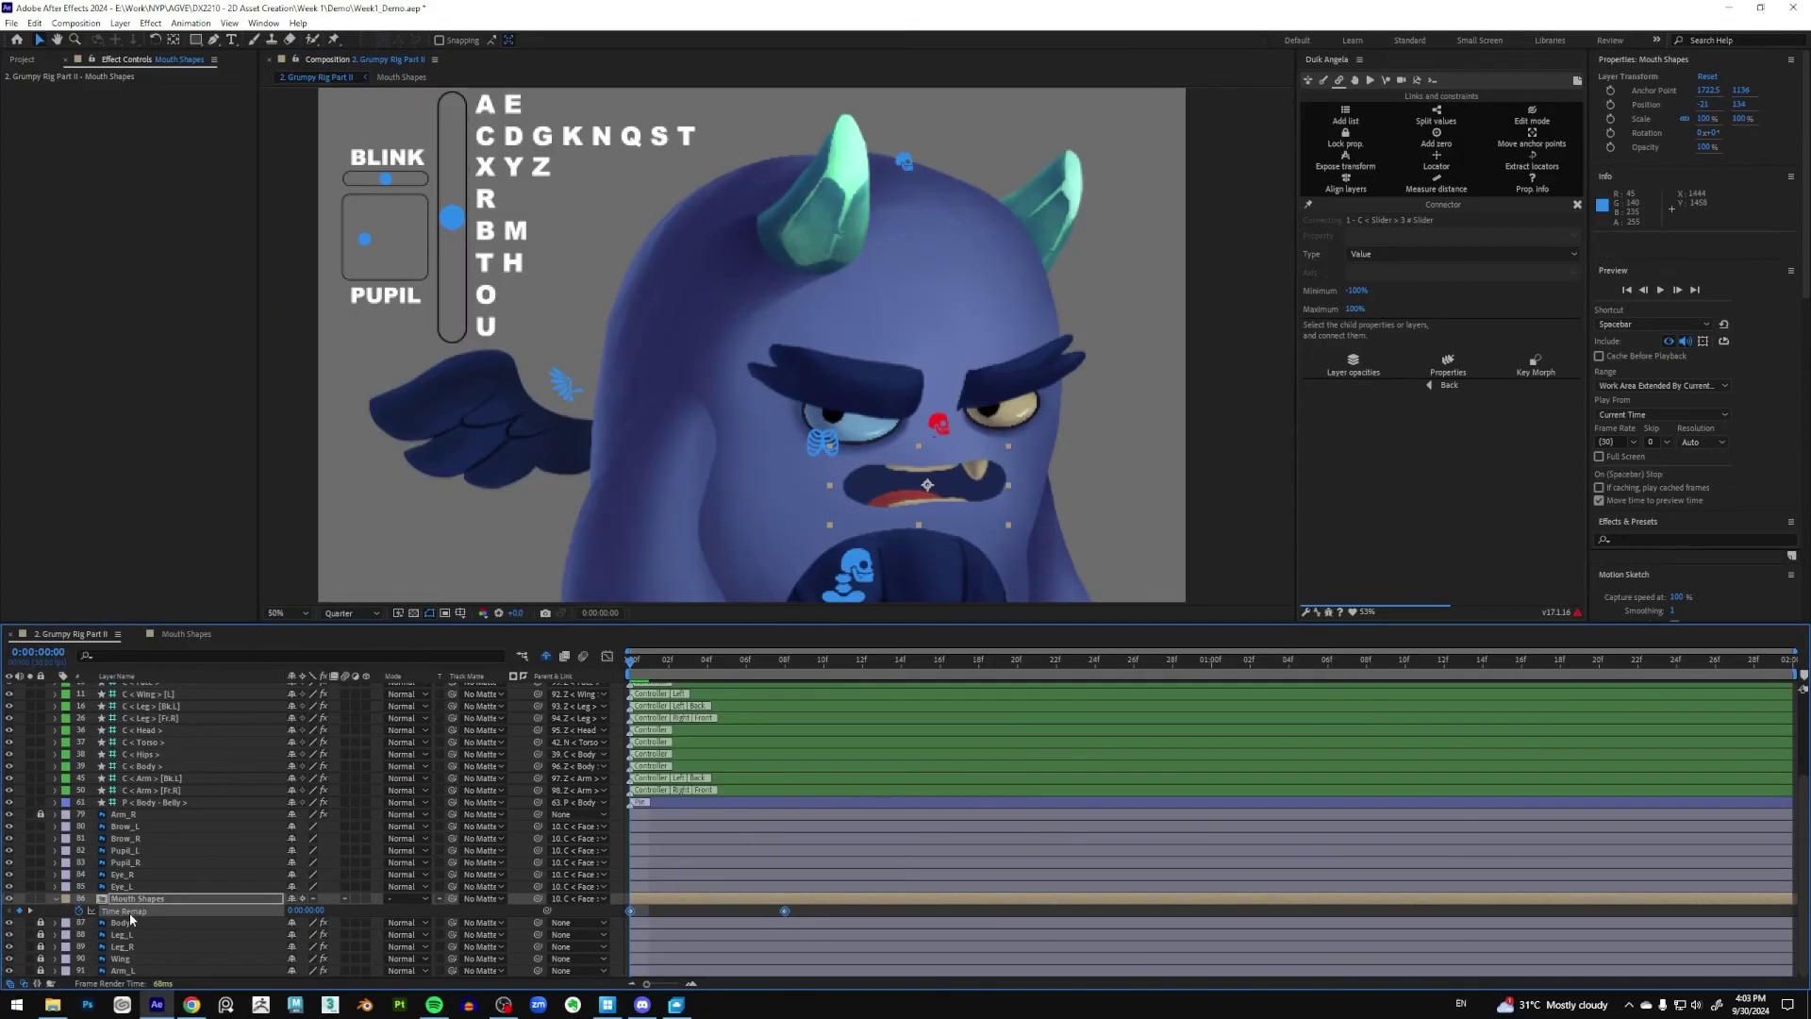
{"action": "left_click", "coordinate": [1446, 365]}
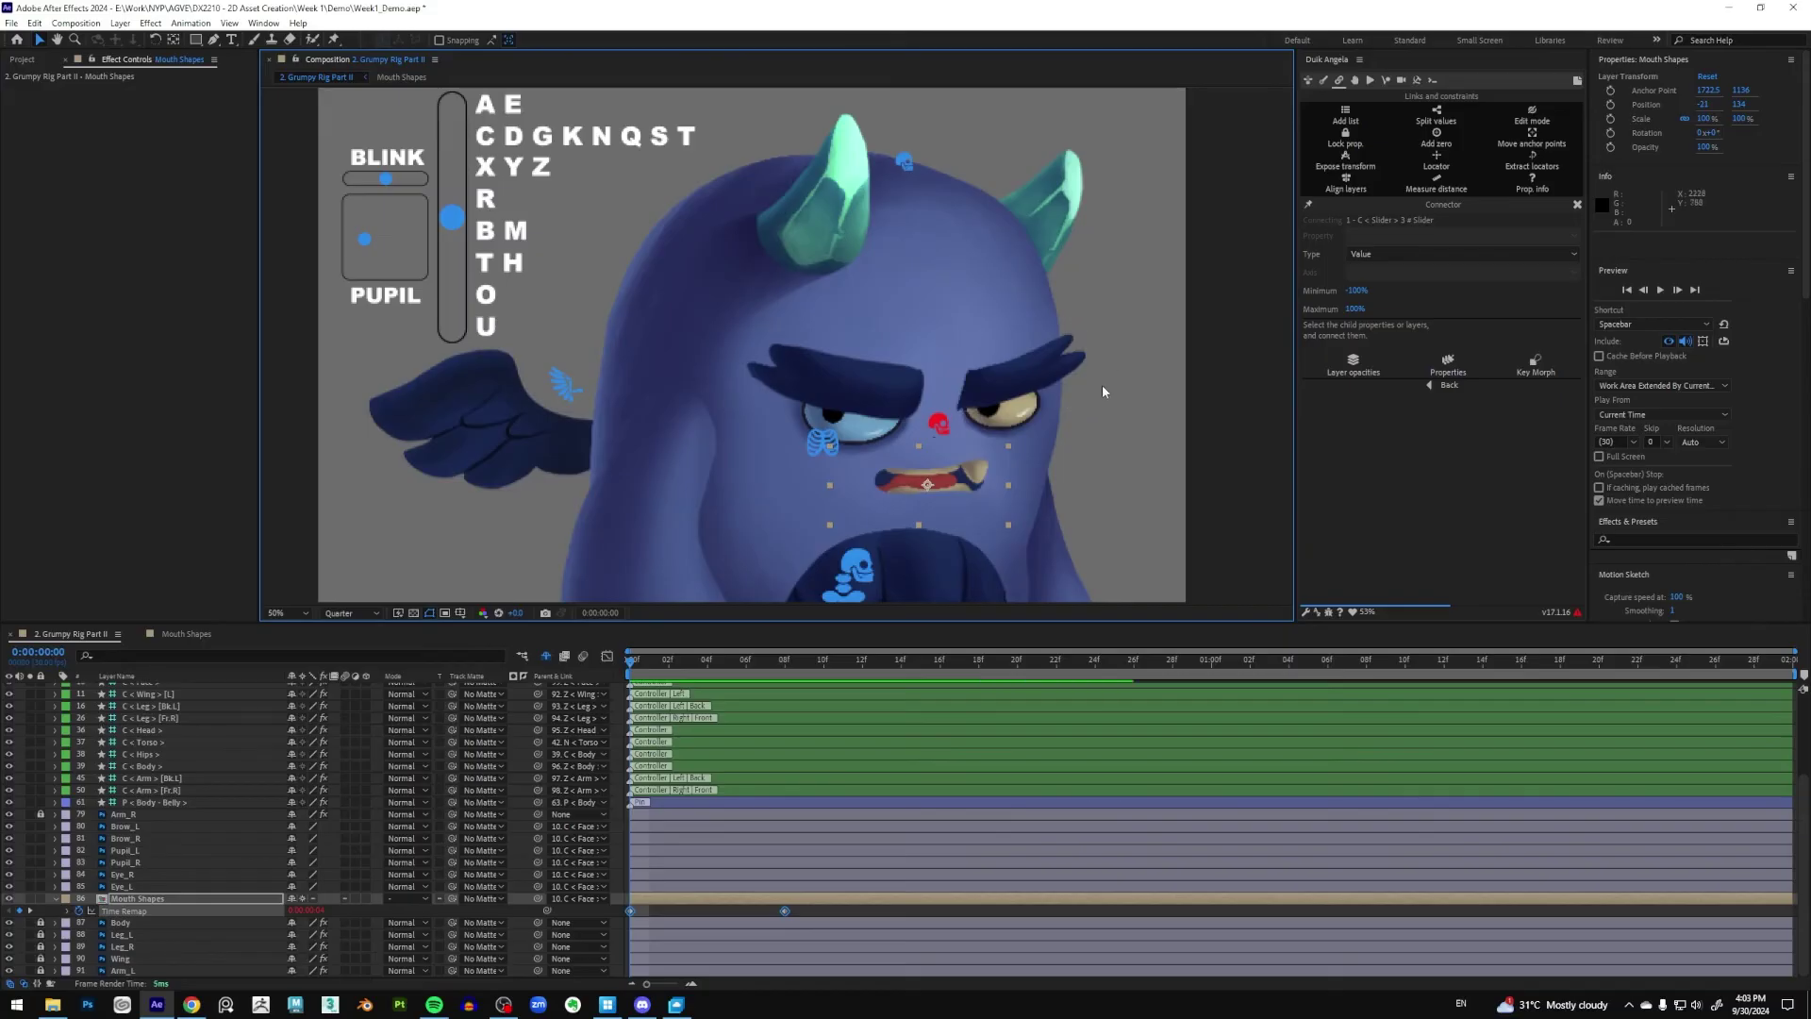
Test the mouth connection by moving the vertical slider's handle to the A E row and down to the C D G row
{"action": "left_click", "coordinate": [453, 216]}
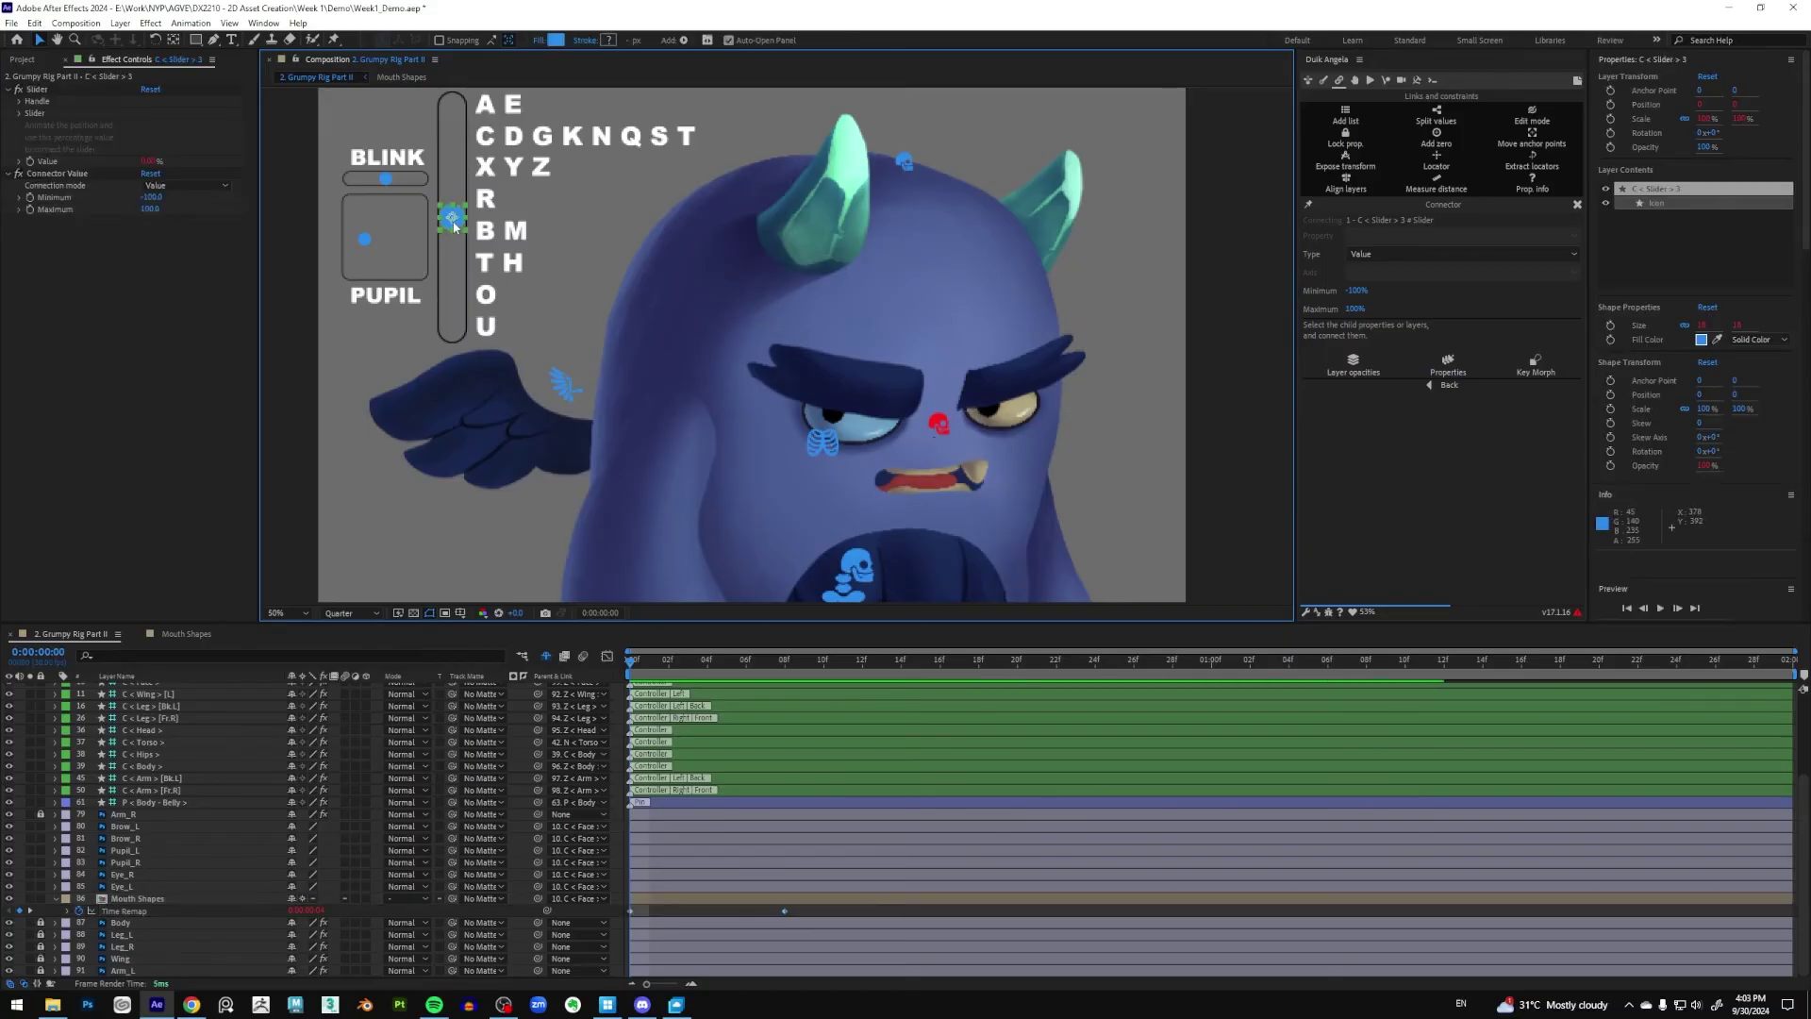
{"action": "left_click_drag", "start_coordinate": [454, 202], "coordinate": [460, 107]}
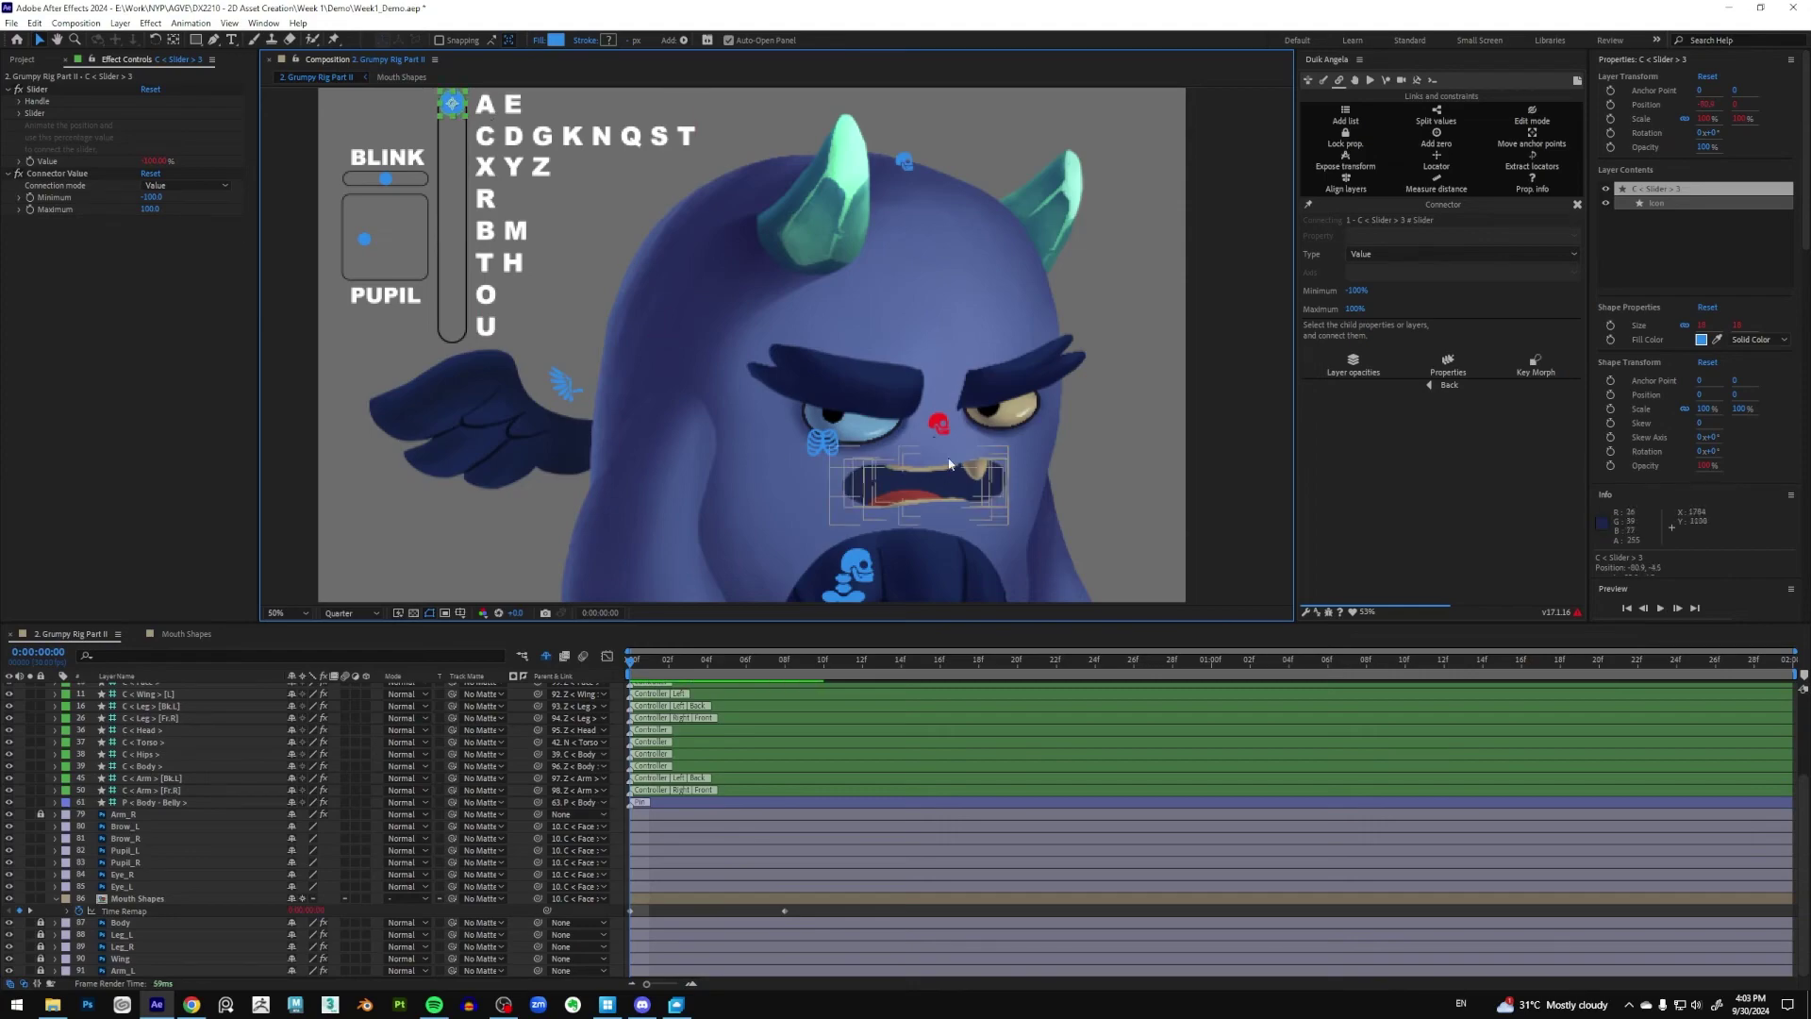
{"action": "left_click_drag", "start_coordinate": [452, 119], "coordinate": [457, 146]}
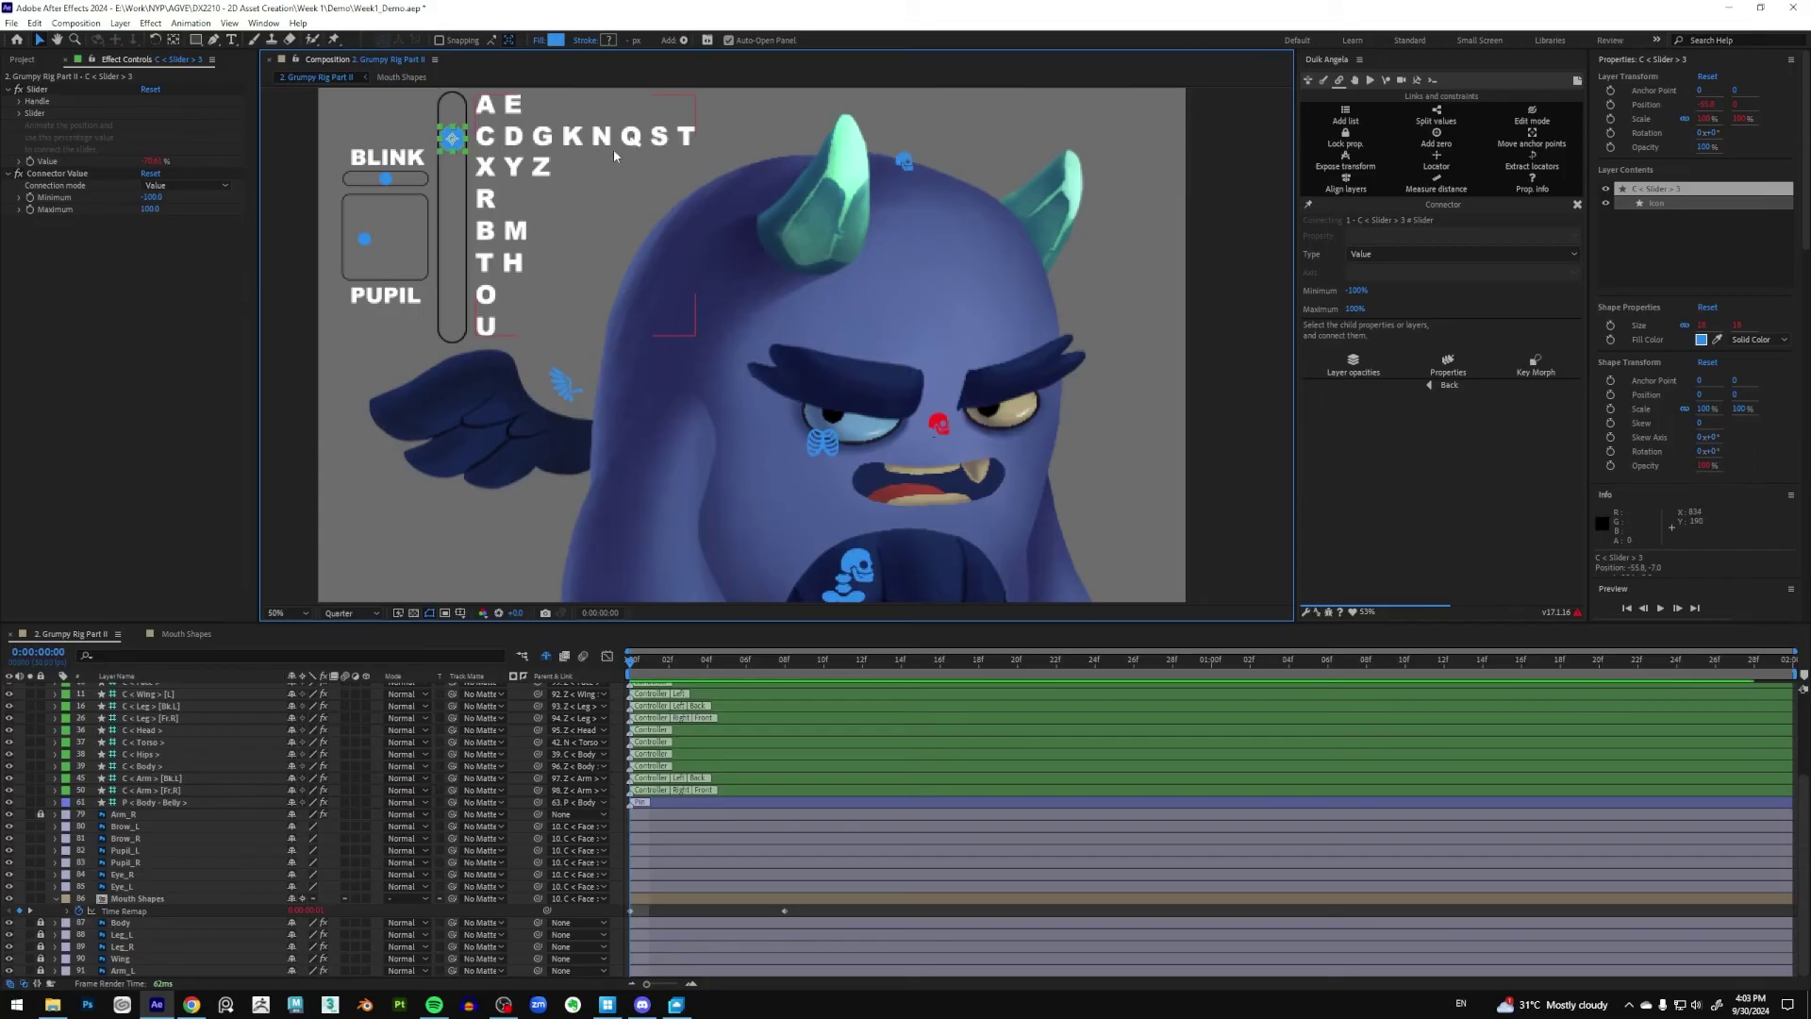
Widen and lengthen the letter list's text box so that C through Z fit on one row and F V fits as the last row
{"action": "left_click", "coordinate": [593, 137]}
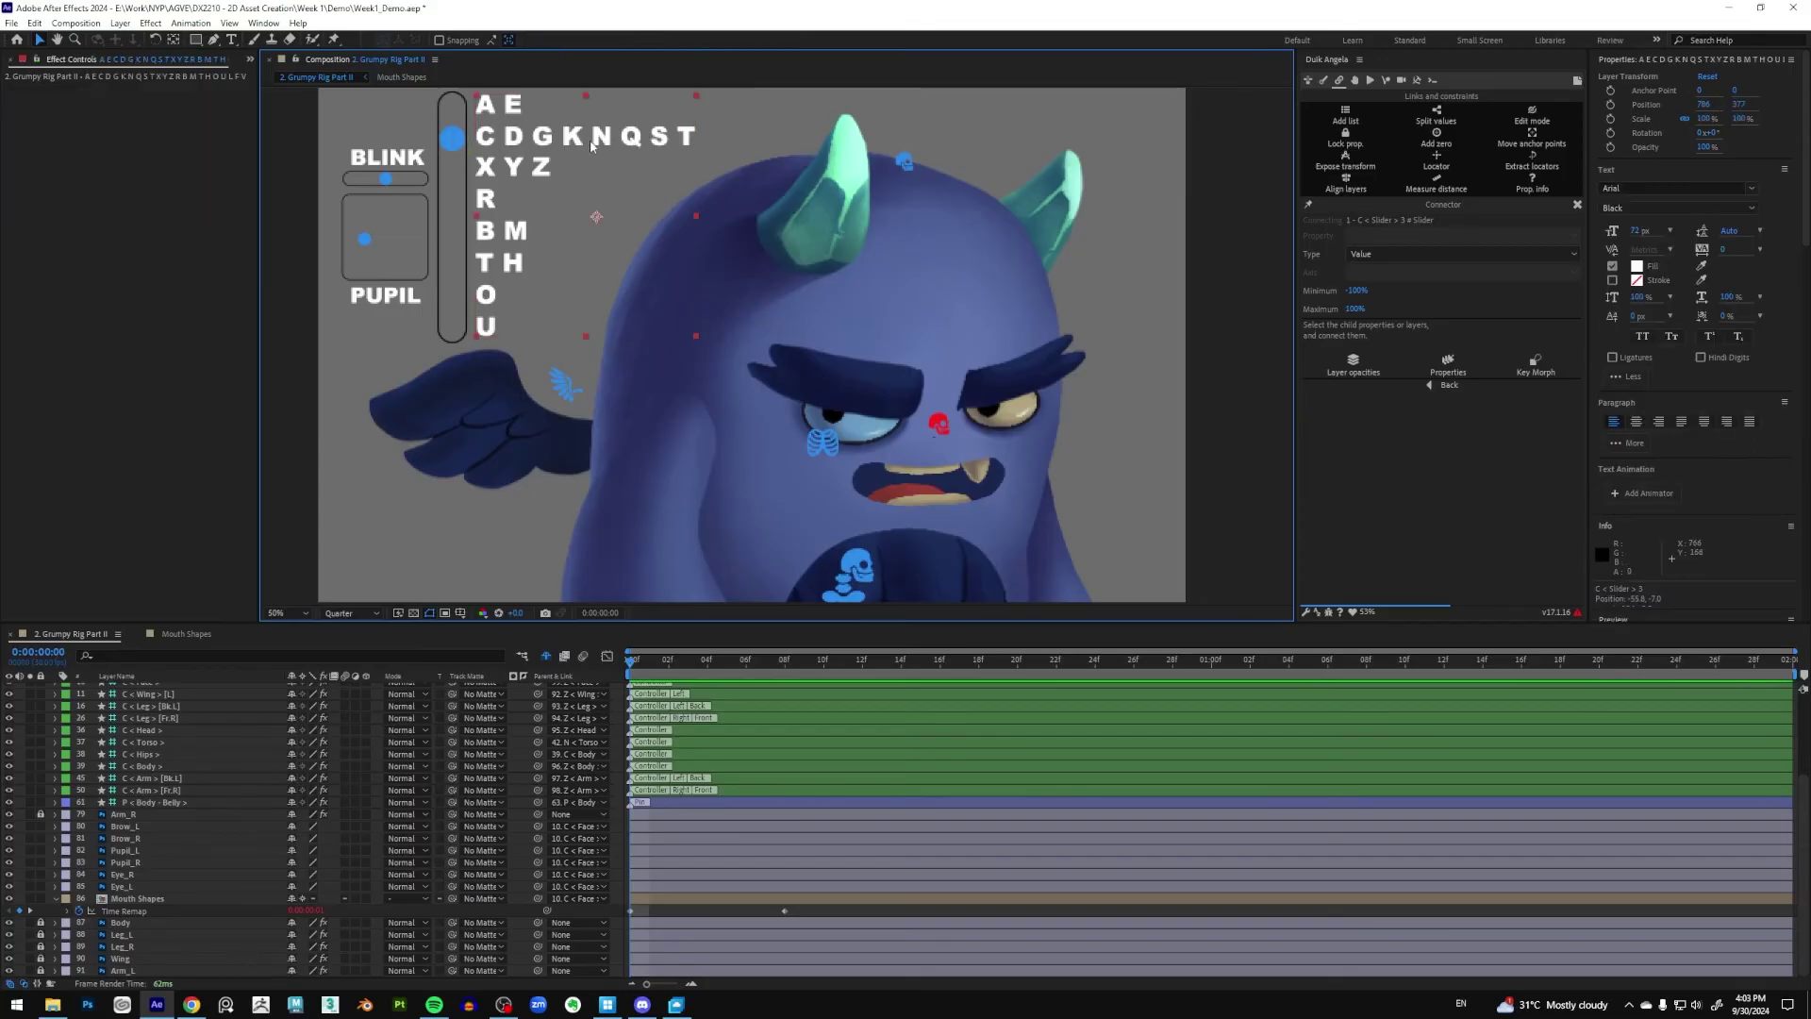
{"action": "key", "text": "ctrl+t"}
{"action": "left_click_drag", "start_coordinate": [718, 217], "coordinate": [797, 219]}
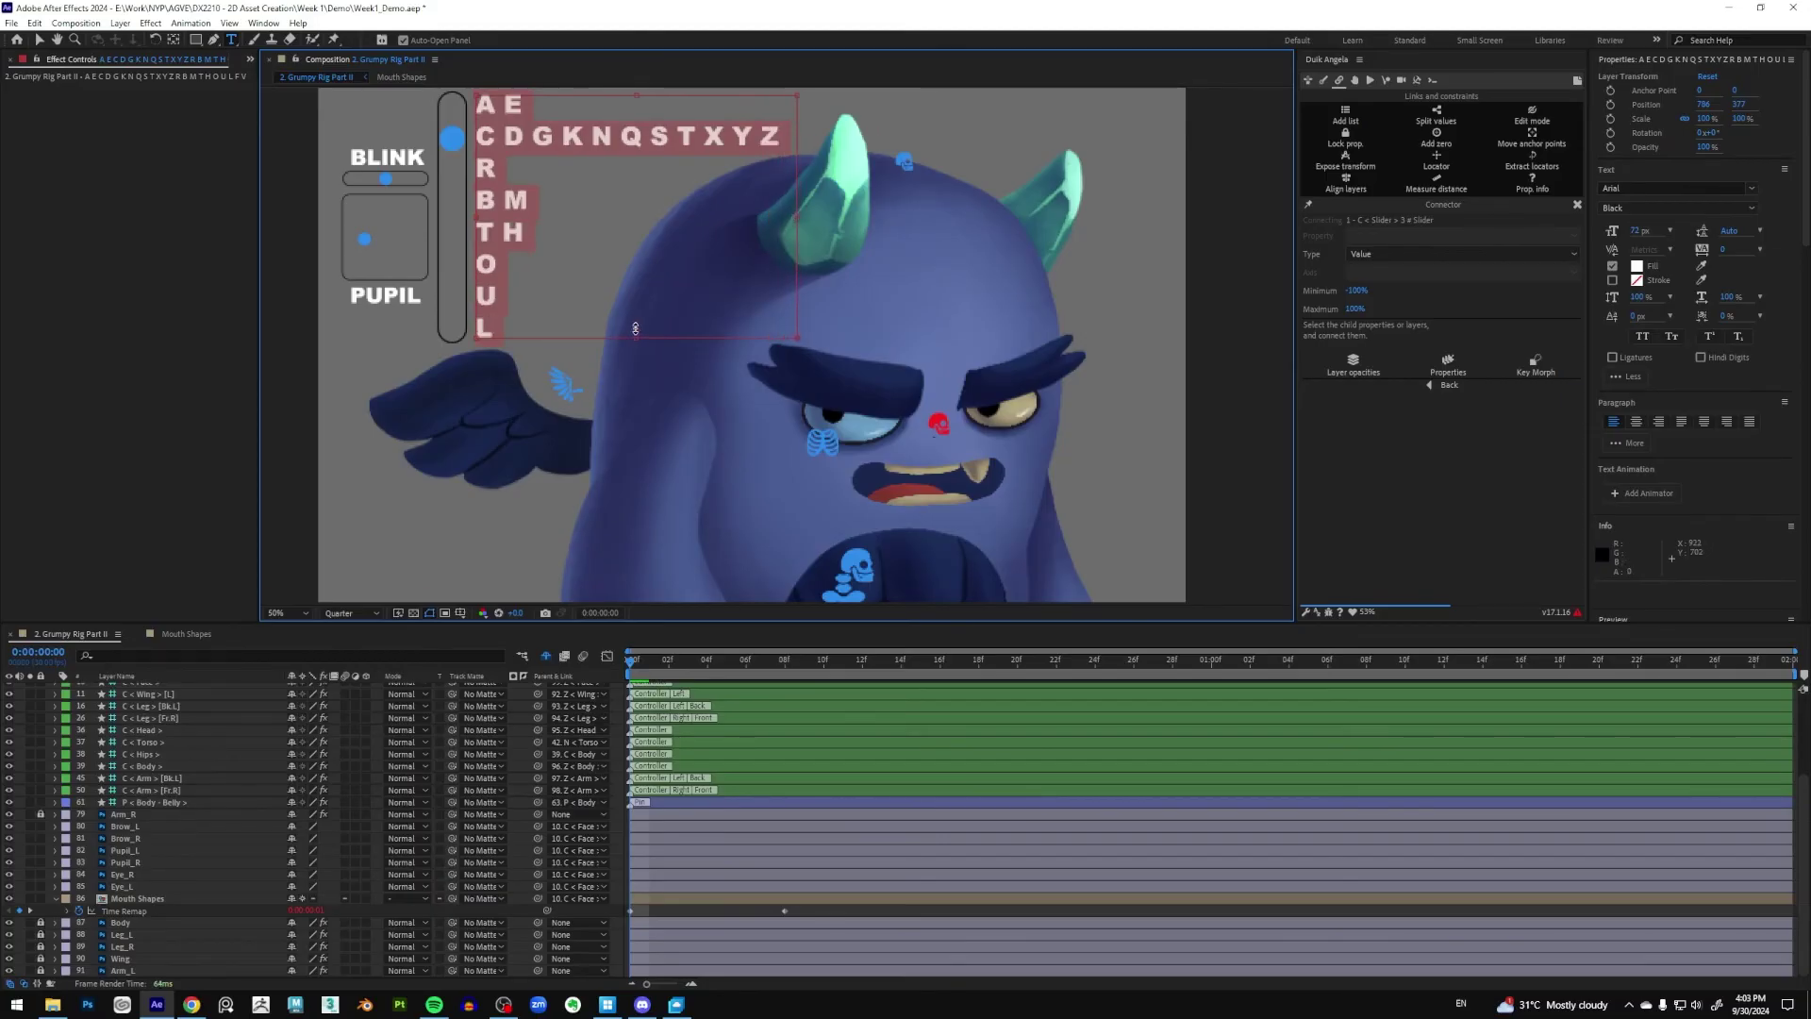
{"action": "left_click_drag", "start_coordinate": [636, 338], "coordinate": [626, 396]}
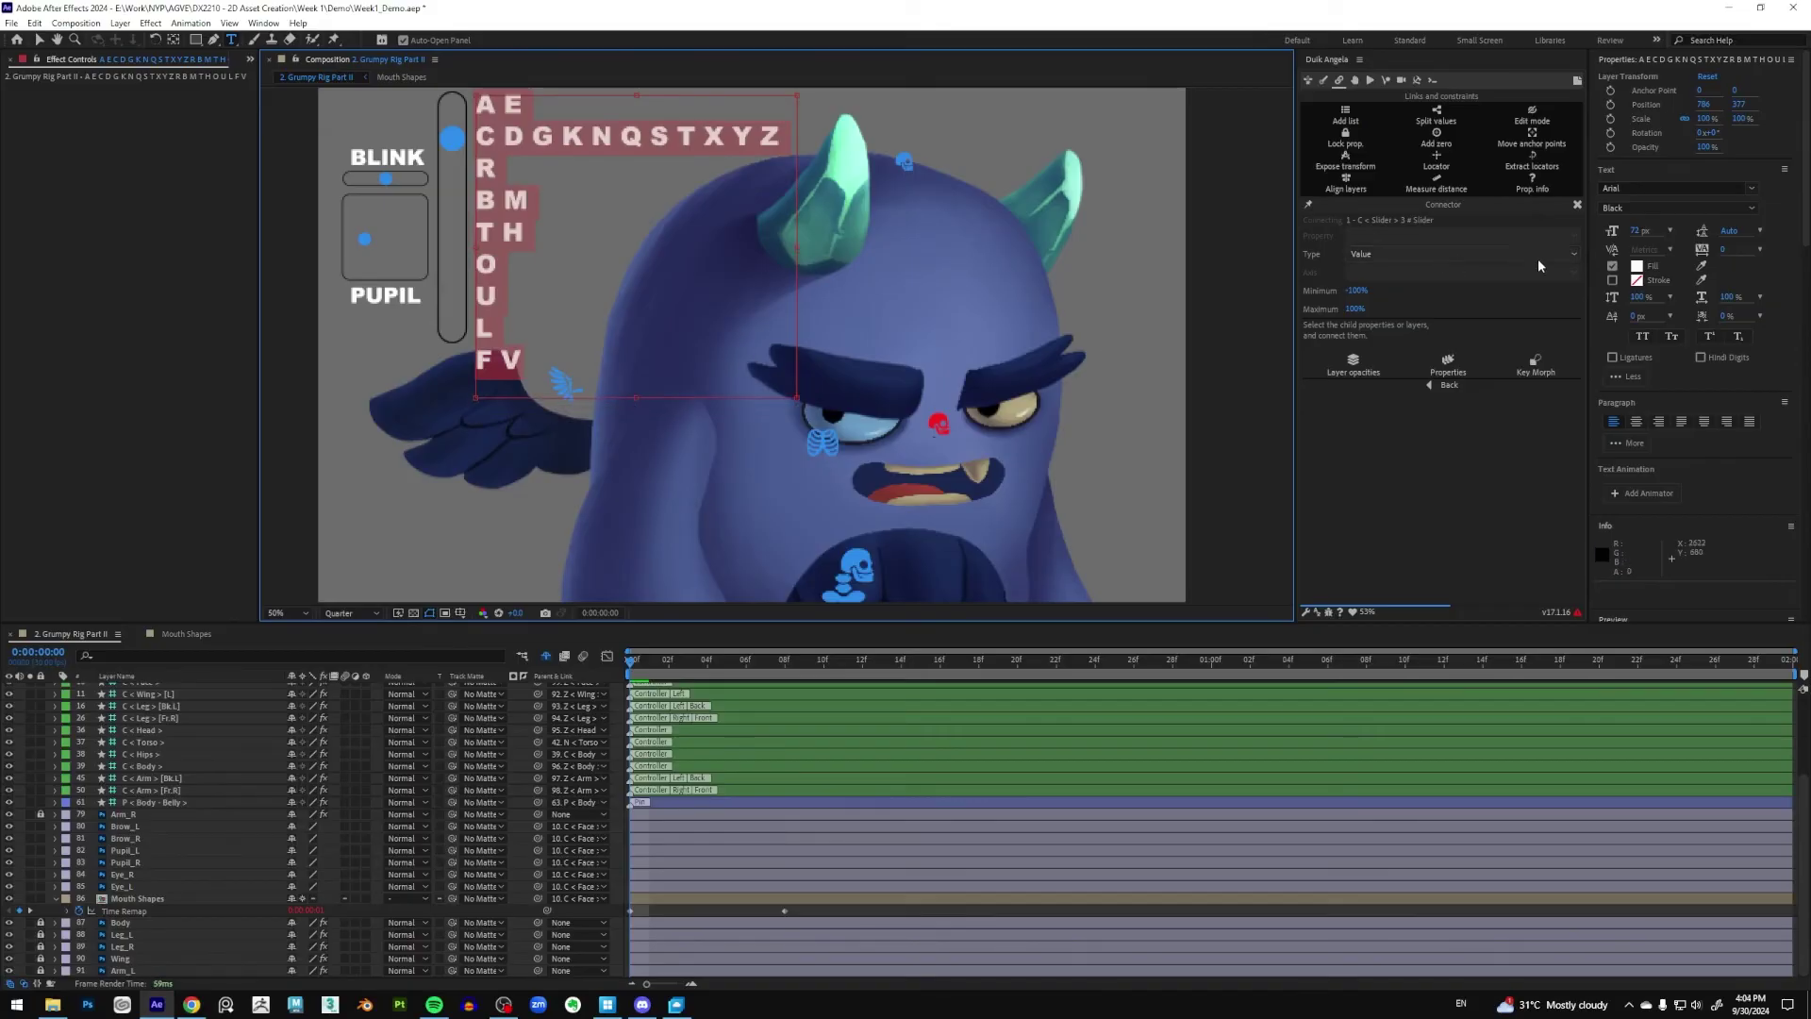
Try font sizes of 60, 62 and 64 px on the letter list
{"action": "left_click", "coordinate": [1670, 230]}
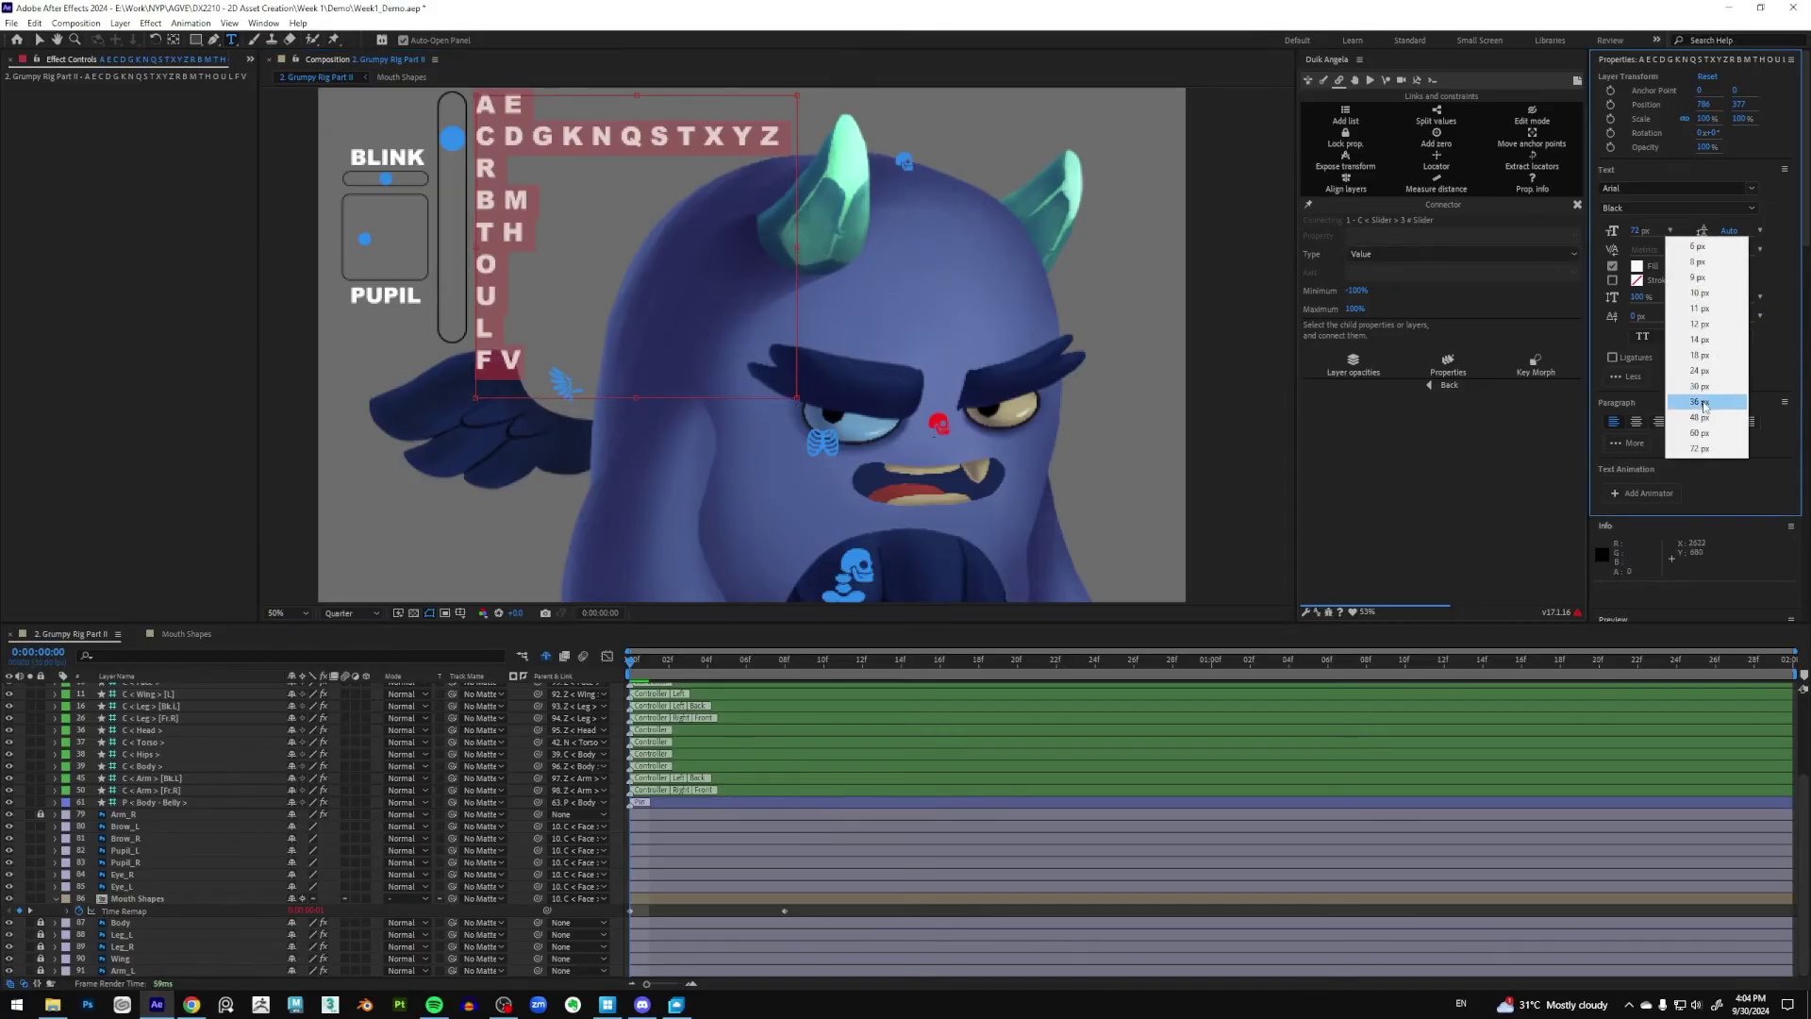
{"action": "left_click", "coordinate": [1700, 433]}
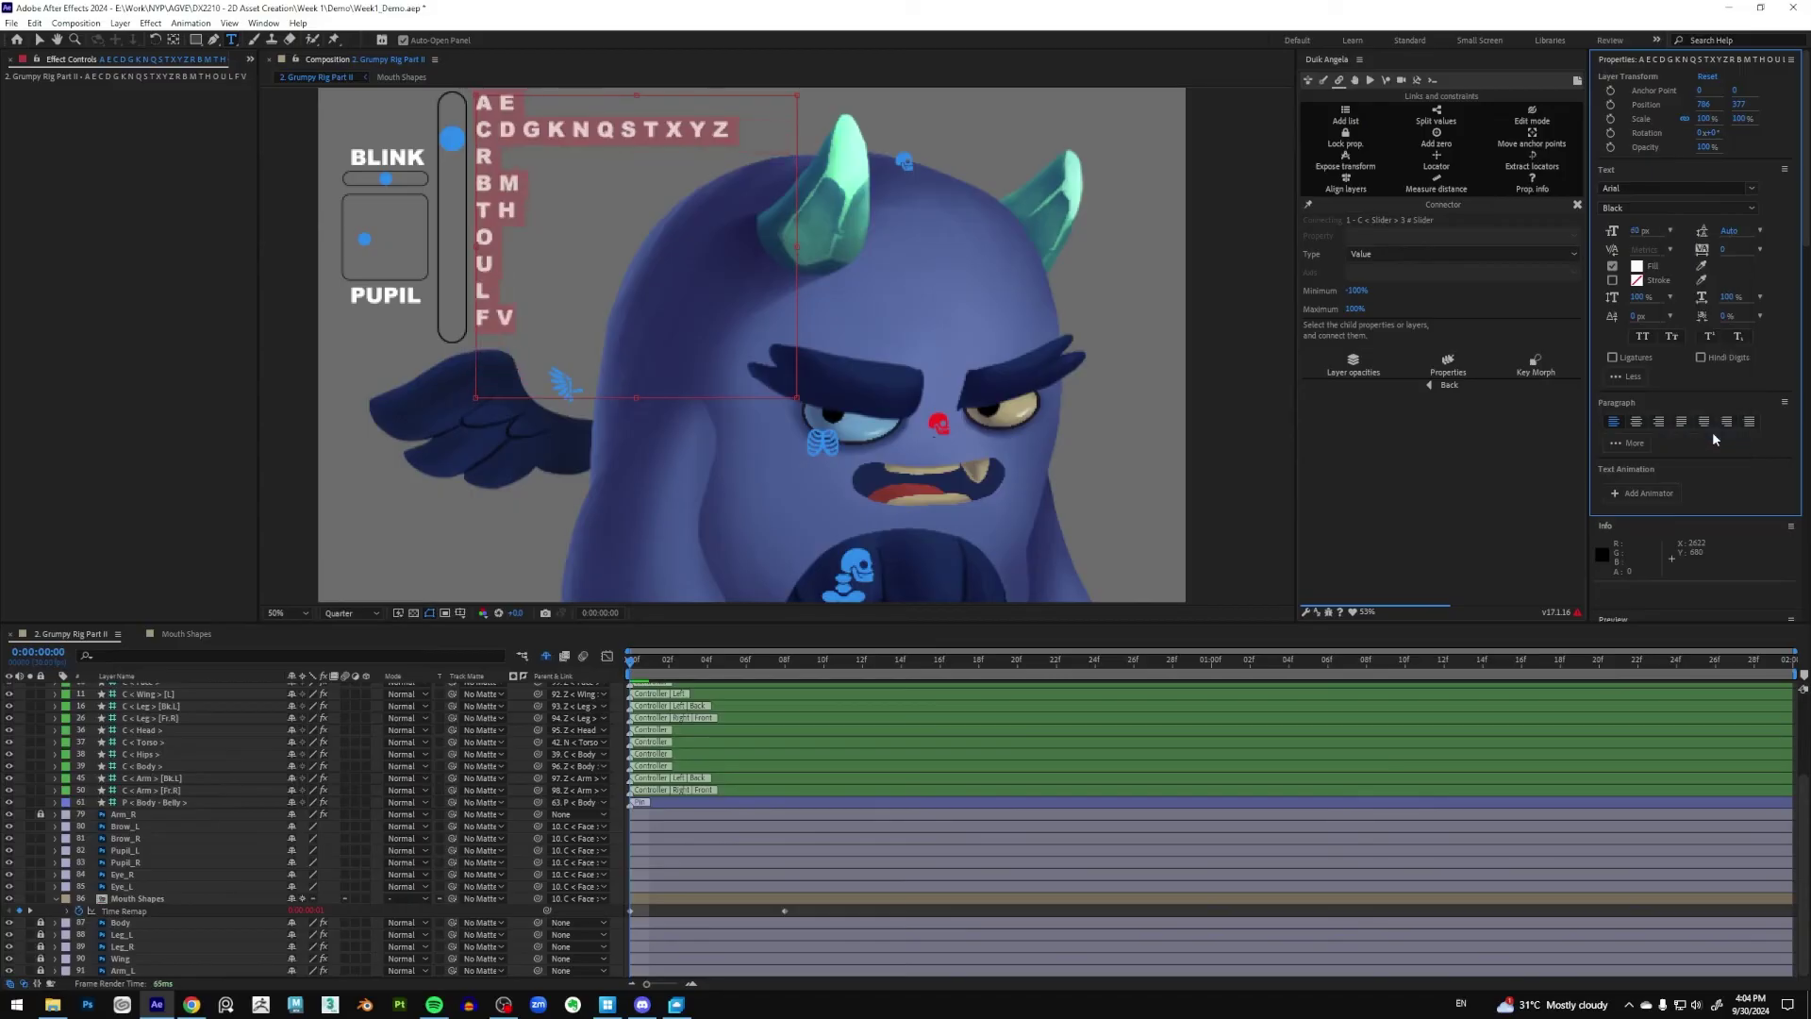
{"action": "left_click", "coordinate": [1642, 230]}
{"action": "type", "text": "62"}
{"action": "key", "text": "Return"}
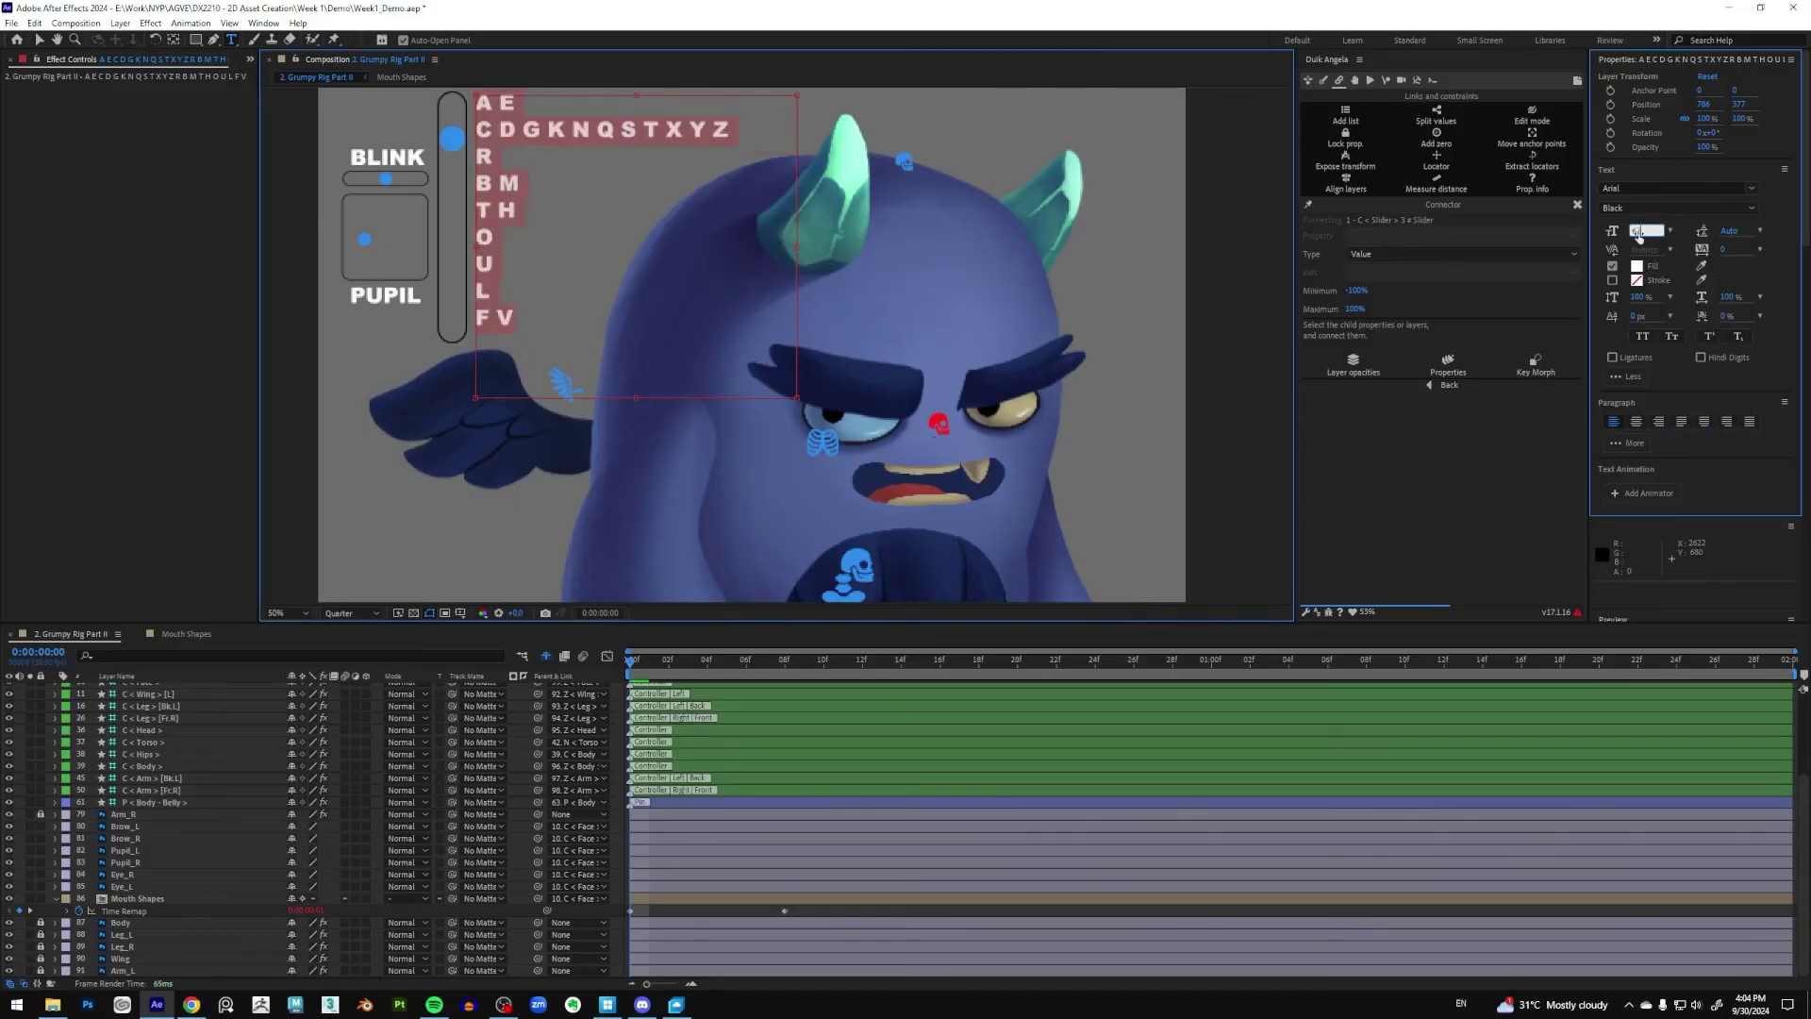
{"action": "left_click", "coordinate": [1638, 232]}
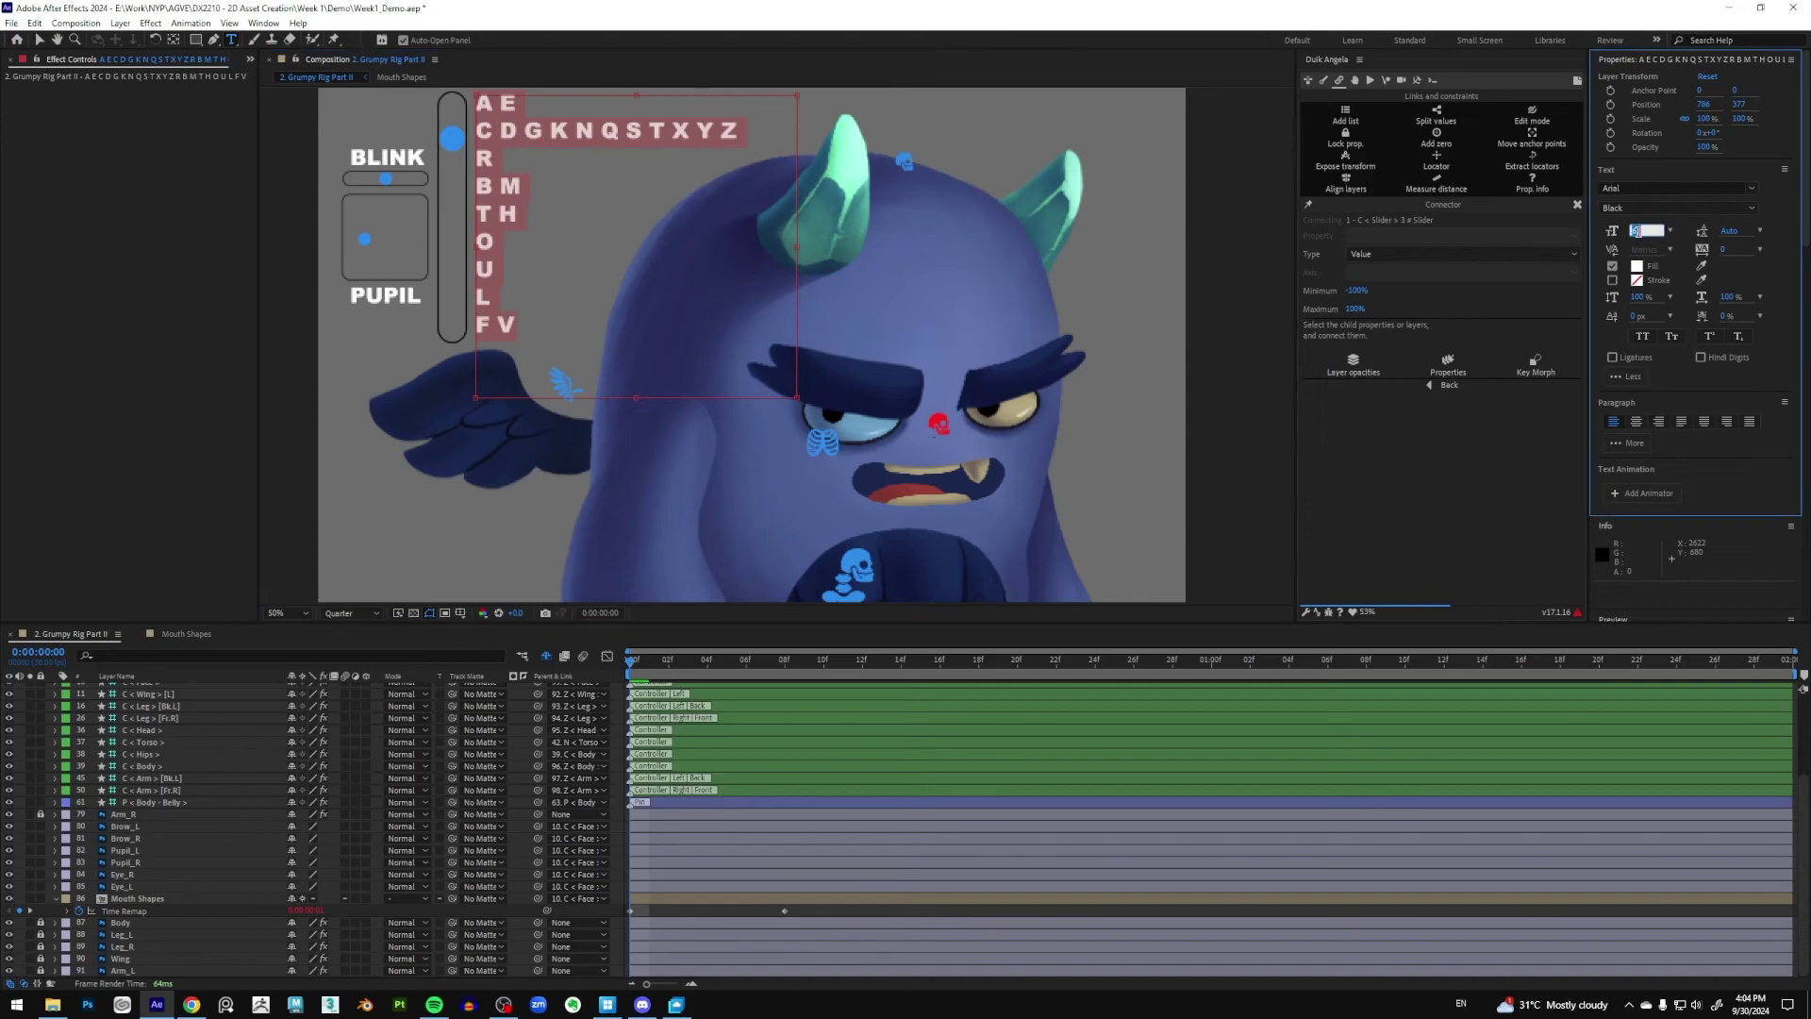
{"action": "type", "text": "64"}
{"action": "key", "text": "Return"}
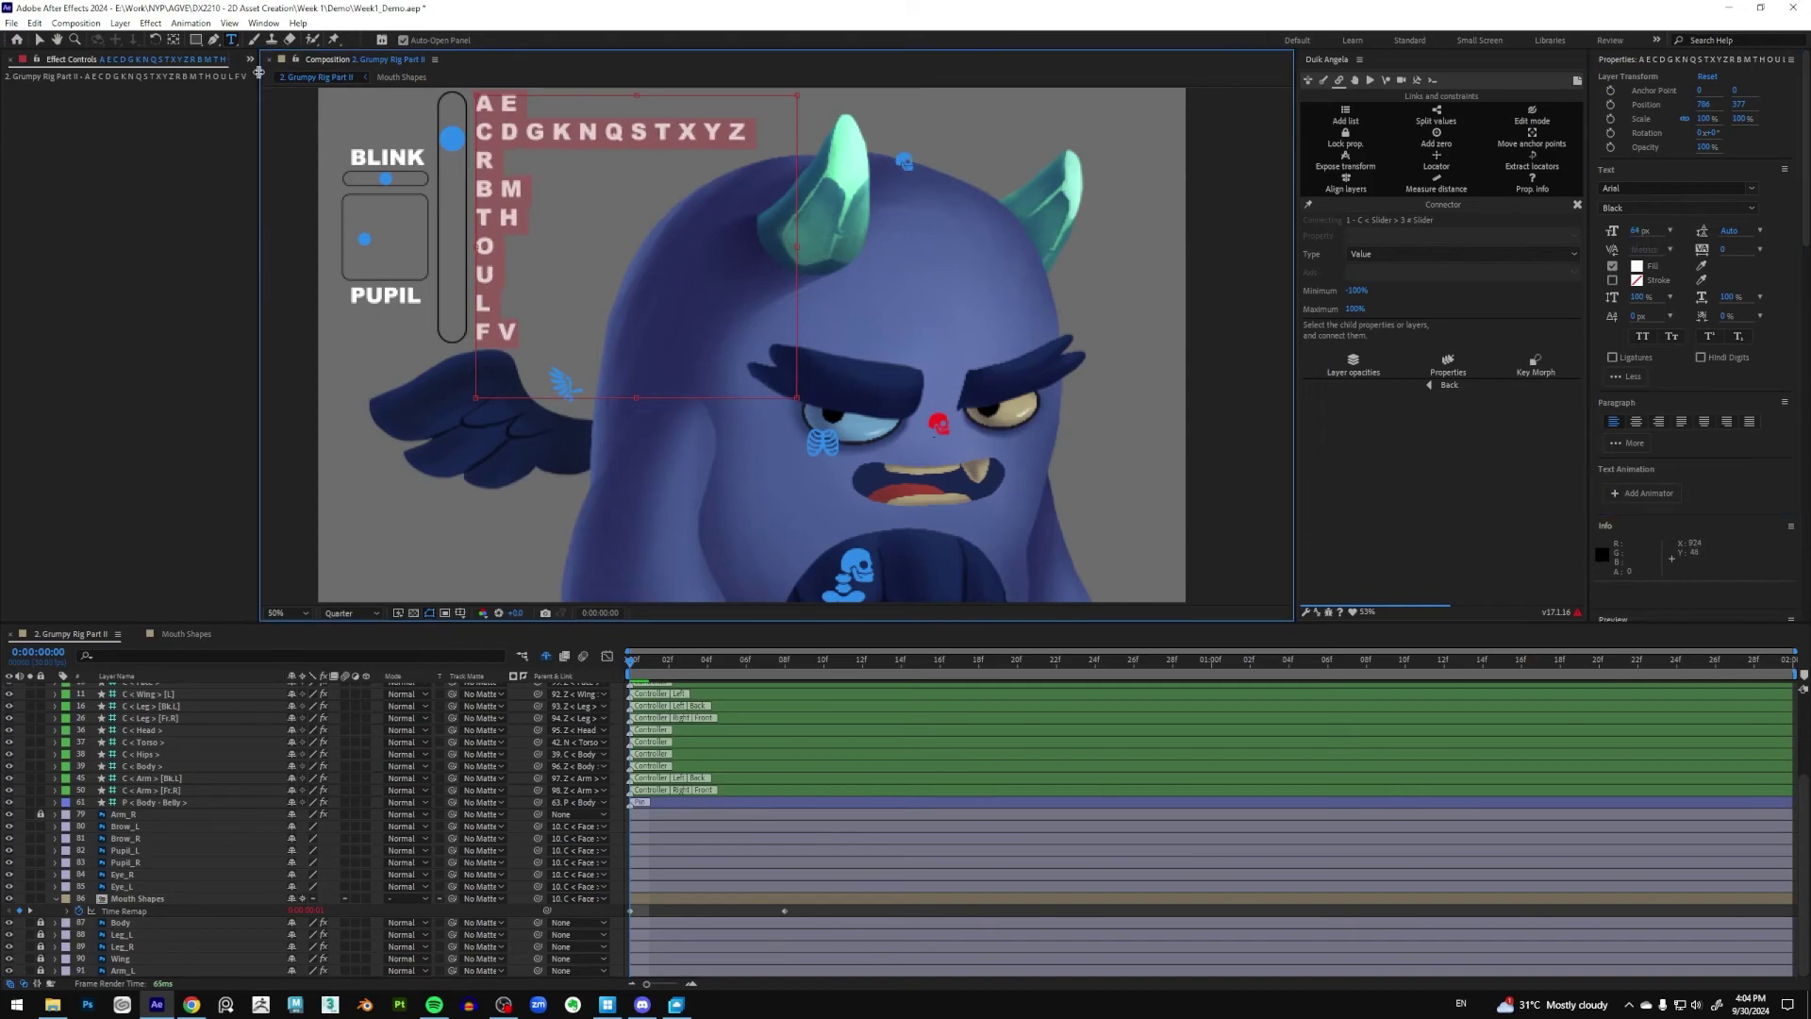
{"action": "left_click", "coordinate": [39, 40]}
{"action": "left_click", "coordinate": [434, 345]}
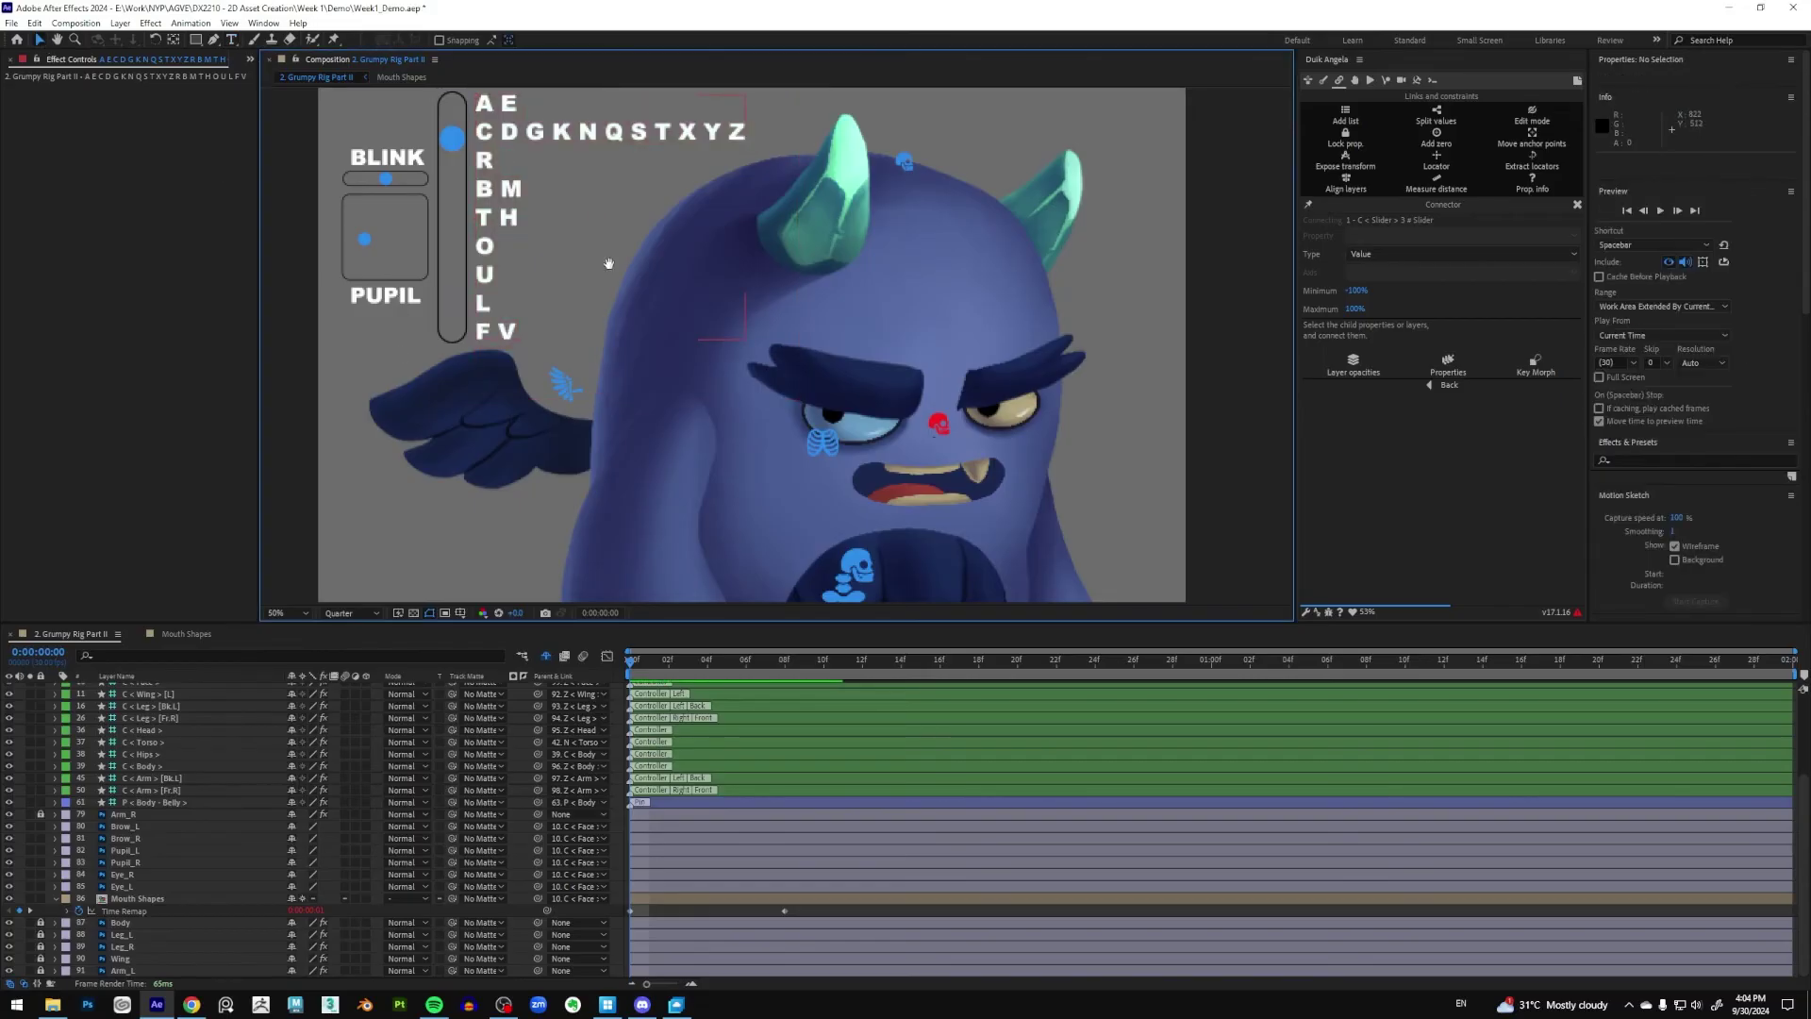
Shift the letter list slightly down to line up with the vertical slider and set its font size to 62 px
{"action": "scroll", "coordinate": [448, 283], "scroll_direction": "up", "scroll_amount": 3}
{"action": "left_click", "coordinate": [460, 229]}
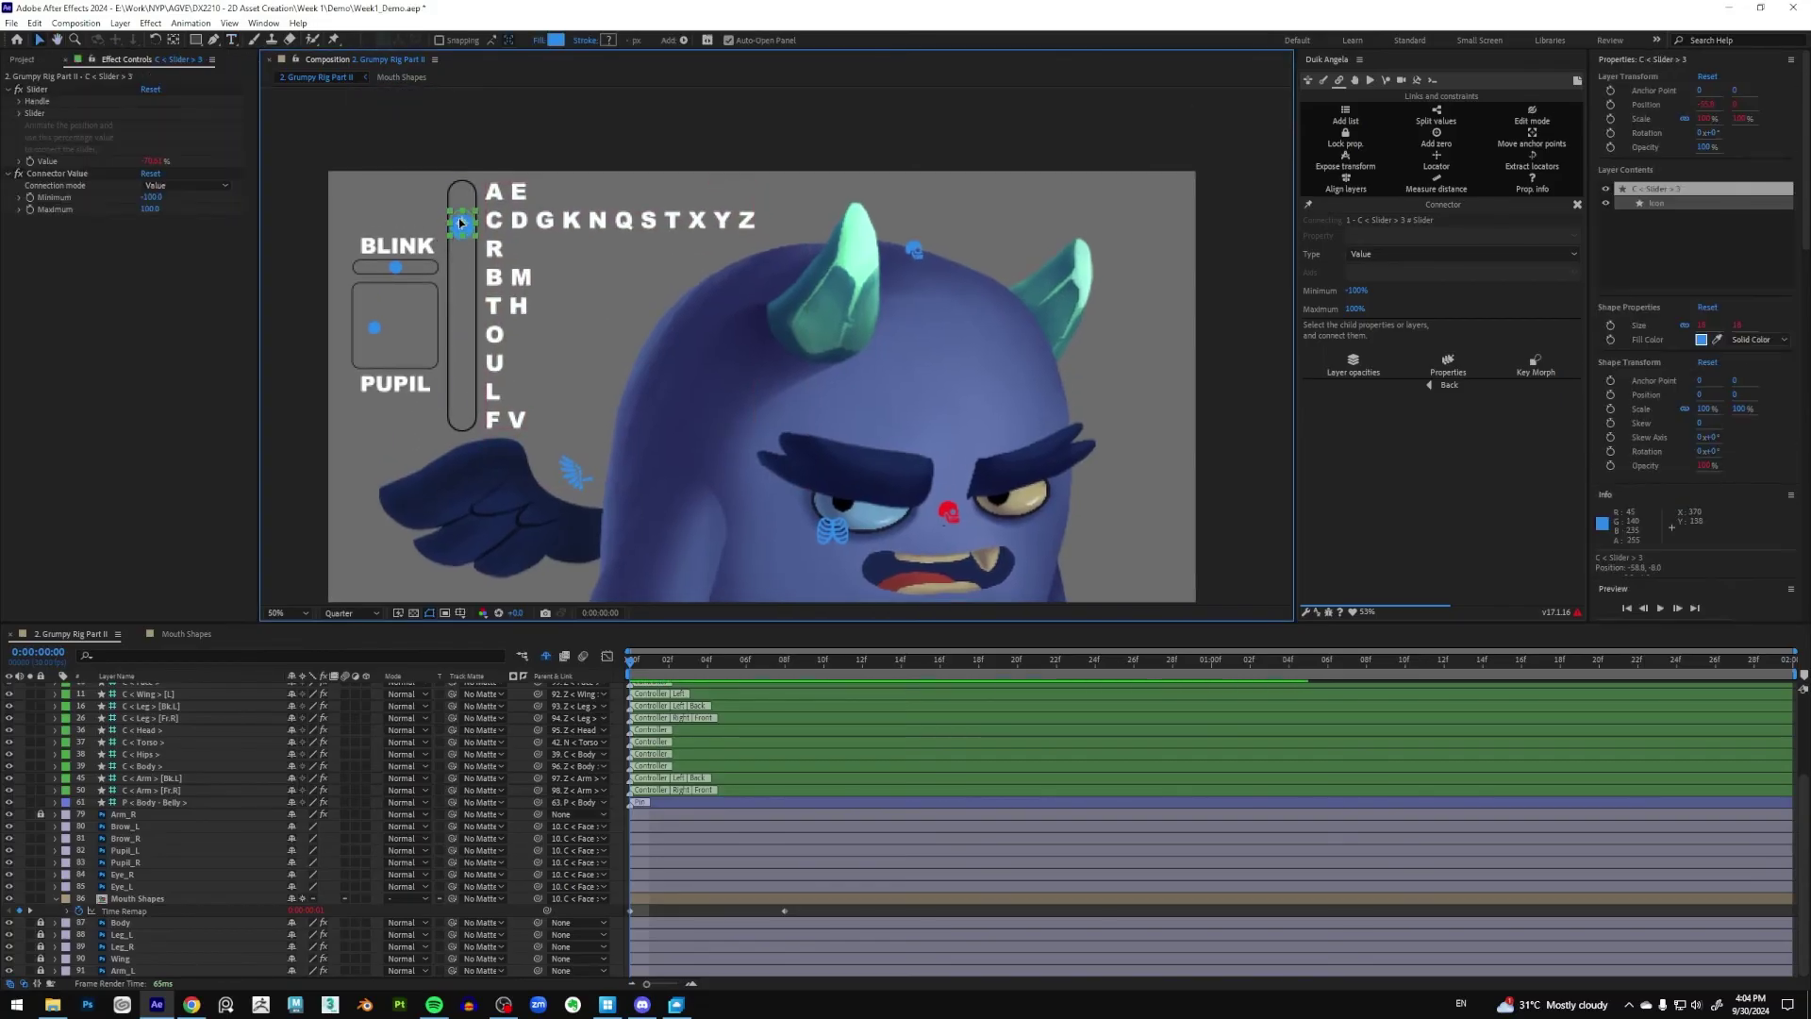
{"action": "left_click_drag", "start_coordinate": [463, 231], "coordinate": [552, 233]}
{"action": "left_click", "coordinate": [552, 230]}
{"action": "double_click", "coordinate": [552, 233]}
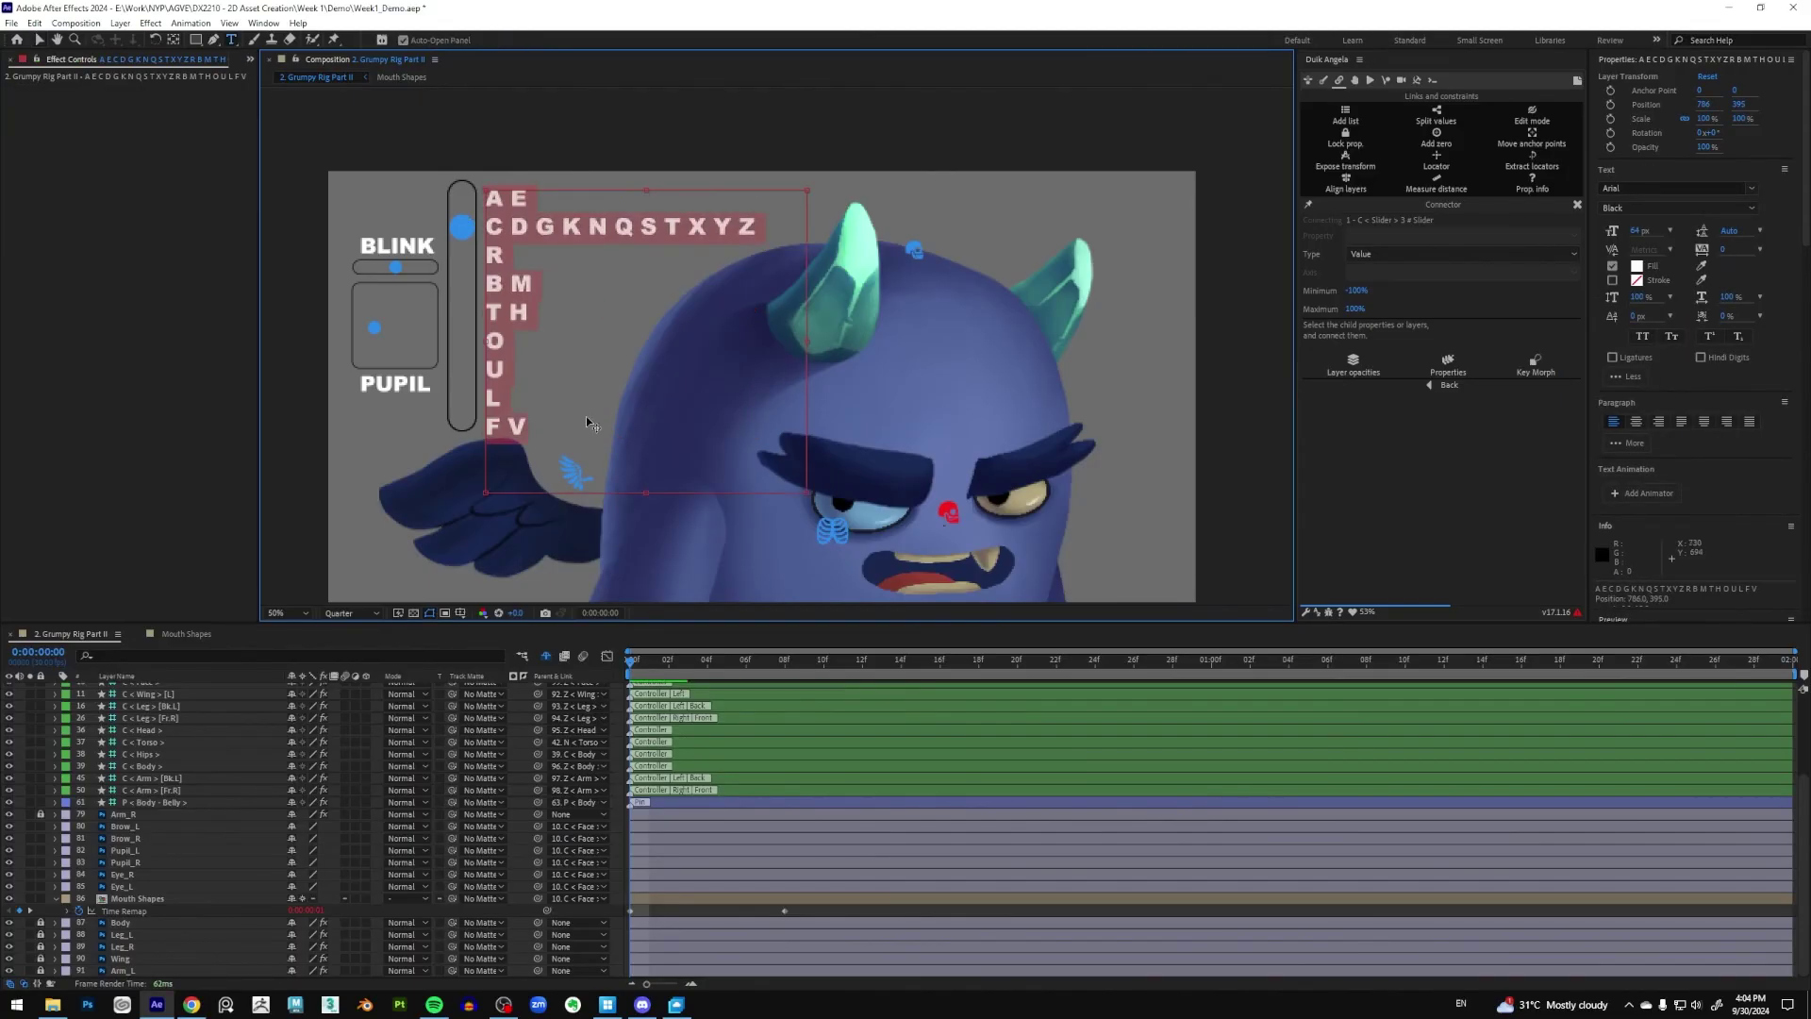
{"action": "left_click", "coordinate": [1646, 231]}
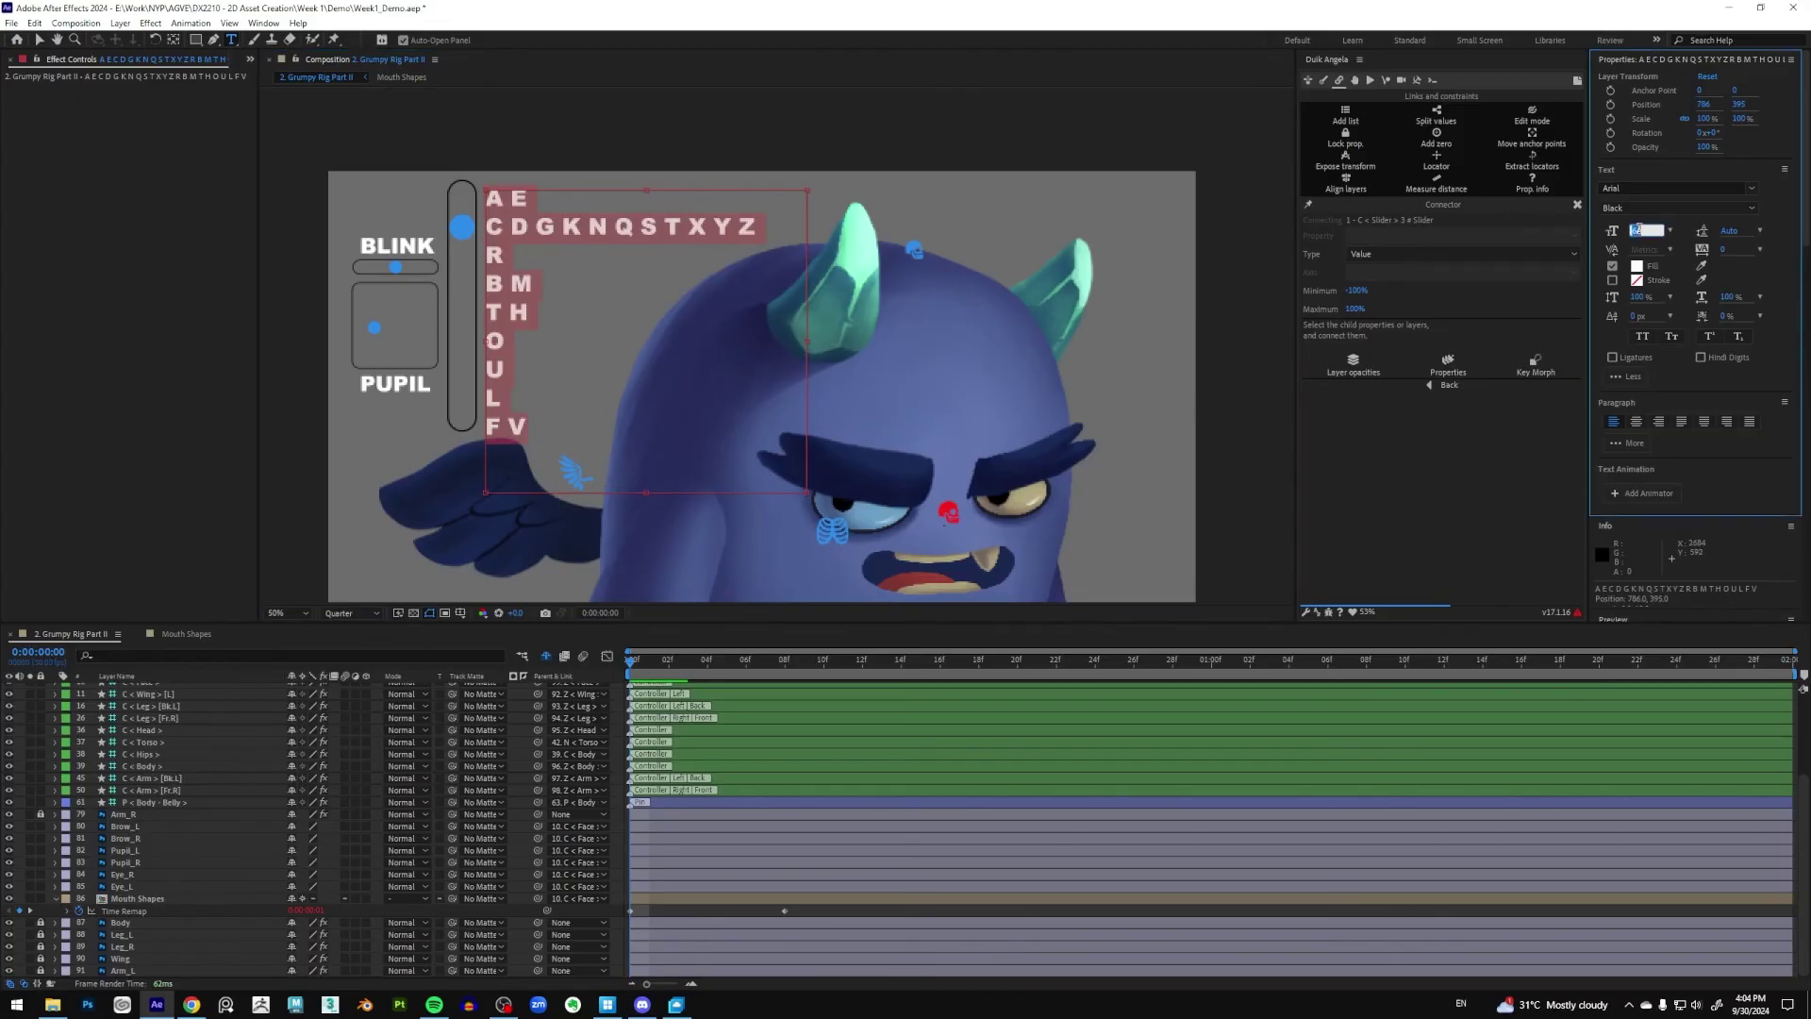
{"action": "type", "text": "62"}
{"action": "key", "text": "Return"}
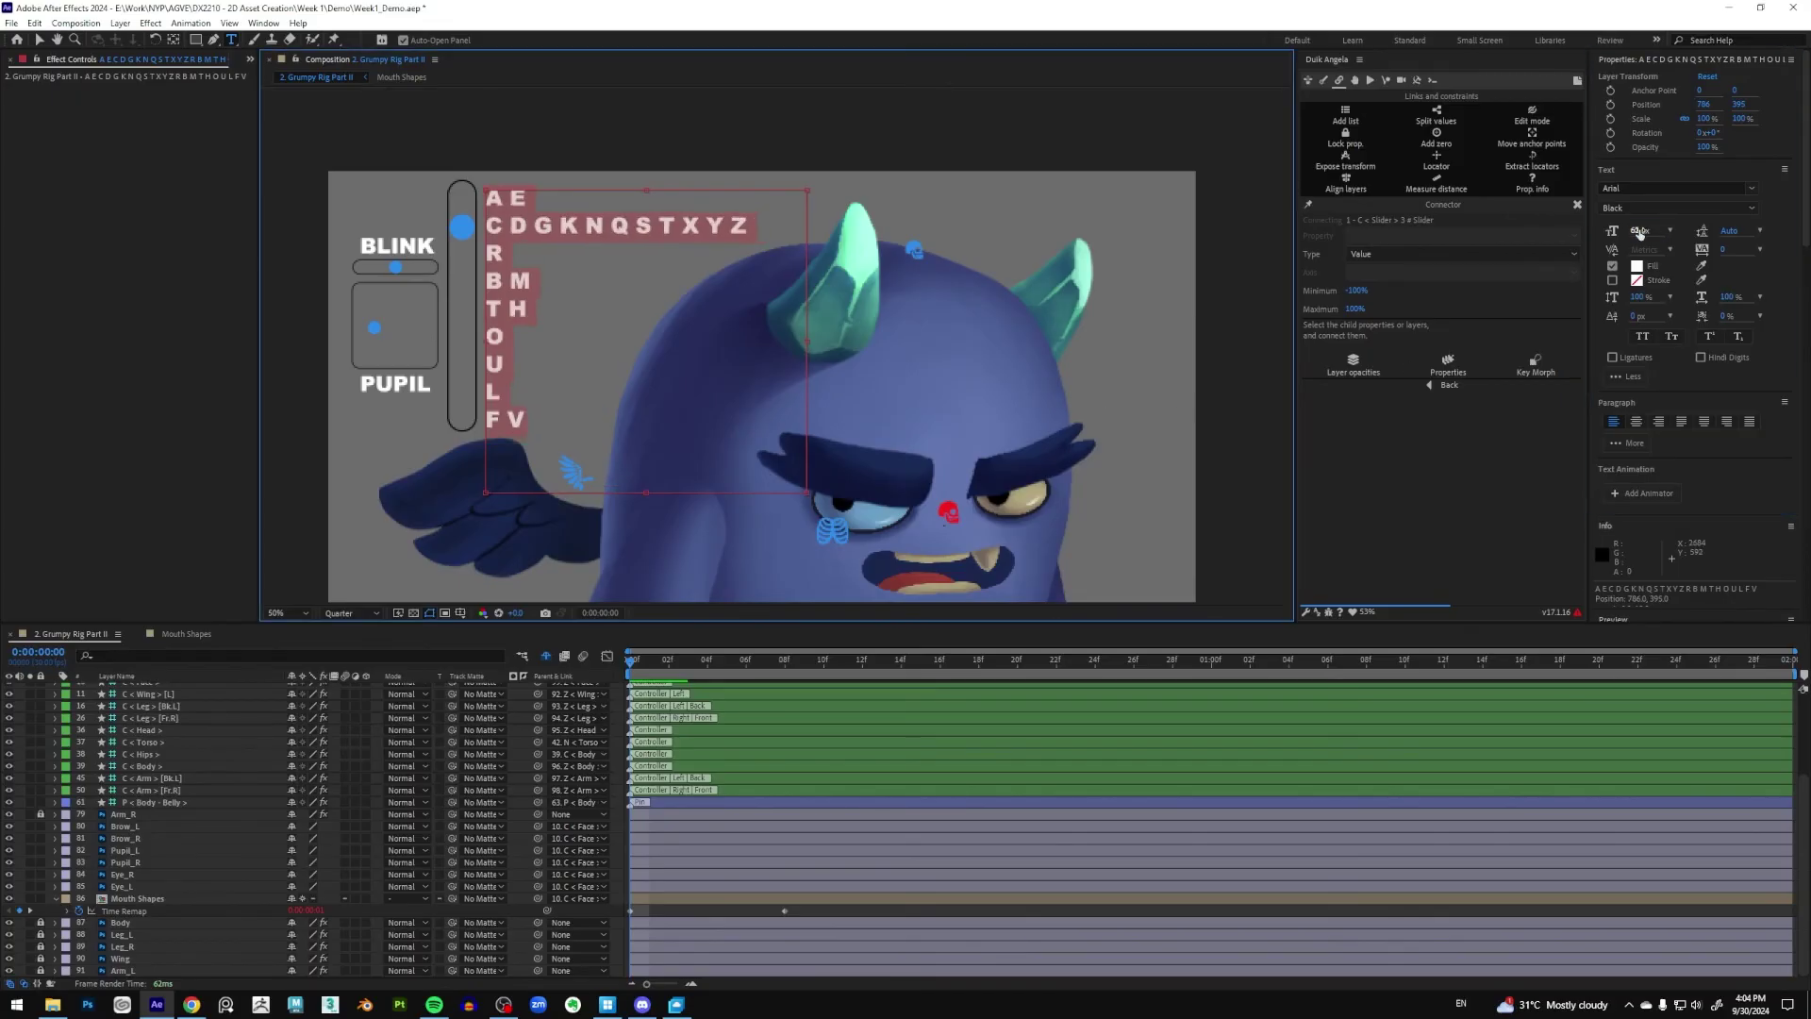
{"action": "left_click", "coordinate": [40, 41]}
Test the mouth shapes by moving the vertical slider's handle through the letter rows to the end and back to the middle
{"action": "left_click", "coordinate": [463, 229]}
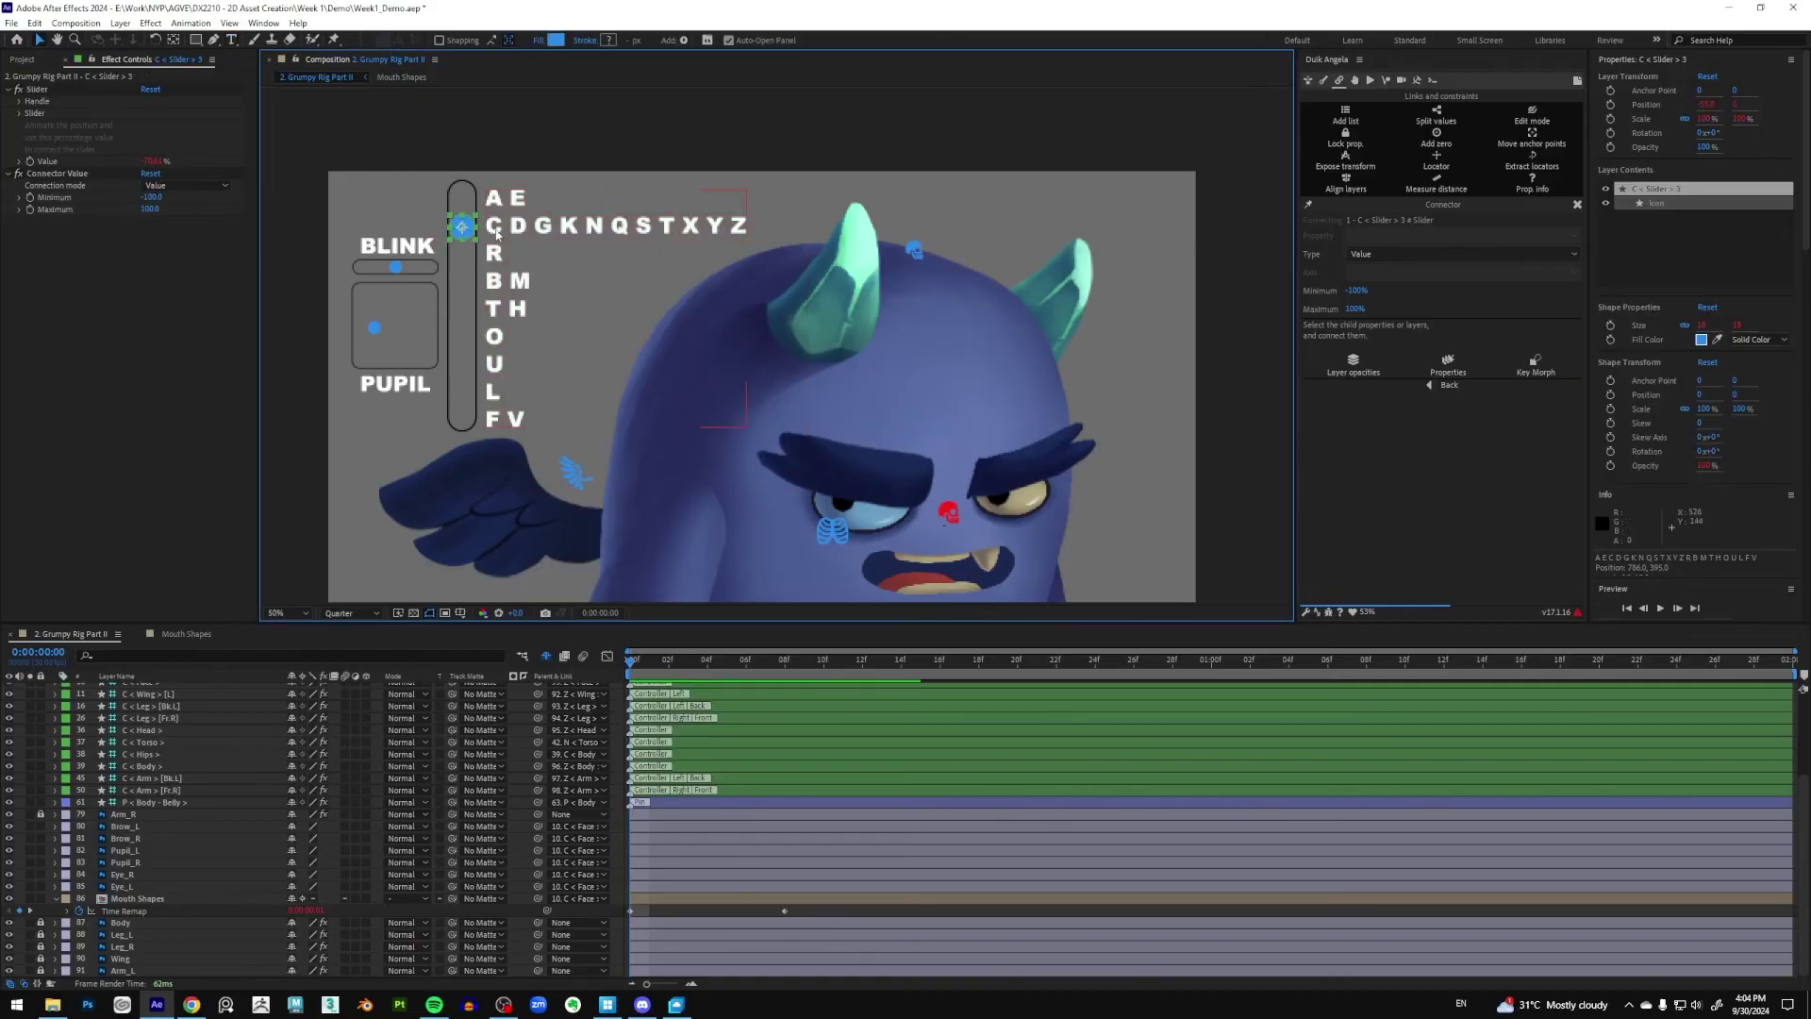
{"action": "left_click_drag", "start_coordinate": [469, 240], "coordinate": [471, 397]}
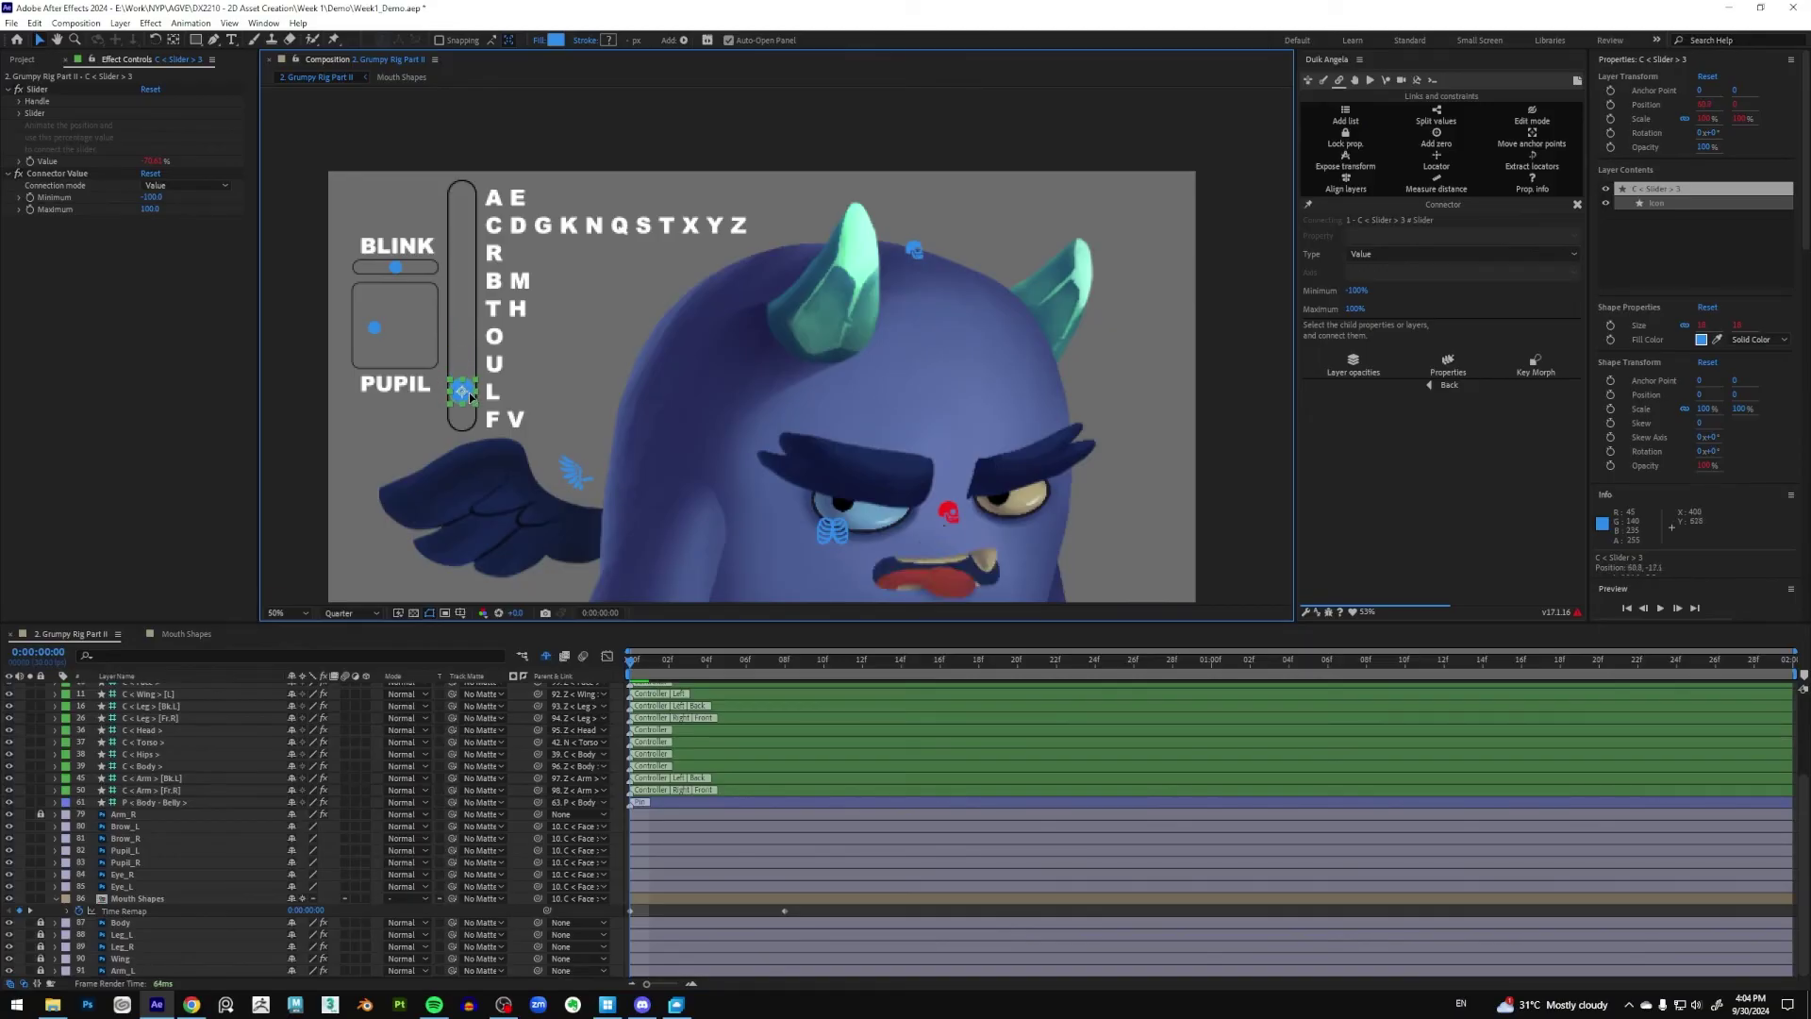
{"action": "left_click_drag", "start_coordinate": [465, 423], "coordinate": [468, 426]}
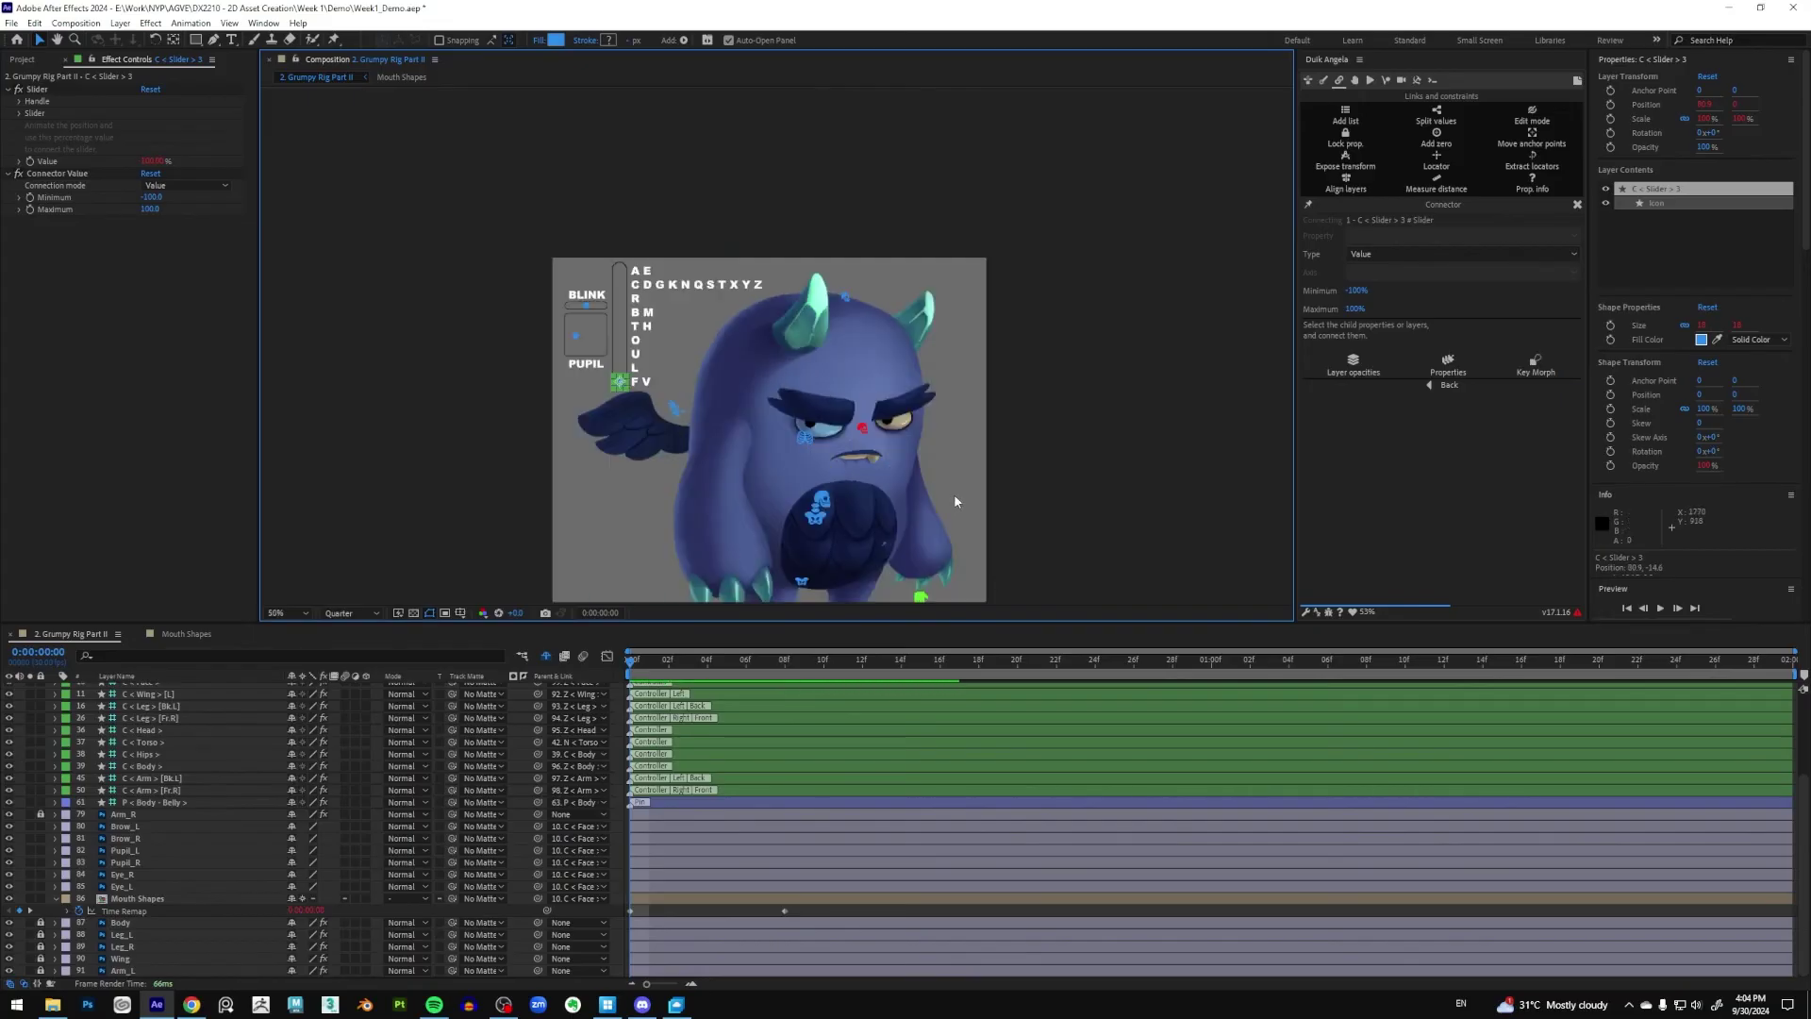
{"action": "left_click_drag", "start_coordinate": [463, 418], "coordinate": [463, 327]}
{"action": "key", "text": "comma"}
{"action": "key", "text": "comma"}
{"action": "left_click_drag", "start_coordinate": [1063, 424], "coordinate": [1031, 314]}
{"action": "key", "text": "v"}
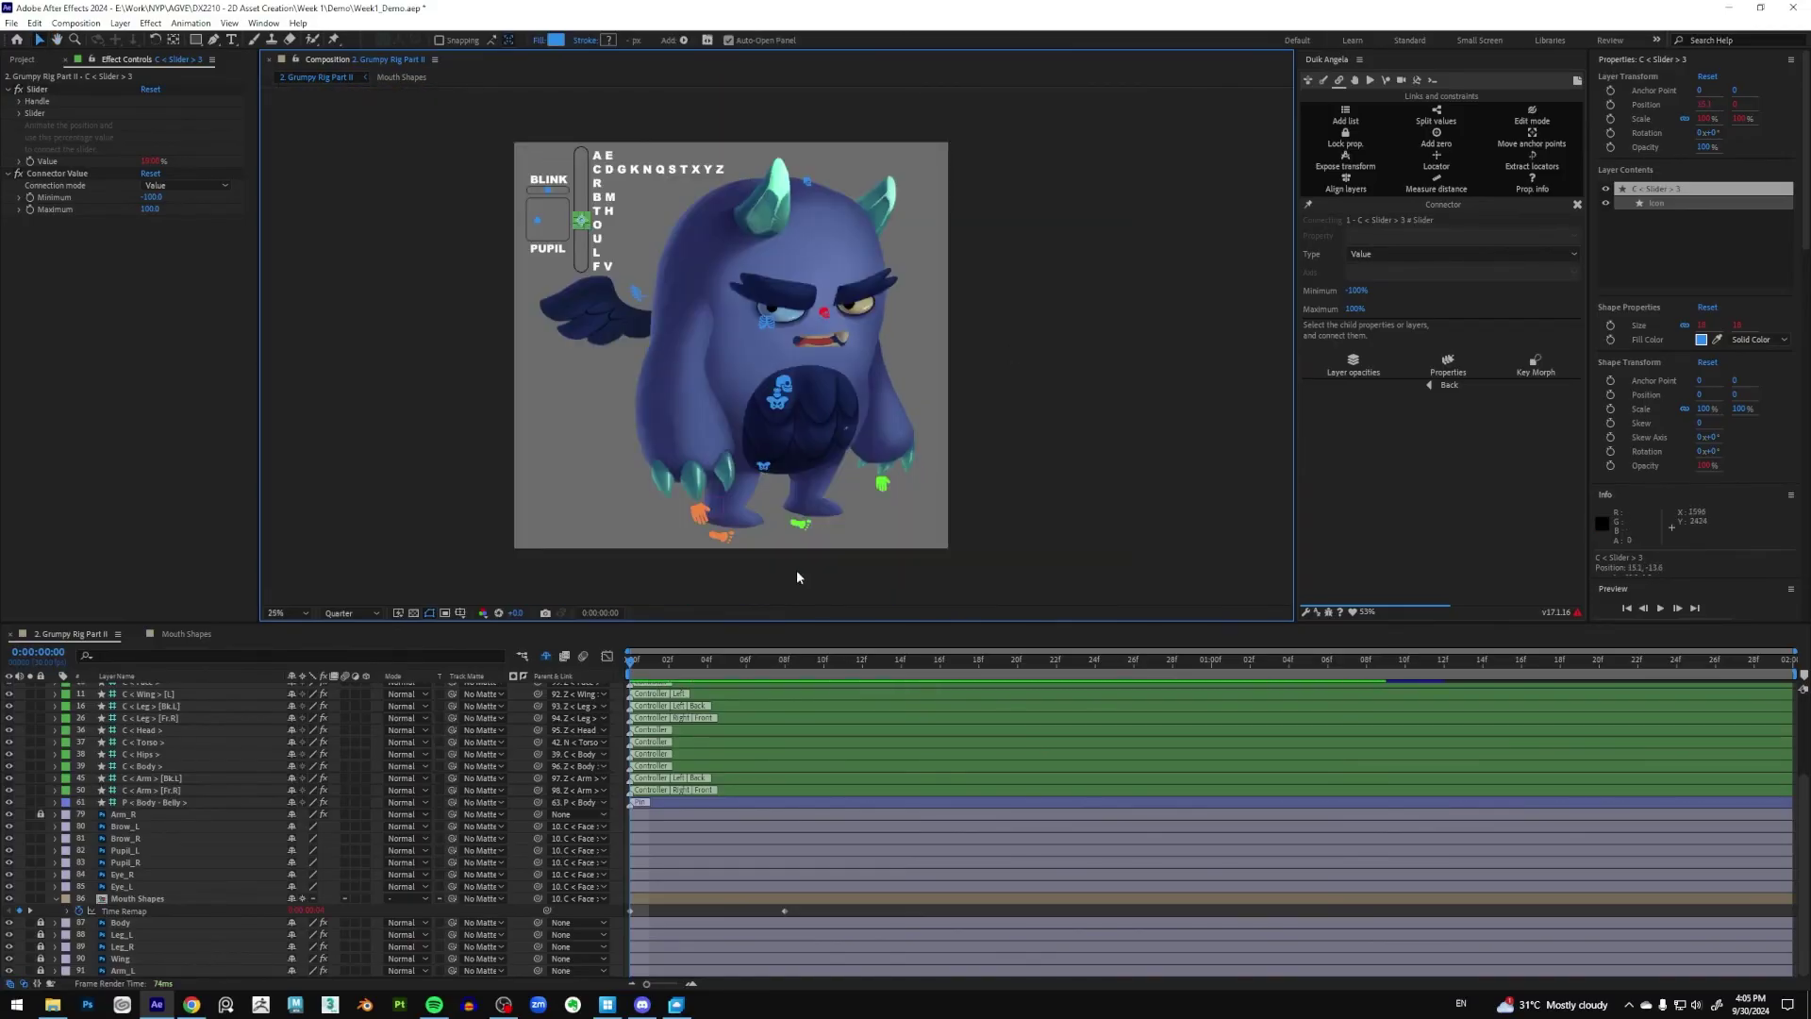
Collapse the Mouth Shapes layer's properties and save the project
{"action": "left_click", "coordinate": [55, 898]}
{"action": "scroll", "coordinate": [159, 882], "scroll_direction": "up", "scroll_amount": 4}
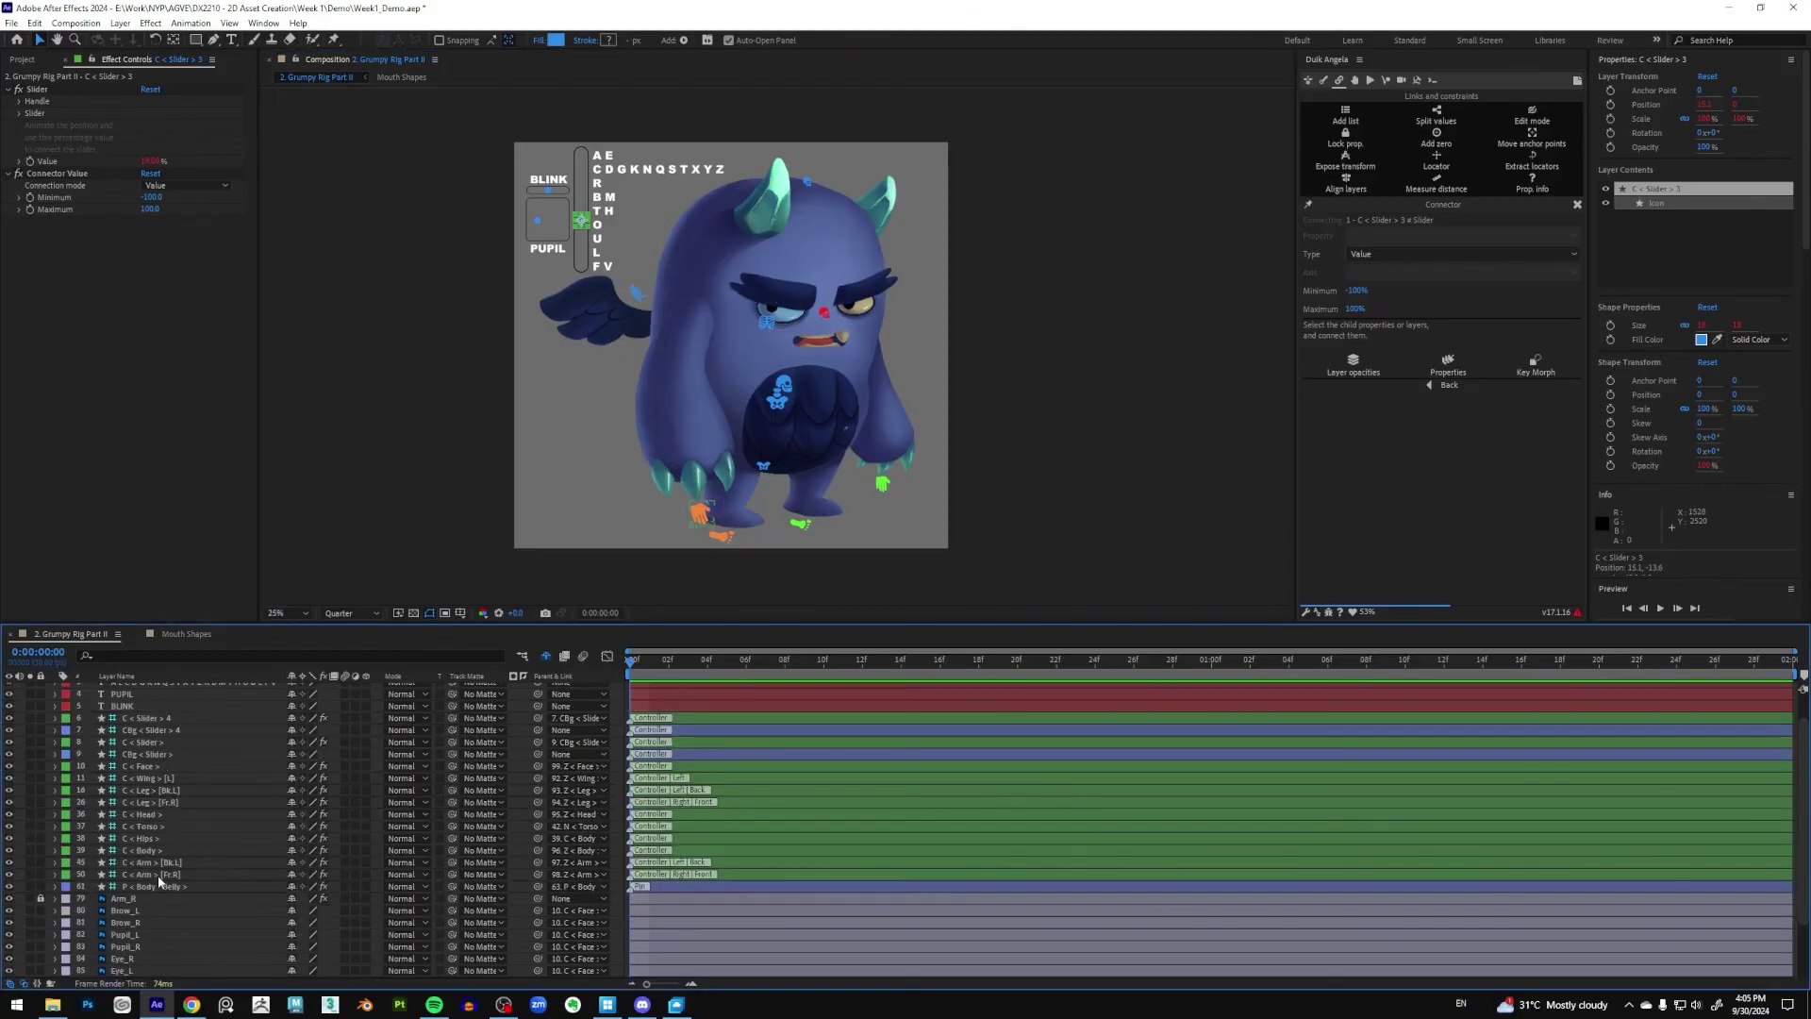
{"action": "left_click", "coordinate": [11, 23]}
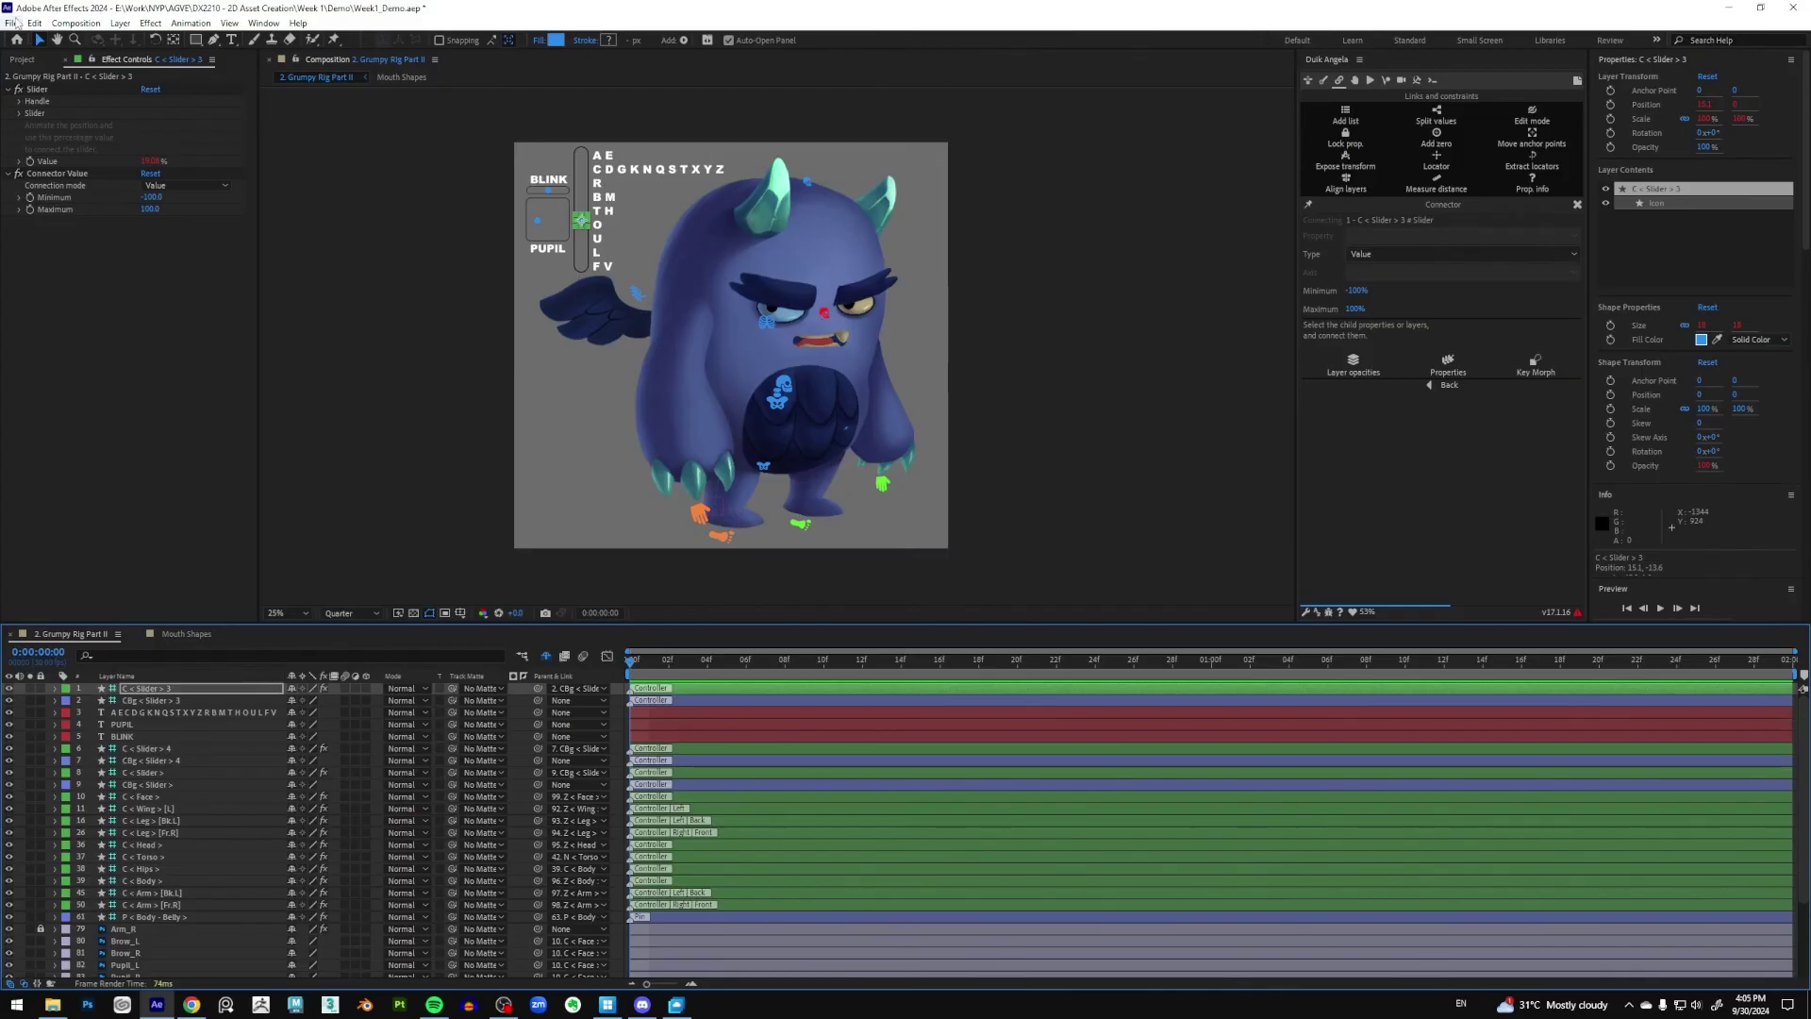
{"action": "left_click", "coordinate": [94, 153]}
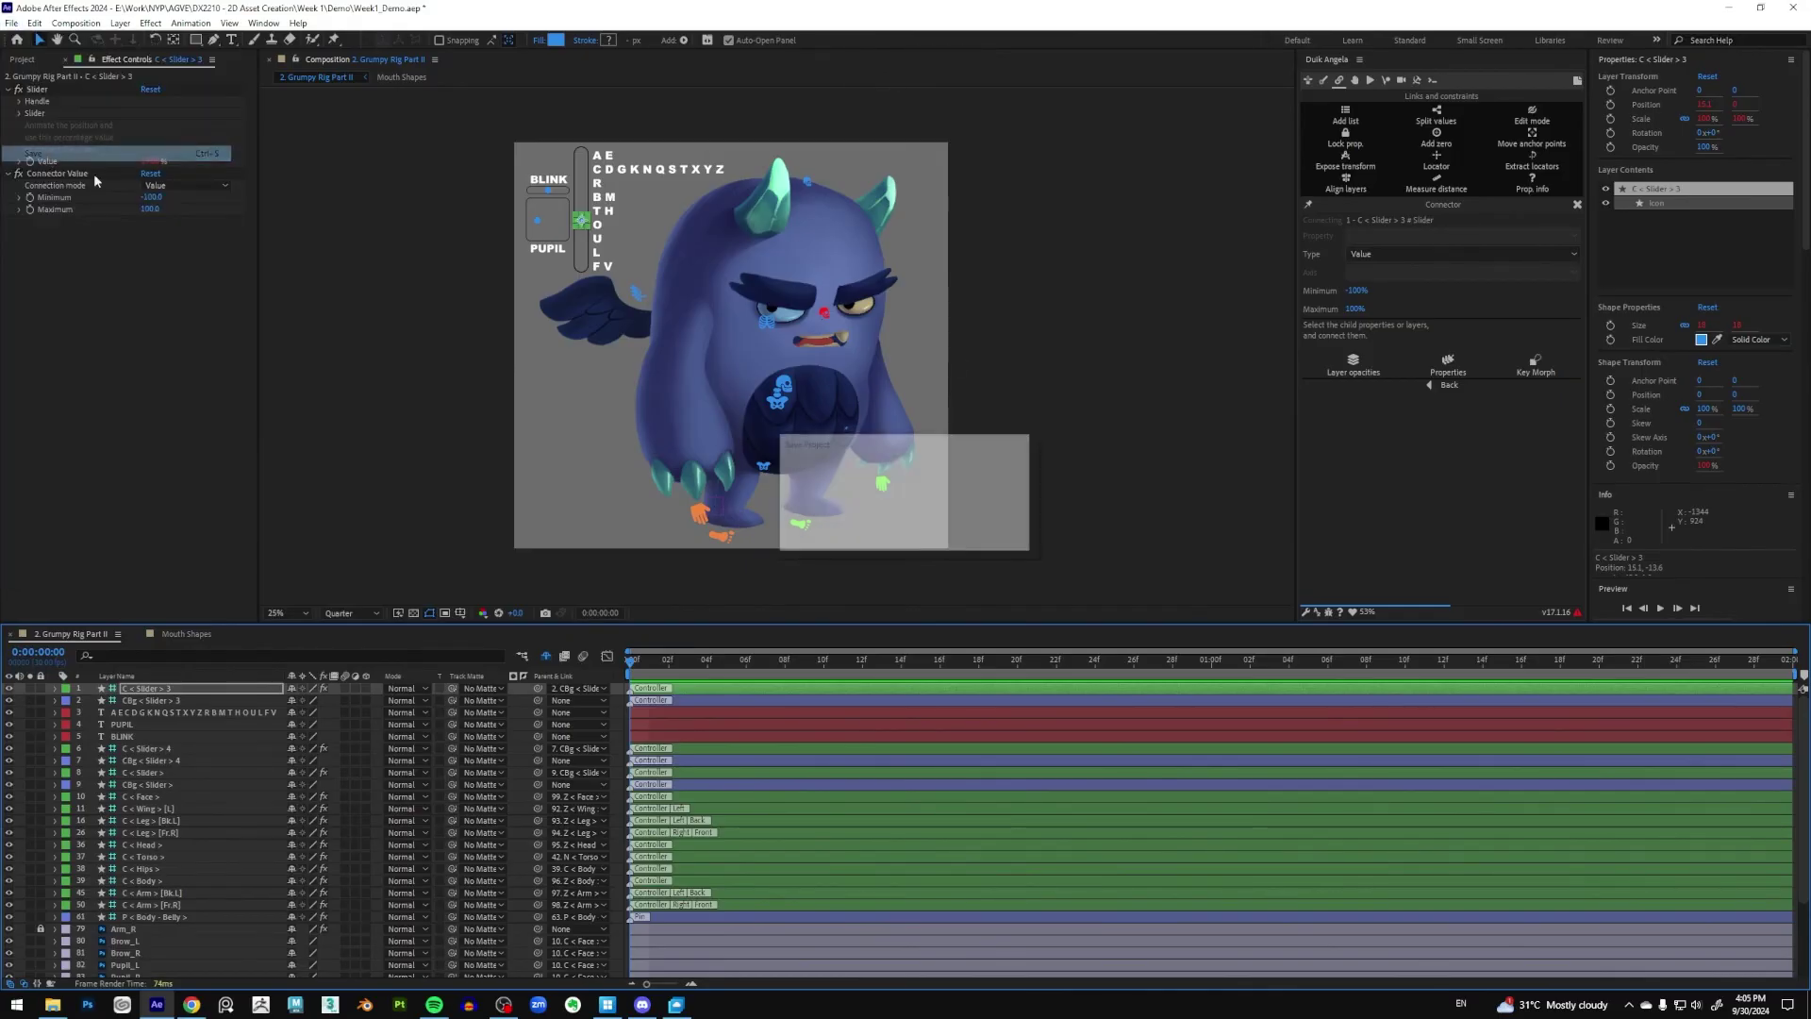
{"action": "left_click", "coordinate": [1055, 376]}
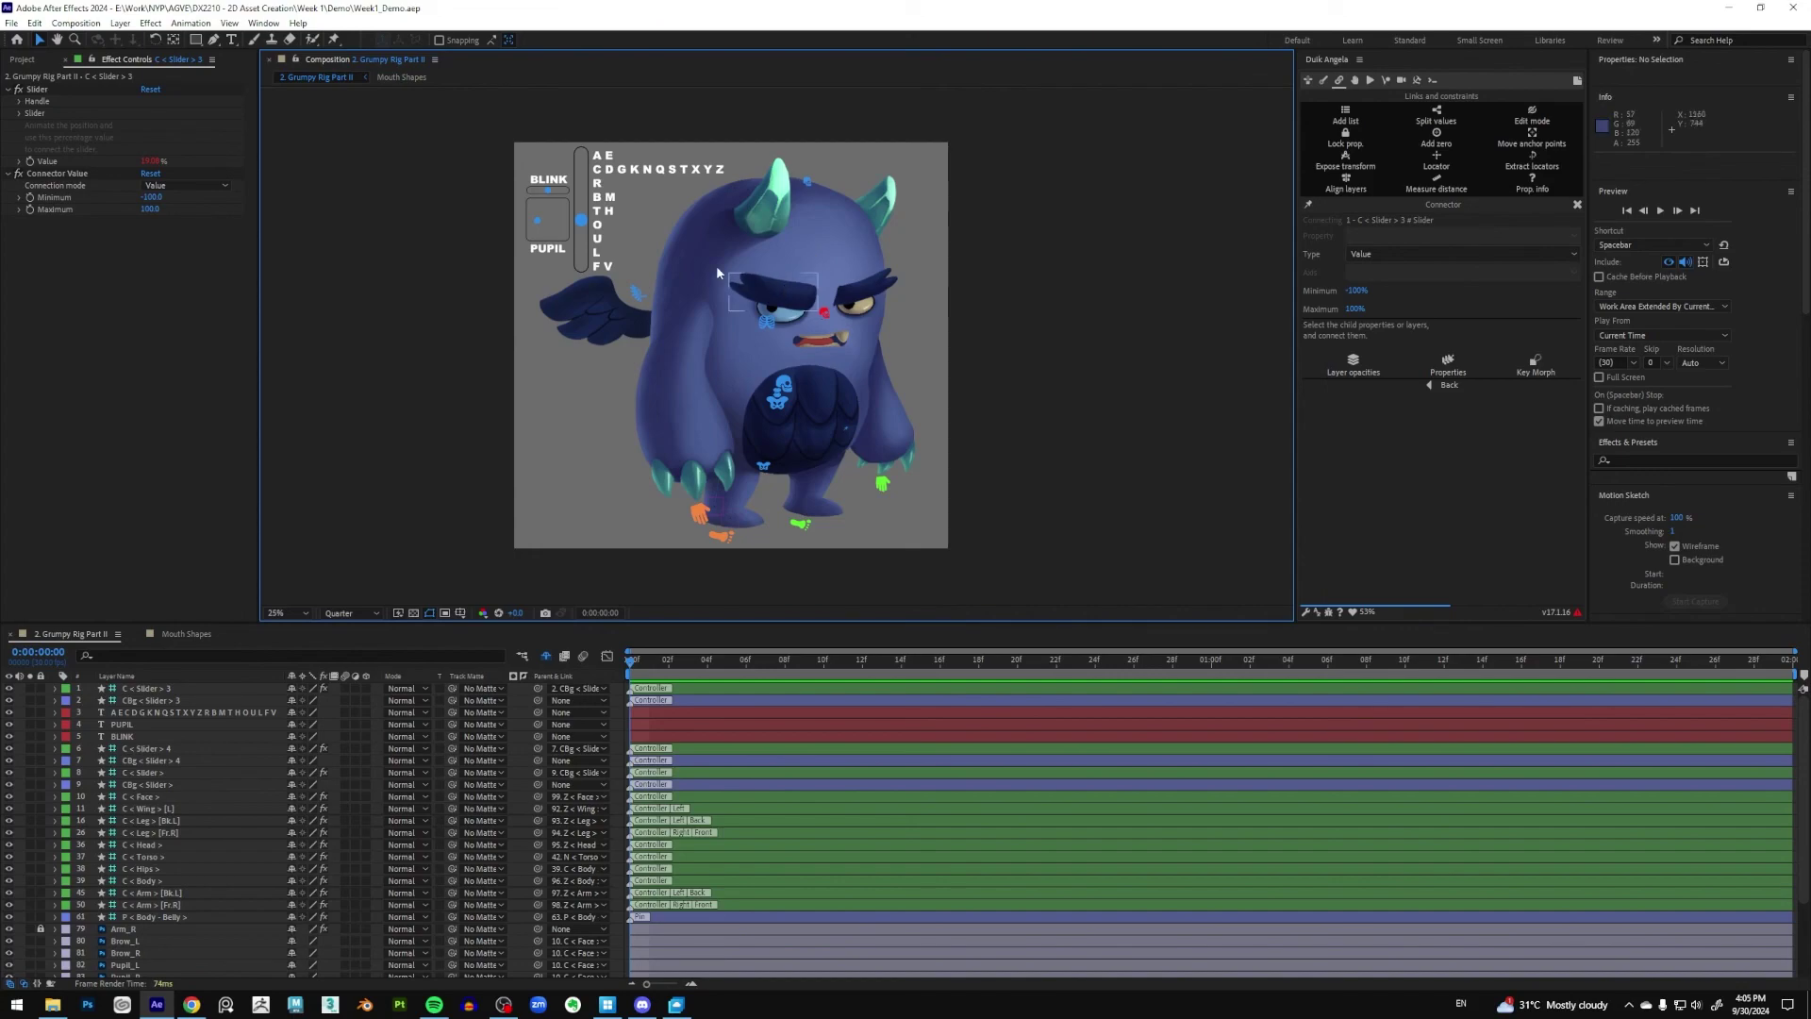
Test the body controller with a small move, undo the move, and save the project
{"action": "left_click", "coordinate": [781, 408]}
{"action": "mouse_move", "coordinate": [784, 416]}
{"action": "left_mouse_down"}
{"action": "mouse_move", "coordinate": [783, 441]}
{"action": "mouse_move", "coordinate": [784, 392]}
{"action": "mouse_move", "coordinate": [776, 412]}
{"action": "left_mouse_up"}
{"action": "key", "text": "ctrl+z"}
{"action": "key", "text": "ctrl+z"}
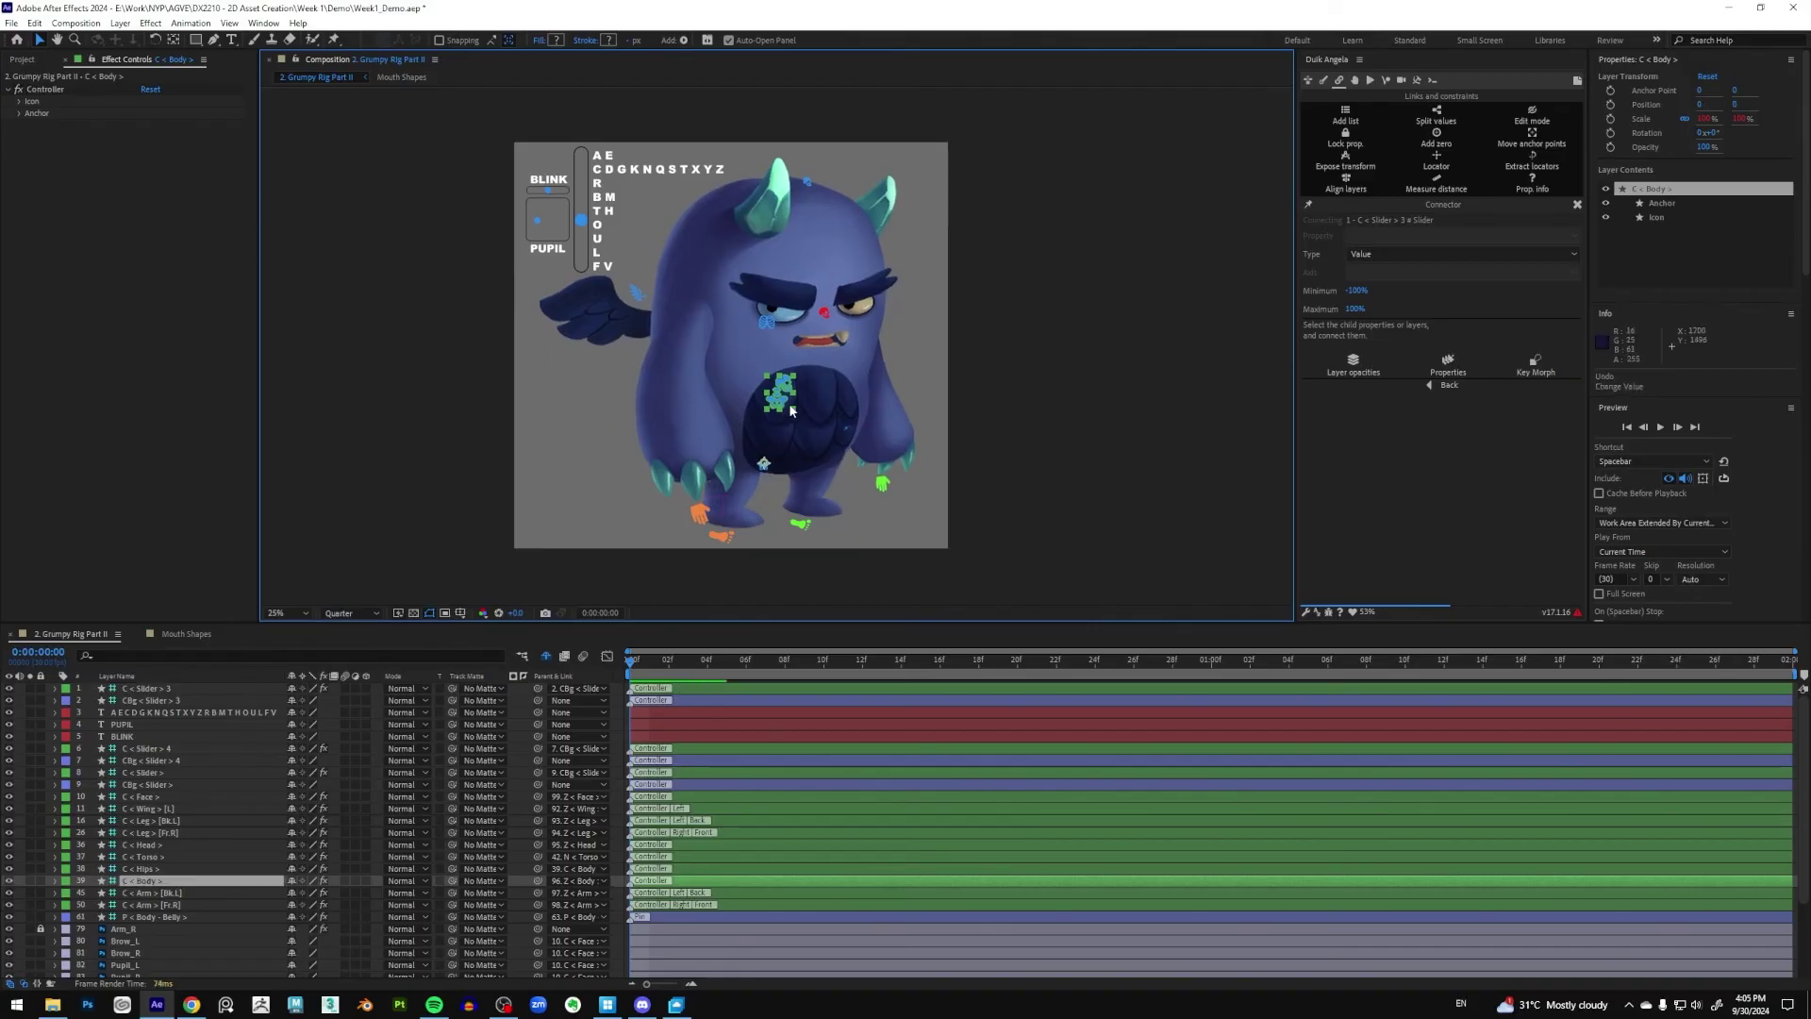
{"action": "left_click", "coordinate": [376, 270]}
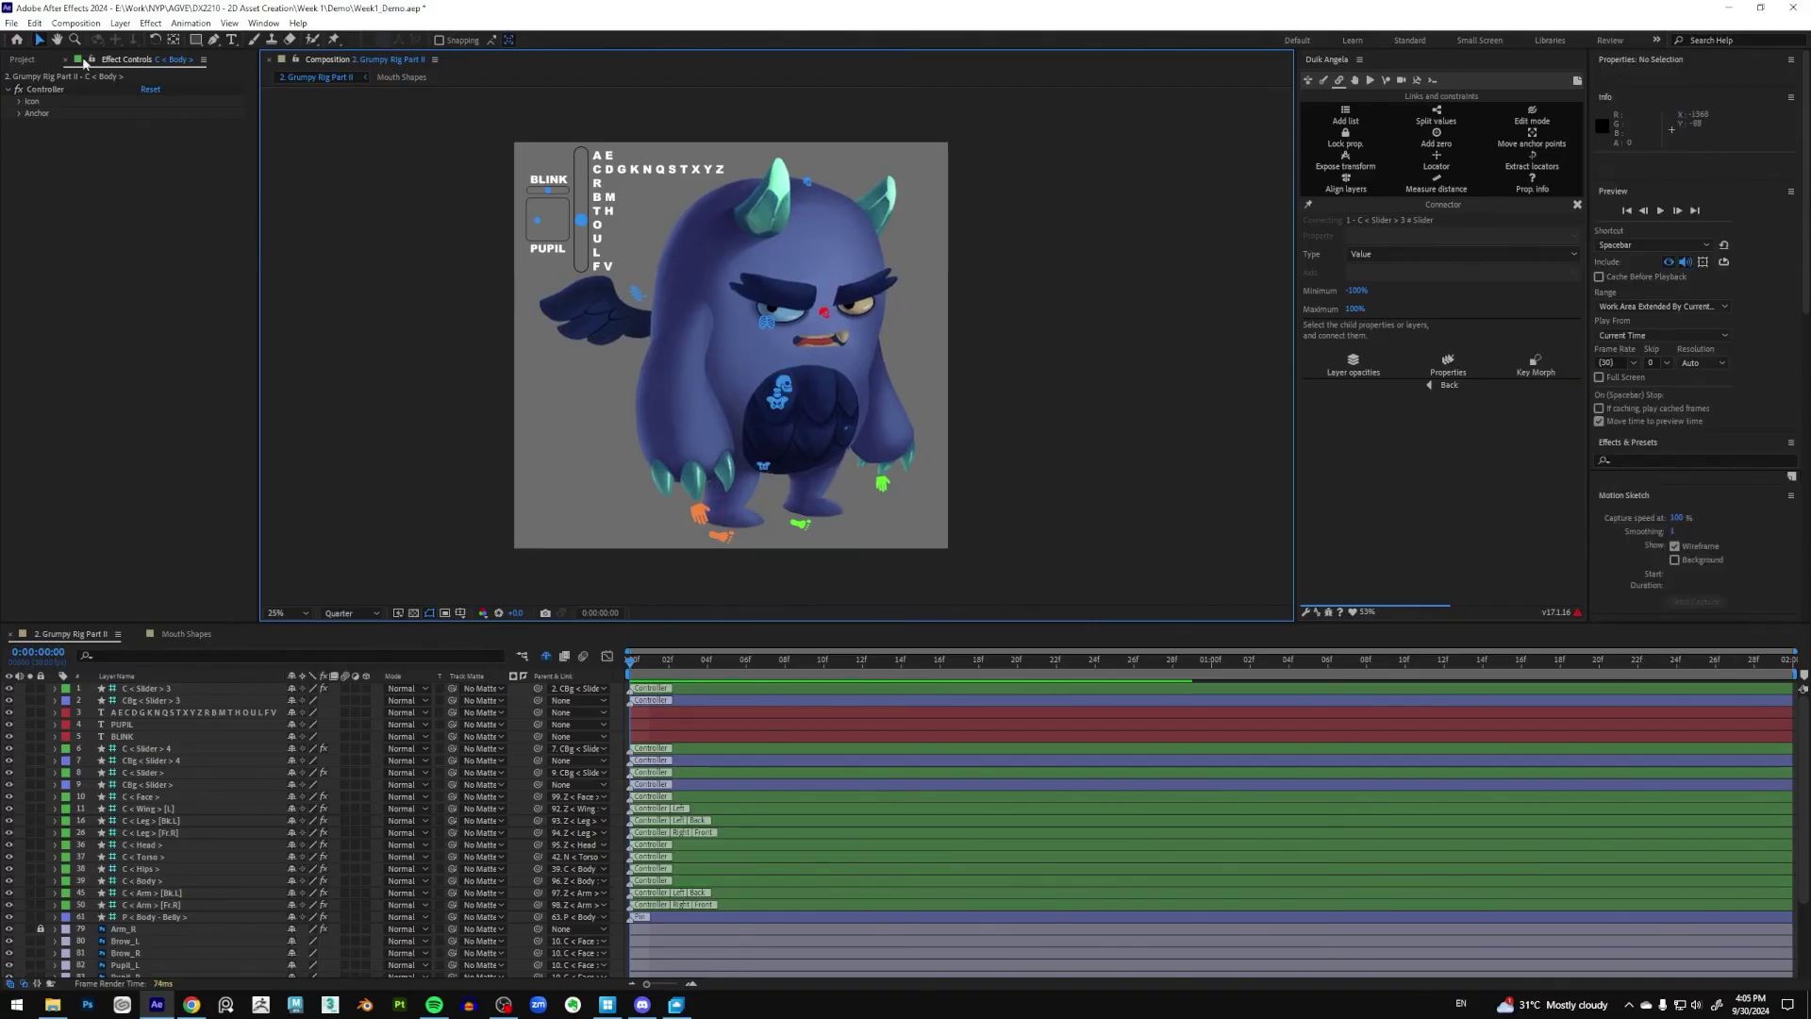
{"action": "left_click", "coordinate": [12, 24]}
{"action": "left_click", "coordinate": [38, 153]}
Select all controller and slider layers from C < Slider > 3 down to the front right arm, leaving out the three text layers
{"action": "left_click", "coordinate": [883, 487]}
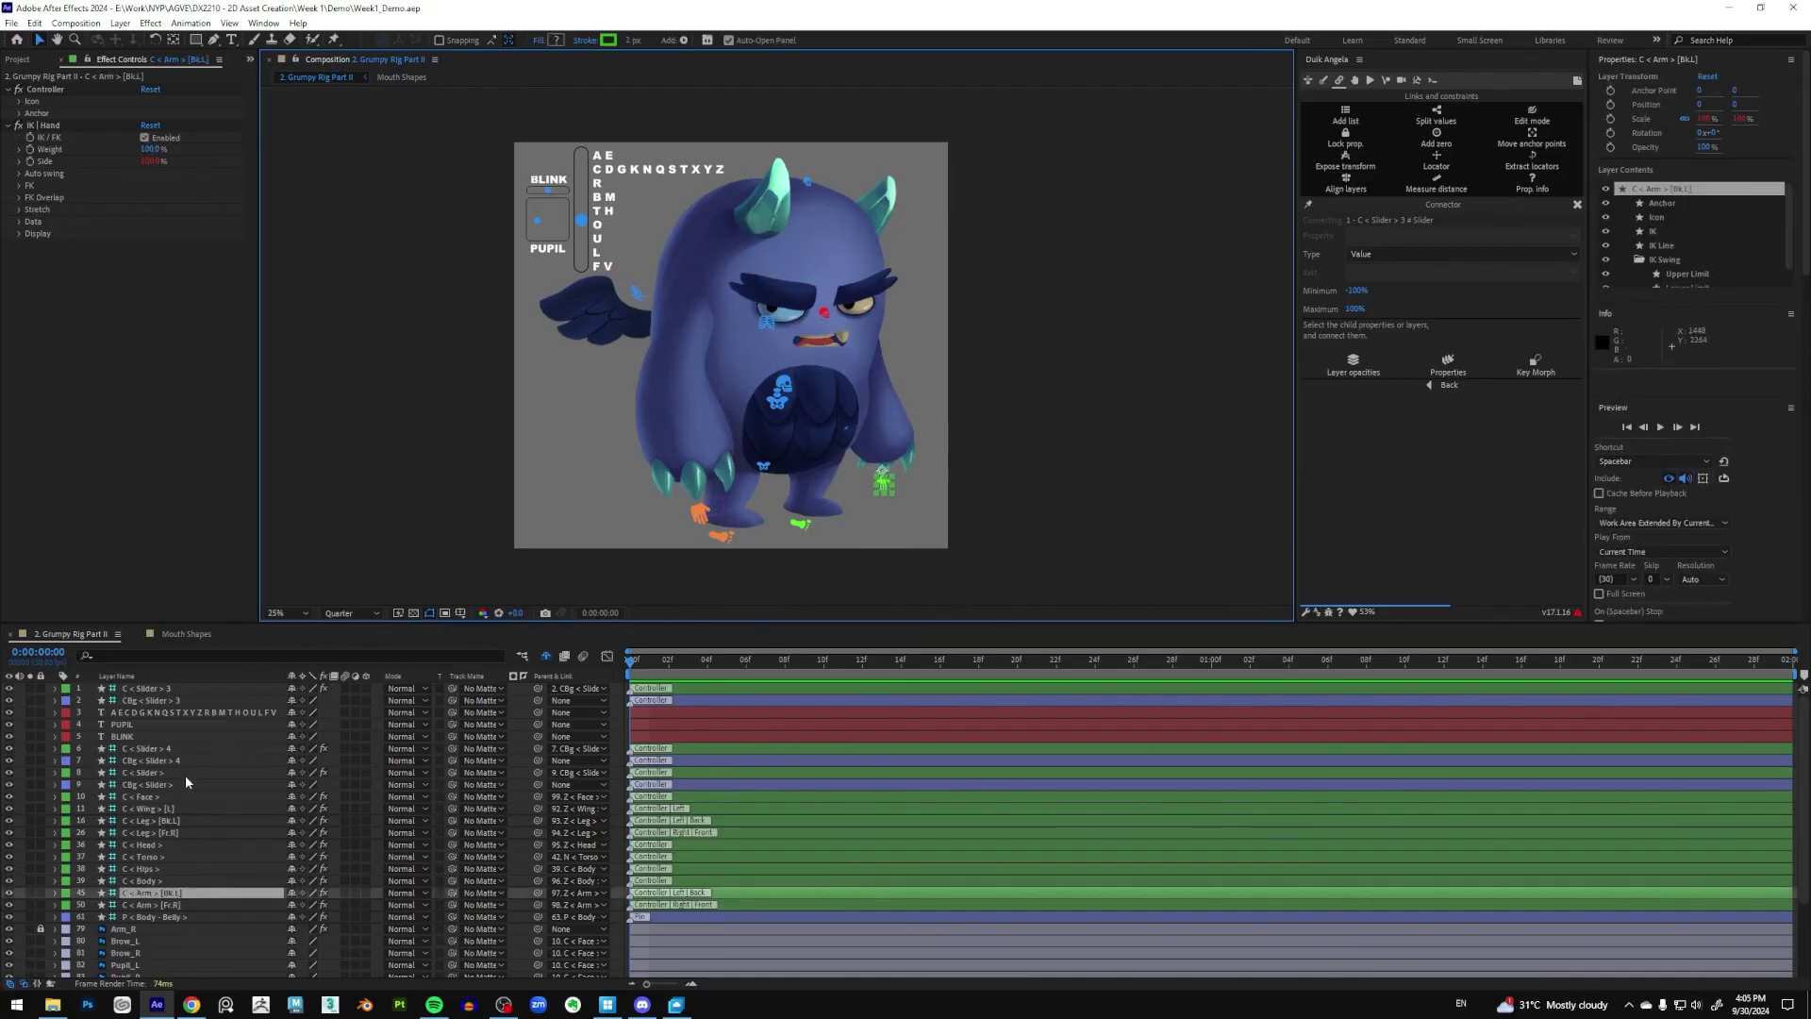
{"action": "left_click", "coordinate": [160, 903]}
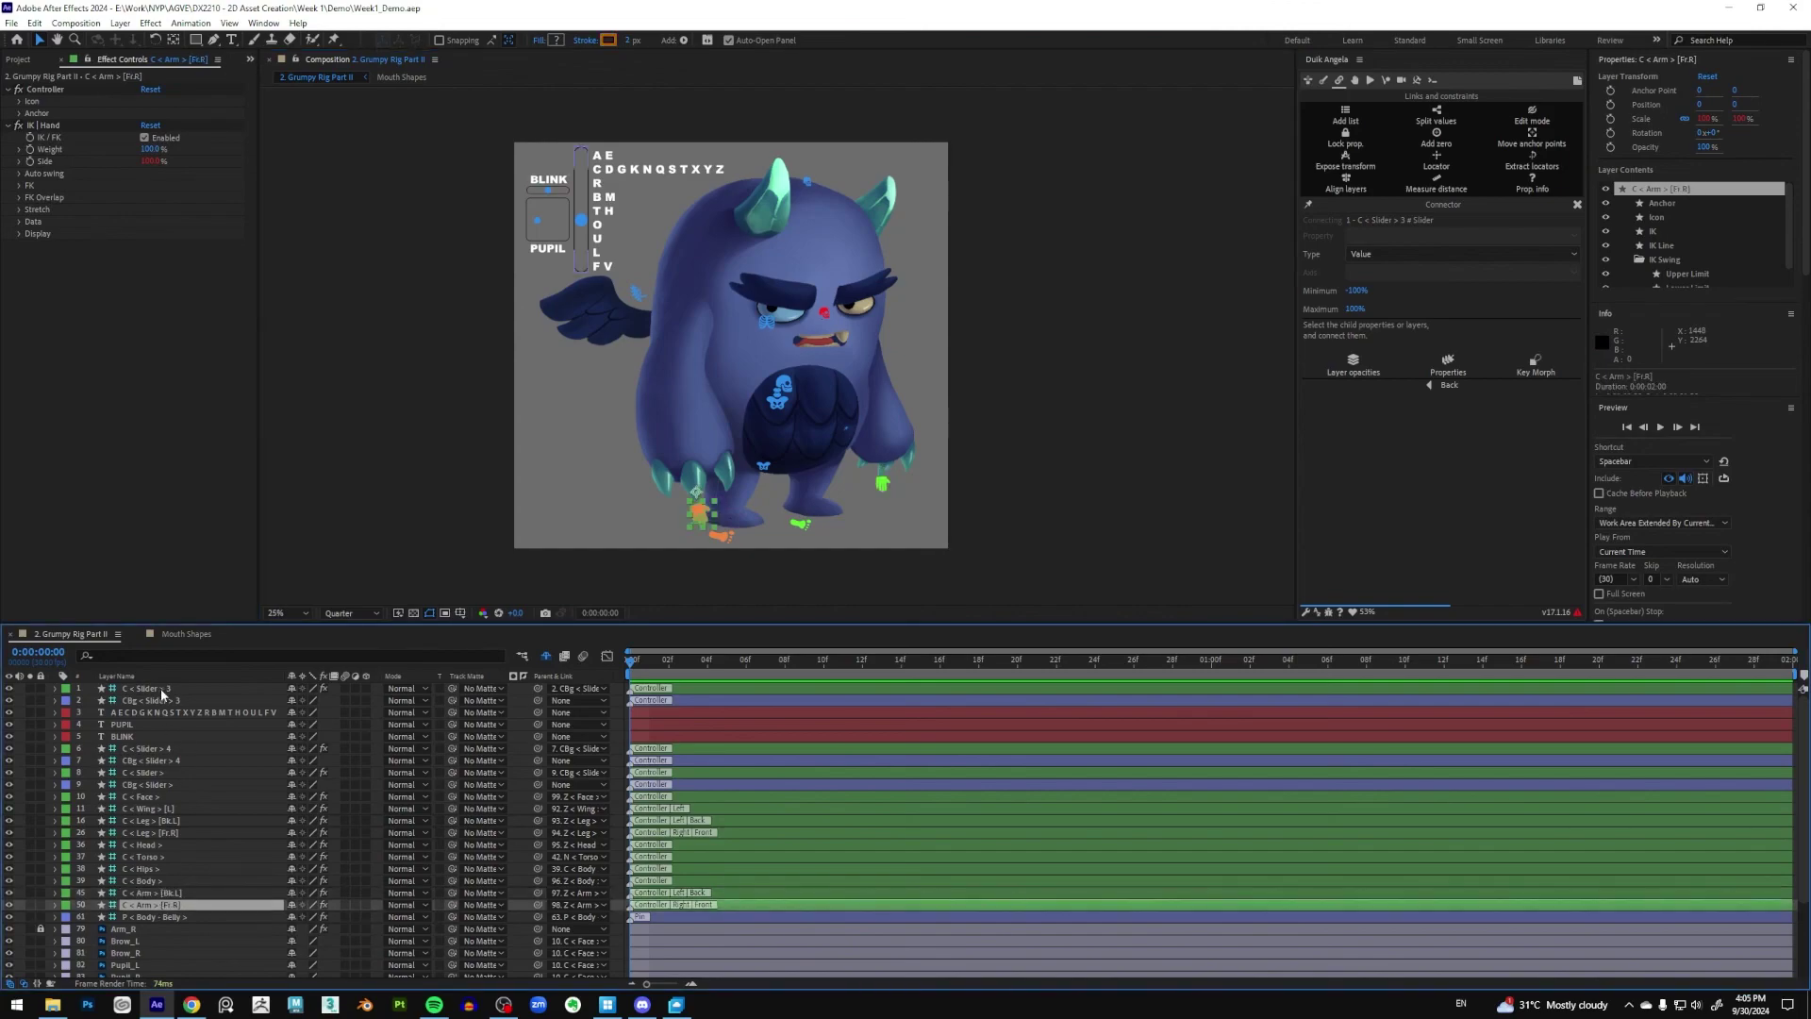
{"action": "left_click", "coordinate": [159, 689], "text": "shift"}
{"action": "left_click", "coordinate": [151, 713], "text": "ctrl"}
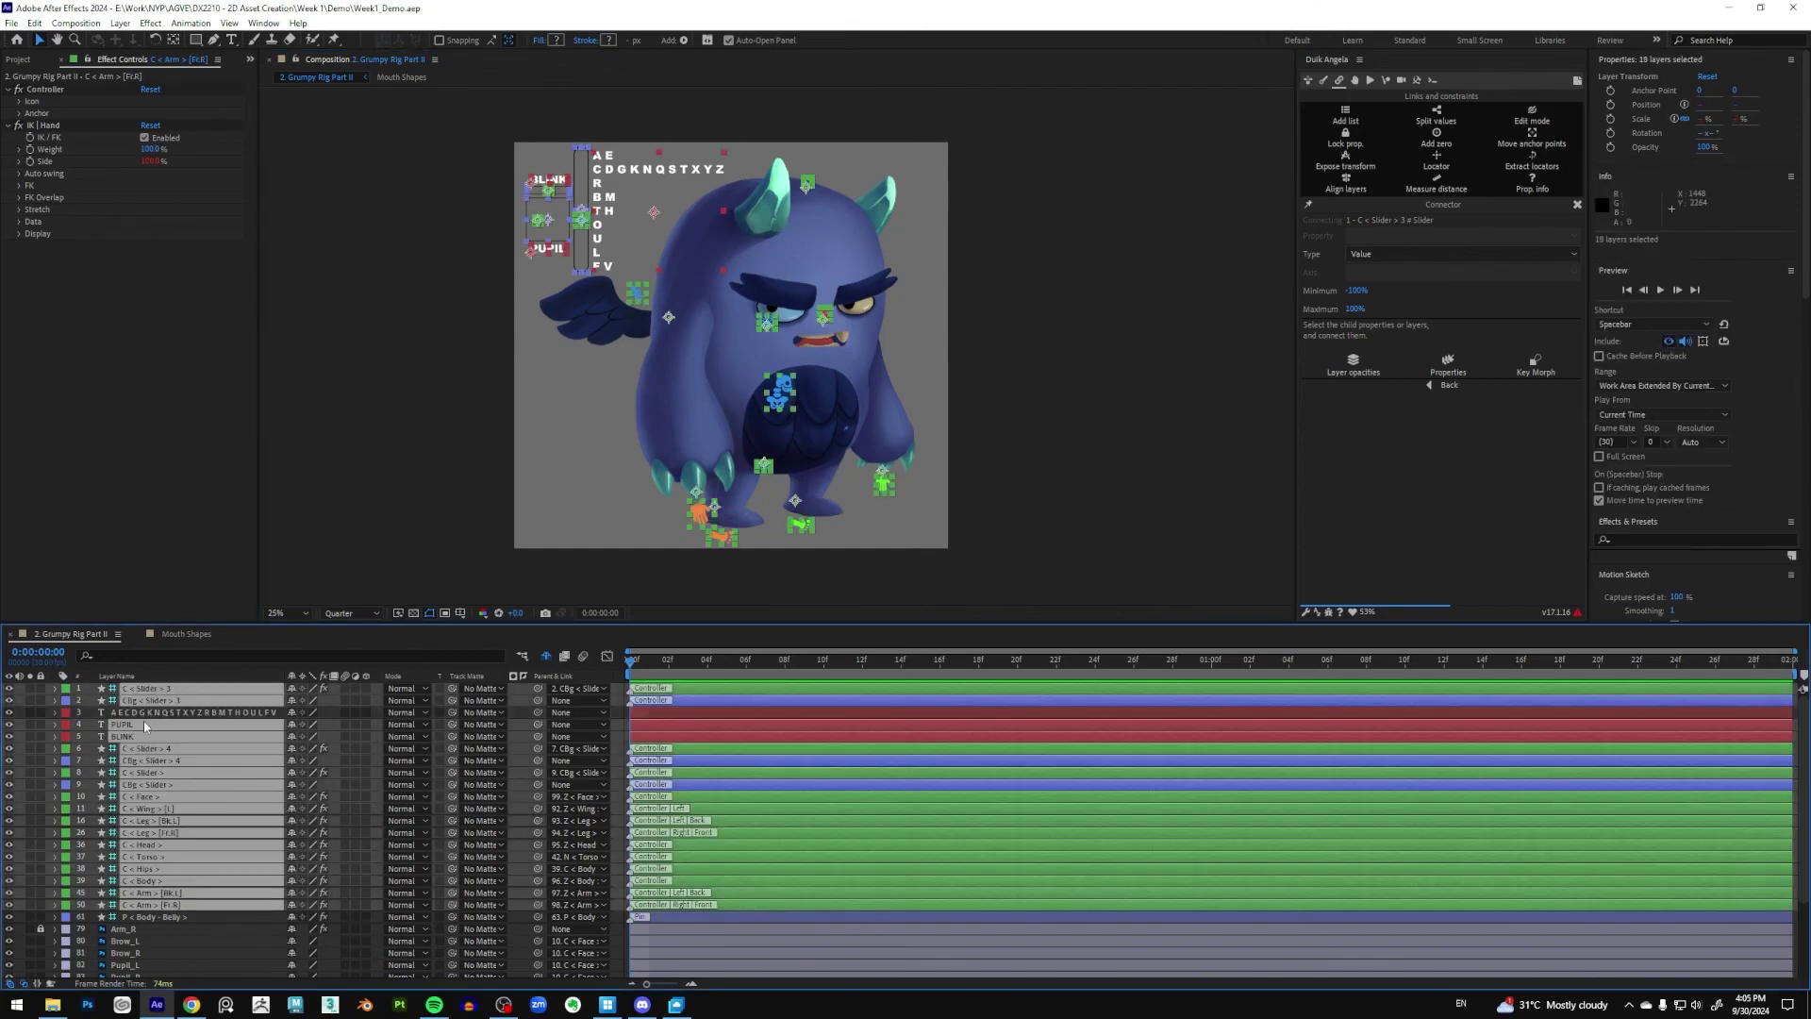
{"action": "left_click", "coordinate": [142, 723], "text": "ctrl"}
{"action": "left_click", "coordinate": [134, 736], "text": "ctrl"}
{"action": "left_click", "coordinate": [256, 782], "text": "ctrl"}
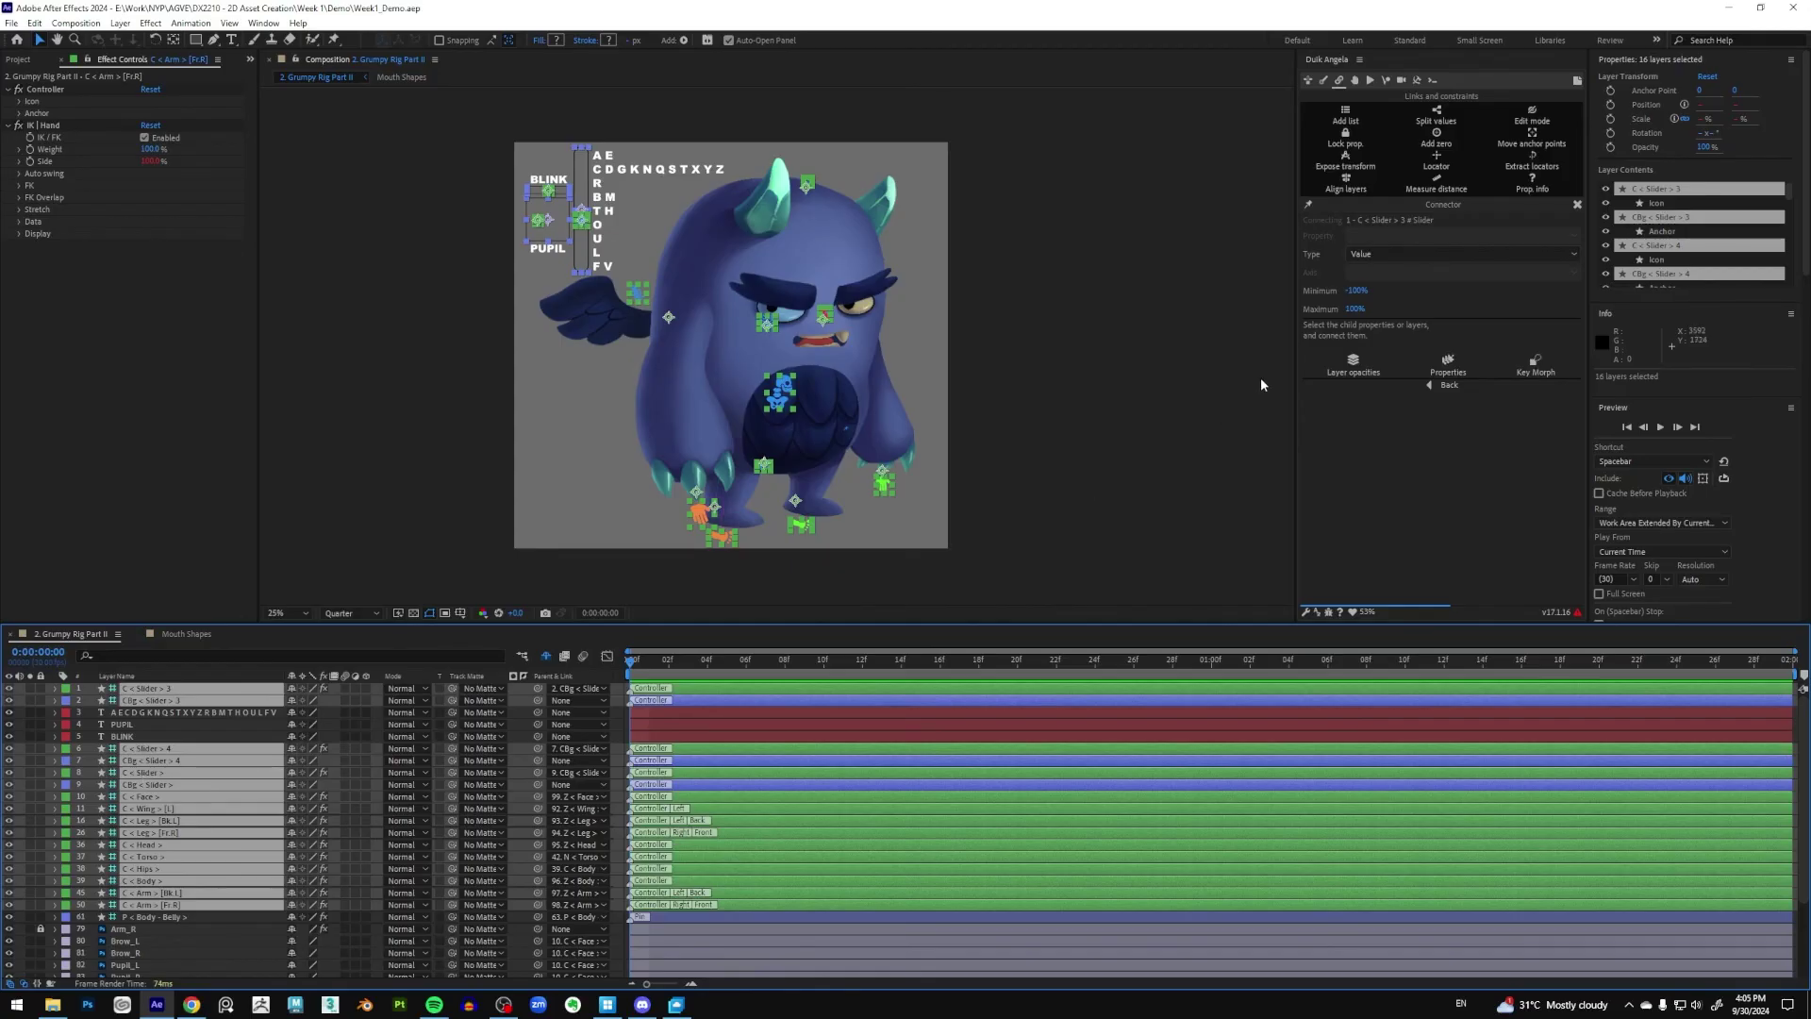
Bake the selected controllers with Duik and clear the selection
{"action": "left_click", "coordinate": [1356, 82]}
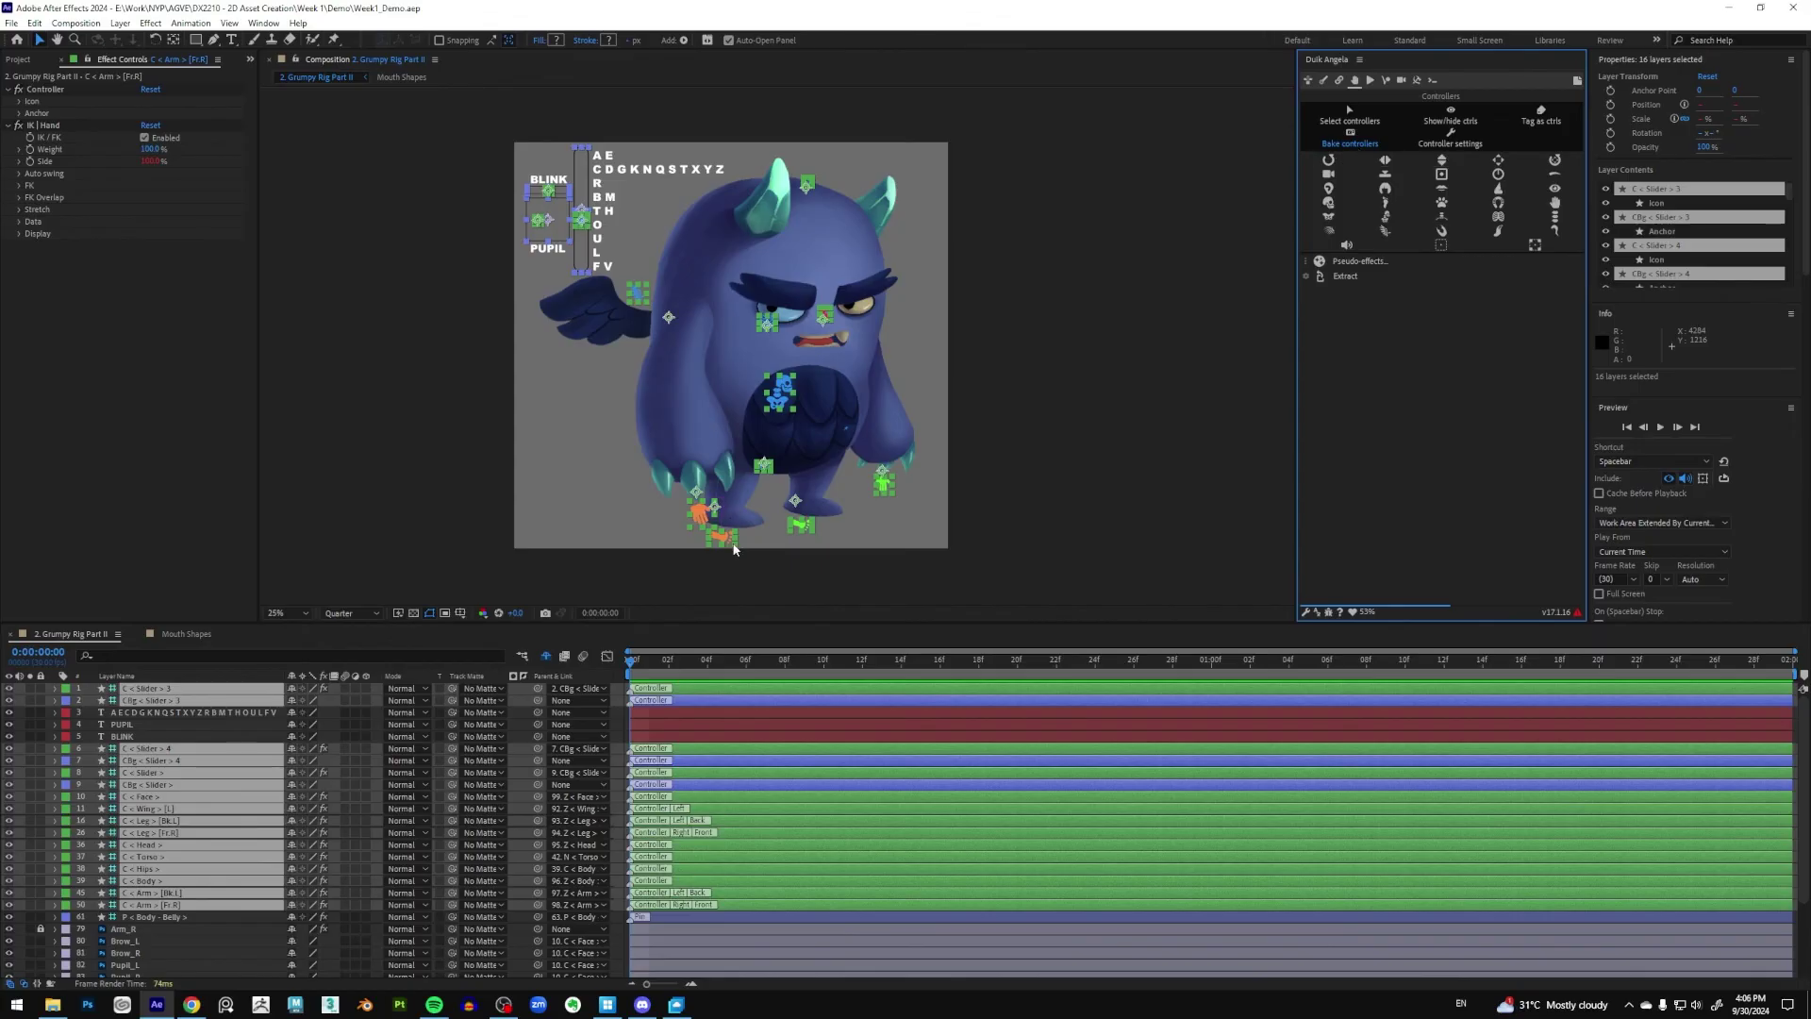
{"action": "scroll", "coordinate": [775, 358], "scroll_direction": "up", "scroll_amount": 4}
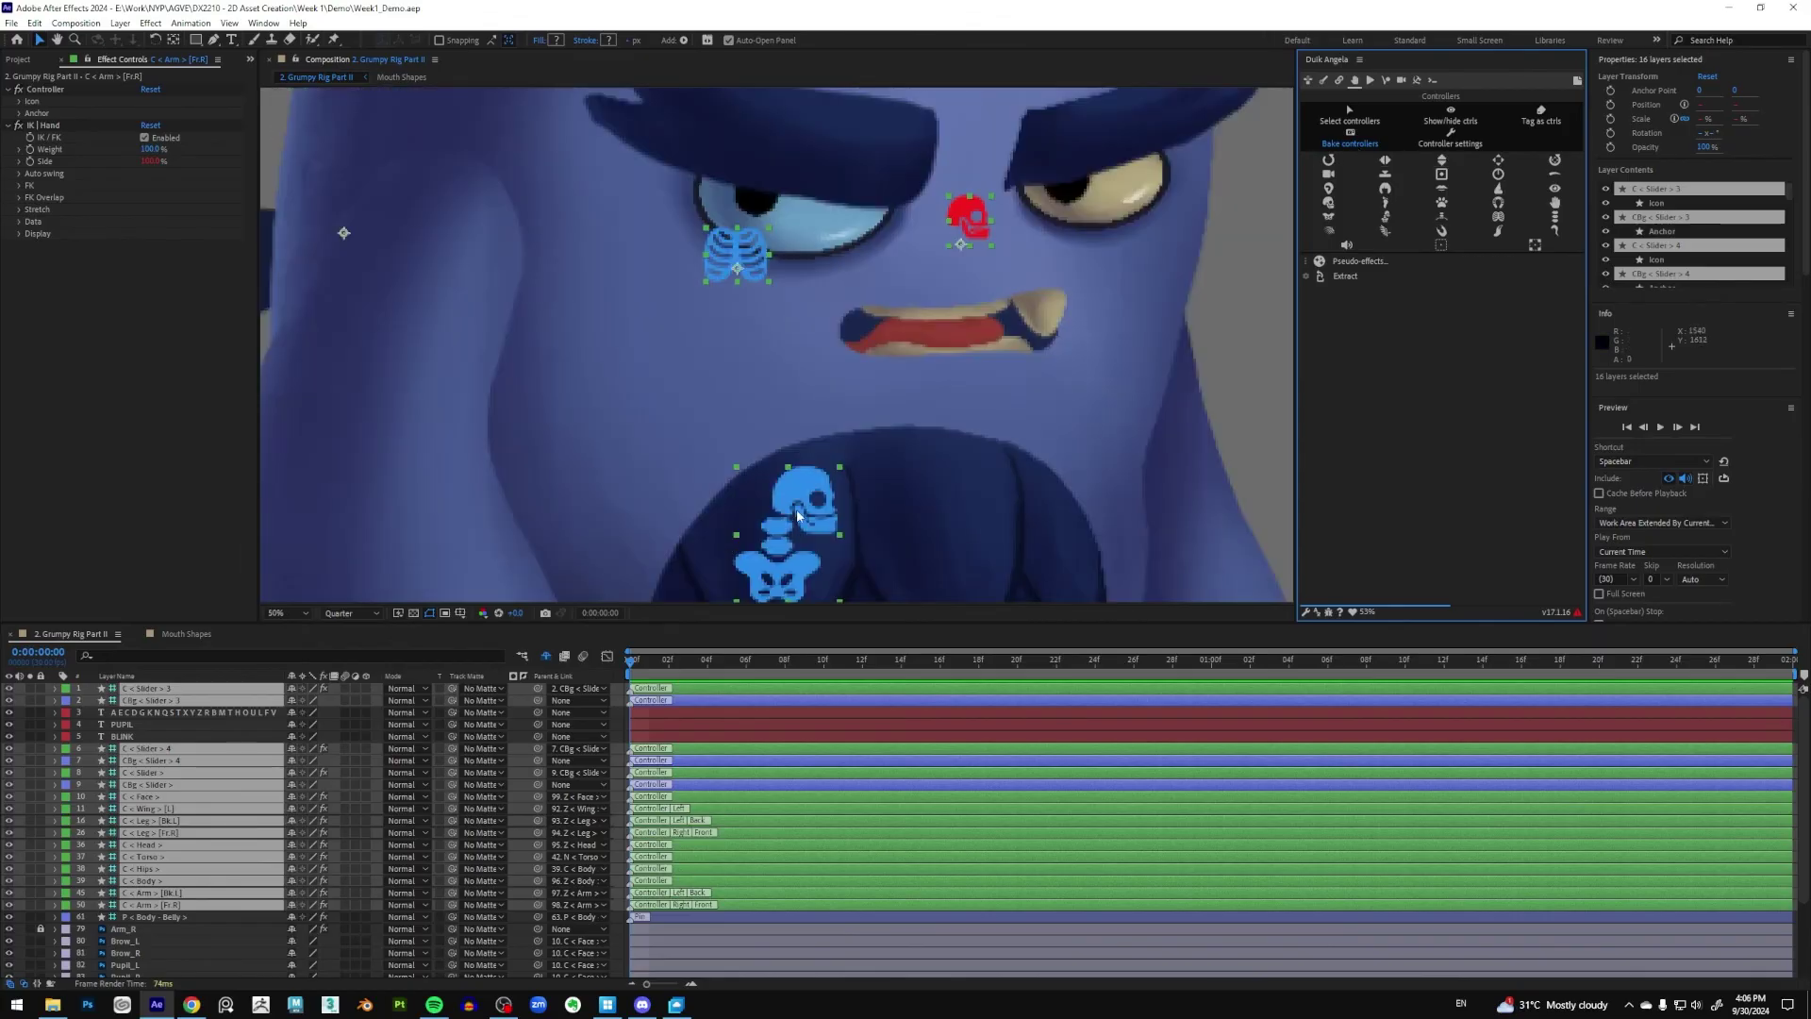
{"action": "scroll", "coordinate": [804, 500], "scroll_direction": "down", "scroll_amount": 2}
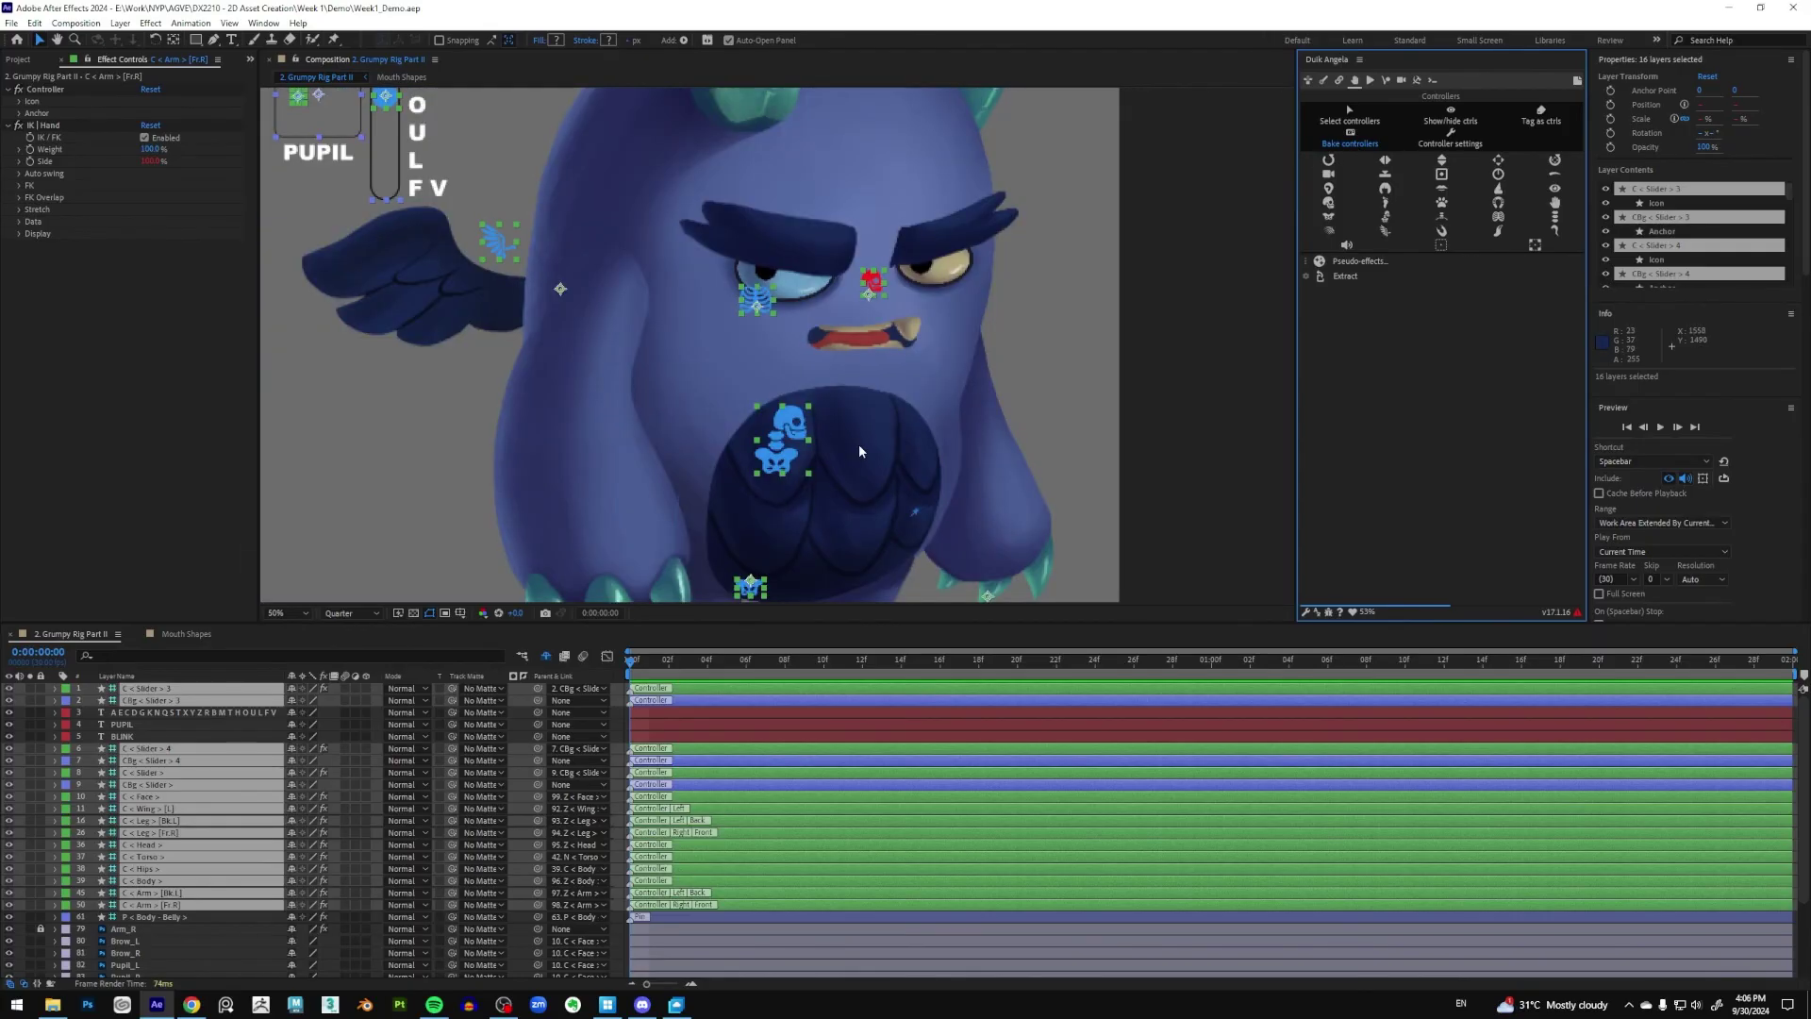
{"action": "left_click_drag", "start_coordinate": [858, 443], "coordinate": [878, 402]}
{"action": "scroll", "coordinate": [877, 401], "scroll_direction": "down", "scroll_amount": 1}
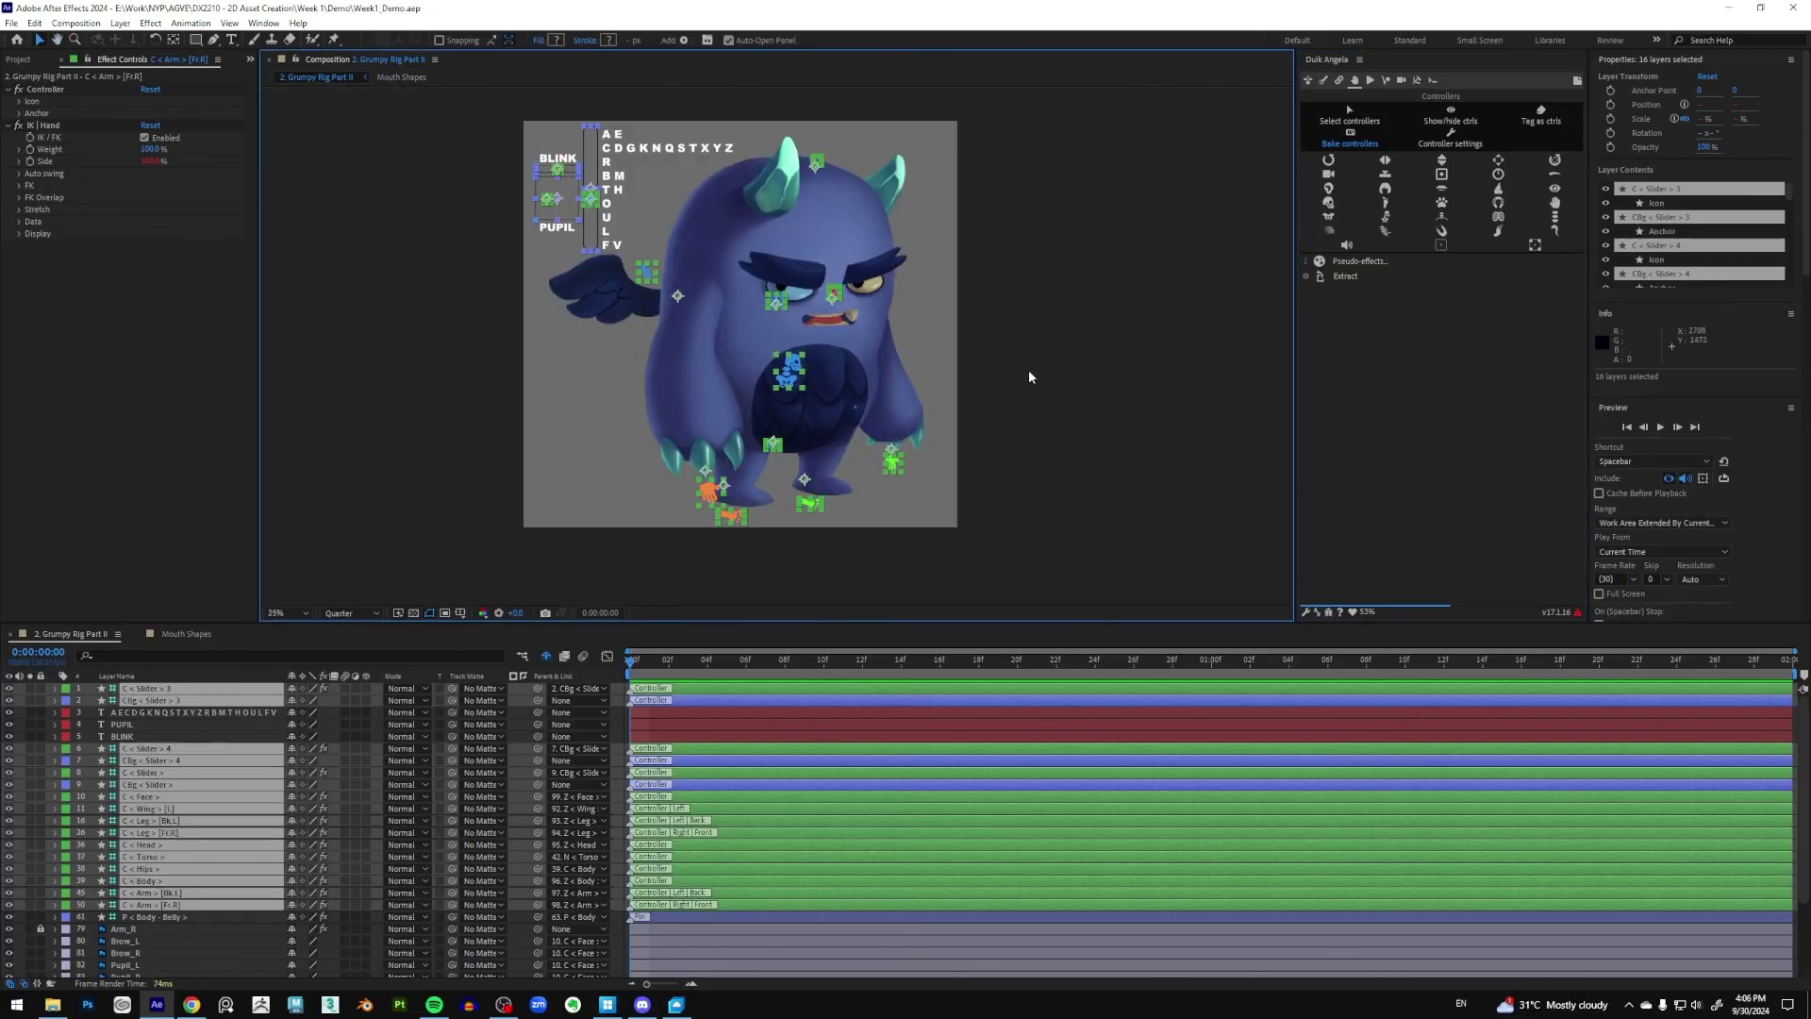
{"action": "left_click", "coordinate": [1351, 134]}
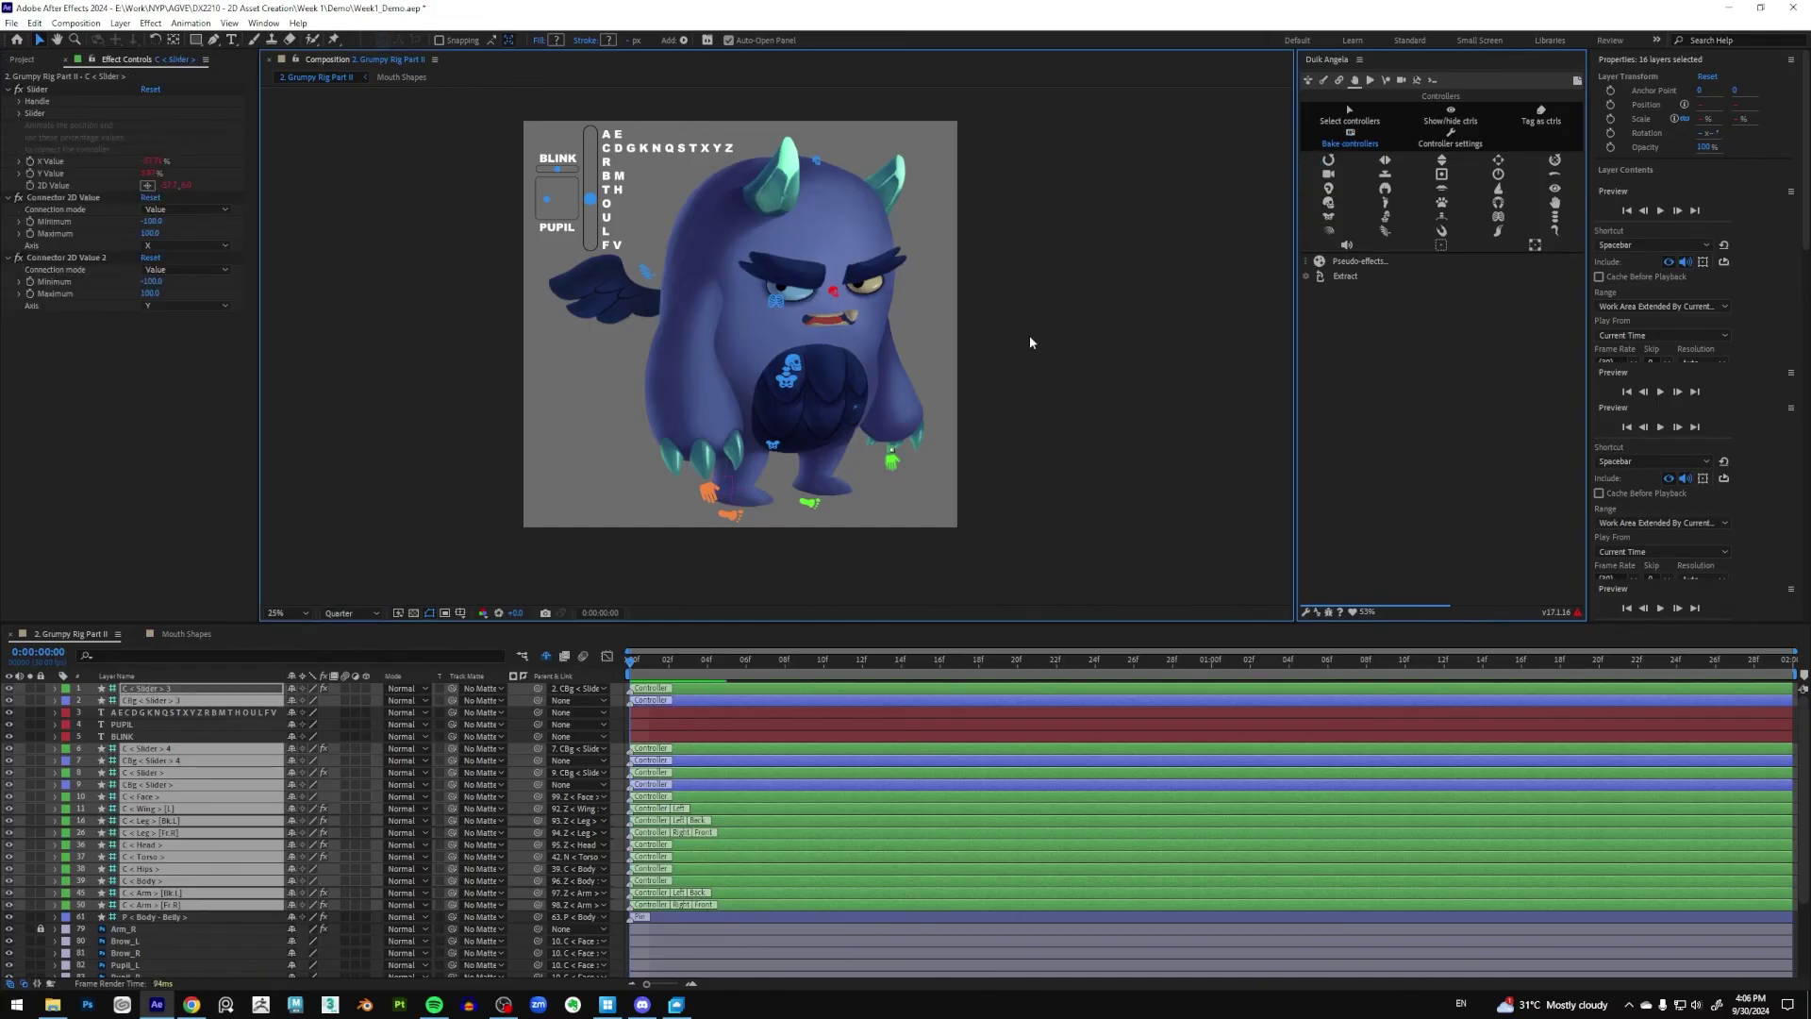
{"action": "left_click", "coordinate": [1024, 342]}
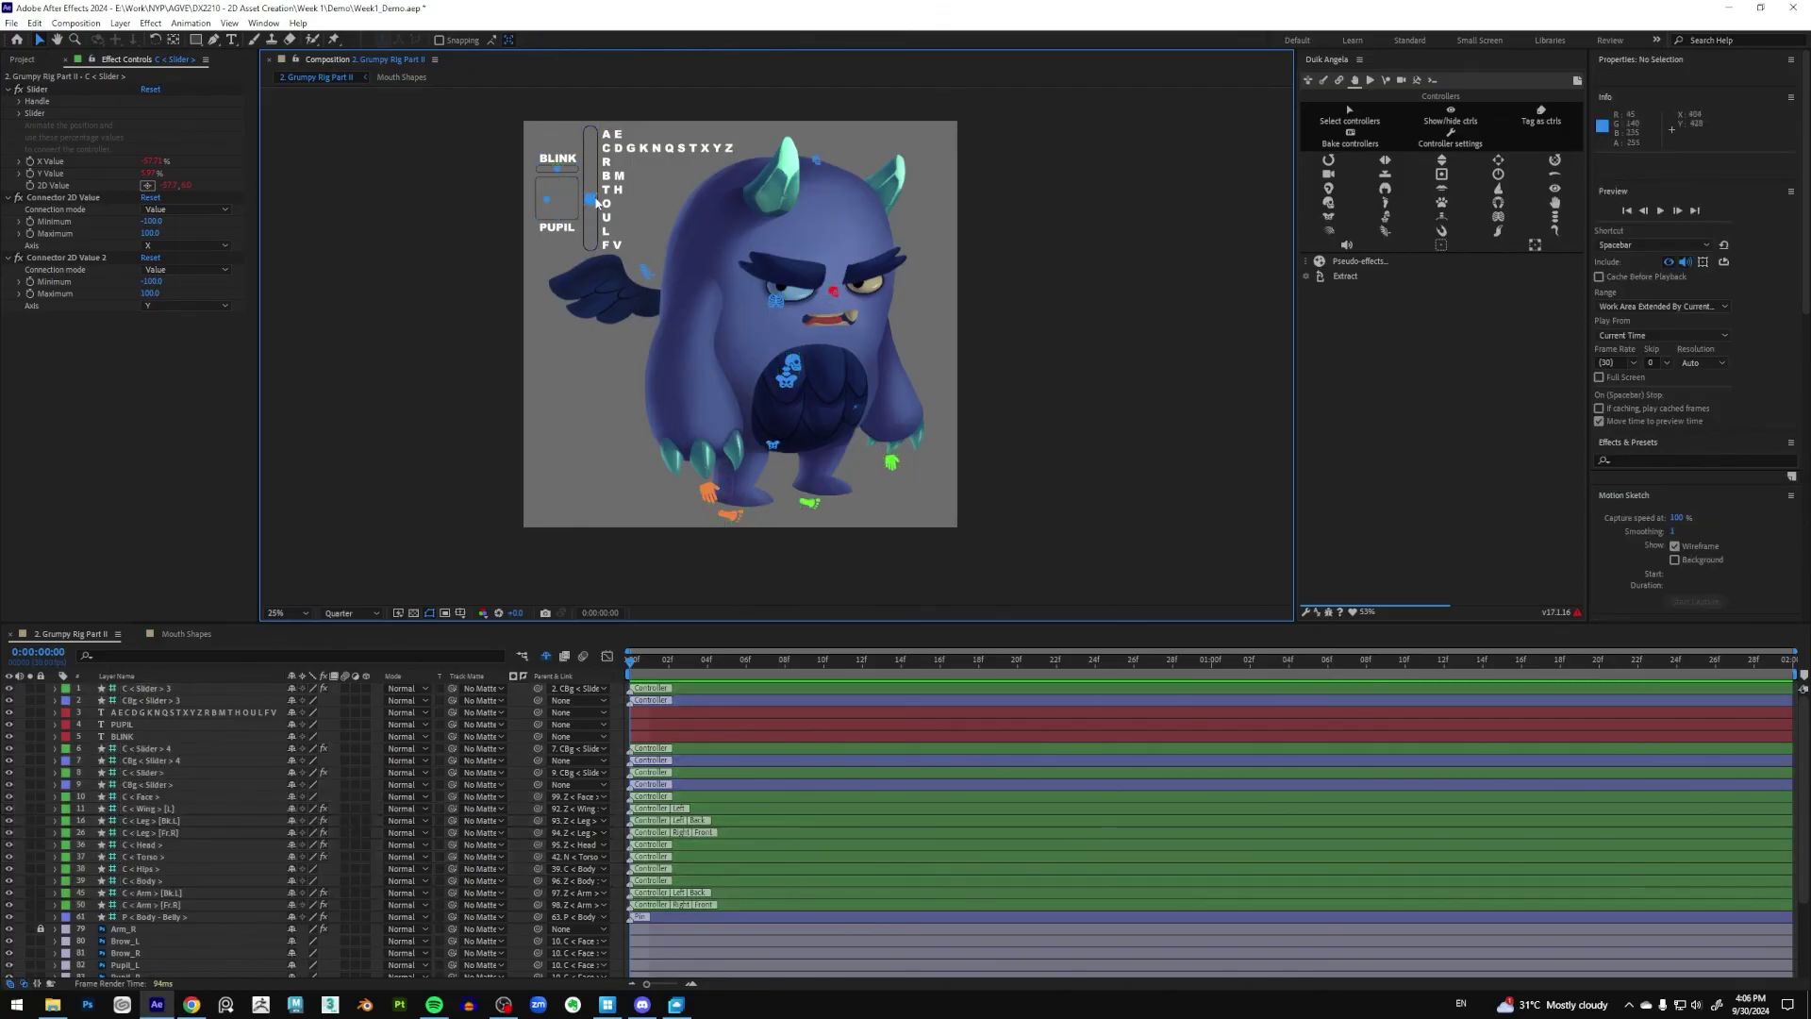
Try a small move of the baked body controller and undo it
{"action": "mouse_move", "coordinate": [800, 382]}
{"action": "left_mouse_down"}
{"action": "mouse_move", "coordinate": [788, 392]}
{"action": "mouse_move", "coordinate": [808, 396]}
{"action": "left_mouse_up"}
{"action": "key", "text": "ctrl+z"}
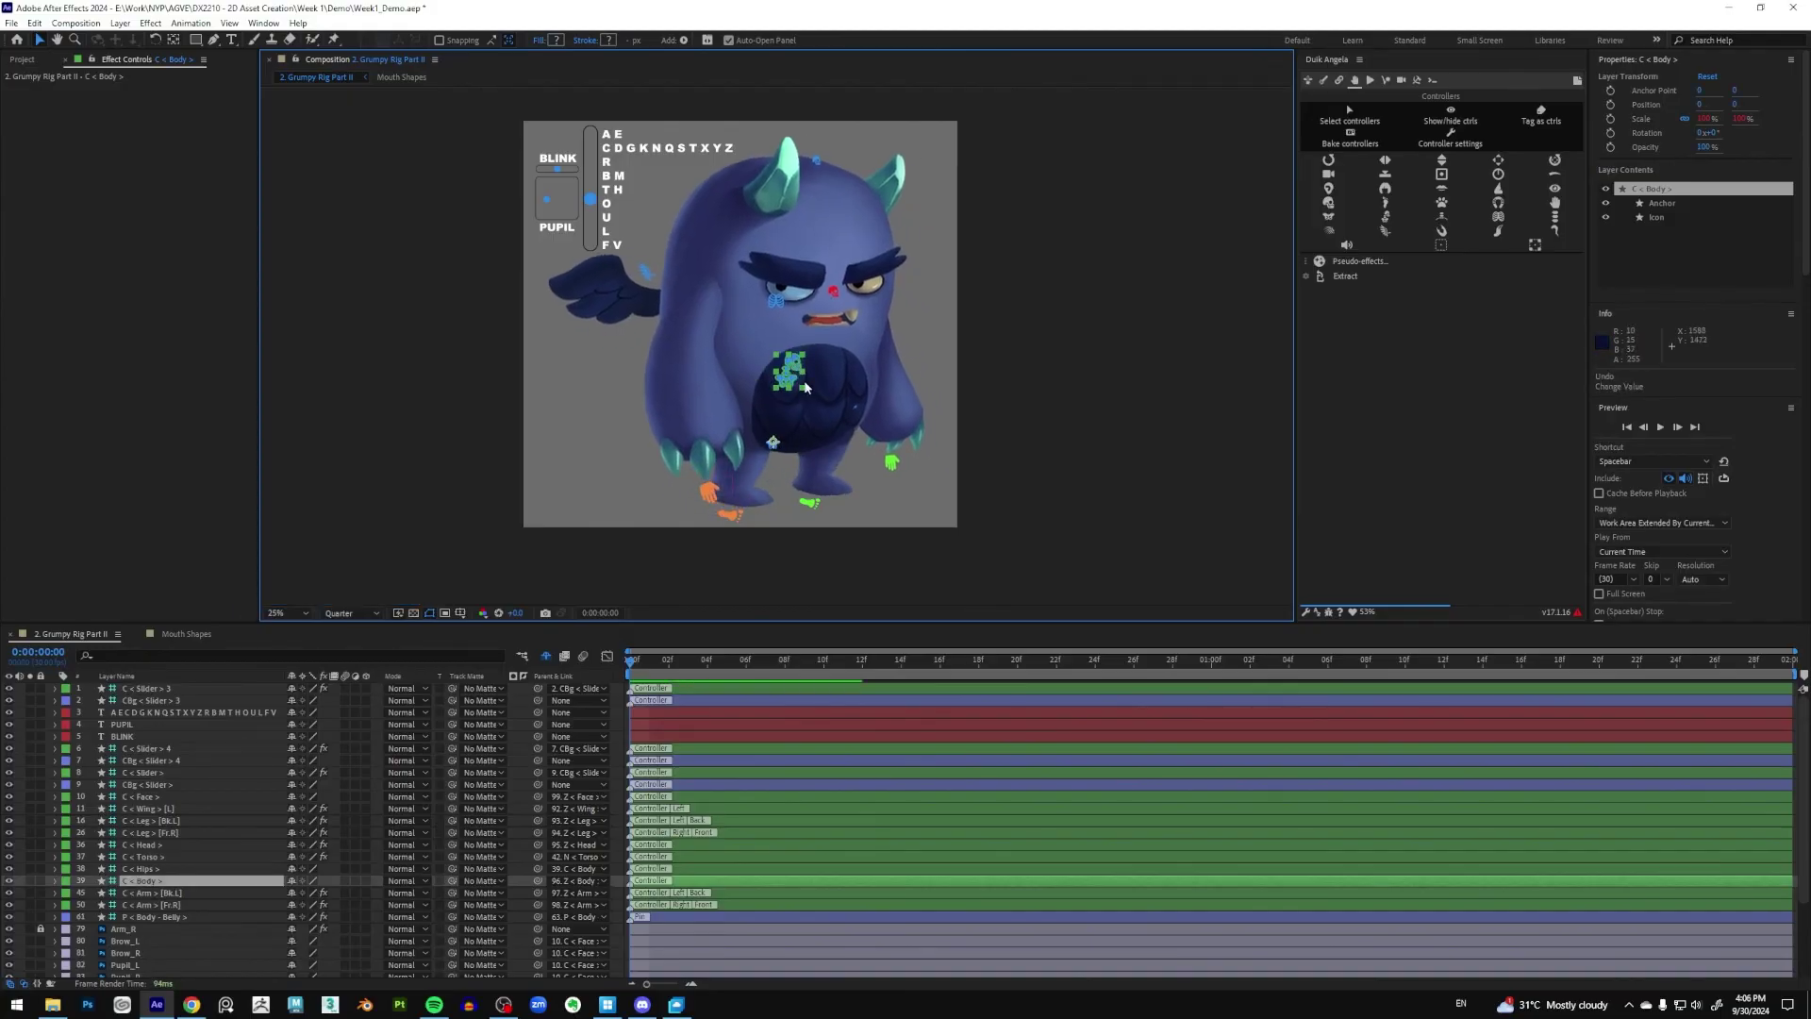
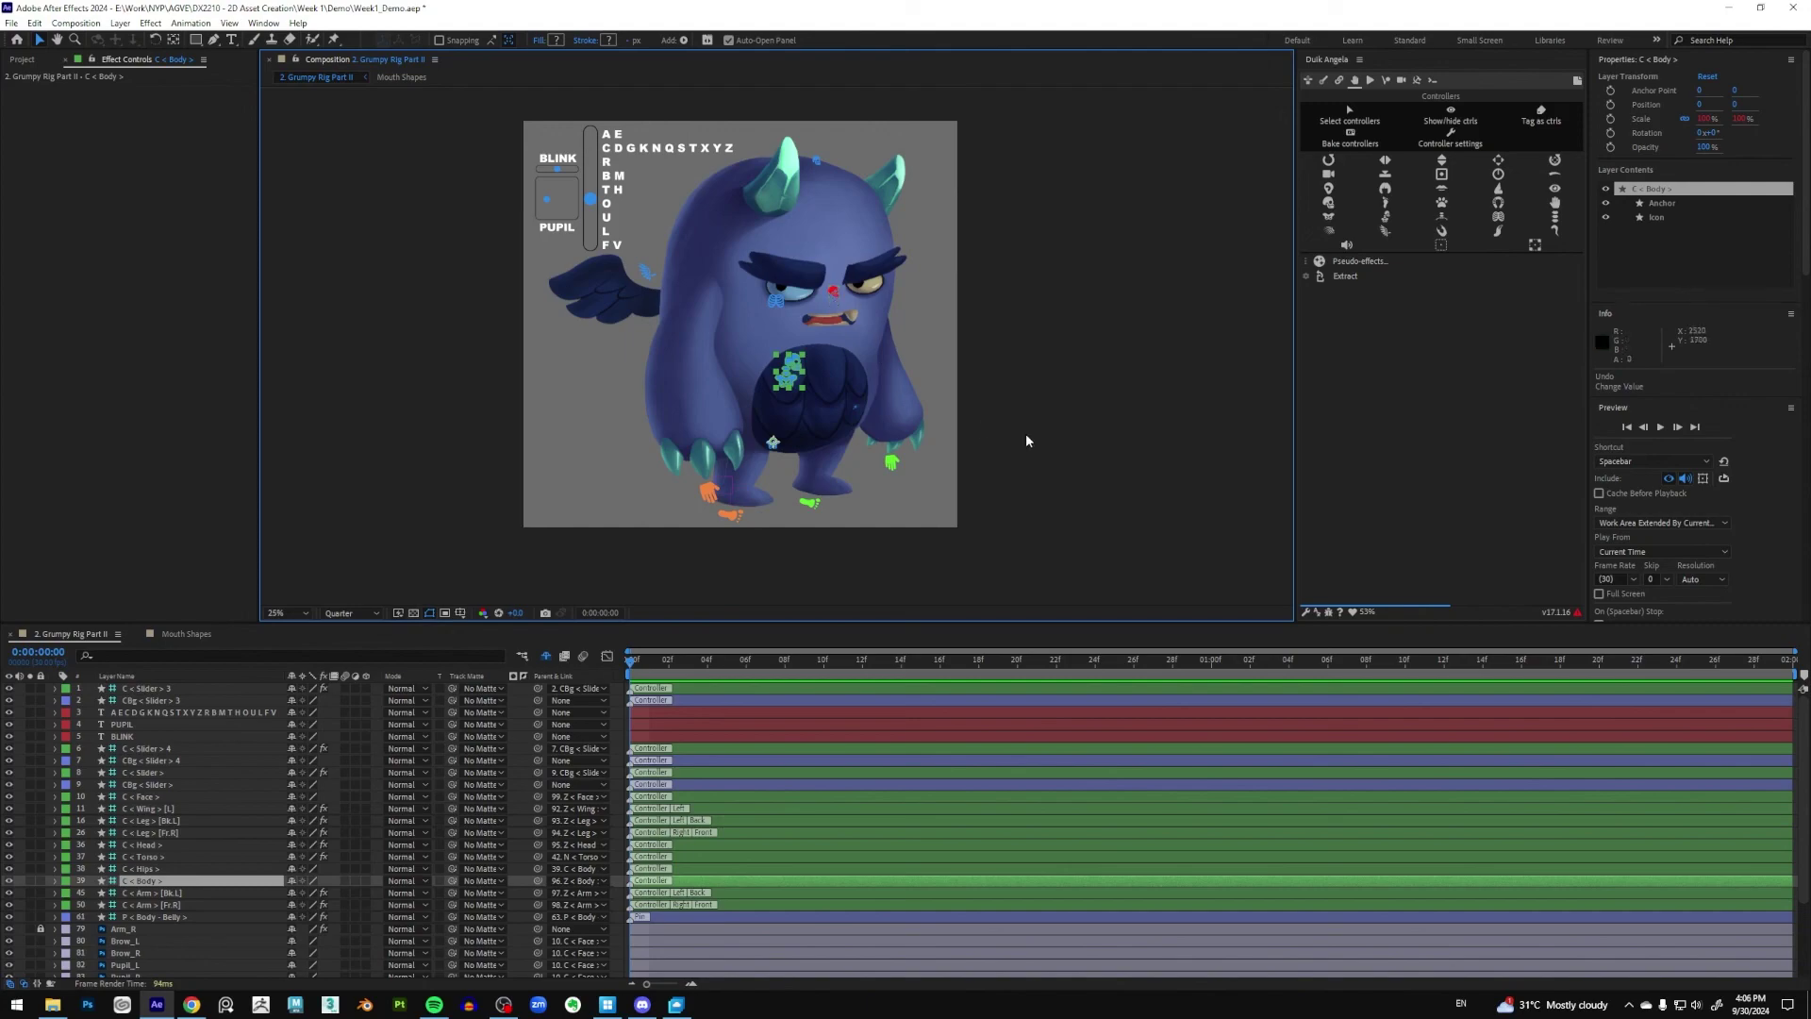
{"action": "left_click", "coordinate": [1080, 436]}
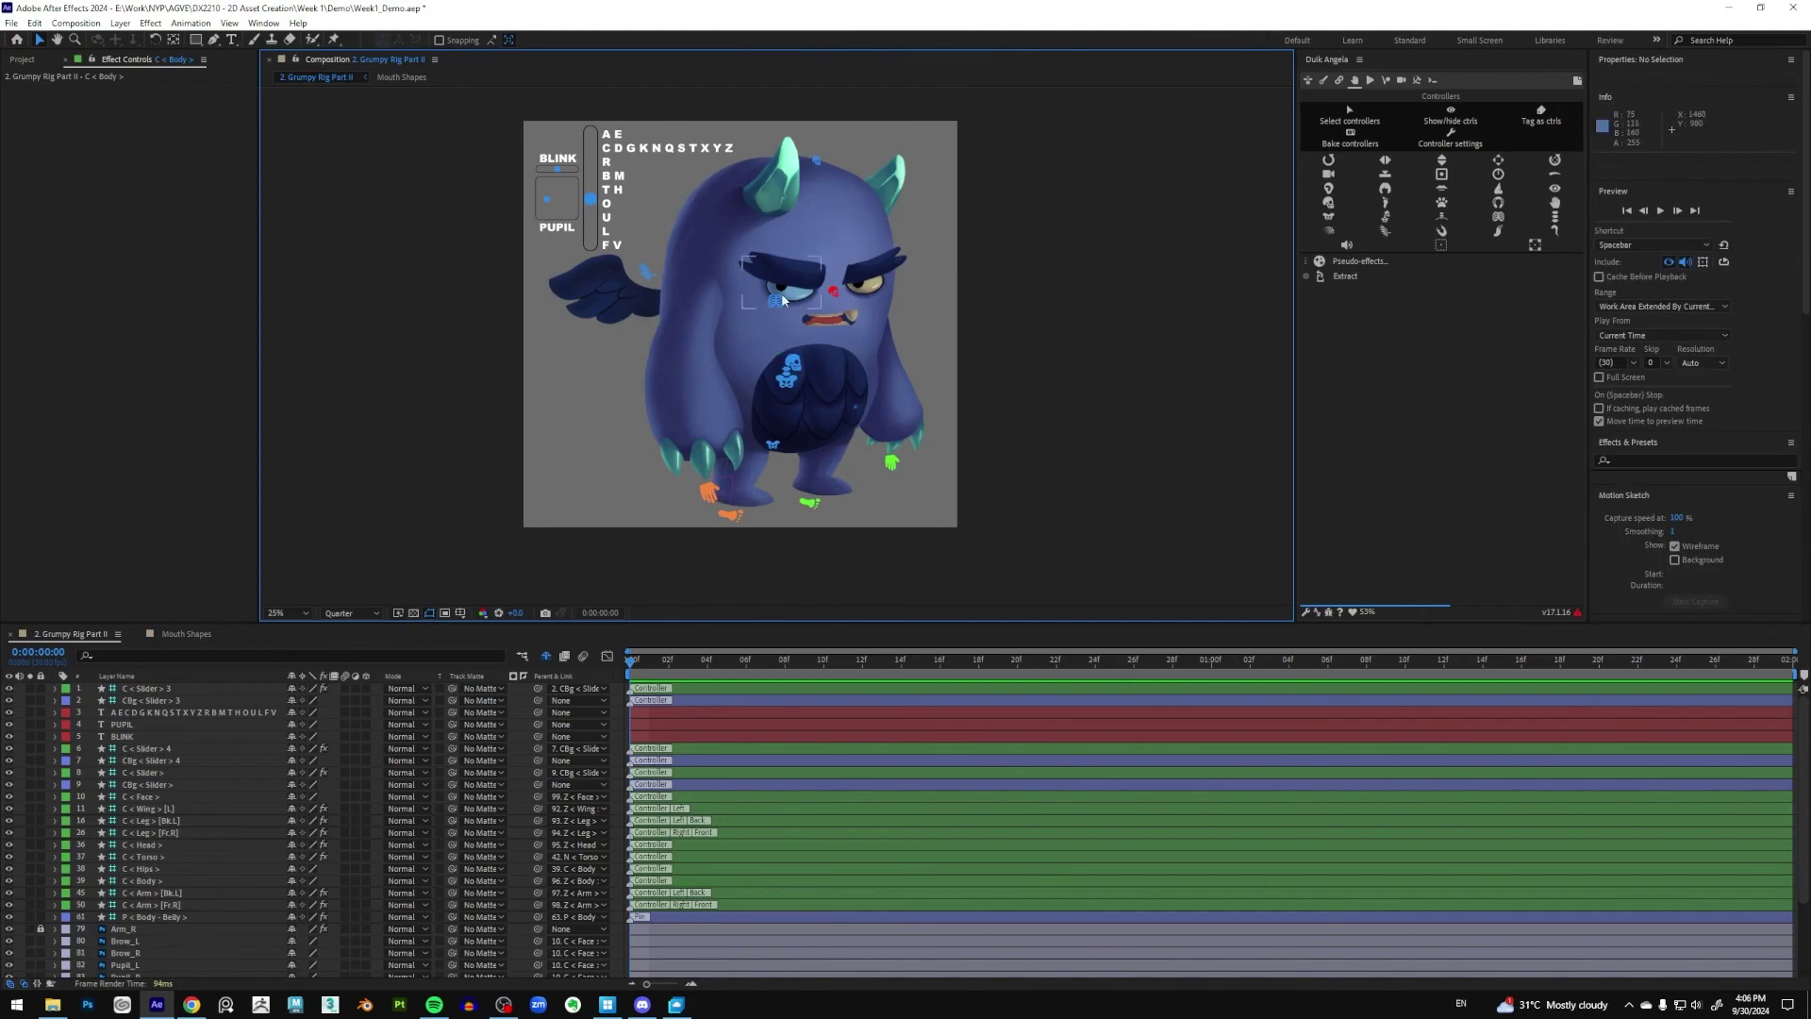
Switch on Draw guides in the front right arm controller's IK display settings and switch it off again
{"action": "scroll", "coordinate": [792, 349], "scroll_direction": "up", "scroll_amount": 2}
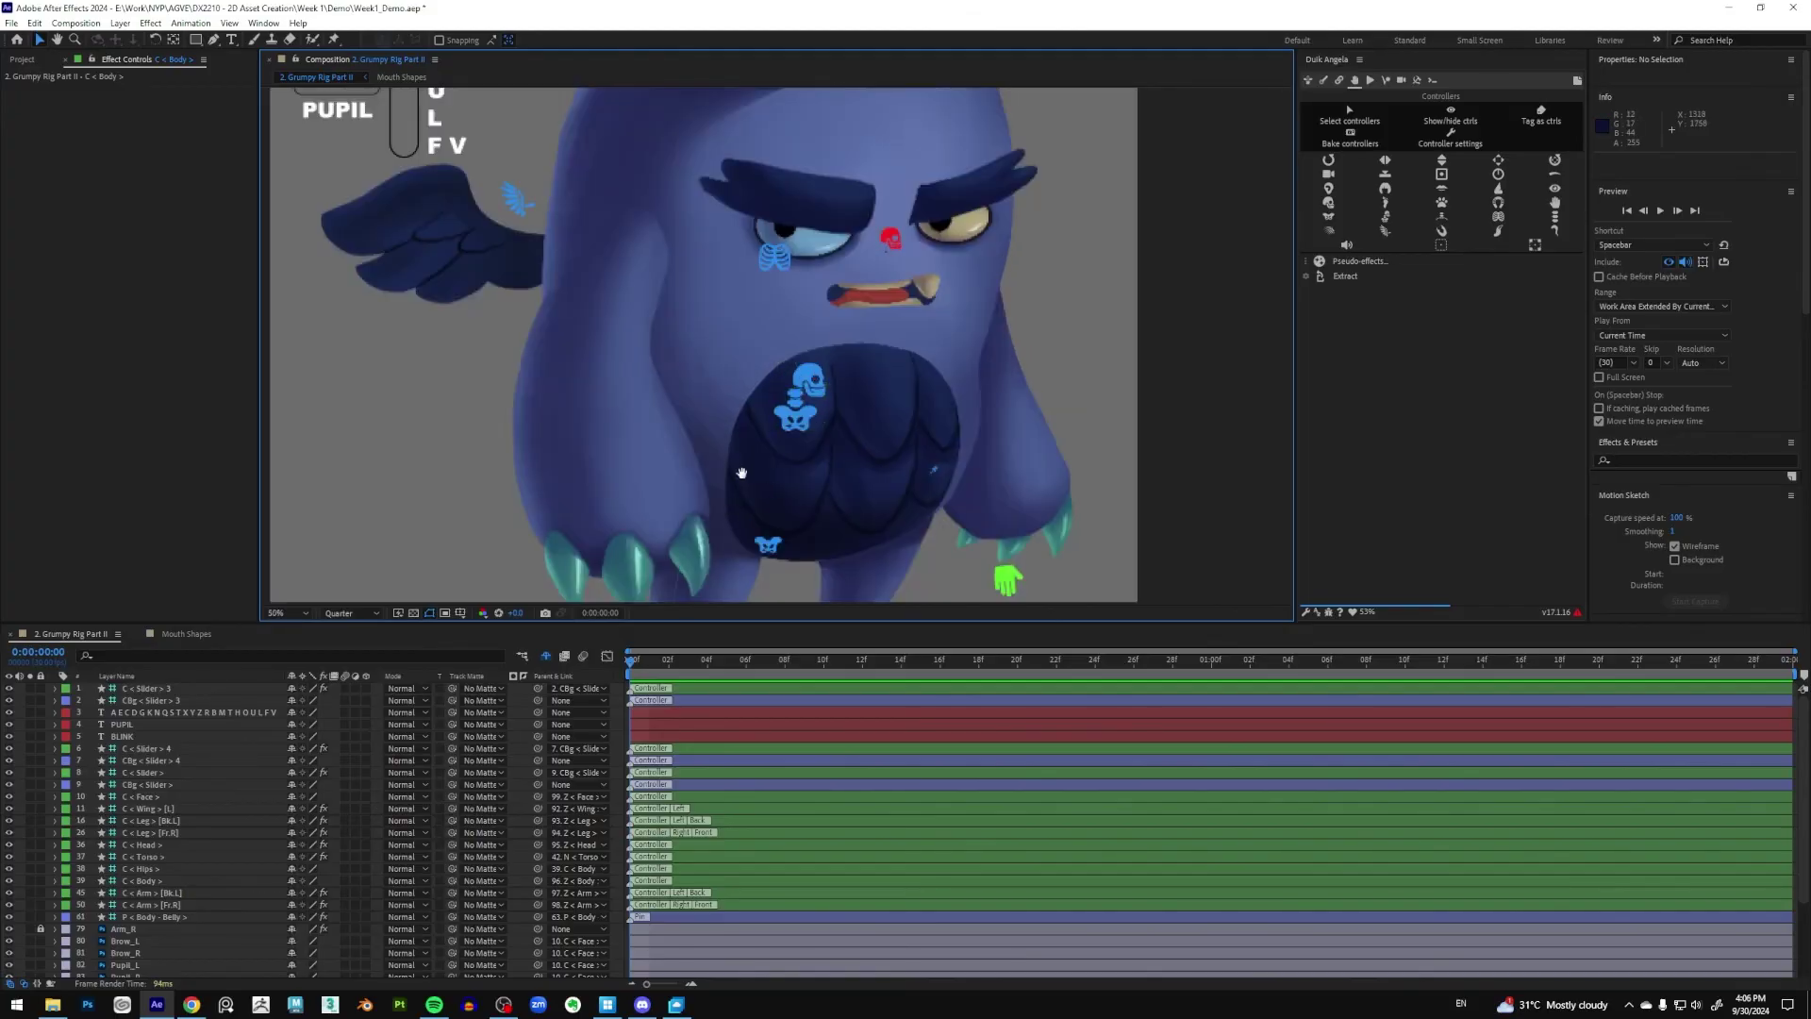
{"action": "left_click_drag", "start_coordinate": [728, 532], "coordinate": [748, 380]}
{"action": "left_click", "coordinate": [676, 479]}
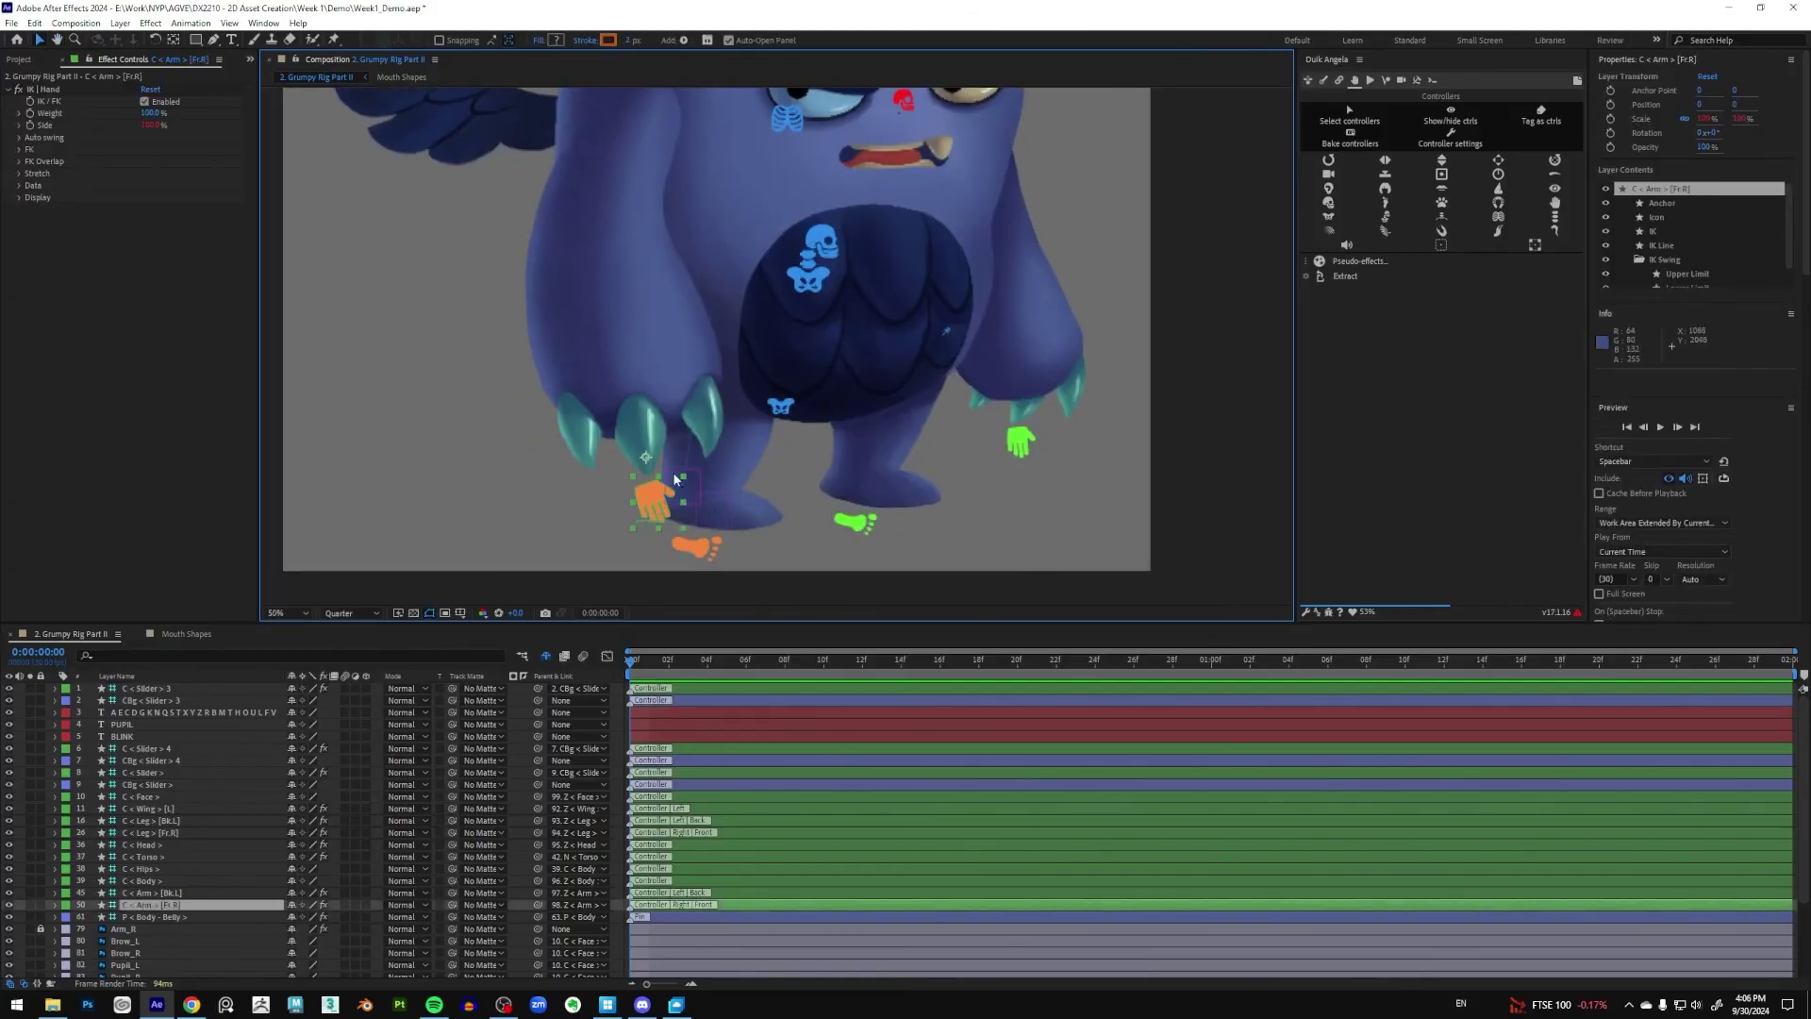
{"action": "left_click", "coordinate": [20, 199]}
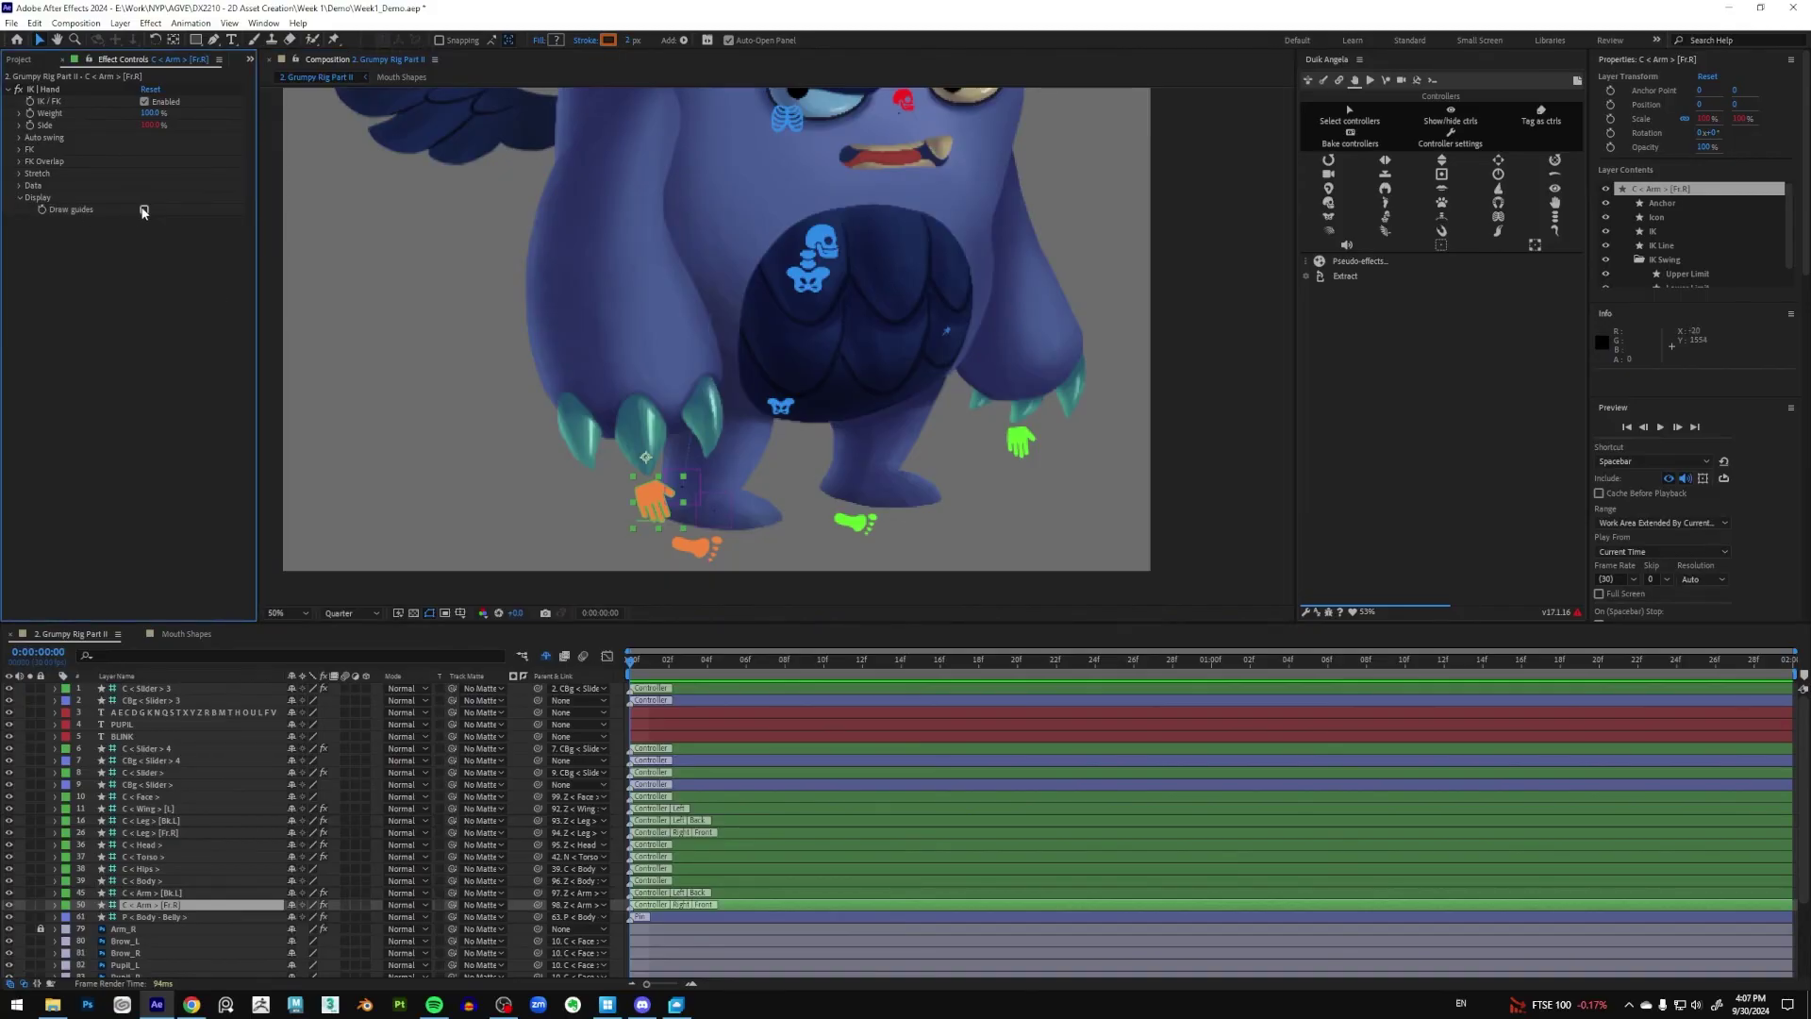
{"action": "left_click", "coordinate": [143, 210]}
{"action": "left_click_drag", "start_coordinate": [490, 280], "coordinate": [476, 397]}
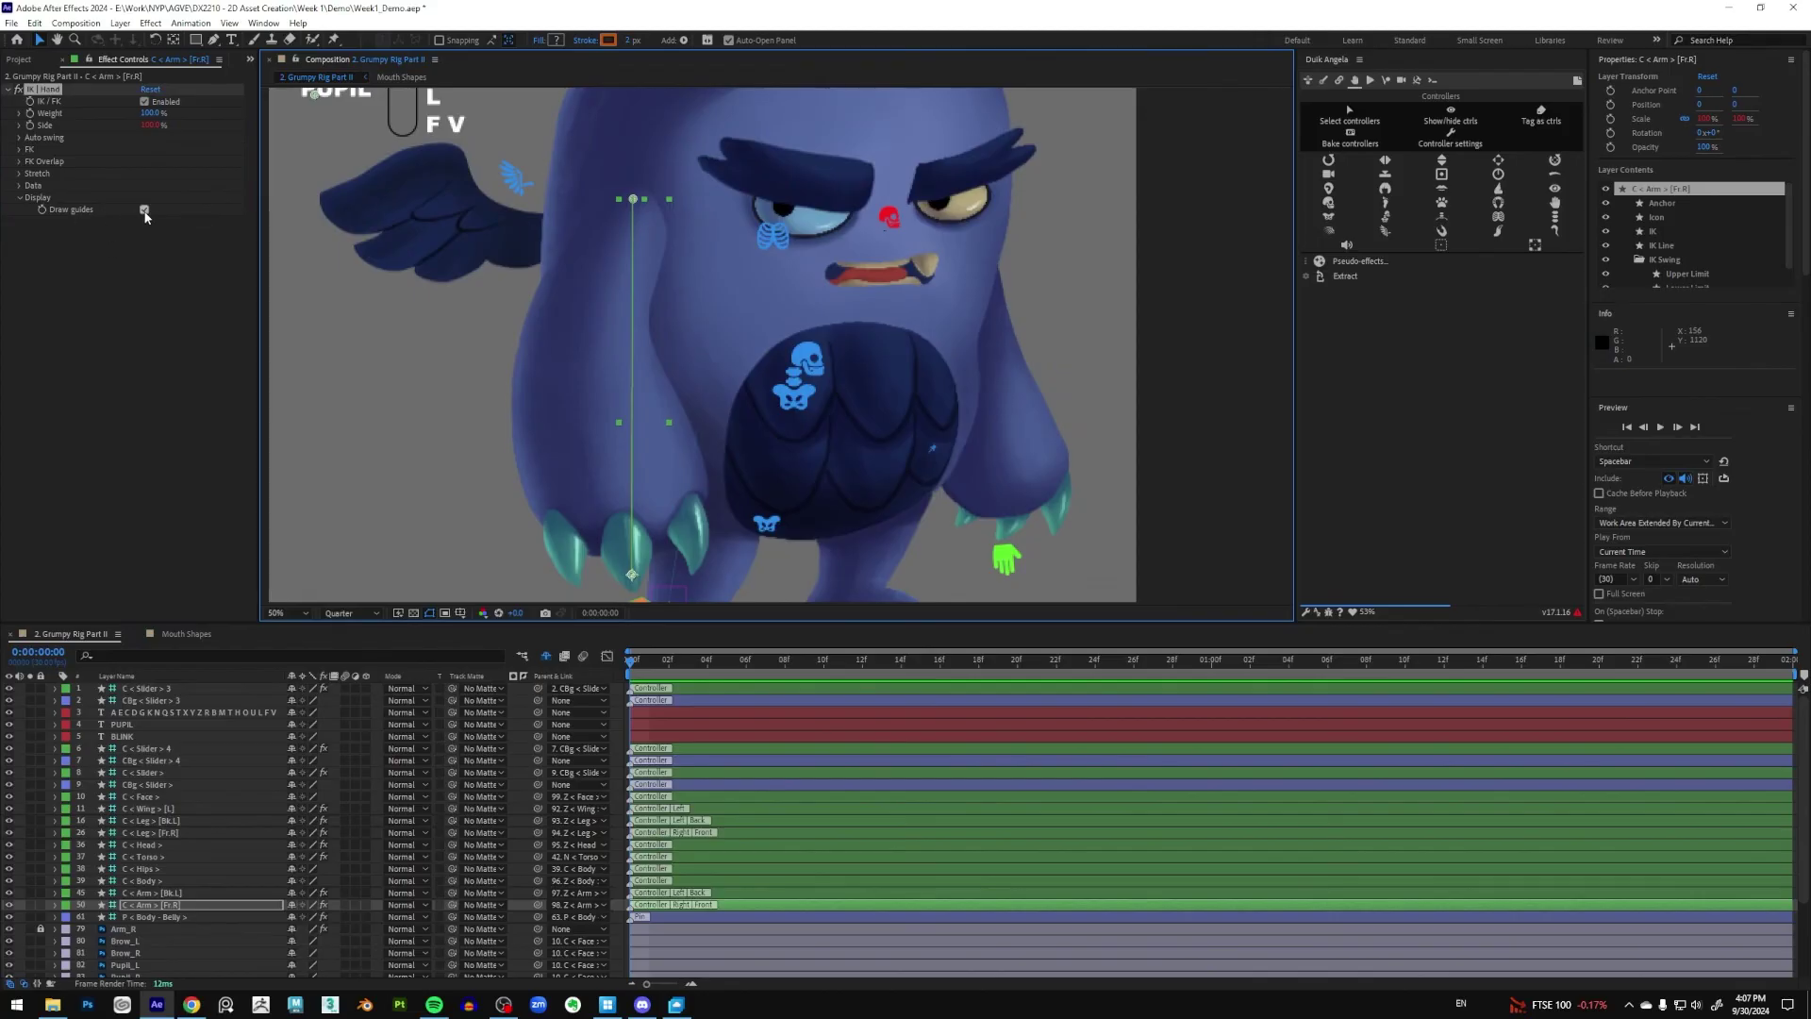
{"action": "left_click", "coordinate": [143, 209]}
Expand the IK display settings of the back left arm and both leg controllers, and turn off Draw guides on the two legs
{"action": "left_click", "coordinate": [1017, 562]}
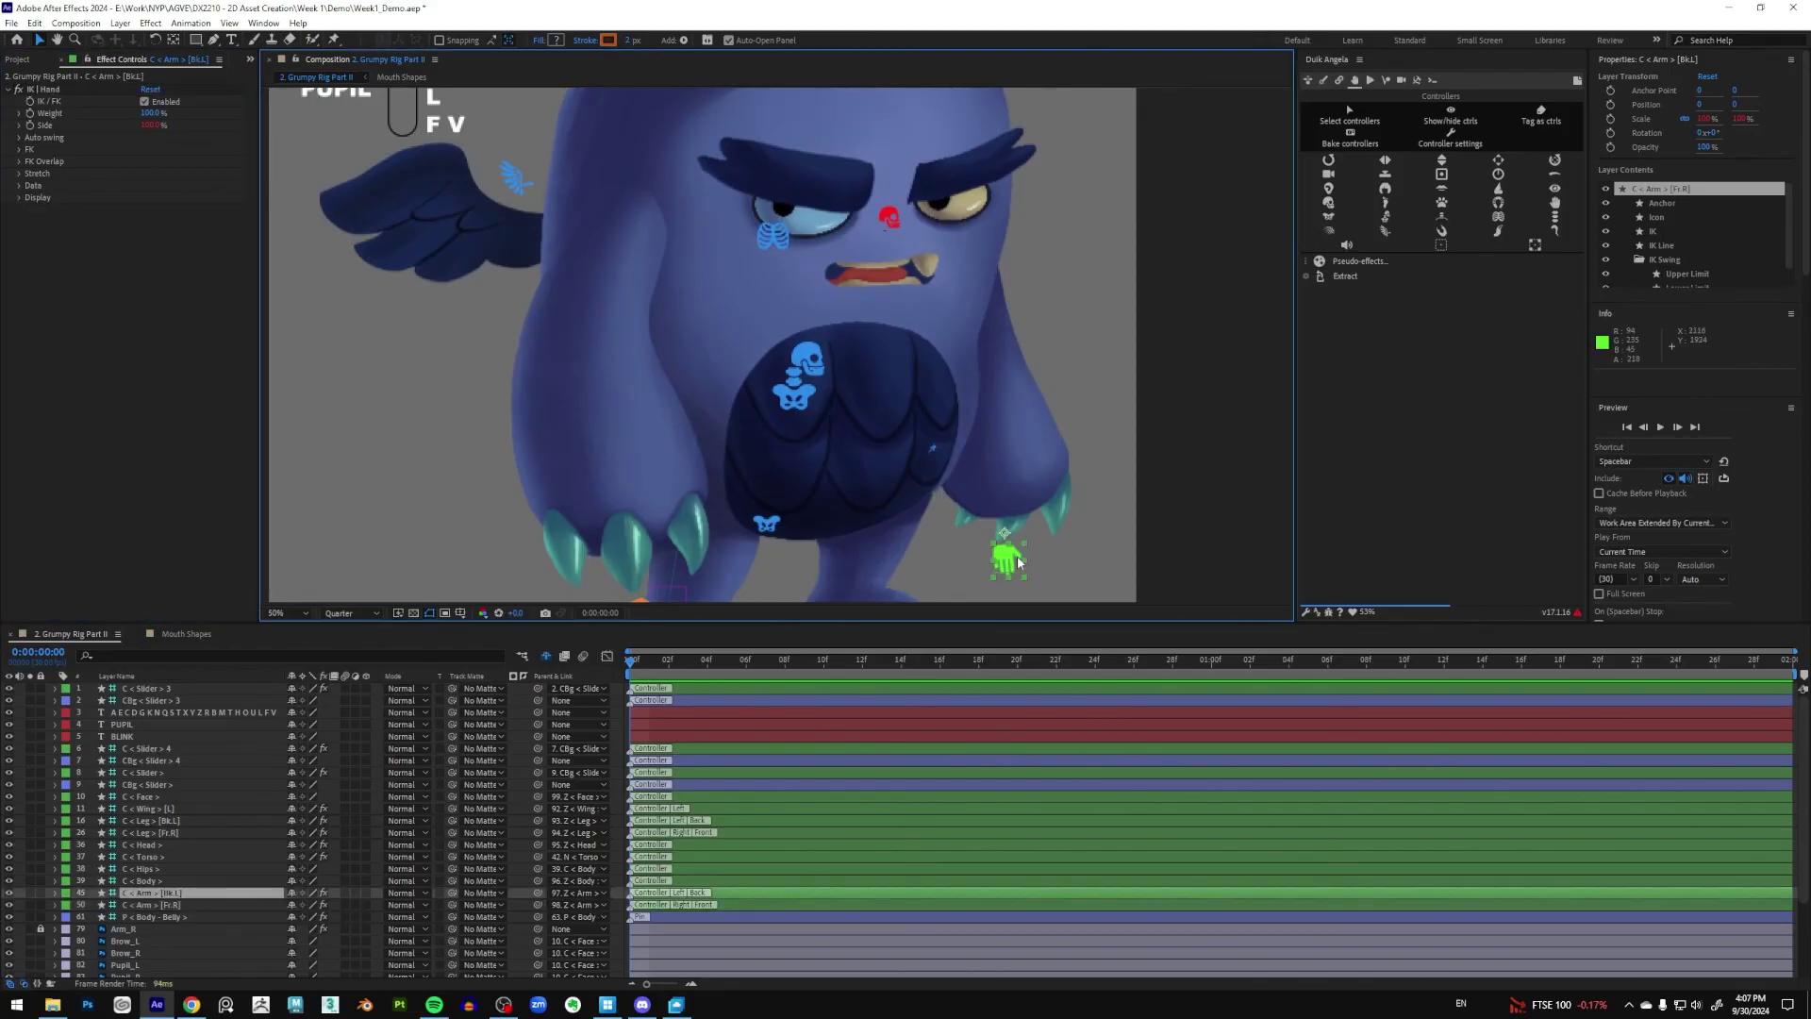
{"action": "left_click", "coordinate": [19, 197]}
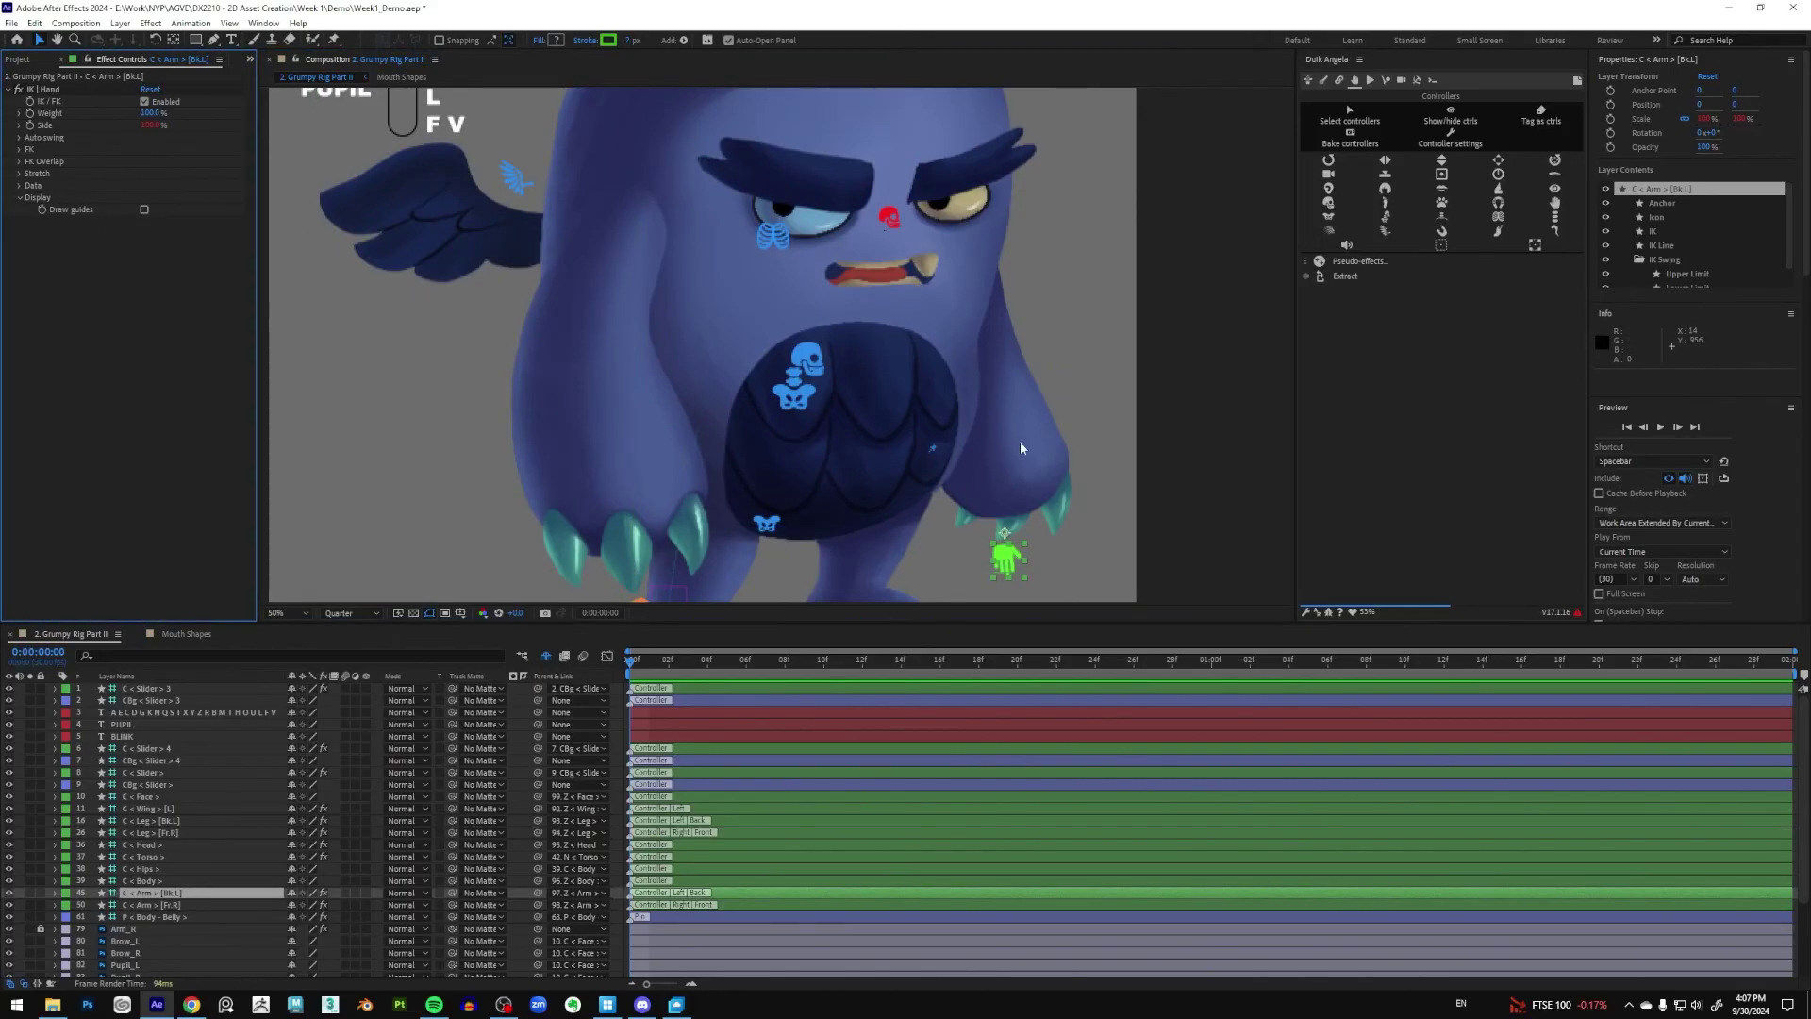
{"action": "scroll", "coordinate": [1054, 279], "scroll_direction": "down", "scroll_amount": 3}
{"action": "left_click", "coordinate": [686, 509]}
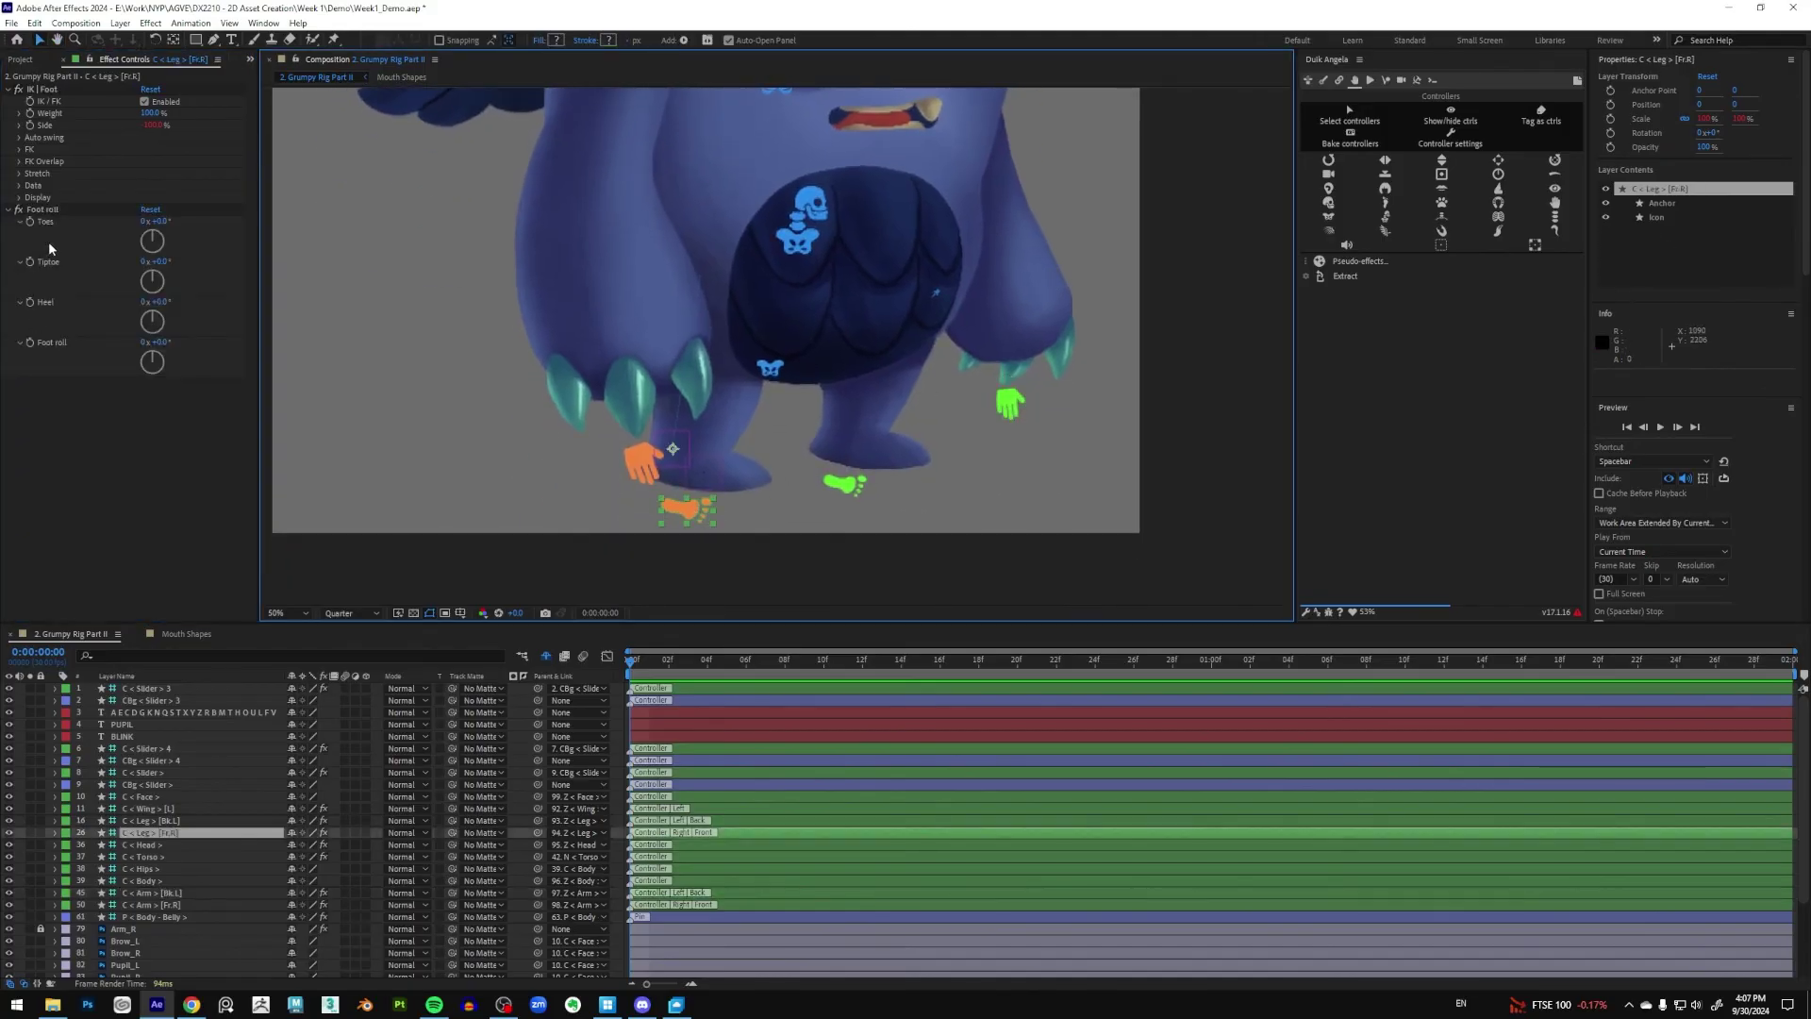
{"action": "left_click", "coordinate": [19, 198]}
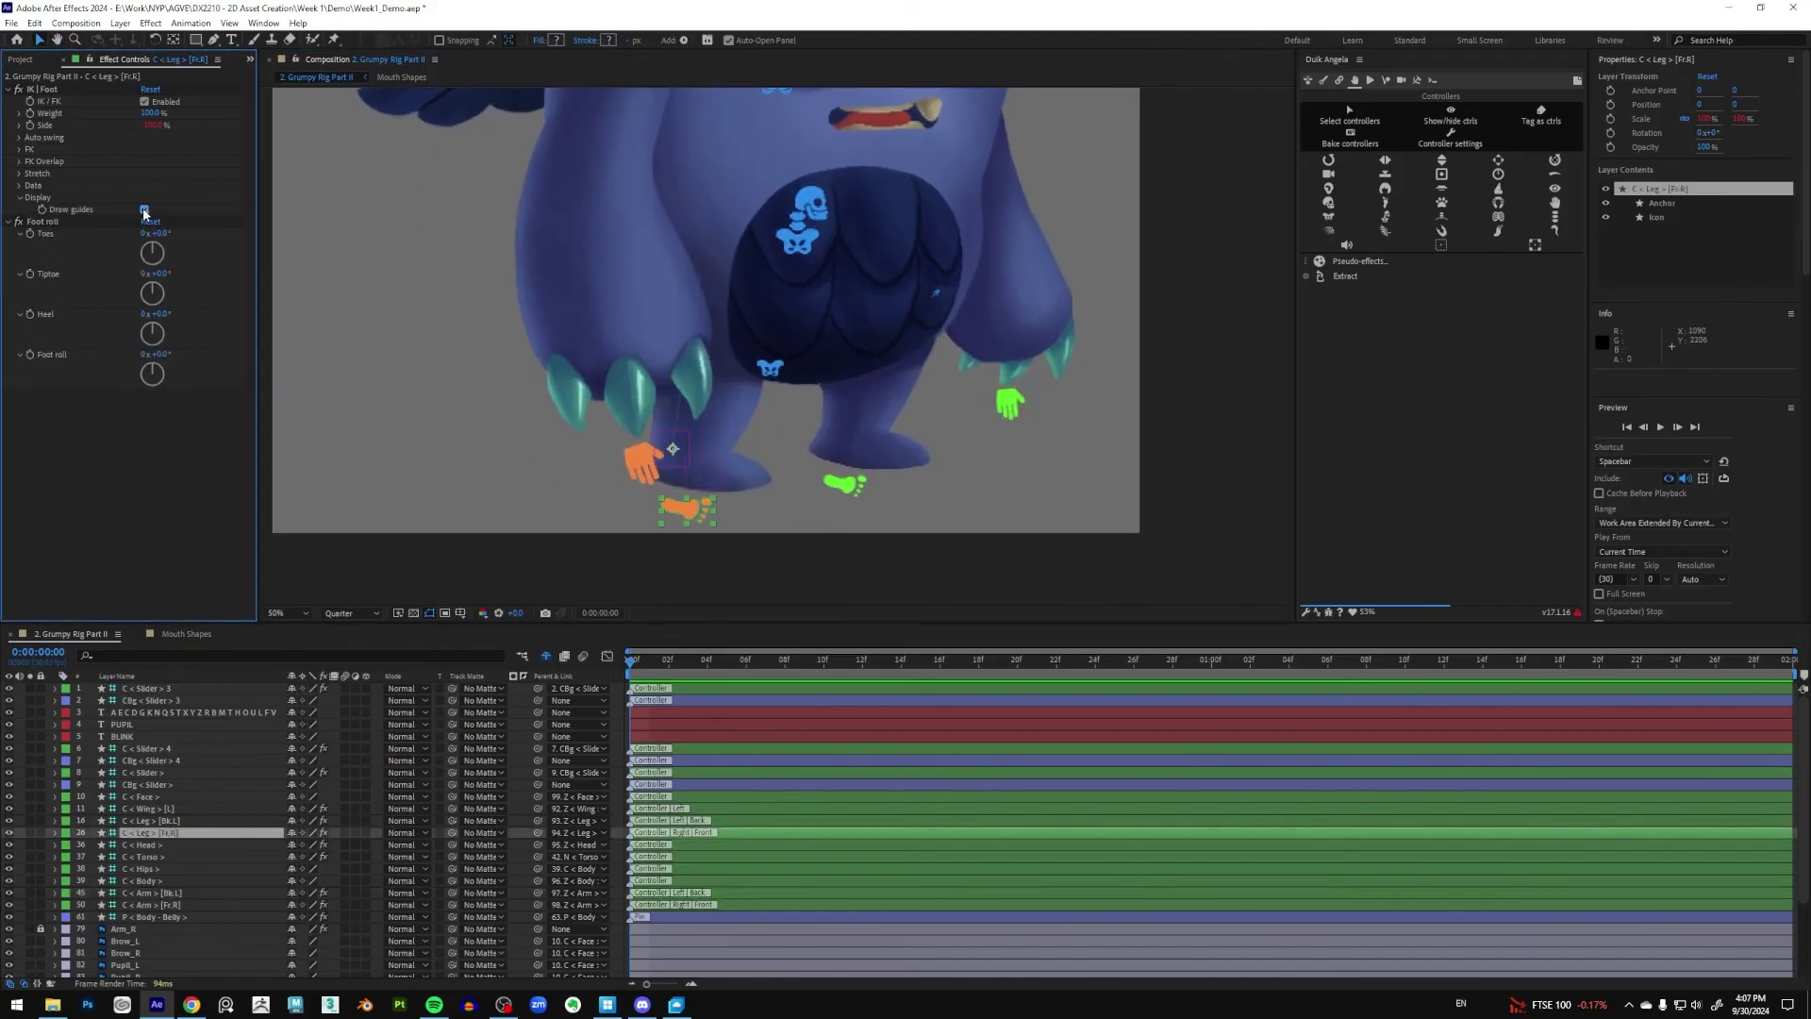
{"action": "left_click", "coordinate": [145, 209]}
{"action": "left_click", "coordinate": [844, 485]}
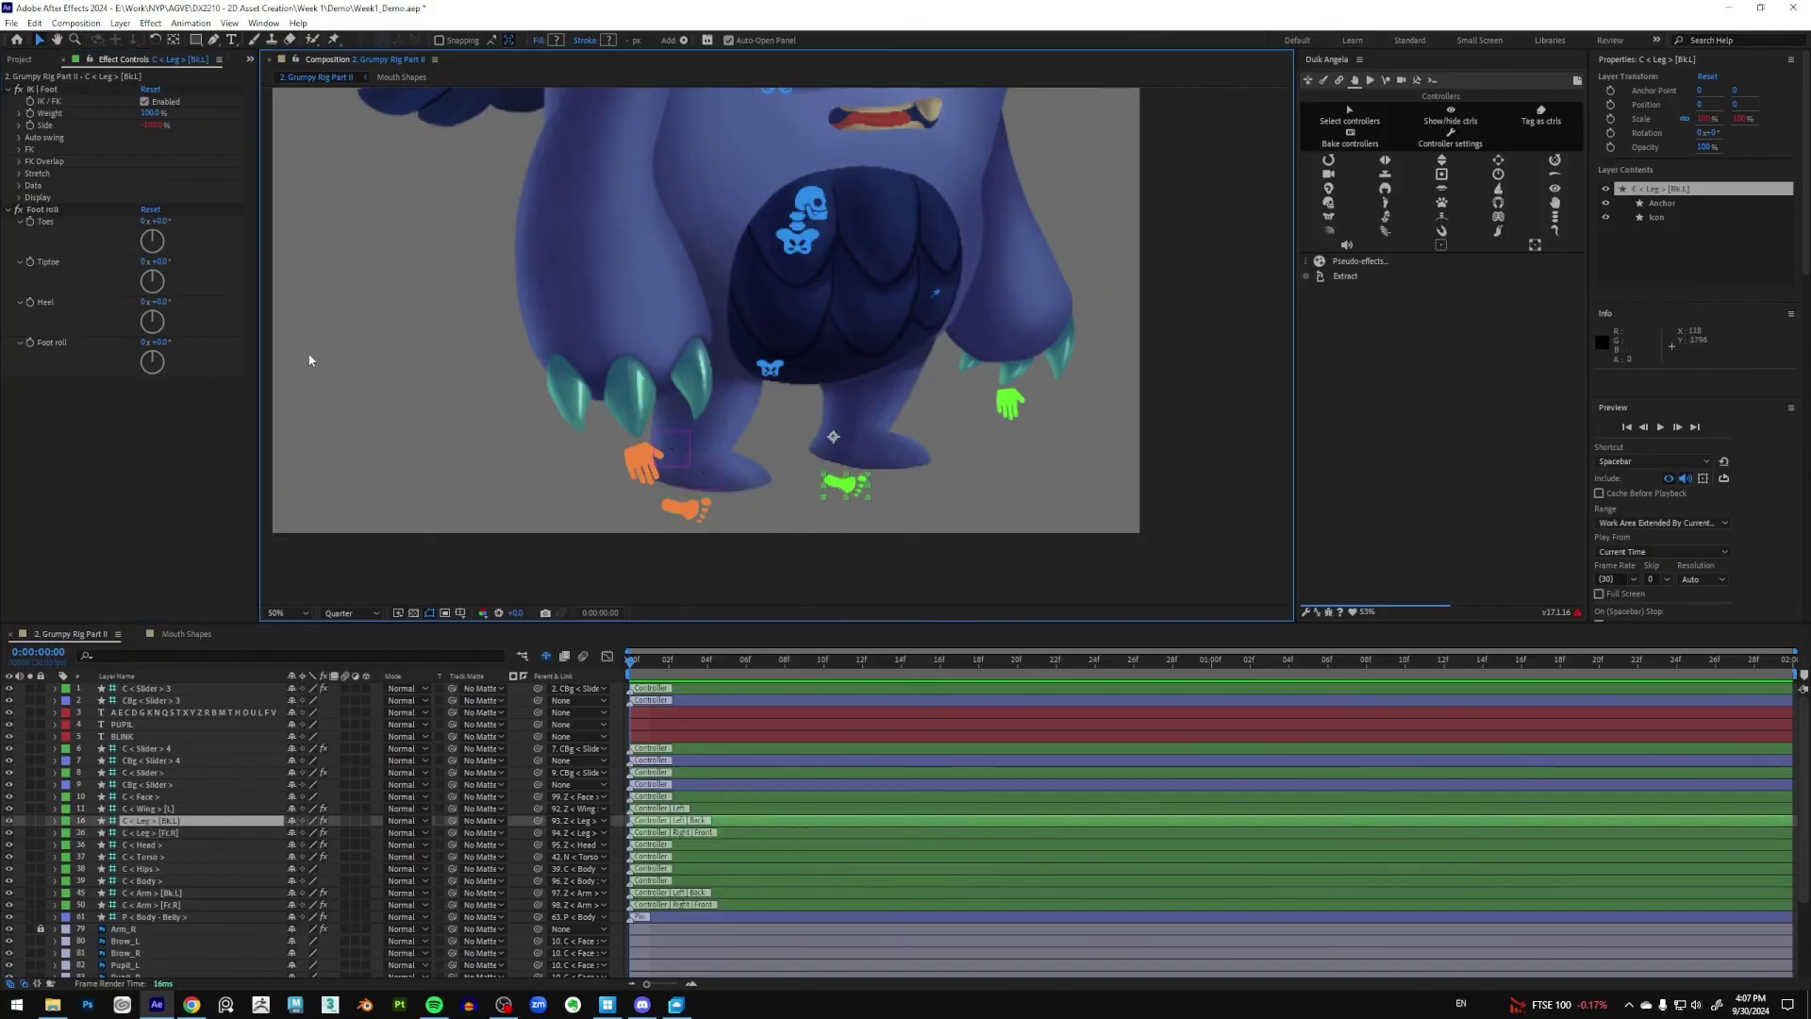
{"action": "left_click", "coordinate": [20, 198]}
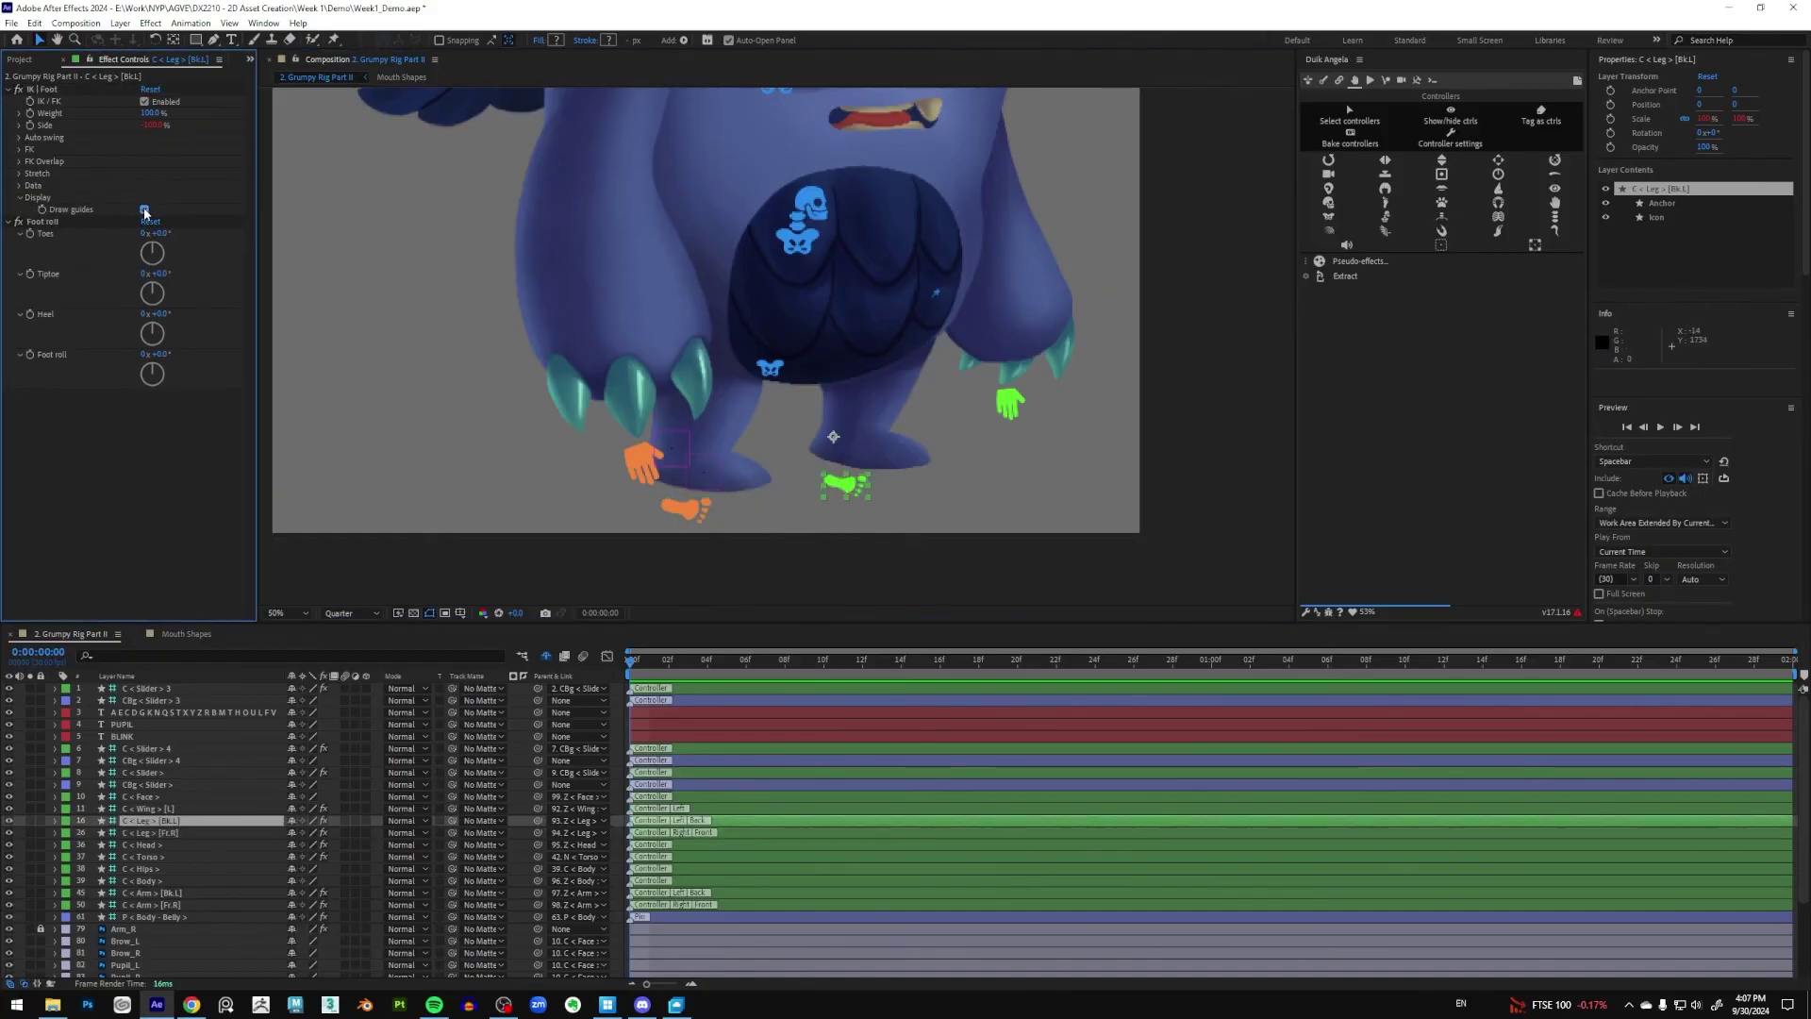
{"action": "left_click", "coordinate": [144, 210]}
Deselect the leg controller and save the project
{"action": "left_click", "coordinate": [1070, 500]}
{"action": "scroll", "coordinate": [1120, 289], "scroll_direction": "down", "scroll_amount": 2}
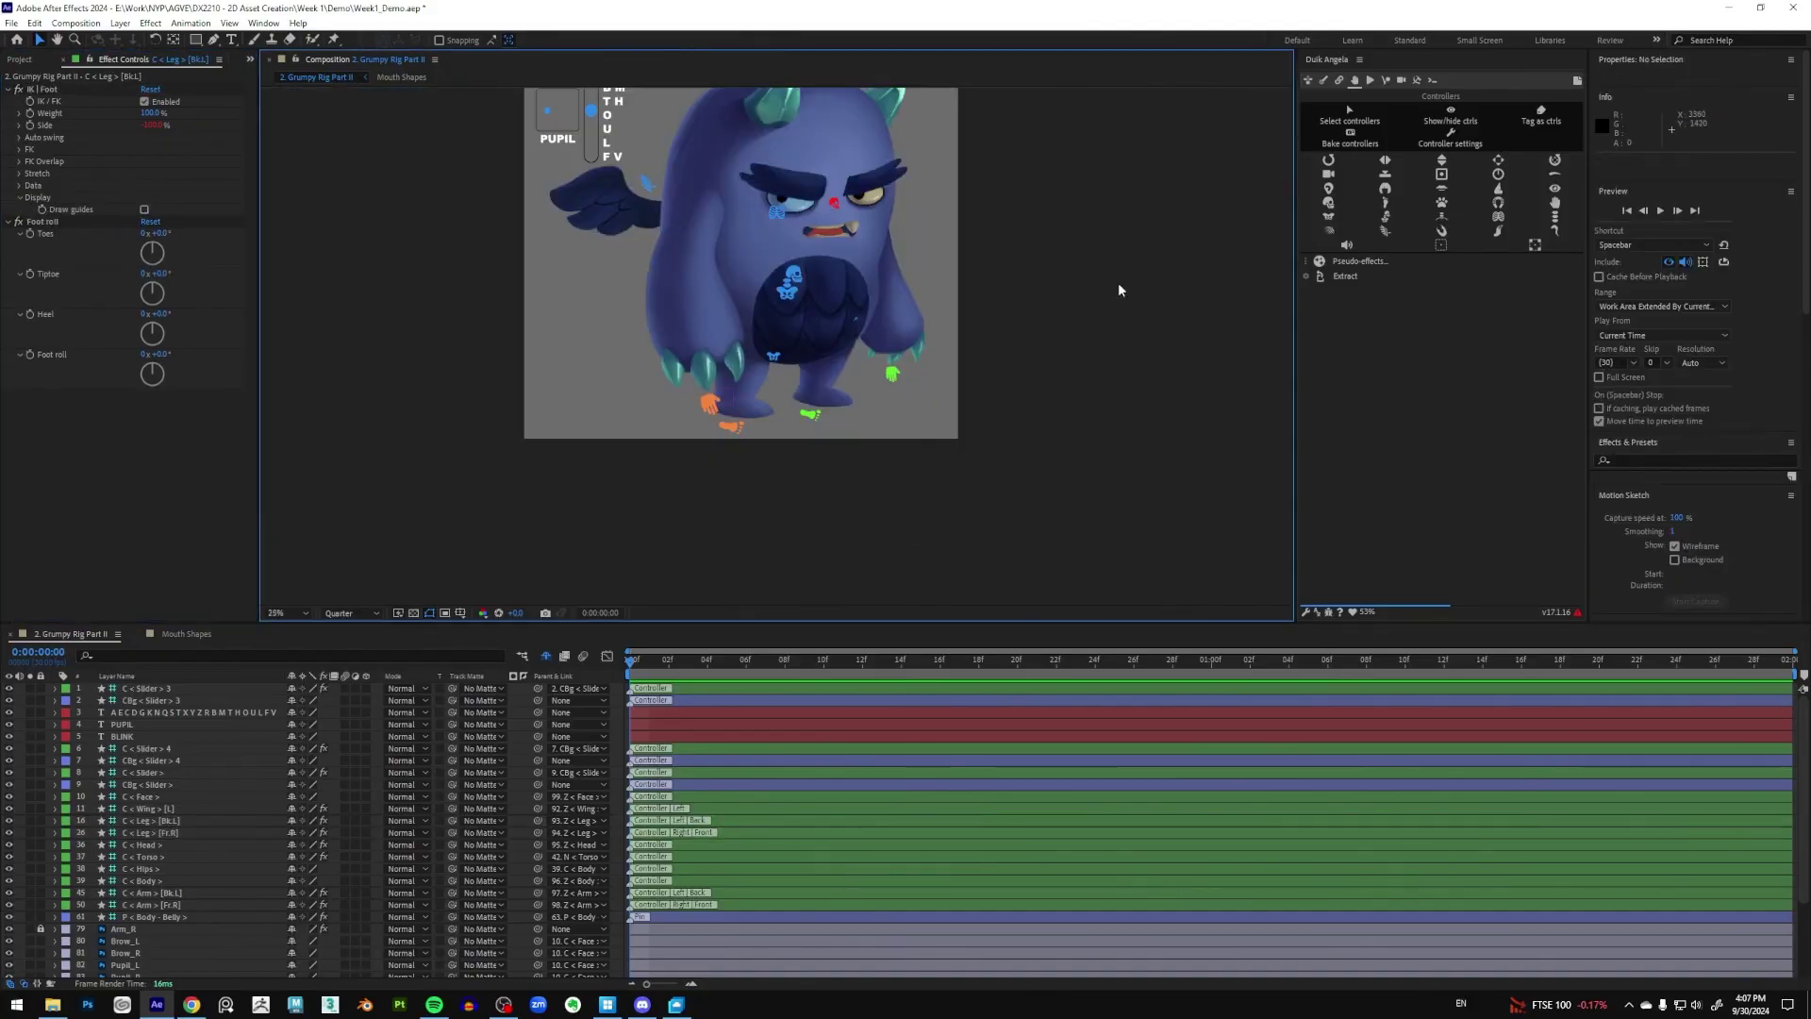
{"action": "left_click", "coordinate": [13, 23]}
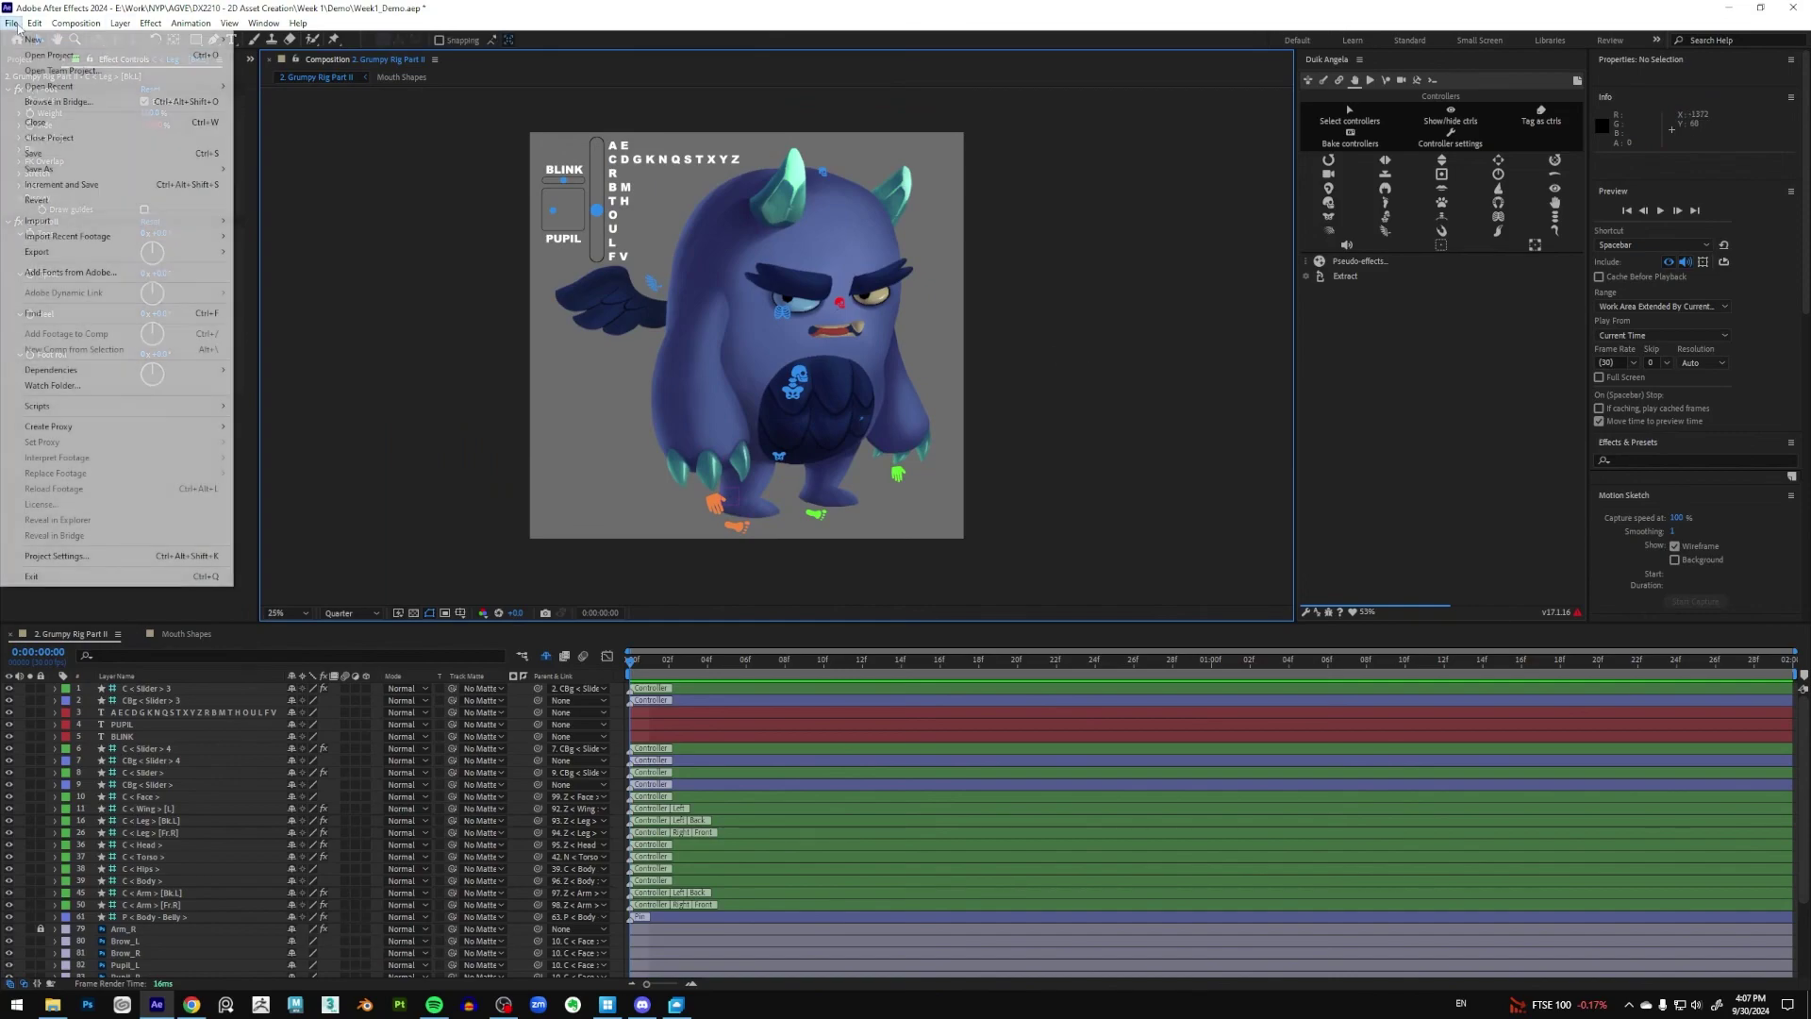
{"action": "left_click", "coordinate": [34, 152]}
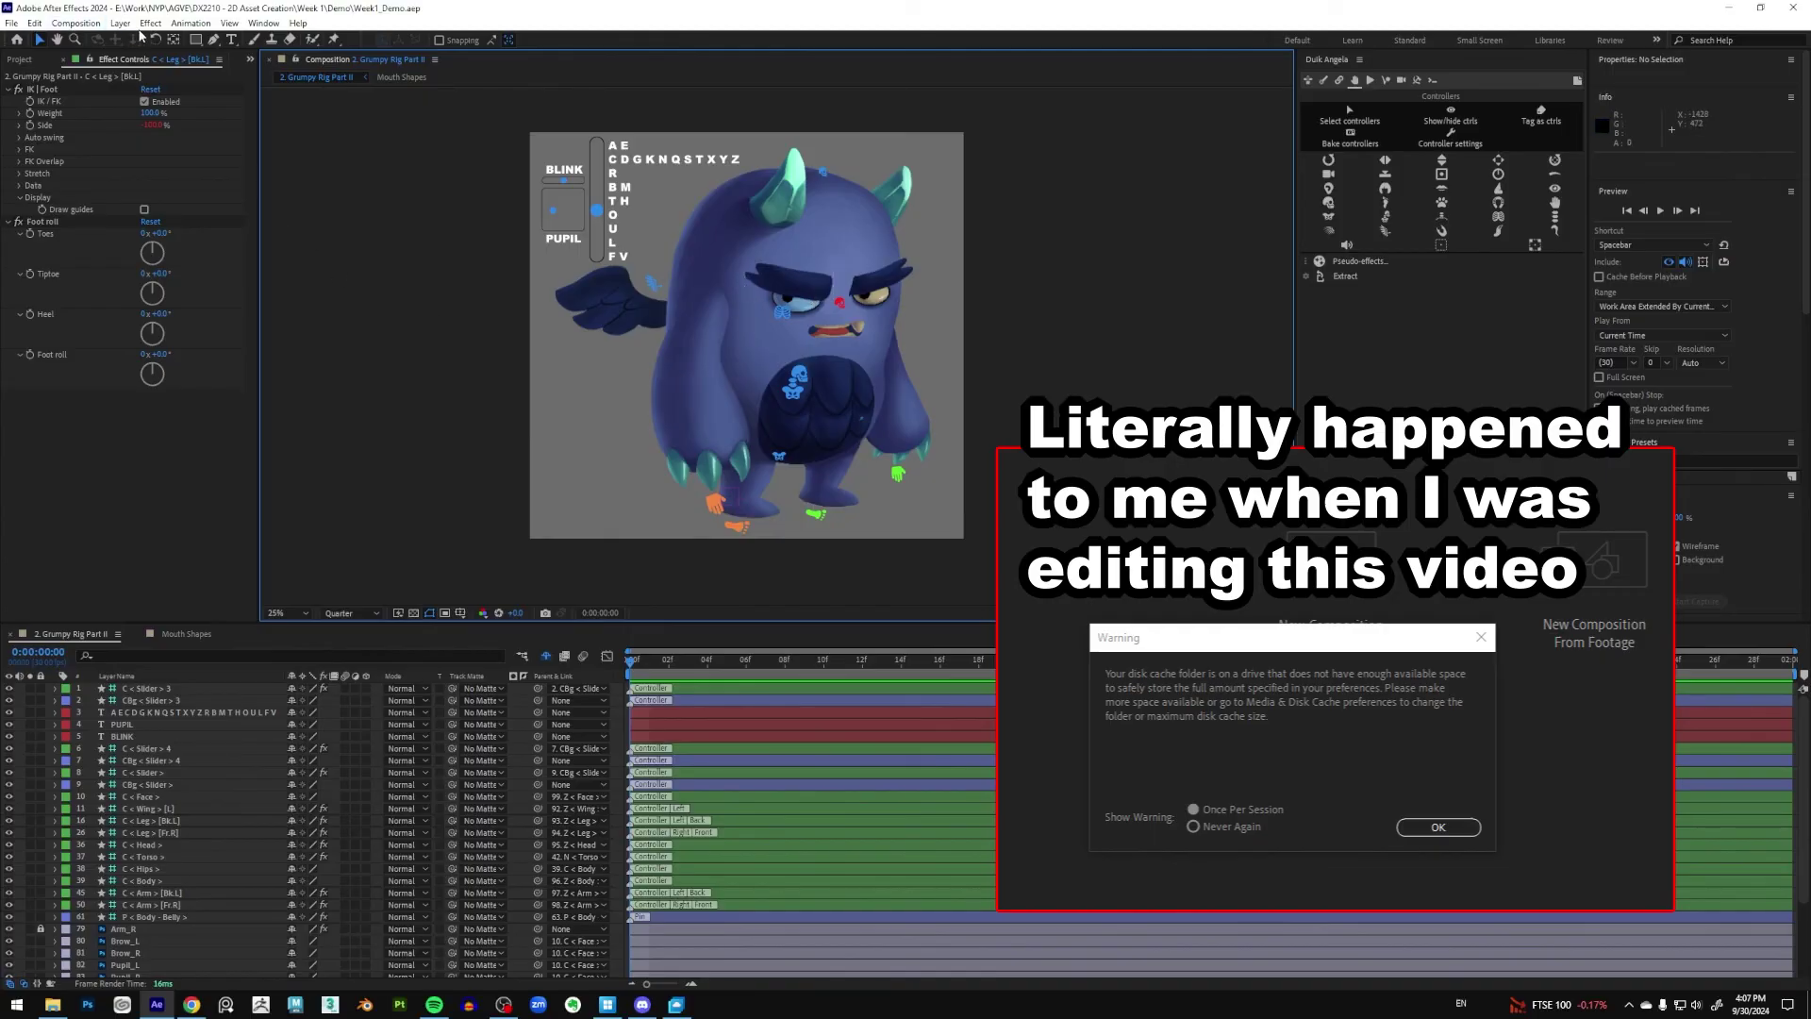
Review the Media & Disk Cache preferences, including the maximum disk cache size and cache folders, and close them without changes
{"action": "left_click", "coordinate": [33, 23]}
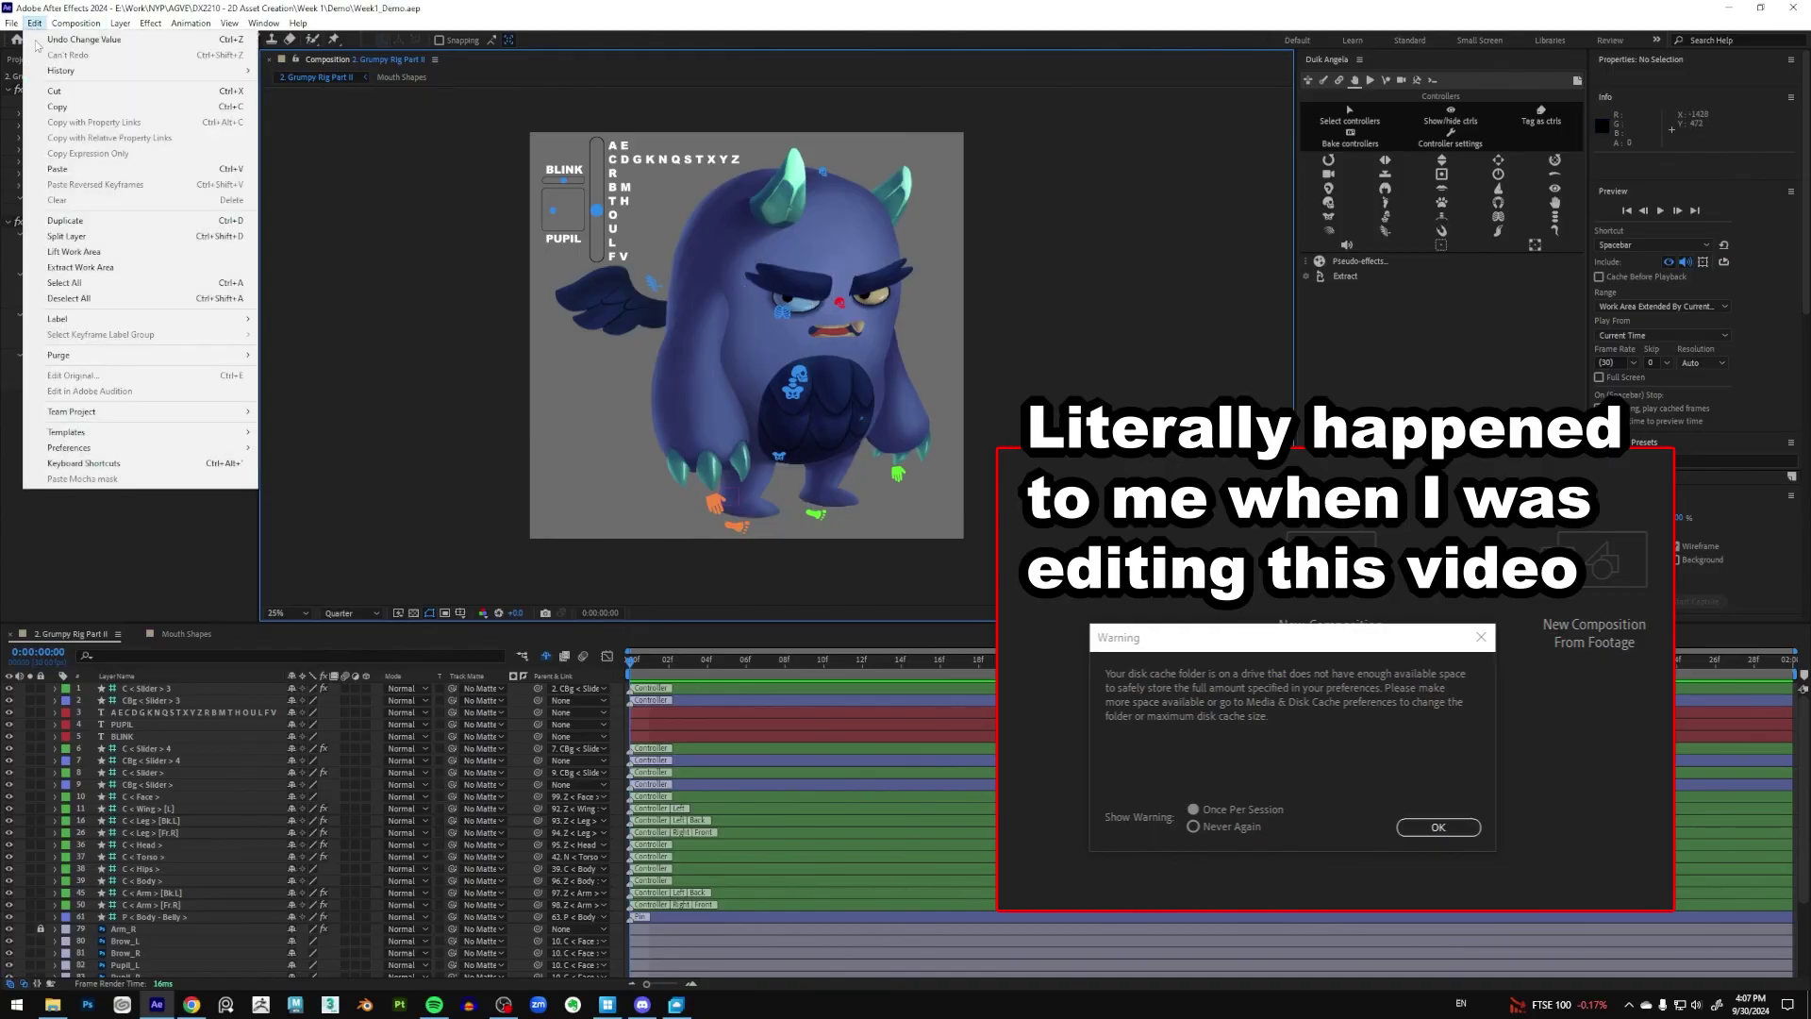
{"action": "mouse_move", "coordinate": [250, 449]}
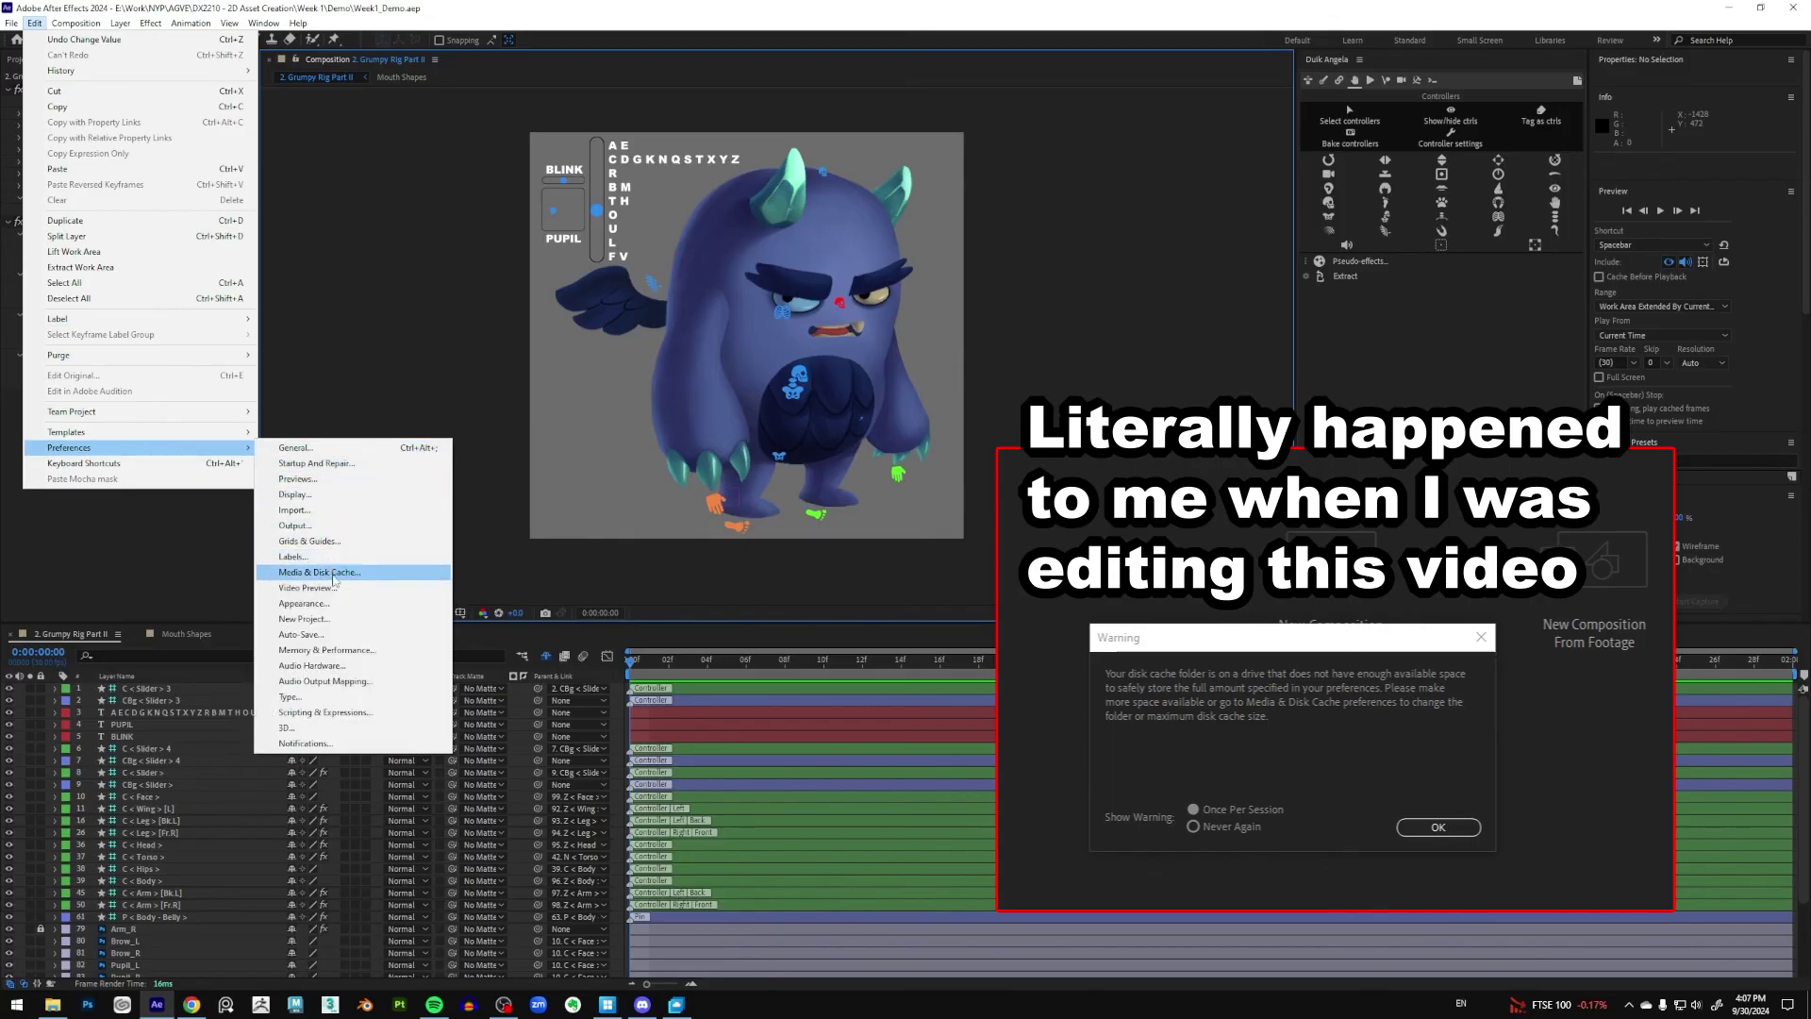
{"action": "left_click", "coordinate": [333, 572]}
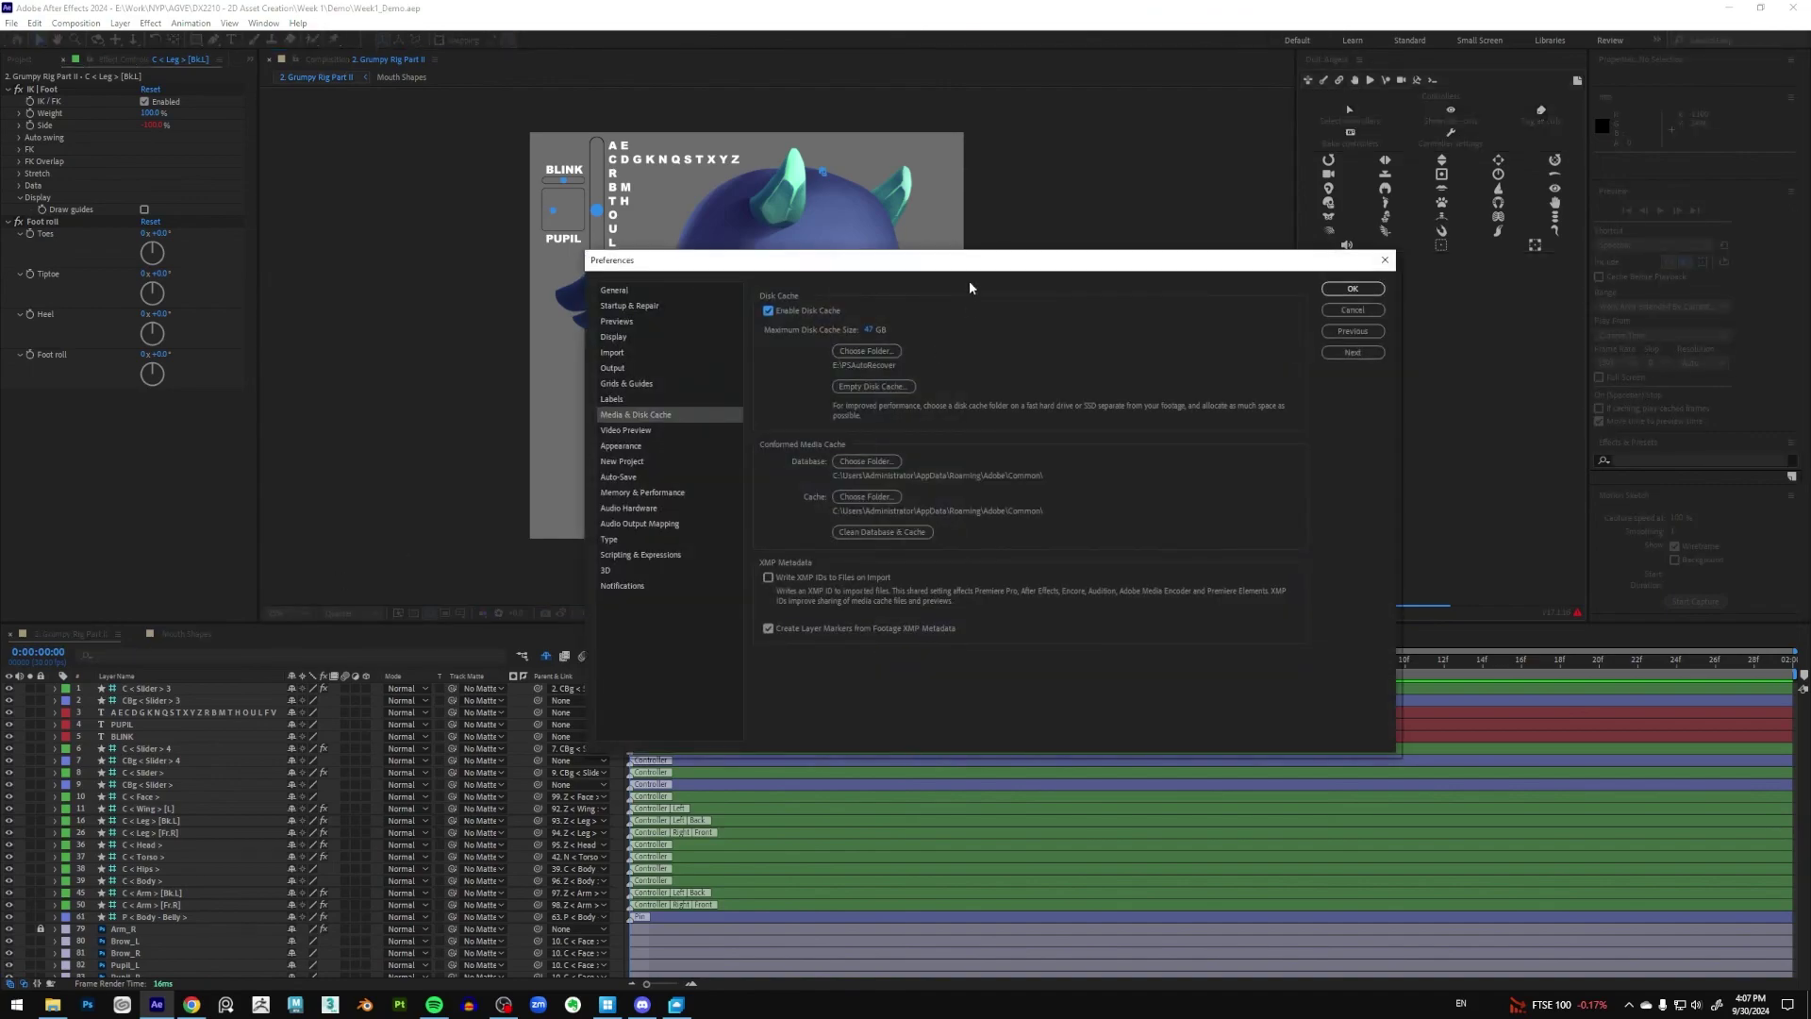
{"action": "left_click_drag", "start_coordinate": [962, 268], "coordinate": [741, 229]}
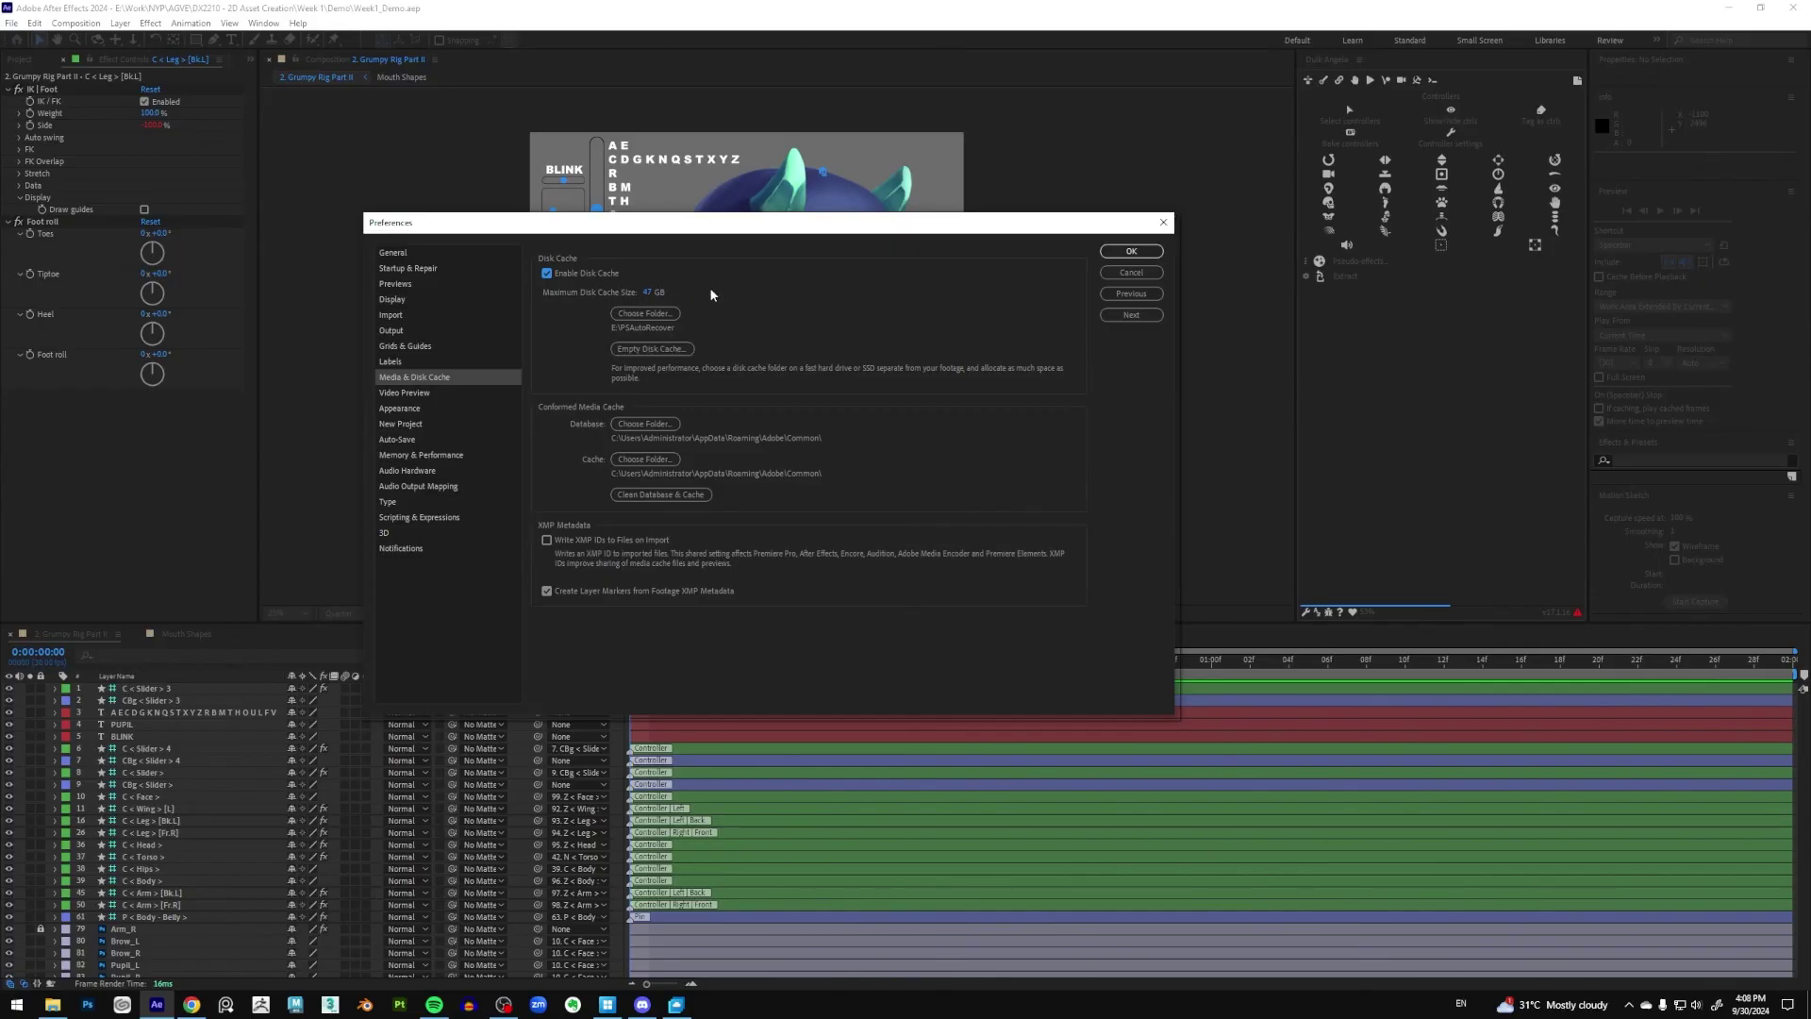
{"action": "left_click", "coordinate": [1163, 223]}
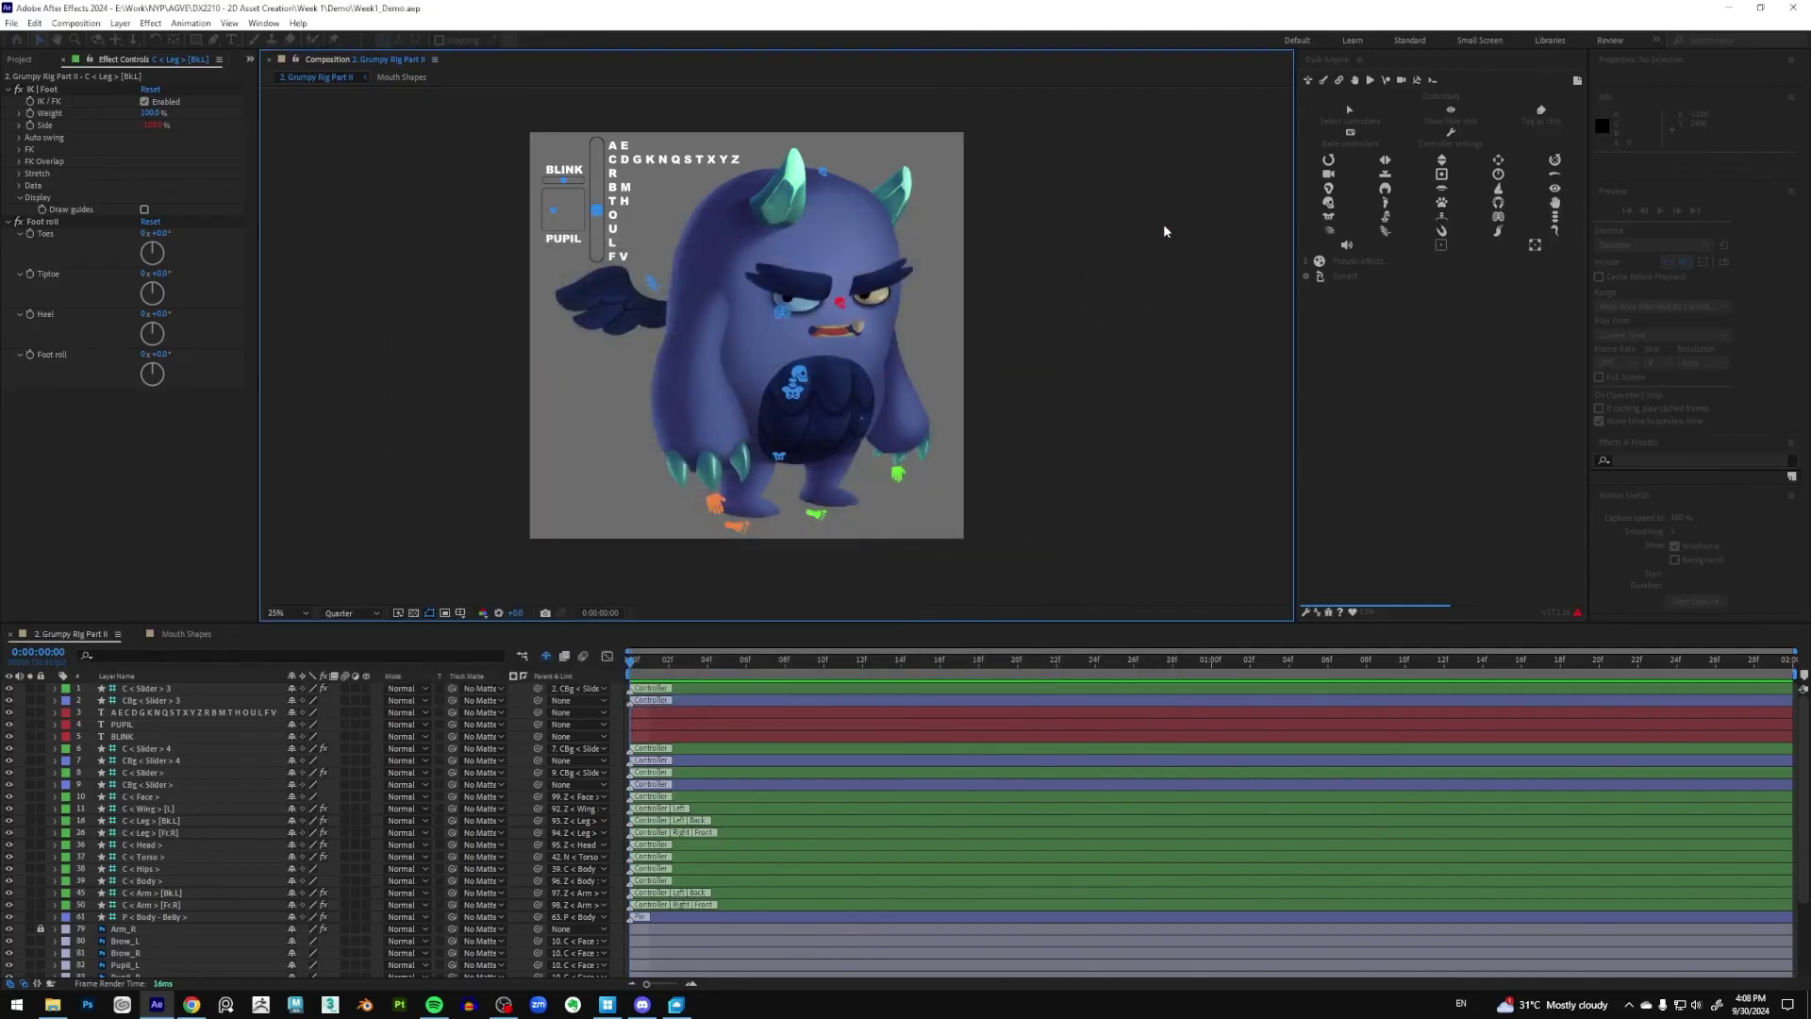
{"action": "left_click", "coordinate": [13, 23]}
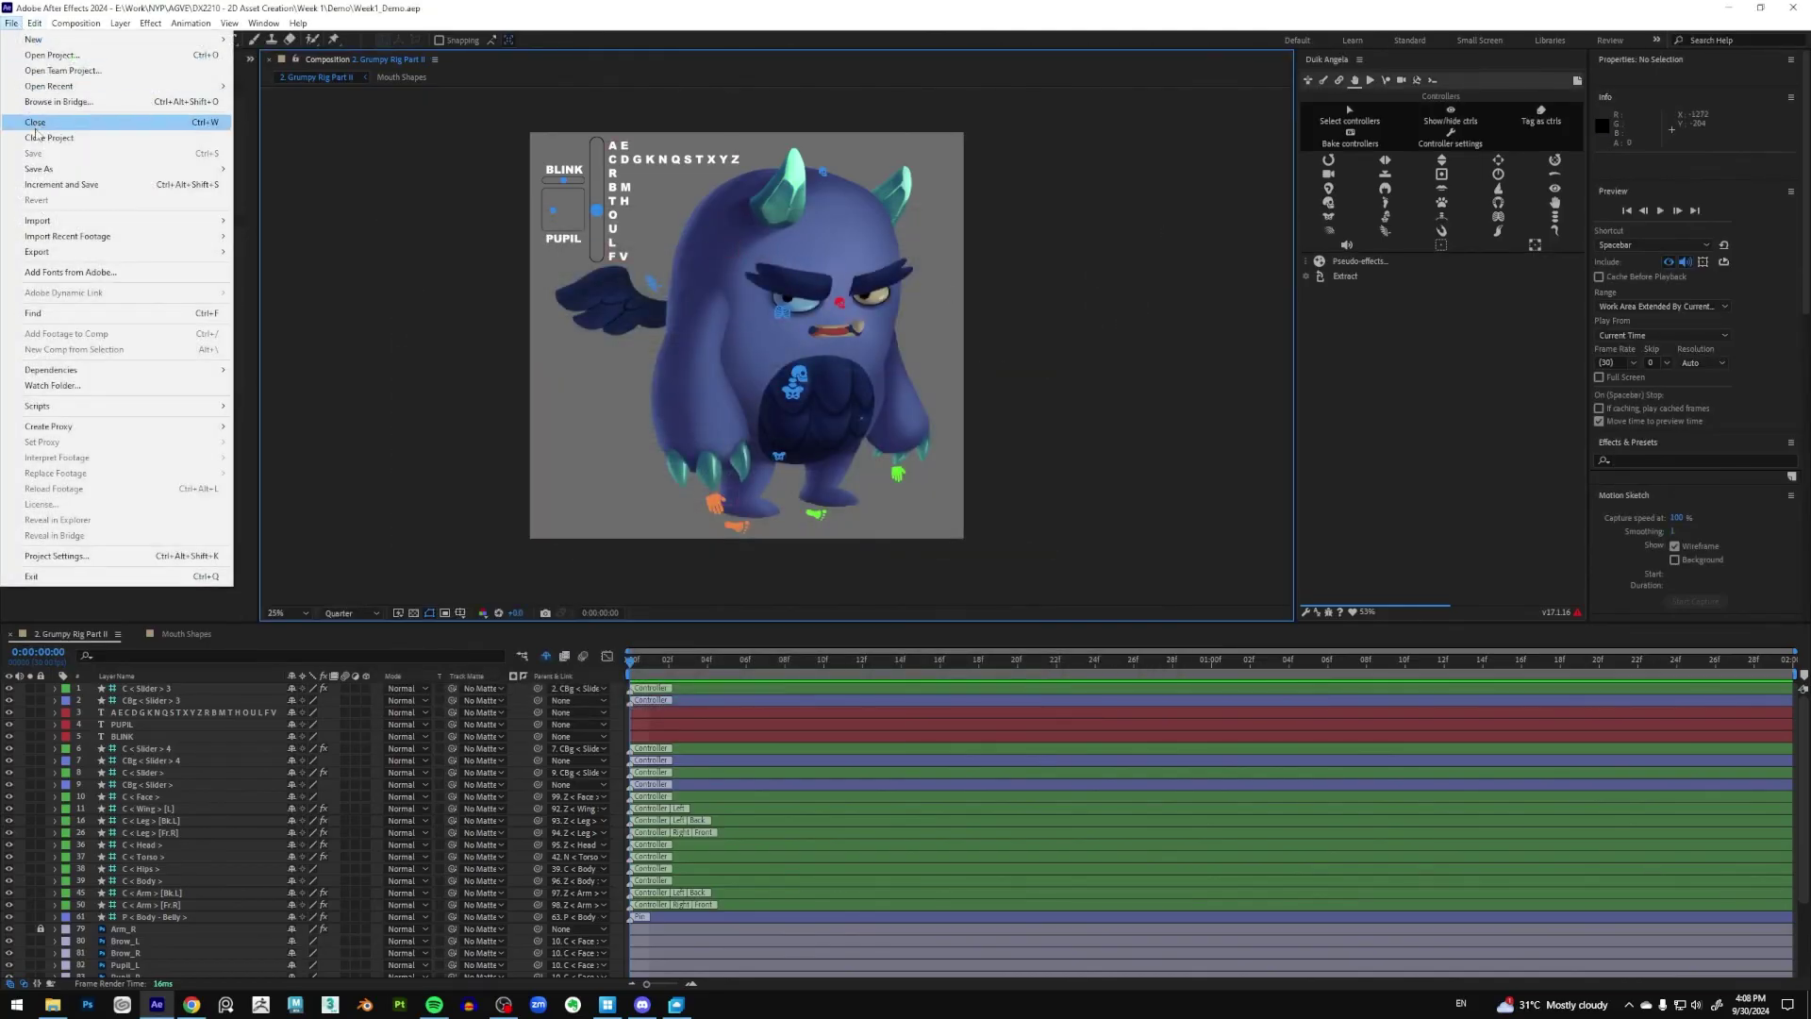
{"action": "left_click", "coordinate": [887, 228]}
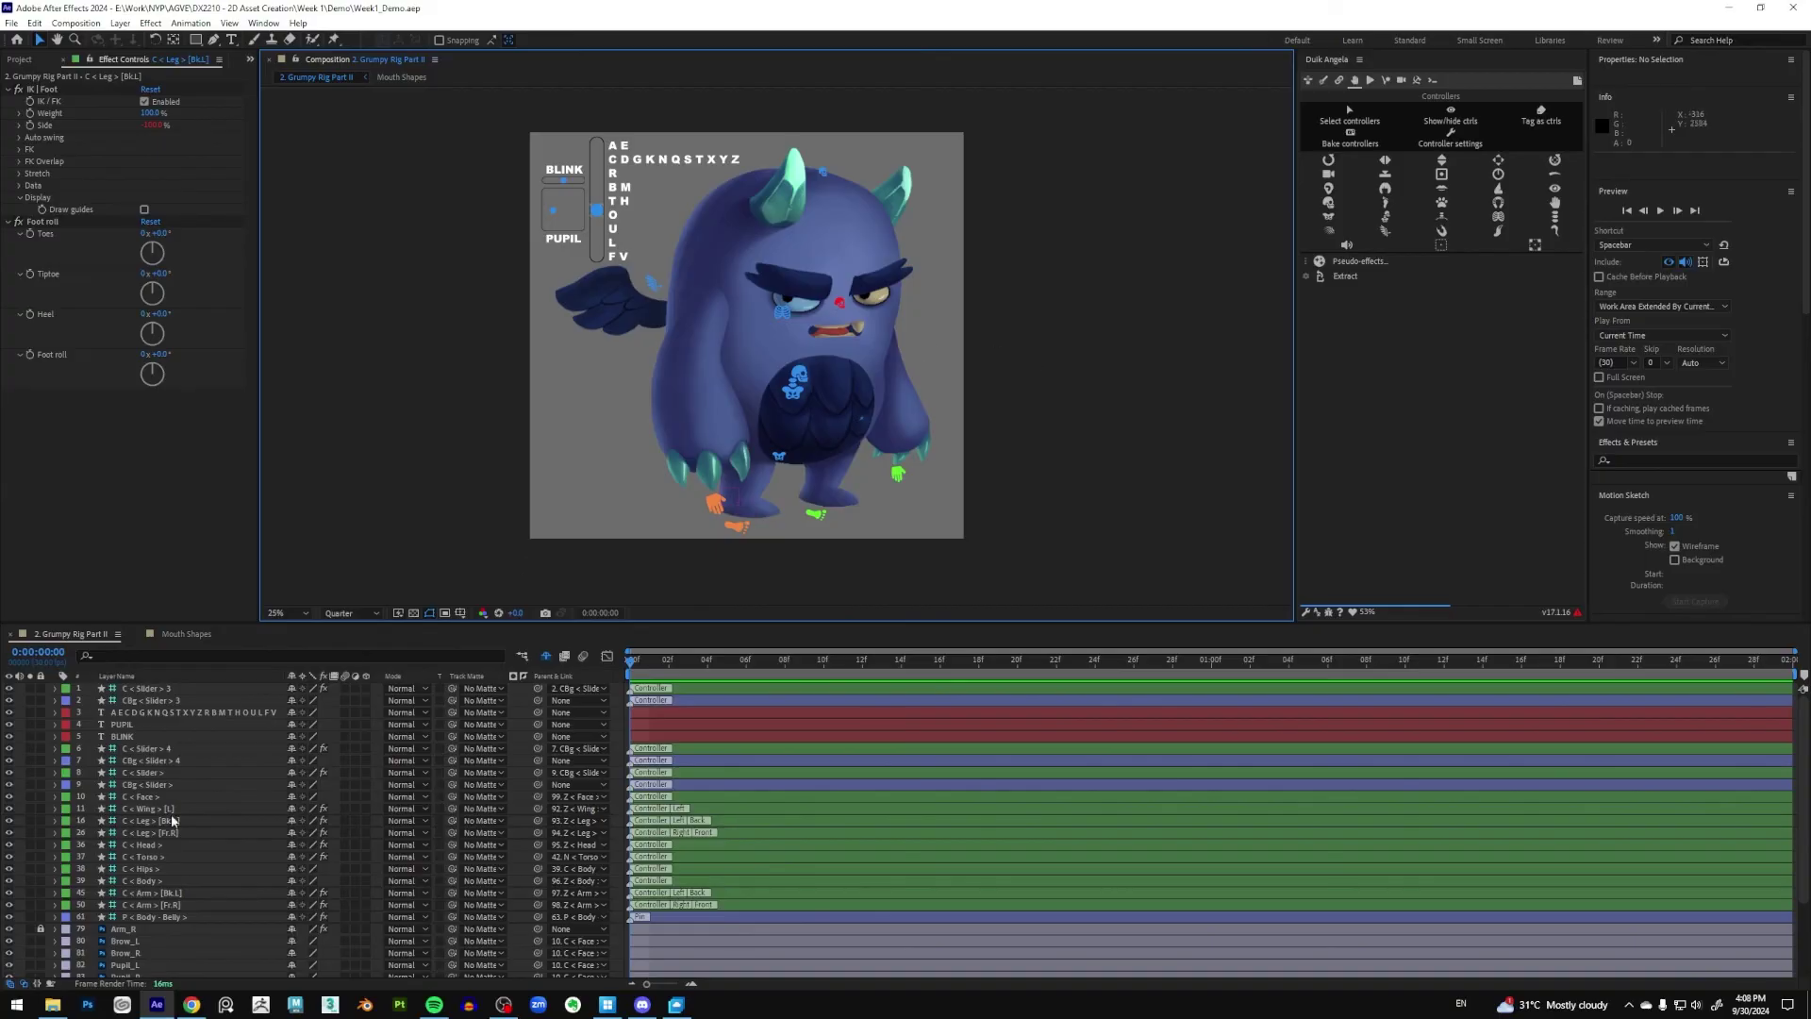
{"action": "scroll", "coordinate": [155, 880], "scroll_direction": "down", "scroll_amount": 3}
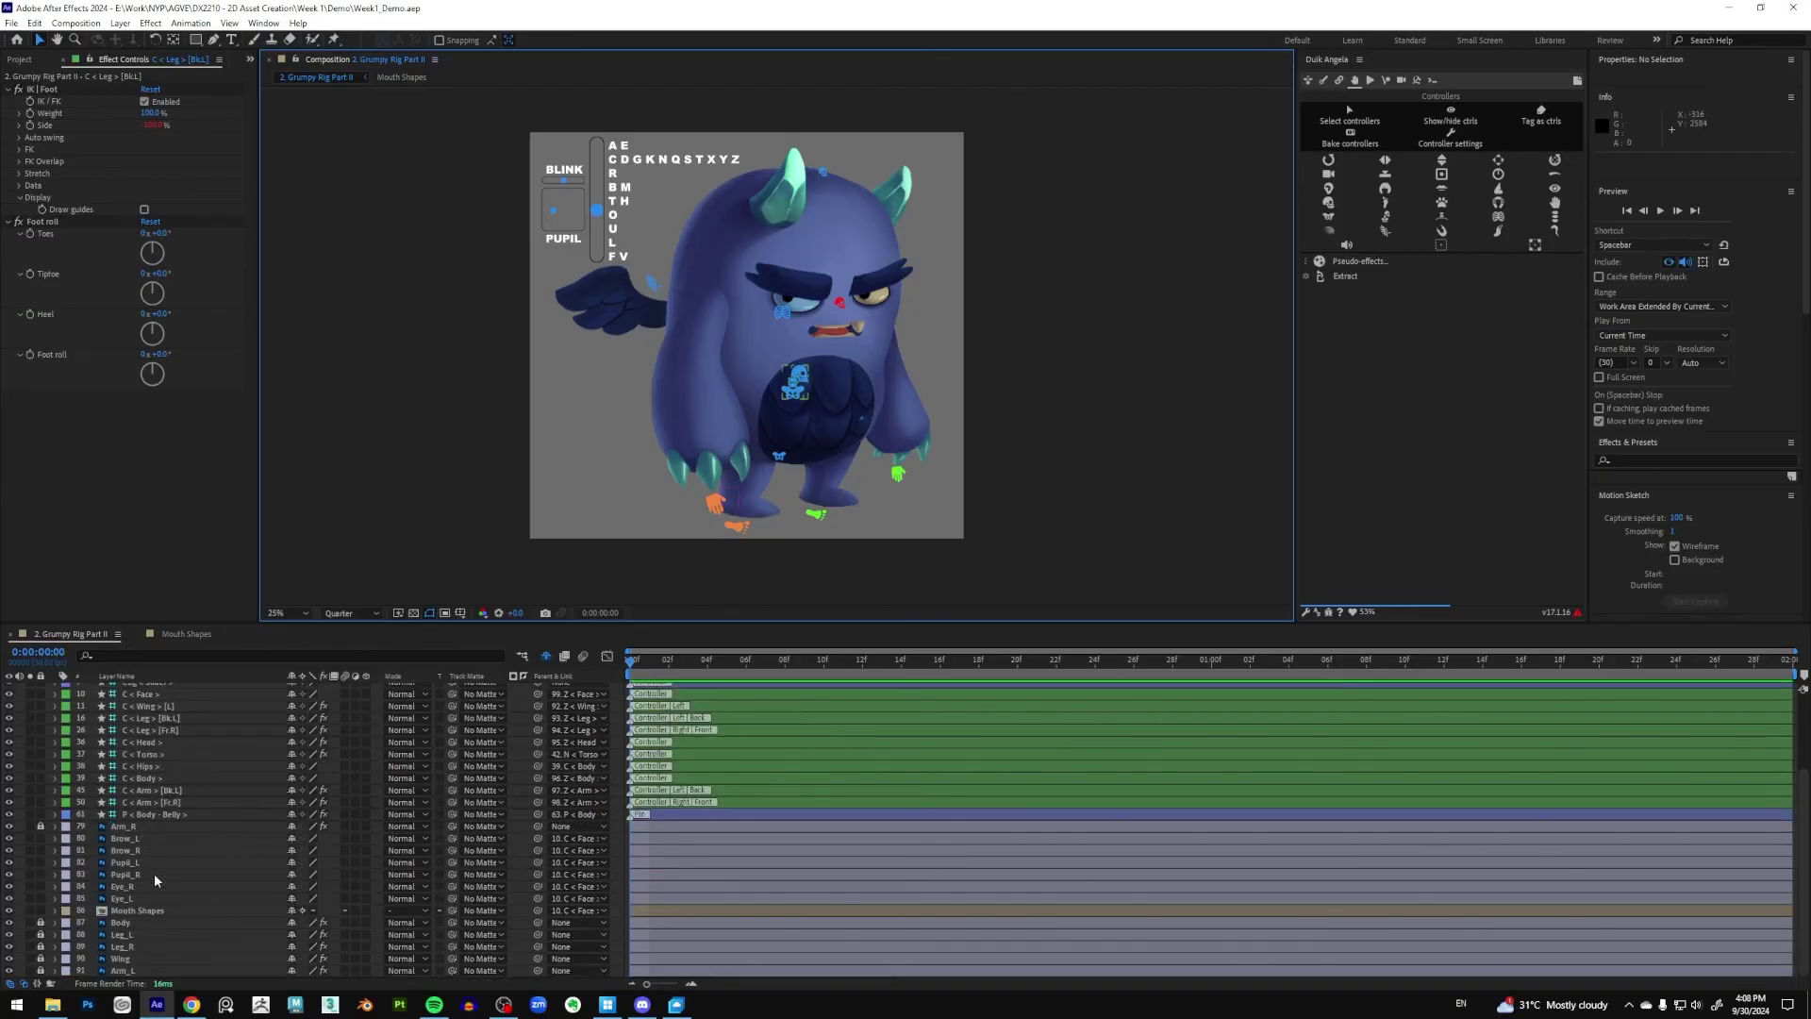
{"action": "scroll", "coordinate": [154, 873], "scroll_direction": "up", "scroll_amount": 3}
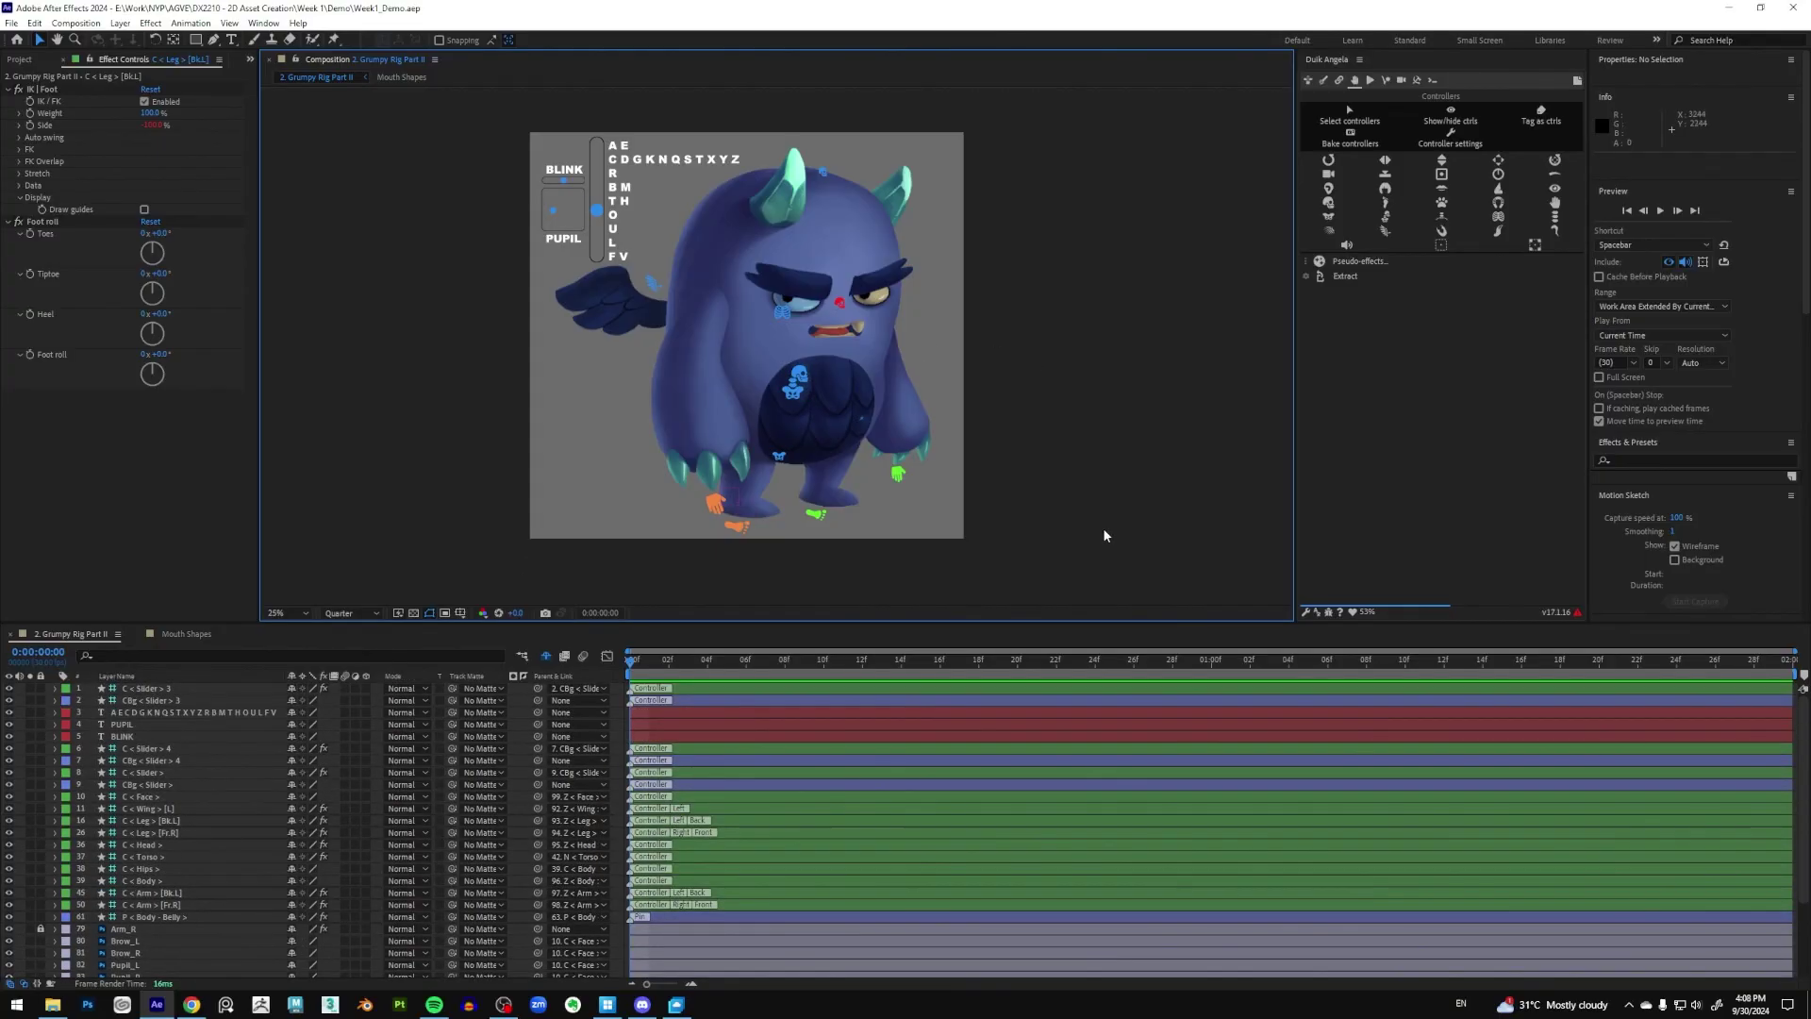